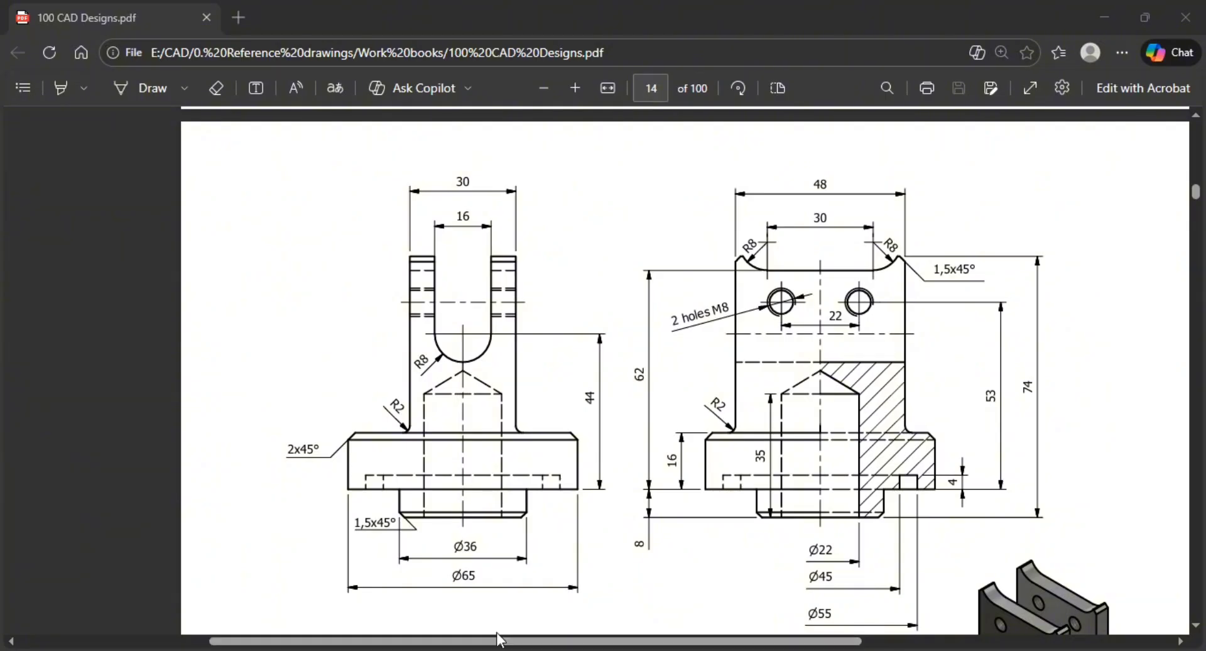
Step: Switch to AutoCAD and start a new blank drawing
key("alt+Tab")
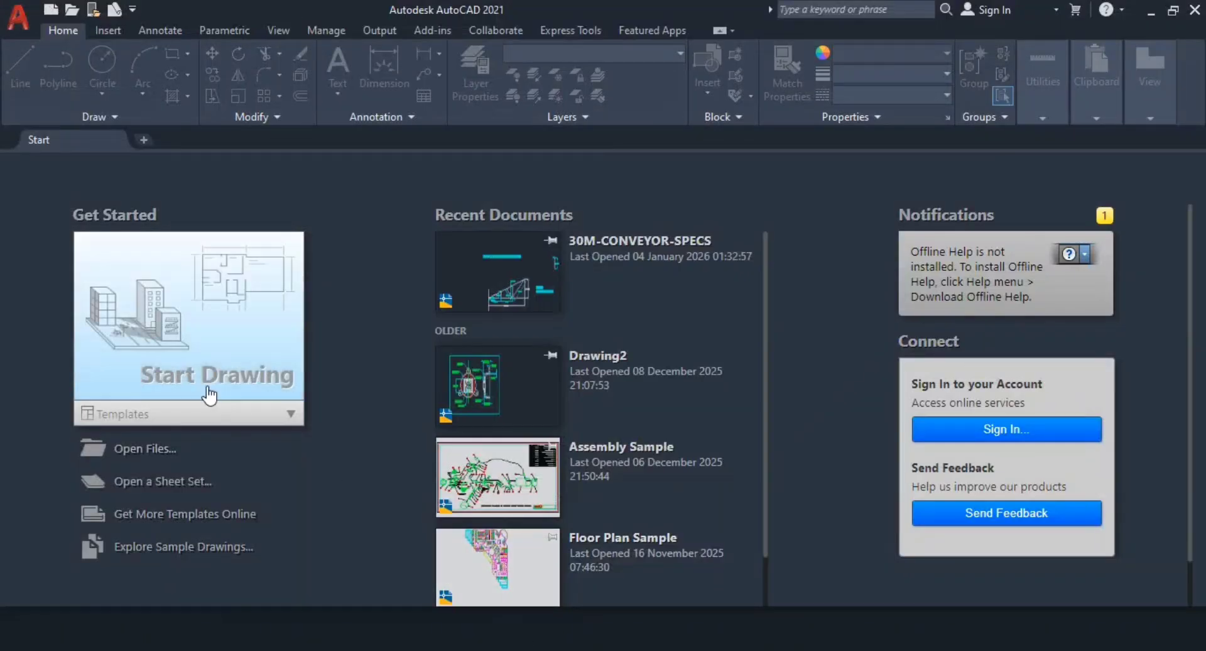
left_click(169, 415)
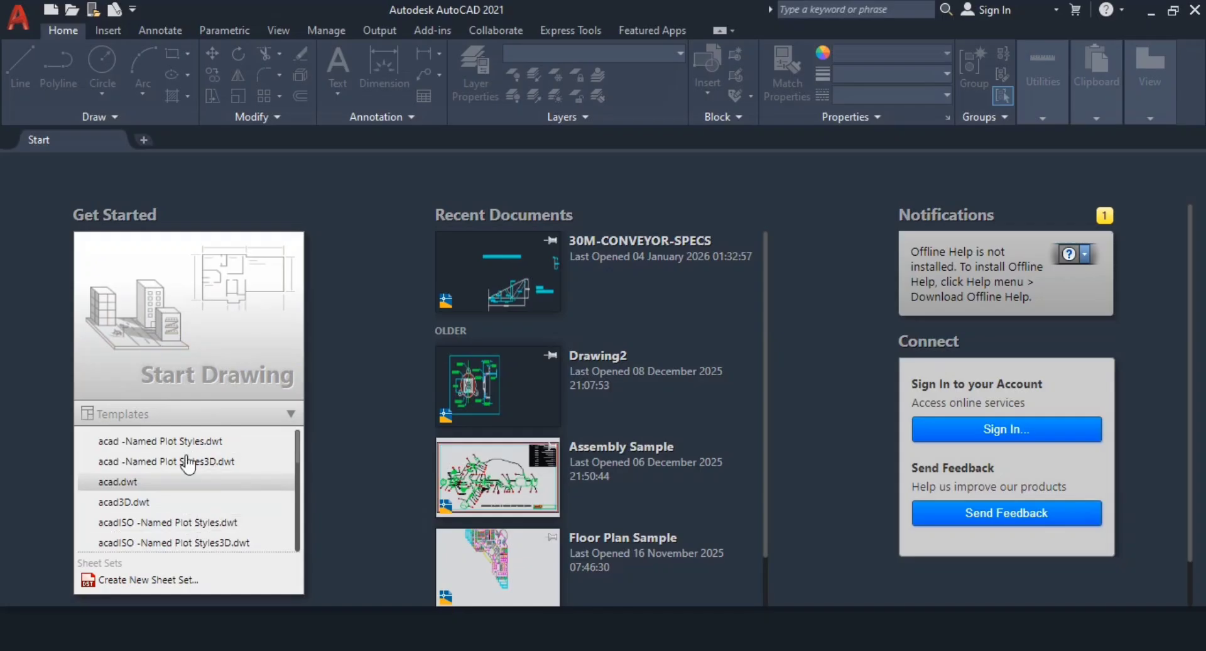
left_click(319, 451)
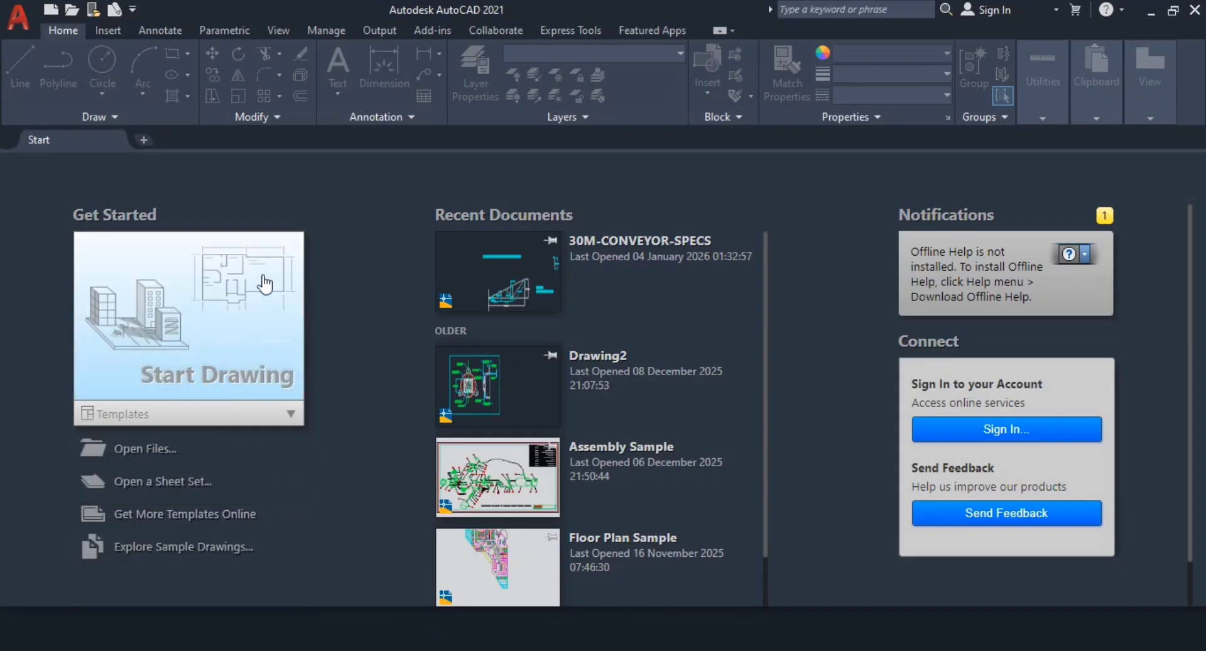
left_click(256, 372)
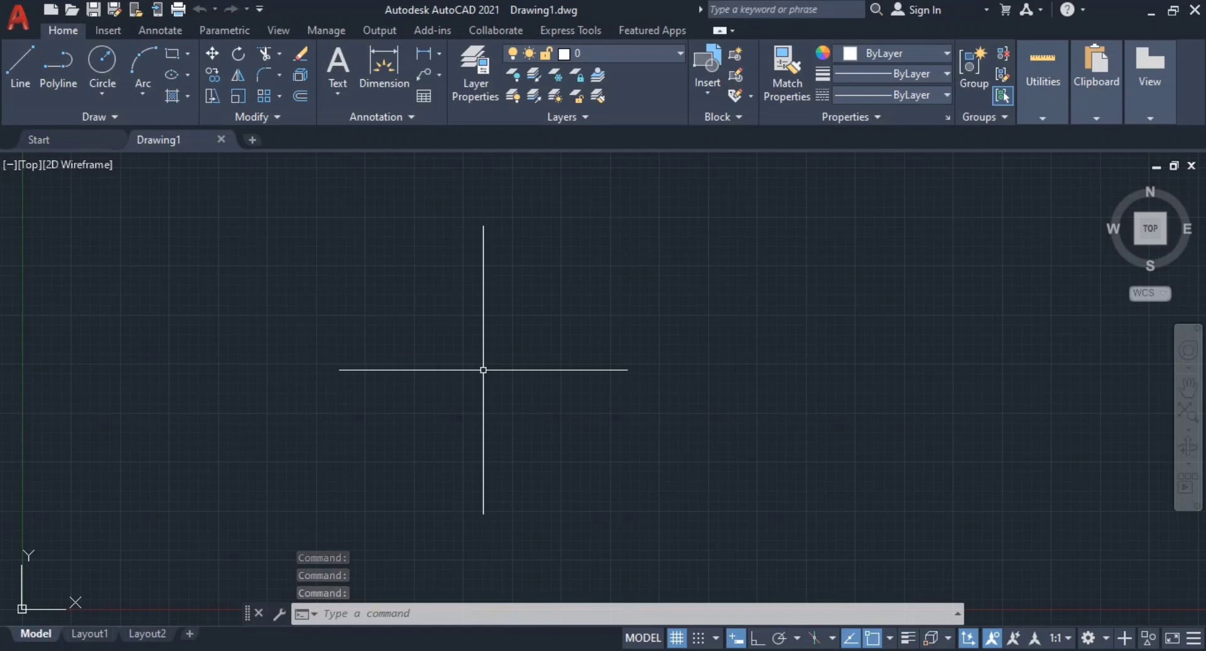
Step: Set the drawing's insertion scale units to Millimeters
type("un")
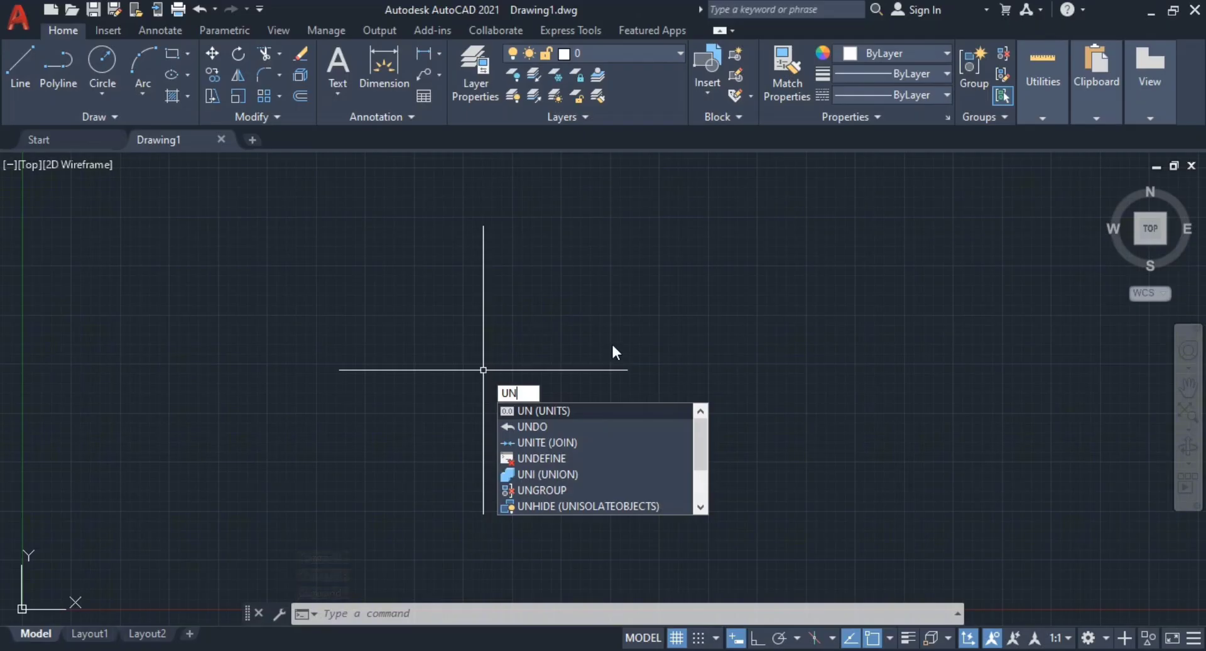
key("Return")
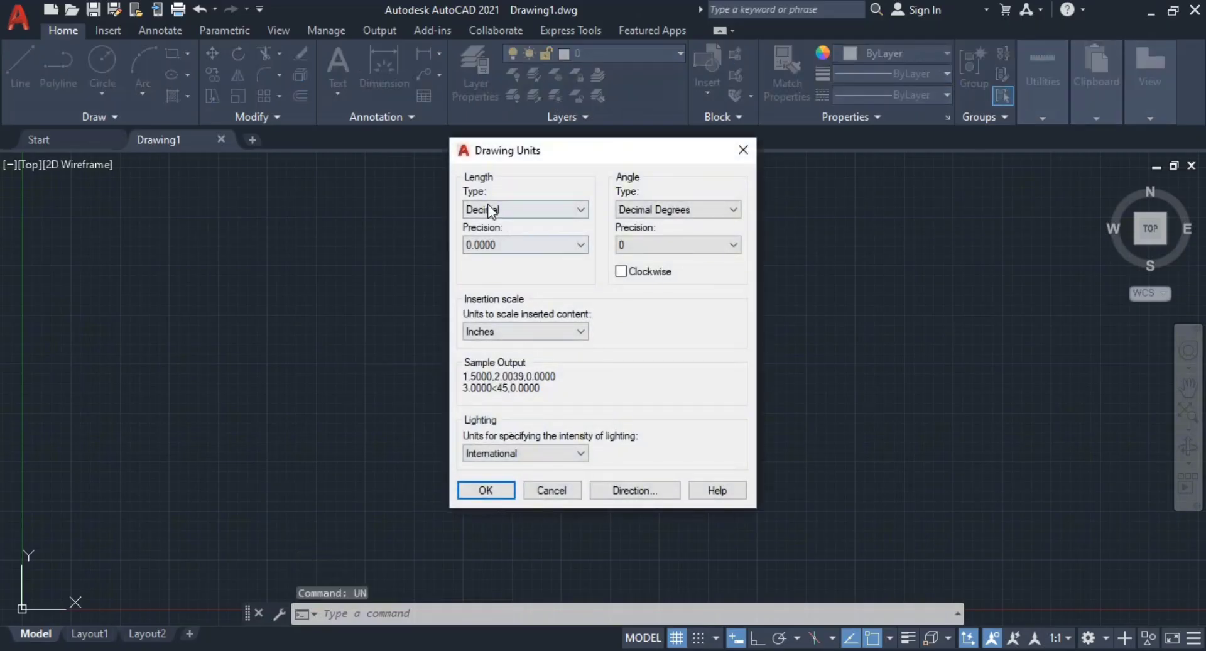
left_click_drag(598, 162, 799, 167)
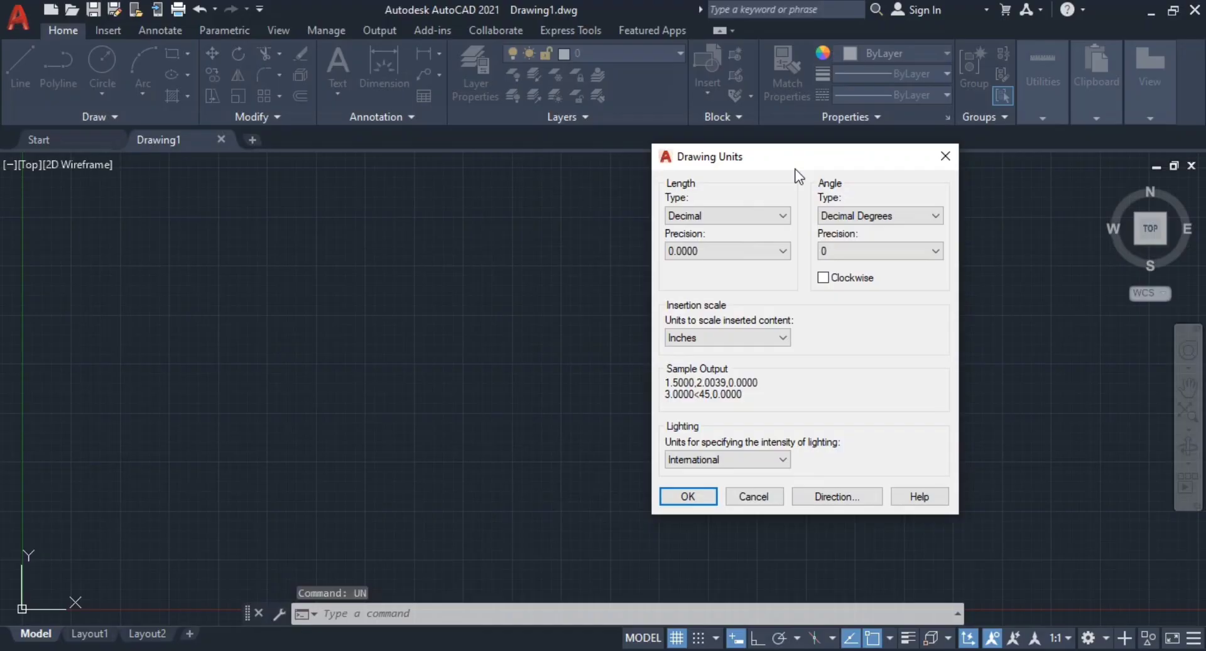
left_click(707, 337)
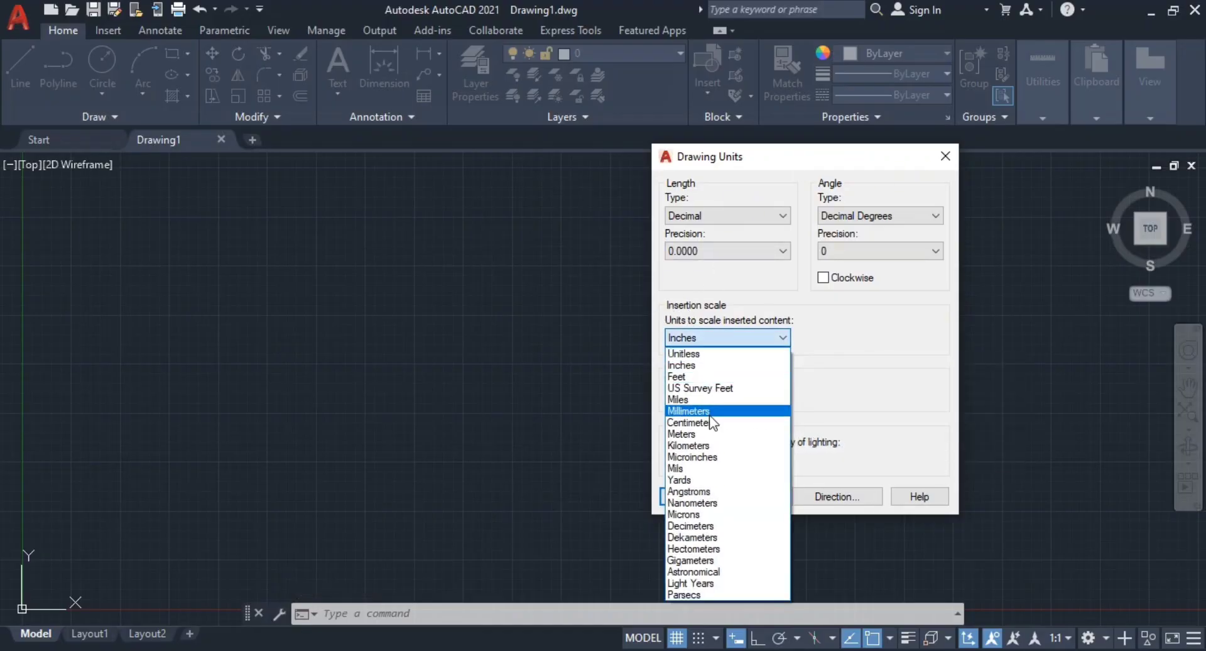
left_click(705, 410)
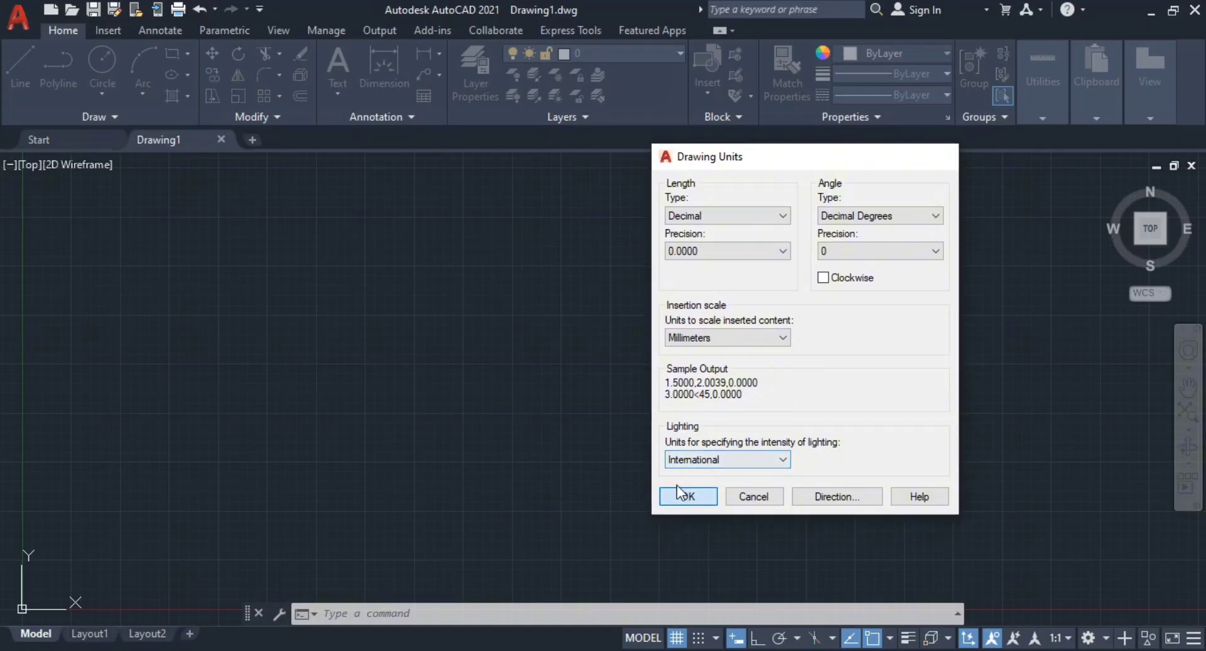
left_click(689, 496)
key("Escape")
key("Escape")
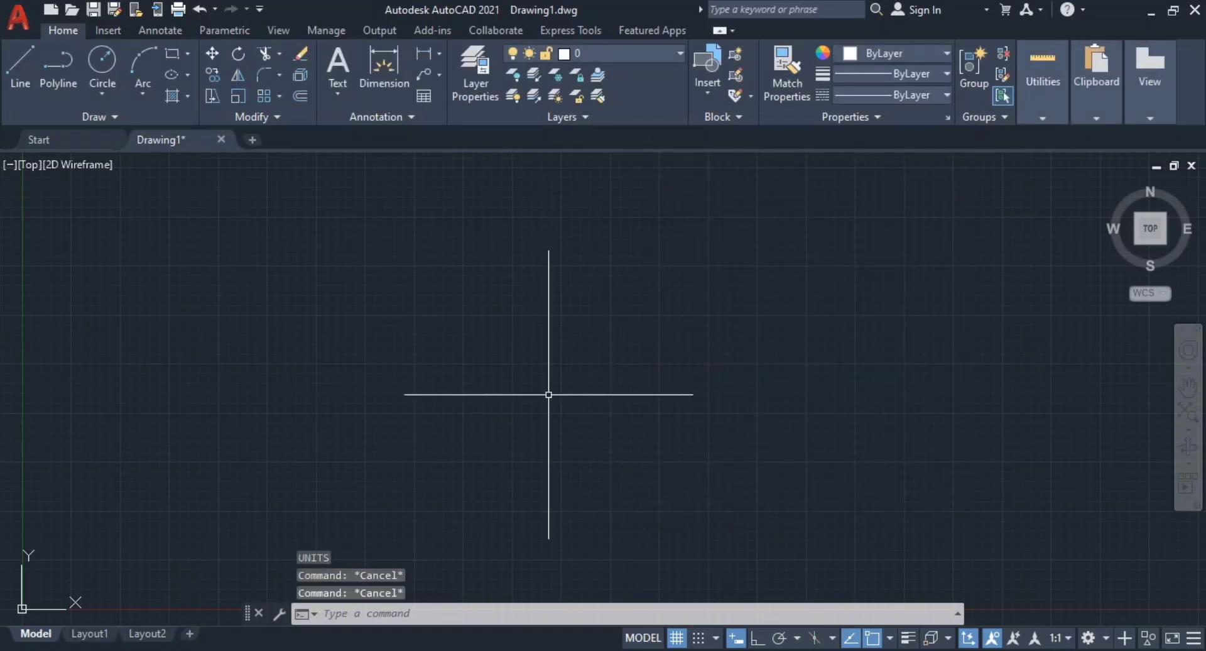
Step: Switch to the reference PDF to study the dimensioned views on page 14, and return to AutoCAD
key("alt+Tab")
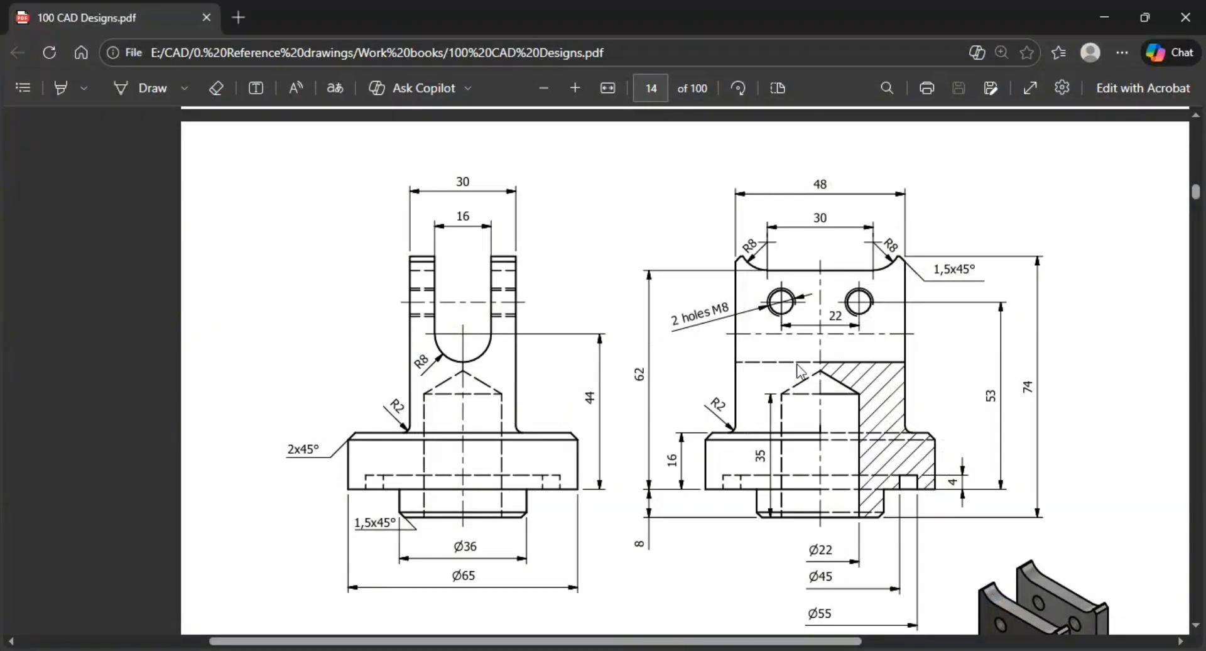
scroll(647, 402, "down", 1)
scroll(663, 392, "up", 2)
scroll(667, 391, "down", 1)
key("alt+Tab")
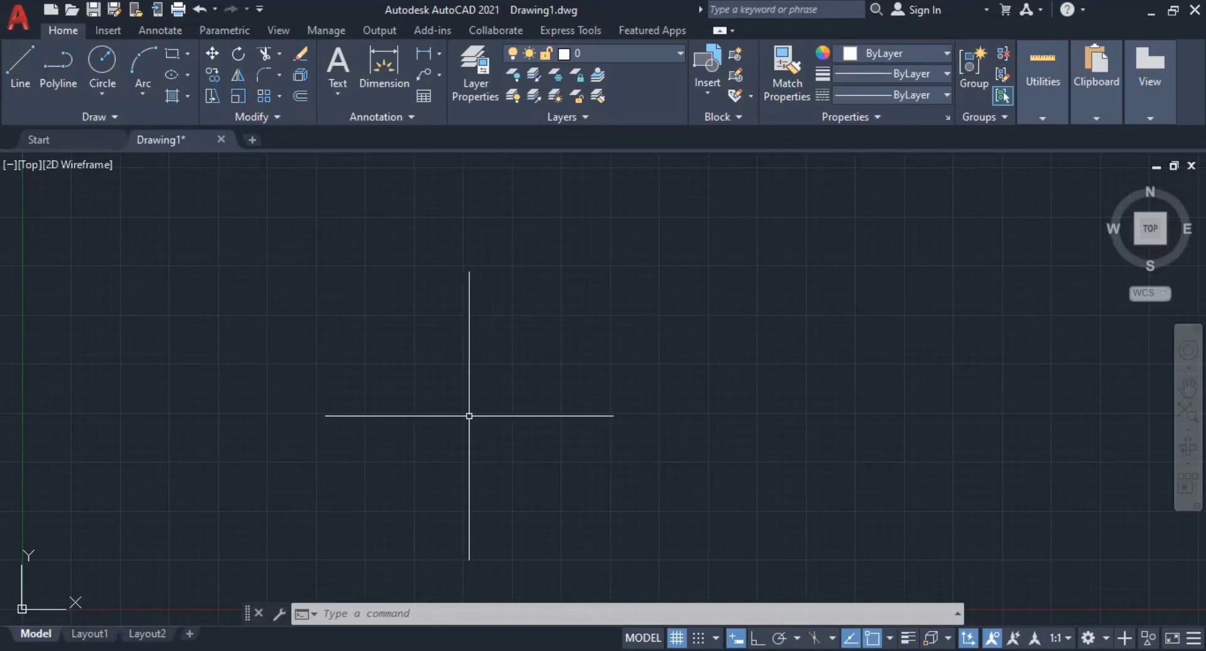
key("alt+Tab")
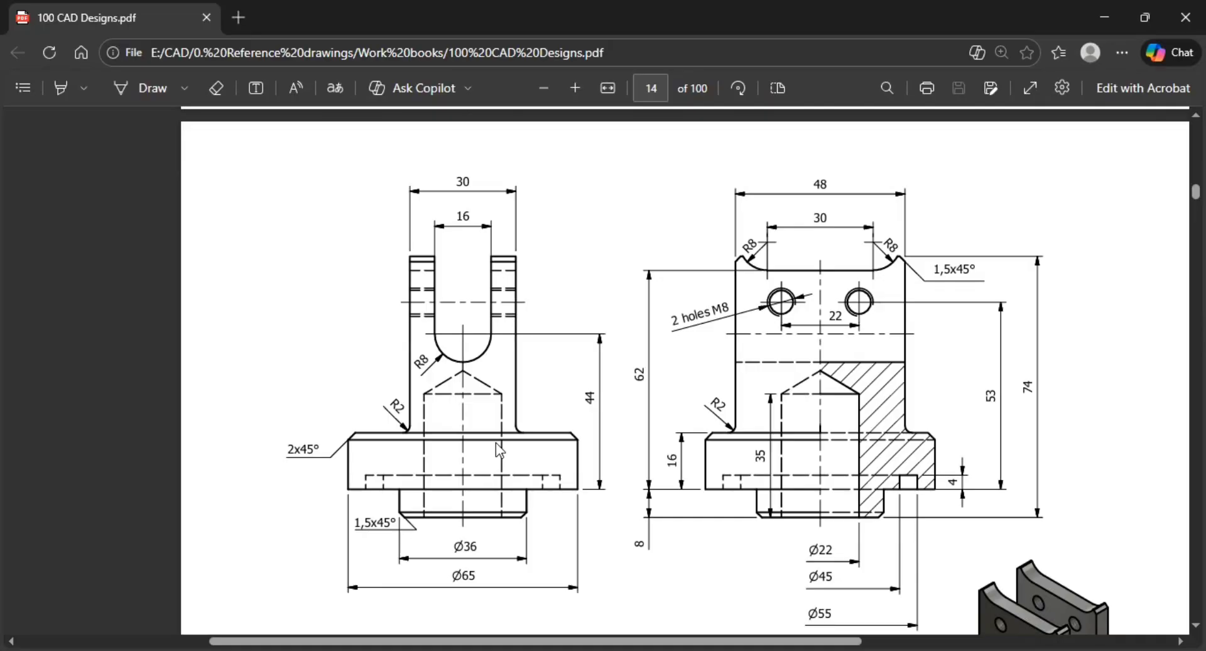
key("alt+Tab")
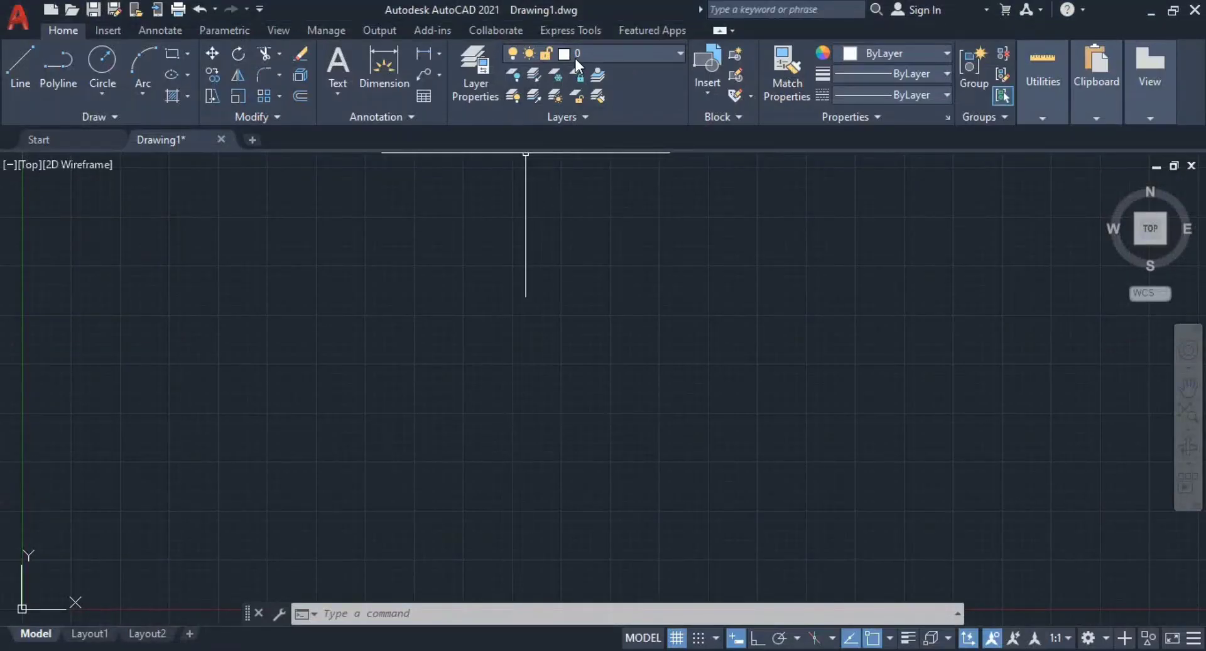
Step: Create a new layer named Consstruction
left_click(477, 75)
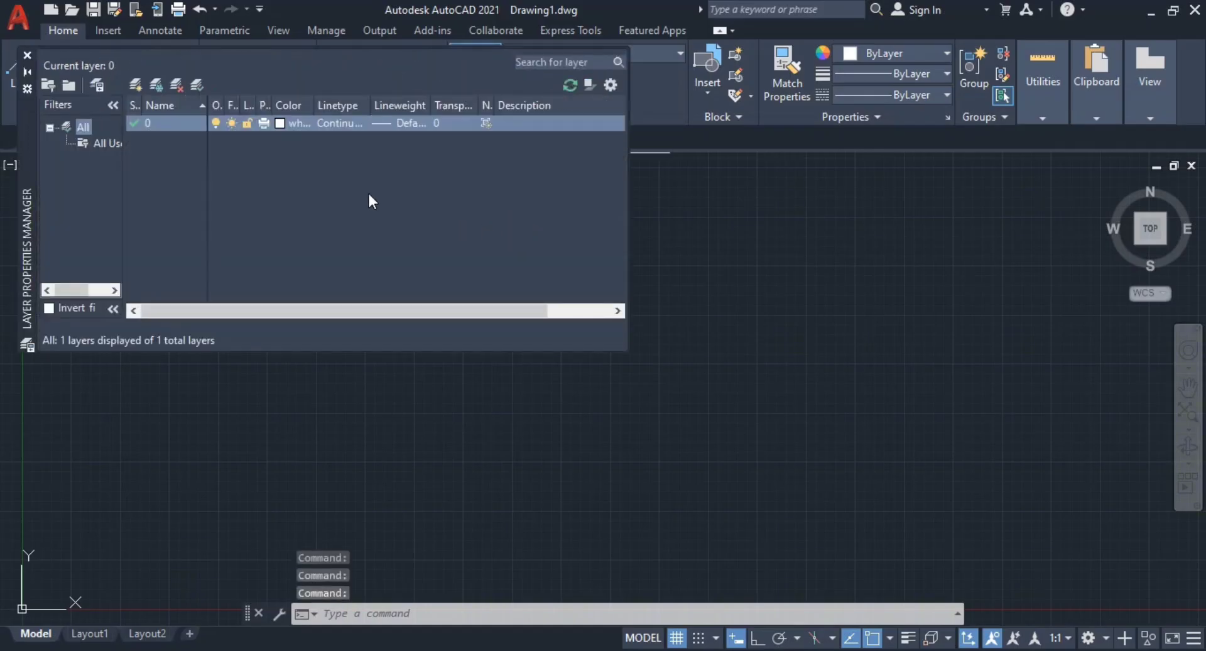
left_click(136, 85)
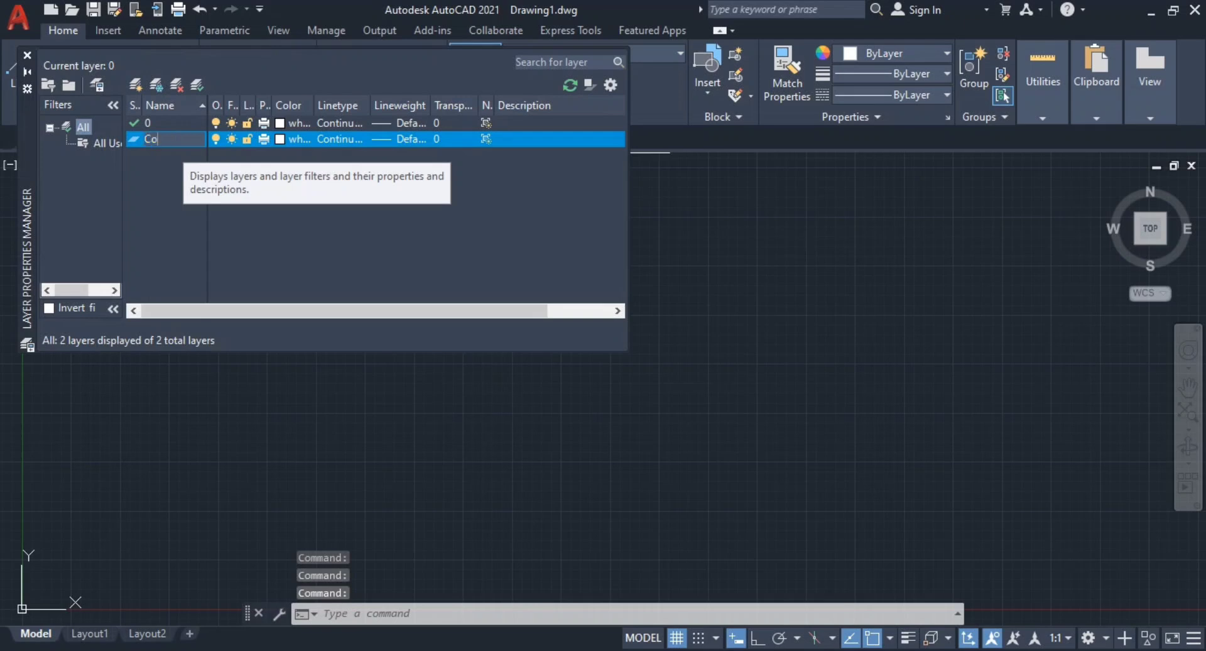
type("Consstruc")
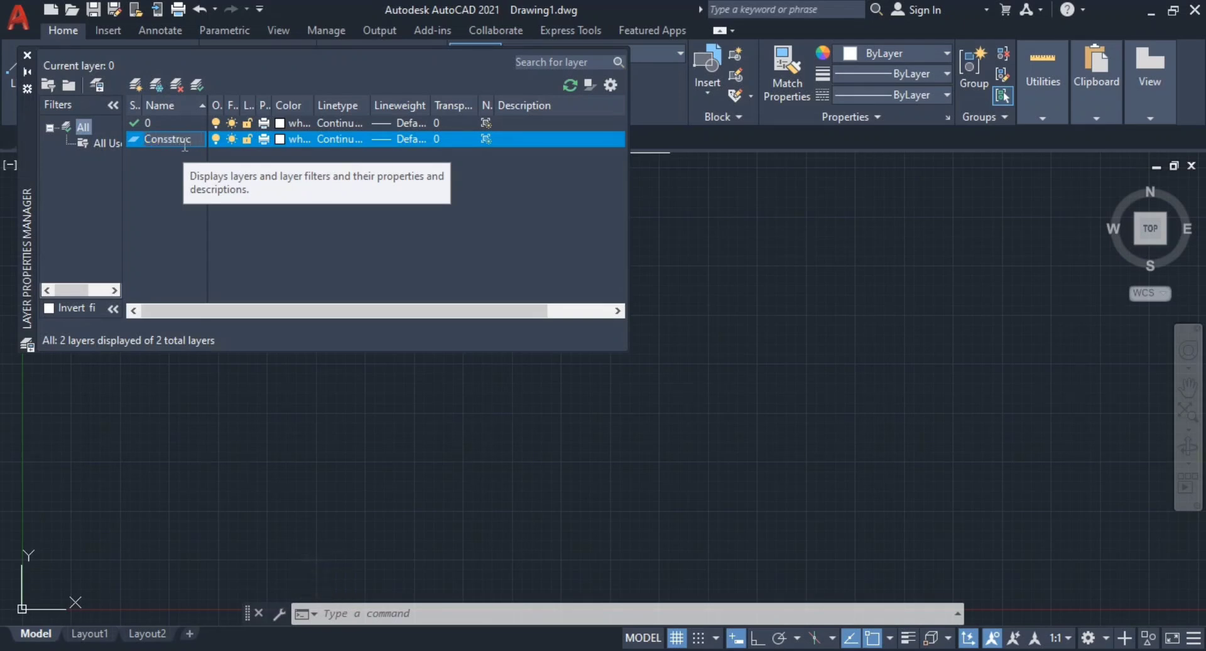
type("toti")
key("Return")
key("Return")
key("Return")
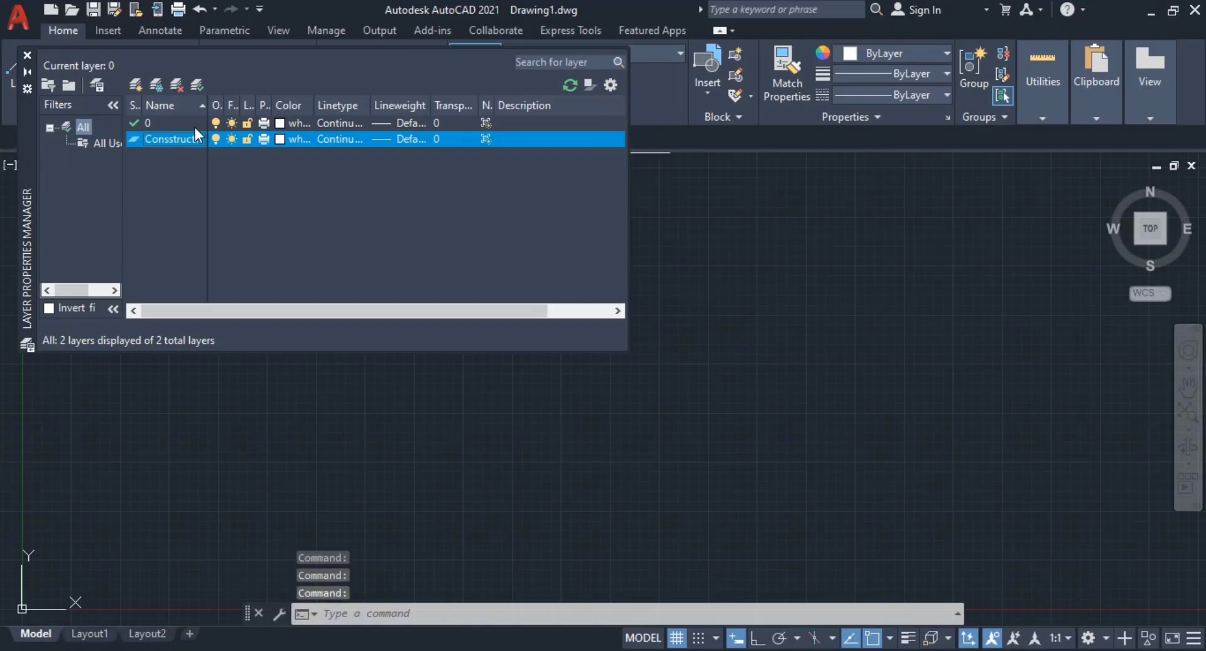
Step: Set the Consstruction layer's colour to red, index colour 10
left_click(279, 142)
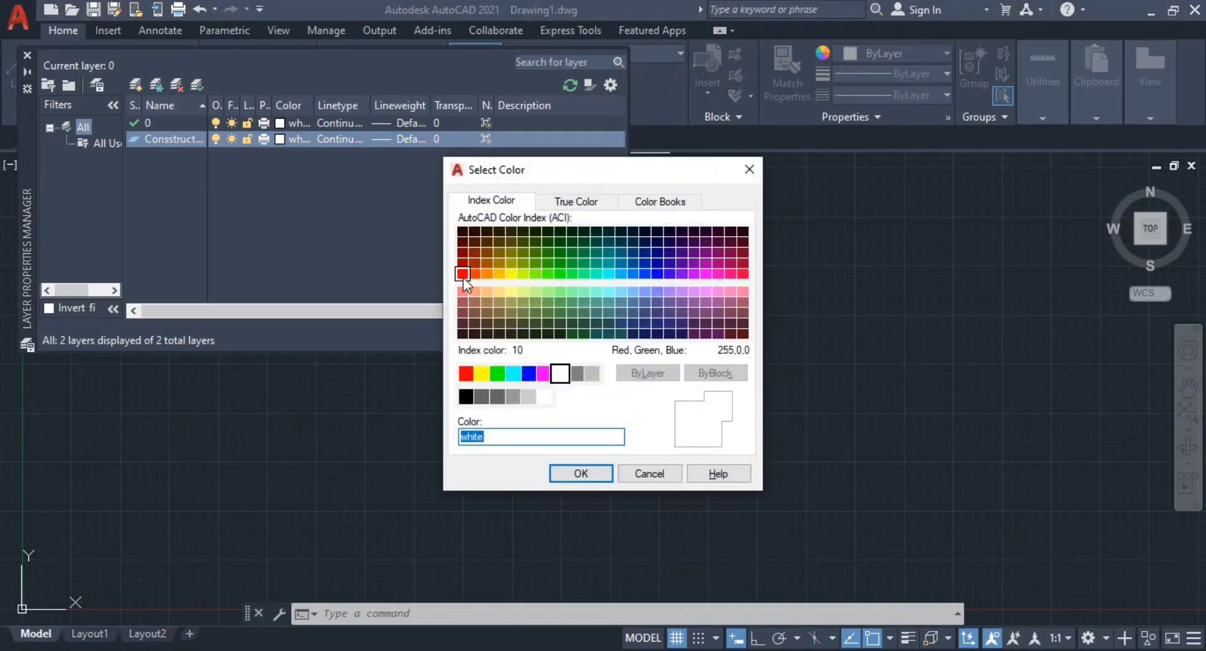
left_click(463, 274)
left_click(581, 474)
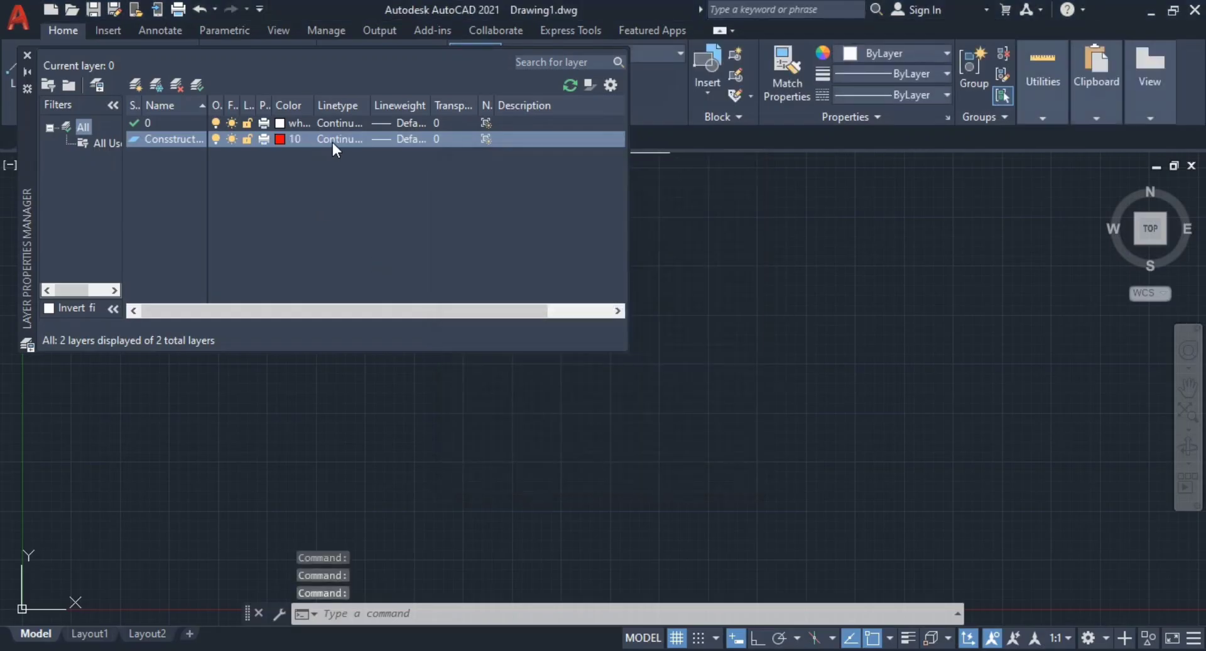
Step: Load the CENTER linetype from acad.lin and assign it to the Consstruction layer
left_click(333, 139)
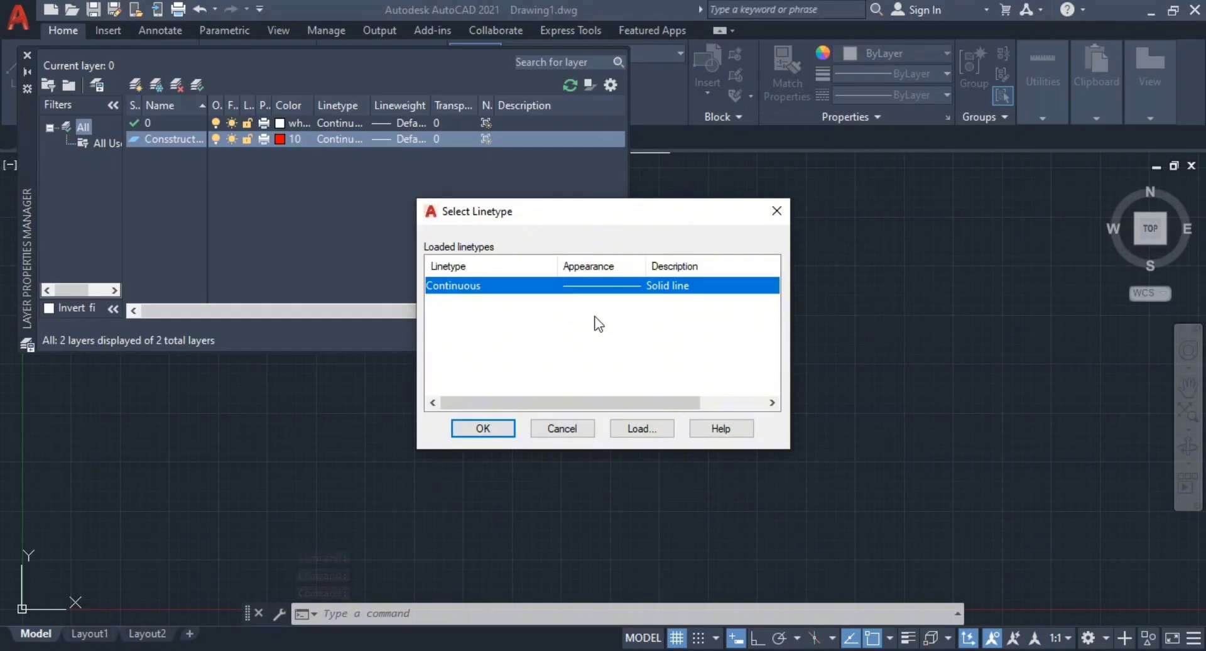
left_click(647, 426)
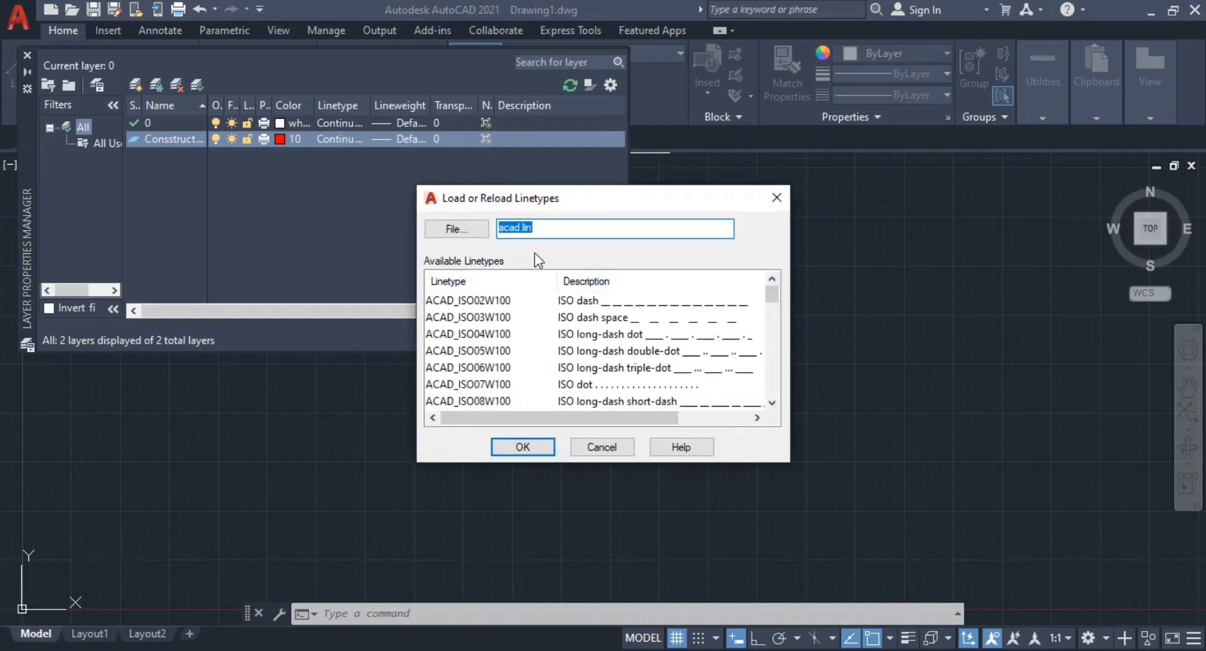
scroll(565, 358, "down", 2)
scroll(550, 347, "down", 3)
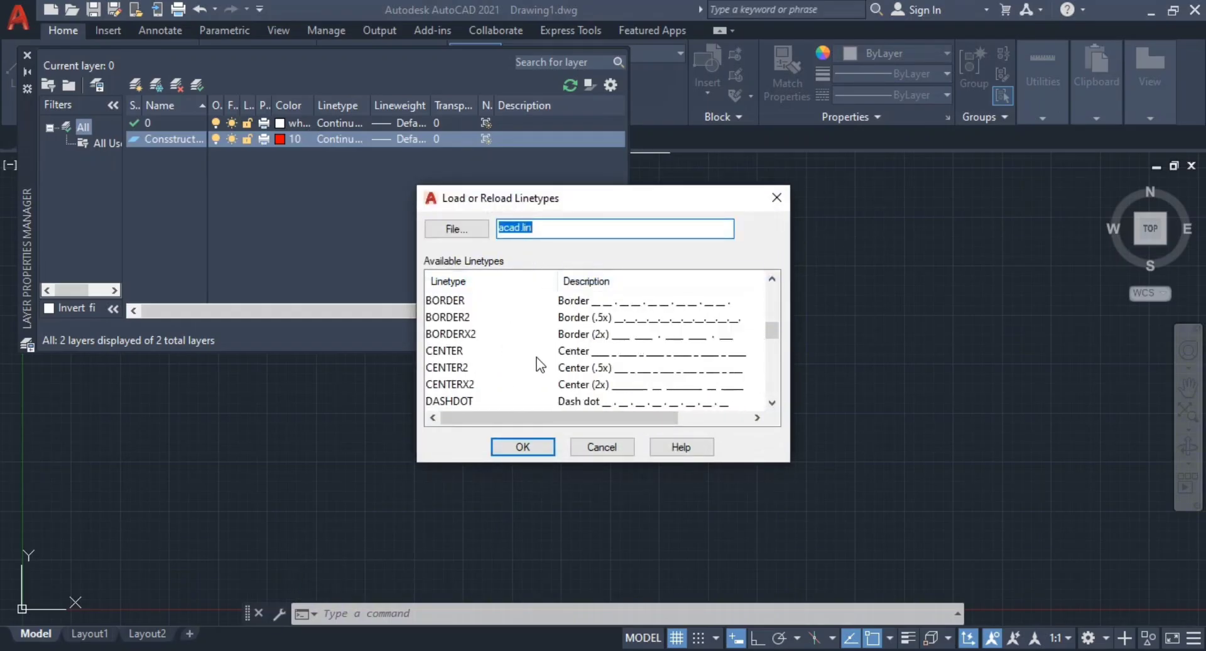
left_click(489, 354)
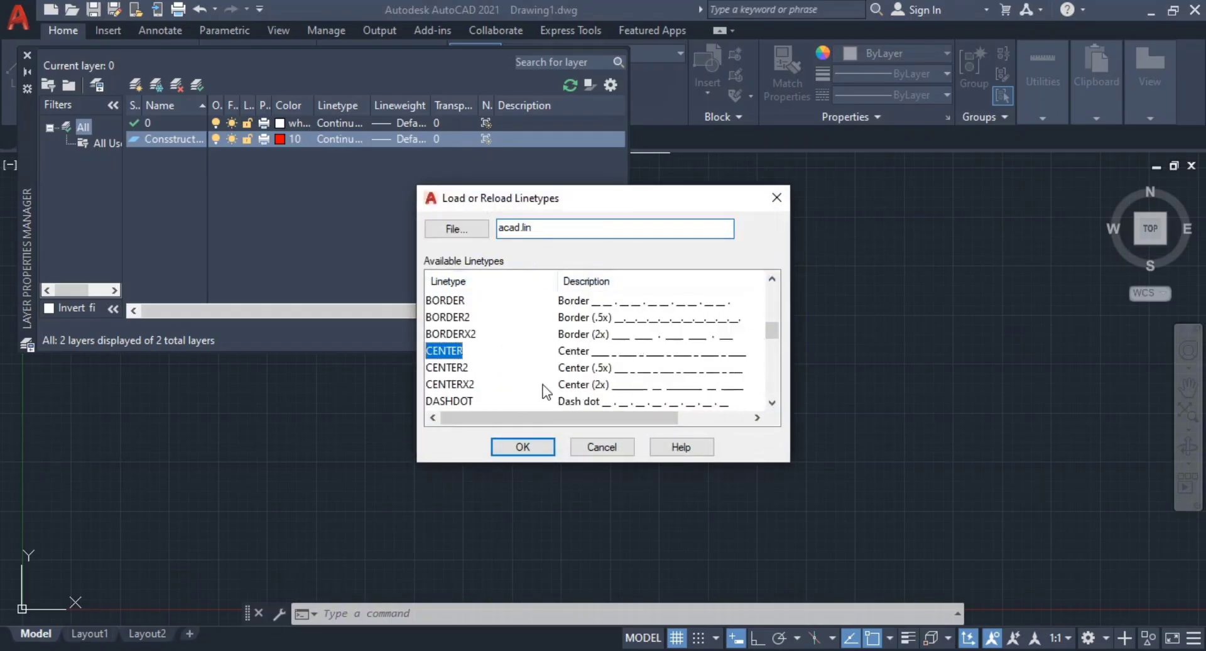
left_click(539, 449)
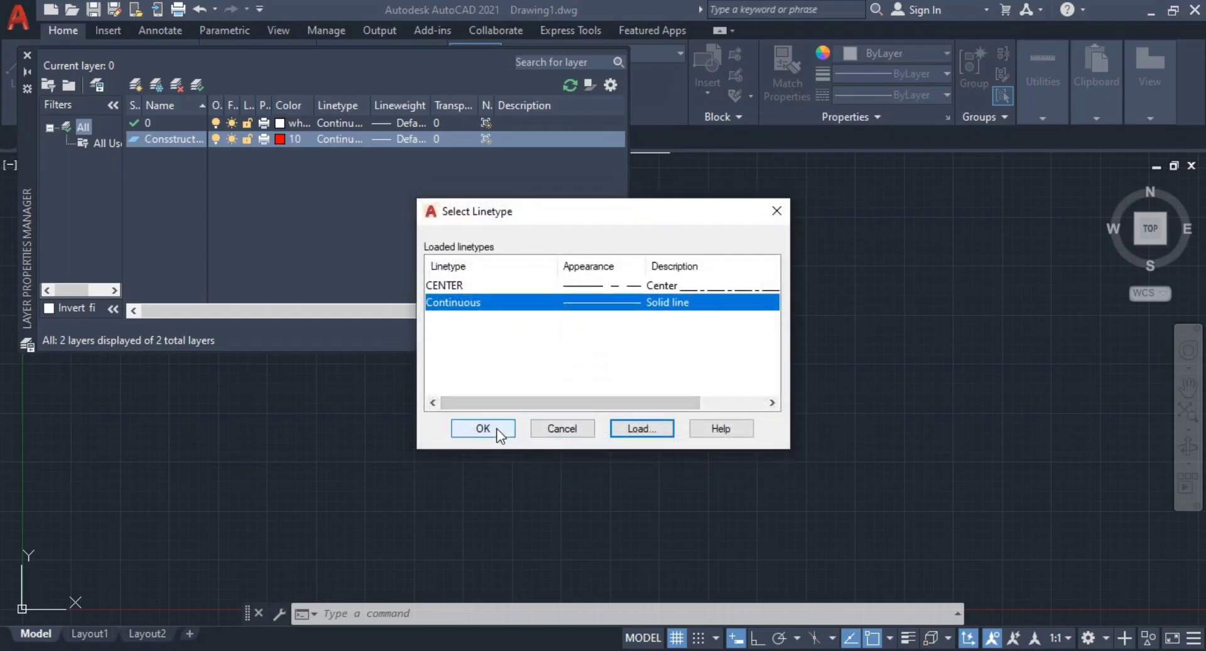
left_click(621, 287)
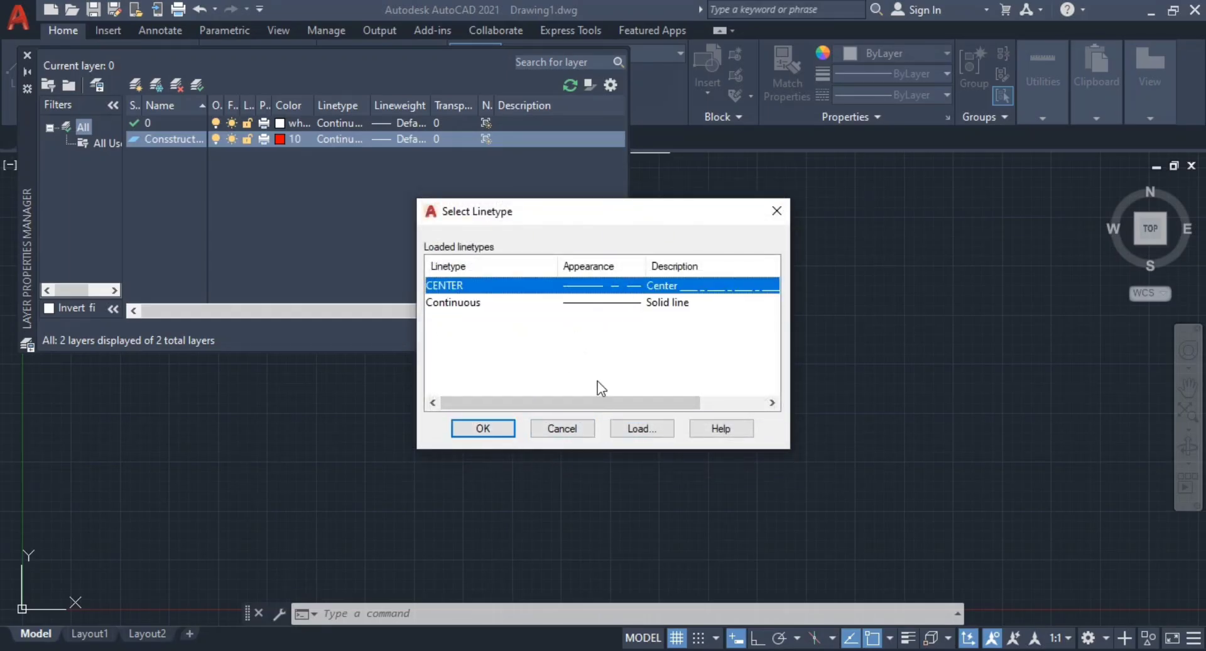
left_click(497, 436)
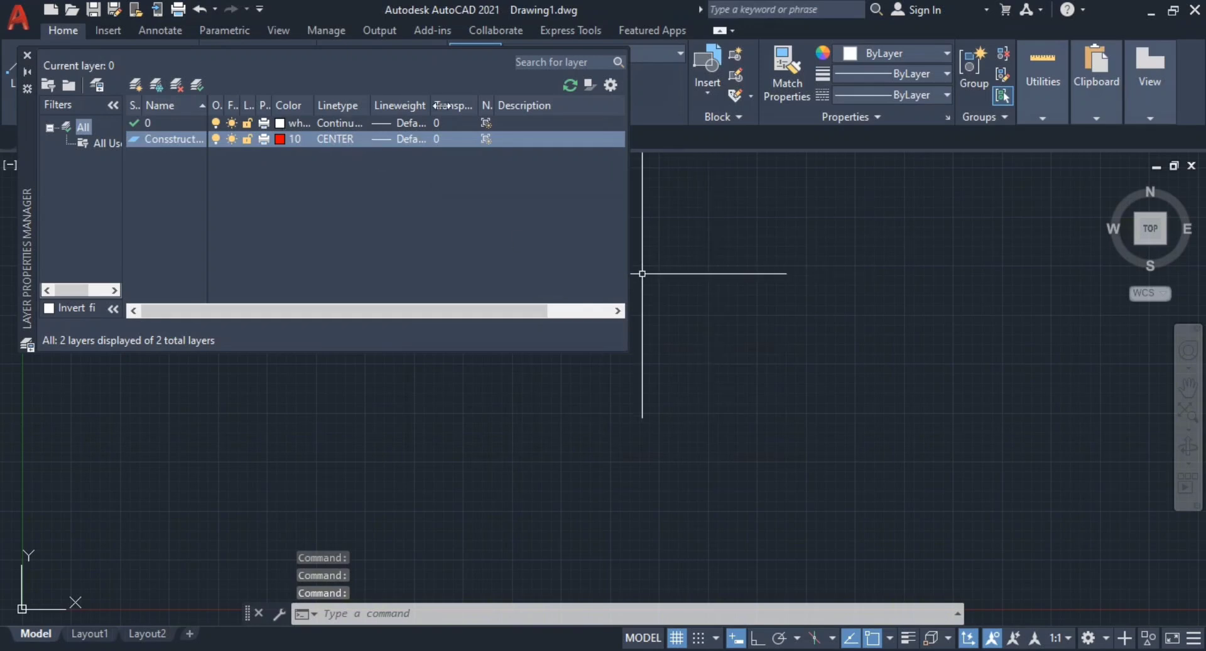
left_click(28, 55)
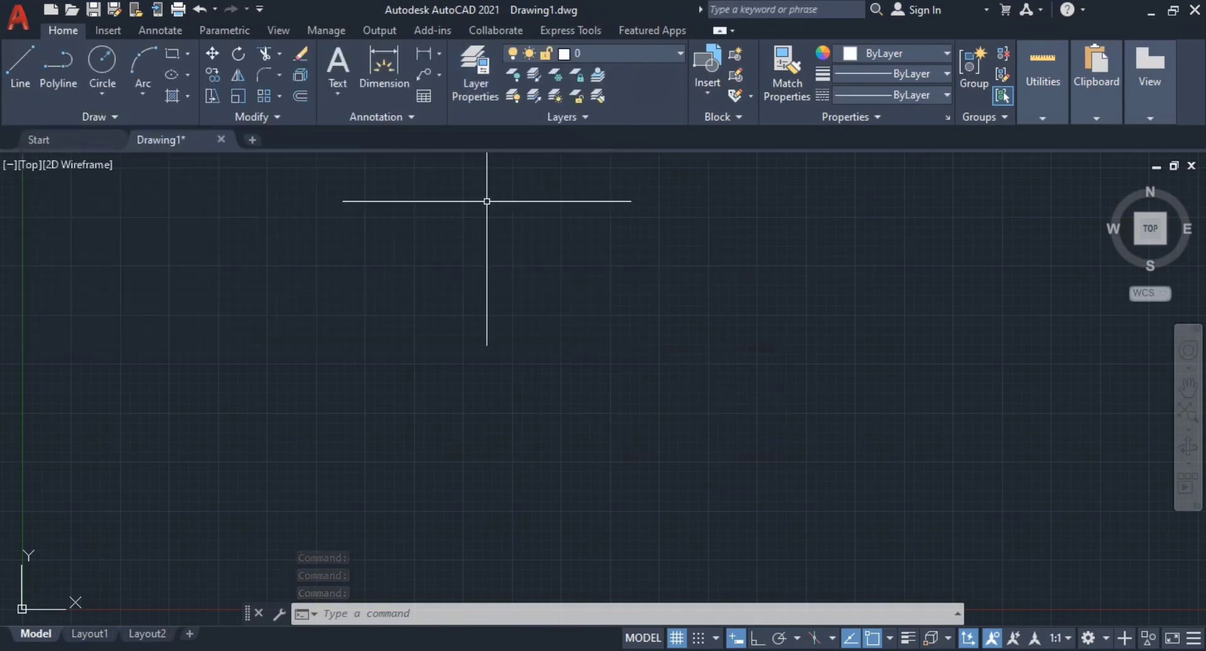
key("Escape")
key("Escape")
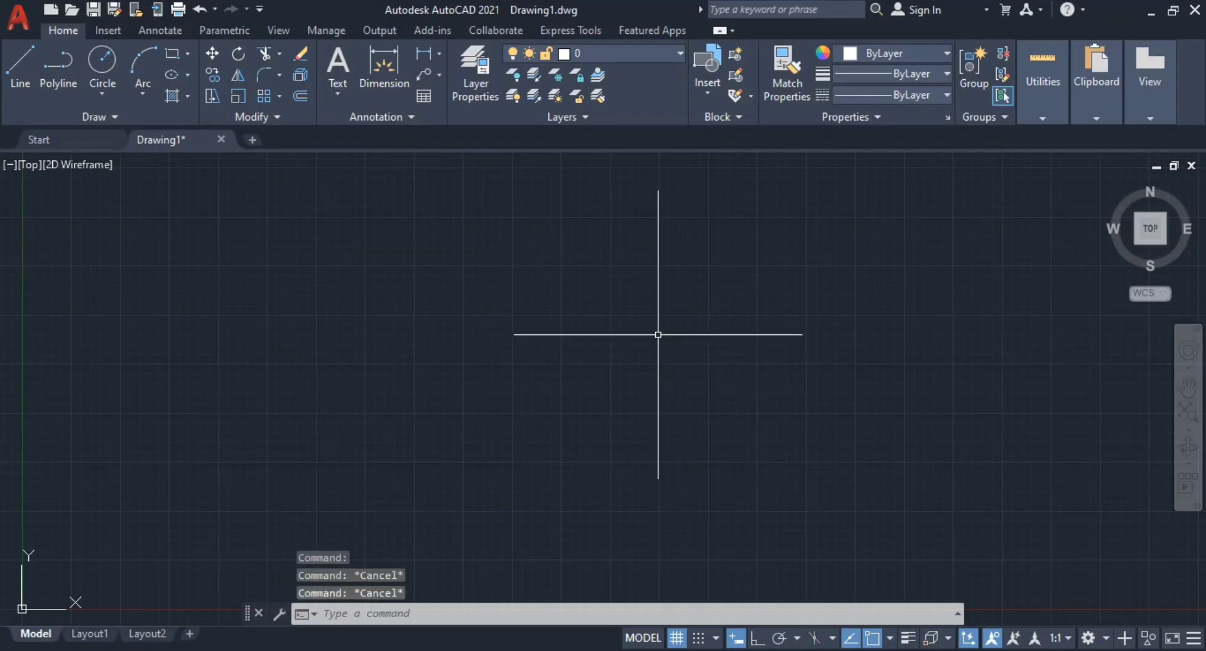
type("l")
key("Return")
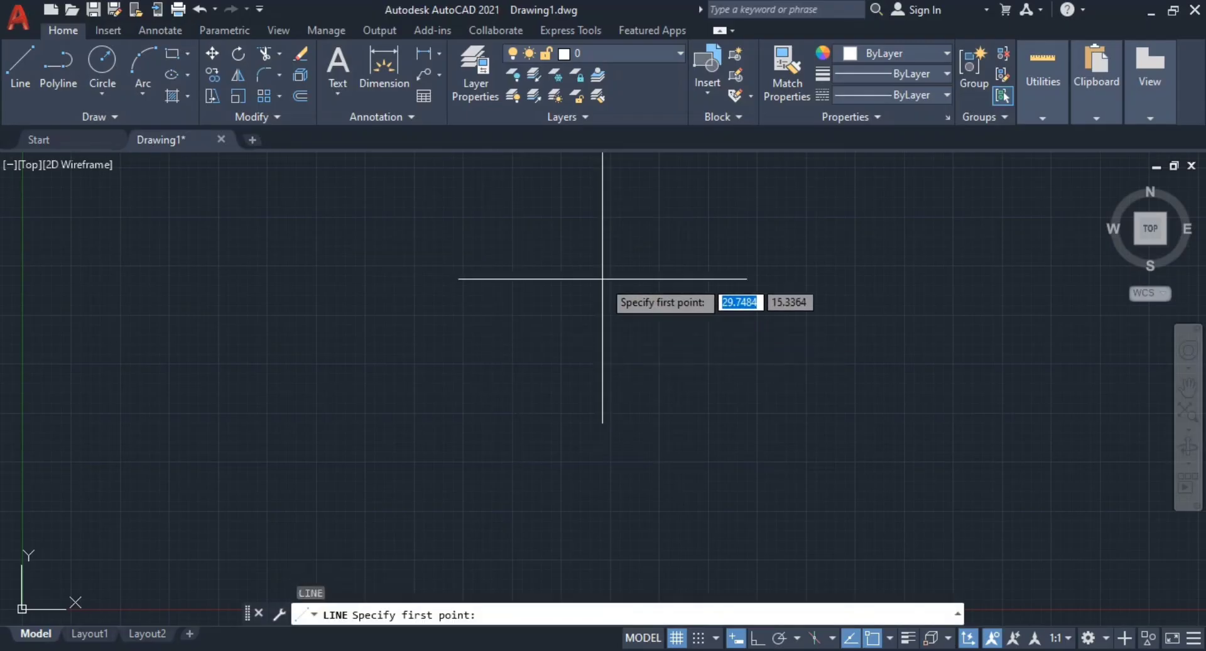
left_click(605, 221)
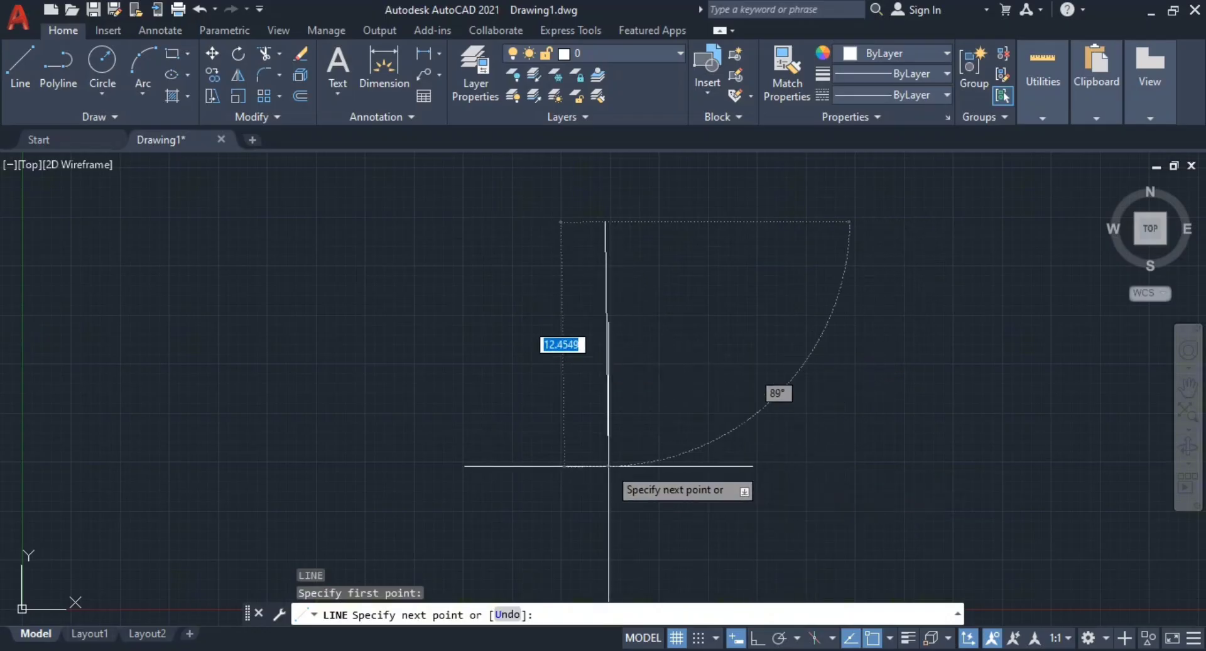
key("Escape")
key("Escape")
key("Escape")
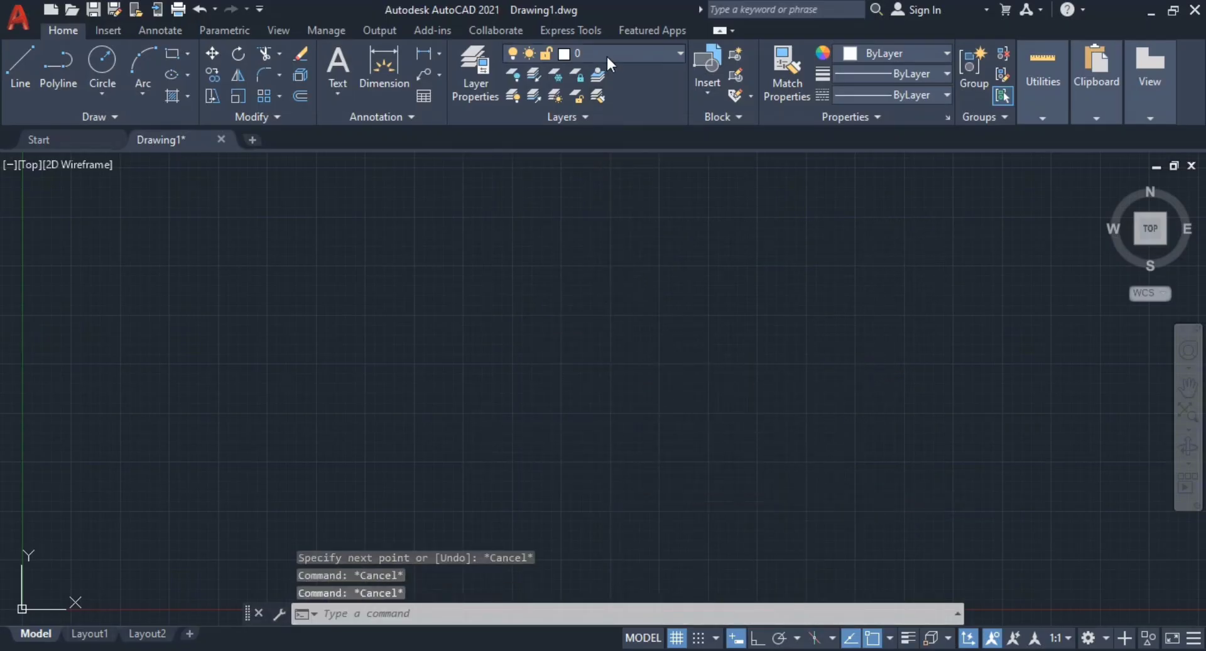
Step: Make the Consstruction layer current, turn on Ortho mode and draw a vertical centre line in the open drawing area
left_click(606, 54)
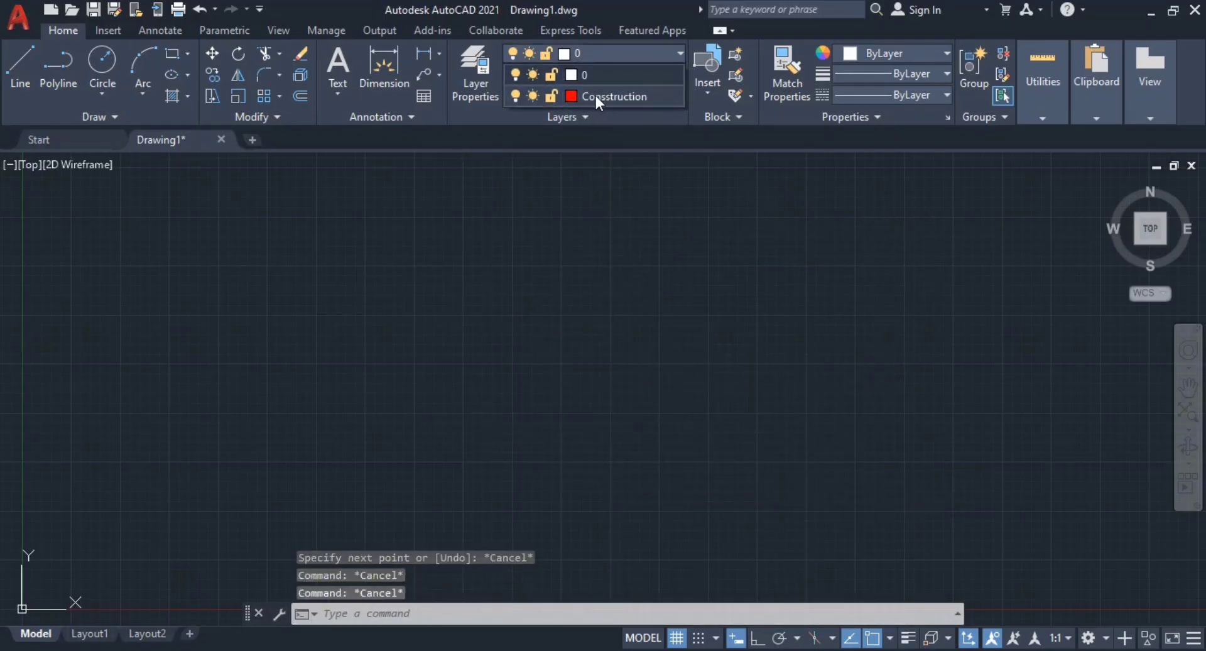
left_click(596, 95)
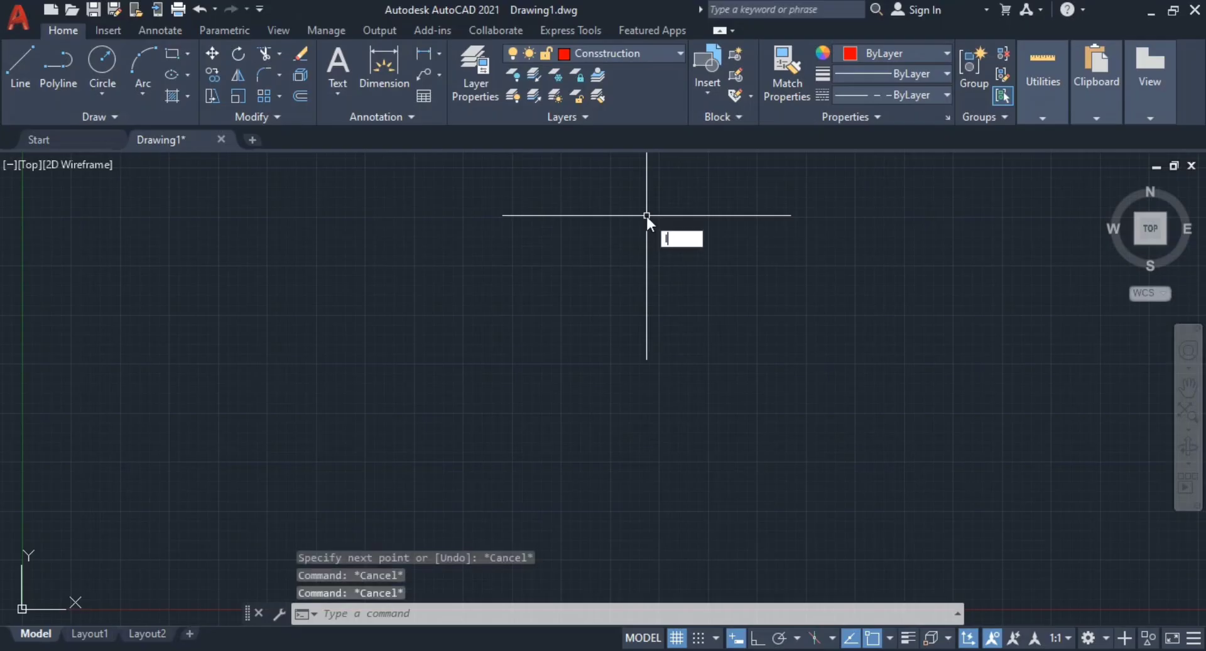
type("l")
key("Return")
left_click(542, 179)
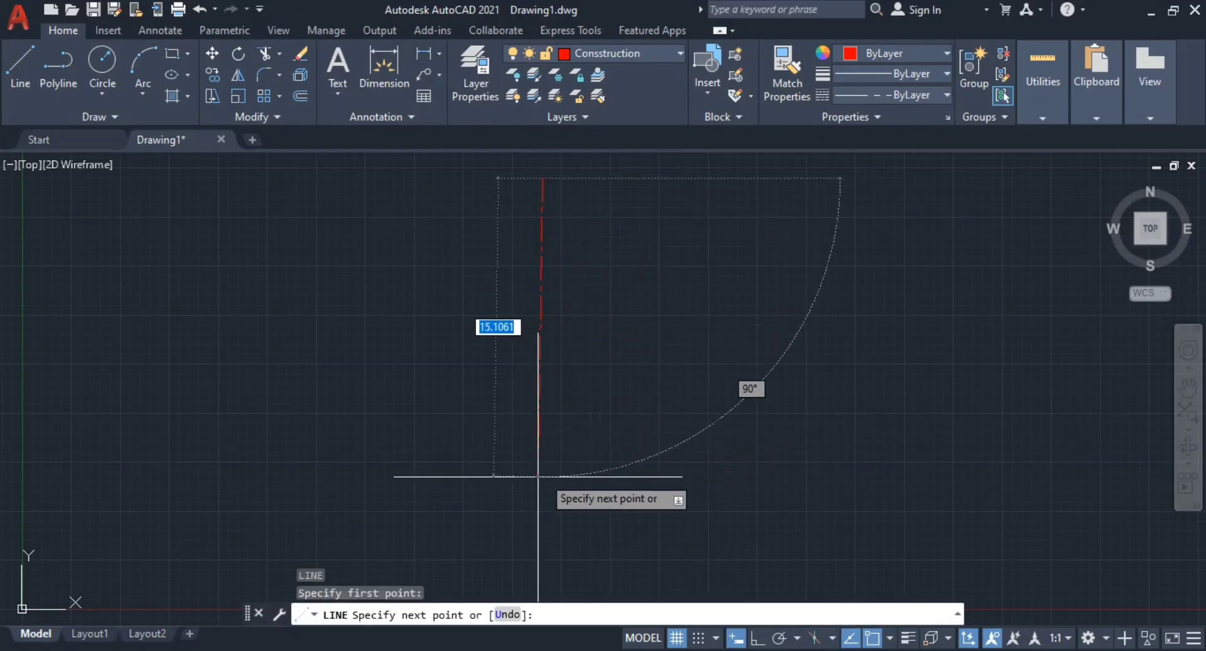
middle_click_drag(576, 371, 596, 253)
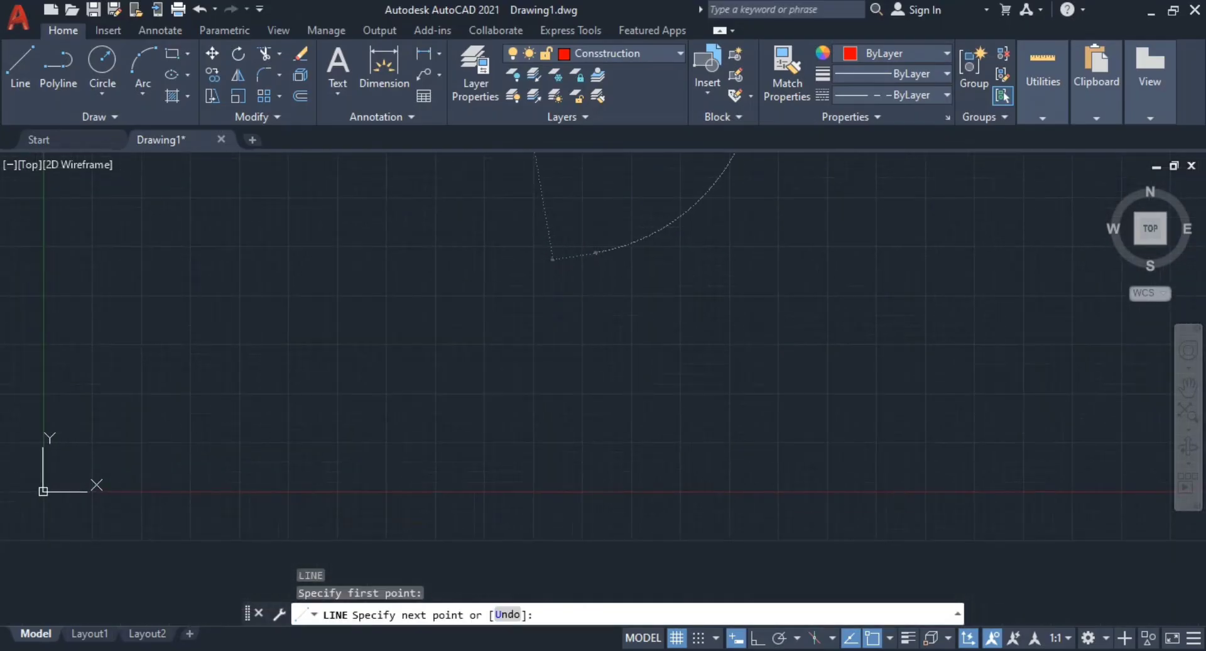
scroll(588, 301, "down", 4)
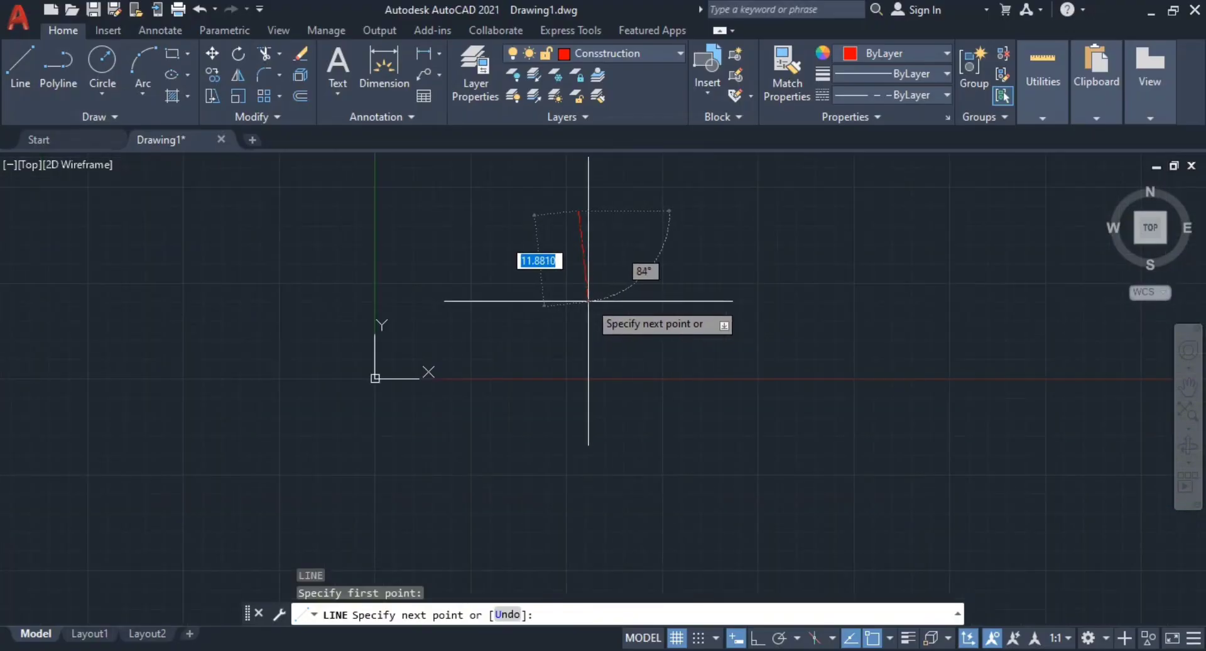
middle_click_drag(591, 326, 591, 388)
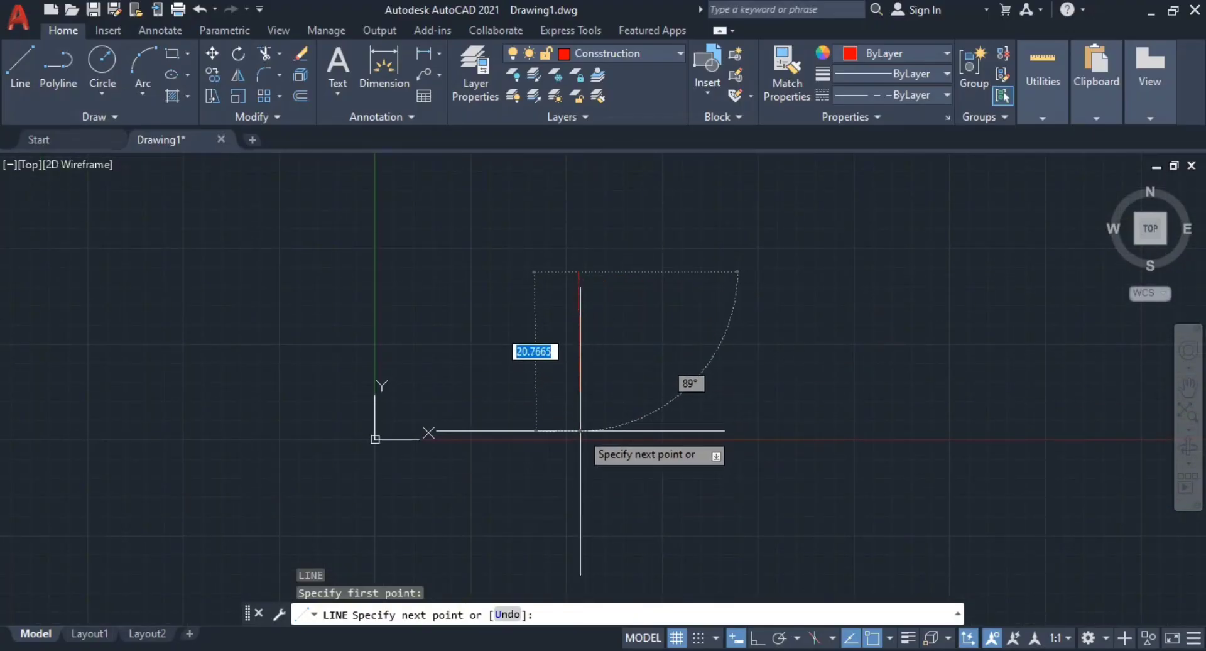
key("F8")
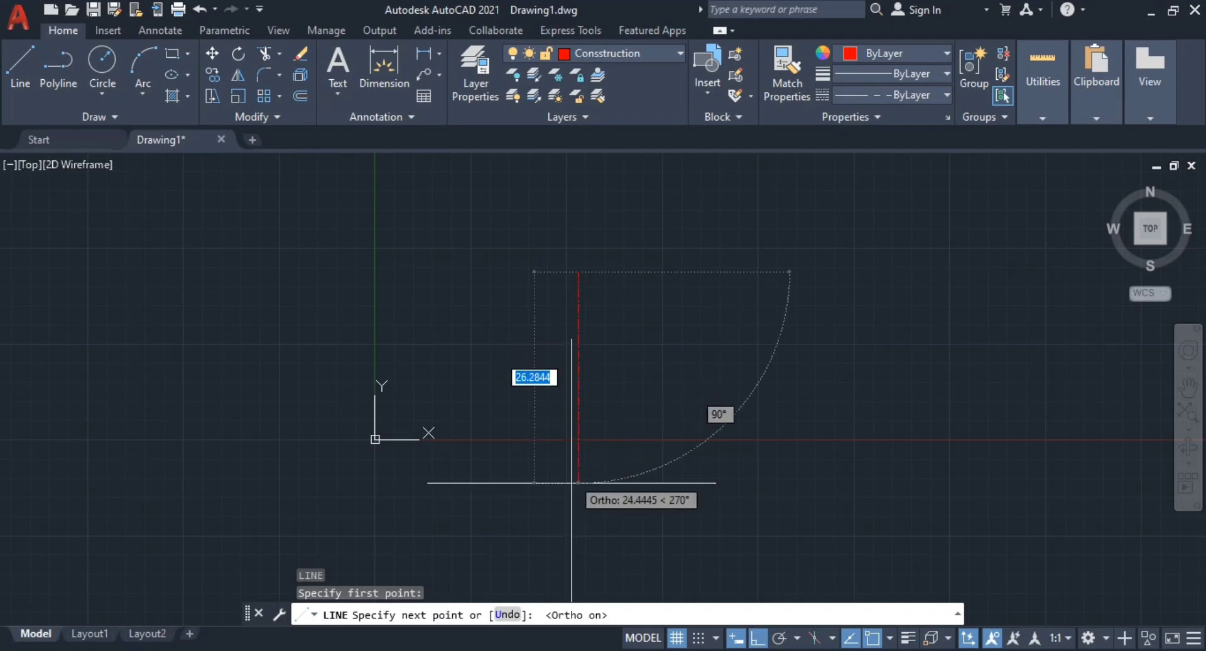
key("Escape")
key("Escape")
key("Escape")
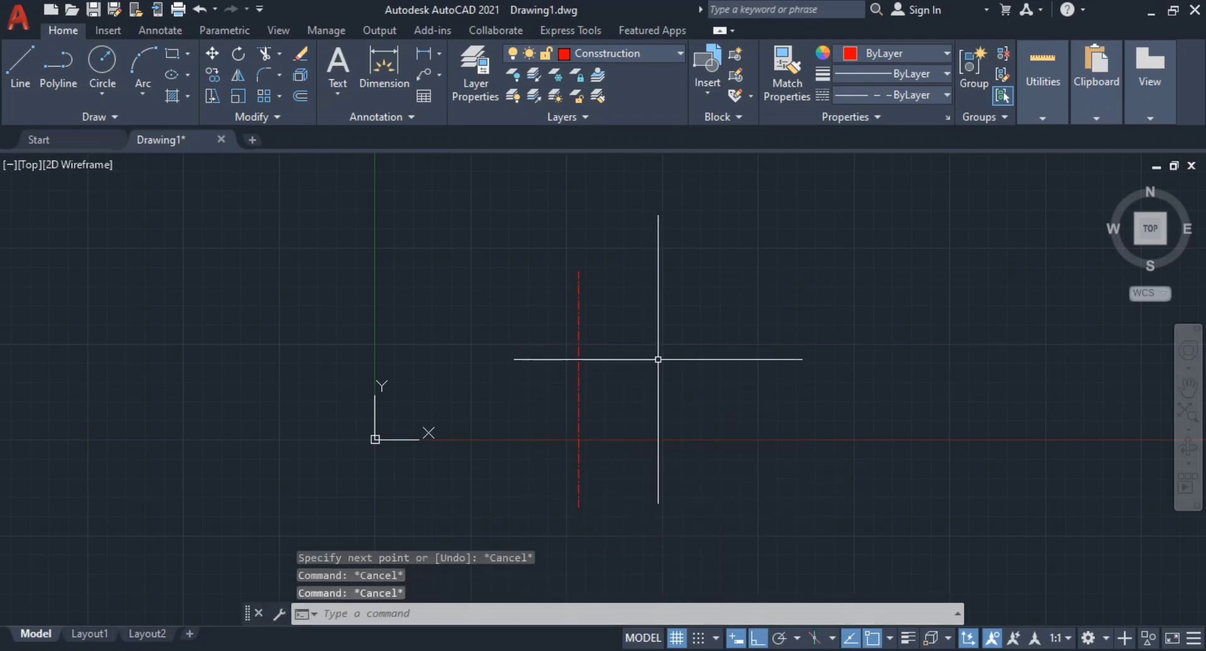
left_click(660, 357)
left_click(536, 298)
type("m")
key("Return")
left_click(693, 402)
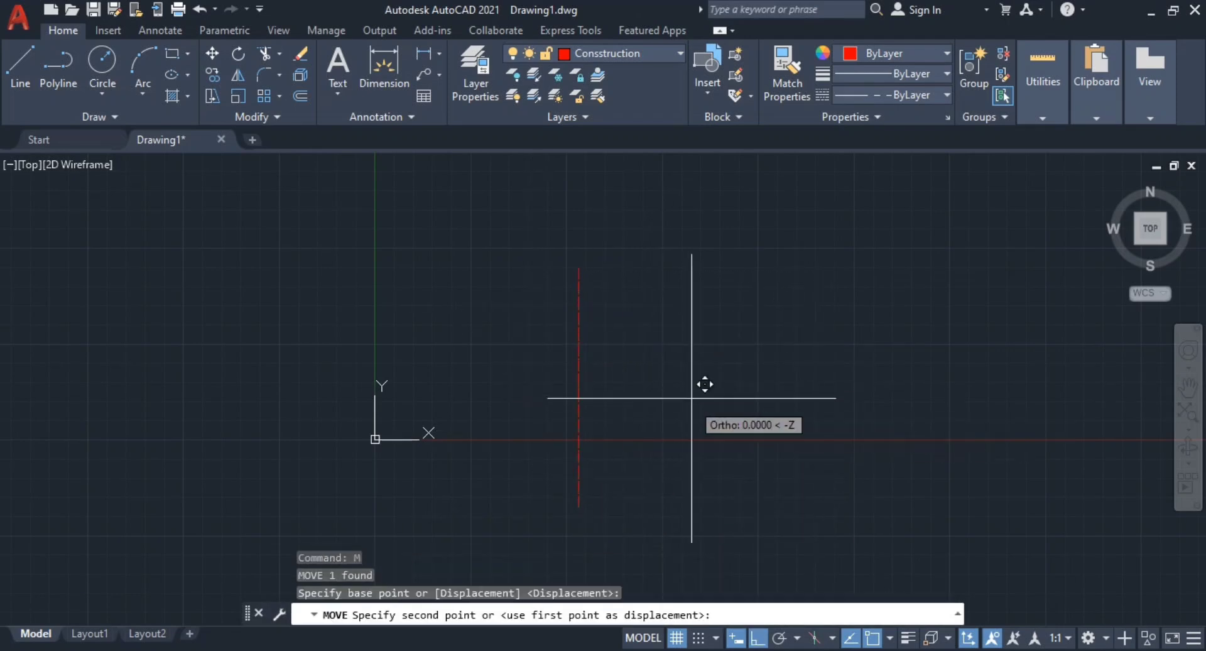
middle_click_drag(771, 360, 773, 498)
key("Escape")
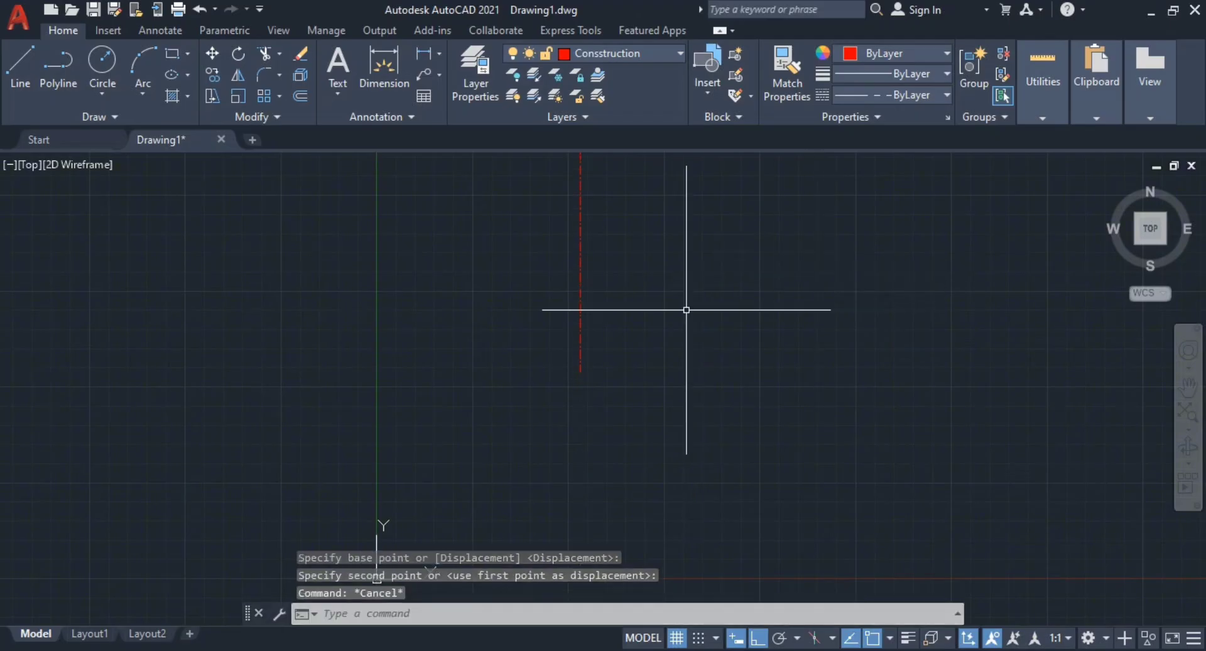
key("Escape")
Step: Move the vertical centre line horizontally, farther away from the Y axis
middle_click_drag(687, 309, 667, 458)
left_click(706, 368)
left_click(506, 318)
type("m")
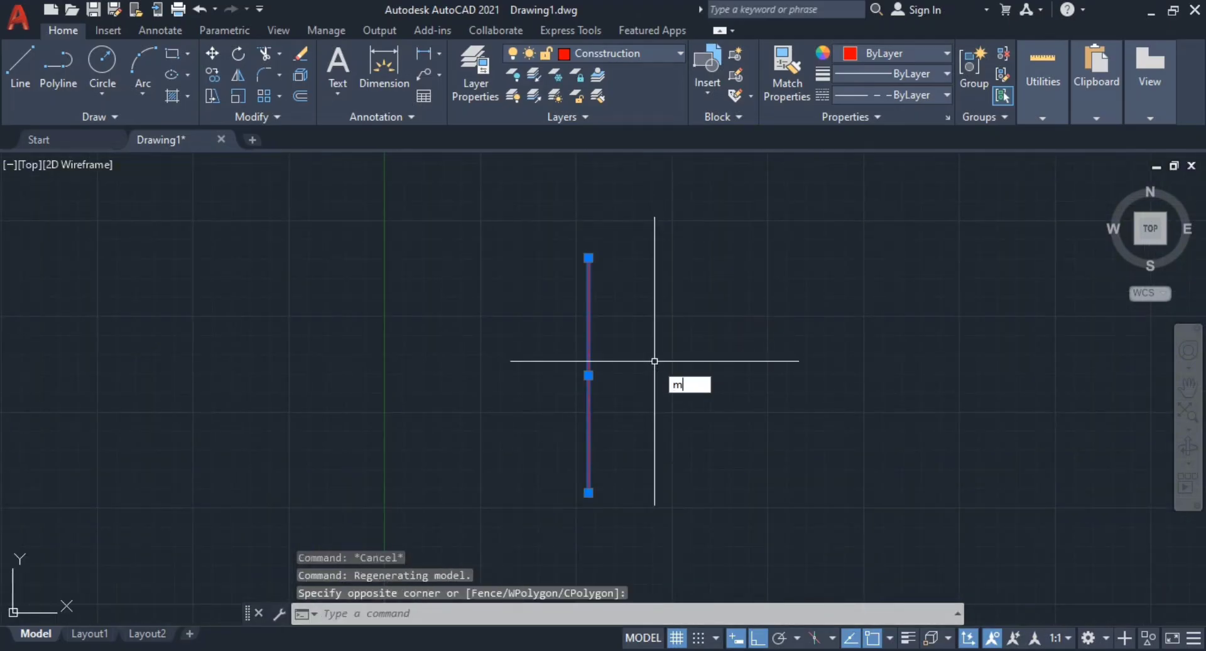
key("Return")
left_click(689, 377)
left_click(865, 386)
key("Escape")
key("Escape")
Step: Switch to the reference PDF to check the base flange's diameter on page 14, and return to AutoCAD
middle_click_drag(792, 403, 621, 361)
scroll(653, 319, "down", 2)
scroll(635, 340, "up", 4)
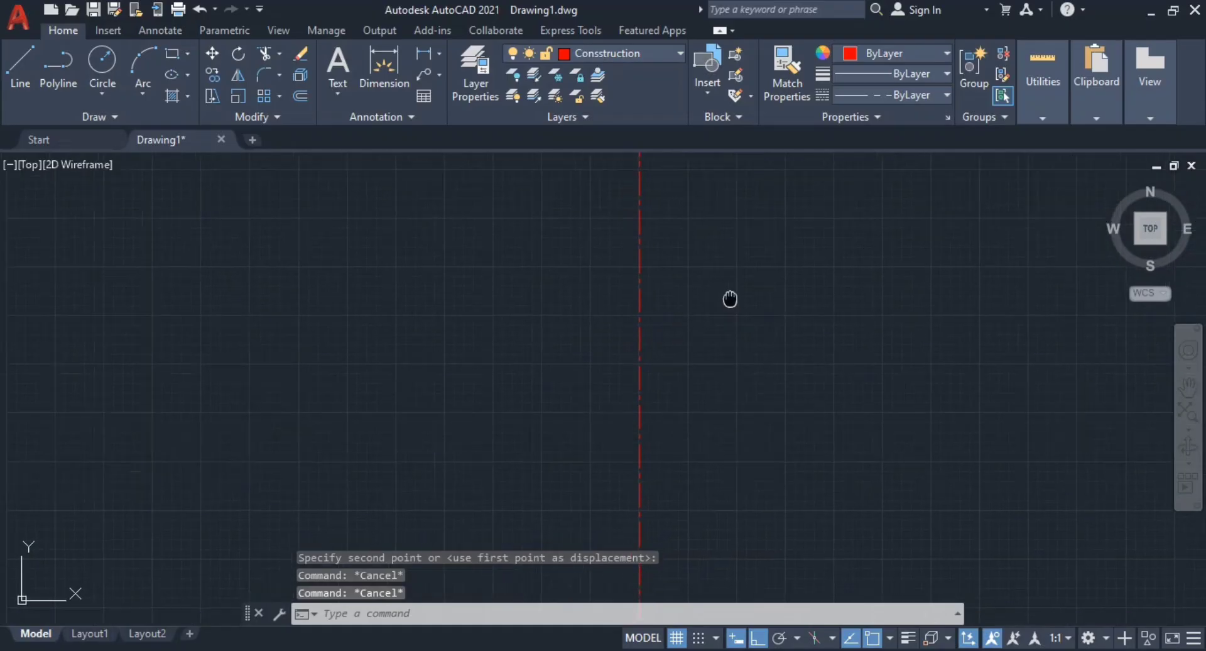
key("alt+Tab")
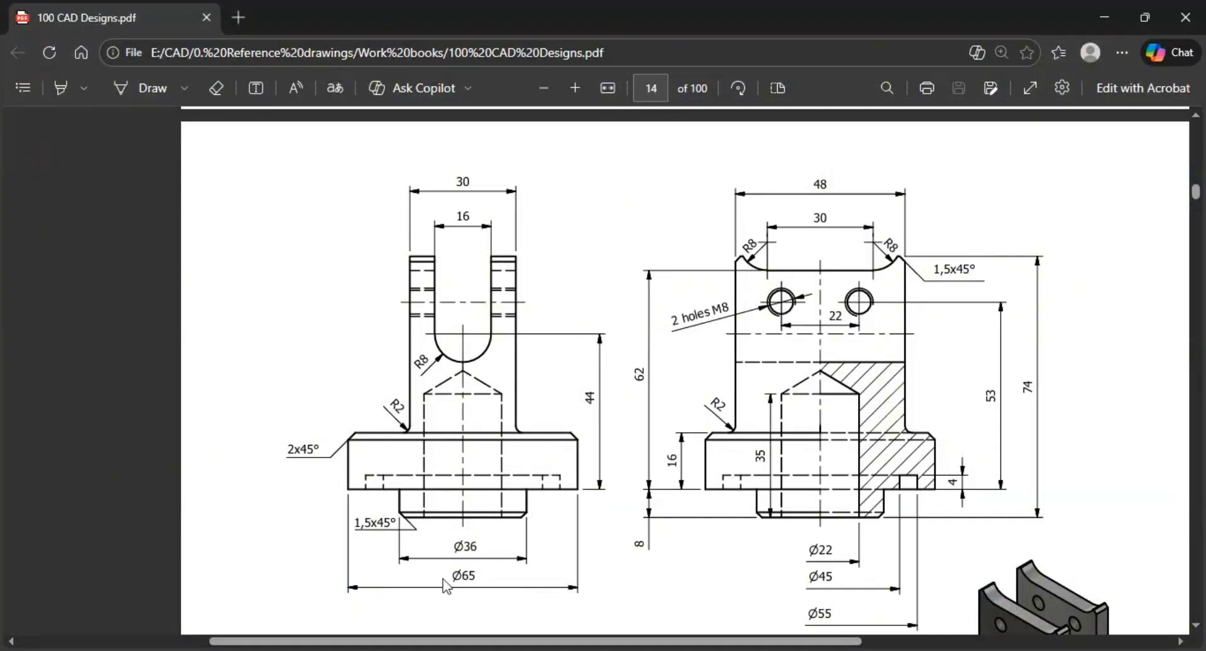
key("alt+Tab")
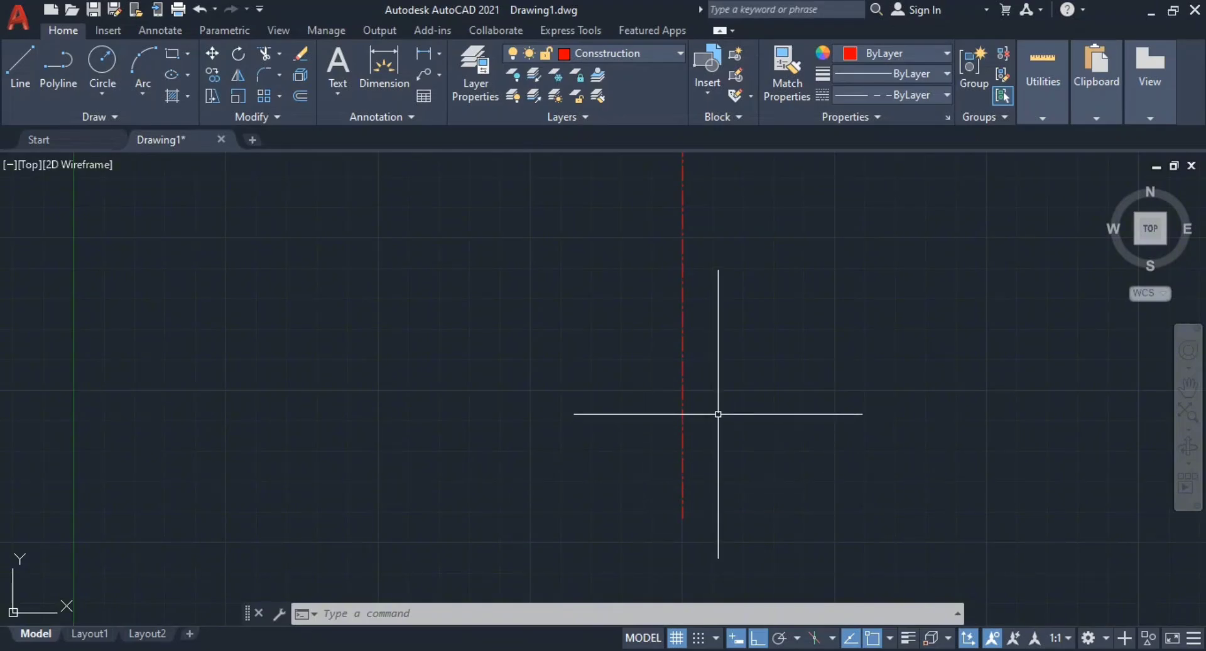
type("l")
key("Return")
left_click(653, 470)
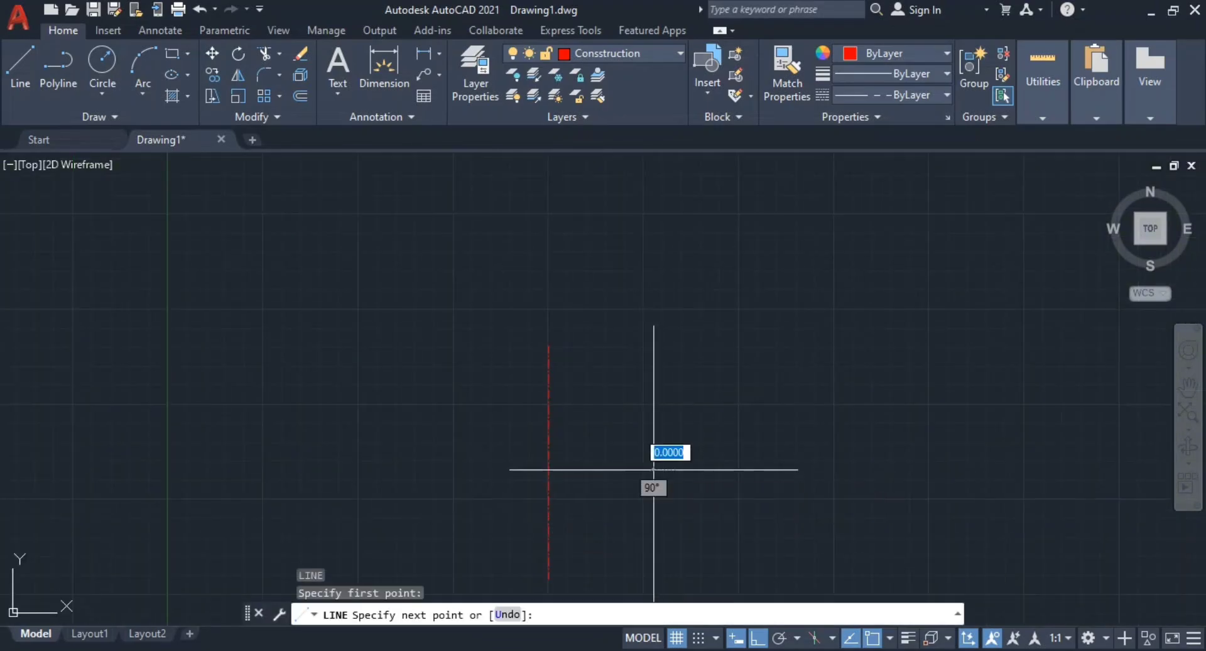
key("Escape")
key("Escape")
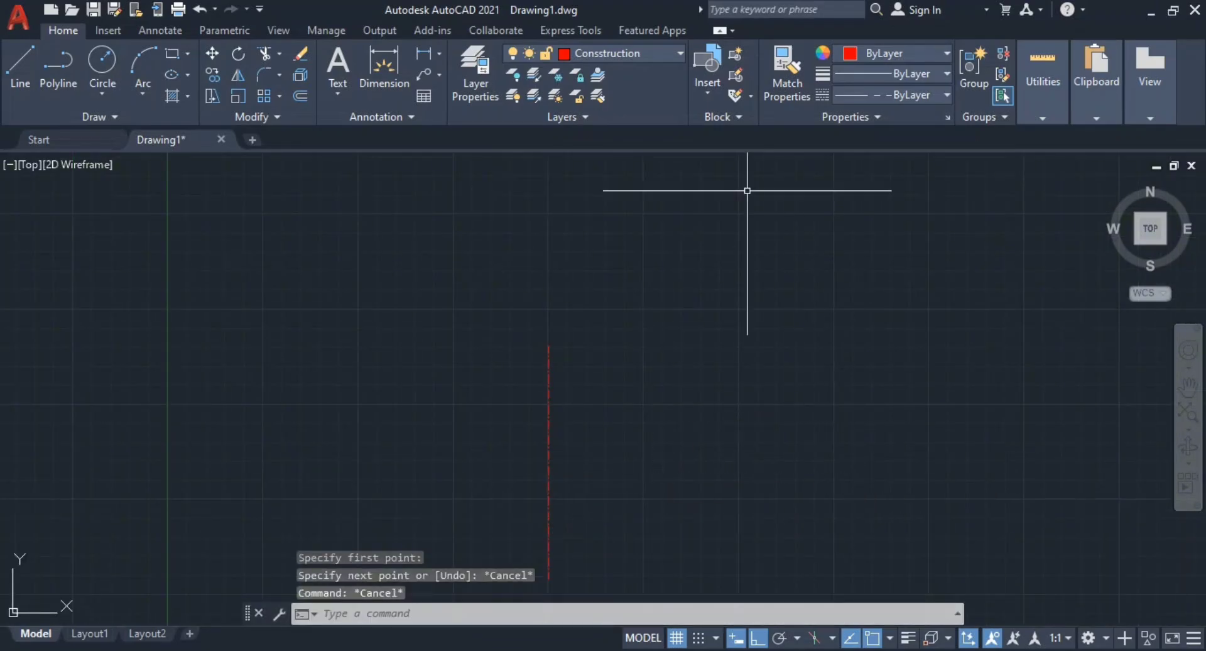
Step: Make layer 0 current and draw a 65 mm horizontal line beside the centre line
left_click(624, 54)
left_click(584, 77)
key("Escape")
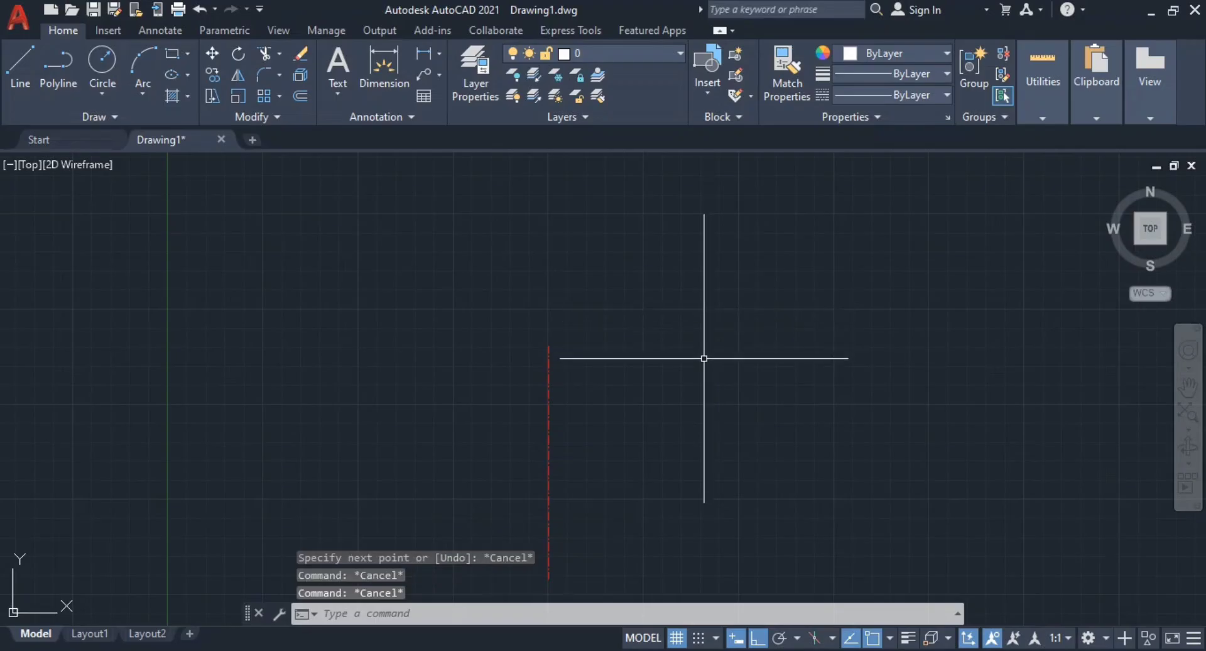
middle_click_drag(699, 349, 646, 284)
type("l")
key("Return")
left_click(601, 324)
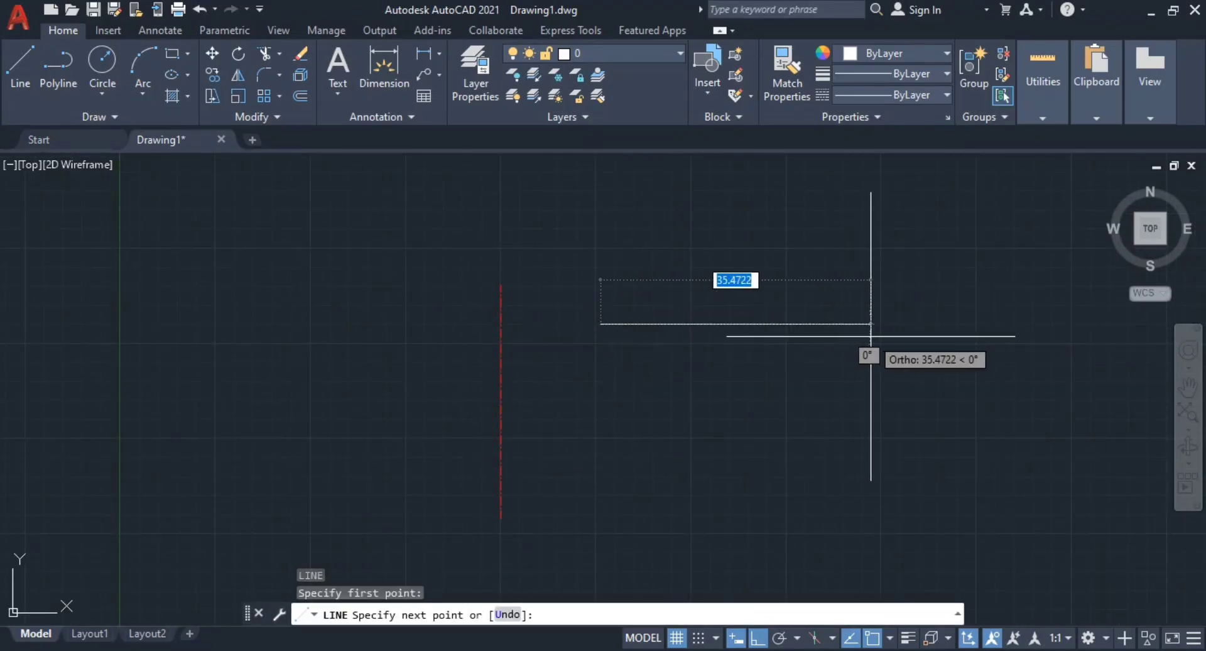
type("65")
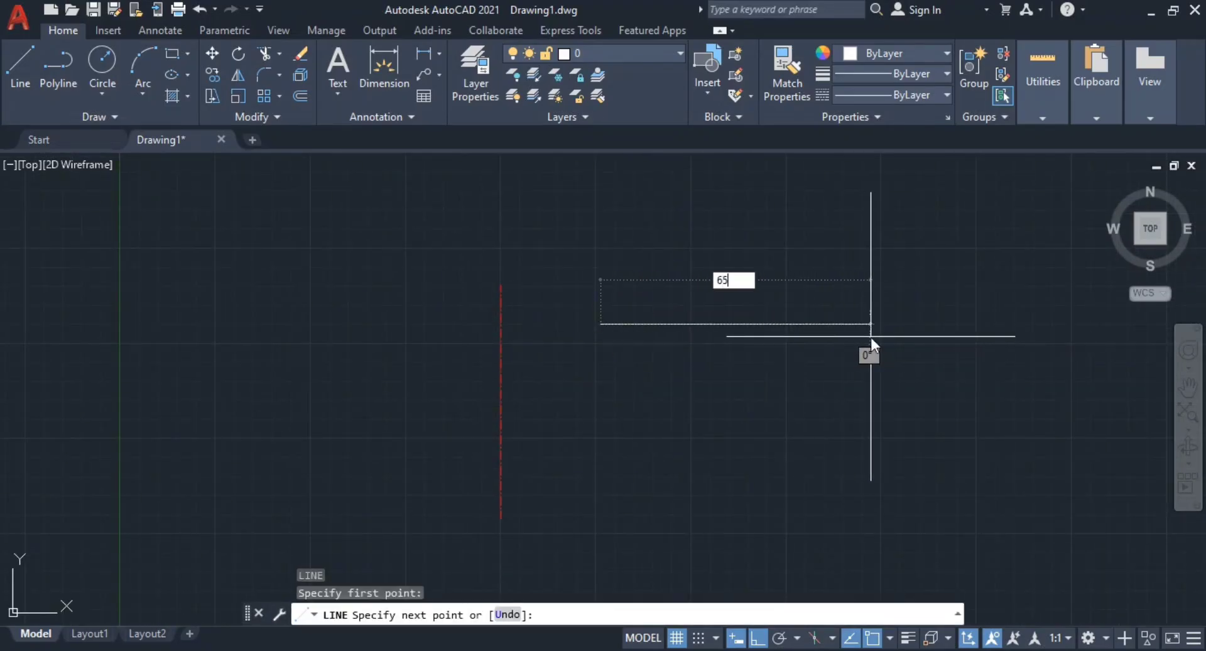
key("Return")
key("Escape")
key("Escape")
key("Escape")
scroll(931, 399, "down", 1)
middle_click_drag(928, 394, 853, 325)
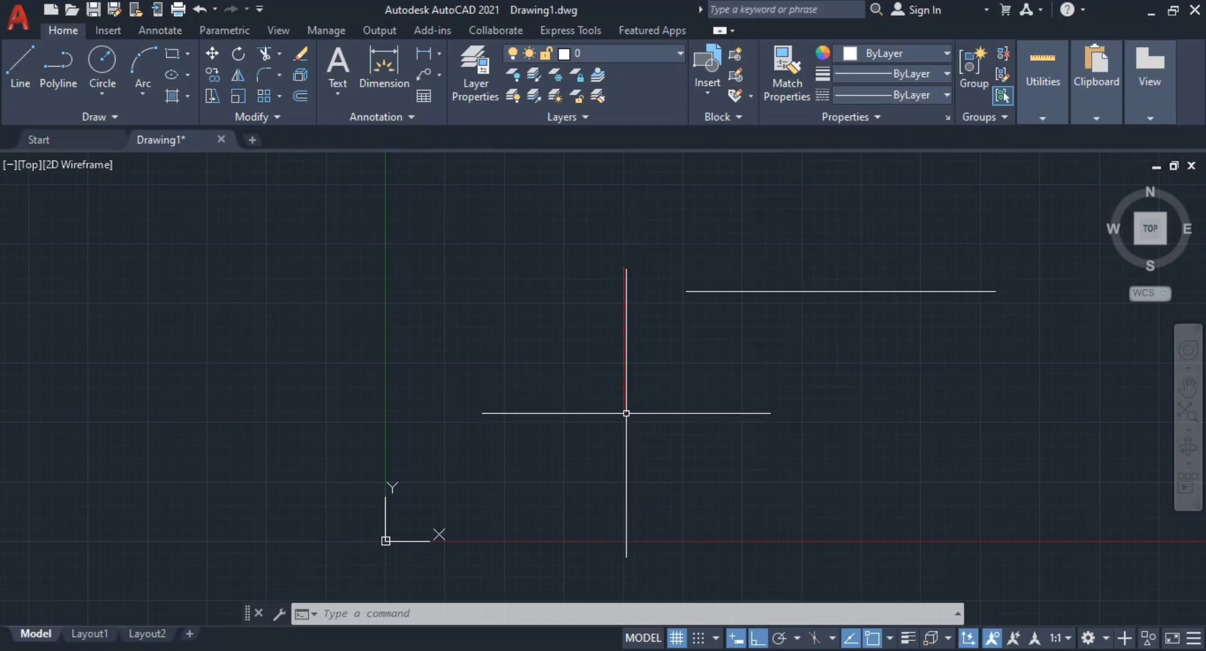
left_click(840, 370)
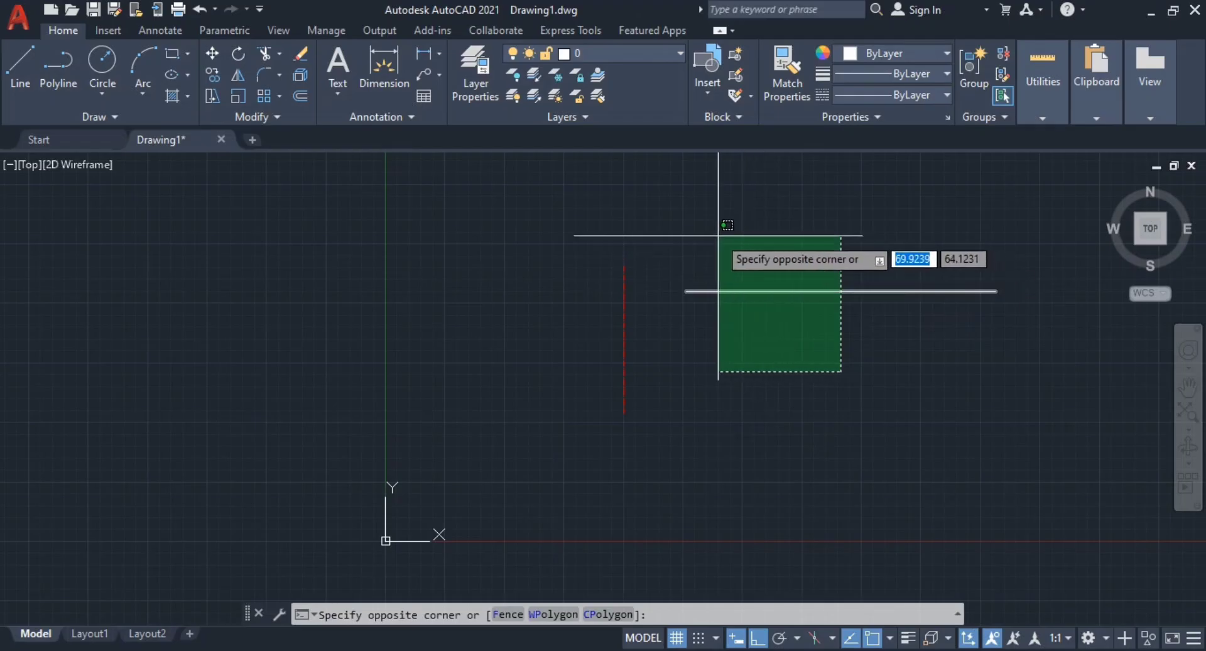
key("Escape")
key("Escape")
left_click(710, 345)
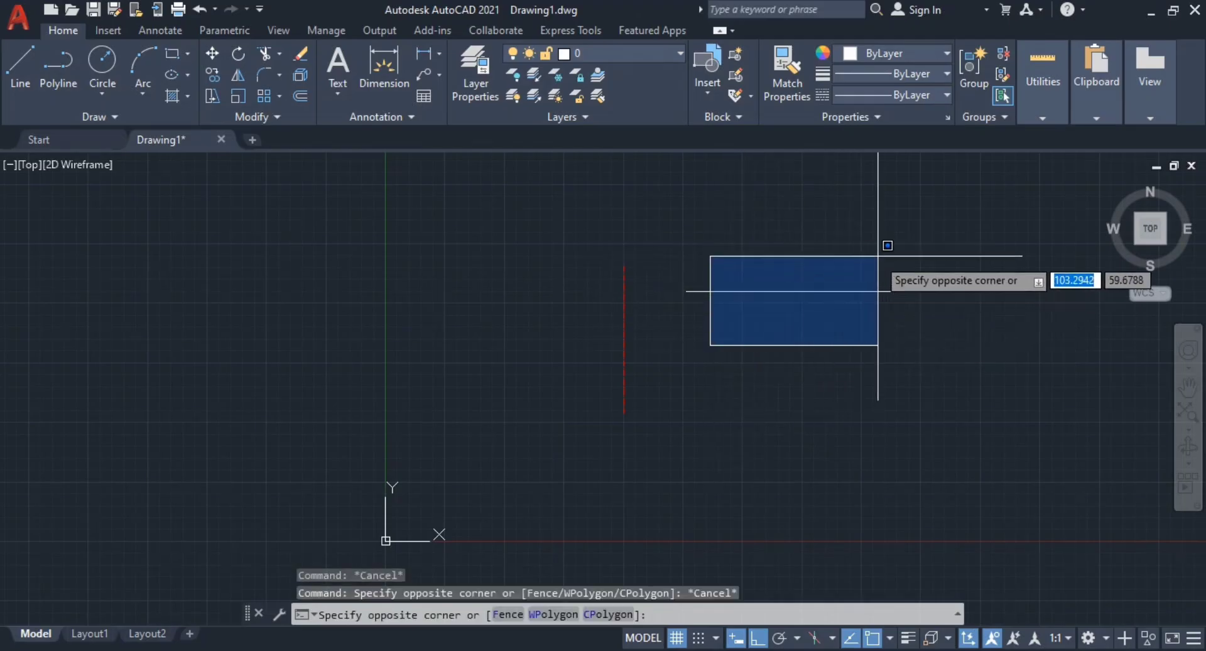
key("Escape")
key("Escape")
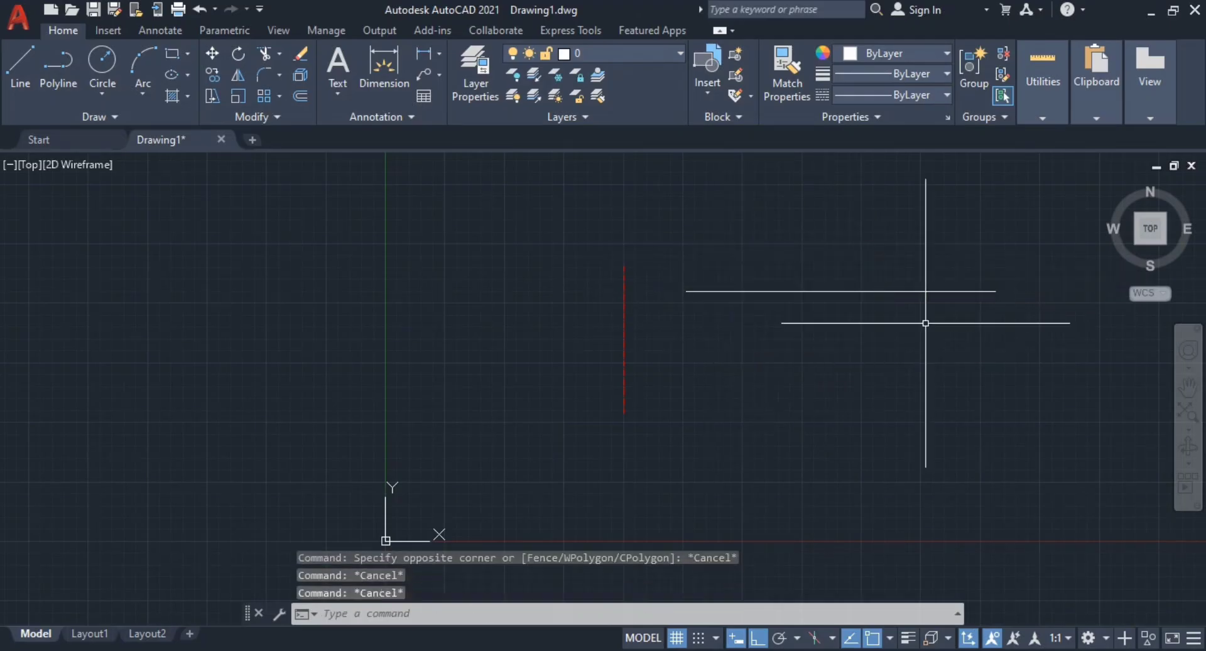
Step: Move the 65 mm line by its midpoint onto the lower endpoint of the vertical centre line
left_click(891, 313)
left_click(798, 222)
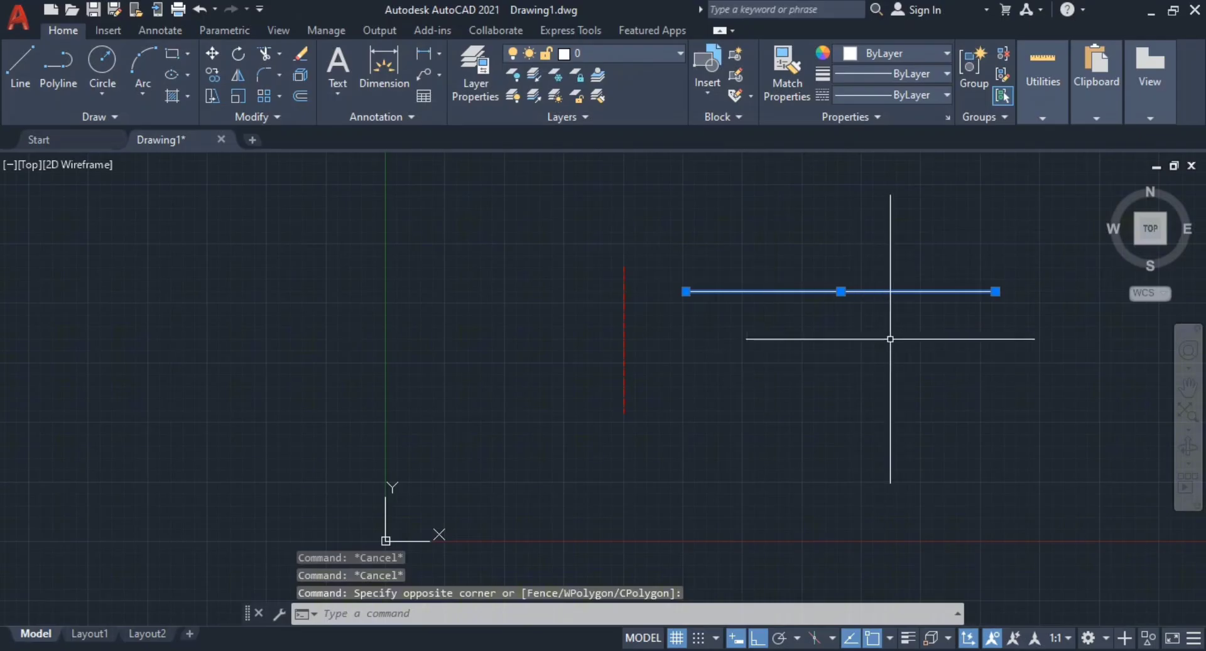
type("m")
key("Return")
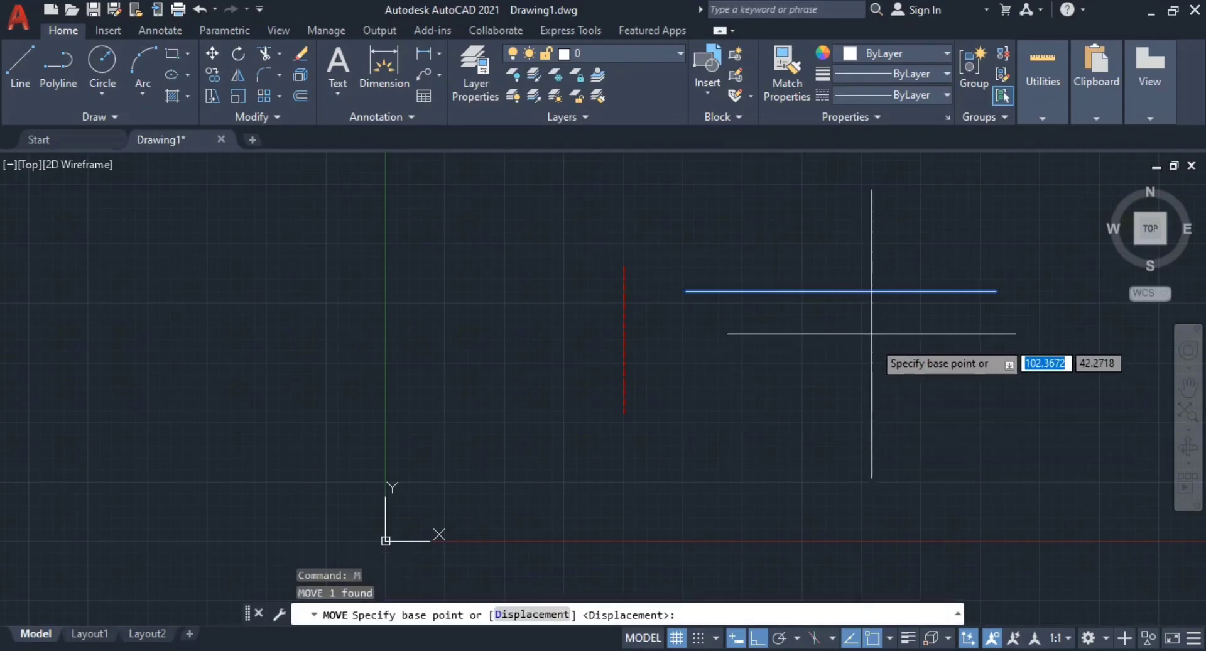
left_click(840, 290)
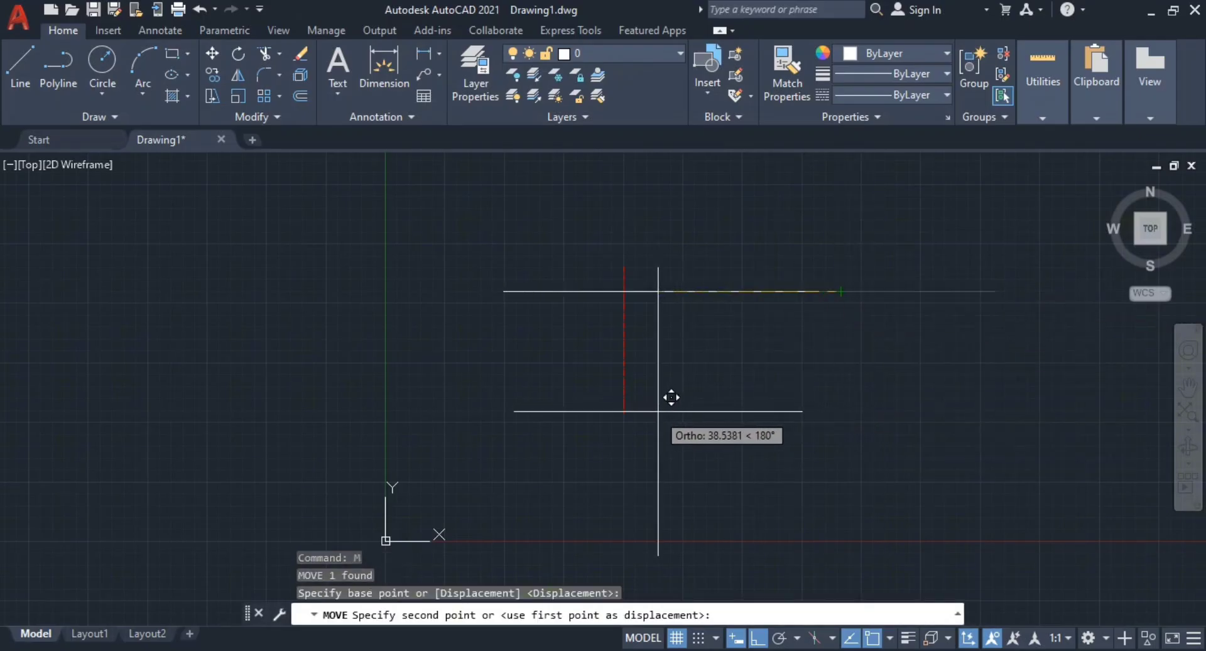
left_click(627, 408)
key("Escape")
key("Escape")
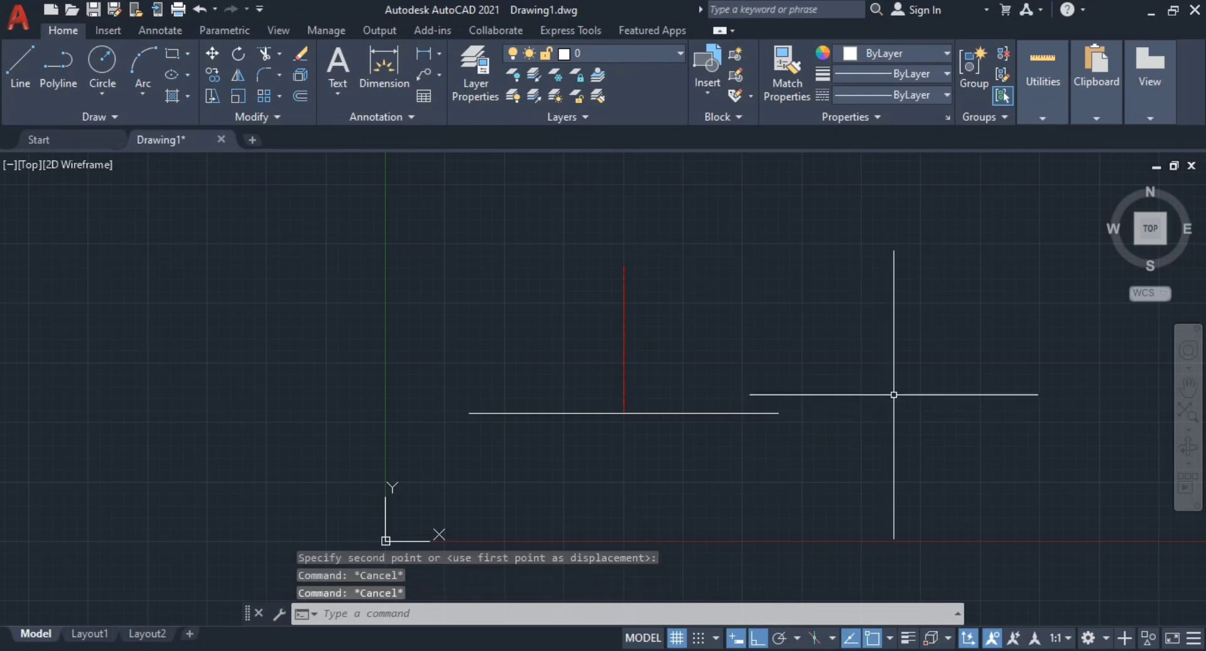
Step: Switch to the reference PDF to check the base flange's height on page 14, and return to AutoCAD
middle_click_drag(666, 417, 752, 376)
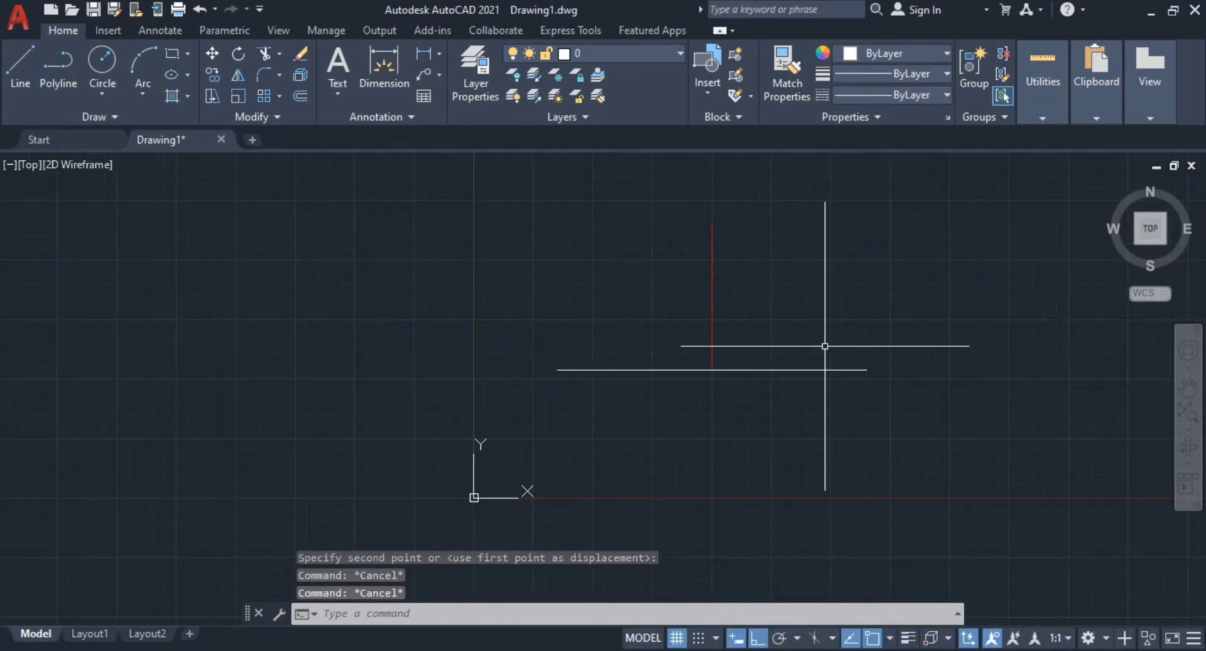
middle_click_drag(786, 369, 787, 428)
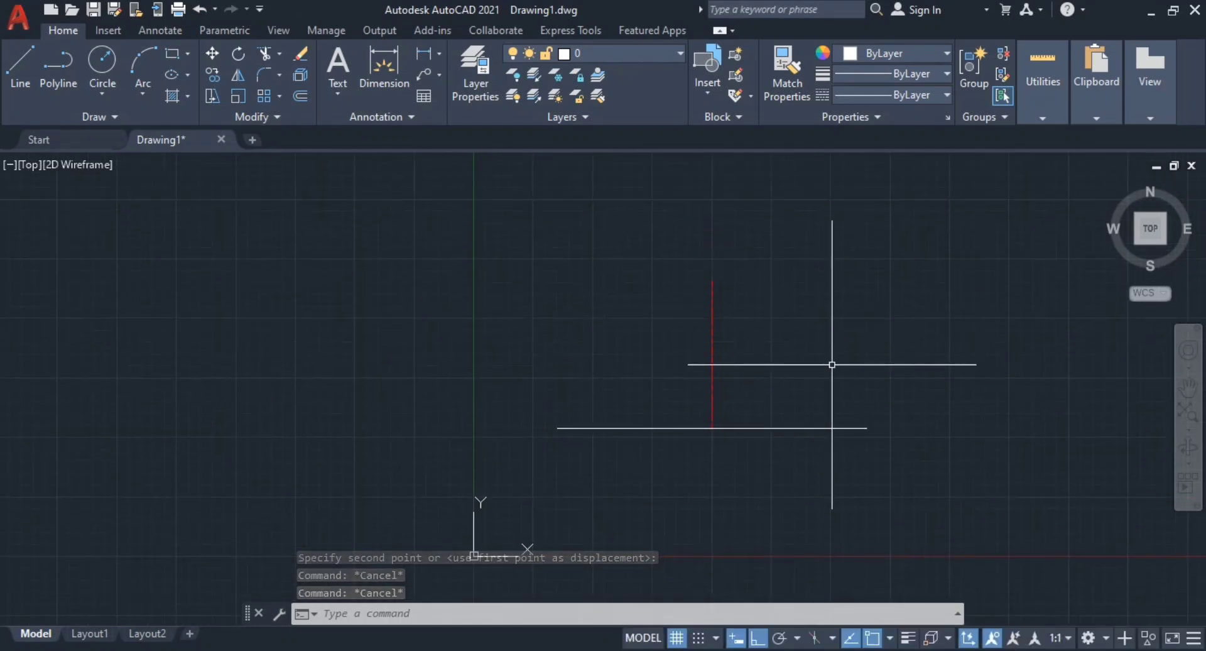
key("alt+Tab")
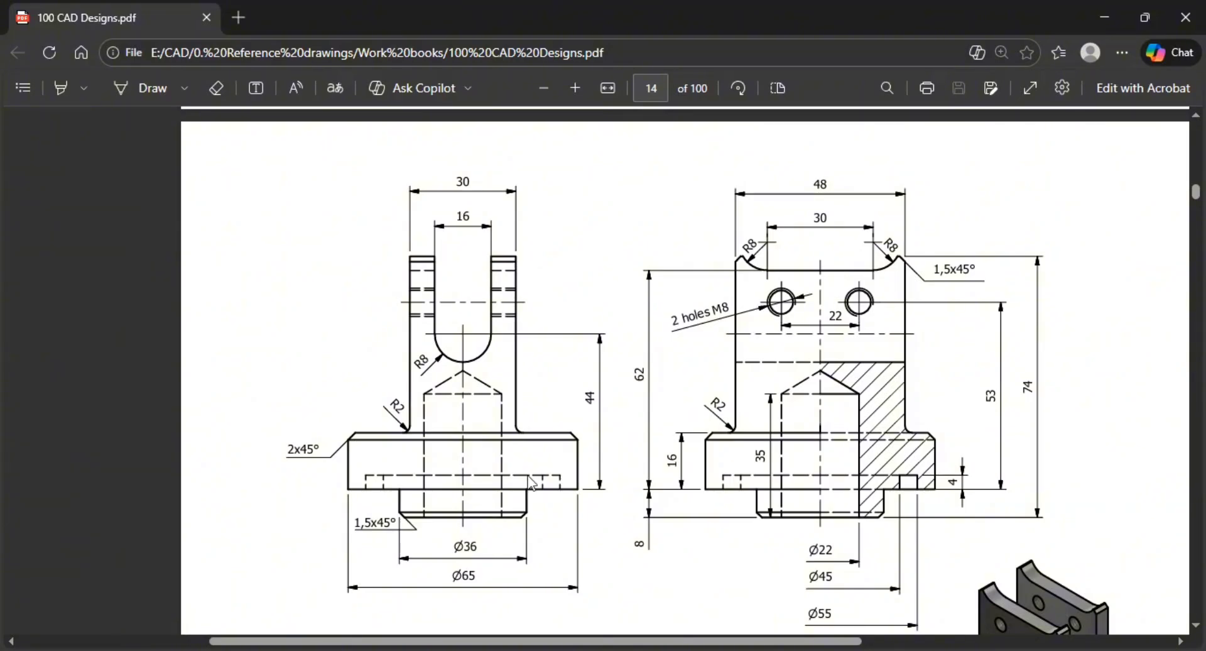
key("alt+Tab")
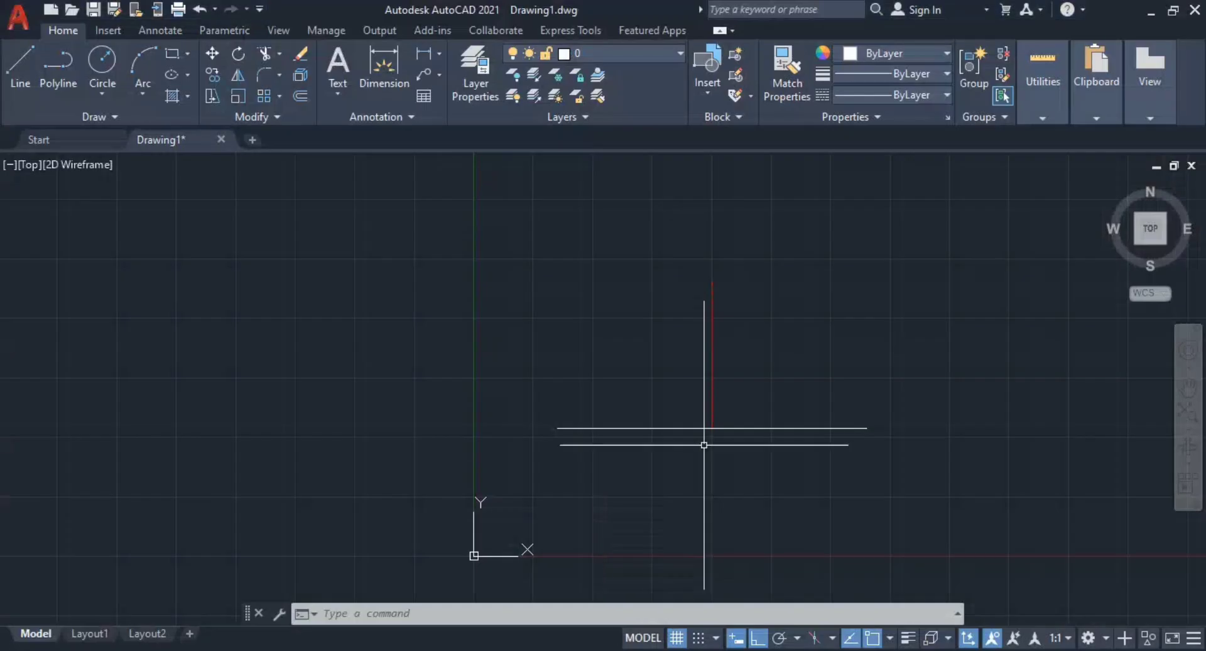
middle_click_drag(766, 418, 711, 420)
scroll(718, 425, "up", 1)
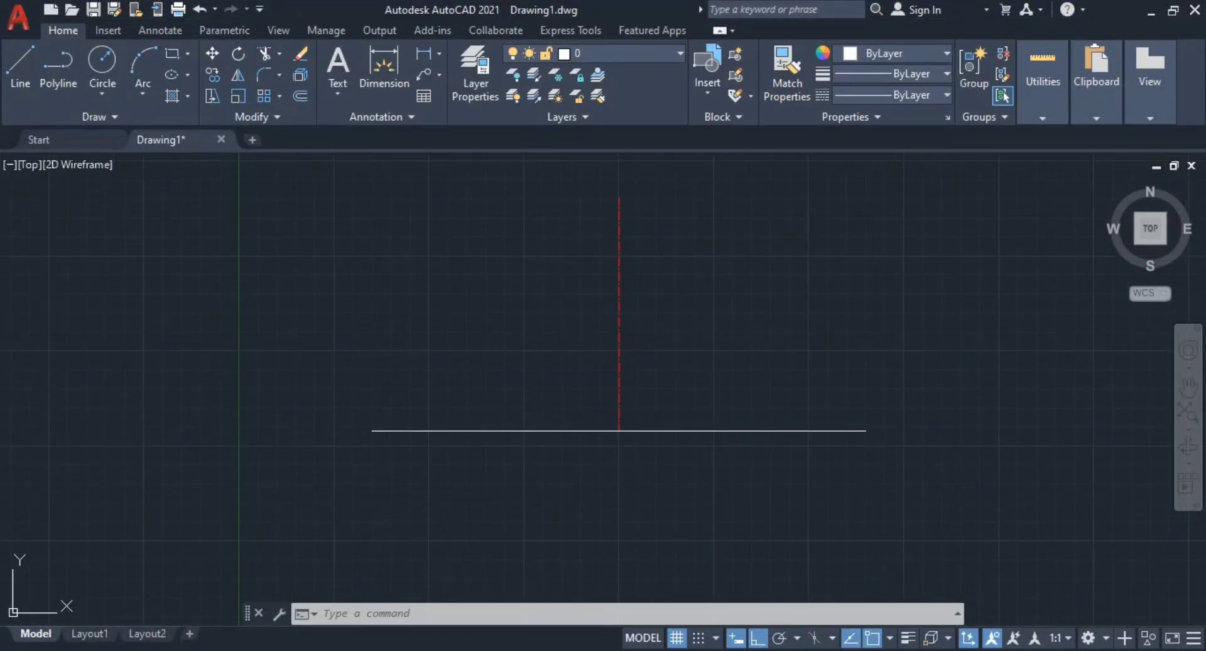
Step: Offset the 65 mm base line 16 mm upward
type("o")
key("Return")
type("16")
key("Return")
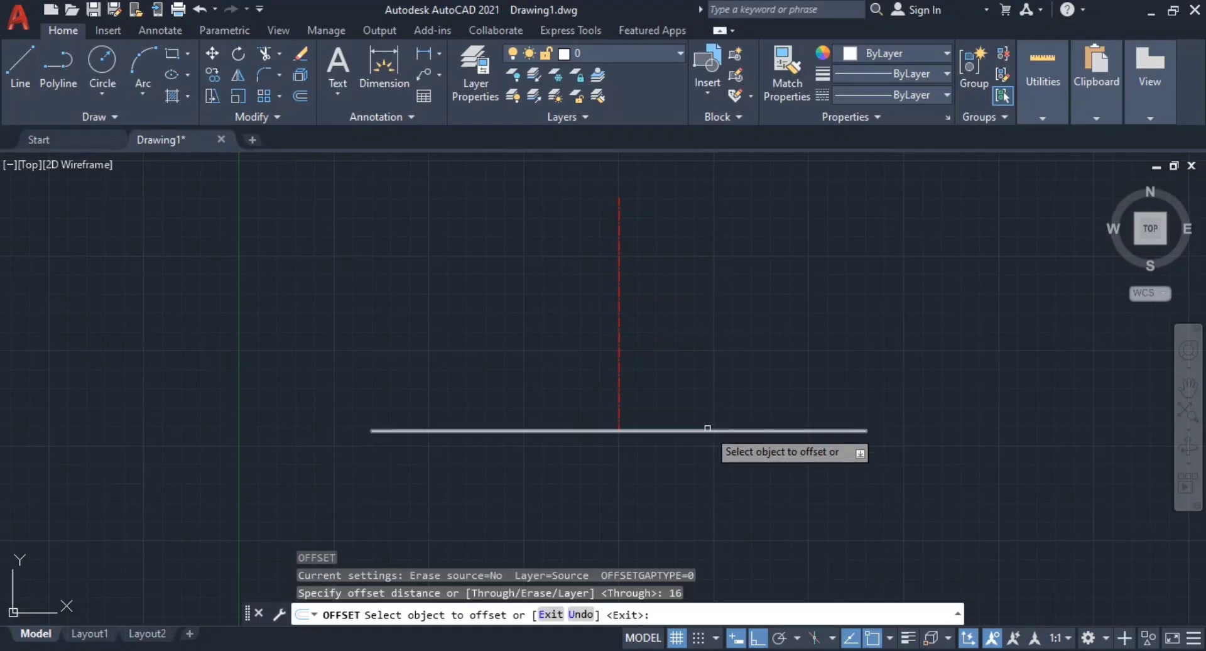
left_click(691, 428)
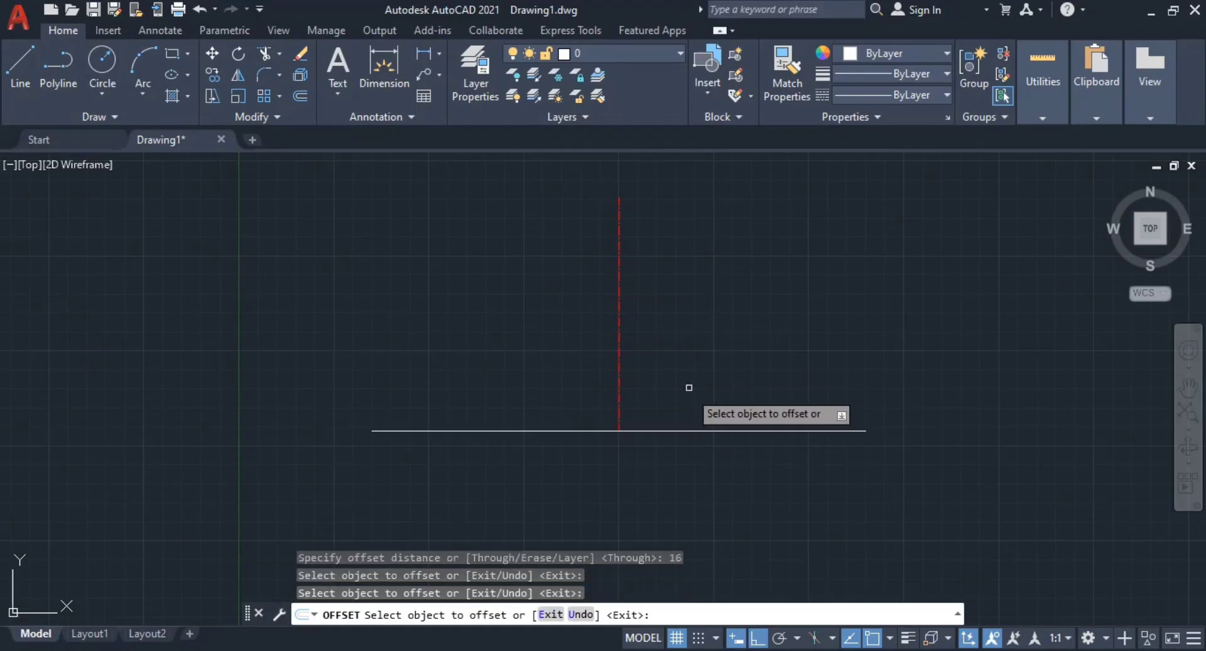
scroll(689, 390, "down", 6)
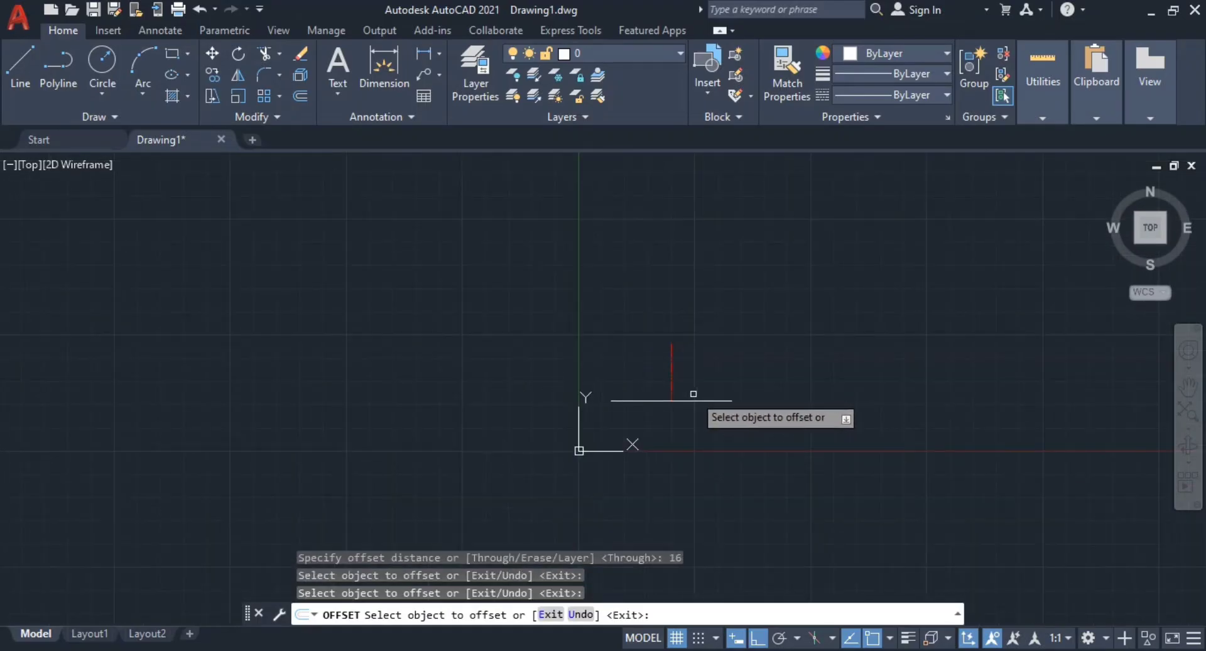
scroll(703, 391, "up", 4)
left_click(687, 414)
left_click(687, 416)
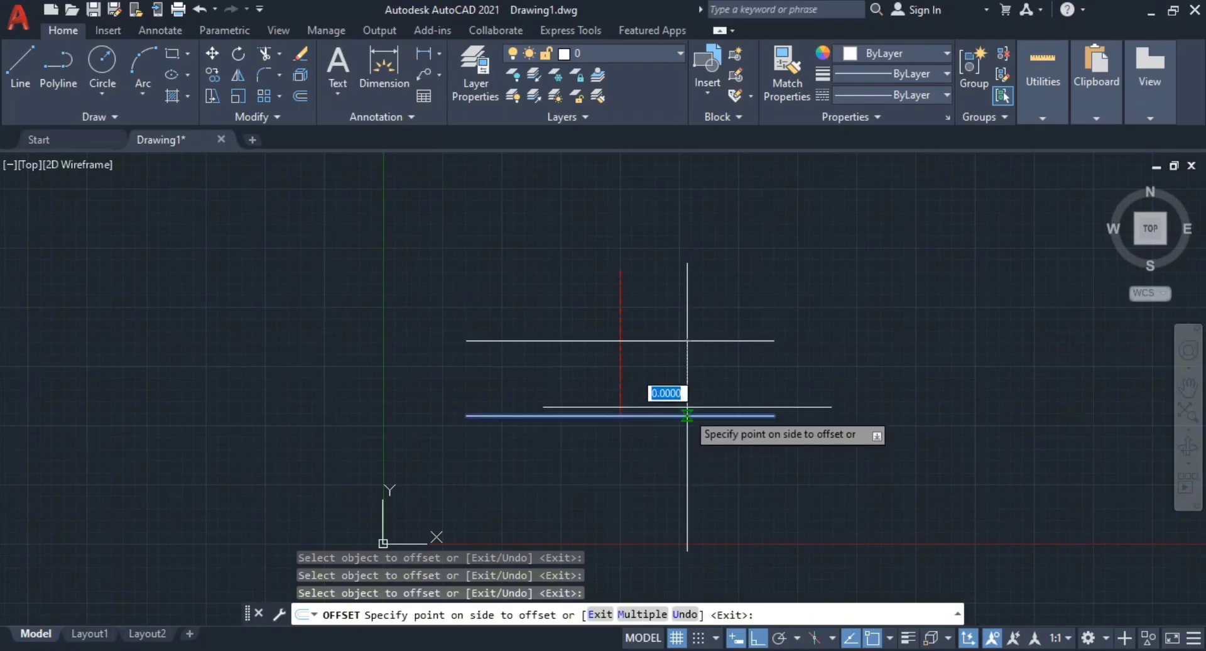
left_click(695, 361)
key("Escape")
key("Escape")
Step: Draw a vertical line joining the right endpoints of the two horizontal flange lines
mouse_move(742, 395)
middle_mouse_down()
mouse_move(794, 396)
mouse_move(777, 485)
middle_mouse_up()
key("alt+Tab")
key("alt+Tab")
type("l")
key("Return")
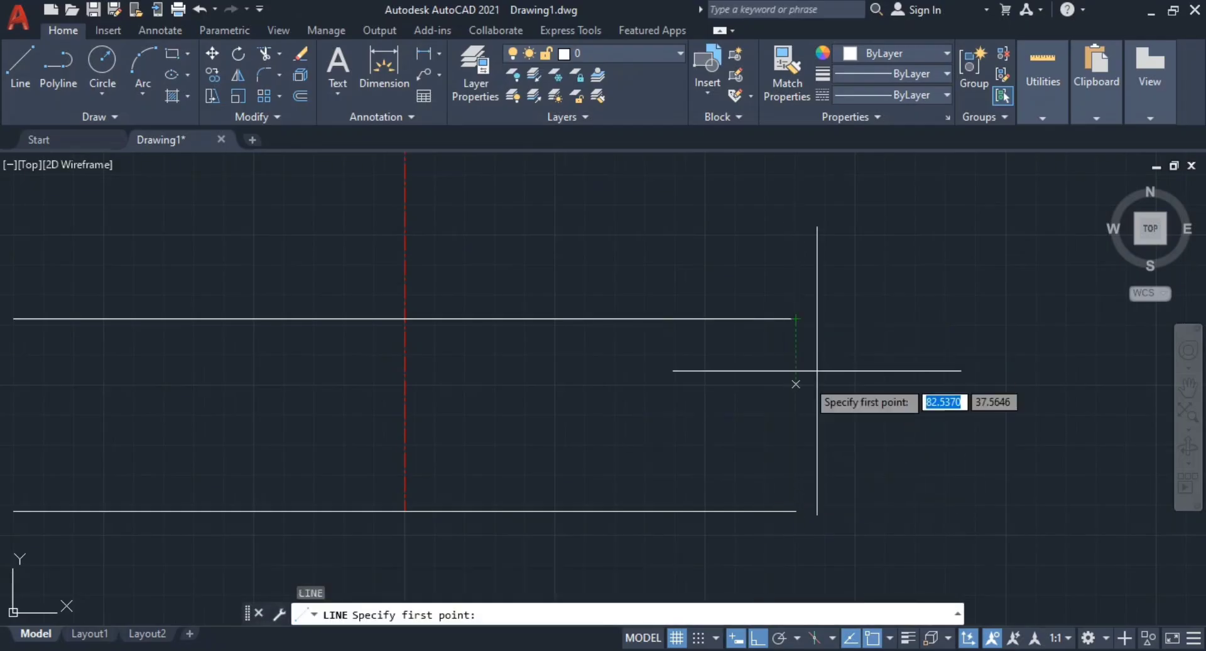
left_click(795, 319)
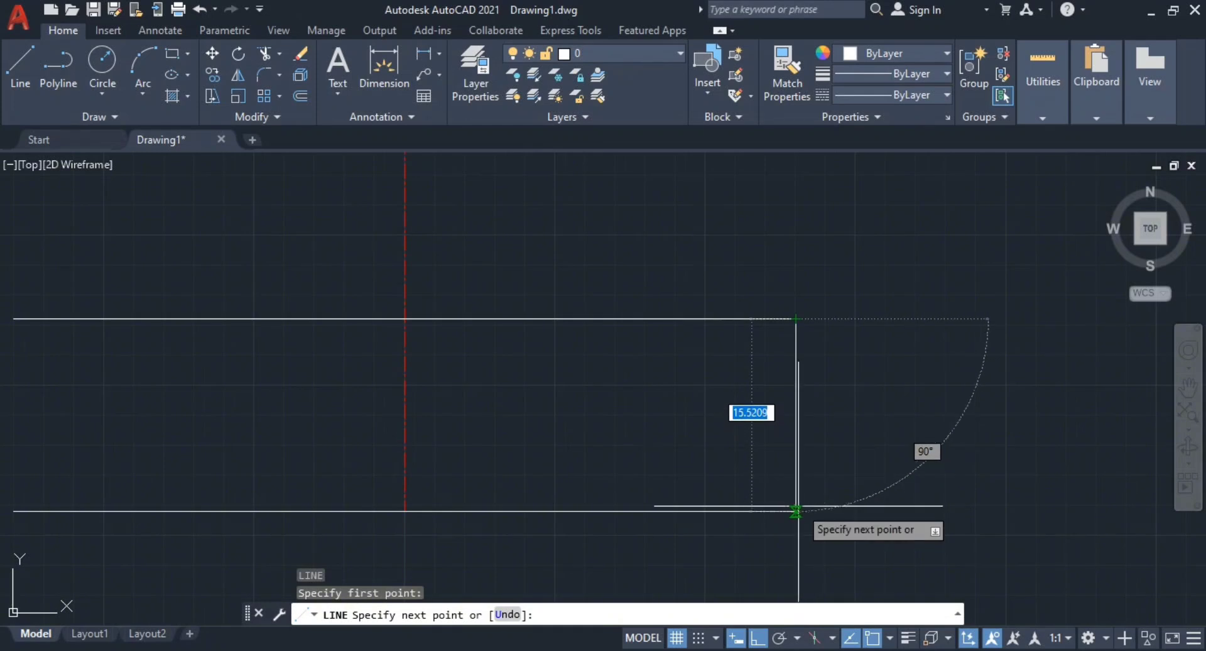
left_click(795, 511)
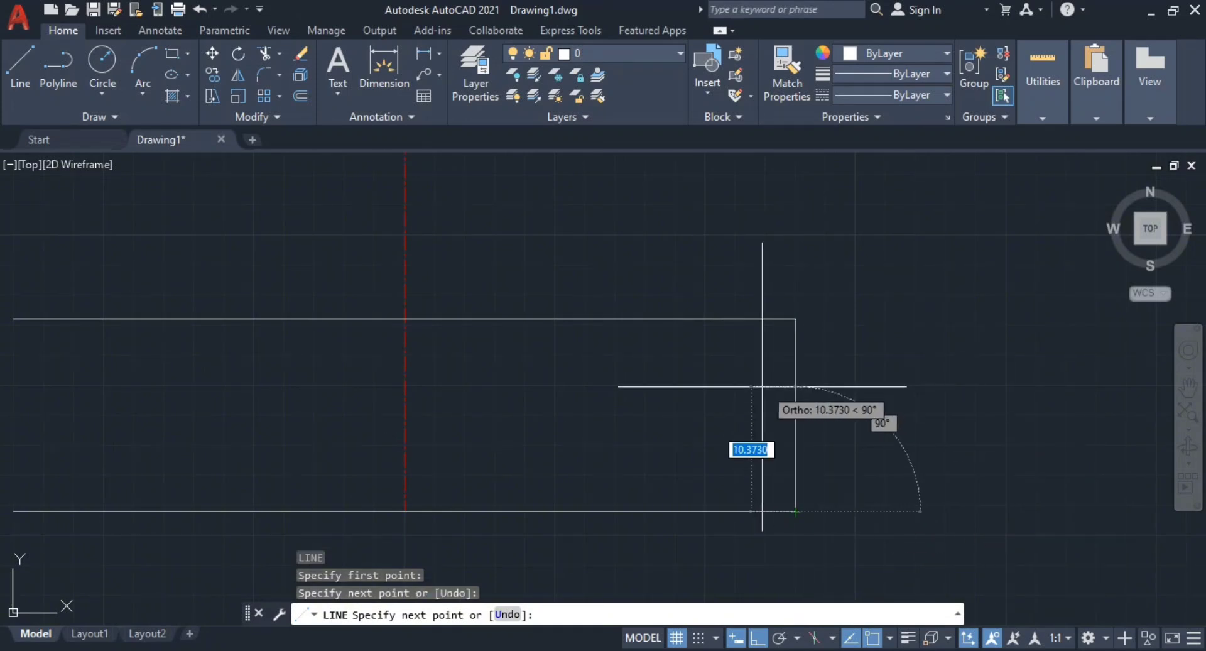
key("Escape")
Step: Check which object snap modes are enabled
mouse_move(684, 410)
middle_mouse_down()
mouse_move(762, 420)
mouse_move(825, 389)
middle_mouse_up()
middle_click_drag(669, 373, 938, 368)
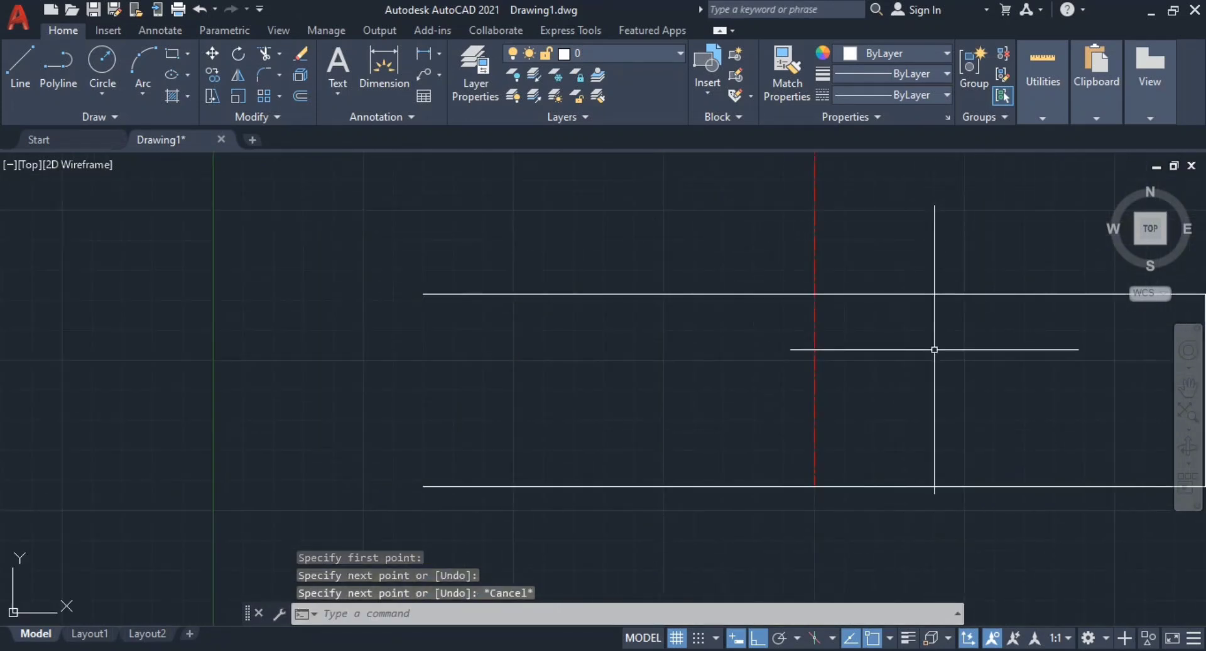
left_click(890, 639)
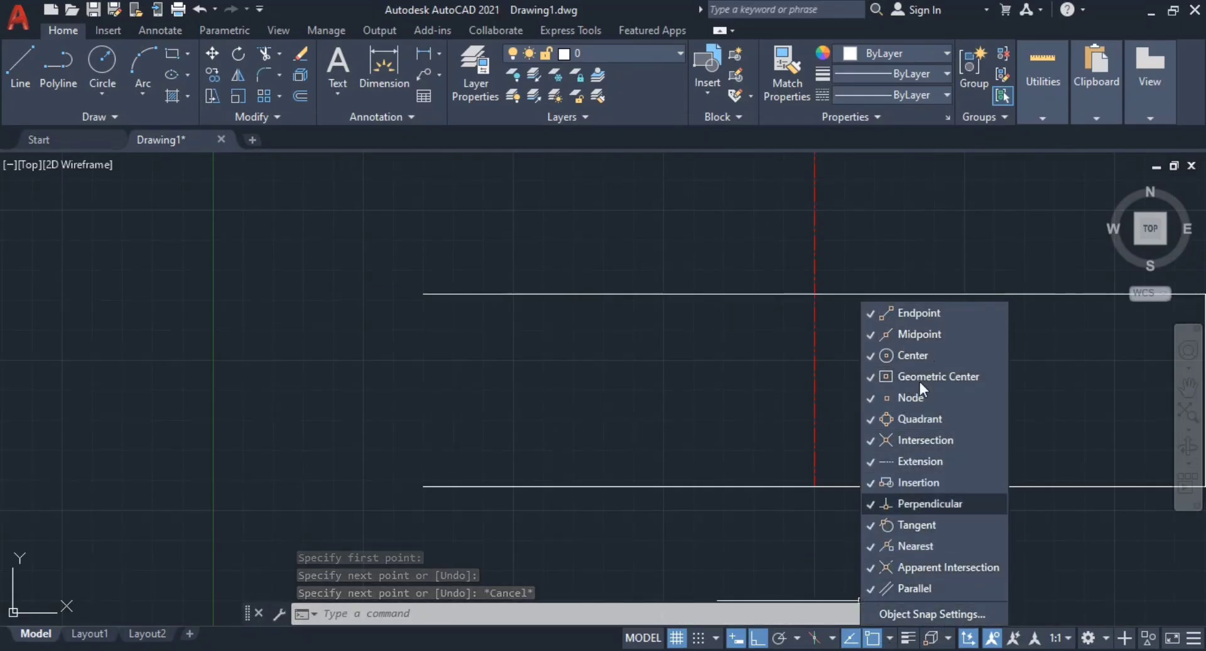
key("Escape")
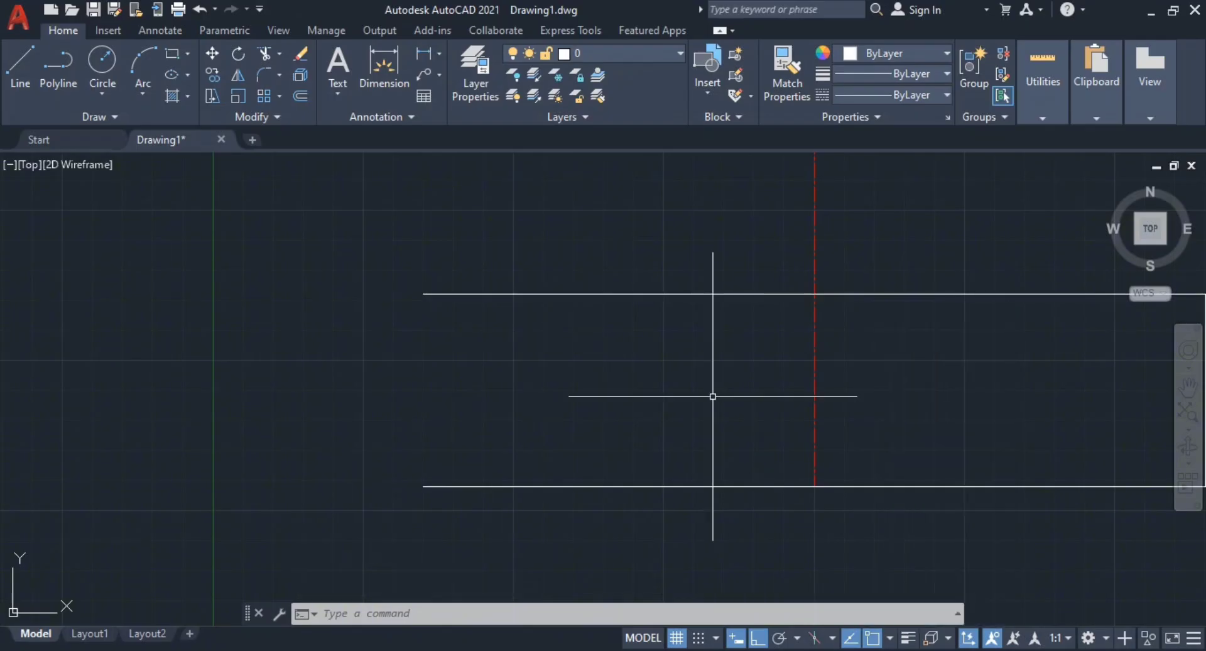
Step: Draw a vertical line joining the left endpoints of the two horizontal flange lines
middle_click_drag(752, 378, 524, 401)
type("l")
key("Return")
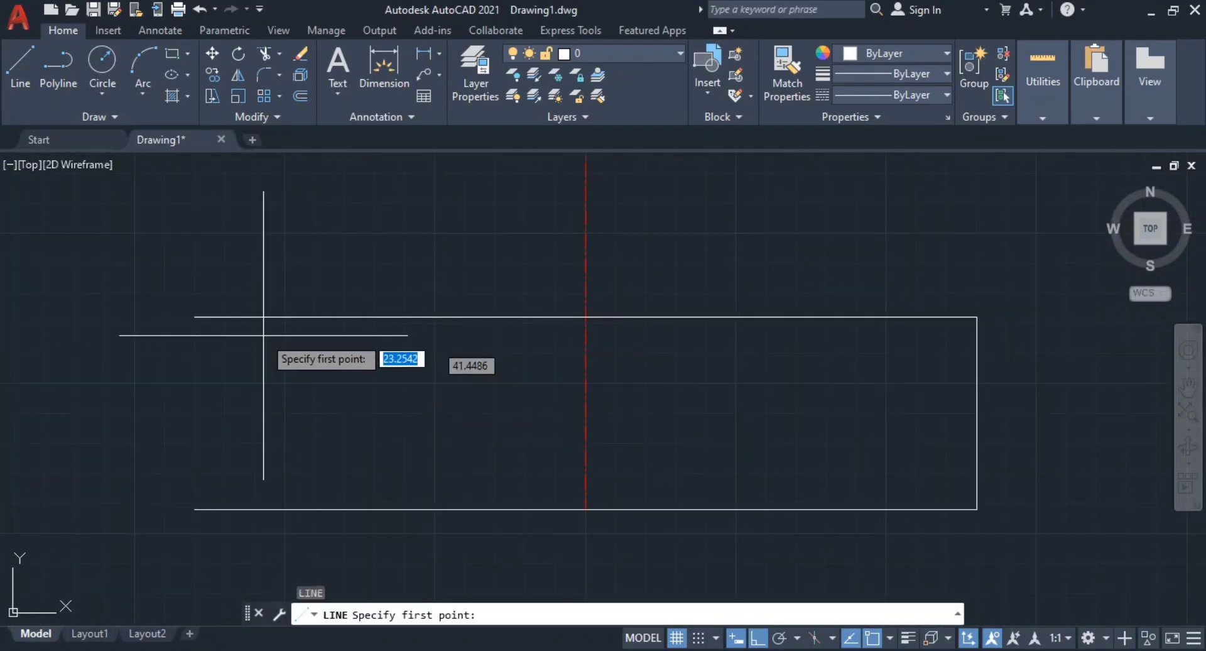
left_click(195, 317)
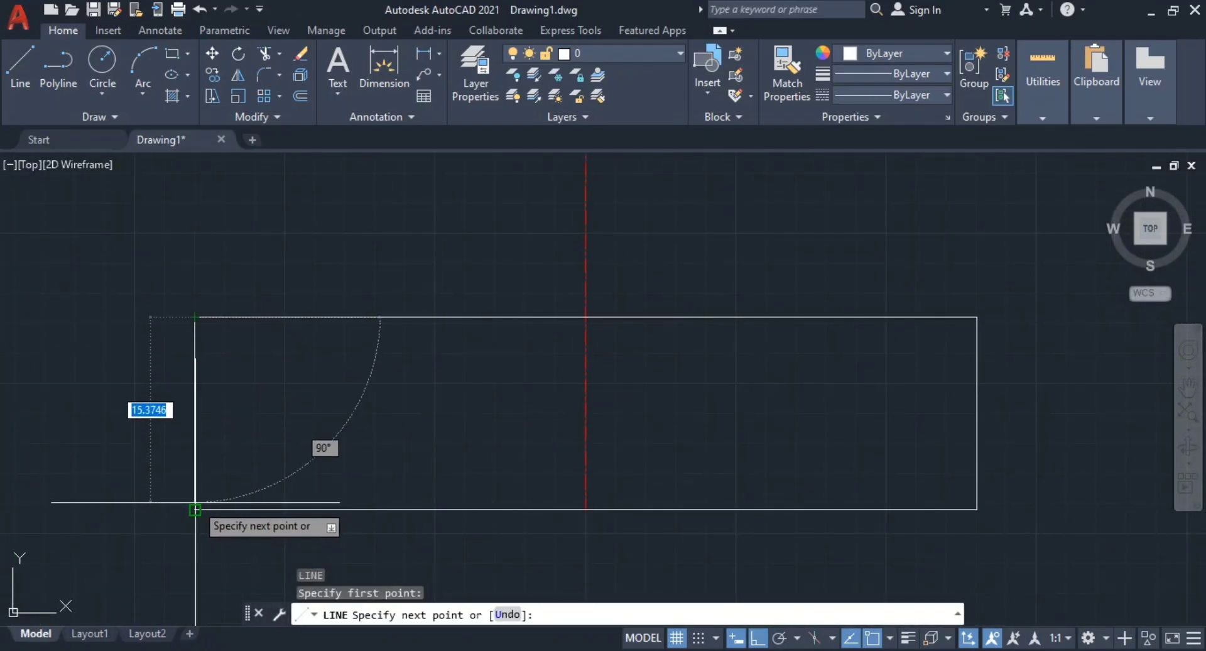
left_click(194, 509)
key("Escape")
key("Escape")
Step: Switch to the reference PDF to check the base flange's corner chamfer on page 14, and return to AutoCAD
scroll(542, 417, "down", 2)
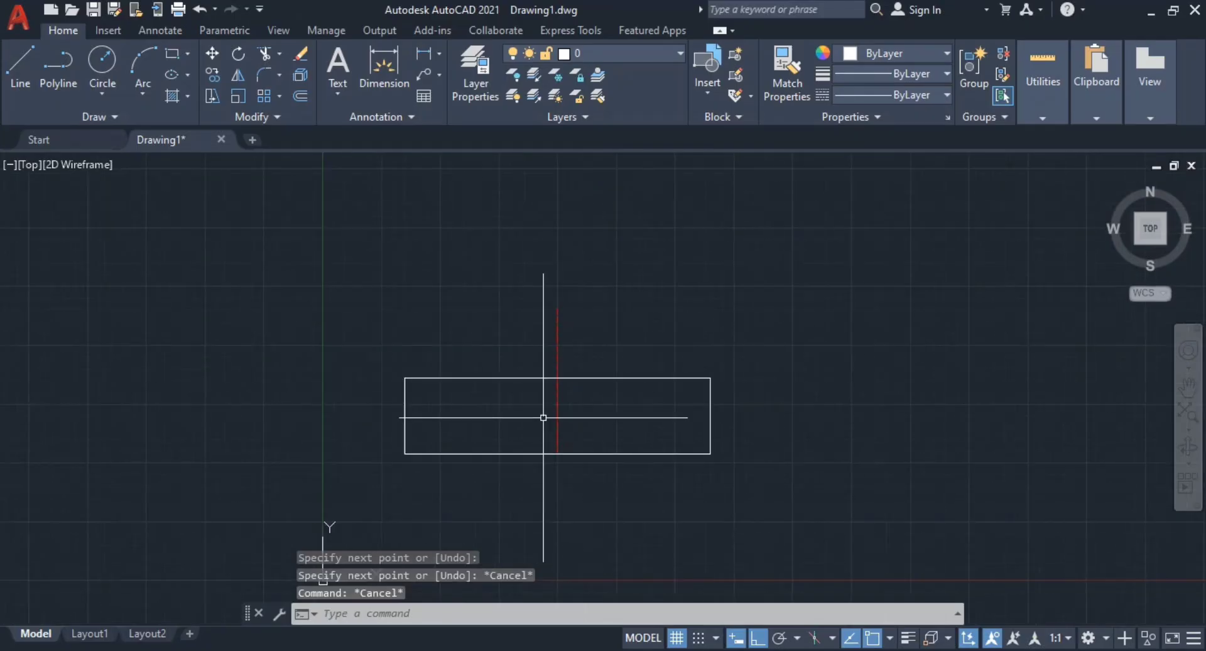
scroll(493, 365, "up", 1)
mouse_move(544, 417)
middle_mouse_down()
mouse_move(492, 365)
mouse_move(528, 358)
middle_mouse_up()
key("alt+Tab")
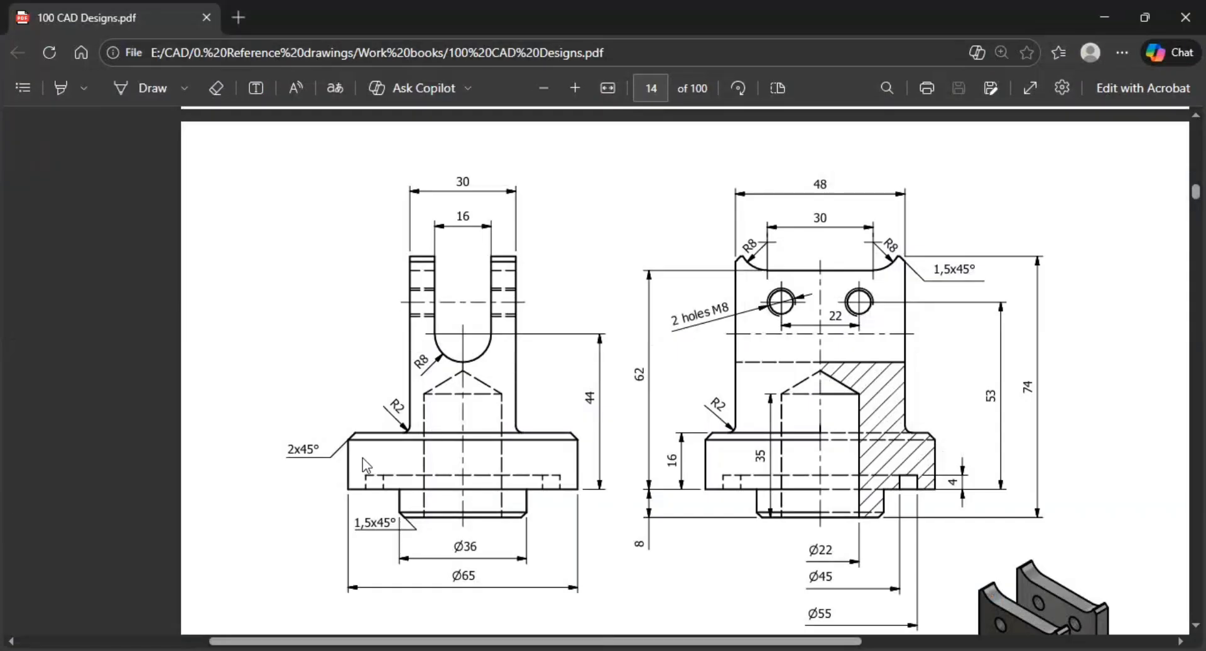
key("alt+Tab")
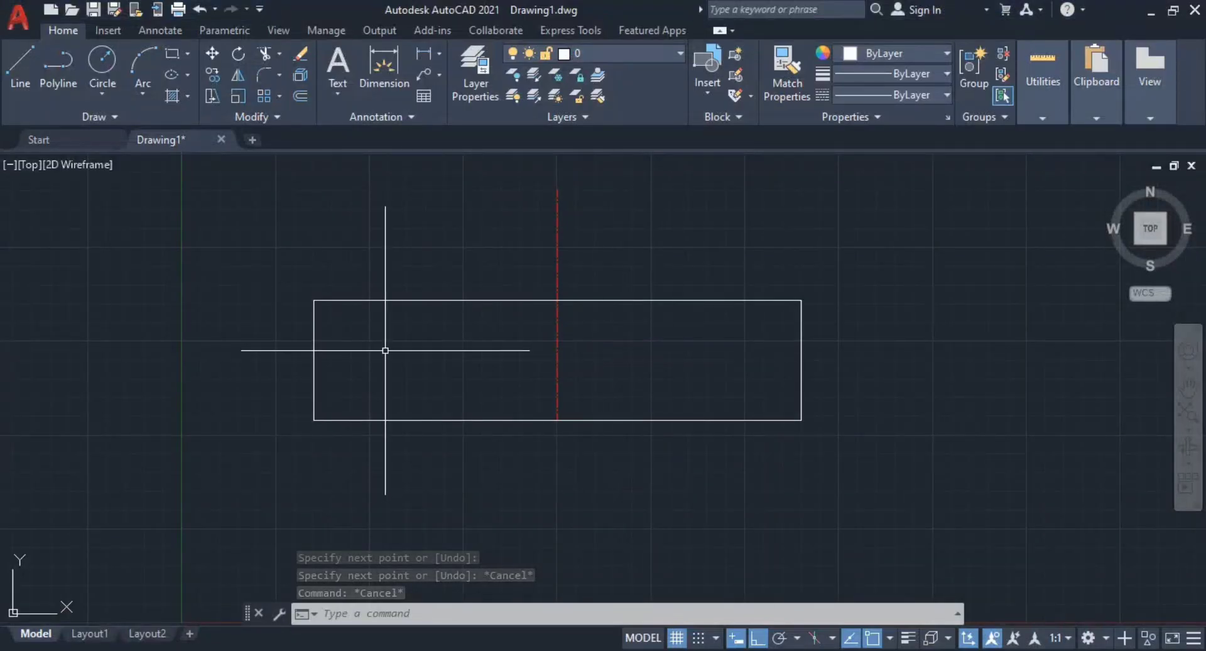
Step: In the empty space left of the flange, draw a 2 mm line to the right and continue it 2 mm straight down
scroll(376, 346, "up", 2)
middle_click_drag(360, 341, 635, 348)
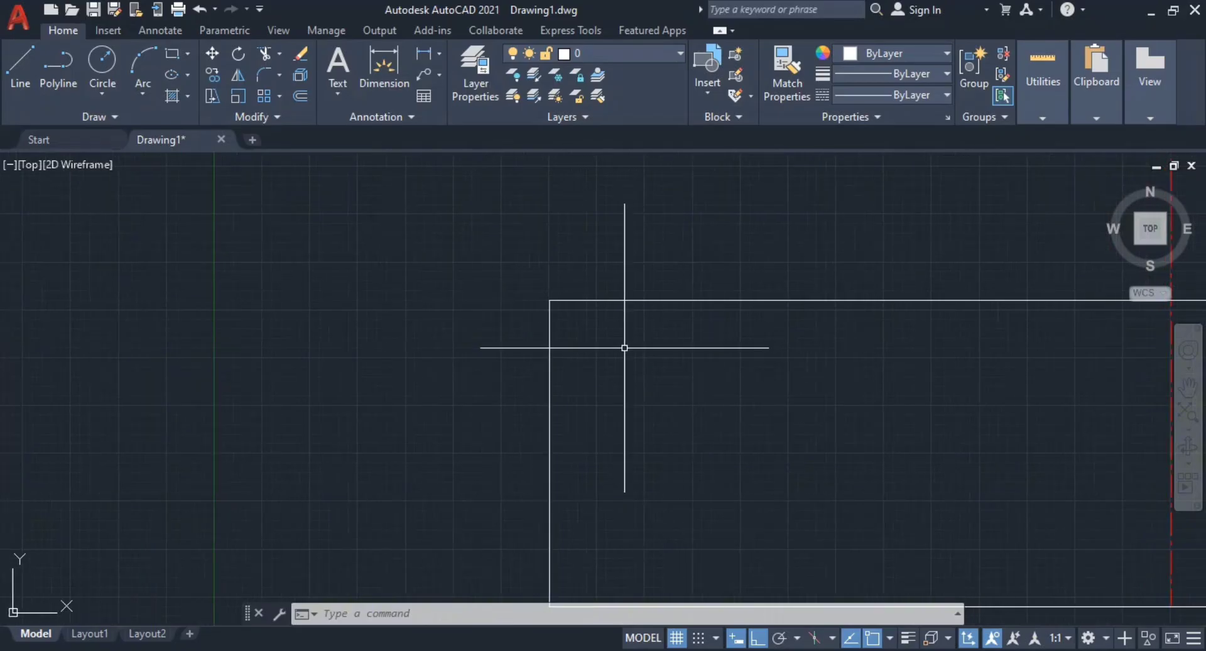
scroll(537, 355, "down", 2)
middle_click_drag(450, 355, 549, 356)
scroll(566, 358, "up", 2)
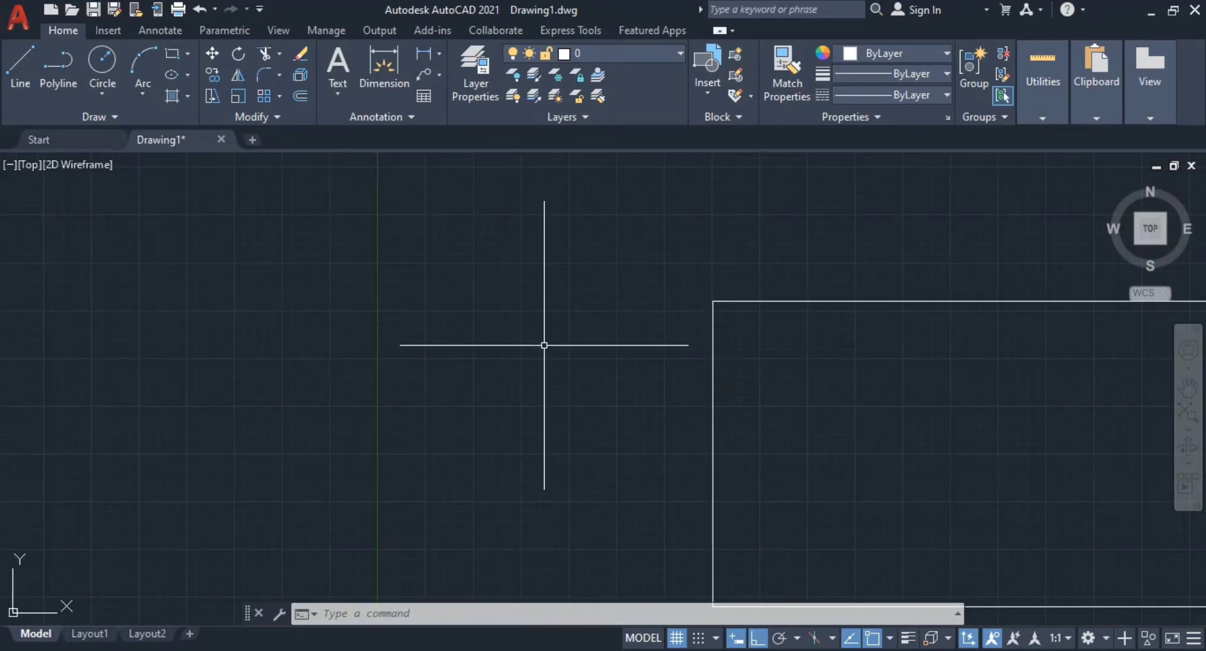
middle_click_drag(528, 339, 498, 338)
type("l")
key("Return")
left_click(388, 338)
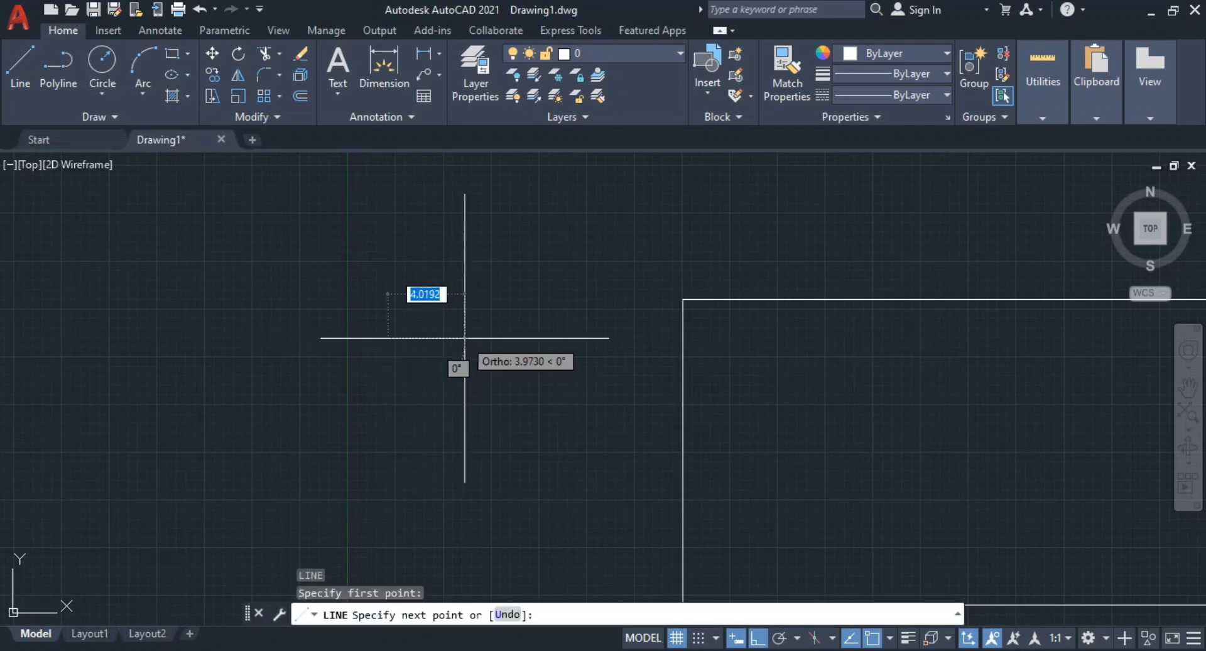
type("2")
key("Return")
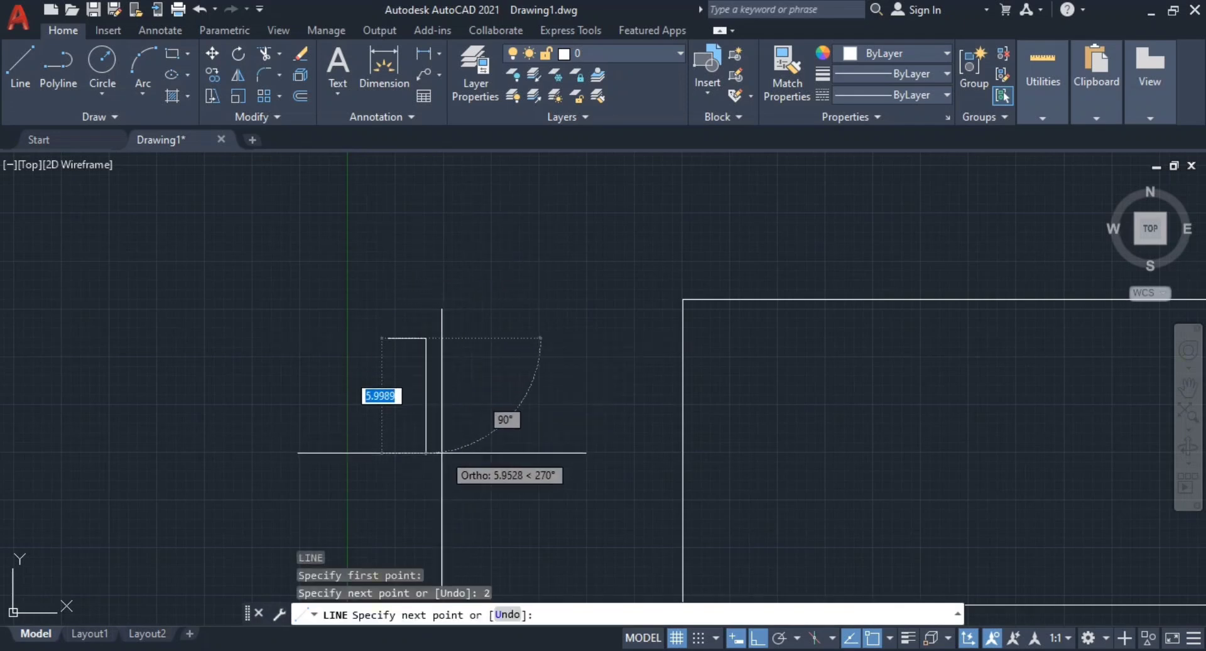
type("2")
key("Return")
Step: Close the two 2 mm legs into a triangle with a diagonal line back to the starting point
scroll(391, 344, "up", 6)
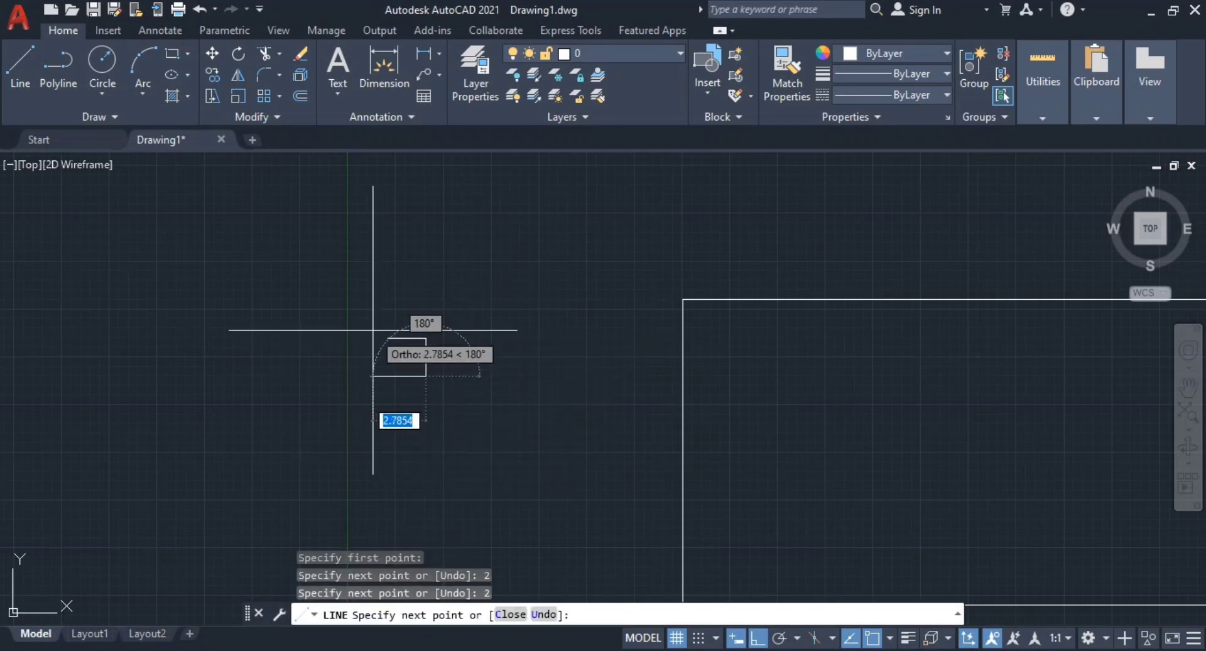
left_click(432, 372)
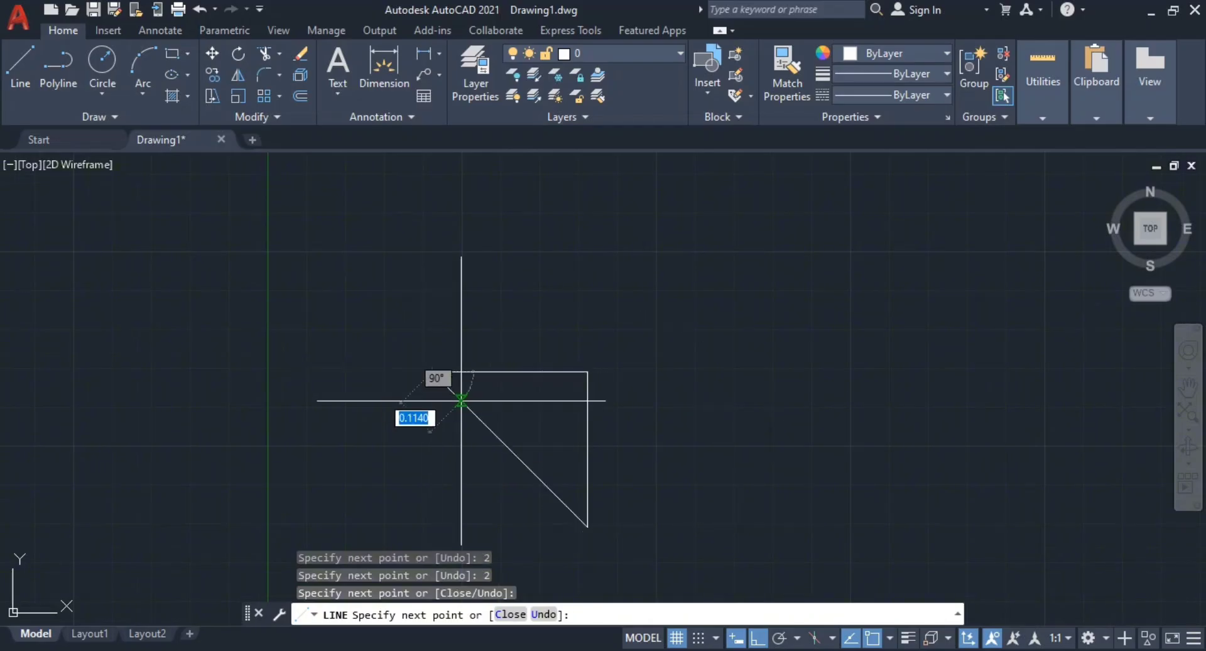
key("Escape")
key("Escape")
key("Escape")
Step: Erase the triangle's horizontal and vertical legs, and undo the deletion
scroll(556, 386, "down", 2)
middle_click_drag(556, 386, 554, 375)
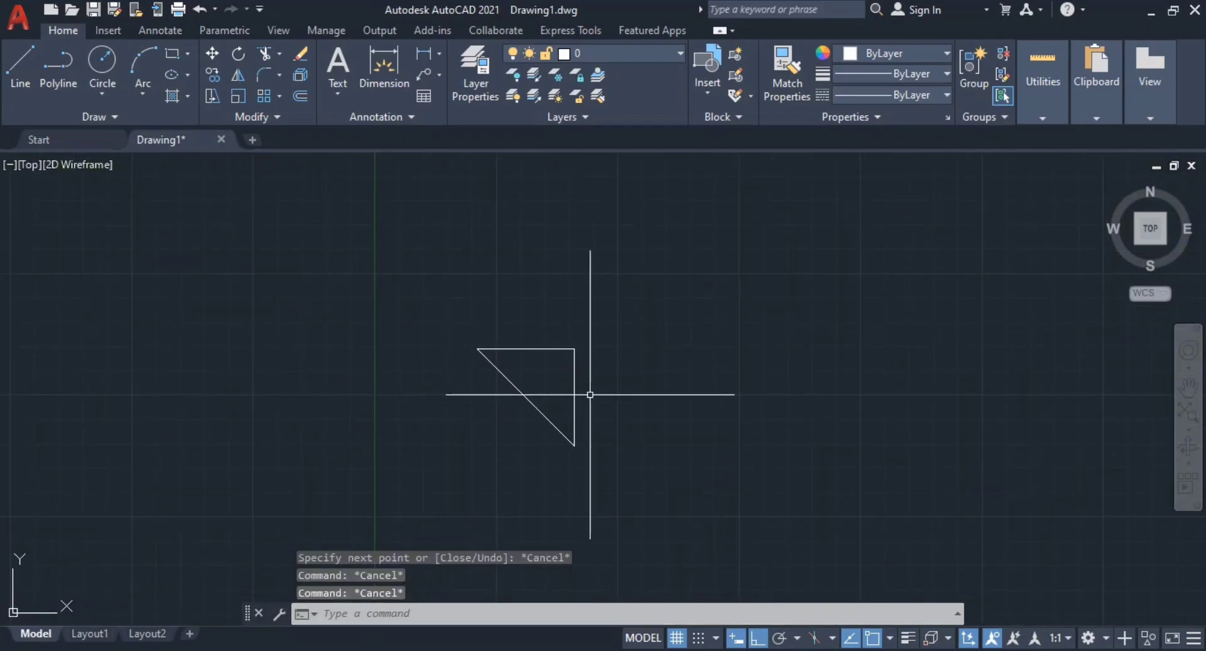
left_click(625, 404)
left_click(548, 299)
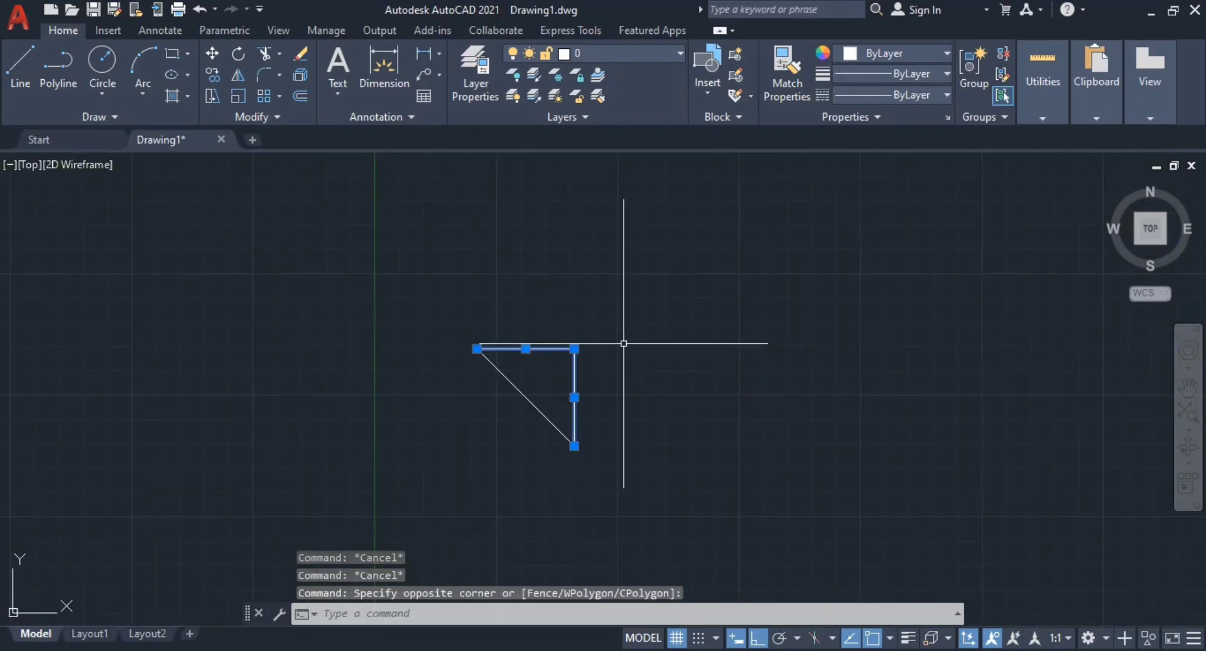
key("Return")
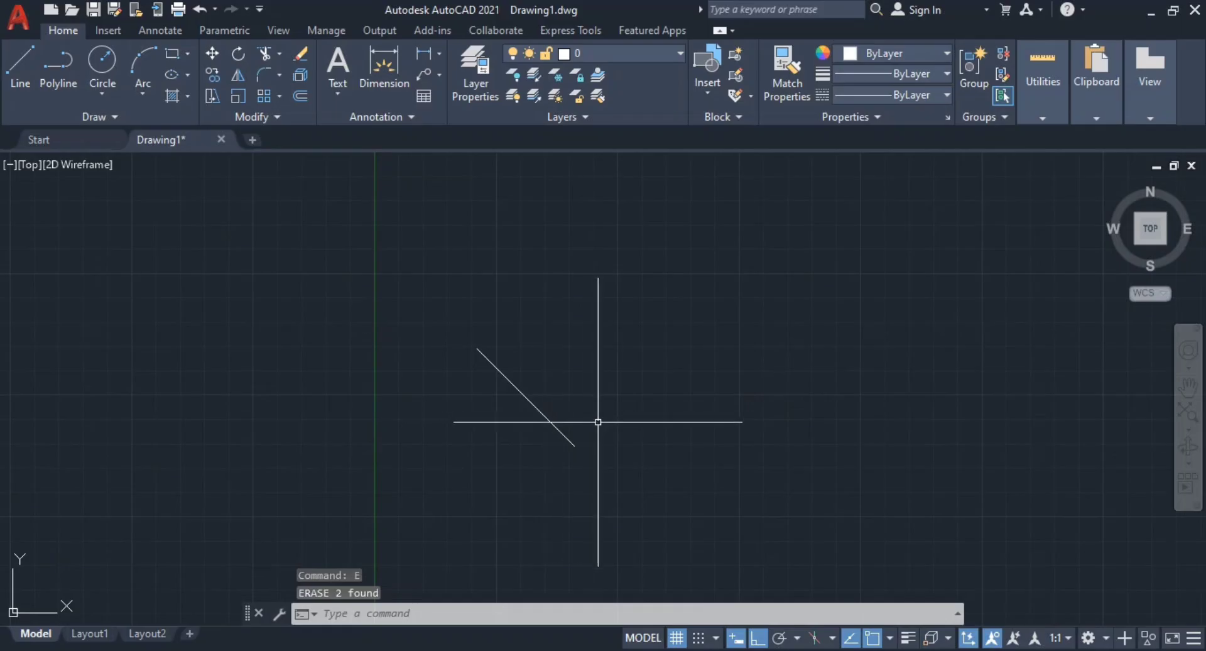
middle_click_drag(598, 422, 548, 420)
left_click(545, 410)
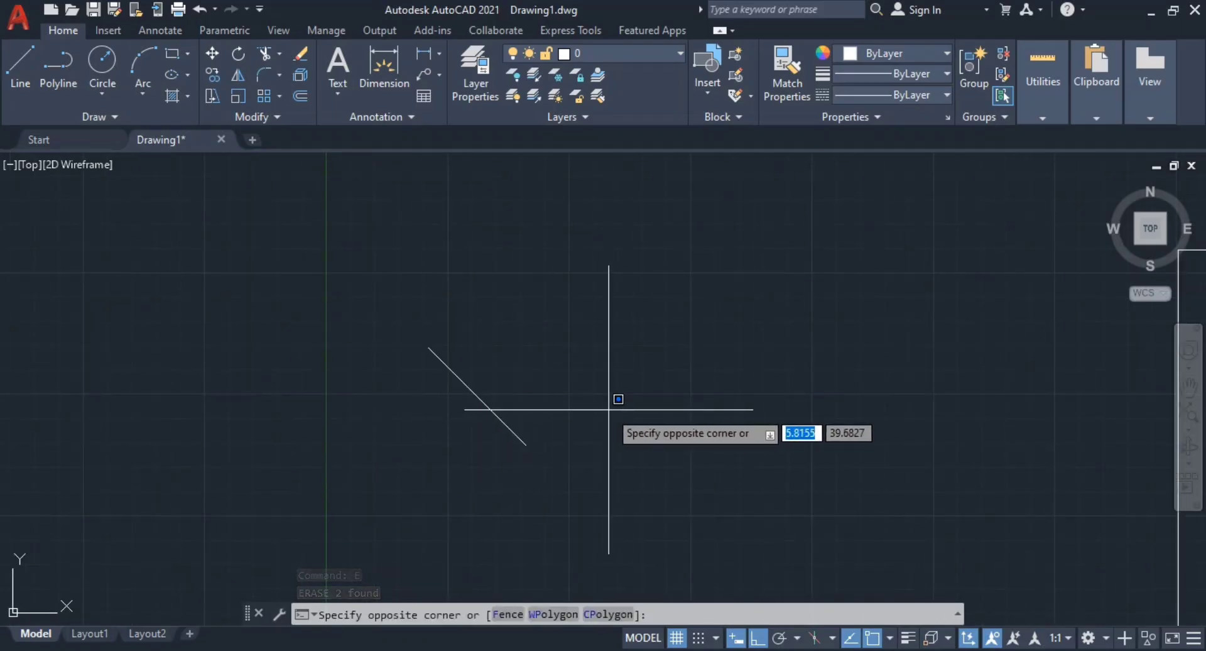
key("Escape")
key("ctrl+z")
key("ctrl+z")
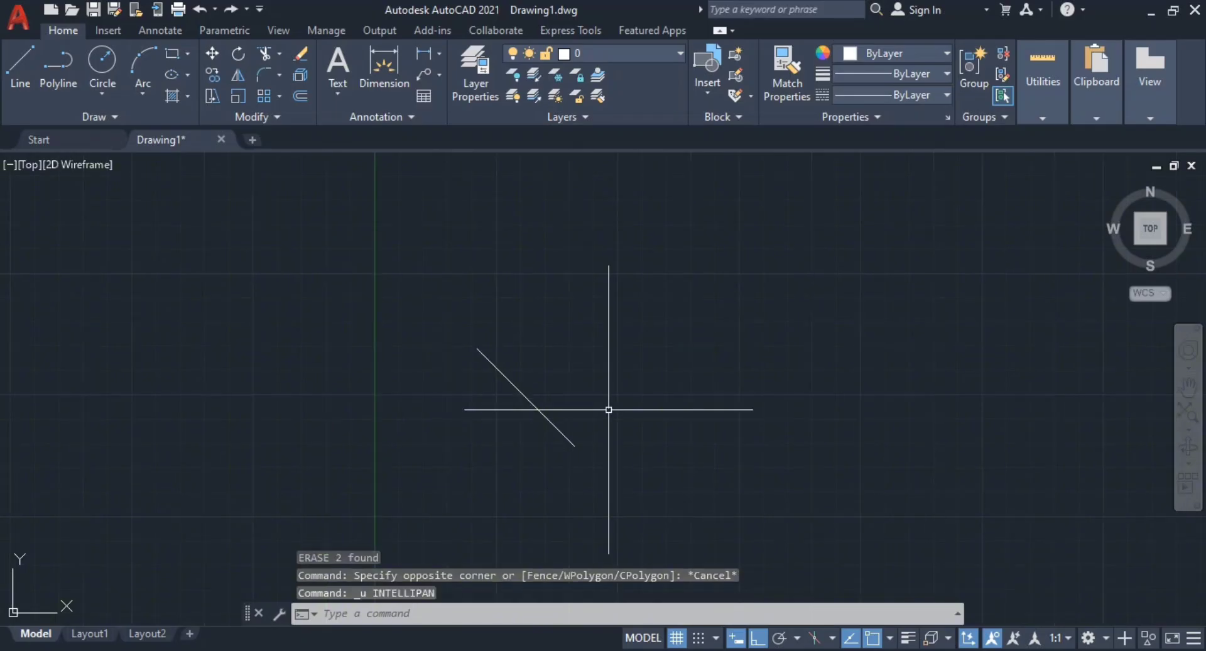
Step: Move the whole triangle by its right-angle corner onto the upper right corner of the base flange
left_click(638, 458)
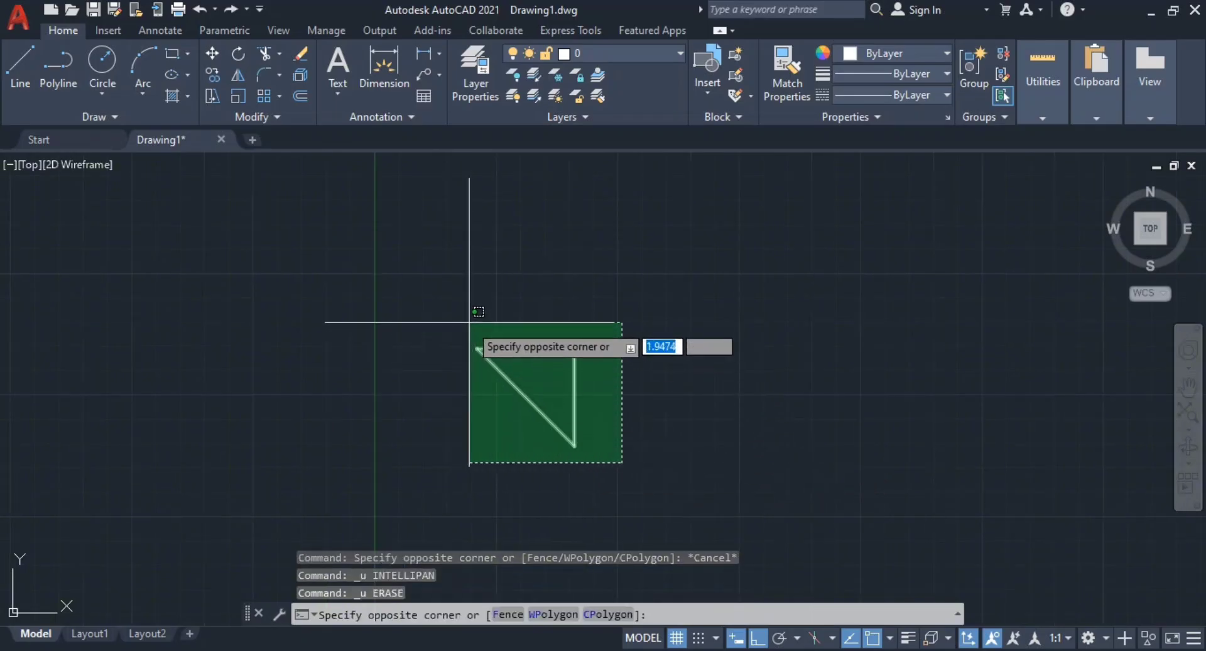
left_click(477, 344)
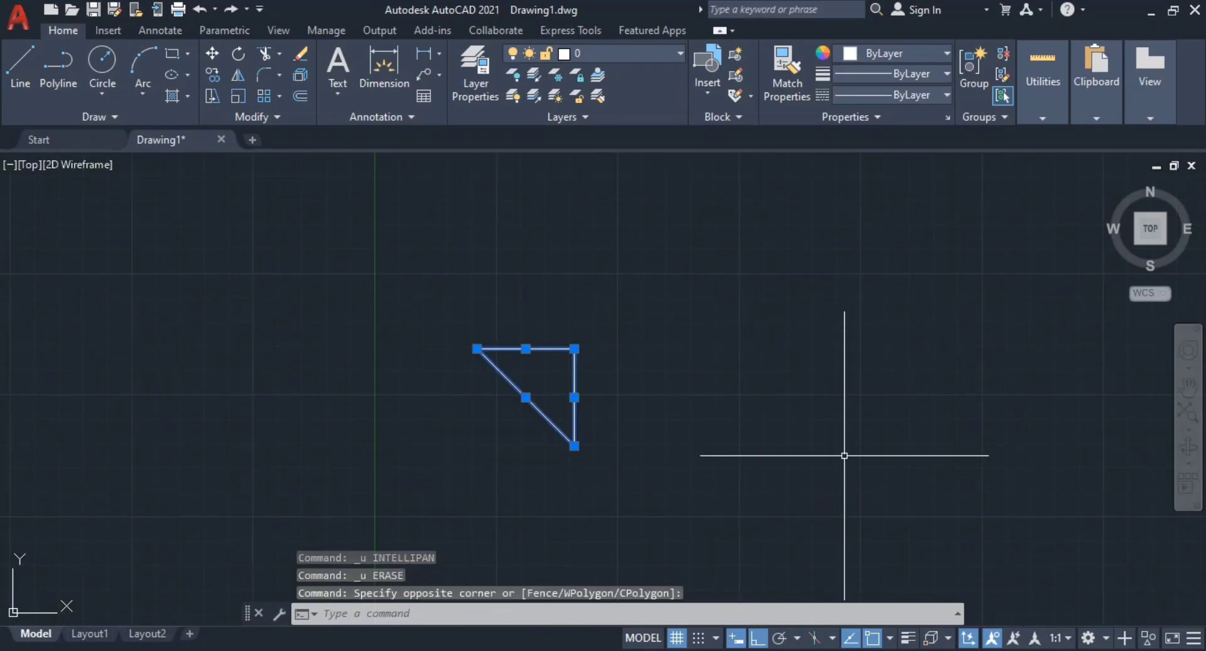
type("m")
key("Return")
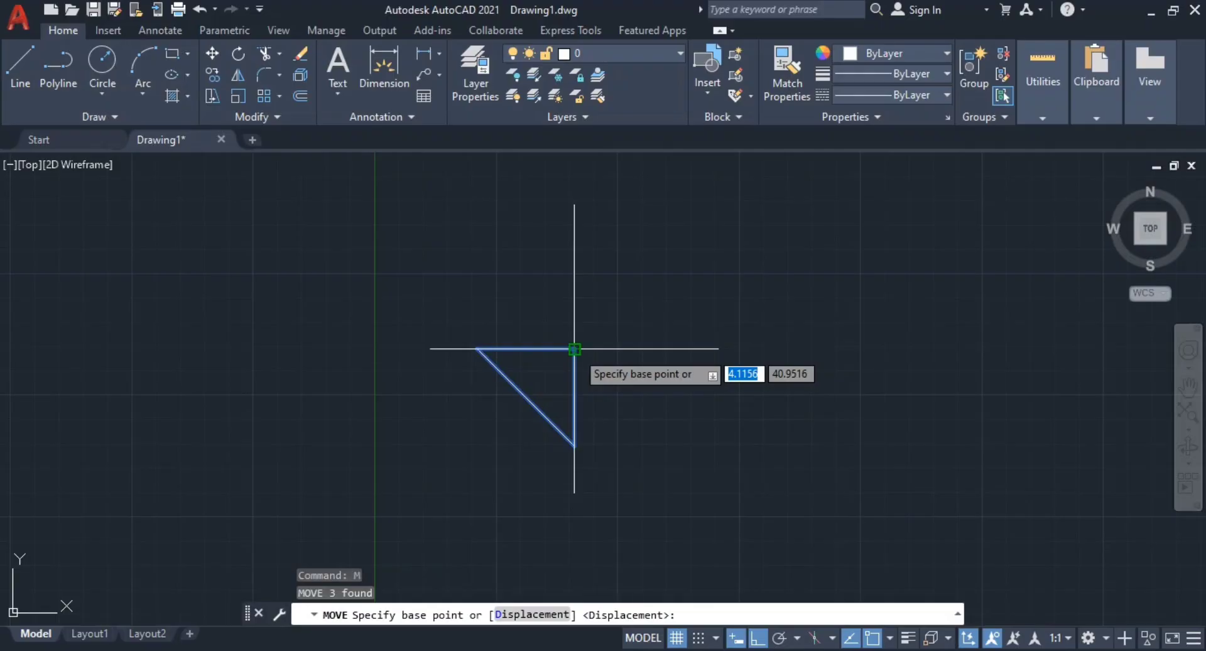
left_click(574, 348)
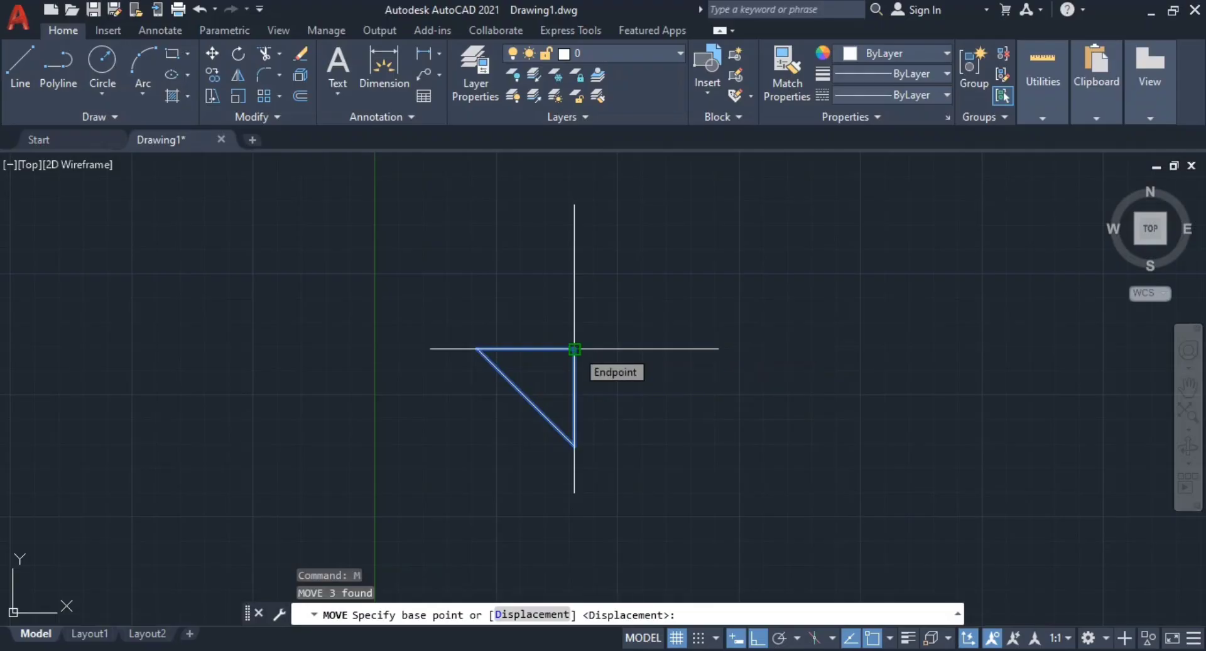
scroll(854, 363, "down", 5)
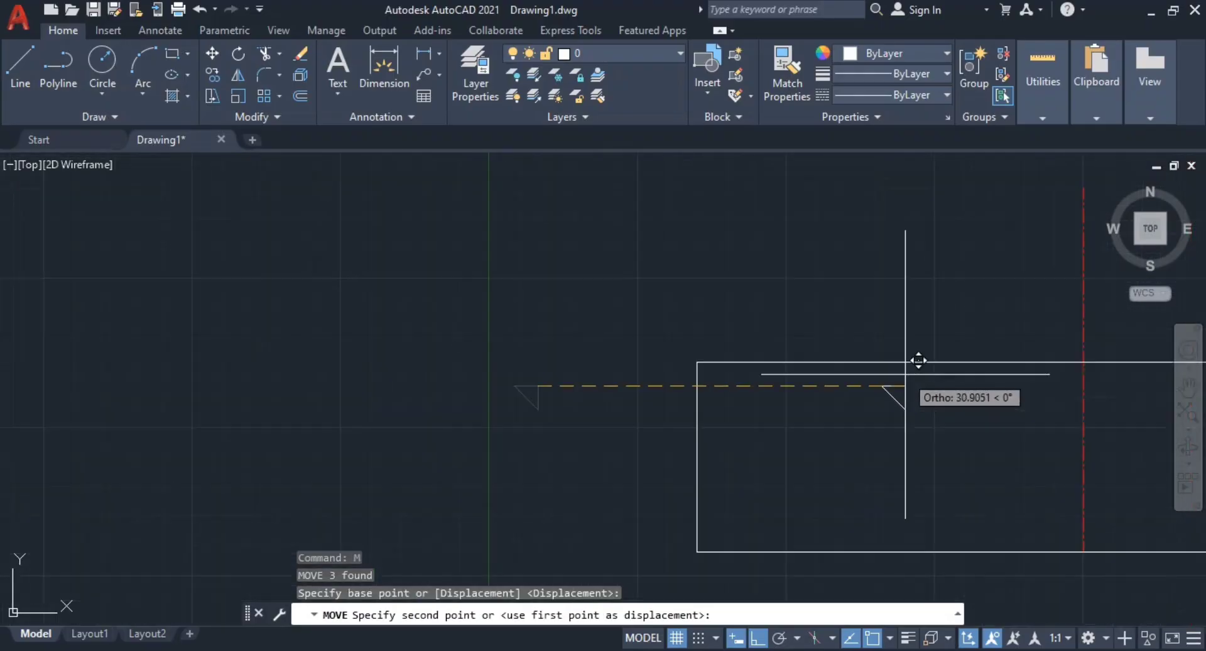
middle_click_drag(905, 374, 439, 397)
scroll(1000, 394, "up", 5)
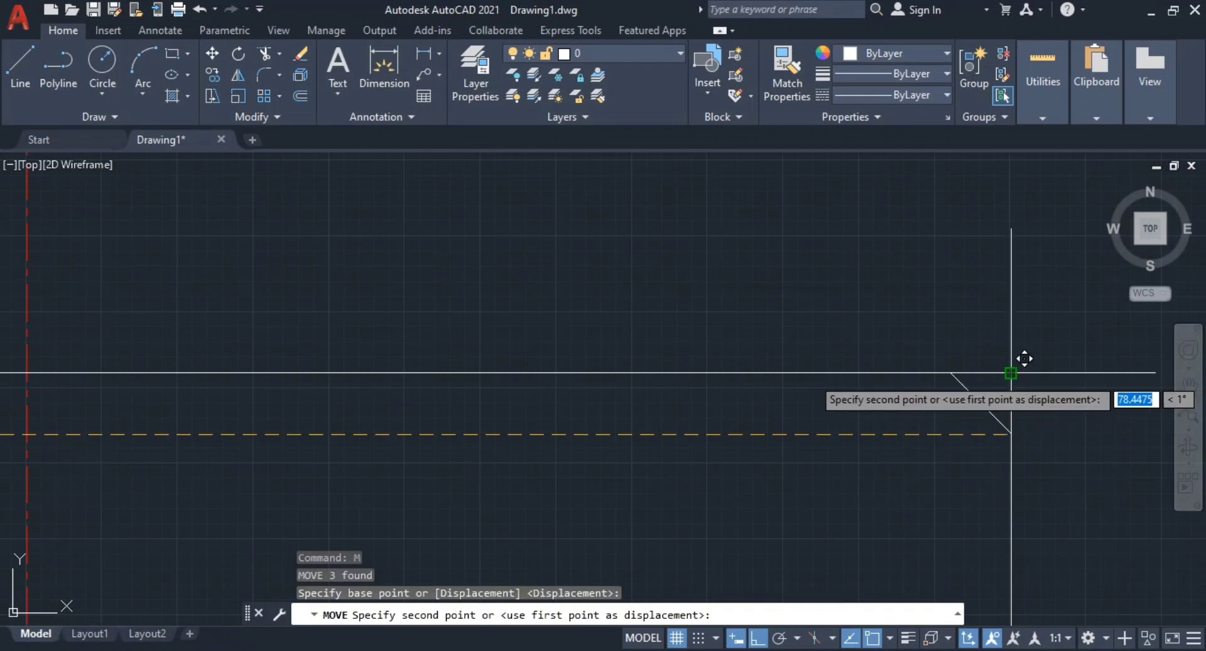
left_click(1011, 373)
scroll(997, 439, "up", 1)
middle_click_drag(995, 430, 884, 486)
left_click(803, 354)
left_click(1017, 501)
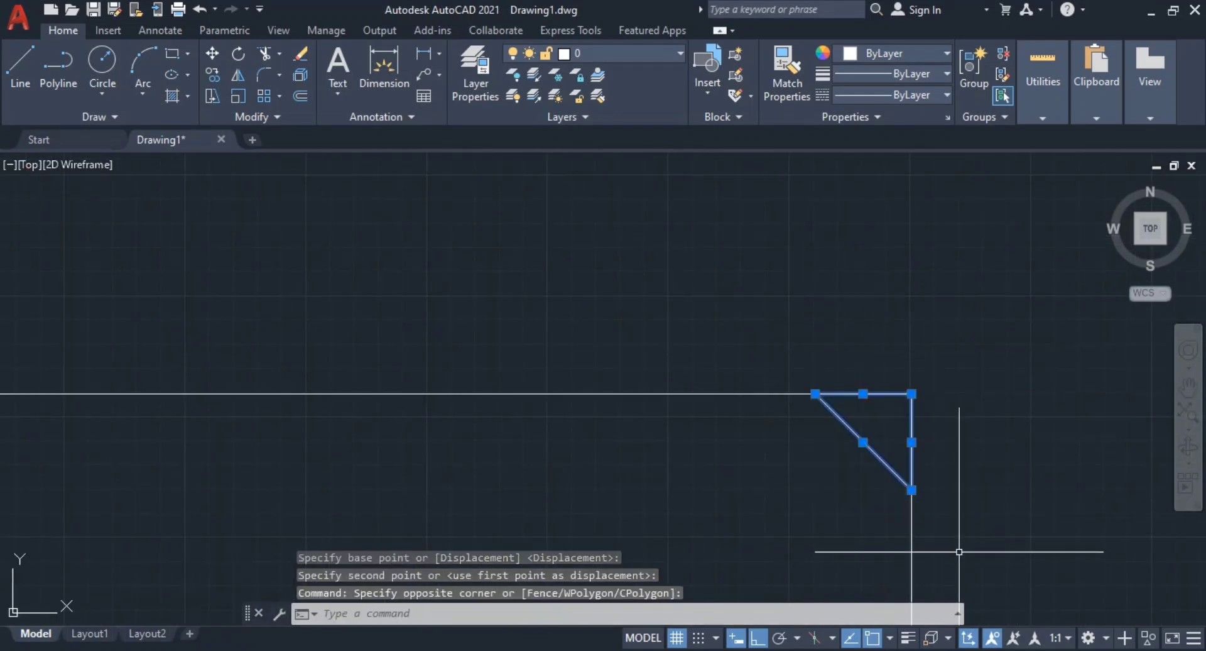
key("Escape")
key("Escape")
Step: Mirror the whole triangle about a vertical line in the empty space right of the flange, keeping the original
left_click(790, 337)
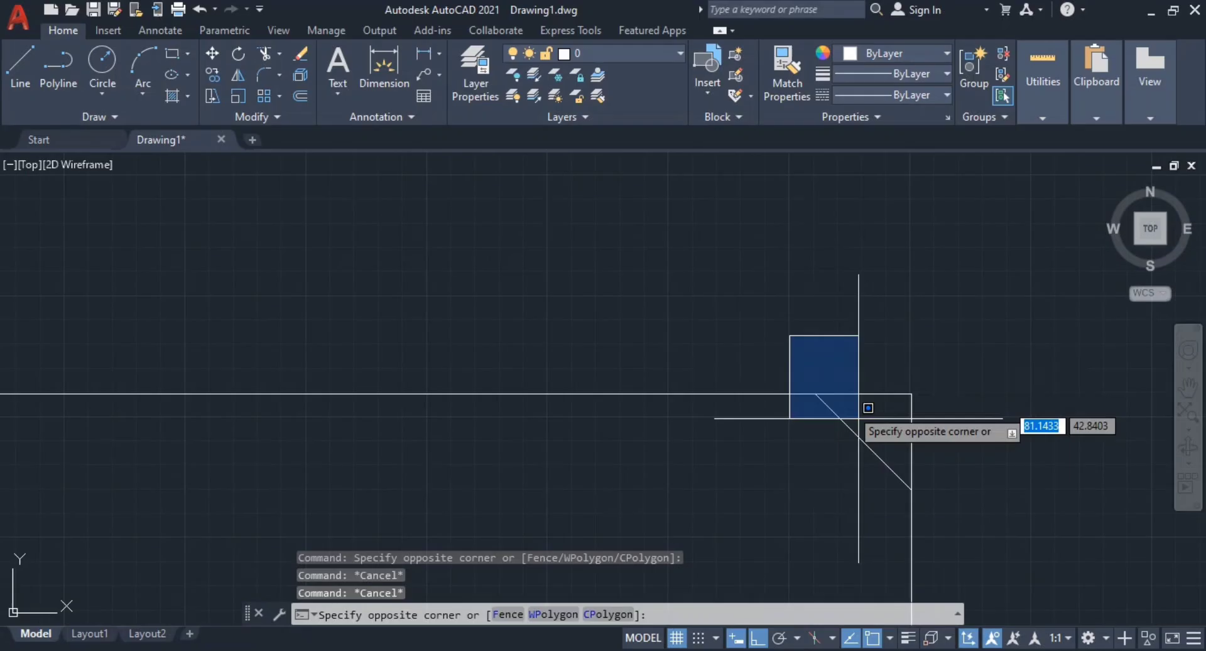
left_click(987, 515)
scroll(998, 511, "down", 2)
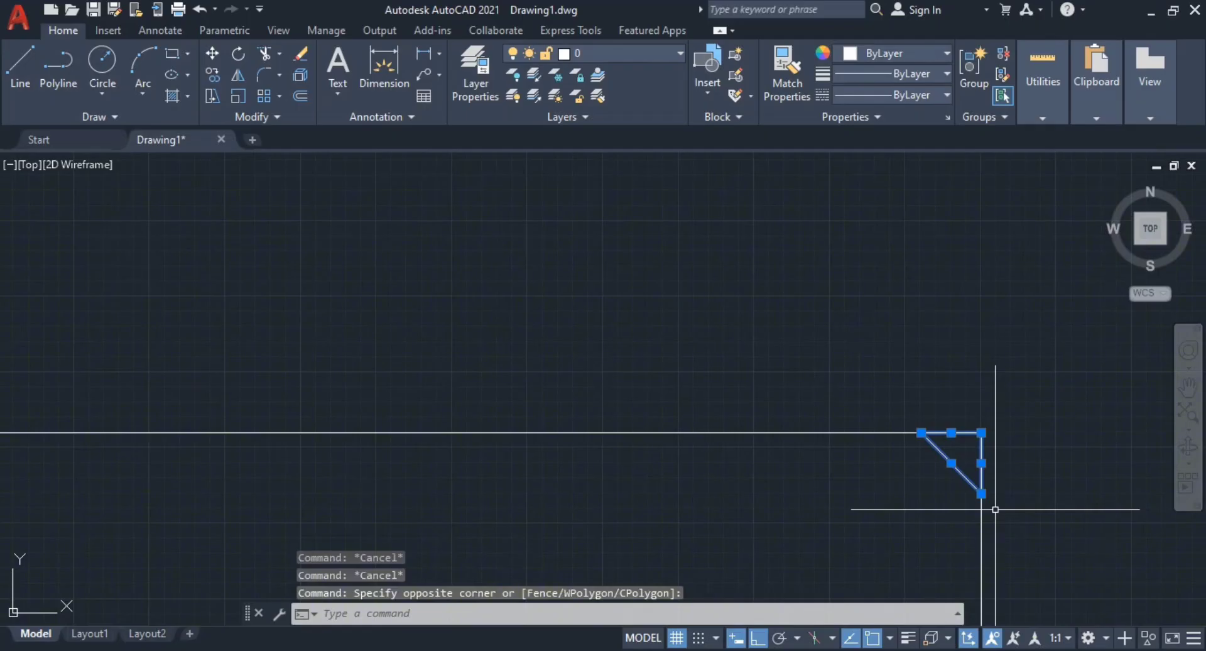
key("Return")
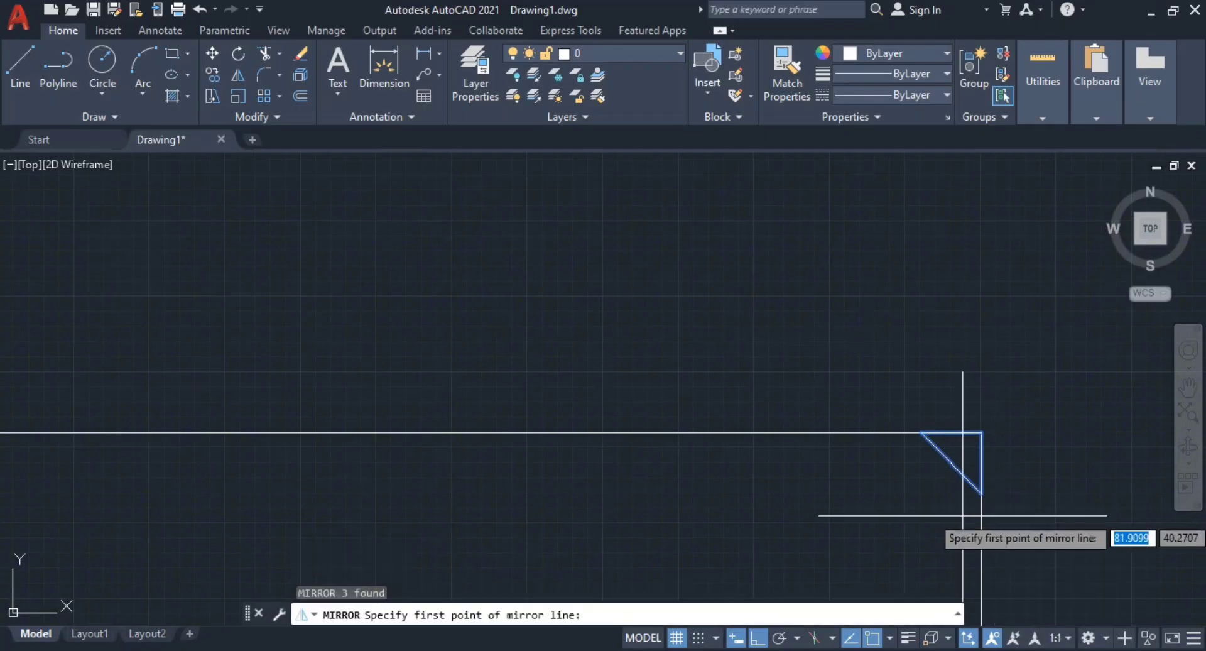
scroll(977, 515, "down", 2)
middle_click_drag(977, 516, 655, 535)
left_click(774, 535)
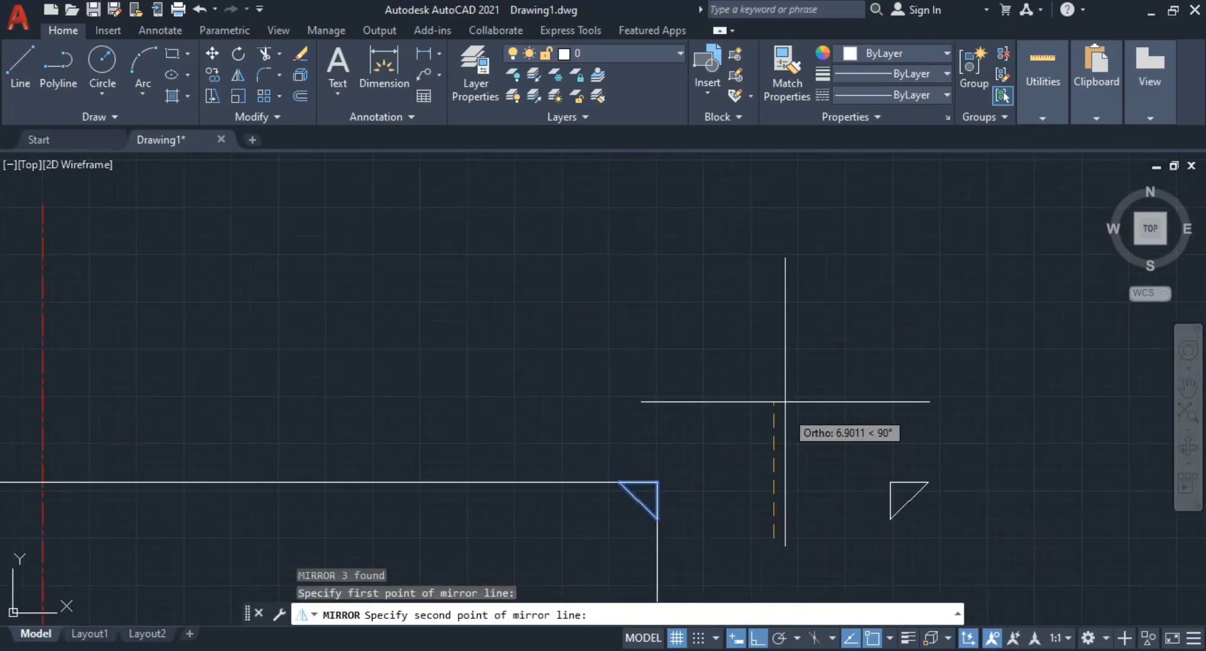
left_click(774, 328)
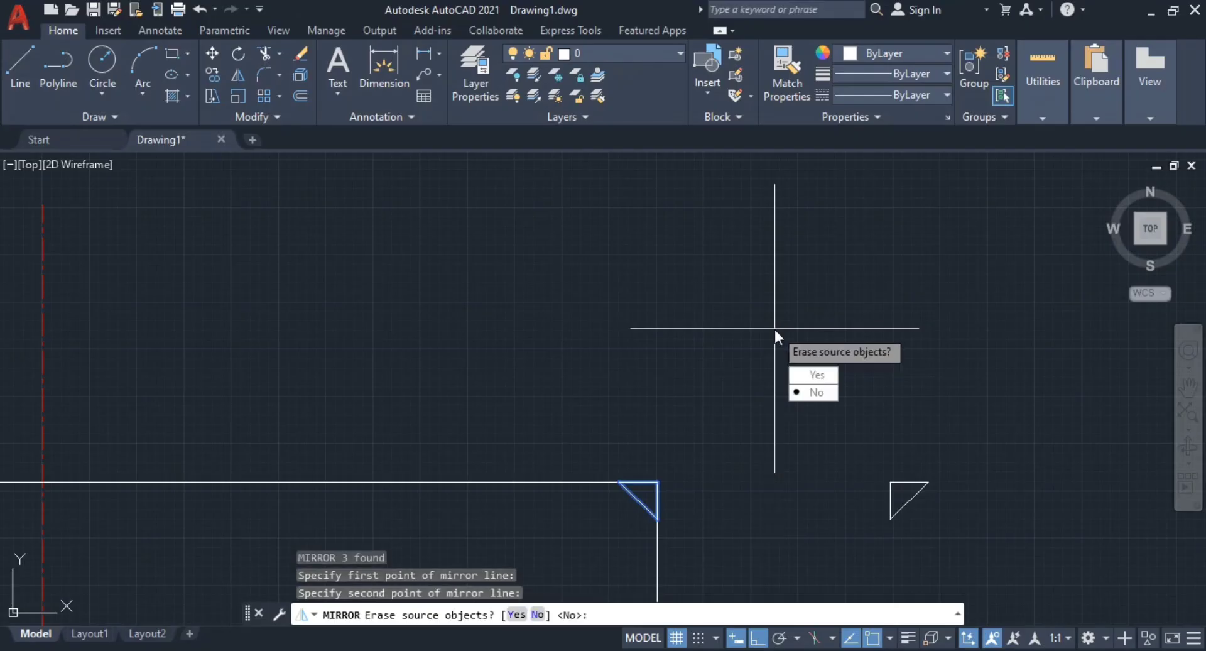
left_click(816, 392)
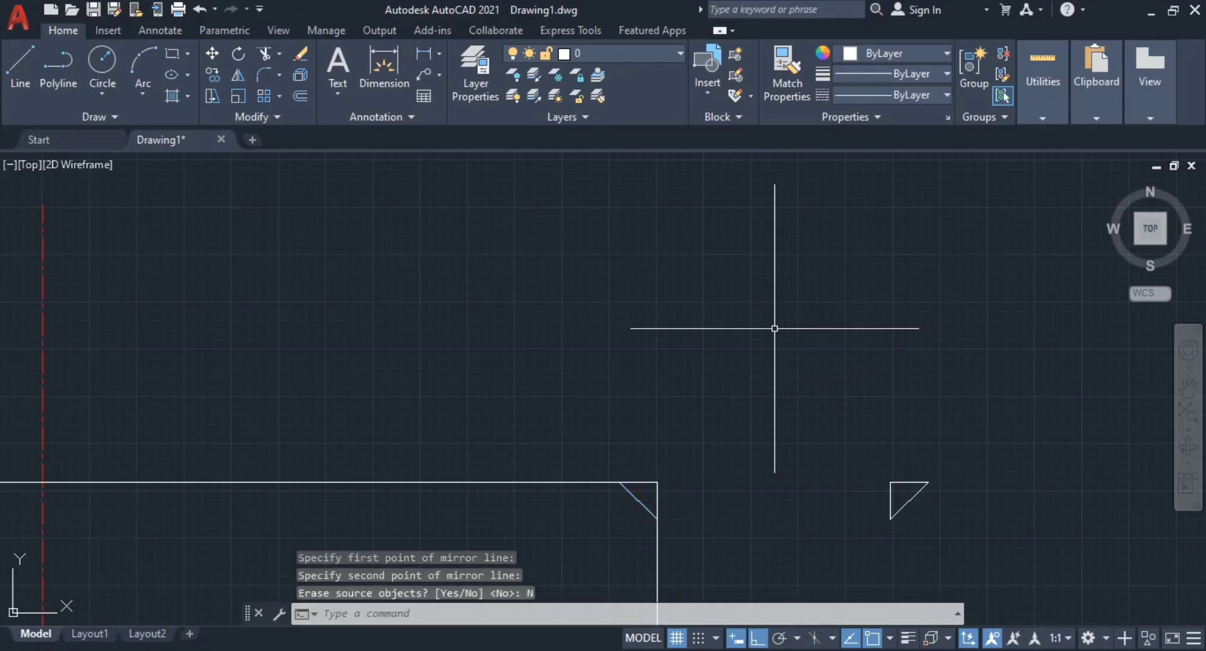
key("Escape")
key("Escape")
Step: Move the mirrored triangle by its right-angle corner onto the upper left corner of the base flange
middle_click_drag(918, 481, 904, 410)
left_click(928, 475)
left_click(891, 406)
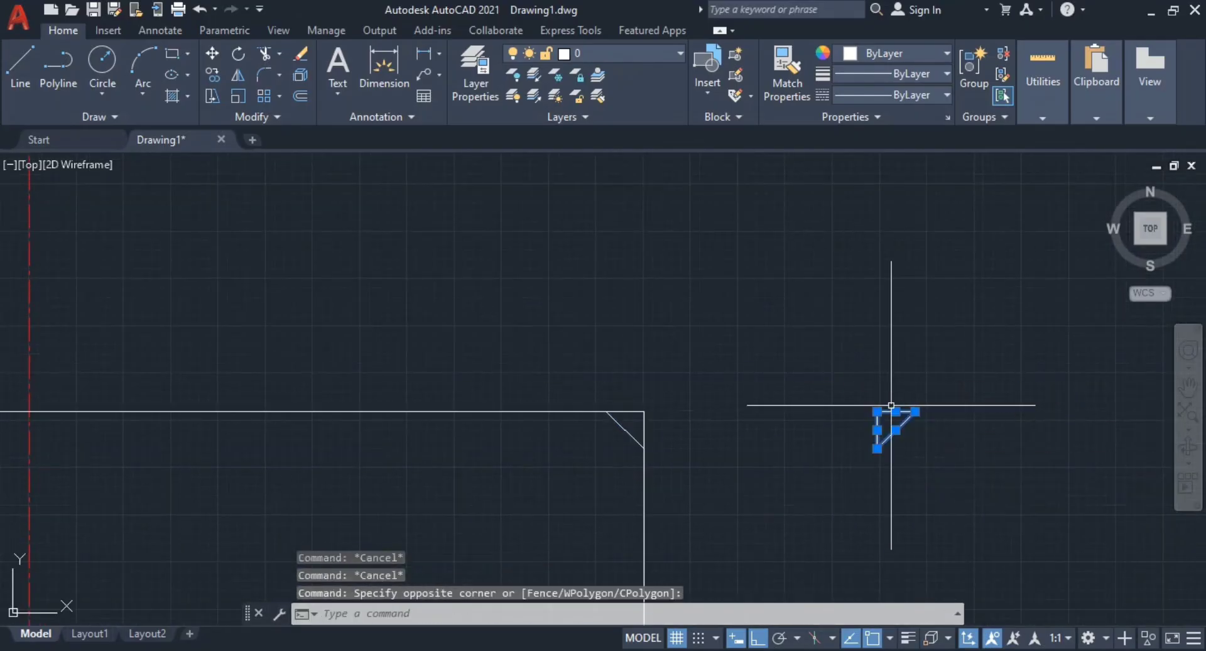
type("m")
key("Return")
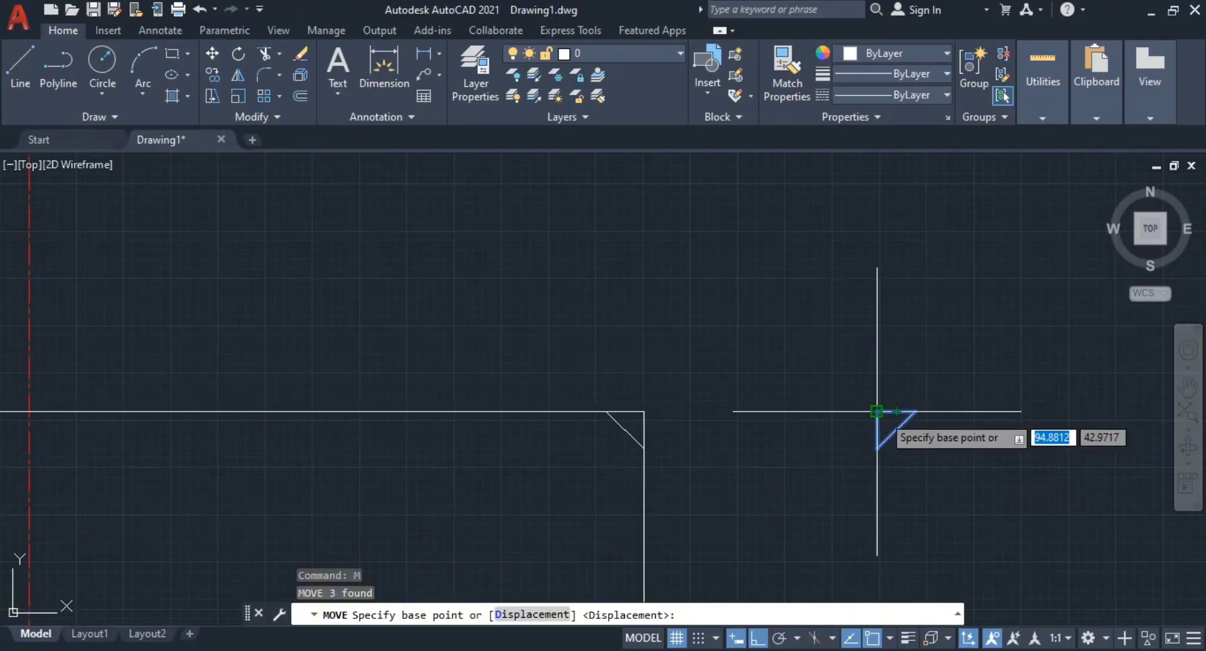
left_click(877, 412)
scroll(626, 448, "down", 2)
middle_click_drag(626, 448, 1107, 430)
scroll(657, 438, "up", 3)
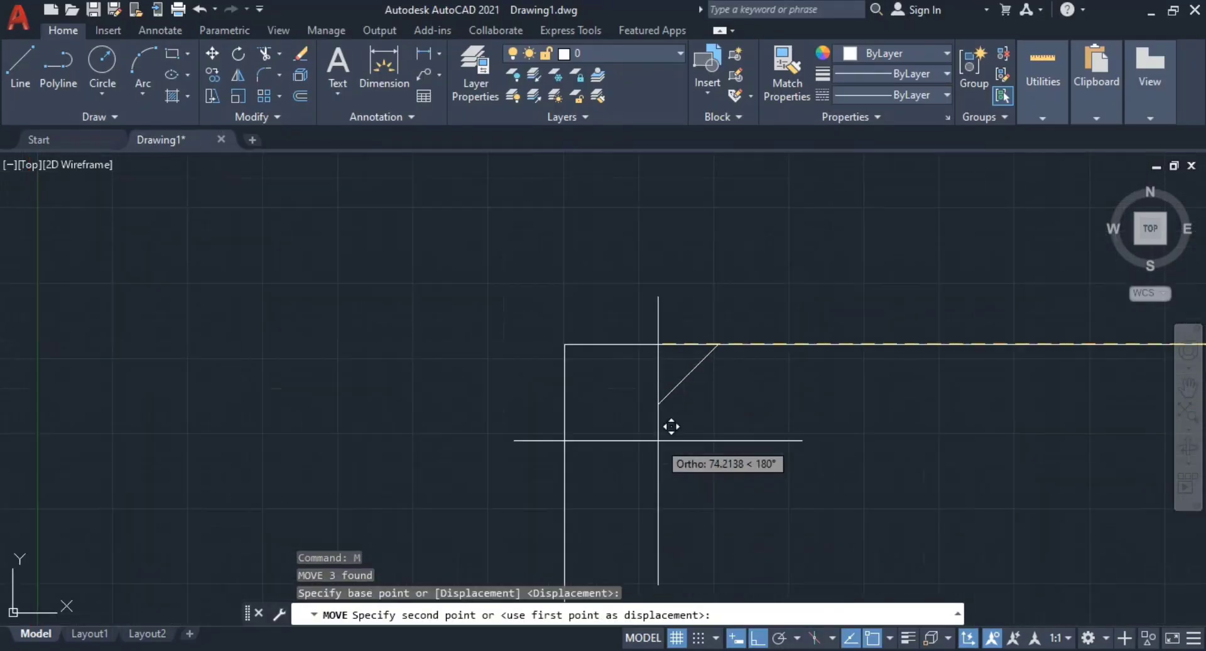
left_click(567, 345)
Step: Erase the vertical and horizontal legs of the triangle at the flange's upper left corner, keeping its diagonal
scroll(621, 401, "up", 1)
scroll(591, 367, "up", 1)
middle_click_drag(592, 366, 694, 378)
left_click(631, 392)
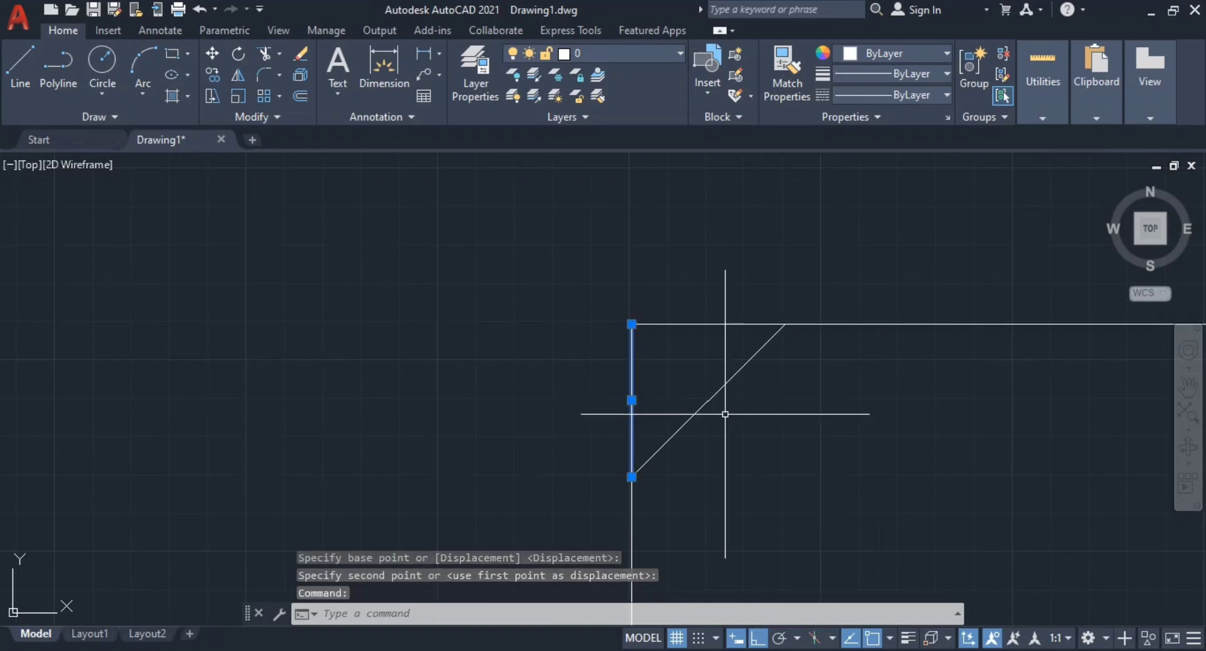
type("e")
key("Return")
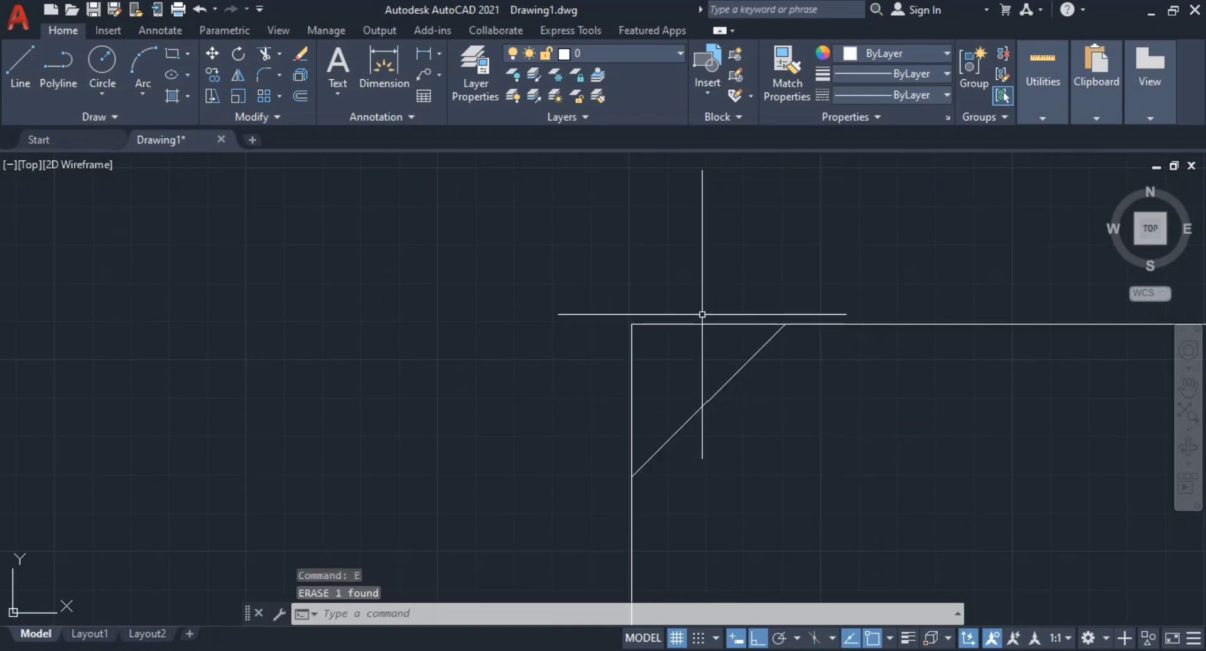
left_click(705, 325)
key("Return")
Step: Erase the horizontal and vertical legs of the triangle at the flange's upper right corner, keeping its diagonal
scroll(892, 429, "down", 2)
middle_click_drag(879, 405, 372, 297)
scroll(898, 382, "down", 2)
middle_click_drag(898, 382, 525, 367)
scroll(1016, 338, "up", 1)
scroll(1016, 338, "up", 2)
middle_click_drag(1029, 382, 584, 381)
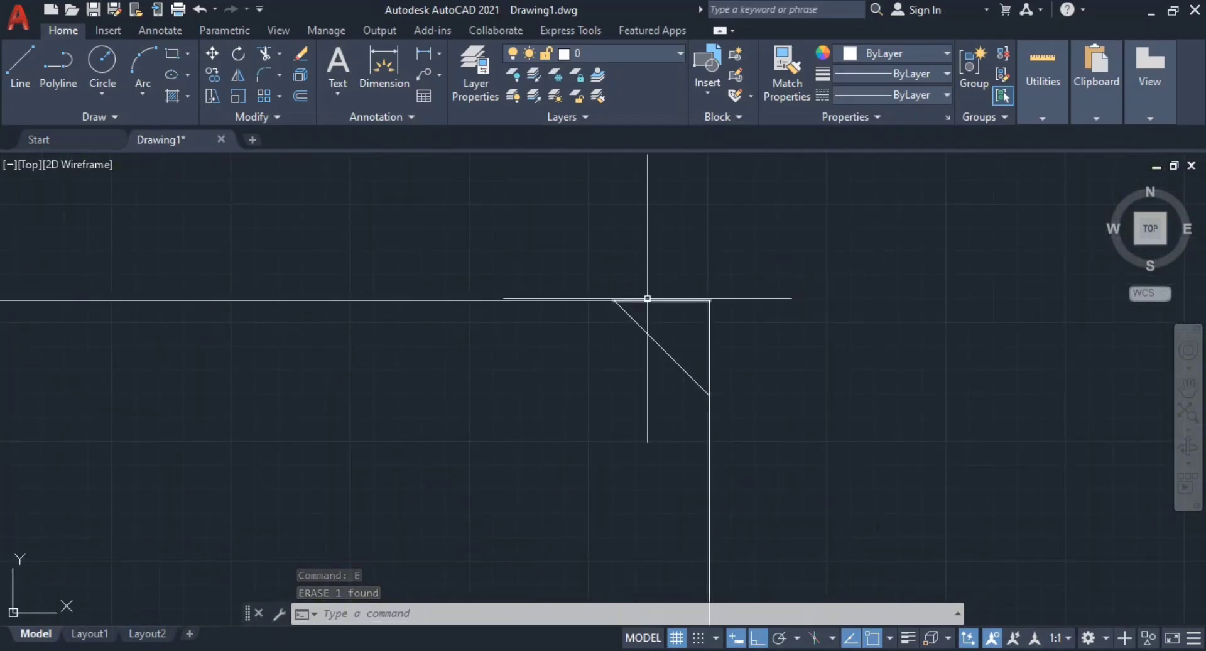
left_click(567, 280)
left_click(715, 311)
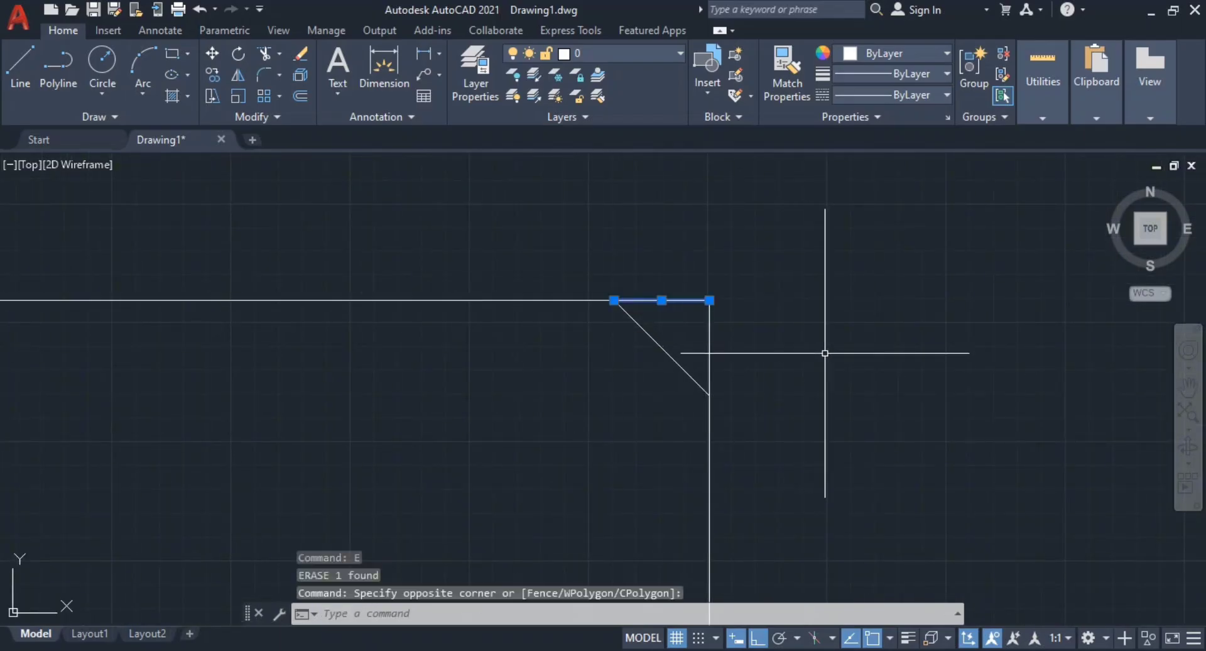
key("Escape")
left_click(687, 267)
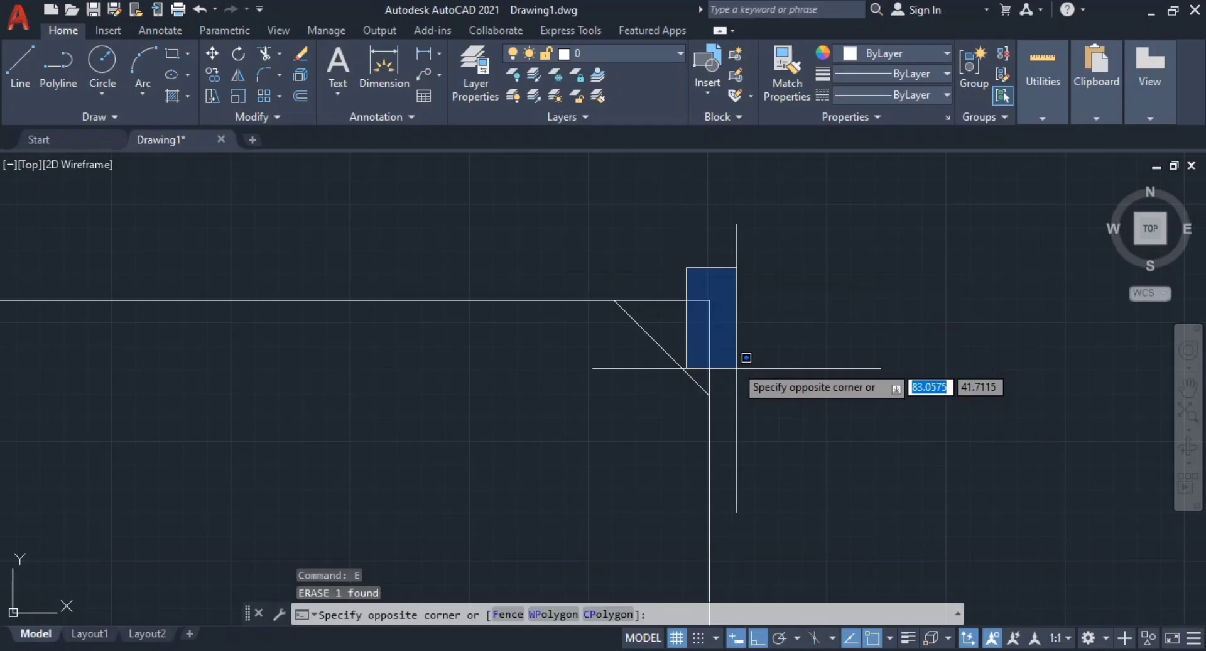
left_click(744, 402)
key("Return")
Step: Trim the flange's top and side edges outside the diagonal at the upper right corner
scroll(773, 350, "down", 4)
scroll(668, 366, "up", 2)
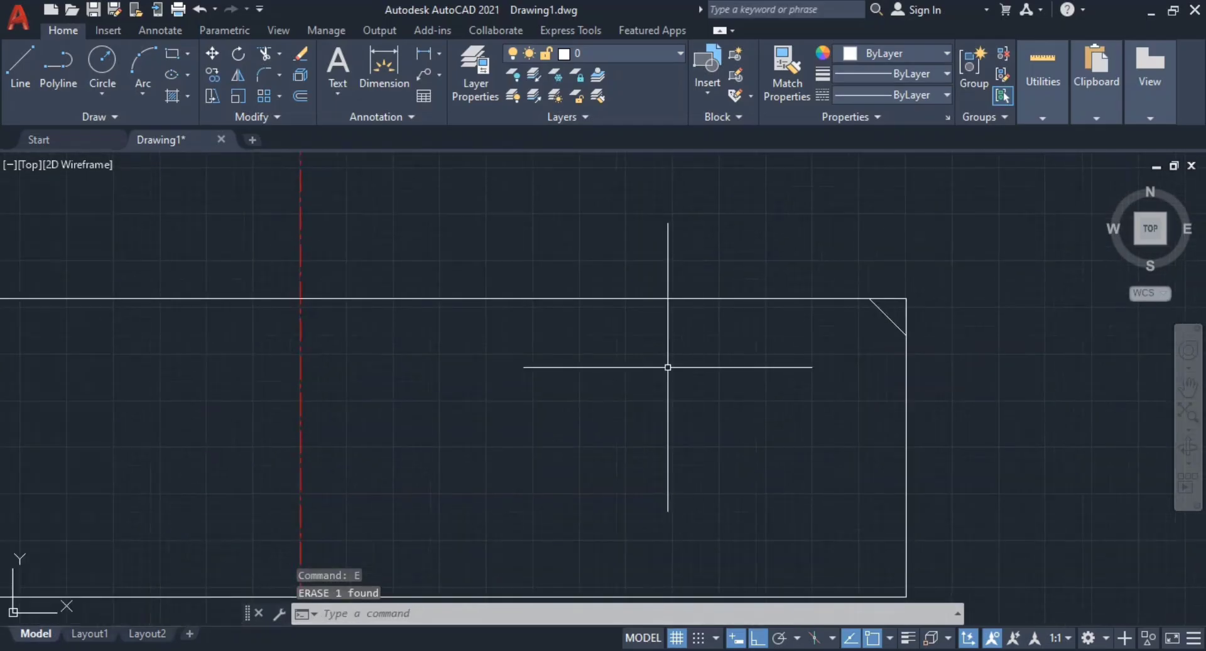
scroll(668, 366, "down", 1)
scroll(829, 333, "up", 2)
scroll(787, 343, "up", 4)
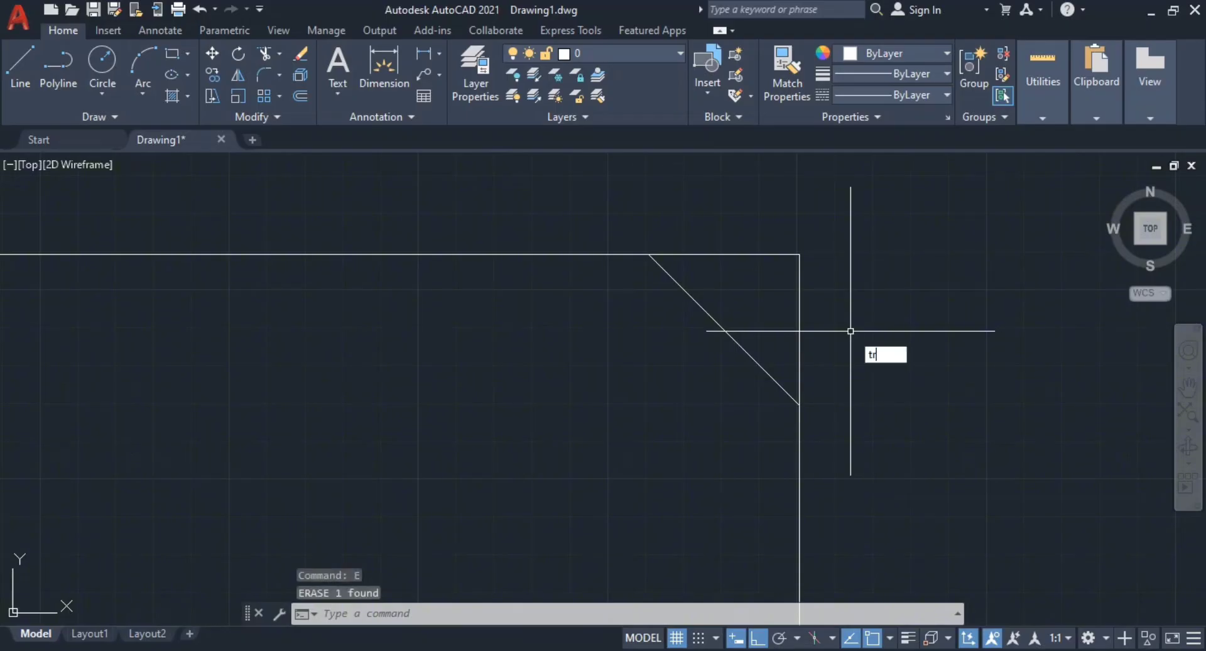
key("Return")
left_click(885, 358)
left_click(756, 237)
Step: Trim the flange's top and side edges outside the diagonal at the upper left corner and end the trimming
scroll(786, 371, "down", 5)
scroll(717, 382, "up", 3)
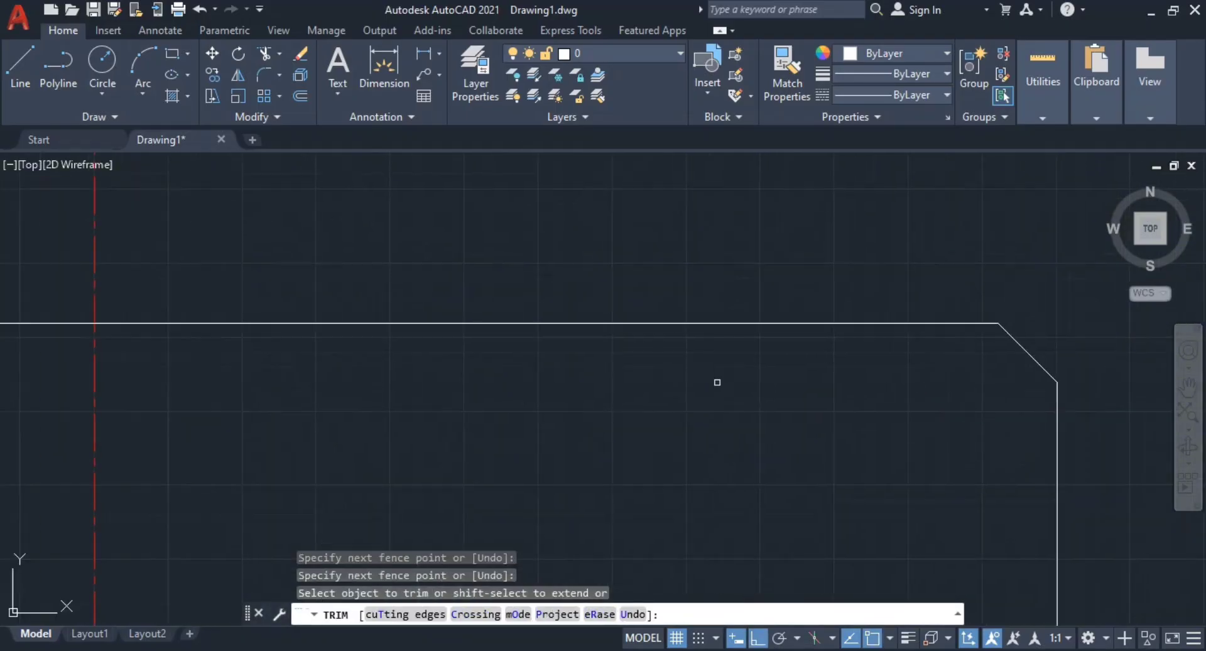
scroll(502, 377, "down", 4)
middle_click_drag(567, 377, 899, 385)
scroll(319, 397, "up", 6)
middle_click_drag(319, 397, 628, 549)
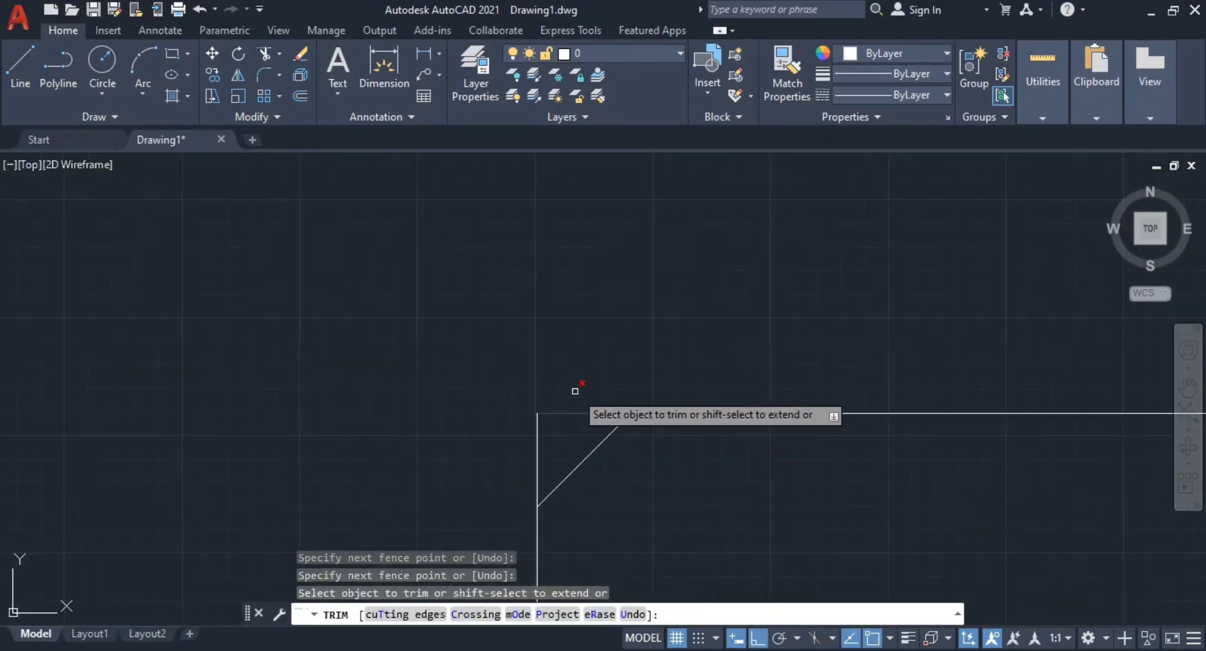
left_click(583, 384)
left_click(522, 458)
scroll(621, 398, "down", 3)
key("Escape")
key("Escape")
Step: Draw a horizontal line across the flange between the lower ends of its two chamfers
scroll(711, 407, "down", 2)
middle_click_drag(670, 405, 494, 351)
scroll(592, 380, "up", 2)
middle_click_drag(593, 380, 532, 417)
type("l")
key("Return")
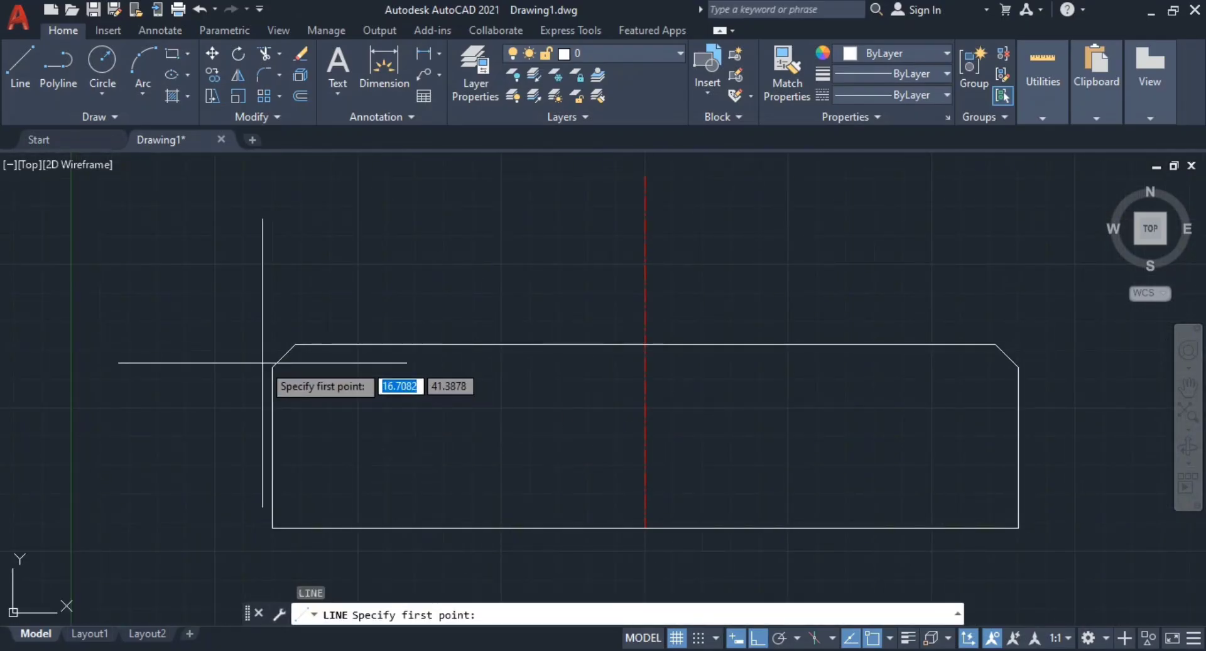
left_click(272, 366)
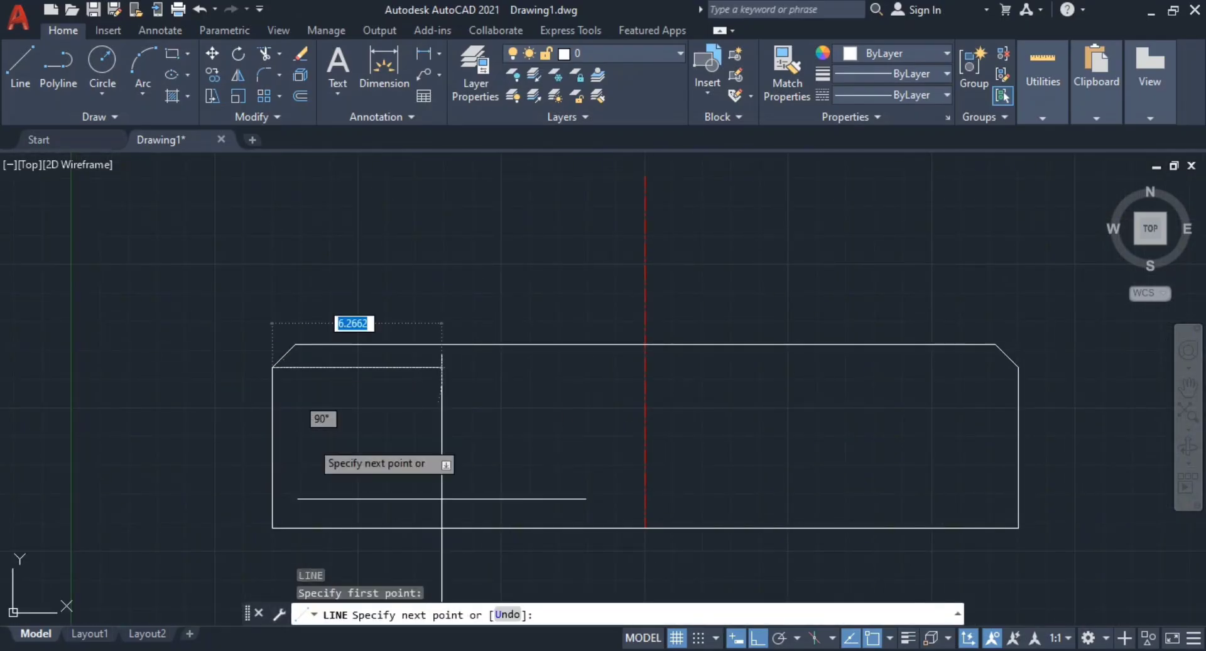
left_click(1018, 368)
key("Escape")
Step: Switch to the reference PDF, examine the boss dimensions below the flange in the front view, and return to AutoCAD
scroll(808, 442, "down", 2)
middle_click_drag(759, 439, 831, 351)
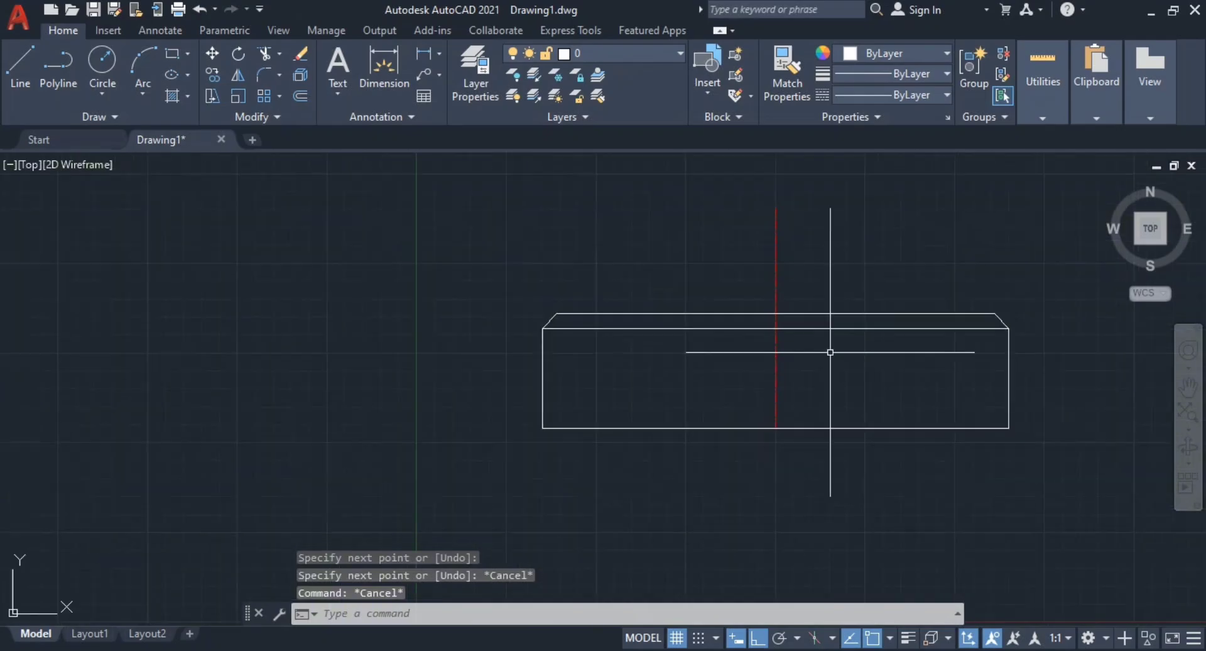
key("alt+Tab")
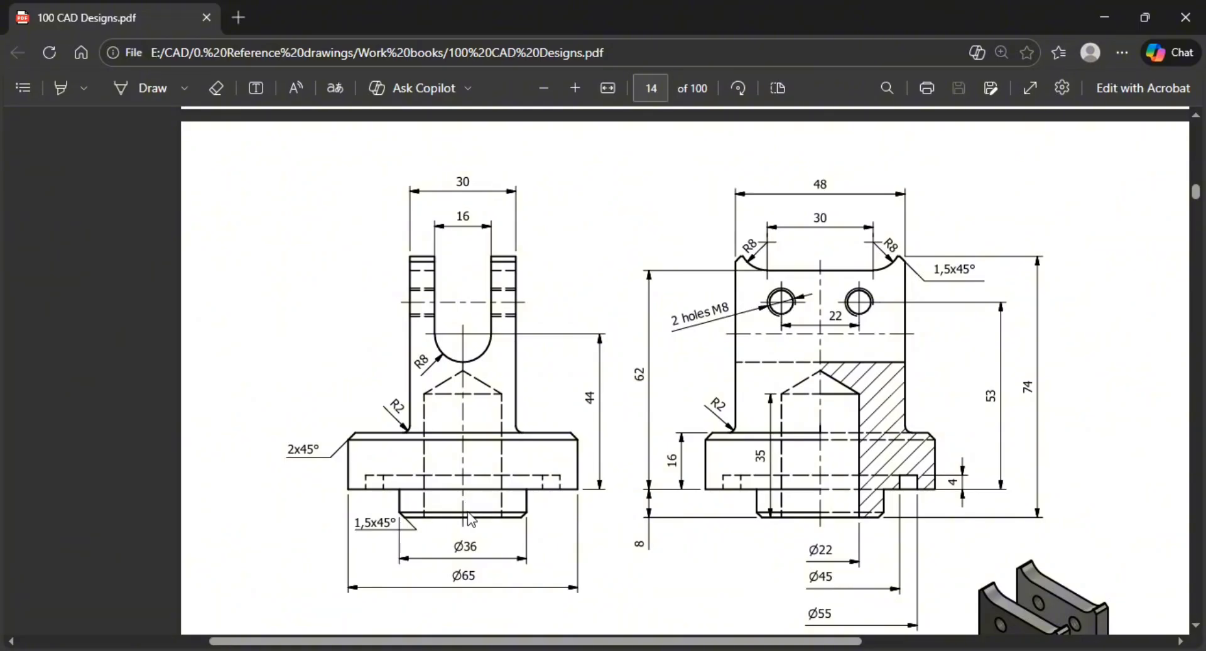
key("alt+Tab")
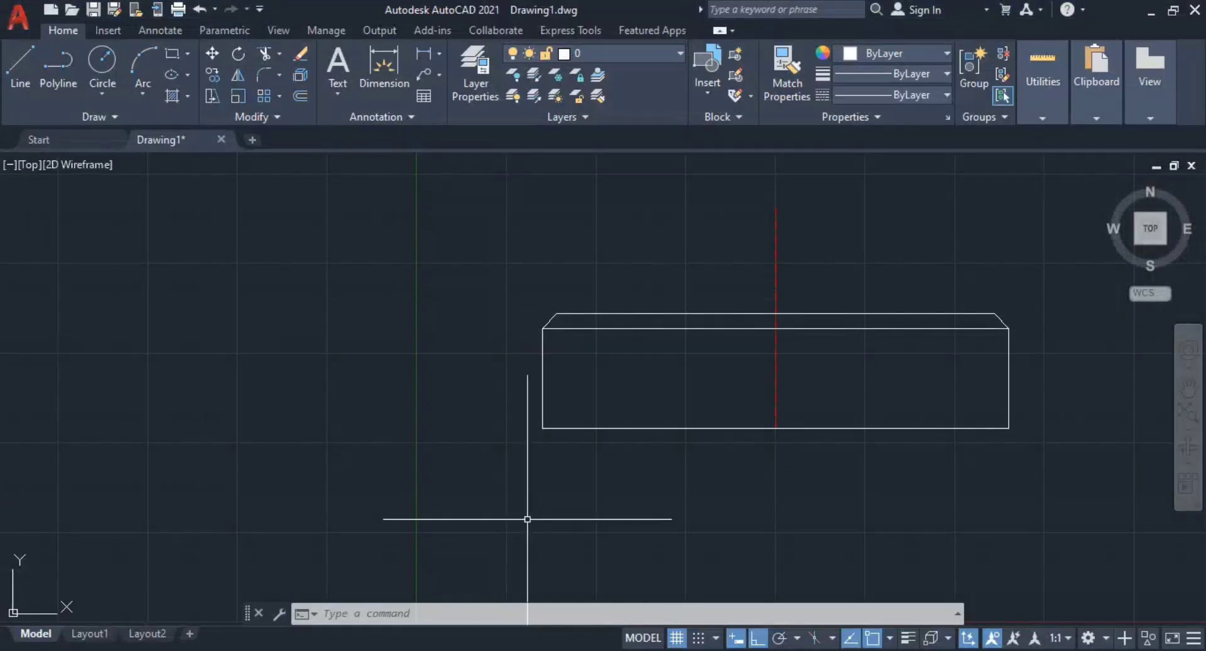
Step: Draw a horizontal line 36 mm long in the empty space below the flange
scroll(879, 464, "down", 2)
middle_click_drag(880, 463, 807, 317)
scroll(781, 409, "up", 2)
mouse_move(775, 404)
middle_mouse_down()
mouse_move(710, 486)
mouse_move(679, 482)
middle_mouse_up()
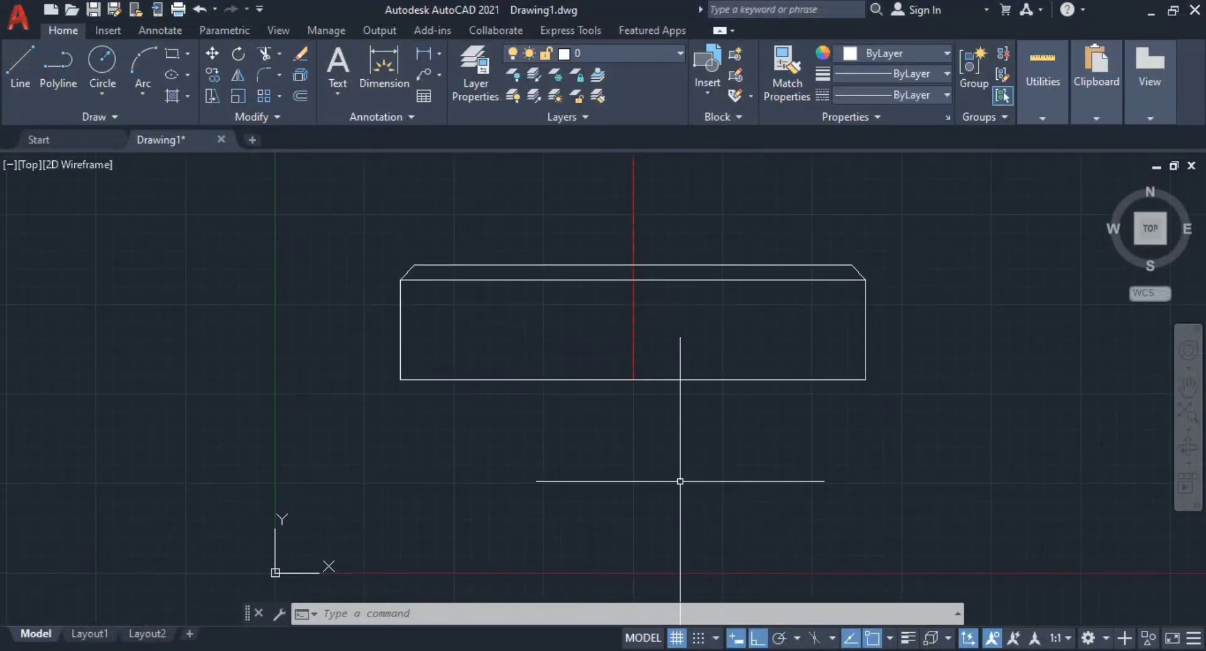
type("l")
key("Return")
left_click(566, 492)
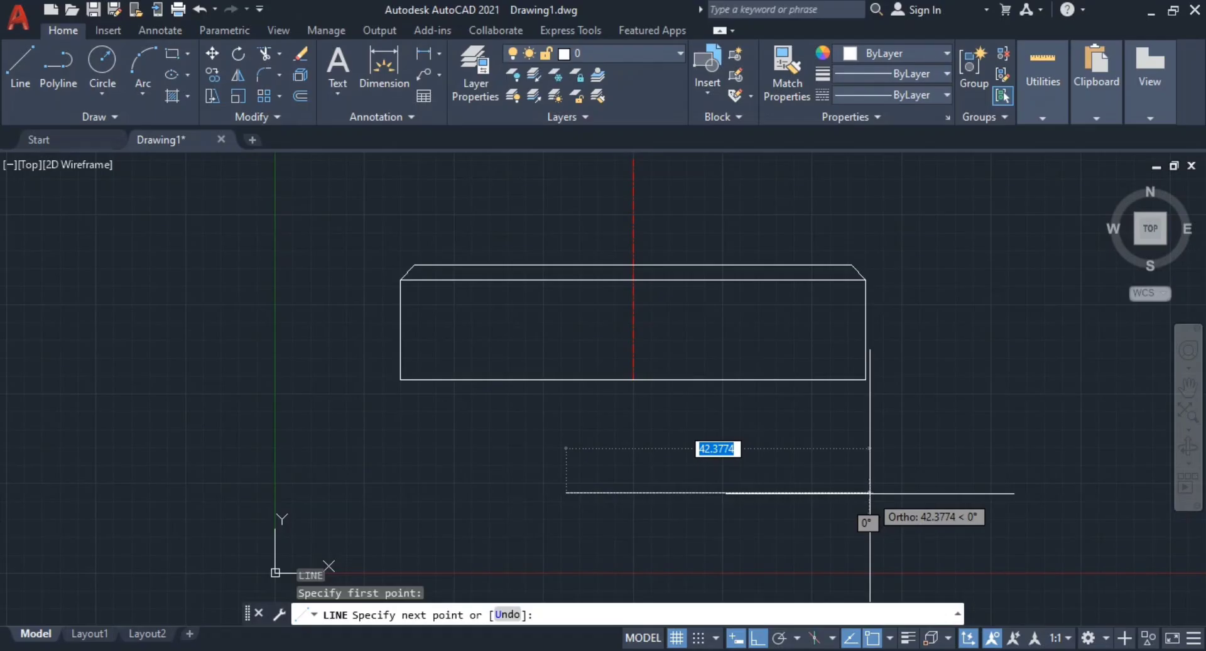
type("36")
key("Return")
key("Escape")
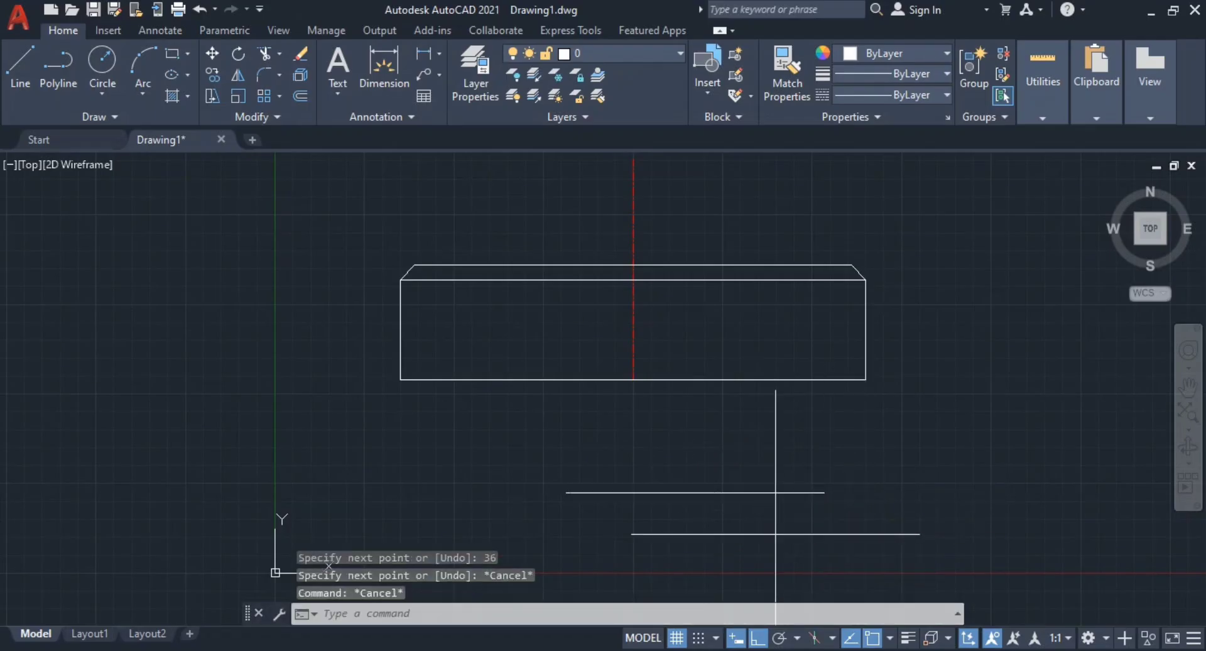
left_click(776, 534)
left_click(723, 477)
key("Escape")
Step: Stretch the lower end of the flange's vertical centre line straight down past the 36 mm line
left_click(639, 361)
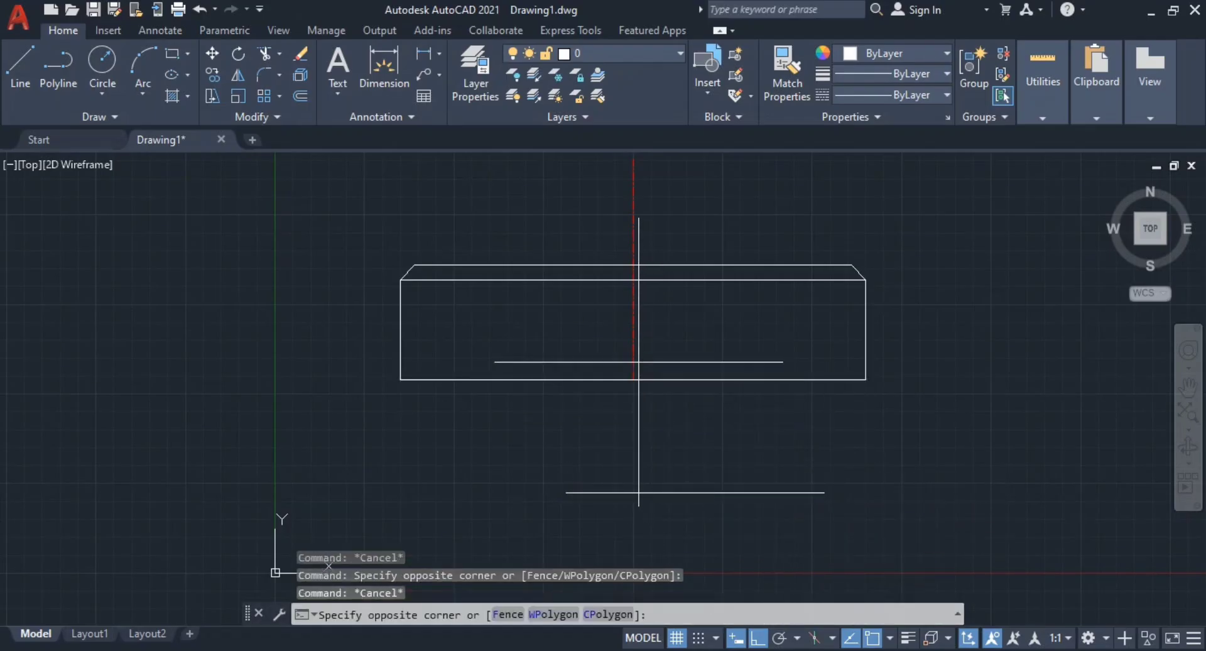
left_click(631, 366)
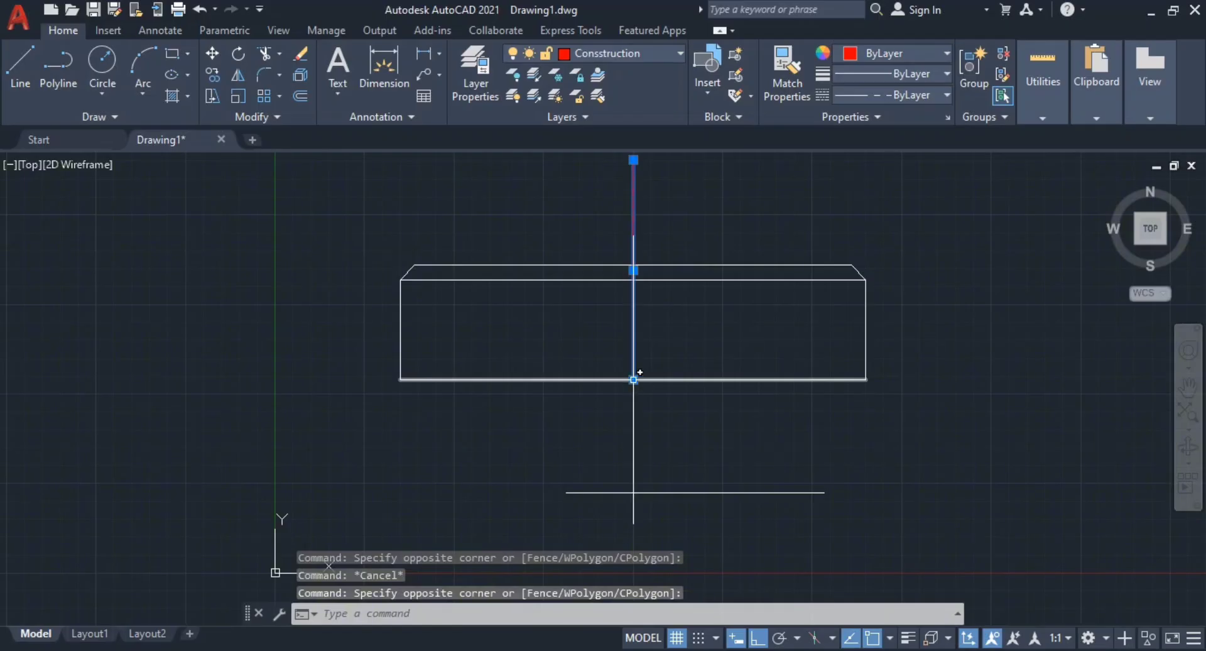
left_click(633, 380)
left_click(634, 534)
key("Escape")
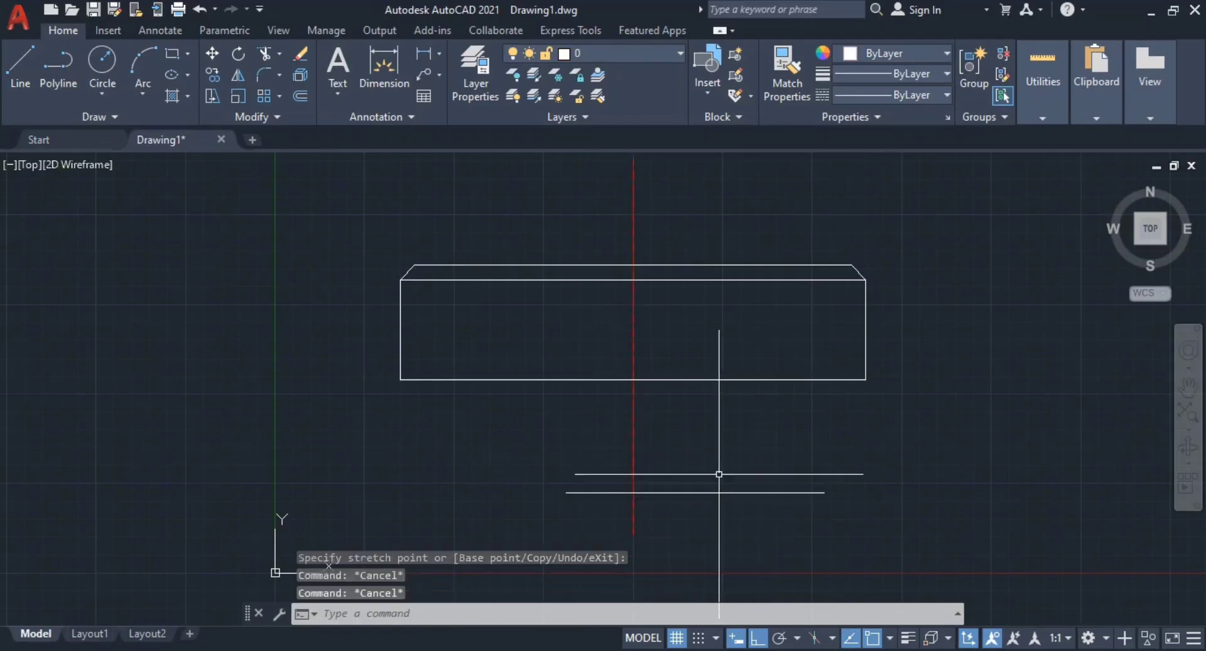
scroll(672, 414, "up", 2)
key("Escape")
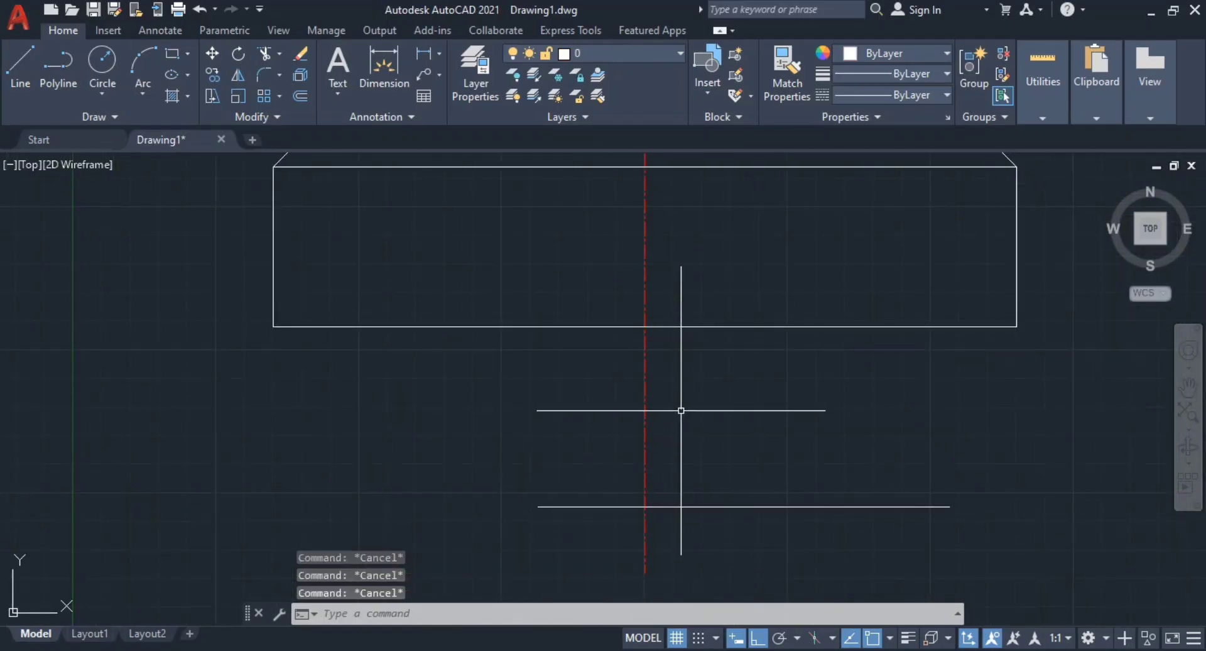
scroll(646, 481, "down", 2)
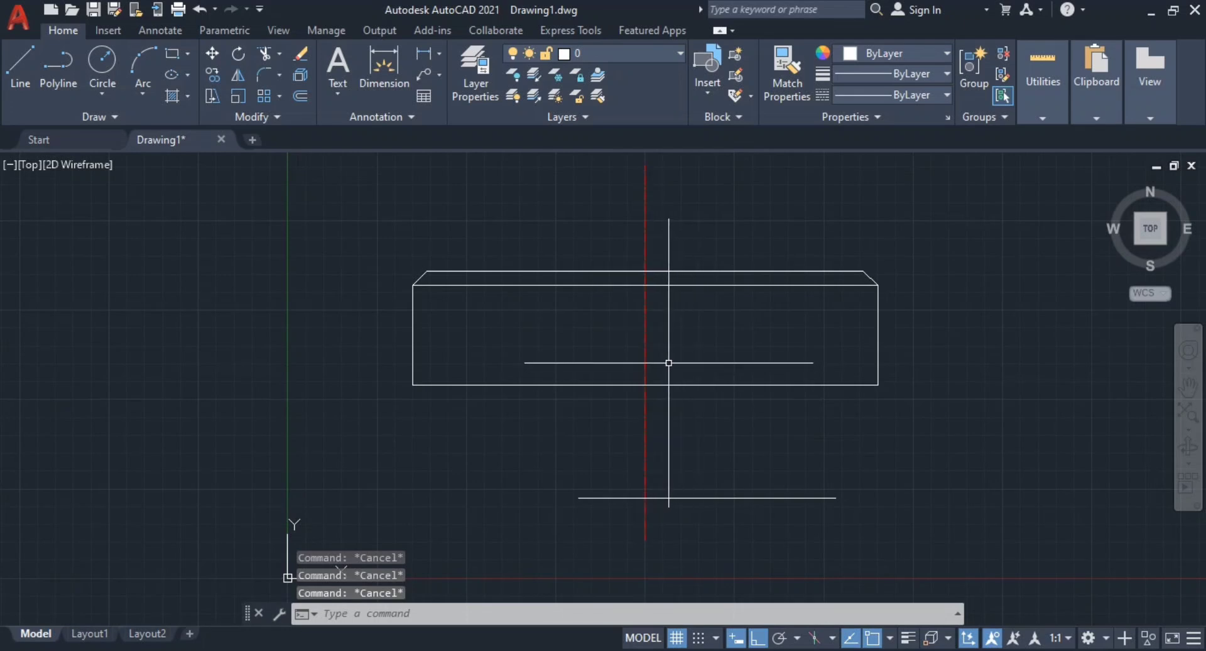
scroll(665, 440, "down", 2)
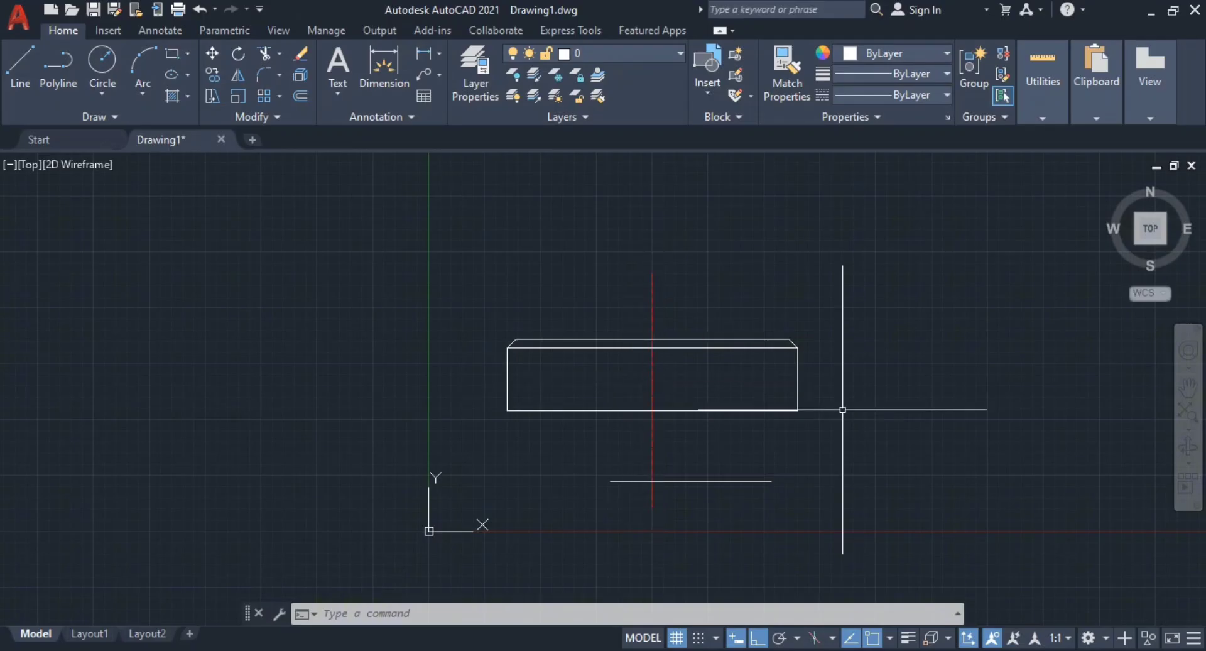
Step: Make the Consstruction layer current and set the linetype scale for new objects to 10
type("op")
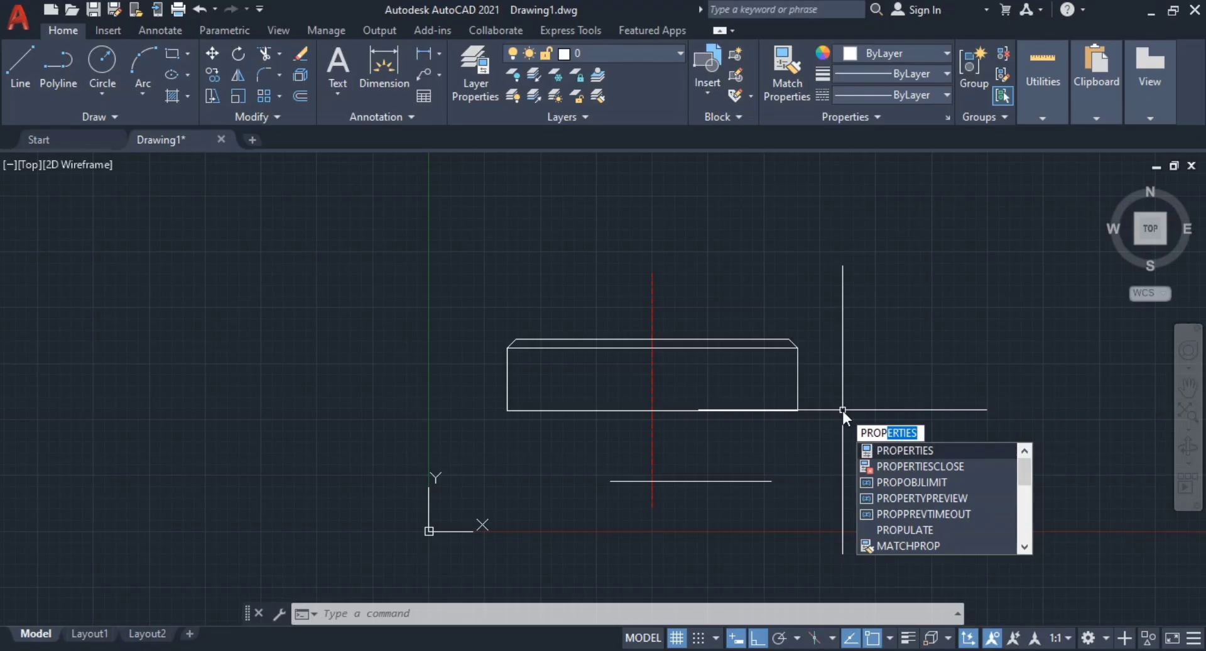
key("Return")
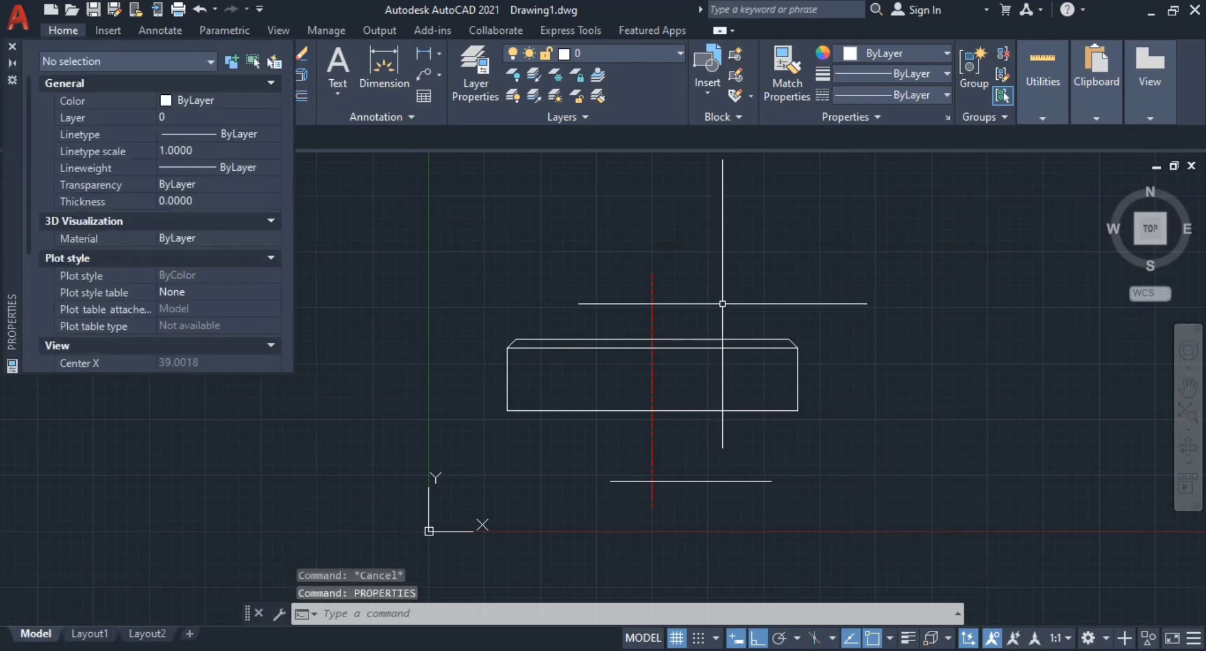
left_click(605, 53)
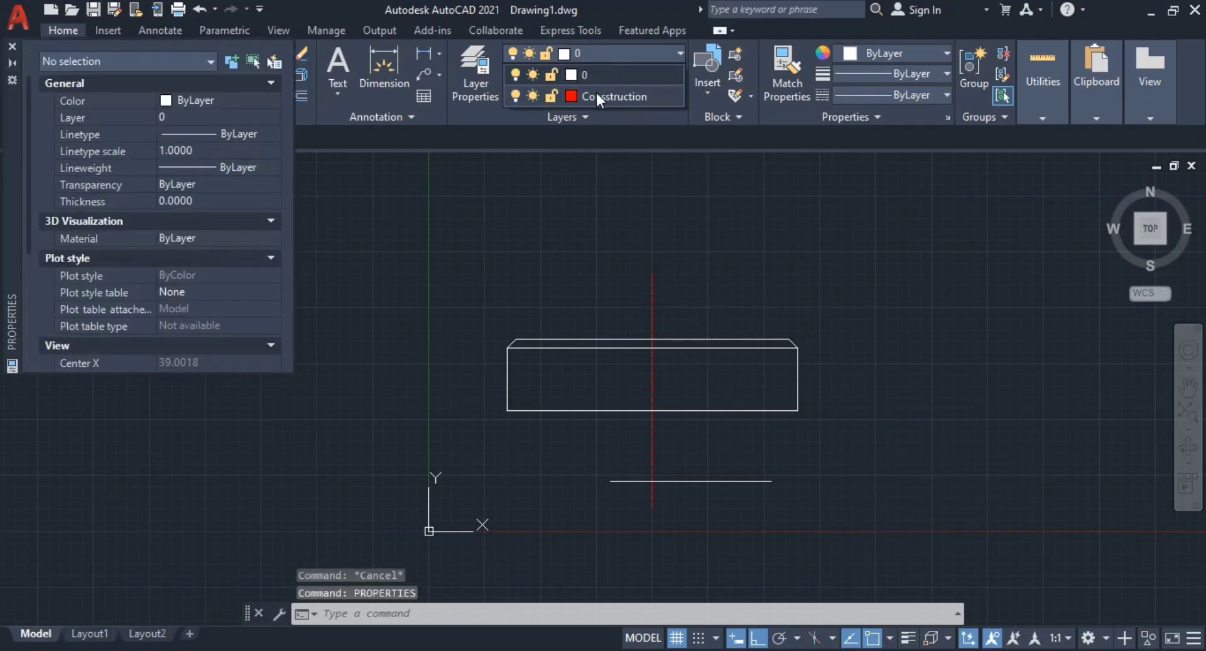
left_click(596, 92)
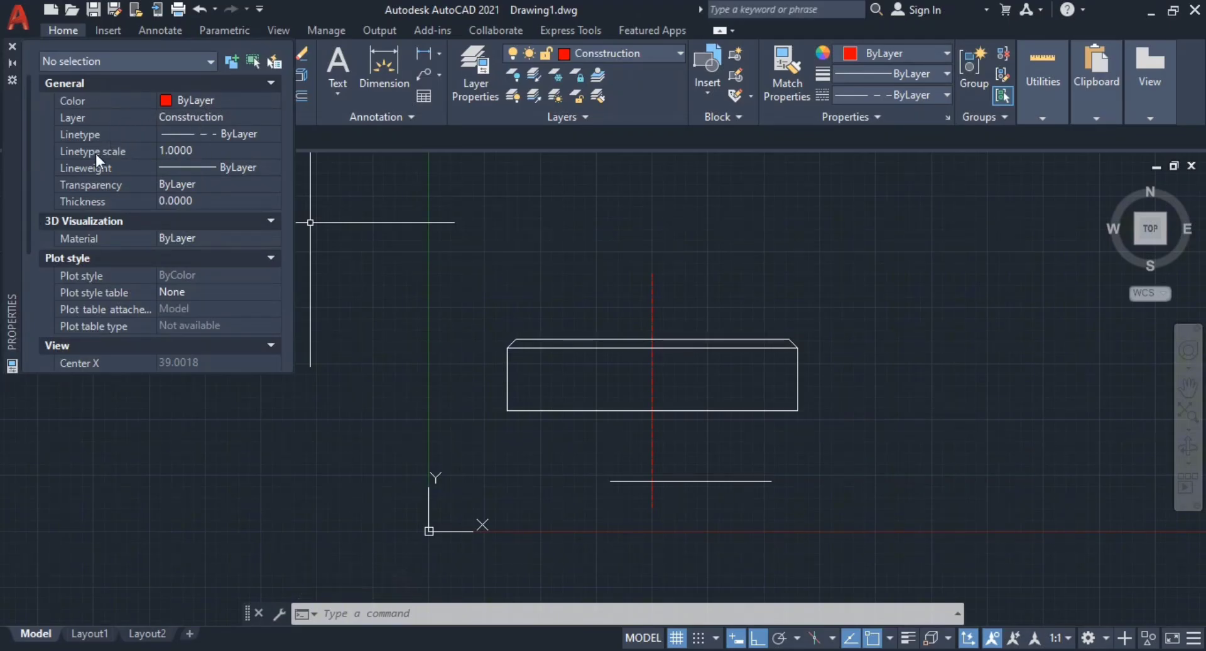
left_click(172, 150)
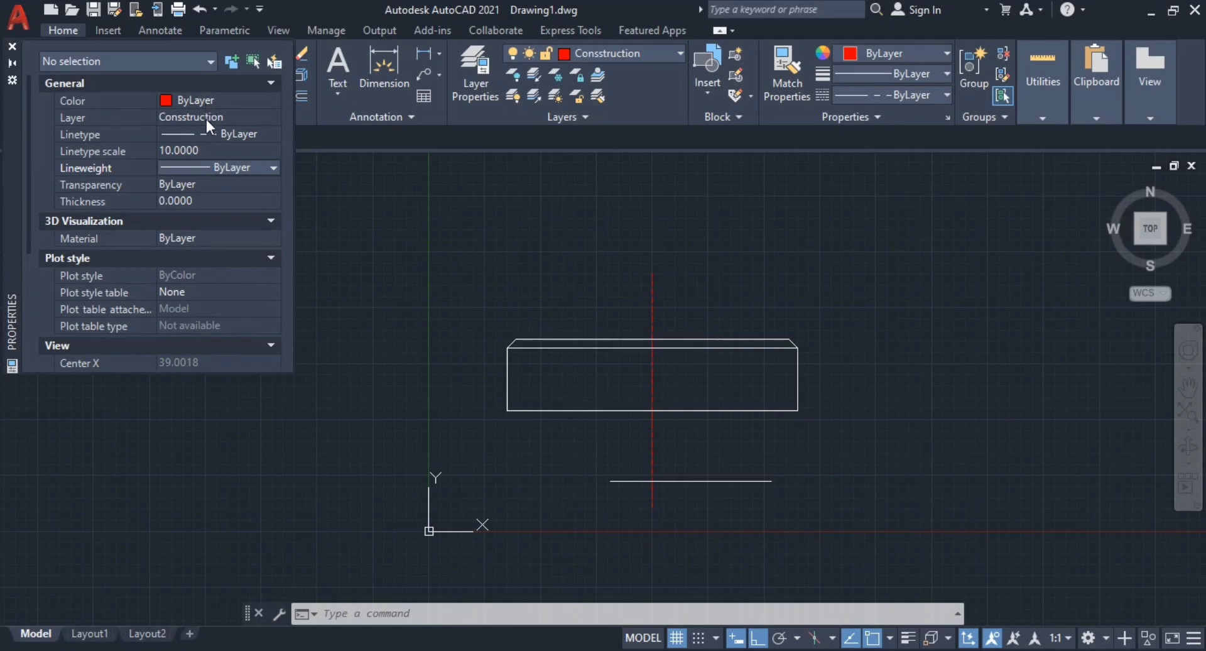
left_click(13, 47)
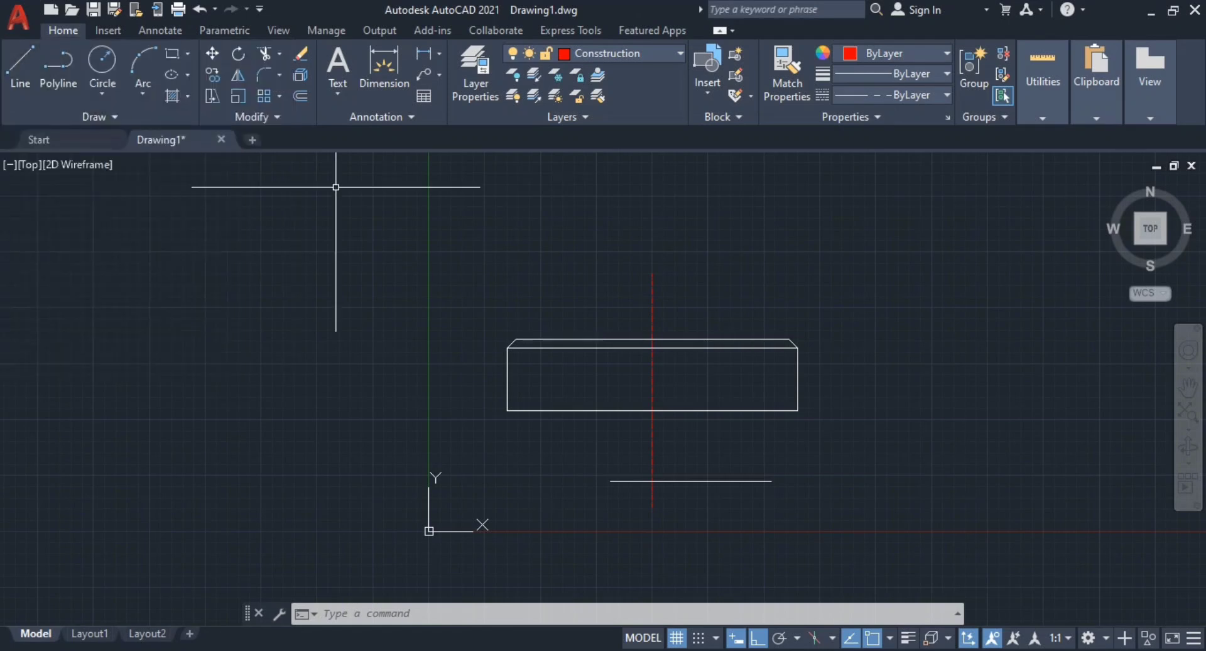
Step: Set the linetype scale of the flange's vertical centre line to 10
scroll(683, 319, "up", 2)
left_click(666, 315)
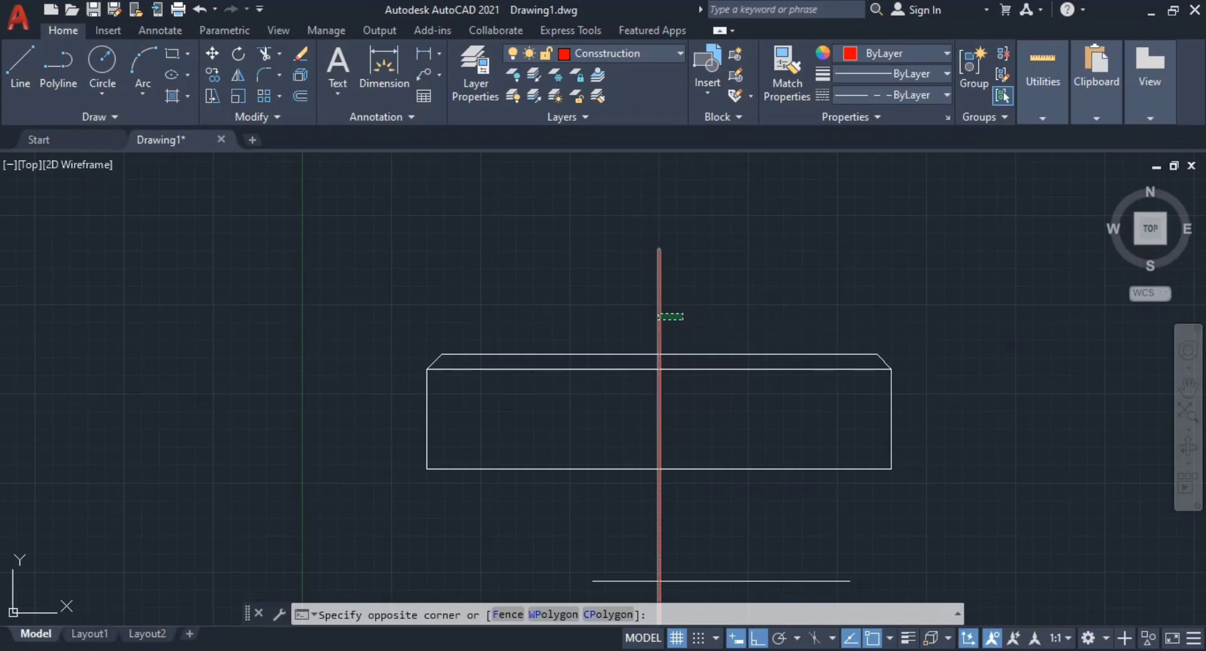
left_click(658, 311)
right_click(658, 310)
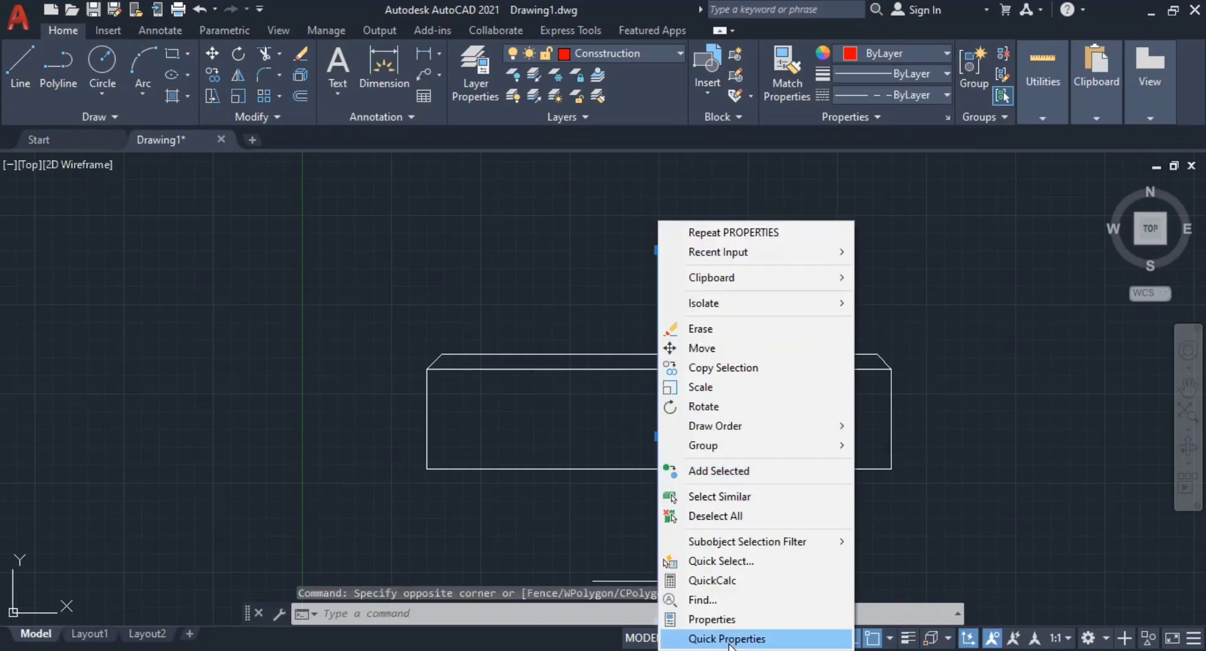
left_click(697, 618)
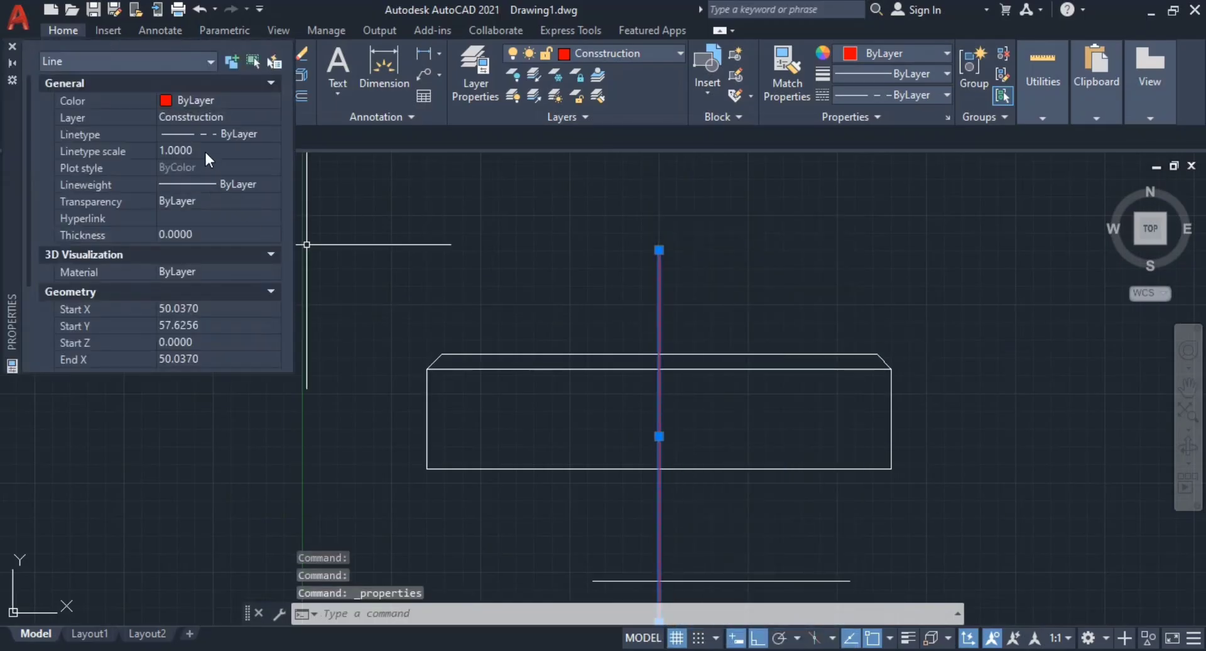
left_click(206, 149)
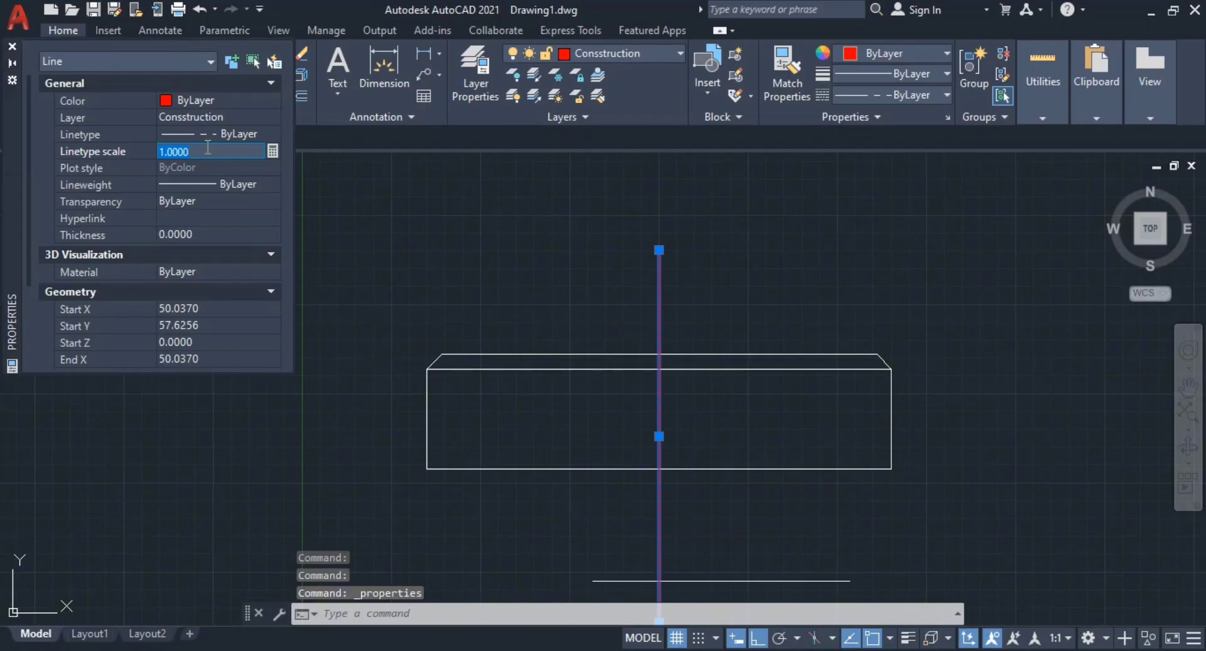
key("Return")
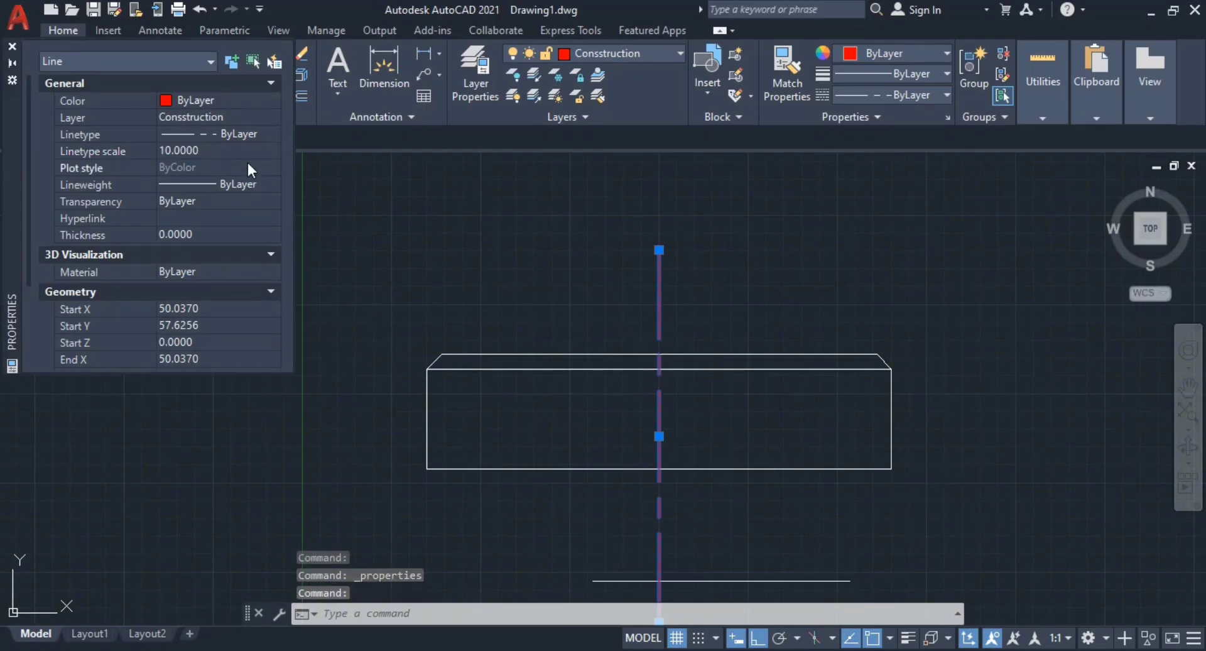
left_click(511, 190)
key("Escape")
key("Escape")
key("Escape")
scroll(697, 277, "down", 2)
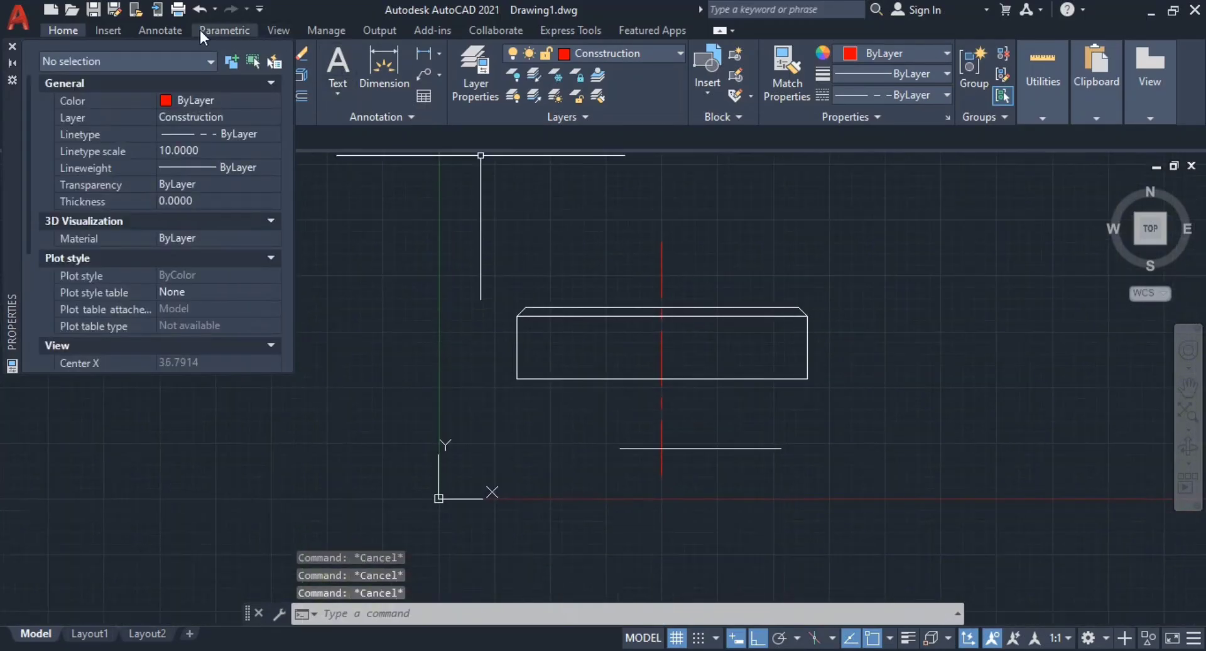
left_click(12, 46)
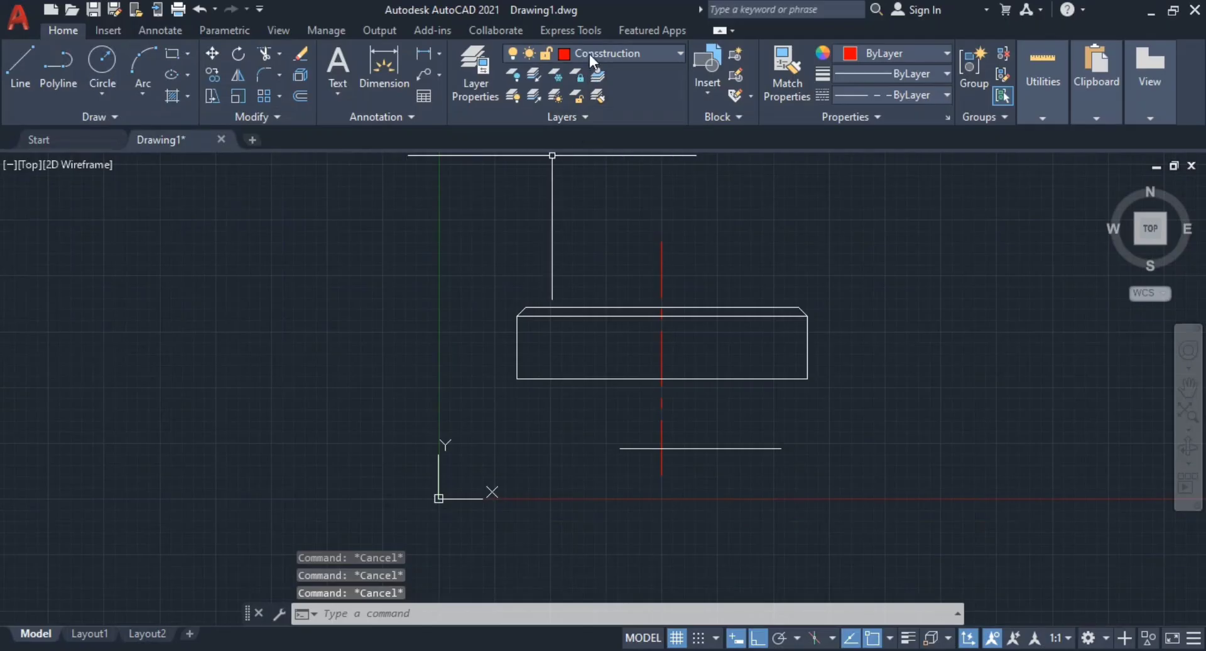
left_click(589, 54)
left_click(598, 96)
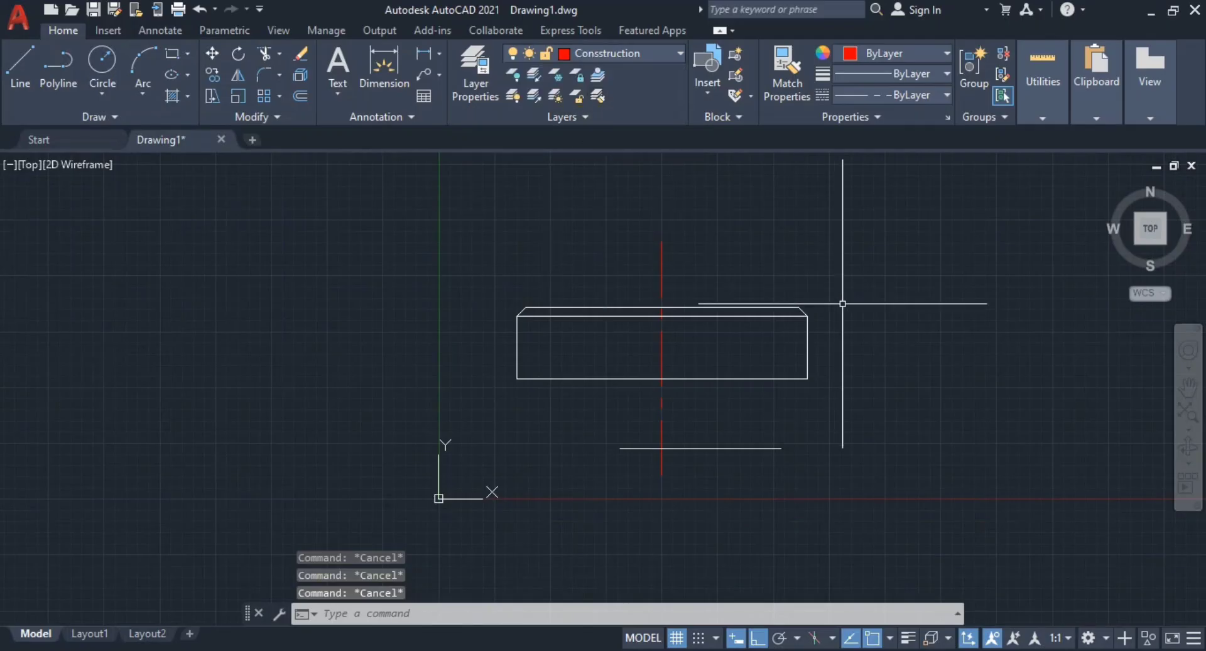
middle_click_drag(843, 303, 698, 297)
key("Return")
left_click(738, 348)
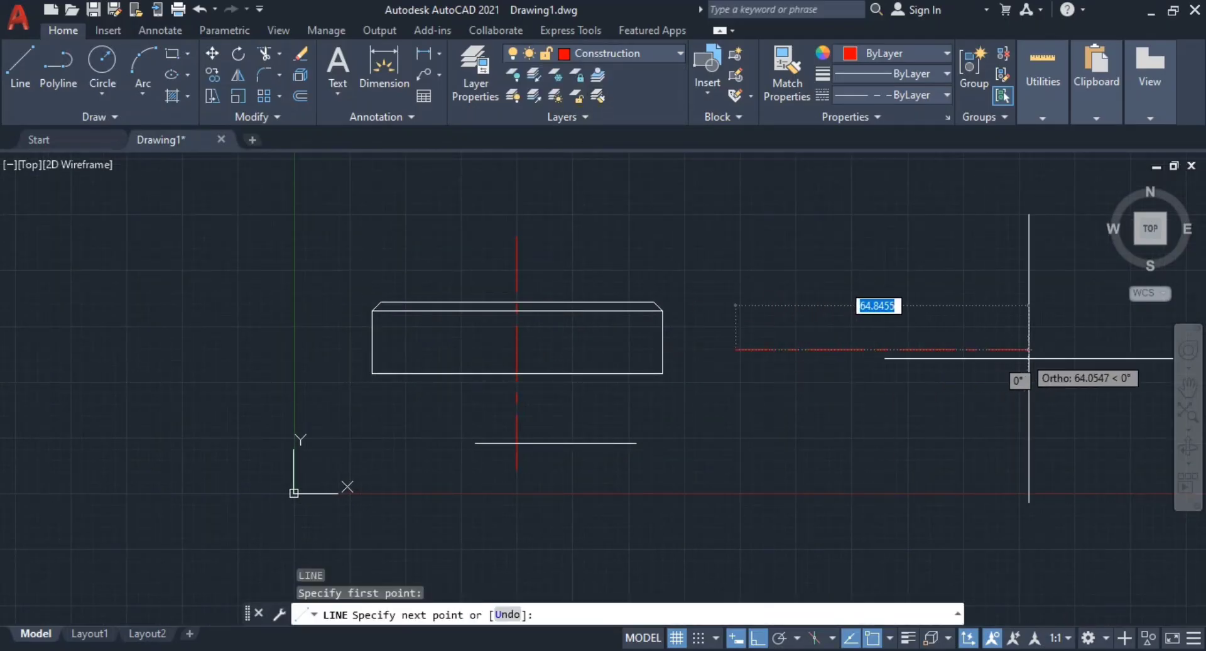
key("Escape")
key("Escape")
key("Escape")
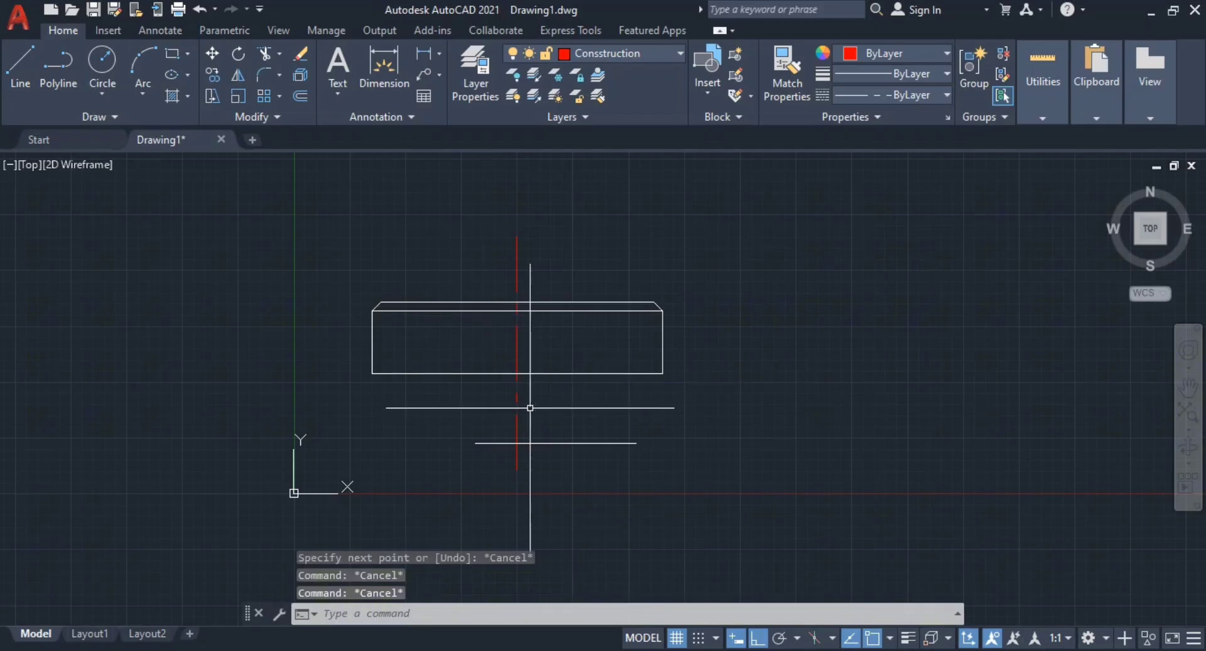
scroll(531, 408, "up", 2)
middle_click_drag(530, 408, 683, 446)
middle_click_drag(738, 492, 727, 438)
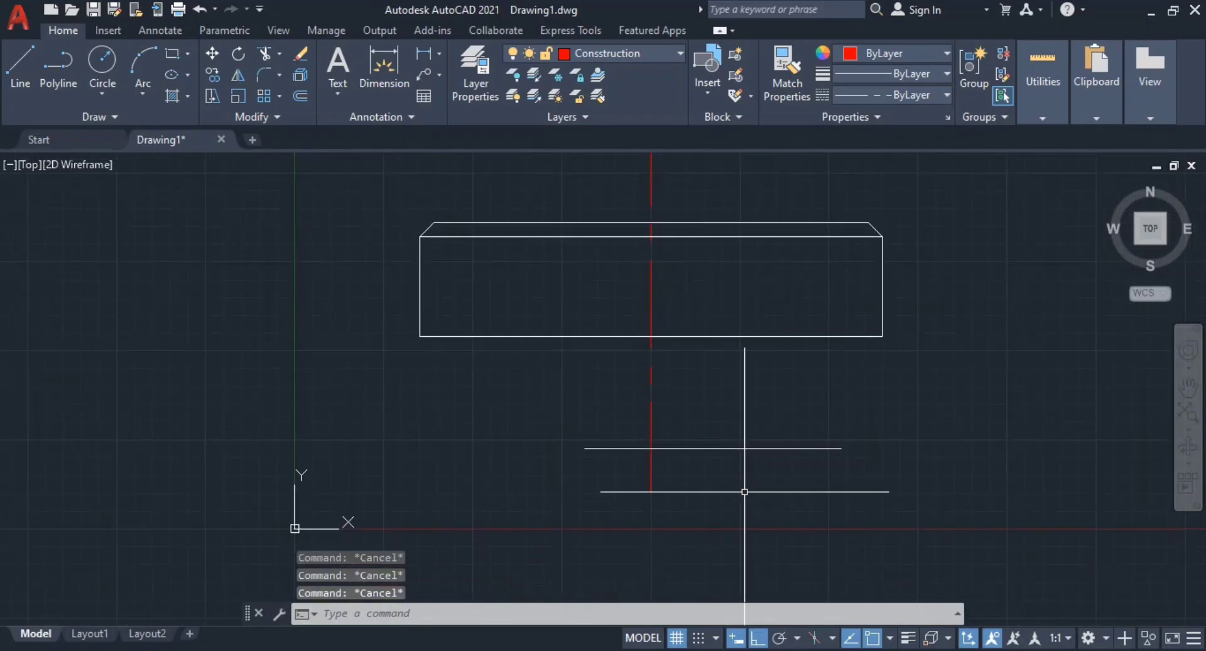
left_click(744, 491)
key("Escape")
key("Escape")
left_click(808, 488)
left_click(724, 418)
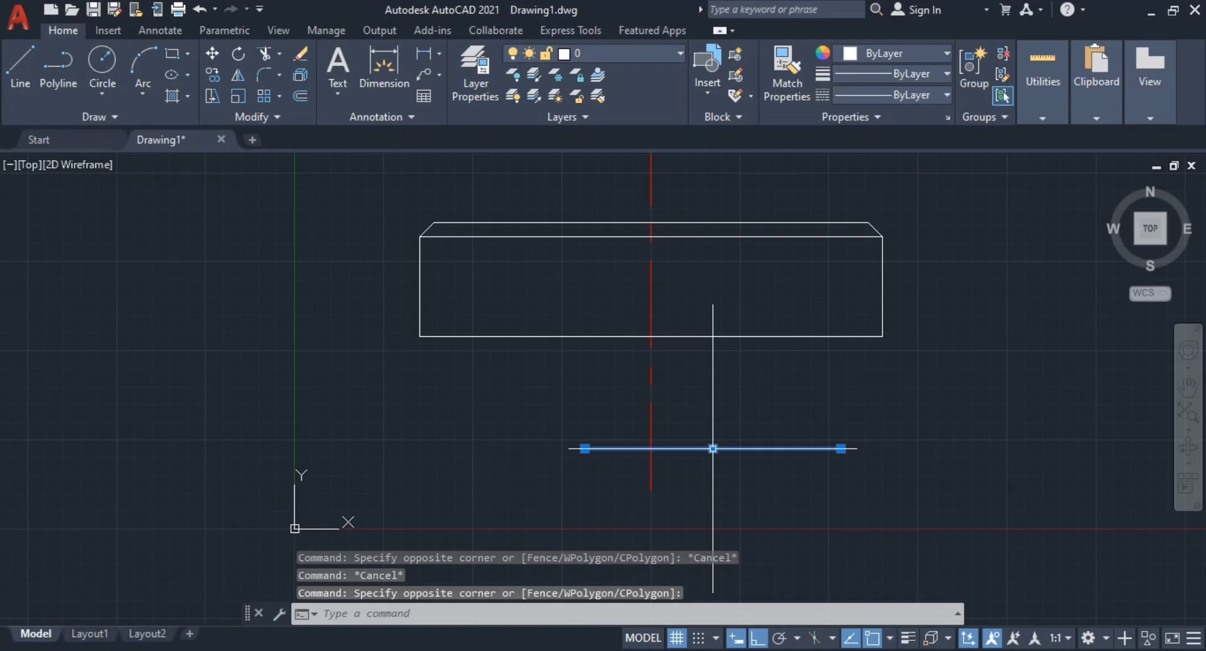
left_click(713, 448)
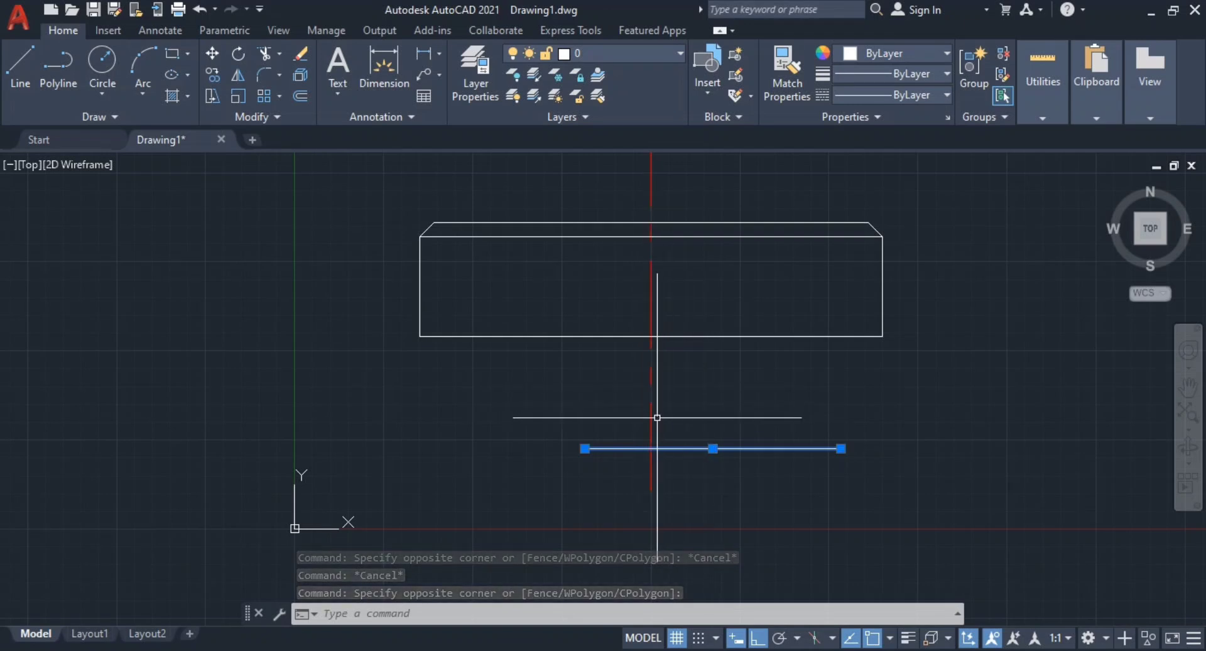
key("Escape")
key("Escape")
left_click(771, 464)
left_click(719, 420)
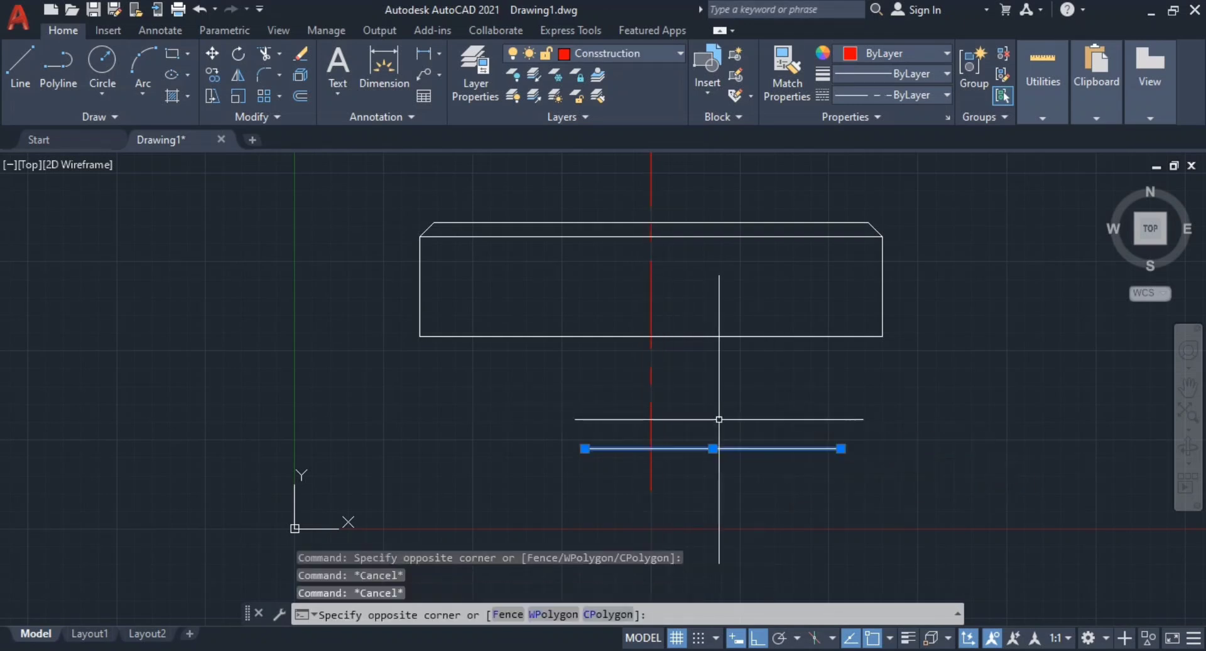
key("Escape")
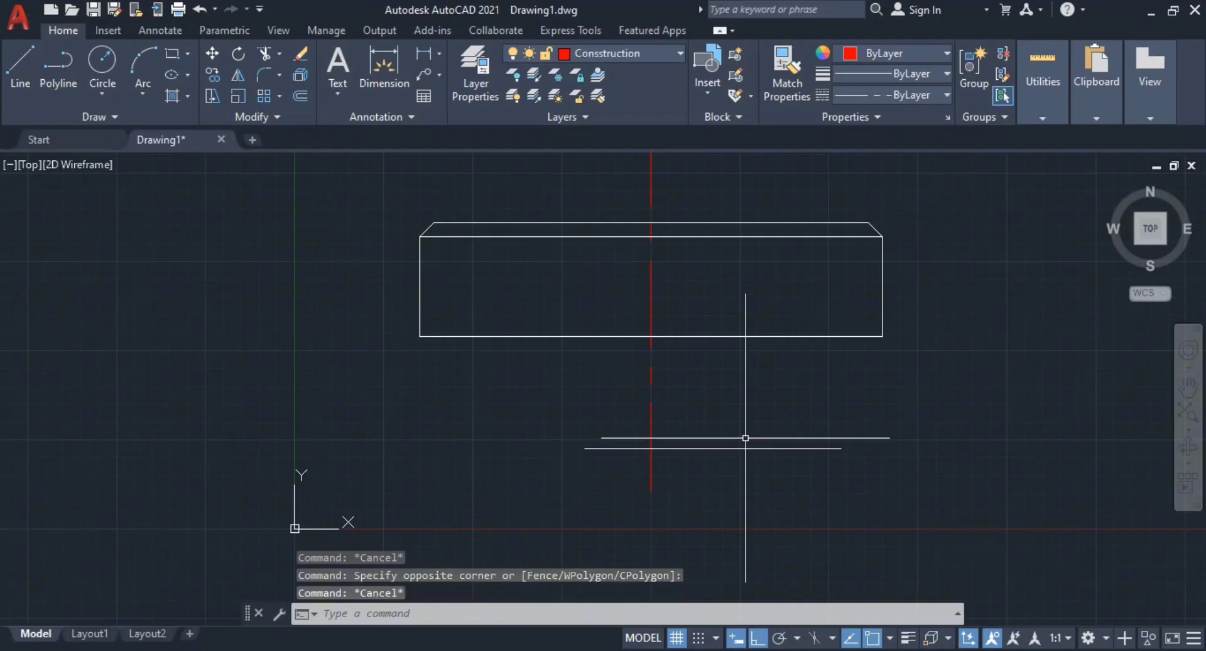
Step: Check the boss height in the reference PDF and draw an 8 mm vertical construction line down from the midpoint of the flange's lower edge
key("alt+Tab")
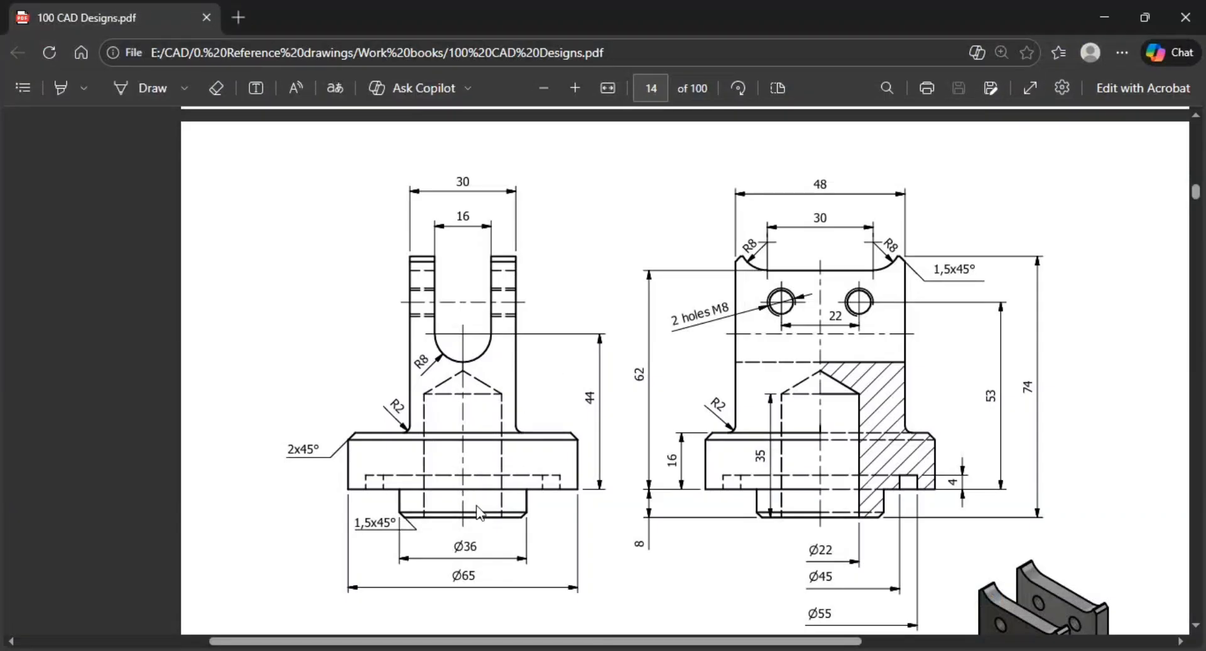
key("alt+Tab")
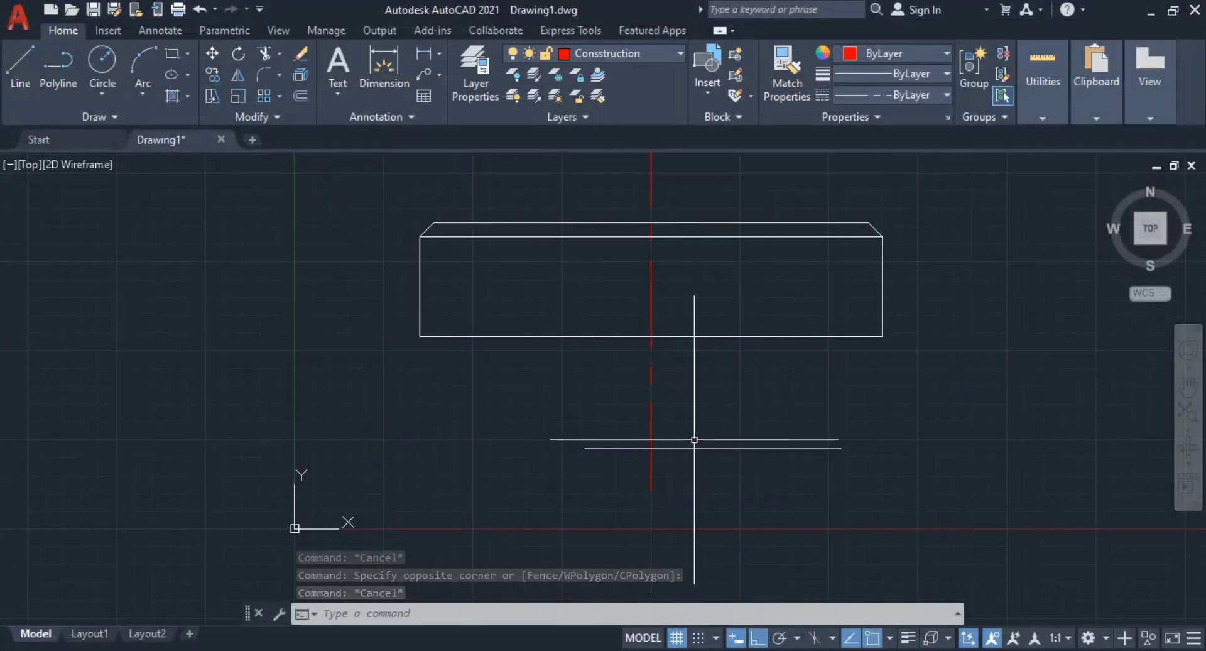
middle_click_drag(694, 439, 668, 439)
type("l")
key("Return")
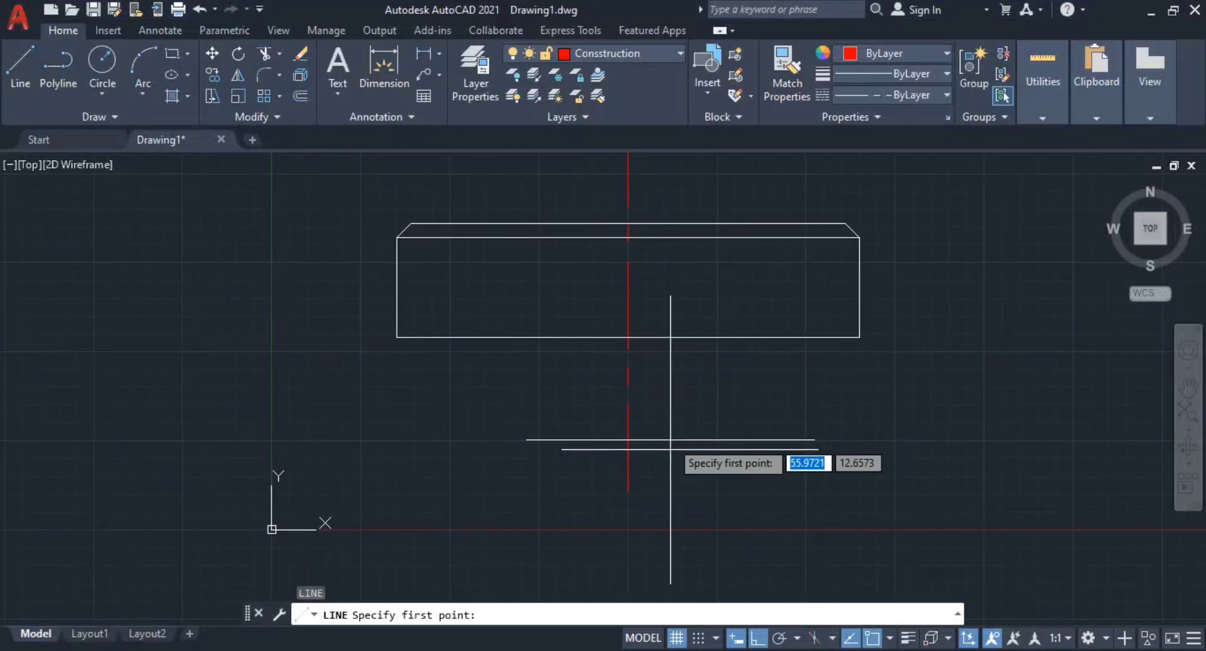
left_click(628, 337)
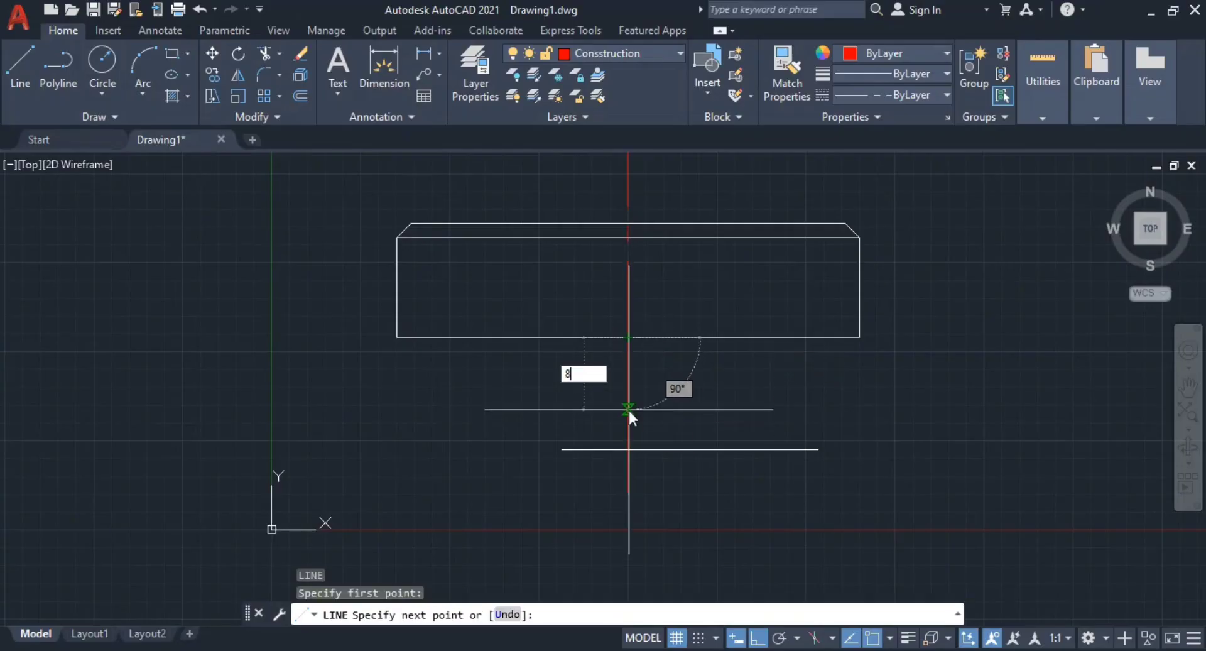
type("8")
key("Return")
key("Escape")
key("Escape")
key("Escape")
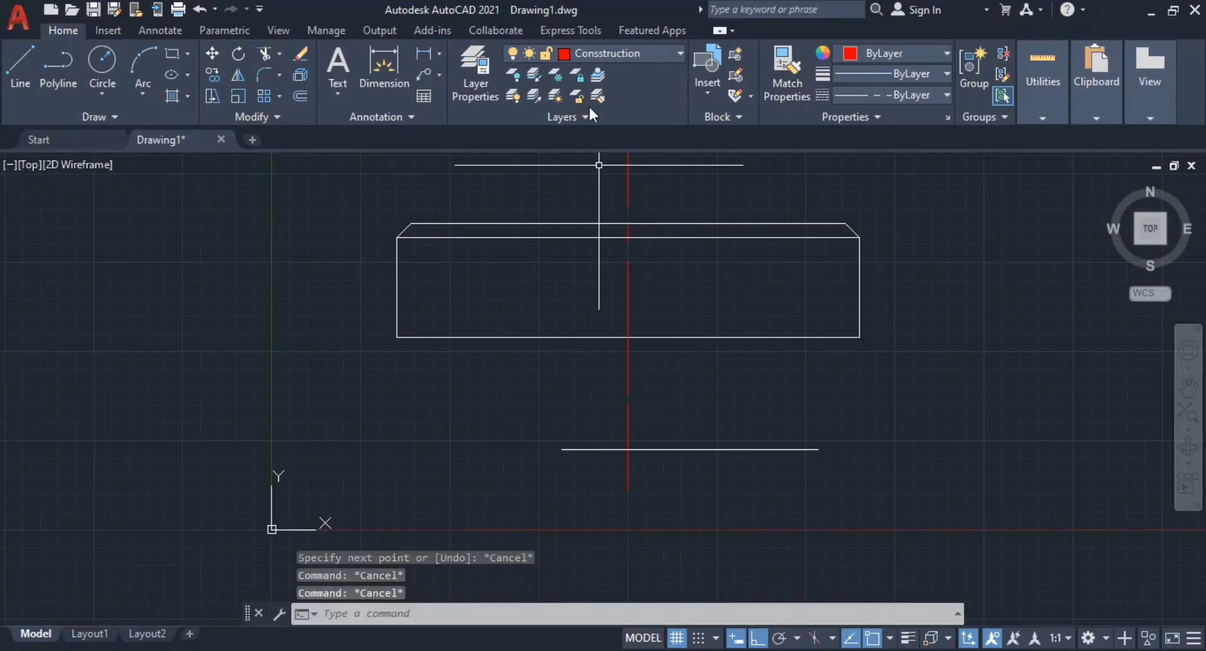
Step: Make layer 0 current and draw an 8 mm vertical line down from the midpoint of the flange's lower edge
left_click(631, 56)
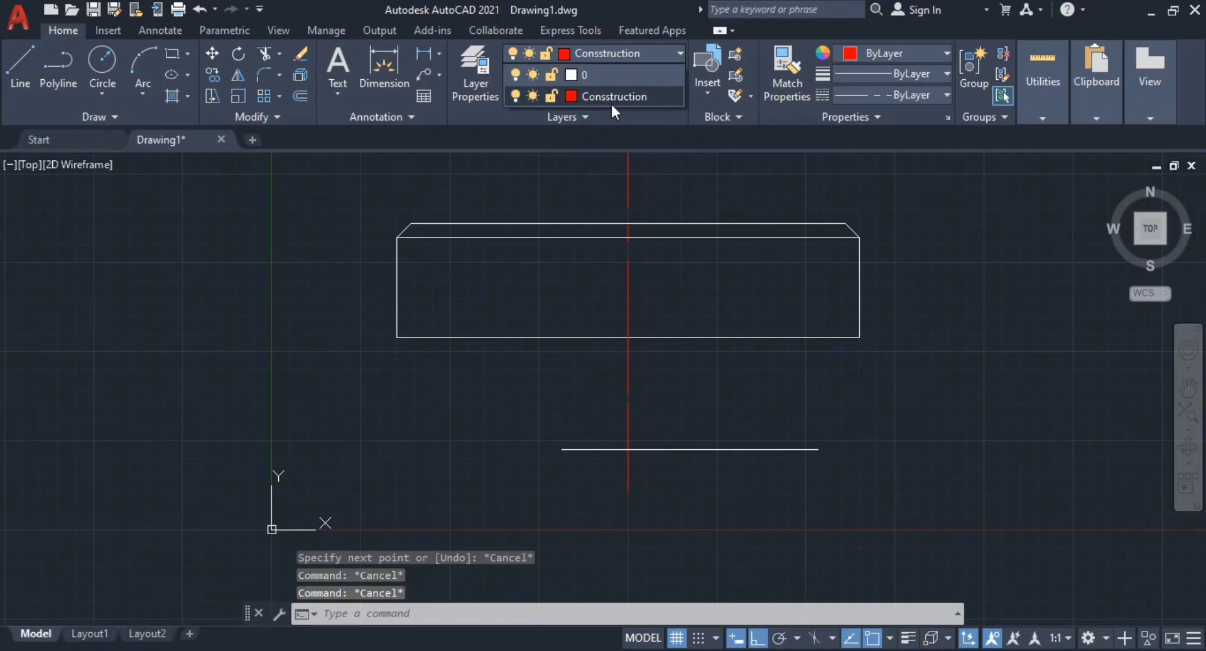
left_click(601, 76)
type("l")
key("Return")
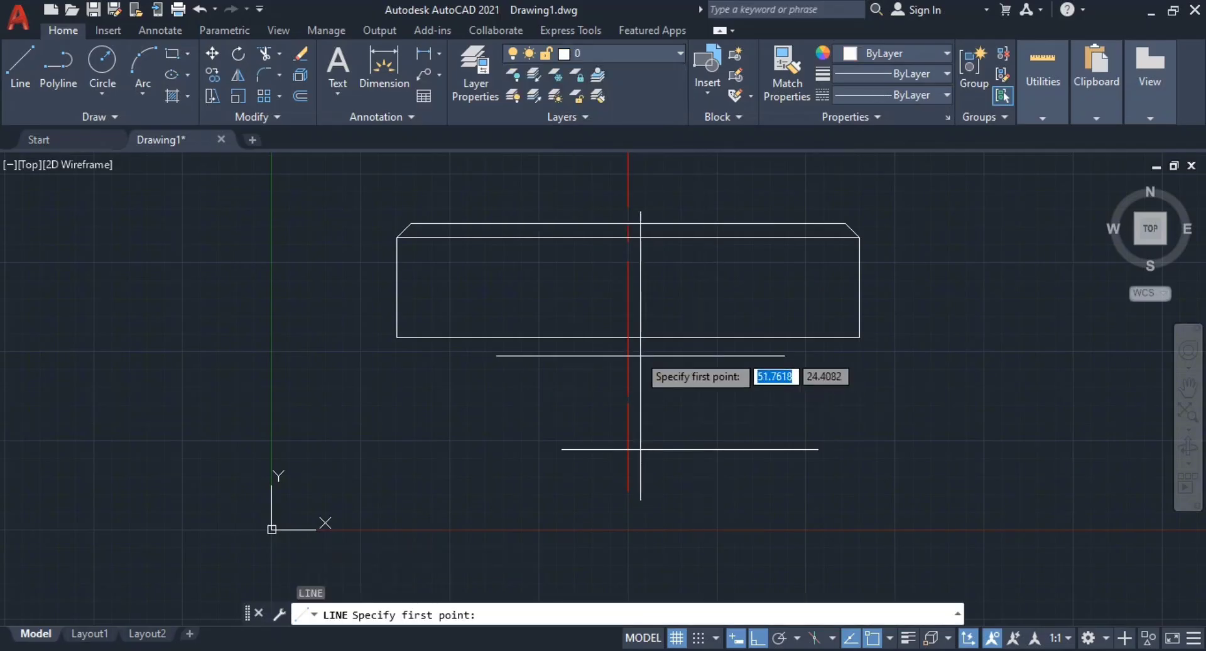
scroll(613, 342, "up", 2)
left_click(637, 336)
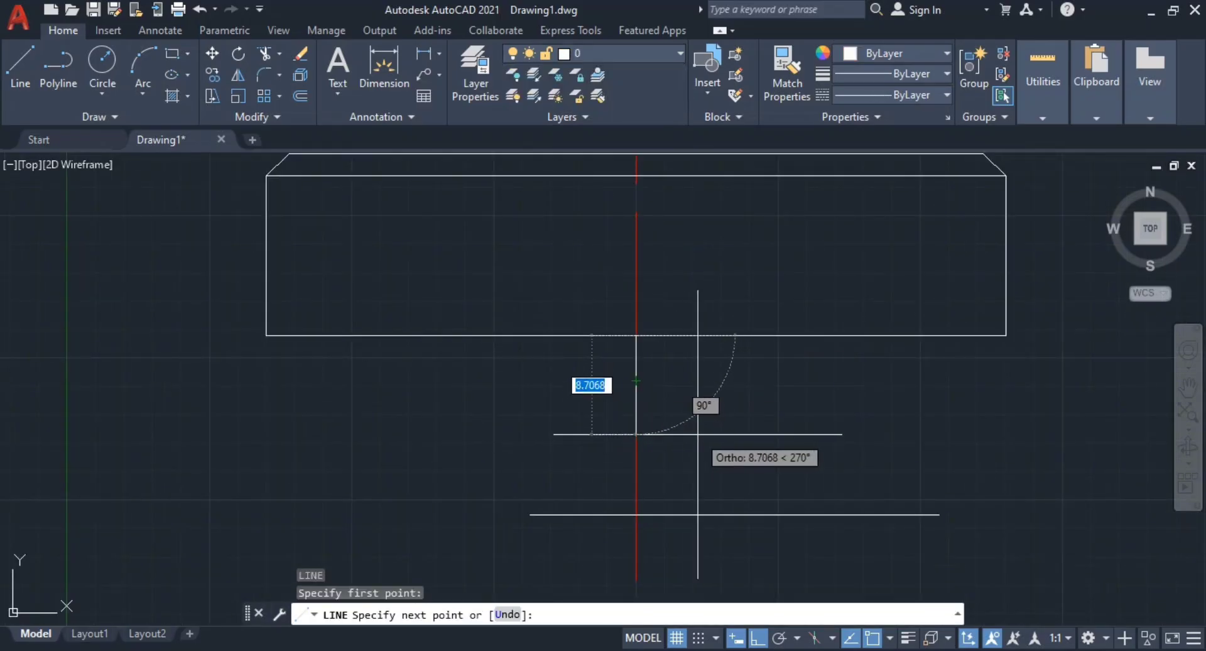
key("Return")
key("Escape")
key("Escape")
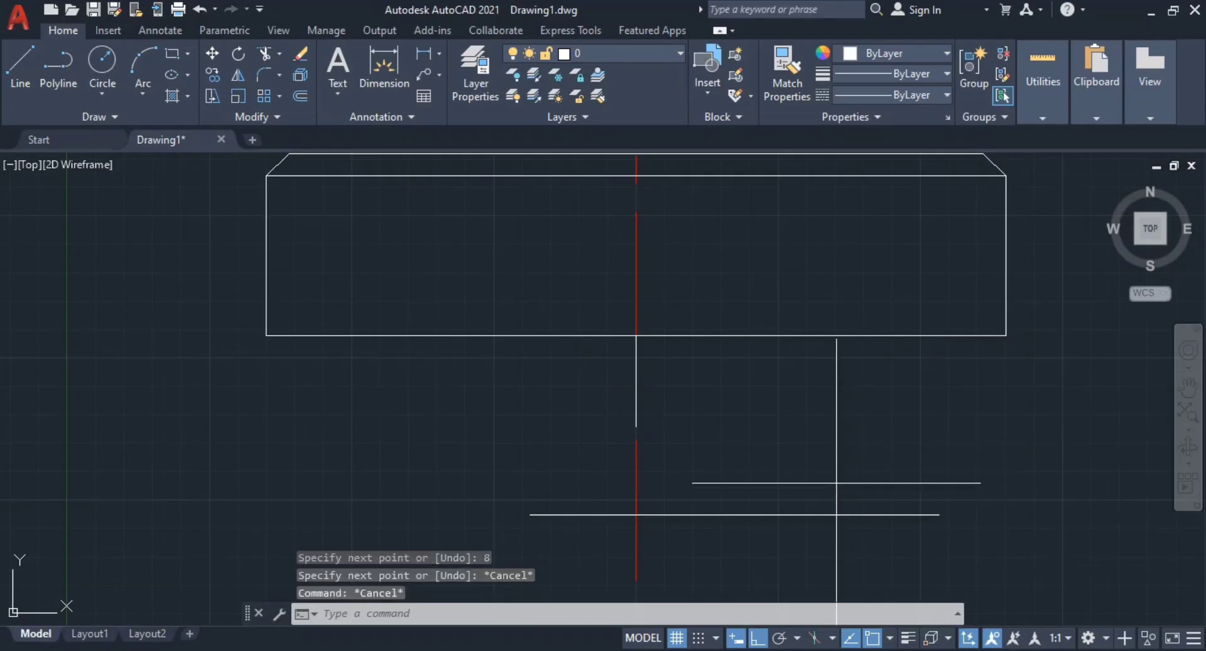
Step: Move the 36 mm line by its midpoint onto the lower end of the white 8 mm line, and erase that 8 mm line
left_click(835, 484)
left_click(781, 533)
key("Return")
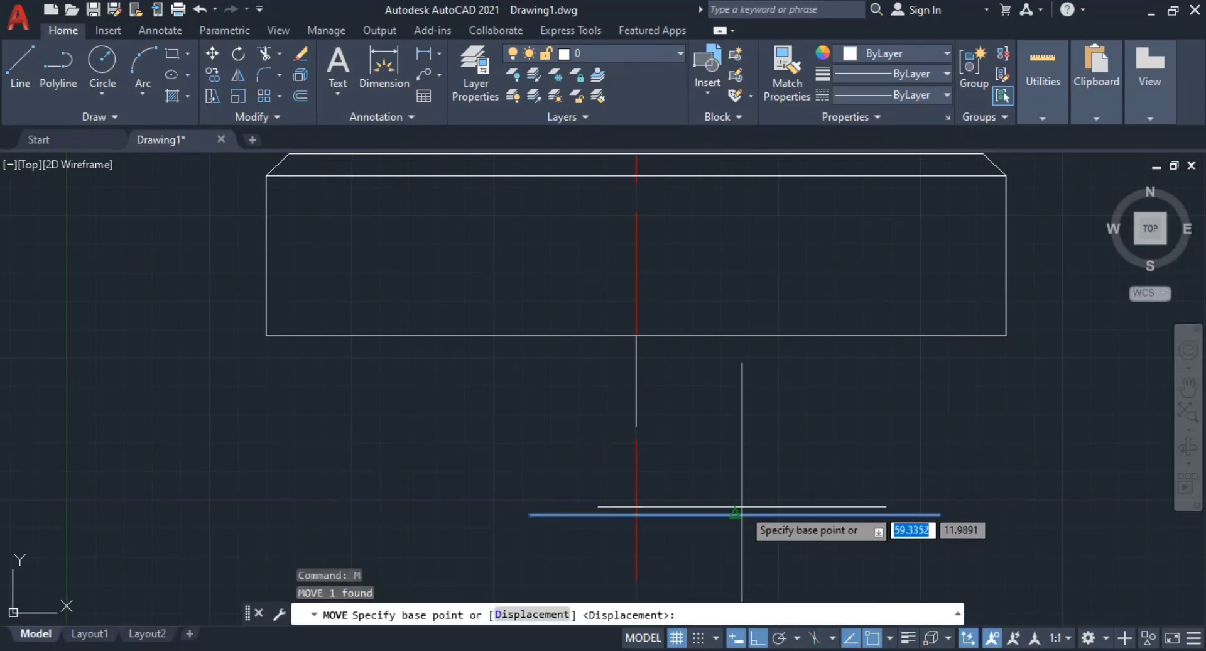
left_click(735, 515)
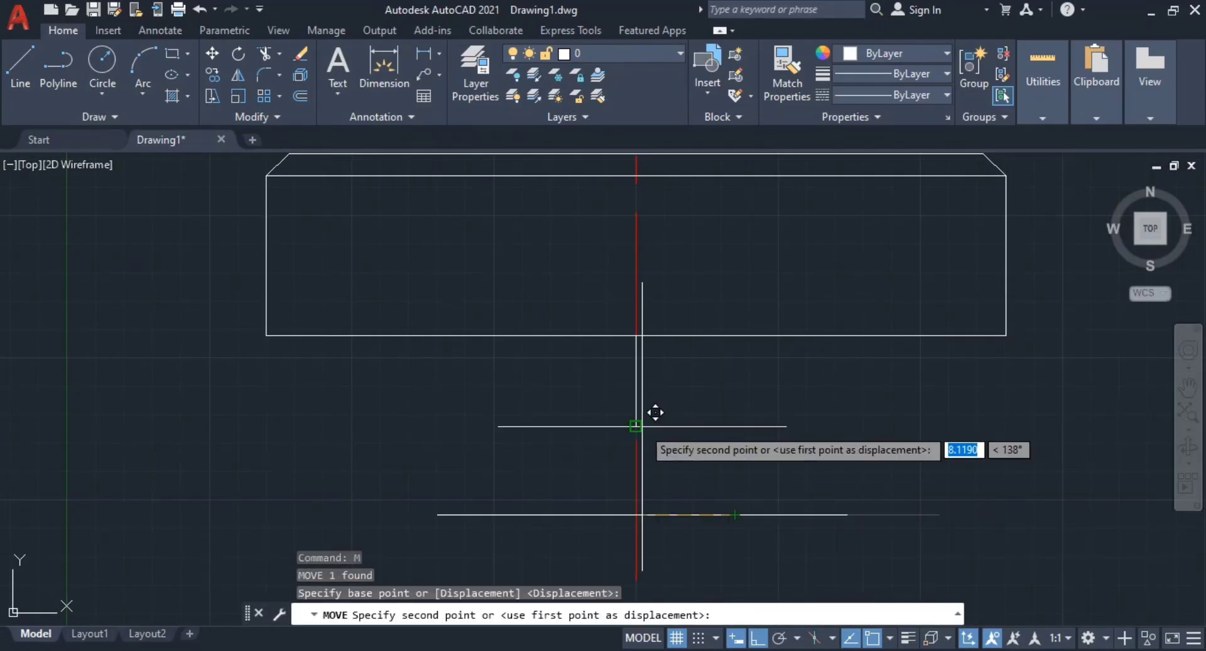
key("Escape")
key("Escape")
scroll(642, 404, "down", 3)
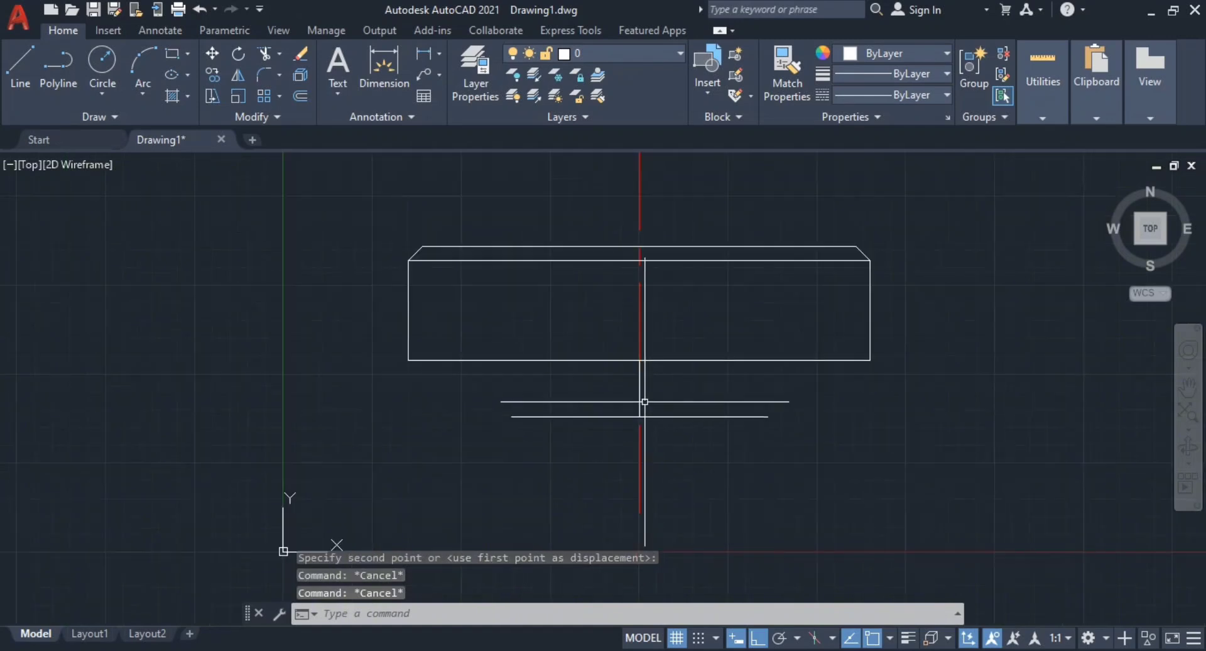
left_click(640, 402)
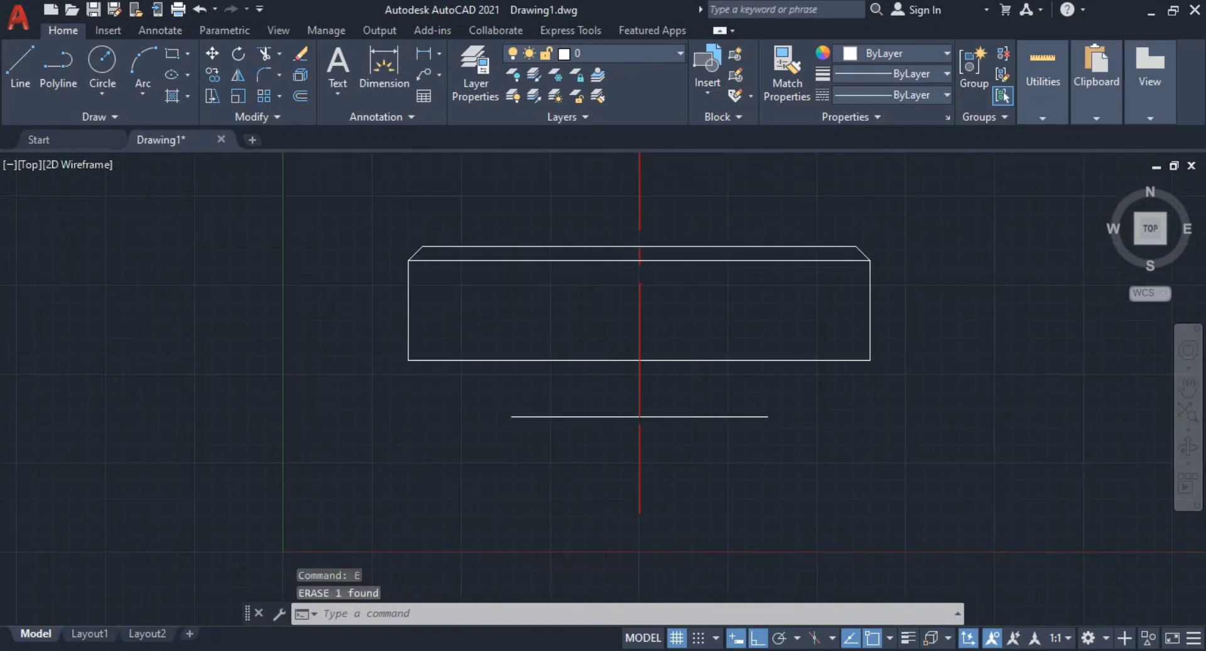
Step: Draw a vertical line up from each end of the 36 mm line, extending past the flange's lower edge
scroll(687, 407, "up", 2)
mouse_move(688, 407)
middle_mouse_down()
mouse_move(803, 443)
mouse_move(641, 438)
middle_mouse_up()
key("alt+Tab")
key("alt+Tab")
type("l")
key("Return")
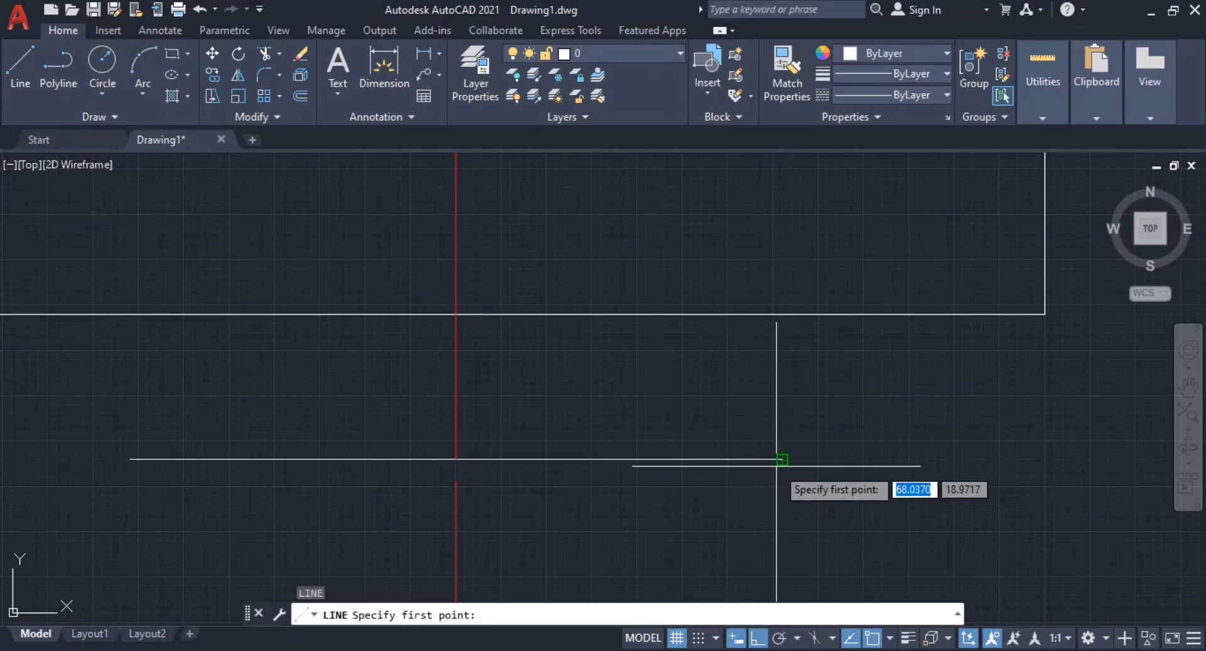
left_click(782, 459)
key("Escape")
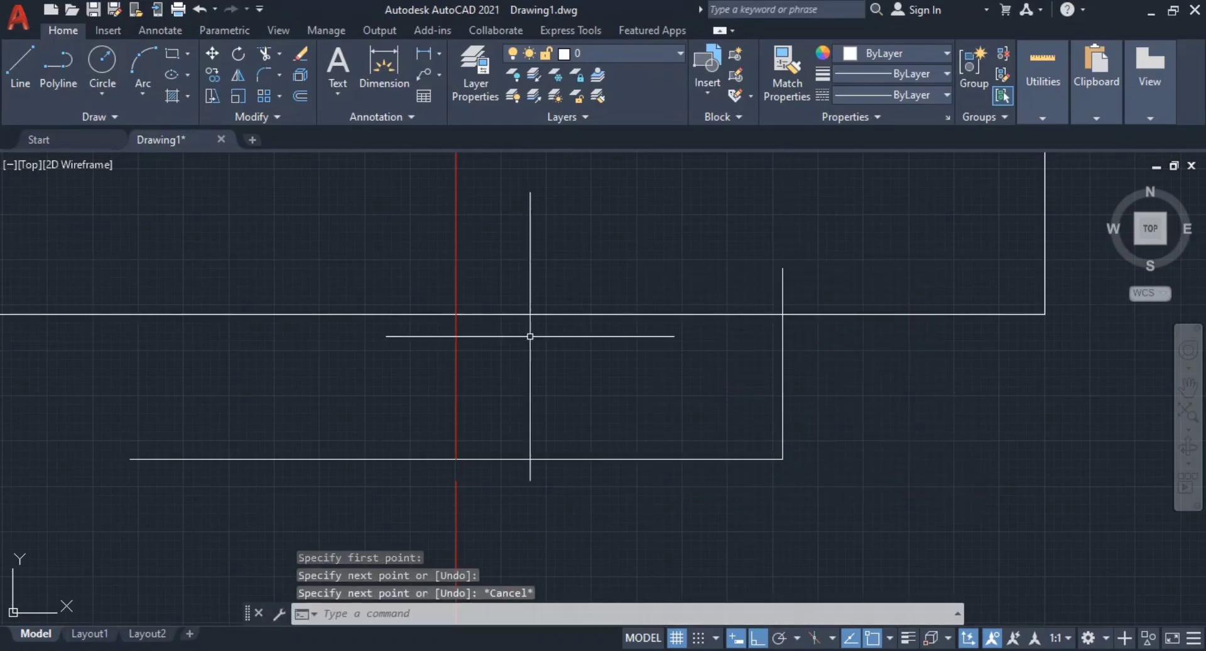
middle_click_drag(531, 337, 788, 319)
key("Return")
left_click(386, 441)
left_click(385, 221)
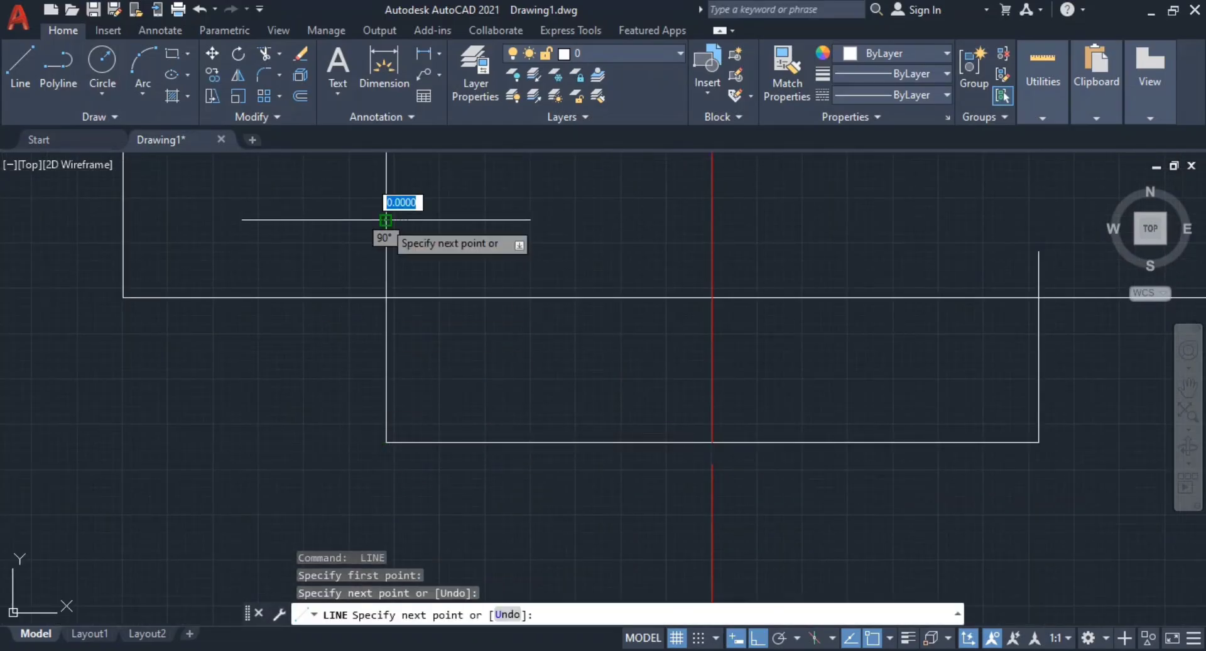
key("Escape")
key("Escape")
Step: Trim both boss side lines where they extend above the flange's lower edge
middle_click_drag(519, 318, 515, 361)
type("tr")
key("Return")
left_click(465, 292)
left_click(357, 291)
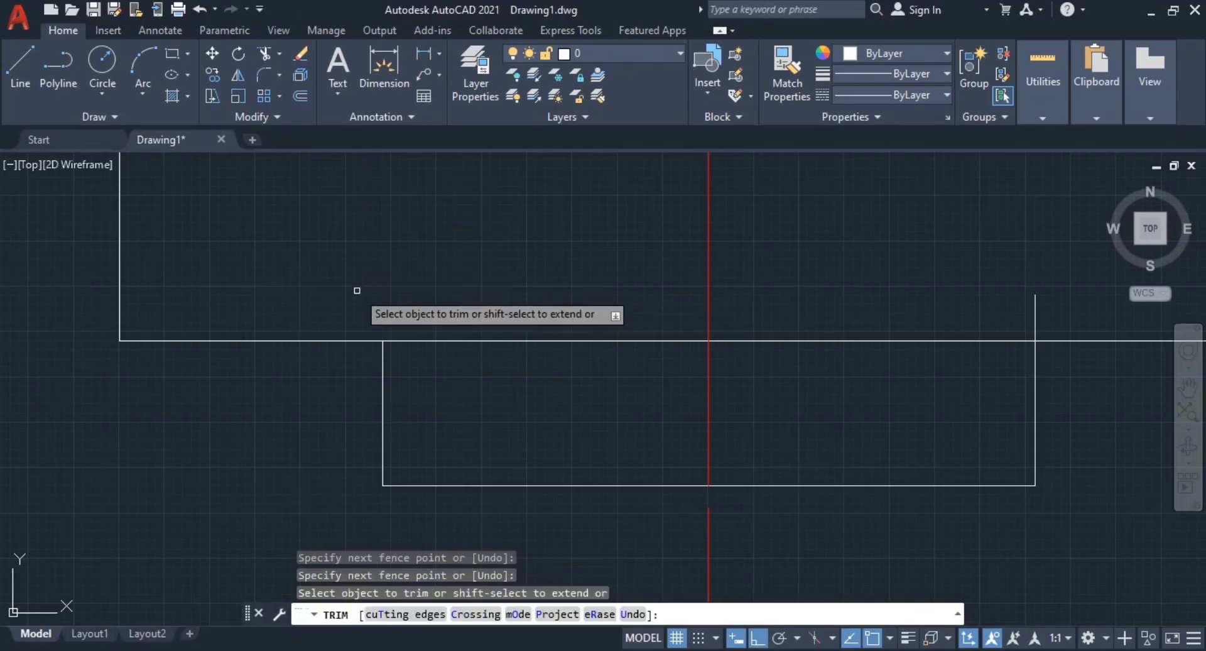
left_click(966, 306)
left_click(1043, 318)
key("Escape")
scroll(899, 333, "down", 1)
middle_click_drag(870, 339, 850, 249)
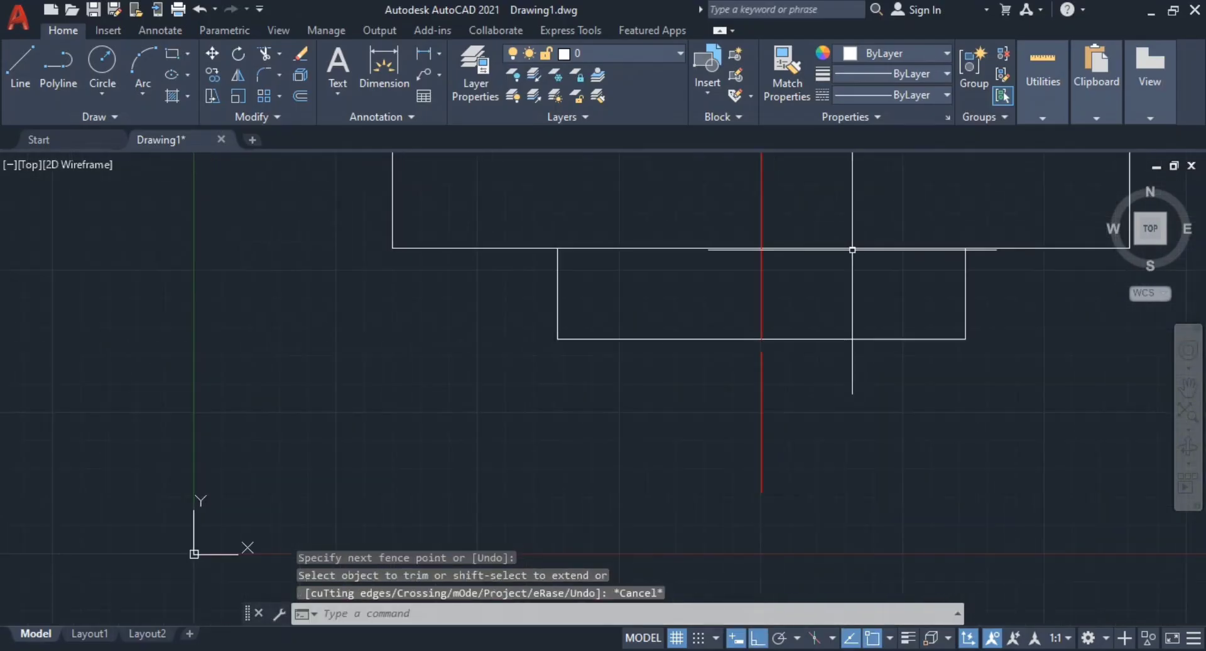
Step: Check the boss chamfer size in the reference PDF and draw a 1.5 mm horizontal line in the free area below the flange
key("alt+Tab")
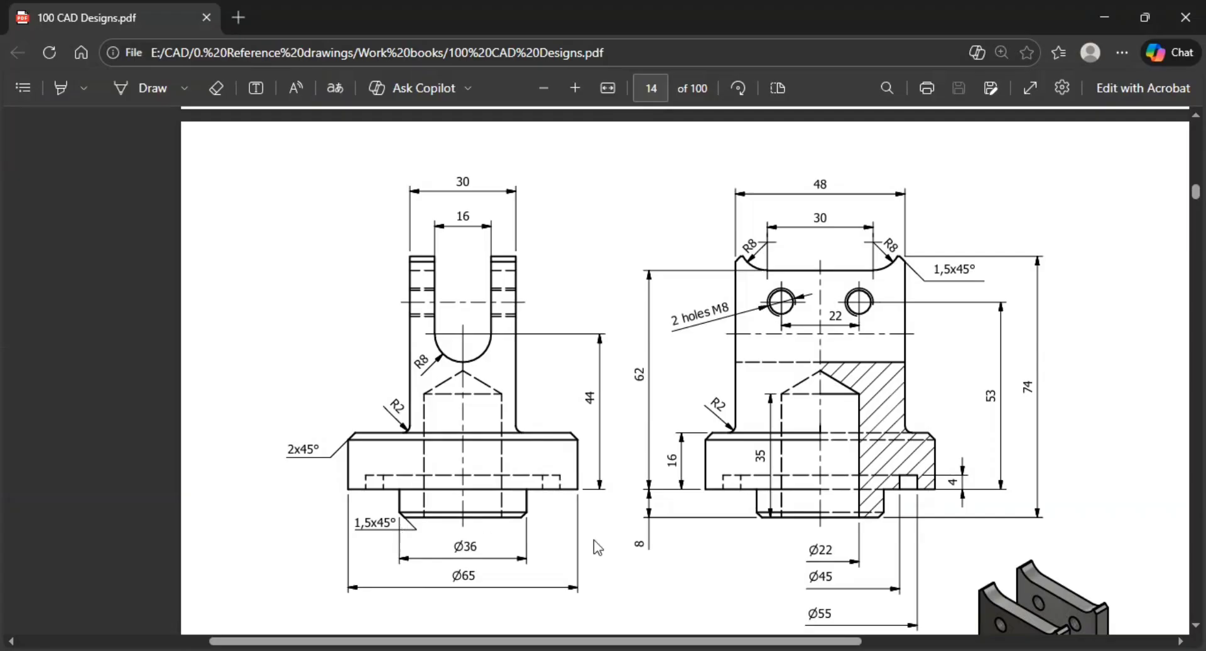
key("alt+Tab")
mouse_move(605, 455)
middle_mouse_down()
mouse_move(605, 388)
mouse_move(610, 484)
middle_mouse_up()
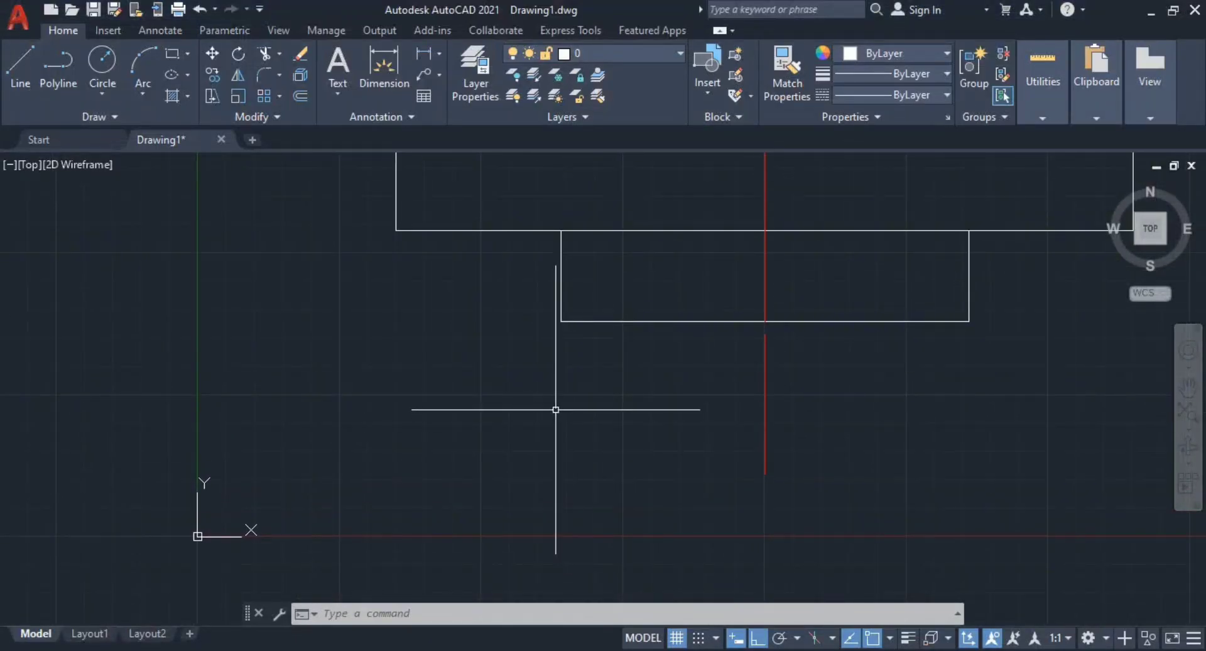
type("l")
key("Return")
left_click(444, 410)
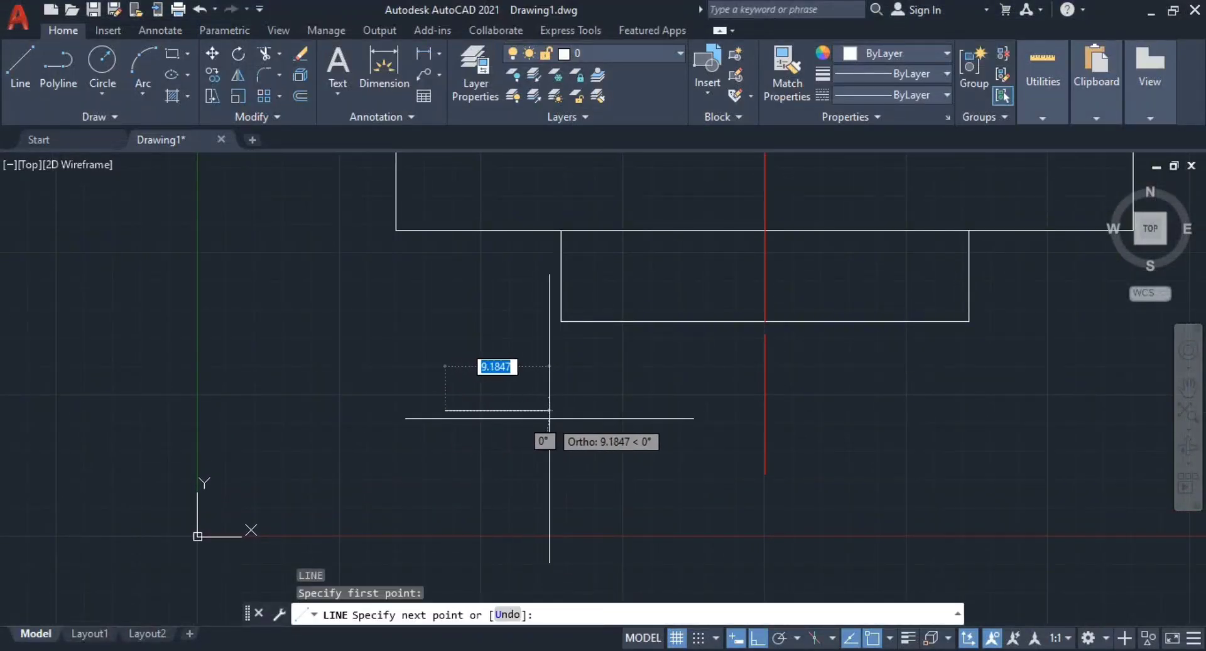
type("1.5")
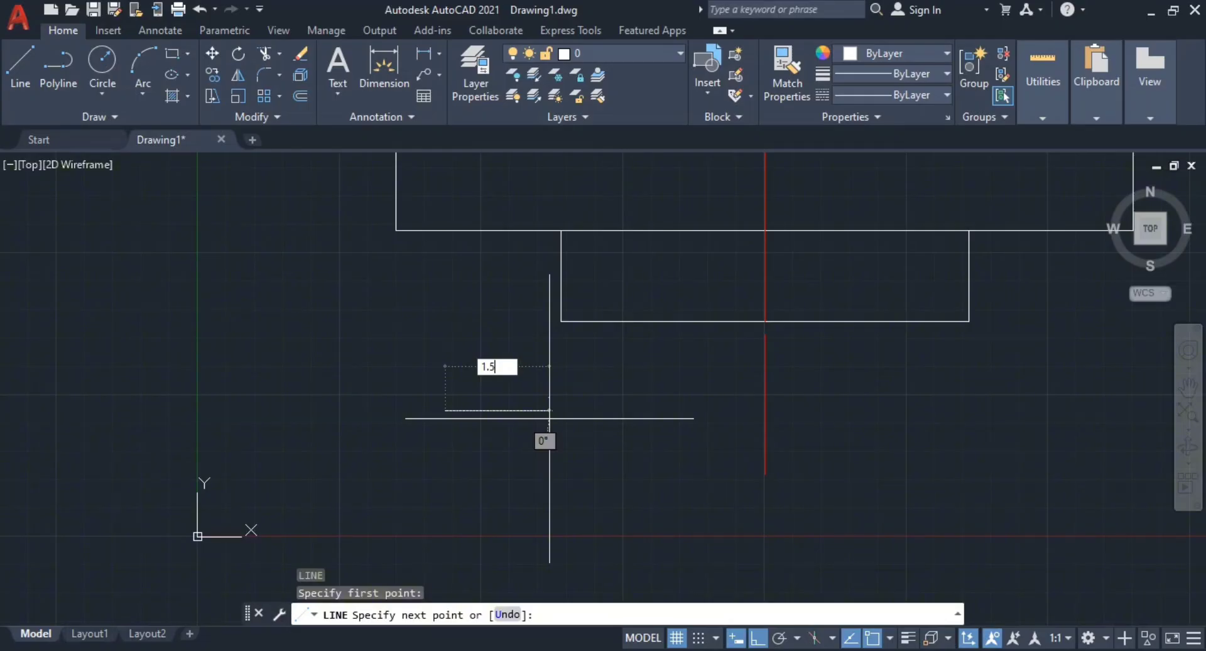
key("Return")
Step: Continue with a 1.5 mm vertical line downwards and close the shape into a right triangle
middle_click_drag(483, 482, 494, 402)
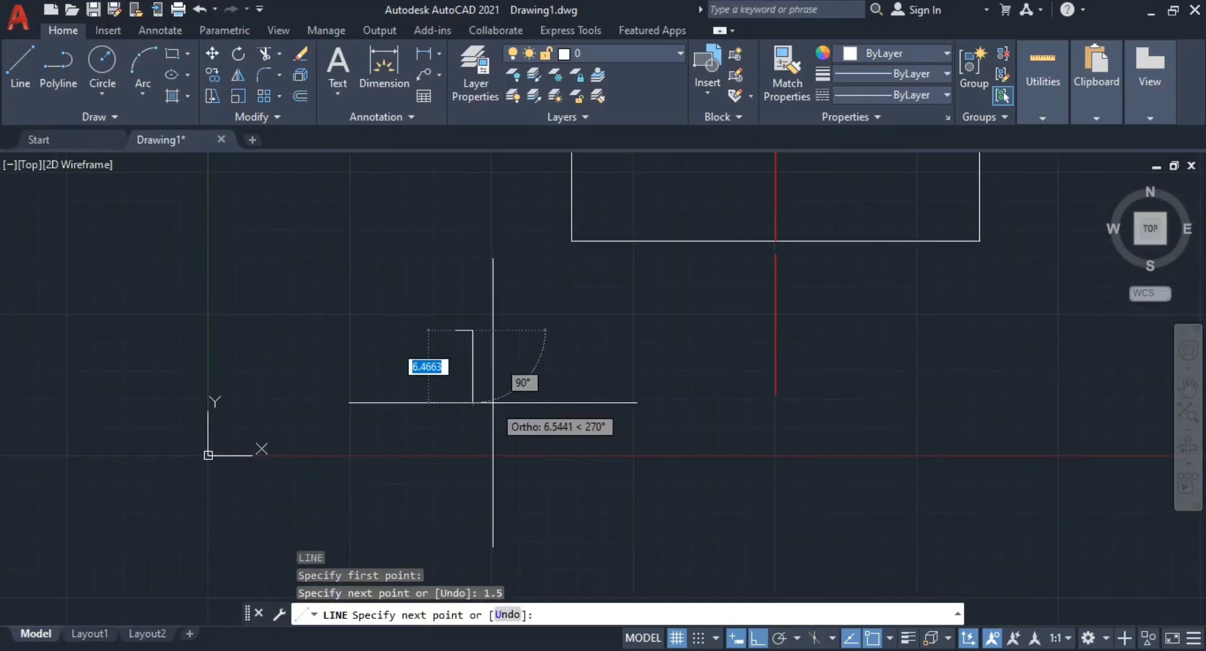
scroll(492, 386, "up", 3)
scroll(491, 373, "down", 2)
type("1")
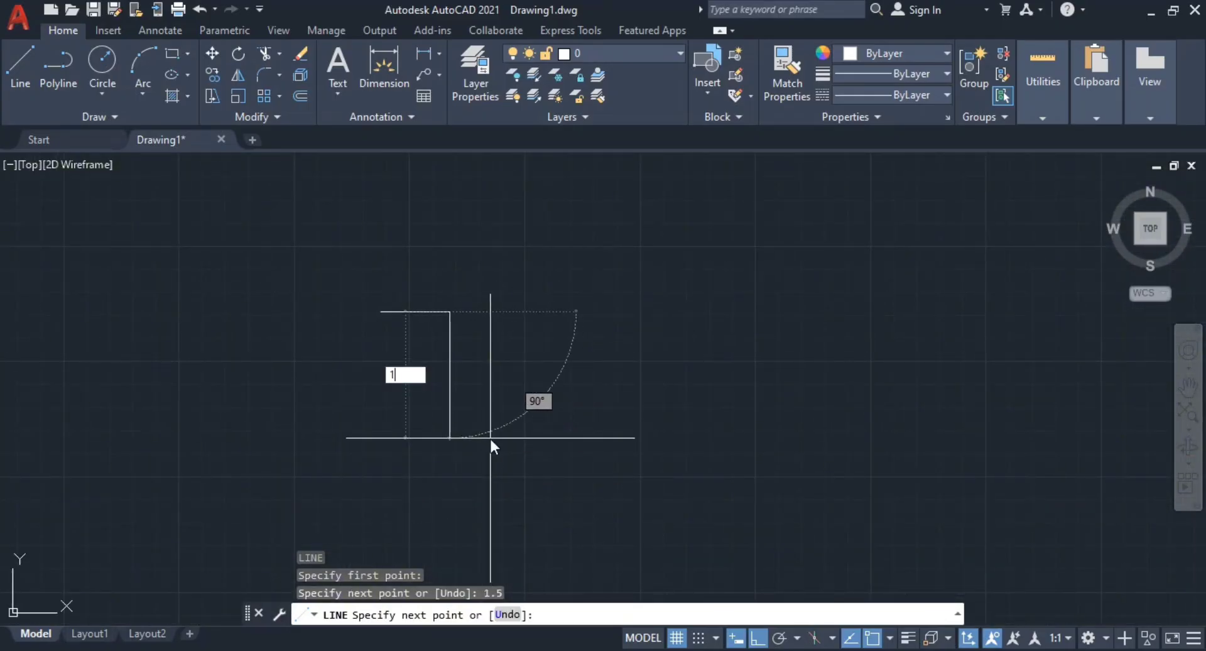
type(".5")
key("Return")
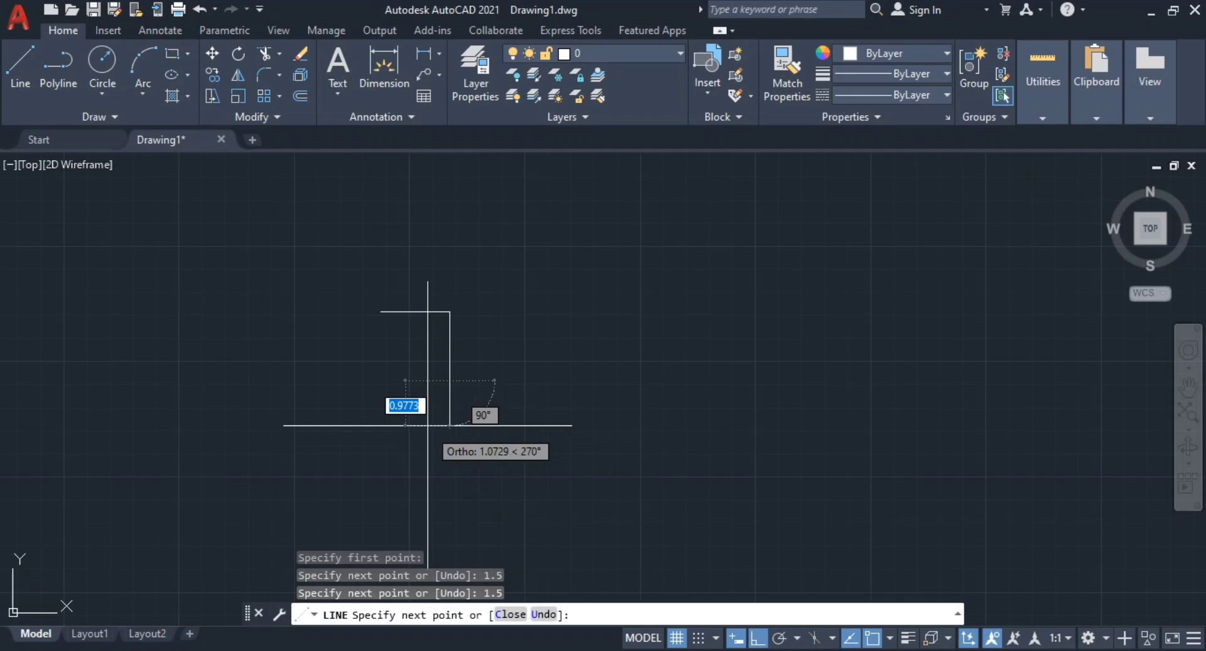
left_click(381, 311)
key("Escape")
key("Escape")
scroll(458, 374, "down", 3)
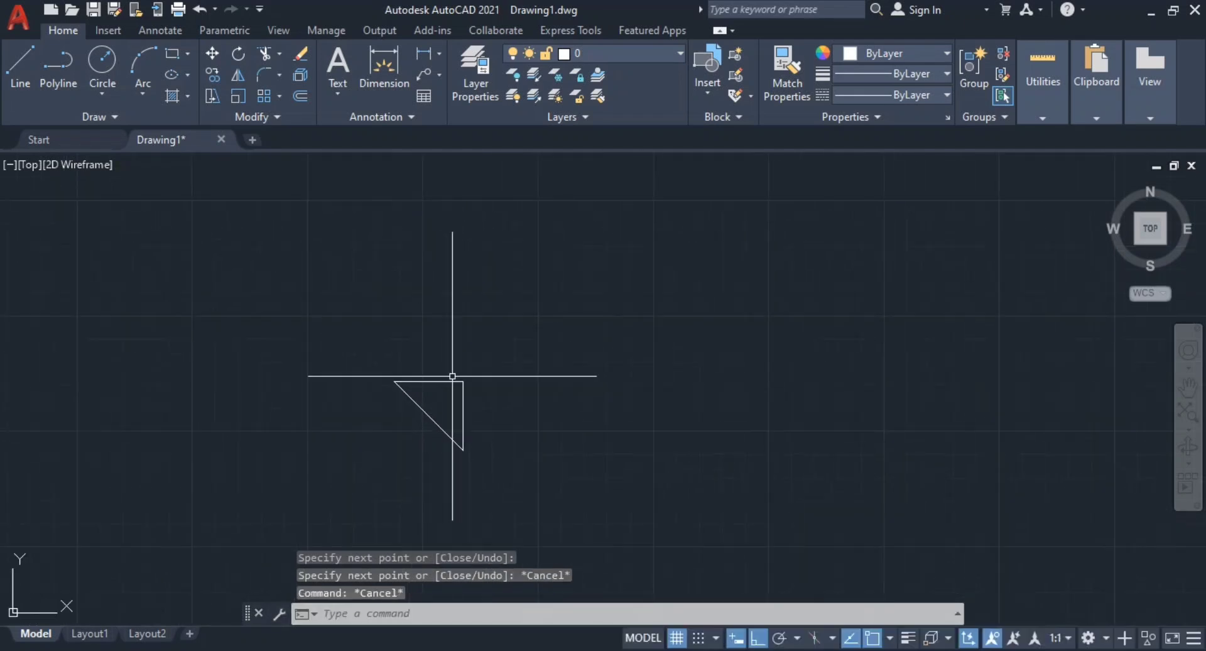
Step: Rotate the small triangle by half a turn so its right angle faces lower left
middle_click_drag(507, 380, 471, 436)
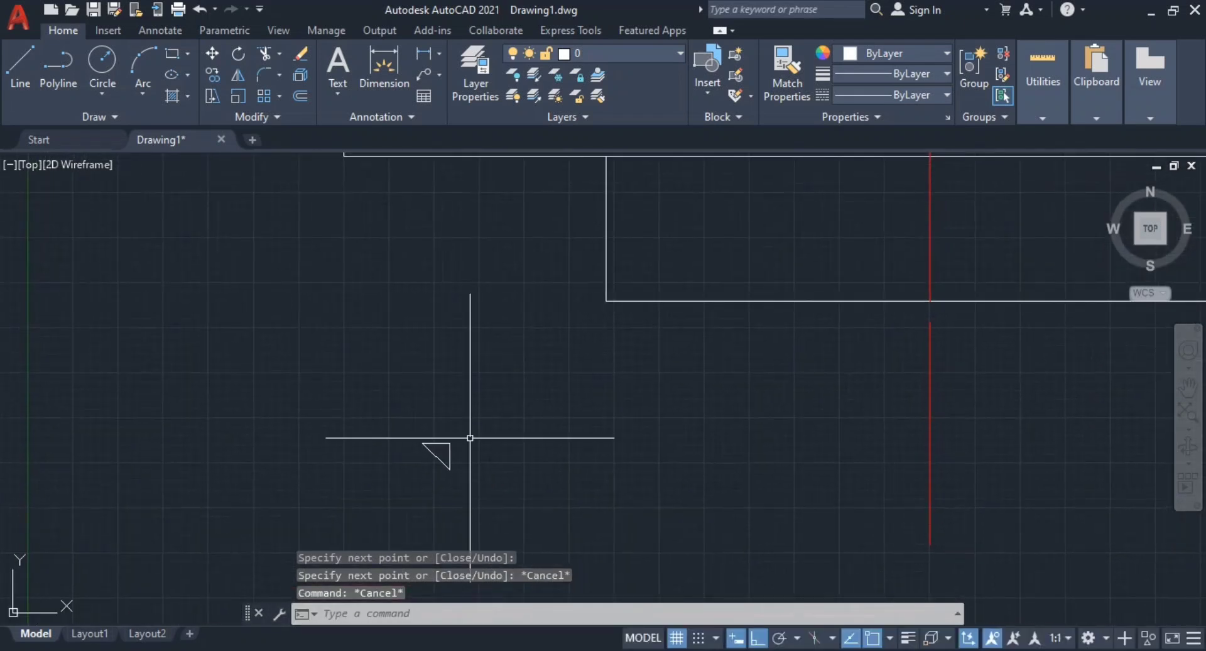
left_click(478, 489)
left_click(414, 415)
key("Return")
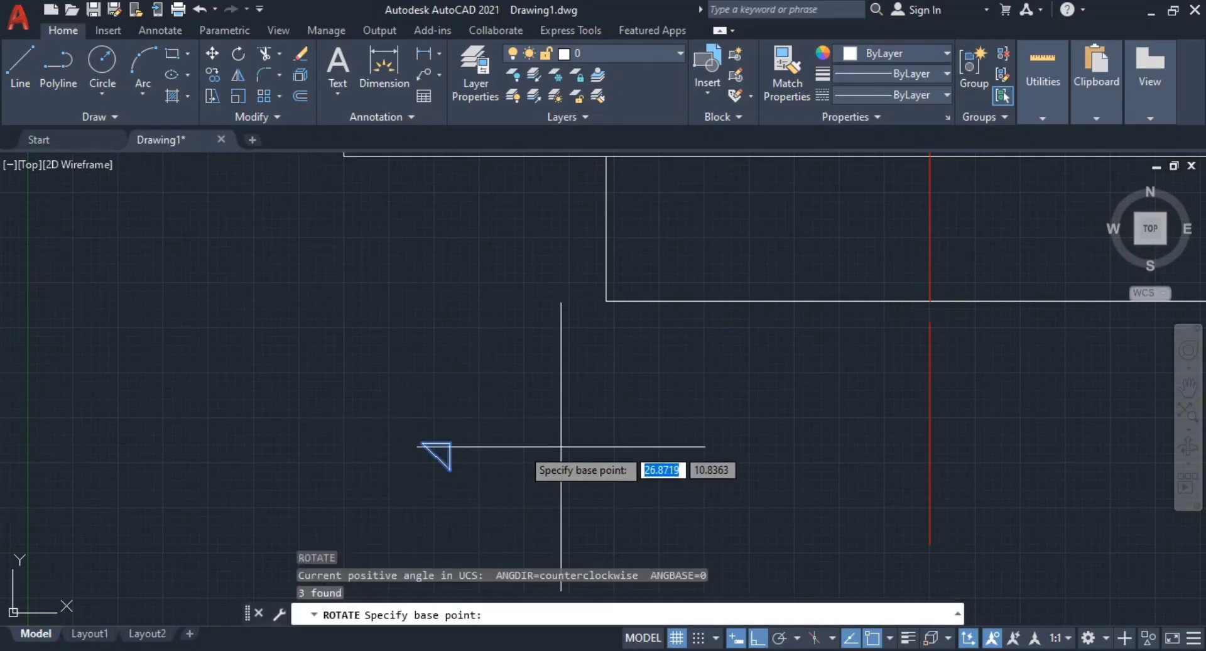
left_click(599, 441)
key("Escape")
key("Escape")
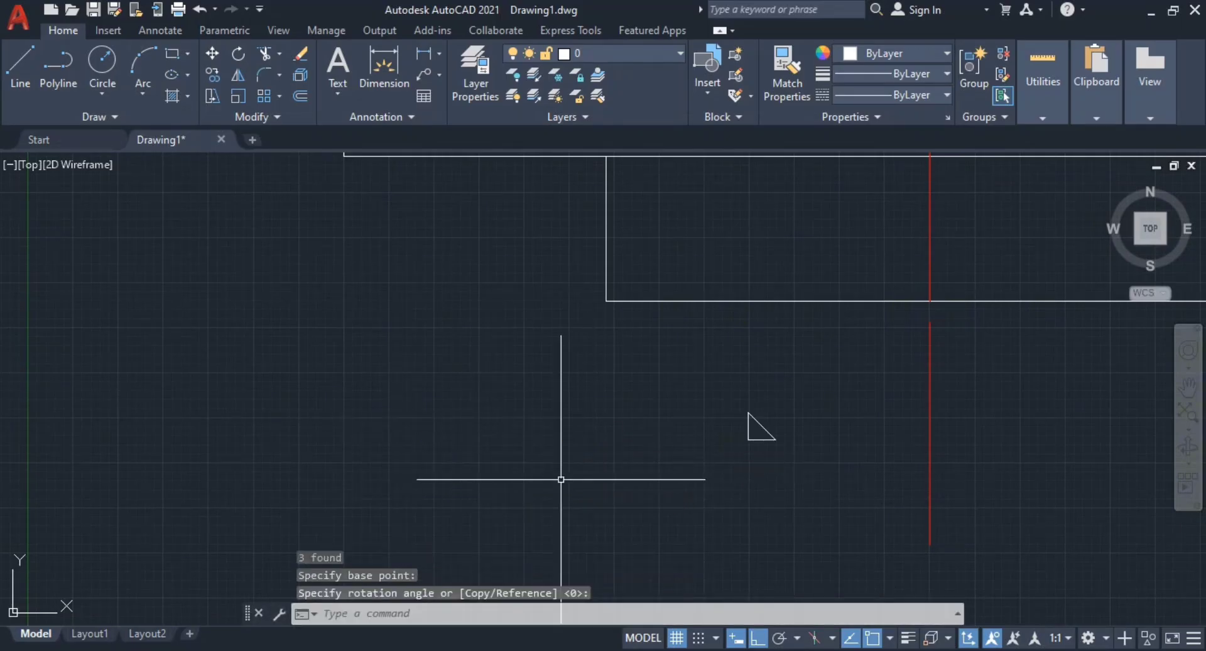
Step: Mirror the triangle about a vertical axis to the right of the centre line, keeping the original
middle_click_drag(817, 478, 747, 471)
left_click(749, 470)
left_click(545, 318)
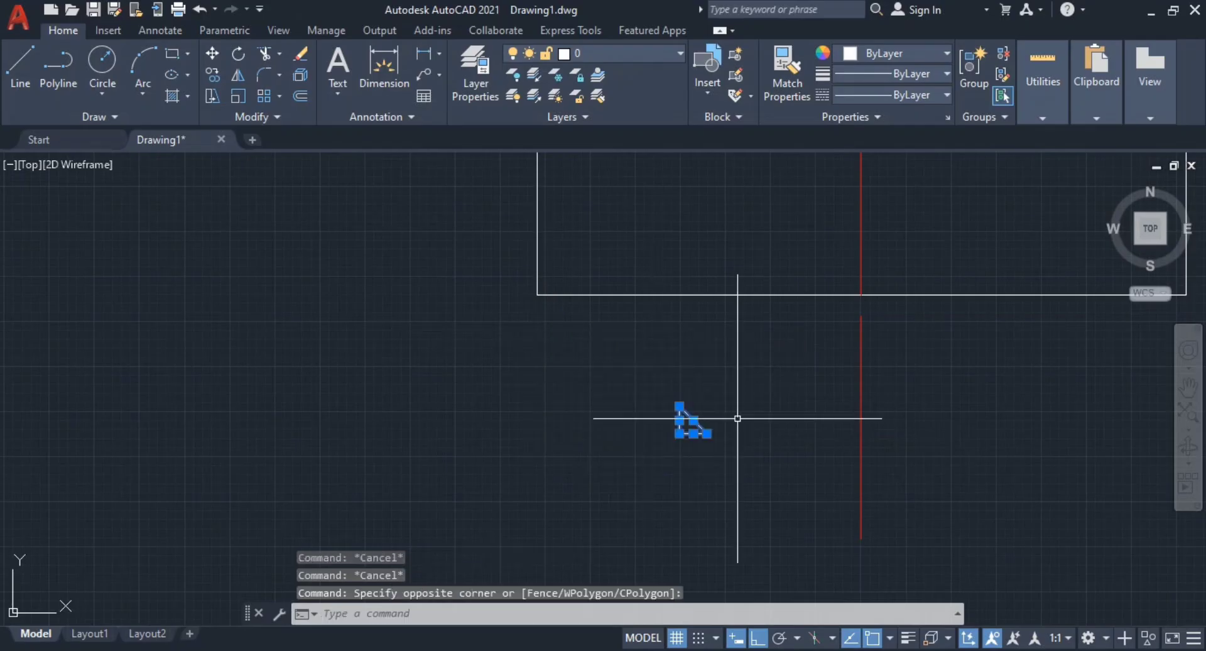
type("mi")
key("Return")
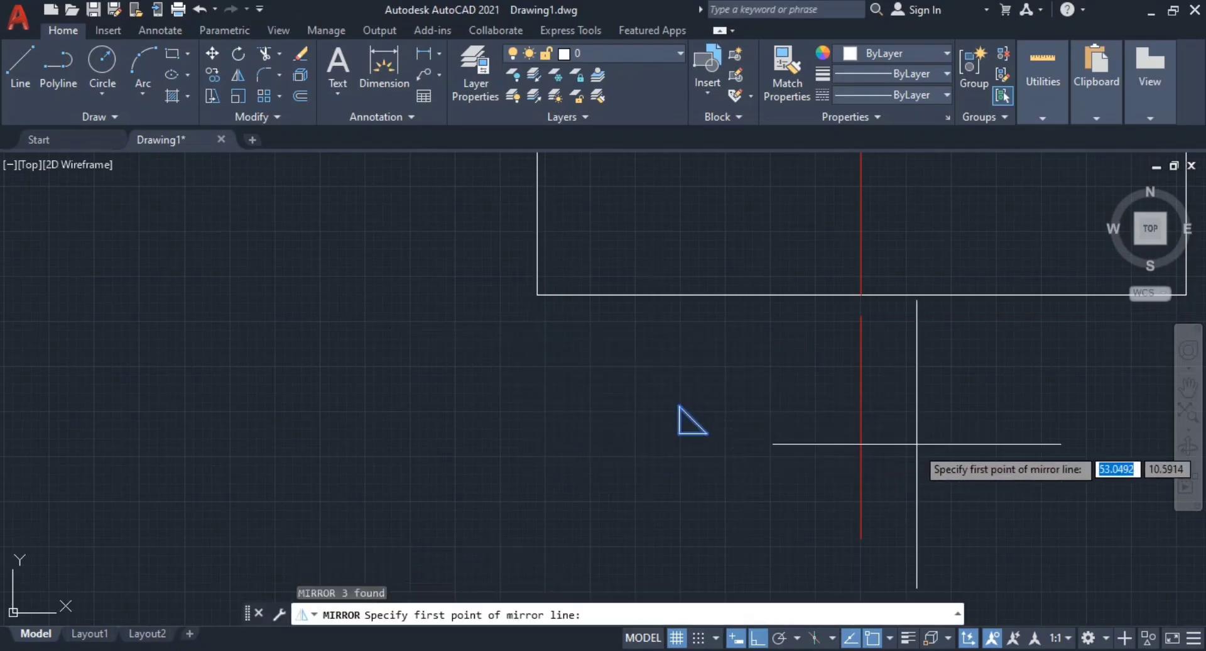
middle_click_drag(922, 415, 823, 427)
left_click(842, 412)
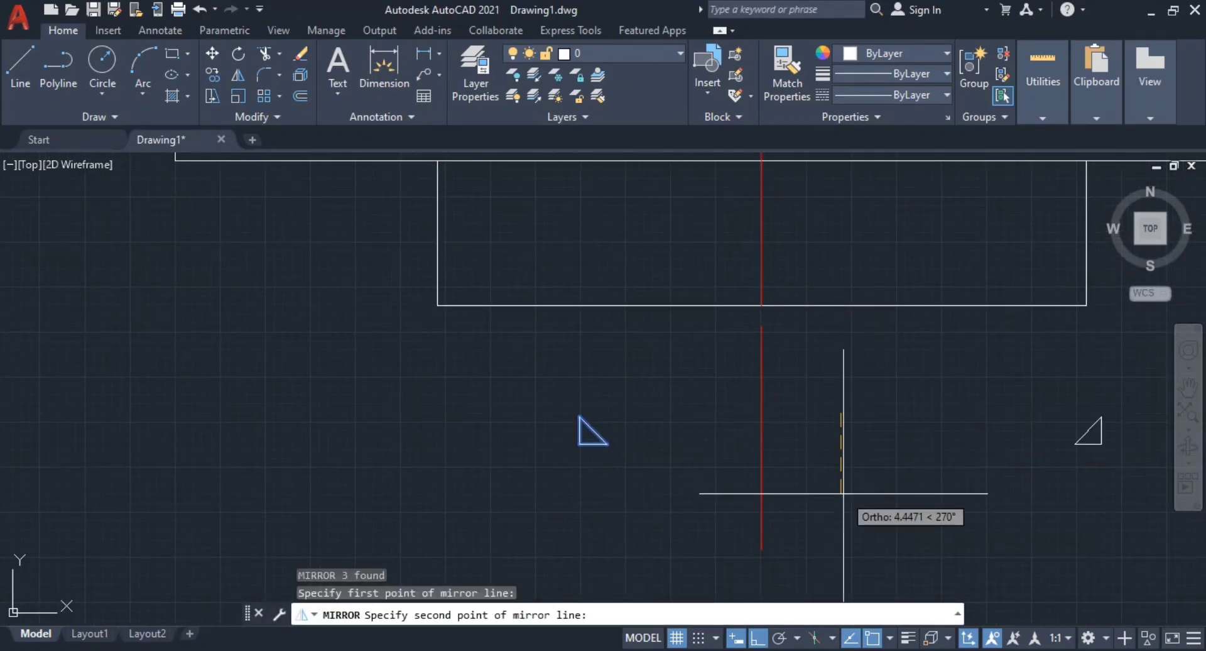
left_click(843, 493)
key("Escape")
key("Escape")
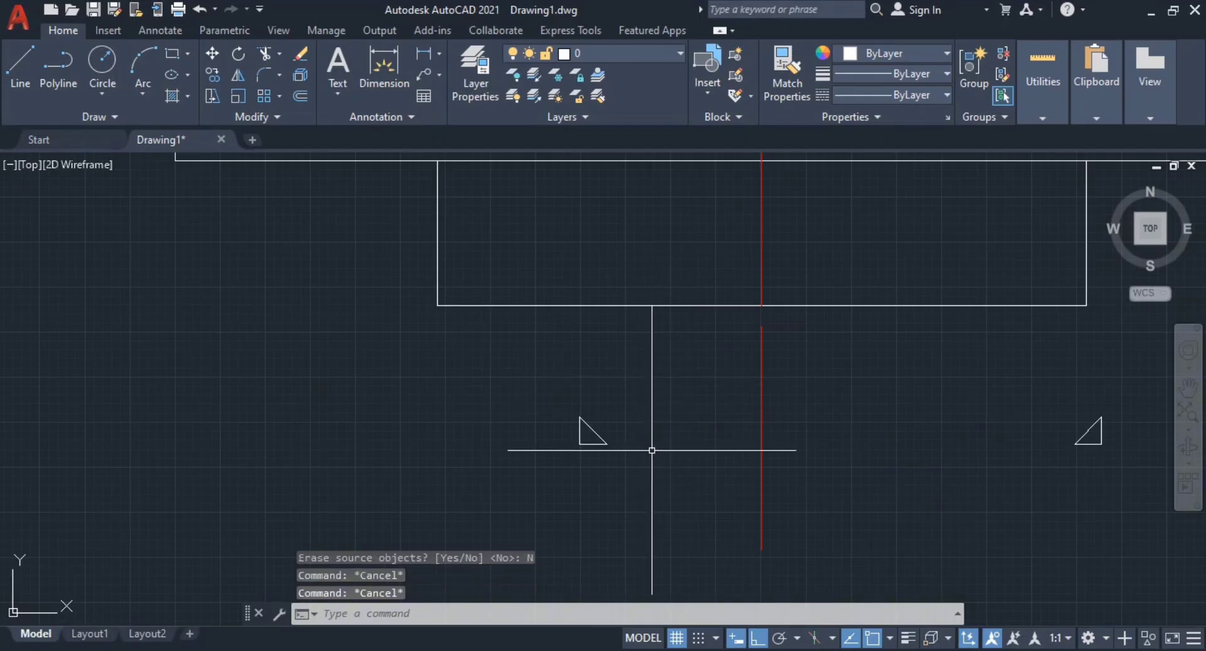
Step: Move the left triangle by its right-angle corner onto the boss's lower left corner
left_click(653, 456)
left_click(547, 389)
key("Return")
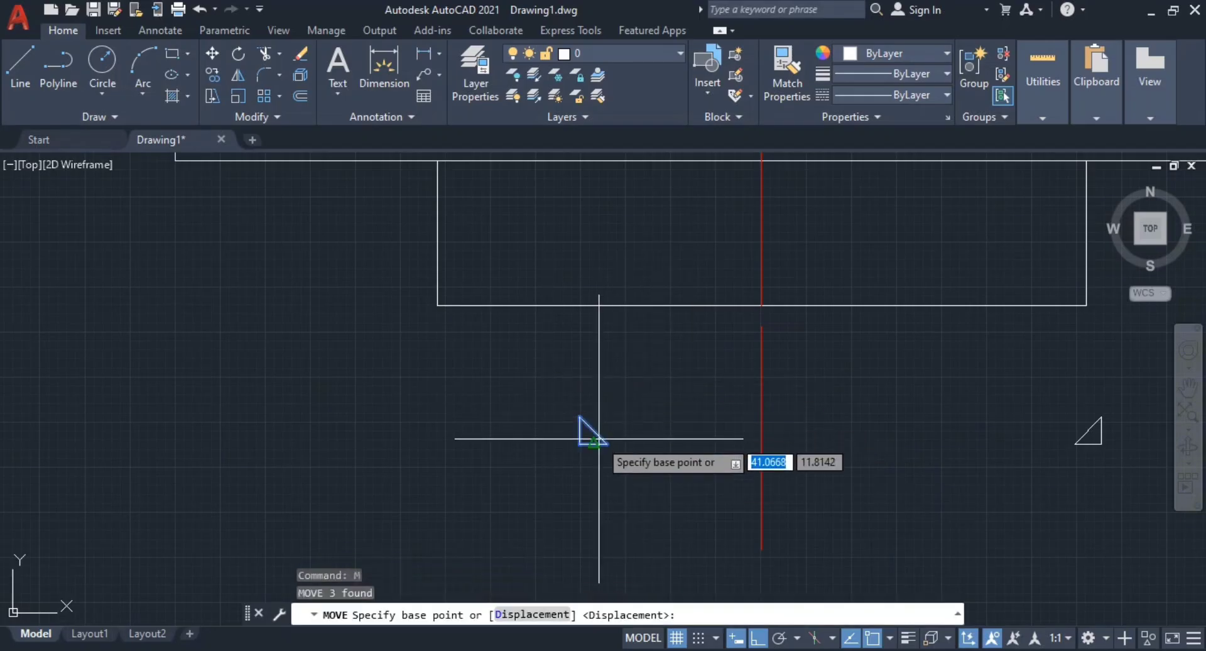
left_click(579, 444)
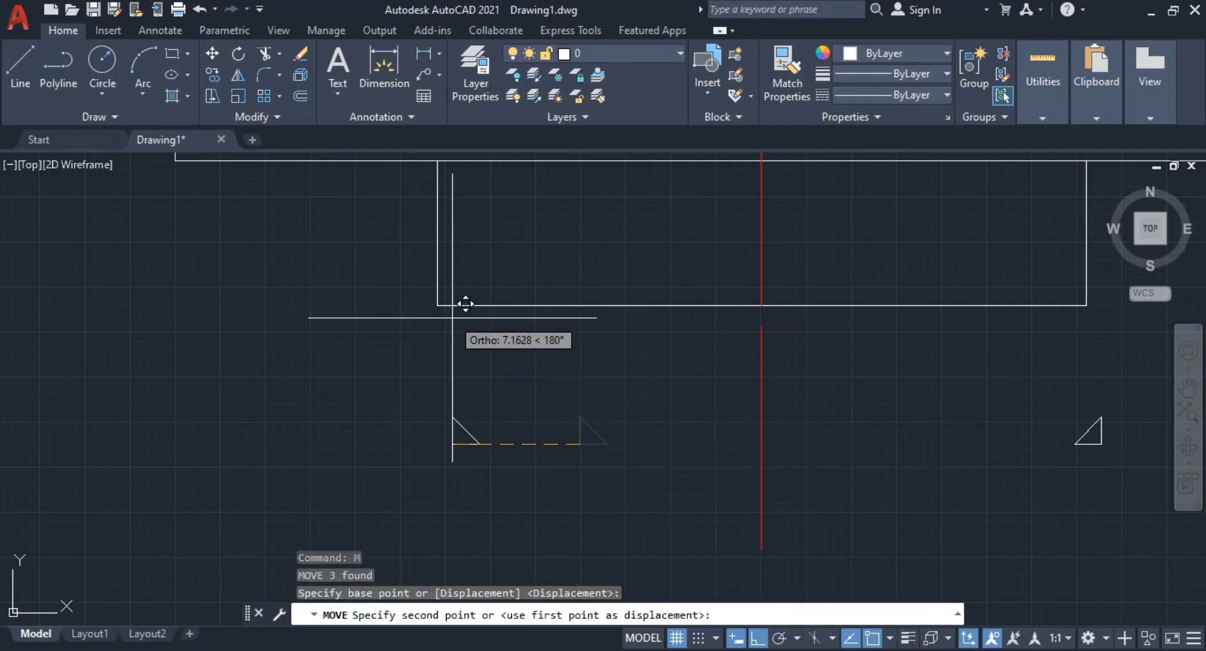
left_click(438, 305)
key("Escape")
middle_click_drag(1011, 462, 883, 464)
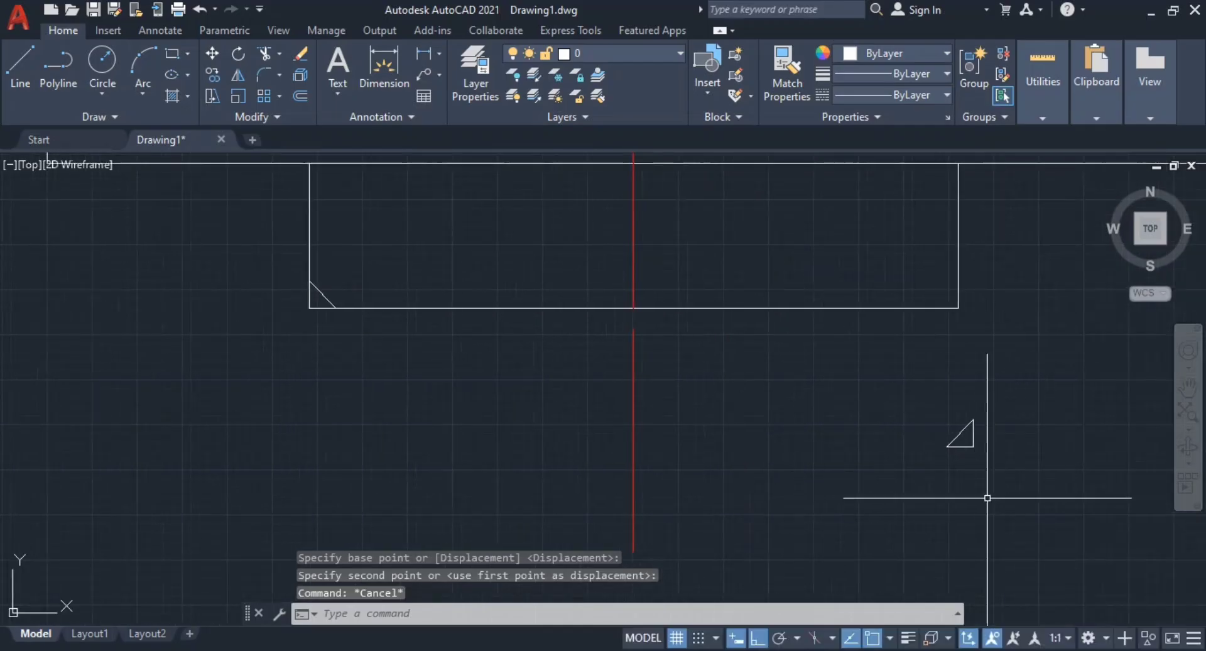
Step: Move the mirrored triangle by its right-angle corner onto the boss's lower right corner
left_click(977, 492)
left_click(881, 397)
type("m")
key("Return")
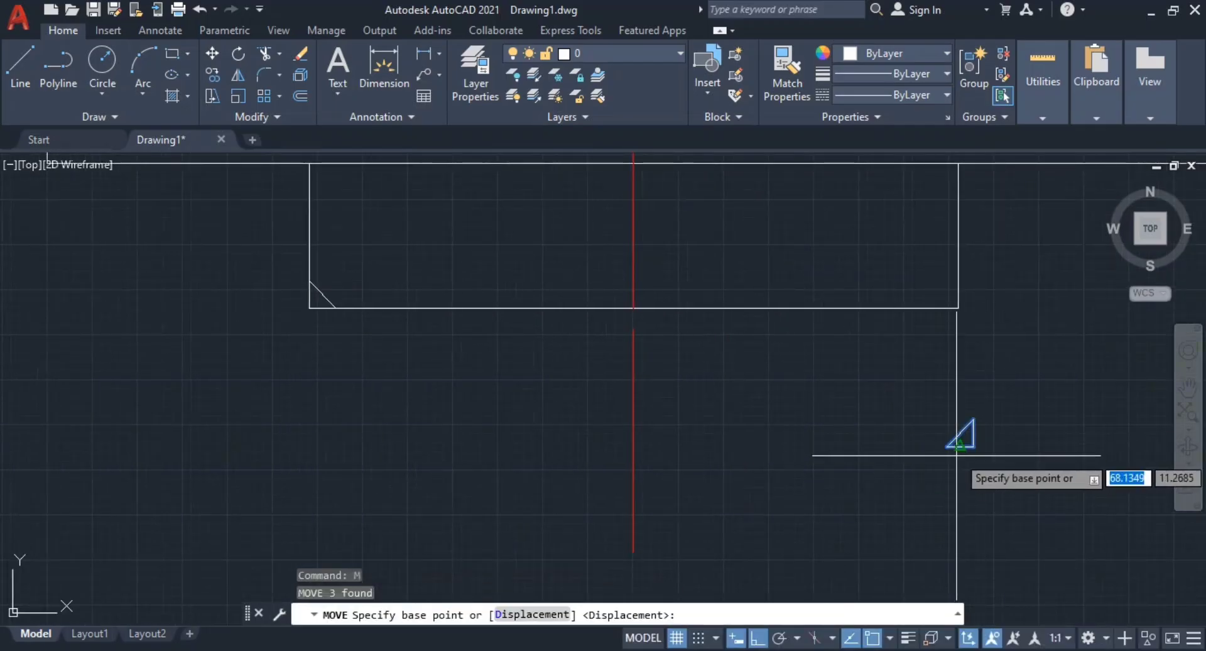
left_click(973, 447)
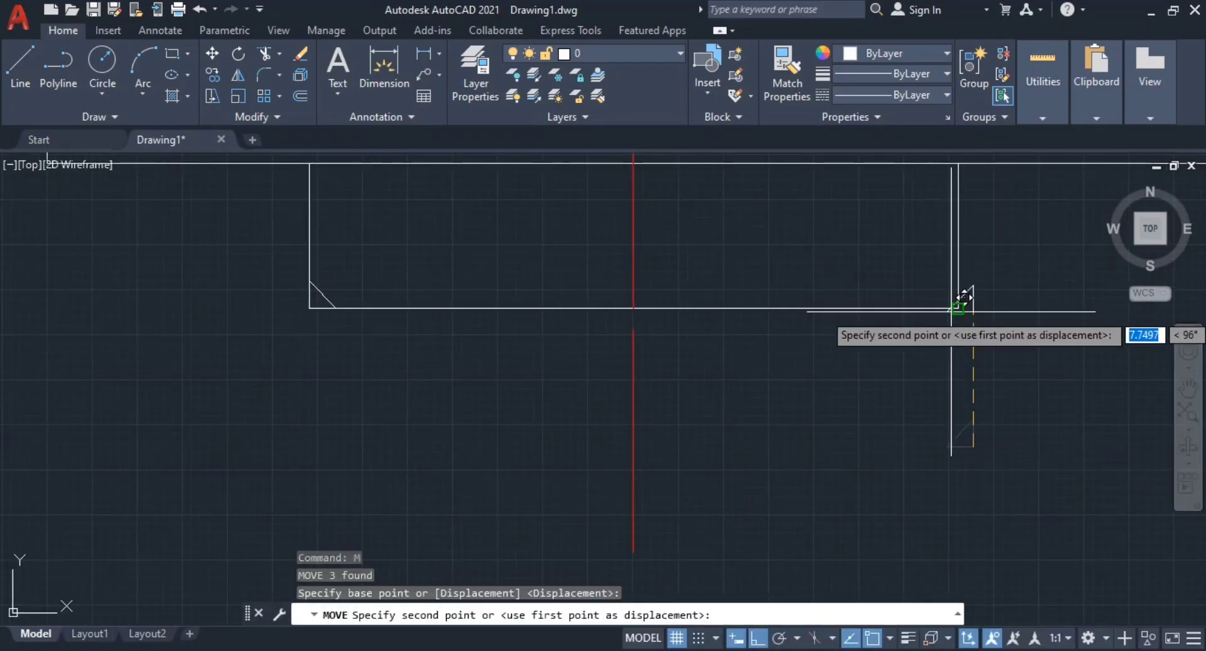
left_click(969, 298)
key("Escape")
key("Escape")
Step: Trim away the lines outside the diagonal at the boss's lower left corner to leave the chamfer
scroll(516, 286, "up", 2)
middle_click_drag(461, 283, 749, 284)
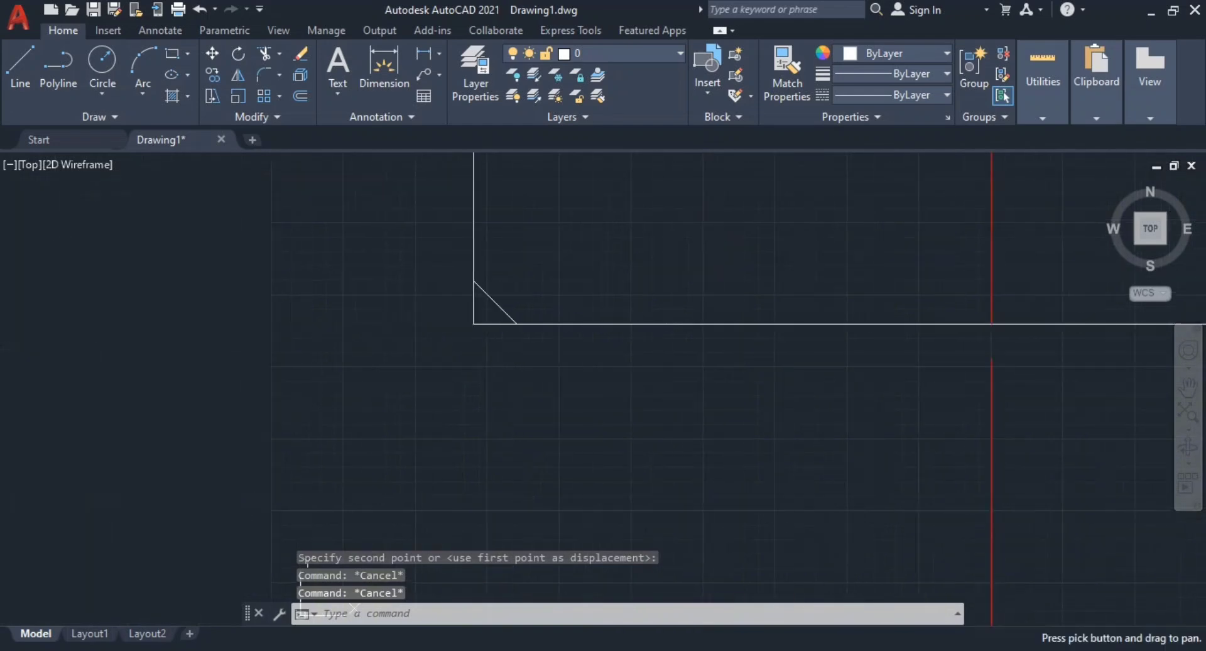
scroll(490, 312, "up", 3)
middle_click_drag(490, 313, 565, 381)
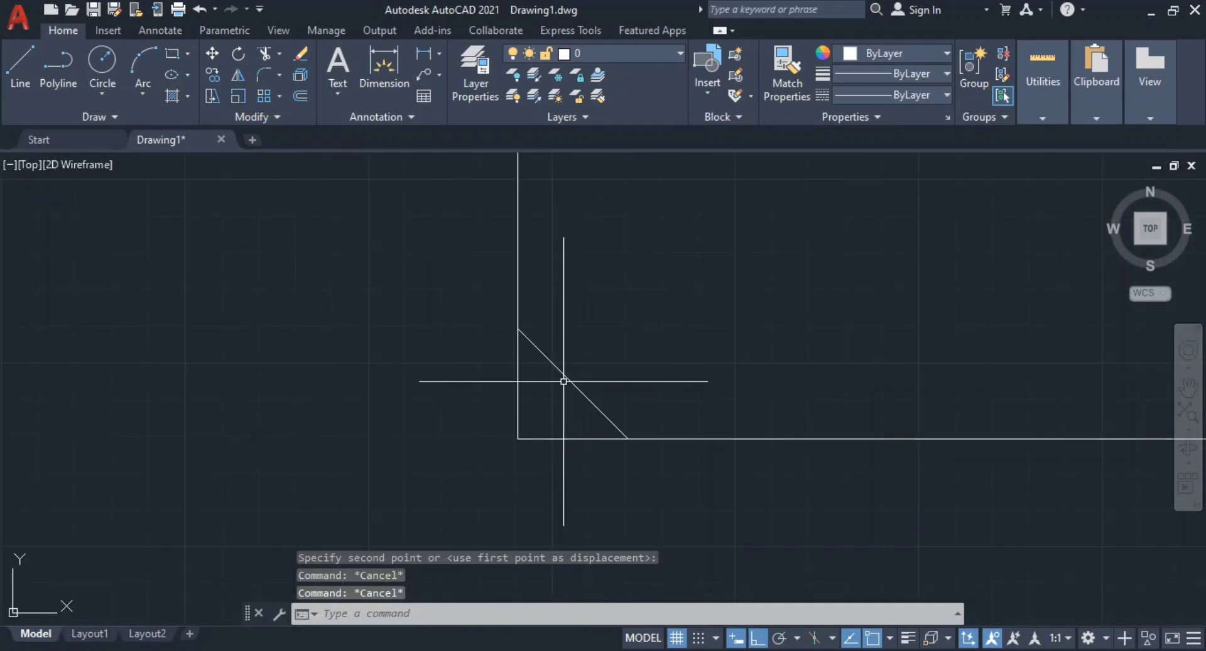
key("Return")
left_click_drag(586, 476, 477, 380)
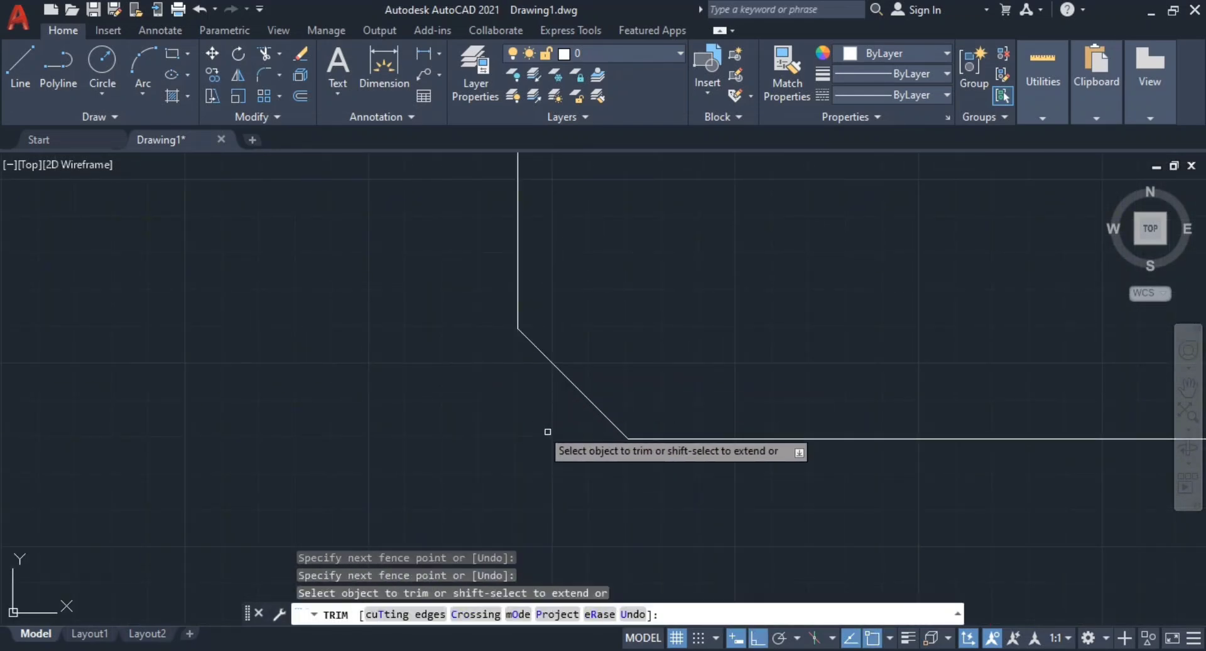
Step: Trim away the lines outside the diagonal at the boss's lower right corner to leave the chamfer
scroll(768, 449, "down", 5)
middle_click_drag(768, 449, 331, 390)
scroll(877, 378, "down", 2)
middle_click_drag(877, 378, 553, 383)
scroll(703, 388, "up", 3)
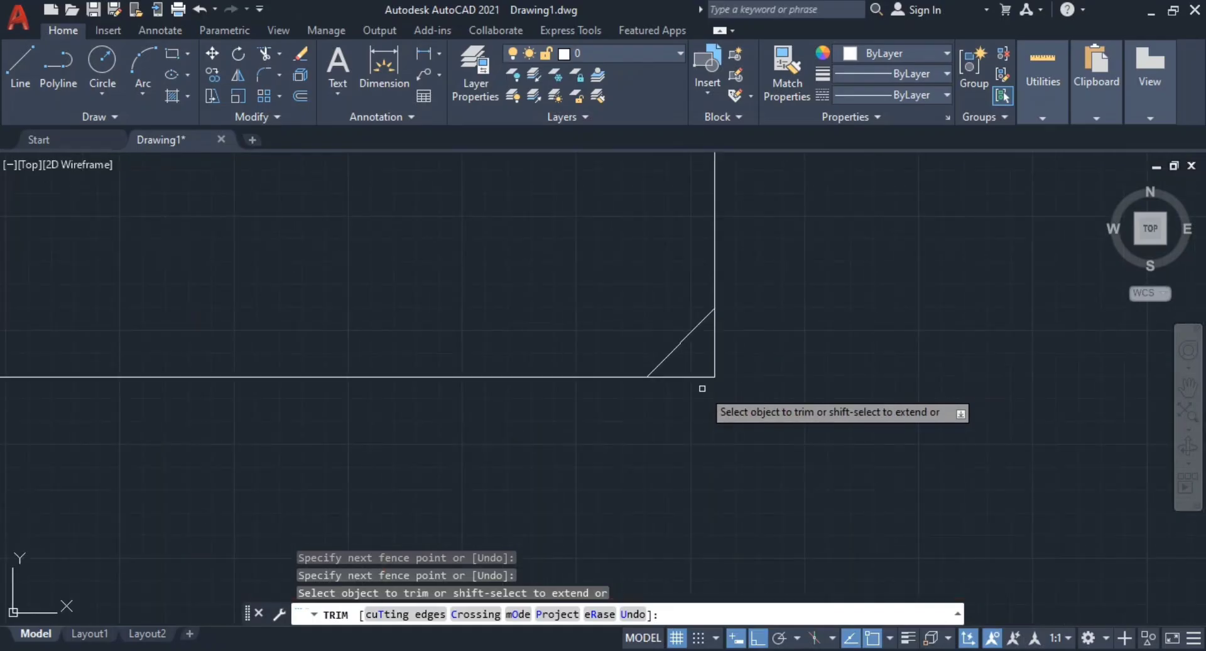
left_click_drag(756, 353, 676, 383)
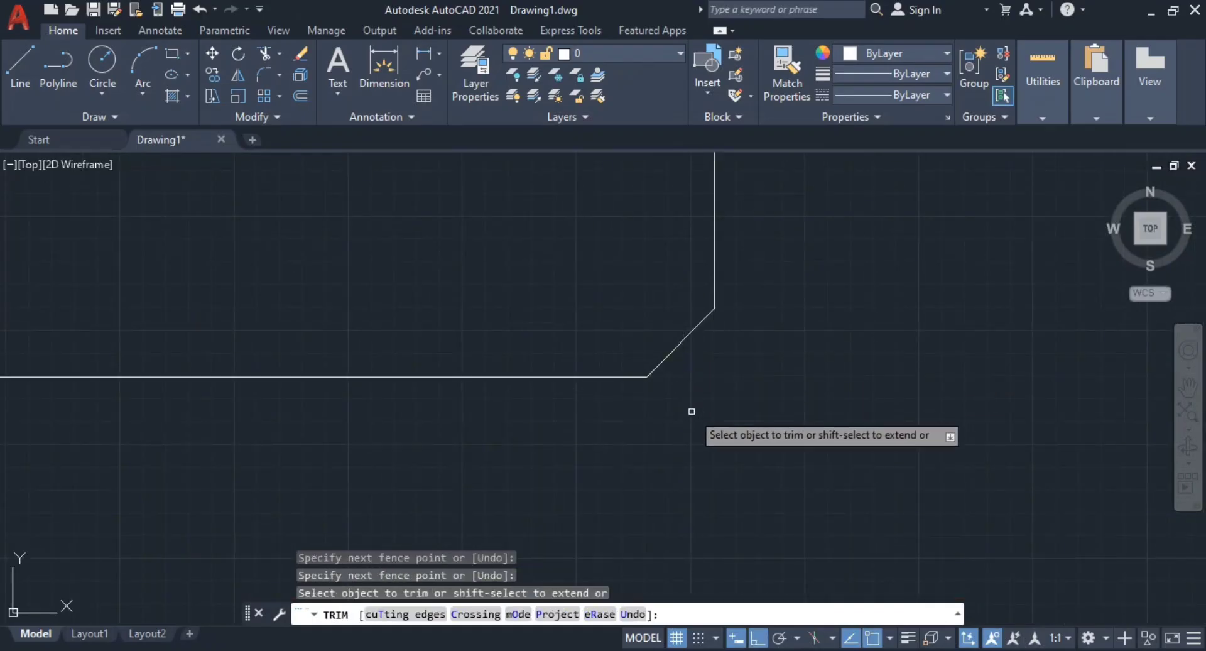
scroll(791, 344, "down", 2)
key("Escape")
Step: Draw a horizontal line joining the upper ends of the two boss chamfers
scroll(587, 350, "down", 2)
middle_click_drag(587, 350, 759, 326)
scroll(724, 345, "up", 1)
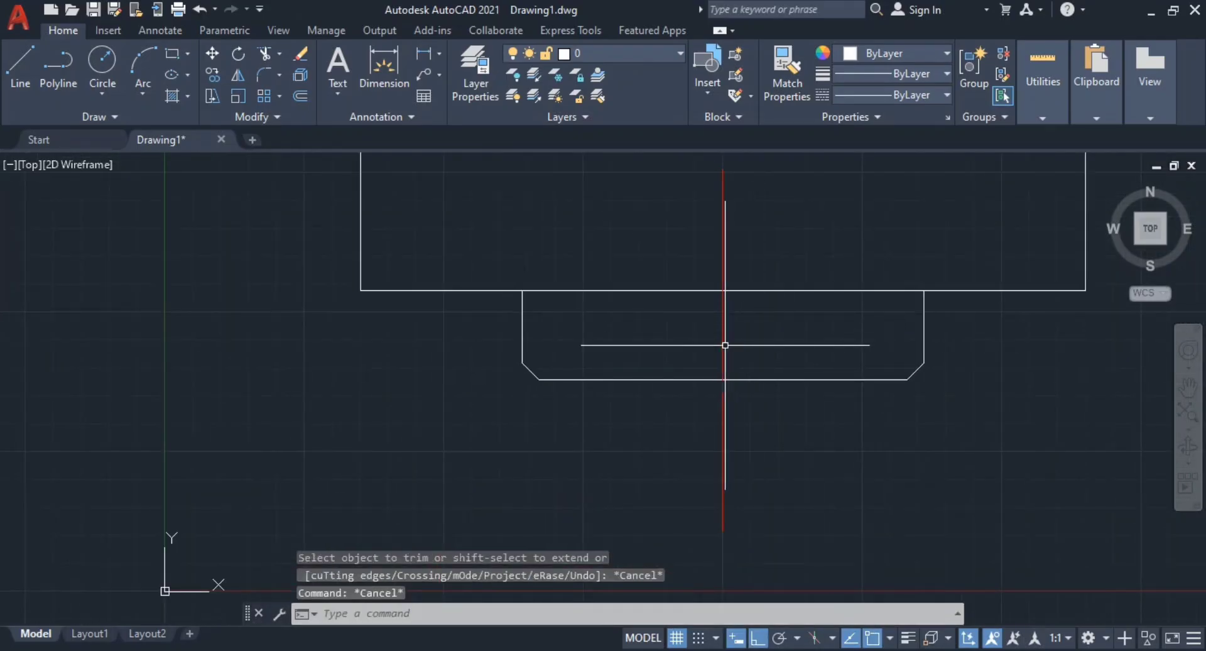
type("l")
key("Return")
left_click(522, 363)
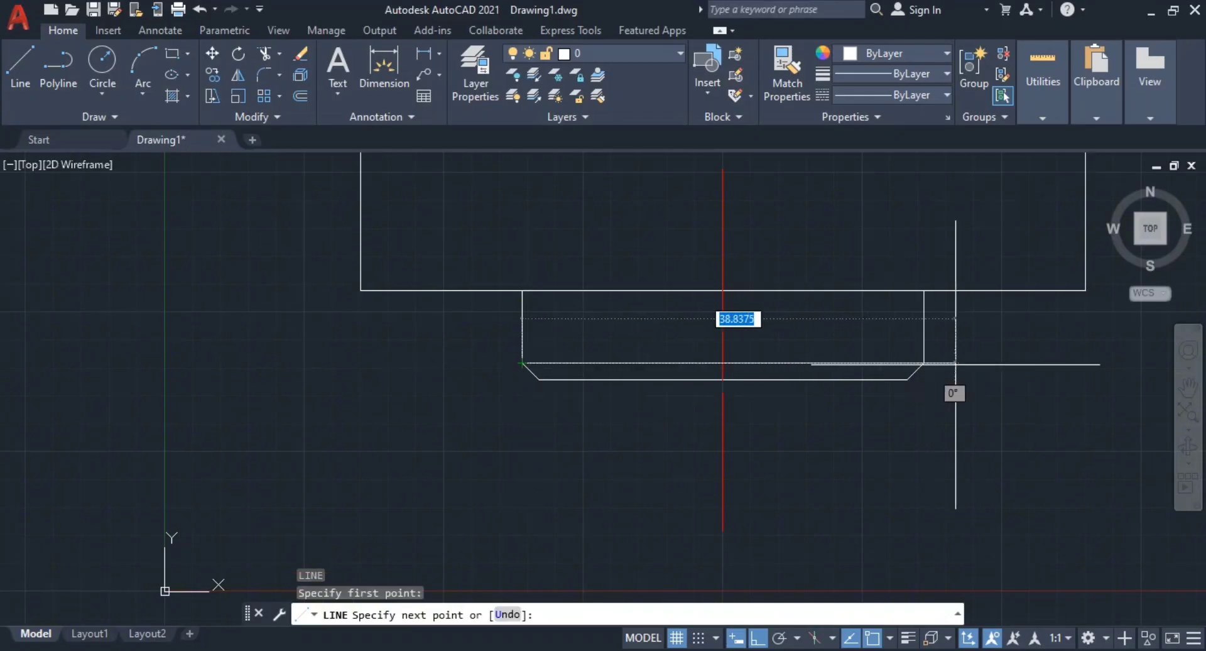
left_click(924, 363)
key("Escape")
key("Escape")
key("Escape")
Step: Draw a circle of radius 8 mm centred where the centreline meets the flange's bottom edge
scroll(929, 417, "down", 2)
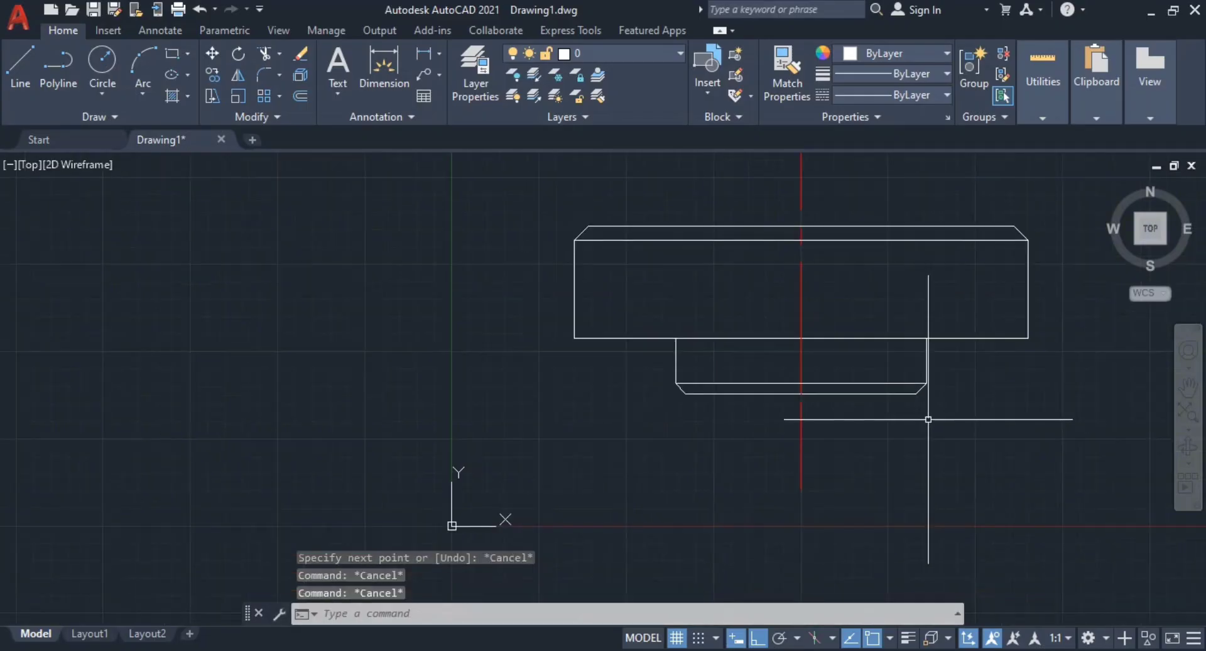
middle_click_drag(908, 411, 774, 415)
scroll(732, 342, "up", 3)
key("alt+Tab")
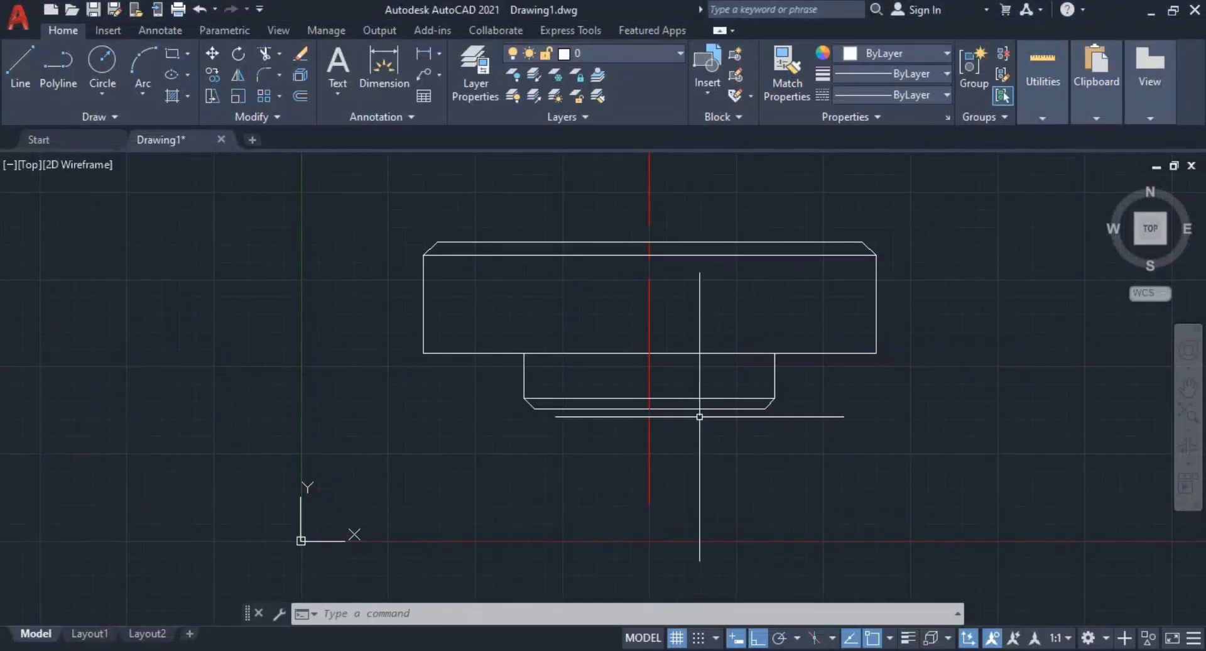
scroll(628, 391, "up", 3)
type("c")
key("Return")
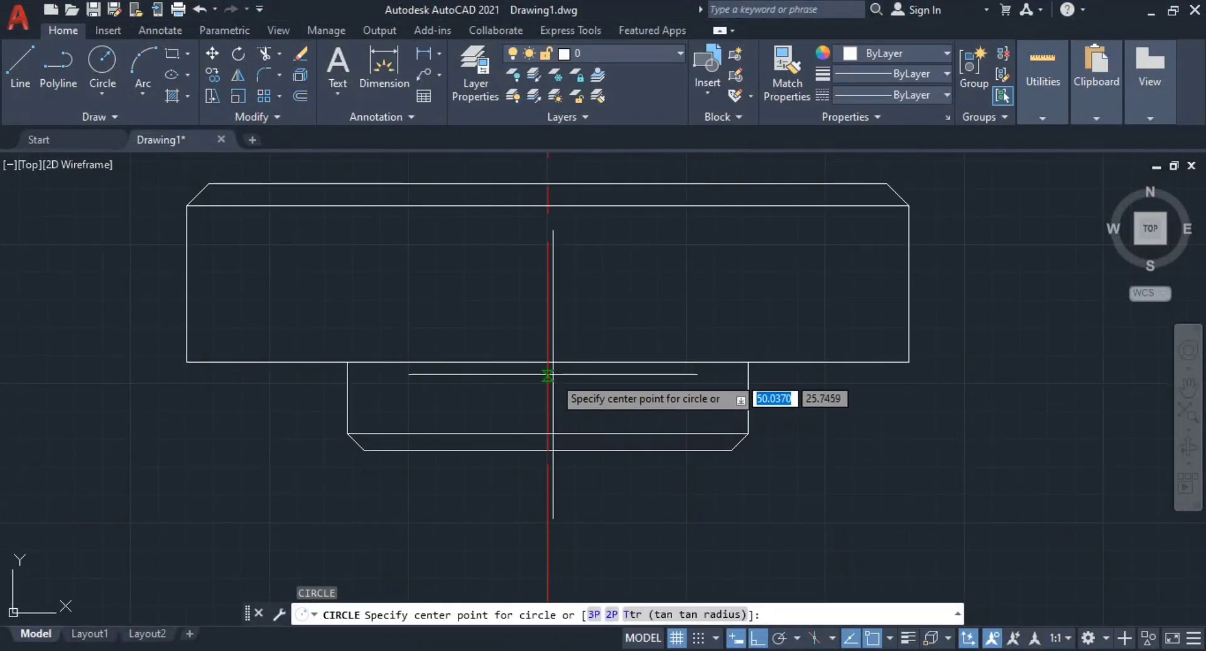
left_click(548, 361)
key("alt+Tab")
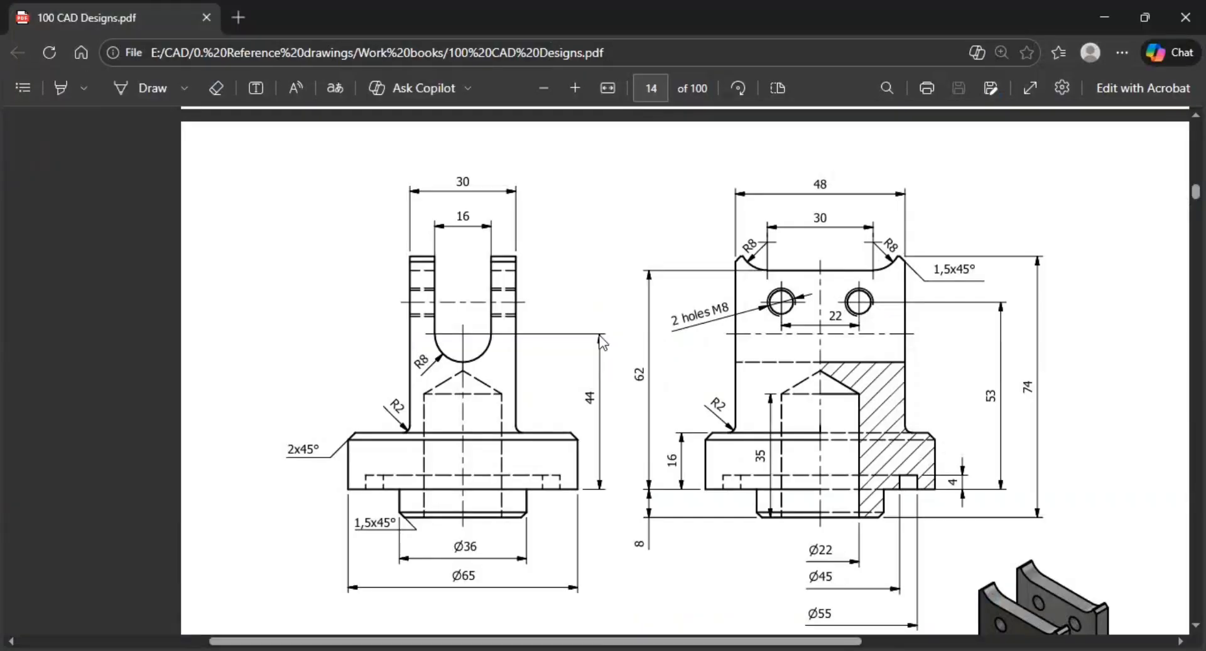
key("alt+Tab")
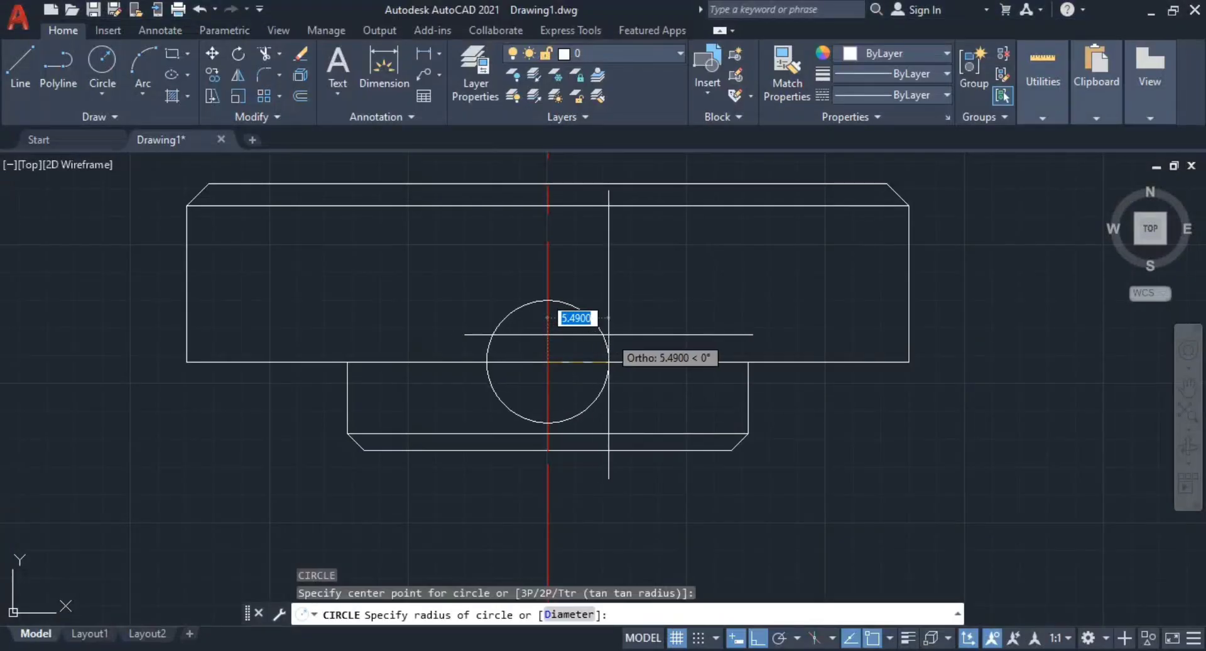
type("8")
key("Return")
left_click(641, 291)
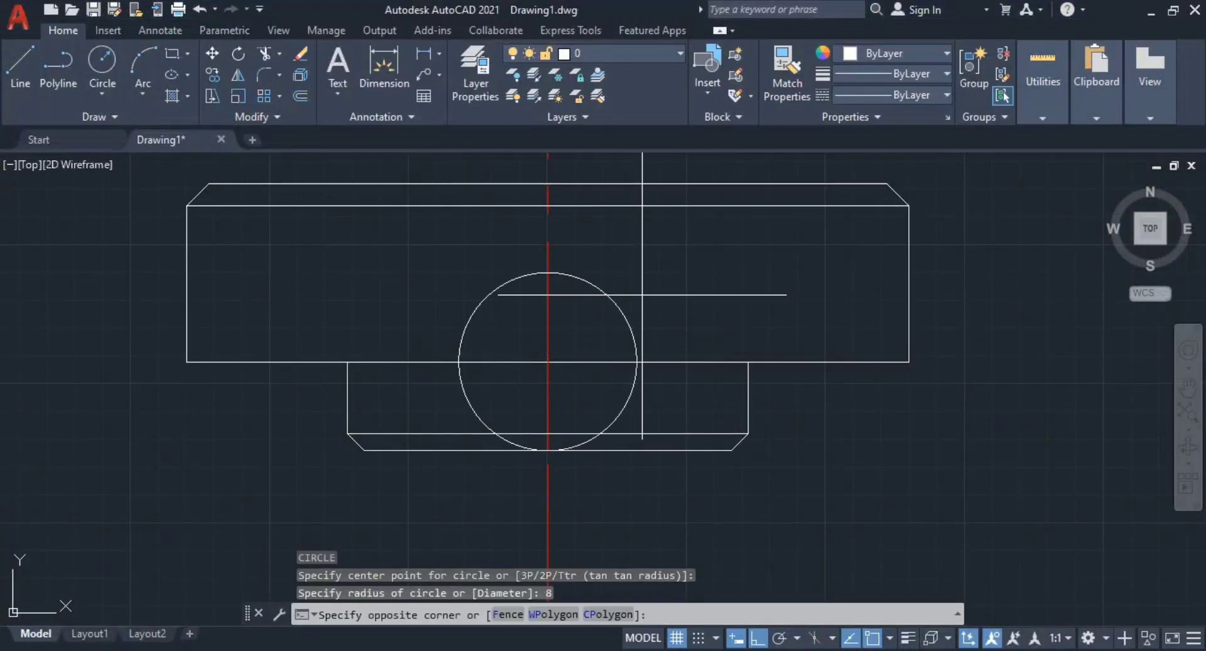
left_click(587, 323)
scroll(749, 288, "down", 2)
middle_click_drag(725, 385, 677, 458)
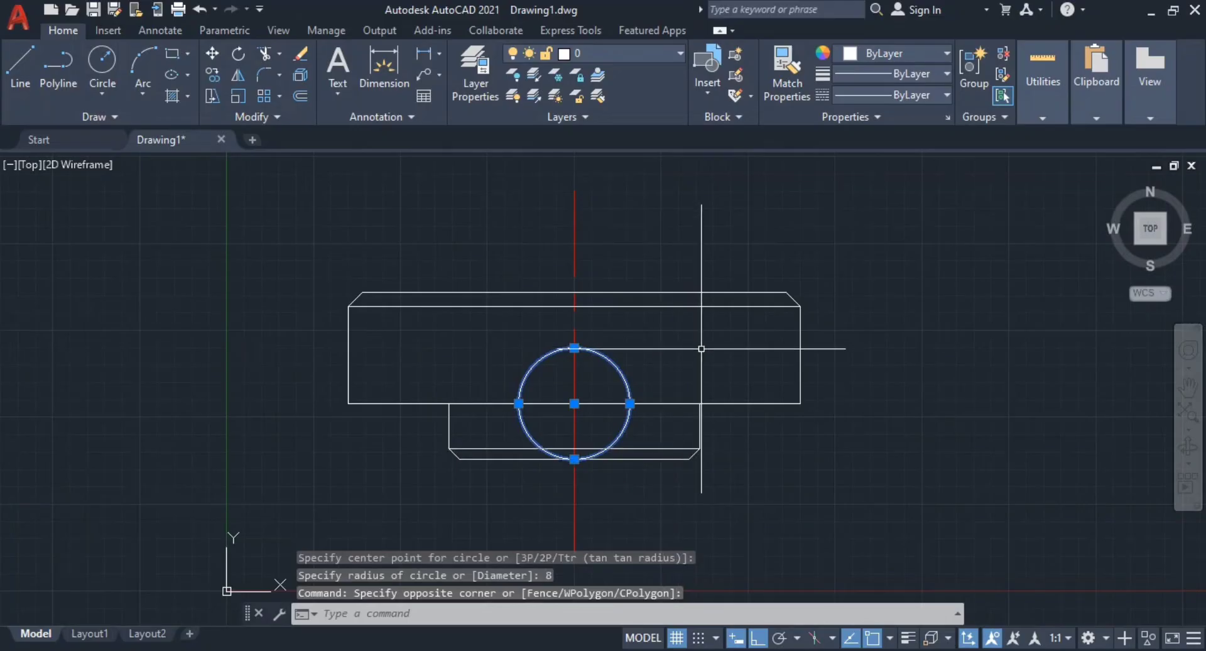
key("alt+Tab")
key("alt+Tab")
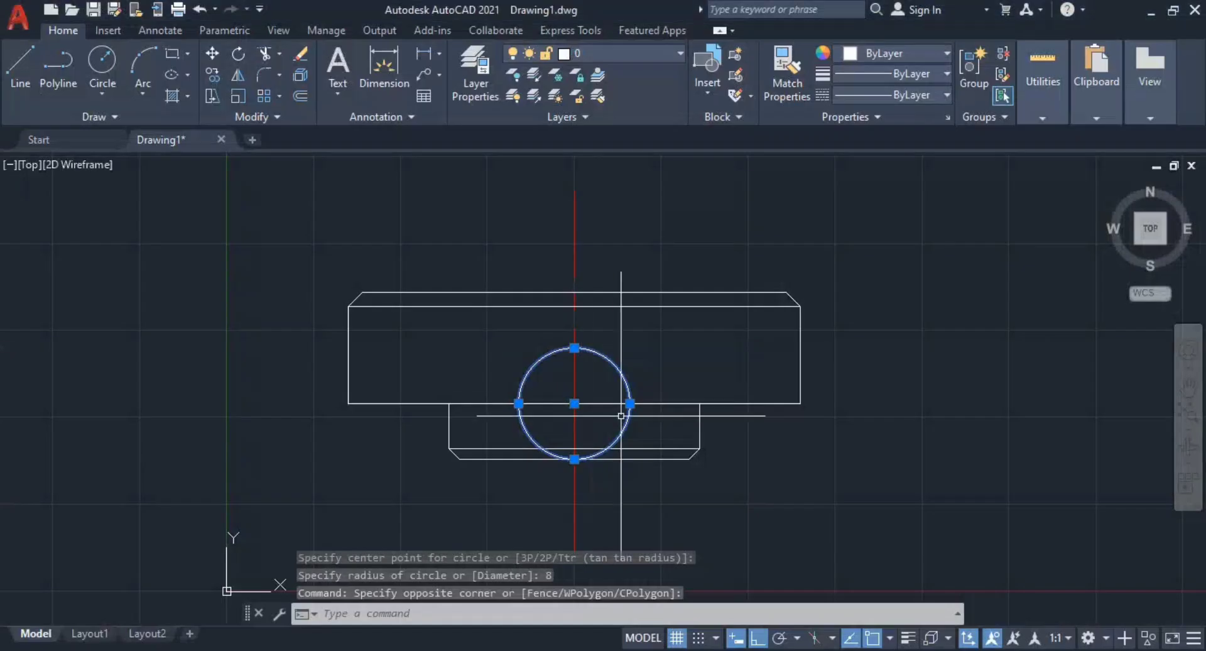
key("Escape")
key("Escape")
Step: Move the 8 mm radius circle vertically upward by 44 mm
left_click(619, 409)
left_click(599, 410)
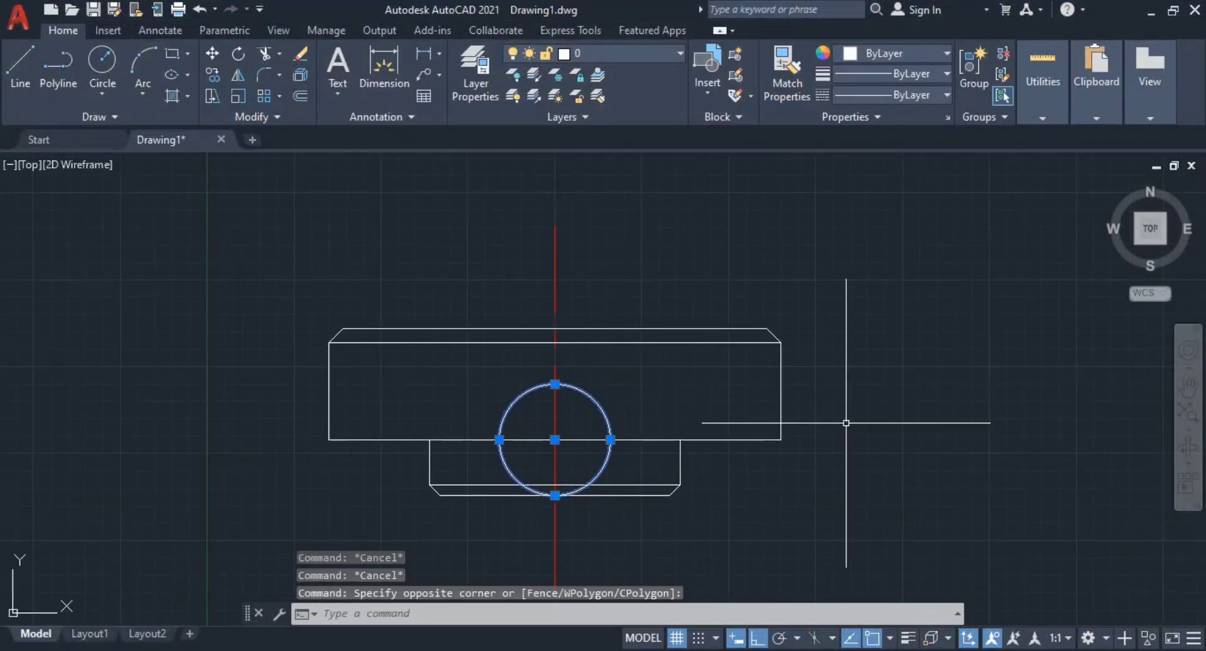
middle_click_drag(845, 420, 779, 431)
type("m")
key("Return")
left_click(801, 478)
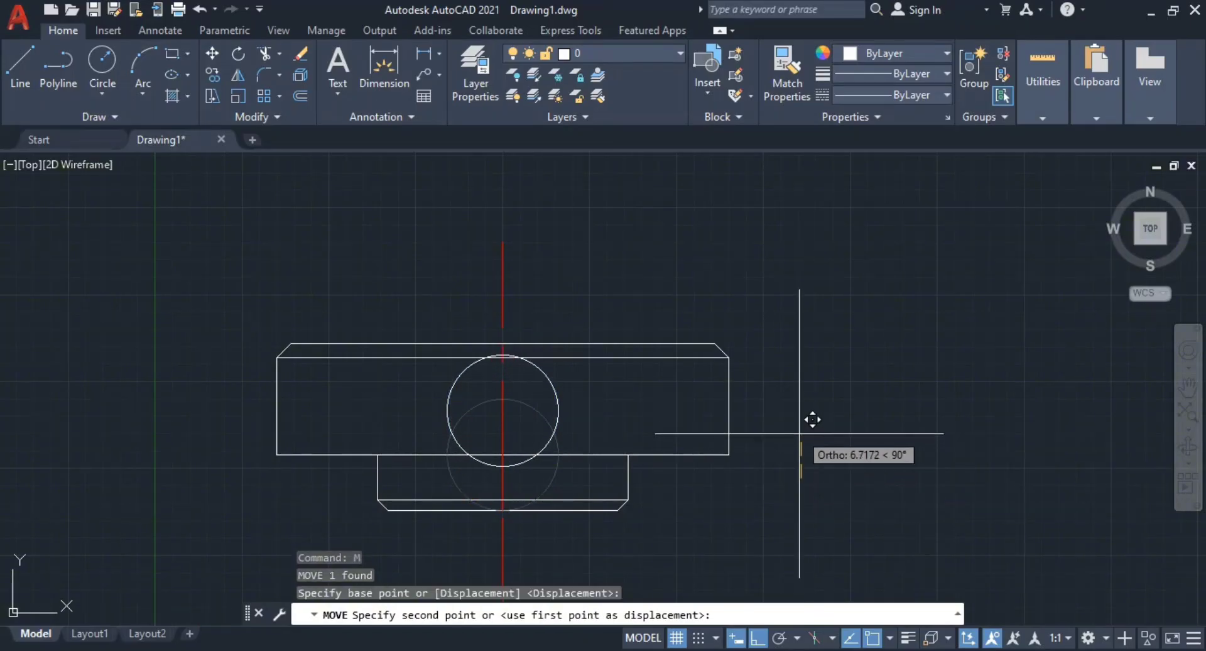
type("44")
key("Return")
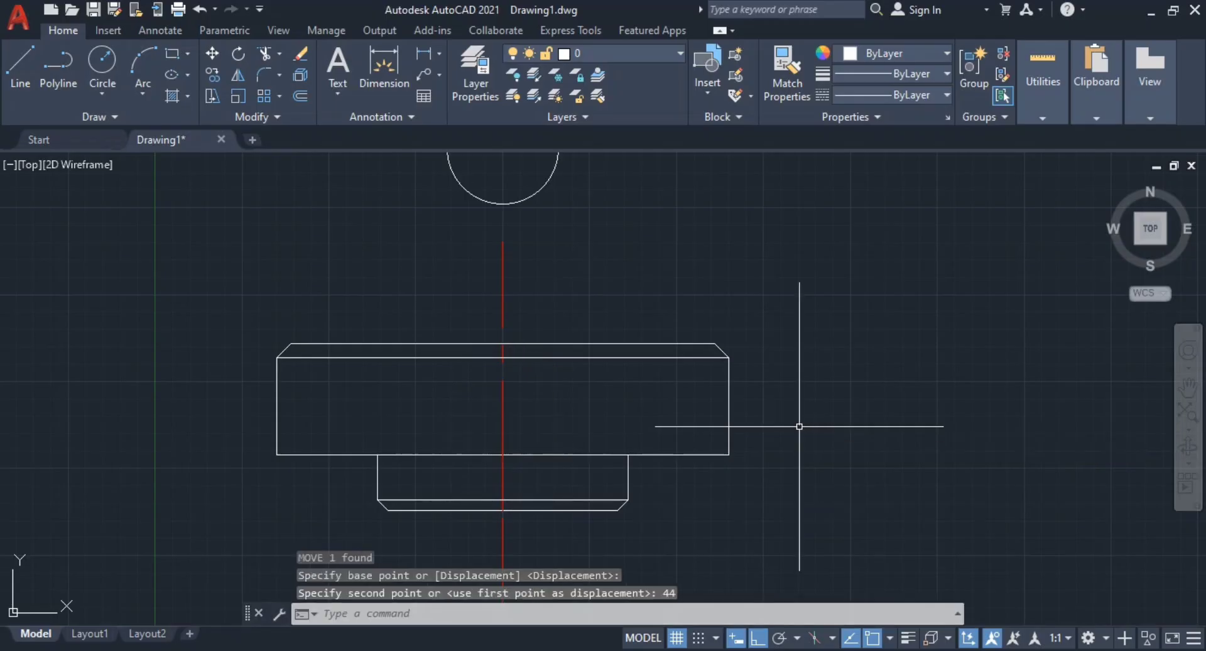
scroll(705, 424, "down", 2)
key("Escape")
key("Escape")
middle_click_drag(722, 447, 722, 410)
Step: Check the overall height in the reference PDF and offset the boss's bottom line upward by 74 mm
key("alt+Tab")
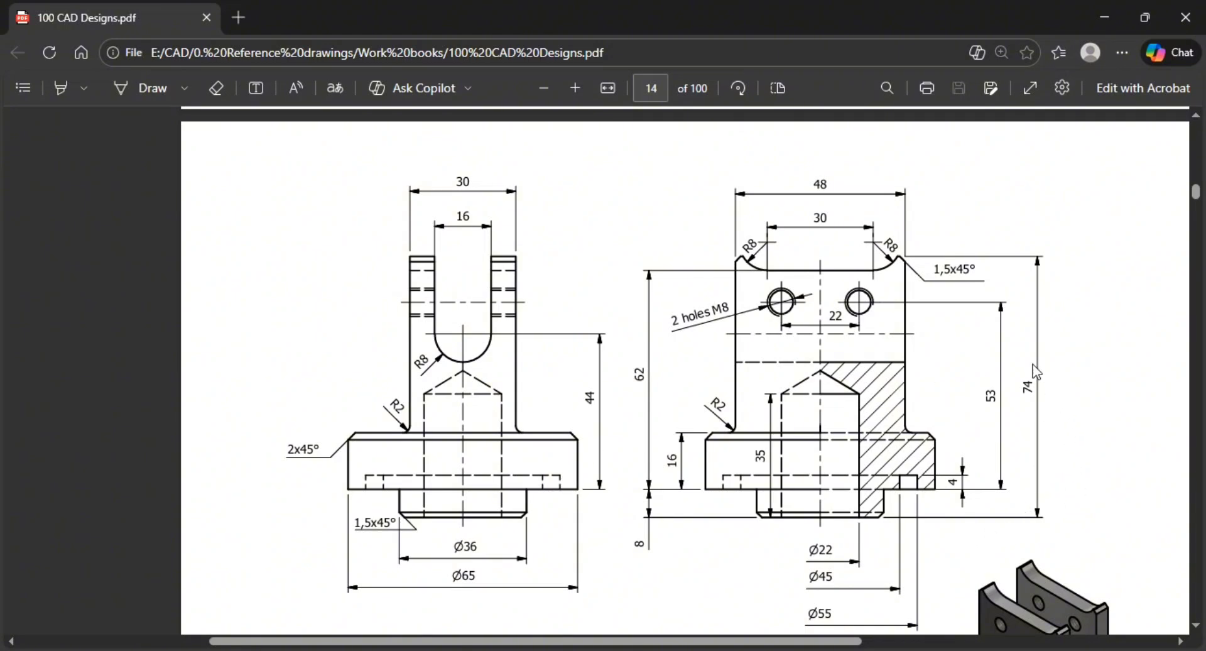
key("alt+Tab")
scroll(733, 427, "down", 2)
scroll(666, 489, "up", 2)
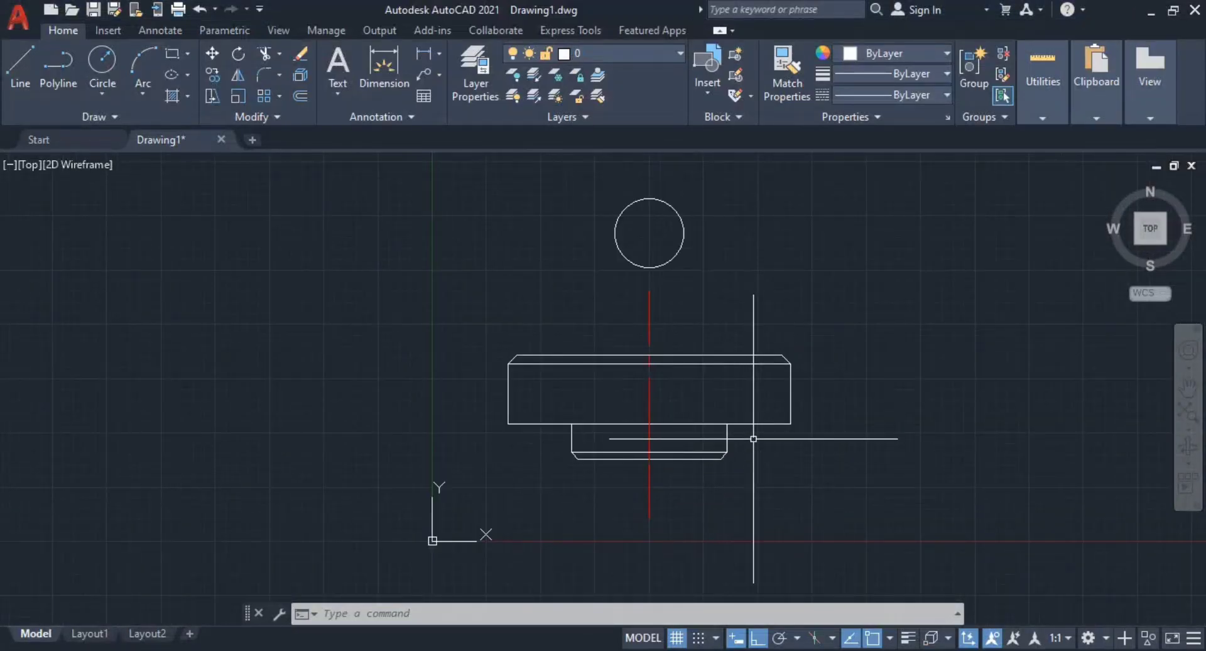
middle_click_drag(766, 437, 748, 470)
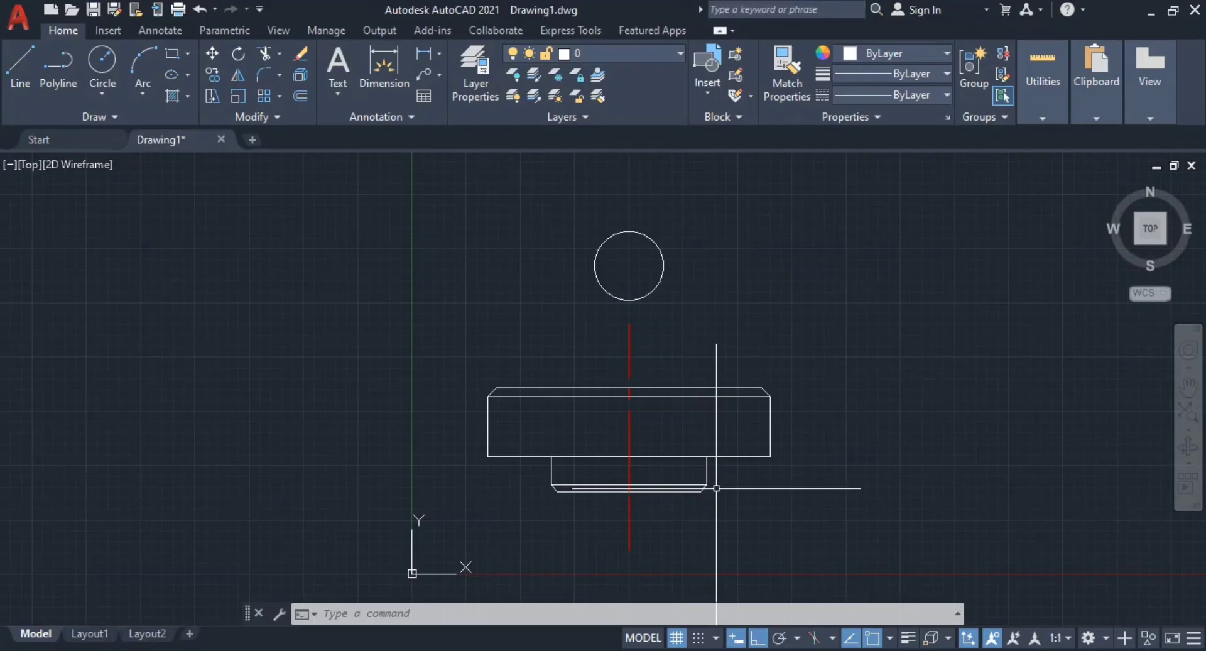
key("Return")
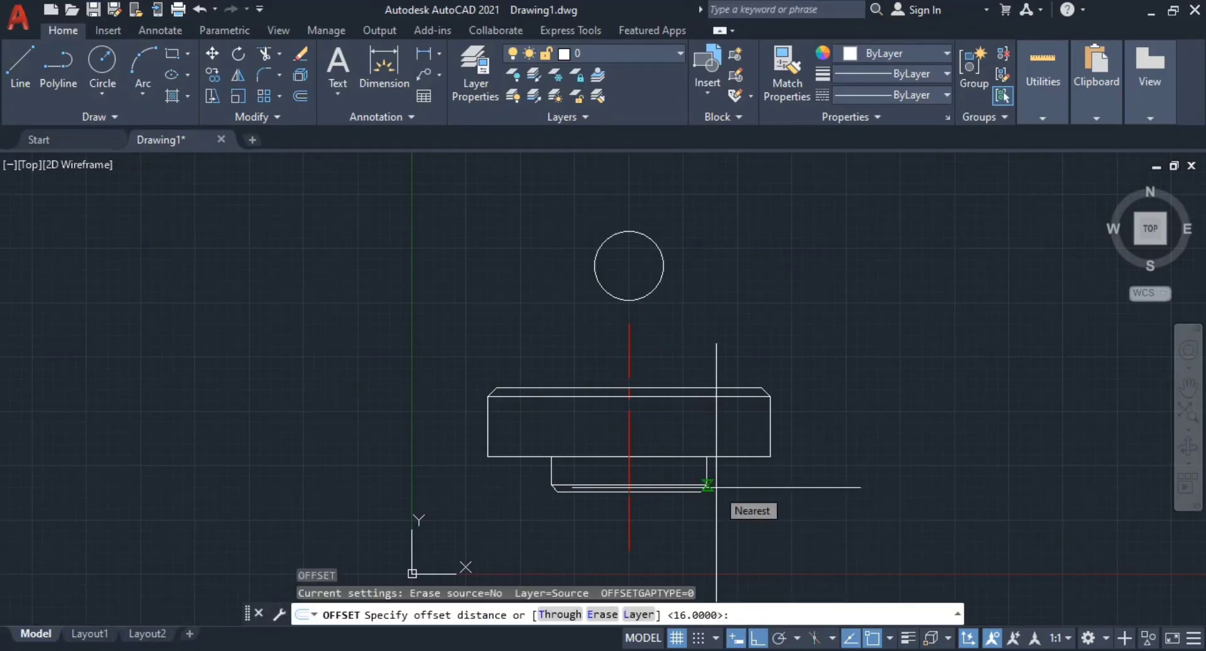
type("74")
key("Return")
scroll(686, 482, "up", 4)
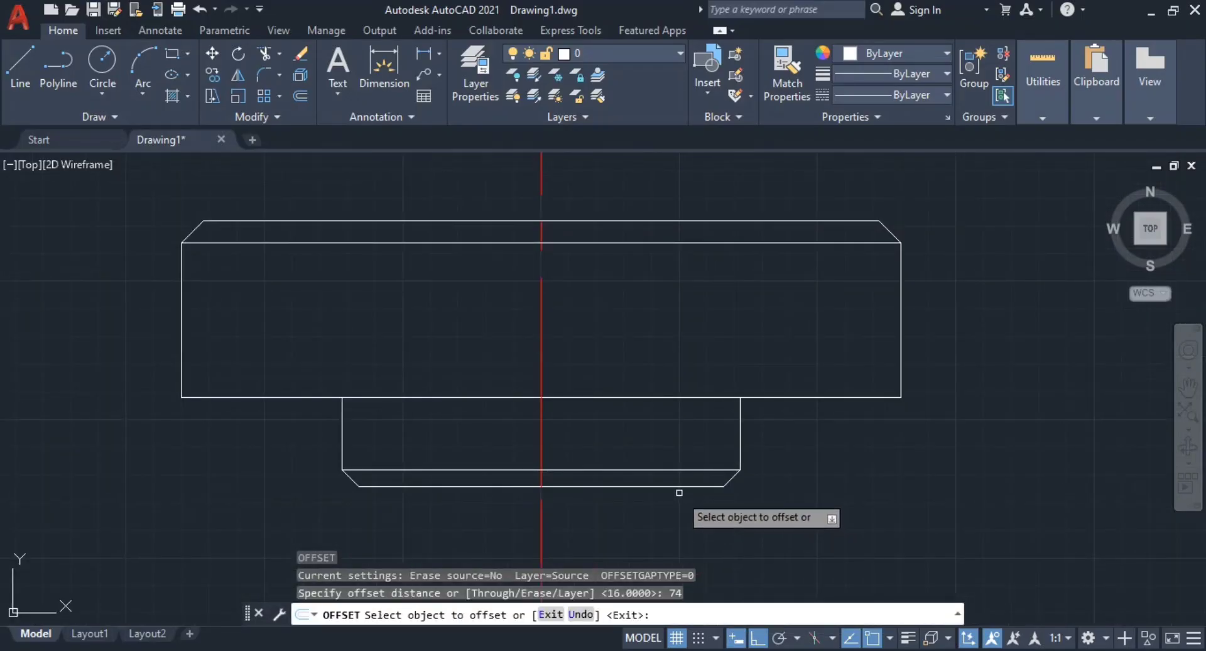
left_click(682, 488)
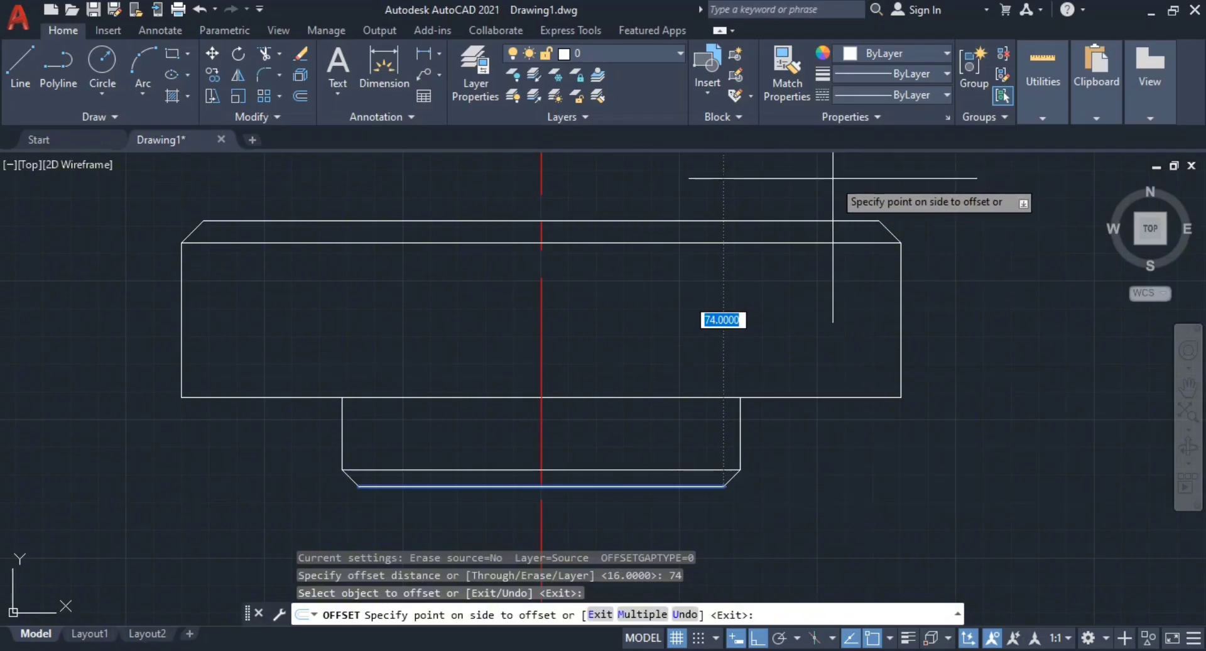
scroll(835, 264, "down", 4)
middle_click_drag(829, 269, 814, 389)
left_click(807, 355)
key("Escape")
key("Escape")
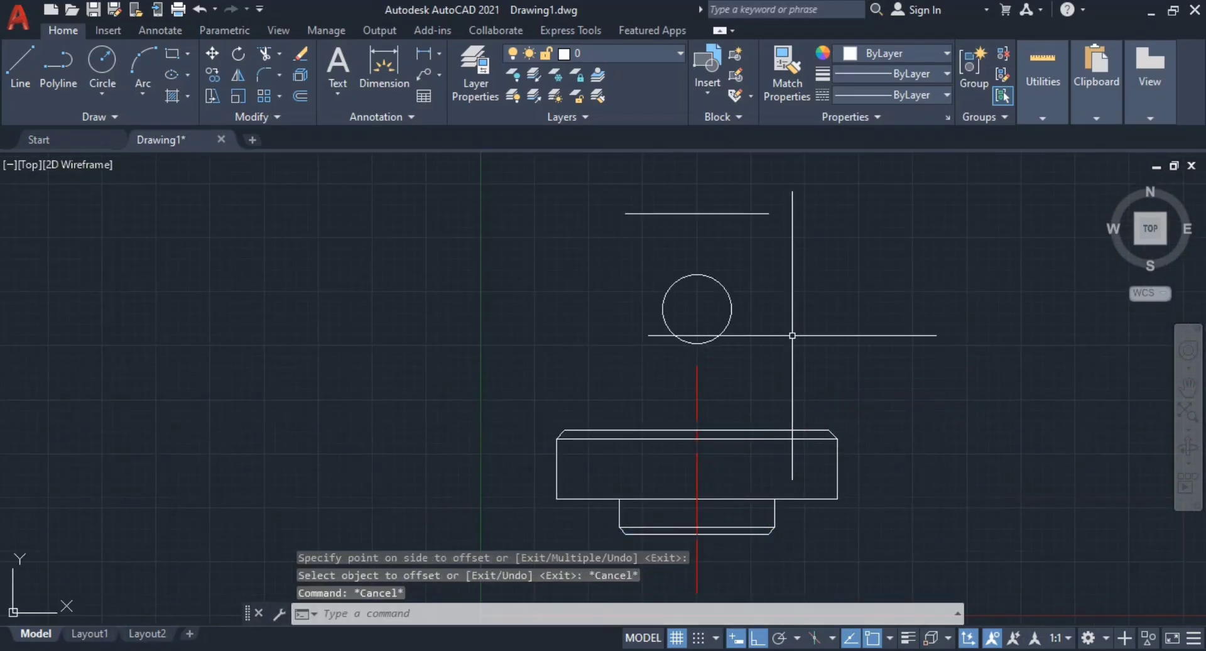
Step: Stretch both ends of the horizontal line above the circle outward so it spans wider than the flange
left_click(781, 264)
left_click(742, 197)
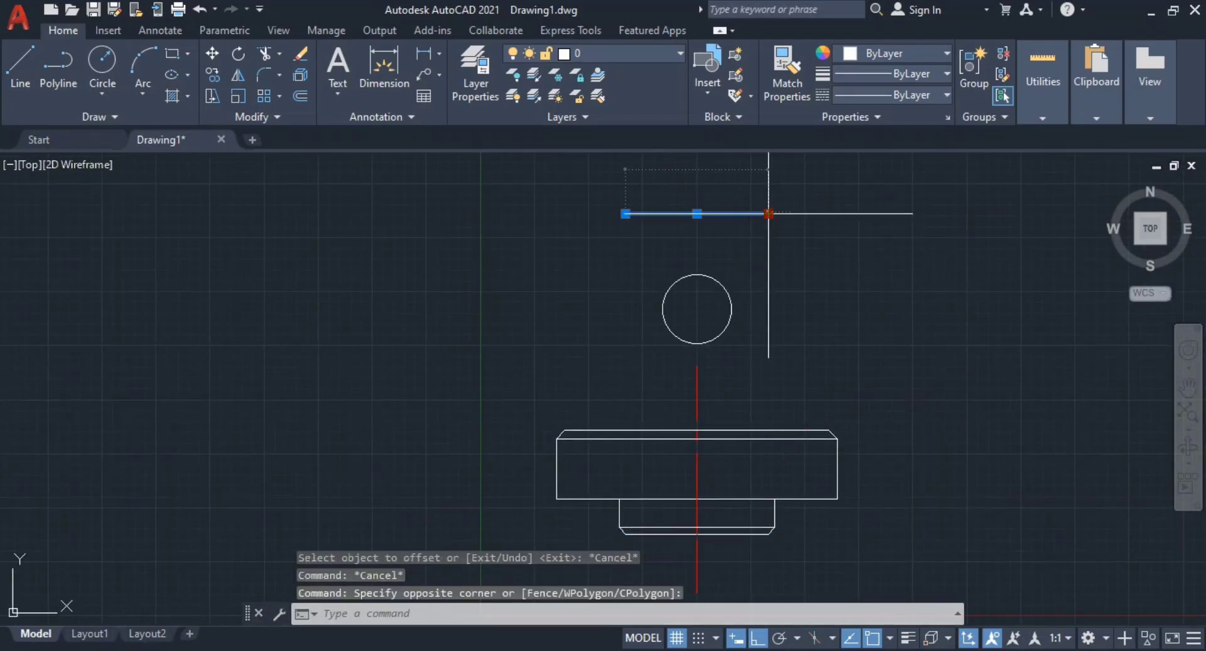
left_click(768, 214)
left_click(912, 214)
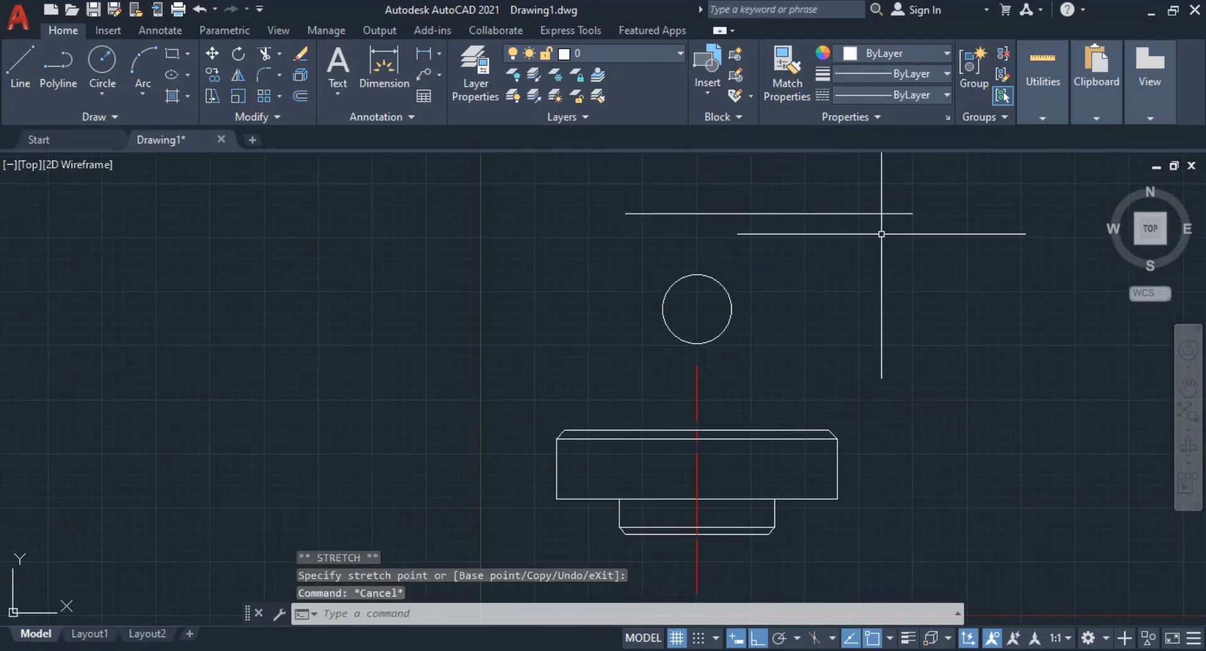
left_click(625, 213)
left_click(484, 213)
key("Escape")
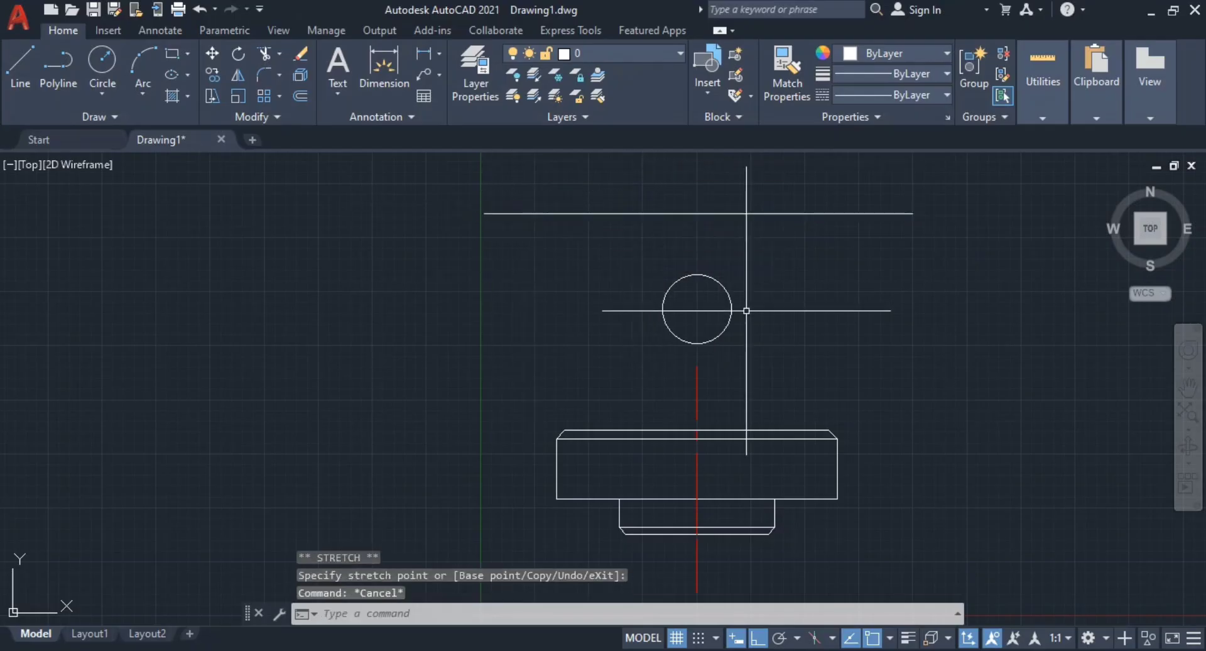
key("Escape")
Step: Draw a vertical line from the midpoint of the flange's top edge up past the upper horizontal line
mouse_move(859, 328)
middle_mouse_down()
mouse_move(830, 231)
mouse_move(797, 328)
middle_mouse_up()
scroll(797, 328, "down", 1)
key("alt+Tab")
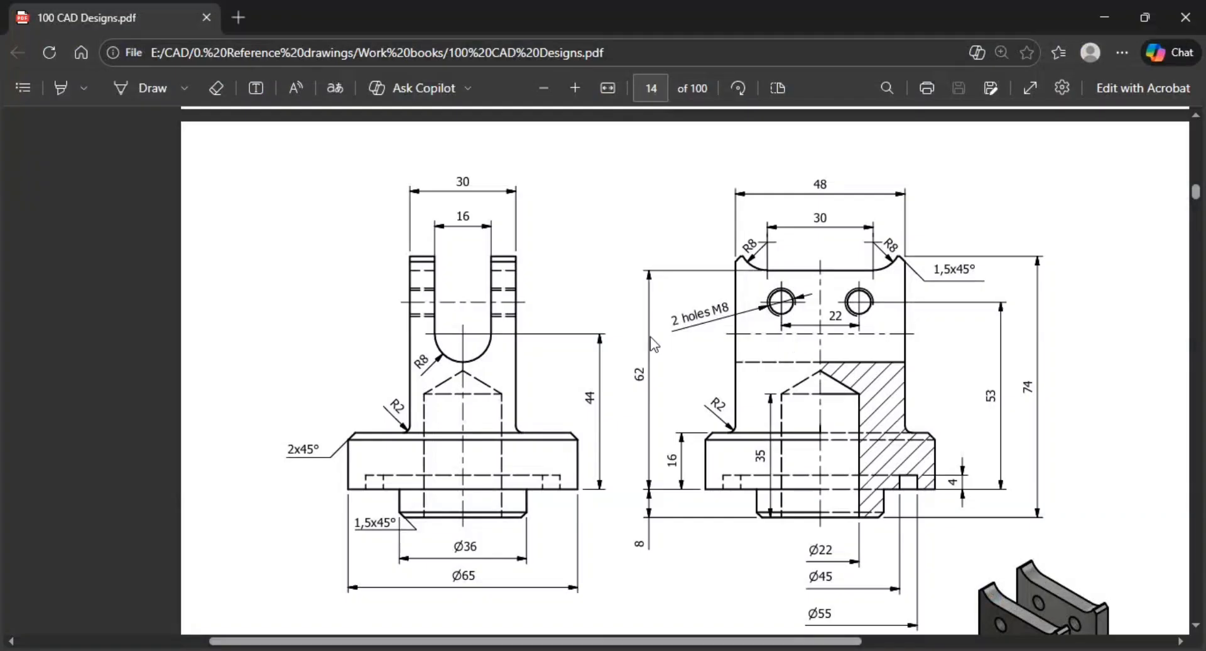
key("alt+Tab")
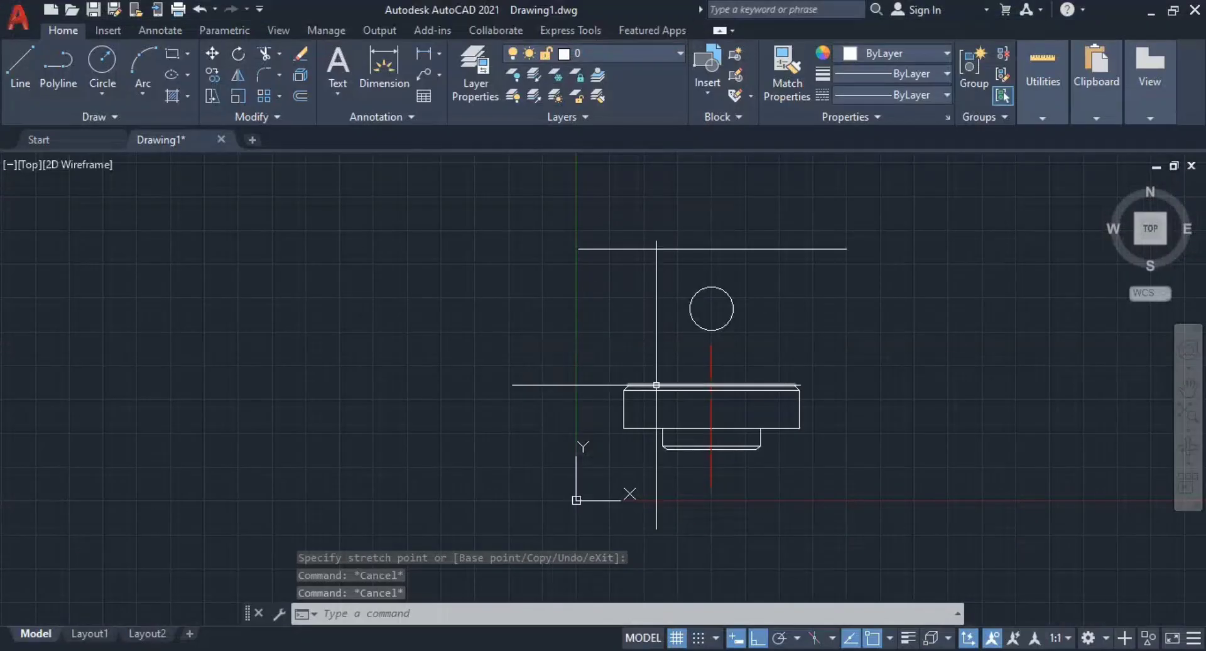
scroll(757, 361, "up", 2)
middle_click_drag(763, 364, 732, 382)
key("Return")
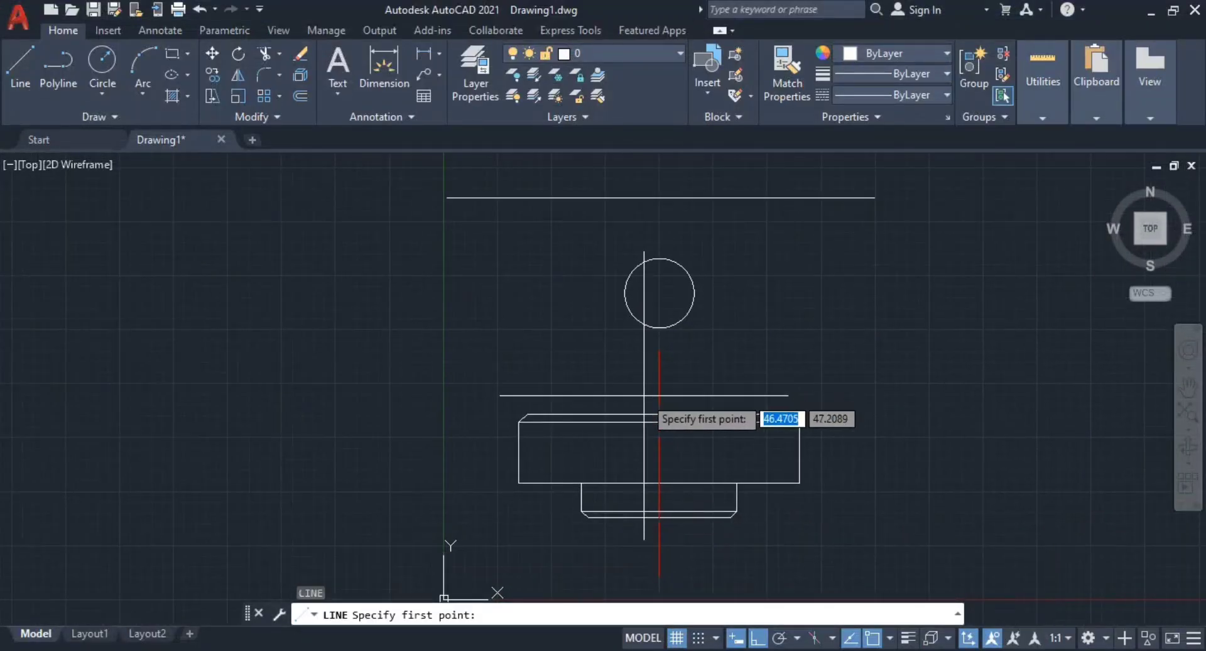
left_click(659, 415)
middle_click_drag(659, 415, 659, 458)
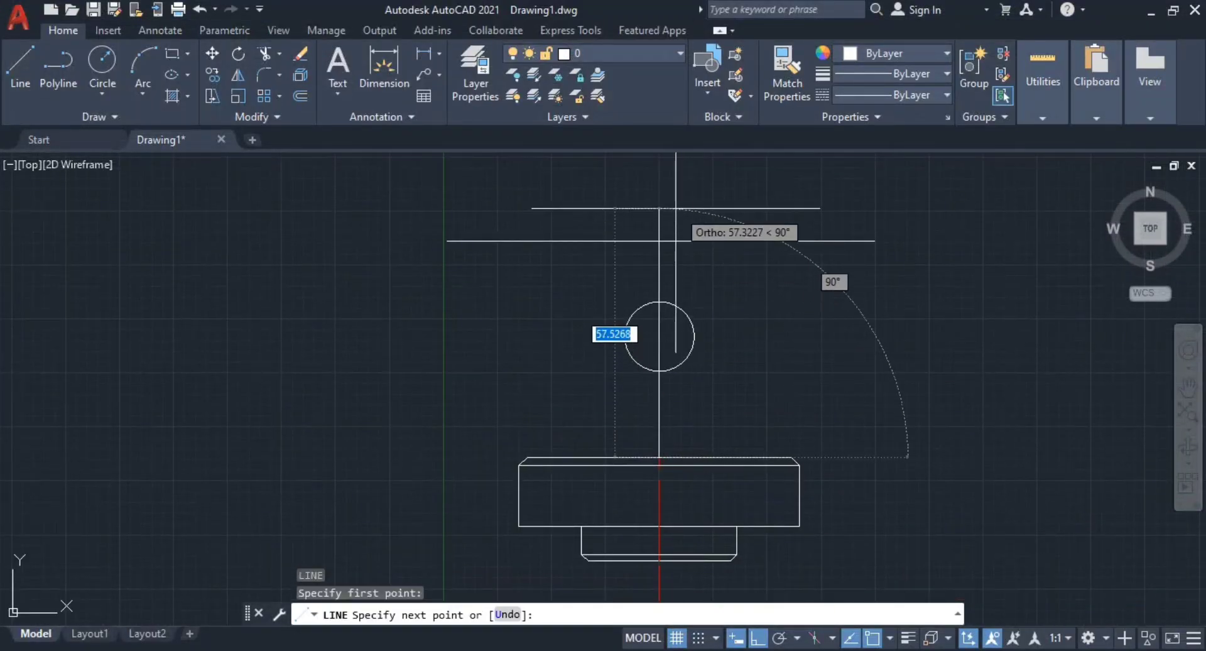
left_click(659, 197)
key("Escape")
key("Escape")
middle_click_drag(724, 277, 719, 327)
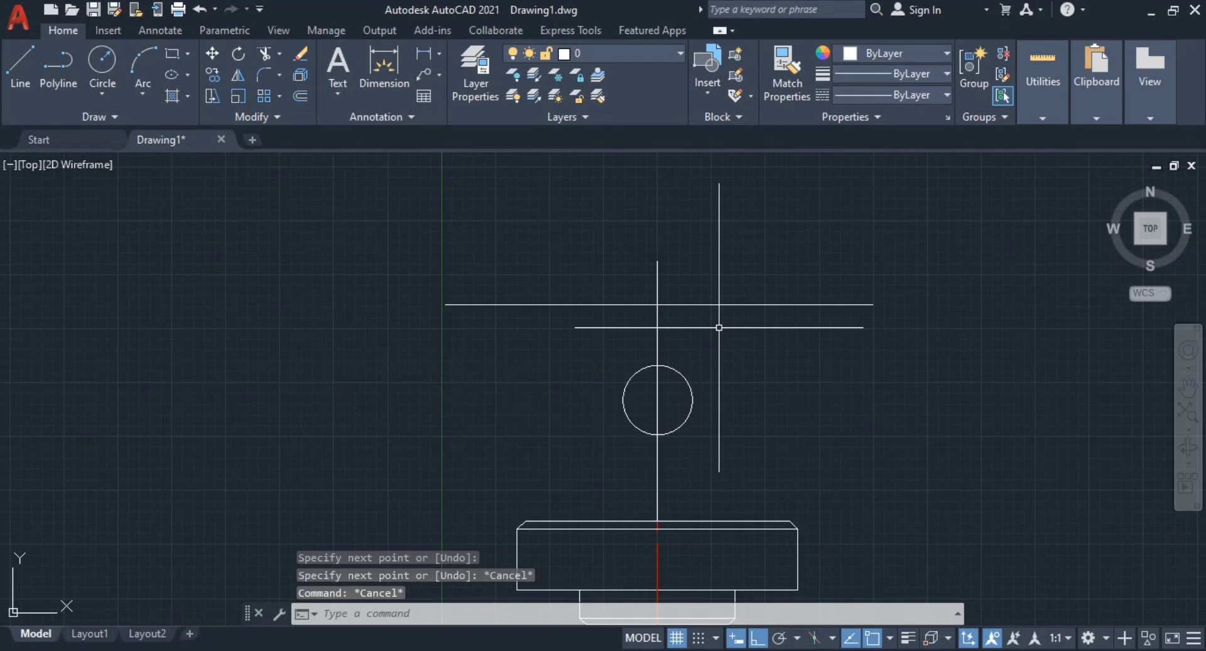
Step: Offset the vertical middle line by 15 mm to both sides for the upright's outer edges
type("o")
key("Return")
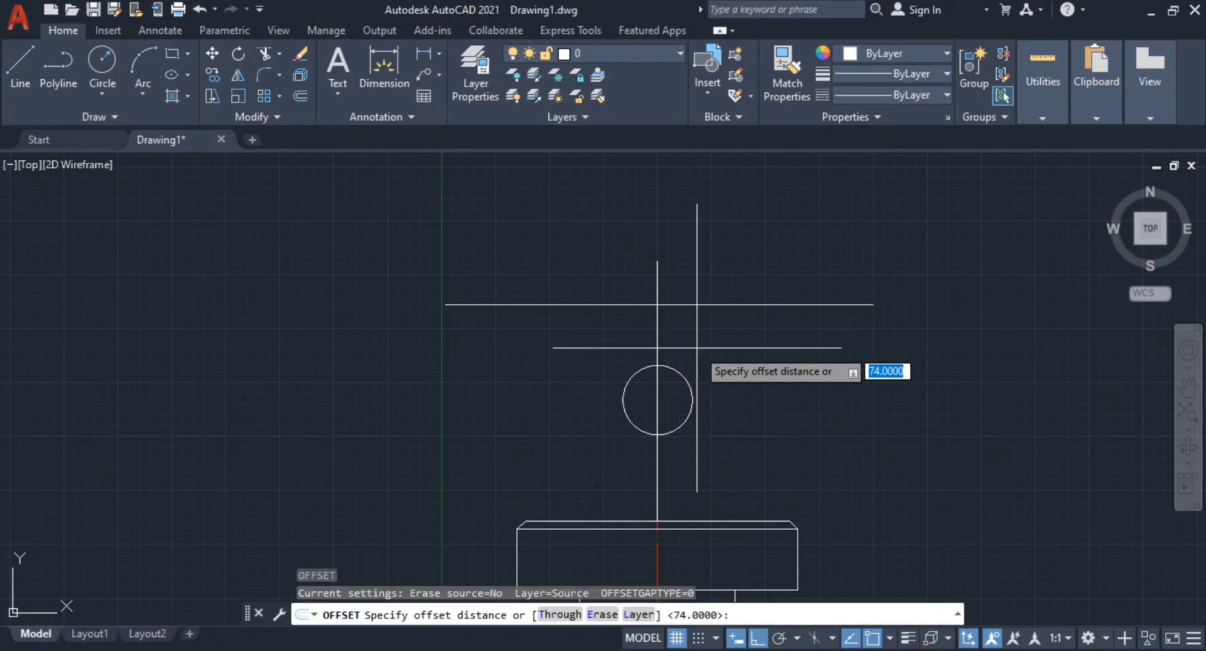
key("Return")
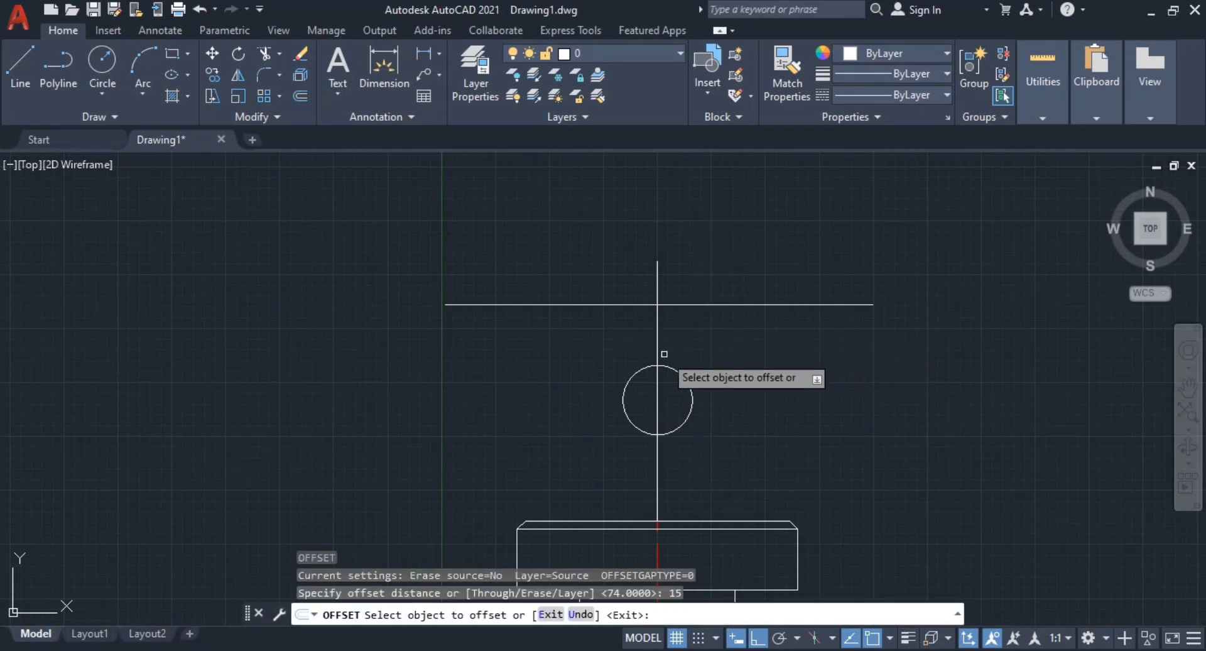
left_click(657, 342)
left_click(707, 340)
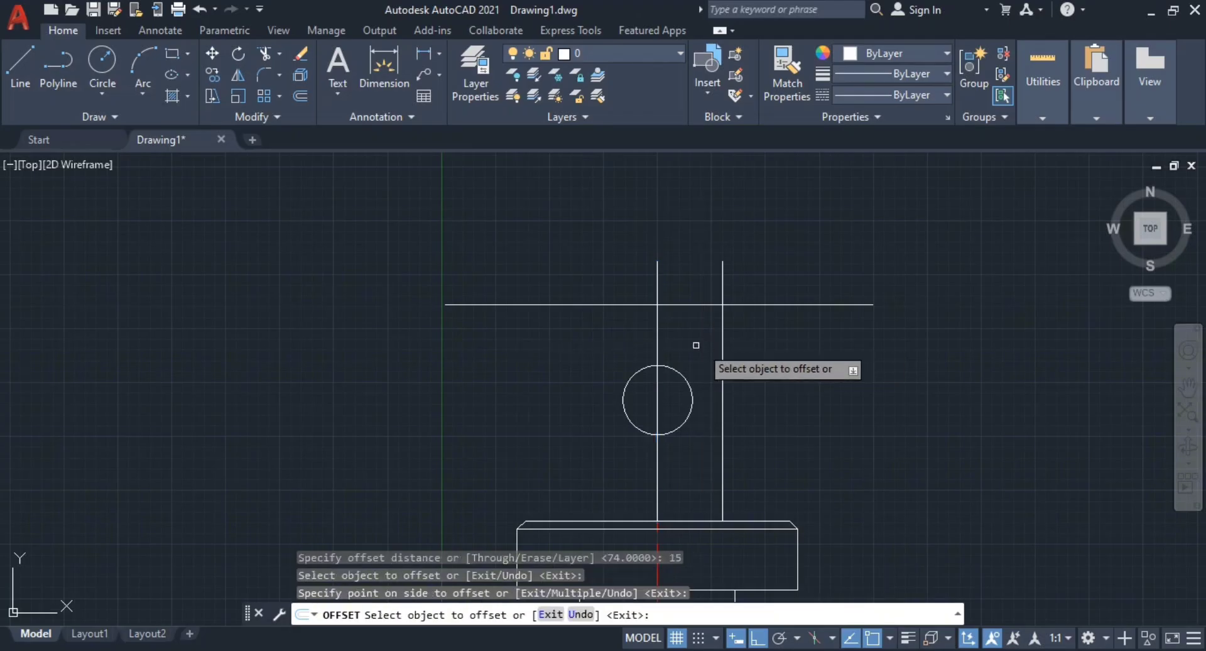
left_click(657, 343)
left_click(609, 344)
key("Escape")
key("Escape")
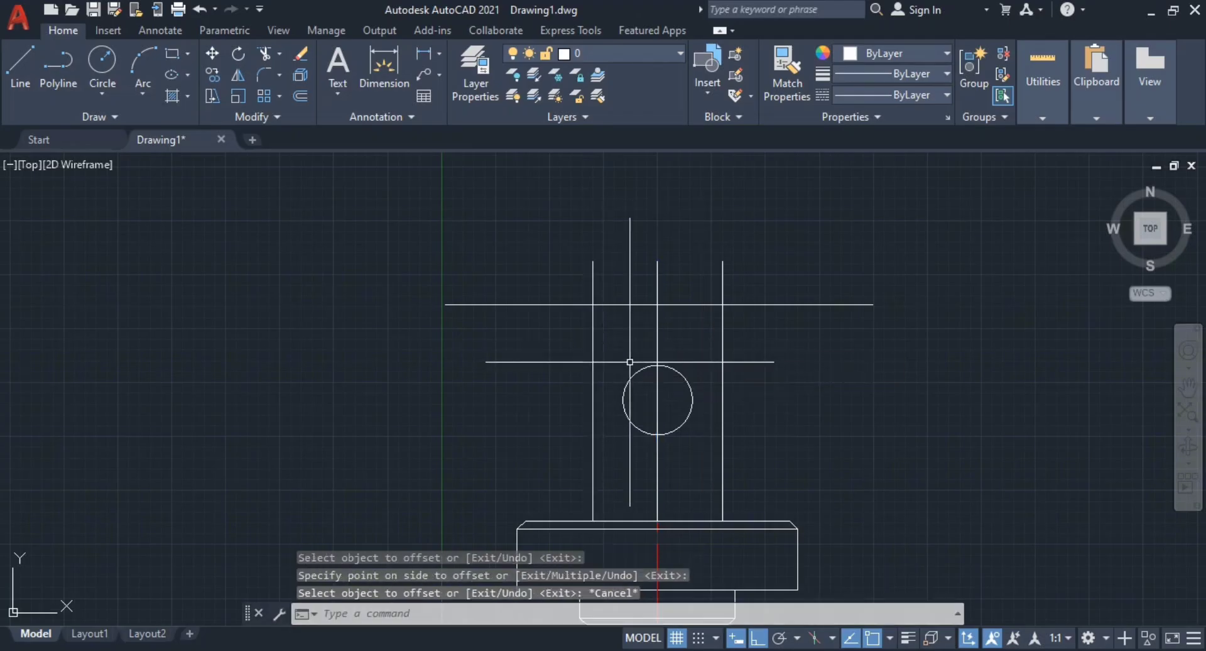
Step: Erase the vertical middle line between the two upright edges
left_click(670, 272)
left_click(630, 272)
type("e")
key("Return")
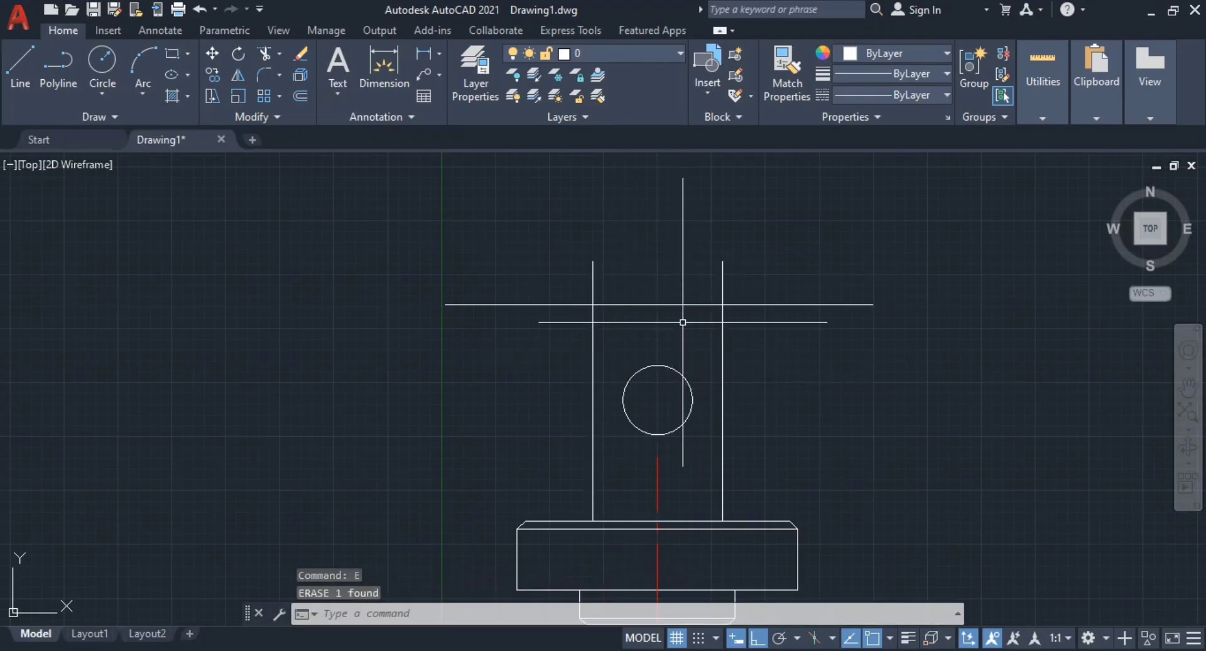
Step: Draw a vertical line from the circle's right quadrant up past the upper horizontal line for the slot's right side
middle_click_drag(713, 307, 726, 264)
scroll(686, 348, "up", 2)
middle_click_drag(690, 319, 692, 334)
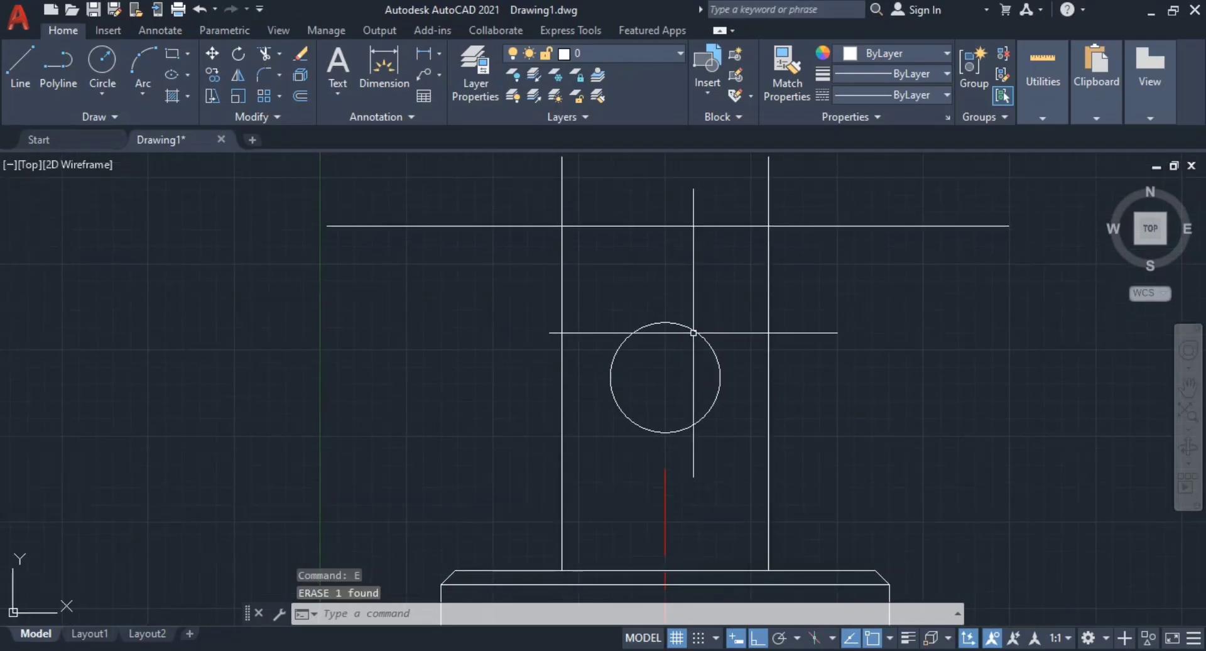
key("alt+Tab")
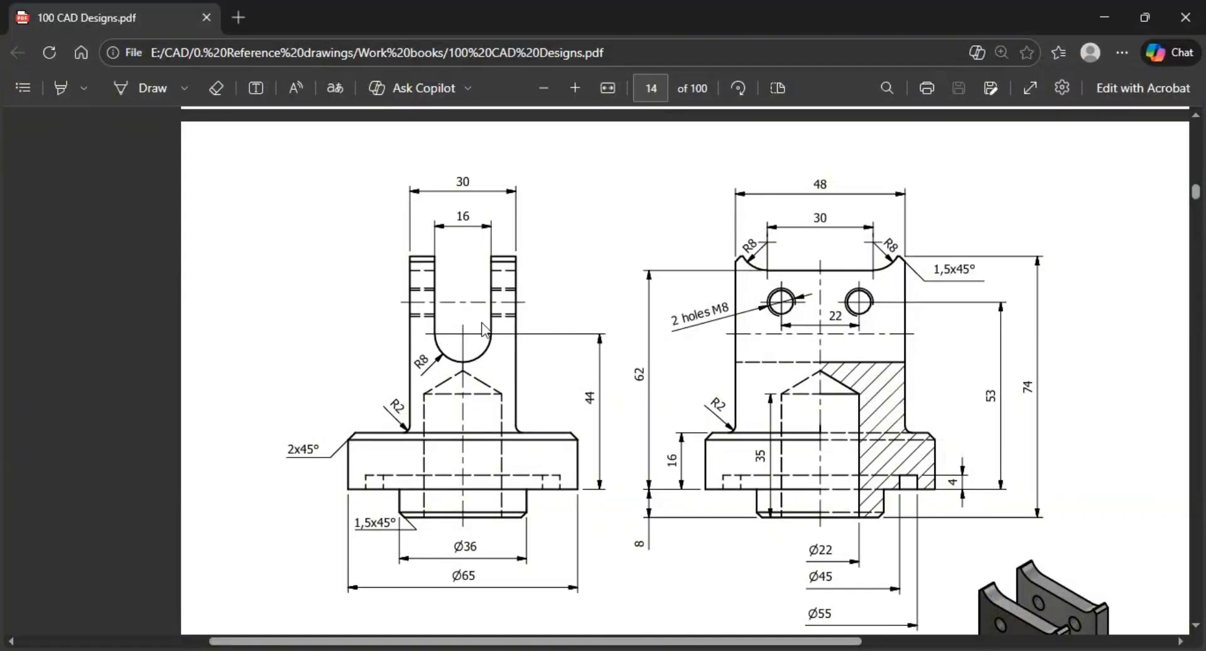
key("alt+Tab")
scroll(712, 375, "up", 1)
mouse_move(711, 375)
middle_mouse_down()
mouse_move(708, 401)
mouse_move(727, 401)
mouse_move(708, 400)
middle_mouse_up()
scroll(727, 401, "down", 1)
type("l")
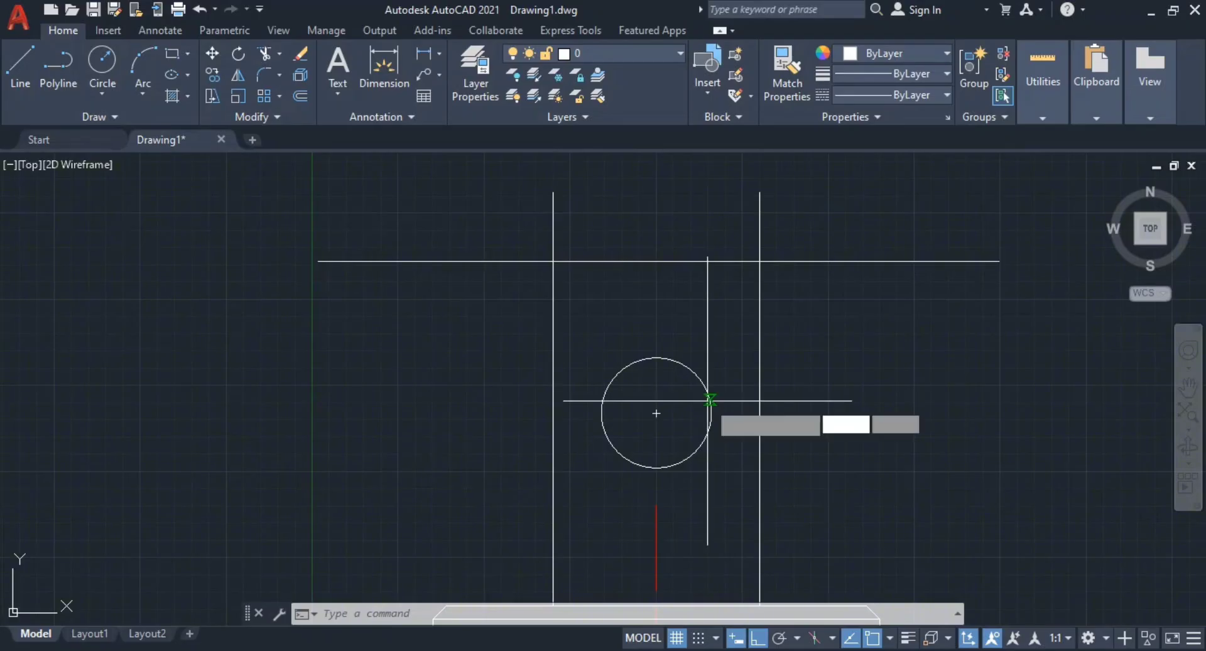
key("Return")
left_click(711, 413)
left_click(711, 224)
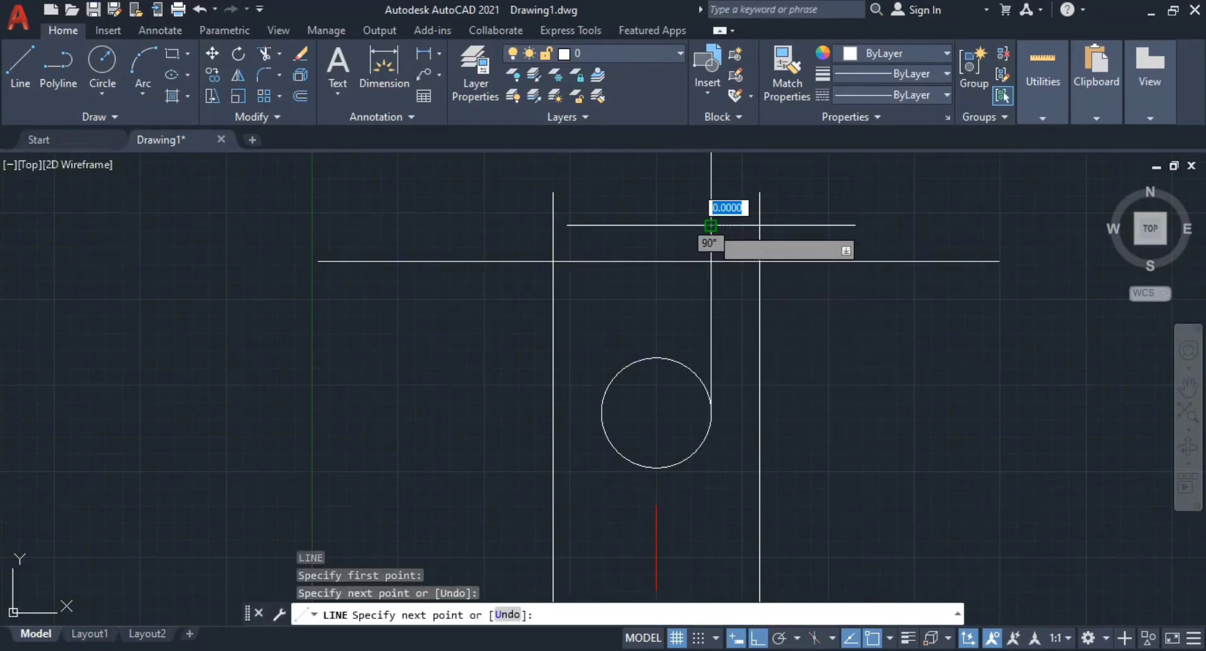
Step: Draw a vertical line from the circle's left quadrant up past the upper horizontal line for the slot's left side
key("Escape")
key("Escape")
type("l")
key("Return")
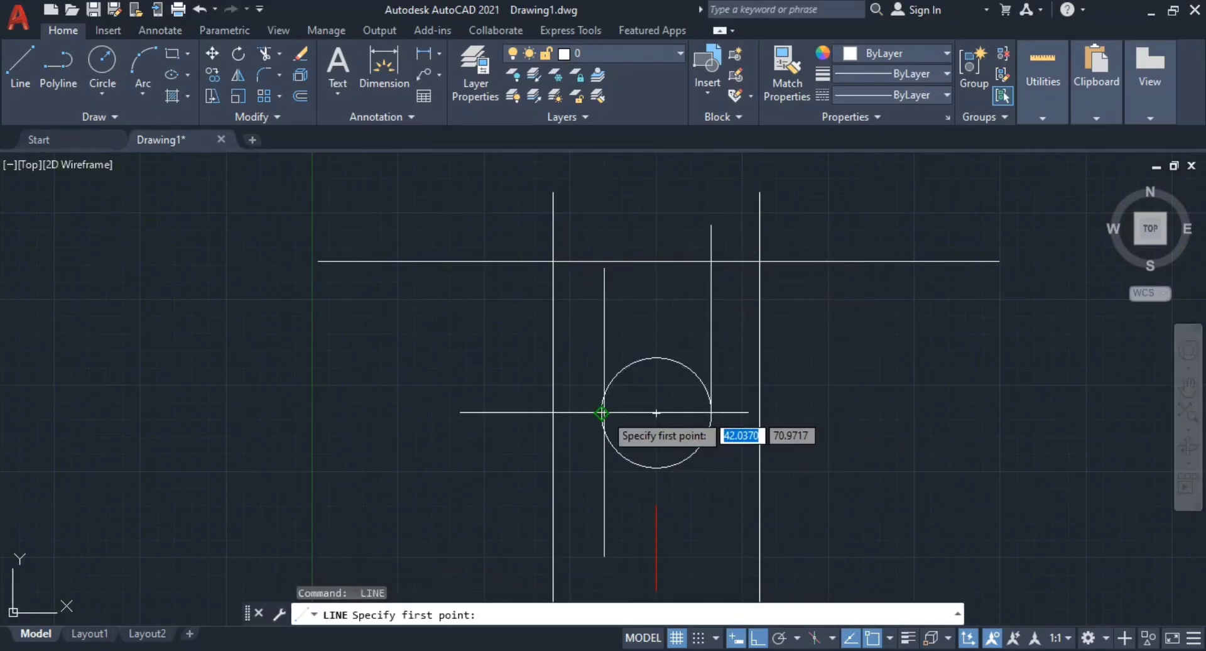
left_click(601, 413)
left_click(602, 221)
key("Escape")
key("Escape")
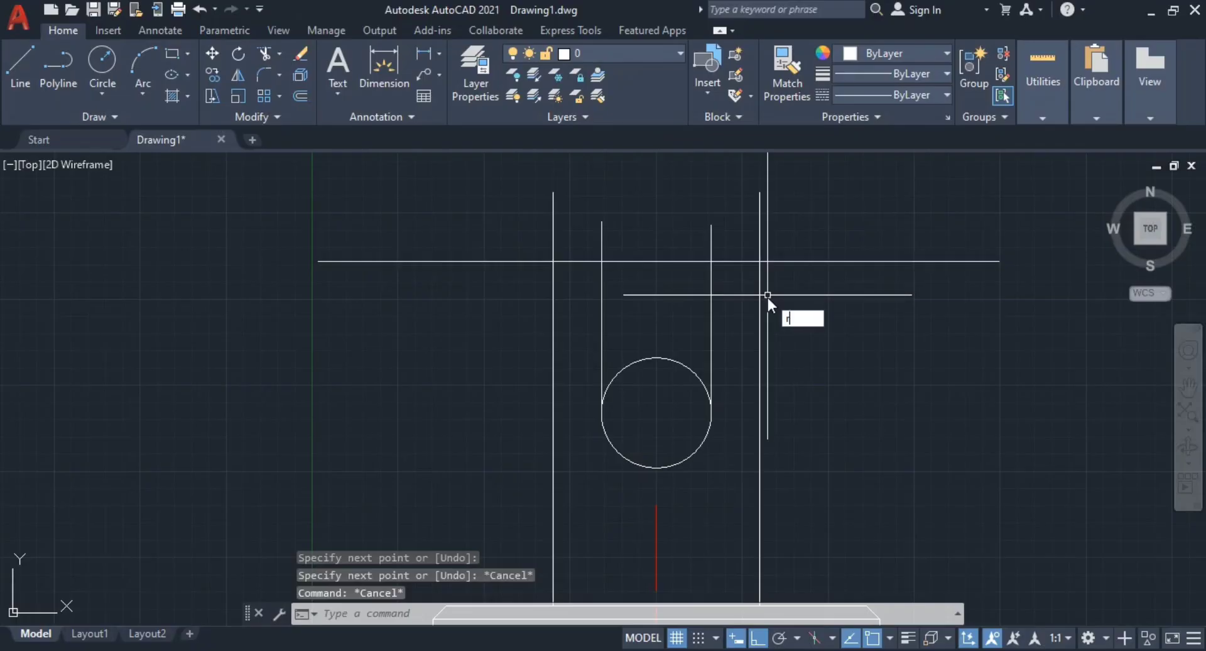
Step: Trim the excess lines and the circle's upper half to leave the upright's outline with an open U-shaped slot
key("Escape")
type("tr")
key("Return")
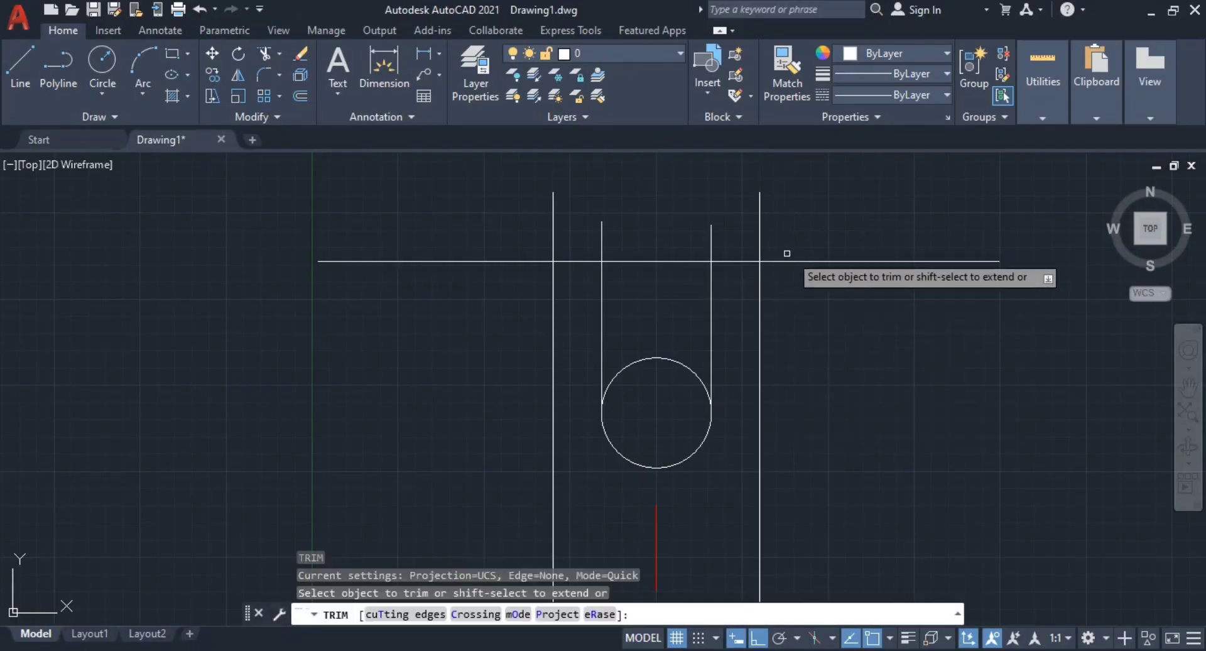
left_click_drag(829, 236, 539, 242)
left_click_drag(536, 315, 517, 222)
left_click_drag(887, 225, 896, 271)
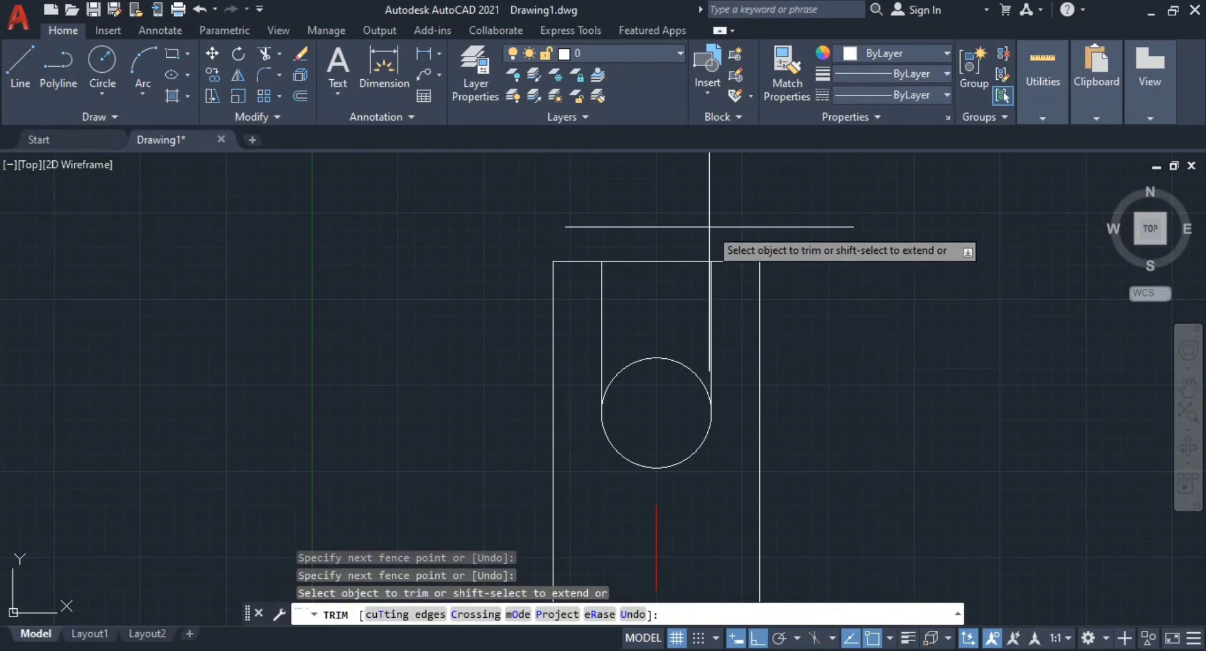
mouse_move(706, 231)
left_mouse_down()
mouse_move(695, 322)
mouse_move(668, 340)
mouse_move(698, 352)
left_mouse_up()
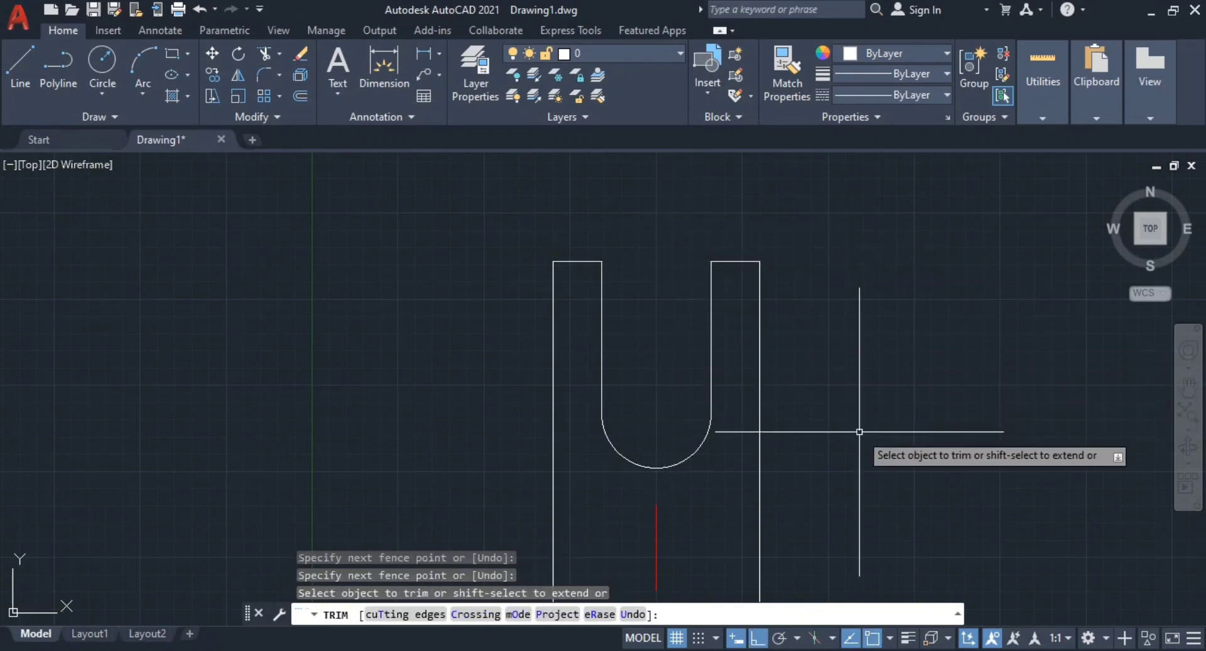
key("Escape")
Step: Stretch the upper end of the red centre line up past the top of the upright
scroll(835, 433, "down", 4)
middle_click_drag(830, 439, 797, 345)
key("alt+Tab")
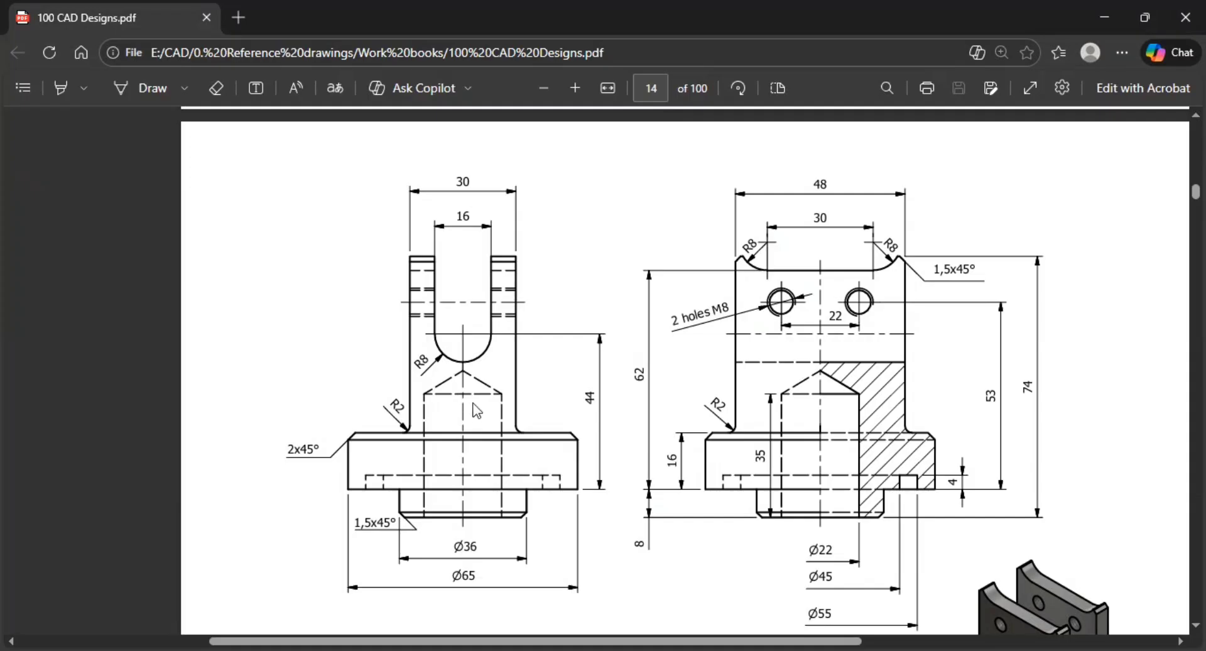
key("alt+Tab")
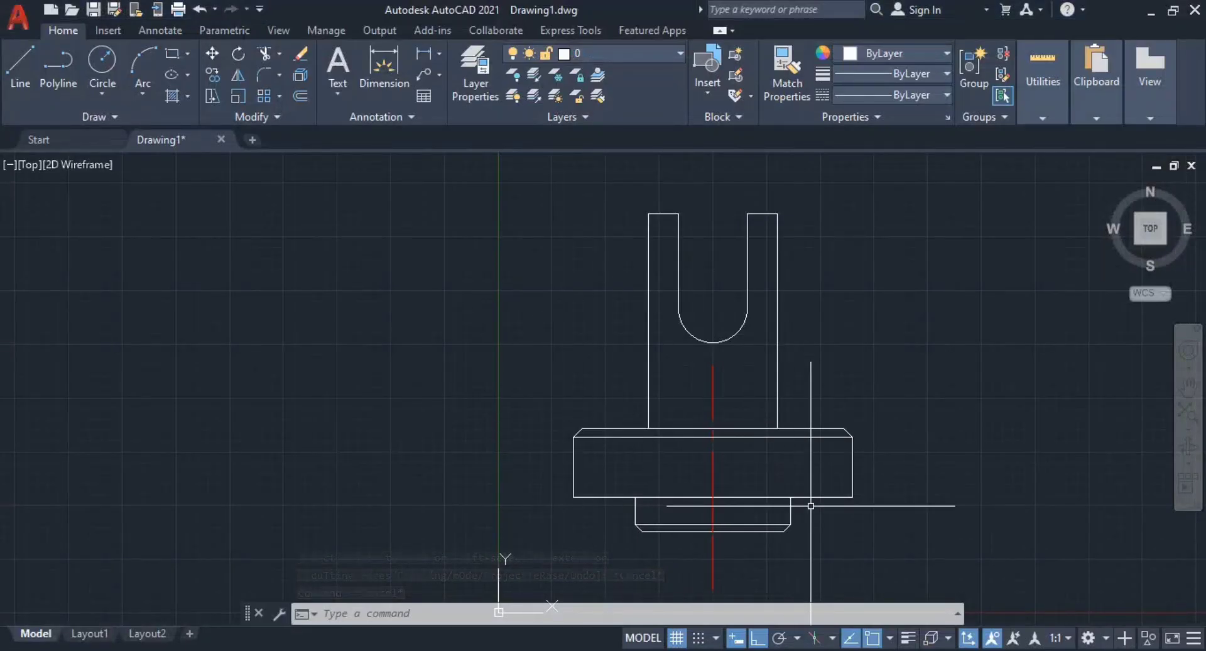
mouse_move(821, 458)
middle_mouse_down()
mouse_move(711, 380)
mouse_move(654, 438)
mouse_move(654, 471)
middle_mouse_up()
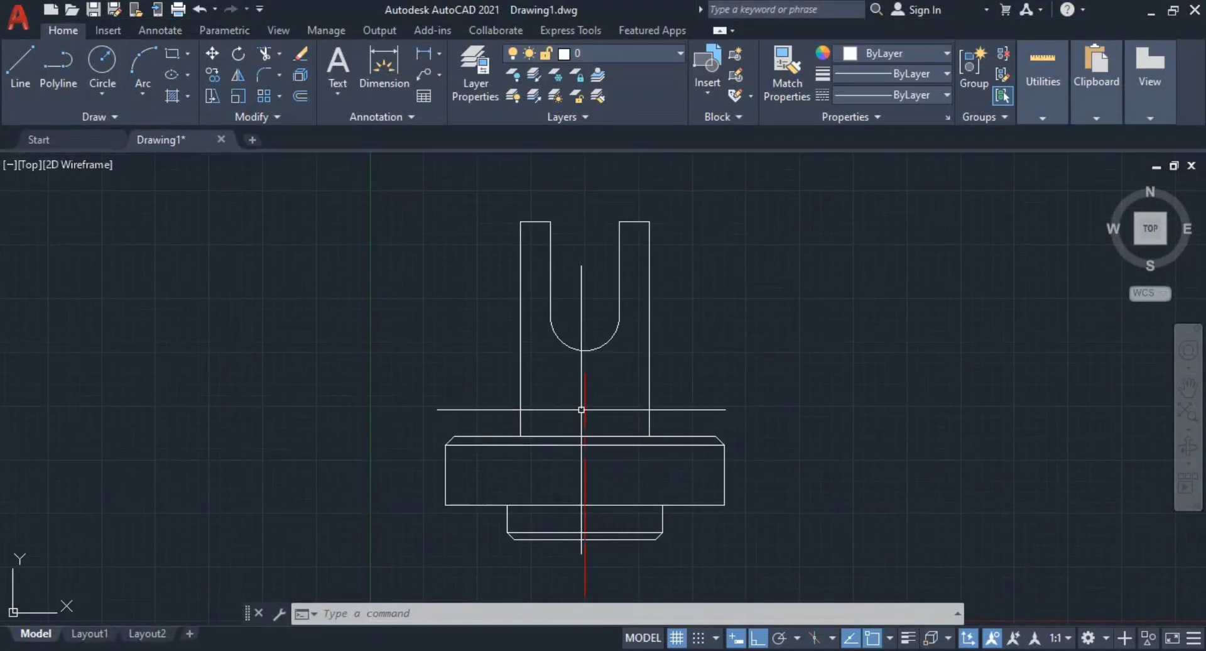
left_click(584, 399)
left_click(584, 370)
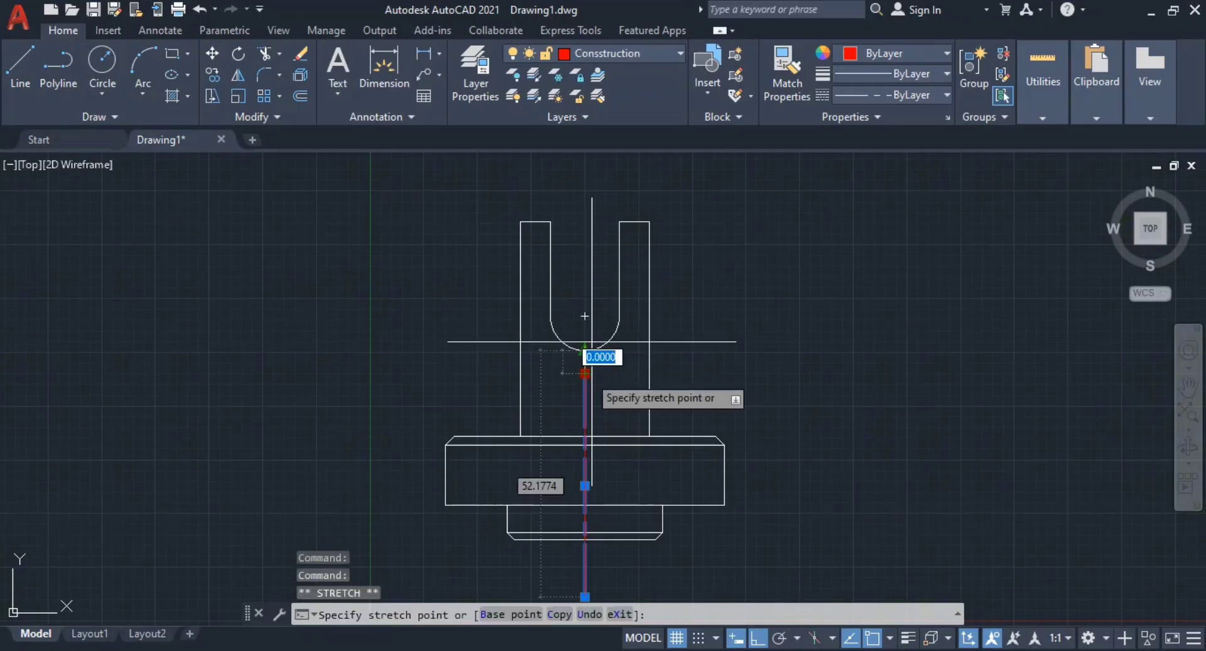
key("Escape")
key("Escape")
key("Escape")
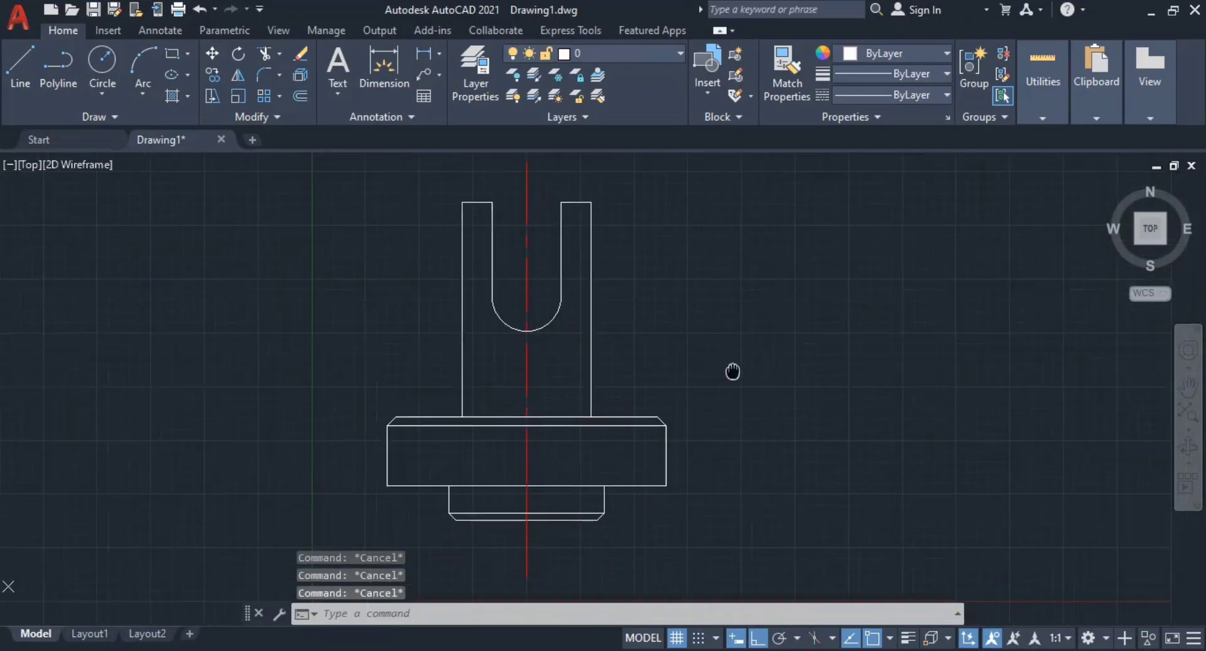
Step: Examine the reference PDF's two views for the dimensions of the hidden central bore
key("alt+Tab")
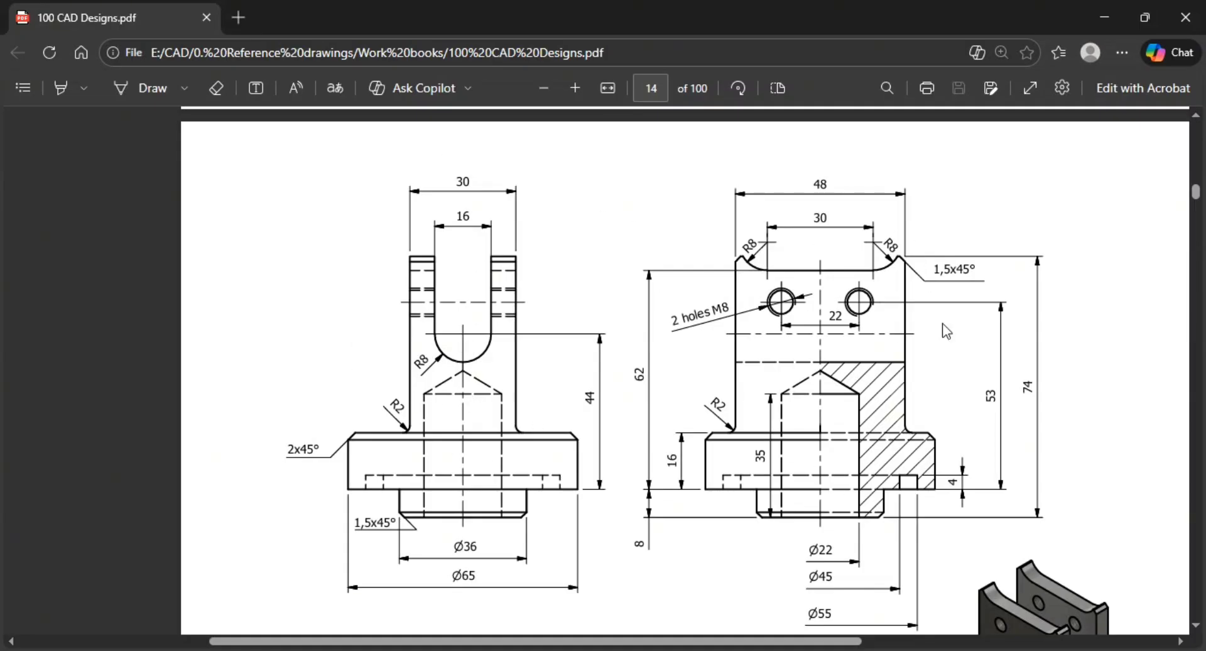
key("alt+Tab")
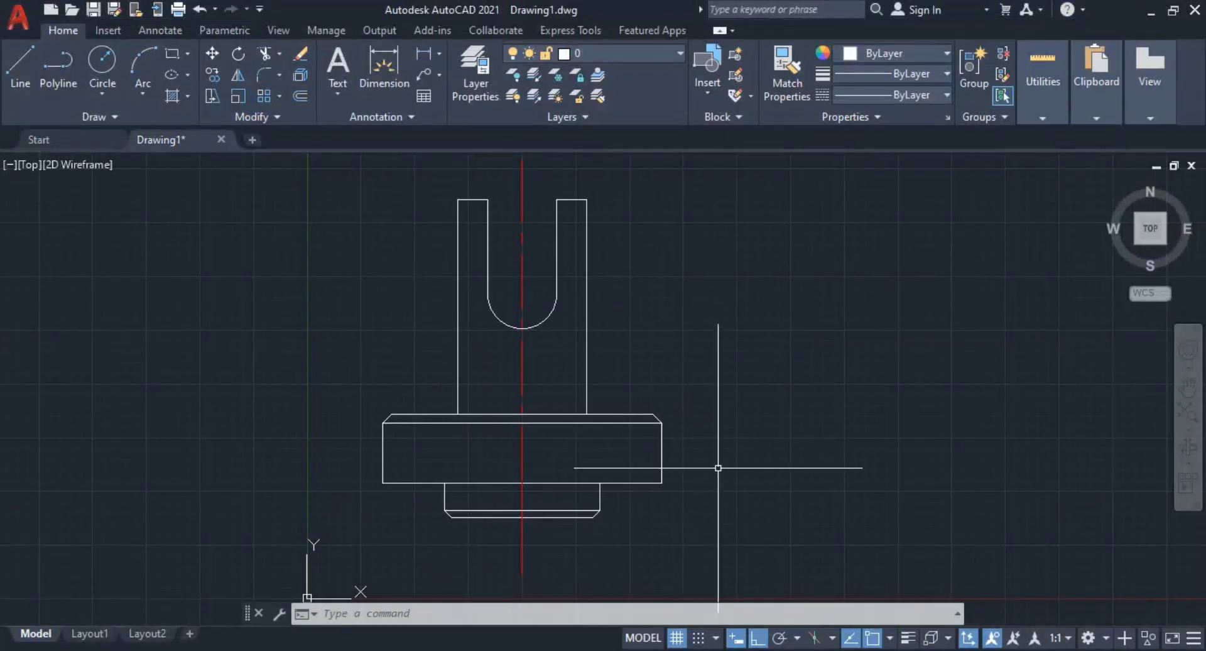
key("alt+Tab")
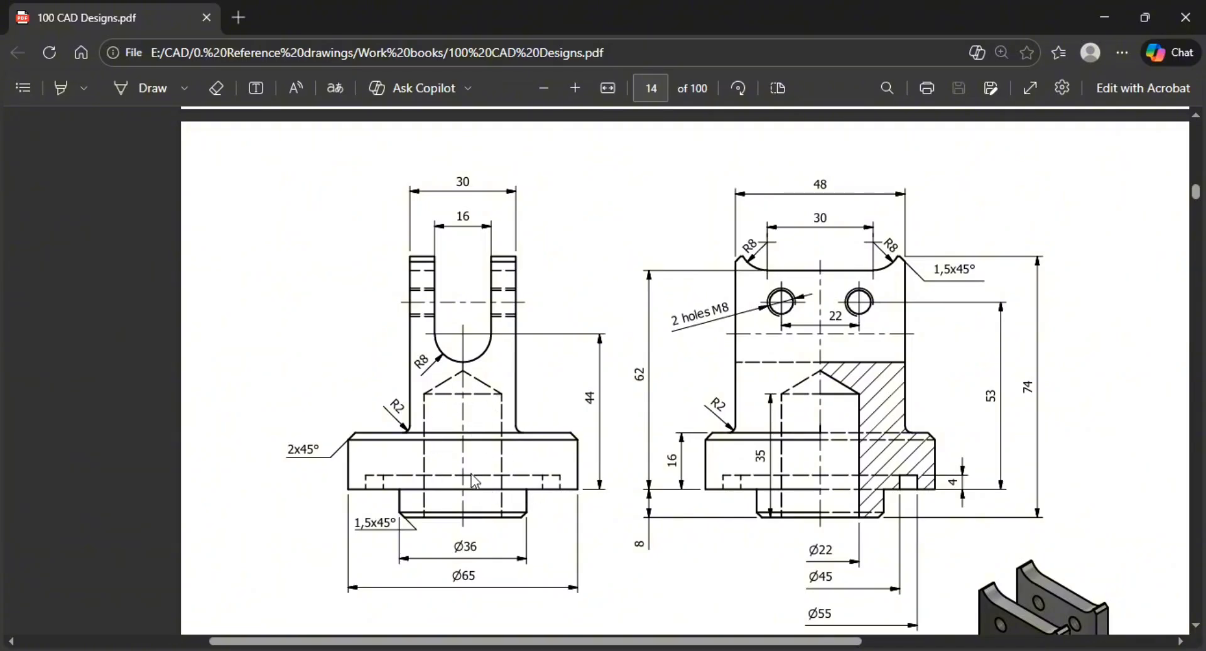
key("alt+Tab")
scroll(593, 426, "up", 2)
middle_click_drag(593, 426, 850, 312)
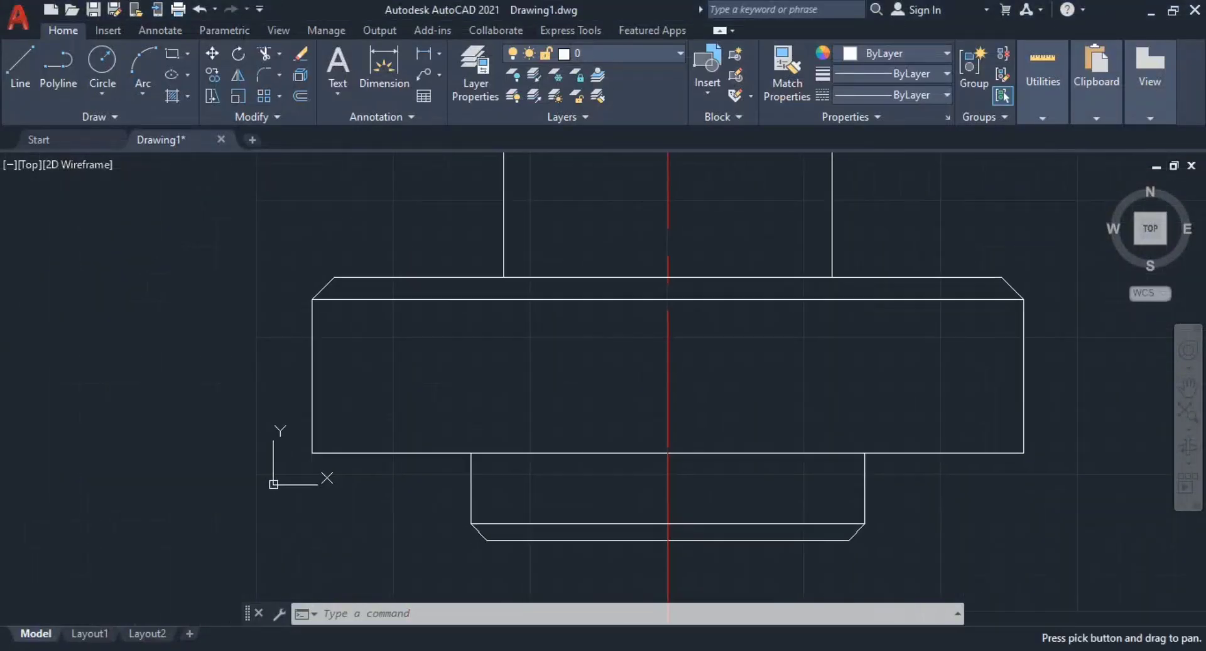
key("alt+Tab")
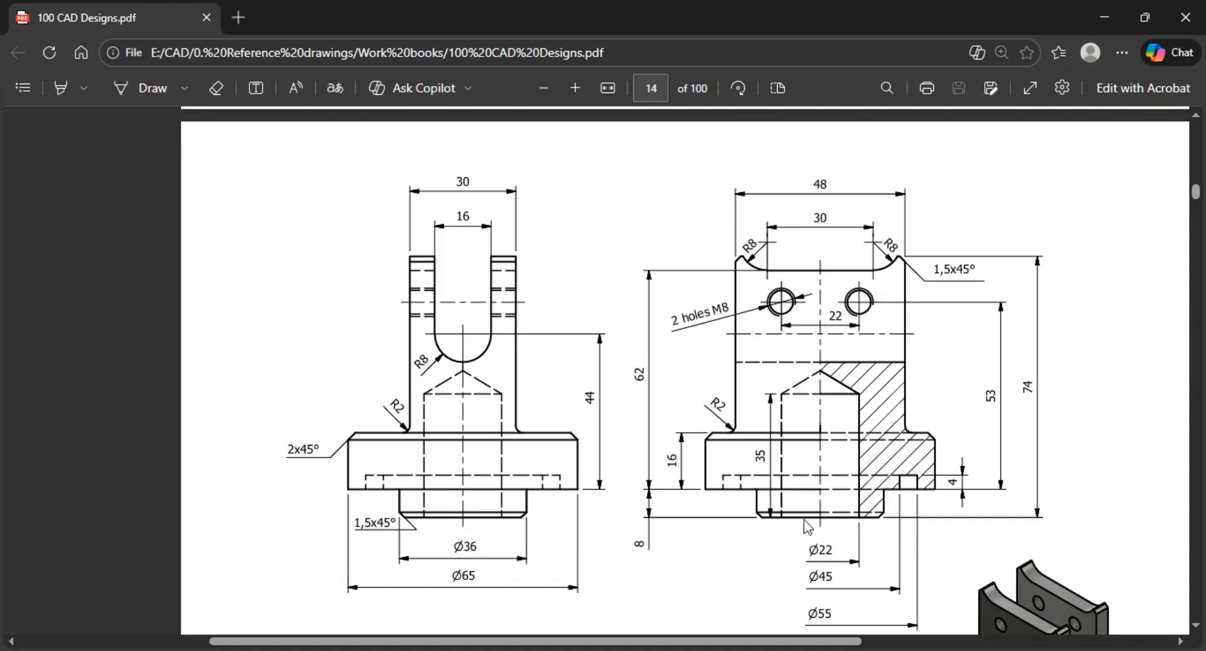
key("alt+Tab")
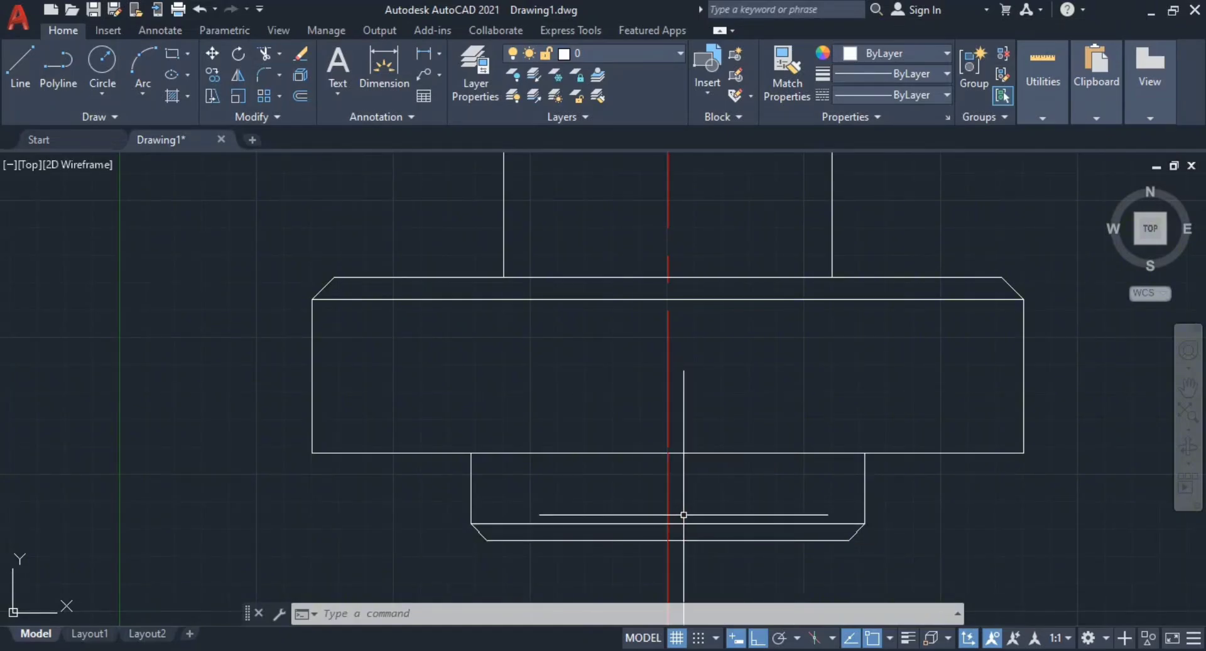
Step: Draw a vertical line along the centre line from inside the upright above the flange down below the bottom boss
scroll(683, 514, "down", 3)
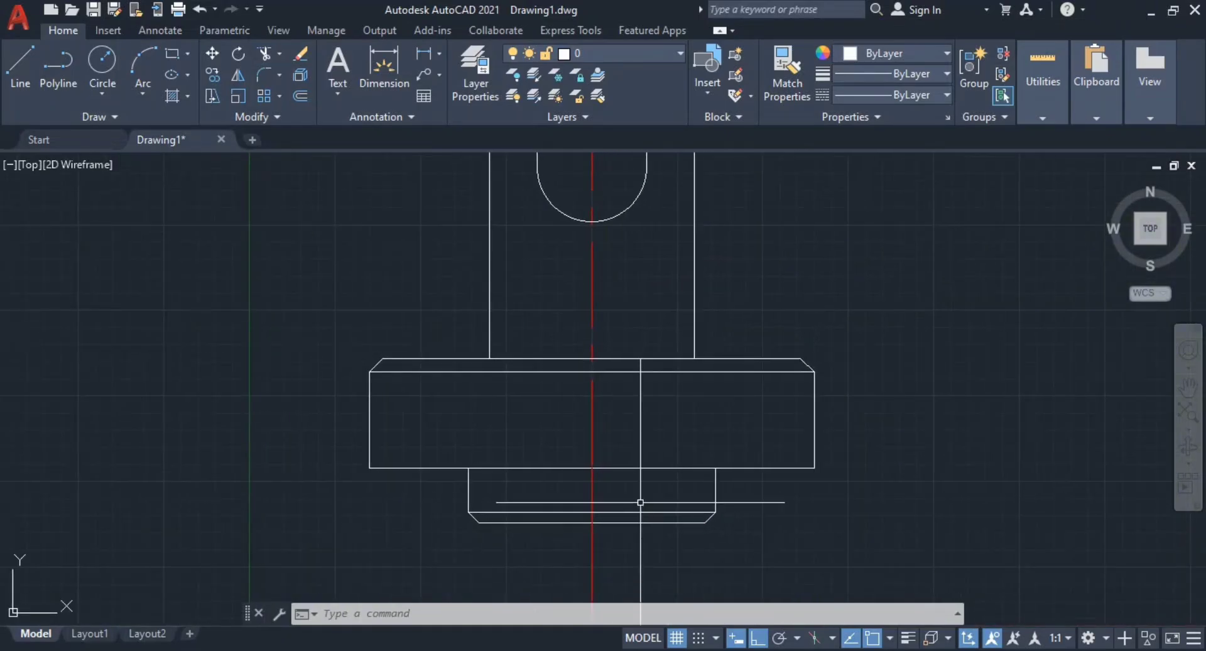
key("l")
key("Return")
left_click(592, 323)
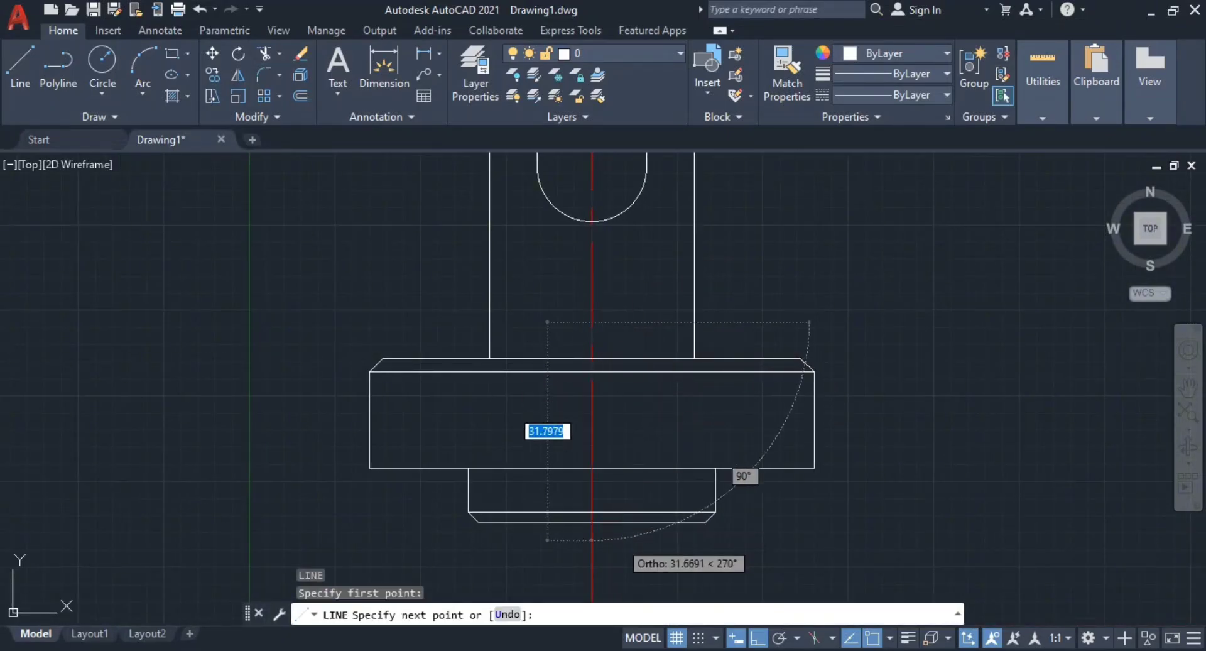
middle_click_drag(592, 571, 602, 468)
left_click(613, 551)
key("Escape")
key("Escape")
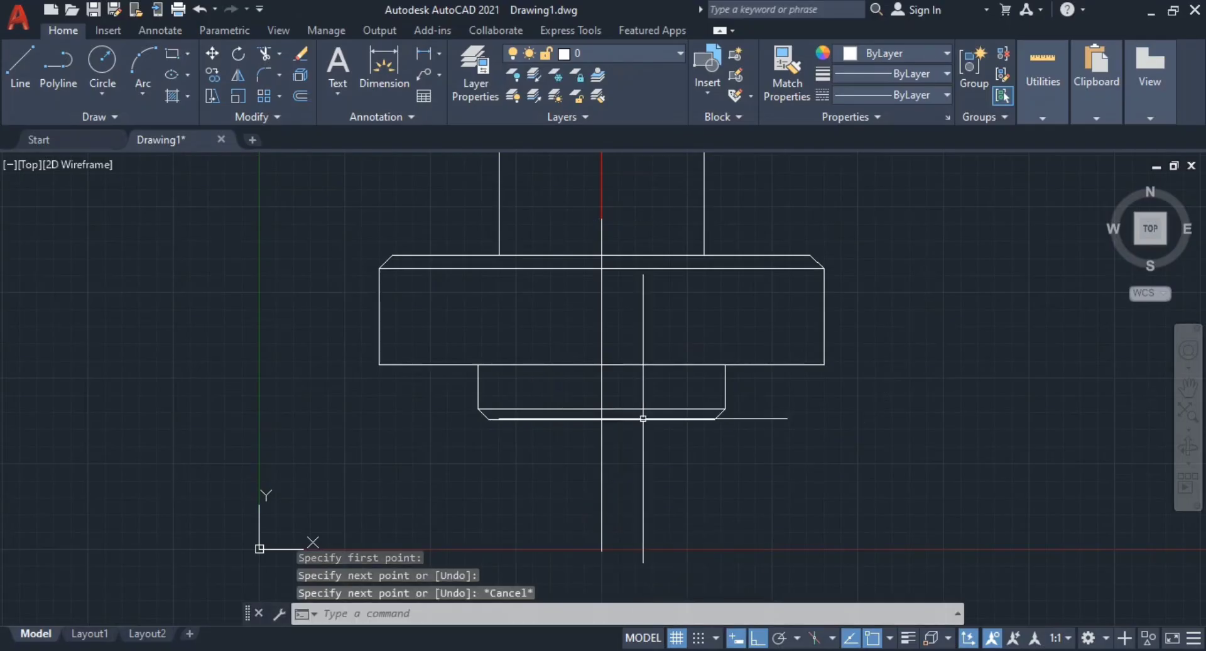
Step: Offset the new centre vertical line by 11 mm to both sides for the bore's walls
middle_click_drag(636, 366, 636, 456)
key("o")
key("Return")
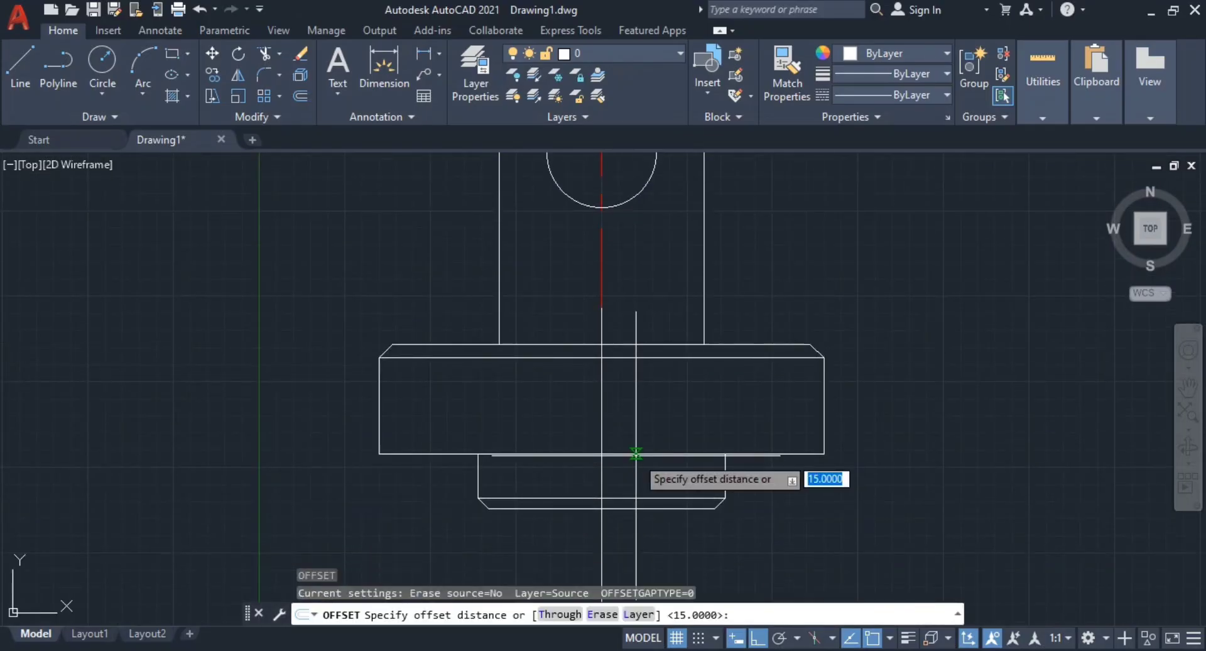
type("11")
key("Return")
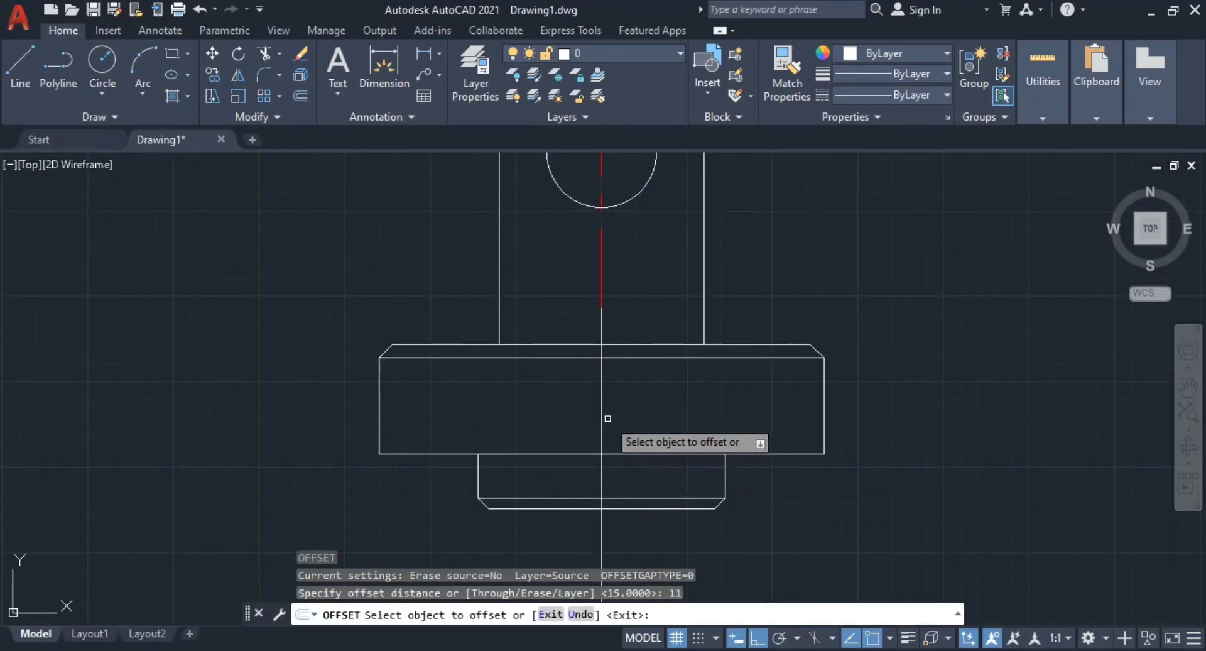
left_click(602, 416)
left_click(638, 415)
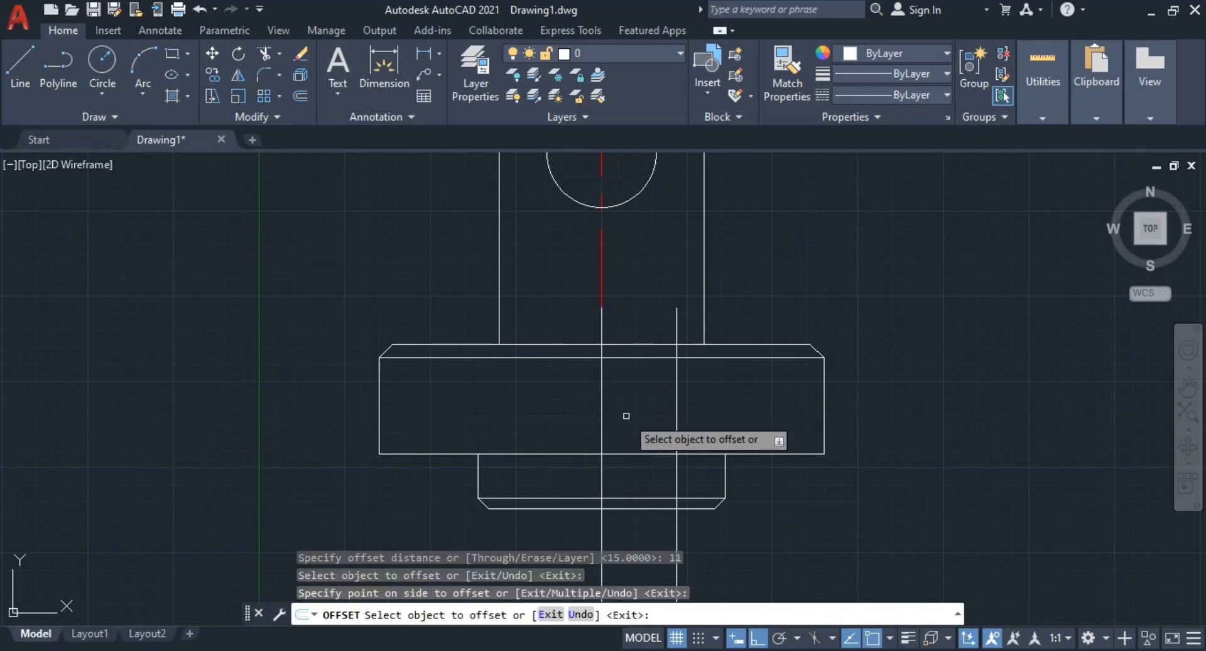
left_click(602, 421)
left_click(569, 418)
key("Escape")
key("Escape")
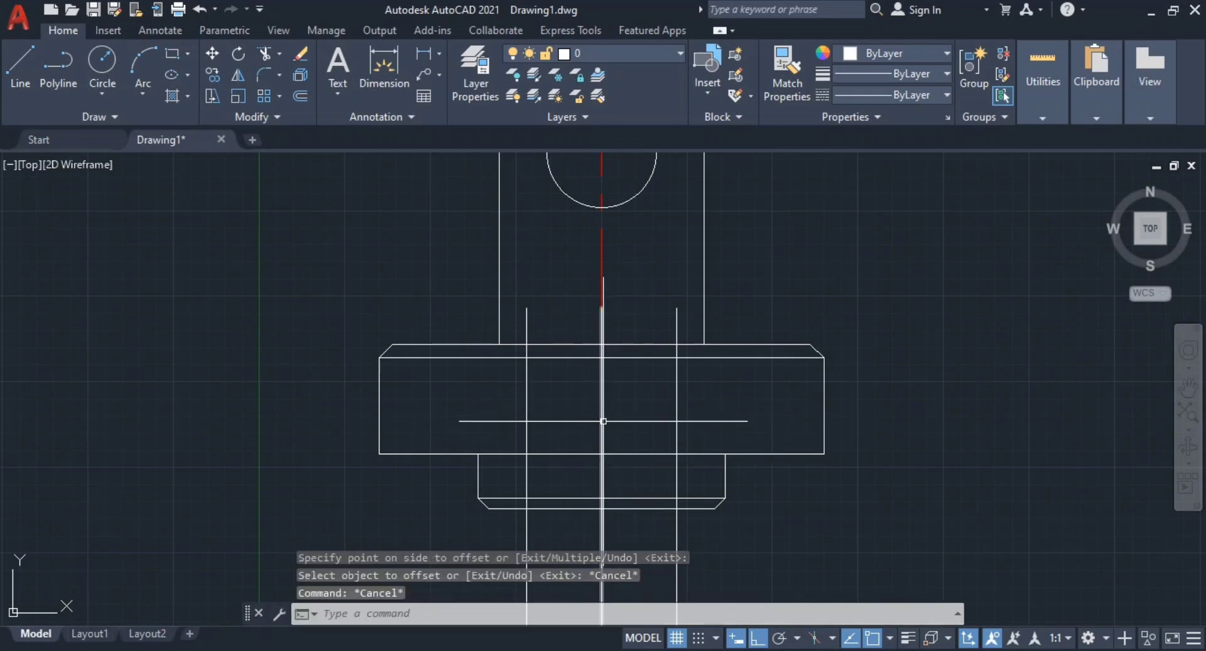
Step: Erase the white middle line between the two bore walls
left_click(602, 421)
type("e")
key("Return")
middle_click_drag(636, 421, 727, 397)
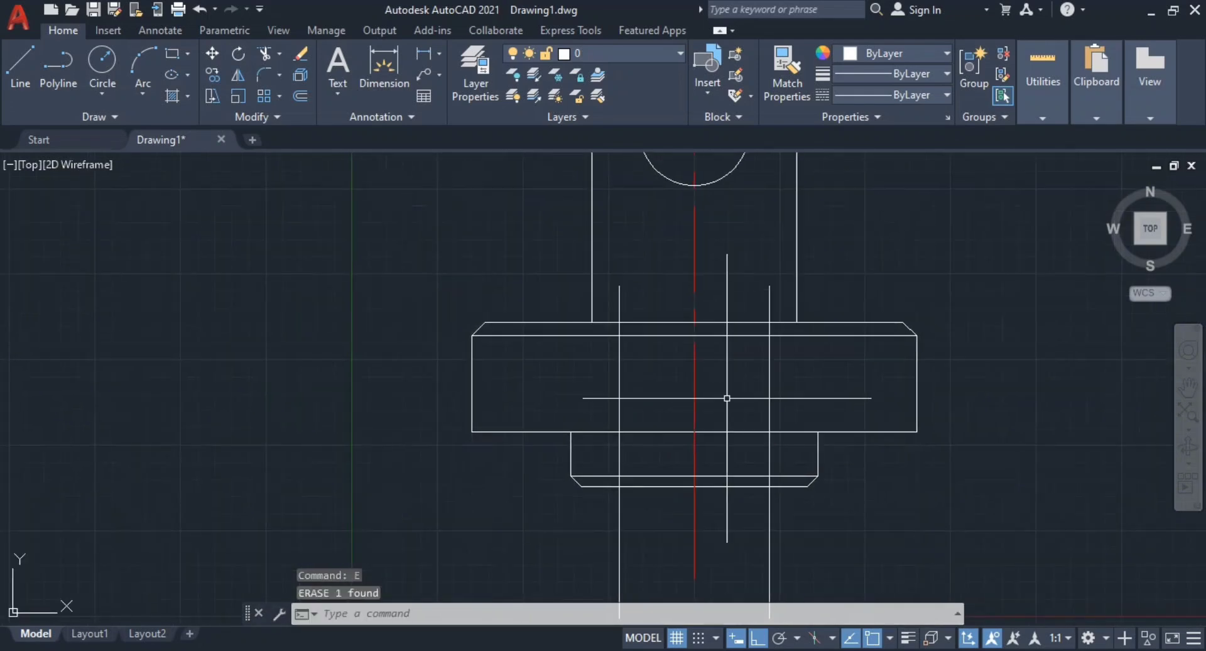
Step: Check the bore depth in the reference PDF and offset the boss's bottom edge upward by 35 mm
key("alt+Tab")
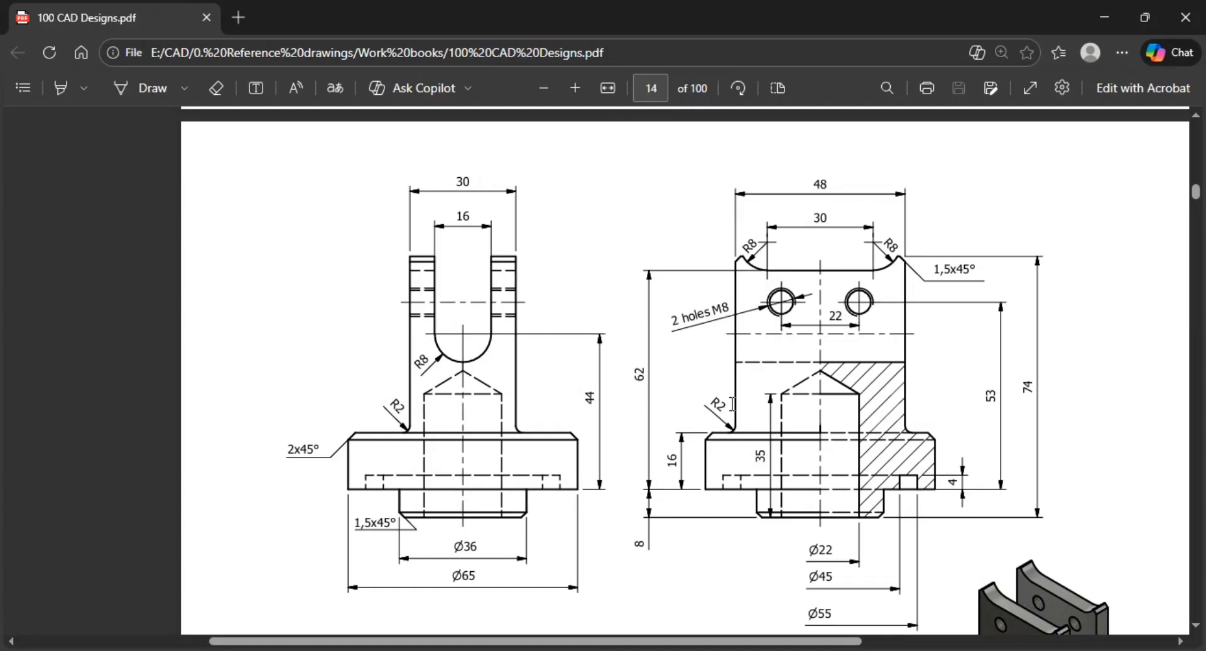
key("alt+Tab")
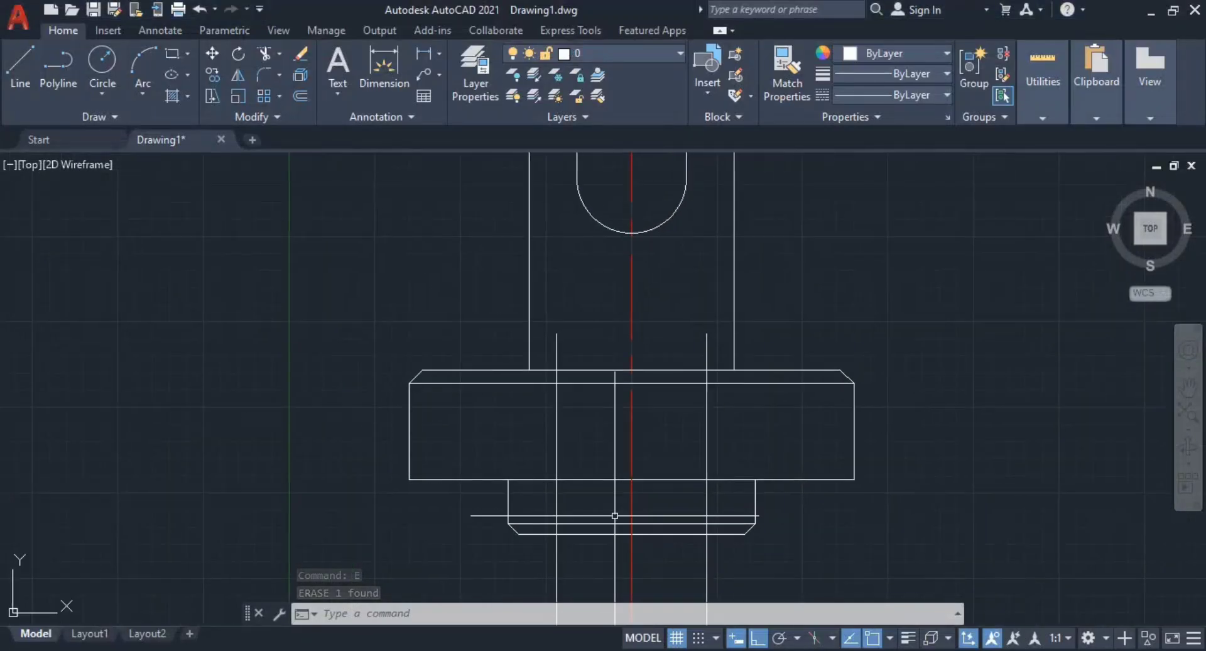
type("o")
key("Return")
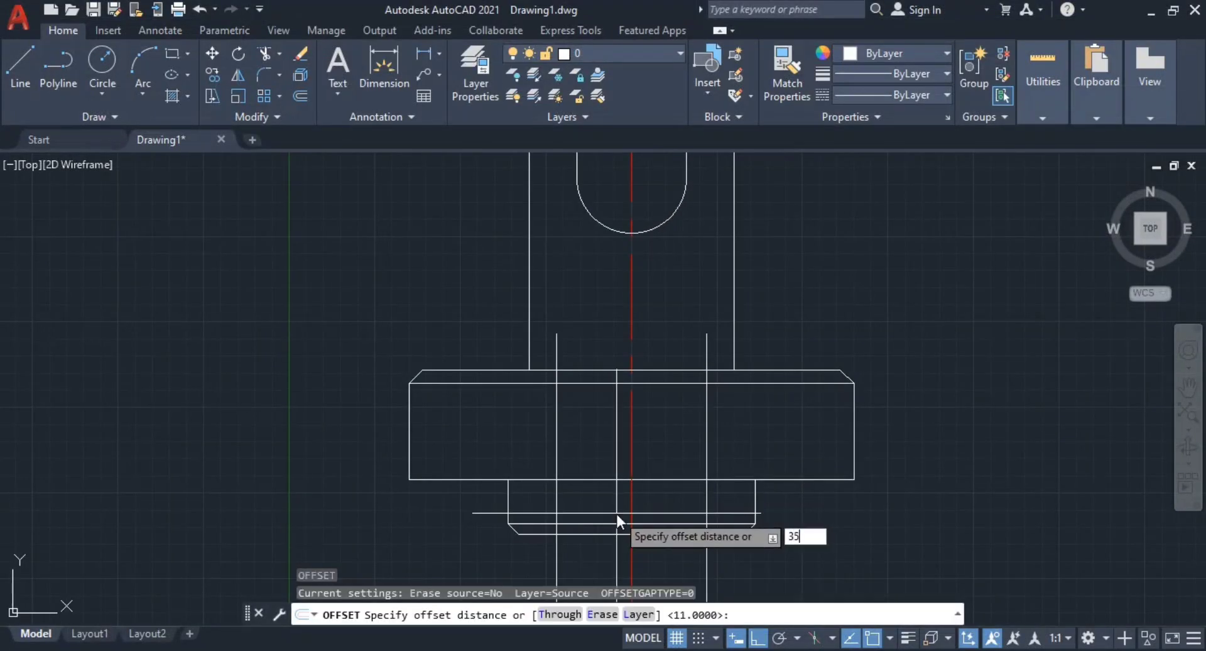
key("Return")
left_click(654, 534)
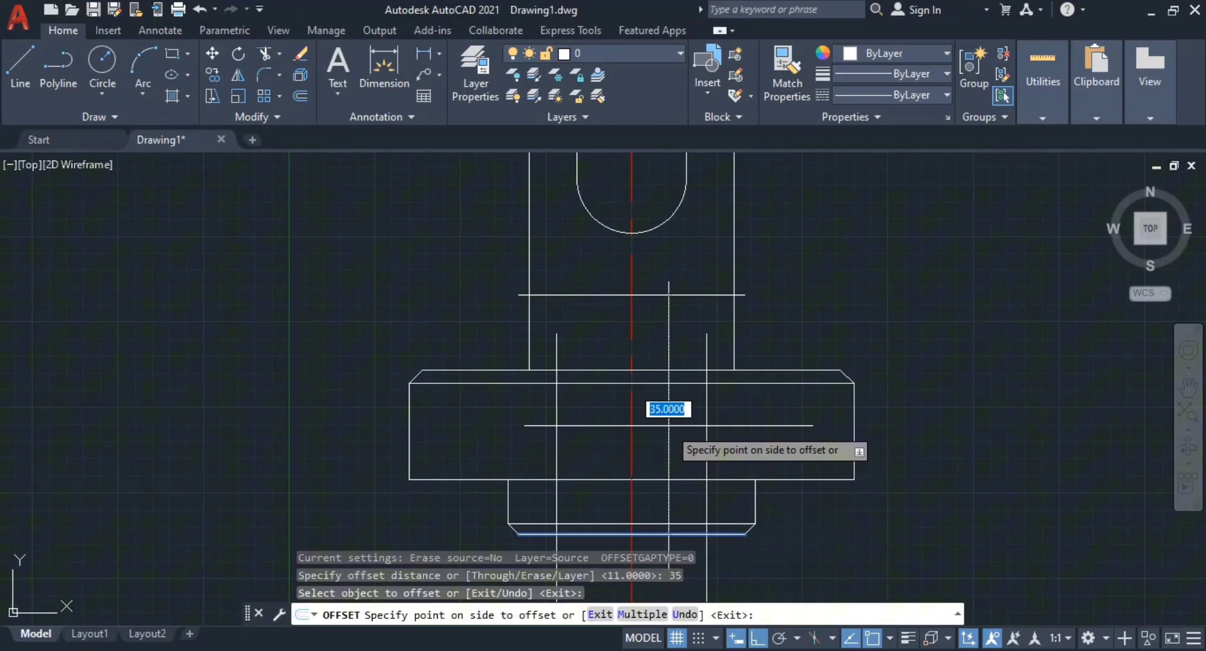
left_click(671, 414)
key("Escape")
key("Escape")
middle_click_drag(680, 402, 684, 450)
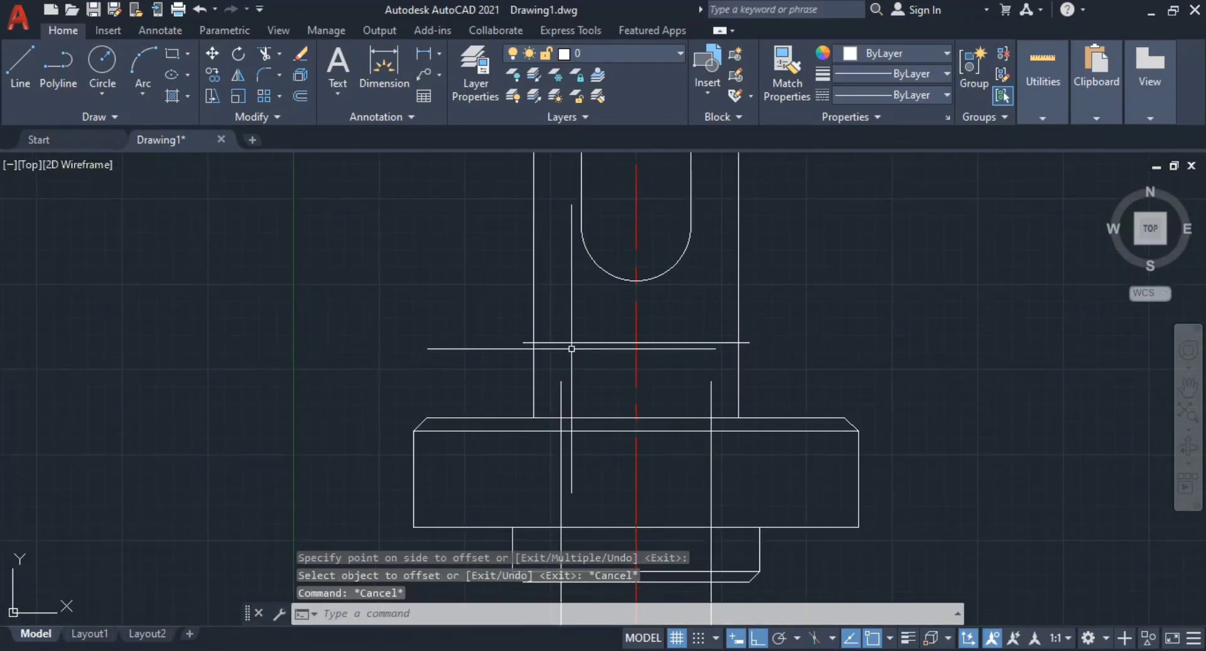
Step: Extend both bore wall lines up to the horizontal line 35 mm above the boss's bottom edge
type("ex")
key("Return")
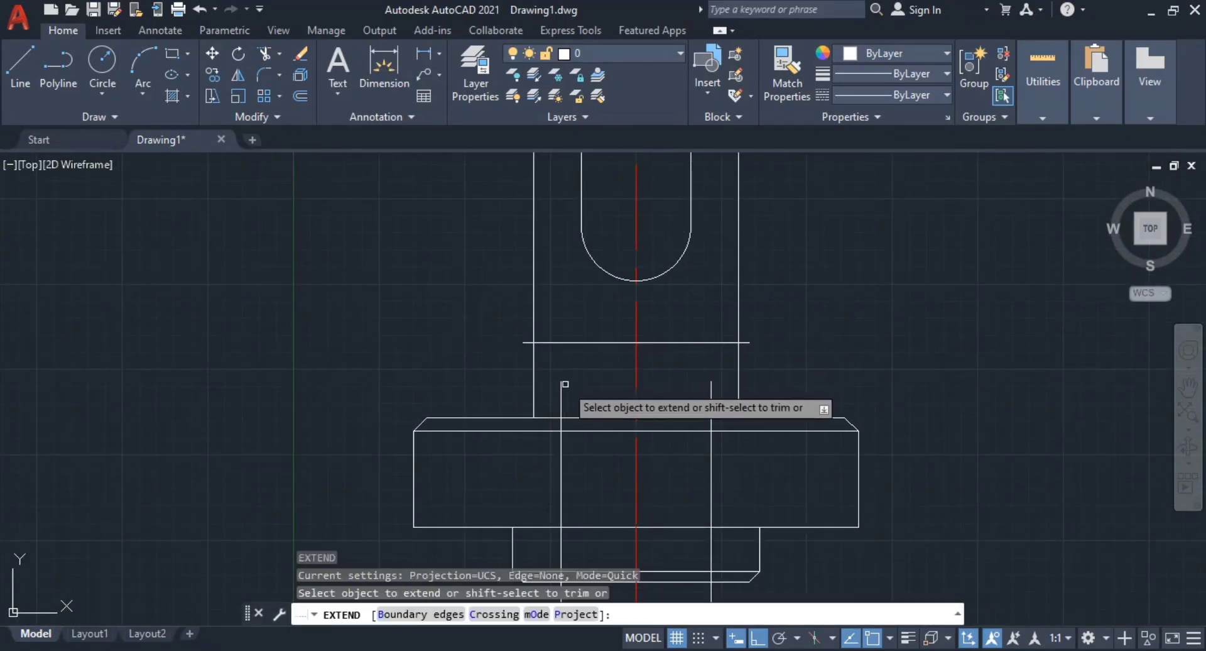
left_click(562, 397)
left_click(712, 388)
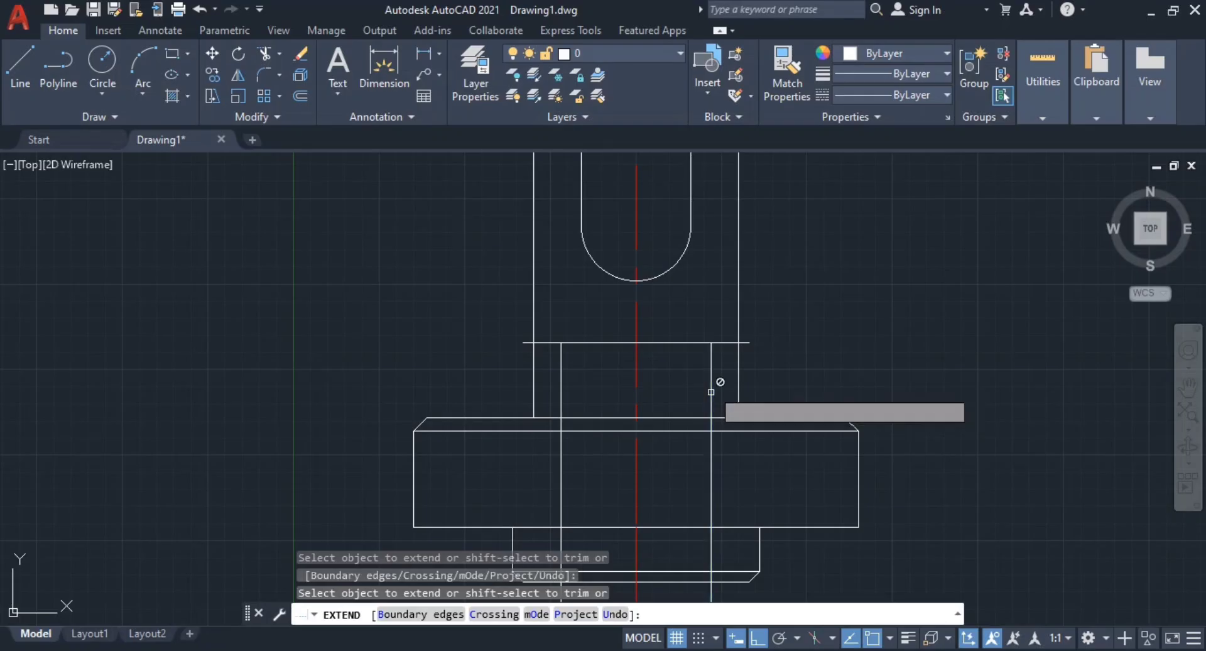
scroll(597, 364, "up", 4)
key("Escape")
Step: Try to trim the bore's top line where it overhangs the bore walls
type("tr")
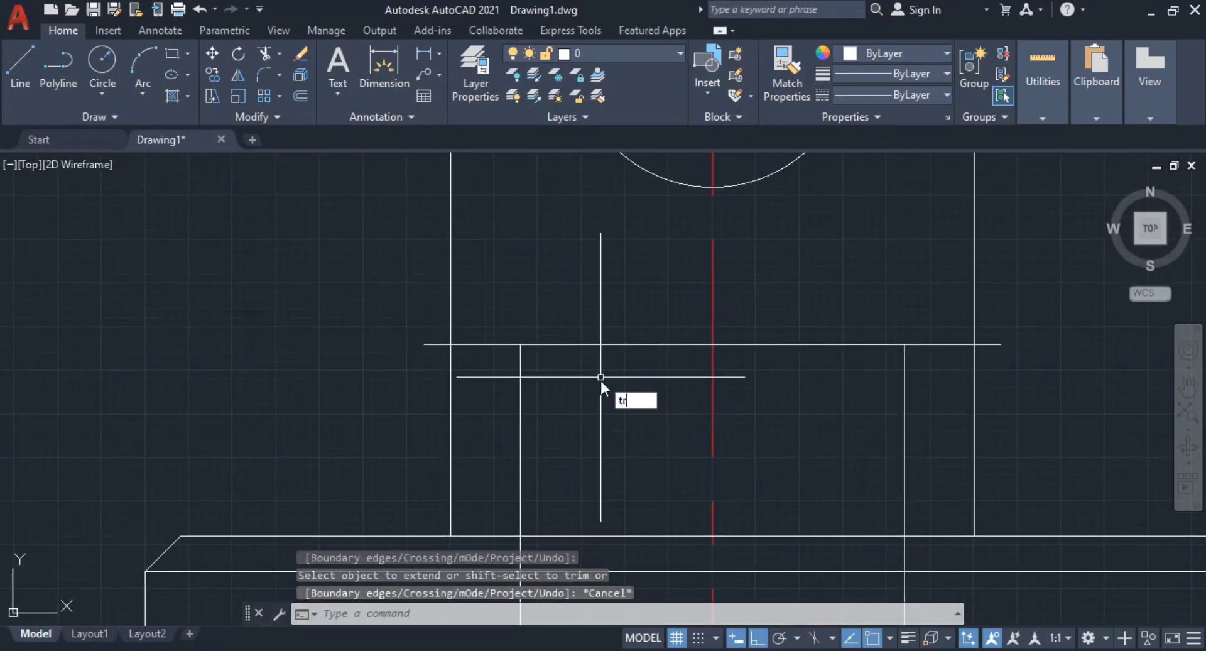
key("Return")
left_click_drag(492, 300, 488, 379)
key("Return")
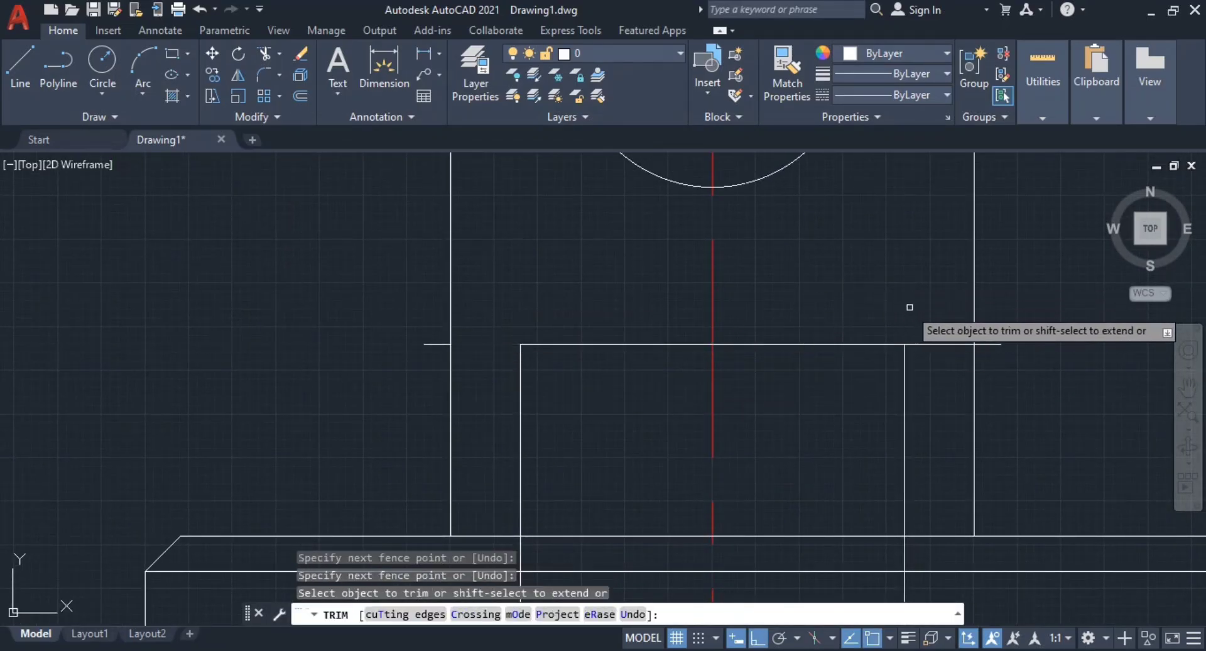
left_click(916, 307)
key("Escape")
key("Escape")
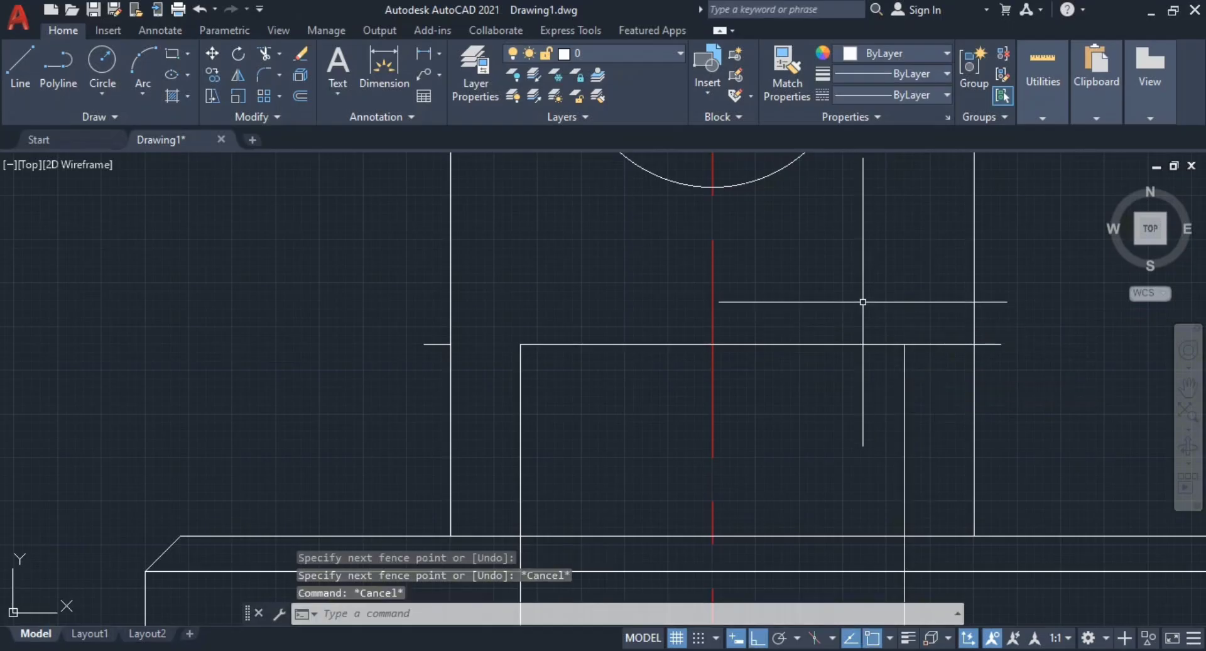
Step: Undo the trim of the bore's top line and switch back to the reference PDF
key("ctrl+z")
key("Escape")
key("alt+Tab")
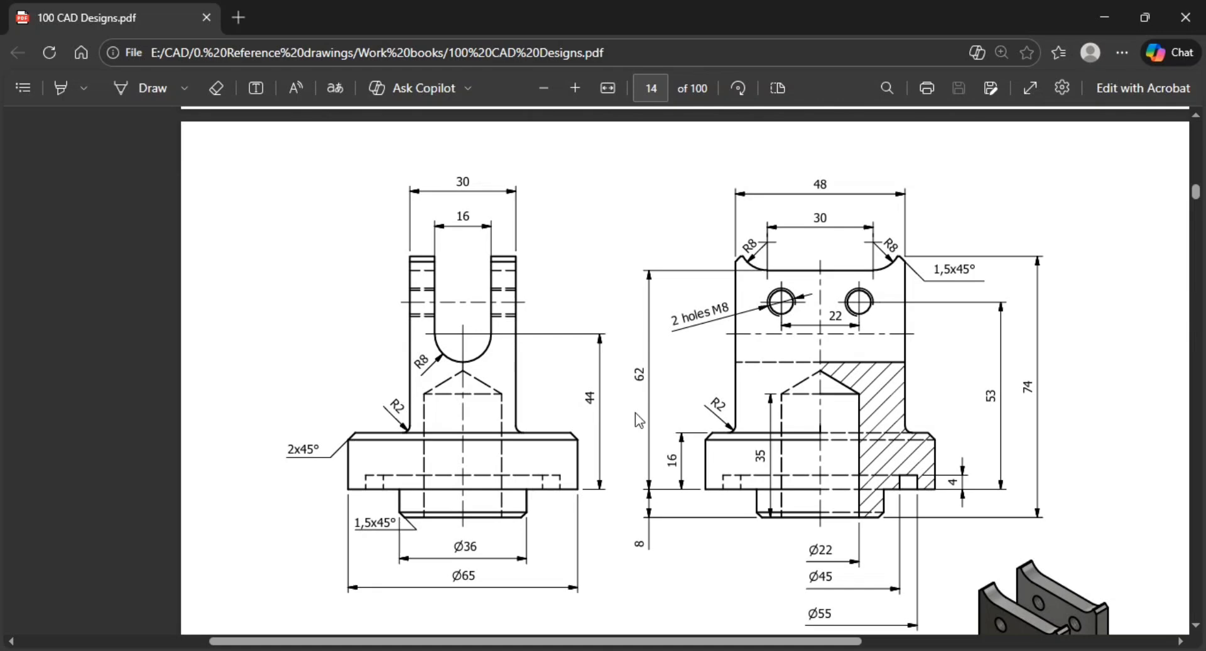
Step: Compare the bore's conical tip in the reference PDF with the unfinished bore top in AutoCAD
key("alt+Tab")
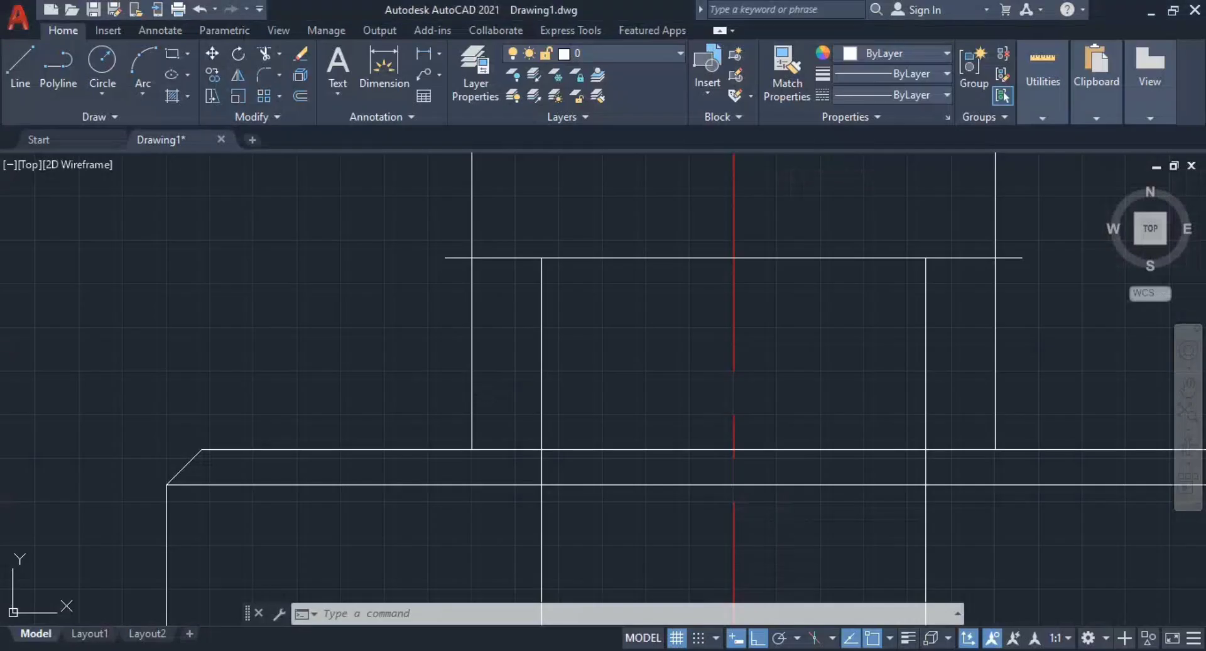
middle_click_drag(660, 293, 497, 413)
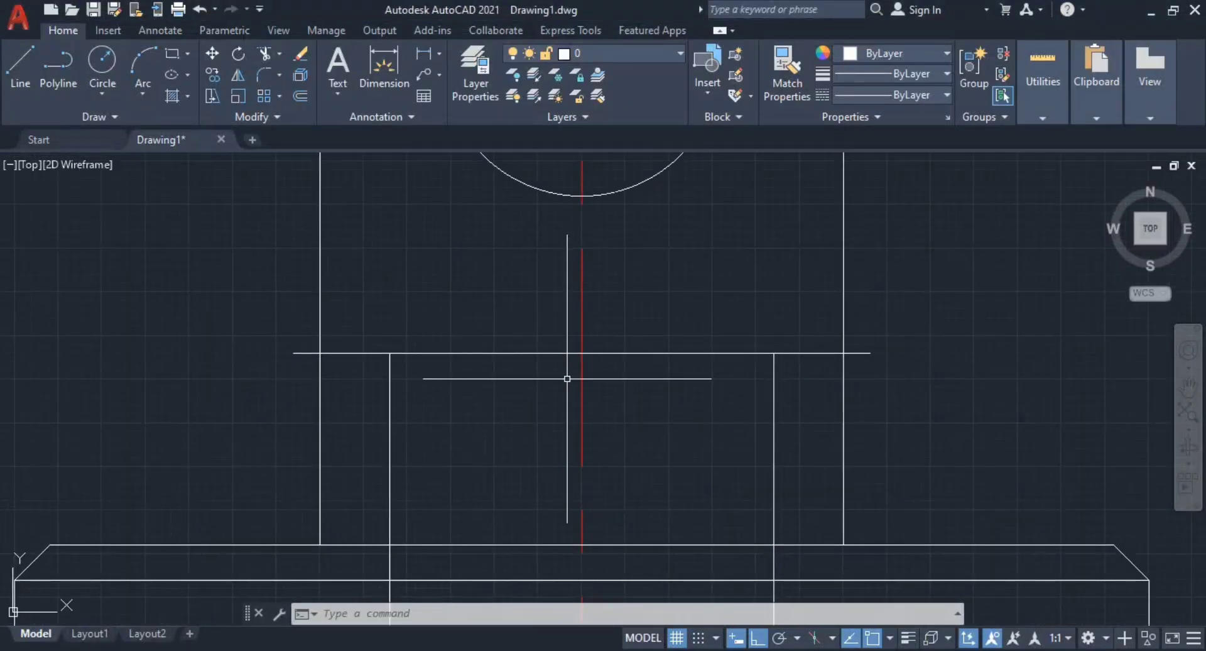
key("alt+Tab")
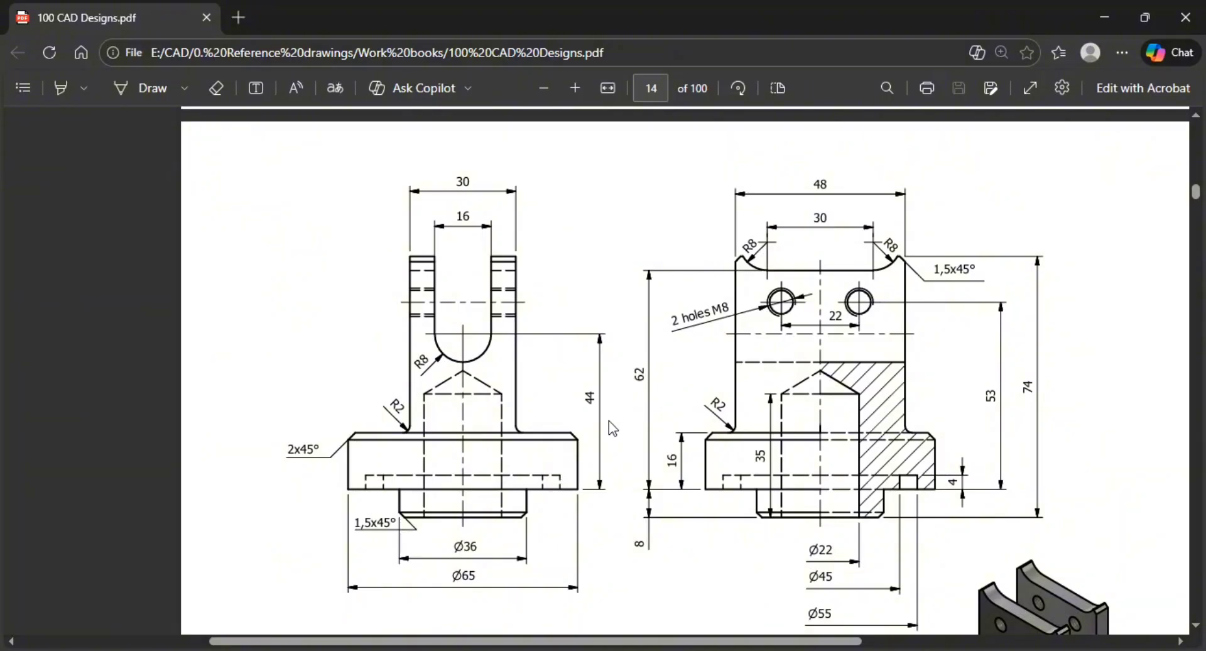
key("alt+Tab")
key("alt+Tab")
key("alt+Tab")
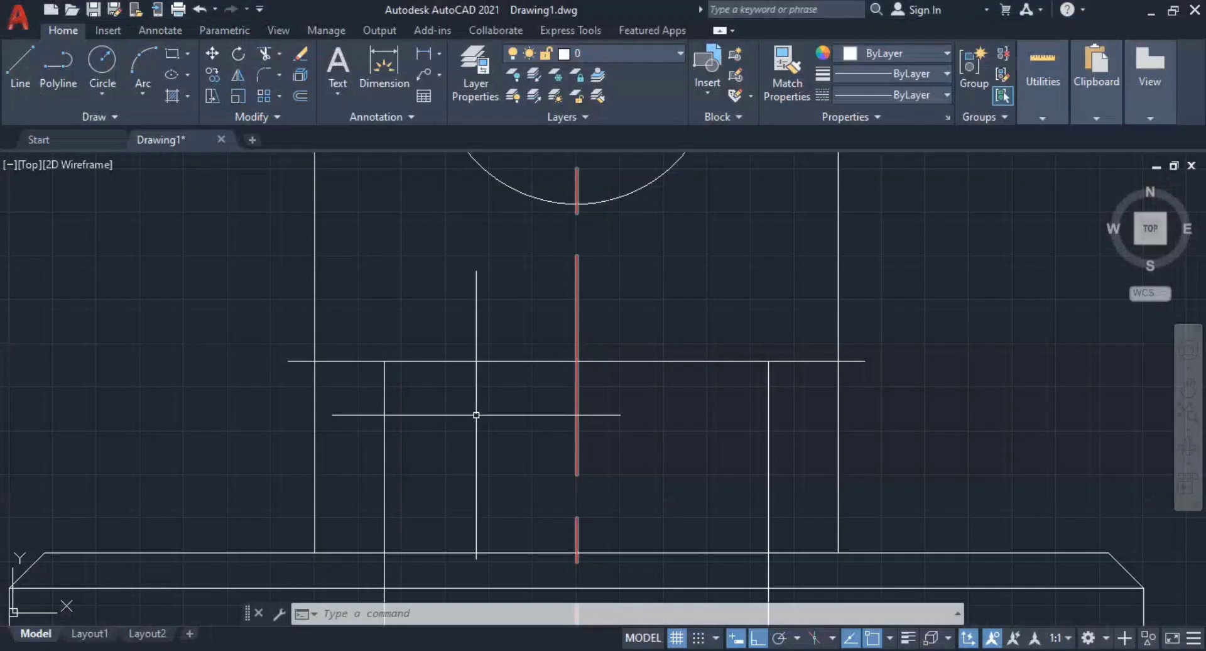
scroll(593, 352, "down", 2)
middle_click_drag(592, 352, 578, 401)
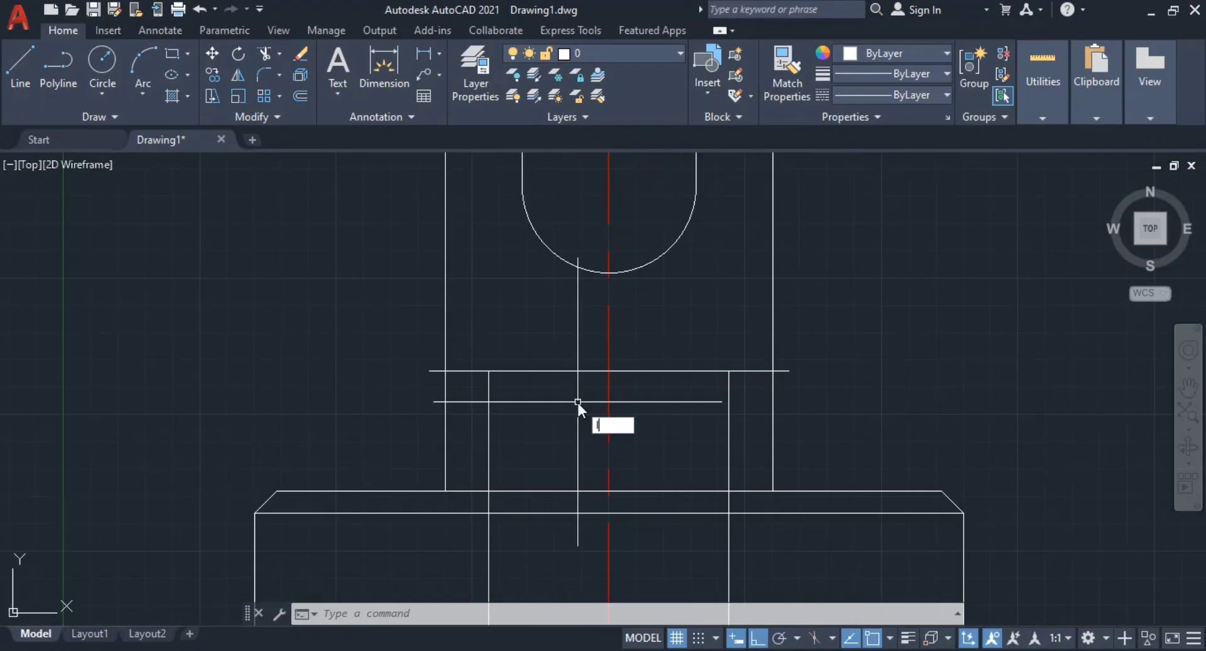
Step: Start a line and enable polar tracking at 30° increments
key("Return")
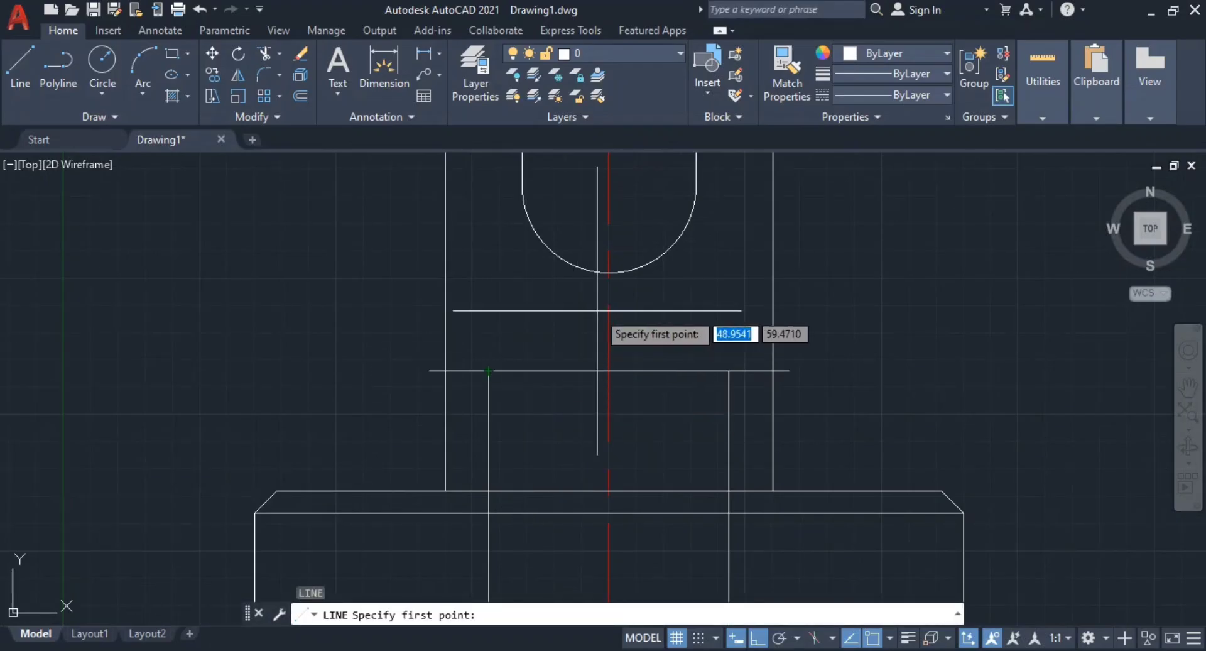
middle_click_drag(594, 316, 580, 355)
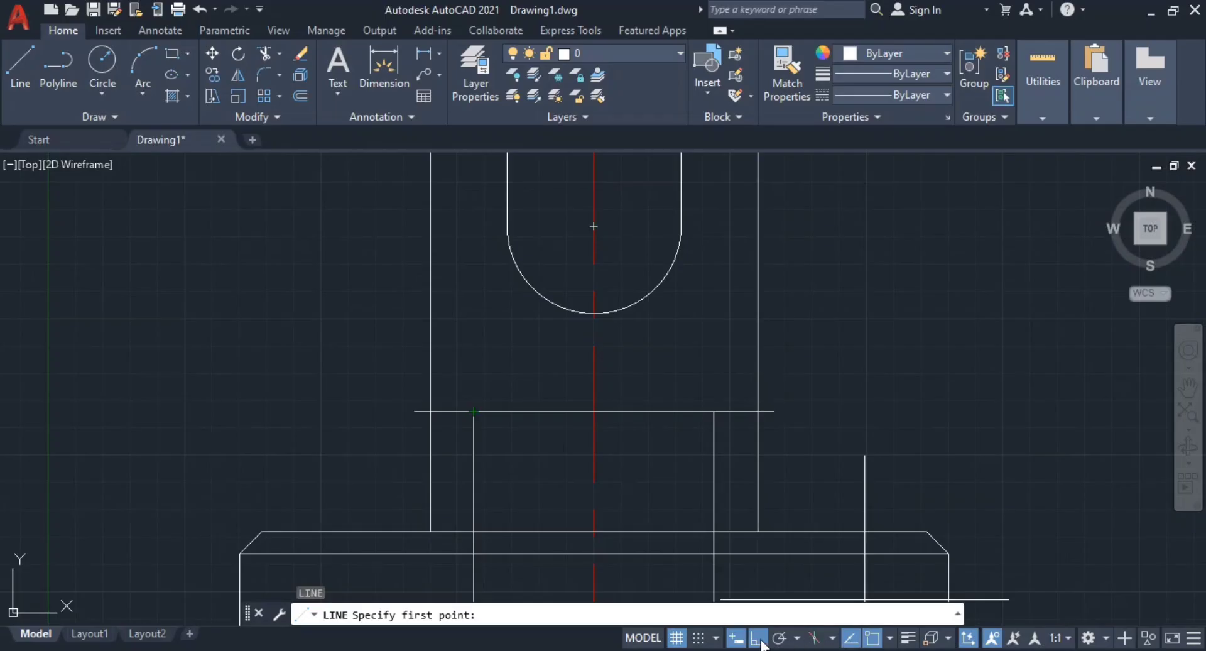
left_click(797, 640)
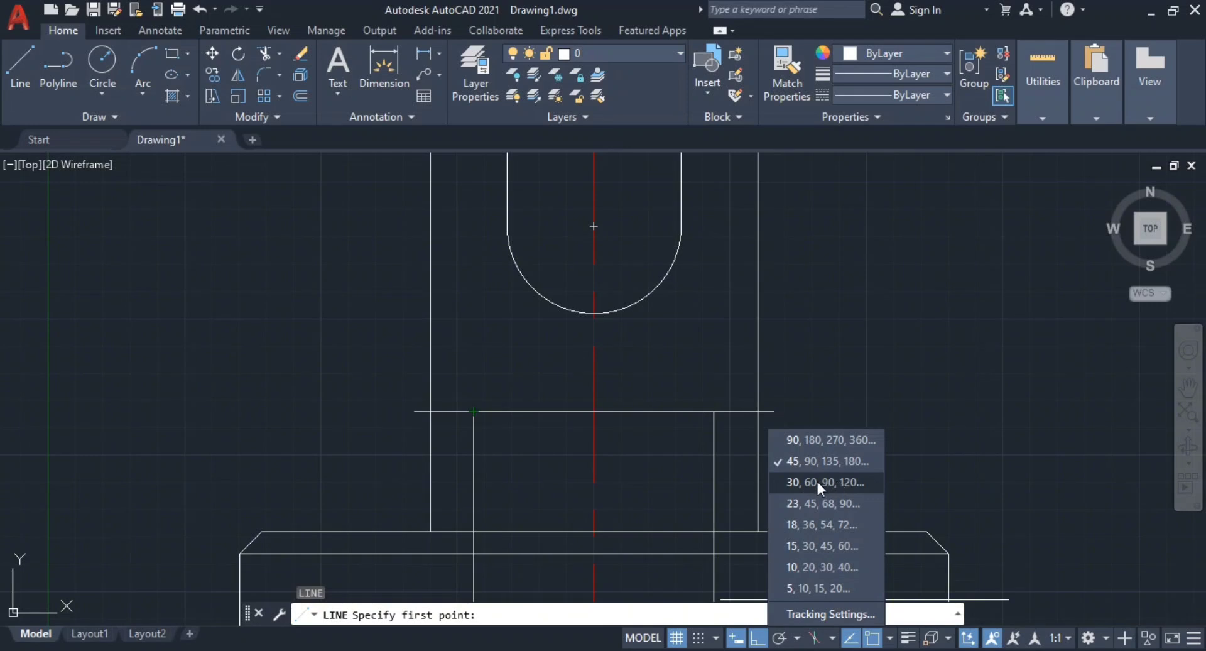
left_click(838, 482)
middle_click_drag(591, 409, 591, 446)
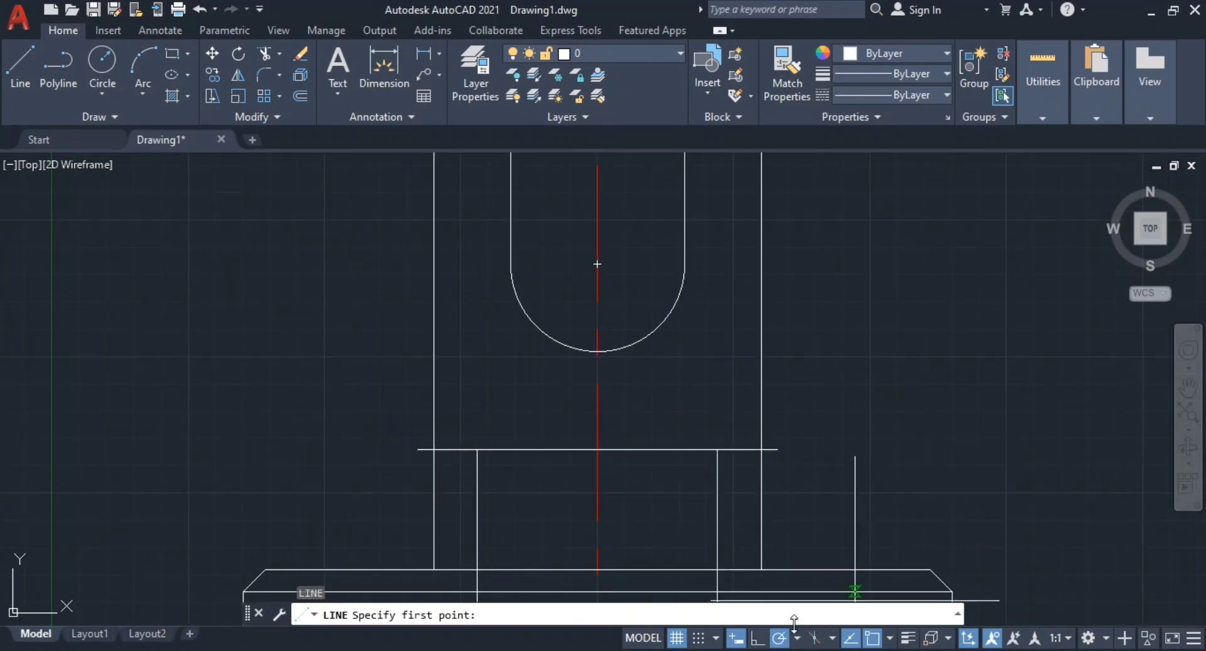
Step: Draw a line about 35 mm long at 30° from the bore's top-left corner across the centreline
left_click(477, 450)
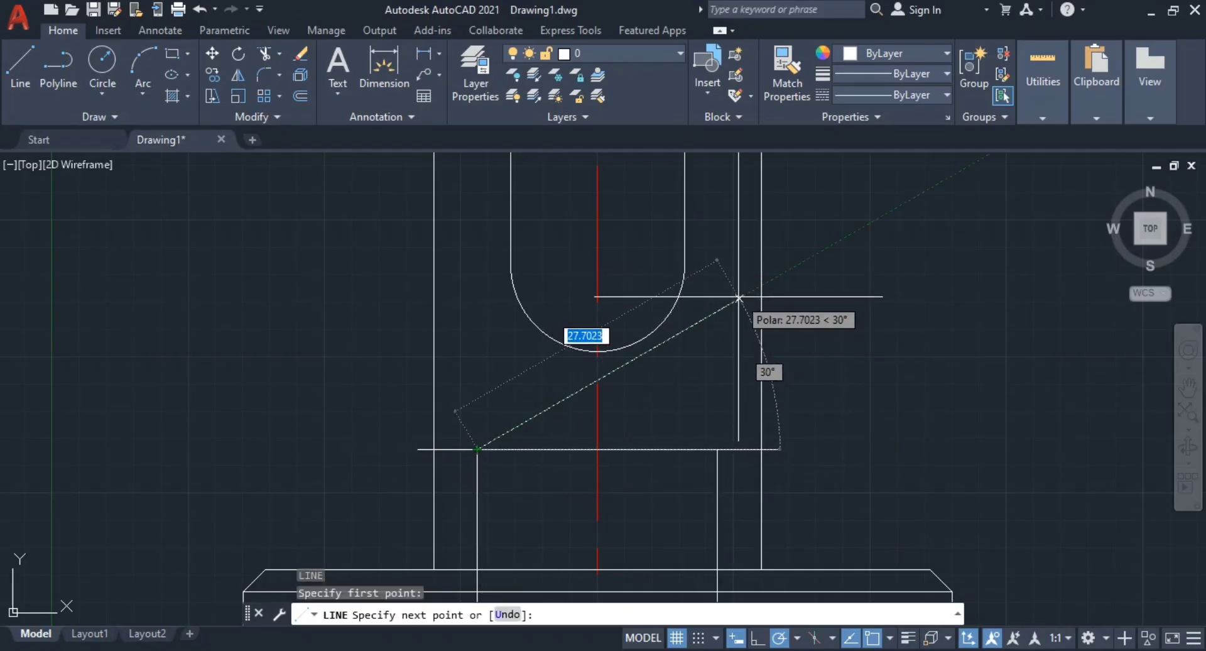
middle_click_drag(740, 297, 610, 365)
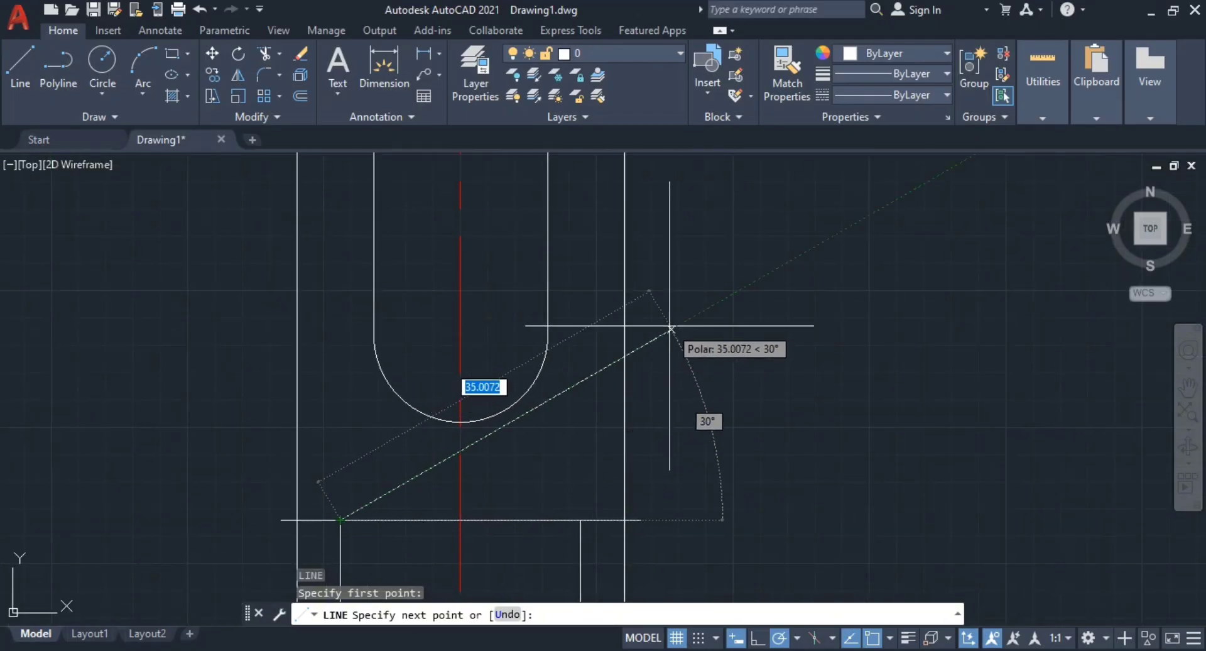
left_click(672, 328)
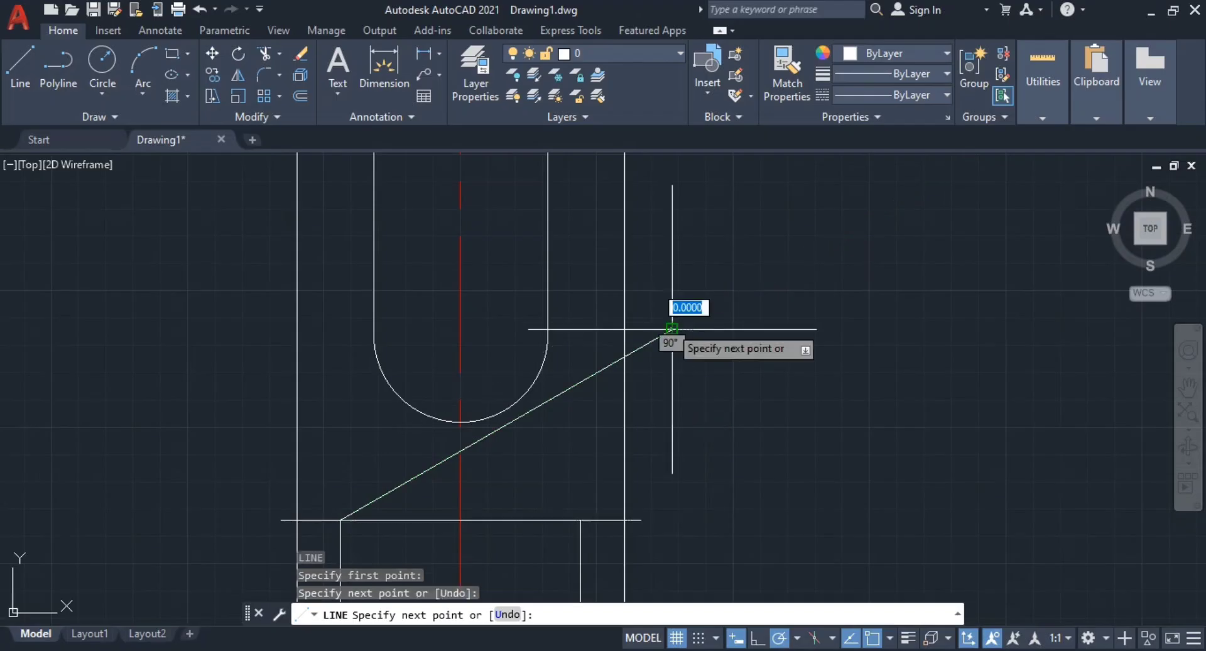
key("Escape")
key("Escape")
mouse_move(528, 498)
middle_mouse_down()
mouse_move(695, 412)
mouse_move(724, 366)
mouse_move(710, 395)
mouse_move(761, 414)
mouse_move(768, 445)
middle_mouse_up()
scroll(794, 406, "up", 1)
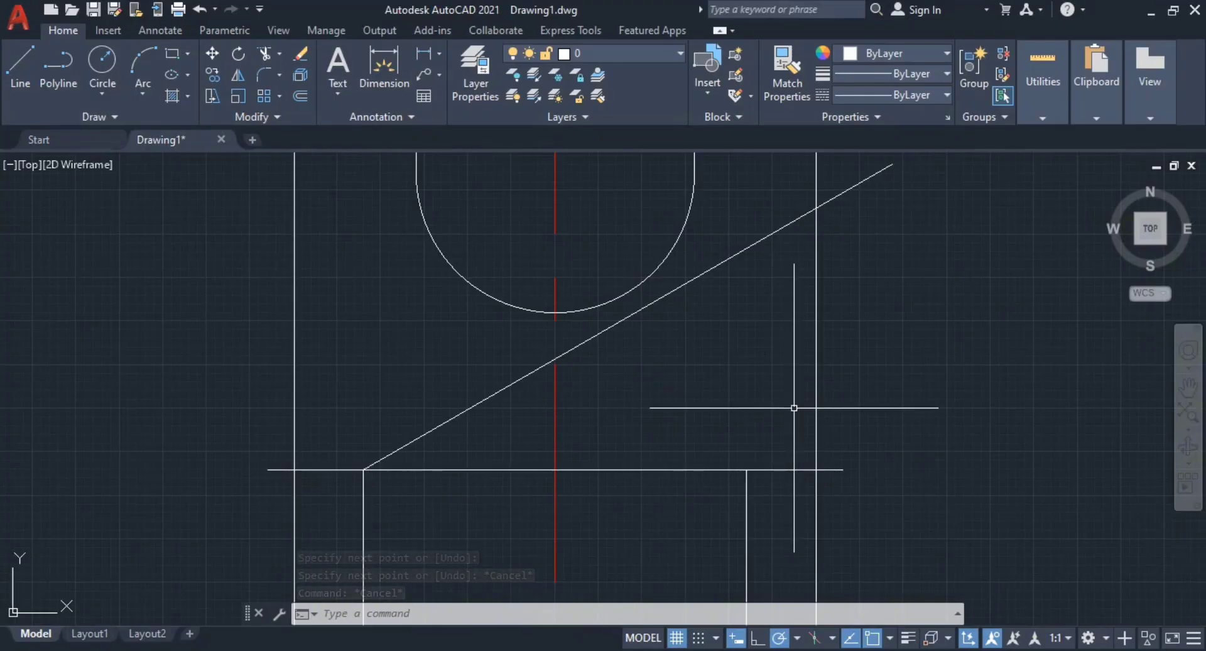
type("l")
key("Return")
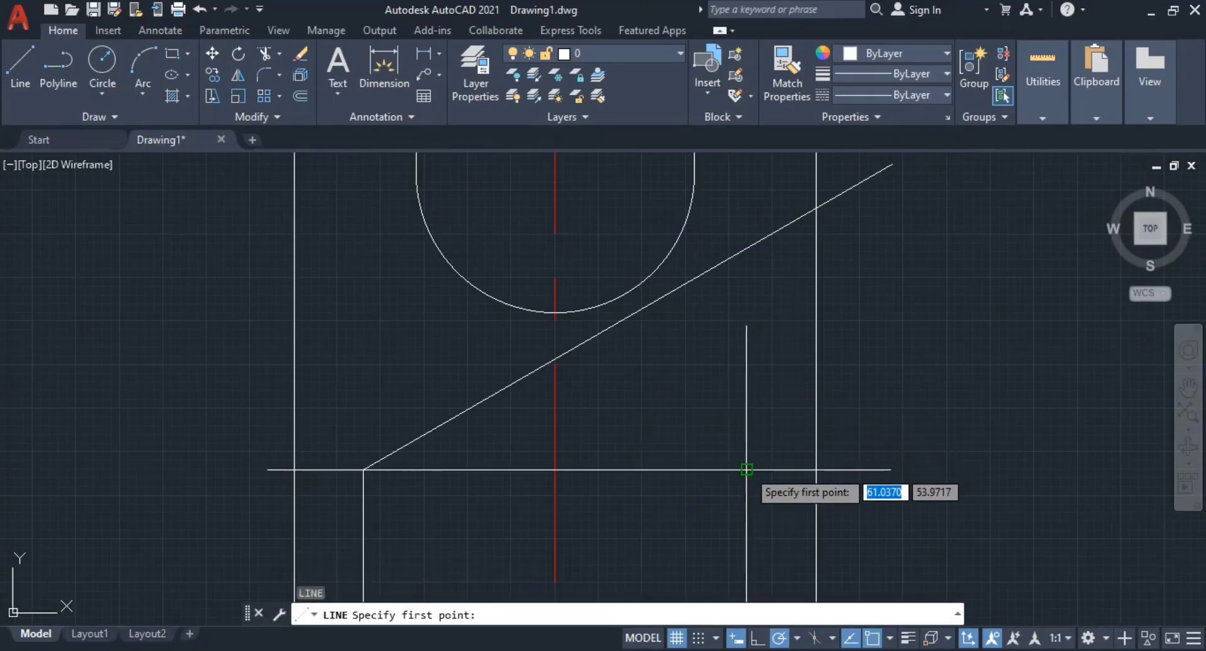
left_click(746, 470)
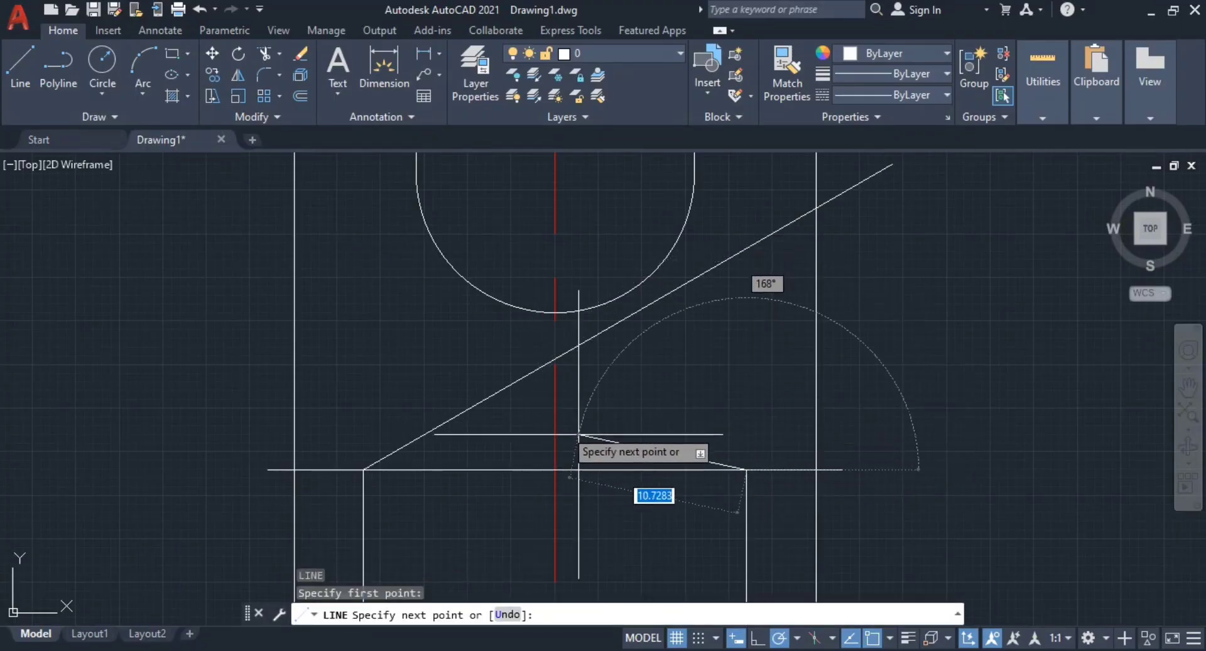
left_click(781, 638)
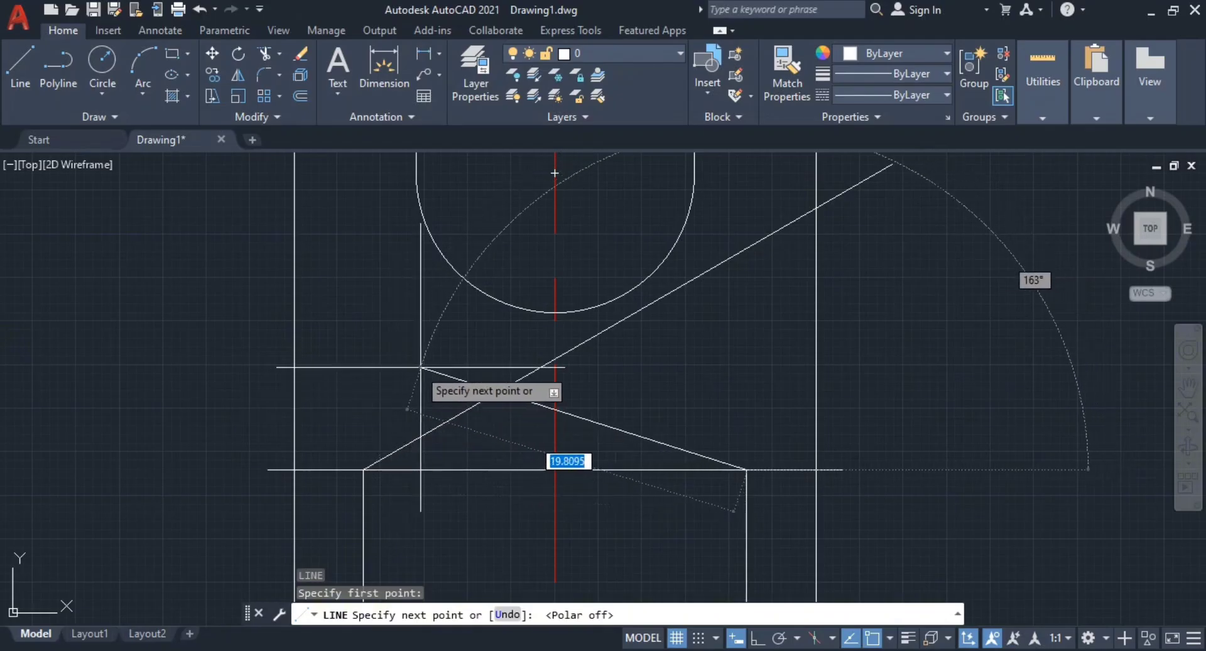
scroll(430, 377, "down", 1)
middle_click_drag(430, 377, 415, 396)
key("Escape")
key("Escape")
Step: Erase the 30° sloped line that starts at the bore's top-left corner
scroll(491, 399, "up", 1)
middle_click_drag(492, 399, 489, 403)
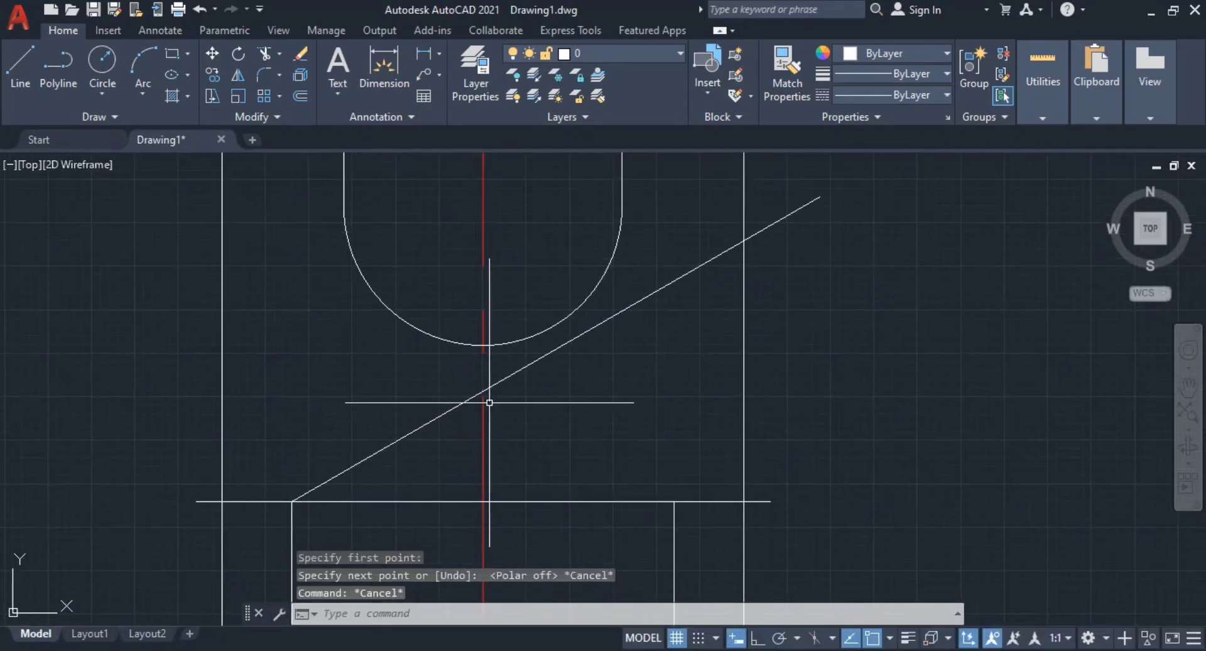
left_click(430, 415)
left_click(517, 423)
type("E")
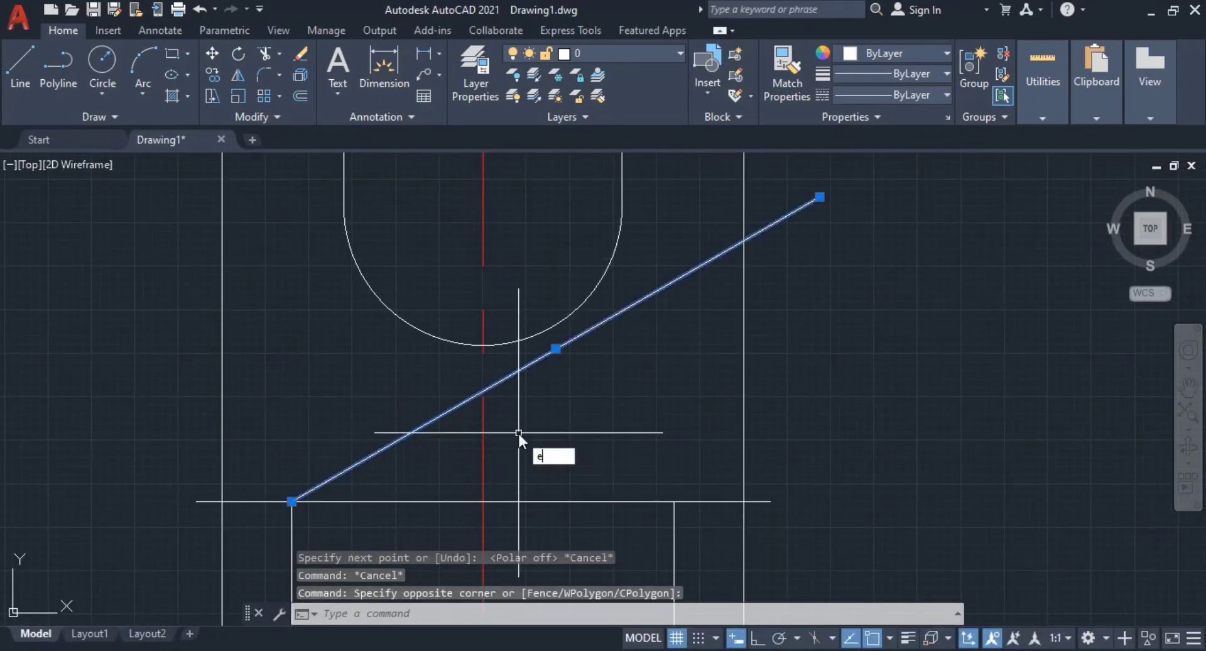
key("Return")
middle_click_drag(616, 414, 545, 395)
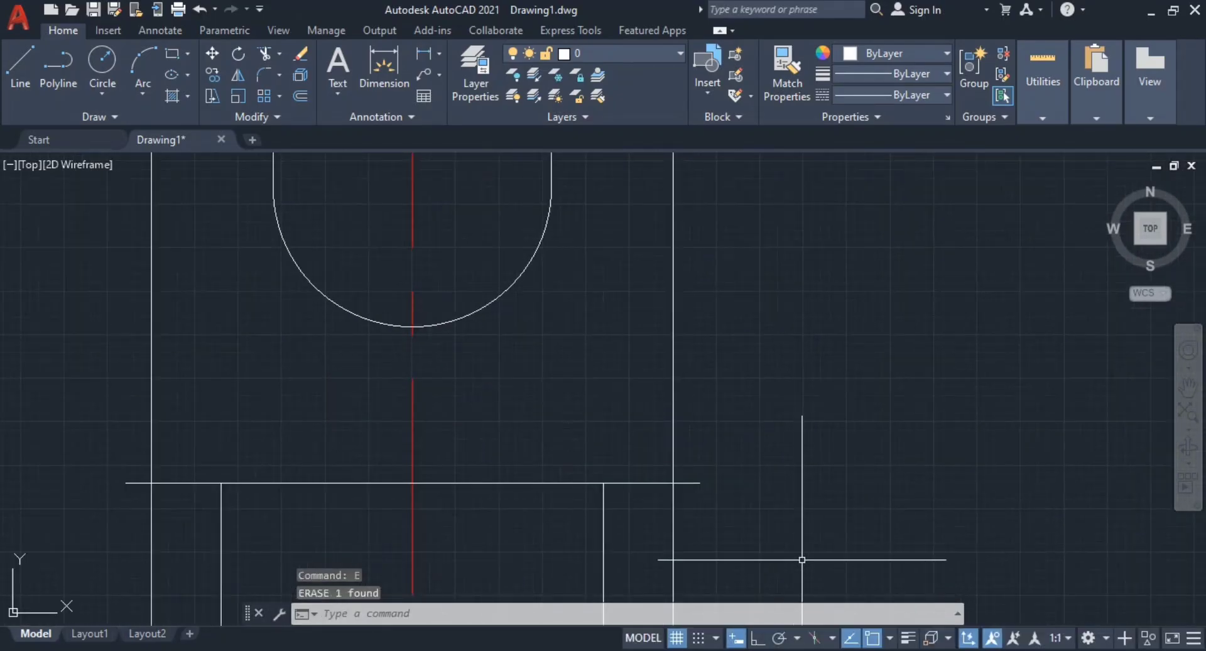
Step: Turn polar tracking back on and draw a line from the bore's top-right corner, rising leftward at 30° past the centreline
left_click(779, 638)
middle_click_drag(644, 350, 724, 379)
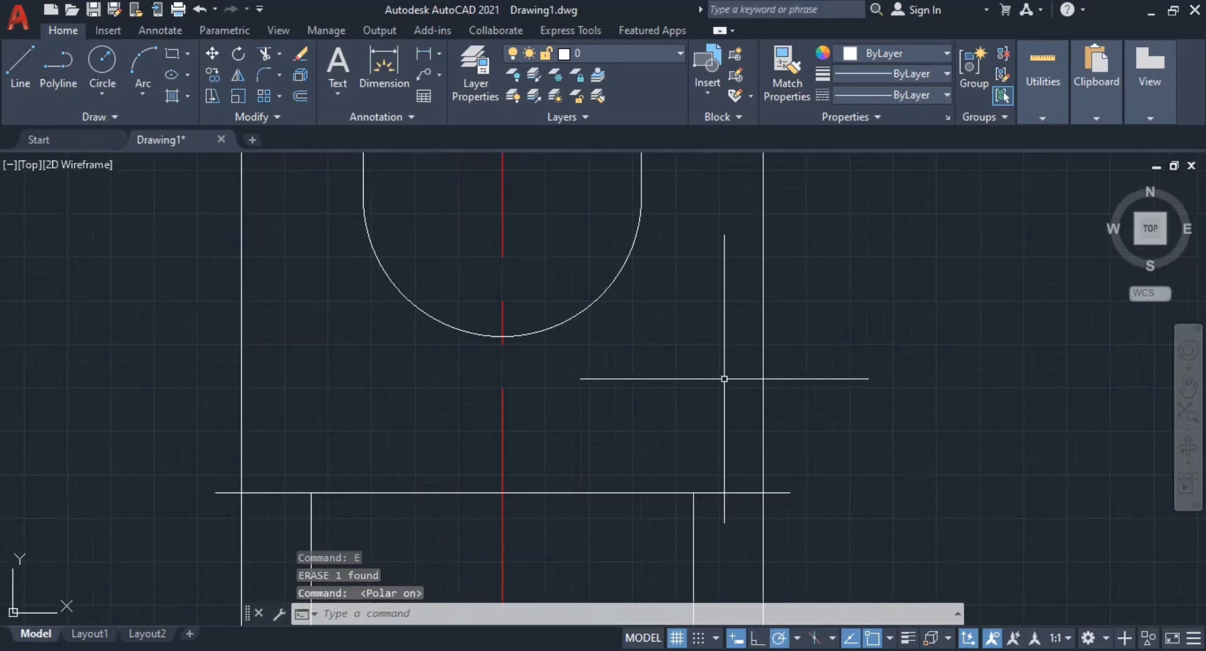
type("L")
key("Return")
left_click(694, 492)
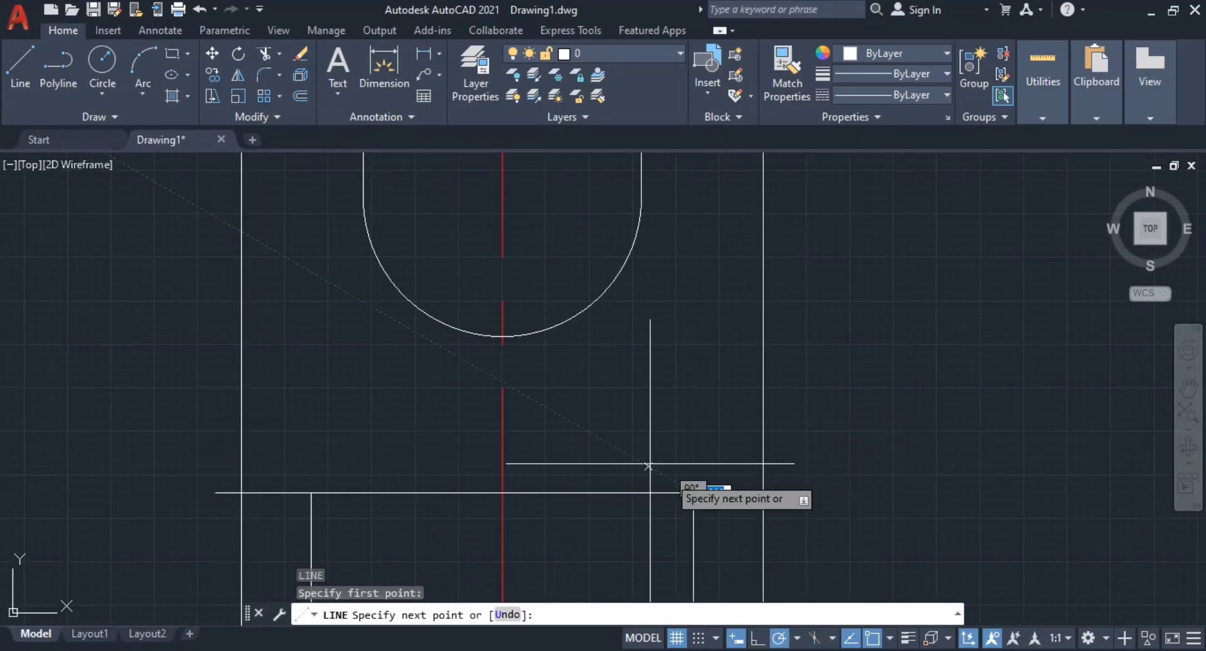
left_click(287, 257)
key("Escape")
key("Escape")
middle_click_drag(474, 382, 552, 296)
Step: With polar tracking off, draw a line from the bore's top-left corner at 30°, crossing the other sloped line
type("L")
key("Return")
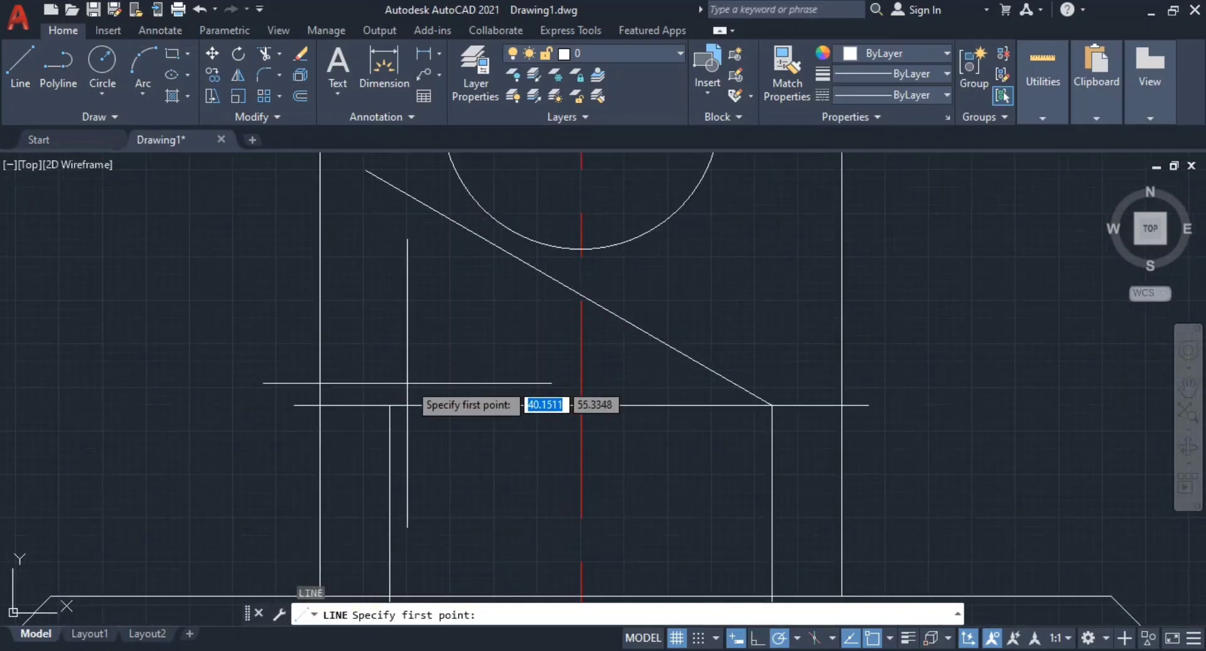
left_click(779, 637)
left_click(390, 406)
scroll(568, 358, "up", 2)
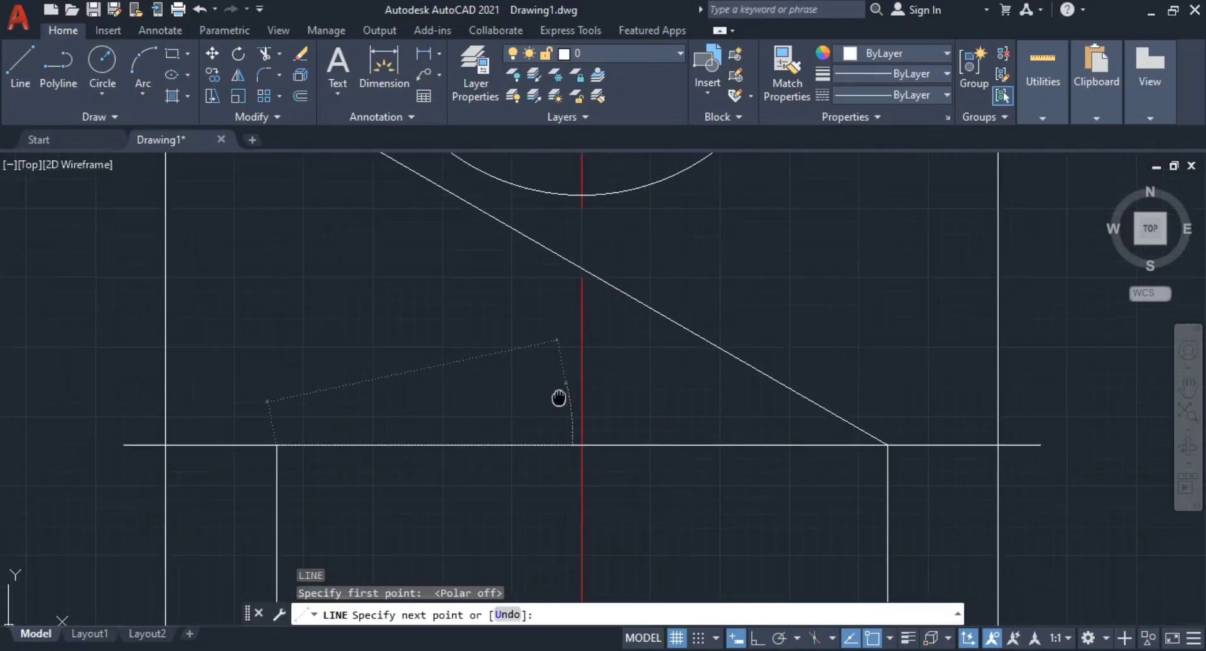
middle_click_drag(558, 397, 566, 409)
scroll(567, 414, "down", 3)
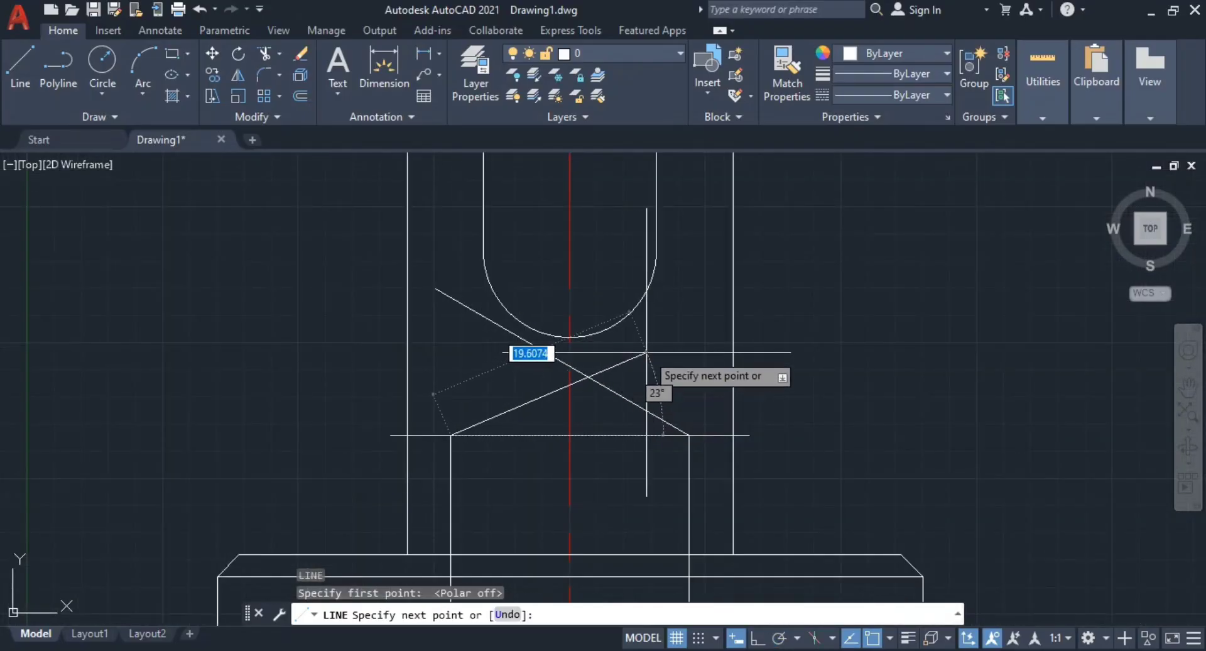
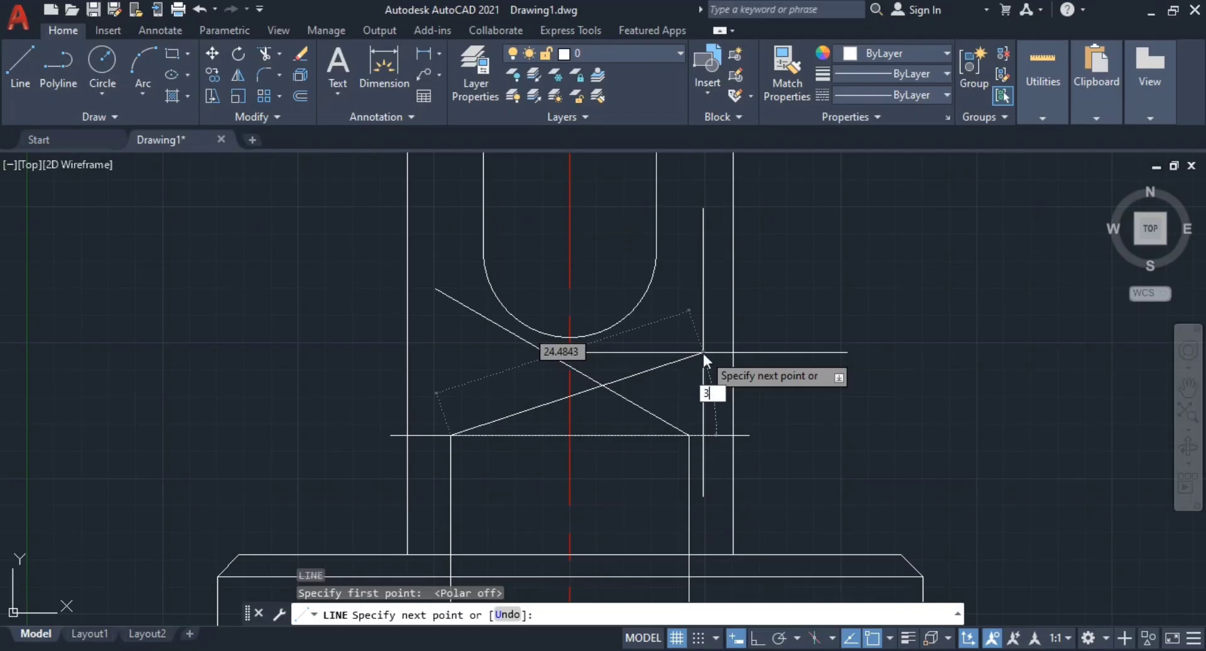
key("Return")
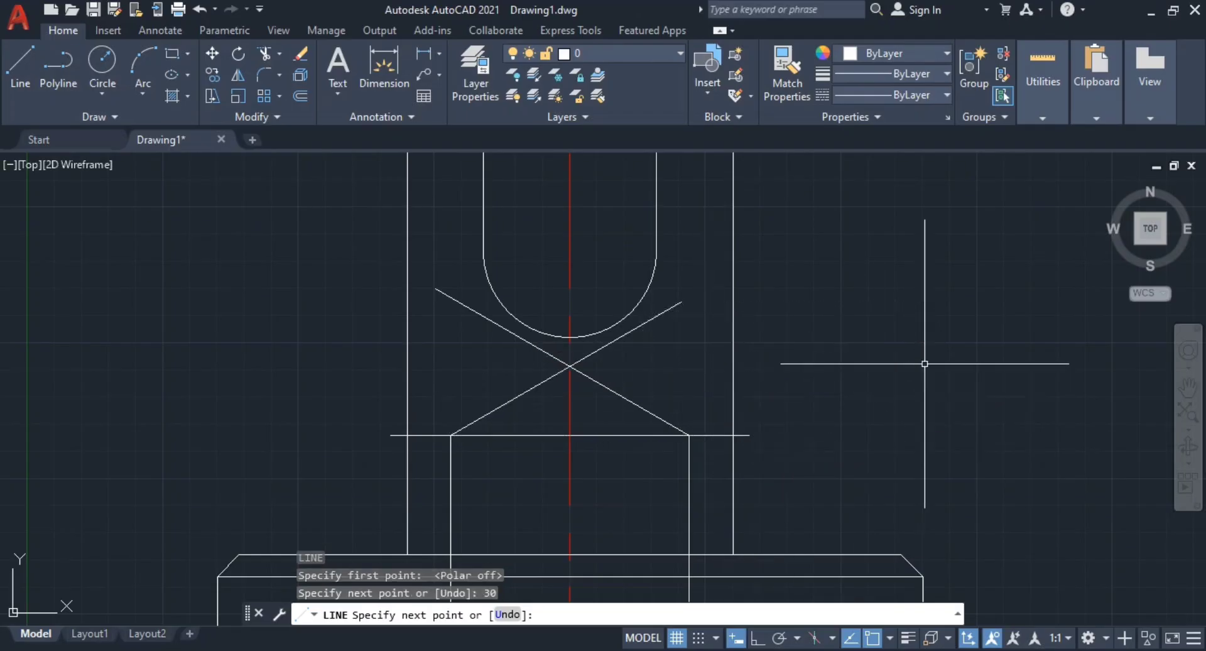
key("Escape")
key("Escape")
Step: Trim both sloped lines beyond their intersection on the centreline to form the bore's pointed tip
scroll(584, 364, "up", 4)
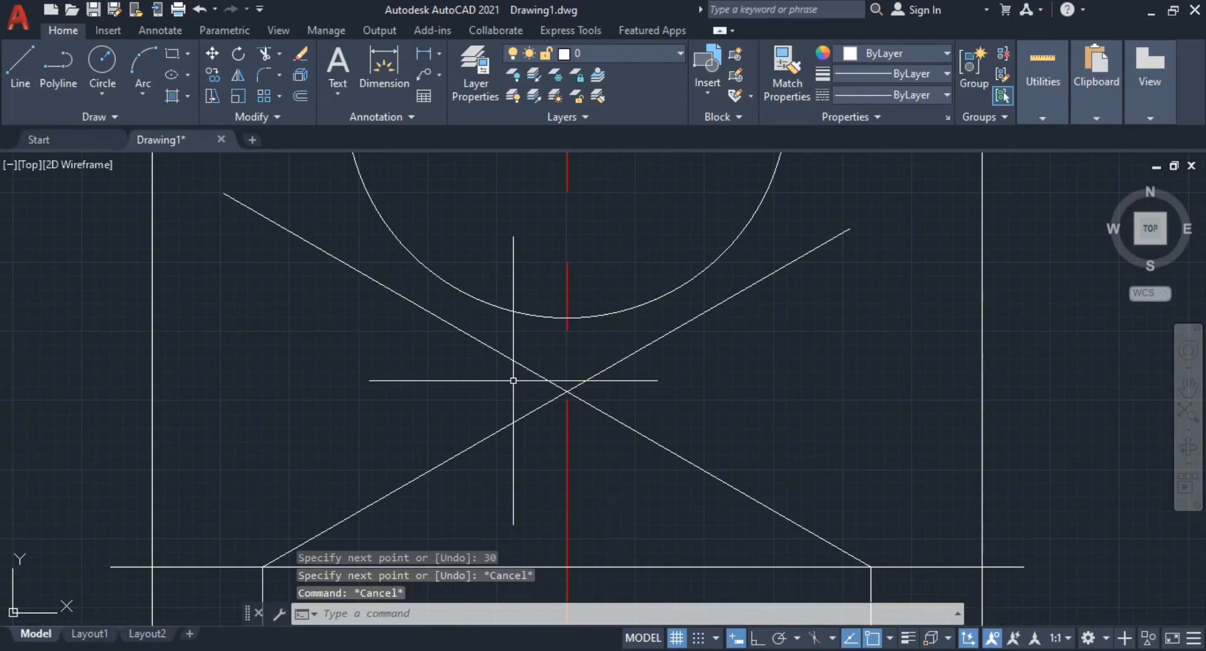
key("Return")
left_click_drag(480, 400, 514, 343)
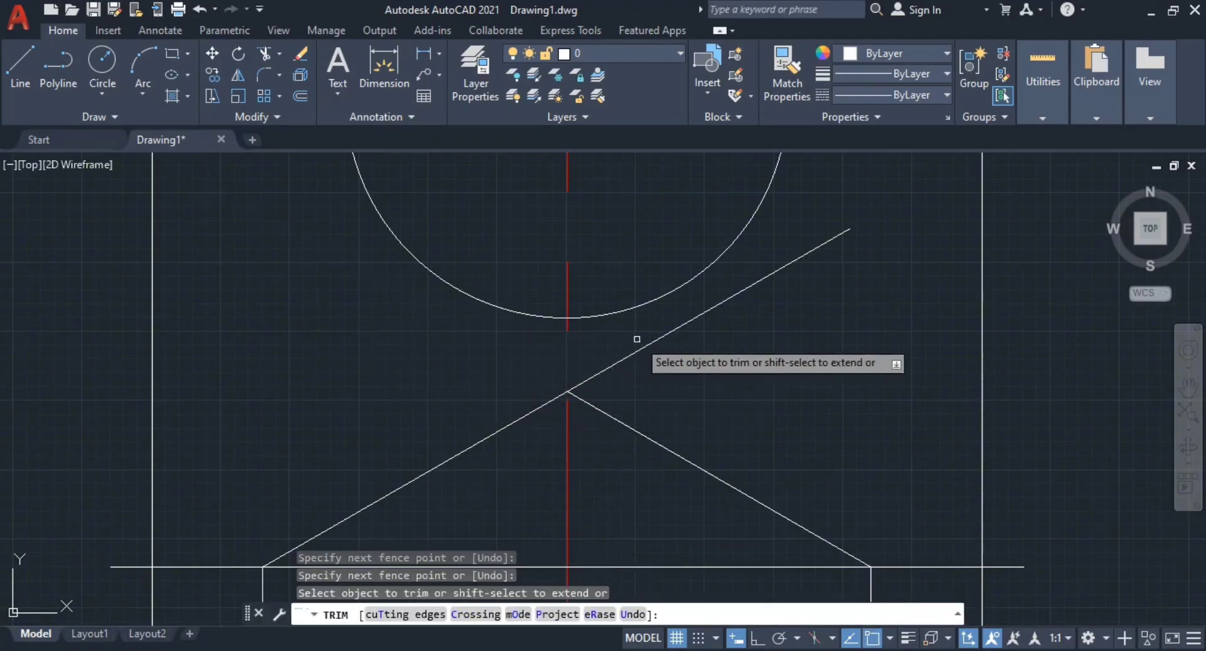
left_click_drag(620, 334, 652, 383)
left_click(652, 383)
Step: Trim the bore's horizontal top line where it overhangs both bore walls
left_click(934, 478)
middle_click_drag(953, 565, 952, 433)
left_click(942, 475)
left_click_drag(1015, 462, 1013, 406)
middle_click_drag(114, 449, 568, 388)
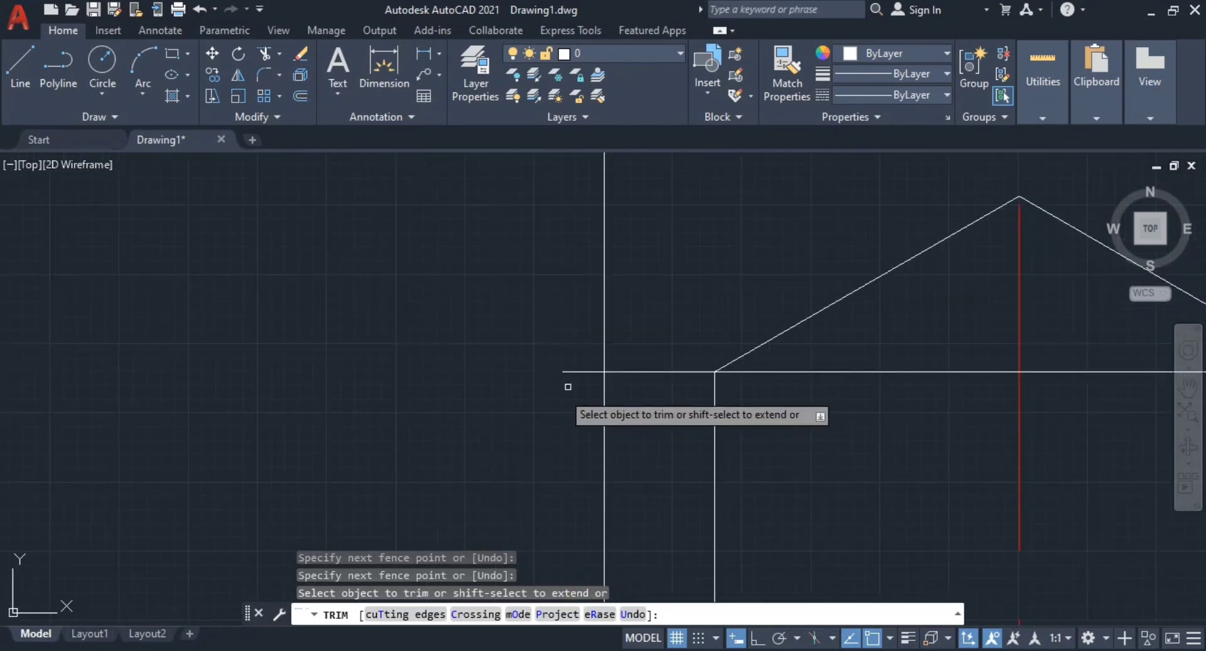
left_click_drag(635, 341, 633, 439)
left_click_drag(558, 421, 582, 352)
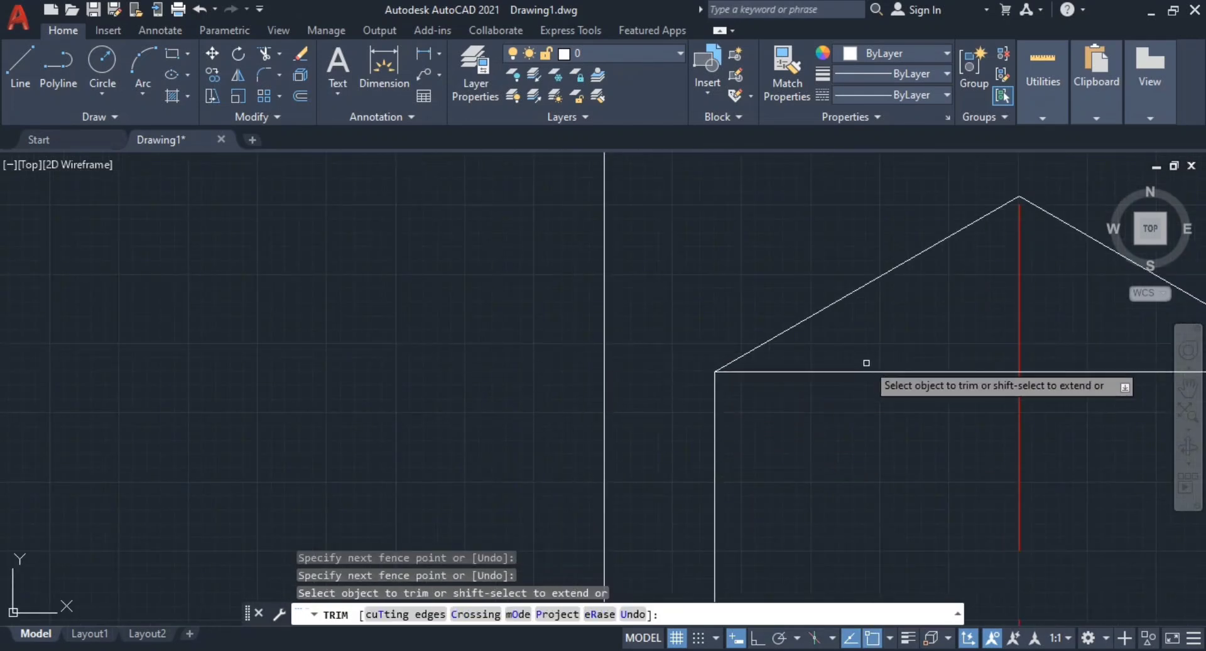
key("Escape")
key("Escape")
Step: Examine the bore outline in the front view, from its conical tip down to the wall lines below the boss
scroll(897, 434, "down", 5)
middle_click_drag(897, 433, 657, 298)
scroll(781, 366, "up", 2)
scroll(780, 365, "down", 1)
scroll(699, 373, "down", 2)
mouse_move(699, 373)
middle_mouse_down()
mouse_move(687, 271)
mouse_move(744, 372)
middle_mouse_up()
key("Escape")
key("Escape")
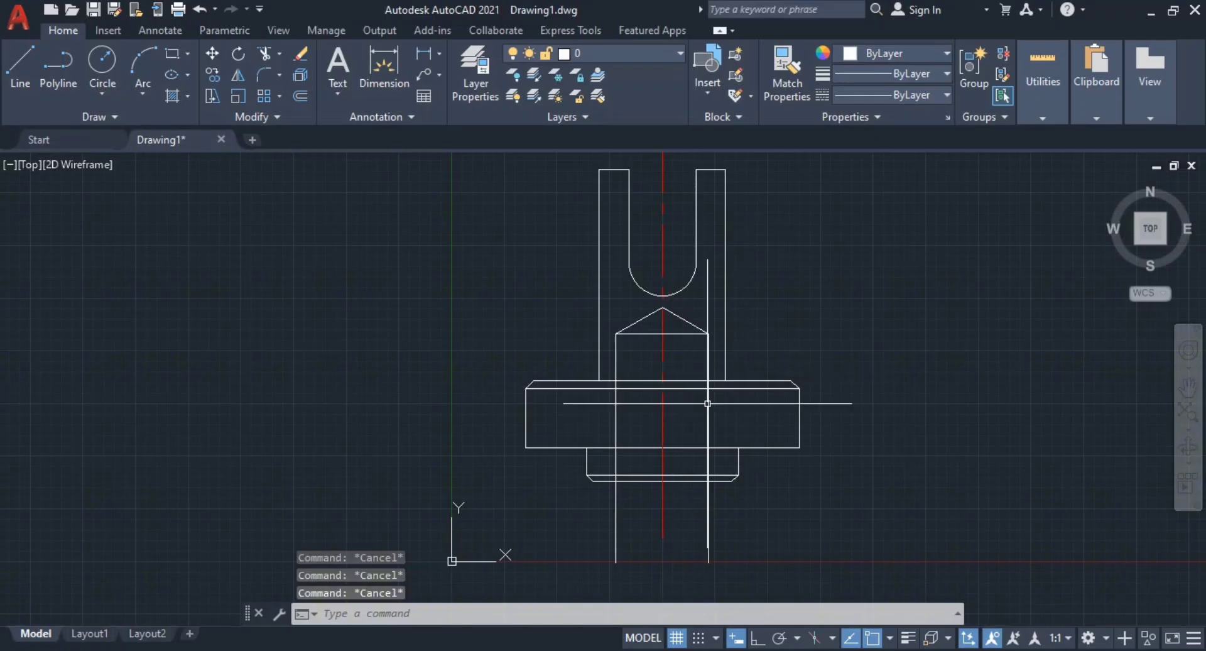
scroll(686, 377, "up", 2)
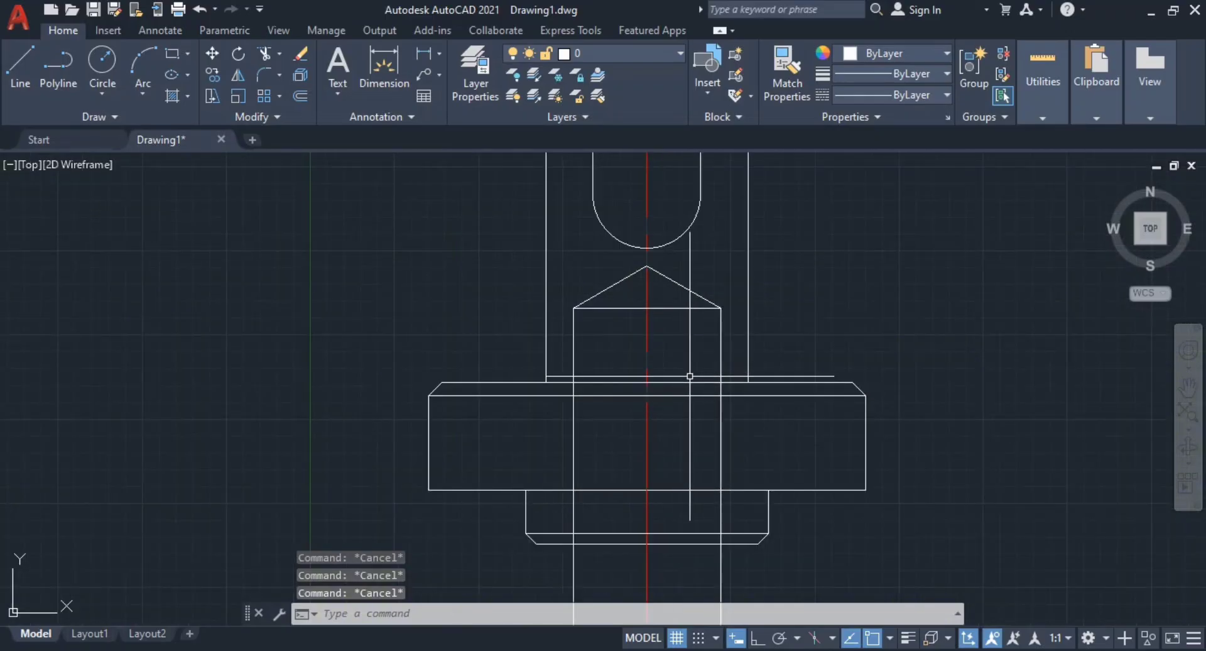
middle_click_drag(606, 453, 554, 380)
scroll(670, 385, "down", 2)
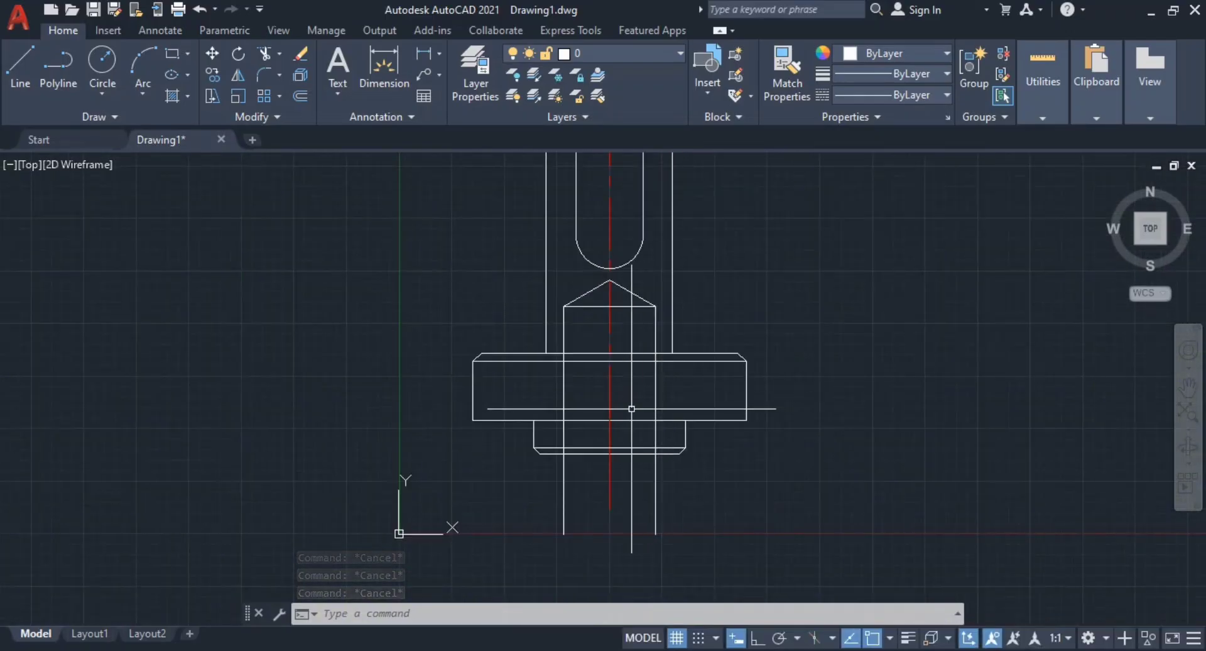
scroll(637, 368, "up", 2)
middle_click_drag(637, 368, 587, 400)
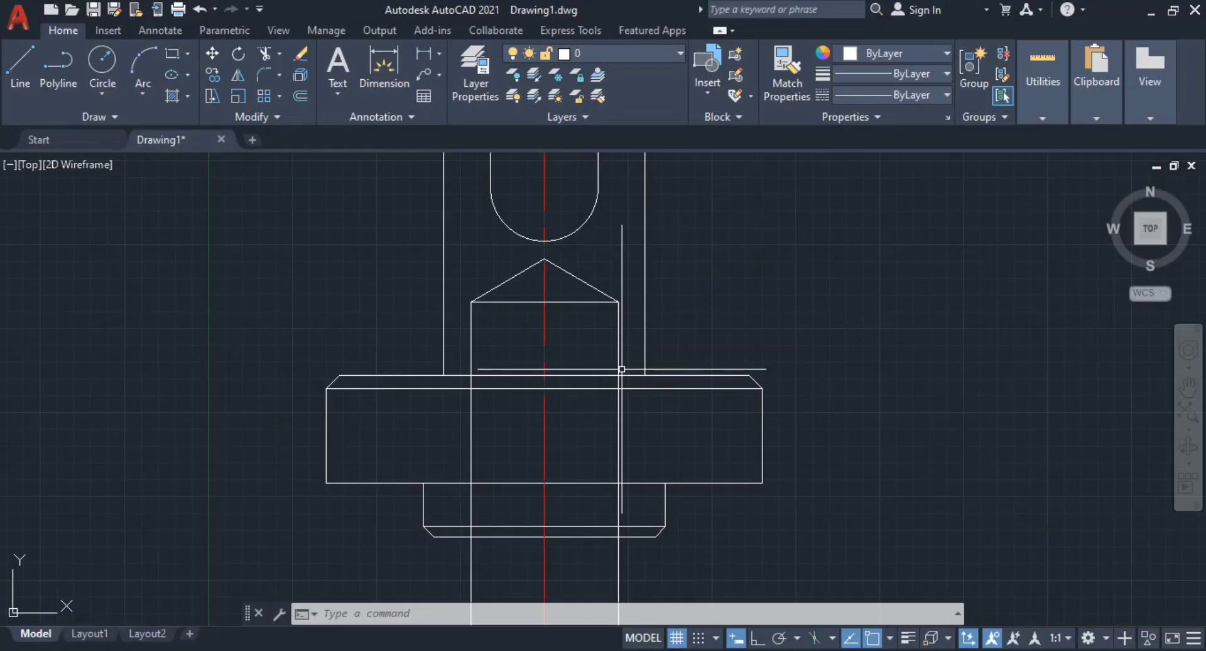
scroll(594, 330, "down", 2)
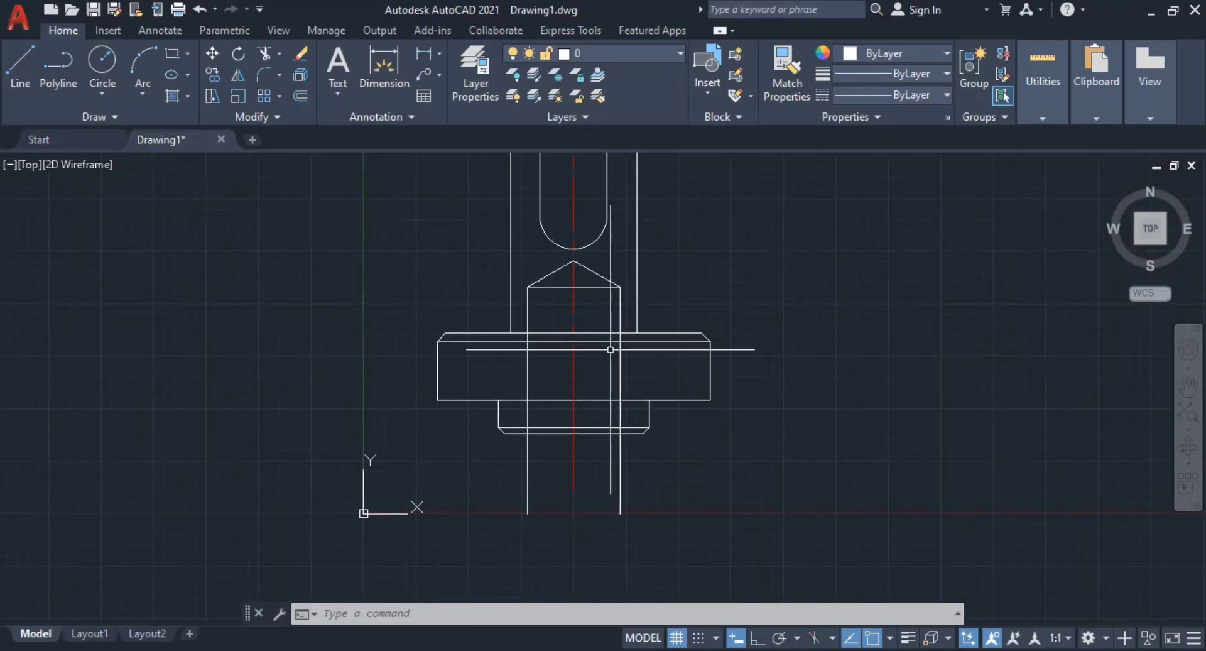
Step: Change the linetype of the horizontal line at the base of the bore's cone to CENTER
scroll(570, 302, "up", 4)
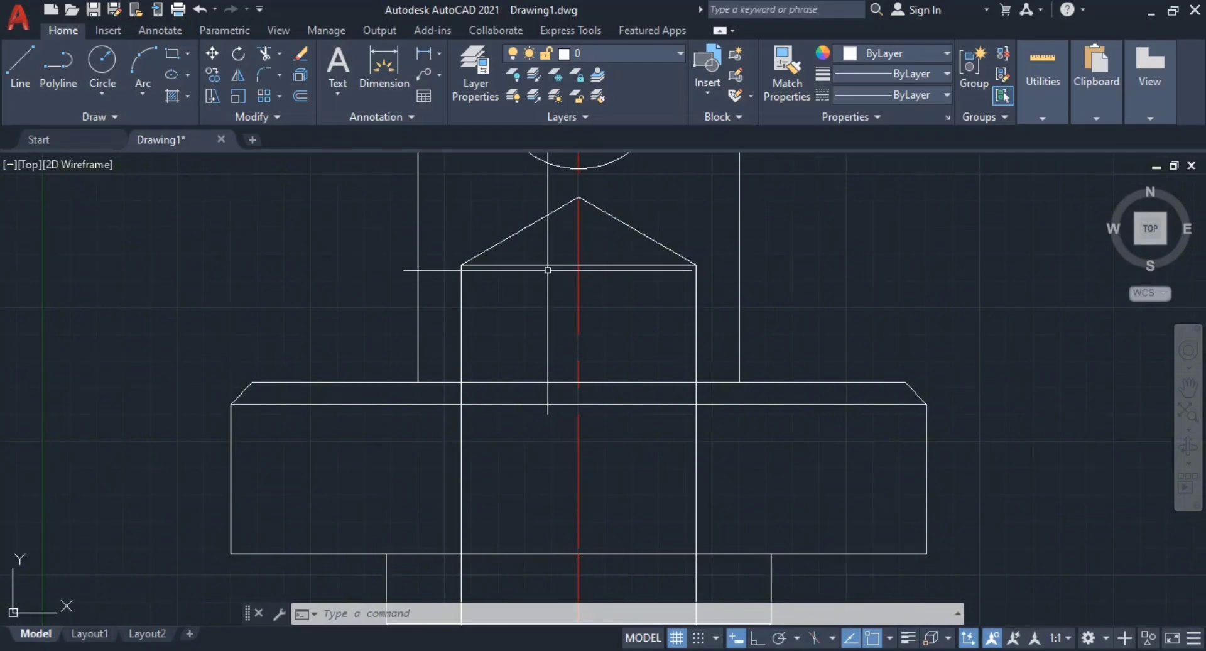
scroll(499, 276, "down", 2)
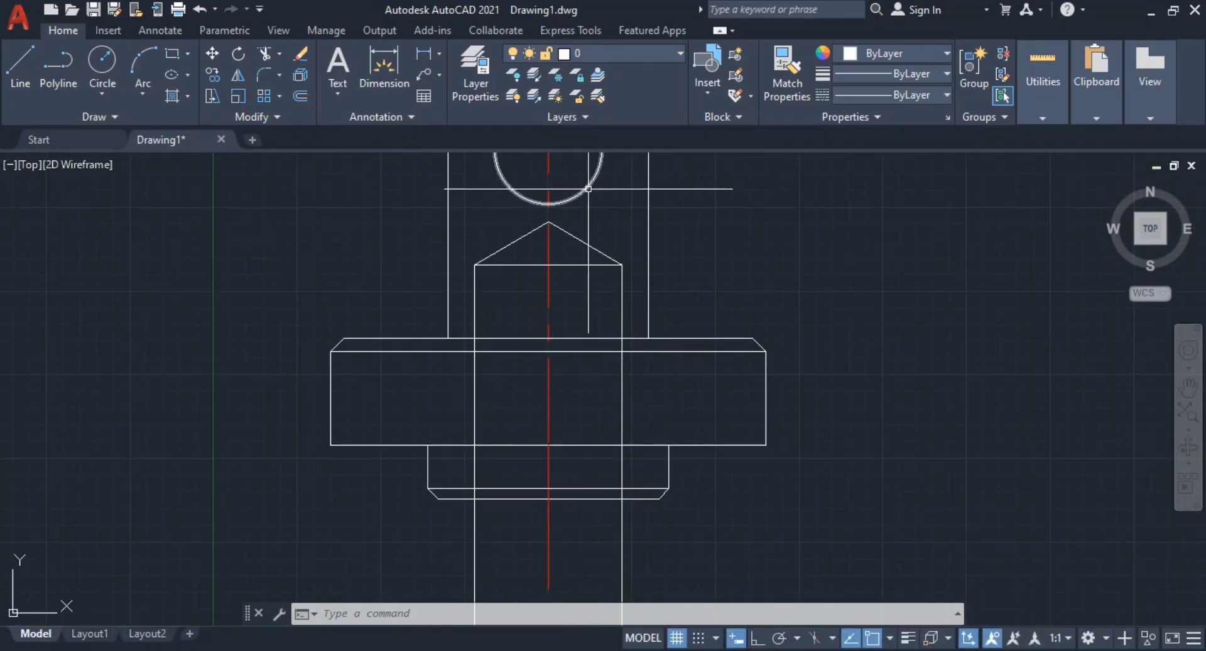
left_click(597, 257)
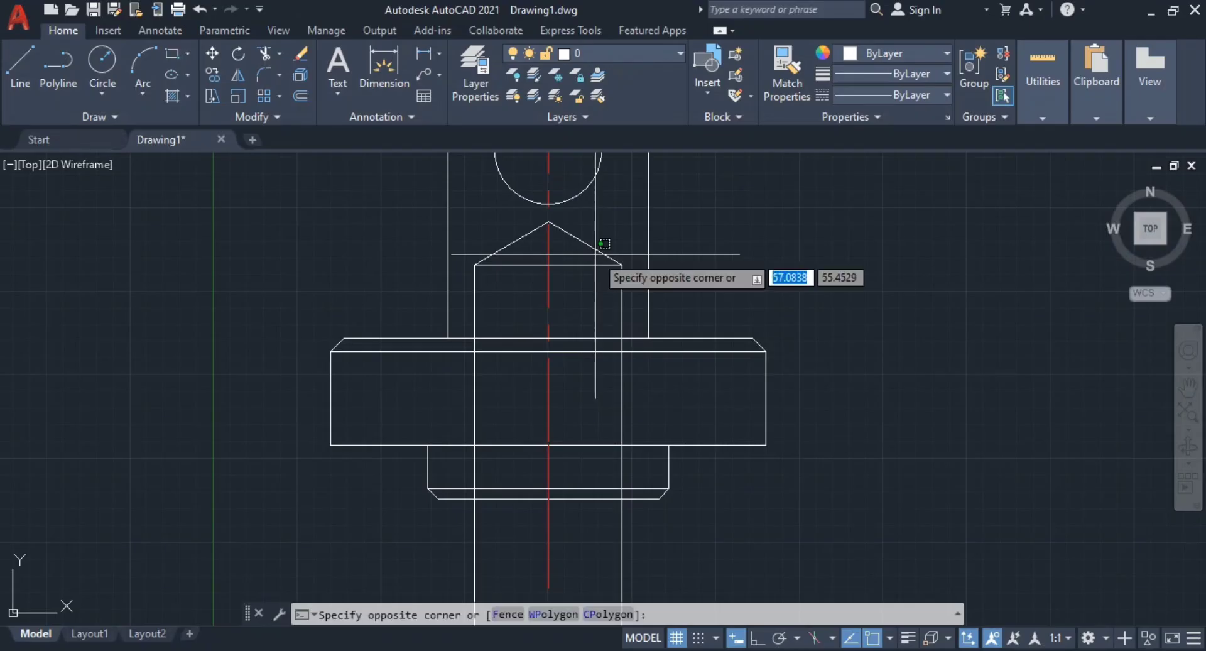
right_click(596, 255)
left_click(578, 262)
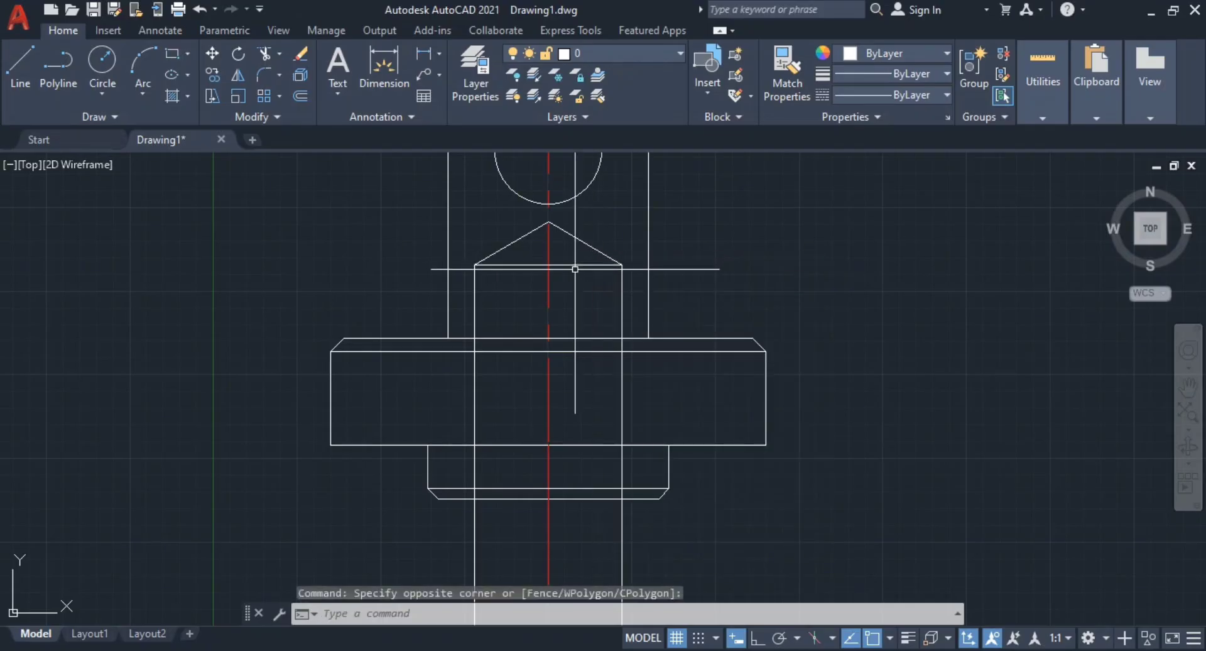
left_click(576, 265)
right_click(576, 265)
left_click(630, 619)
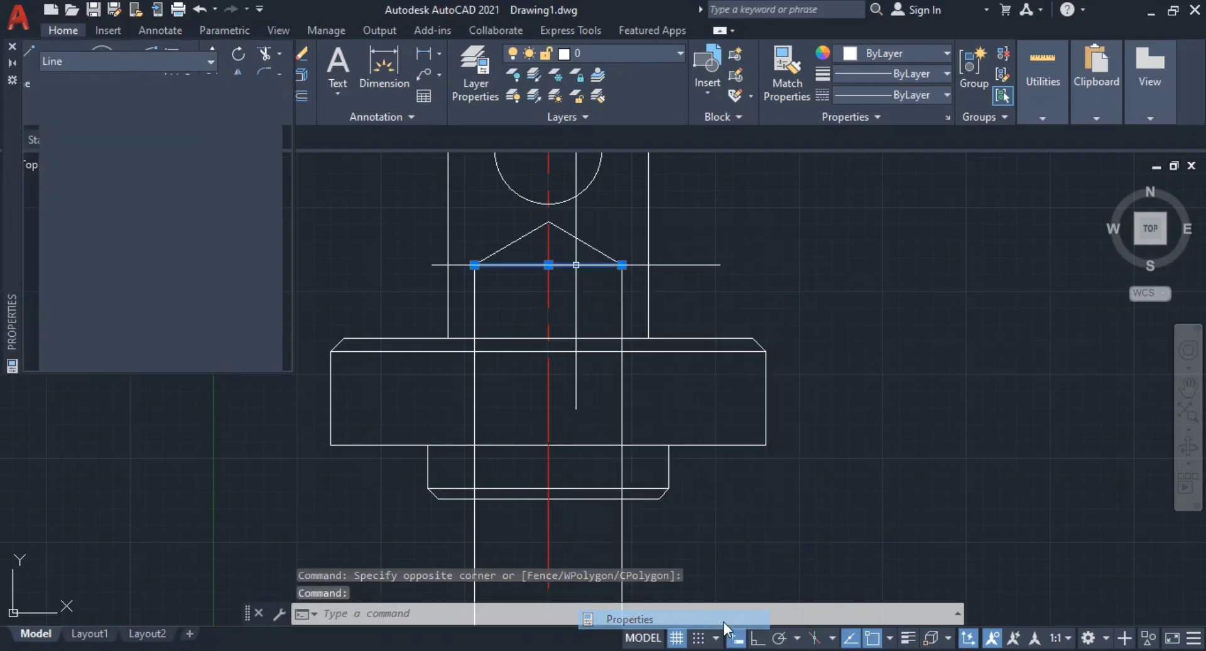
left_click(209, 136)
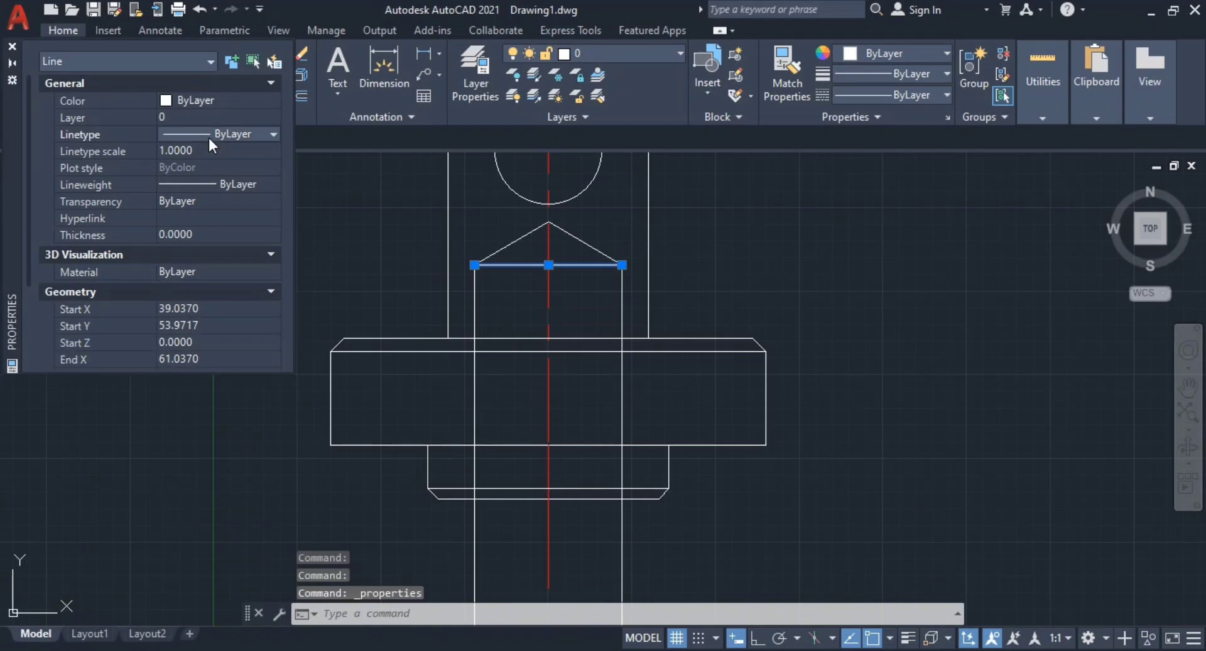
left_click(209, 136)
left_click(232, 181)
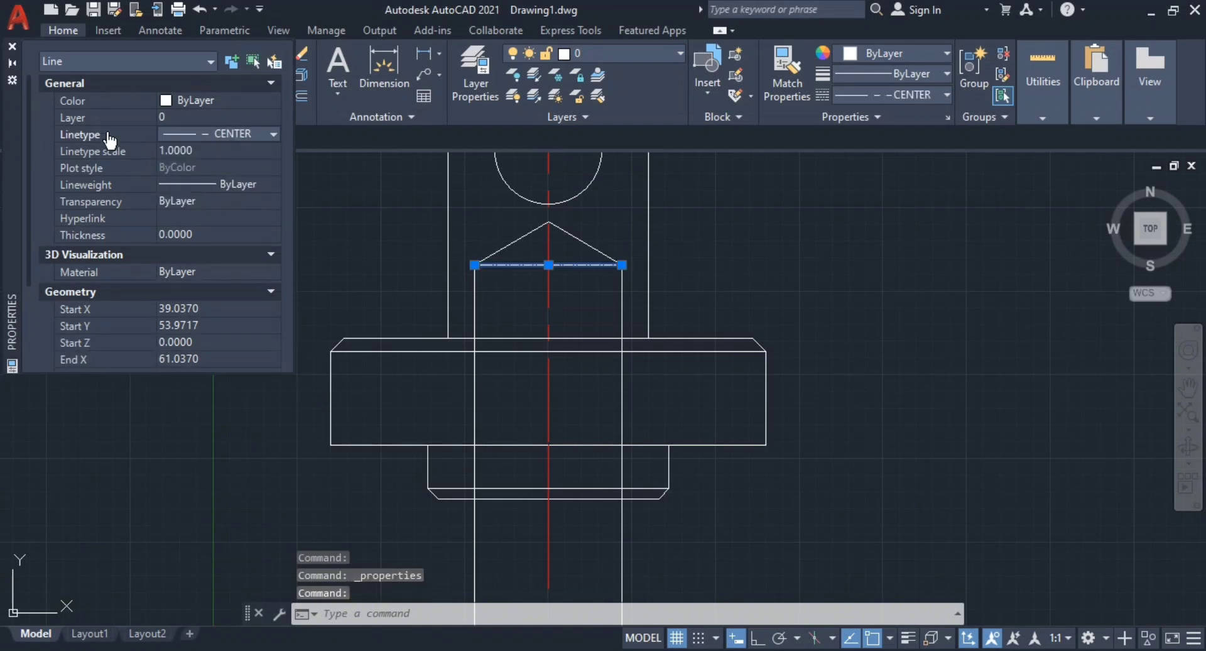
left_click(12, 46)
key("Escape")
key("Escape")
key("Escape")
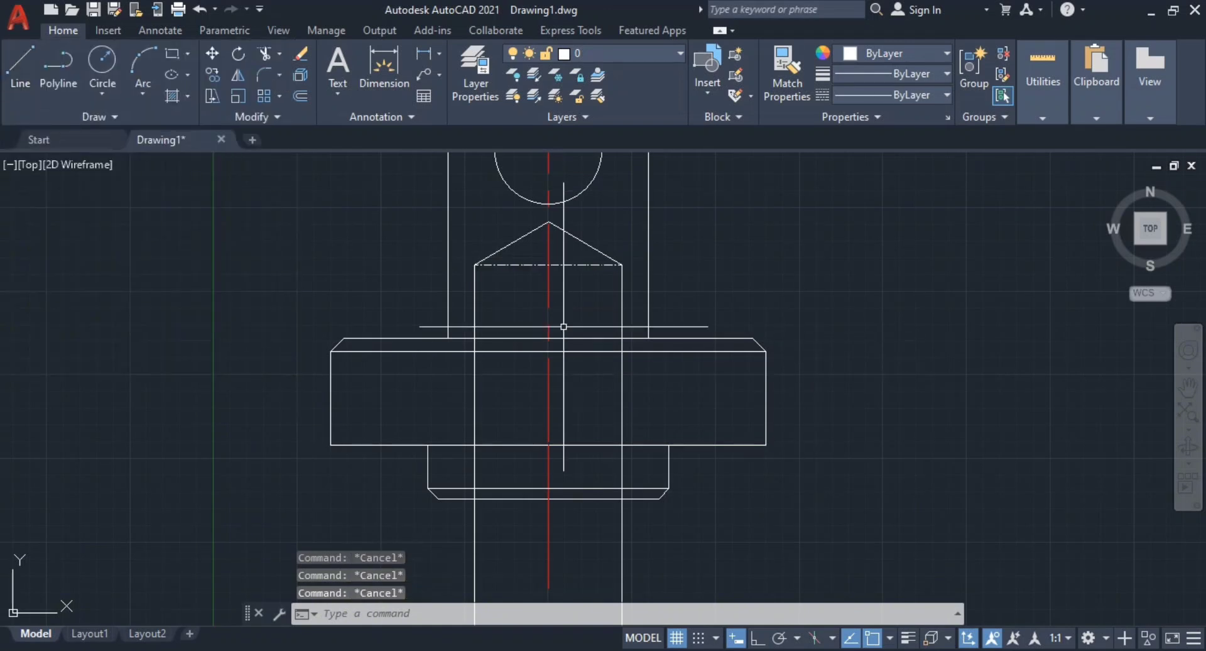
Step: Trim both bore wall lines where they extend below the boss's bottom edge
middle_click_drag(562, 356, 615, 334)
middle_click_drag(599, 425, 650, 341)
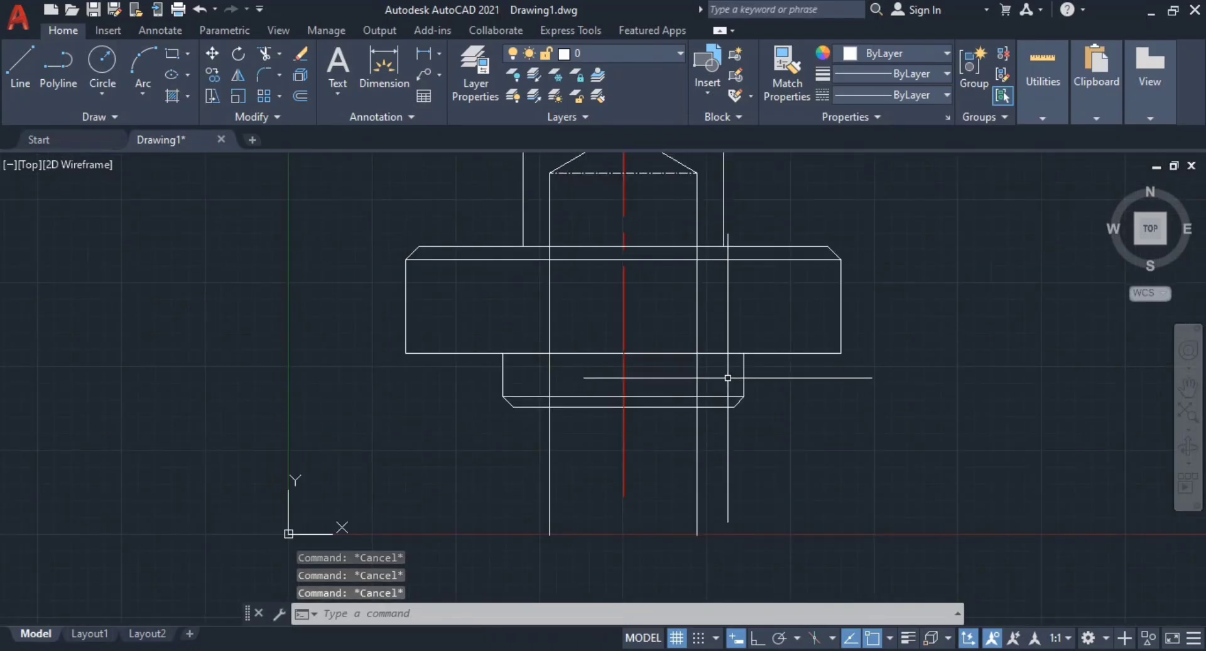
type("tr")
key("Return")
left_click(785, 432)
left_click(687, 445)
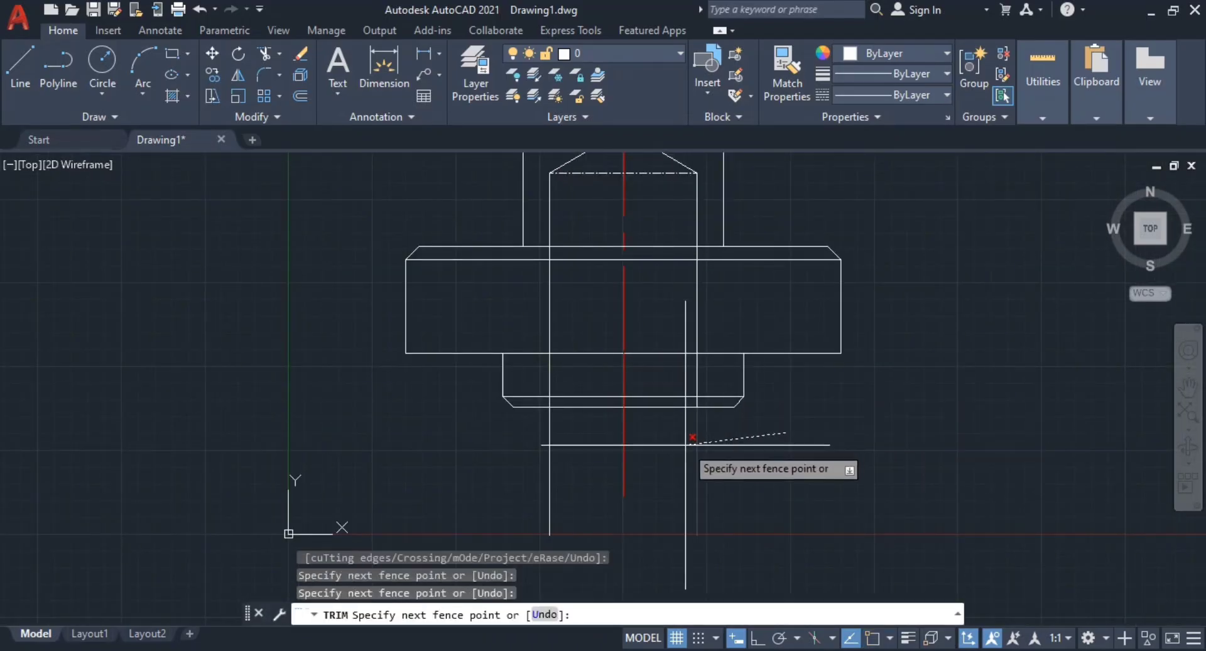
left_click(576, 462)
left_click(497, 468)
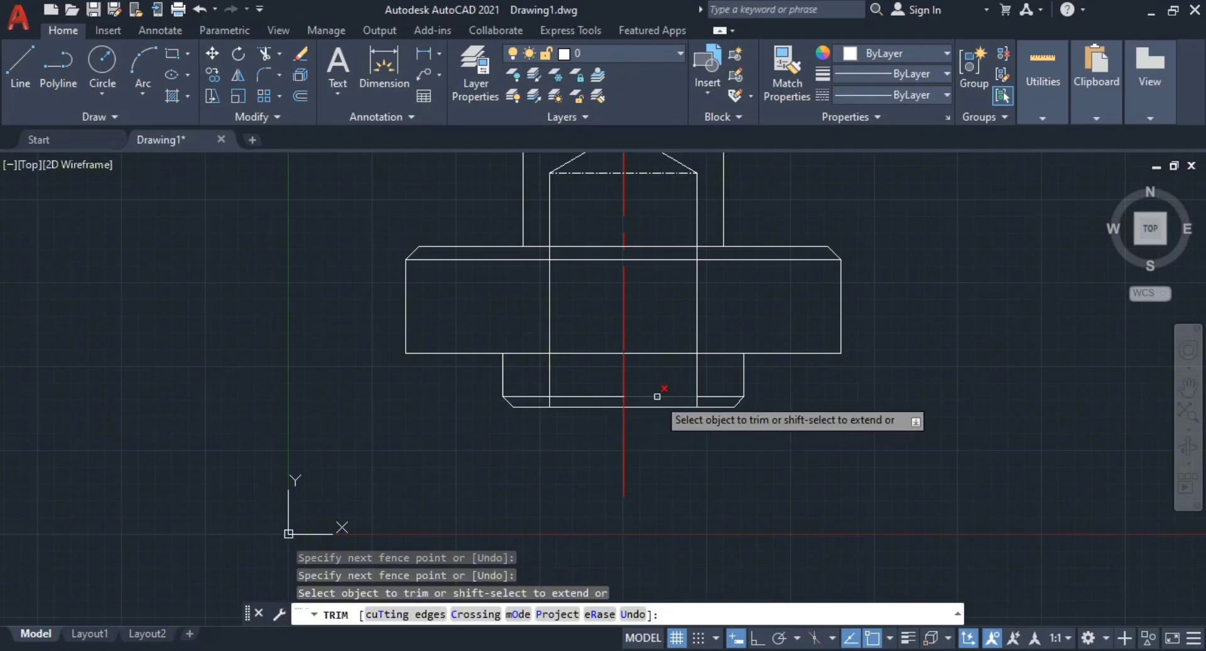
key("Escape")
key("Escape")
Step: Create a new layer named Hidden lines
middle_click_drag(711, 295, 711, 363)
middle_click_drag(716, 451, 739, 513)
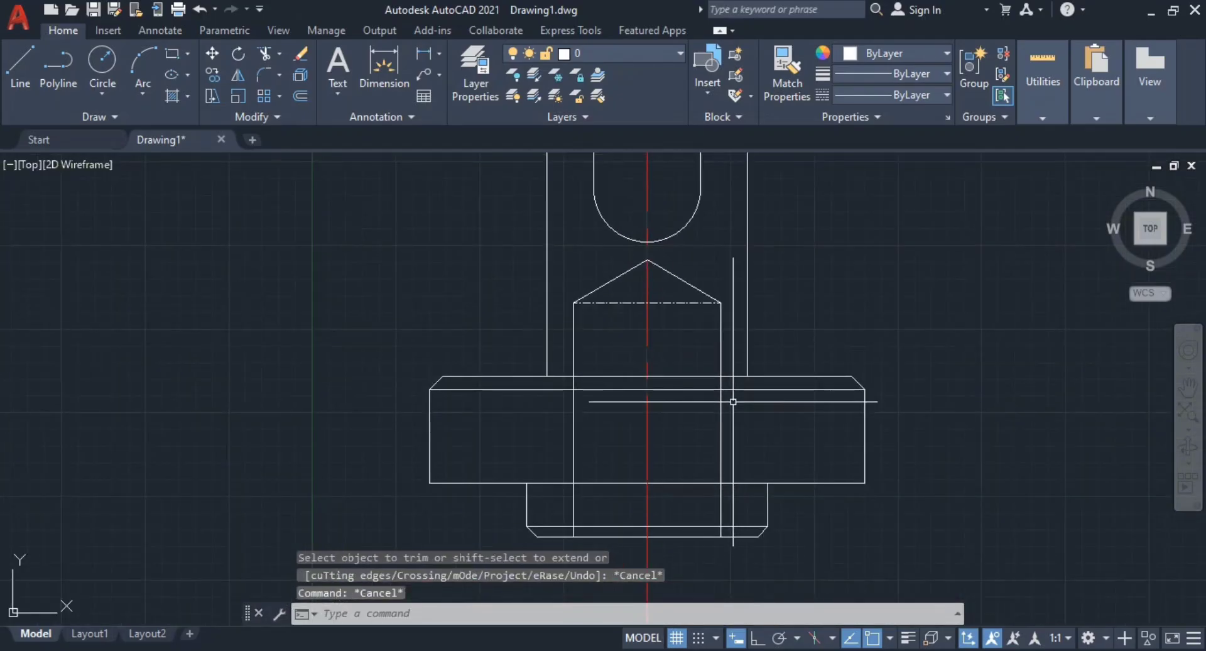
scroll(730, 461, "down", 1)
middle_click_drag(733, 401, 698, 369)
scroll(730, 429, "down", 2)
scroll(703, 342, "up", 2)
key("Escape")
key("Escape")
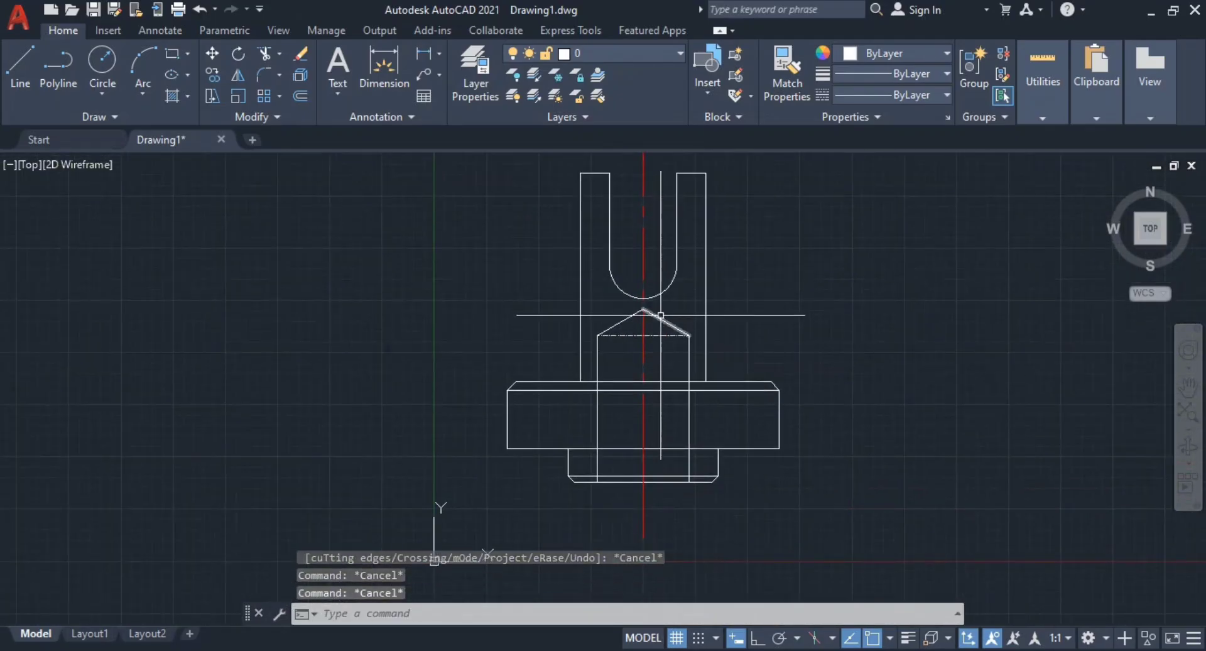
left_click(477, 98)
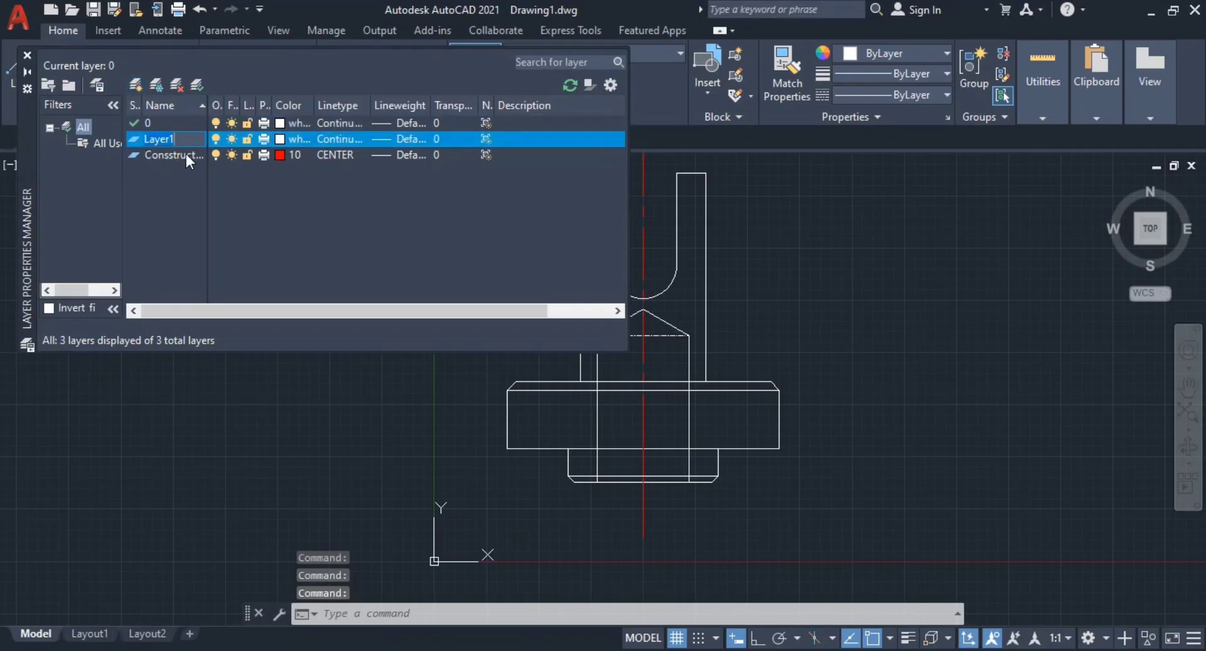
key("BackSpace")
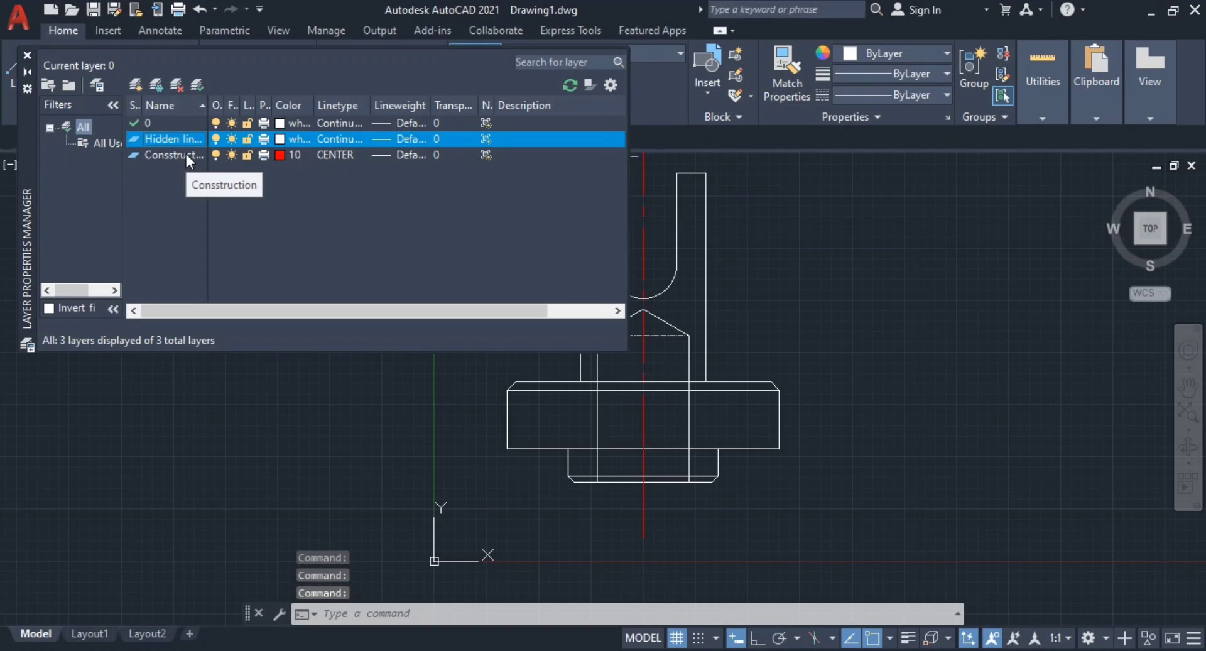
Step: Give the Hidden lines layer colour 50 and the CENTER linetype, and make it the current layer
left_click(284, 140)
left_click(511, 274)
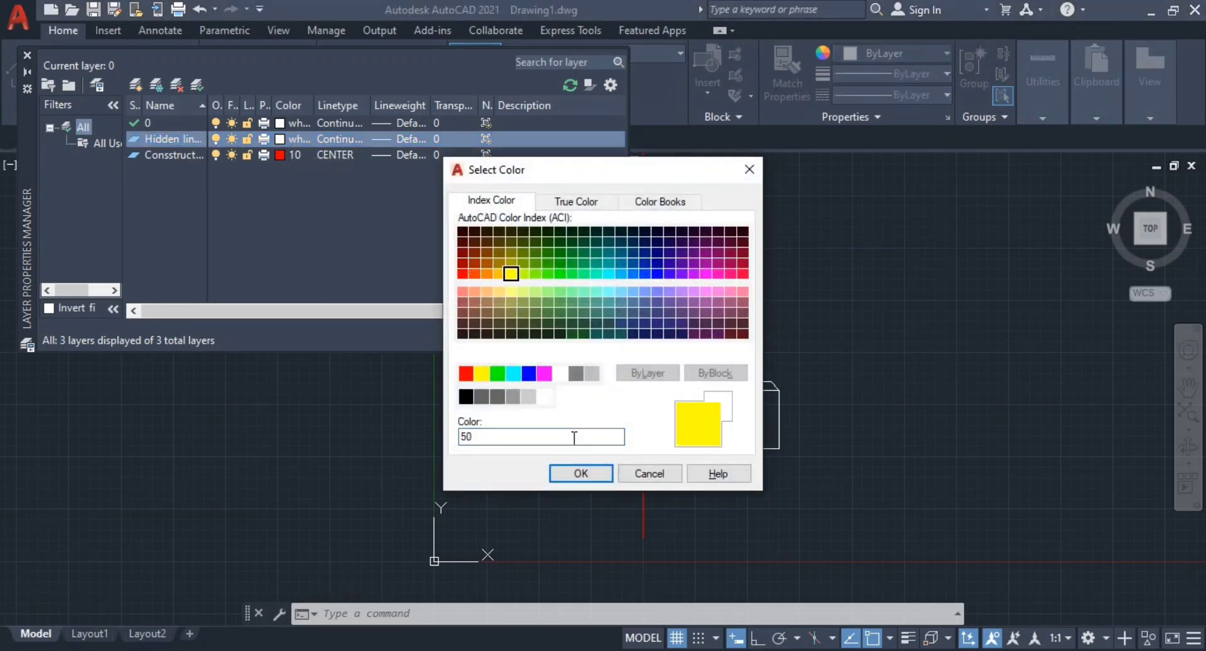
left_click(580, 474)
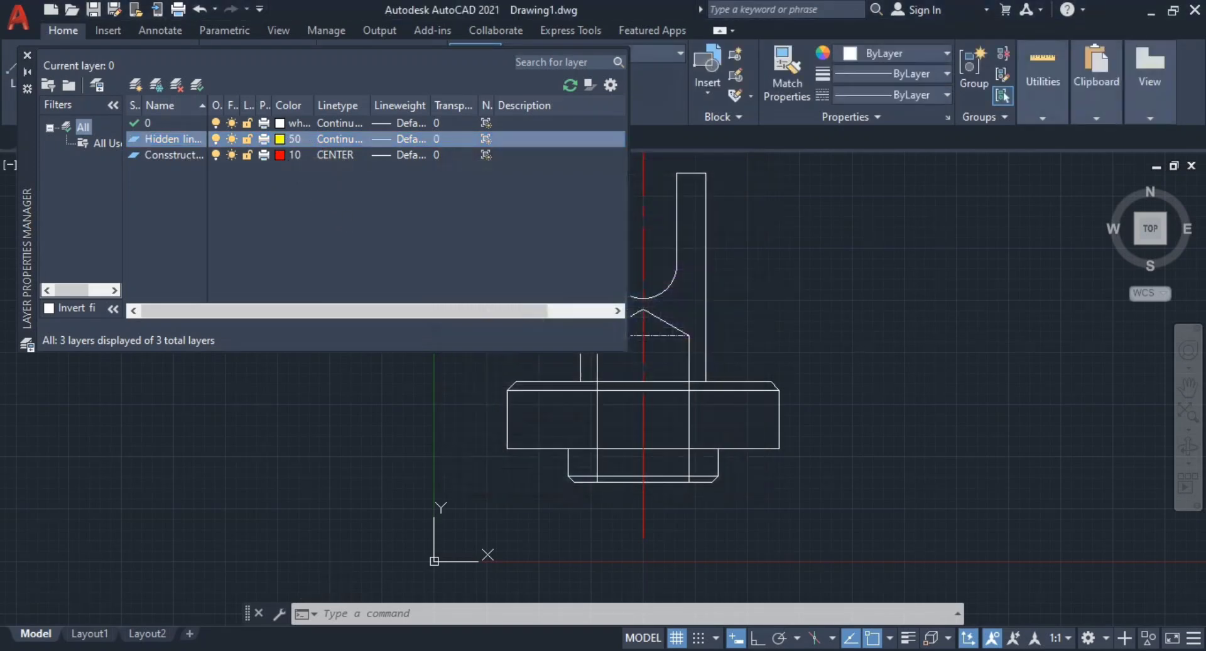
left_click(338, 143)
left_click(615, 287)
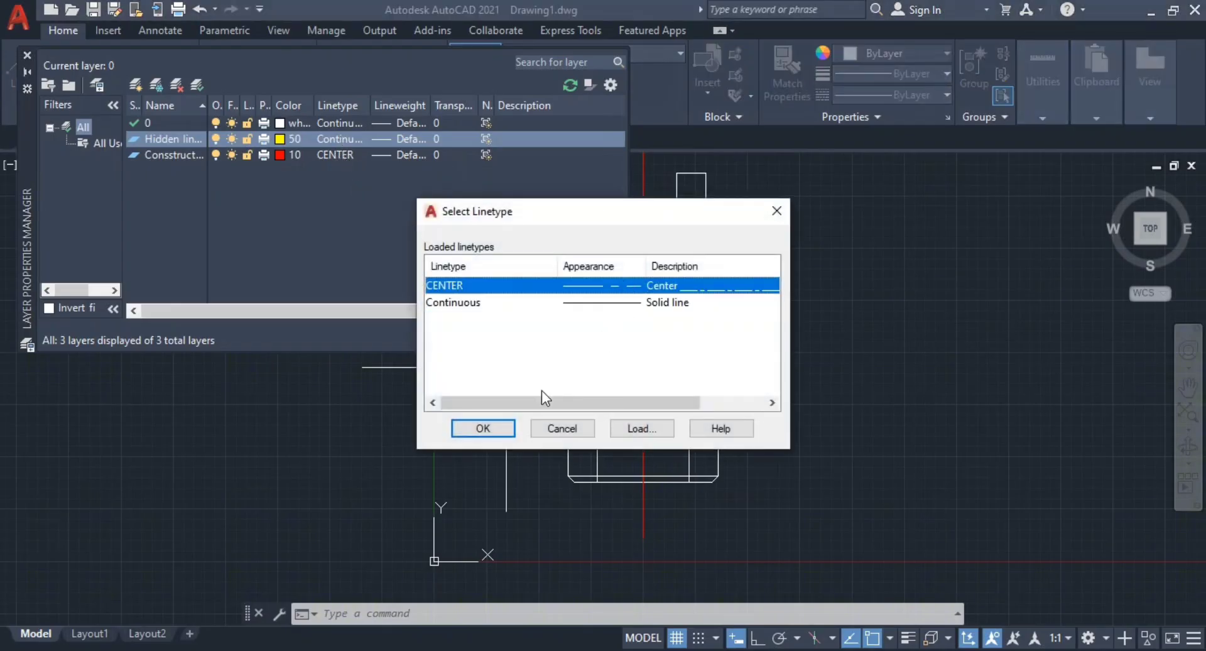
left_click(483, 427)
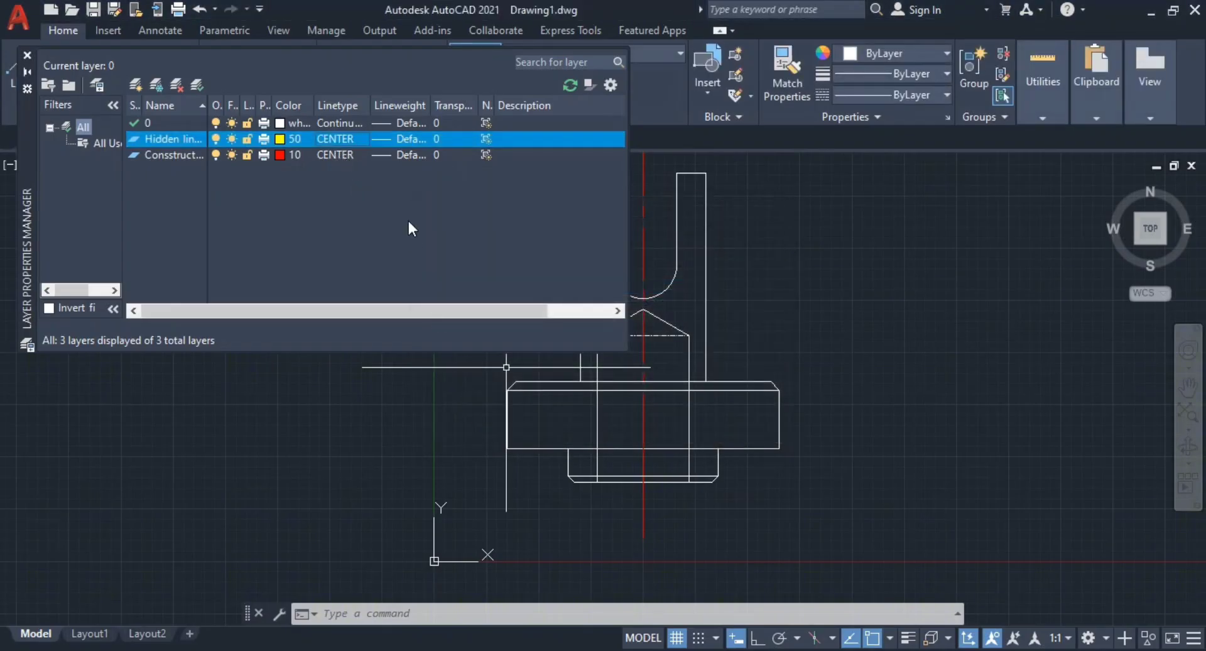
left_click(26, 56)
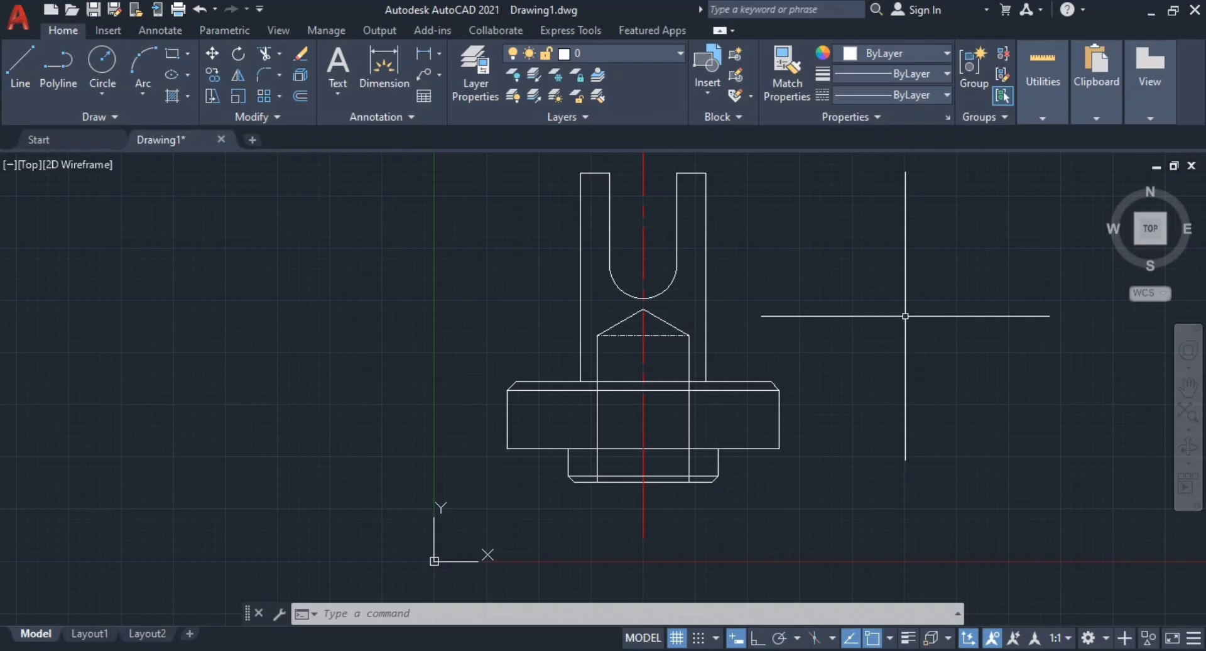
left_click(624, 54)
left_click(605, 122)
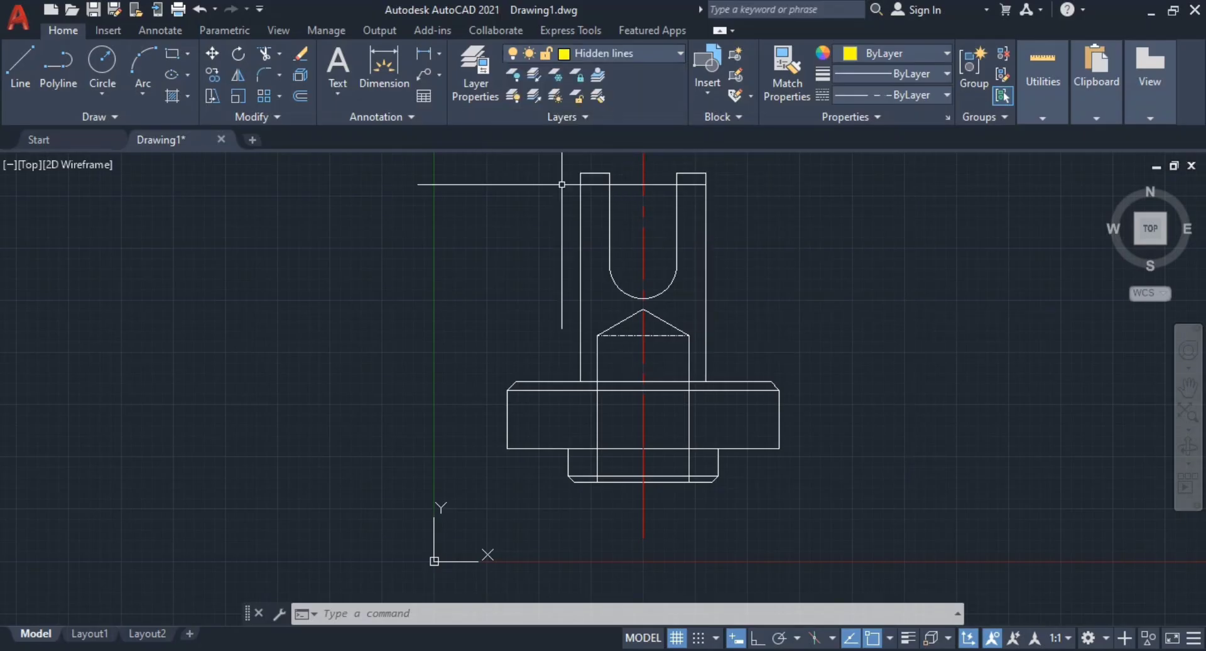
Step: Check the linetype scale in the current drawing properties with nothing selected
scroll(654, 375, "up", 4)
scroll(657, 304, "down", 1)
mouse_move(654, 375)
middle_mouse_down()
mouse_move(657, 298)
mouse_move(576, 317)
mouse_move(613, 341)
mouse_move(548, 333)
middle_mouse_up()
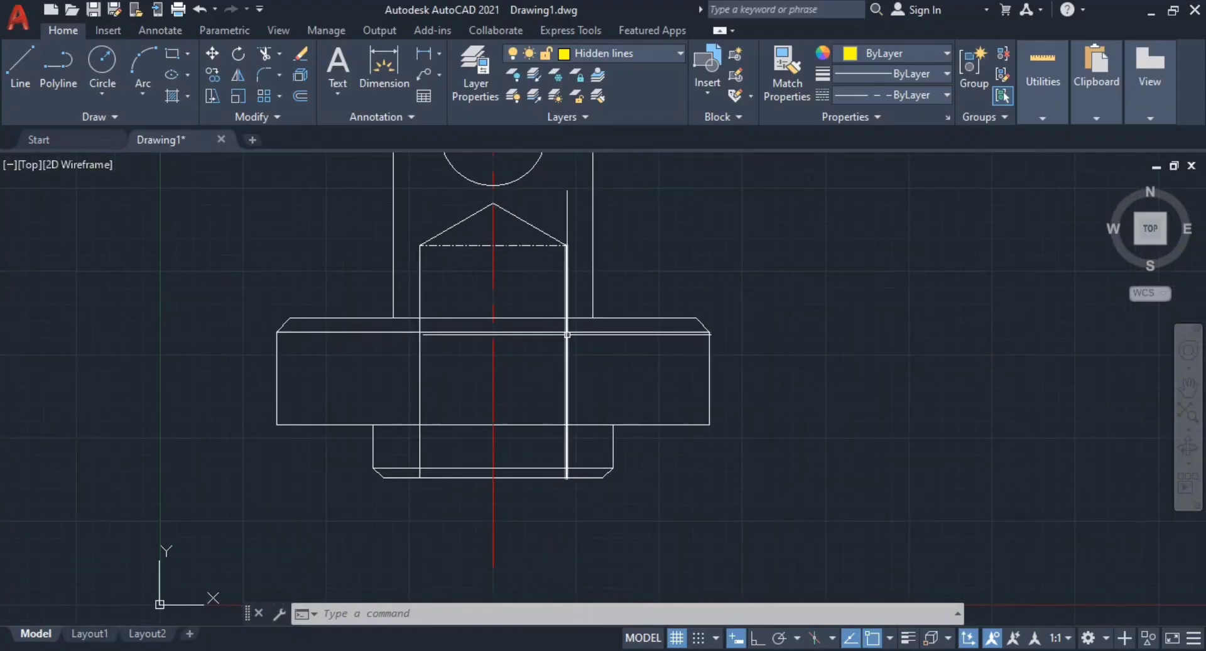
type("PROPERTIES")
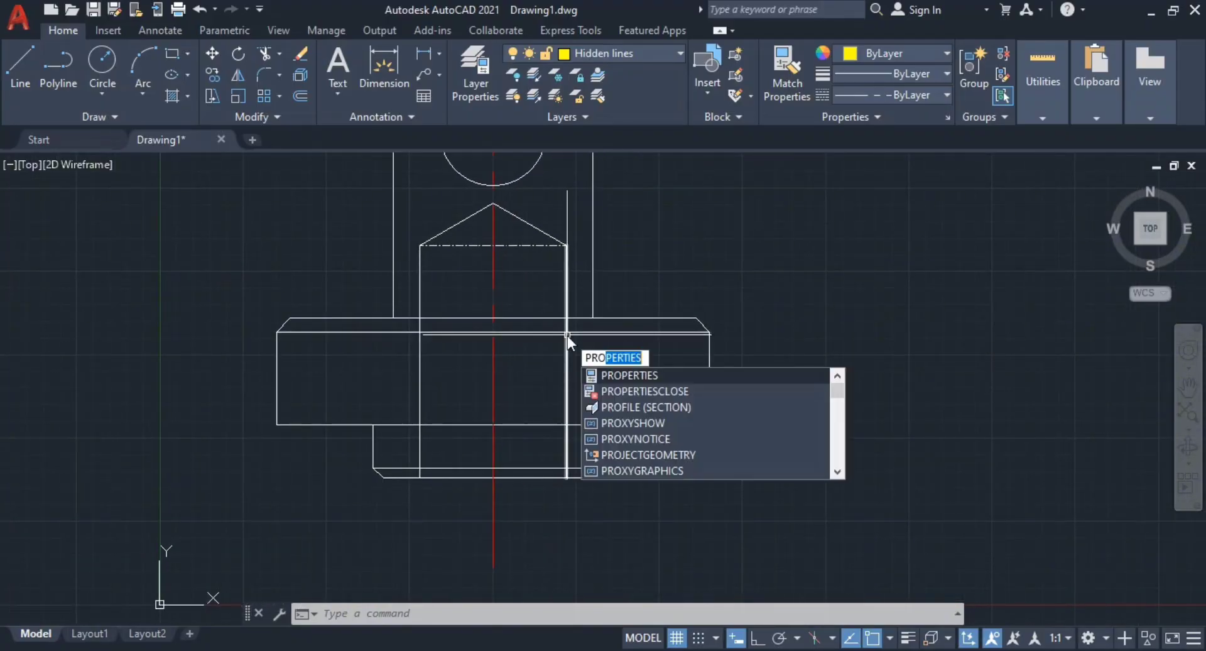
key("Return")
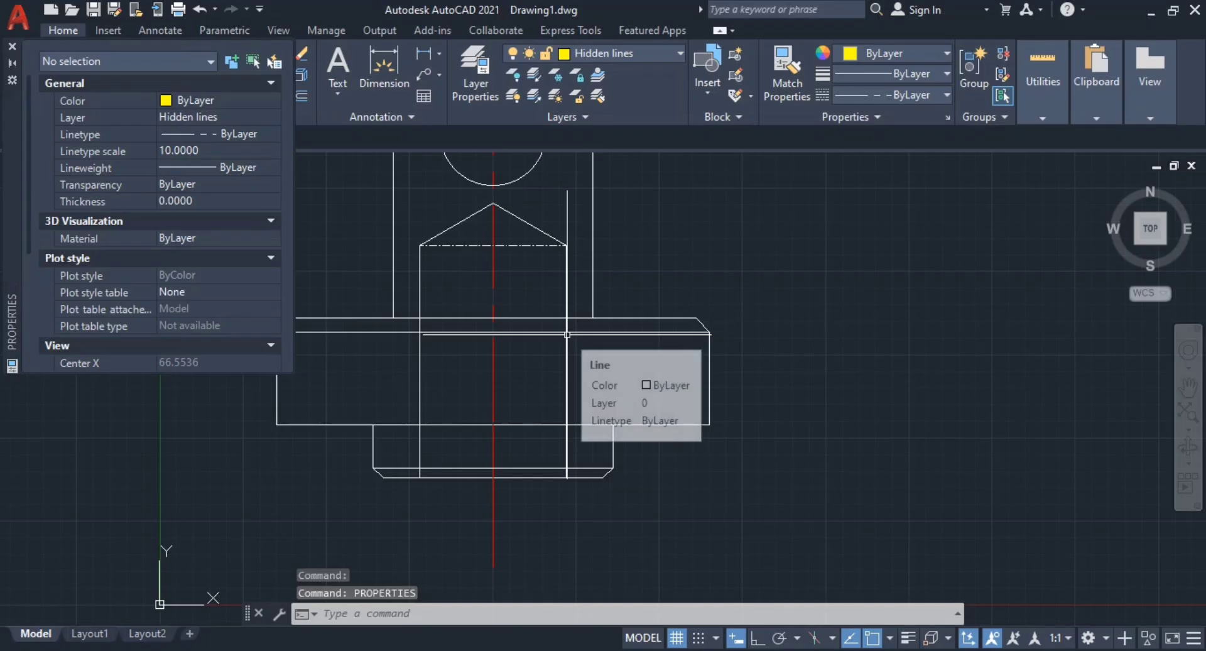
left_click(190, 153)
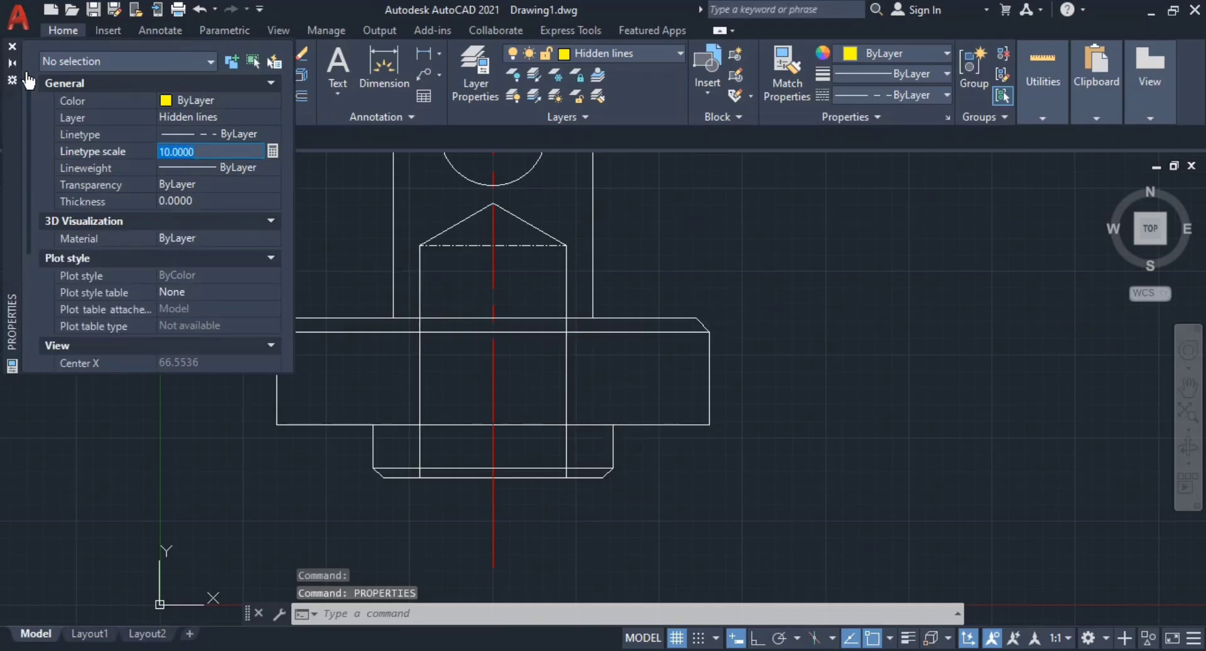
left_click(11, 48)
key("Escape")
key("Escape")
Step: Trace the bore's conical tip and right wall down to the boss's bottom edge with lines on the Hidden lines layer
middle_click_drag(526, 368, 649, 425)
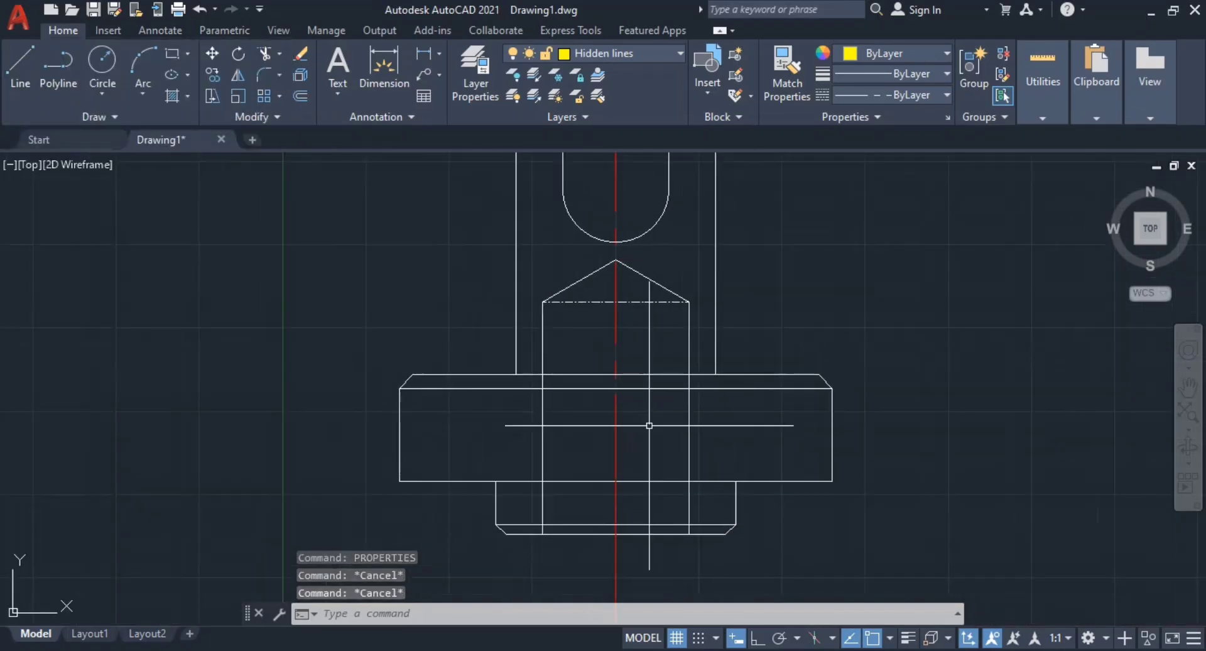
type("l")
key("Return")
scroll(648, 423, "up", 3)
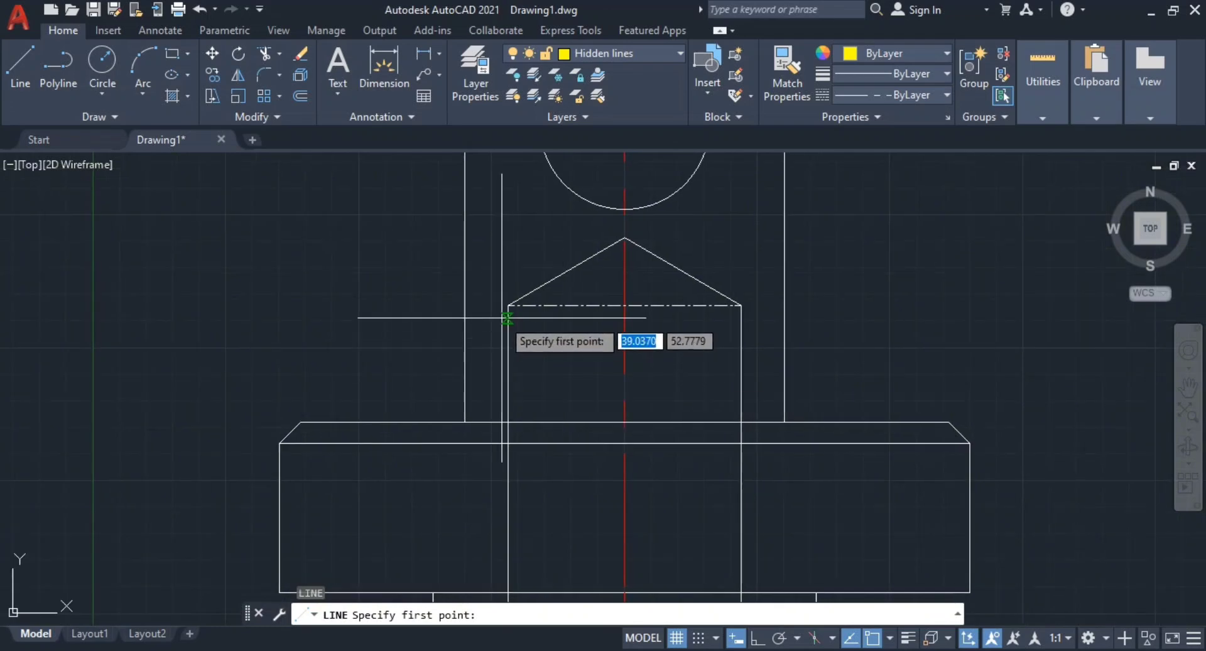
left_click(506, 306)
left_click(625, 238)
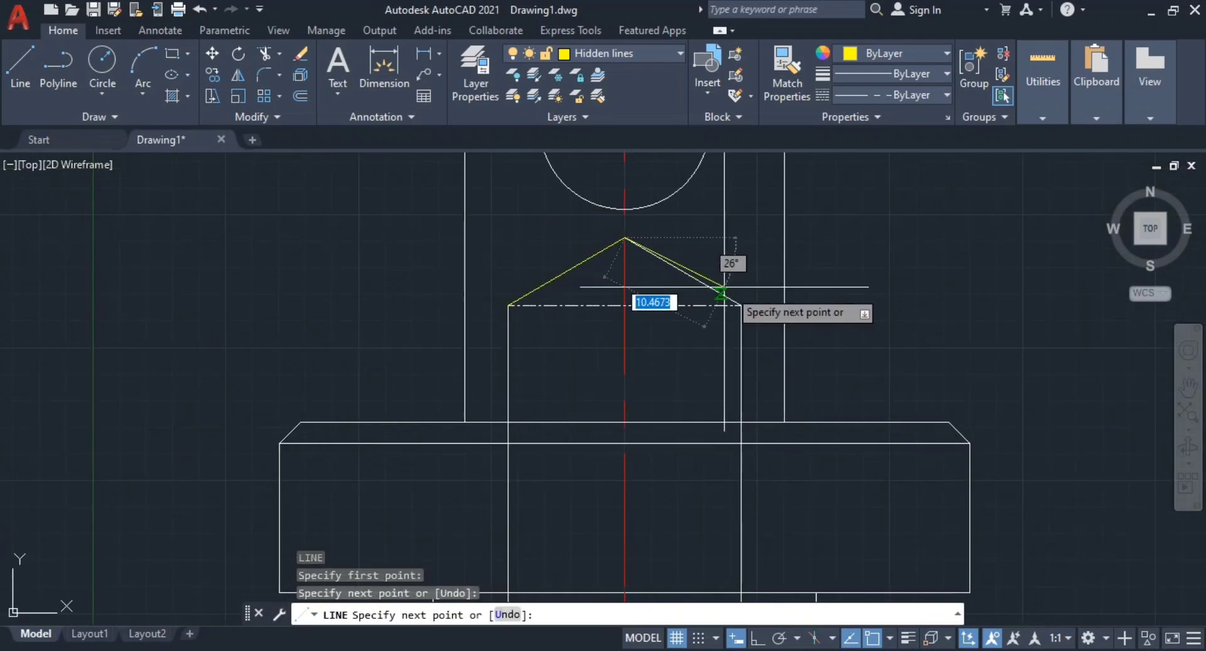
left_click(741, 306)
middle_click_drag(747, 530, 735, 349)
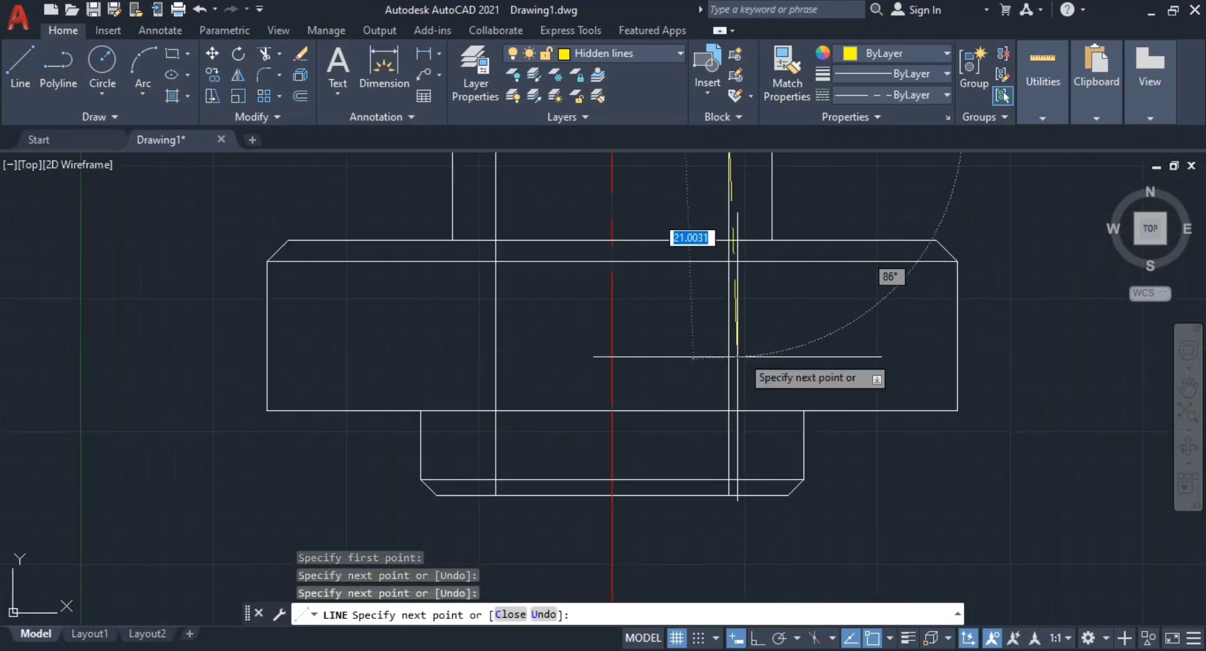
scroll(732, 528, "down", 2)
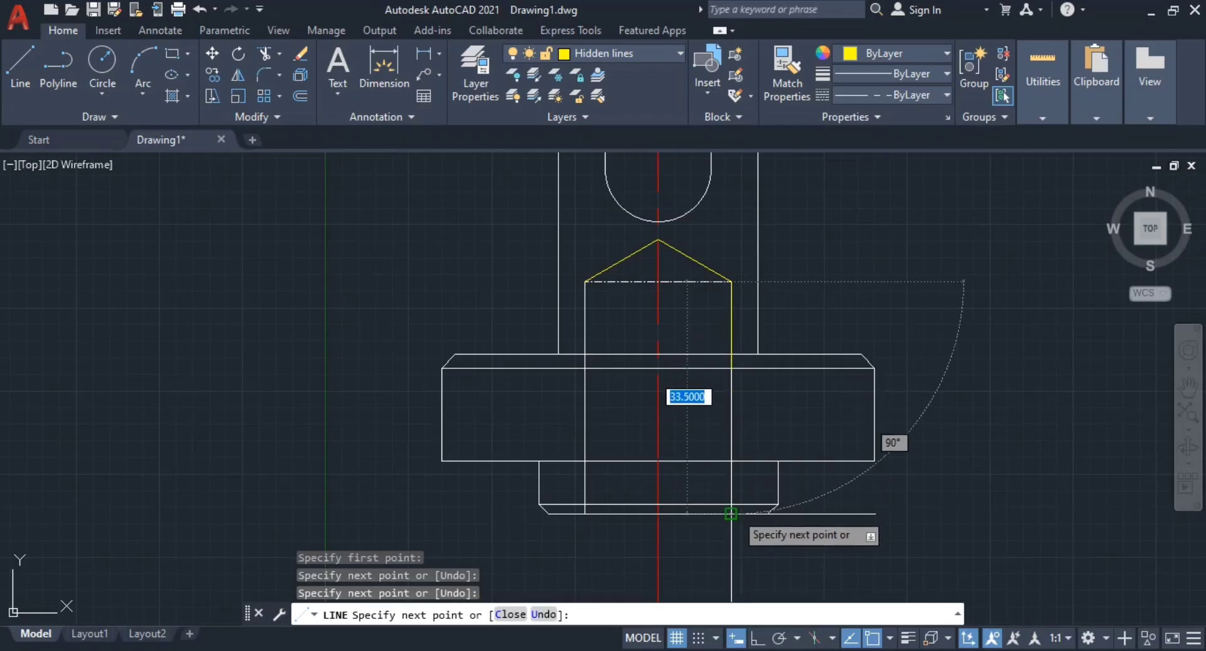
left_click(731, 514)
key("Return")
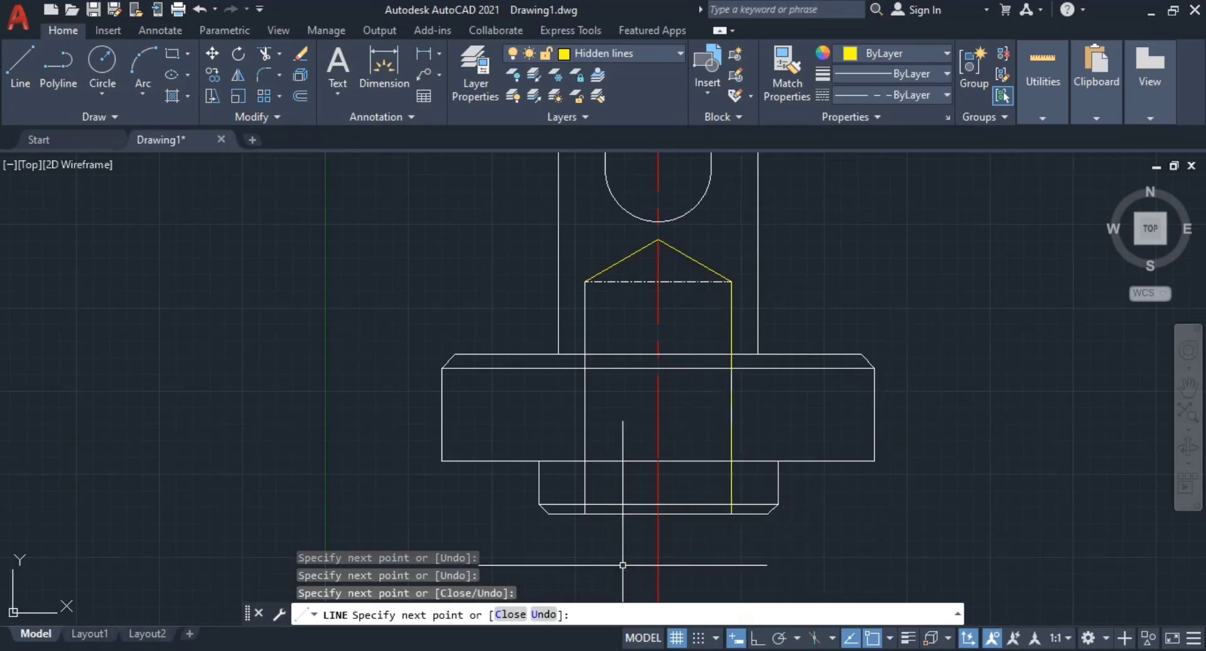
Step: Trace the bore's left wall and the horizontal line at the cone's base with lines on the Hidden lines layer
key("Return")
left_click(585, 514)
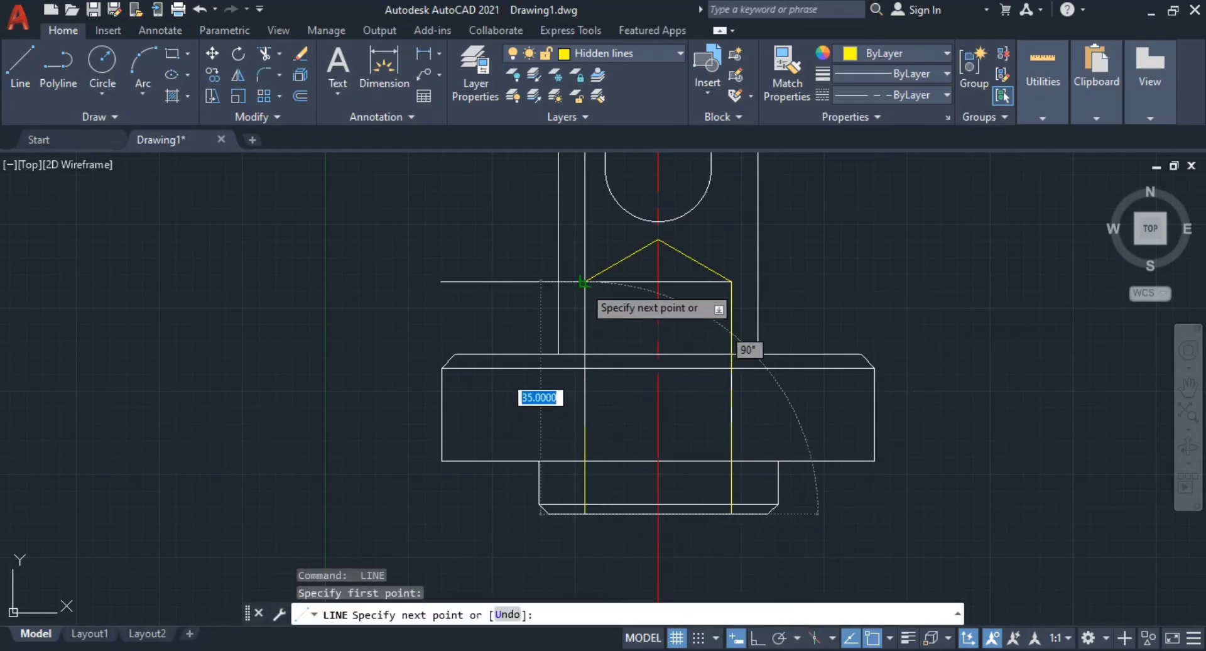
left_click(585, 281)
left_click(730, 280)
key("Escape")
key("Escape")
key("Escape")
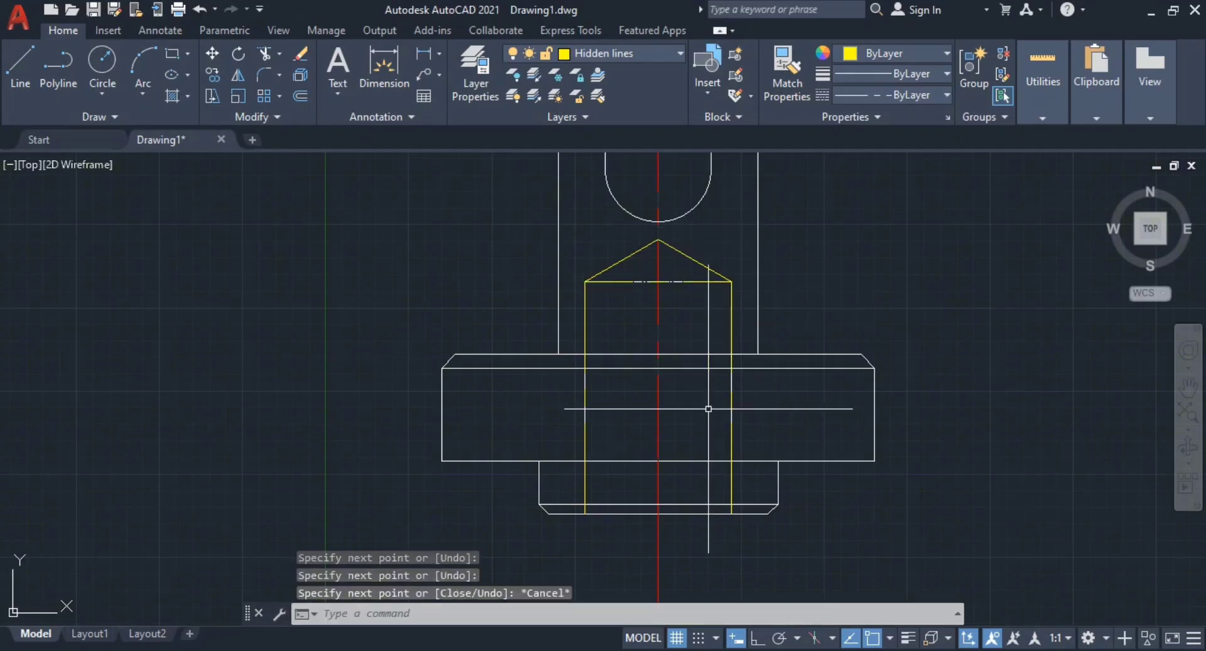
scroll(762, 389, "down", 3)
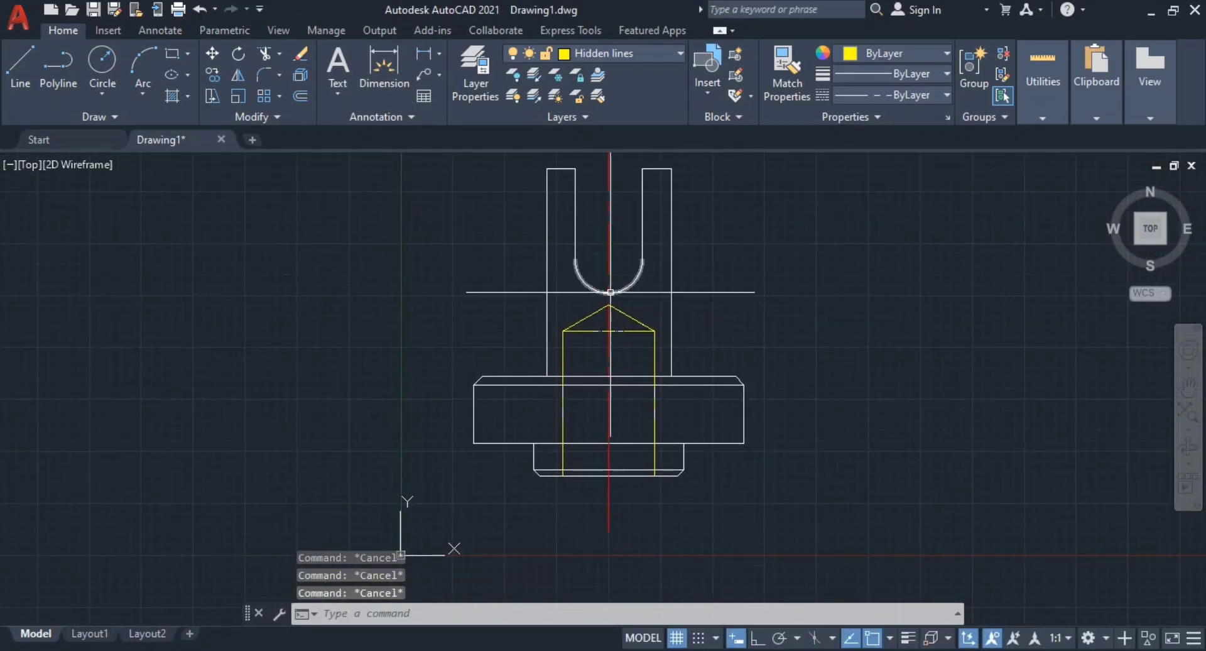
scroll(610, 293, "up", 2)
middle_click_drag(610, 293, 602, 306)
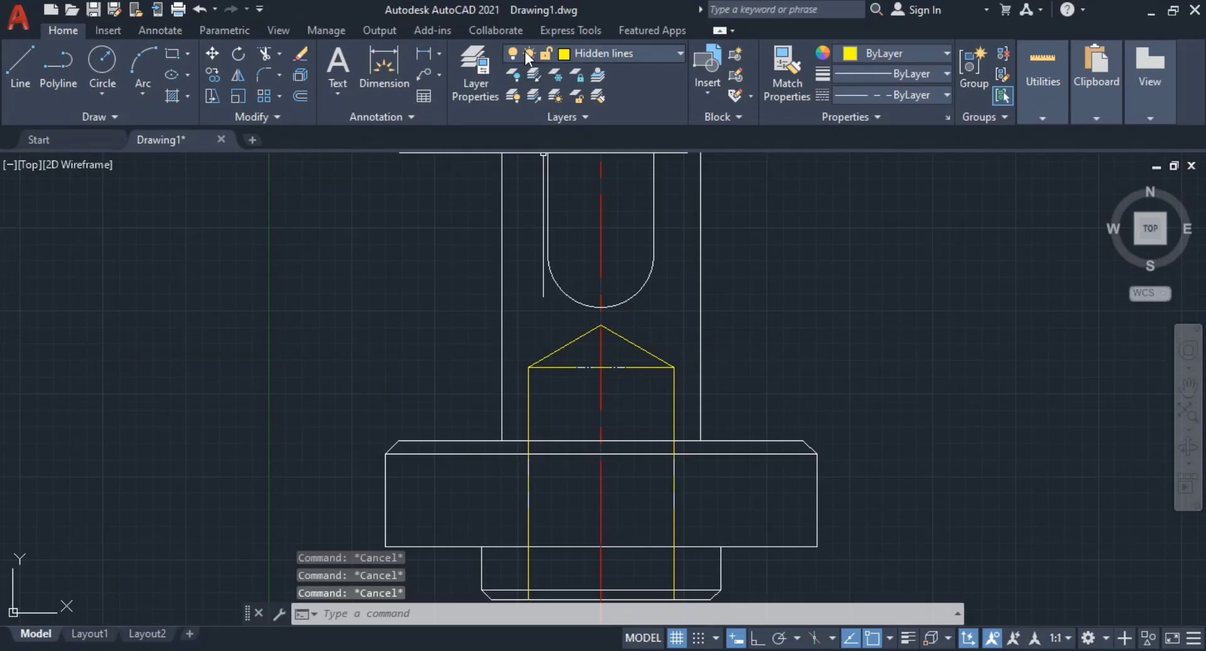
Step: Turn off the current Hidden lines layer and try to freeze it as well
left_click(485, 74)
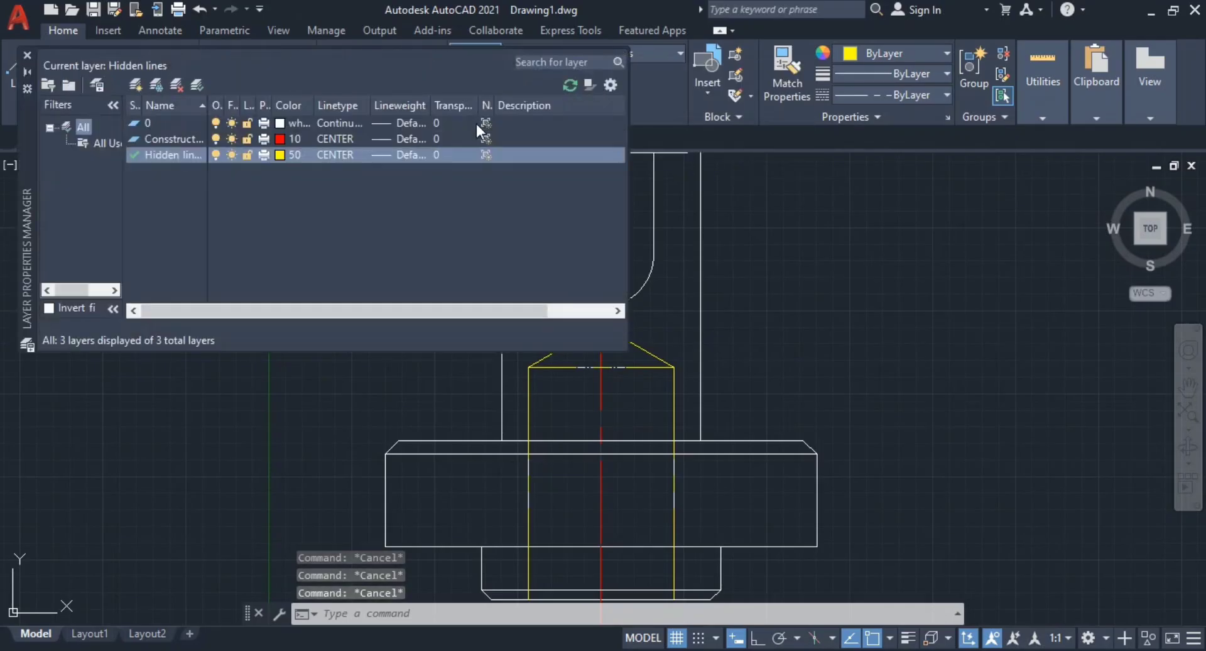
left_click(217, 155)
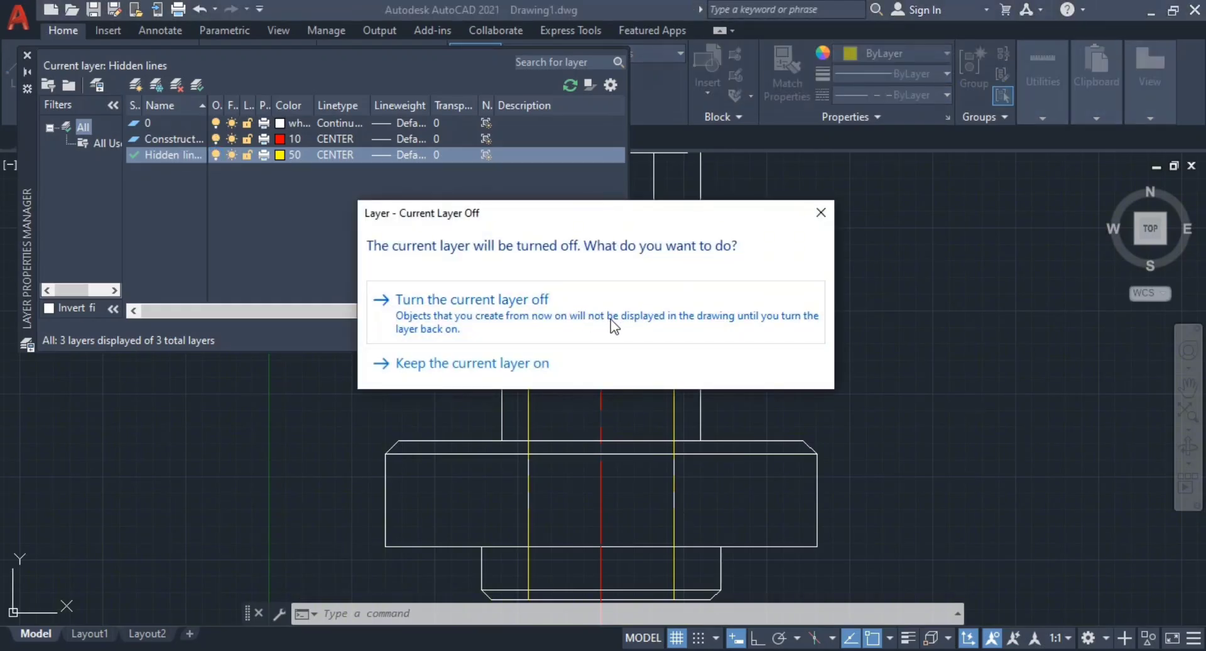
left_click(827, 213)
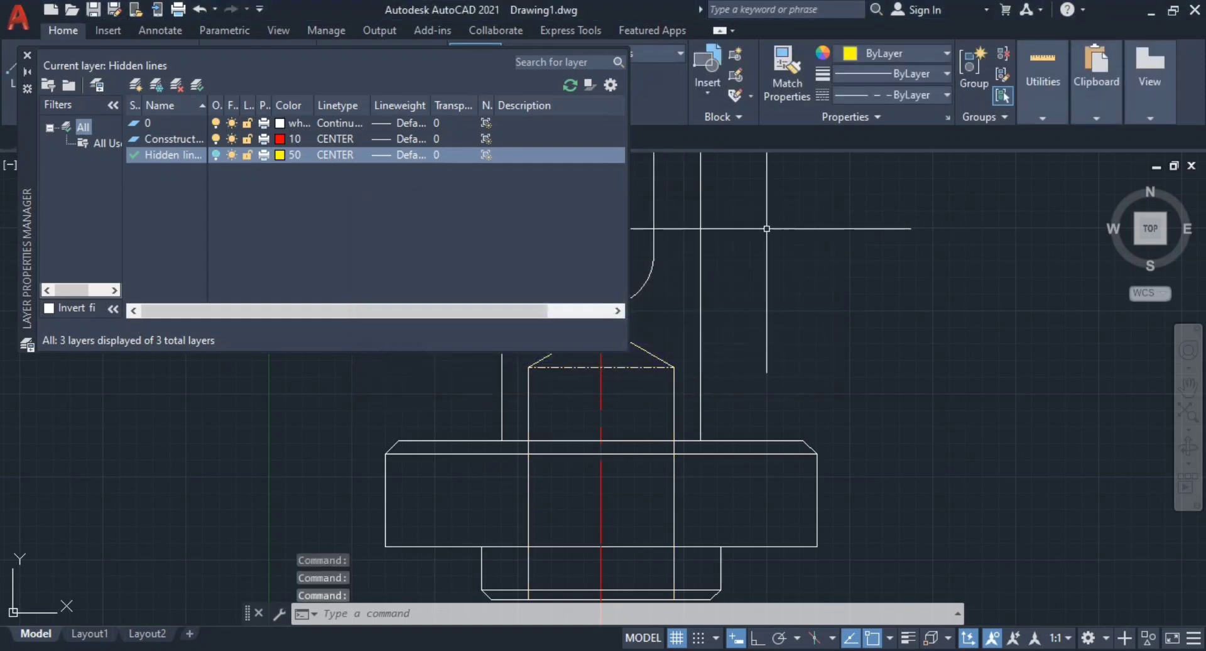
left_click(231, 156)
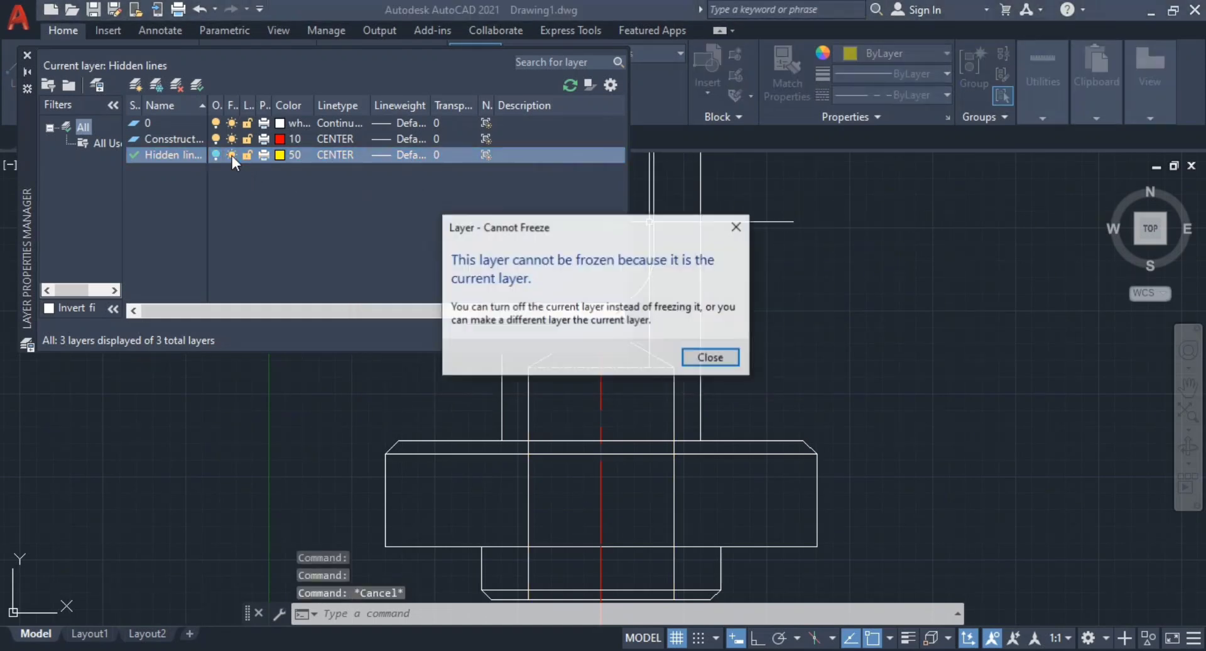
left_click(737, 228)
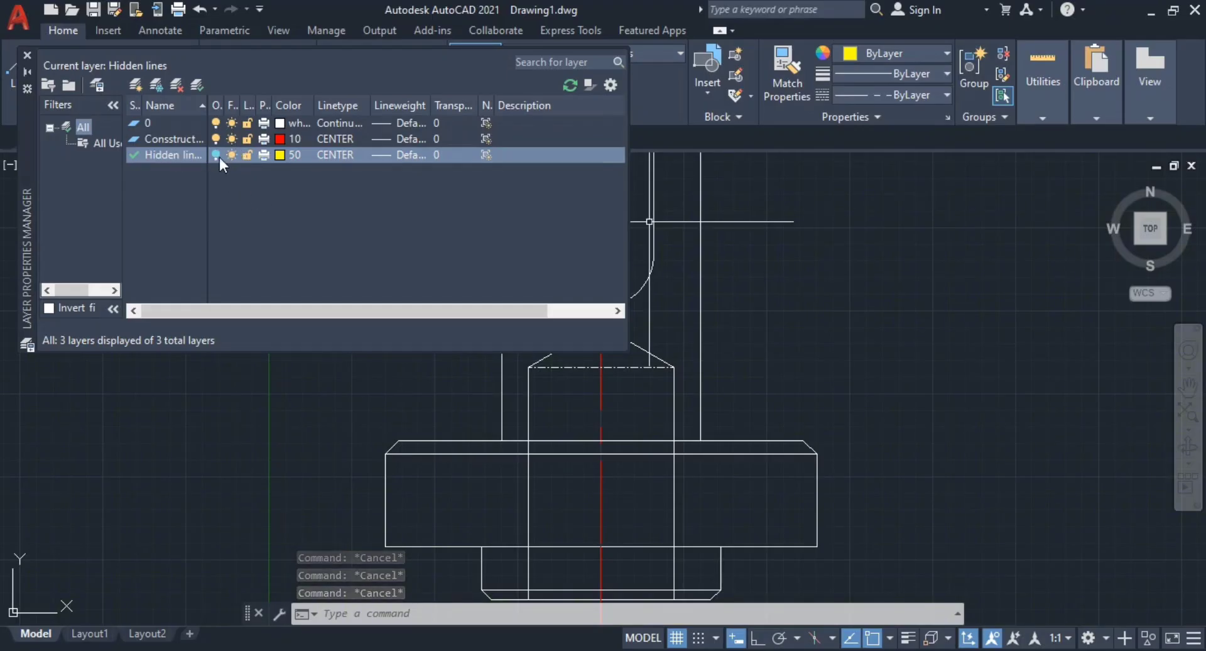
left_click_drag(256, 106, 249, 106)
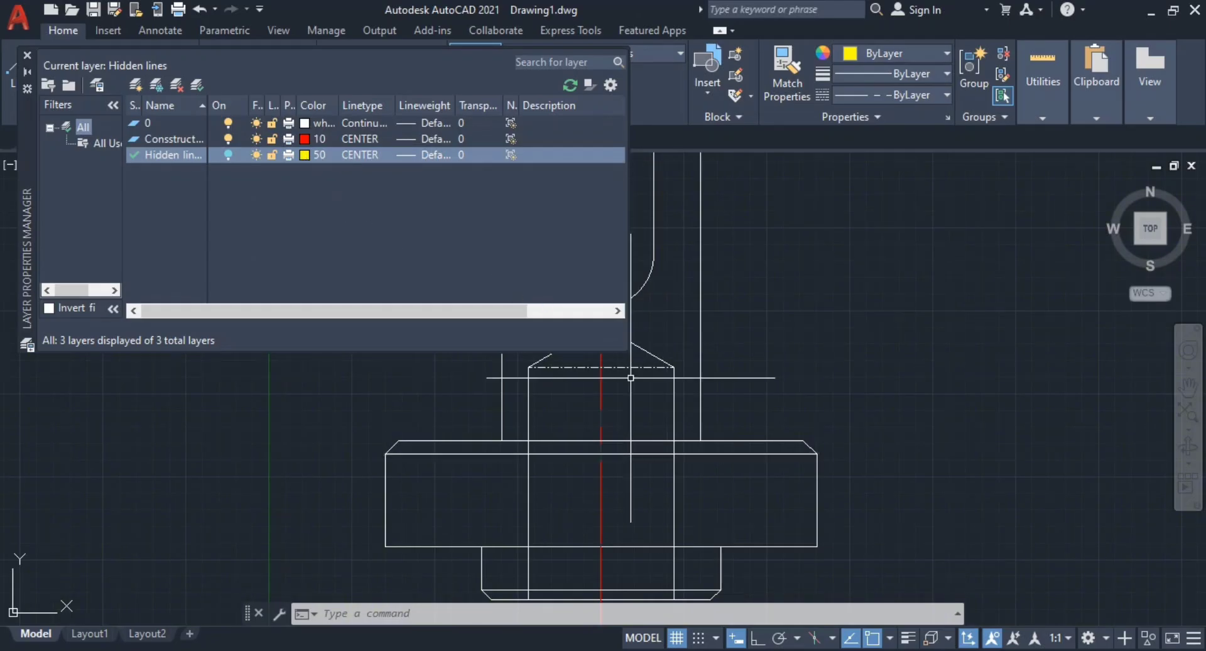
left_click(27, 55)
Step: Erase the layer 0 duplicates of the cone's right edge, the cone's base line and the bore's right wall
middle_click_drag(649, 376, 658, 297)
scroll(691, 396, "up", 5)
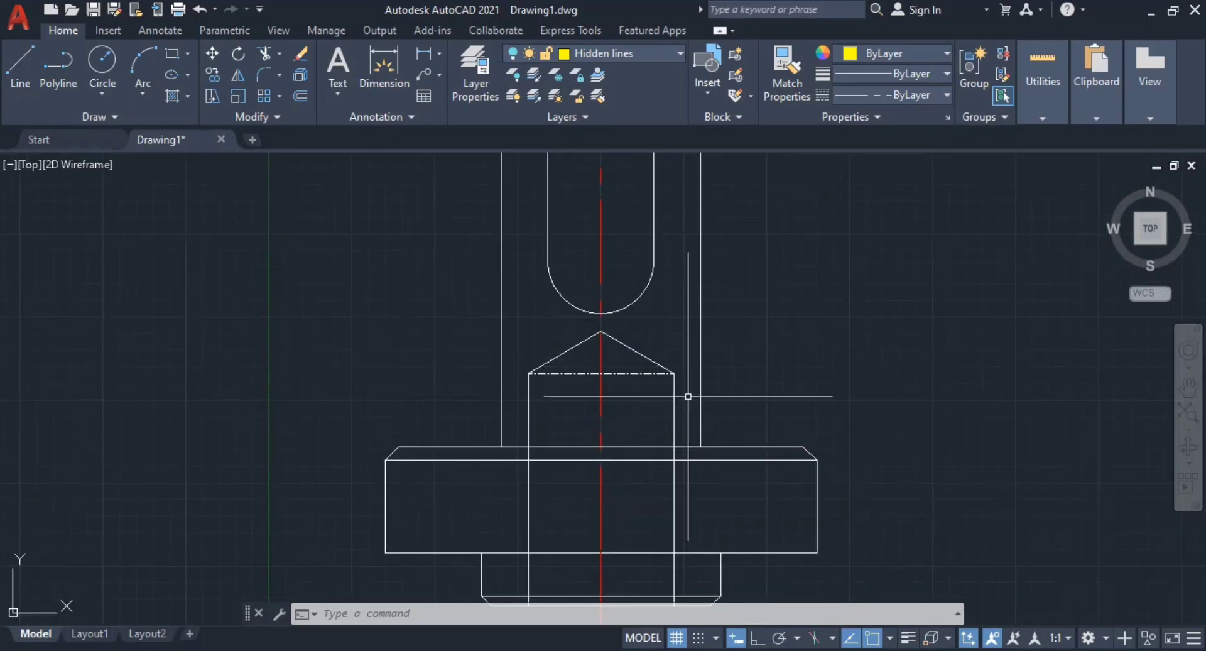
left_click(693, 410)
left_click(627, 288)
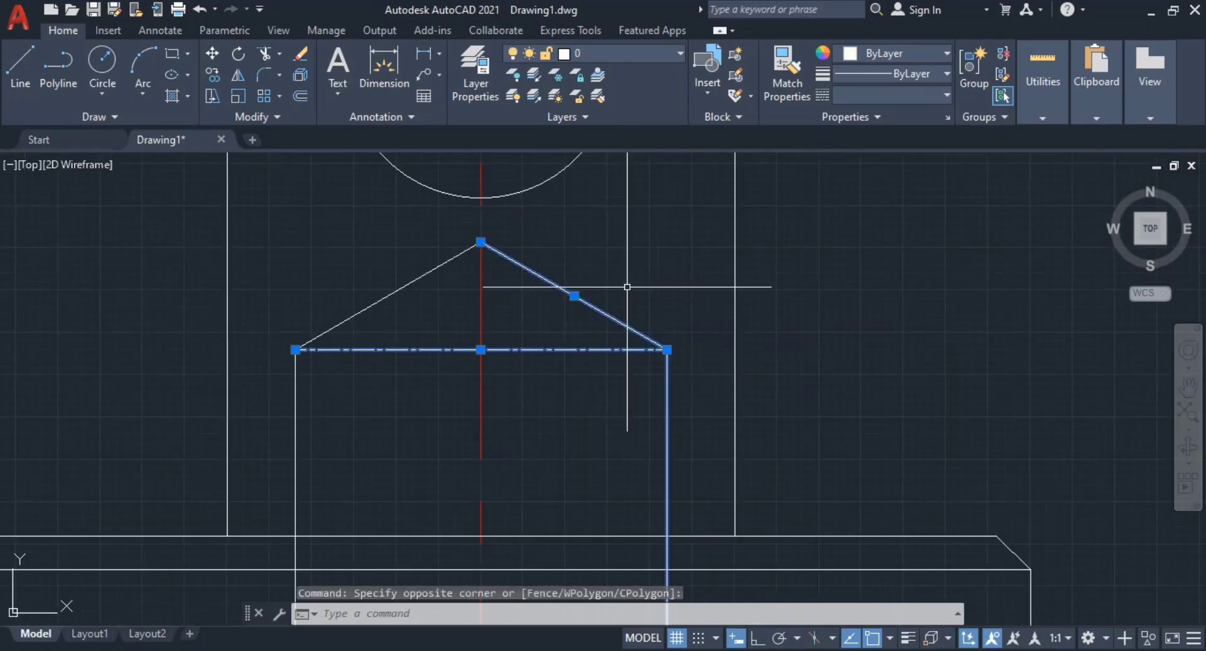
type("w")
key("Escape")
left_click(685, 395)
left_click(638, 299)
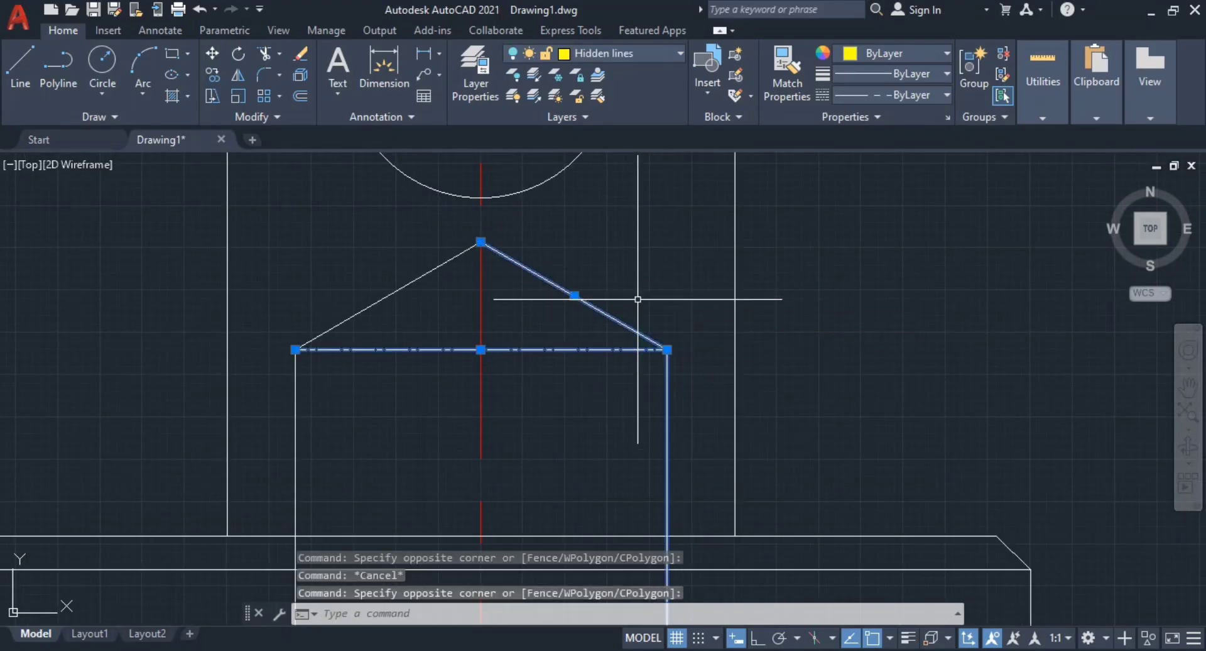
type("e")
key("Return")
Step: Erase the layer 0 duplicates of the cone's left edge and the bore's left wall
left_click(431, 341)
left_click(343, 266)
middle_click_drag(429, 339, 598, 242)
type("e")
key("Return")
left_click(534, 331)
left_click(456, 292)
type("e")
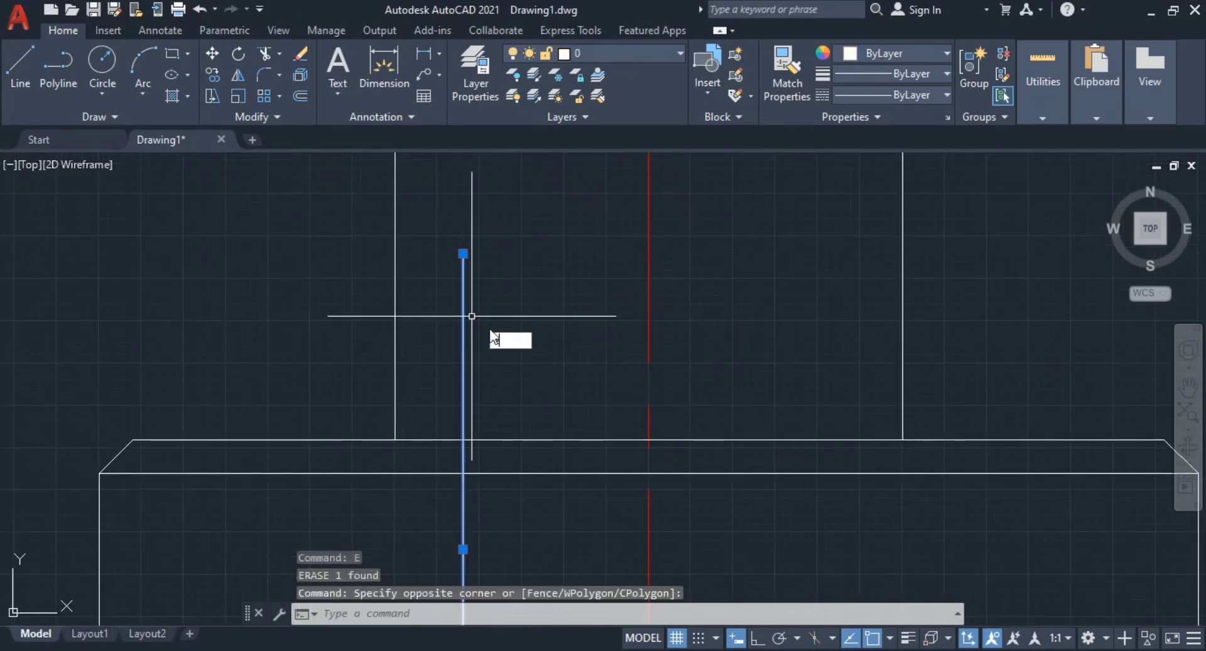
key("Return")
scroll(728, 441, "down", 1)
mouse_move(729, 406)
middle_mouse_down()
mouse_move(716, 151)
mouse_move(761, 421)
mouse_move(757, 491)
middle_mouse_up()
key("Escape")
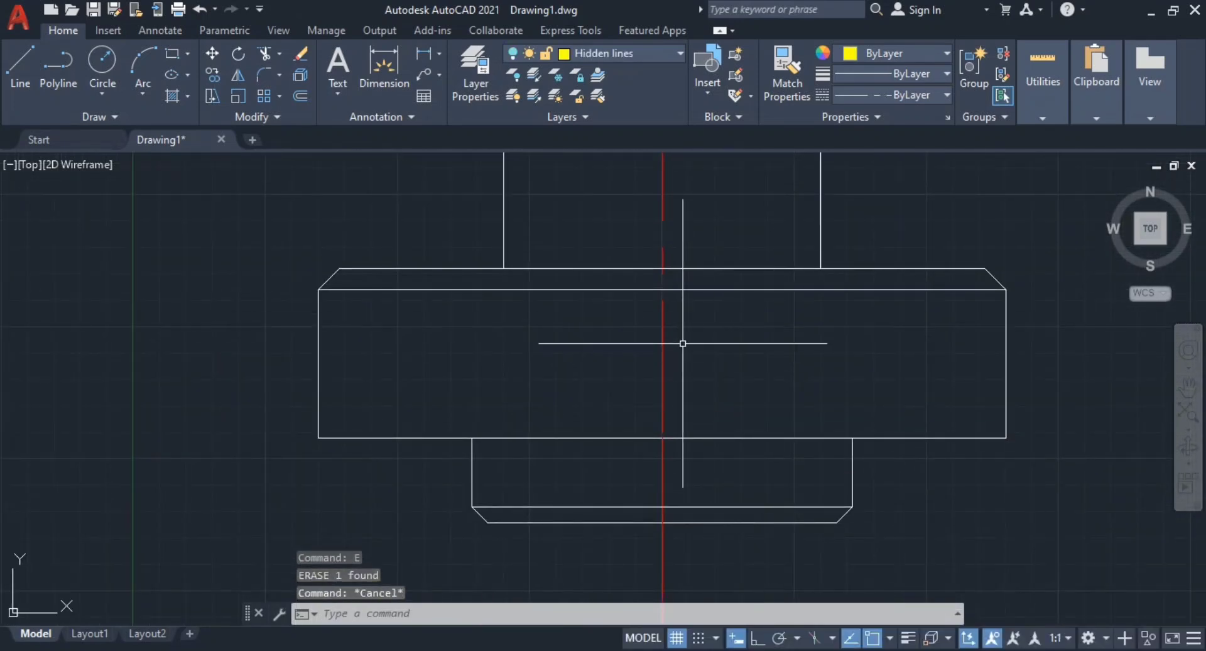
key("Escape")
Step: Turn the Hidden lines layer back on
left_click(471, 69)
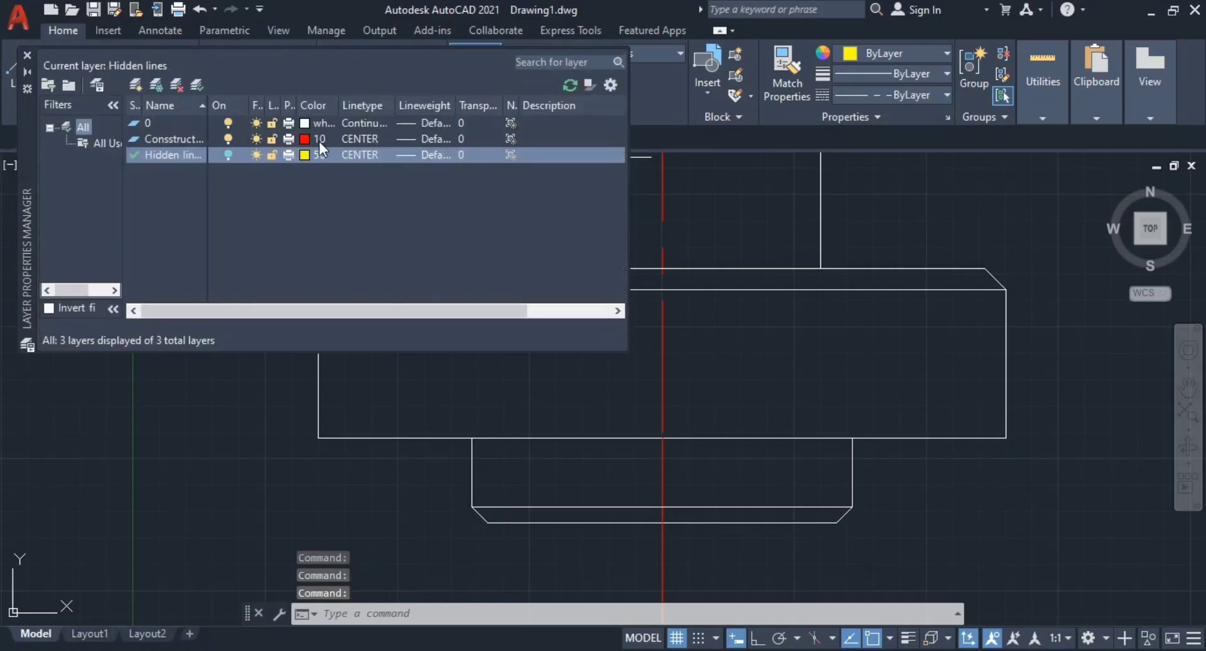
left_click(228, 155)
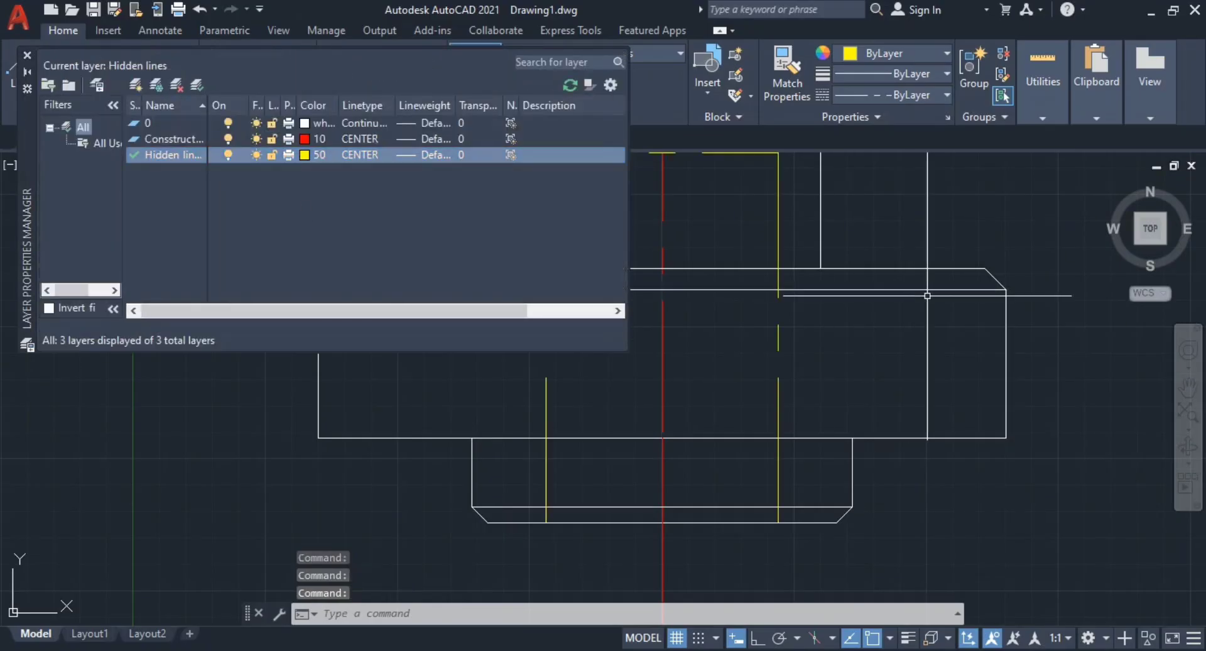
key("Escape")
key("Escape")
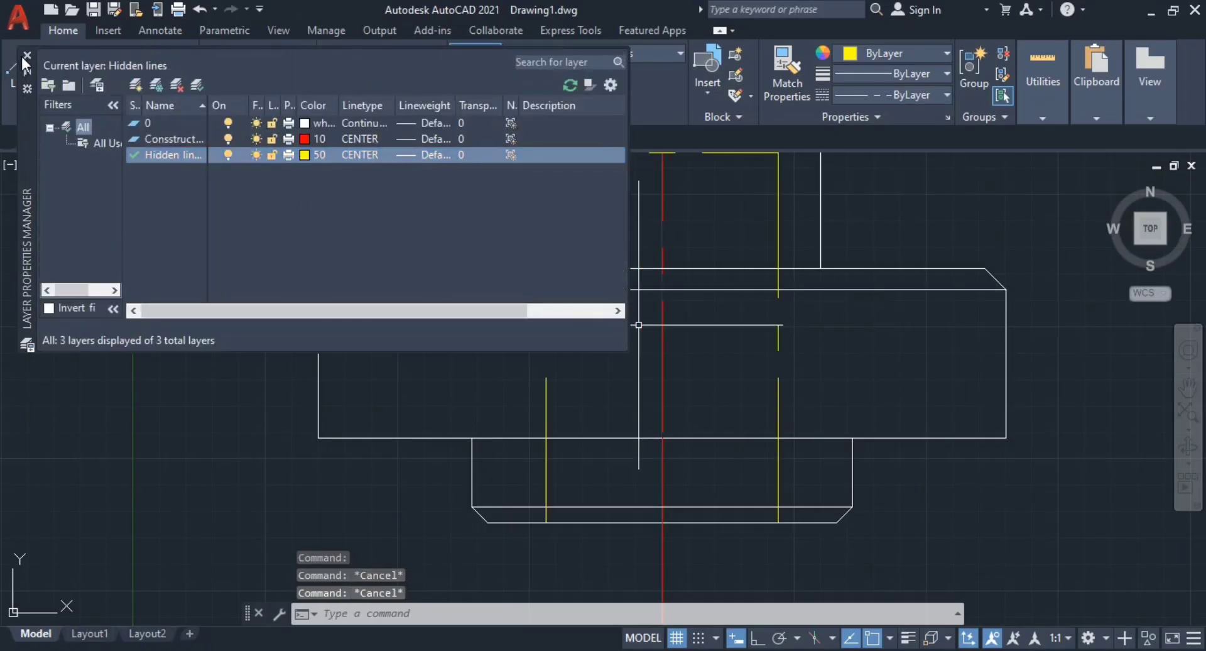
left_click(26, 56)
scroll(784, 250, "down", 5)
middle_click_drag(786, 343, 718, 440)
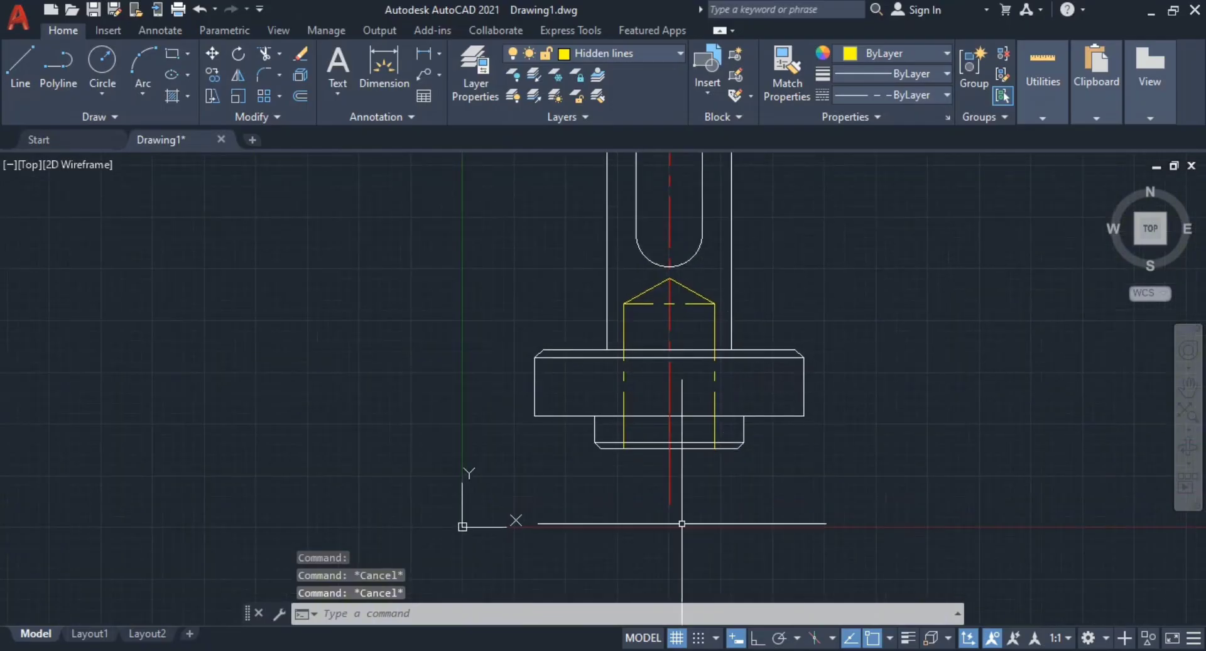
Step: Compare the whole front view with the bracket drawing on page 14 of the reference PDF
mouse_move(794, 235)
middle_mouse_down()
mouse_move(748, 245)
mouse_move(705, 383)
mouse_move(689, 288)
middle_mouse_up()
scroll(668, 329, "up", 2)
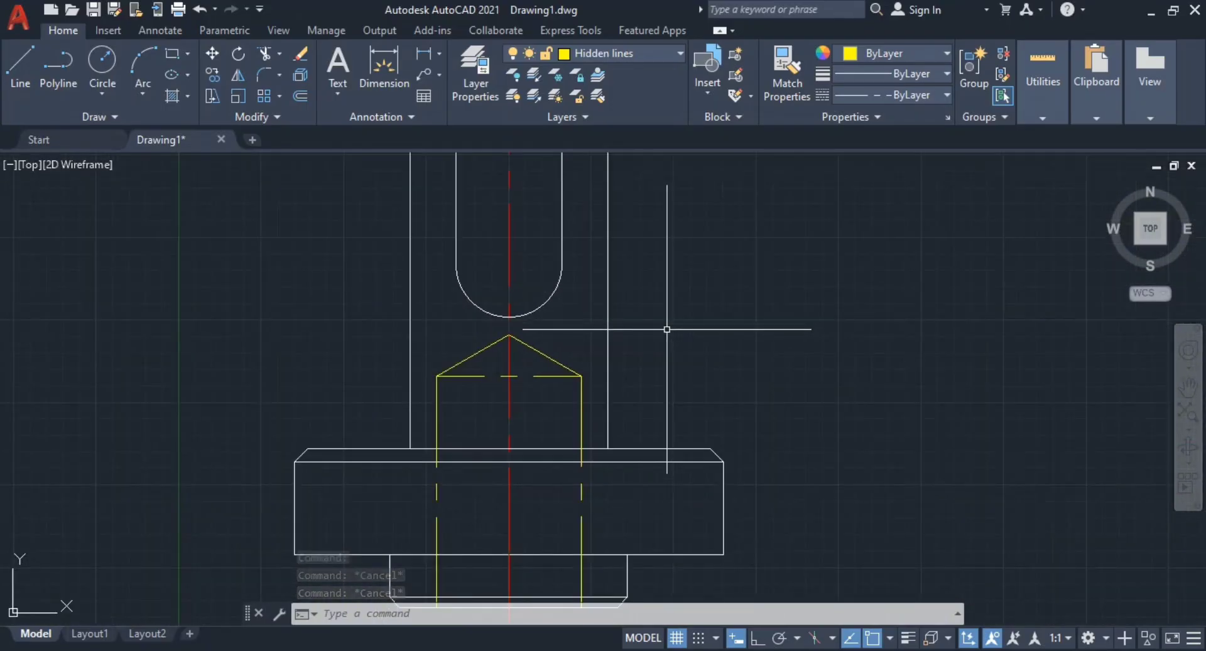
mouse_move(667, 329)
middle_mouse_down()
mouse_move(663, 272)
mouse_move(672, 326)
mouse_move(691, 301)
mouse_move(666, 305)
mouse_move(663, 326)
middle_mouse_up()
scroll(676, 258, "down", 2)
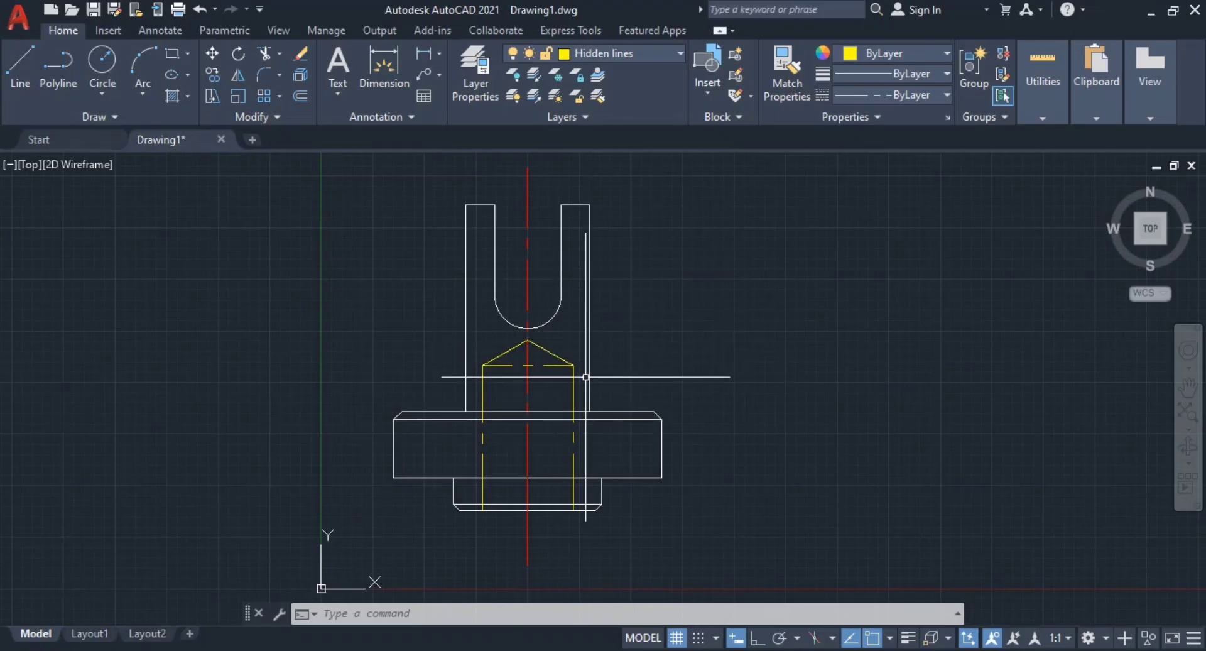
key("alt+Tab")
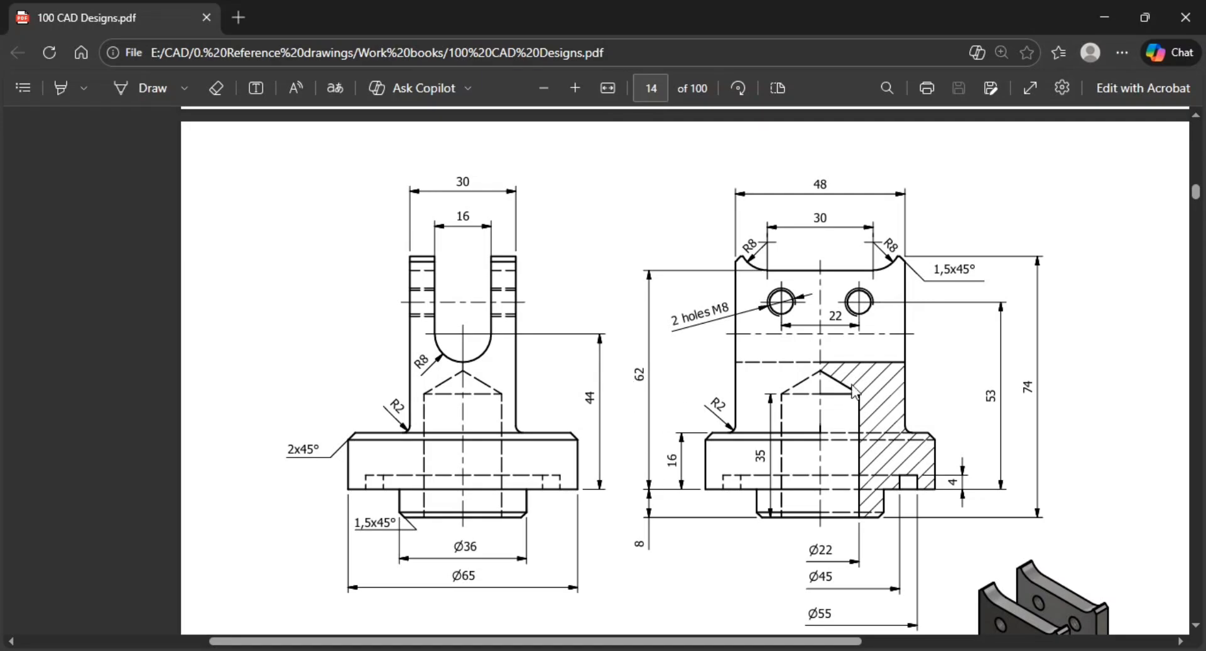
key("alt+Tab")
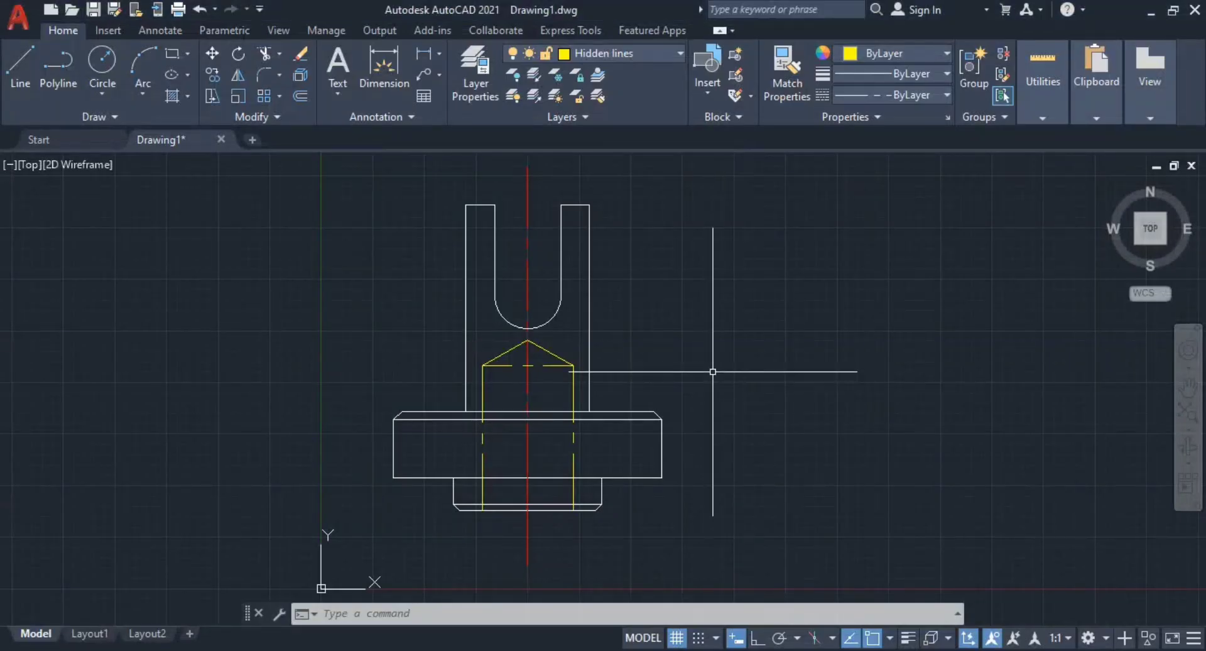
key("alt+Tab")
key("alt+Tab")
scroll(628, 423, "up", 5)
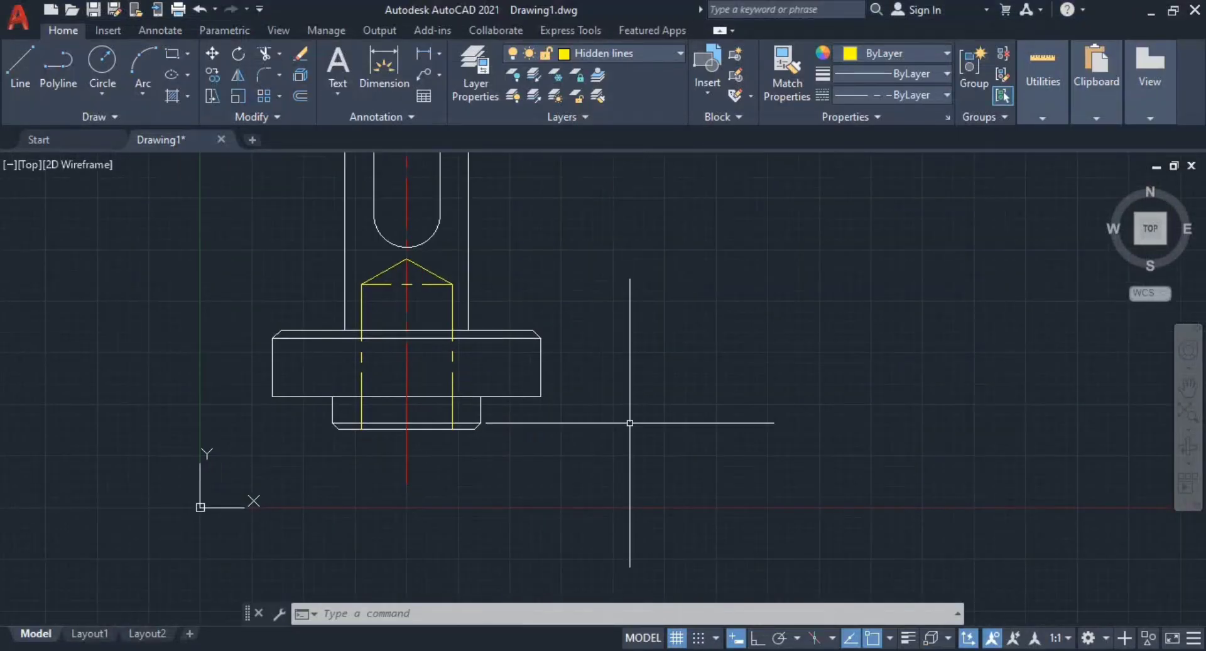
type("l")
key("Return")
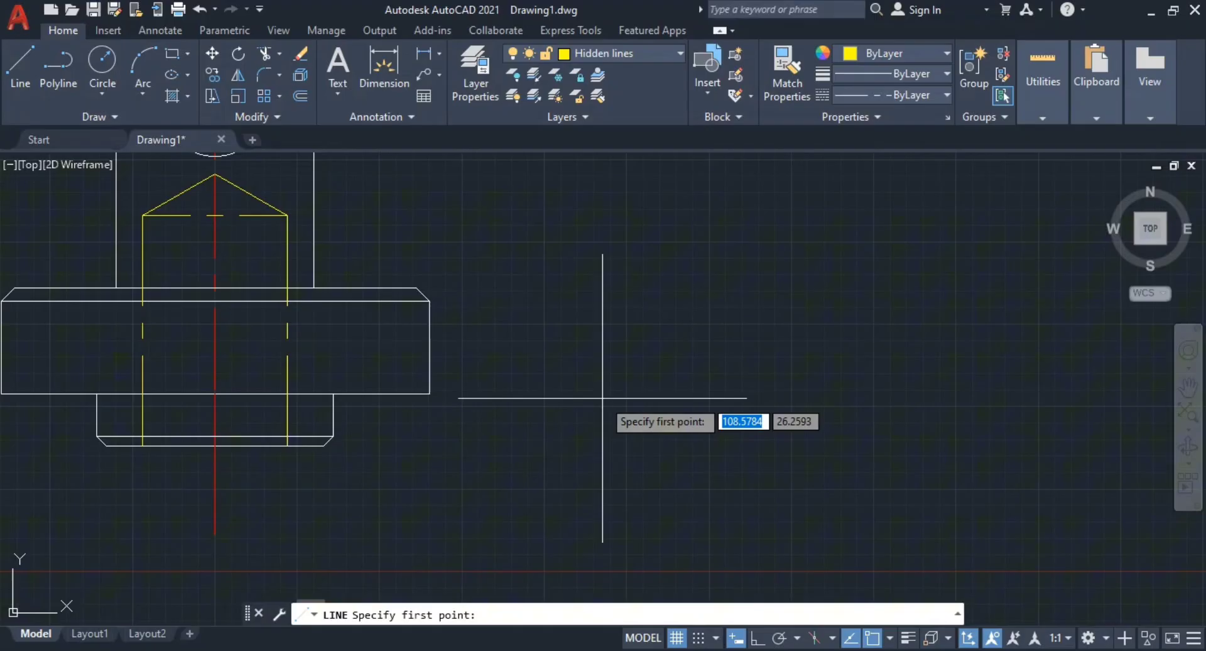
left_click(323, 445)
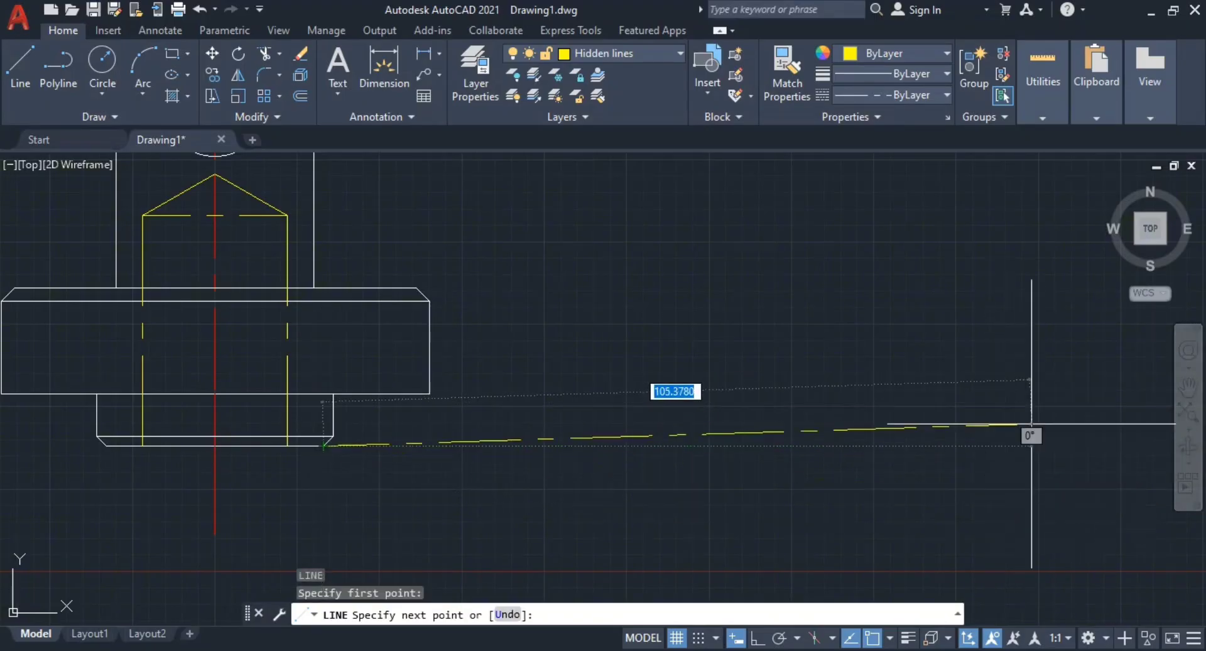
scroll(1000, 448, "down", 2)
key("Escape")
key("Escape")
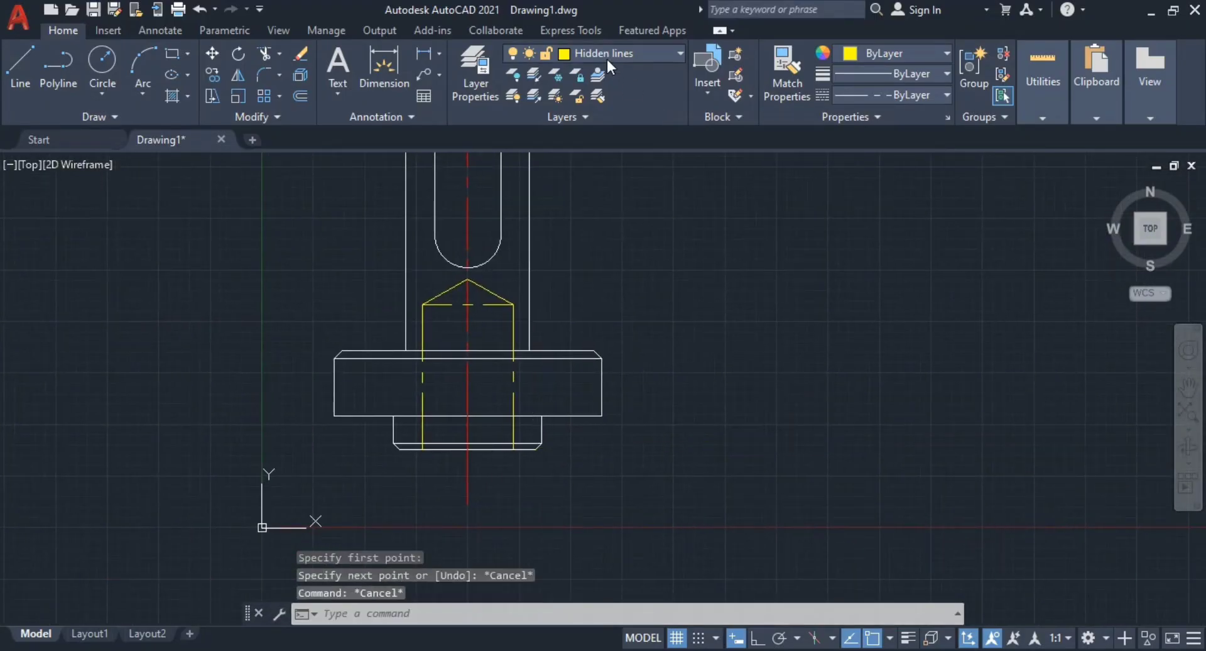
Step: Make layer 0 the current layer
left_click(605, 57)
left_click(591, 75)
key("Escape")
middle_click_drag(733, 393, 624, 358)
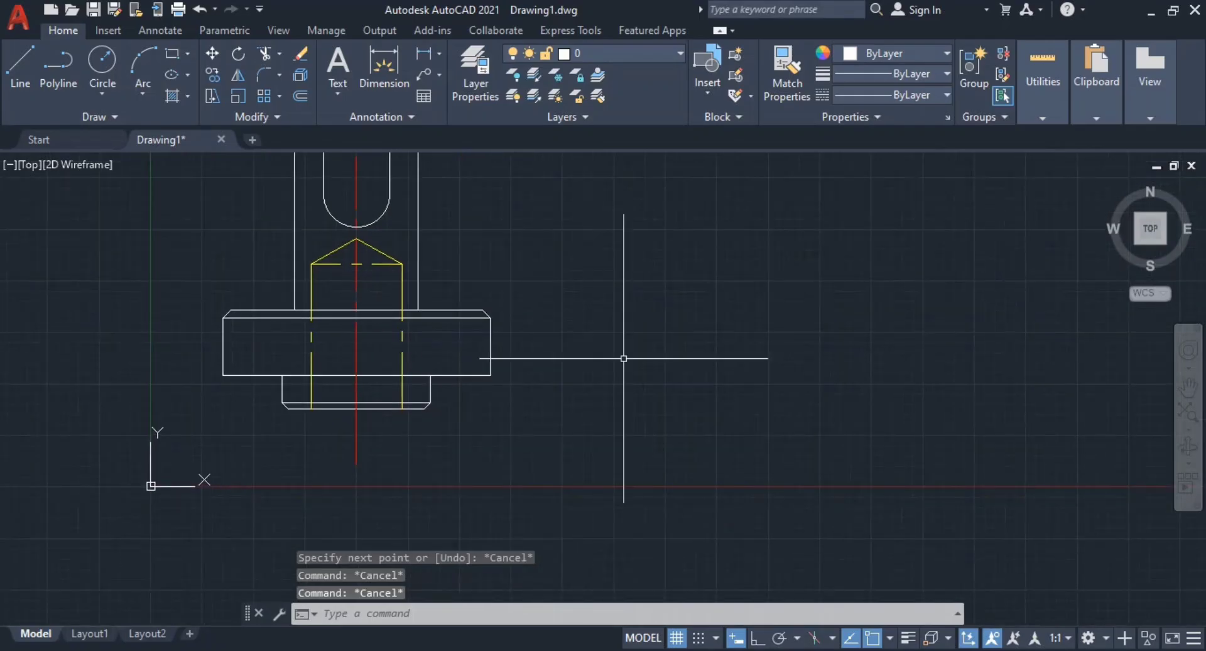
Step: Draw a long horizontal line with Ortho on, from the right end of the boss's bottom edge out past the flange
type("l")
key("Return")
key("F8")
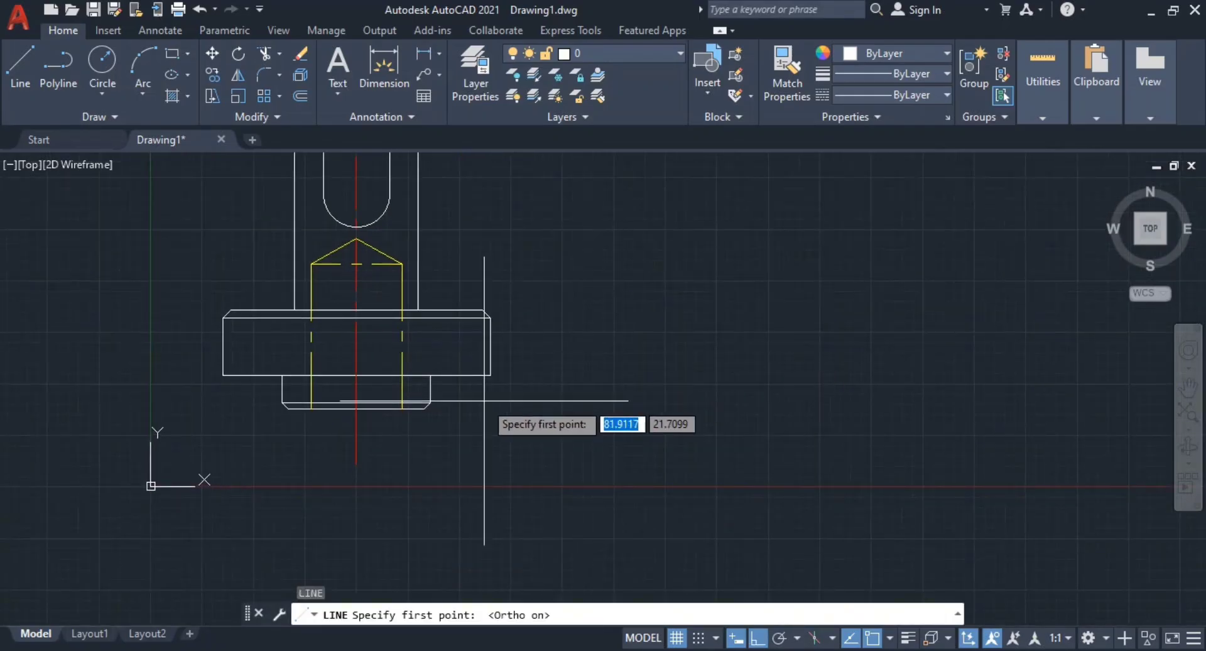
left_click(425, 408)
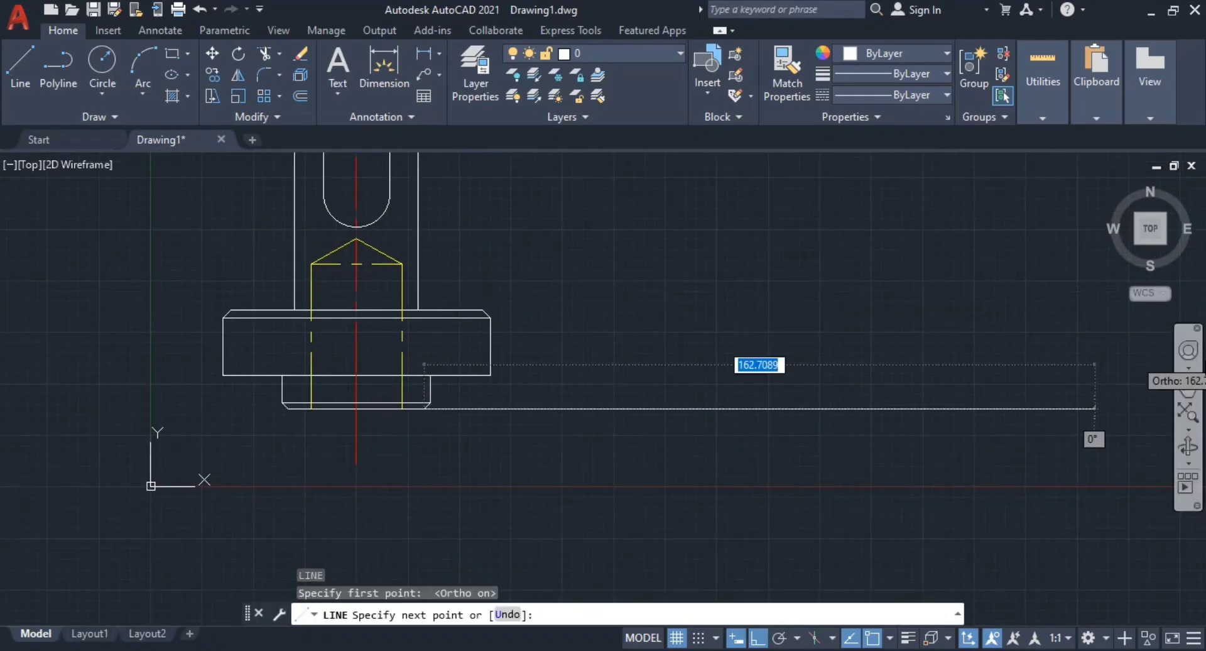
left_click(1049, 386)
key("Escape")
scroll(1001, 386, "down", 1)
middle_click_drag(984, 389, 915, 438)
scroll(823, 463, "up", 2)
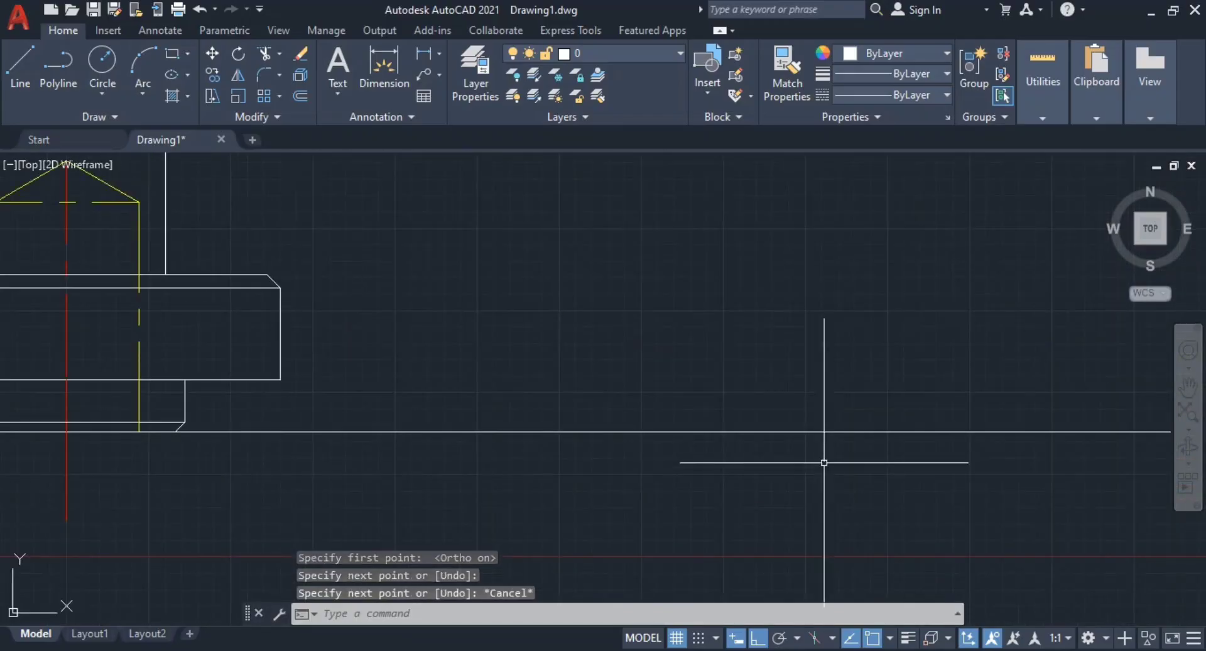
Step: Check the second view in the reference PDF, and erase the long horizontal line extending from the boss's bottom edge
mouse_move(776, 438)
middle_mouse_down()
mouse_move(918, 467)
mouse_move(838, 470)
middle_mouse_up()
scroll(879, 460, "down", 1)
key("alt+Tab")
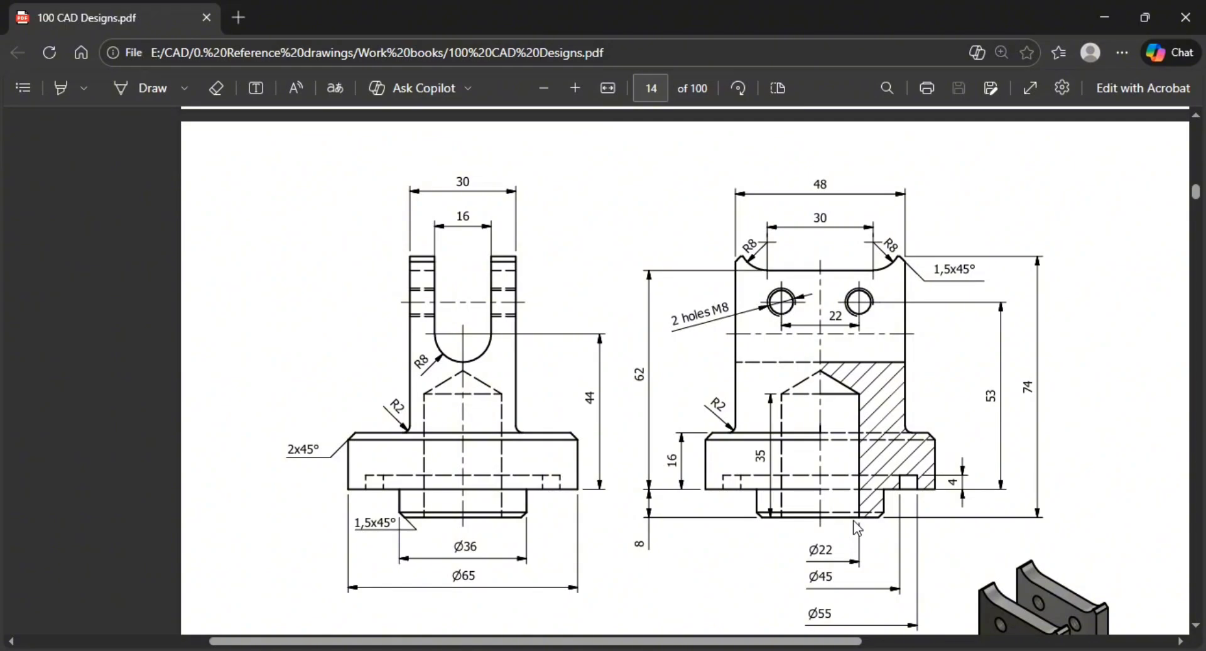
key("alt+Tab")
key("Escape")
key("Escape")
left_click(850, 503)
left_click(754, 428)
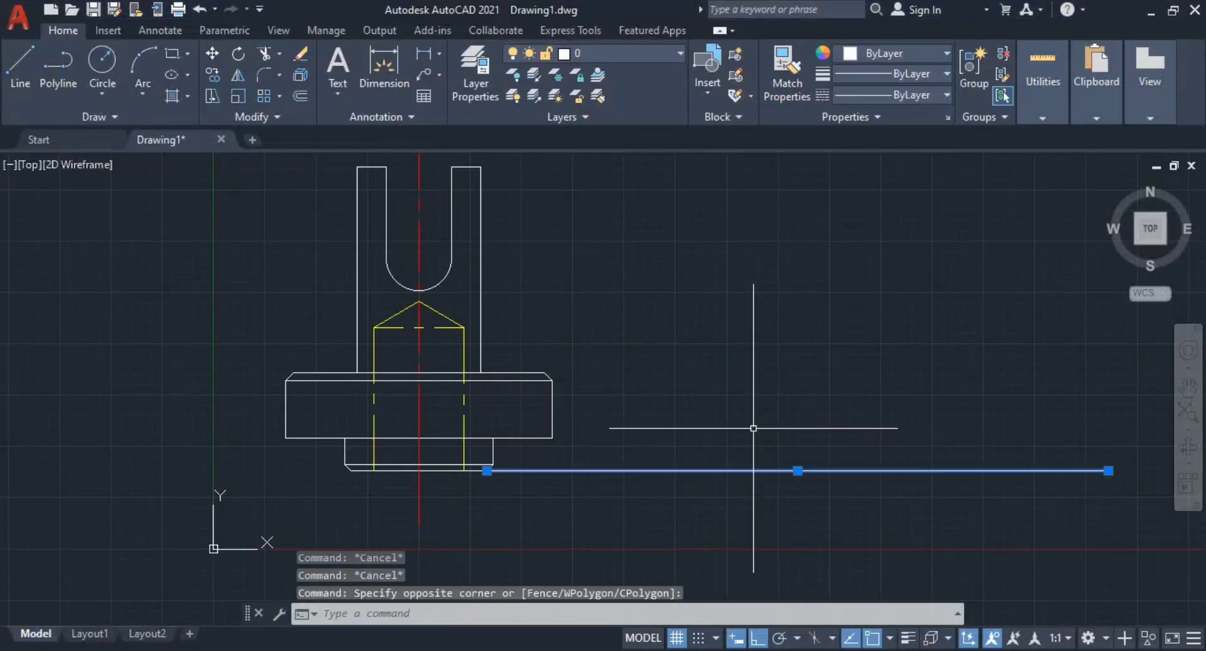
type("e")
key("Return")
middle_click_drag(699, 431, 754, 436)
scroll(762, 474, "down", 3)
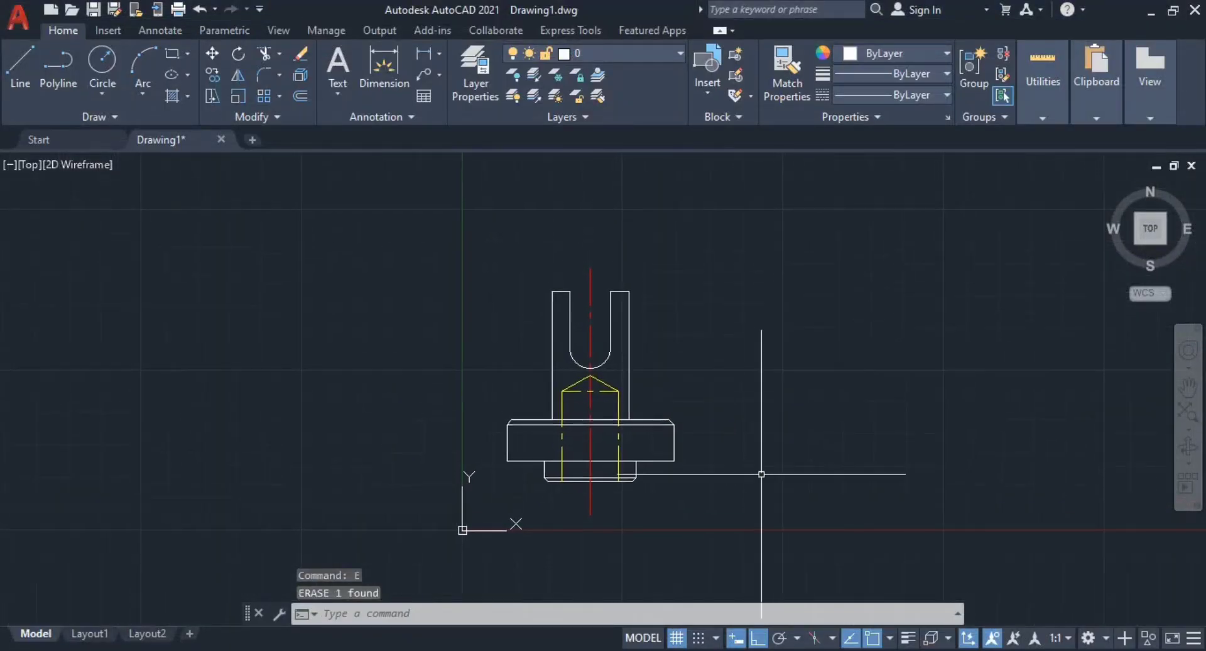
Step: Copy the front view's outlines and hidden lines horizontally to the right as the basis for the side view
left_click(486, 284)
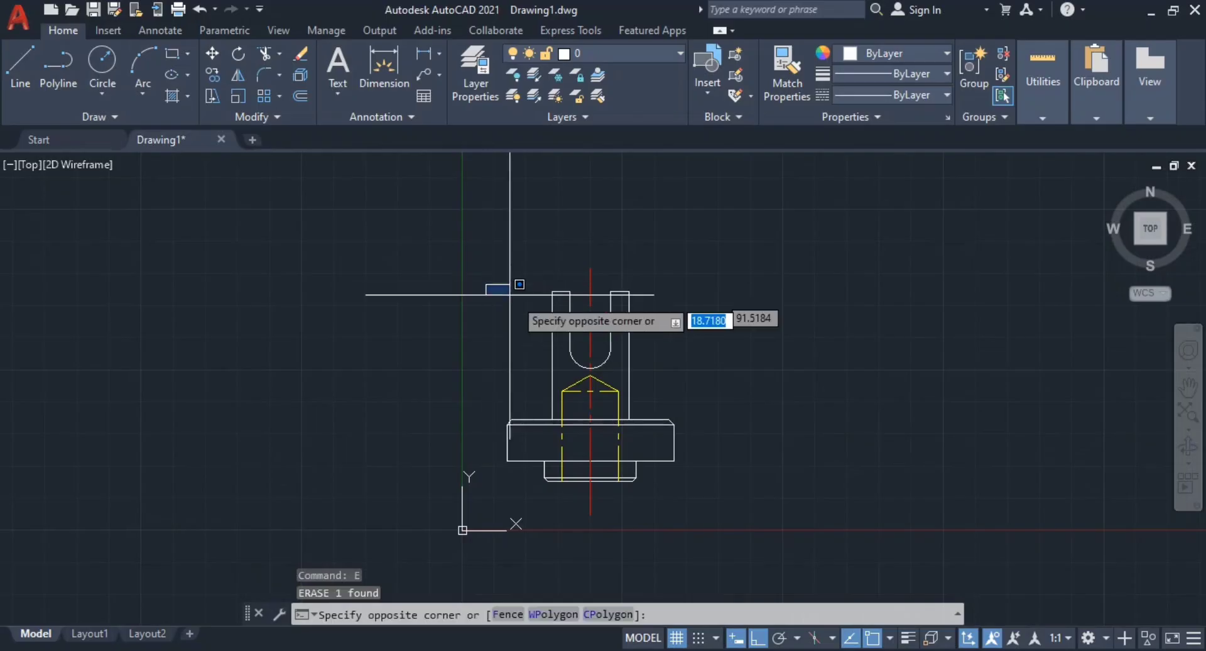
left_click(695, 496)
middle_click_drag(748, 453, 605, 392)
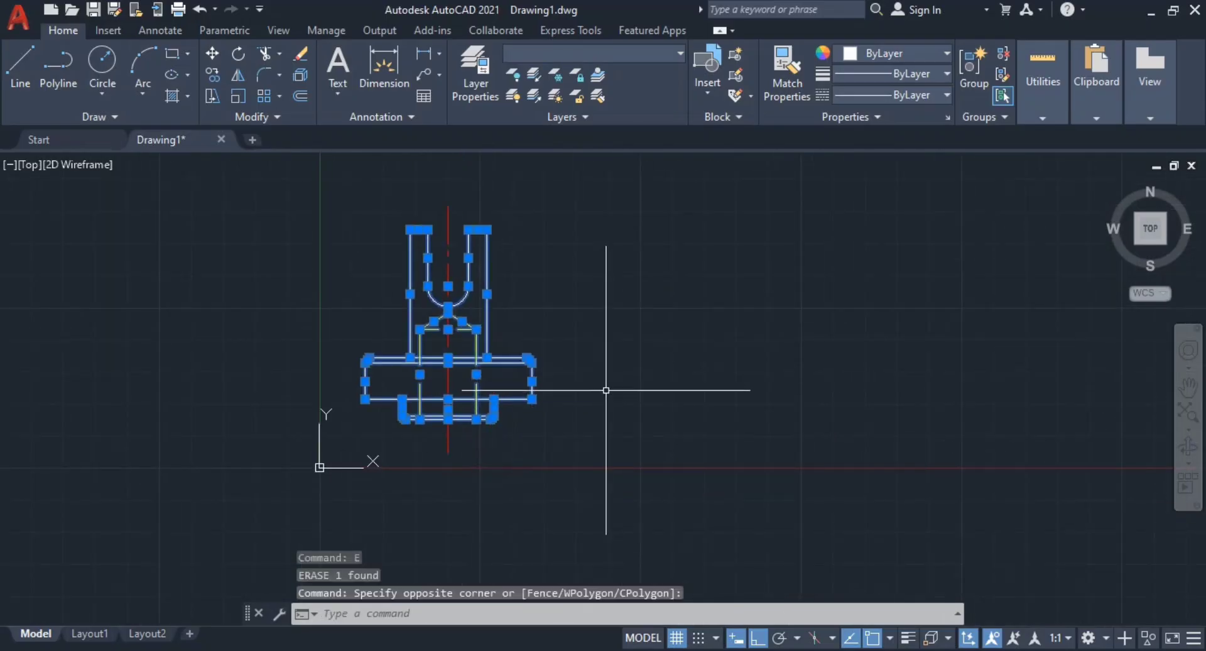
type("o")
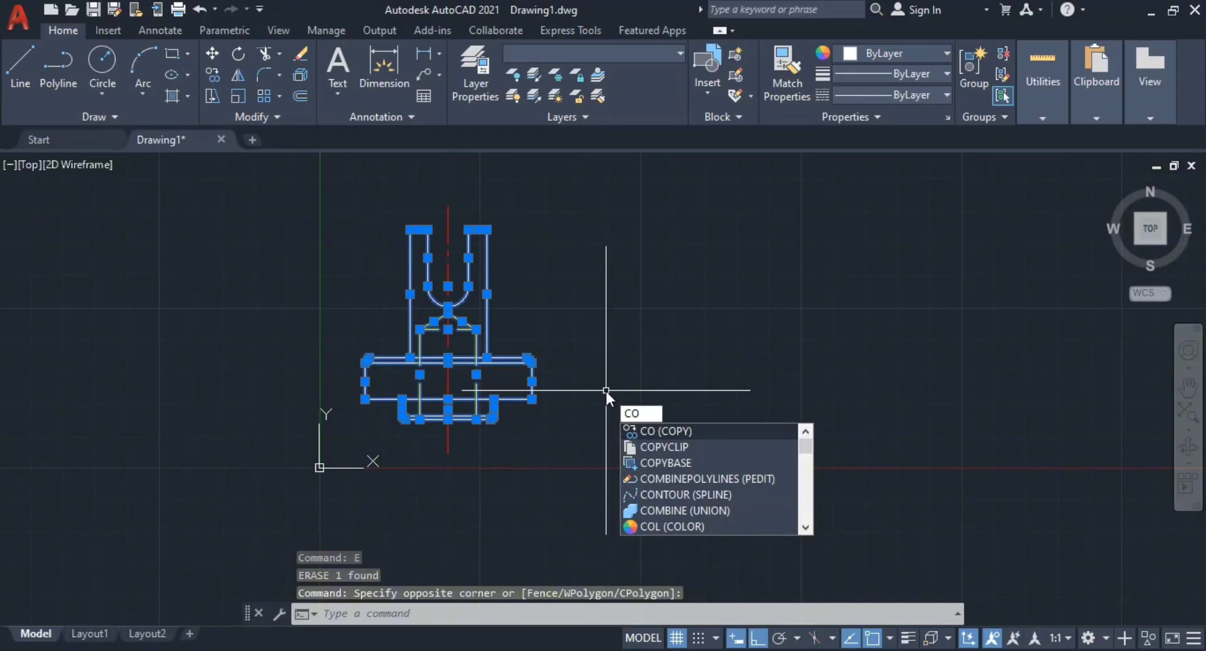
key("Return")
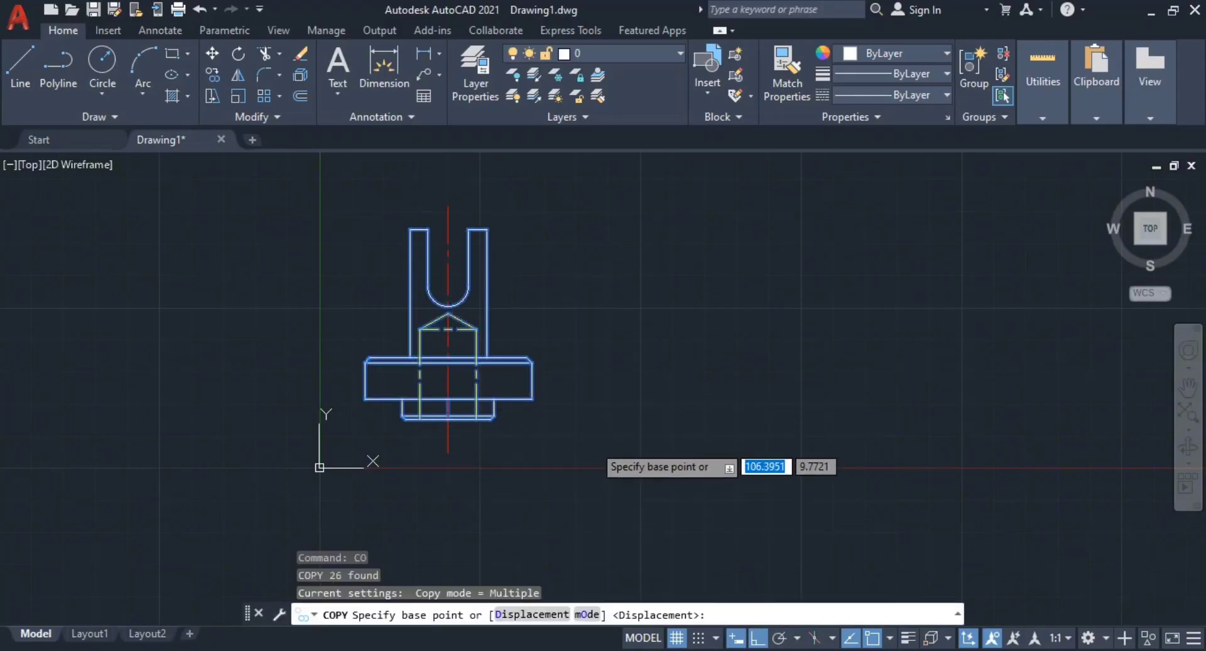
left_click(594, 442)
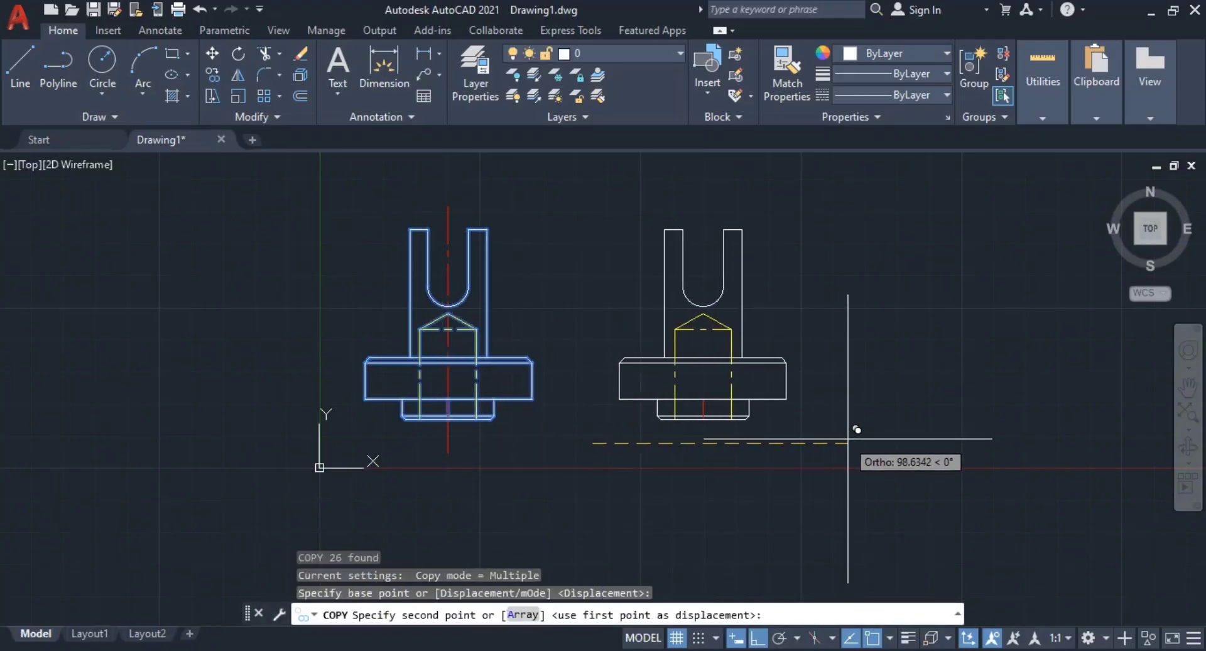
left_click(875, 440)
key("Escape")
scroll(670, 380, "up", 2)
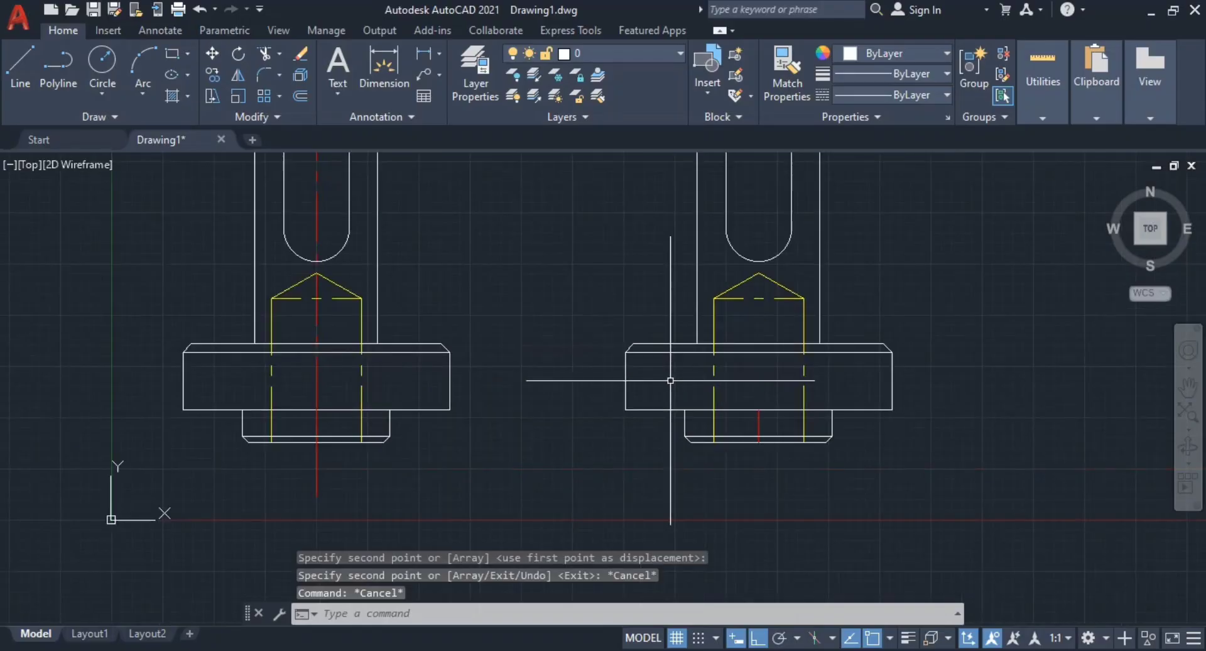
middle_click_drag(621, 371, 761, 367)
Step: Check the reference drawing and erase the fork's vertical edges and slot arc from the copied view
key("alt+Tab")
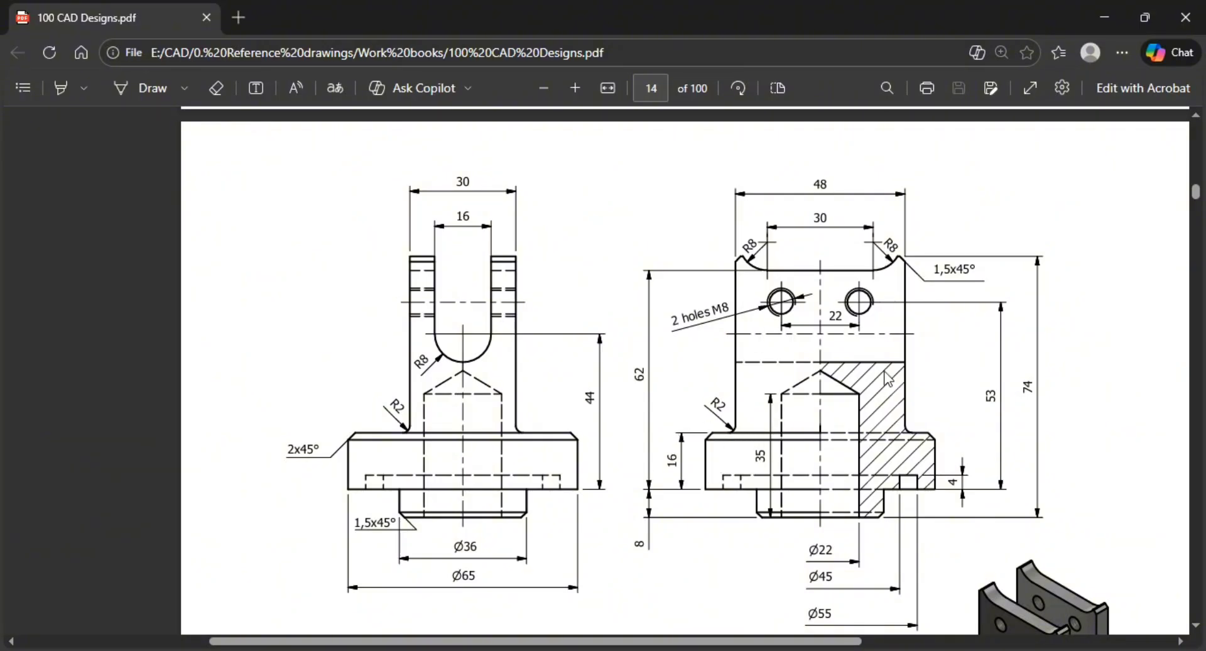
key("alt+Tab")
middle_click_drag(910, 291, 710, 425)
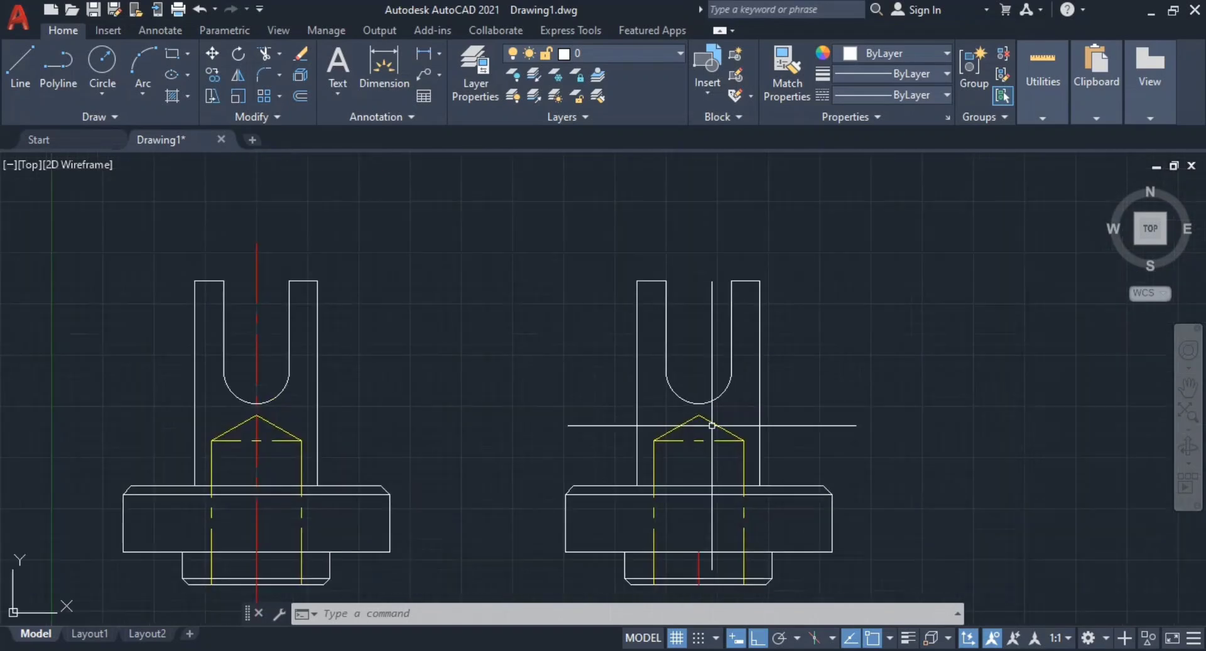
scroll(775, 379, "up", 2)
left_click(801, 409)
left_click(661, 322)
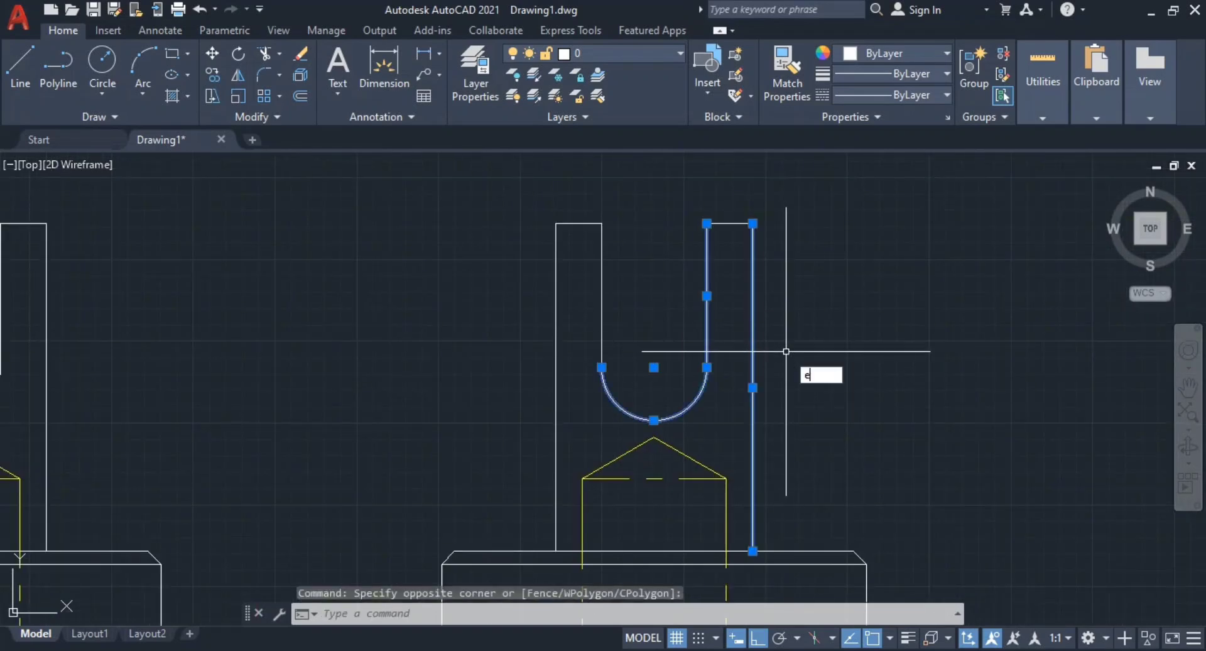
key("Return")
left_click(678, 350)
left_click(514, 269)
type("e")
key("Return")
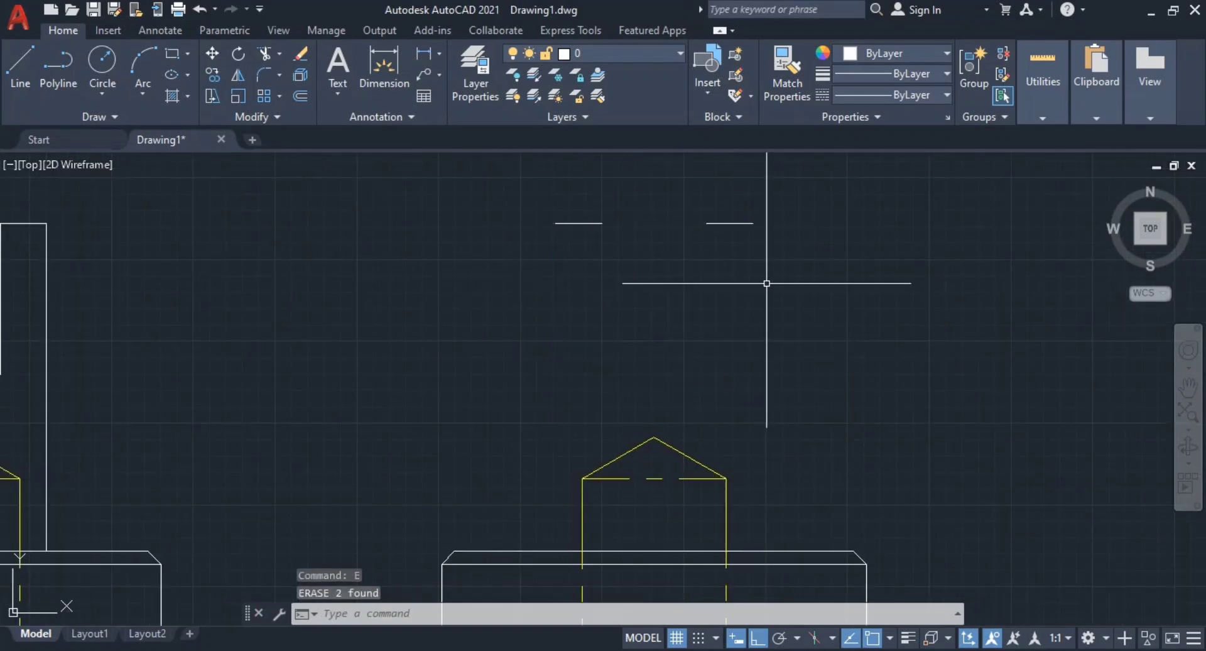
Step: Erase the two short horizontal top edges left over from the fork in the copied view
left_click(856, 296)
left_click(587, 211)
type("e")
key("Return")
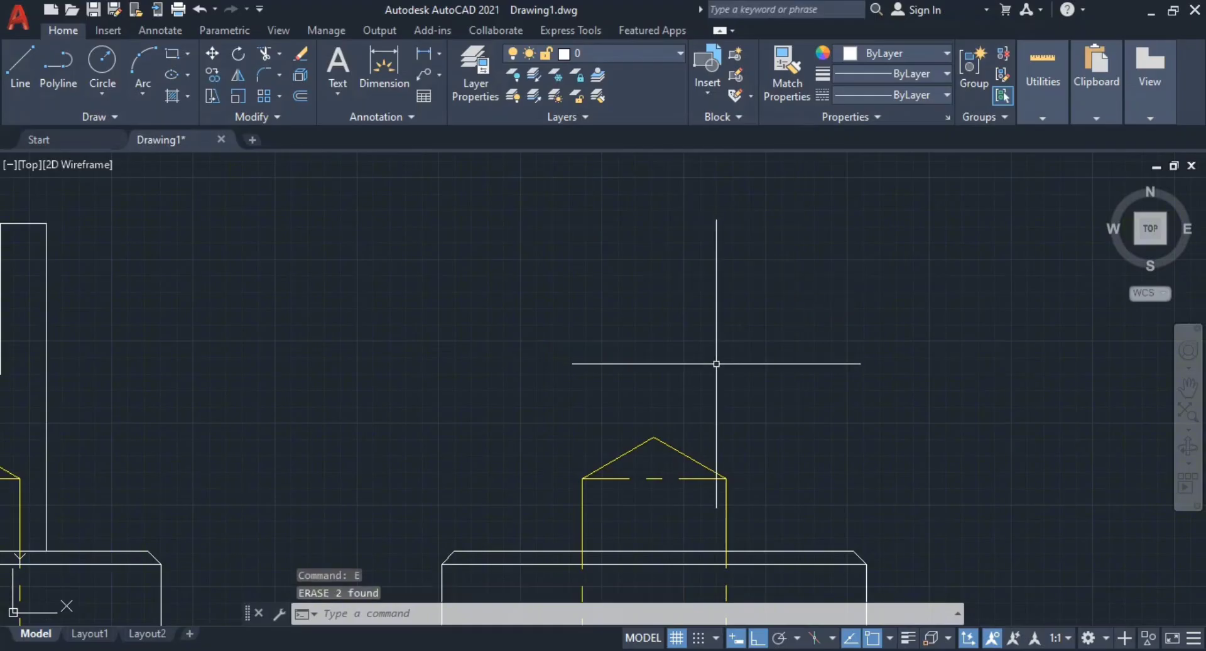
scroll(716, 363, "down", 3)
Step: Check the reference drawing and erase the short red centreline piece in the copied view's lower boss
key("alt+Tab")
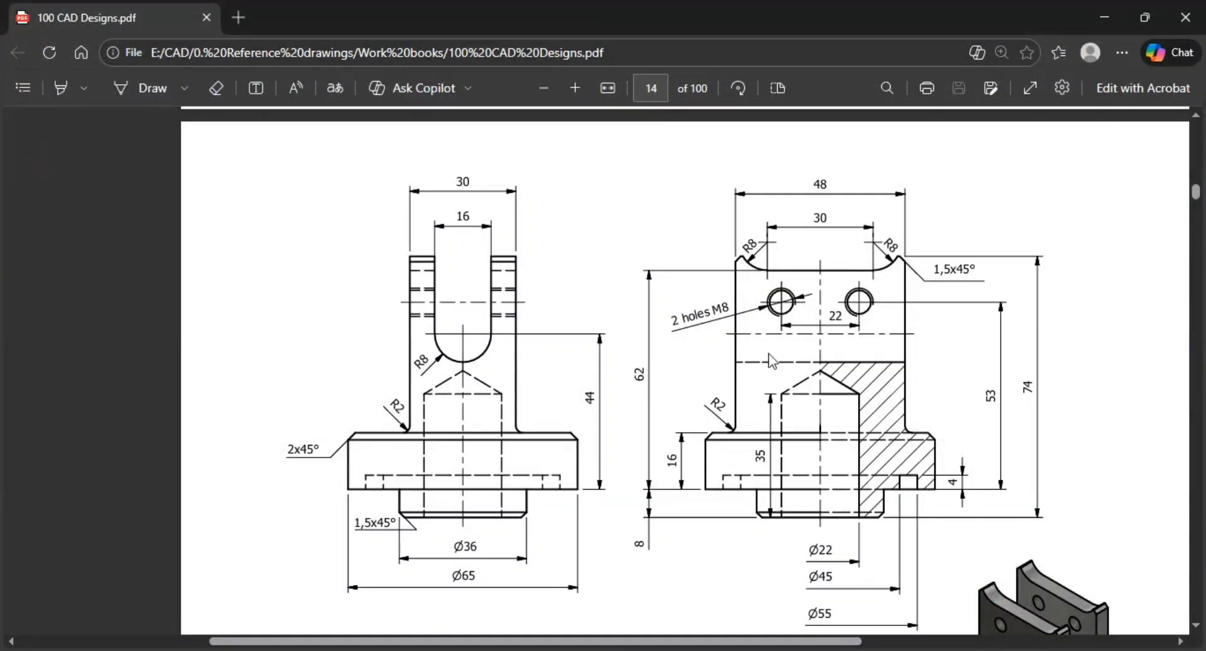
key("alt+Tab")
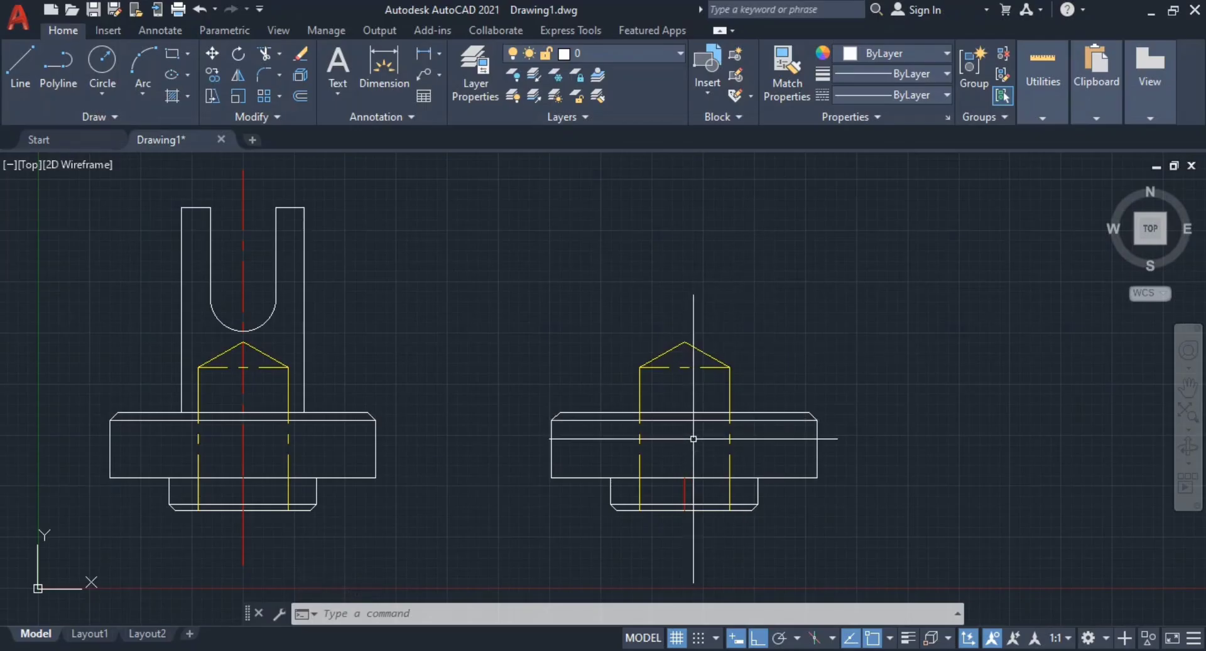
left_click(688, 482)
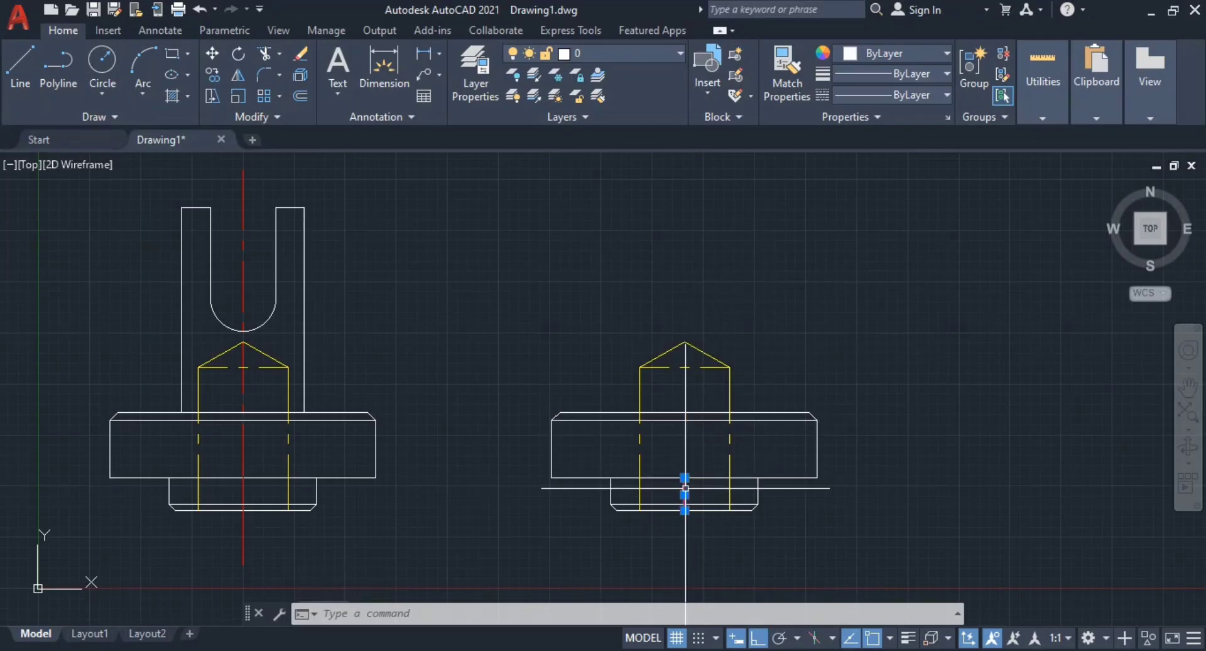
key("Return")
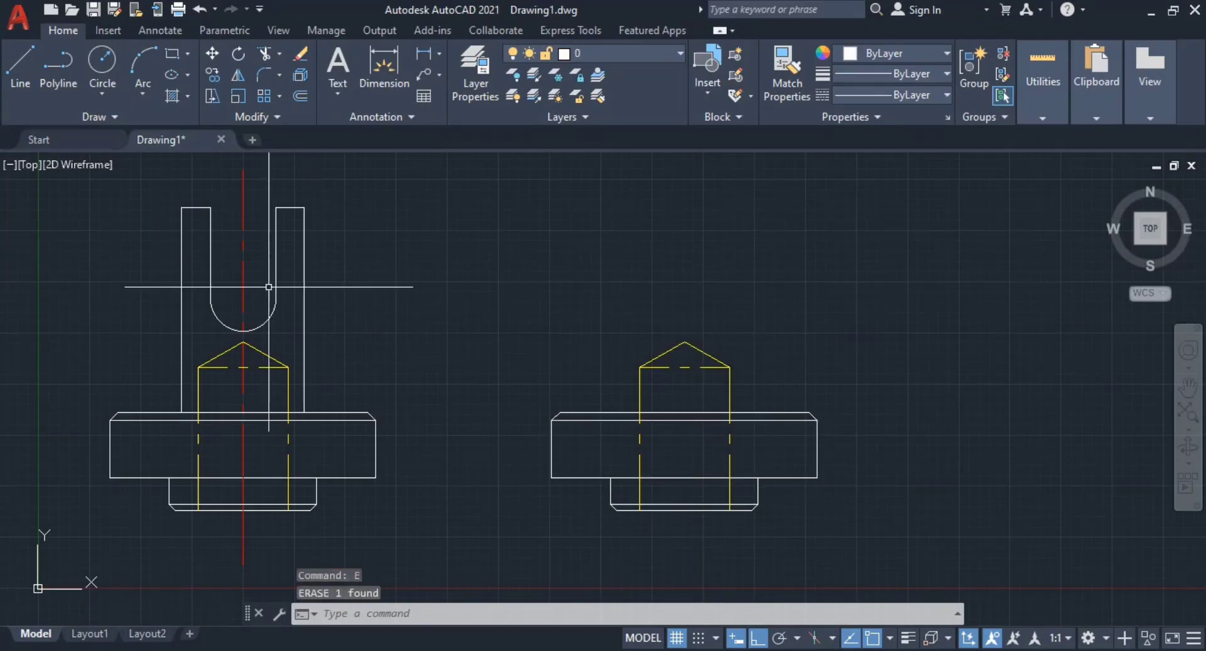
Step: Copy the front view's full vertical centreline onto the middle of the copied view
middle_click_drag(260, 215, 364, 327)
left_click(382, 283)
left_click(260, 270)
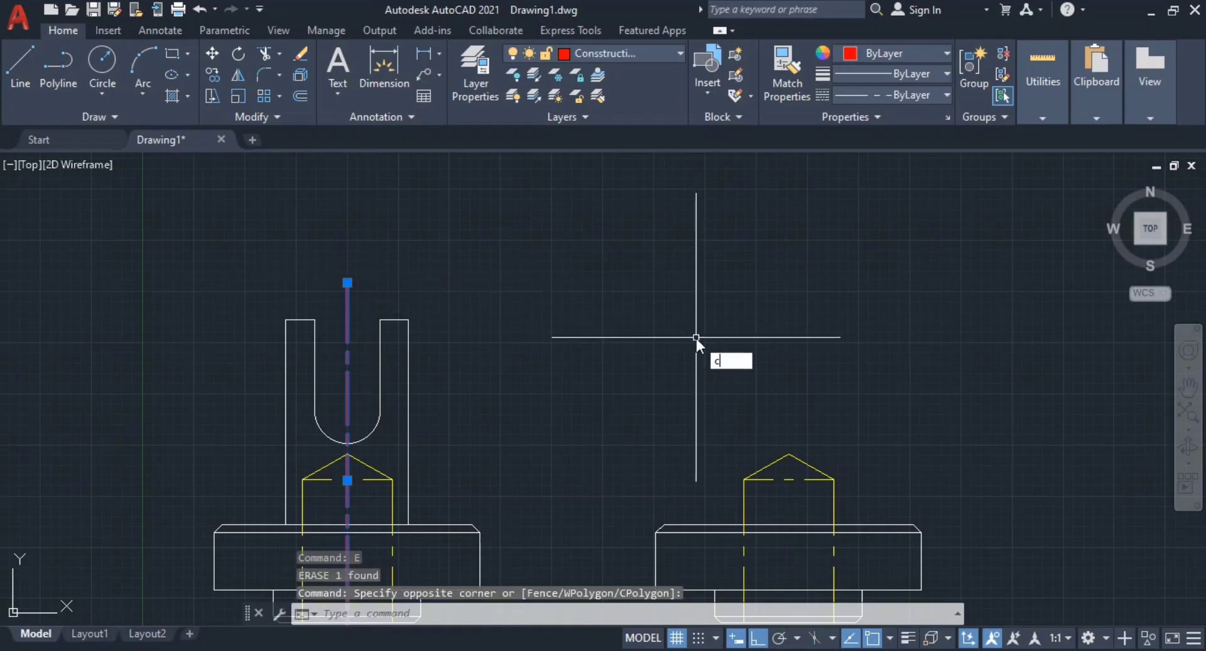
key("Return")
middle_click_drag(318, 417, 329, 201)
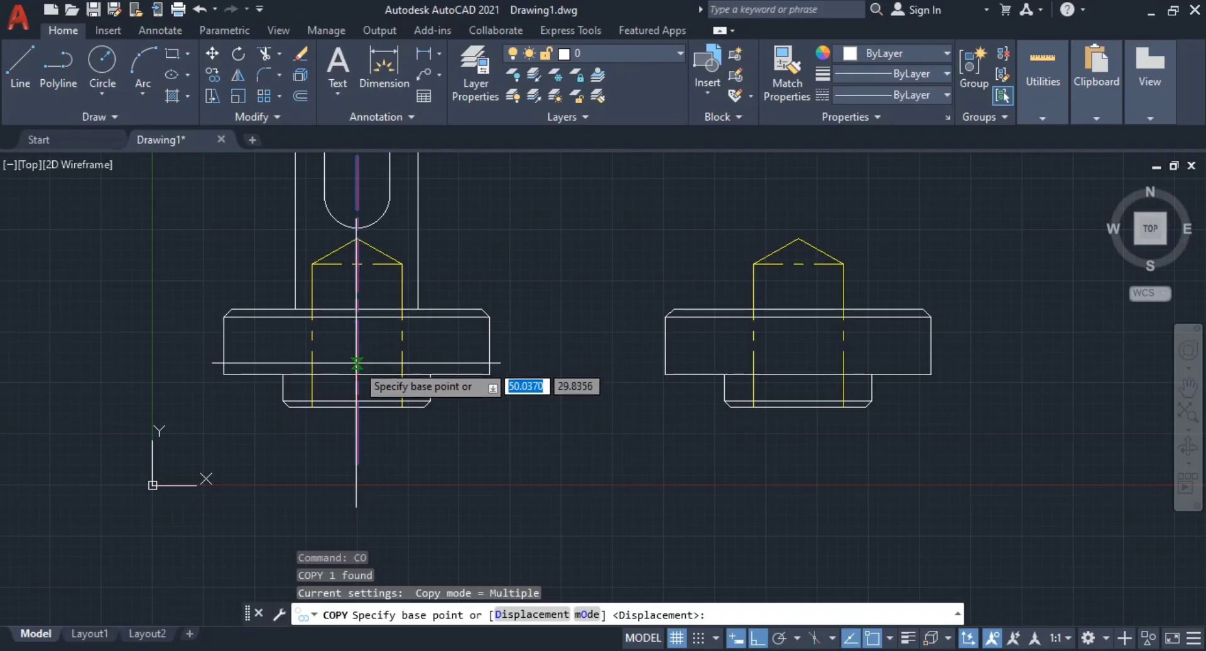
left_click(357, 357)
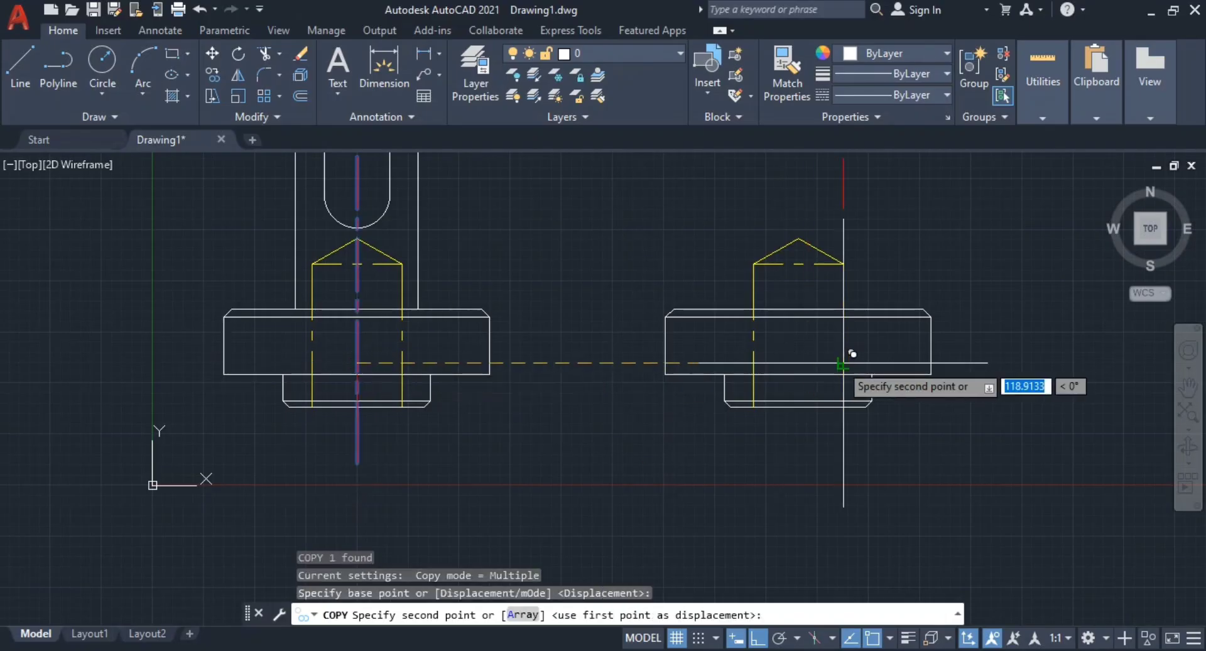
left_click(799, 373)
key("Escape")
key("Escape")
middle_click_drag(860, 394, 830, 506)
middle_click_drag(841, 440, 809, 365)
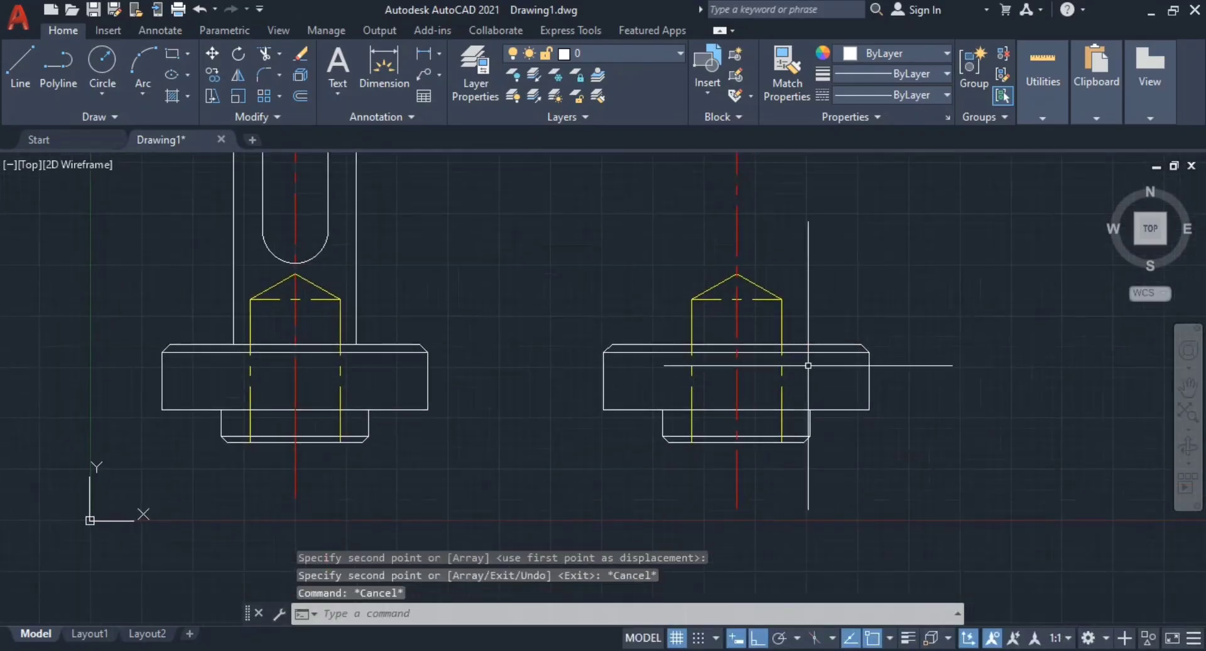
Step: Draw a vertical construction line upward from the midpoint of the copied flange's top edge, past the hole's tip
type("l")
key("Return")
scroll(764, 434, "up", 3)
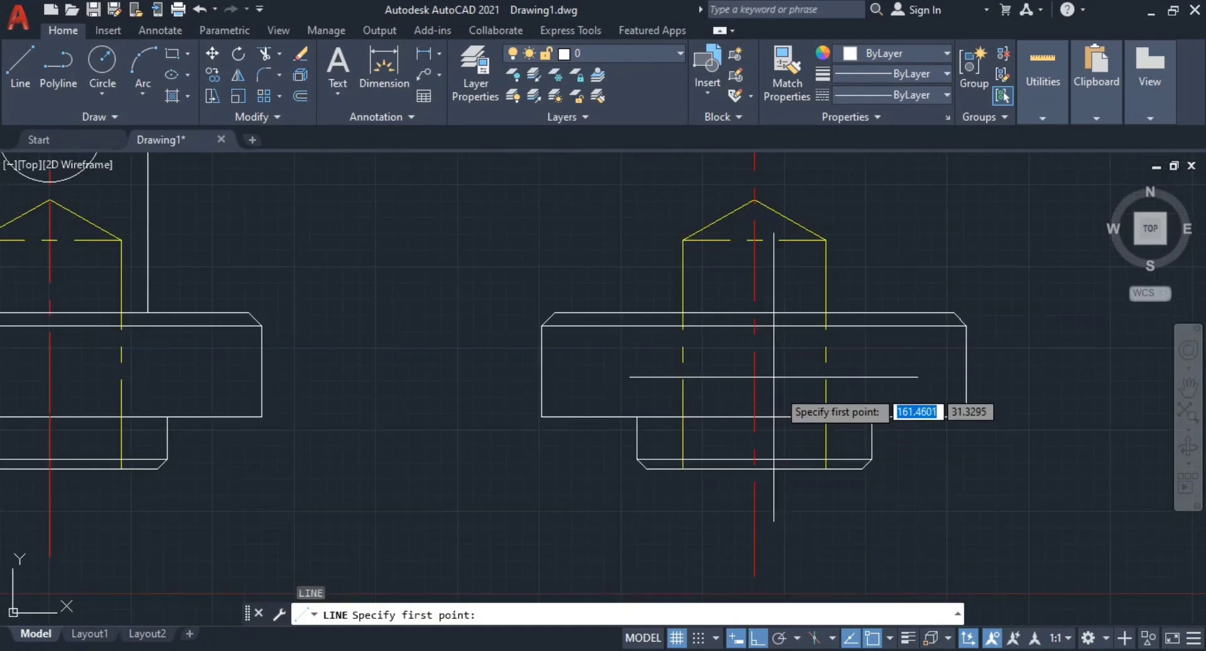
left_click(761, 444)
middle_click_drag(761, 446, 762, 572)
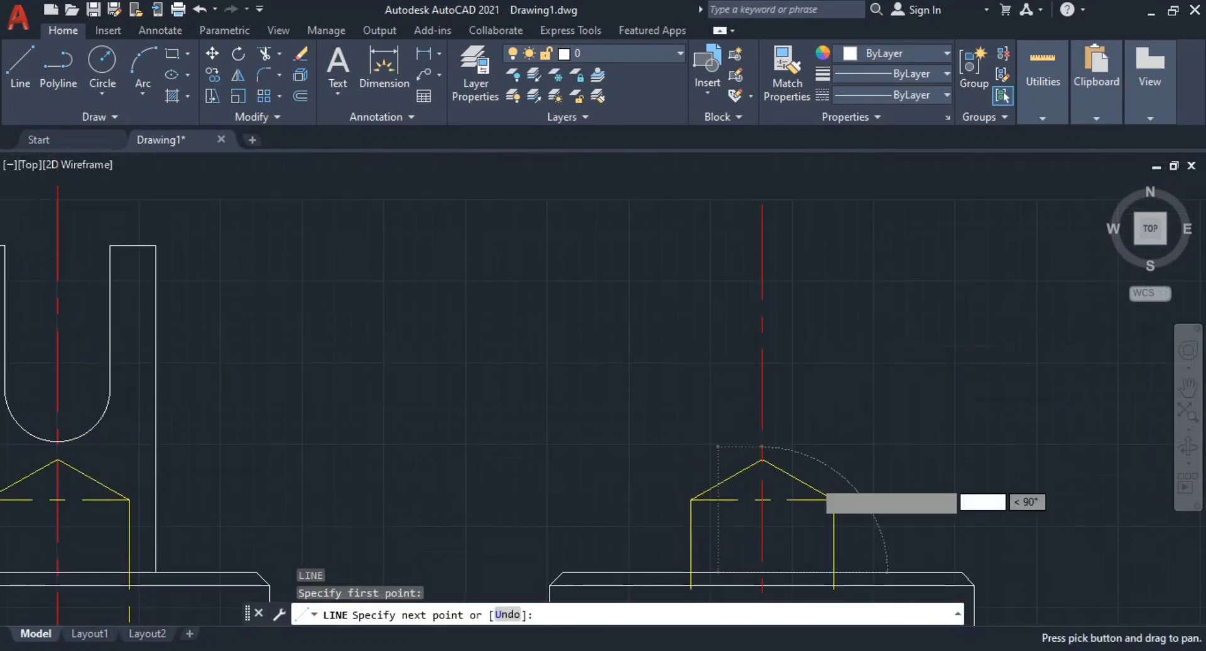
key("Escape")
scroll(873, 310, "down", 3)
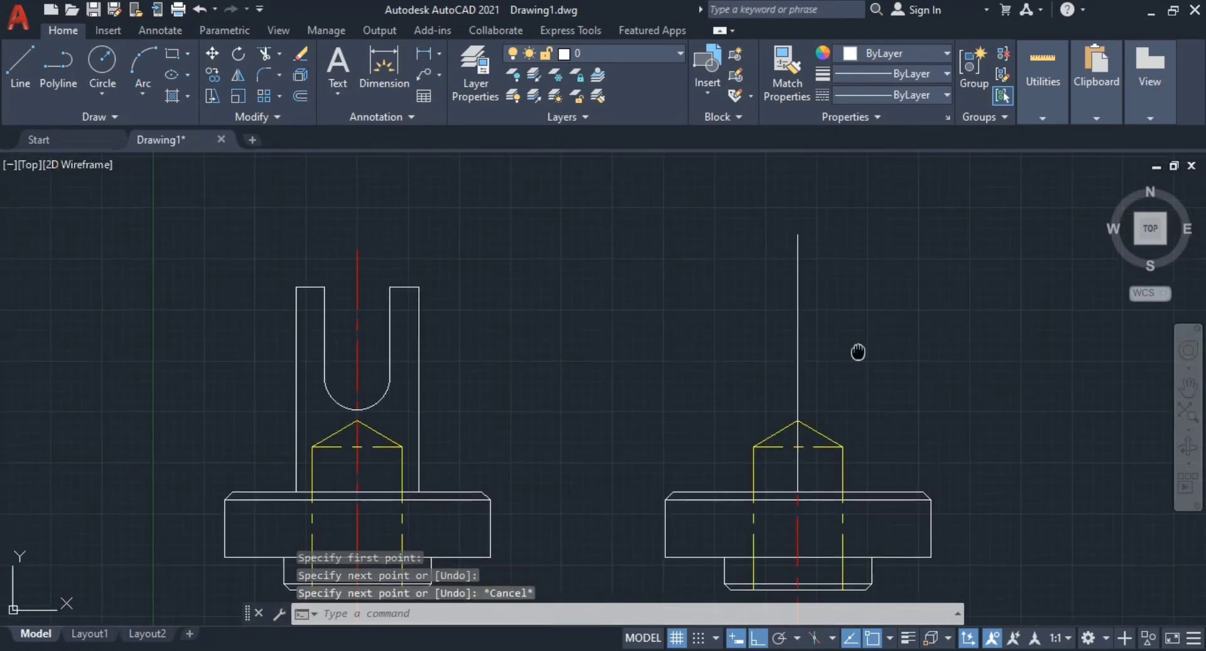
Step: Check the width in the reference drawing and offset the vertical construction line by 24 to both sides
key("alt+Tab")
key("alt+Tab")
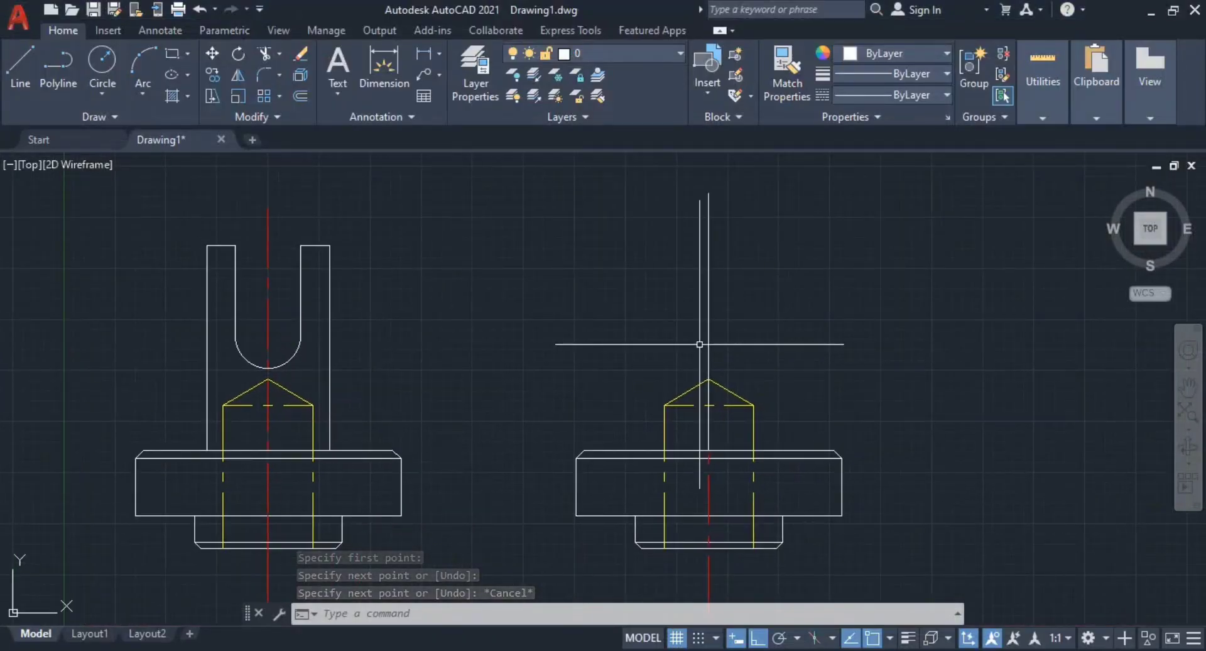
type("o")
key("Return")
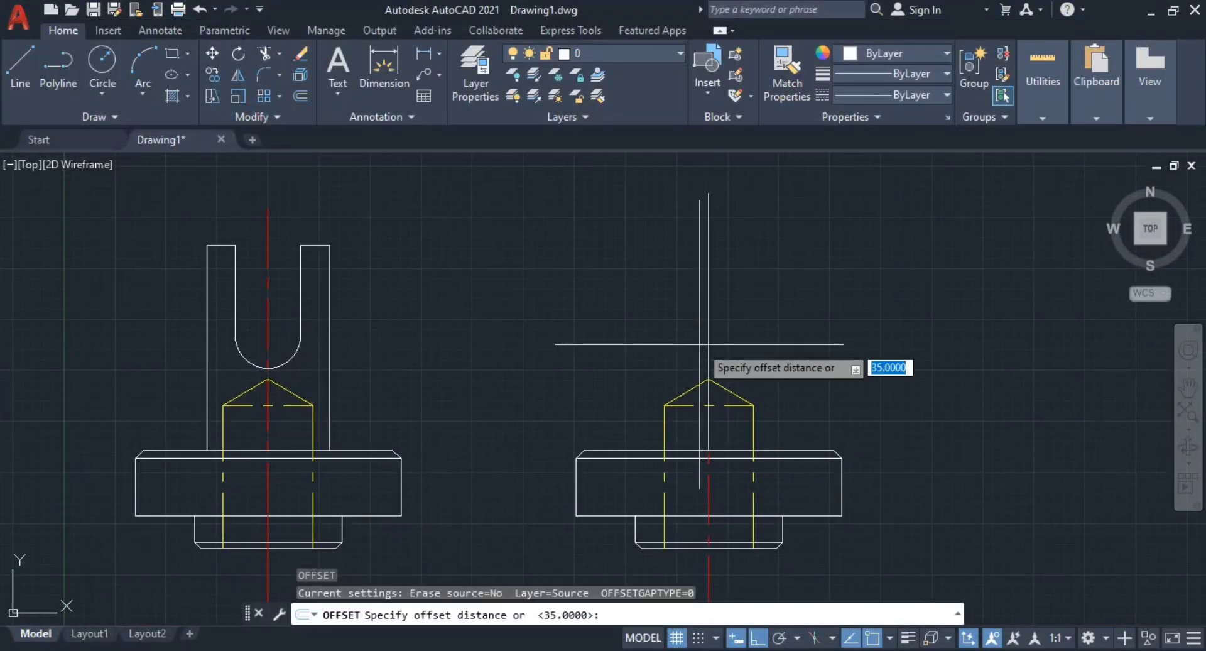
type("24")
key("Return")
left_click(708, 326)
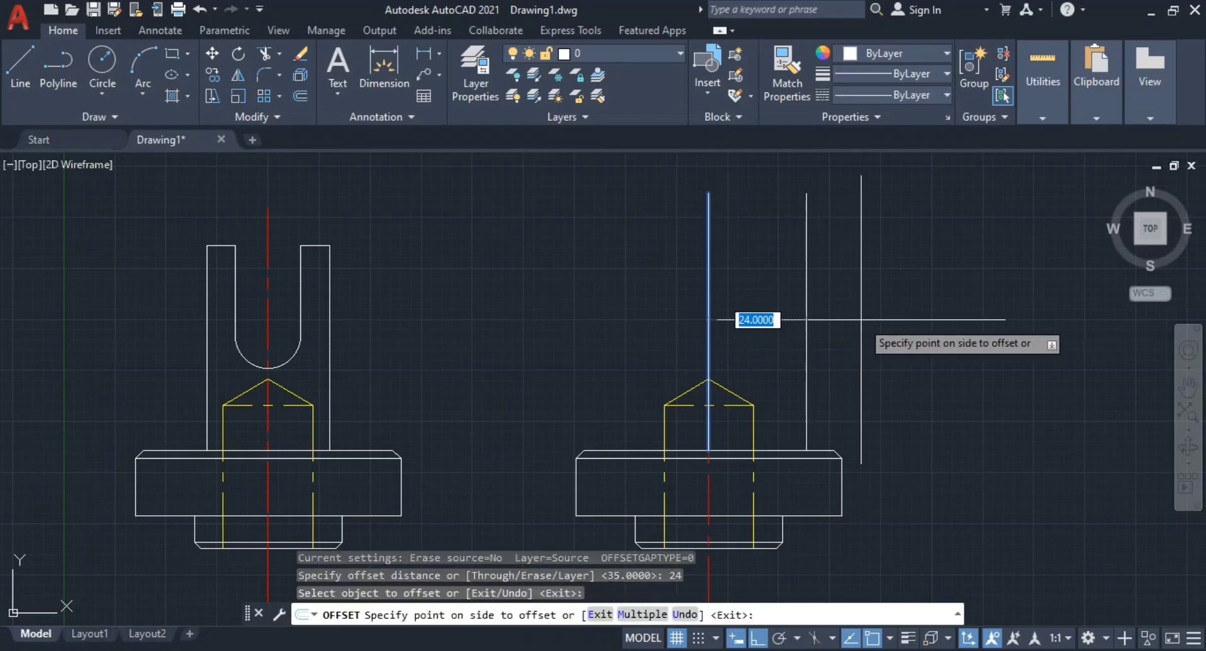
left_click(761, 314)
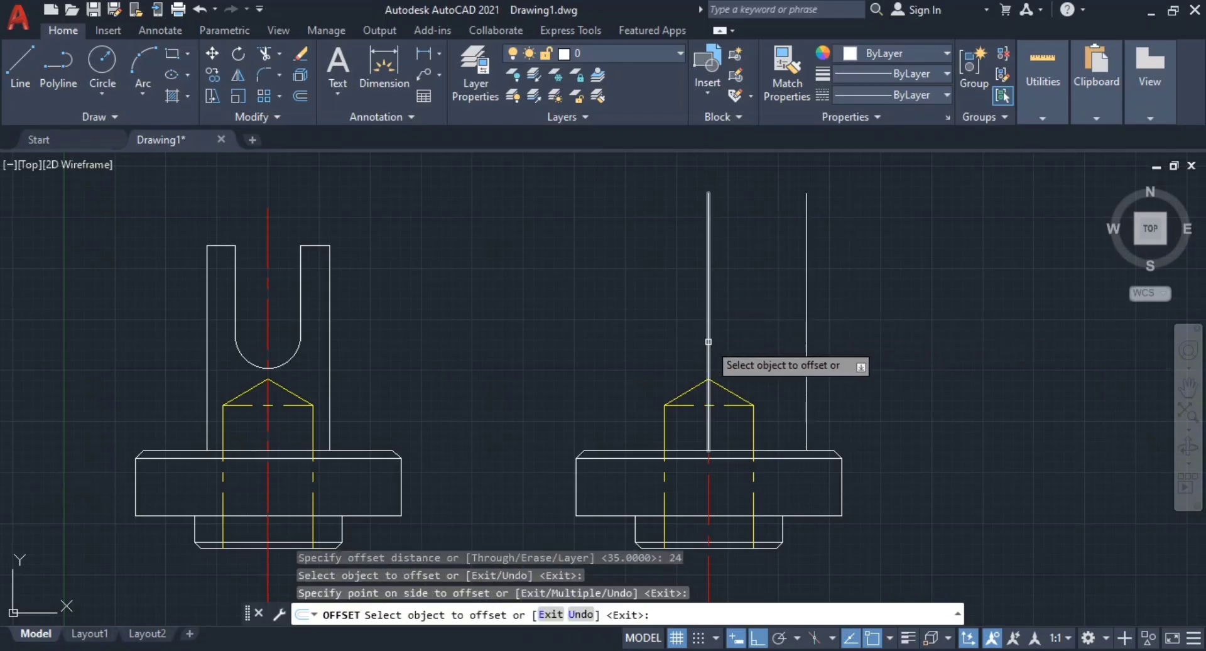
left_click(705, 340)
left_click(673, 328)
key("Escape")
key("Escape")
key("Escape")
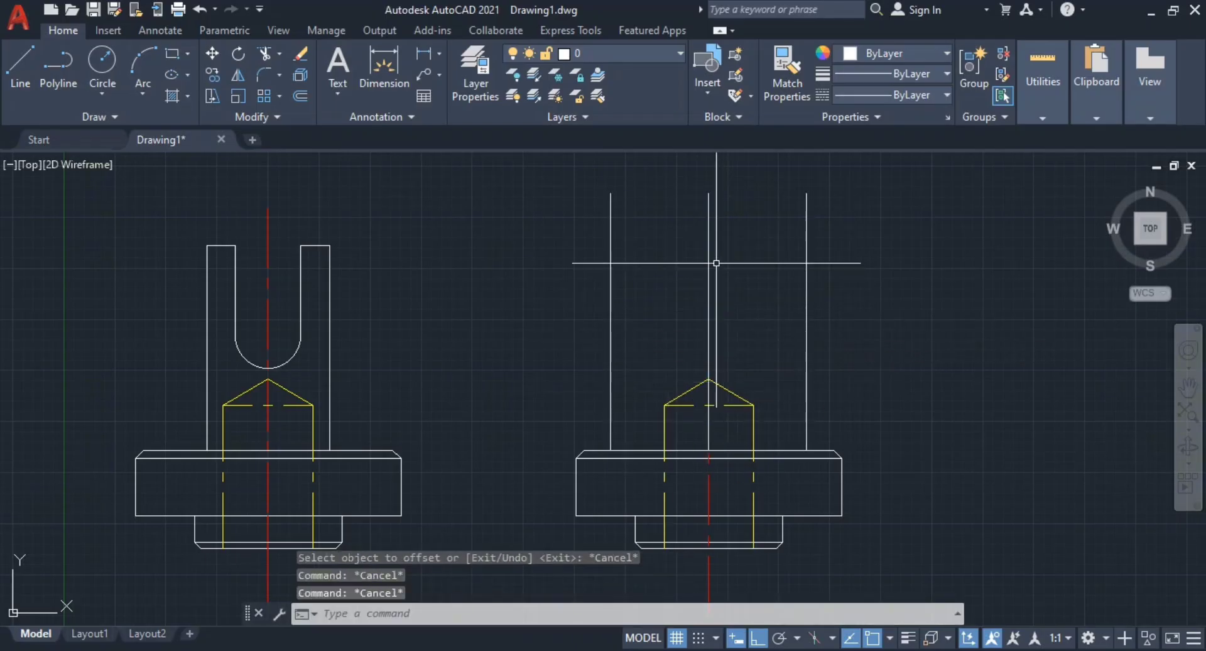
Step: Erase the middle vertical construction line between the two offset edges
left_click(708, 197)
key("Return")
scroll(681, 337, "down", 2)
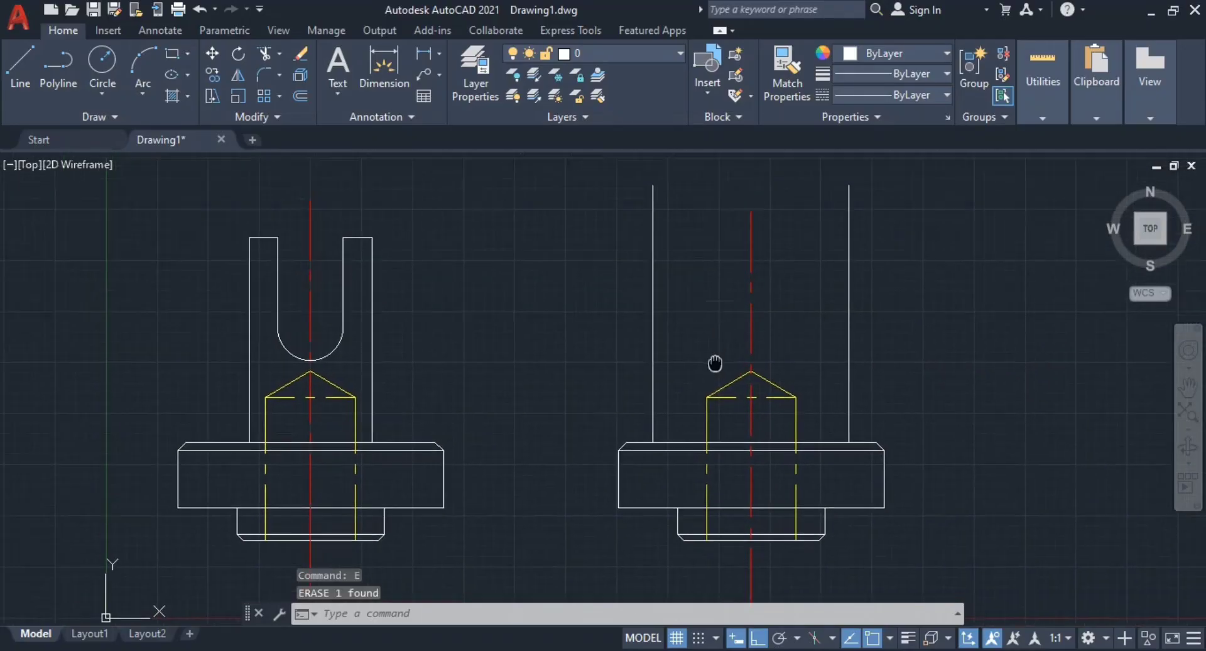
Step: Check the heights in the reference drawing and draw a horizontal line from the front view's top right corner across the side view
key("alt+Tab")
key("alt+Tab")
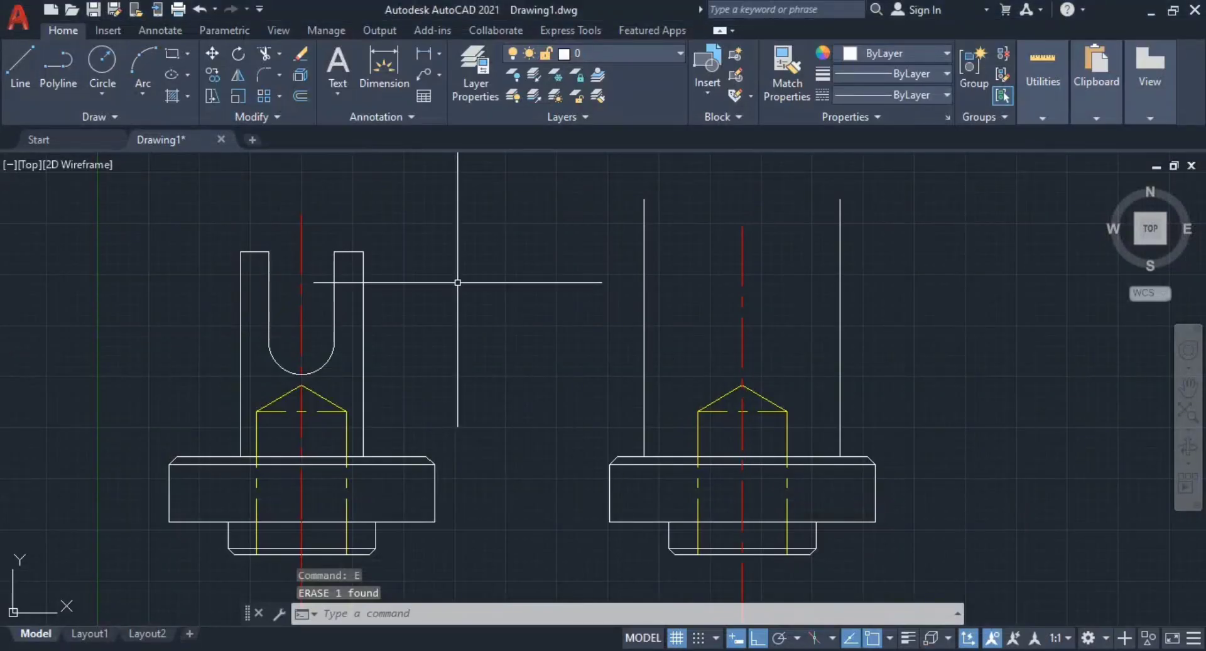
key("alt+Tab")
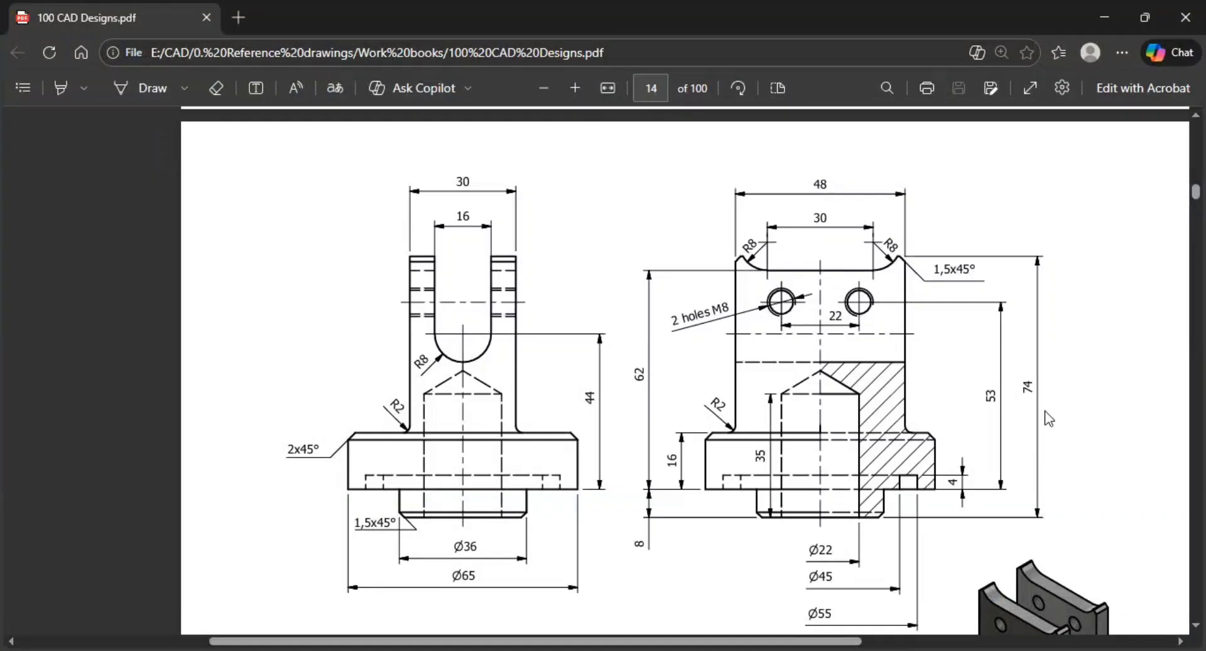
key("alt+Tab")
scroll(377, 264, "up", 2)
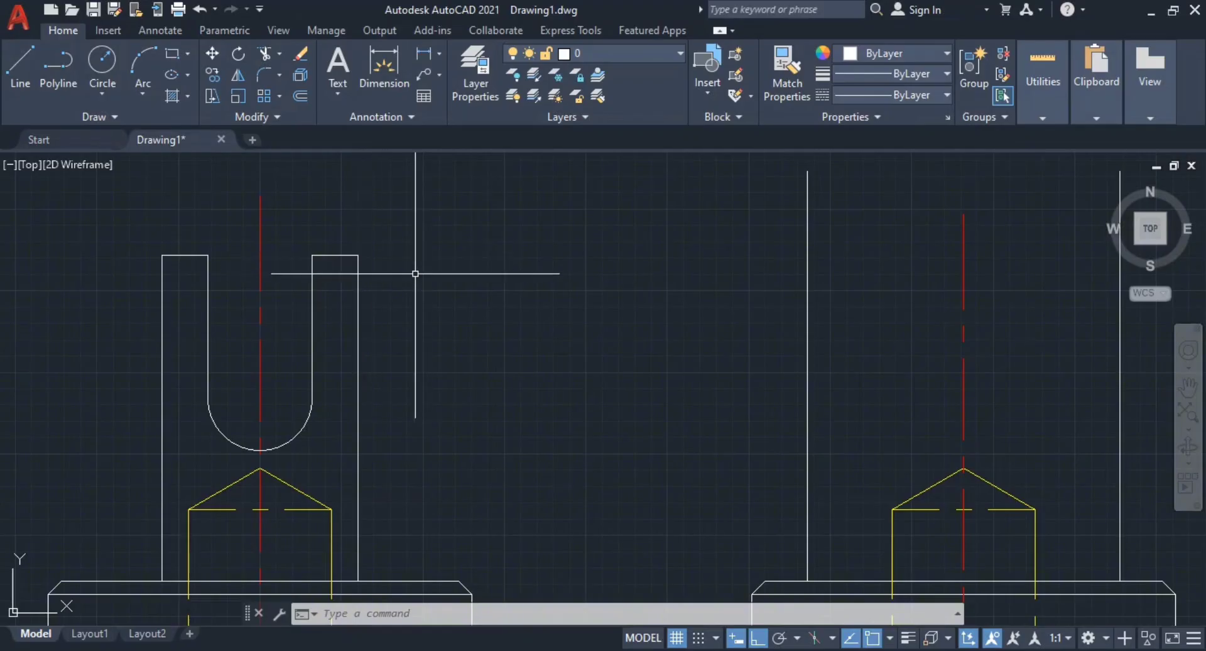
scroll(415, 273, "down", 3)
middle_click_drag(520, 275, 474, 261)
type("l")
key("Return")
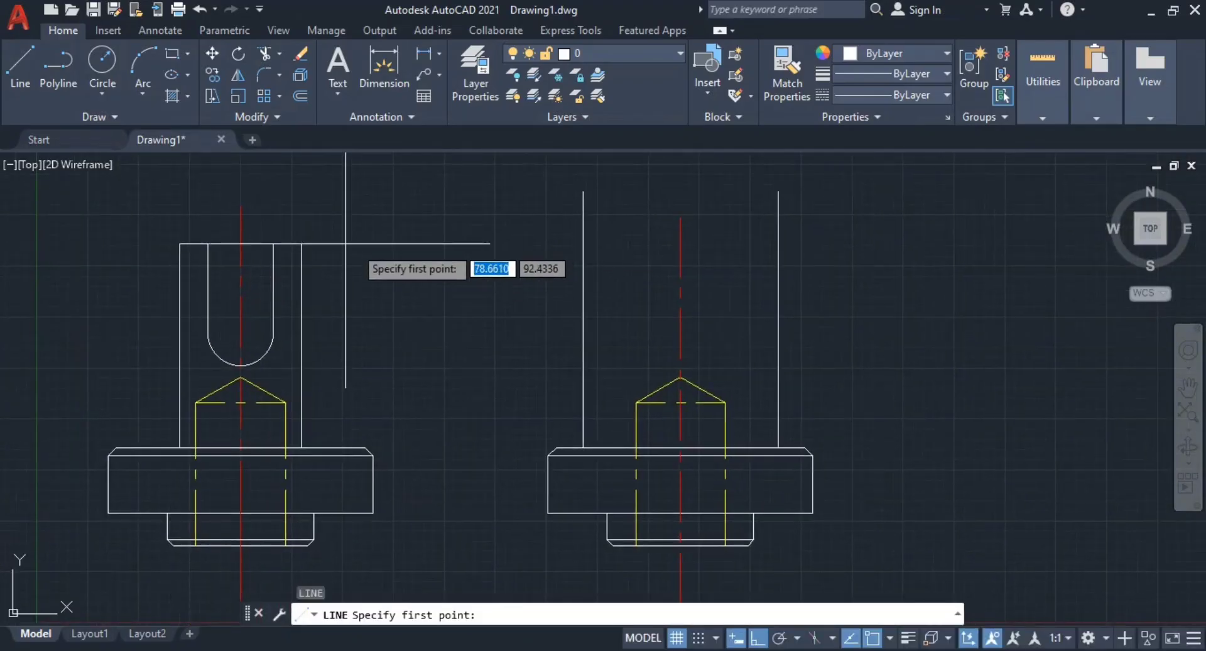
left_click(301, 244)
left_click(933, 259)
key("Escape")
key("Escape")
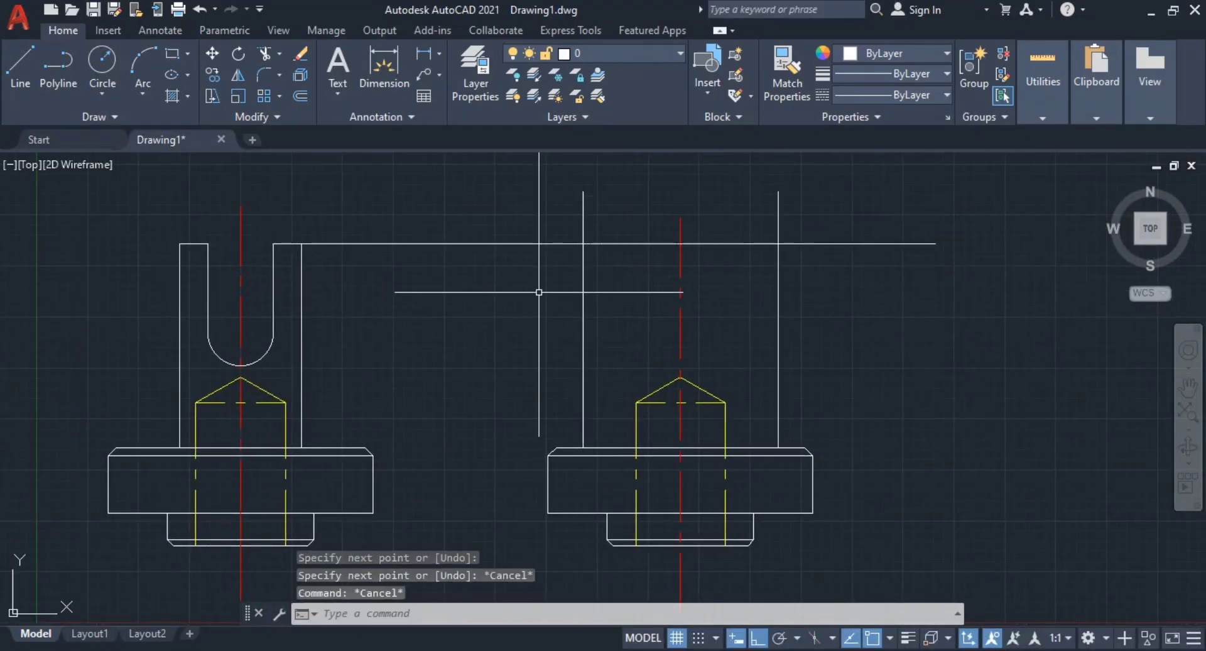
Step: Trim both vertical side edges of the side view above the horizontal projection line
type("tr")
key("Return")
left_click(618, 223)
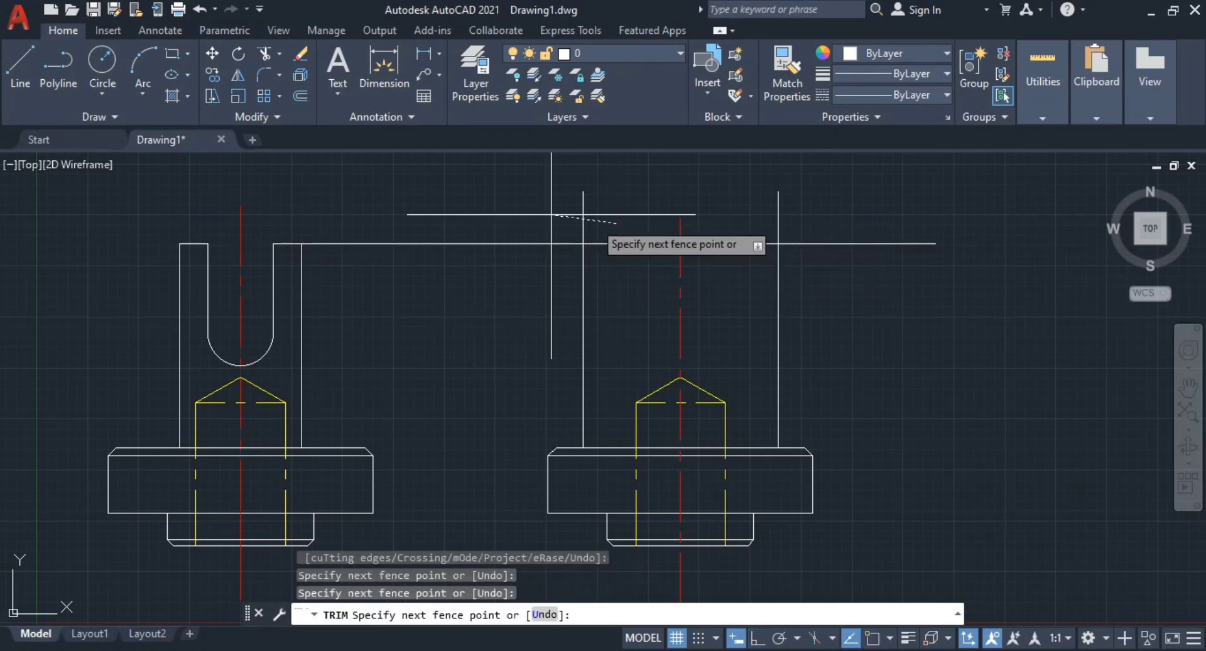
left_click(551, 215)
left_click(760, 213)
left_click(840, 219)
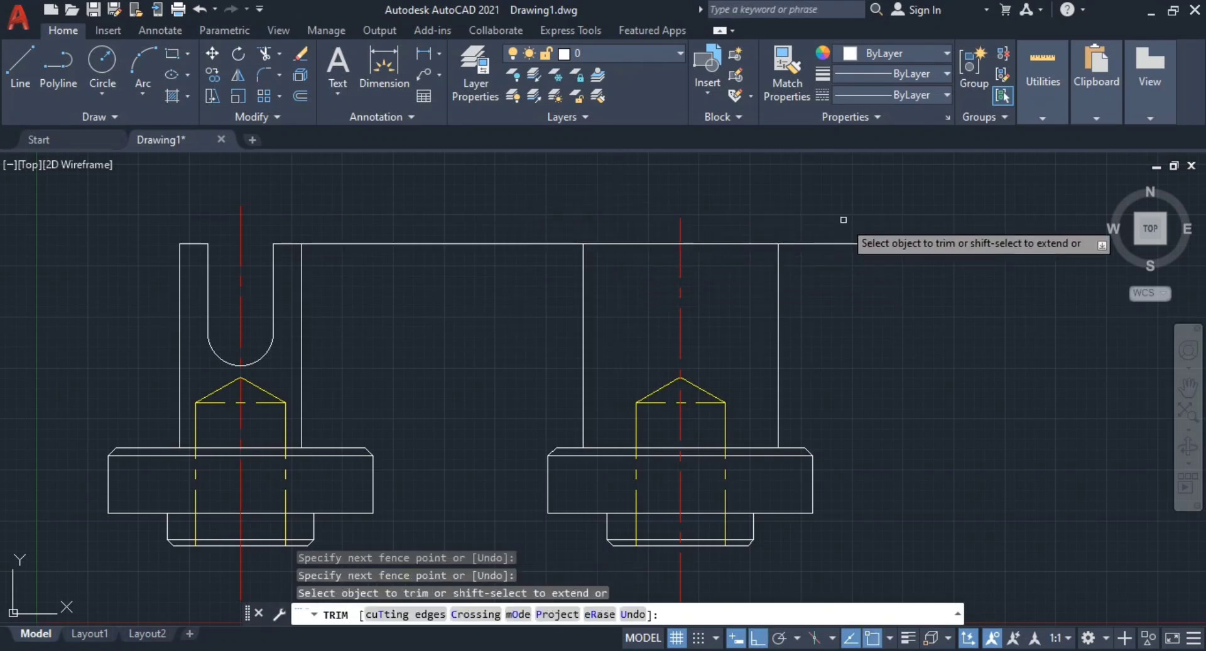
Step: Trim the horizontal projection line beyond the side view's outer edge and between the two views
left_click(842, 219)
left_click(837, 289)
left_click(520, 315)
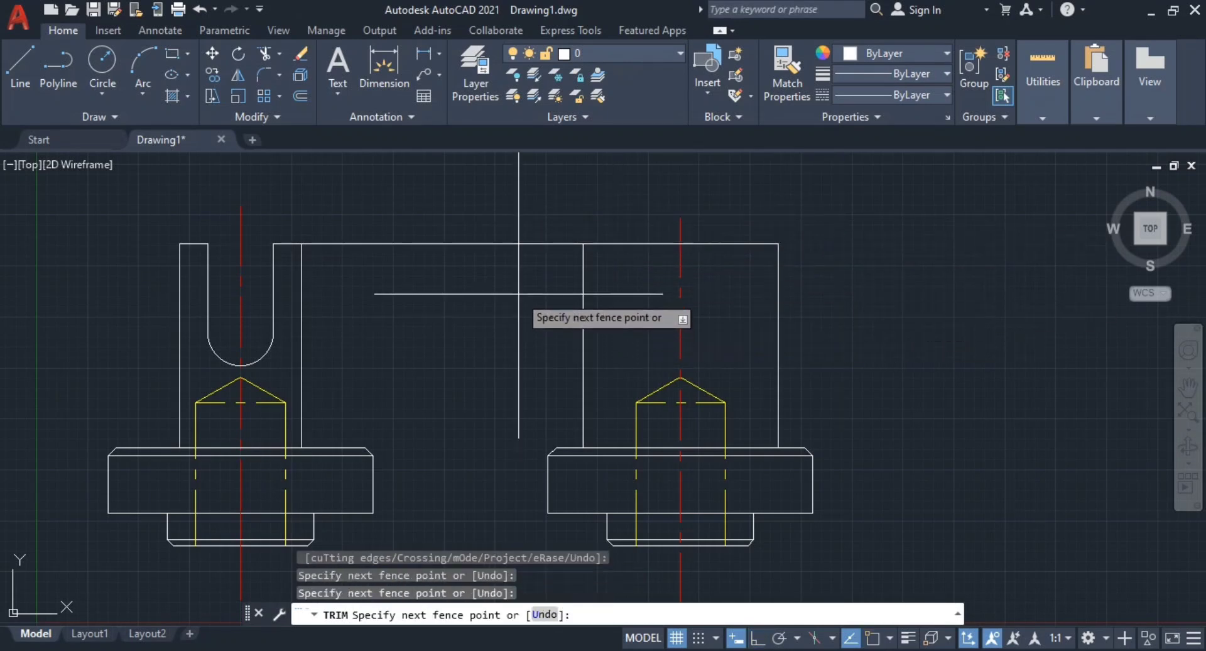
key("Return")
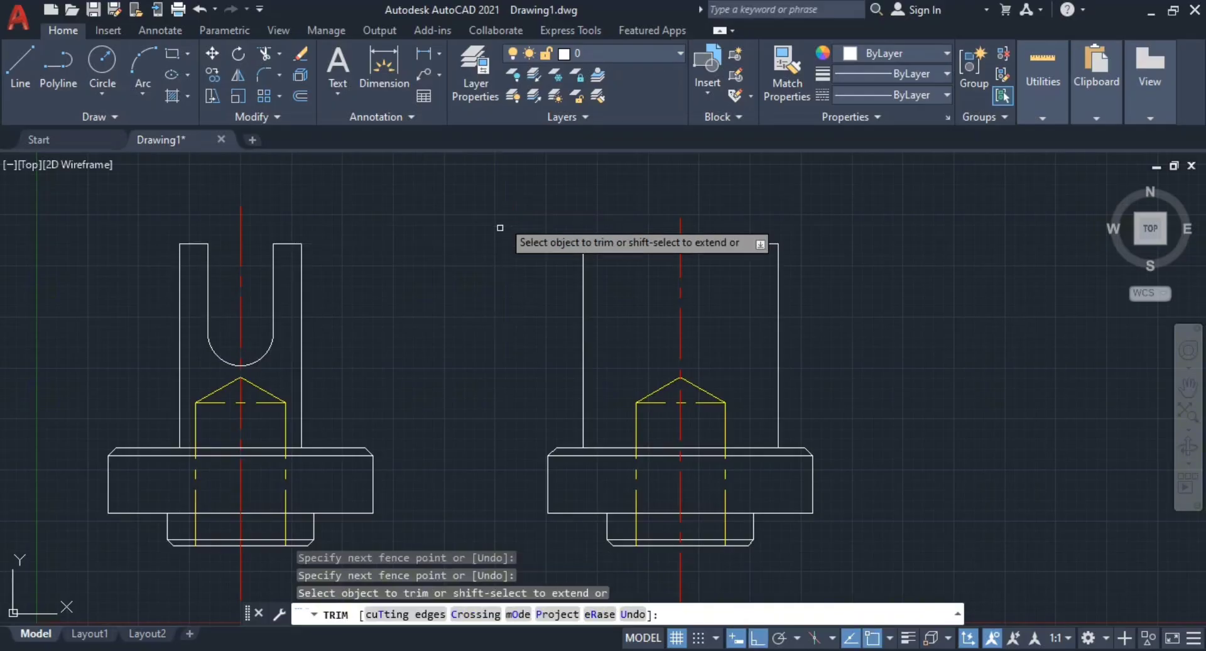
key("Escape")
Step: Check the top radius in the reference drawing and draw a circle of radius 8 above the side view
key("alt+Tab")
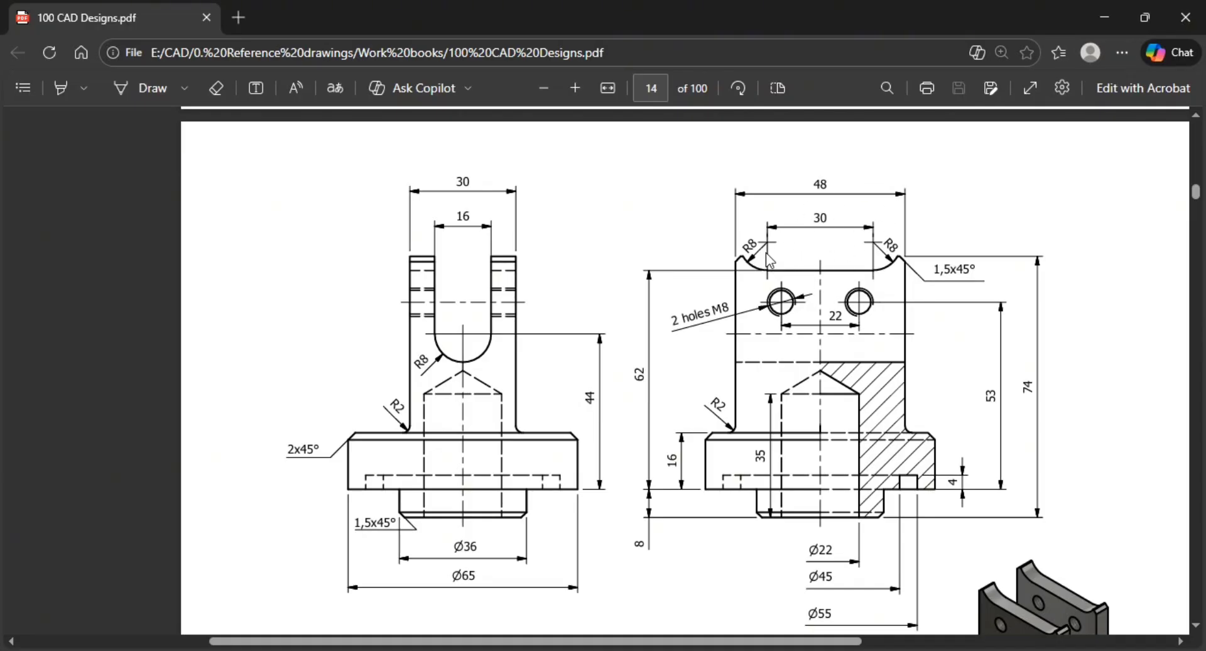
key("alt+Tab")
scroll(770, 264, "up", 6)
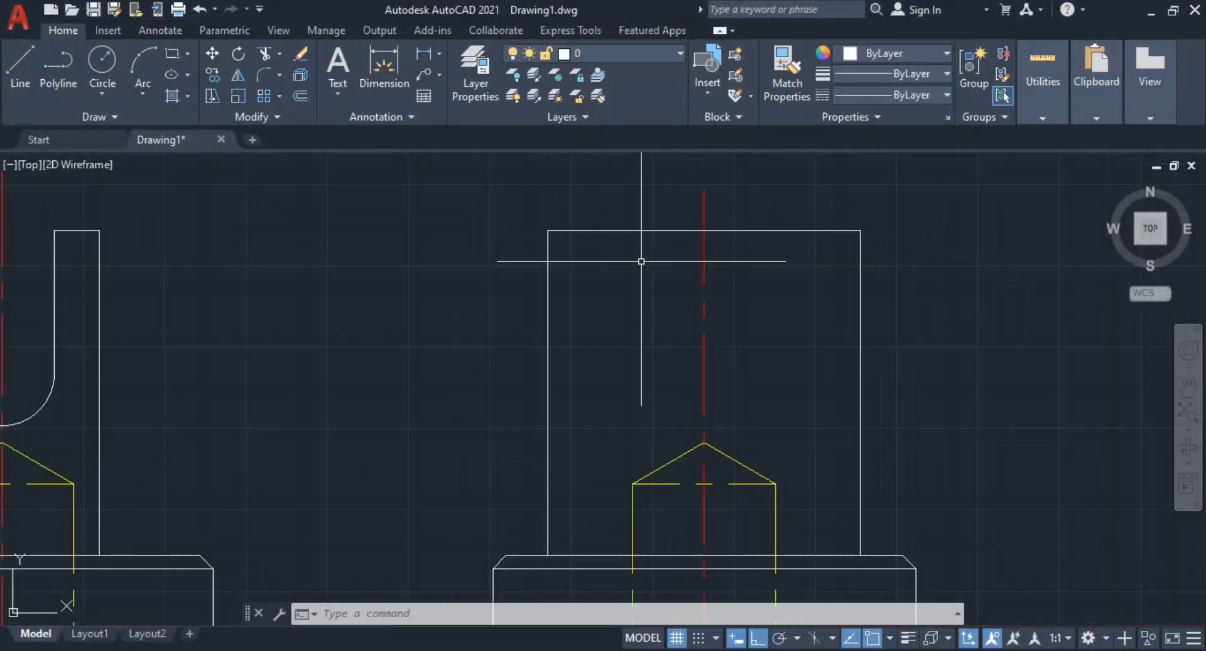
type("c")
key("Return")
middle_click_drag(488, 230, 488, 301)
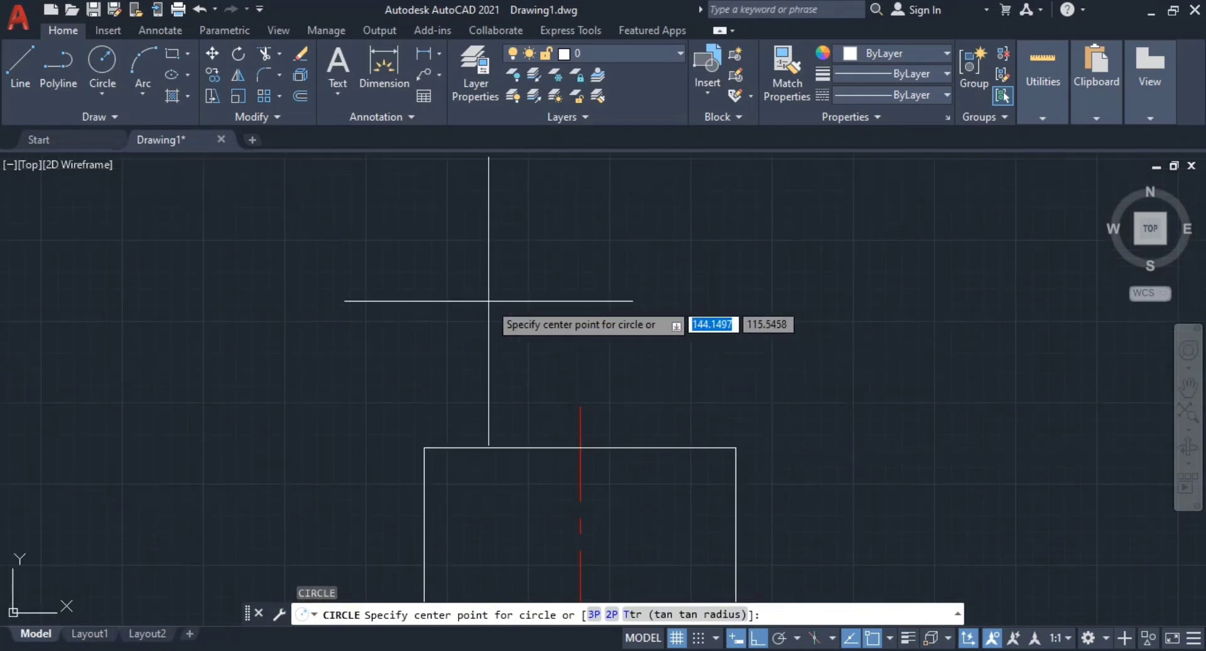
left_click(489, 301)
type("8")
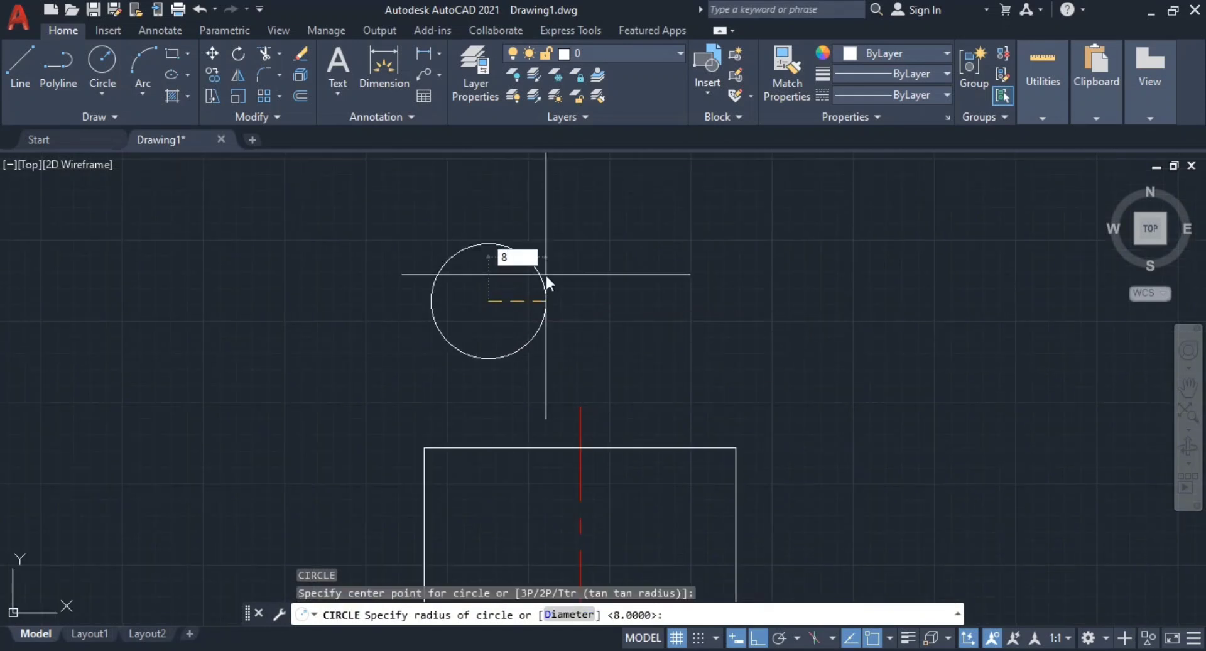
key("Return")
key("Escape")
Step: Copy the radius 8 circle horizontally to its right by about 24
left_click(585, 317)
left_click(512, 290)
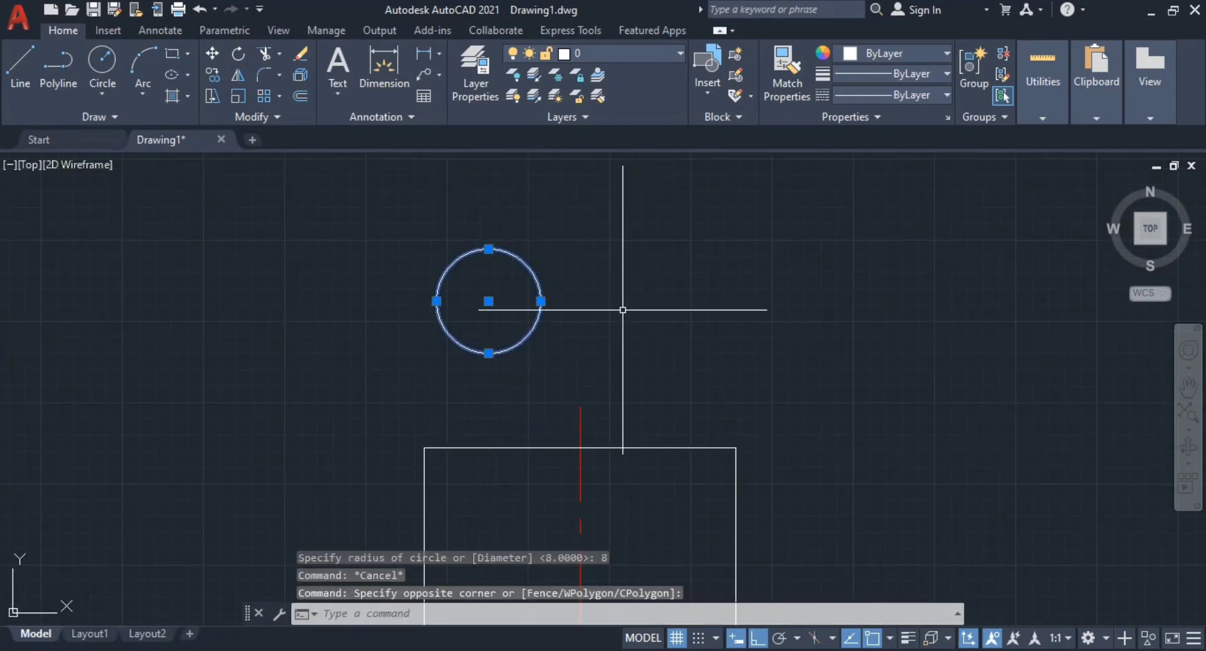
type("co")
key("Return")
left_click(696, 345)
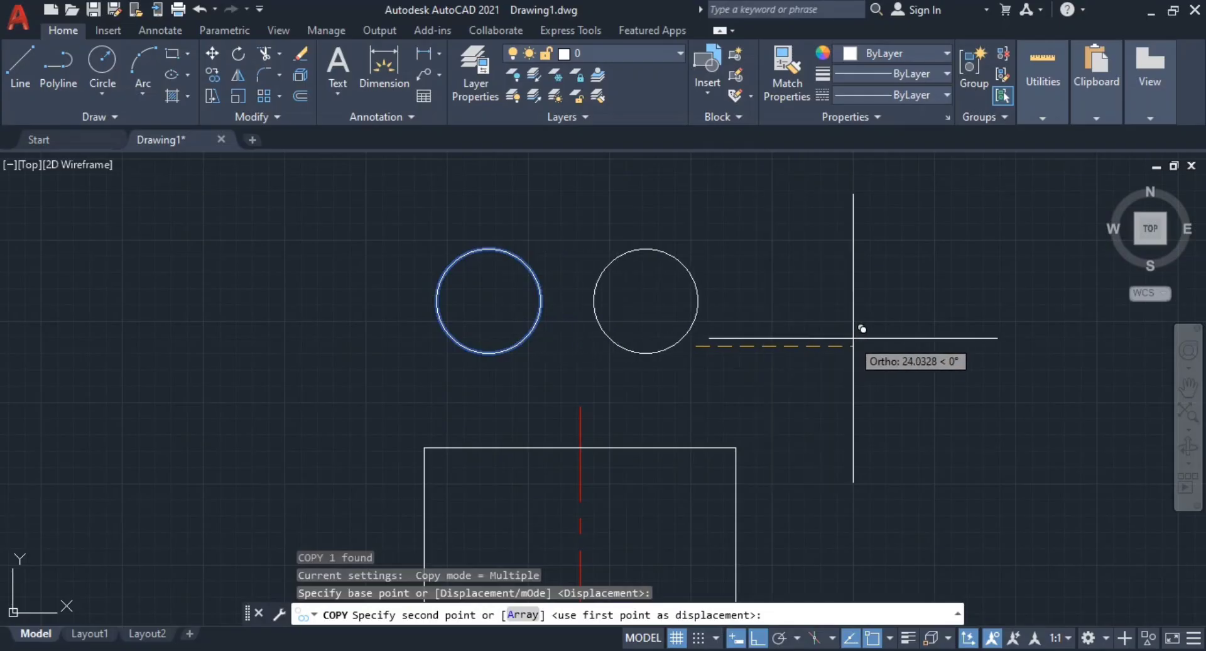
left_click(854, 336)
key("Escape")
key("Escape")
Step: Check the arc spacing in the reference drawing and draw guide lines 8 up and 15 right from the top edge's midpoint
middle_click_drag(590, 336, 746, 319)
key("alt+Tab")
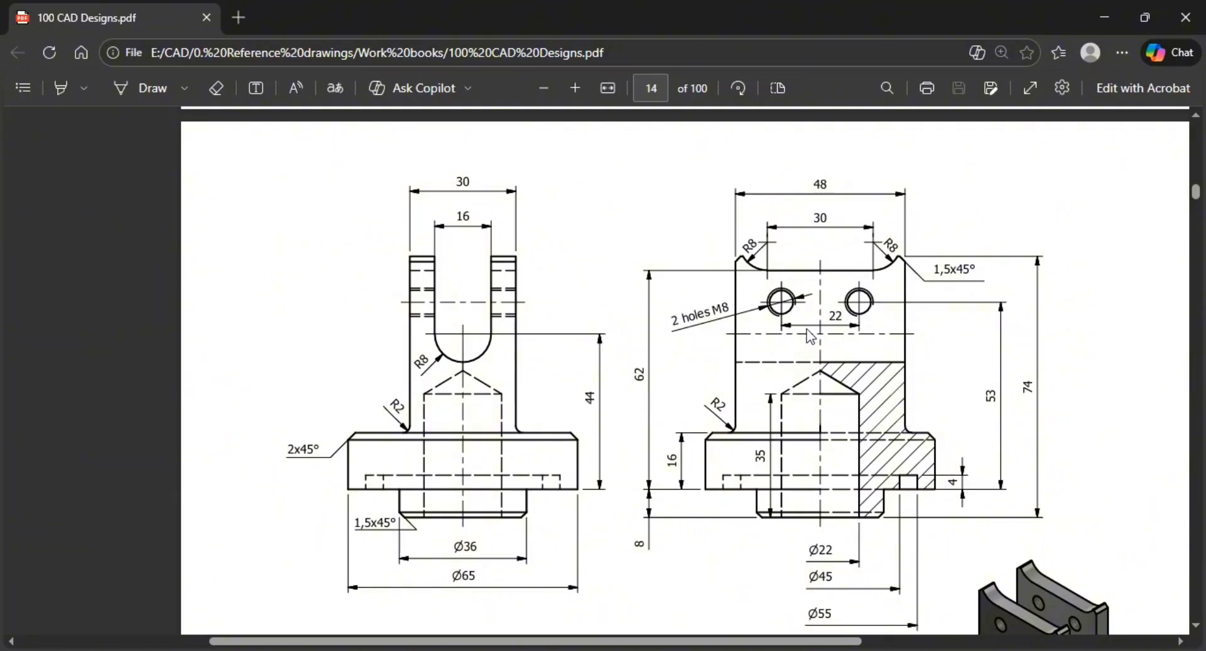
key("alt+Tab")
middle_click_drag(802, 365, 735, 349)
type("l")
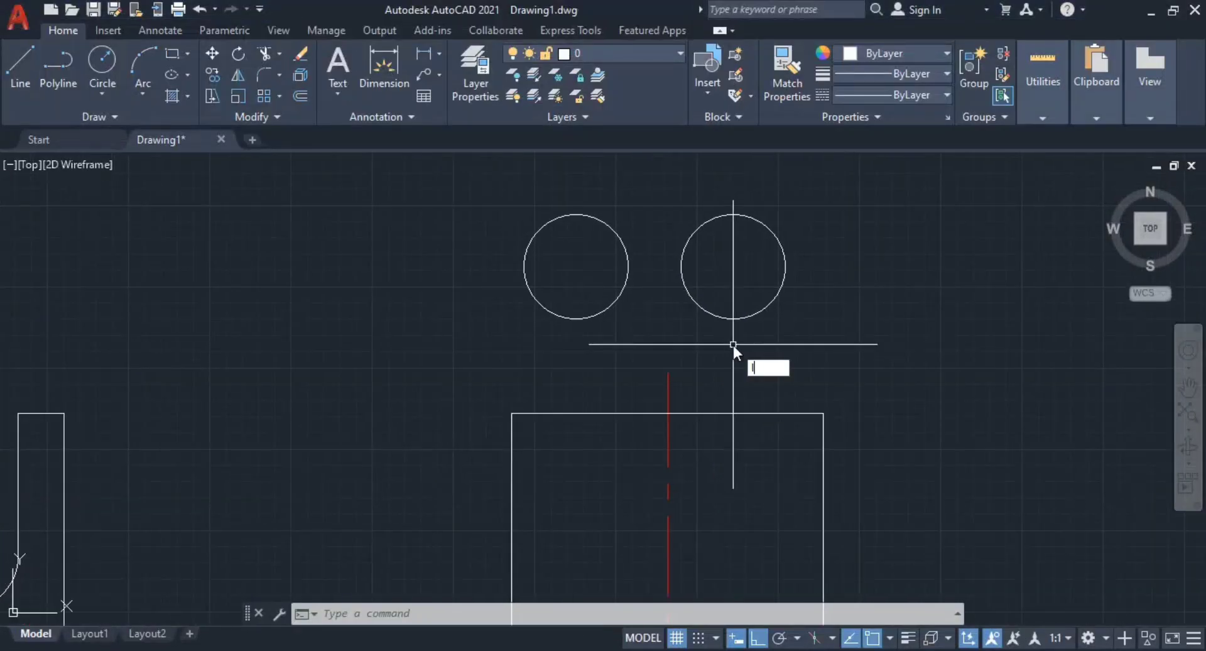
key("Return")
left_click(668, 413)
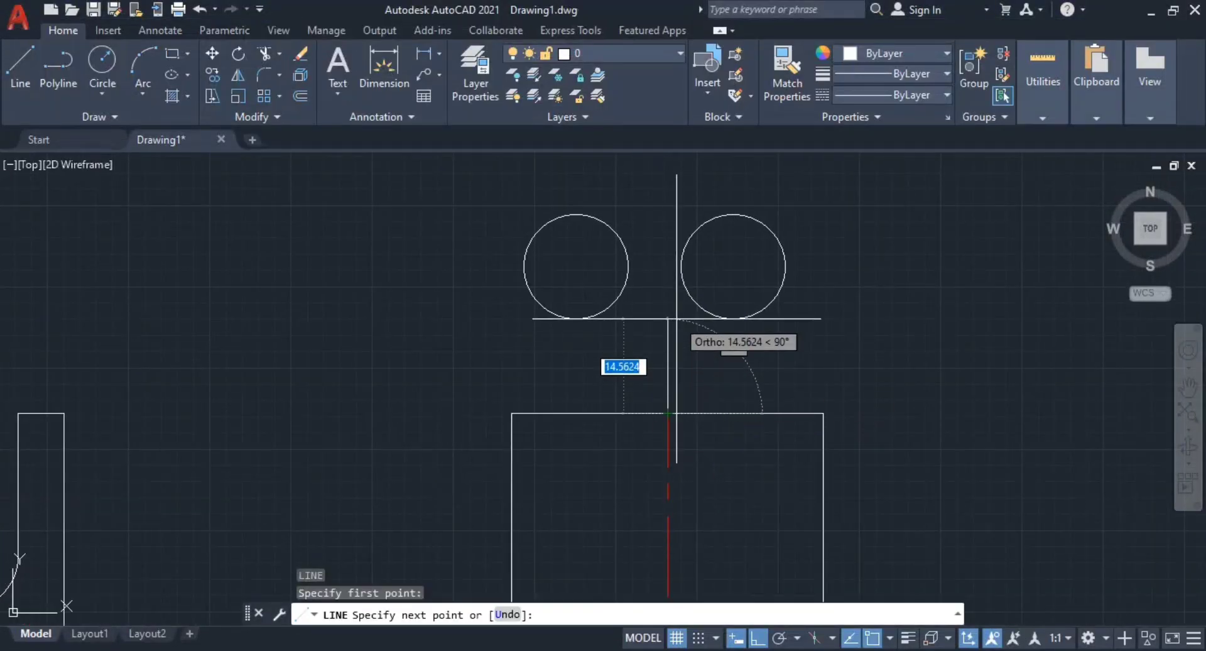
type("8")
key("Return")
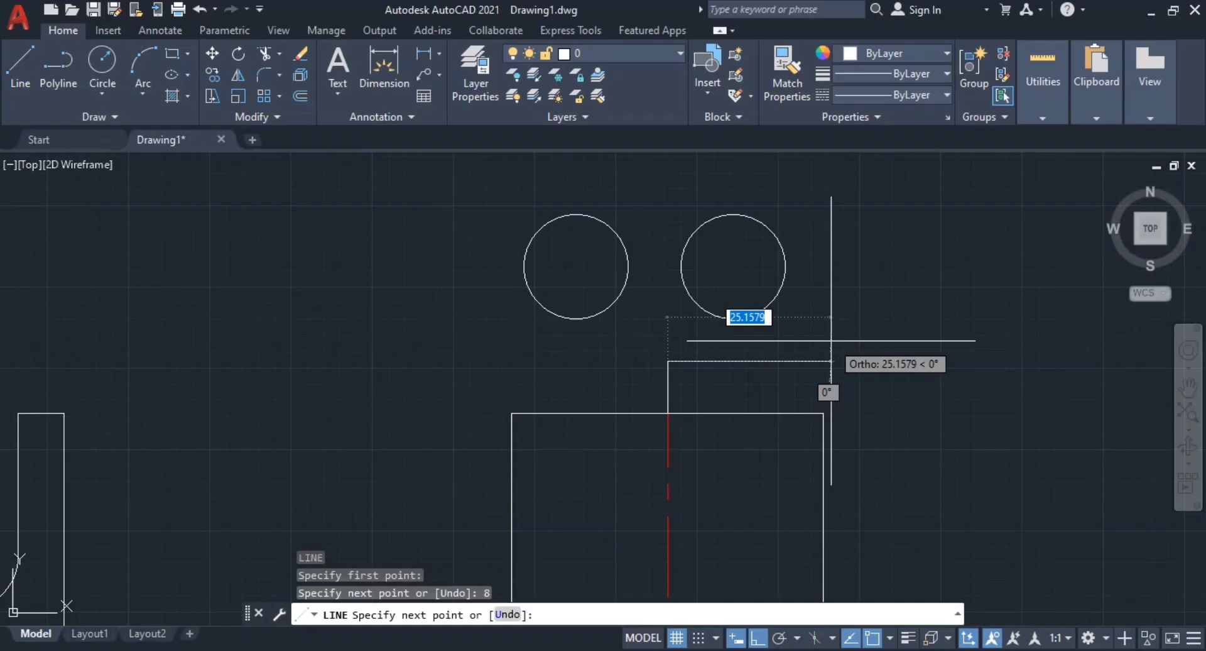
key("alt+Tab")
key("alt+Tab")
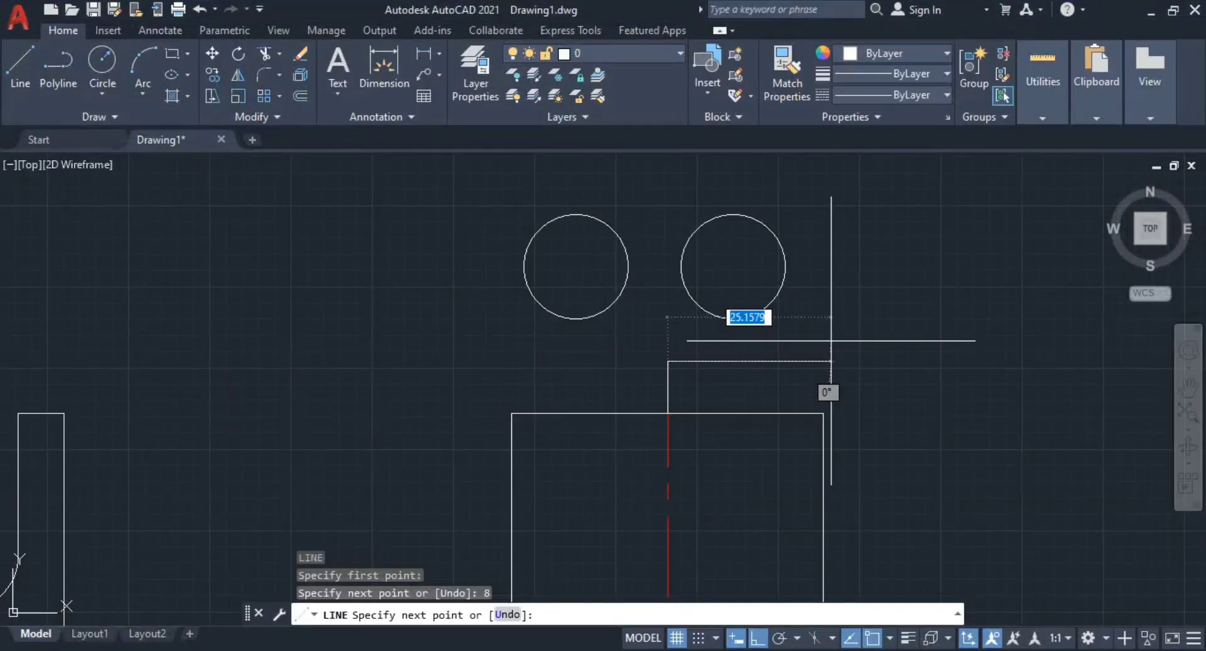
type("15")
key("Return")
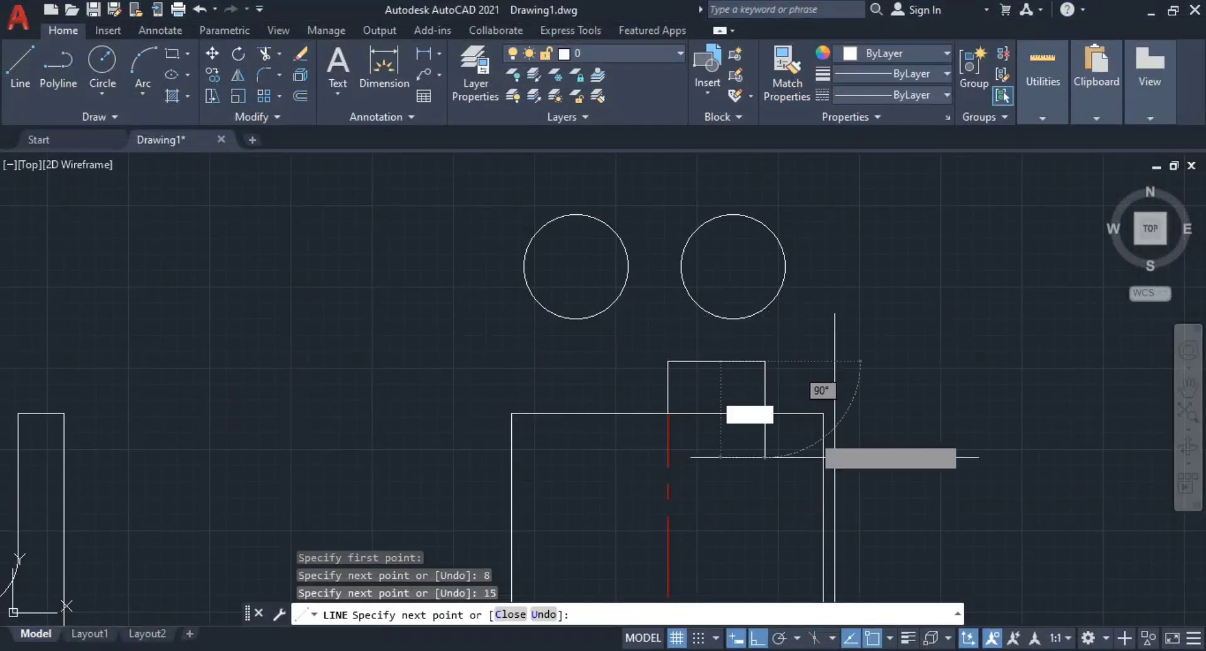
key("Escape")
key("Escape")
key("Escape")
Step: Move the right circle by its centre to the free end of the horizontal guide line
left_click(875, 342)
left_click(775, 269)
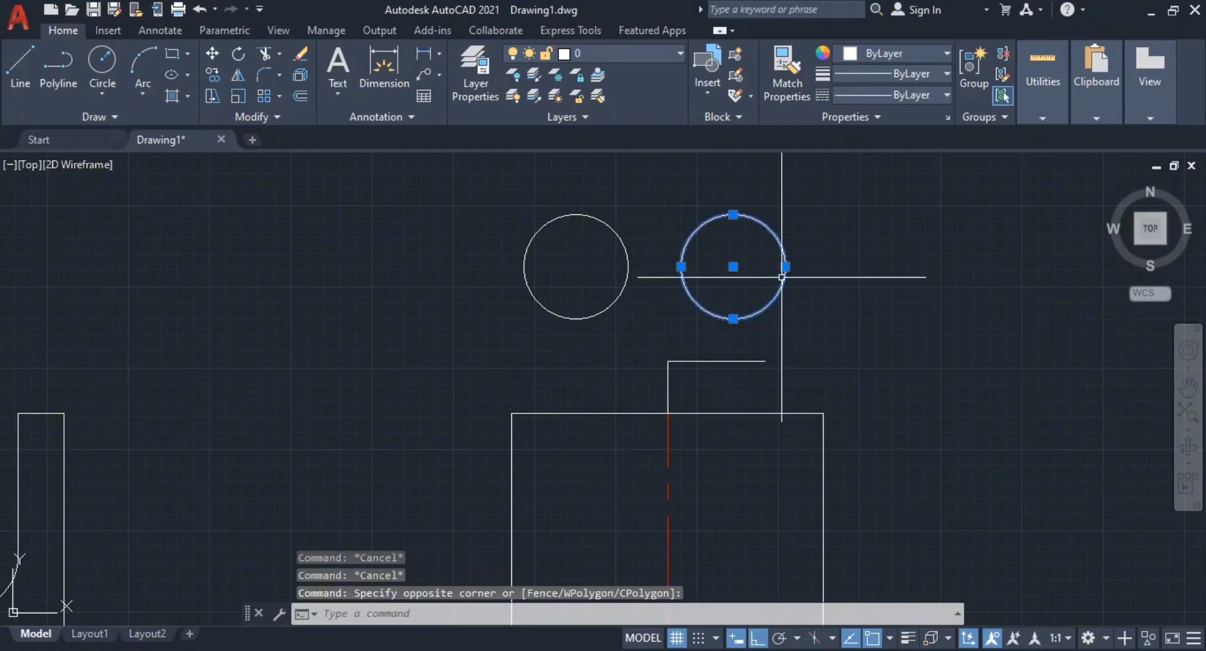
key("Return")
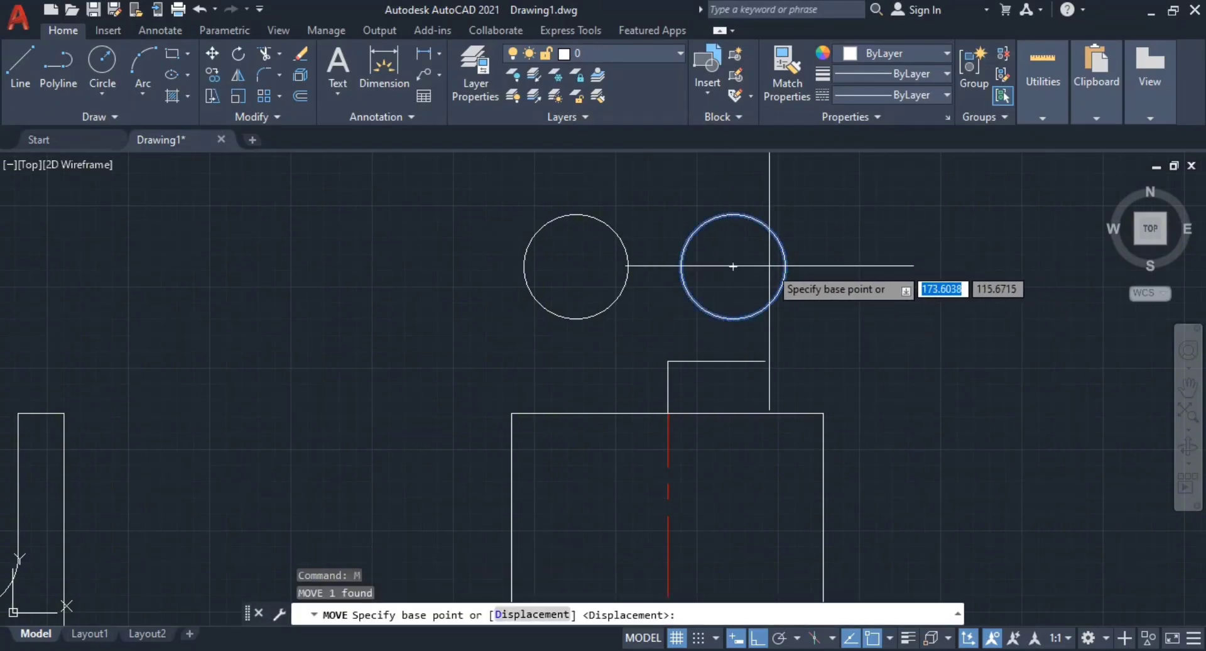
left_click(733, 267)
left_click(764, 361)
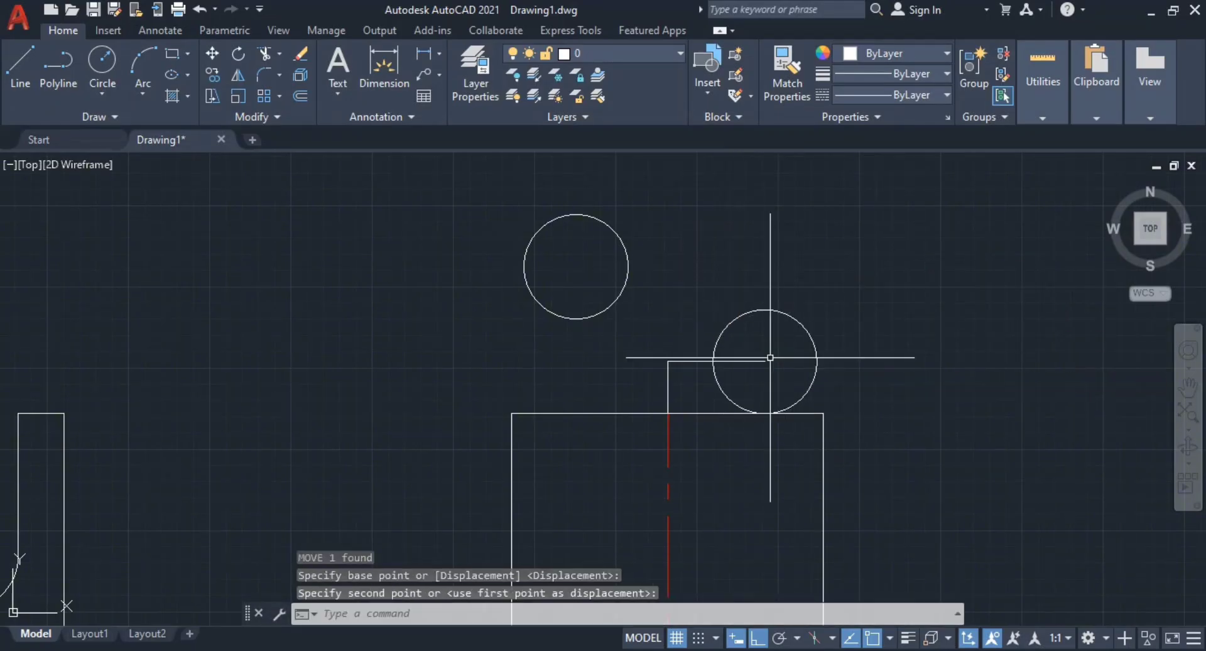
key("Escape")
key("Return")
left_click(651, 272)
key("Escape")
key("Escape")
key("Escape")
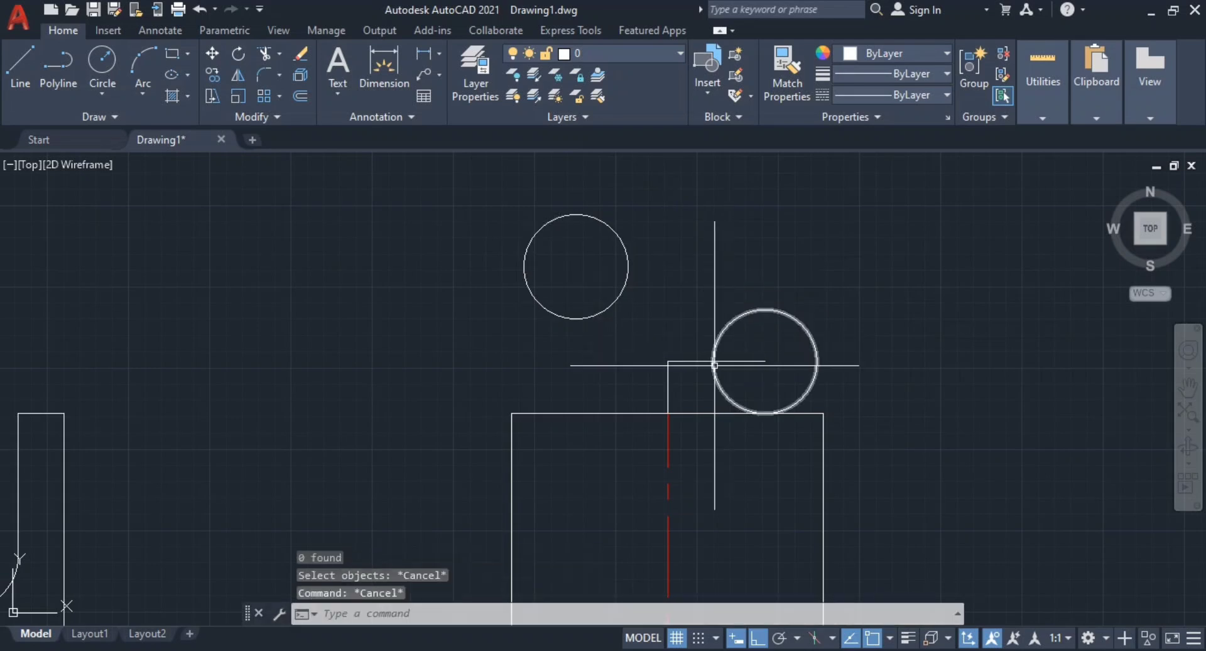
Step: Erase the left circle floating above the side view
middle_click_drag(714, 361, 712, 325)
key("Escape")
left_click(668, 290)
left_click(596, 250)
key("Delete")
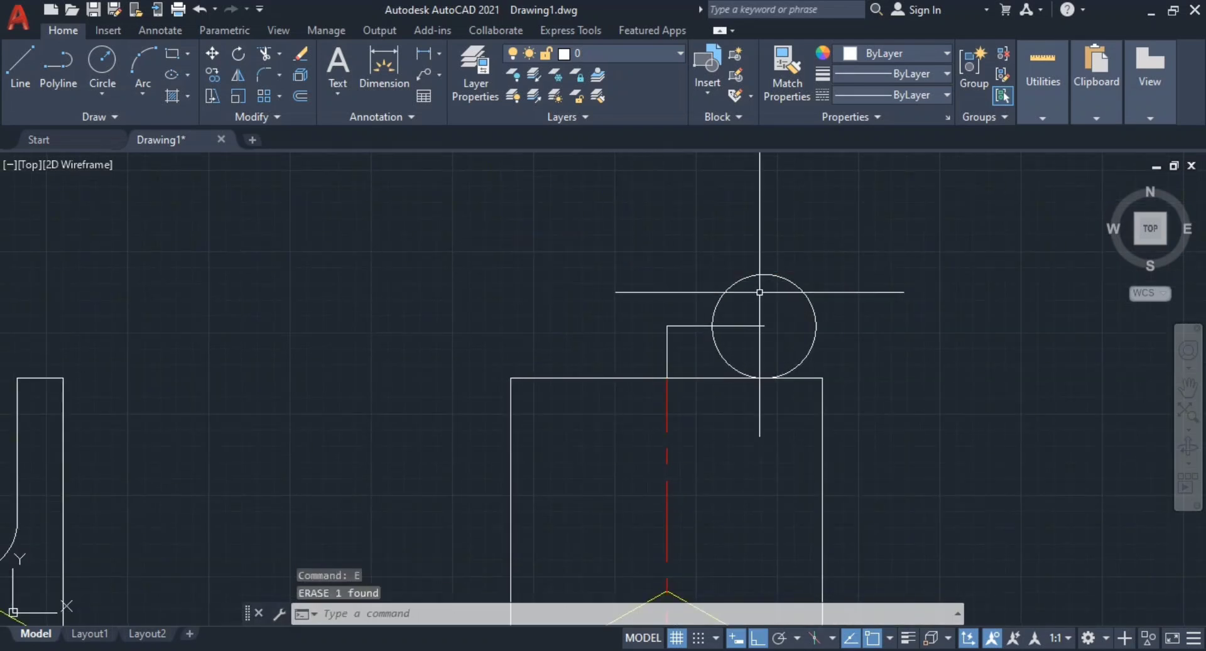
Step: Try to mirror the circle and the horizontal guide line about the side view's vertical centre
left_click(782, 308)
key("Escape")
key("Escape")
left_click(857, 325)
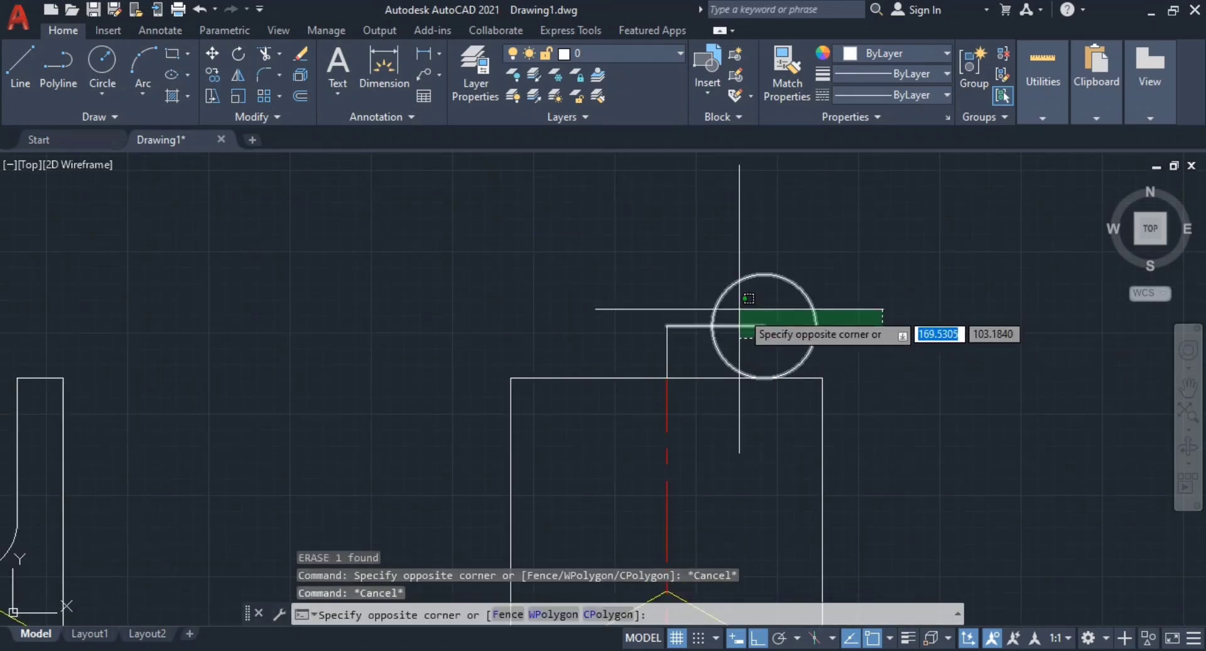
left_click(733, 333)
type("mi")
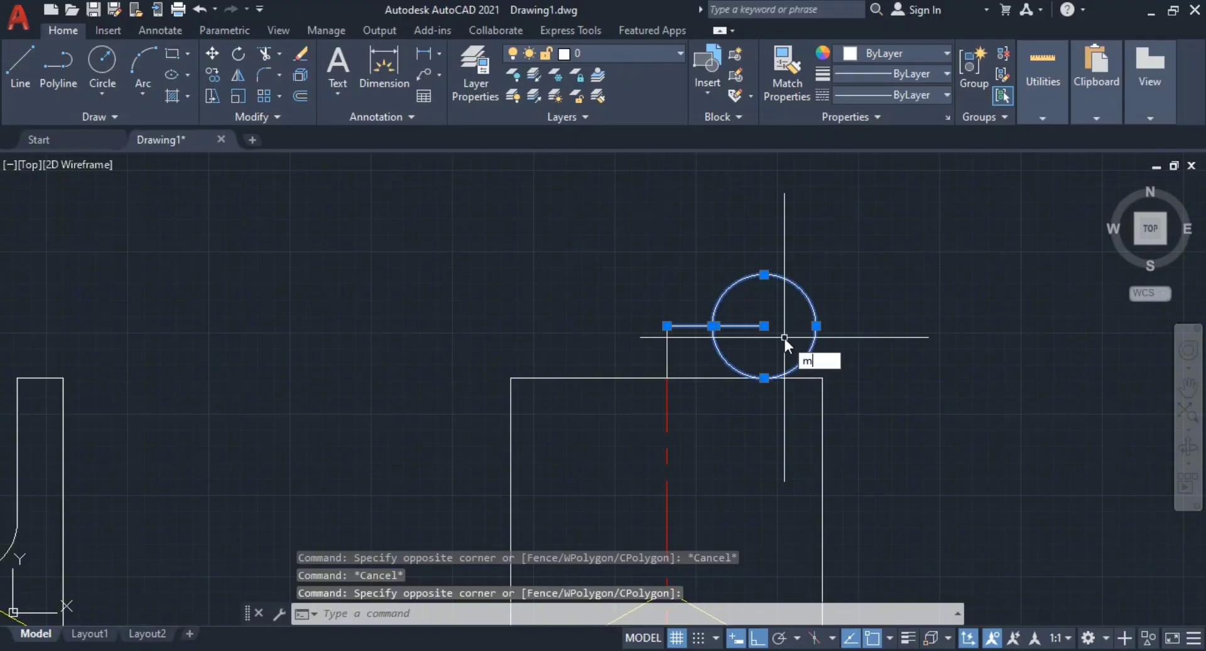
key("Return")
left_click(666, 326)
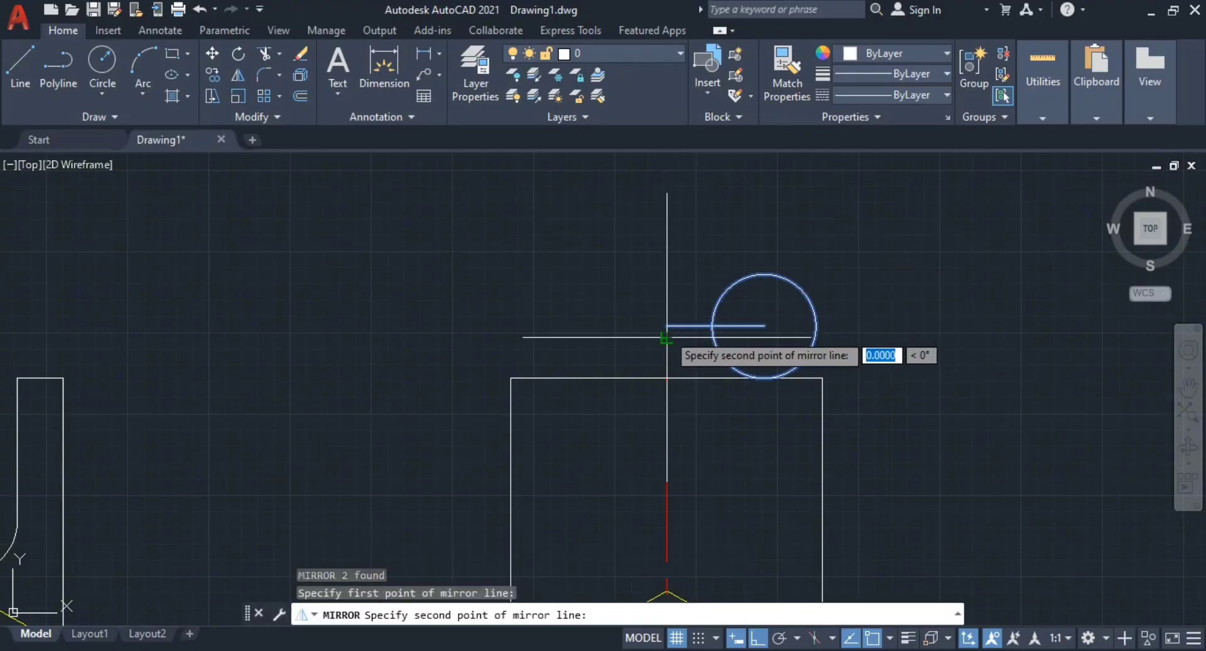
left_click(667, 204)
key("Escape")
key("Escape")
key("Escape")
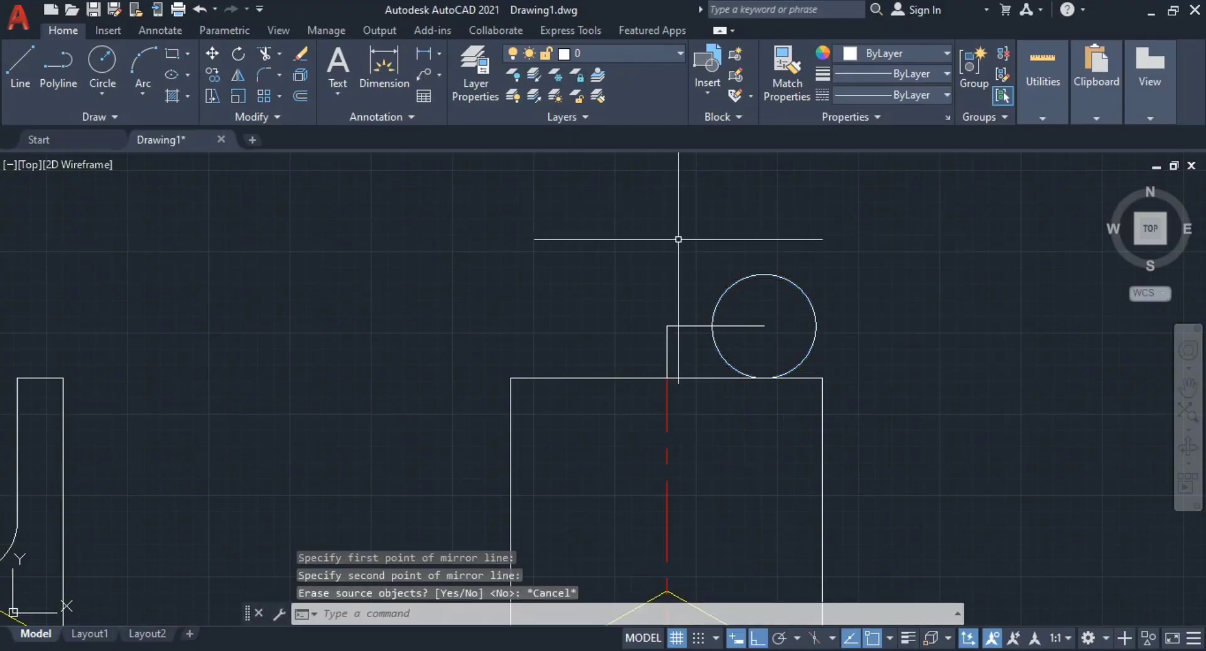
Step: Mirror only the circle about the side view's vertical centre, keeping the source circle
left_click(839, 284)
key("Escape")
left_click(901, 339)
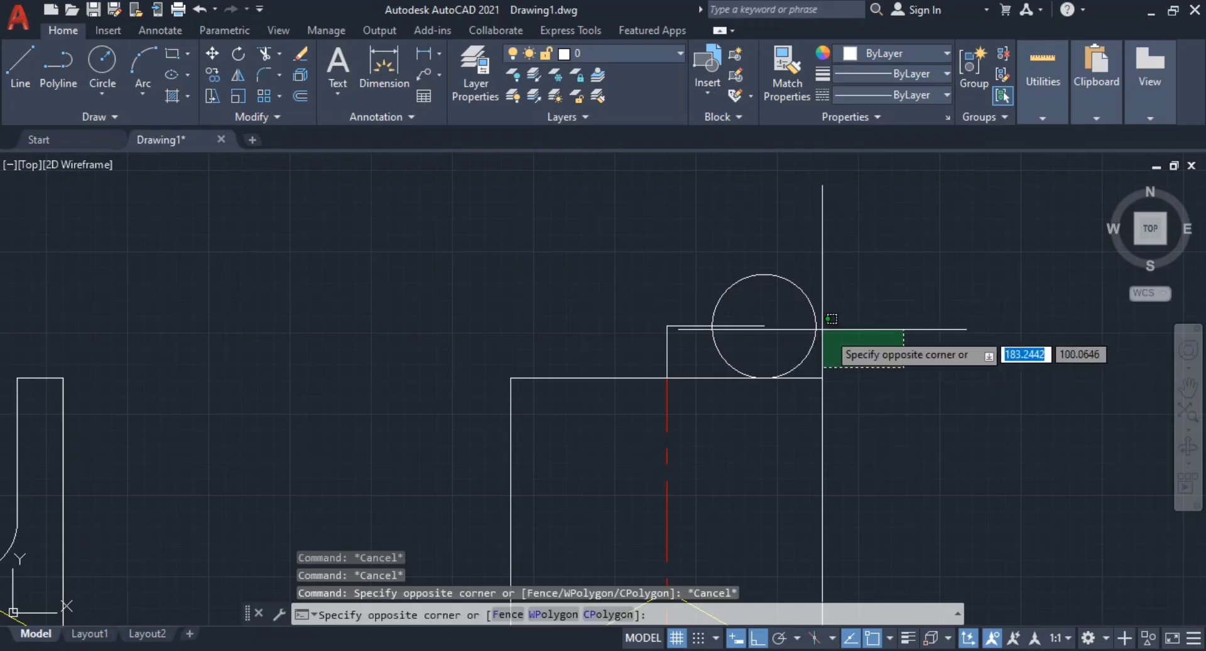
left_click(790, 289)
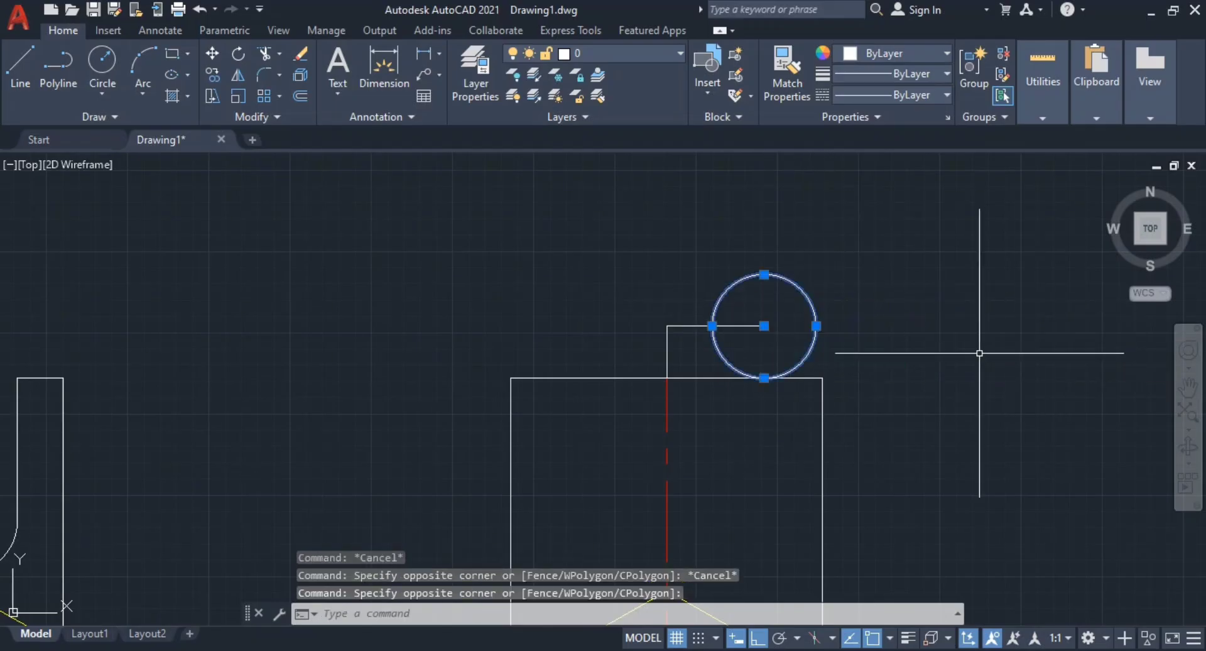
type("mi")
key("Return")
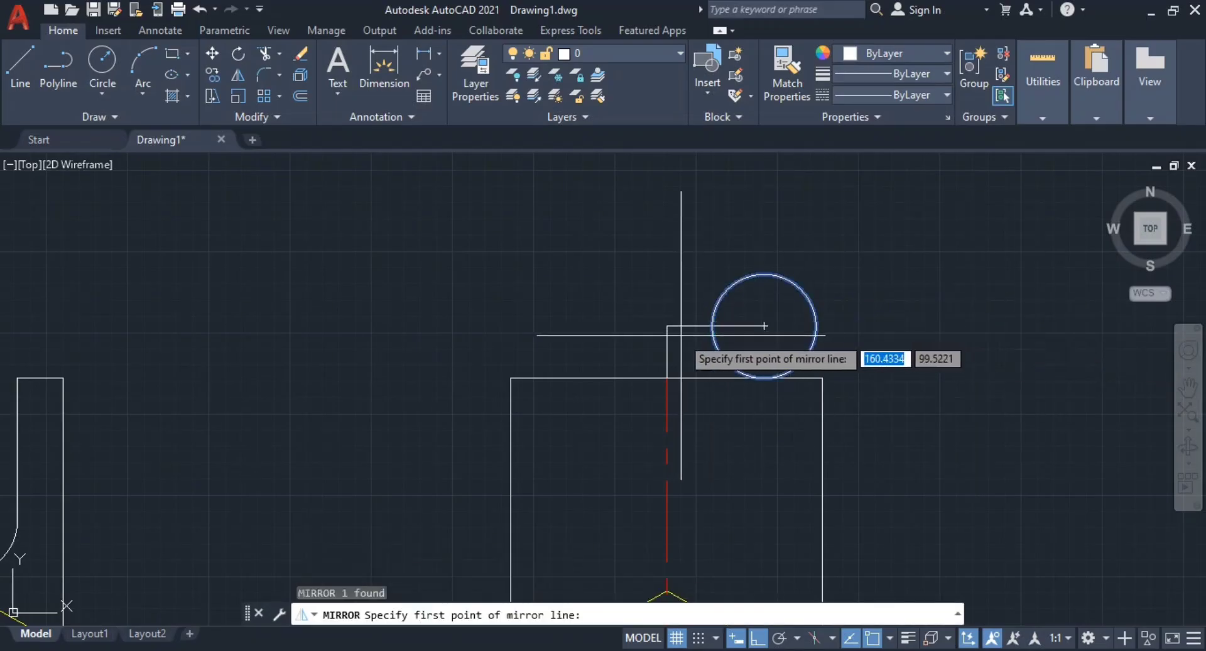
left_click(667, 326)
left_click(670, 241)
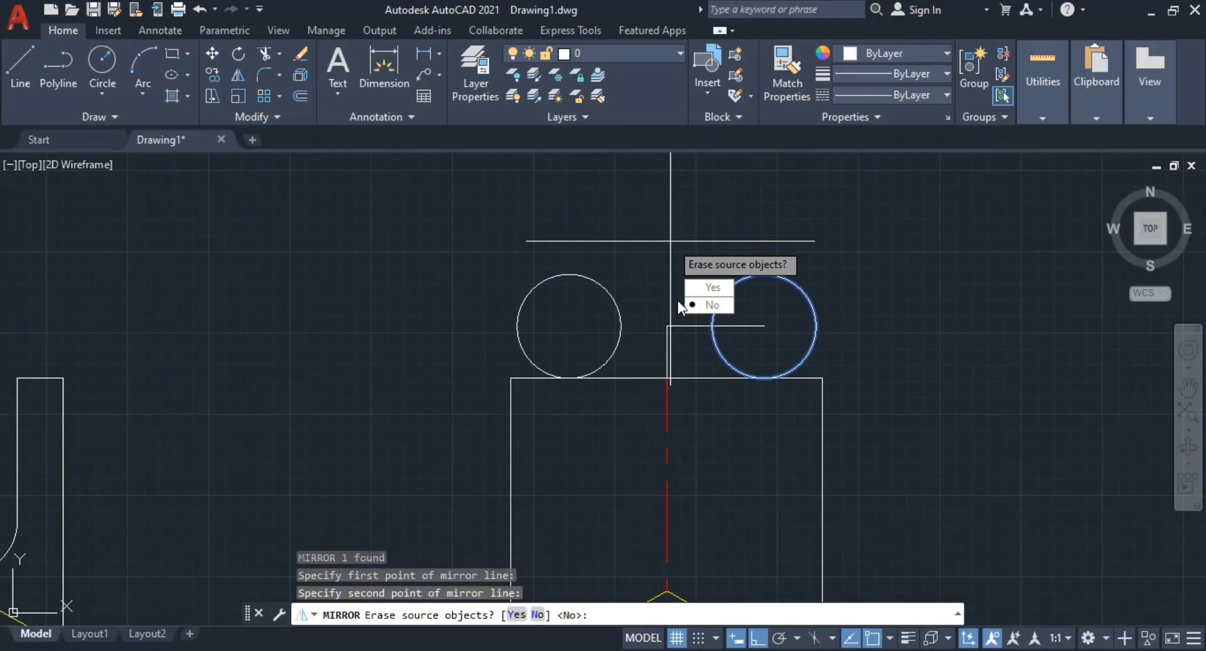
type("n")
key("Return")
key("Escape")
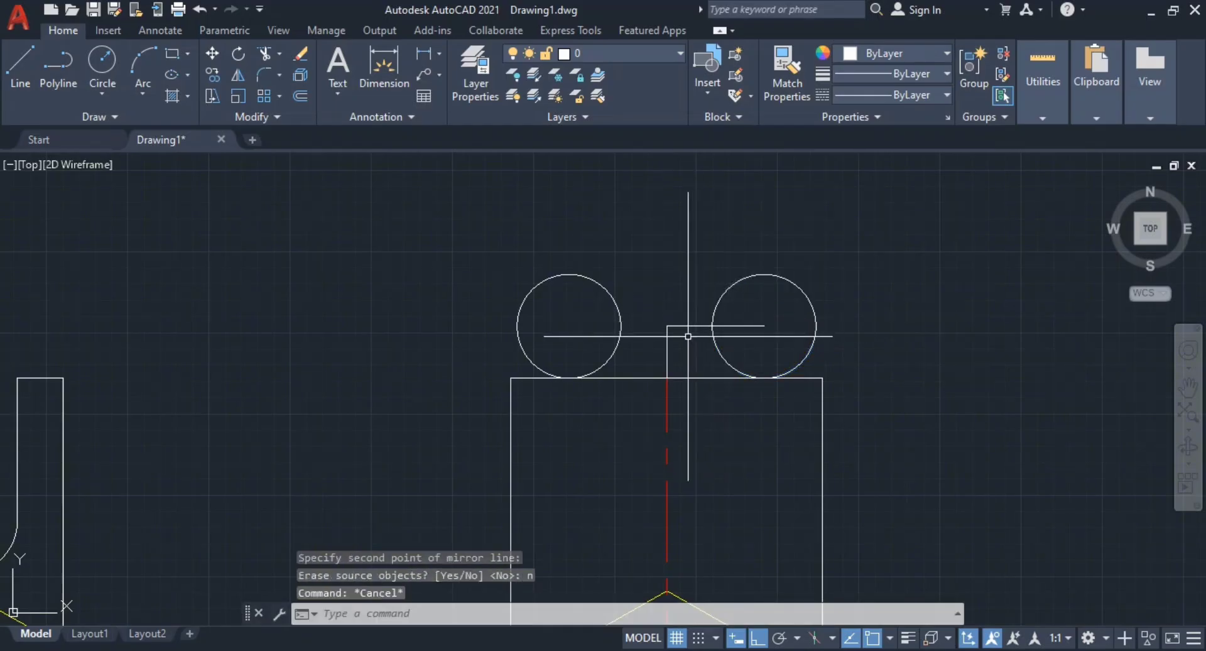
Step: Erase the guide lines together with the red centreline, and undo that erasure
scroll(695, 342, "up", 2)
left_click(697, 346)
left_click(633, 281)
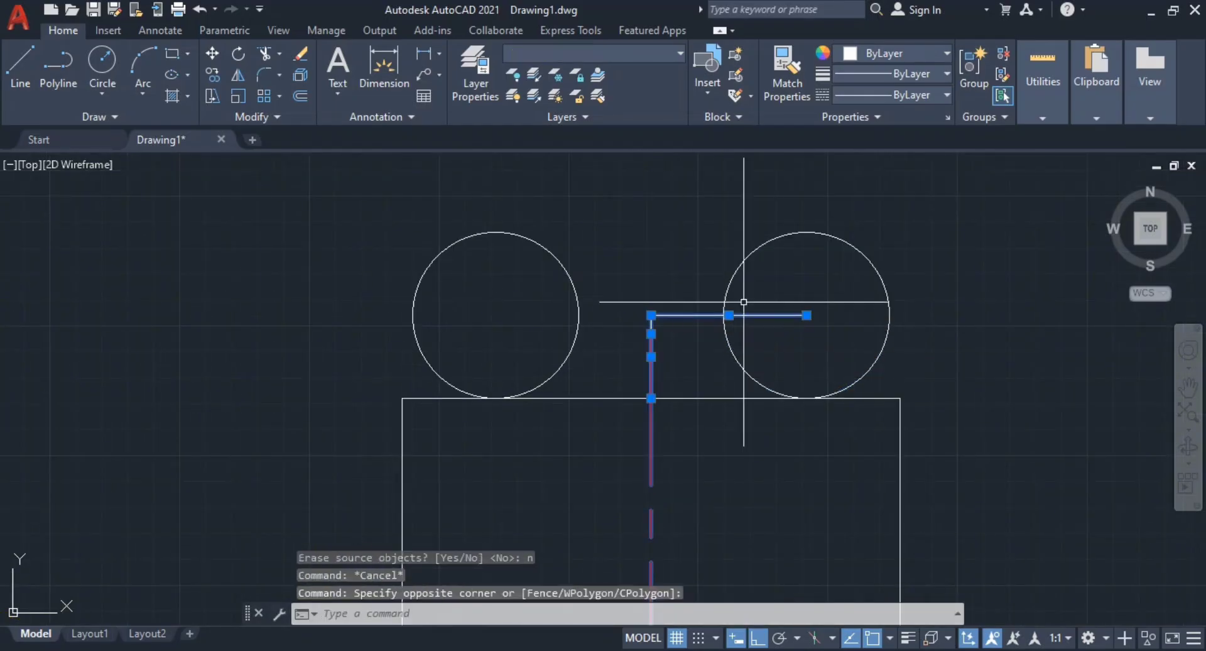
key("Delete")
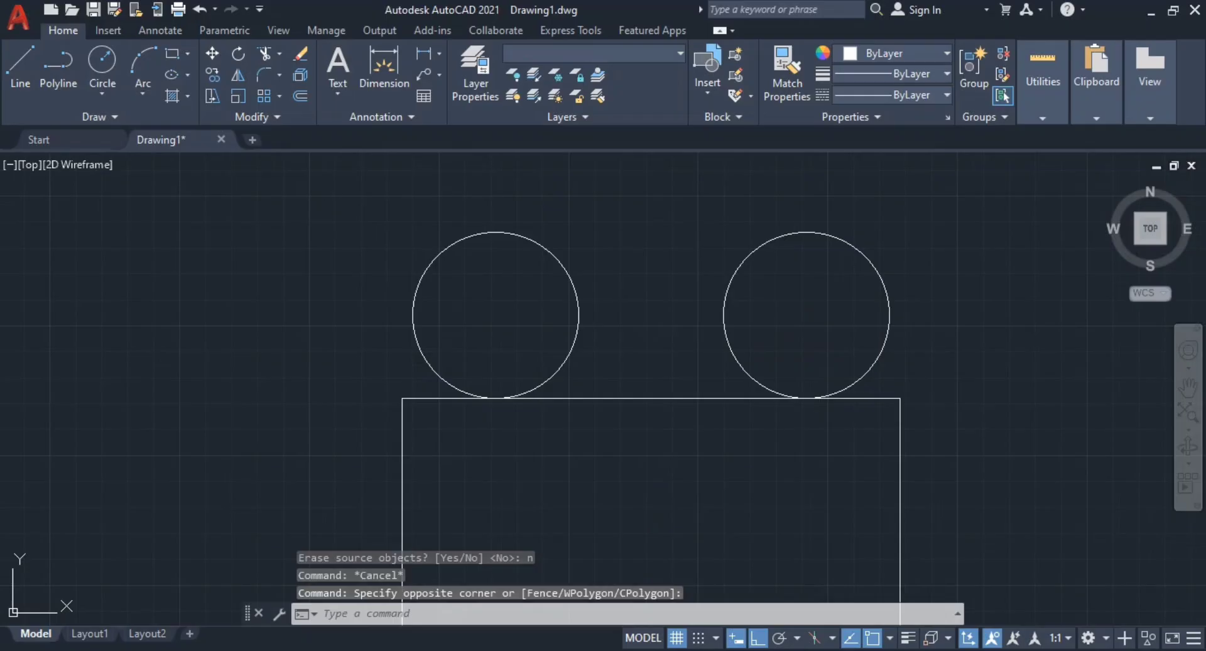
key("ctrl+z")
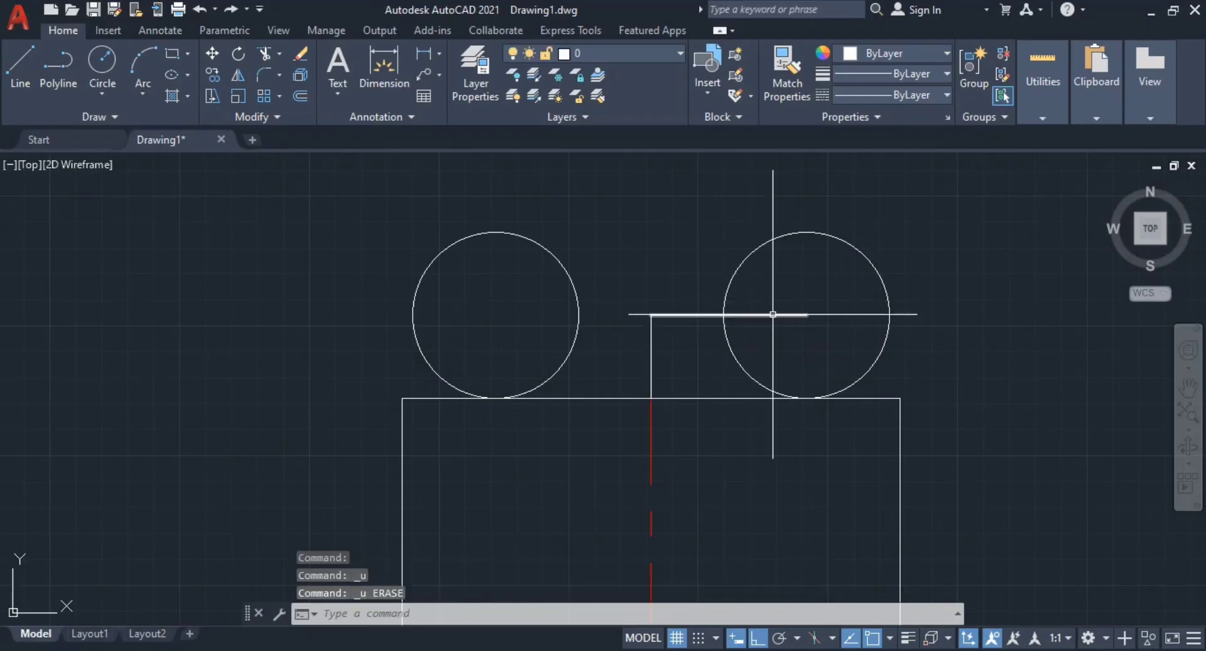
Step: Erase only the horizontal and vertical guide lines between the two circles
left_click(784, 298)
left_click(692, 350)
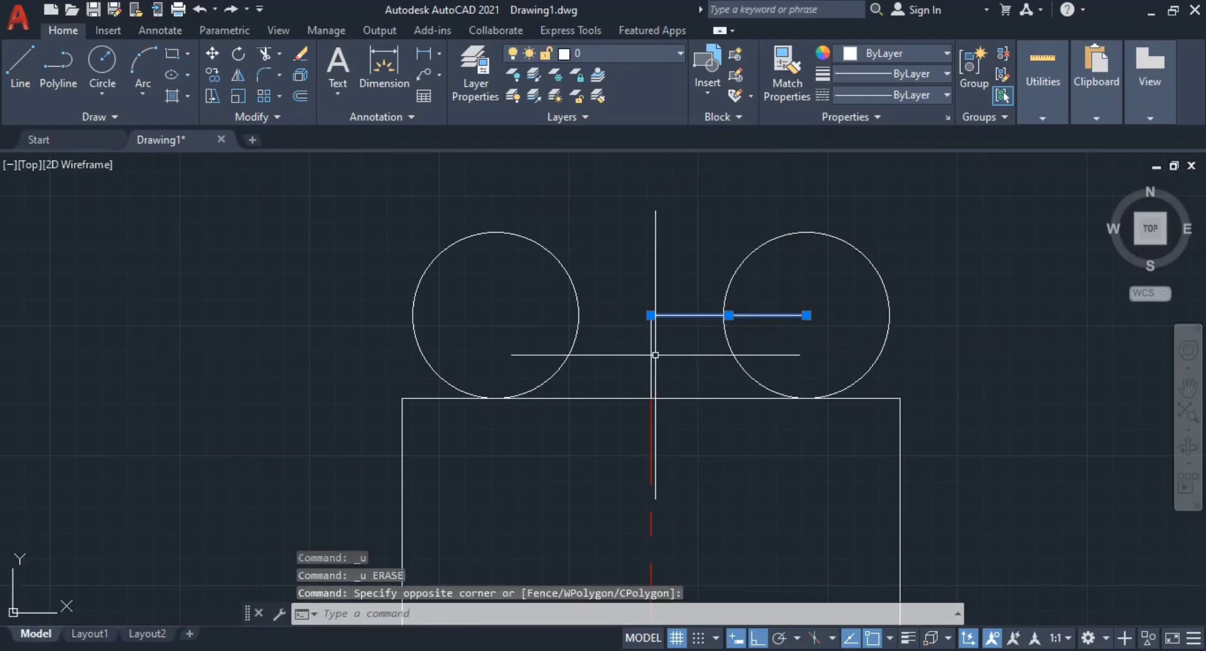
type("e")
key("Return")
Step: Compare the two circles above the side view with the R8 corner arcs and chamfers in the PDF reference
middle_click_drag(670, 358, 821, 359)
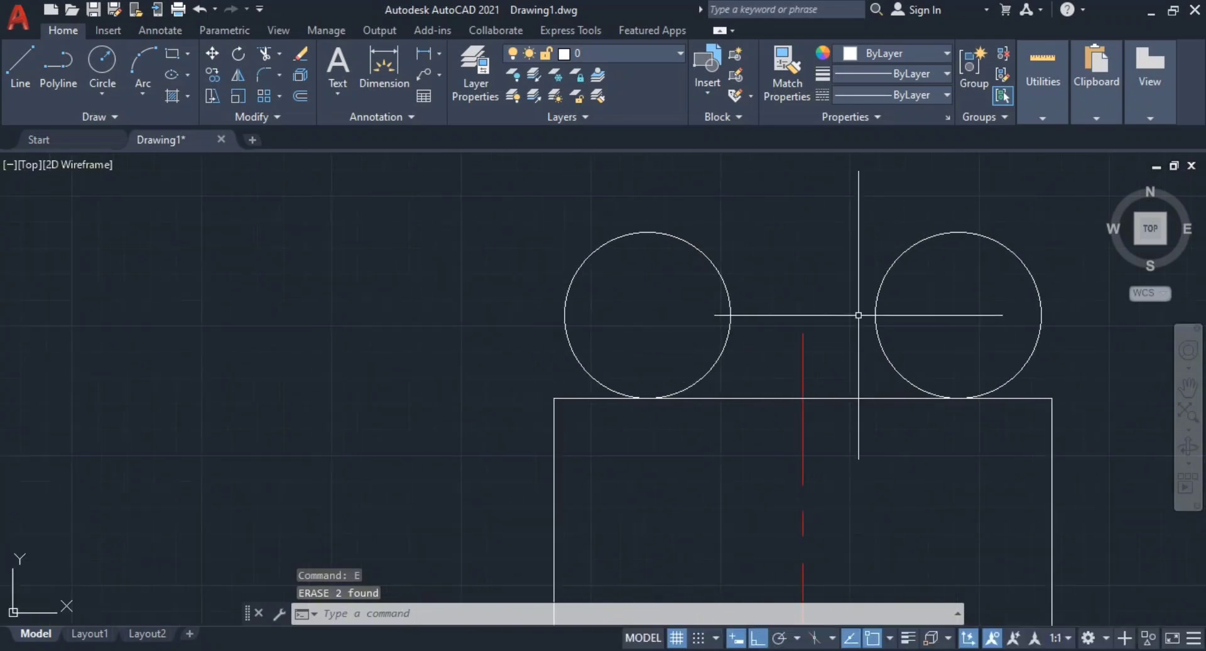
scroll(859, 316, "down", 1)
scroll(903, 342, "up", 2)
key("alt+Tab")
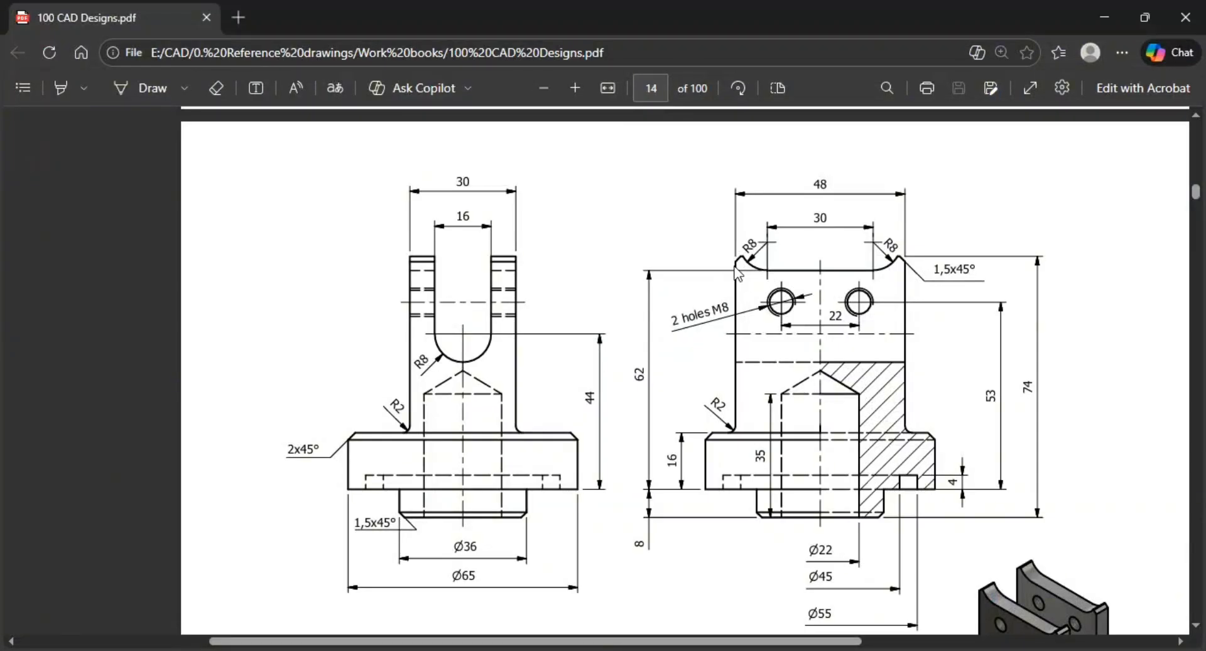
key("alt+Tab")
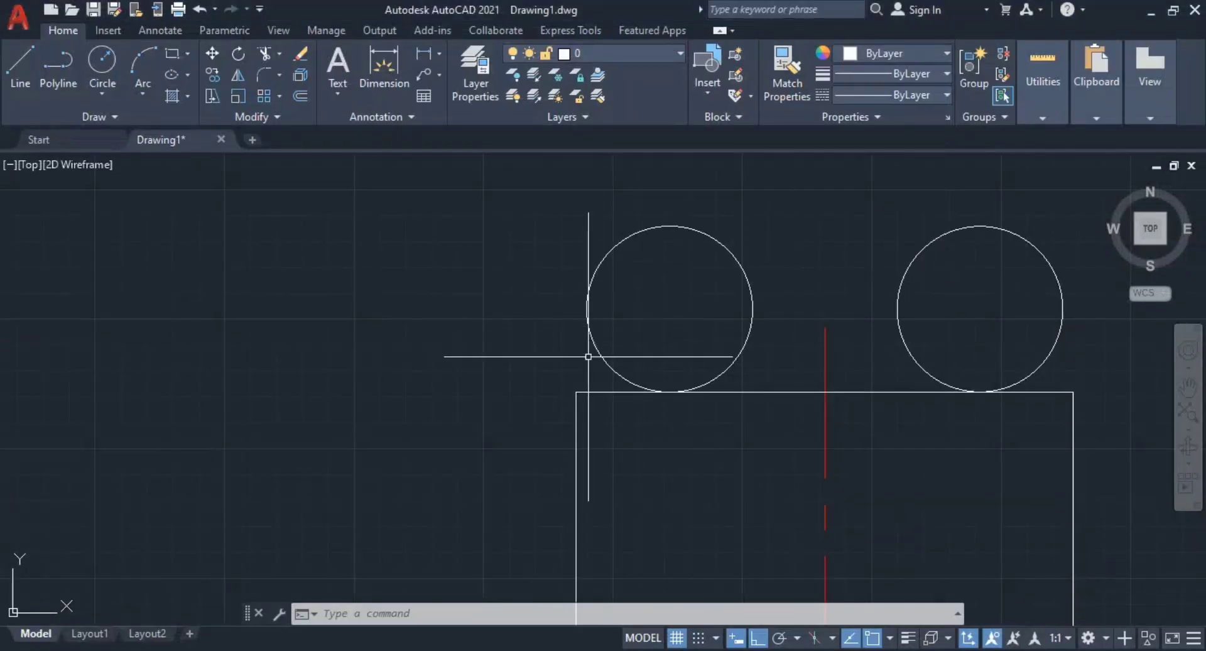
key("alt+Tab")
key("alt+Tab")
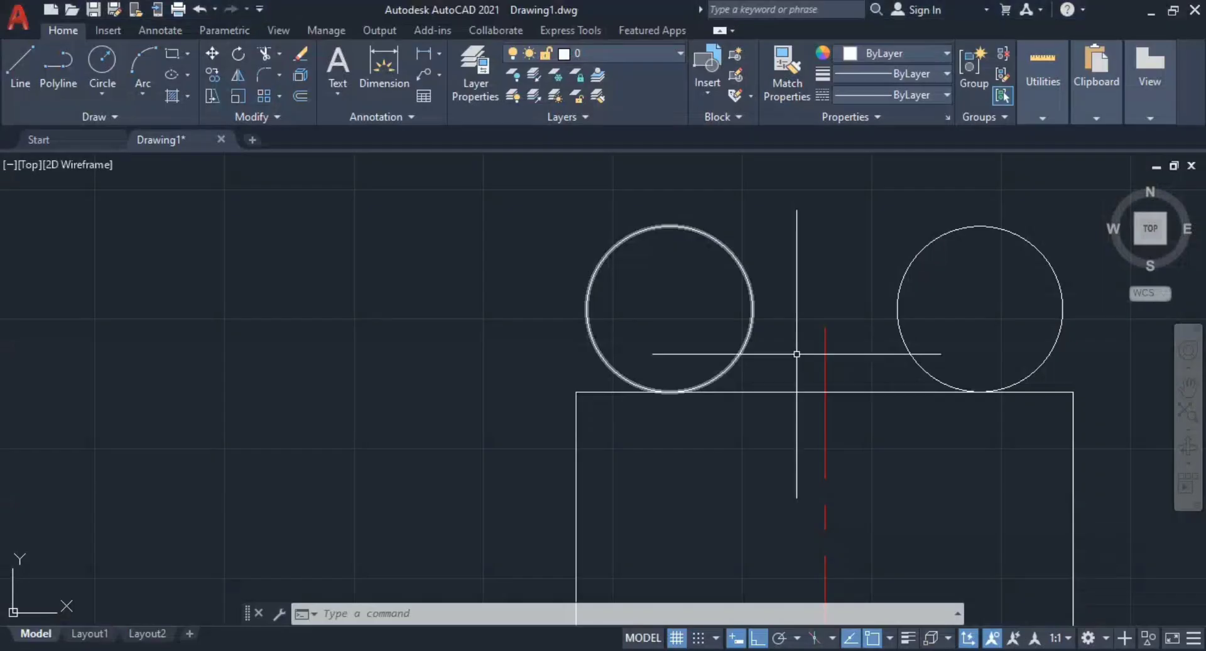
key("alt+Tab")
key("alt+Tab")
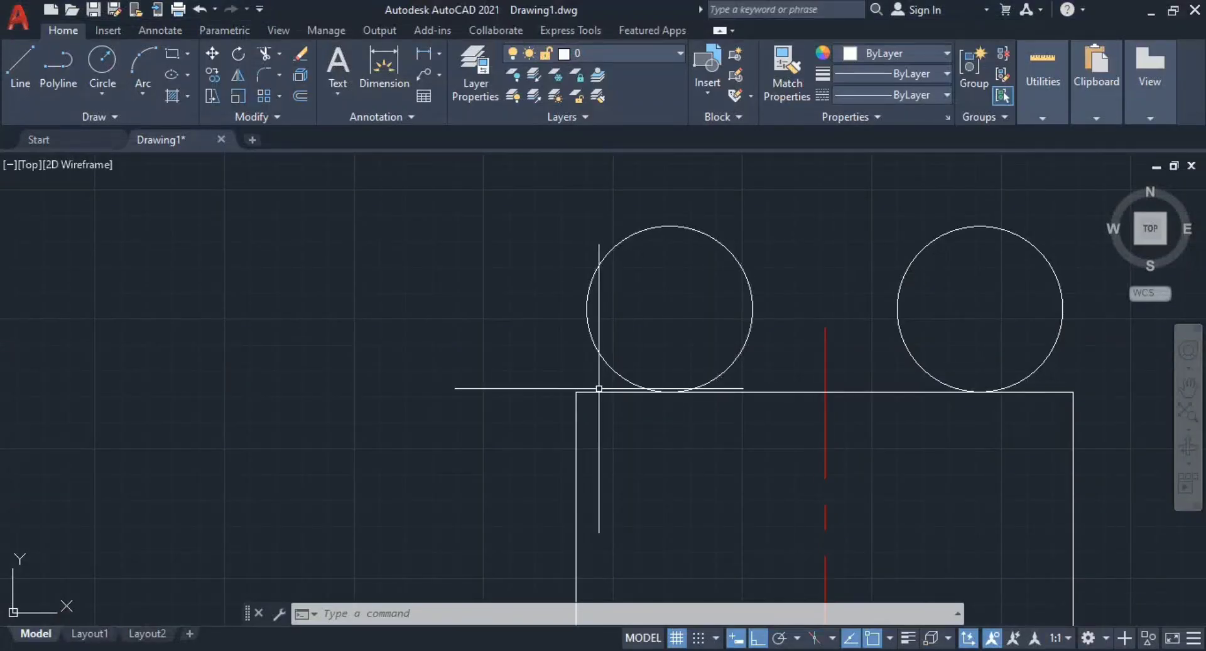
key("alt+Tab")
key("alt+Tab")
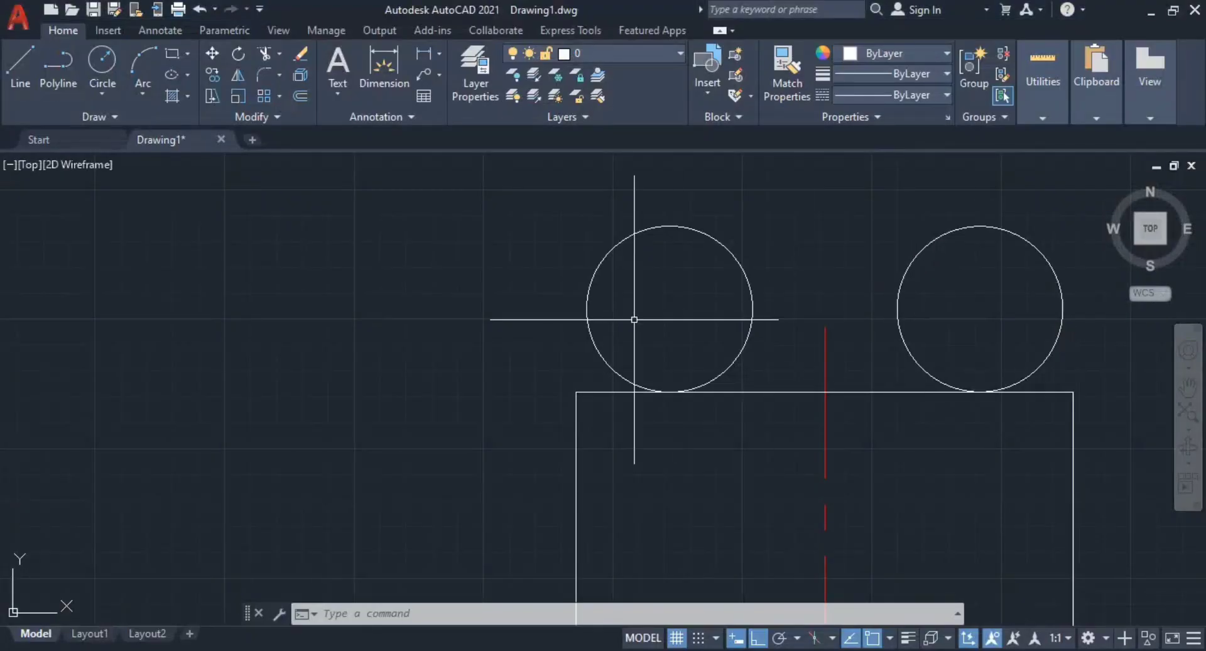
Step: Draw a 1.5-long line at 45° from the side view's upper-left corner, with Ortho off and the chamfer size checked in the PDF
key("Return")
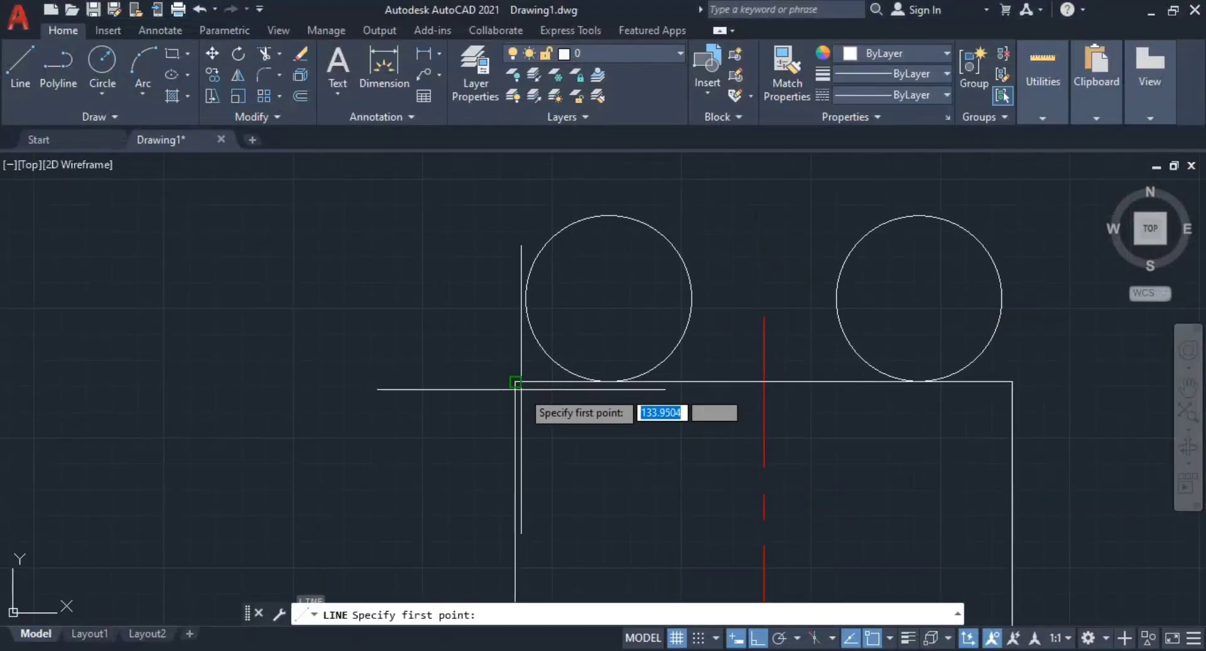
left_click(515, 381)
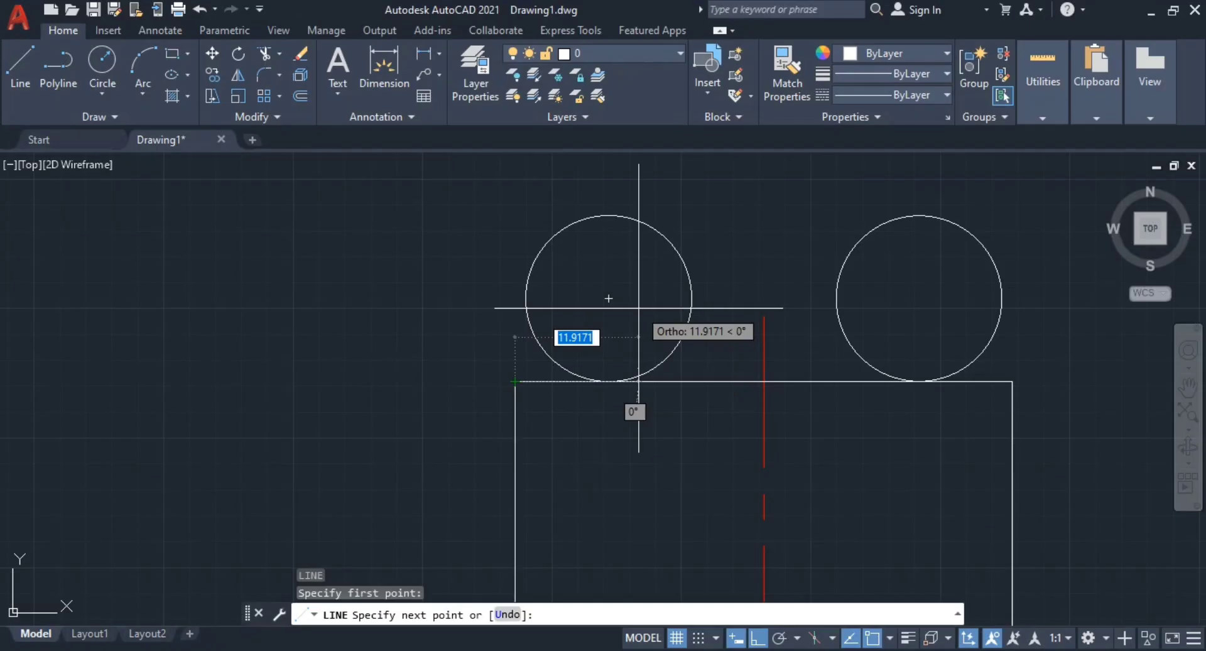
key("F8")
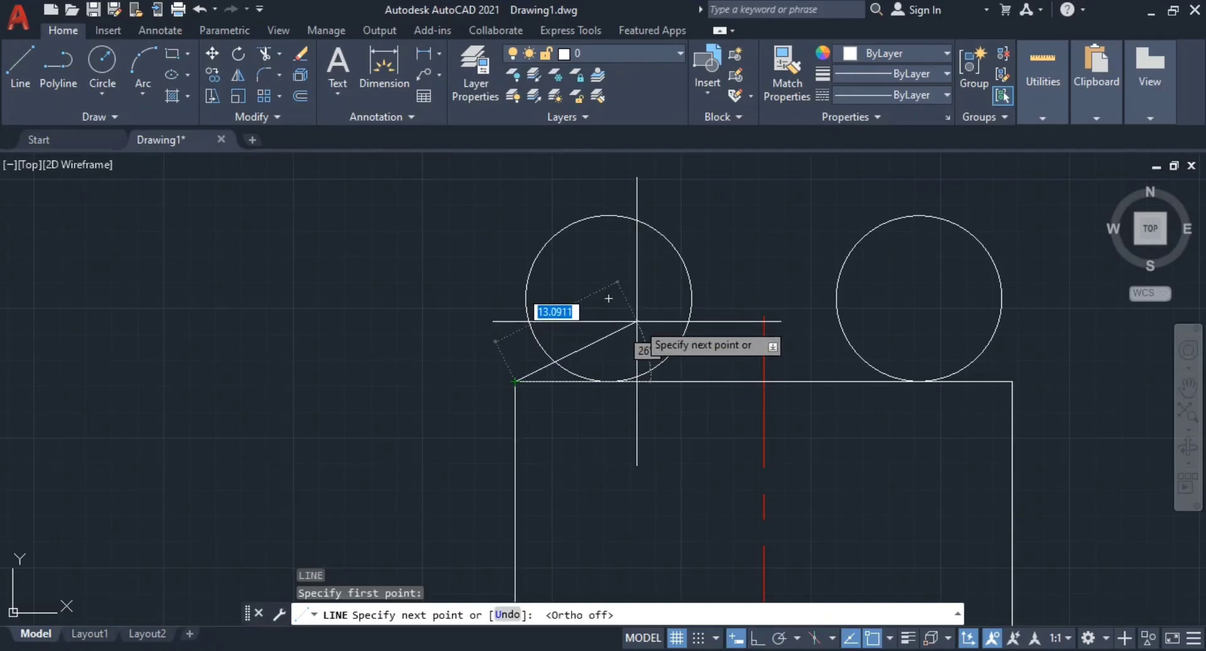
key("alt+Tab")
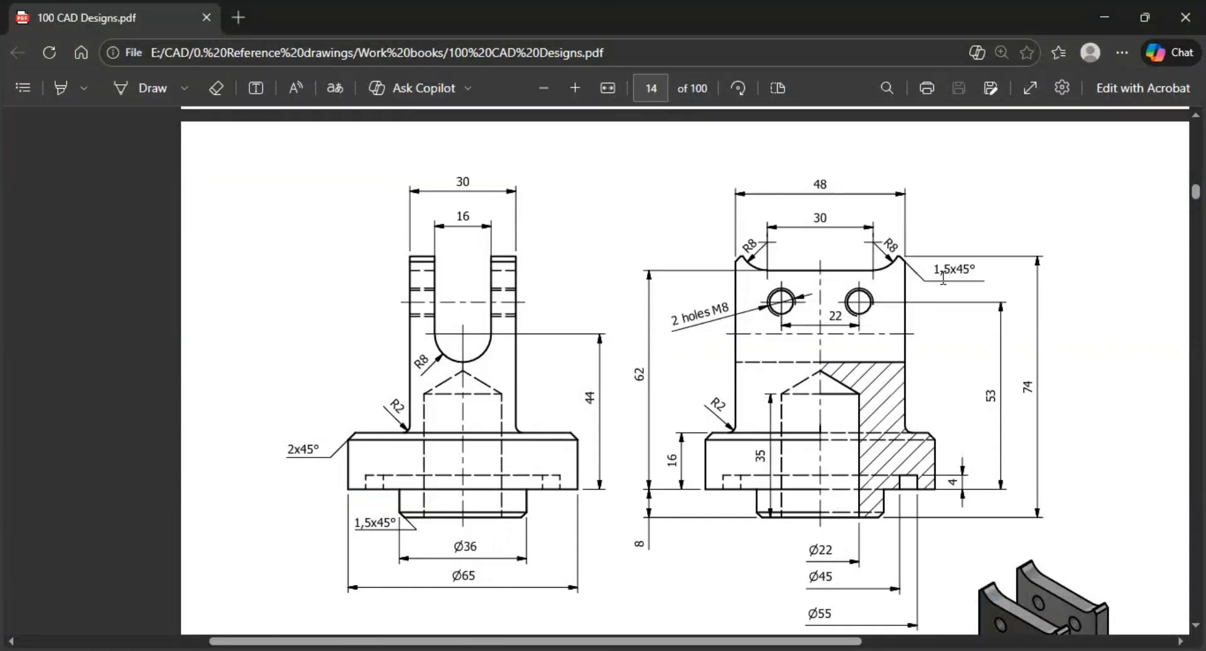
key("alt+Tab")
key("alt+Tab")
key("alt+Tab")
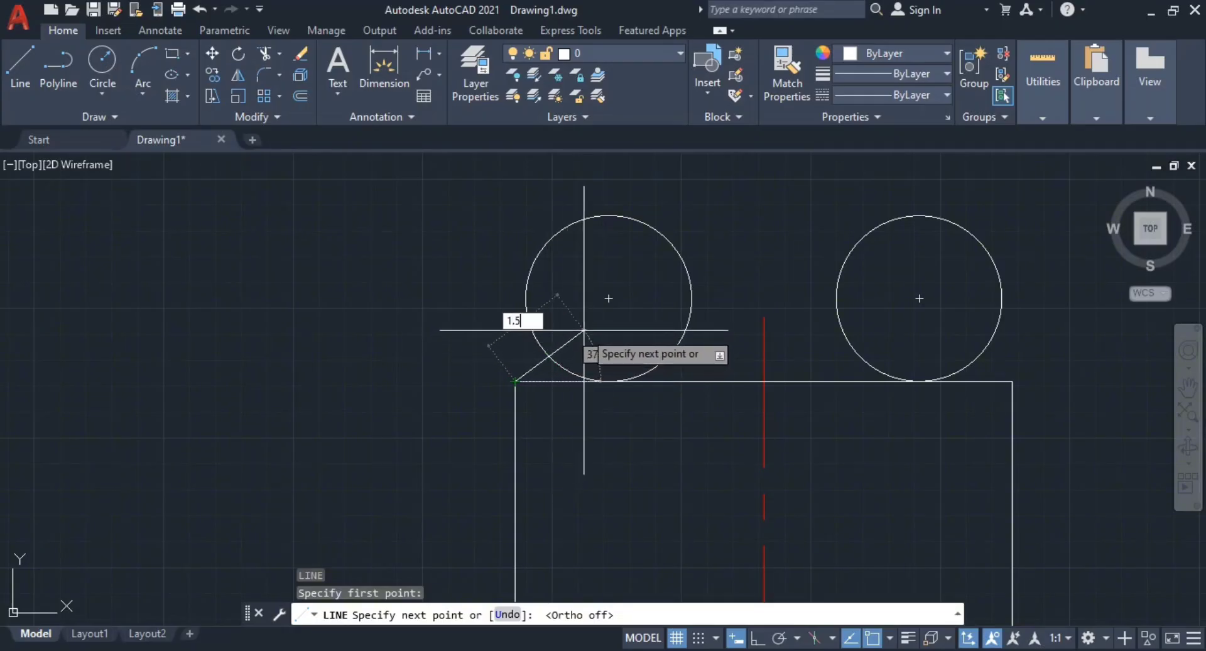
key("Tab")
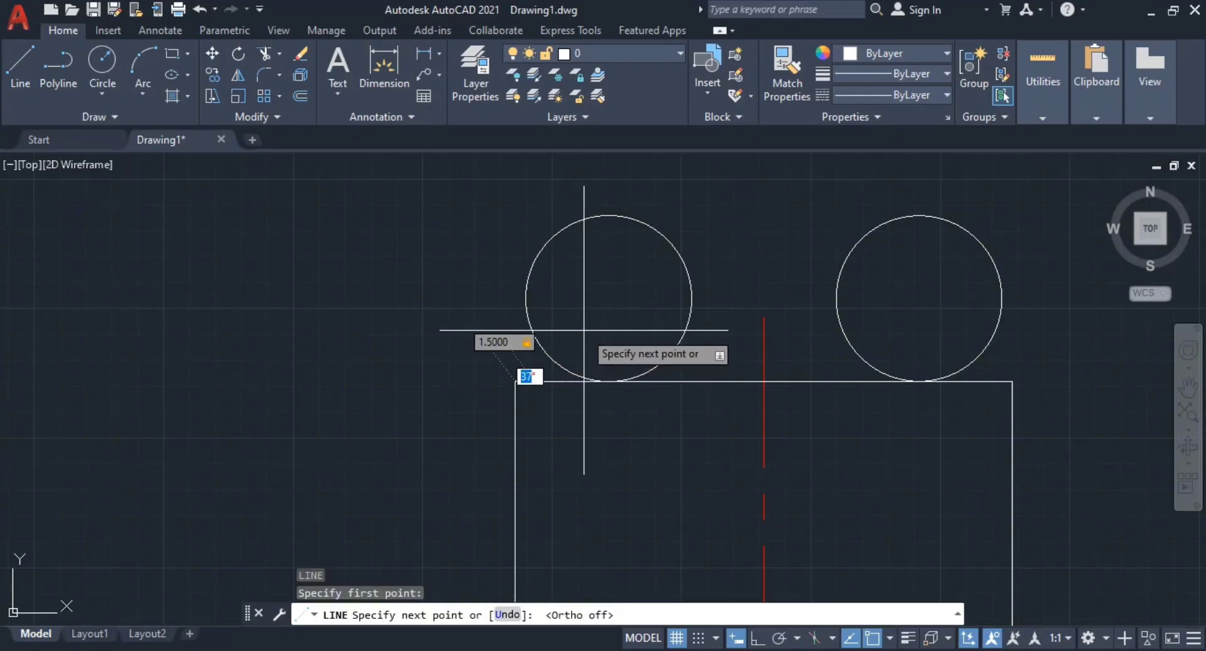
type("45")
key("Return")
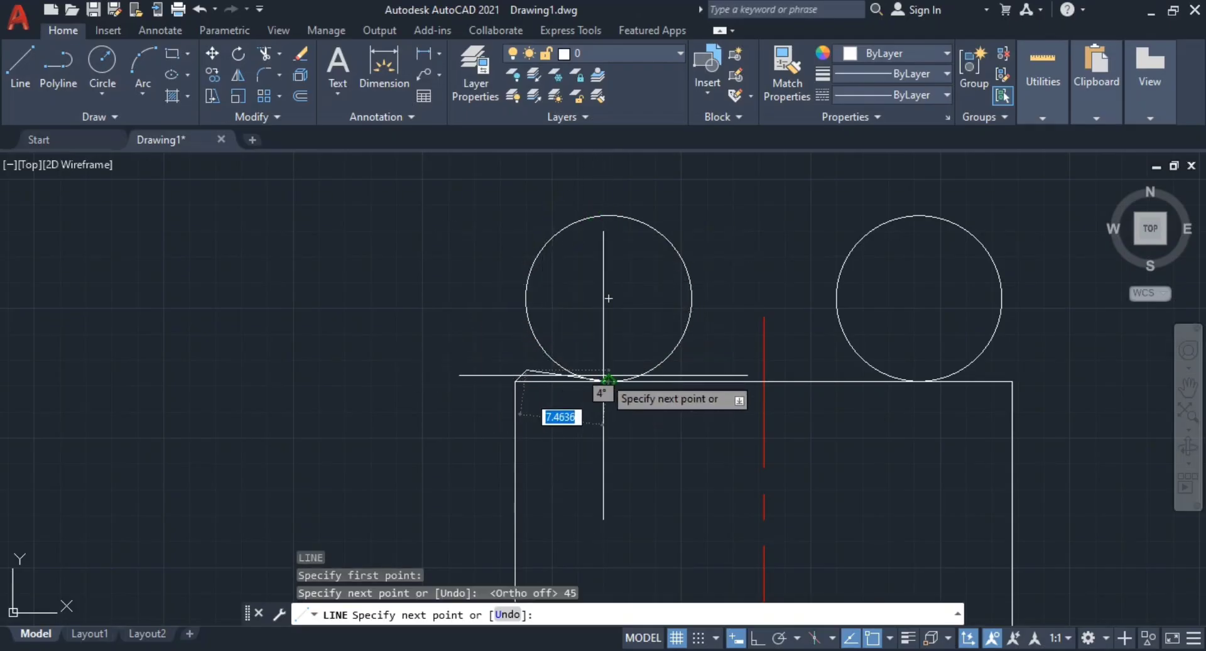
key("Escape")
key("Escape")
scroll(527, 377, "up", 3)
scroll(556, 335, "down", 1)
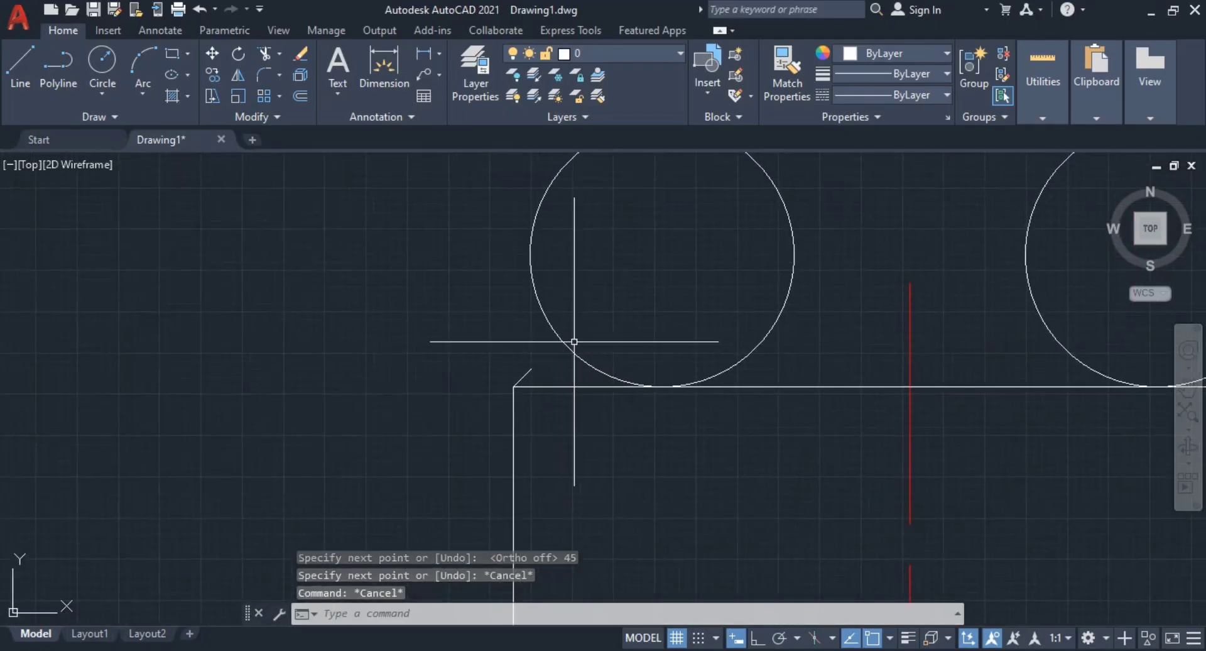
left_click(575, 339)
left_click(554, 342)
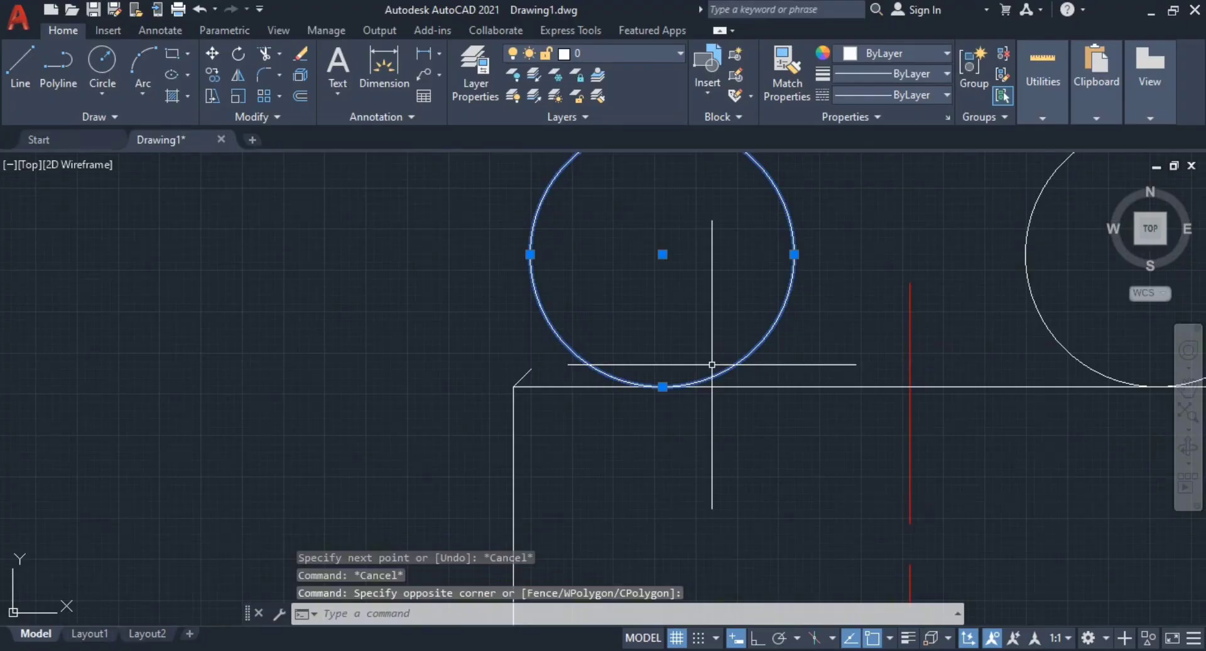
key("alt+Tab")
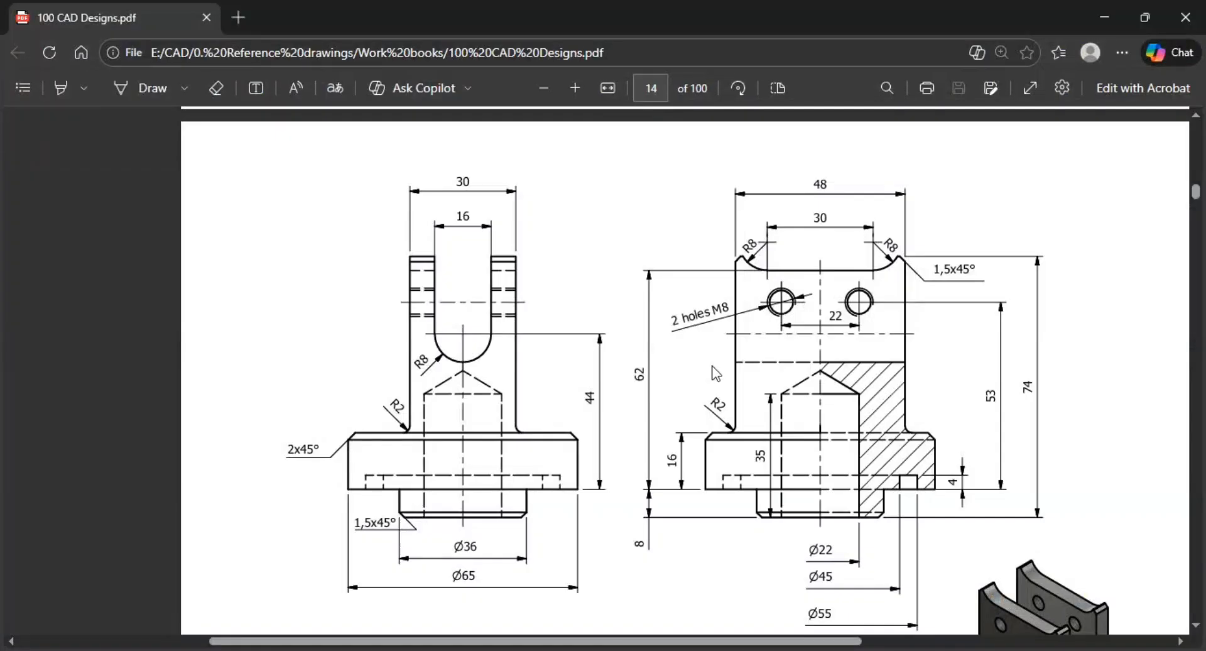
key("alt+Tab")
key("Escape")
key("Escape")
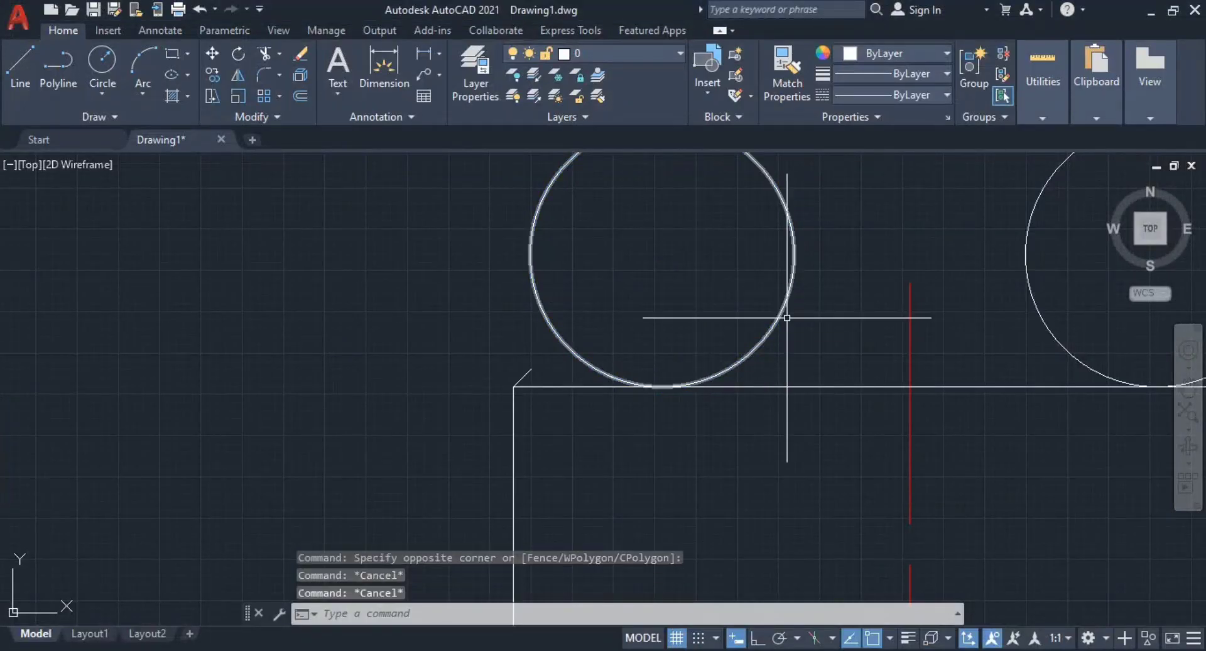
Step: Try to mirror the short 45° corner line about the side view's vertical centreline with Ortho on
scroll(814, 348, "down", 5)
middle_click_drag(968, 395, 810, 349)
scroll(810, 350, "up", 1)
middle_click_drag(371, 269, 392, 377)
scroll(454, 335, "up", 2)
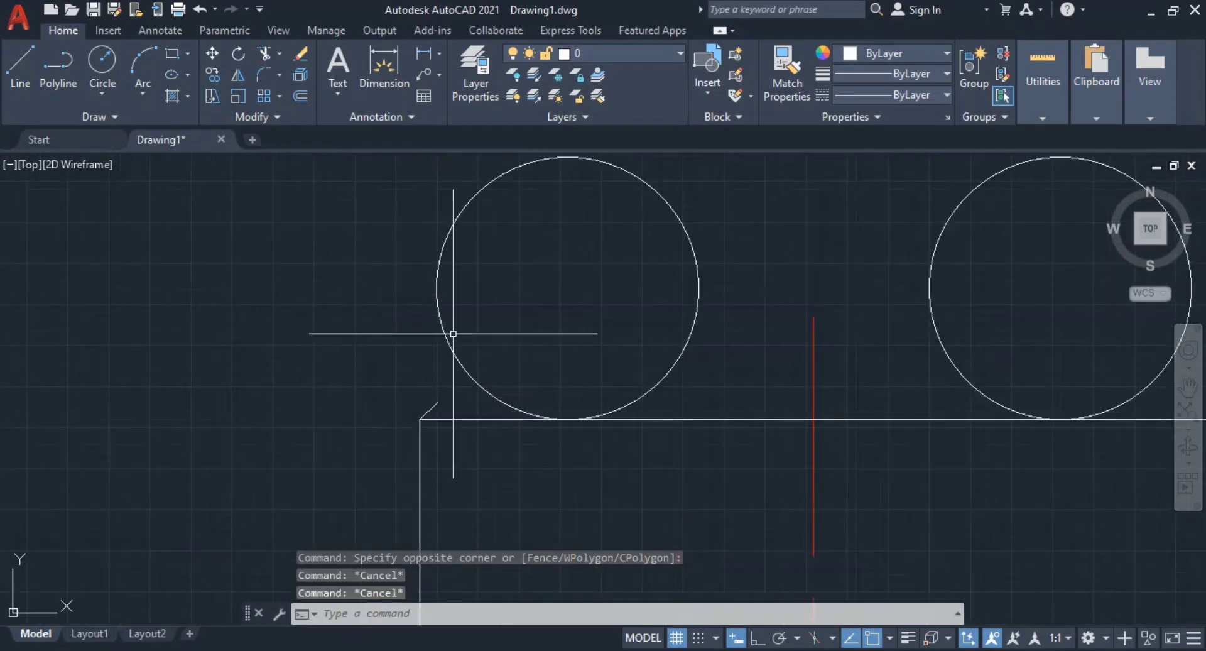
middle_click_drag(764, 440, 579, 434)
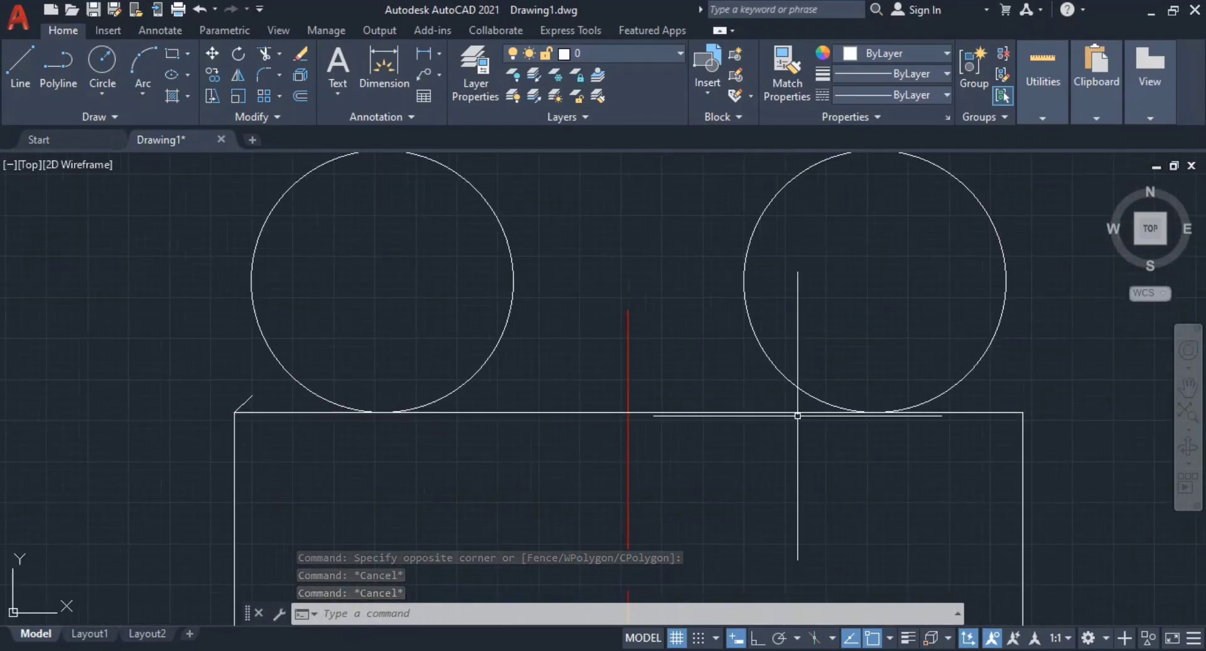
type("mi")
key("Return")
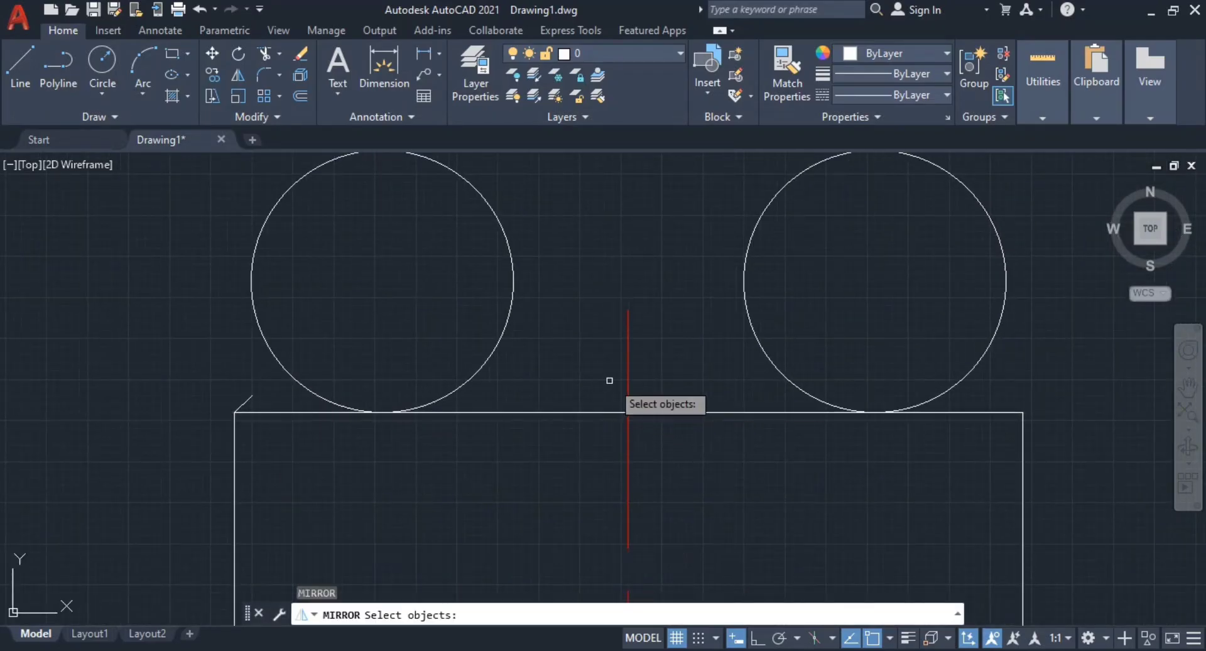
left_click(245, 403)
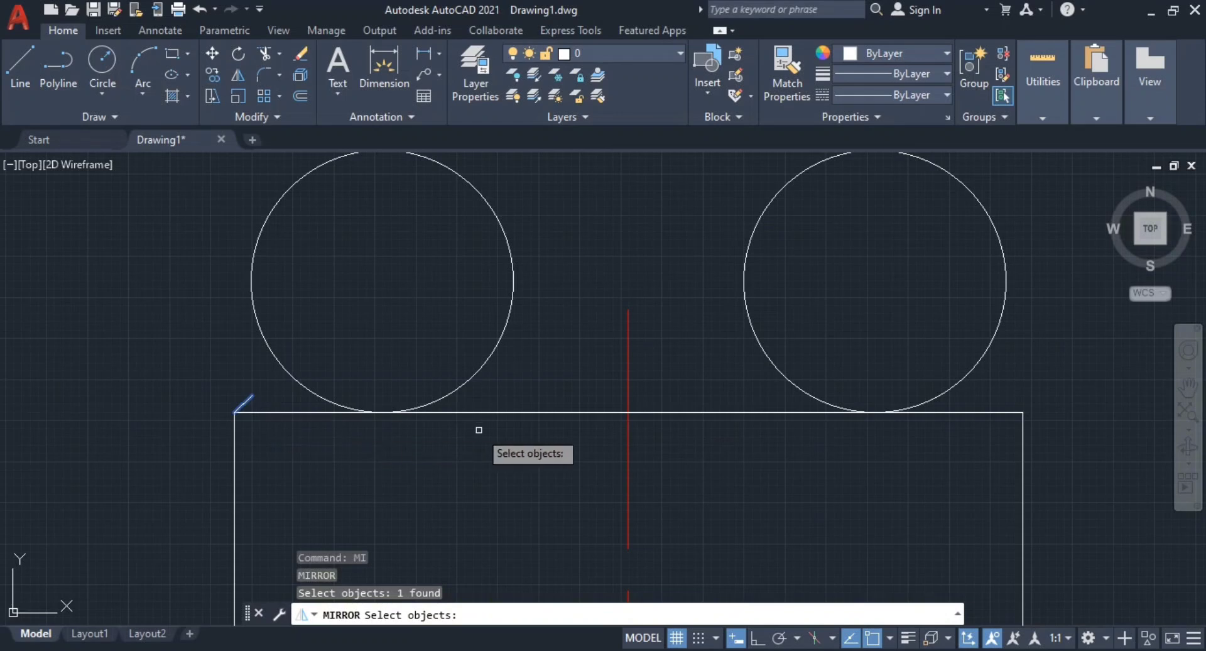
key("Return")
left_click(627, 409)
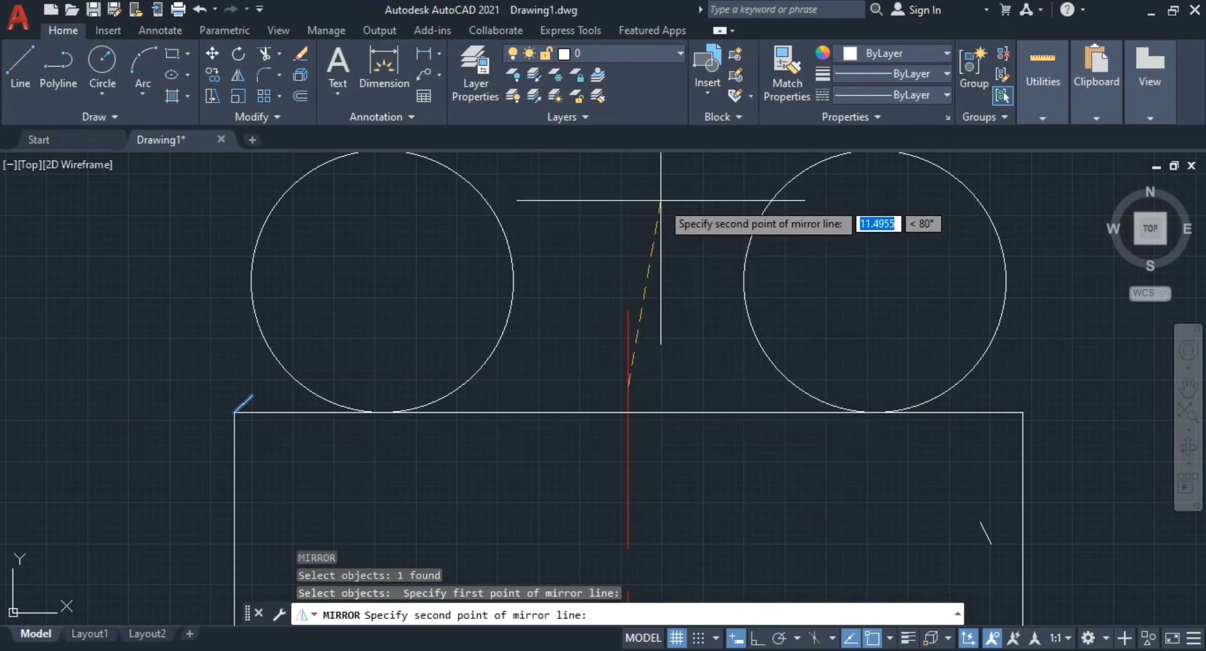
key("F8")
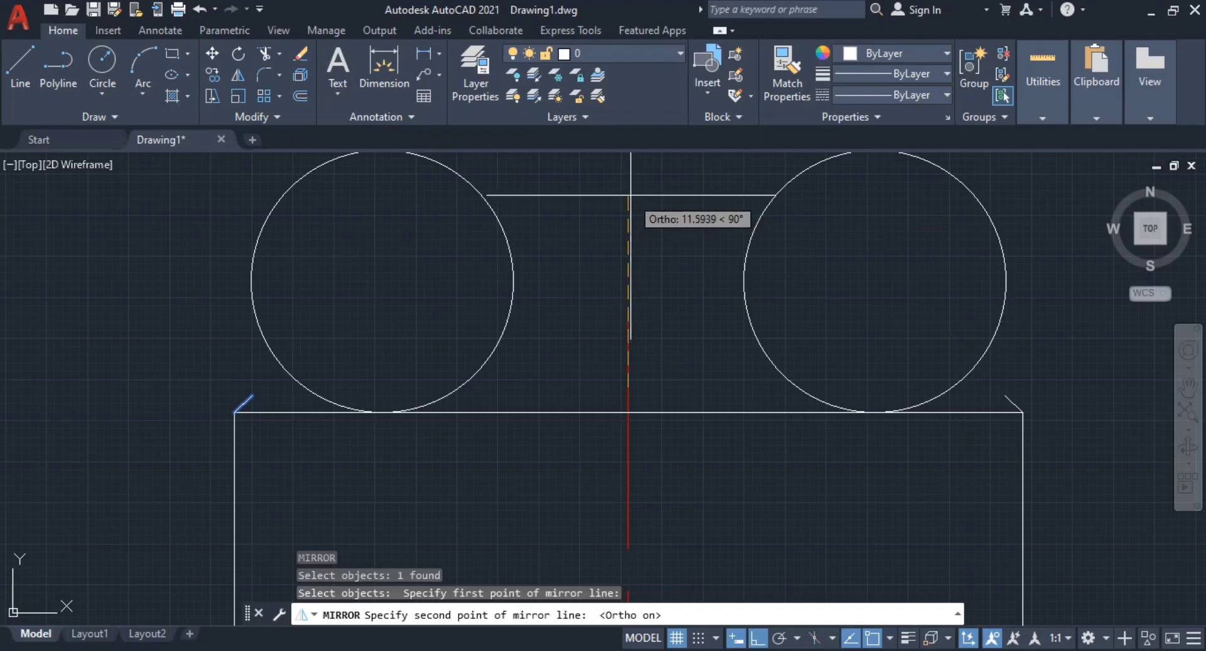
left_click(631, 192)
key("Escape")
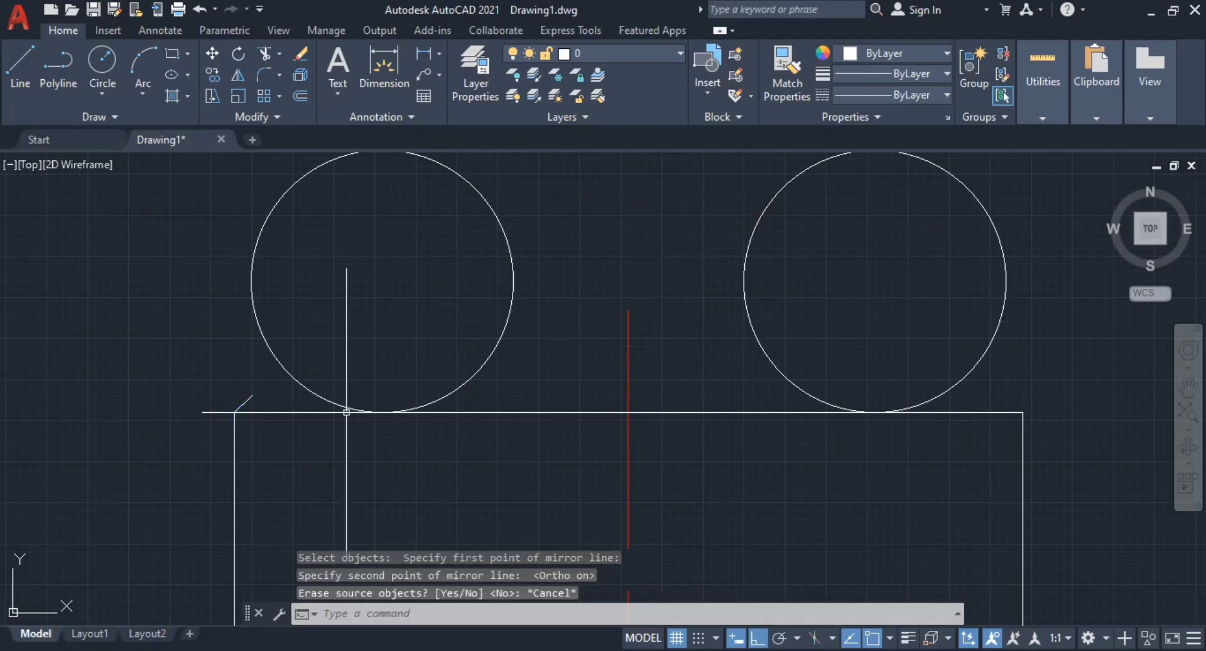
Step: Mirror the short 45° corner line about the red vertical centreline, keeping the source line
left_click(274, 403)
left_click(194, 371)
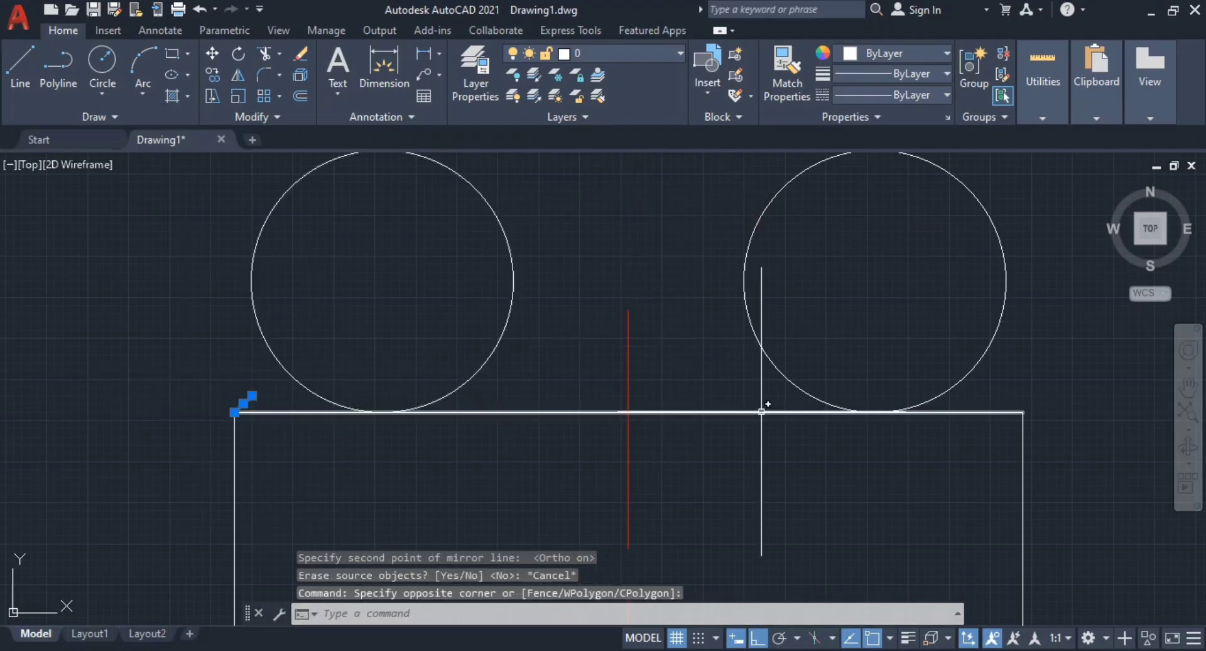
type("i")
key("Return")
left_click(628, 315)
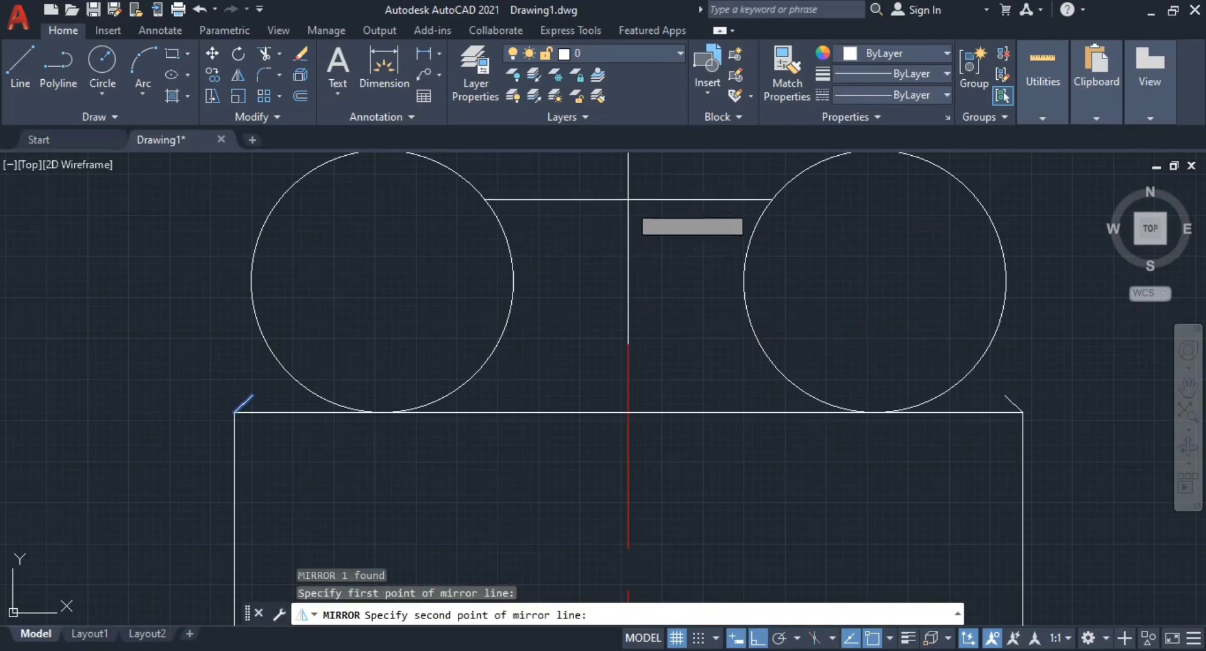
left_click(628, 195)
left_click(656, 255)
key("Escape")
key("Escape")
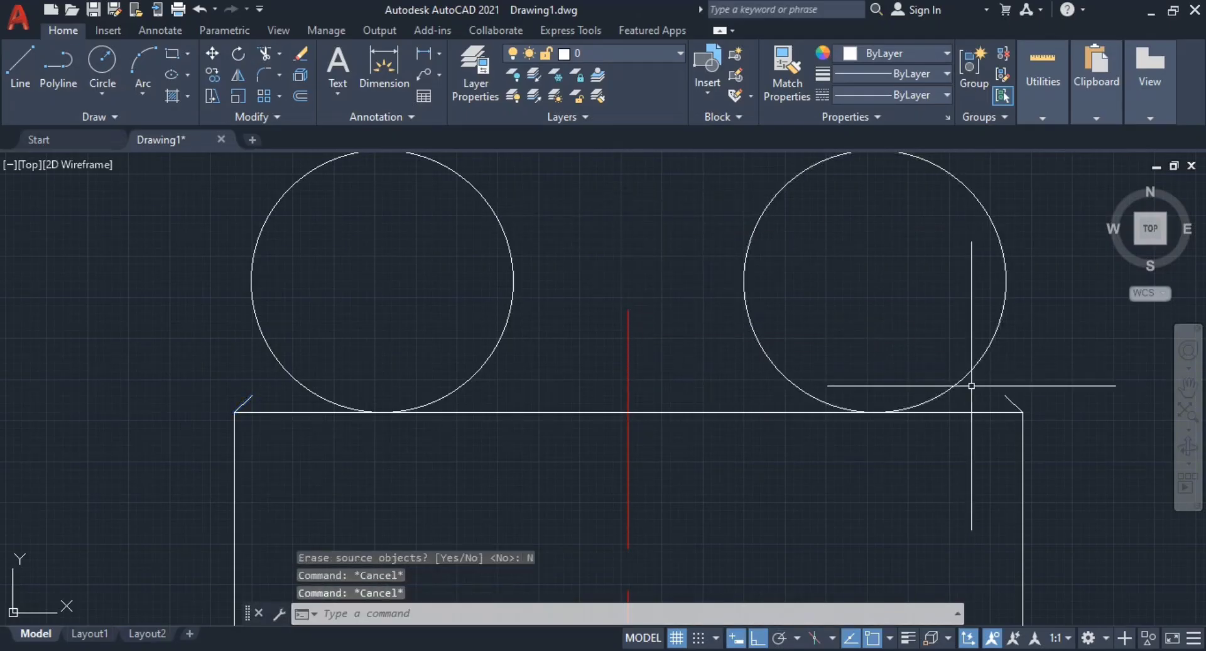
Step: Extend both 45° corner lines until they meet the circles
type("ex")
key("Return")
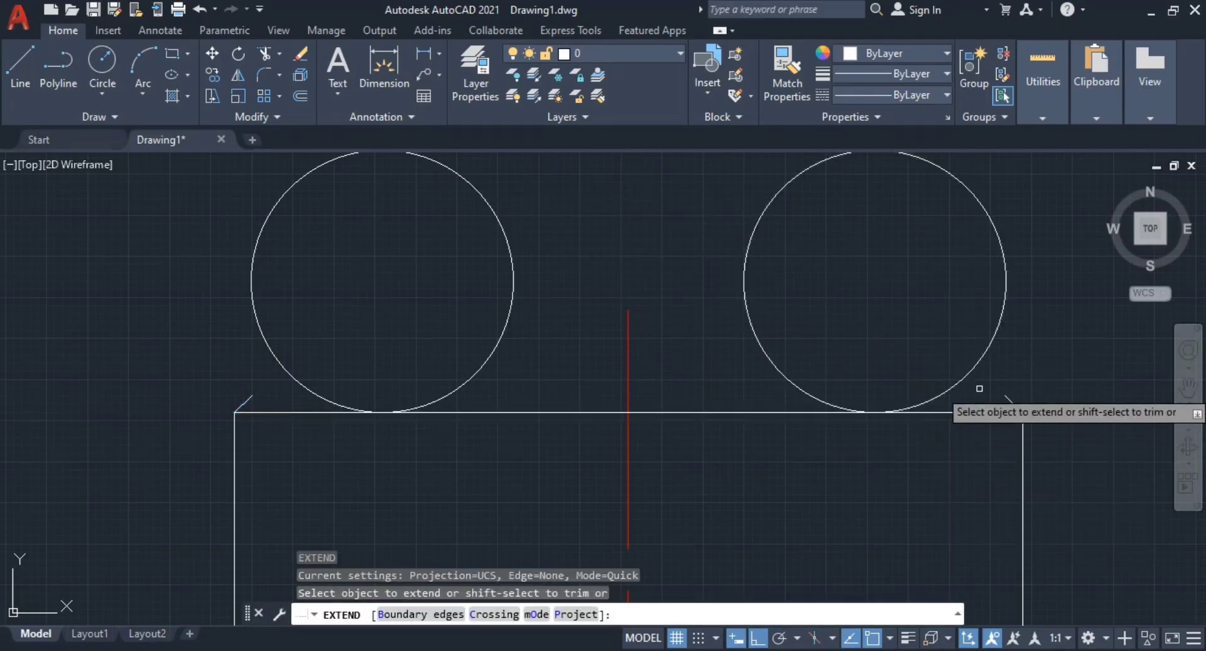
left_click(1010, 399)
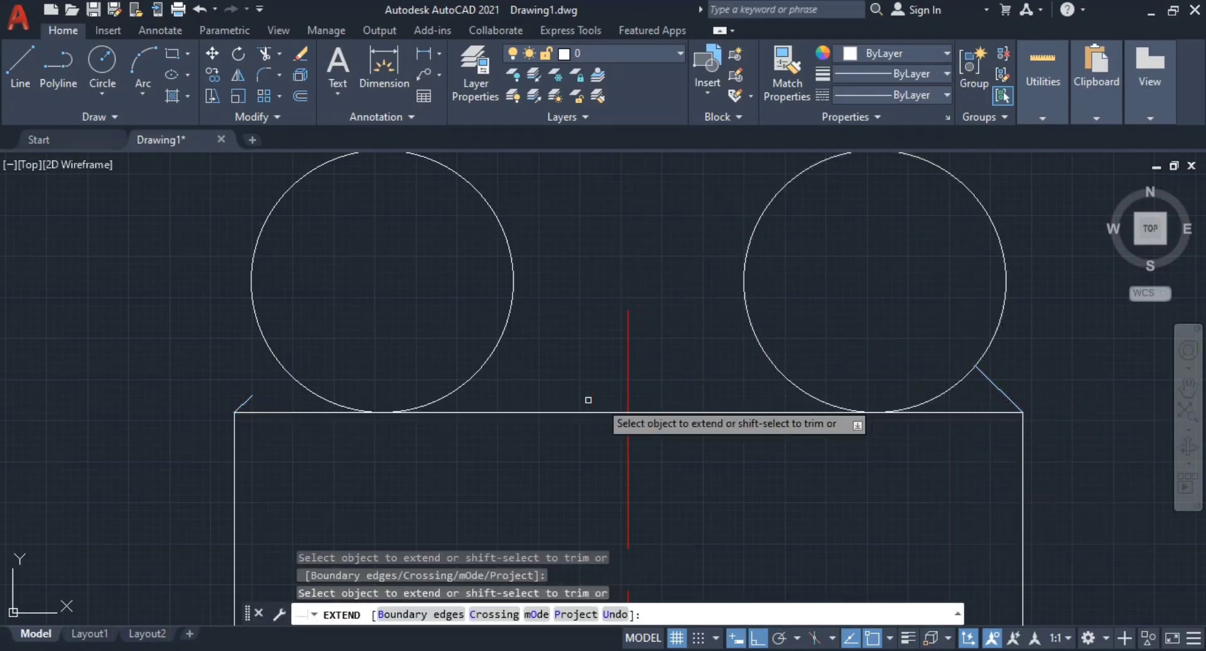
left_click(250, 399)
key("Escape")
Step: Trim both circles to the lower arcs between the 45° corner lines and the top edge, as in the PDF reference
key("alt+Tab")
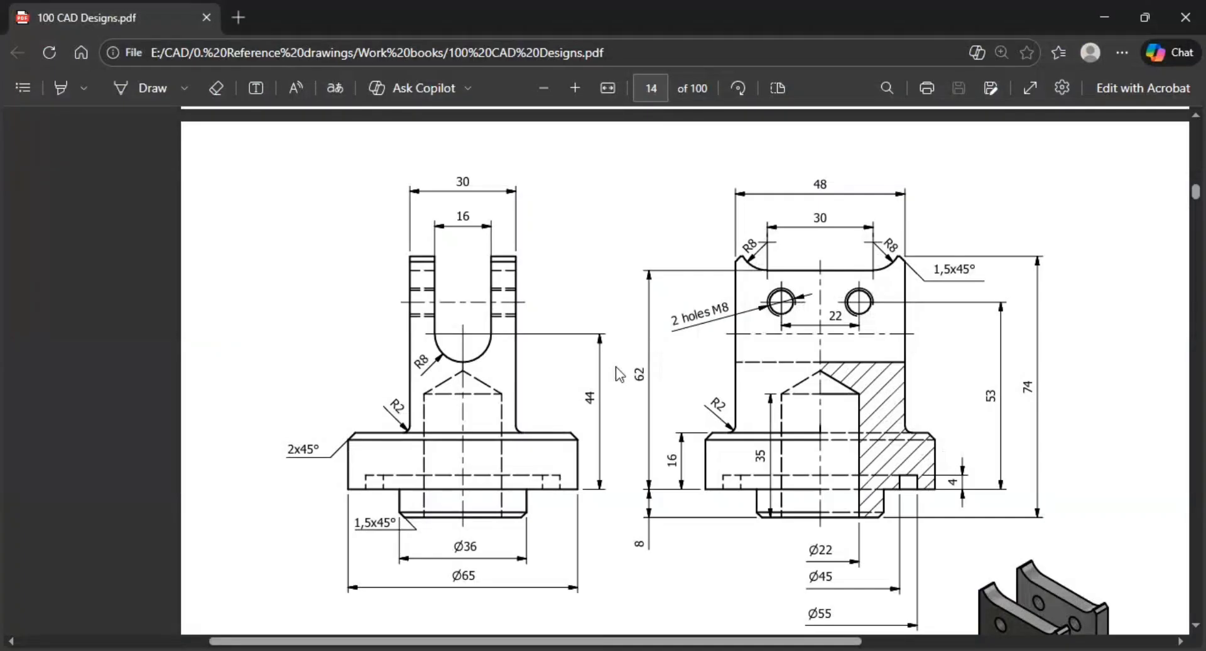
key("alt+Tab")
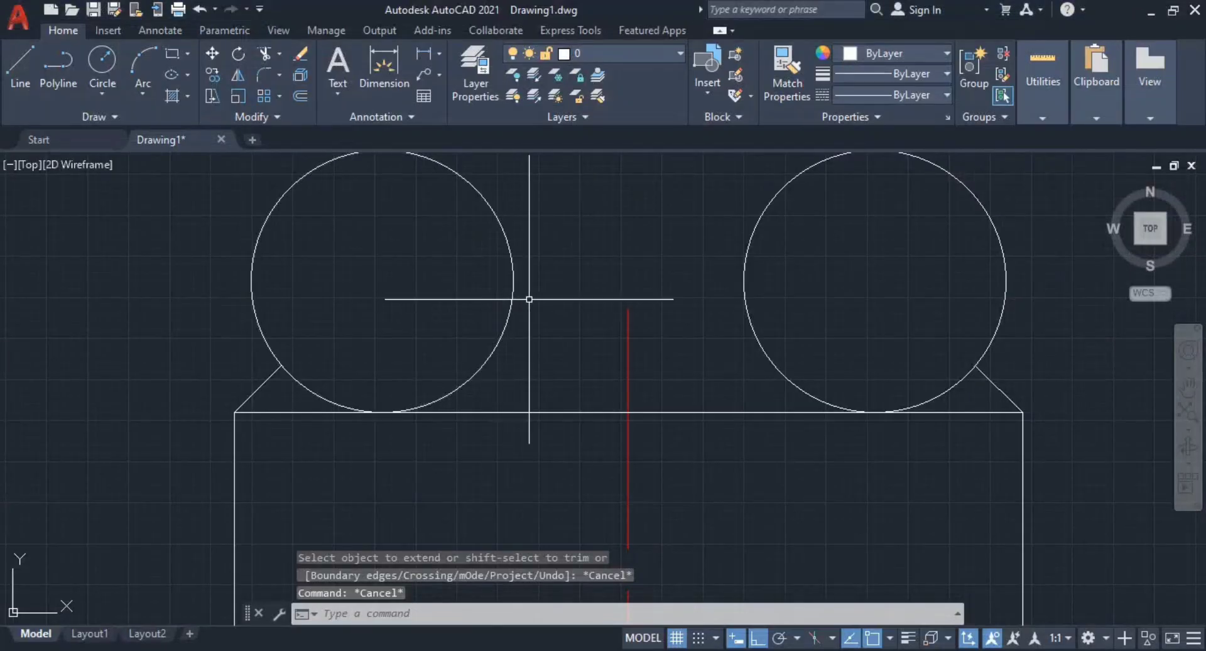
key("alt+Tab")
key("alt+Tab")
middle_click_drag(612, 360, 786, 382)
type("tr")
key("Return")
mouse_move(479, 290)
left_mouse_down()
mouse_move(366, 277)
mouse_move(377, 277)
left_mouse_up()
middle_click_drag(847, 340, 805, 215)
middle_click_drag(961, 349, 856, 393)
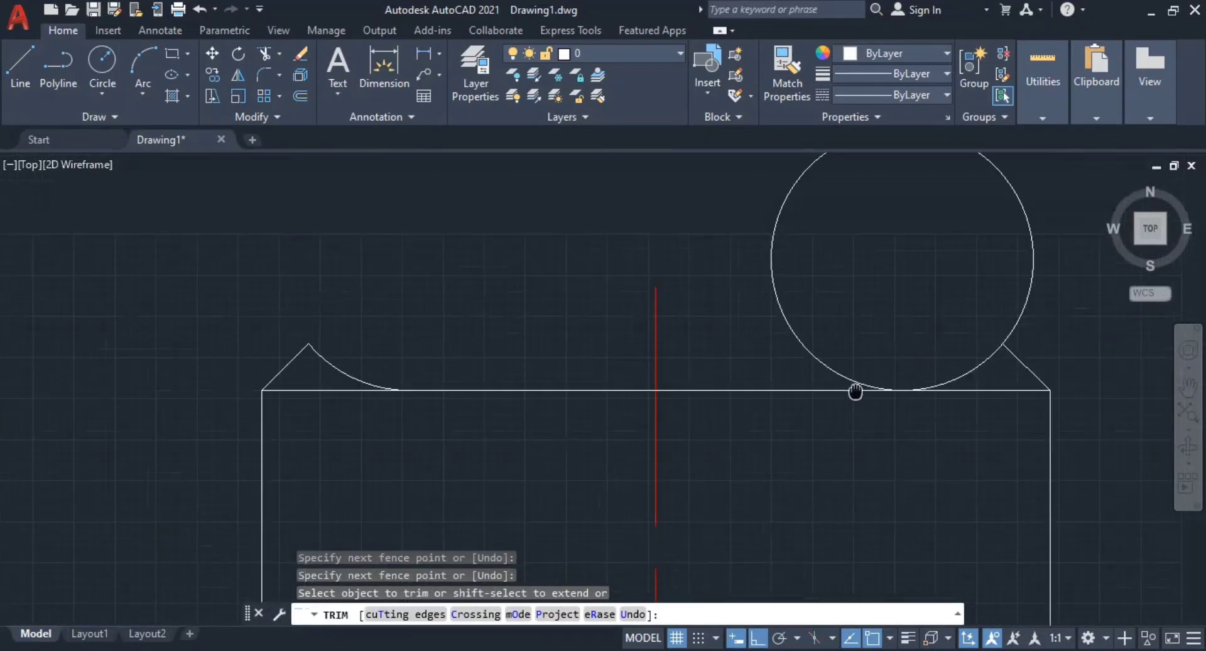
left_click(888, 311)
left_click(750, 236)
Step: Trim the leftover top-edge segments beneath the two corner arcs after checking the PDF reference
key("alt+Tab")
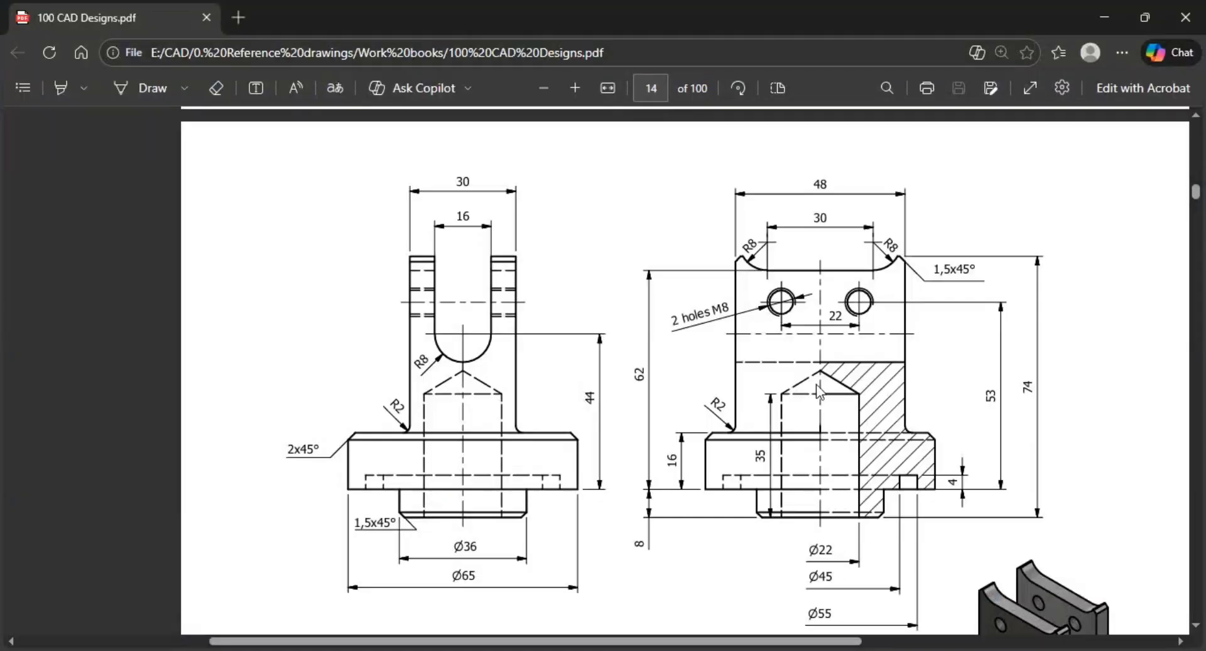
key("alt+Tab")
left_click_drag(309, 423, 307, 371)
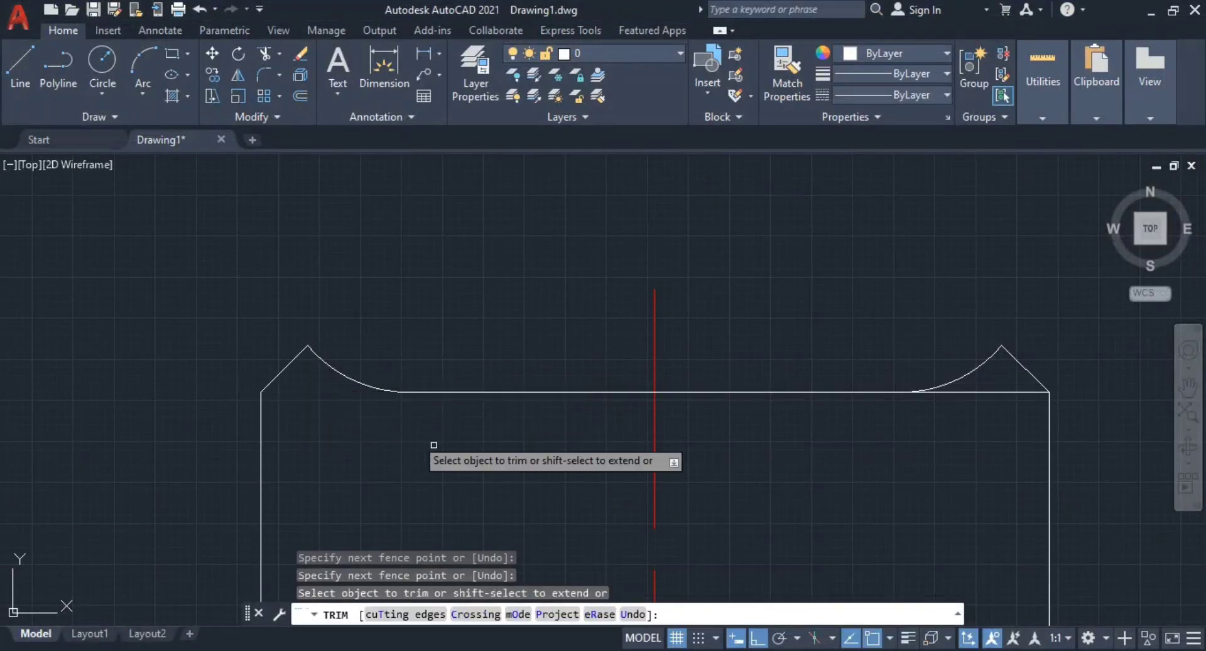
left_click_drag(1002, 441, 1009, 376)
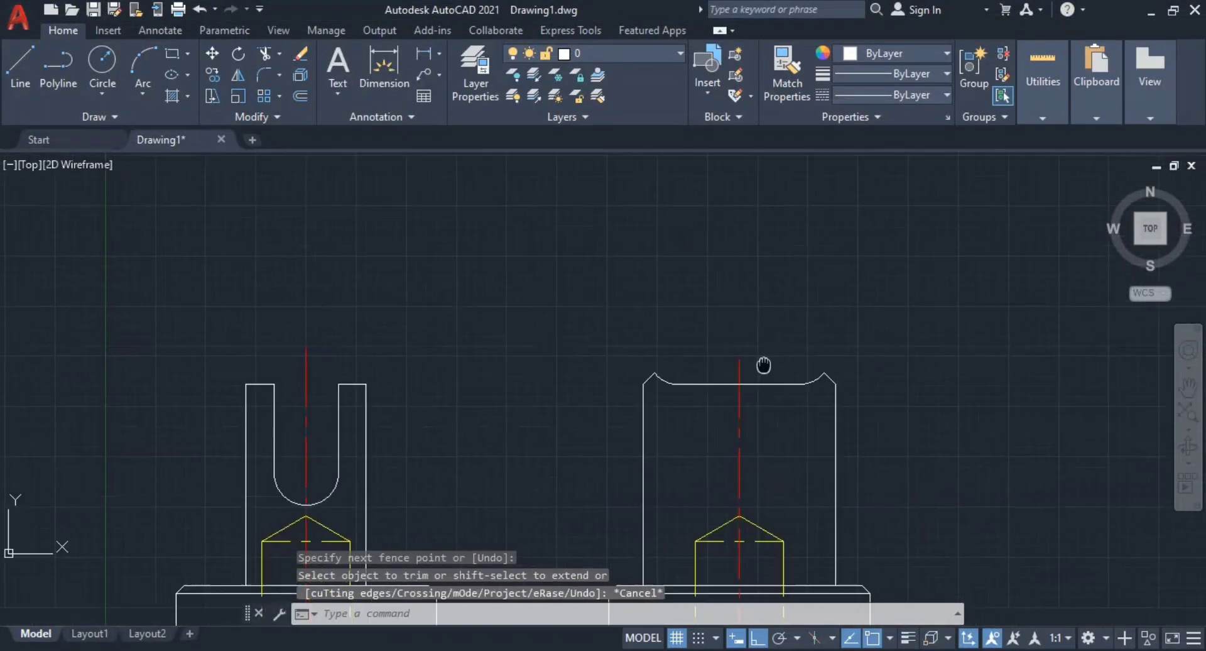
Step: Examine the M8 hole callout and the hole position dimensions of the side view in the PDF reference
scroll(743, 366, "up", 2)
key("alt+Tab")
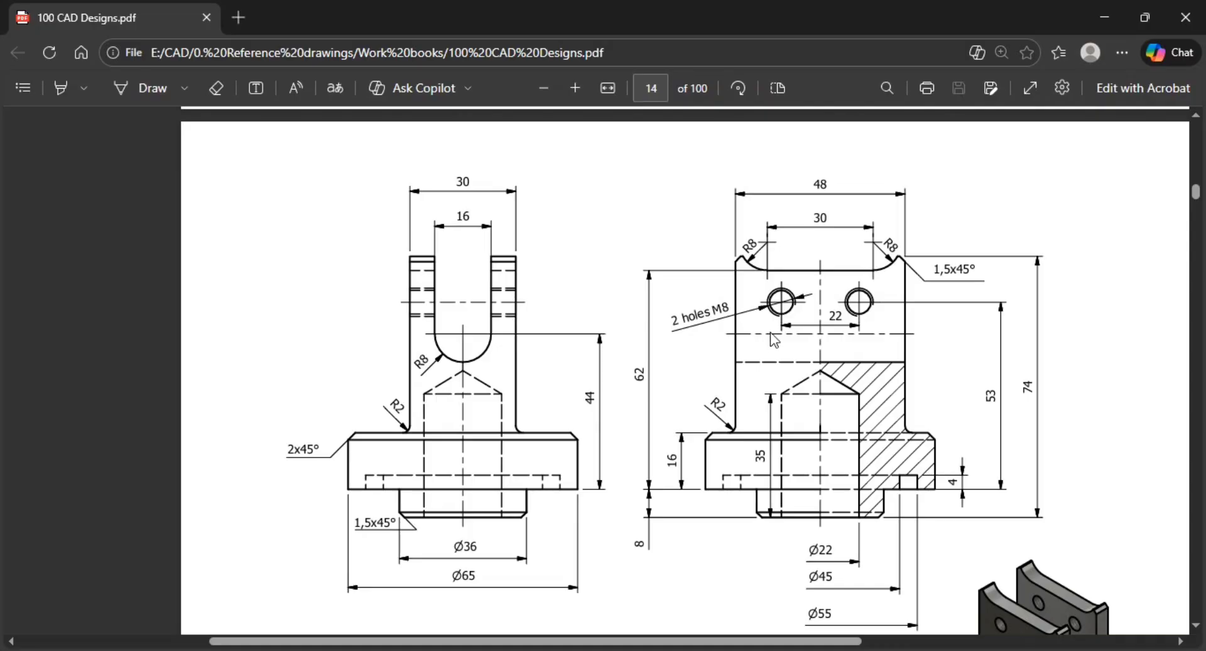
key("alt+Tab")
key("alt+Tab")
key("alt+Tab")
scroll(808, 497, "up", 5)
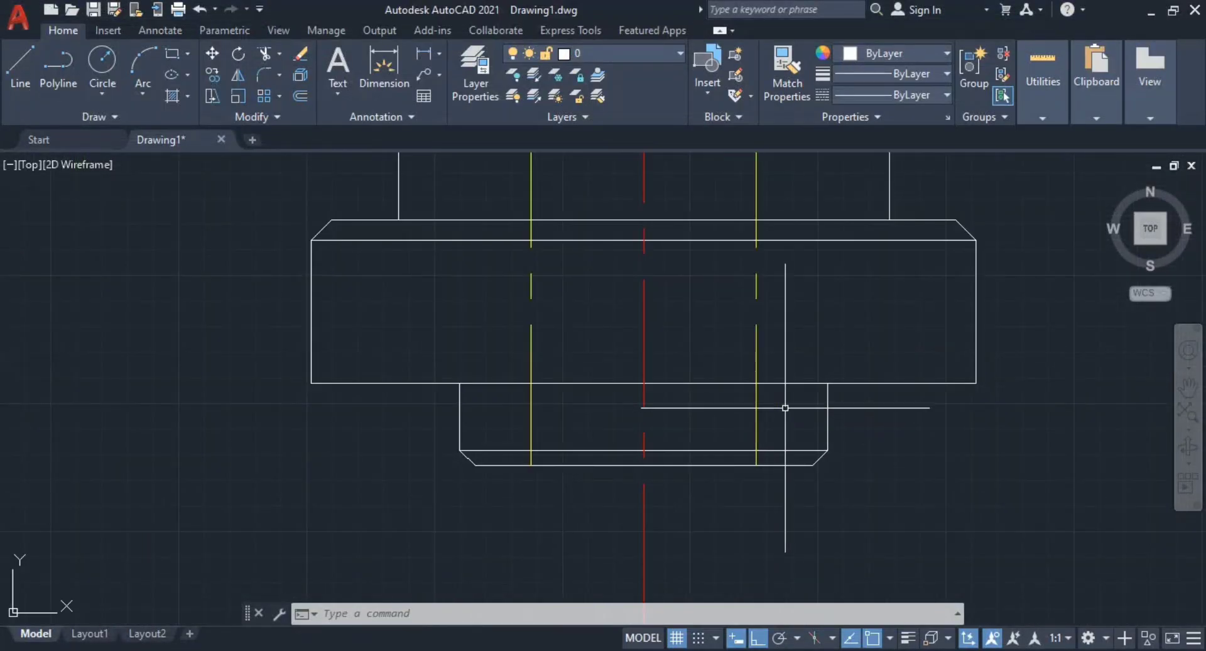
Step: Start a diameter-defined circle centred on the flange's lower edge, right of the spigot, and try 7.5/2 as its diameter
middle_click_drag(803, 412, 677, 423)
type("c")
key("Return")
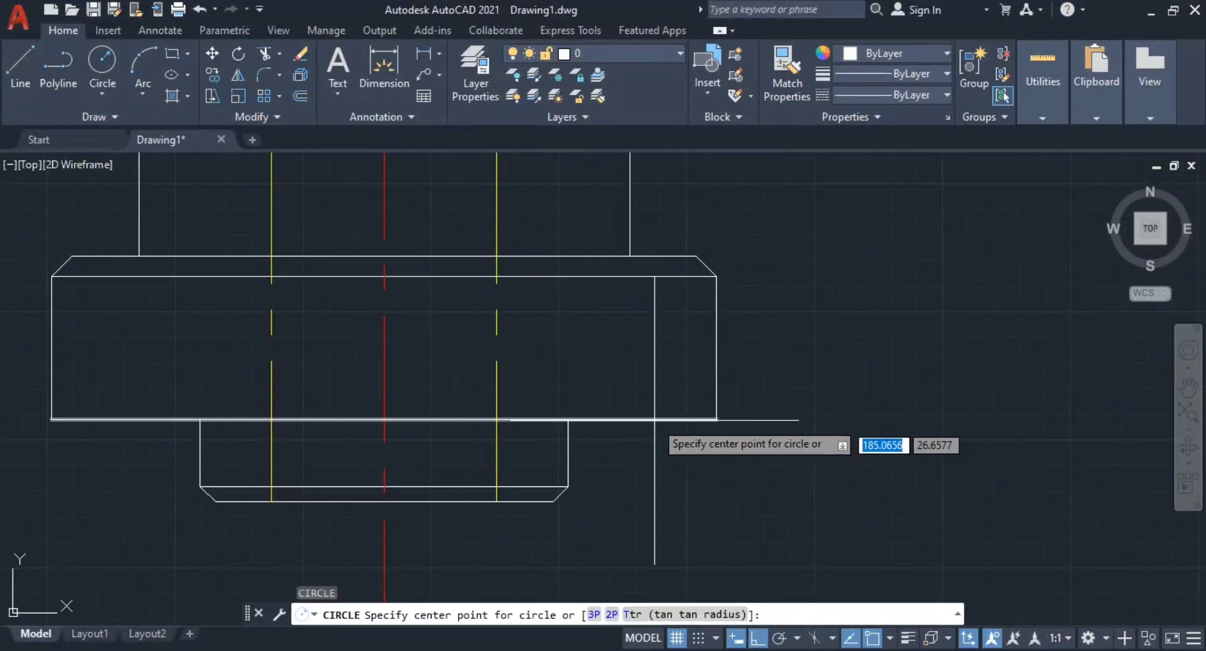
left_click(635, 419)
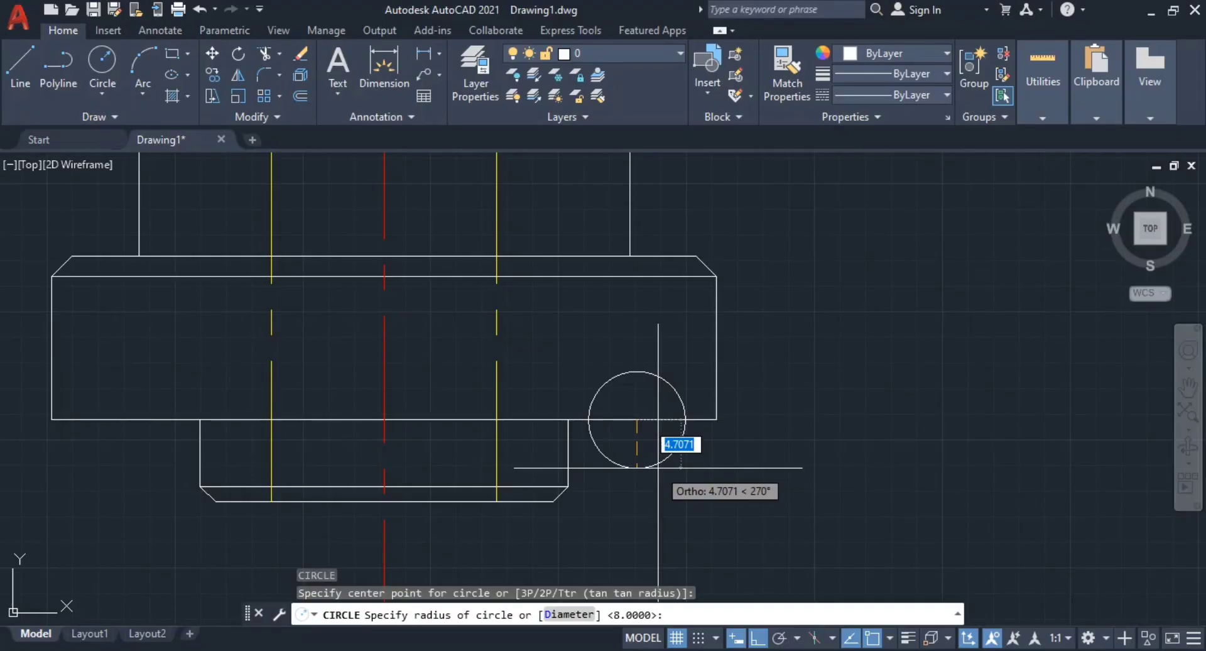
key("alt+Tab")
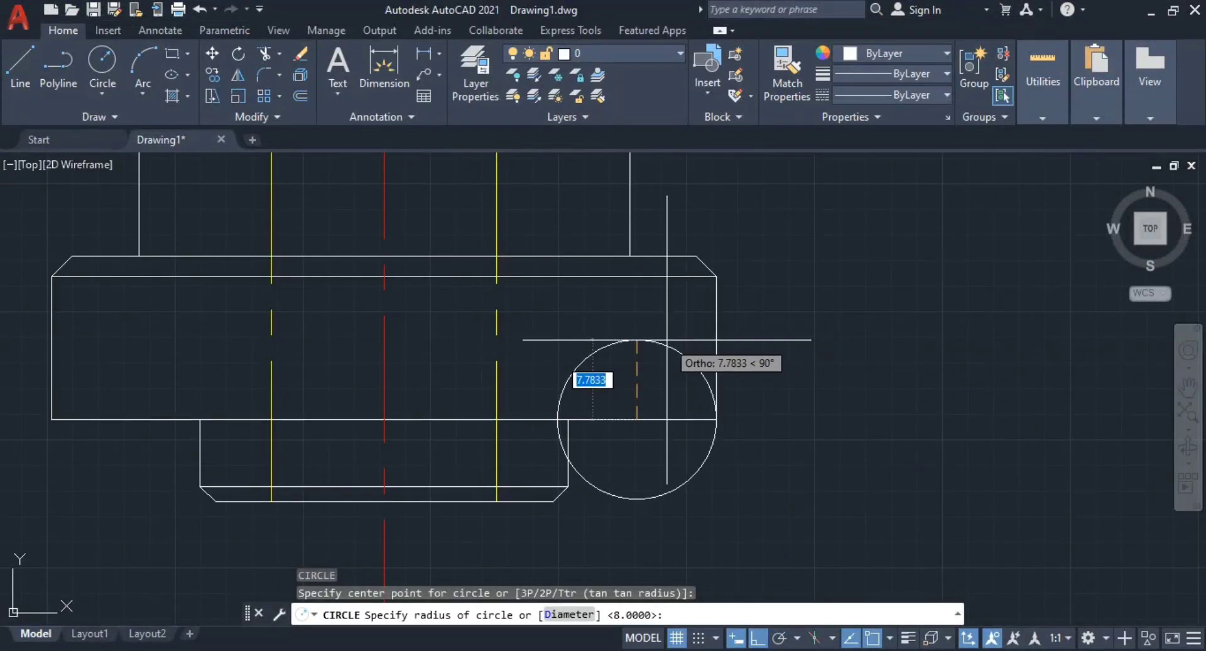
type("d")
key("Return")
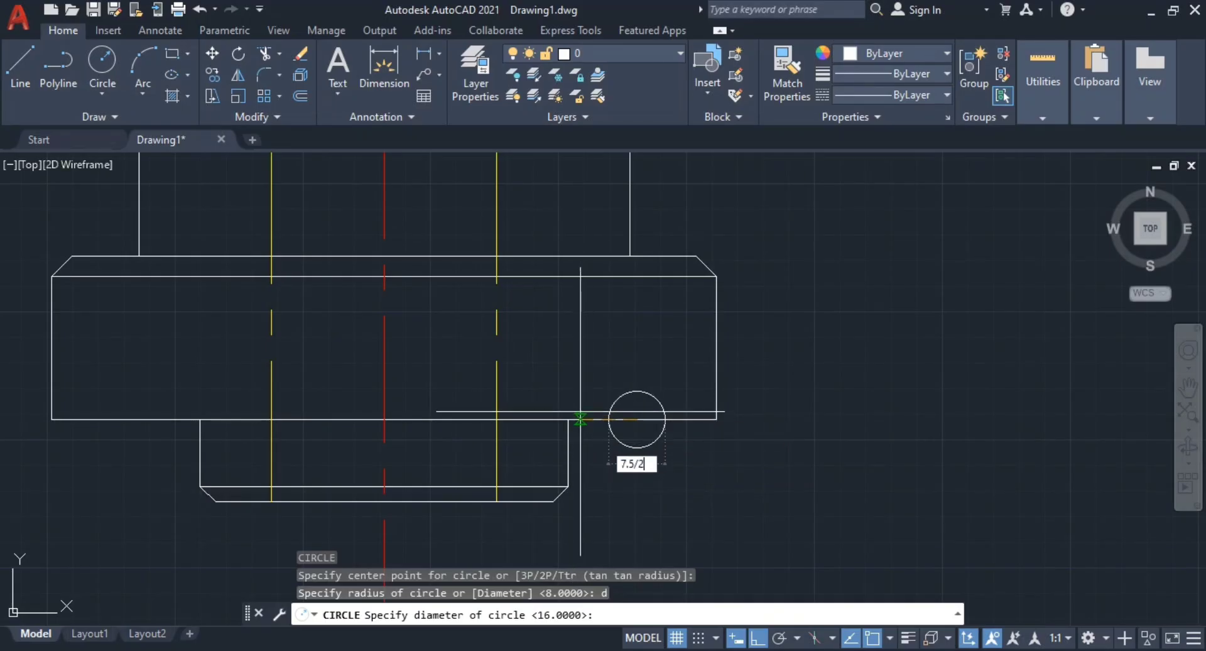
key("Return")
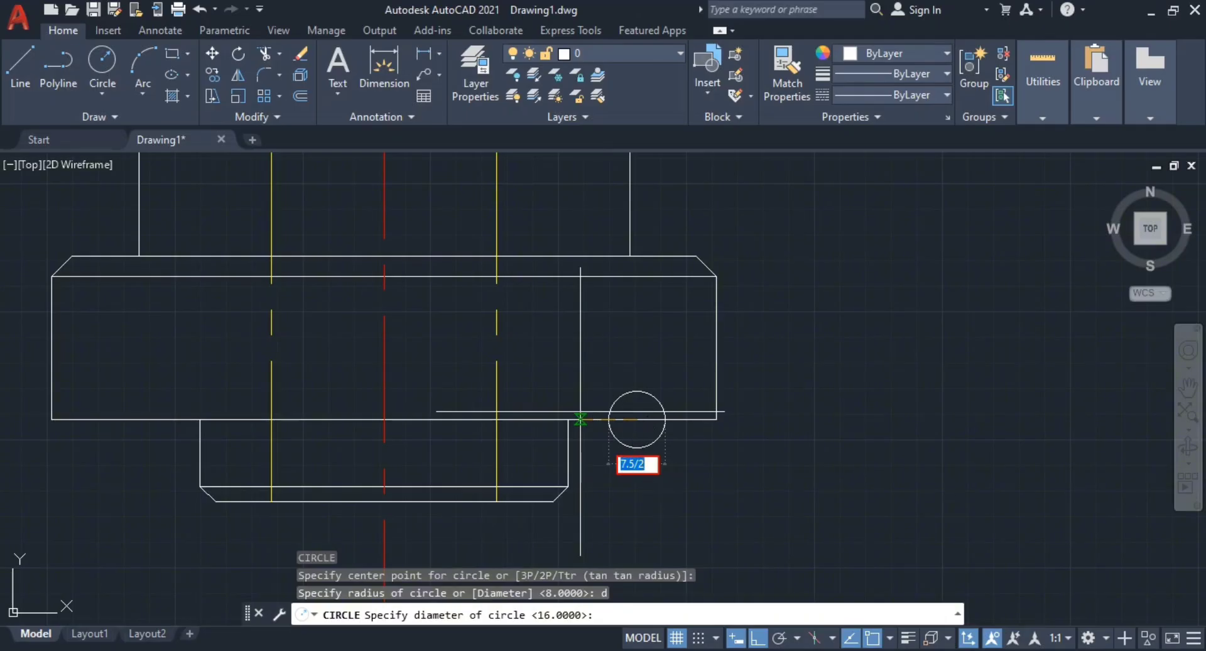
Step: Calculate 7.5/2 in the Calculator and give the circle a diameter of 3.75
key("alt+Tab")
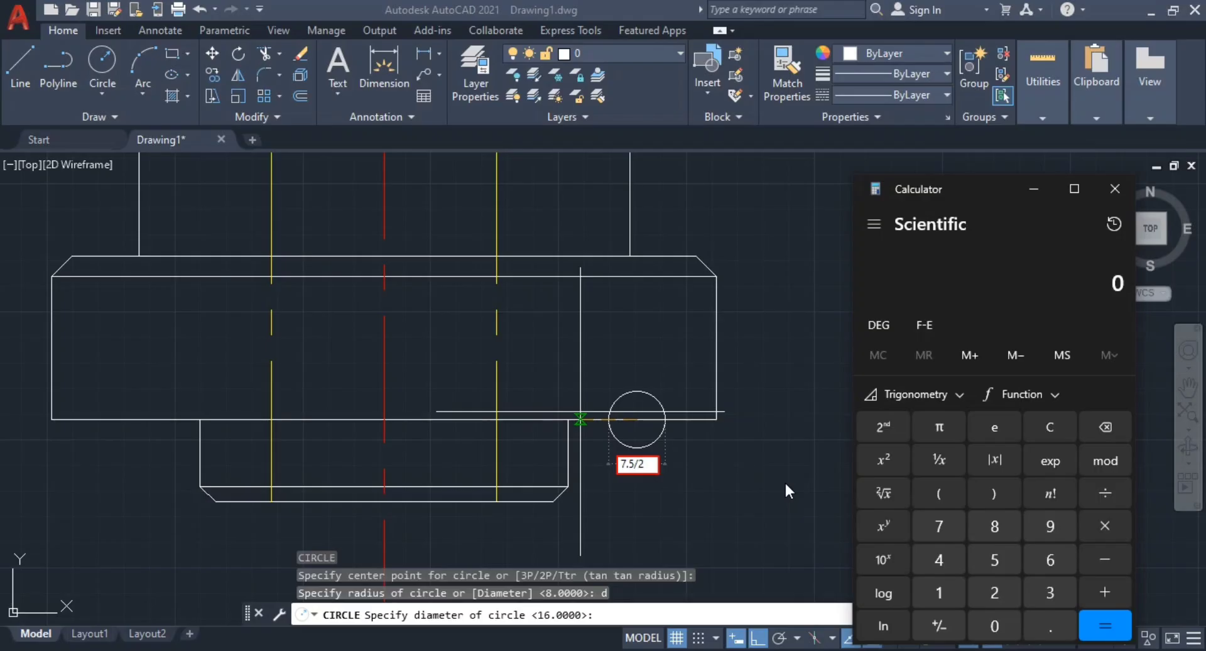
type("5/")
type("2")
key("Return")
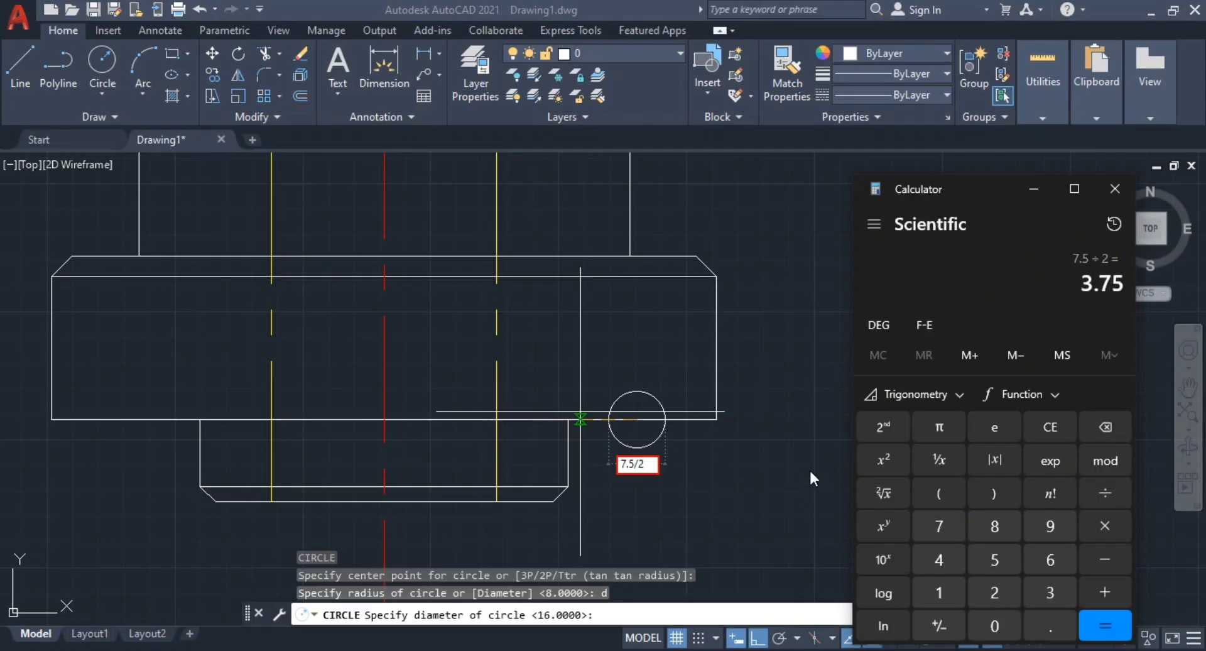
left_click(640, 463)
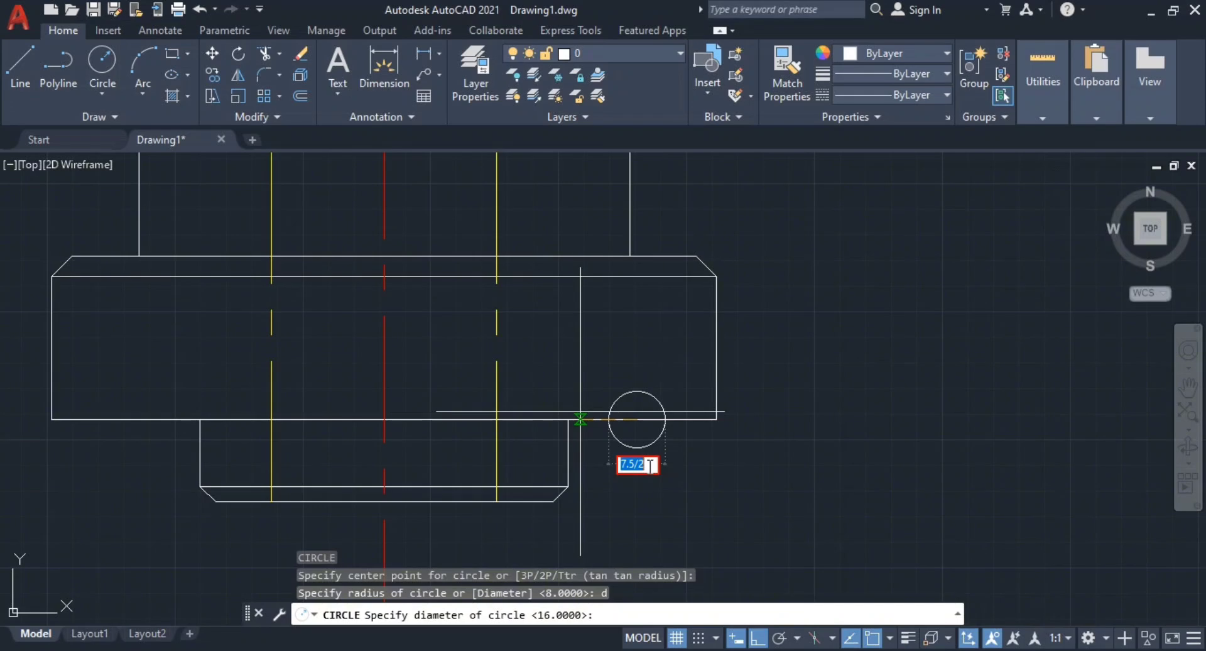
type("3.75")
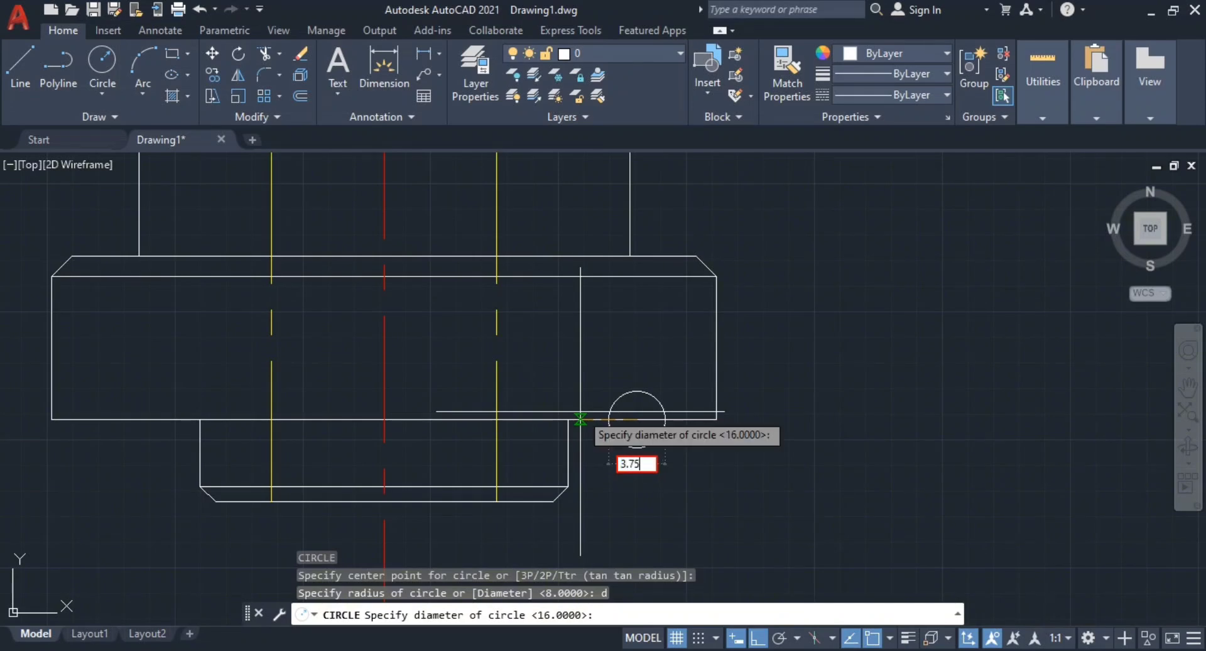
key("Return")
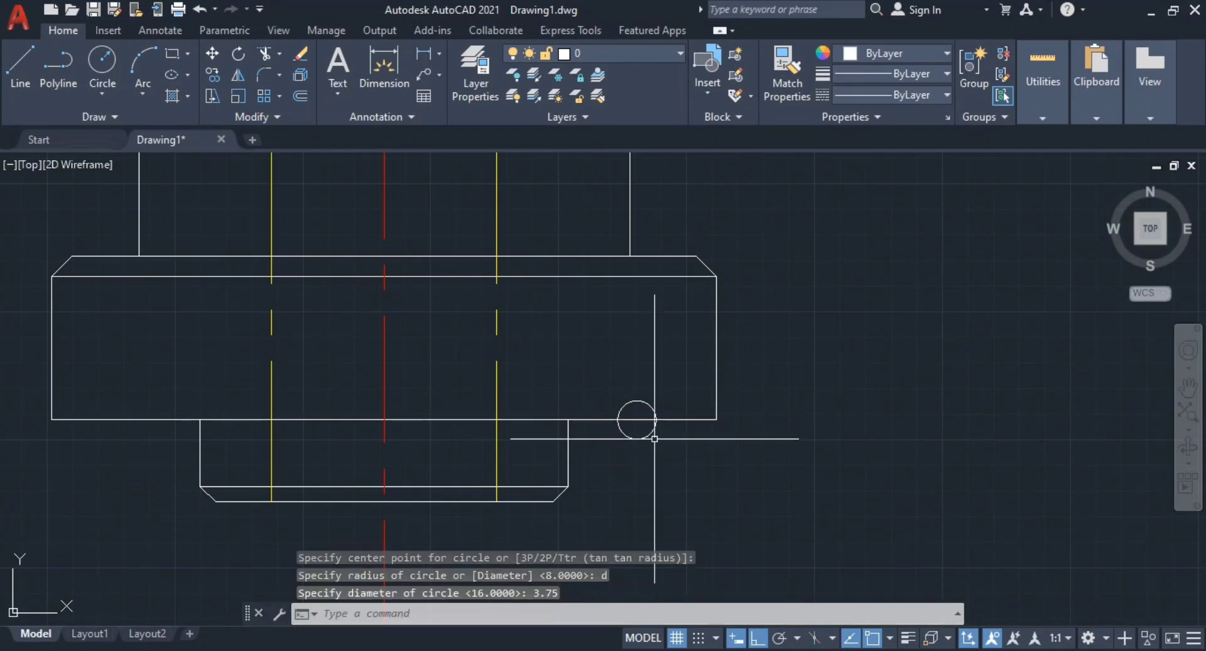
Step: Move the small circle straight up by 53 from the flange's lower edge, following the hole height in the PDF reference
scroll(650, 453, "down", 3)
scroll(647, 427, "up", 3)
scroll(661, 392, "up", 2)
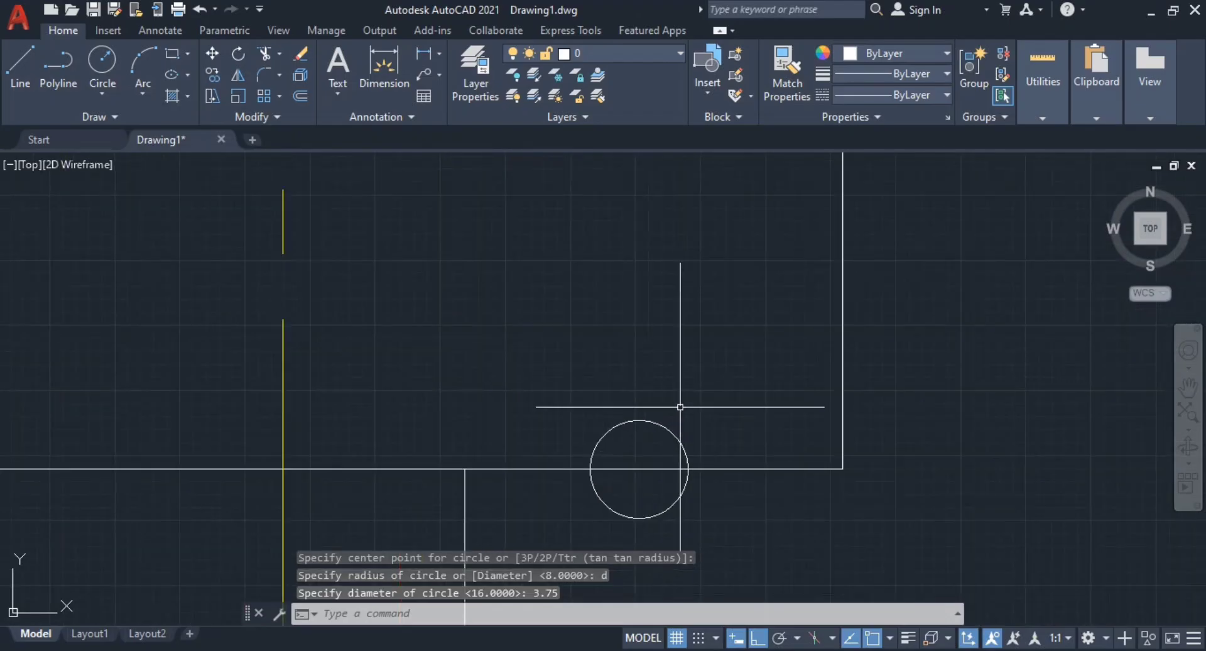
left_click(681, 407)
left_click(638, 439)
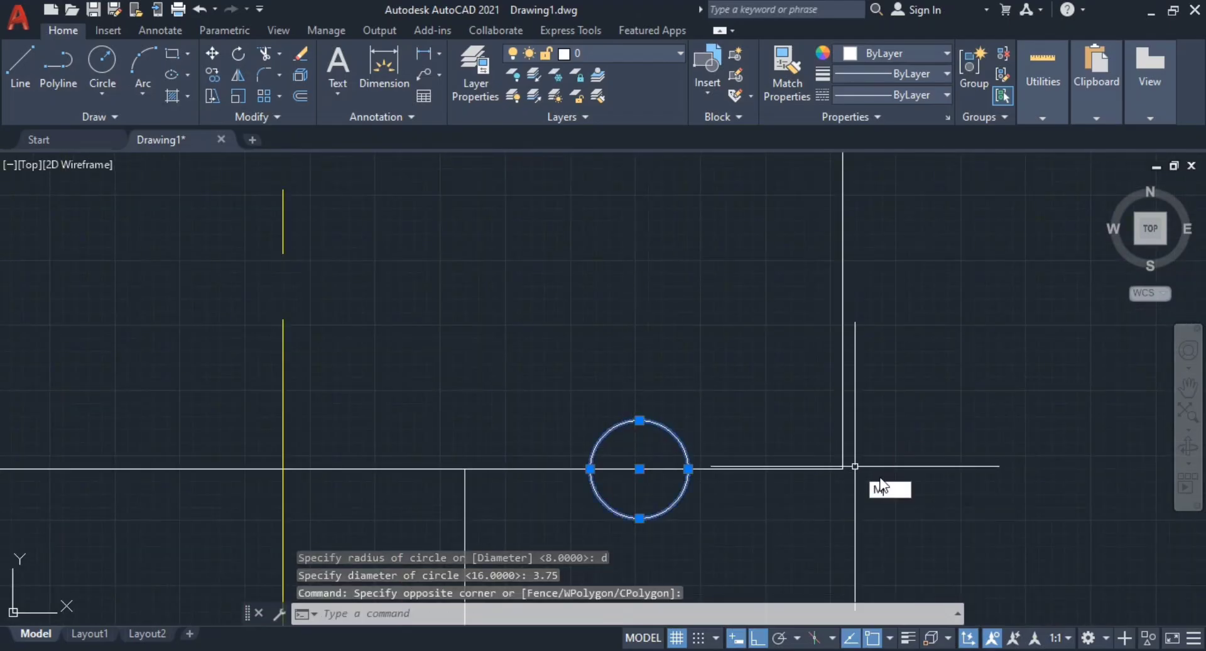
key("Return")
left_click(952, 473)
scroll(973, 320, "down", 2)
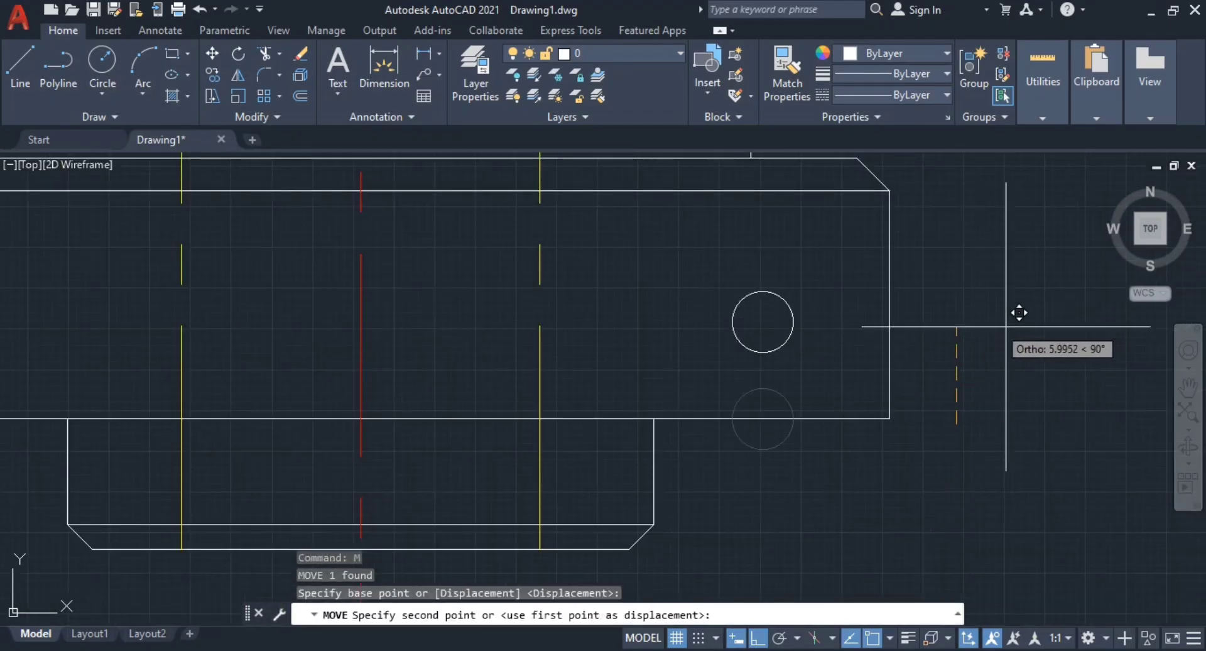
key("alt+Tab")
key("alt+Tab")
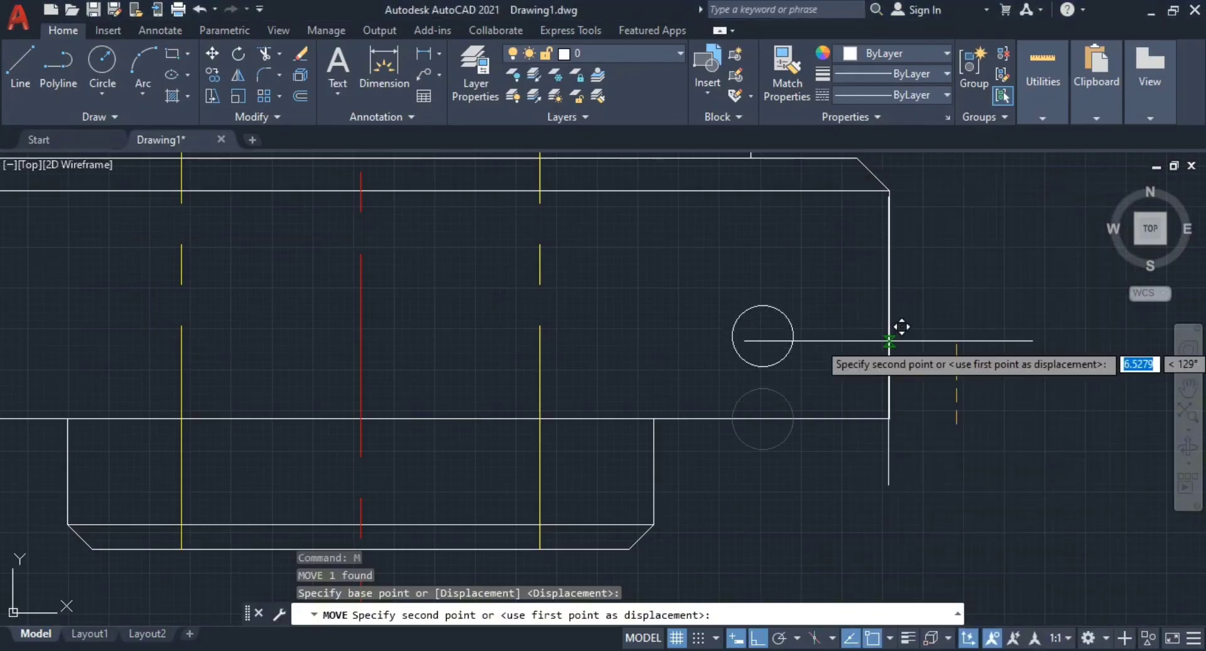
key("alt+Tab")
left_click(1115, 189)
key("alt+Tab")
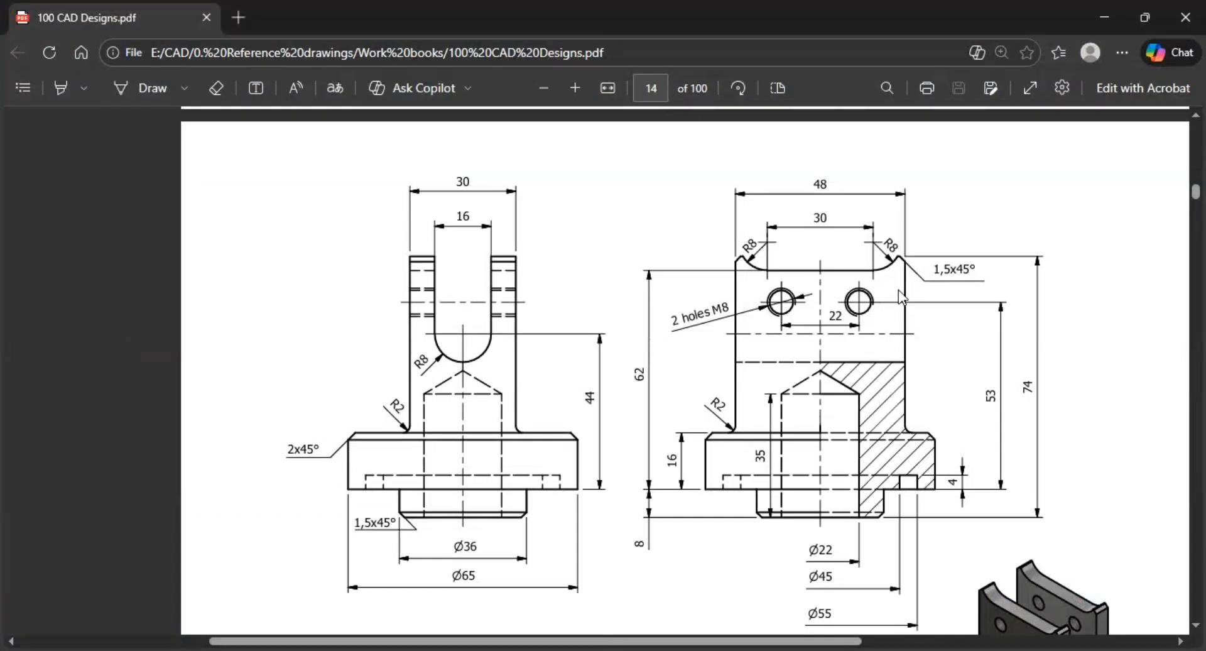
key("alt+Tab")
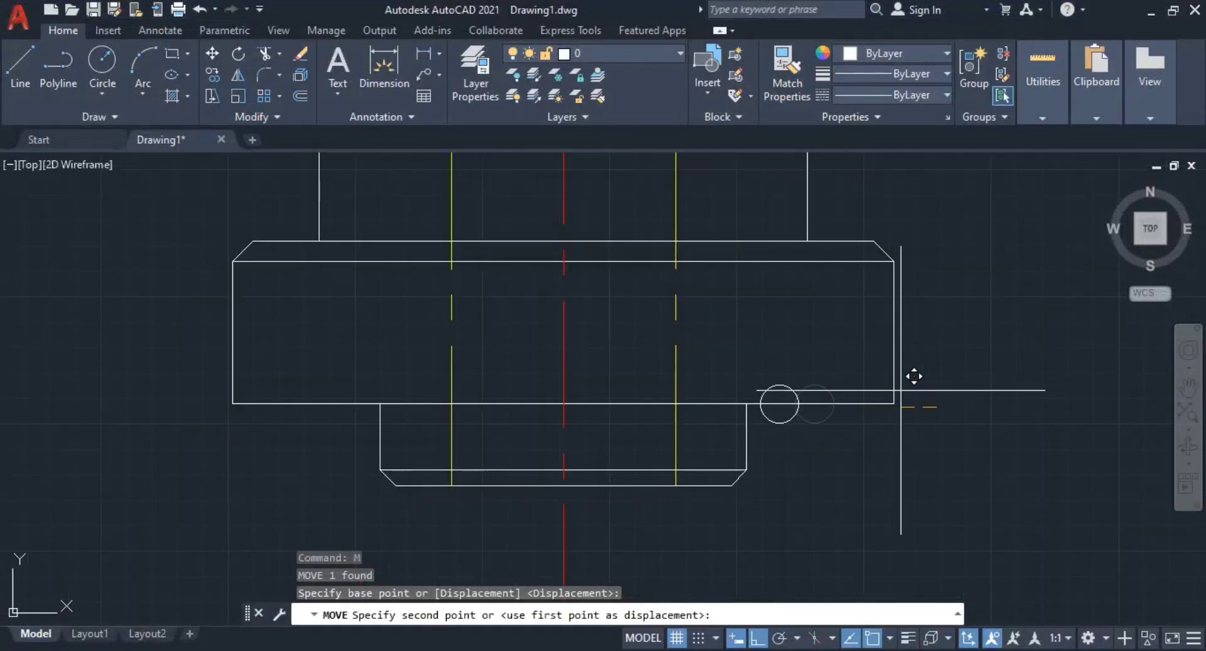
type("53")
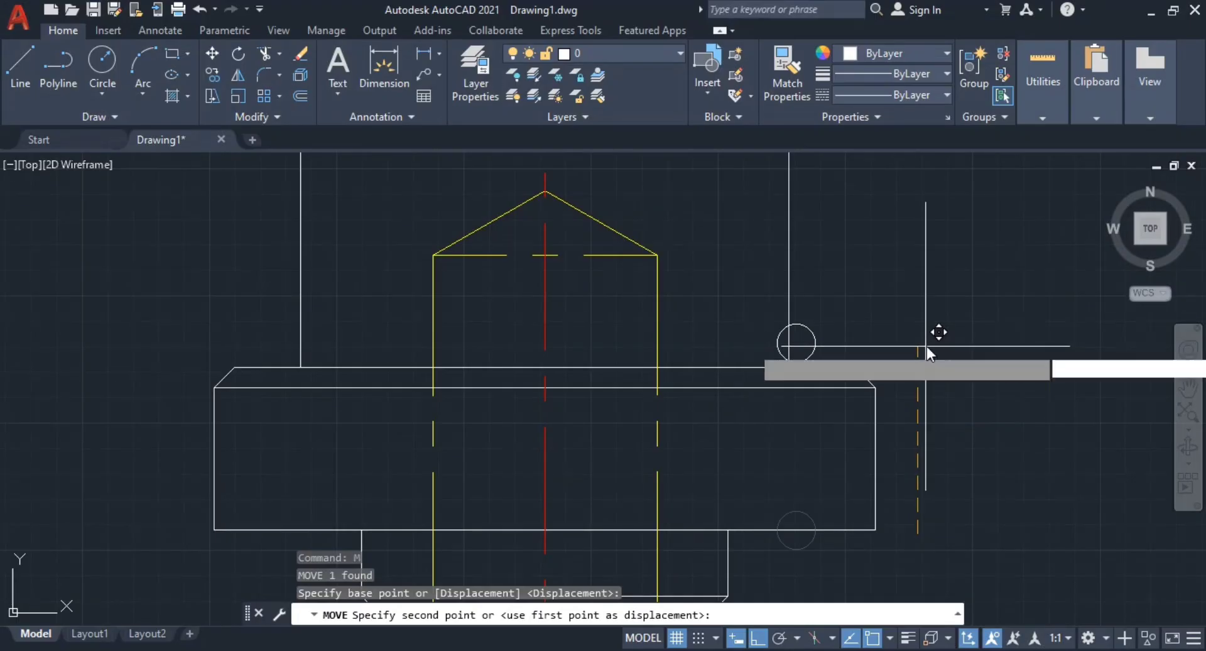
key("Return")
Step: Draw a horizontal helper line of 11 from the red centreline to the right, near the circle's height, after checking the hole spacing in the PDF
scroll(927, 341, "down", 2)
middle_click_drag(907, 348, 907, 478)
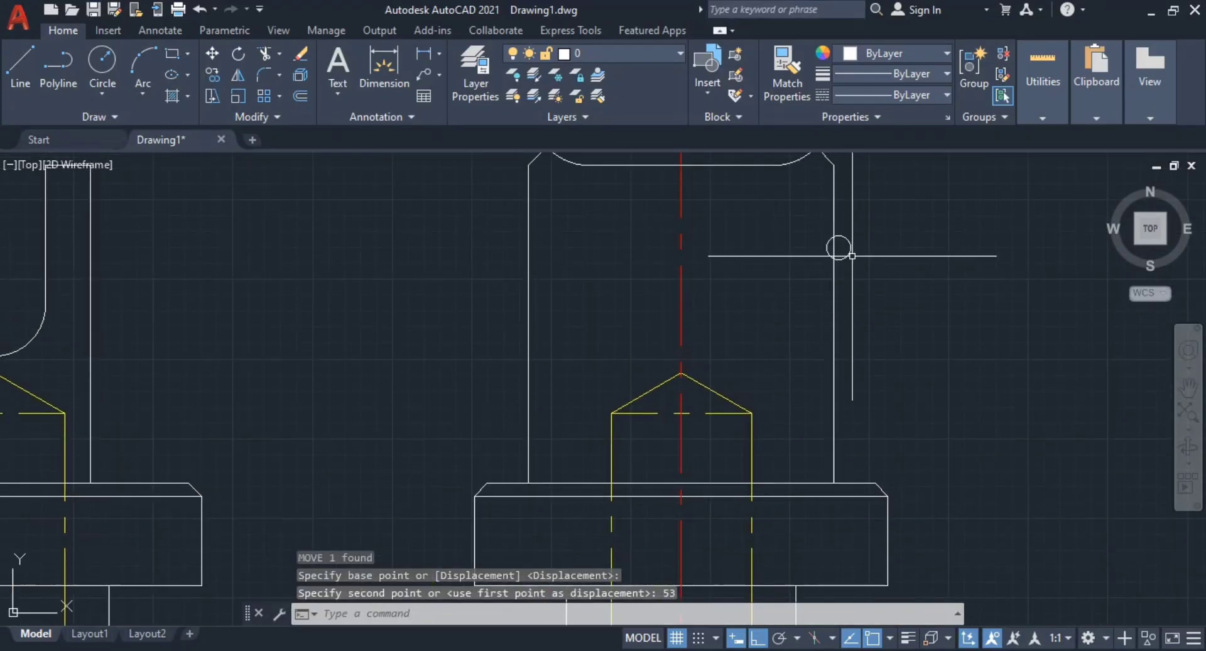
key("alt+Tab")
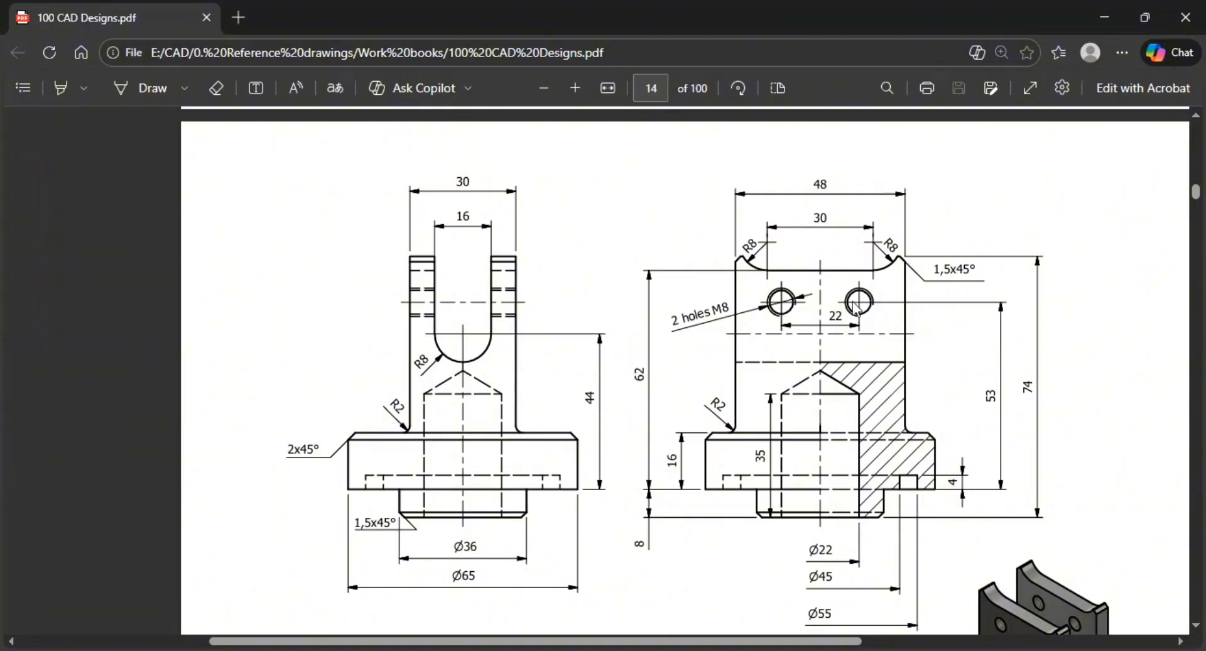
key("alt+Tab")
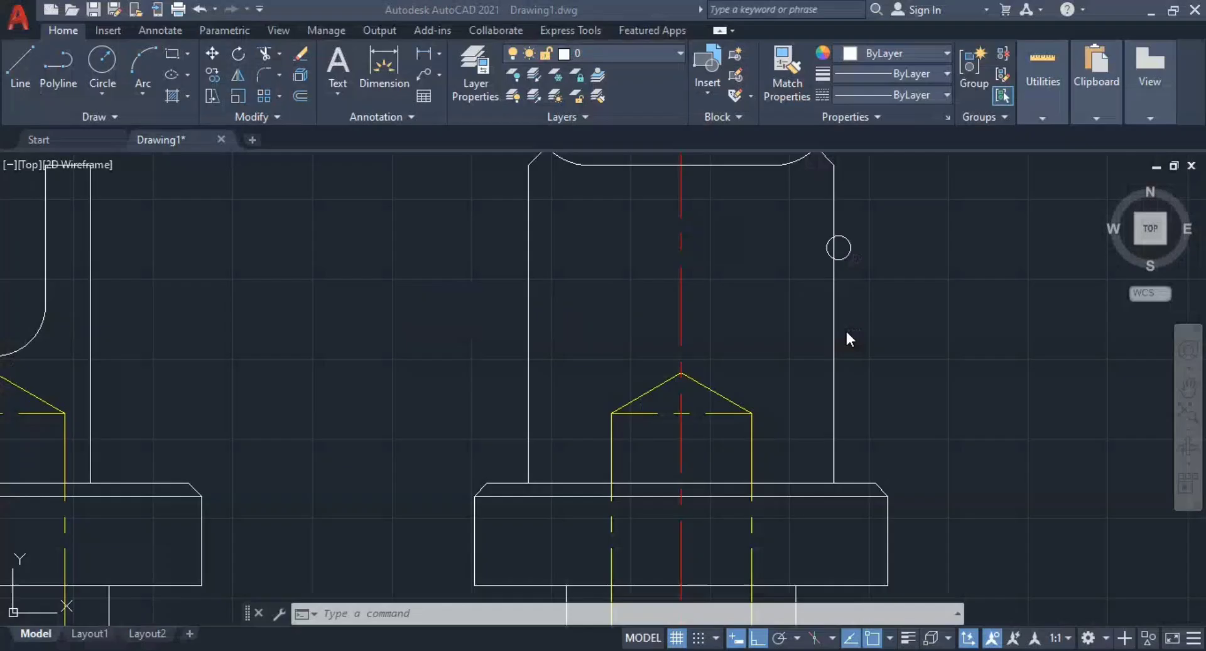
type("l")
key("Return")
scroll(829, 261, "up", 2)
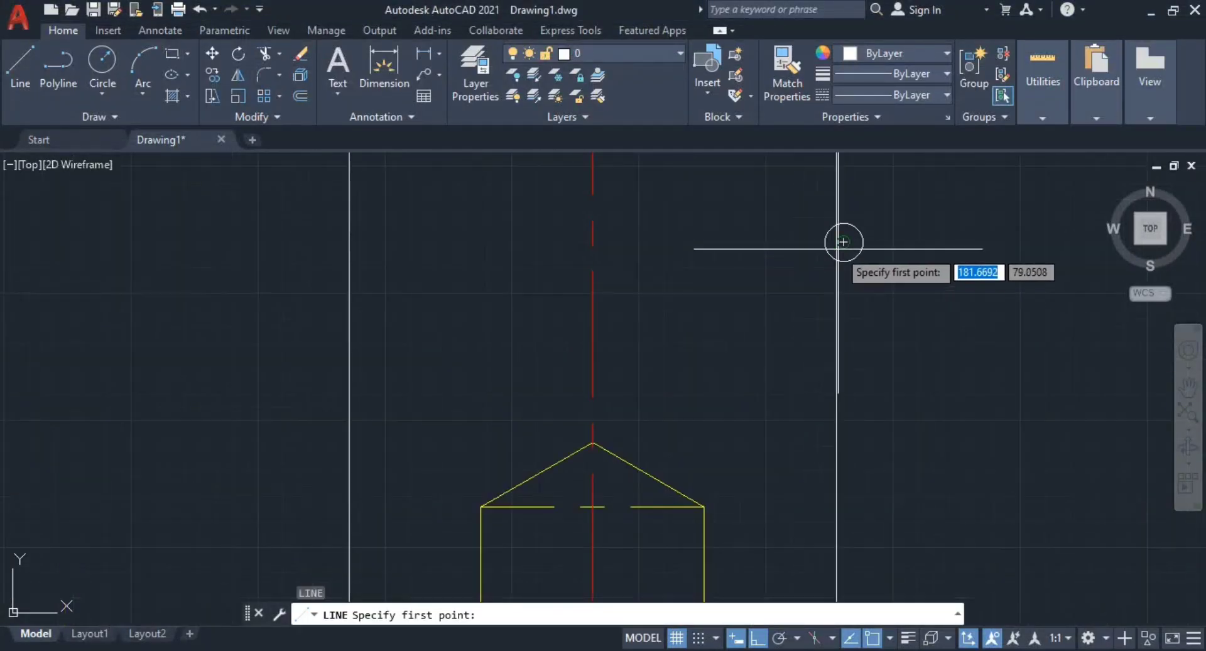
left_click(592, 238)
type("11")
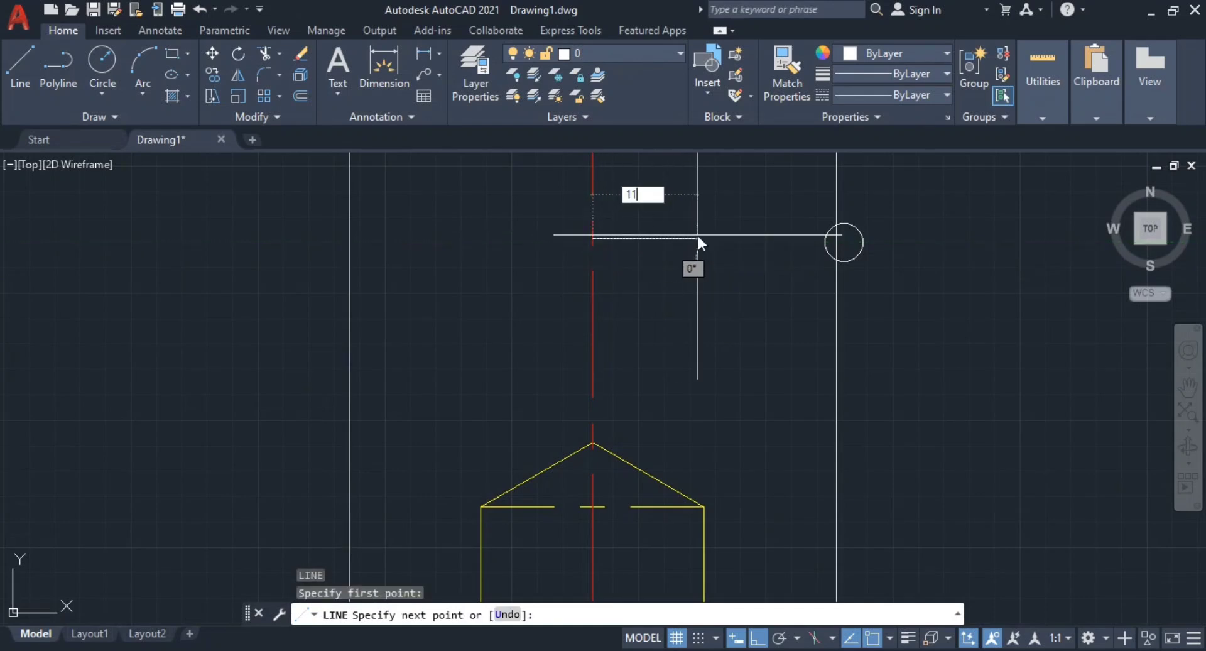
key("Return")
key("Escape")
key("Escape")
Step: Move the circle by its centre onto the right end of the helper line
left_click(877, 267)
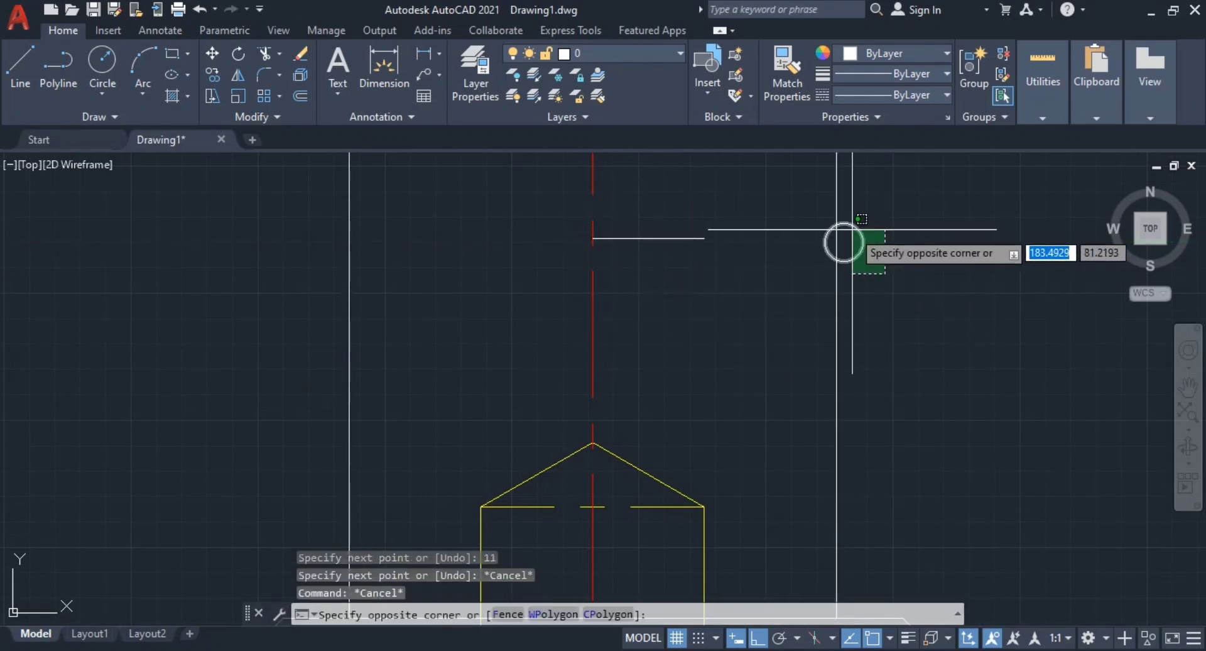
left_click(845, 231)
key("Return")
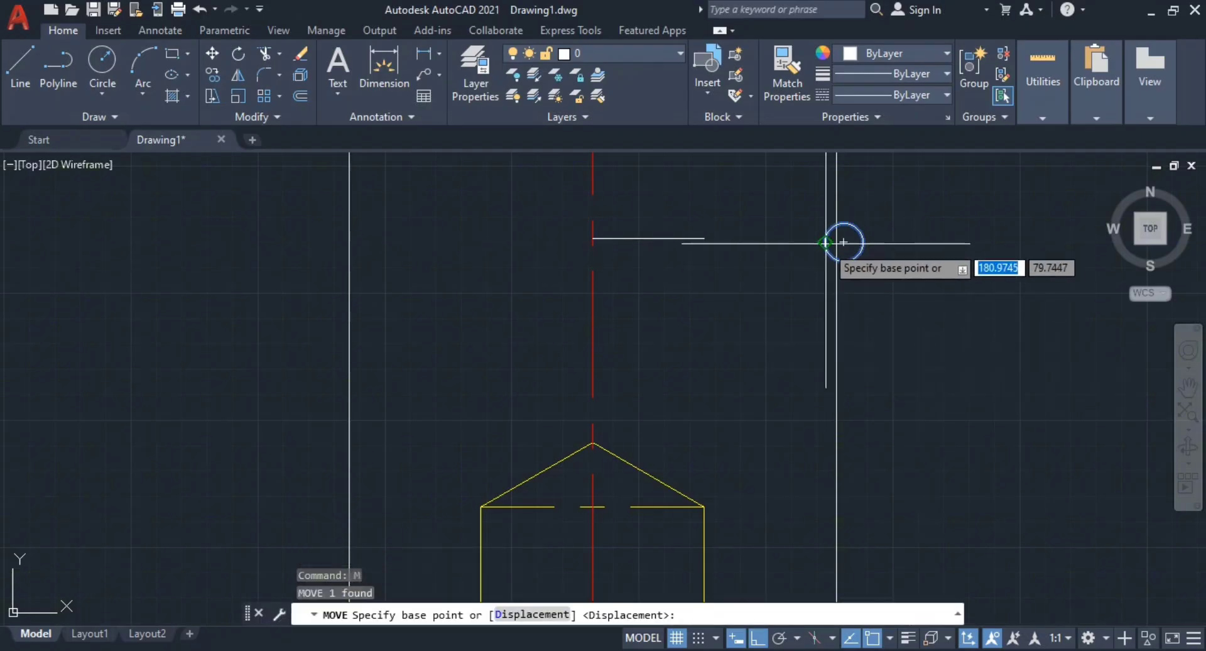
left_click(844, 243)
left_click(704, 238)
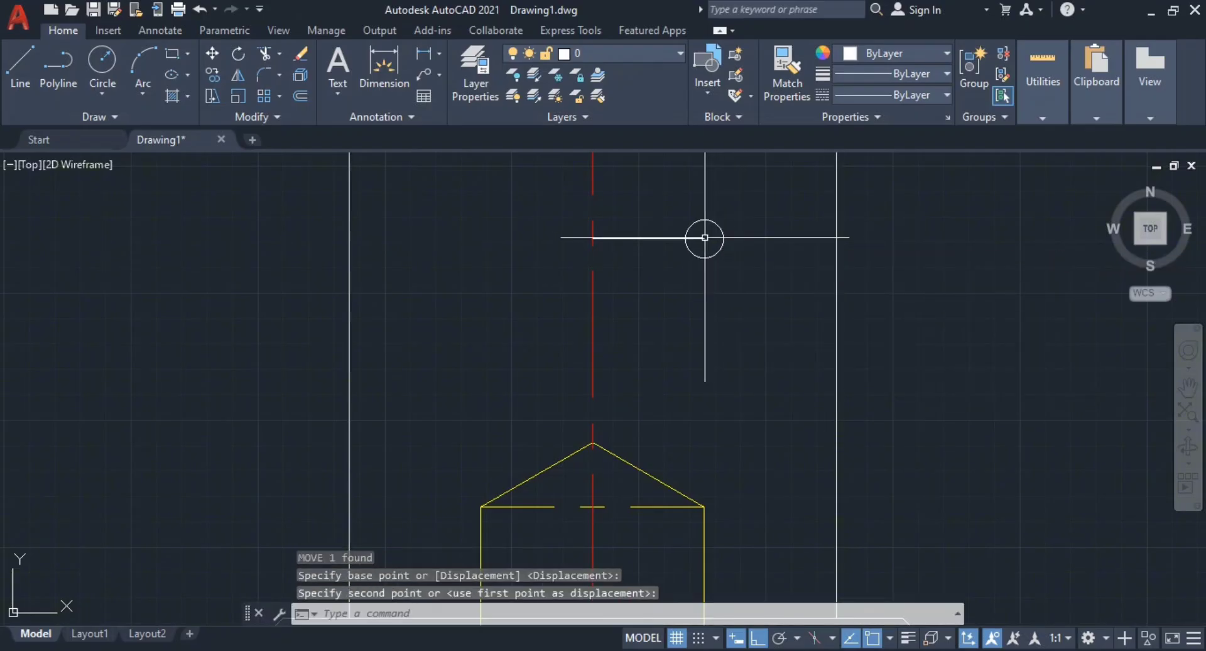
Step: Erase the horizontal helper line between the centreline and the circle
key("Escape")
key("Escape")
left_click(649, 218)
left_click(637, 273)
type("e")
key("Return")
Step: Mirror the hole circle about the red vertical centreline, keeping the source circle
middle_click_drag(674, 321, 711, 407)
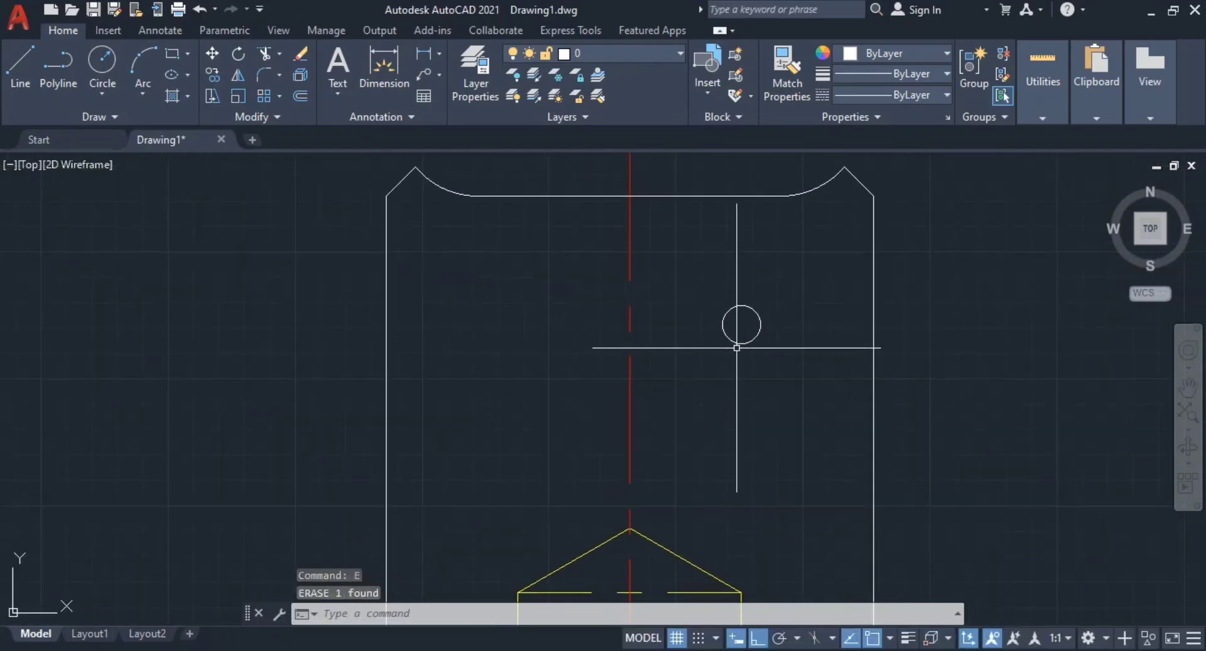
left_click(737, 346)
type("m")
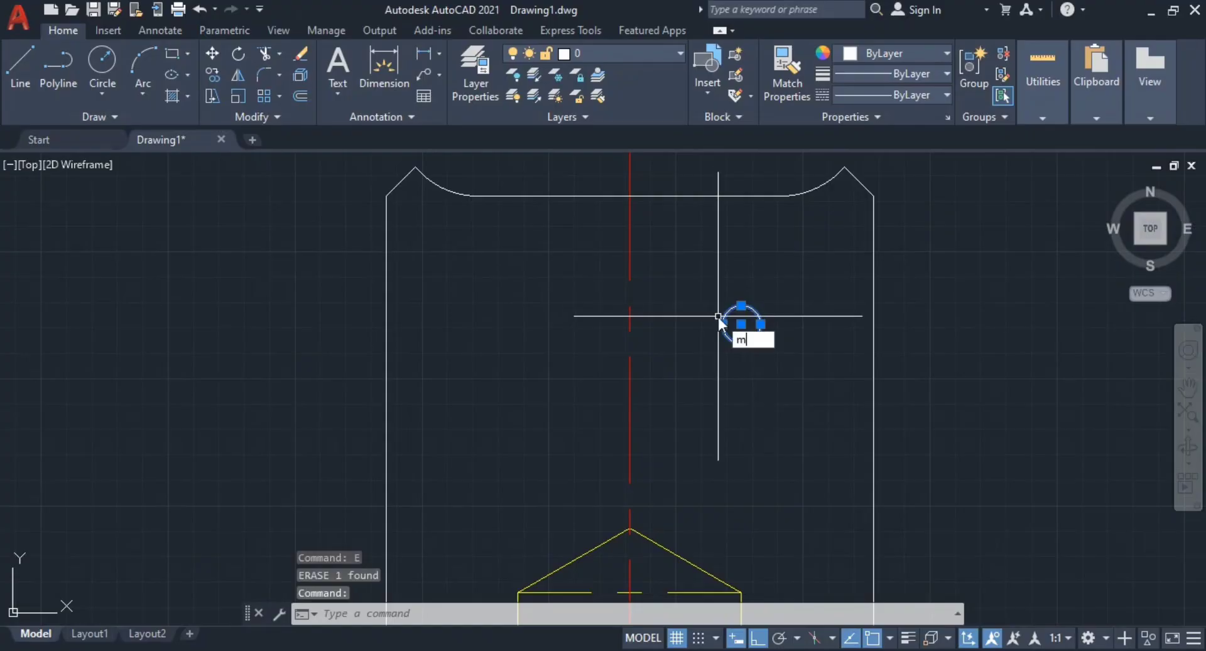
type("i")
key("Return")
left_click(630, 295)
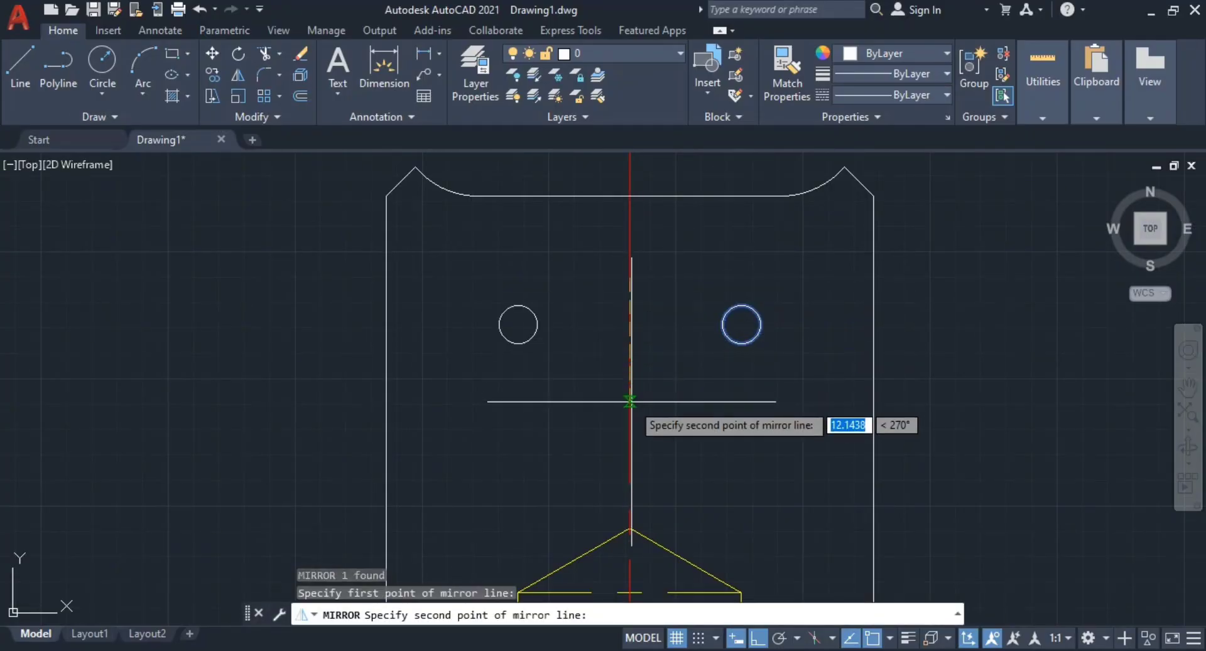
left_click(677, 405)
left_click(670, 468)
key("Escape")
key("Escape")
Step: Recheck the M8 holes in the PDF reference and copy the right hole circle horizontally into the empty space beside the view
scroll(741, 337, "down", 4)
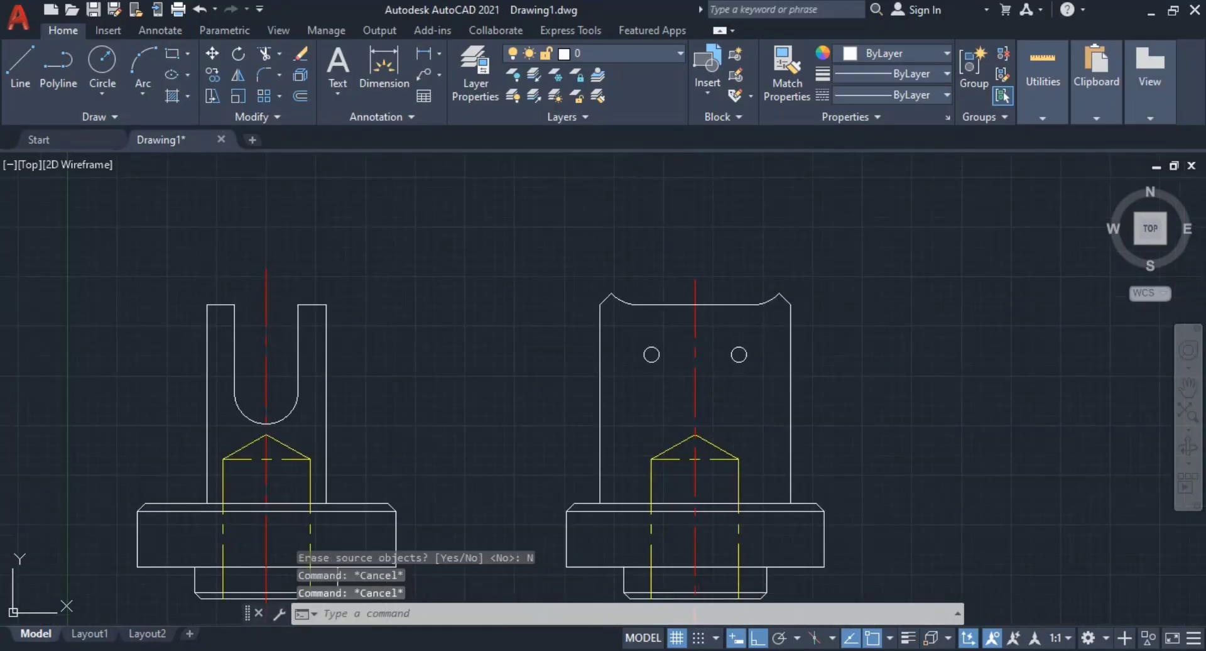
middle_click_drag(737, 389, 737, 283)
scroll(737, 284, "up", 4)
key("alt+Tab")
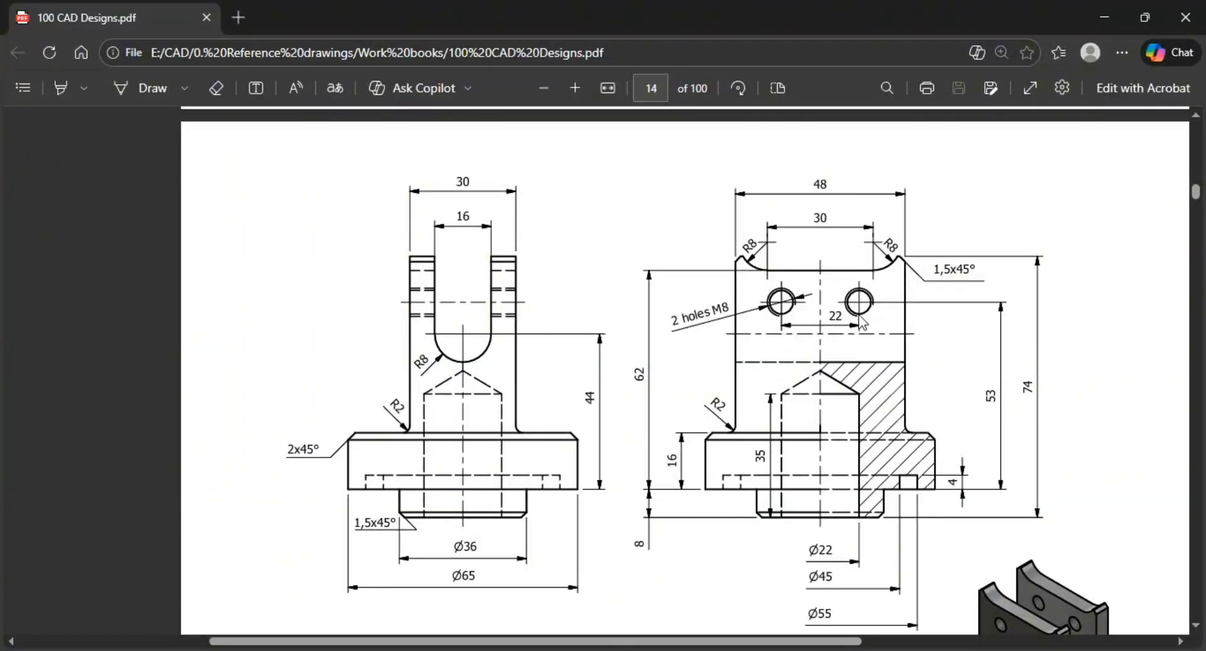
key("alt+Tab")
scroll(864, 300, "down", 3)
middle_click_drag(1039, 274, 754, 323)
scroll(556, 270, "up", 2)
left_click(538, 272)
left_click(485, 304)
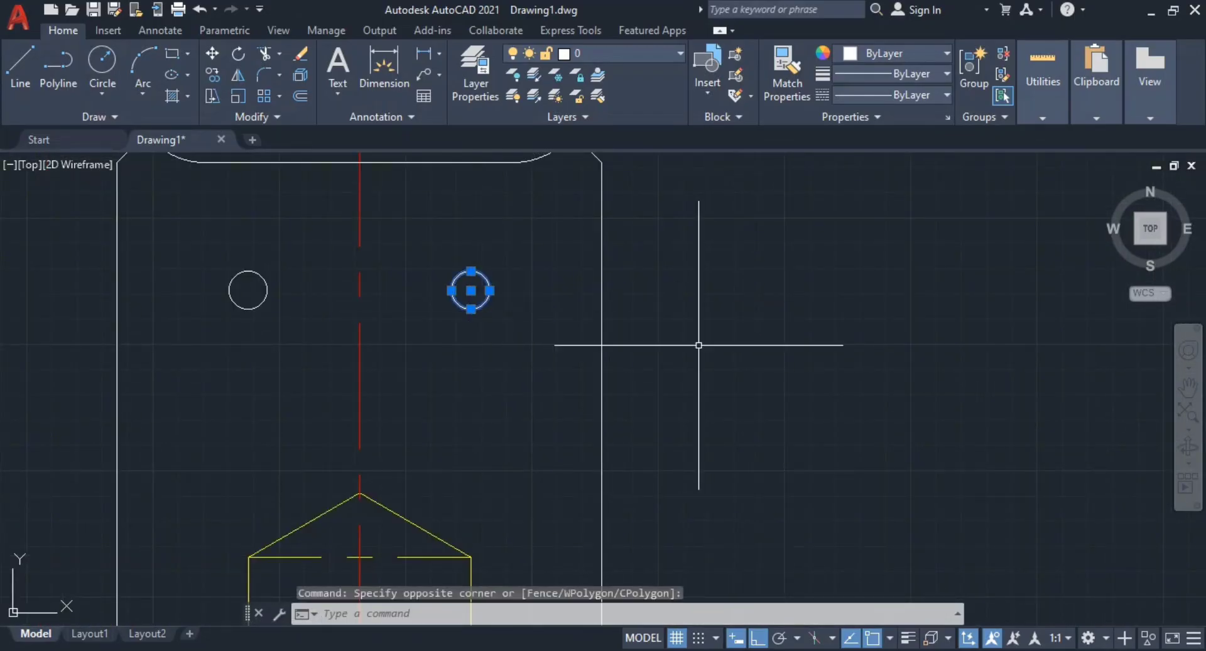
type("co")
key("Return")
left_click(724, 329)
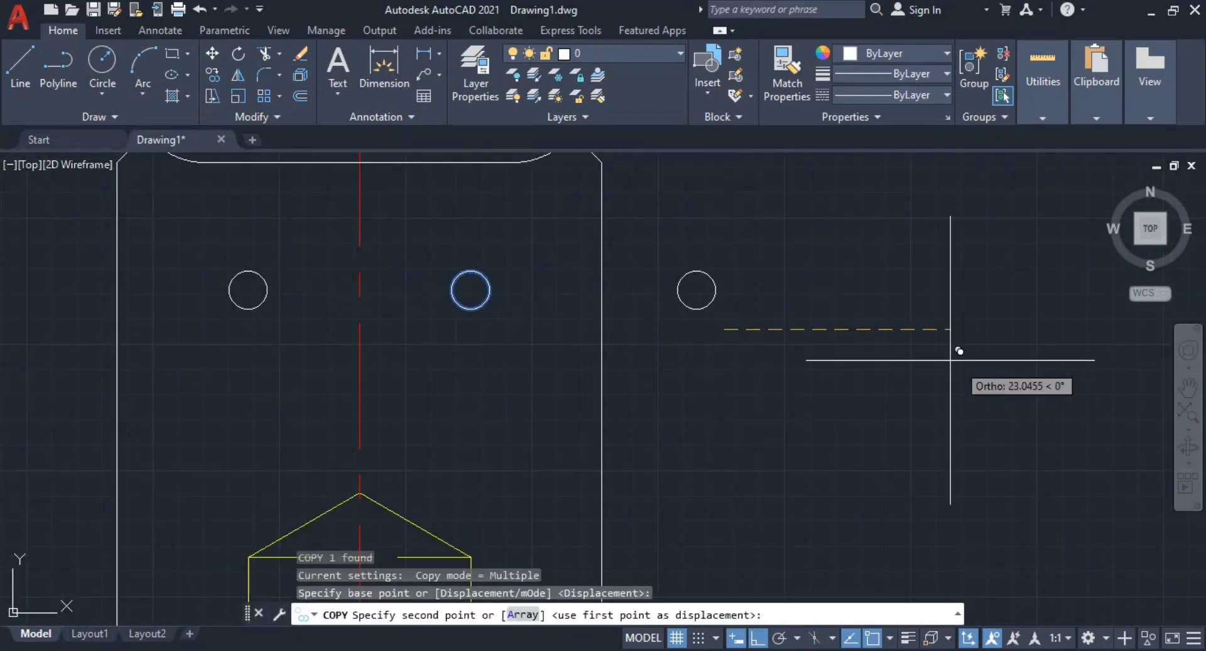
left_click(1038, 377)
key("Escape")
key("Escape")
scroll(787, 286, "up", 7)
middle_click_drag(802, 326, 752, 331)
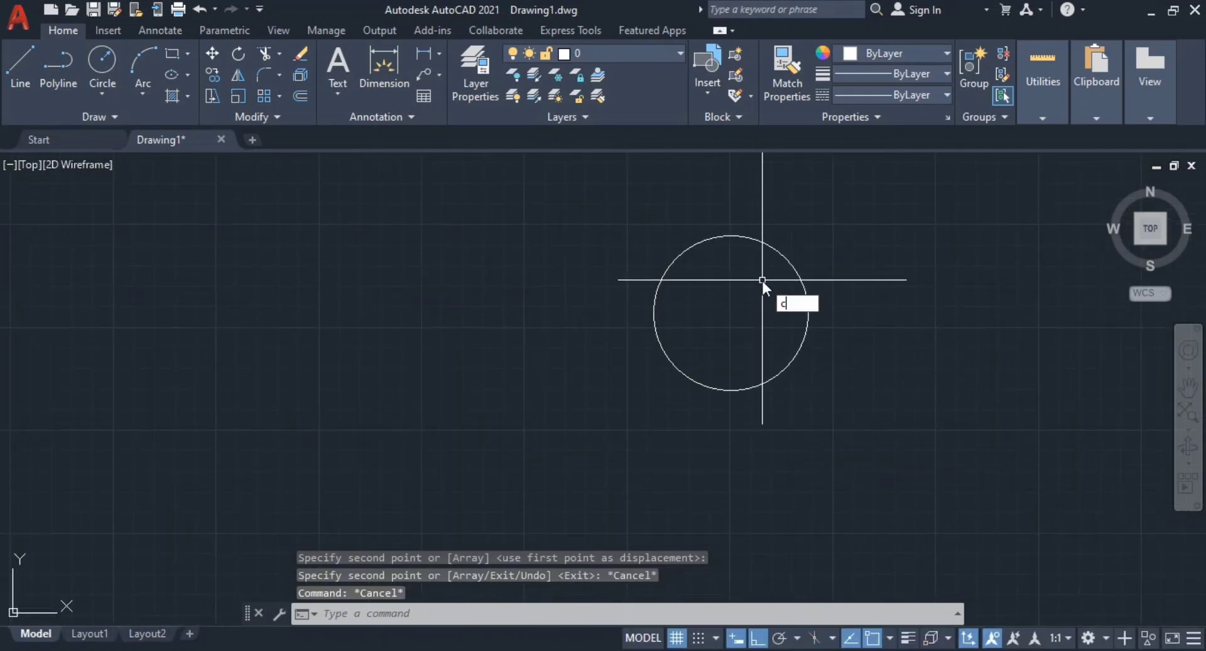
type("c")
key("Return")
key("Escape")
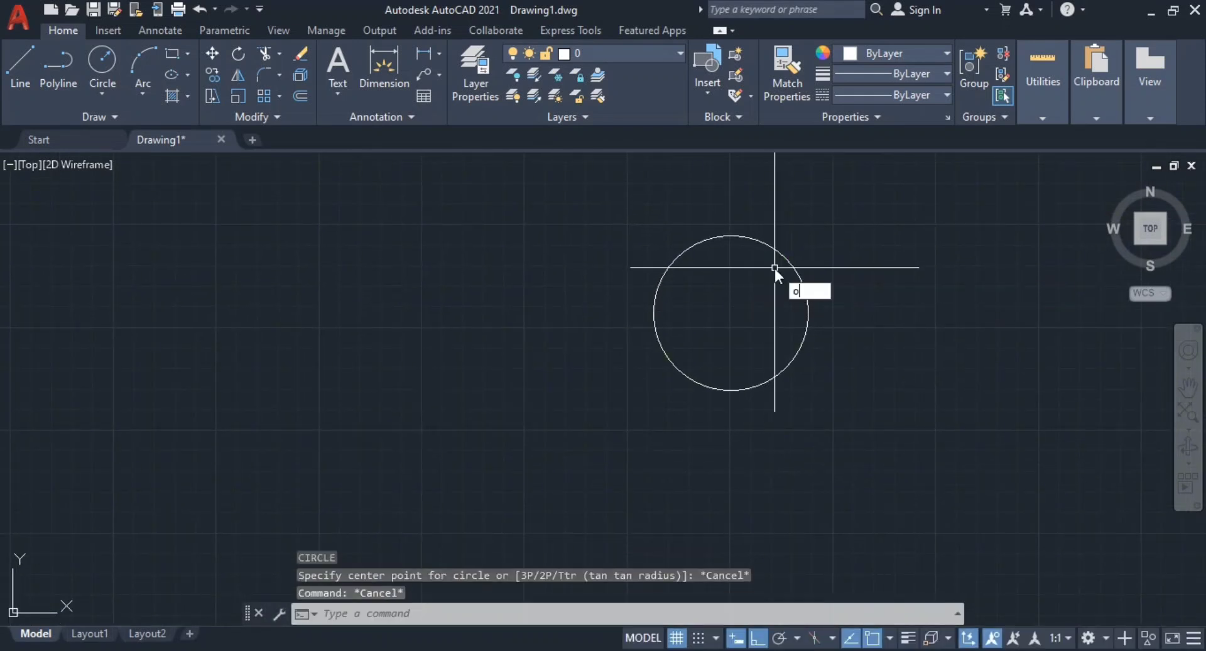
type("o")
key("Return")
left_click(790, 267)
key("Escape")
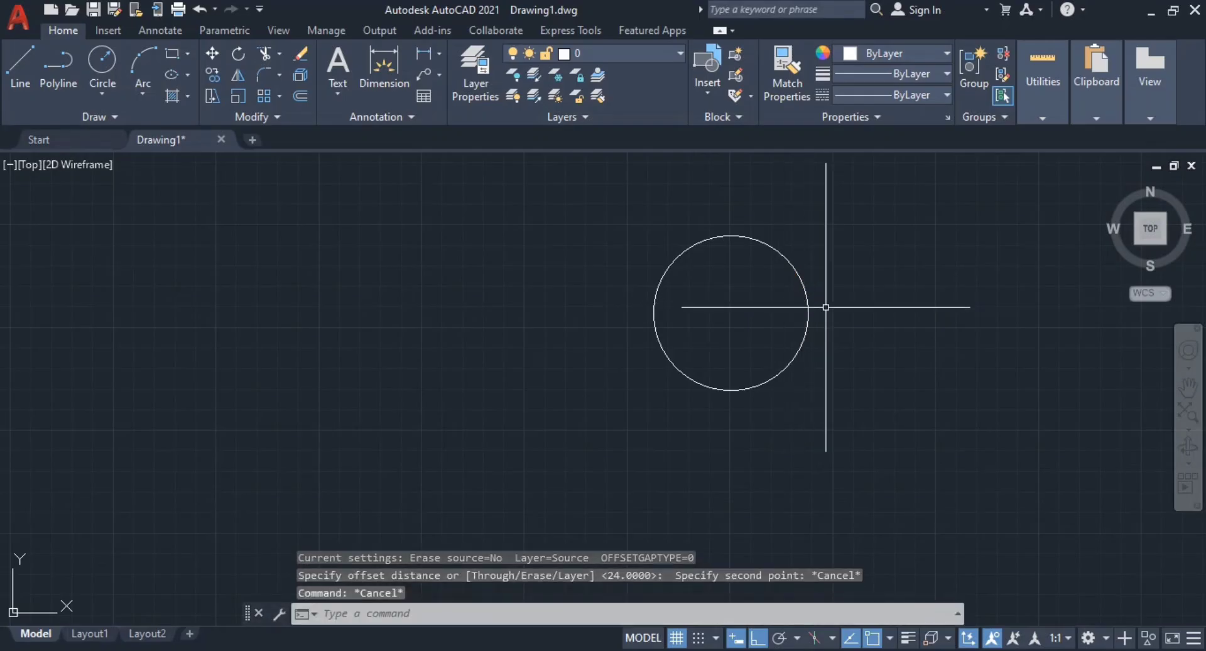
Step: Offset the copied hole circle by 0.5 to the inside and by 0.25 to the outside
left_click(826, 307)
left_click(755, 296)
key("Return")
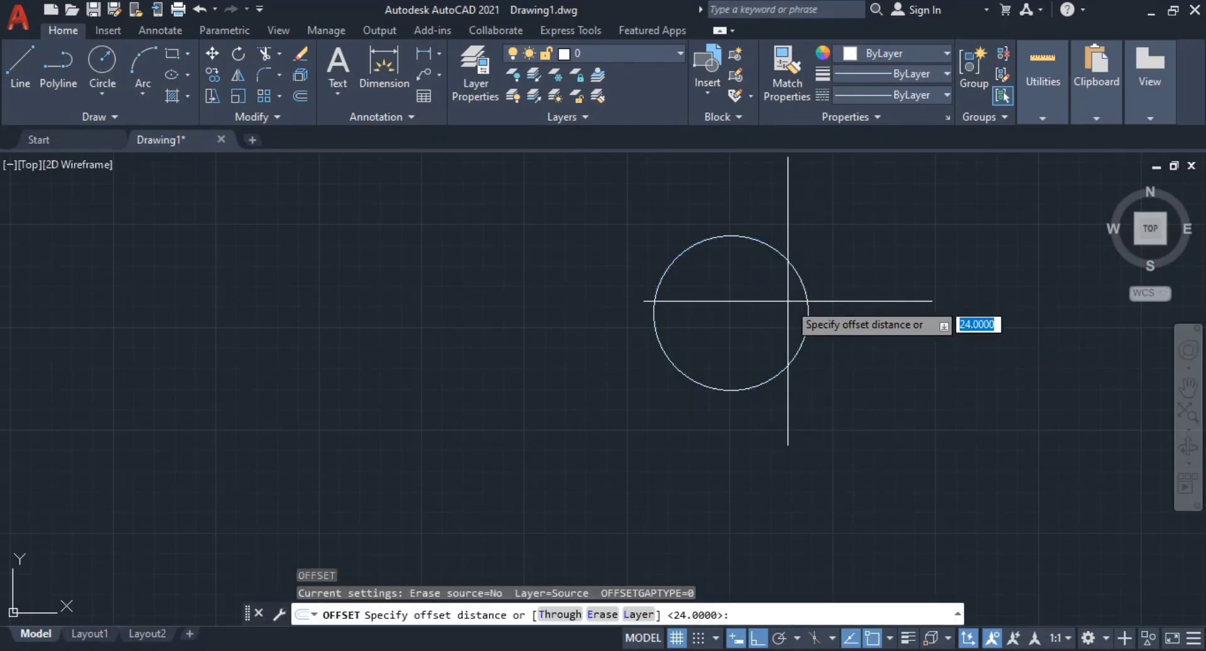
key("Return")
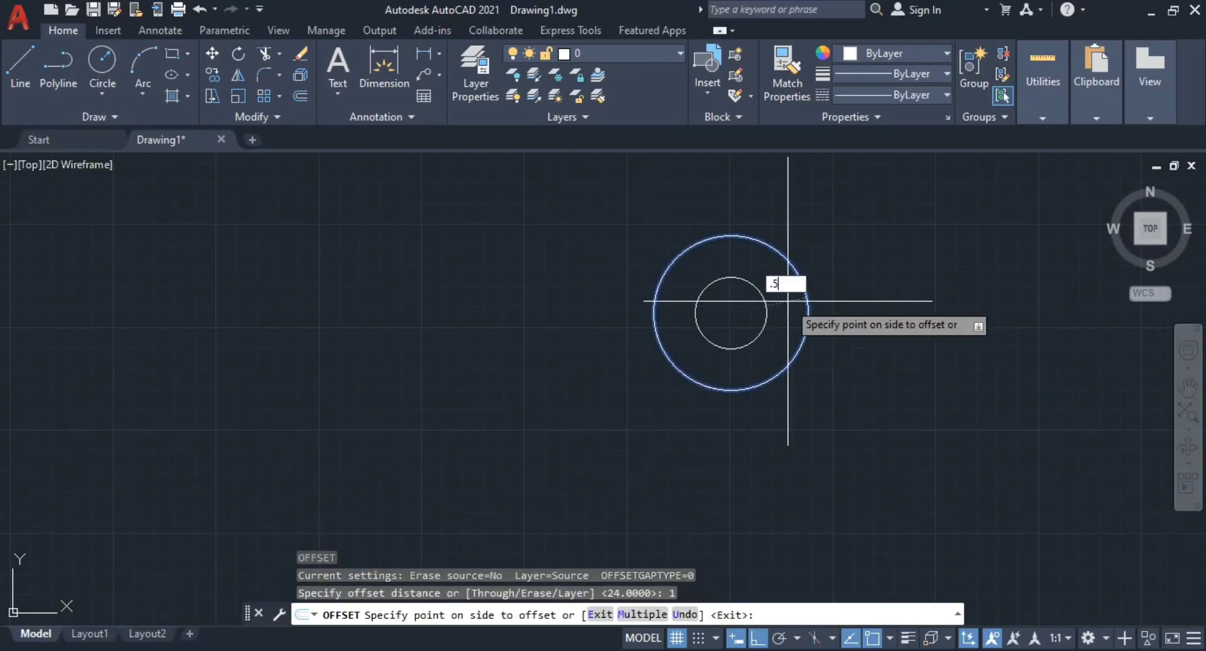
type(".5")
key("Return")
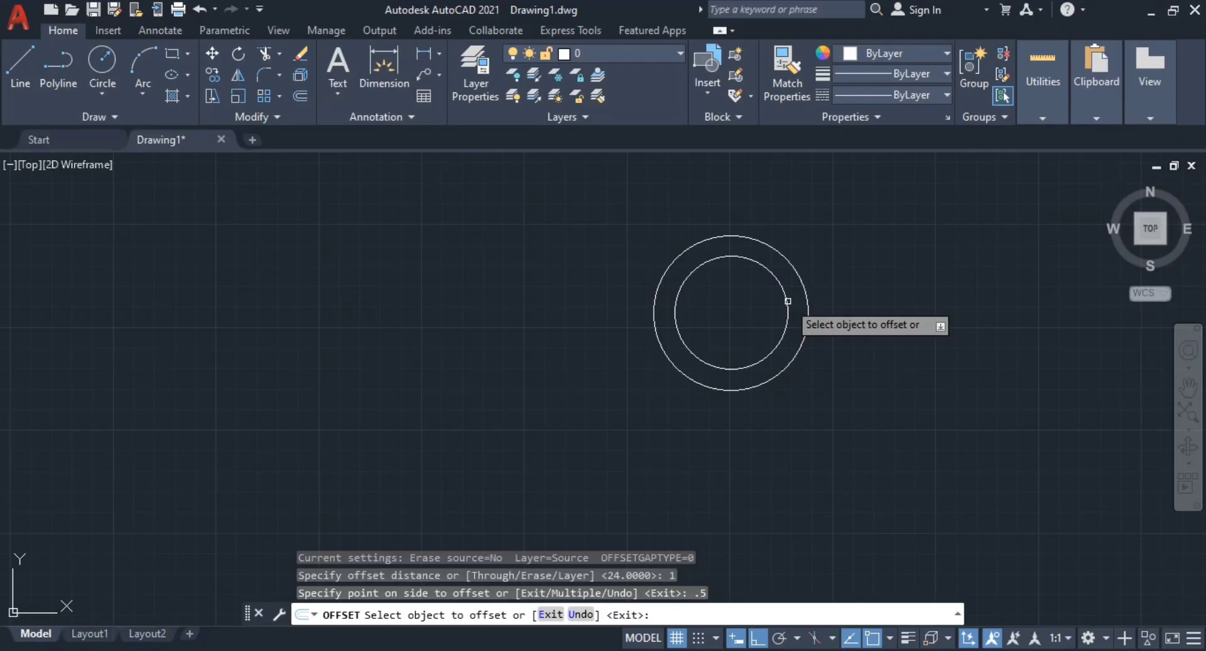
left_click(809, 304)
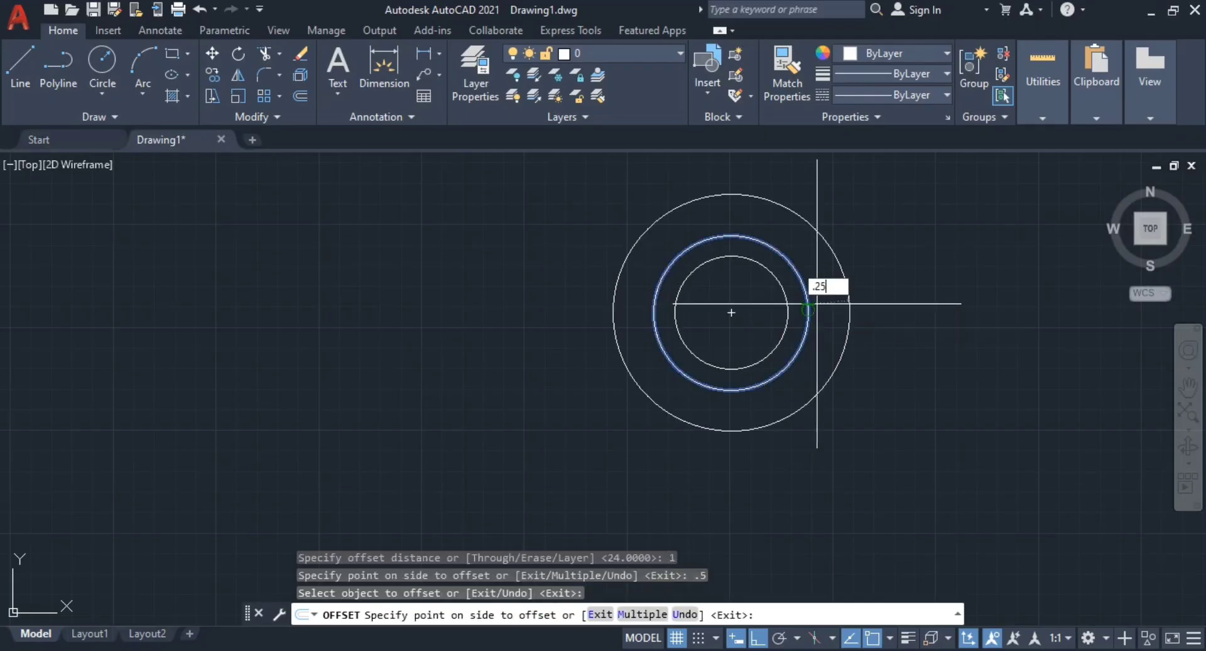
key("Return")
key("Escape")
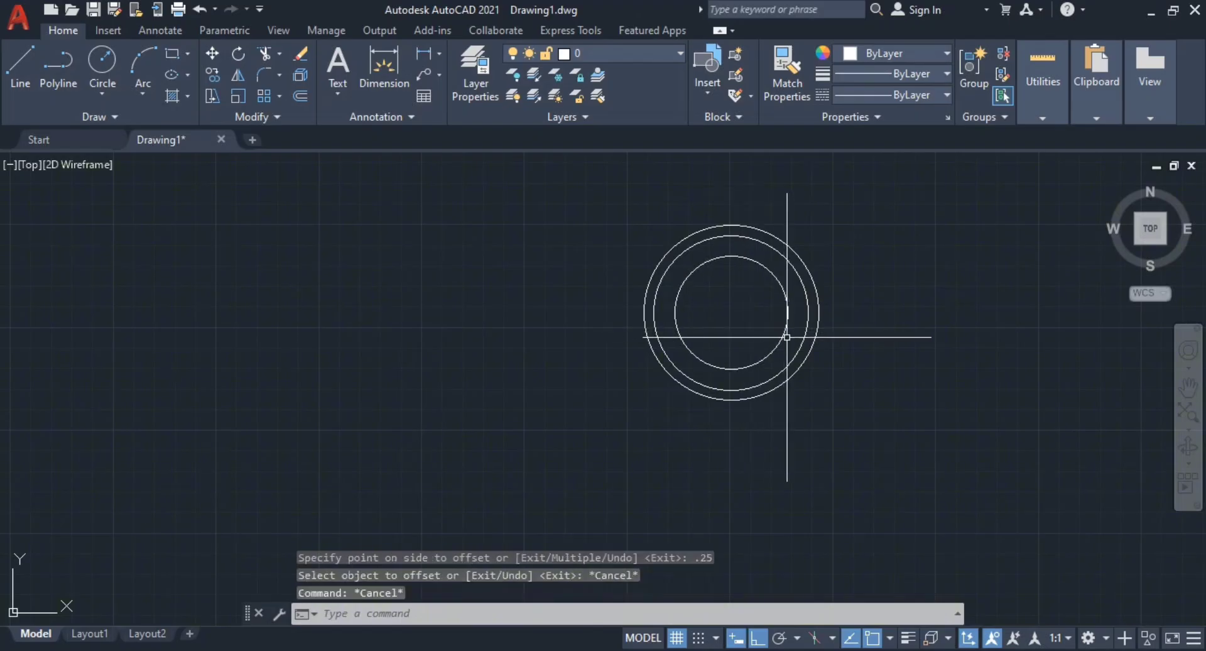
Step: Erase the innermost offset circle
left_click(785, 339)
left_click(788, 355)
key("Escape")
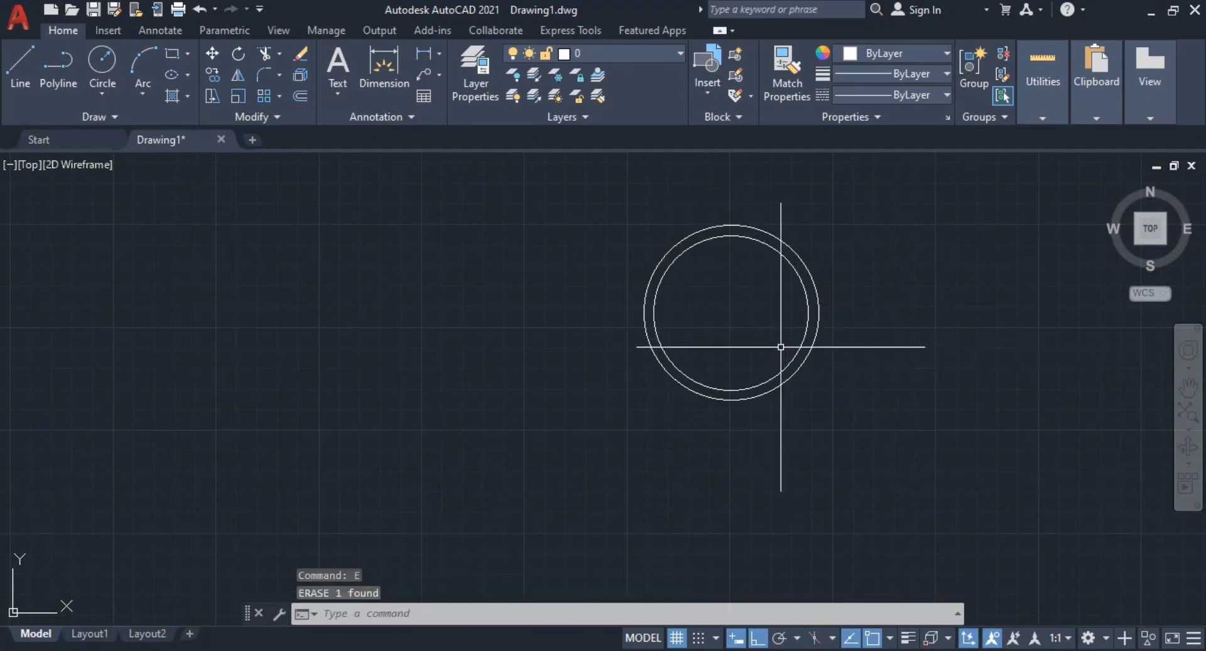
Step: Draw two helper lines from the circles' centre, one straight down and one horizontally to the right, both past the outer circle
type("l")
key("Return")
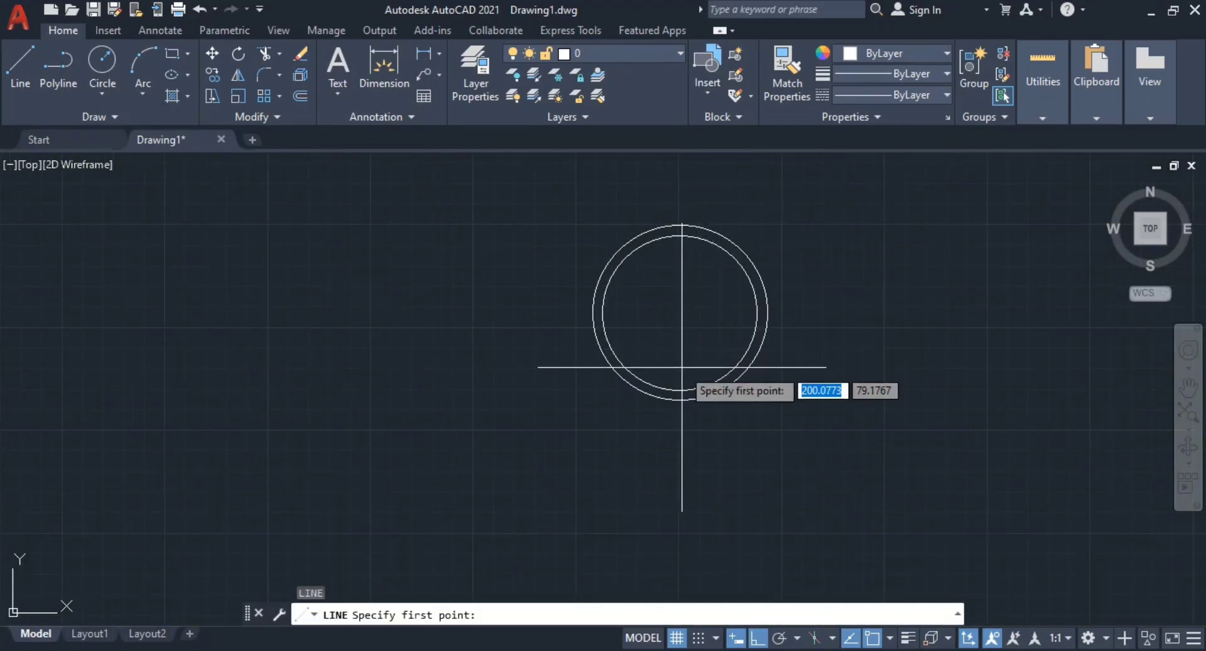
left_click(681, 313)
left_click(681, 432)
key("Escape")
key("Return")
left_click(681, 312)
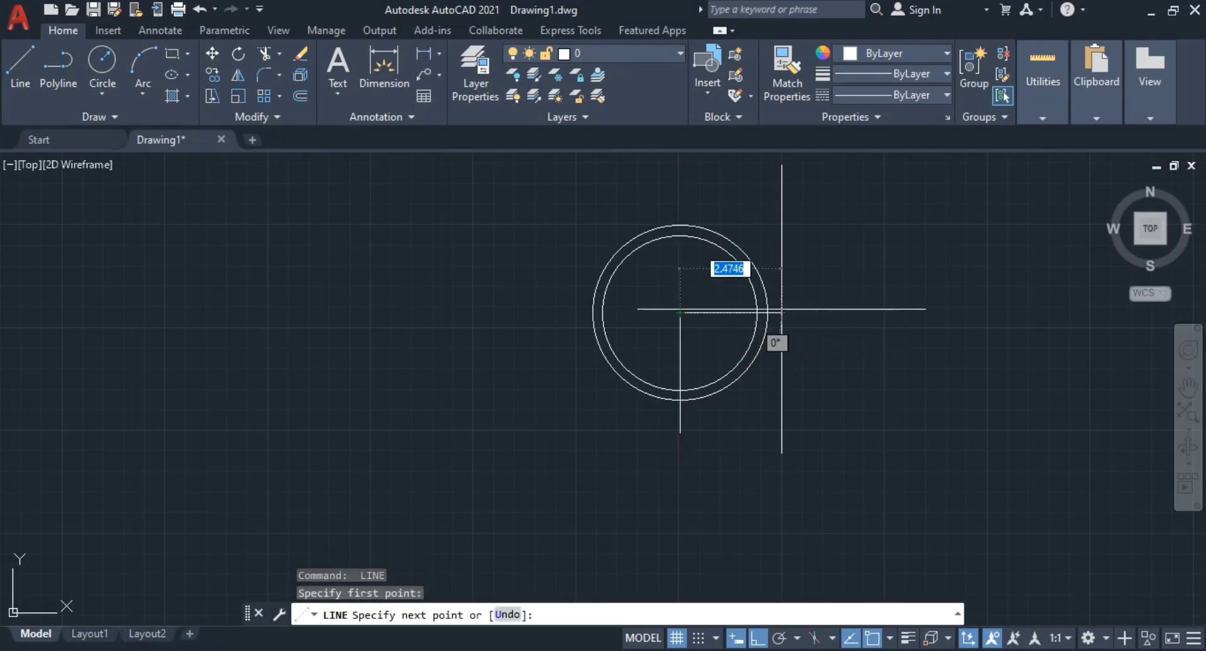
left_click(795, 312)
key("Escape")
key("Escape")
key("Escape")
scroll(735, 327, "up", 2)
key("Escape")
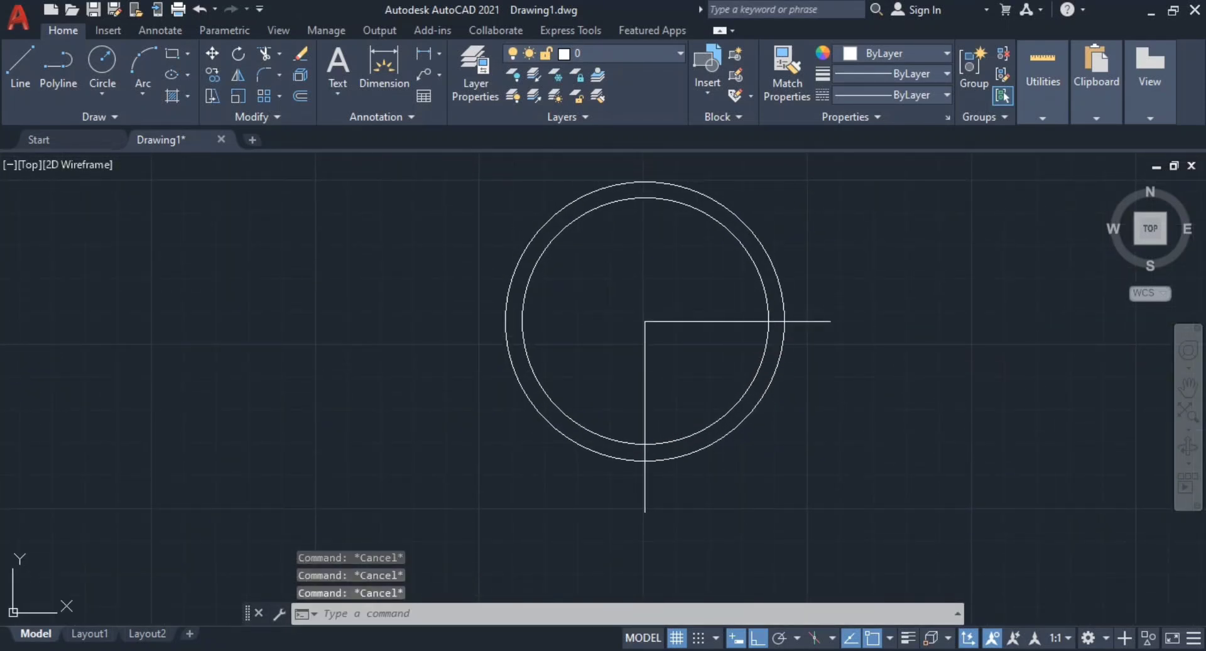
Step: Trim away the part of the vertical helper line inside the inner circle
left_click(265, 53)
left_click(737, 363)
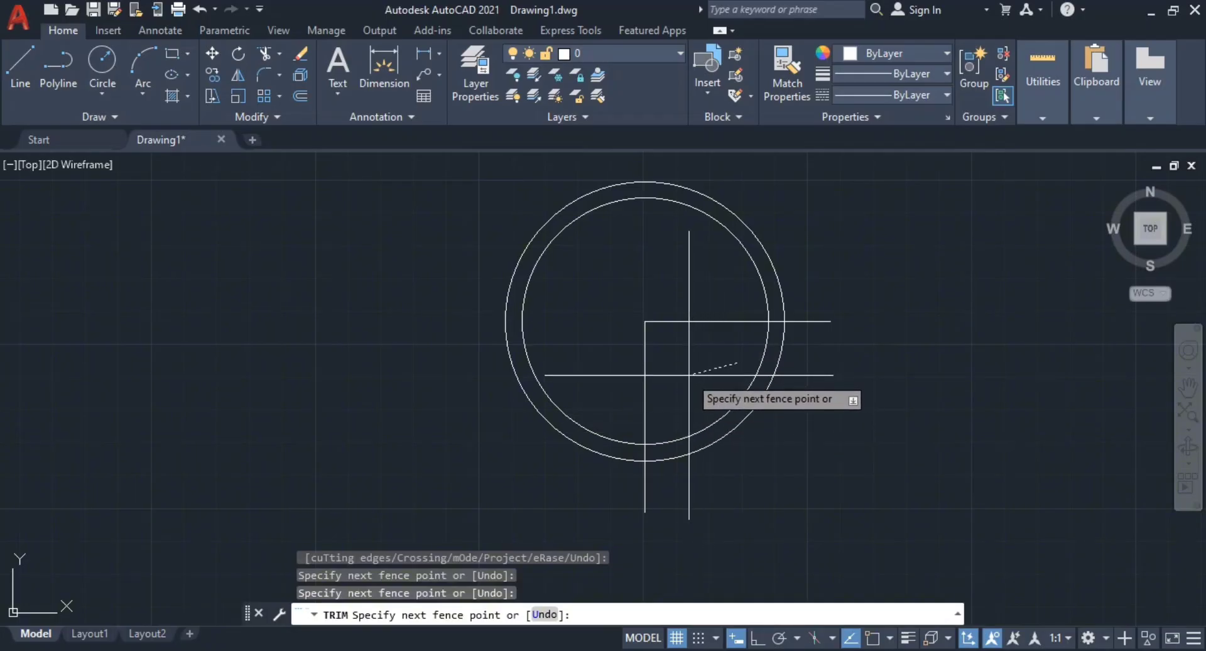
left_click(629, 391)
key("Return")
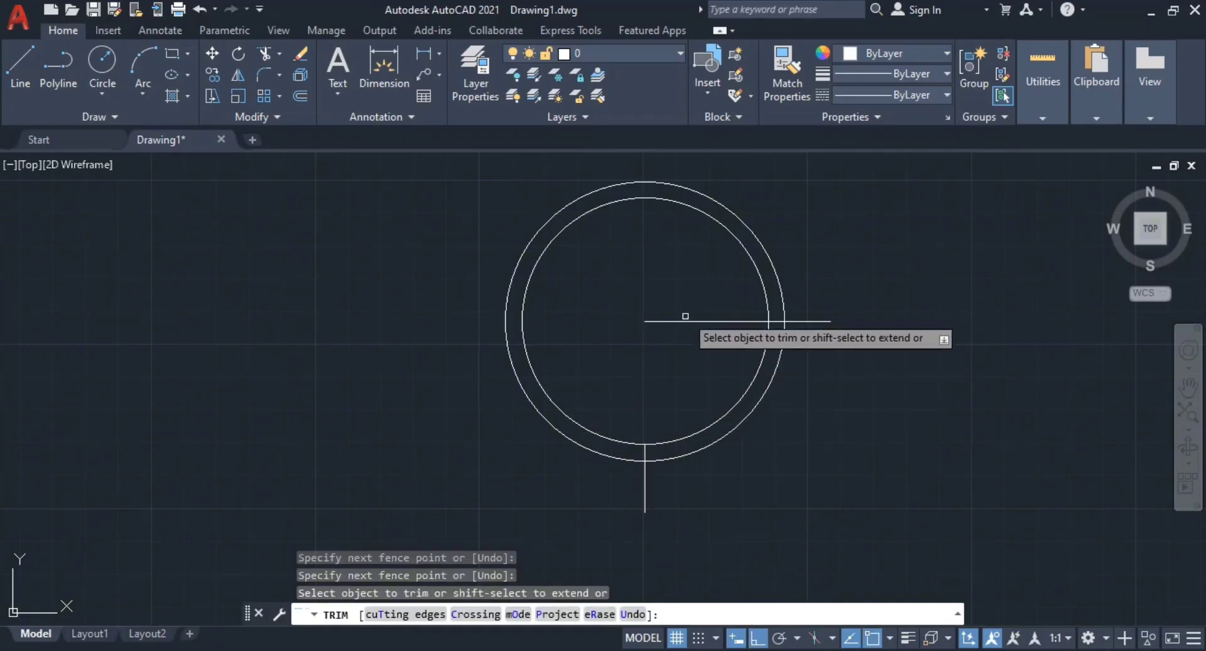
key("Escape")
key("Escape")
key("Escape")
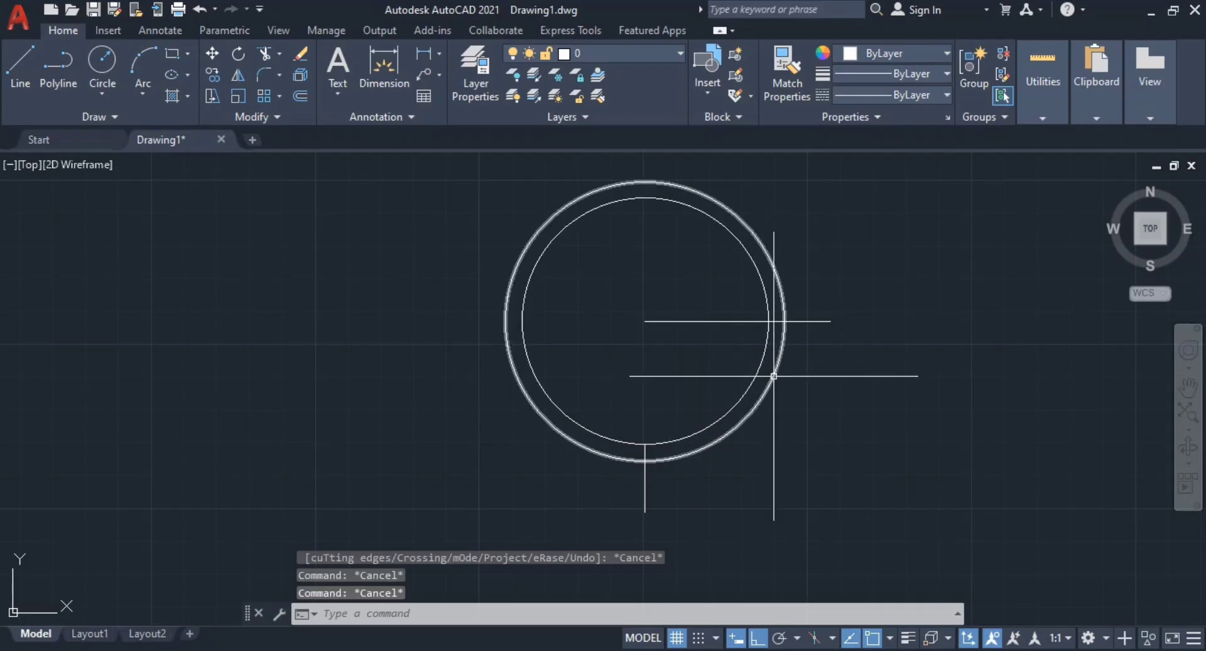
Step: Trim the lower-right quarter of the outer circle between the two helper lines to leave a three-quarter thread arc
type("tr")
key("Return")
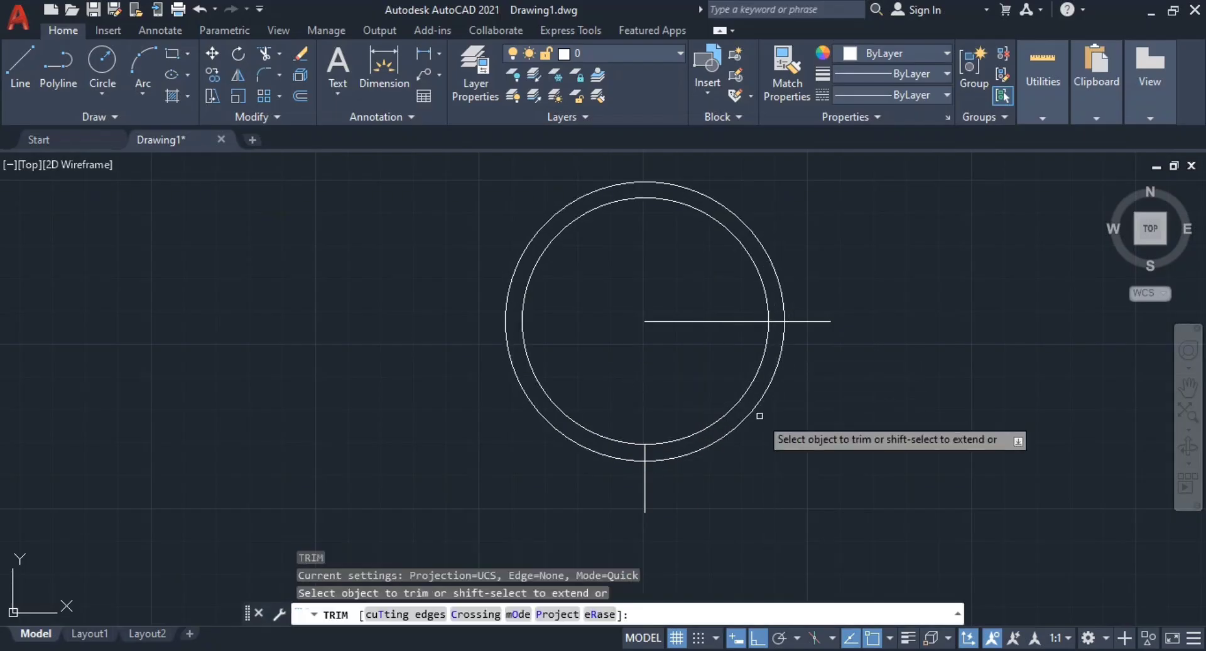
scroll(745, 415, "up", 2)
left_click(759, 425)
left_click(735, 404)
key("Return")
key("Escape")
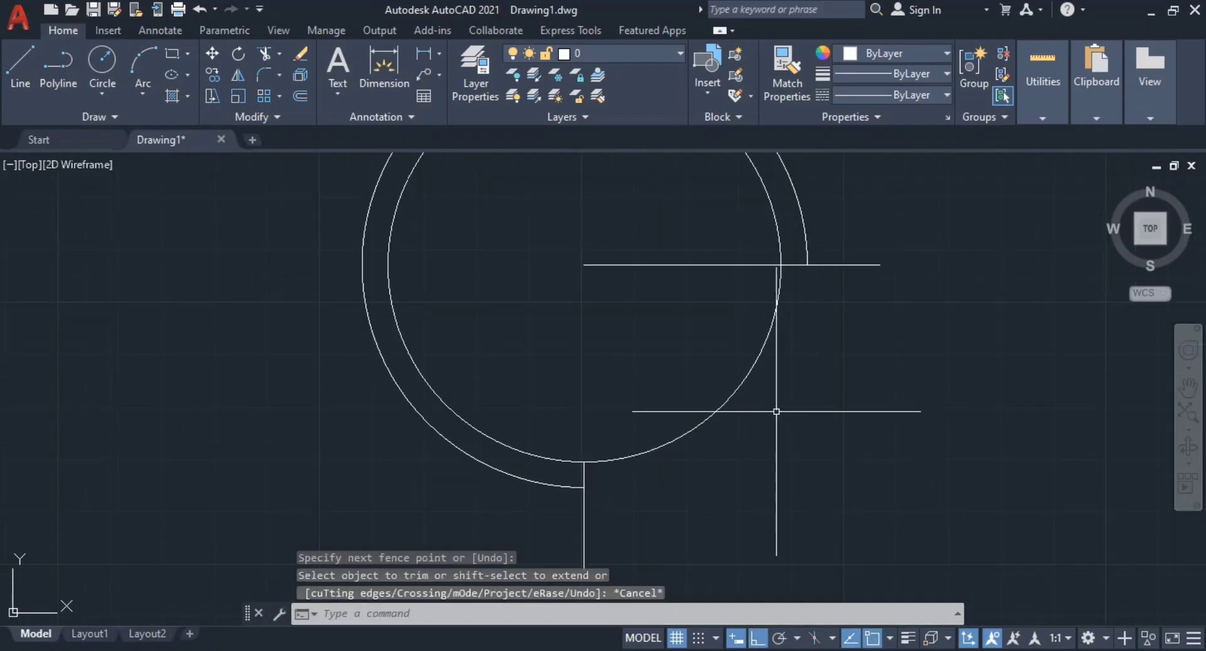
Step: Erase the copied inner circle and both helper lines, keeping only the three-quarter thread arc
scroll(705, 409, "down", 2)
middle_click_drag(706, 409, 717, 403)
left_click(796, 429)
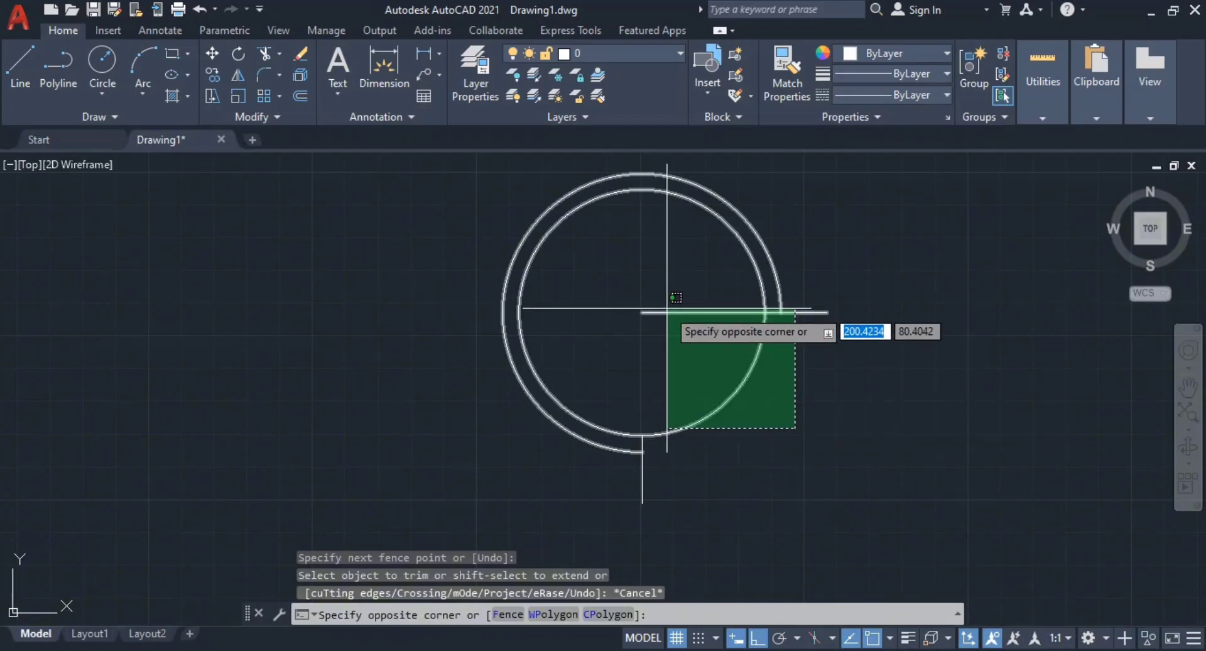
left_click(694, 341)
left_click(702, 336)
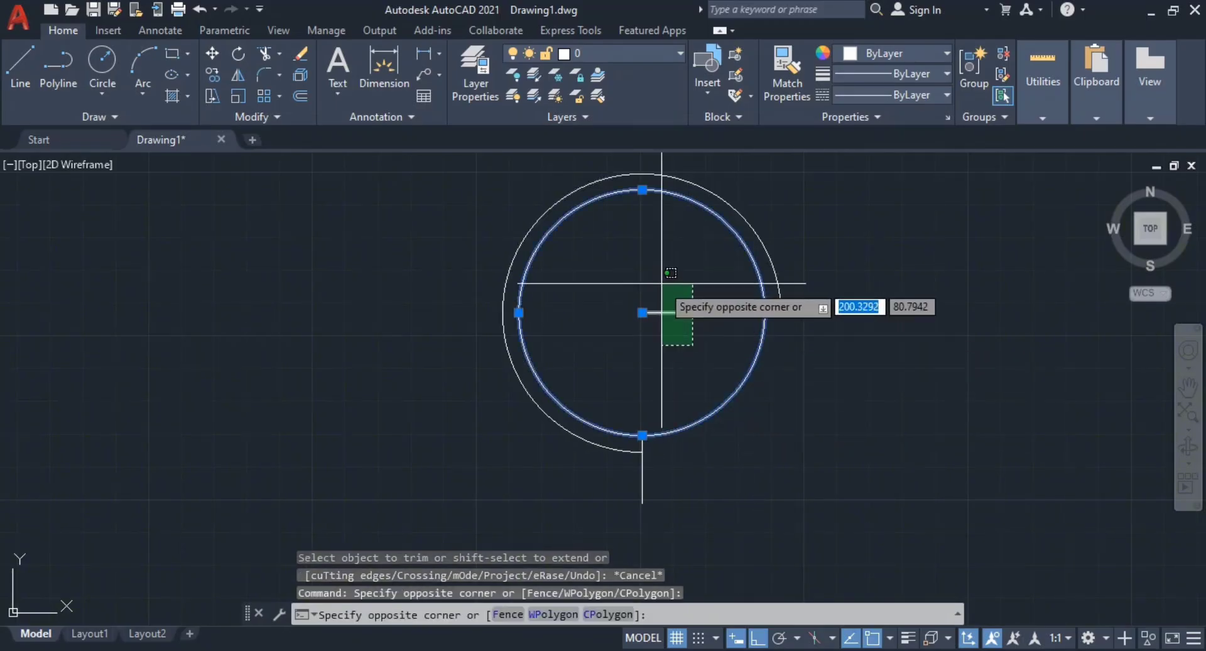
left_click(666, 292)
left_click(691, 492)
left_click(632, 487)
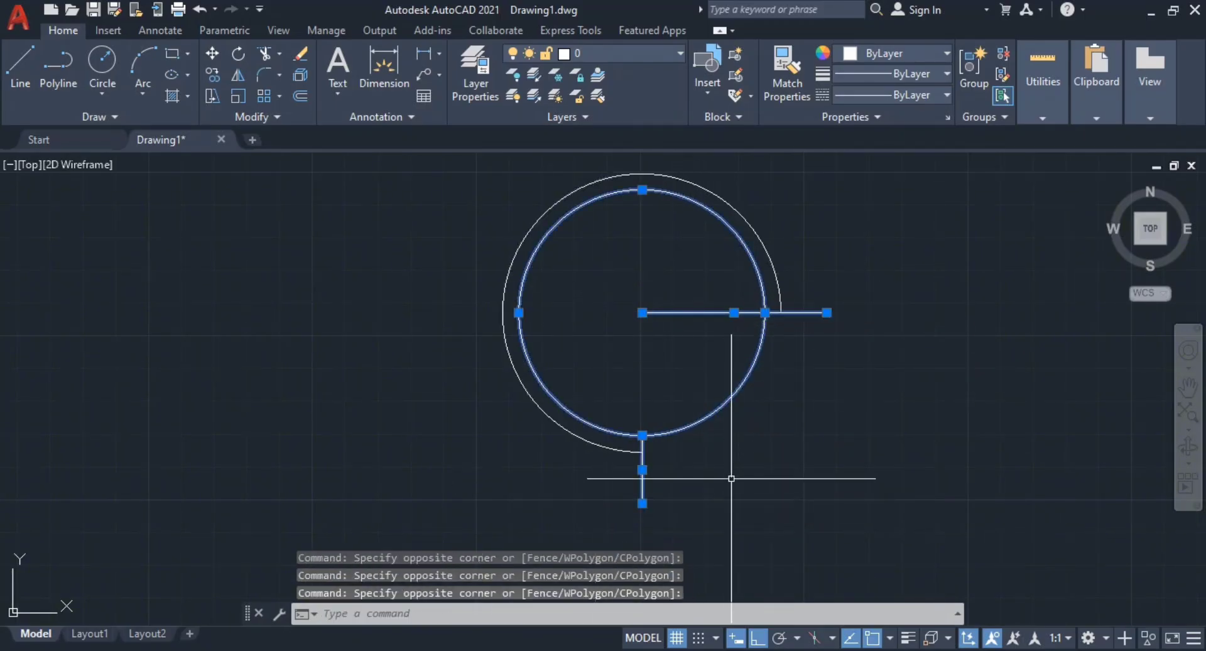
type("E")
key("Return")
Step: Move the thread arc by its centre onto the centre of the right M8 hole
middle_click_drag(714, 440, 778, 463)
scroll(808, 436, "down", 6)
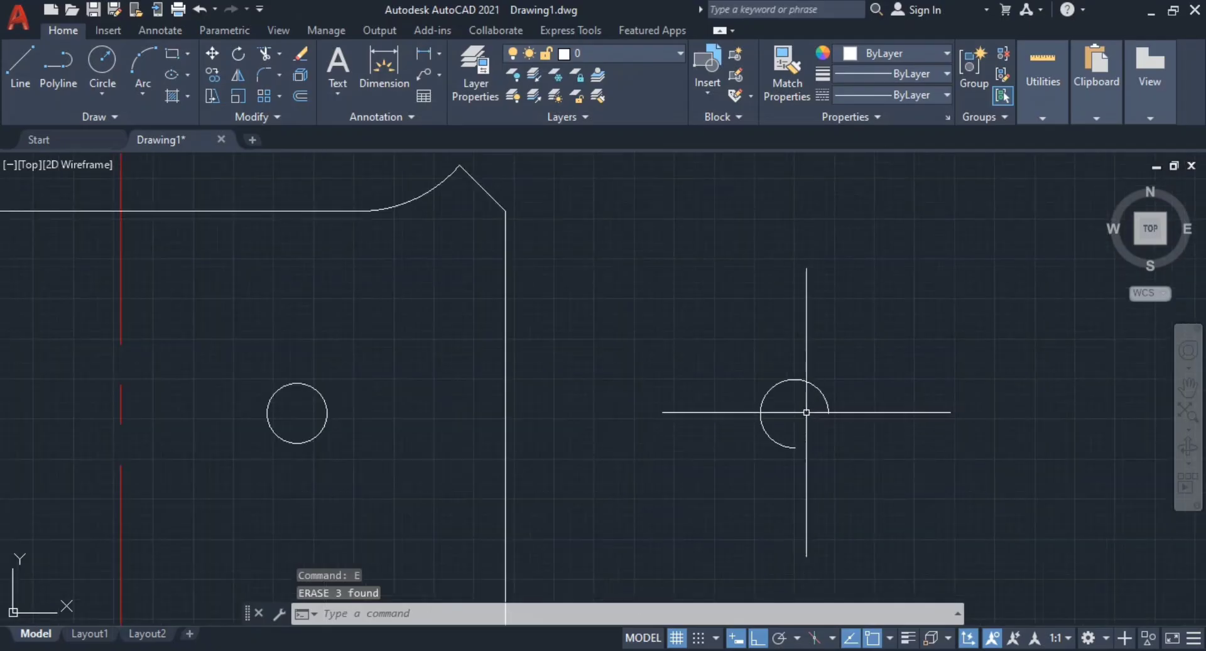
scroll(816, 409, "up", 2)
middle_click_drag(860, 384, 864, 334)
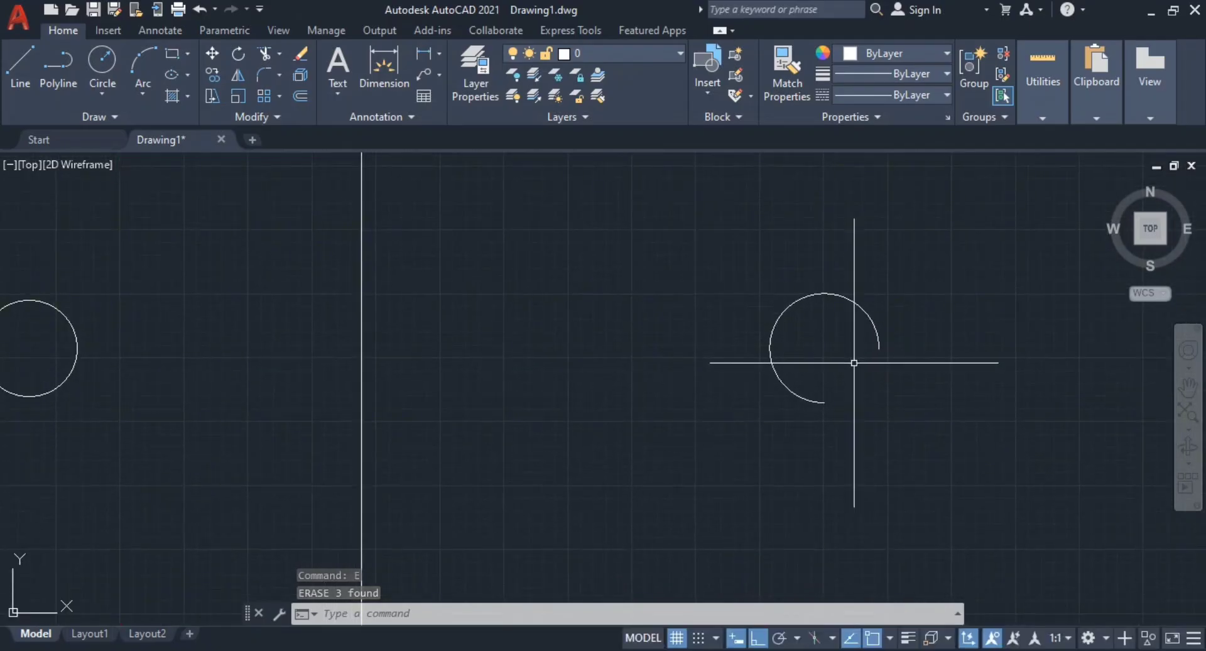
left_click(856, 414)
left_click(821, 423)
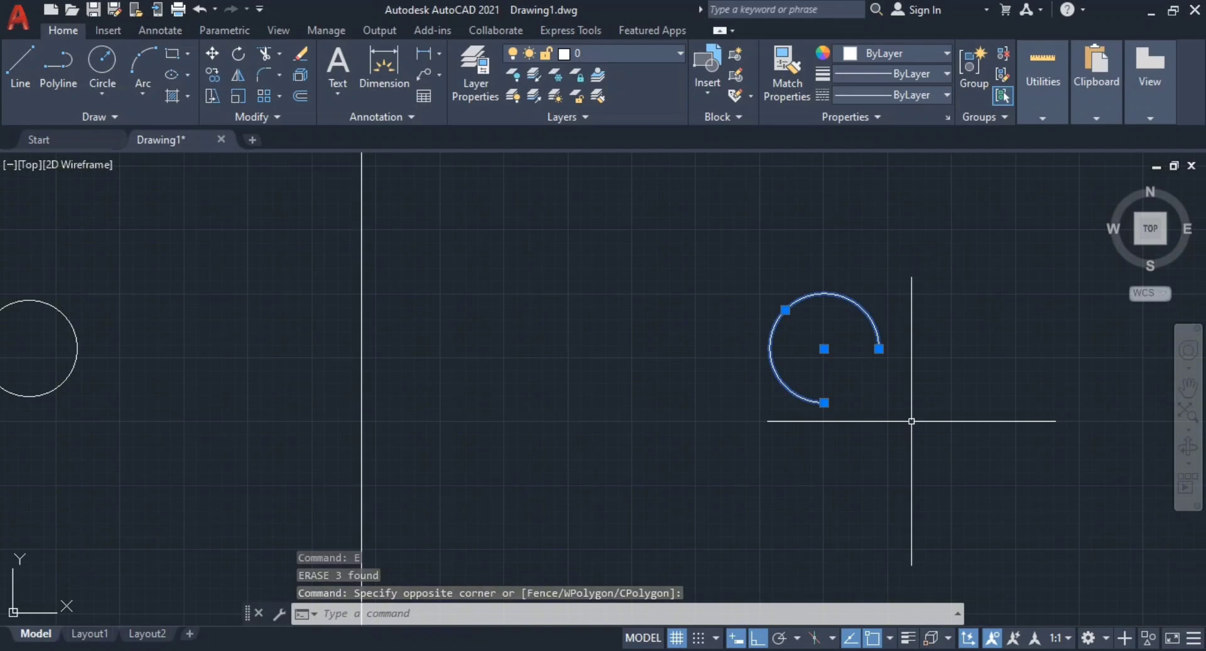
type("m")
key("Return")
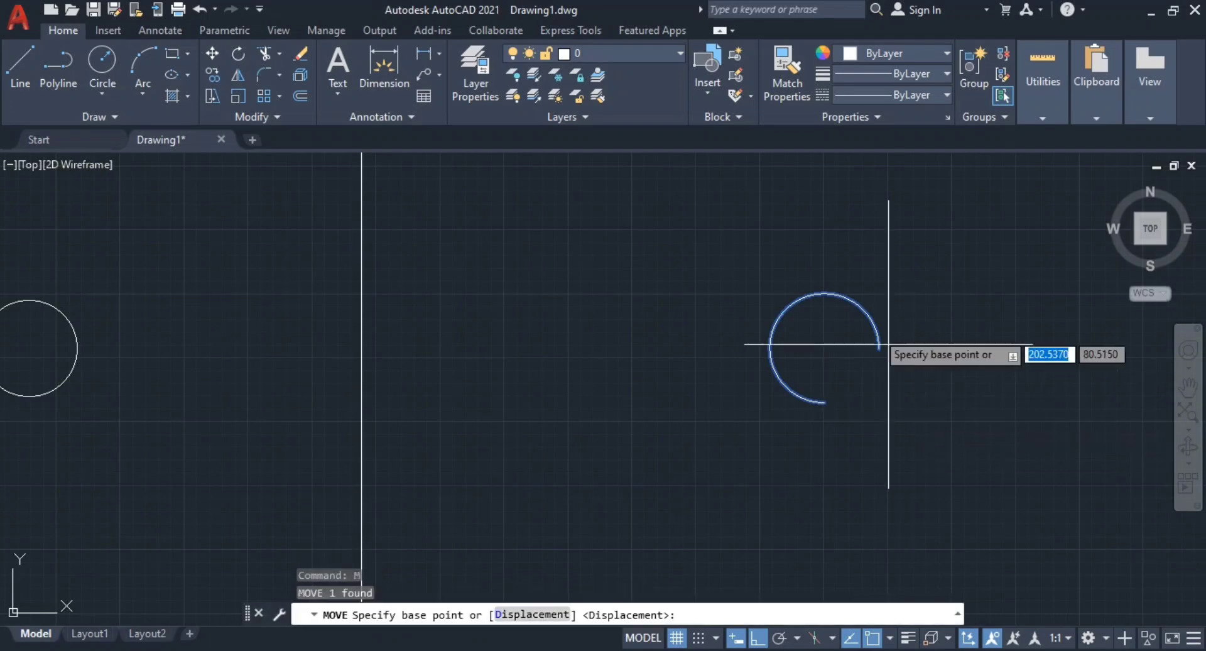
left_click(823, 350)
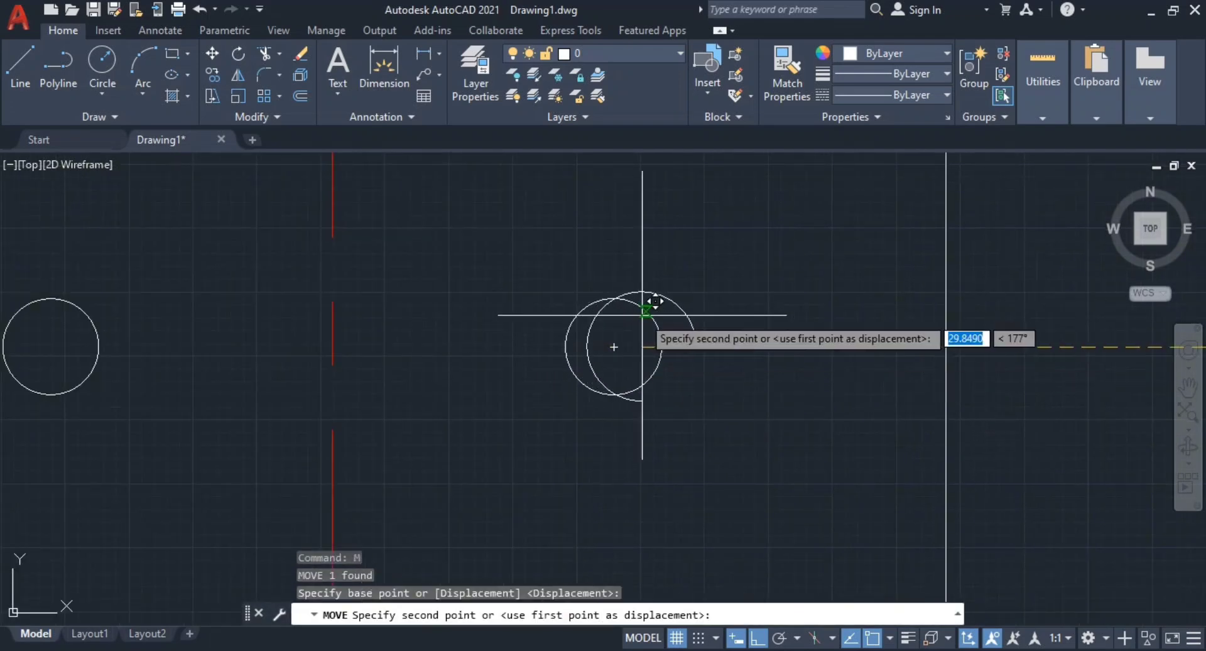
left_click(613, 347)
middle_click_drag(544, 346, 985, 357)
key("Return")
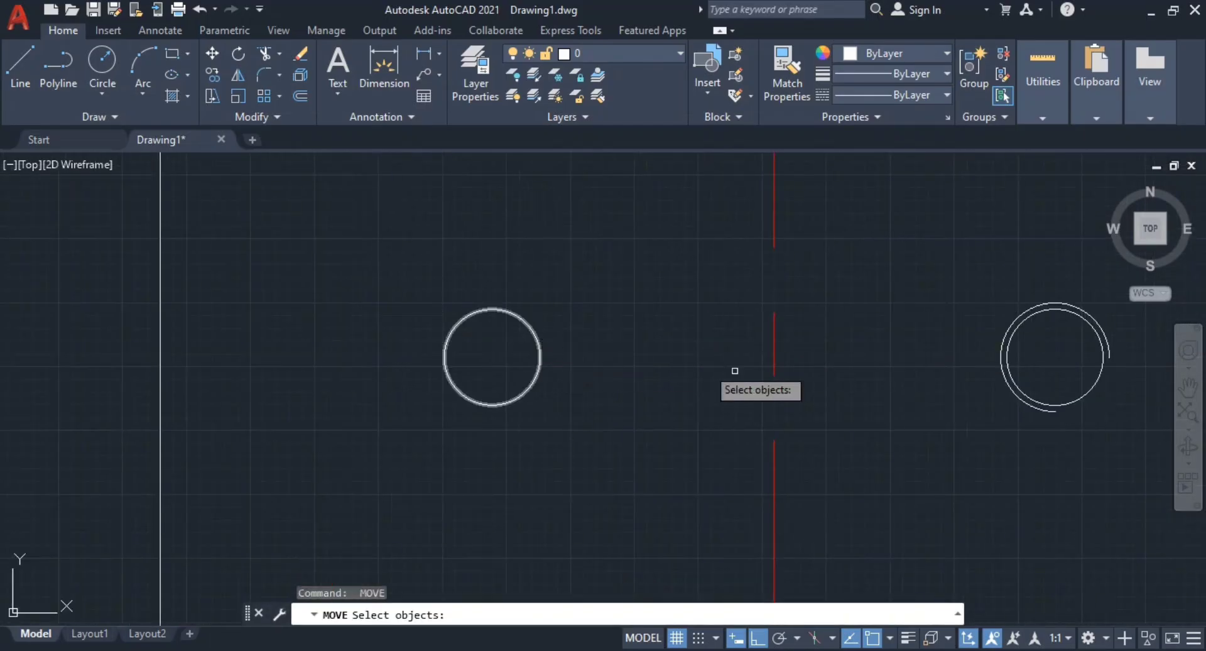
key("Escape")
Step: Copy the thread arc from the right hole's centre to the left hole's centre
scroll(1012, 409, "up", 2)
left_click(1017, 408)
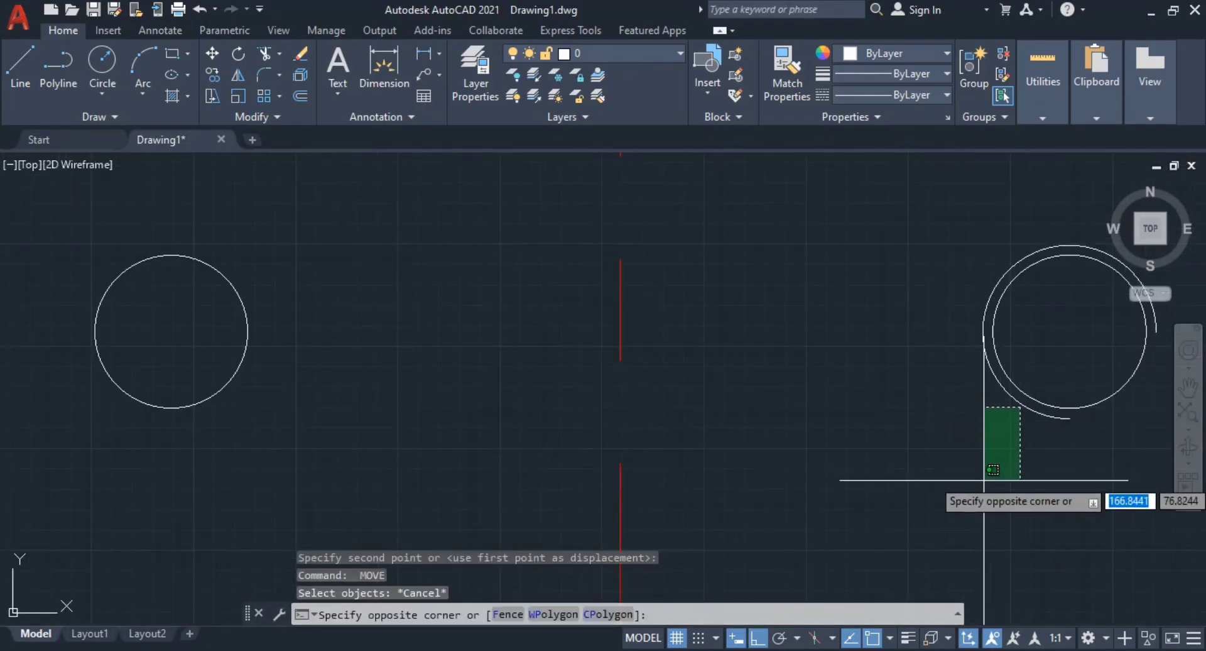
key("Escape")
left_click(1058, 417)
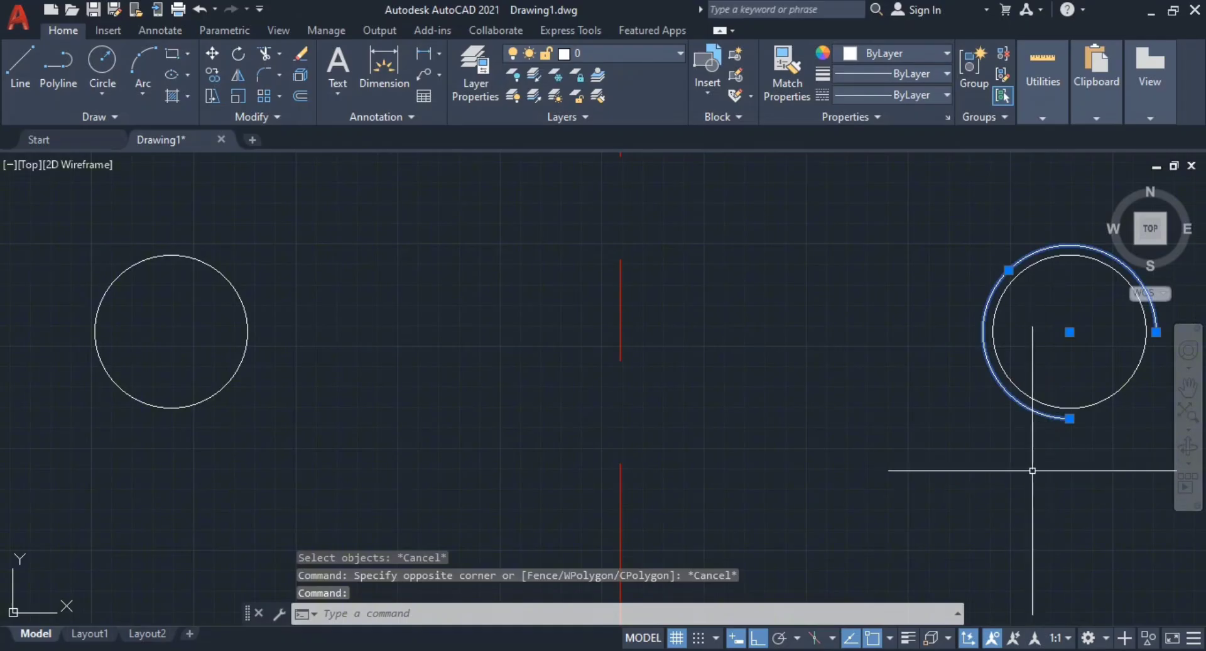
type("co")
key("Return")
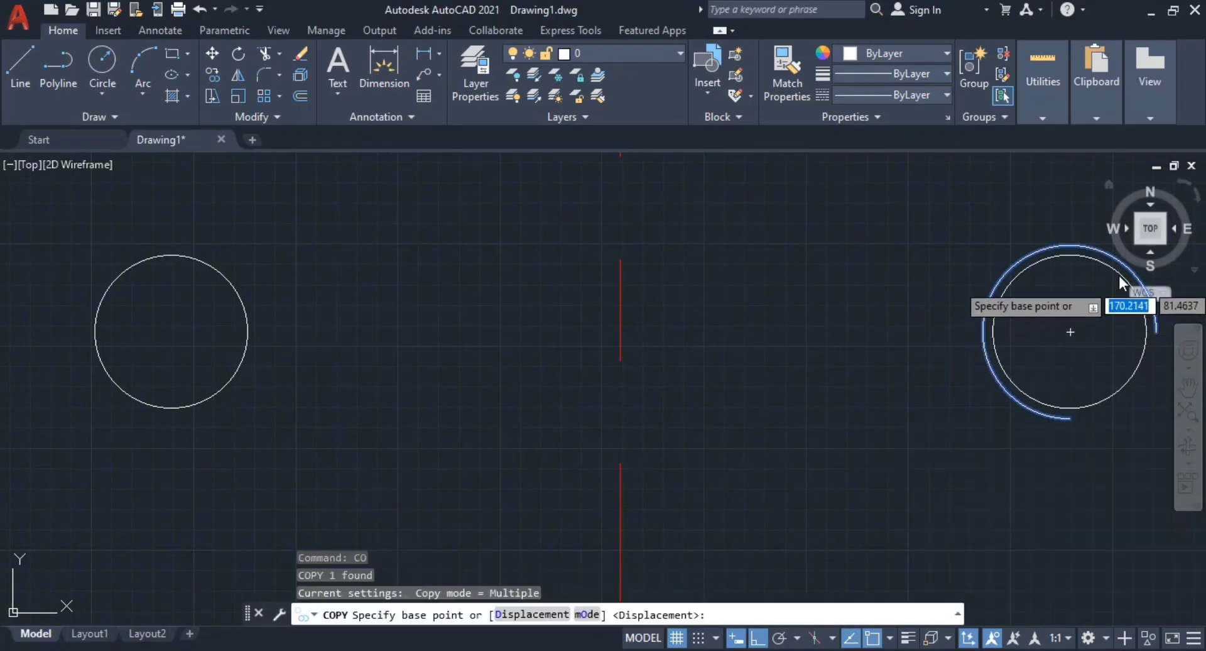
left_click(1069, 332)
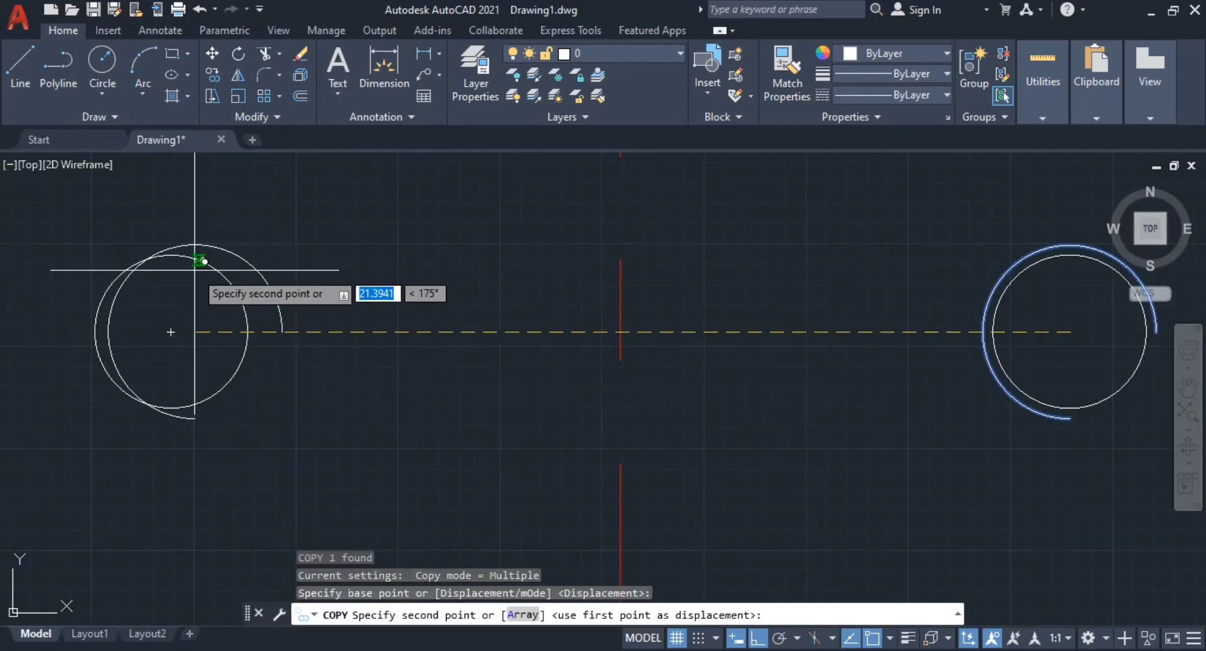
left_click(174, 335)
key("Escape")
scroll(783, 333, "down", 10)
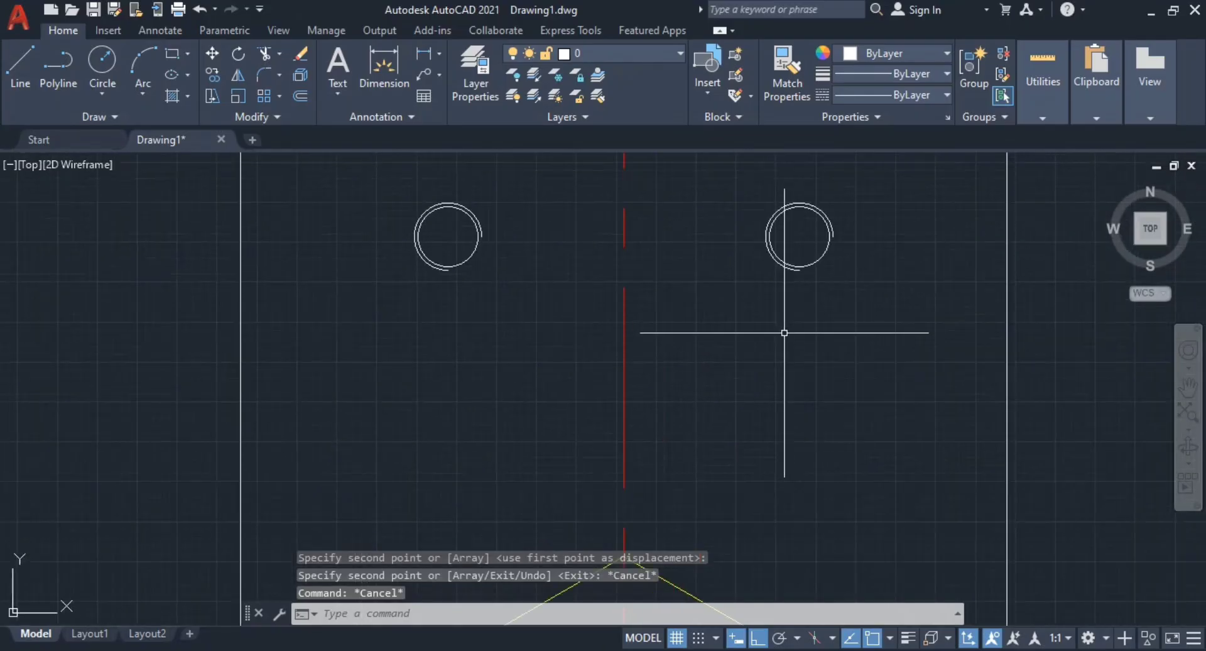
Step: Recheck the base's dashed edges in the PDF reference and make Hidden lines the current layer in the AutoCAD drawing
key("alt+Tab")
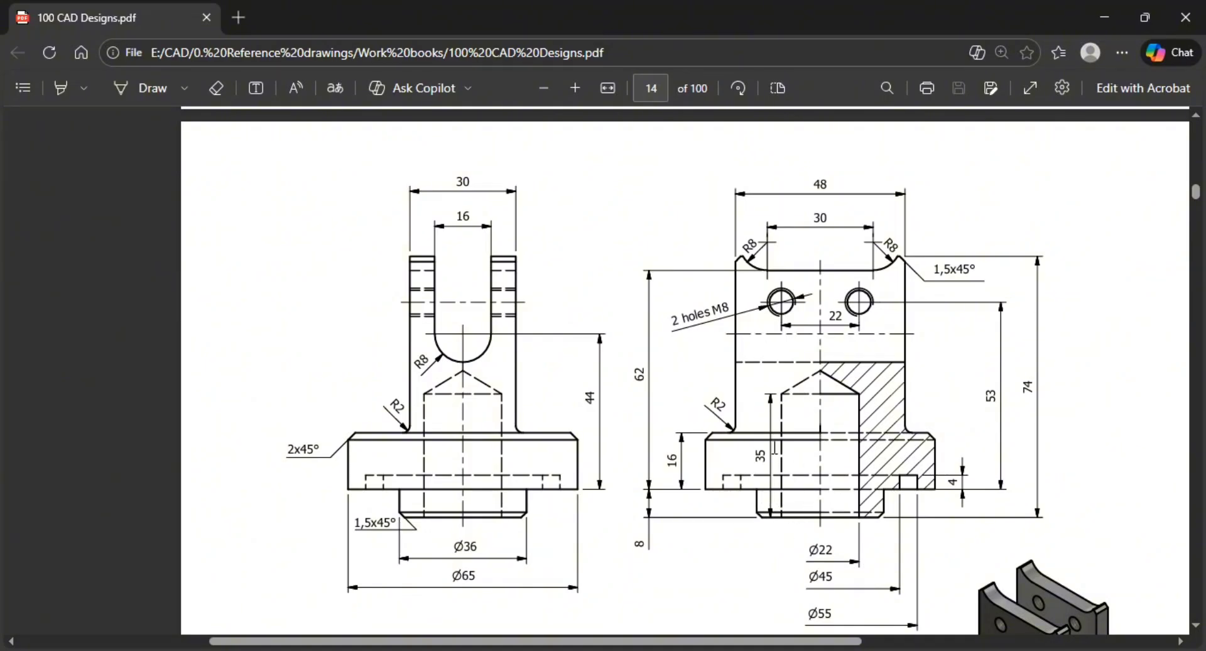
key("alt+Tab")
scroll(695, 484, "up", 1)
scroll(740, 473, "down", 1)
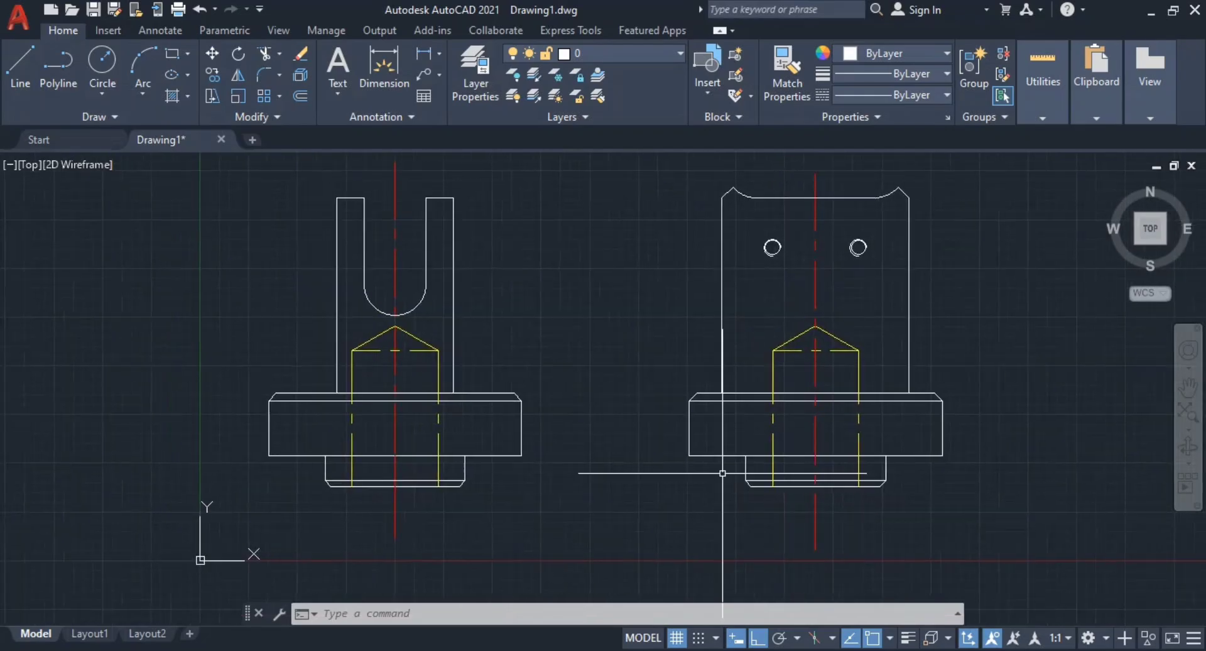
key("alt+Tab")
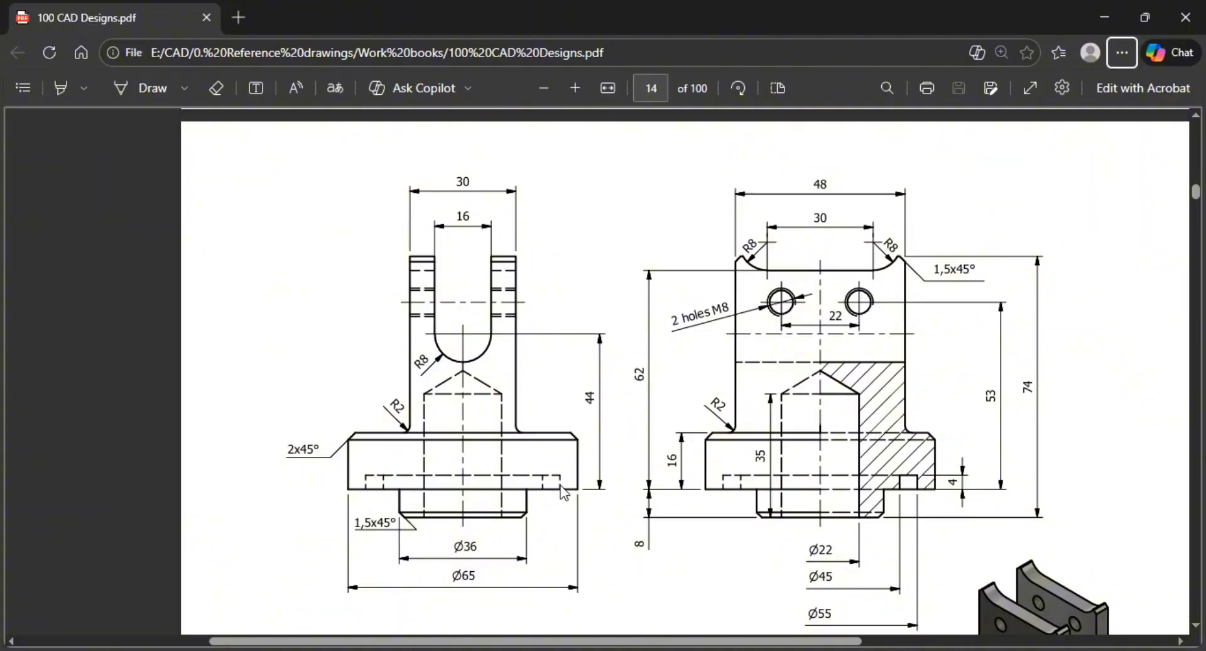
key("alt+Tab")
key("Escape")
key("Escape")
left_click(609, 52)
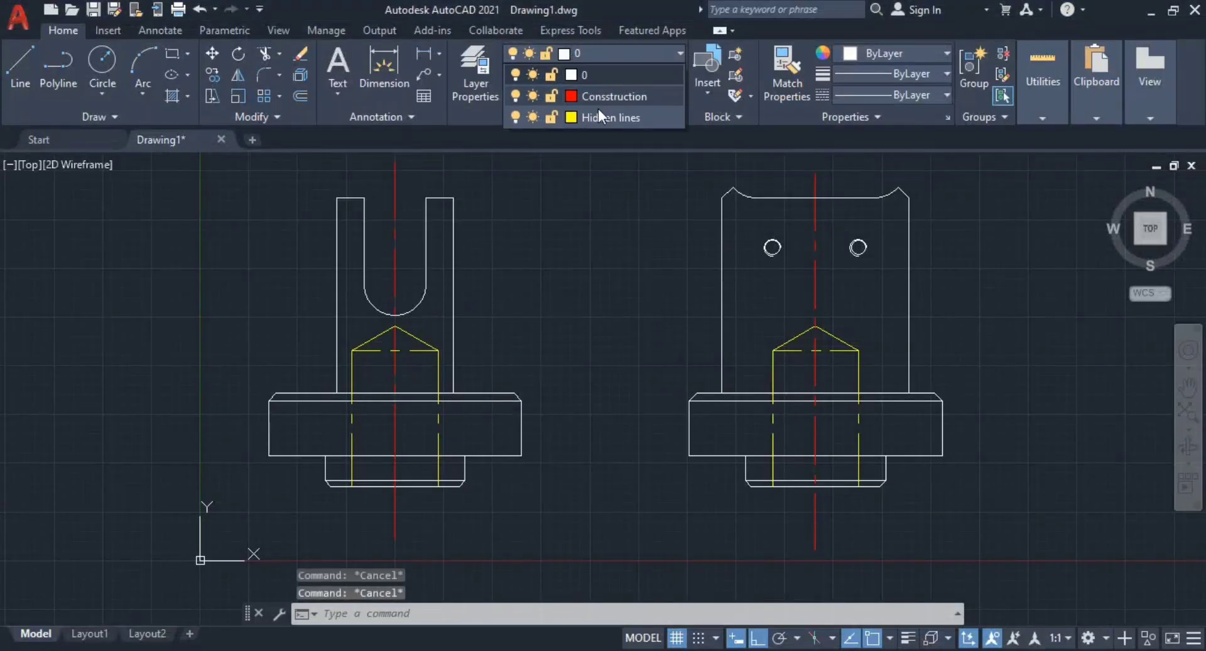
left_click(593, 117)
mouse_move(473, 496)
middle_mouse_down()
mouse_move(735, 366)
mouse_move(672, 387)
middle_mouse_up()
scroll(679, 362, "up", 2)
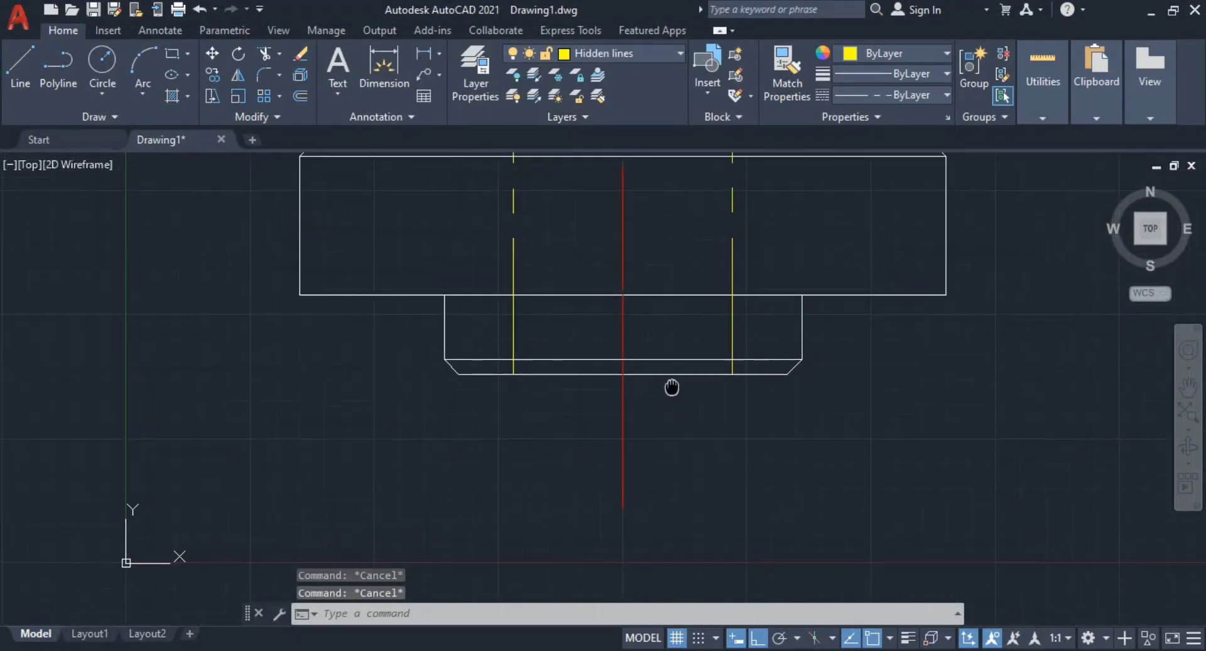
Step: Check the groove diameters in the PDF reference and, in AutoCAD, draw a 27.5 mm hidden line rightward from the centreline below the base
key("alt+Tab")
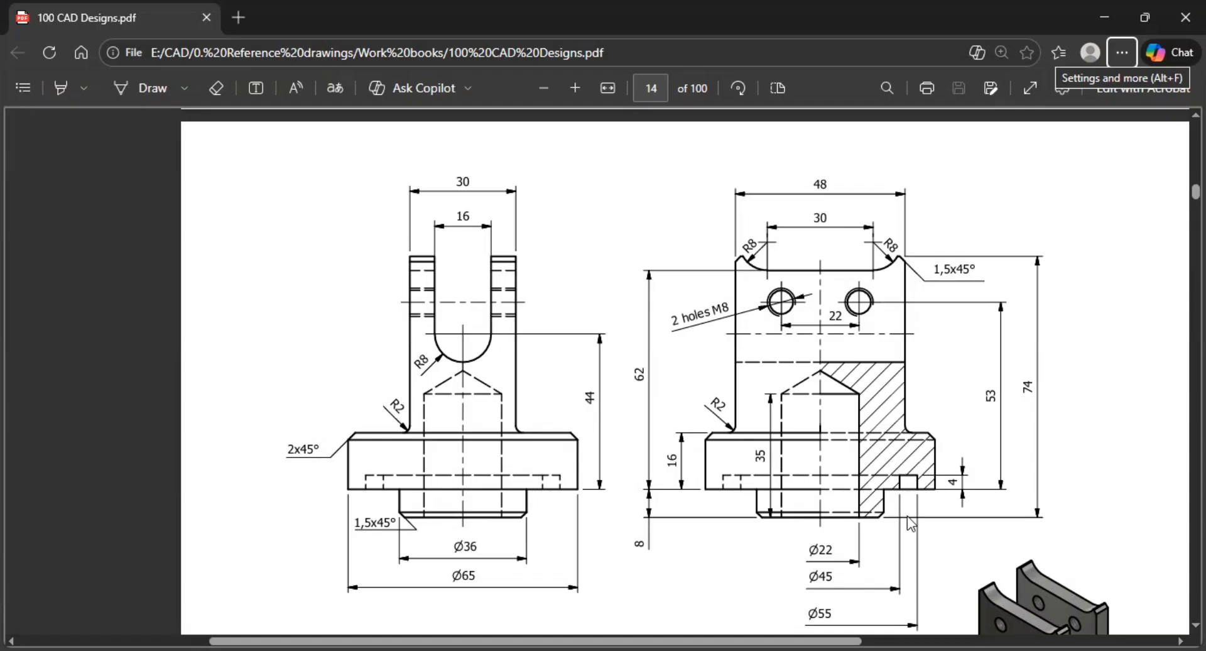
scroll(802, 576, "up", 1)
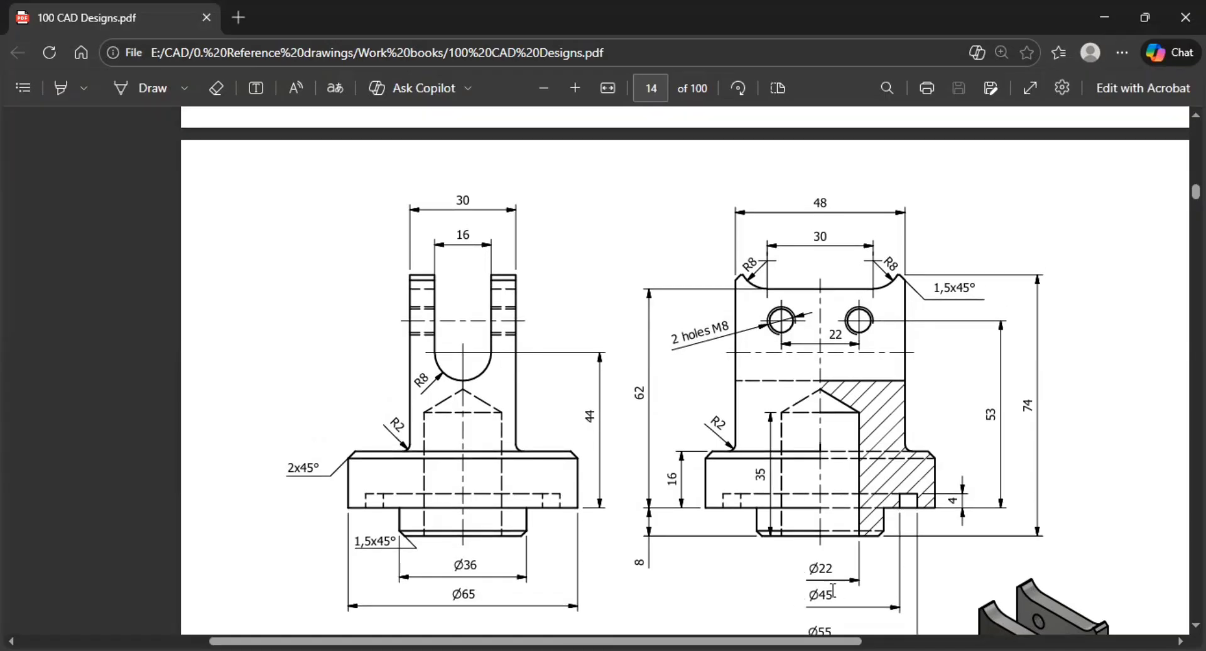
scroll(833, 591, "down", 2)
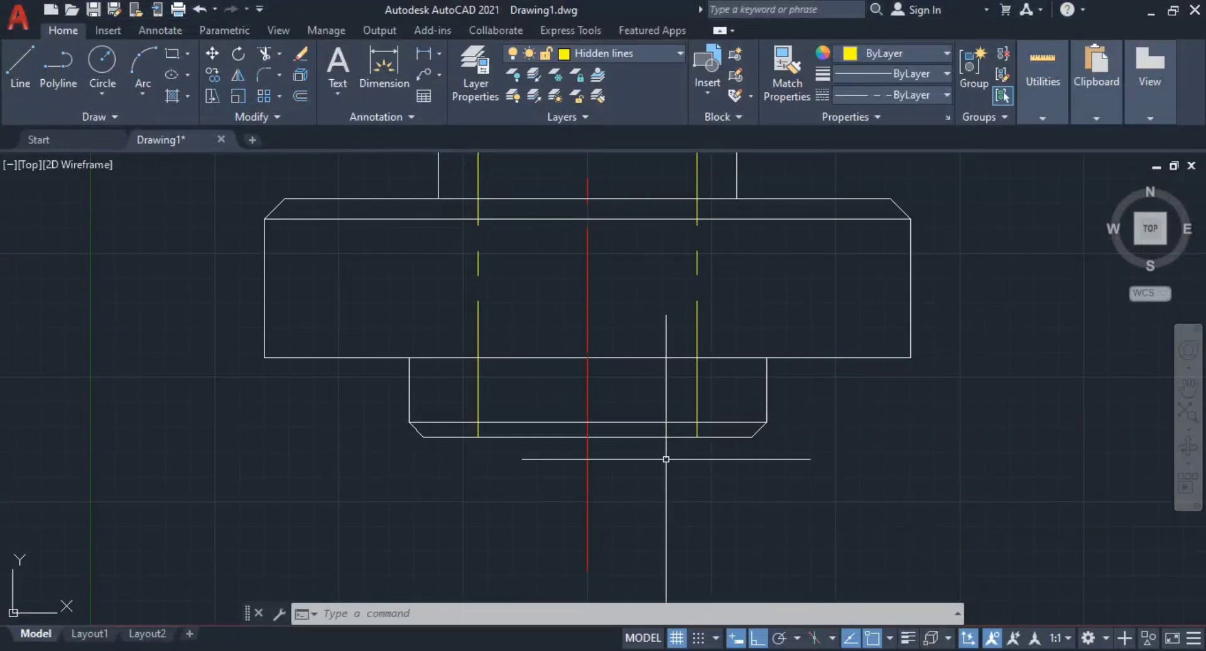
mouse_move(664, 457)
middle_mouse_down()
mouse_move(732, 476)
mouse_move(700, 456)
middle_mouse_up()
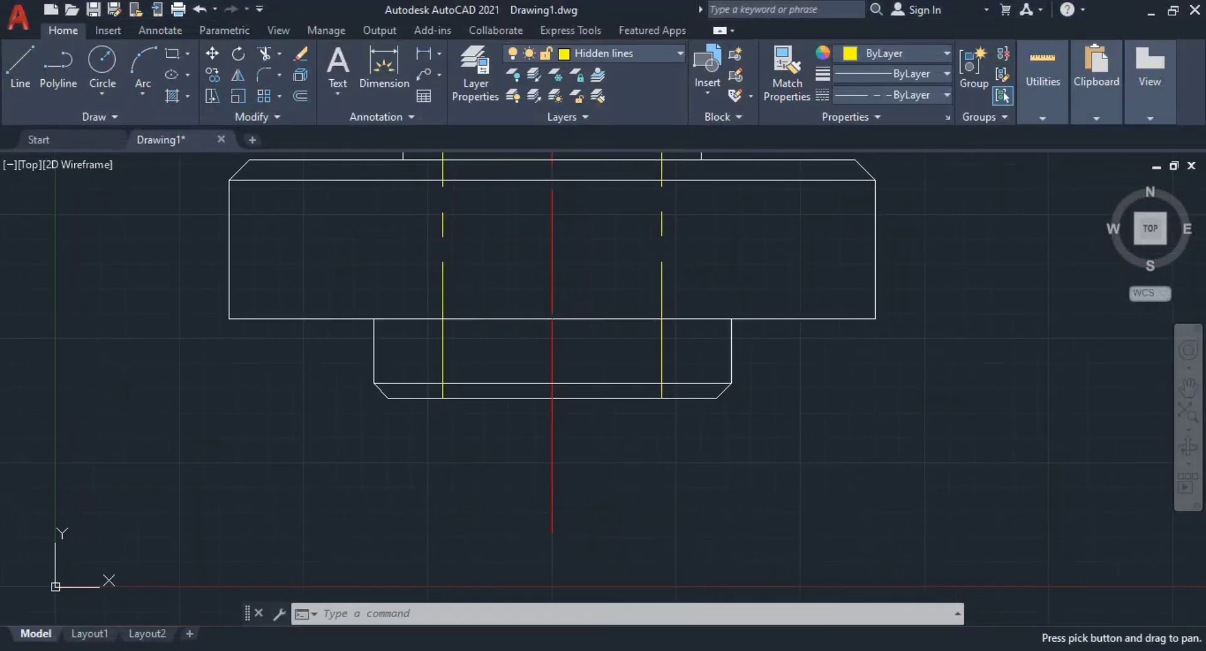
type("l")
key("Return")
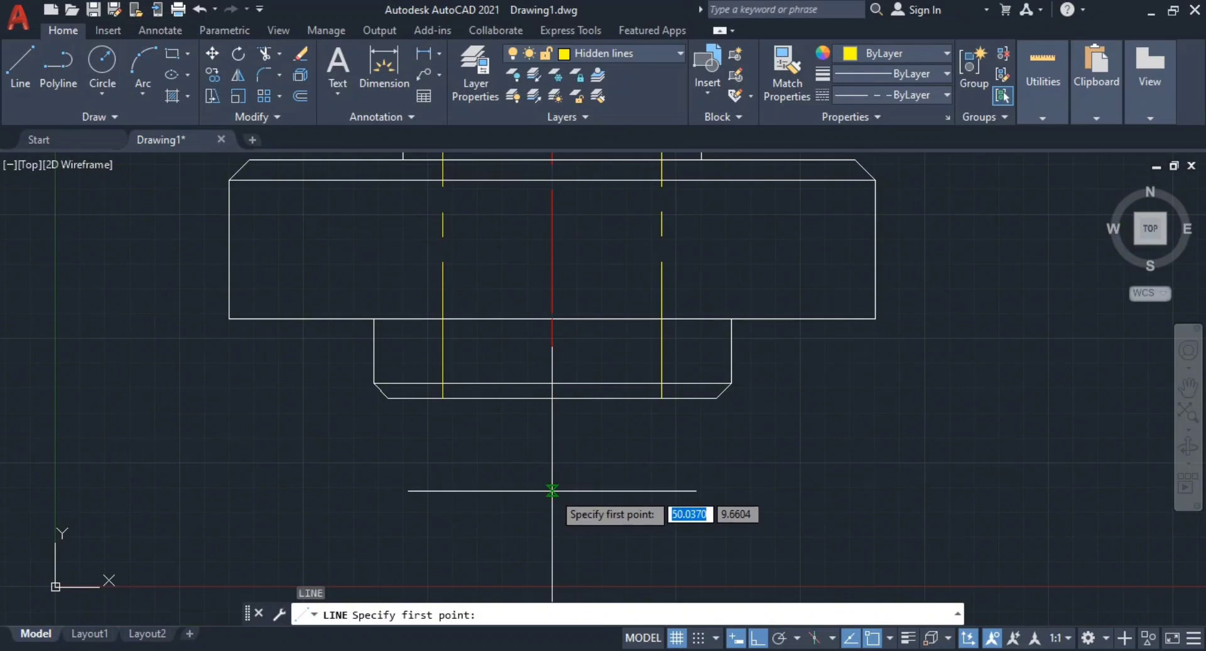
left_click(552, 490)
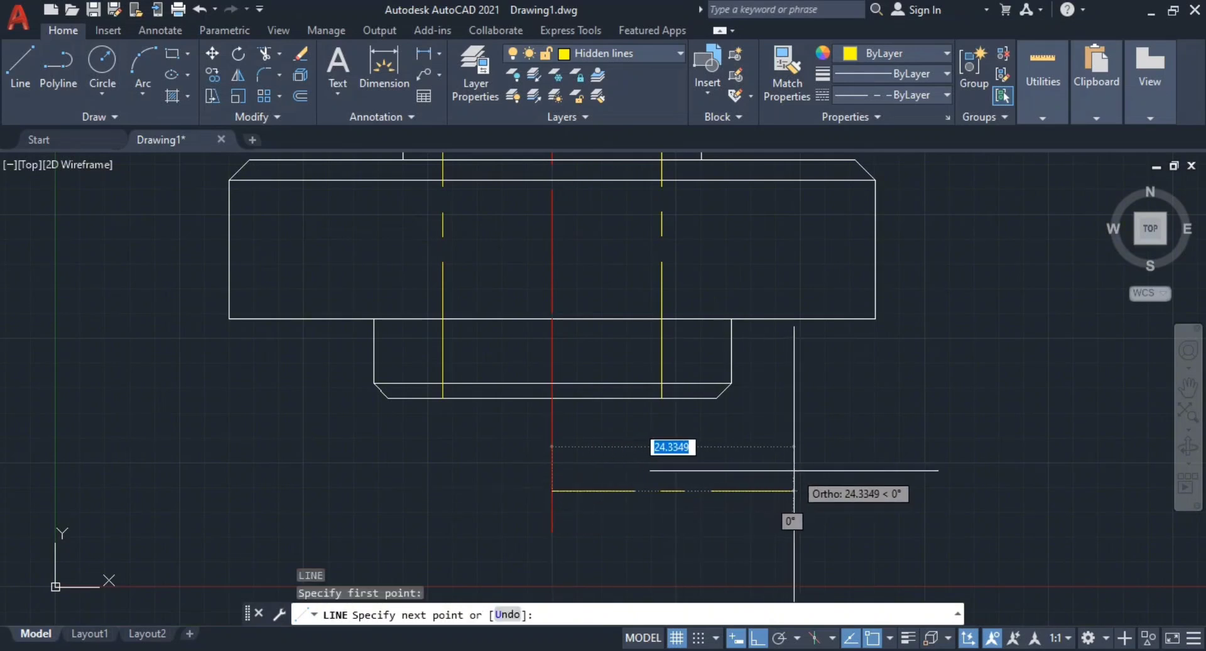
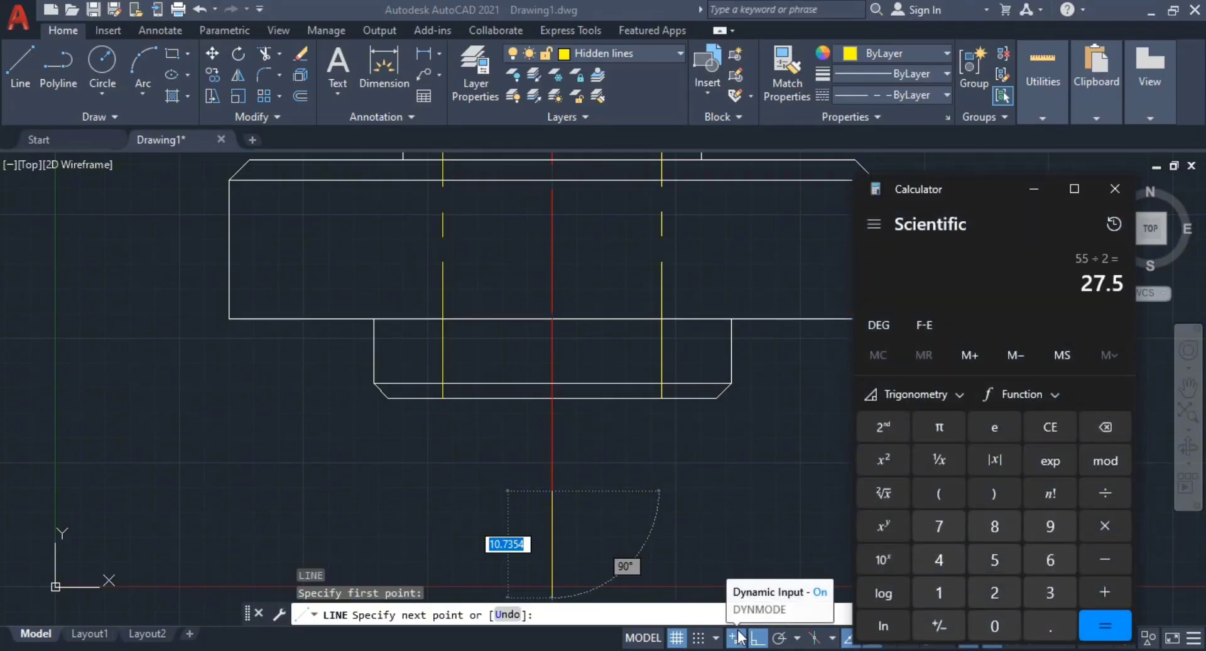
left_click(1115, 189)
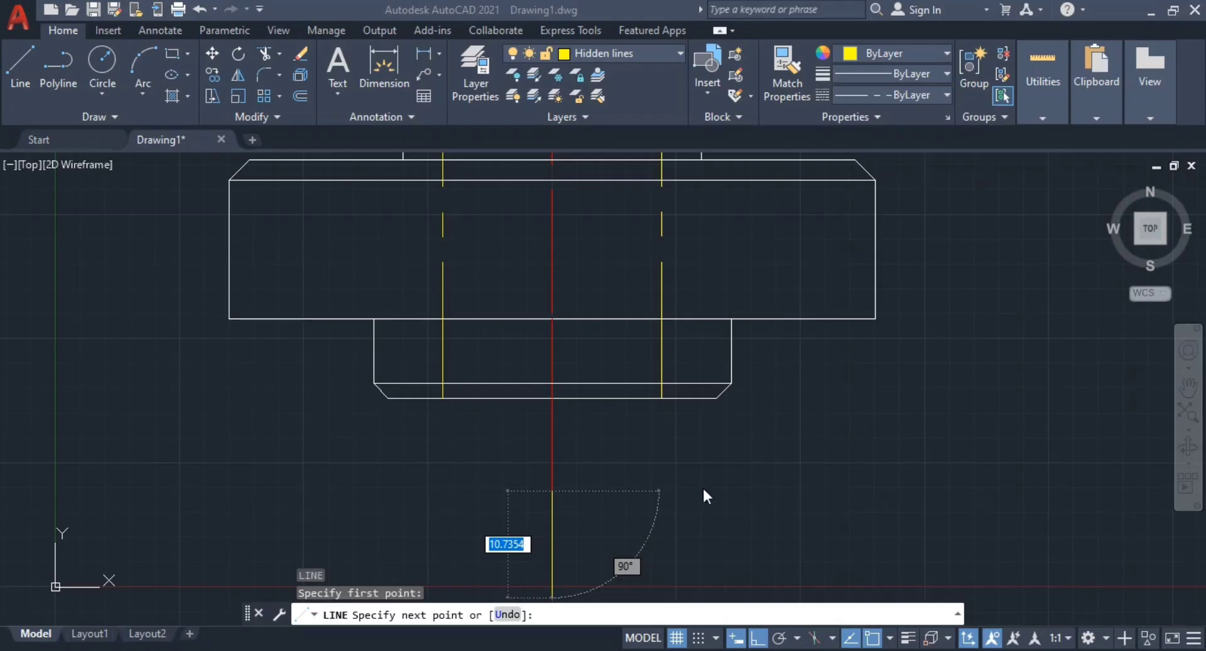
scroll(662, 510, "down", 2)
scroll(669, 479, "up", 2)
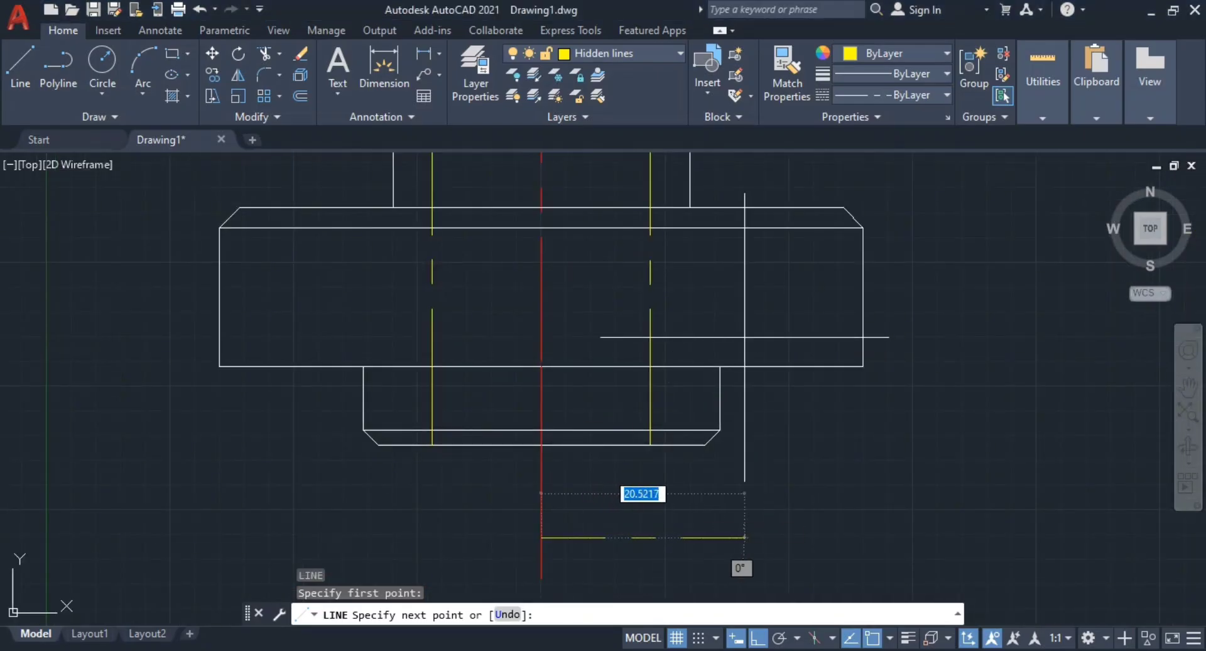
middle_click_drag(729, 485, 742, 419)
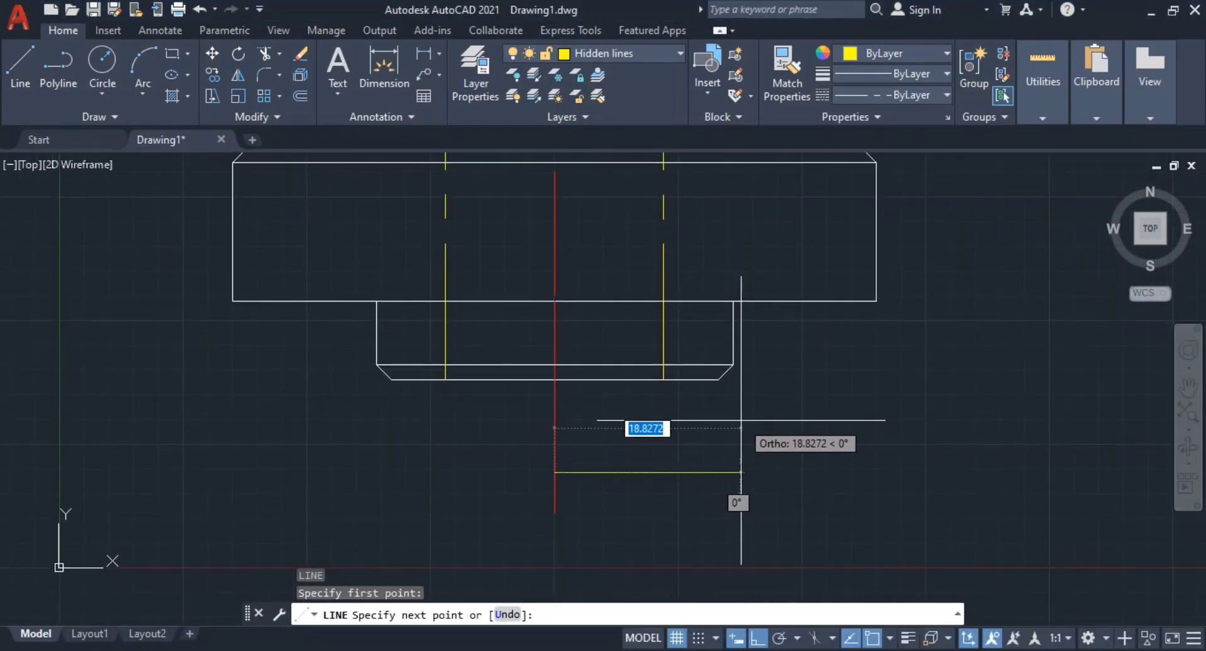
type("27.5")
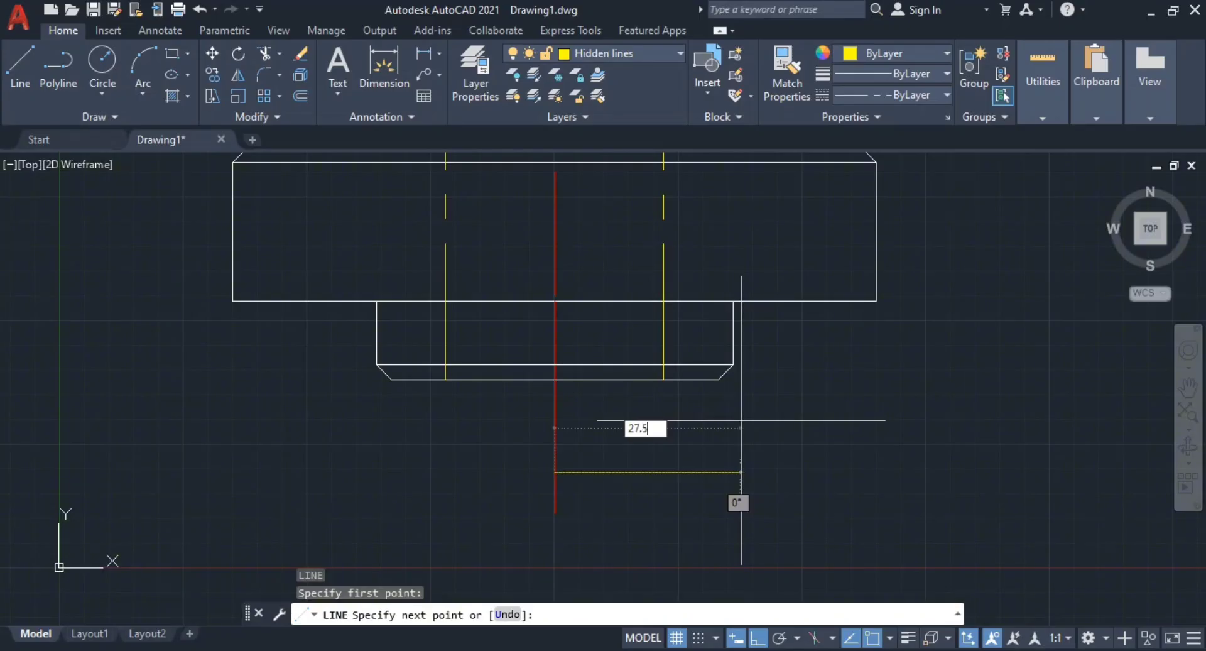
key("Return")
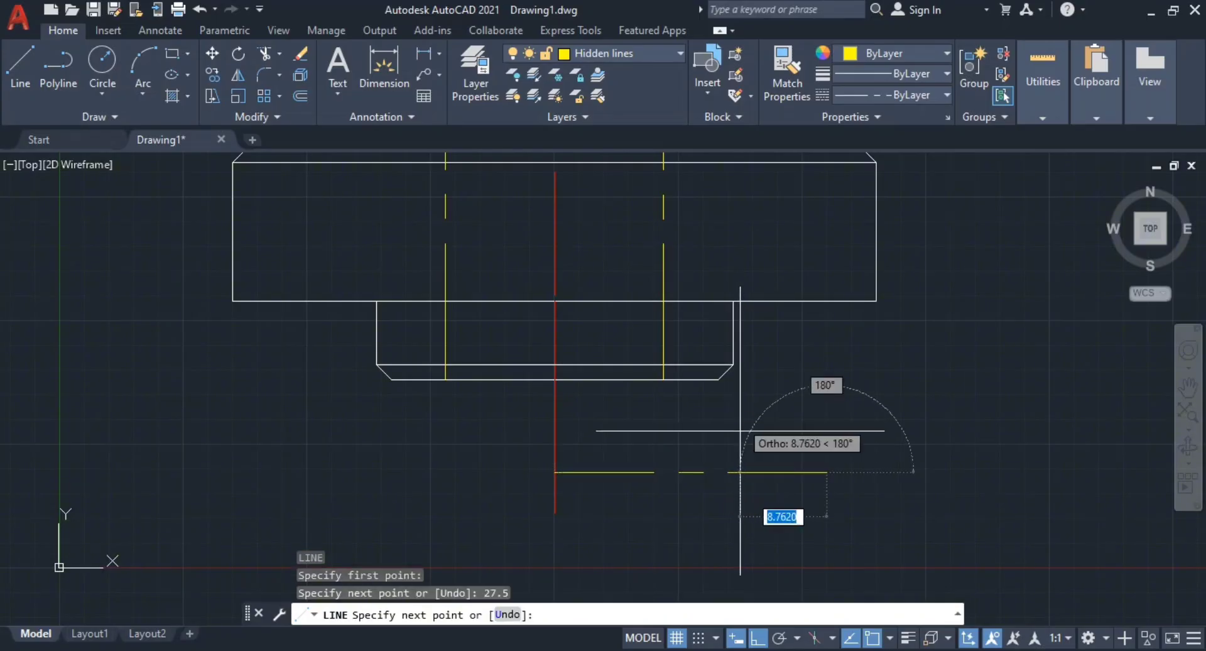
Step: Check the groove depth in the PDF, then continue the line 4 mm downward and back toward the centreline past the groove's inner side
middle_click_drag(807, 512, 810, 416)
key("alt+Tab")
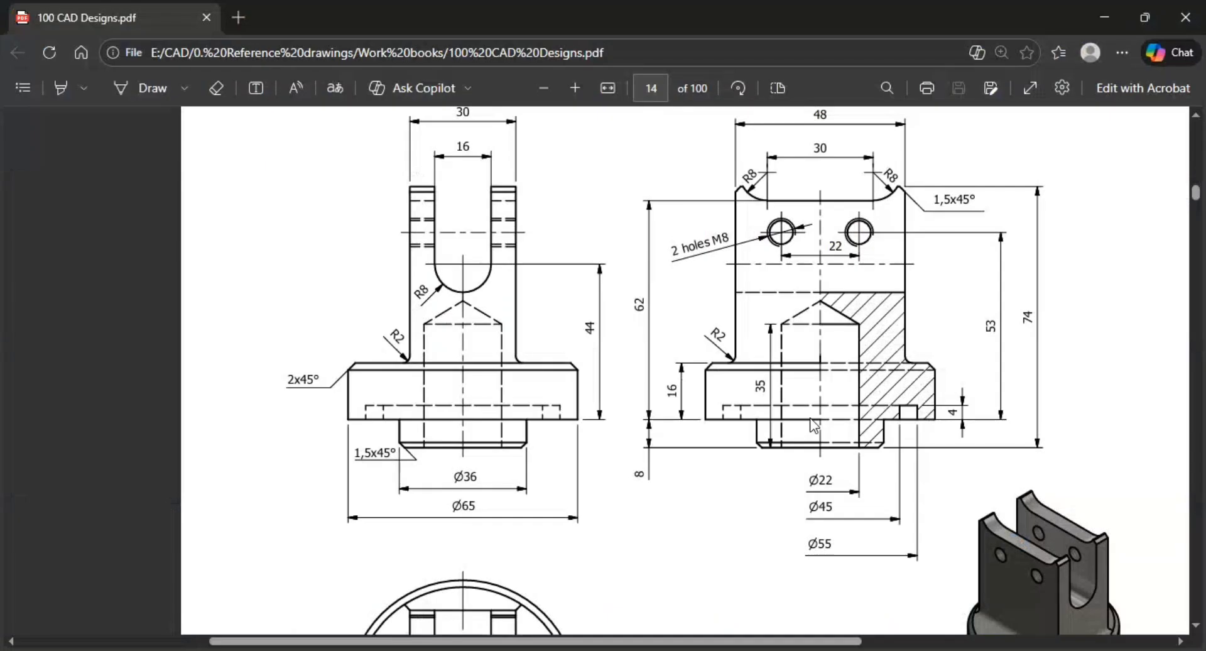
key("alt+Tab")
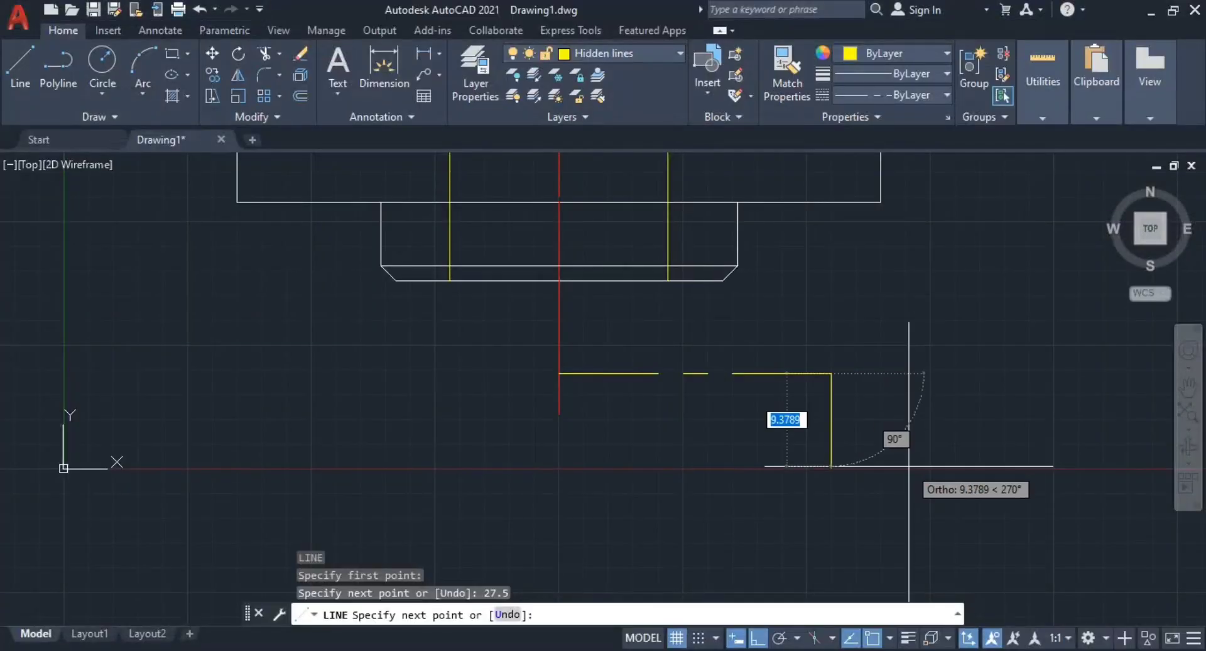
type("4")
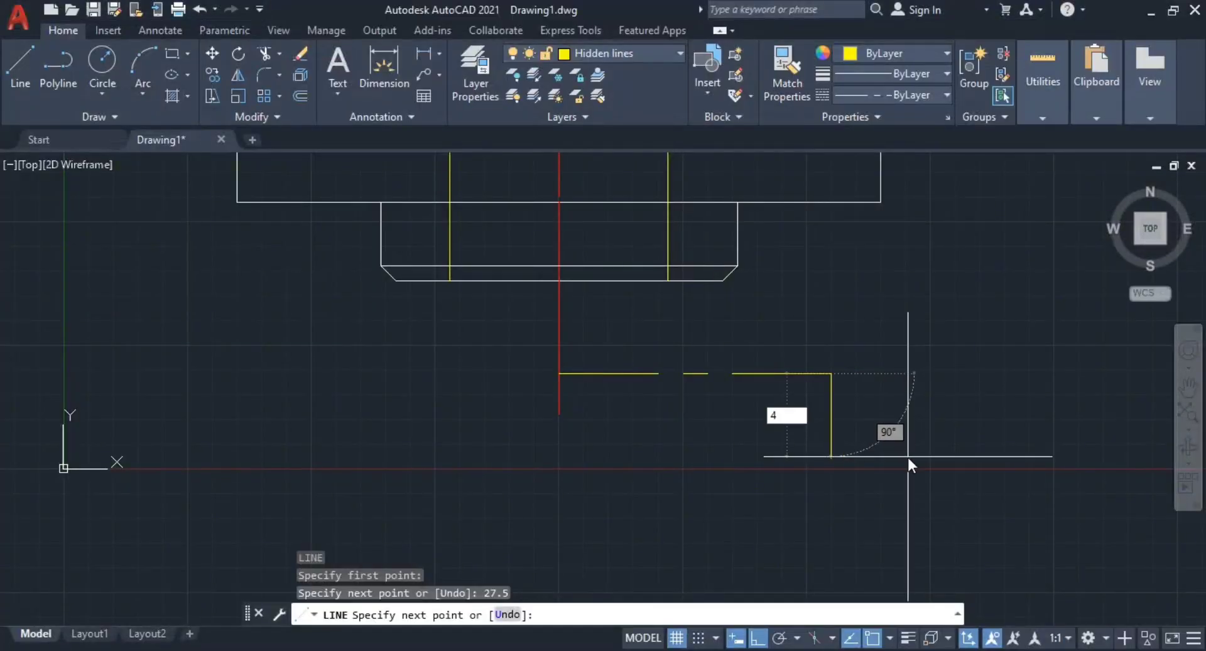
key("Return")
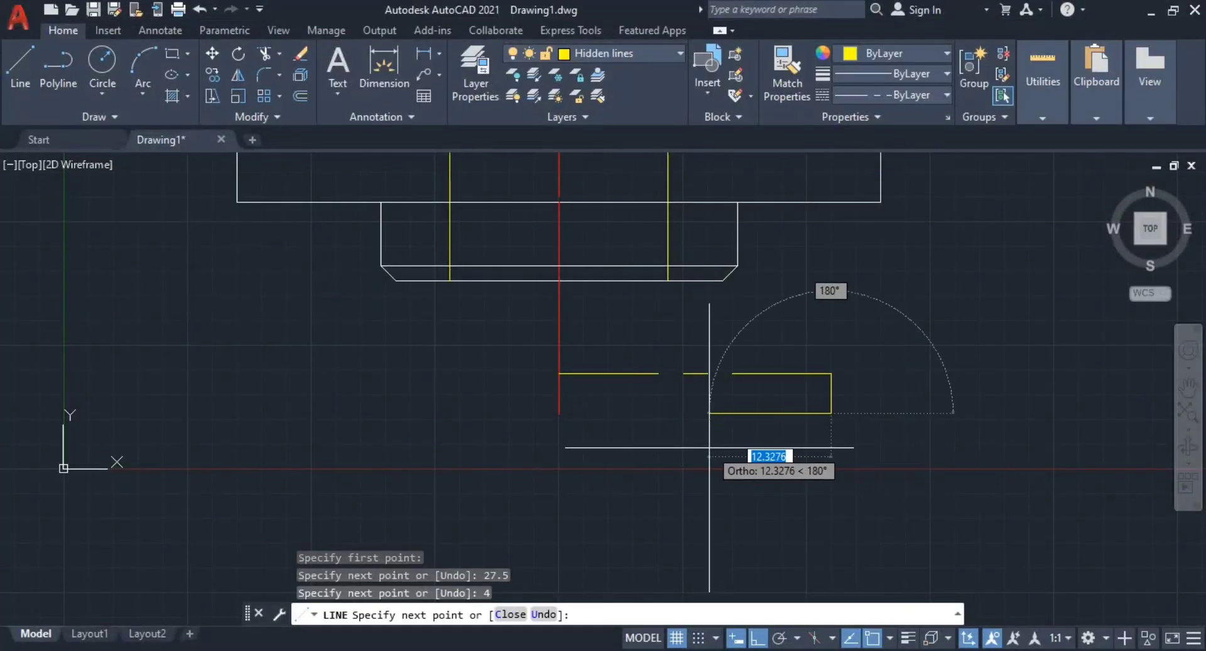
left_click(654, 443)
key("Escape")
key("Escape")
mouse_move(811, 473)
middle_mouse_down()
mouse_move(777, 461)
mouse_move(710, 471)
middle_mouse_up()
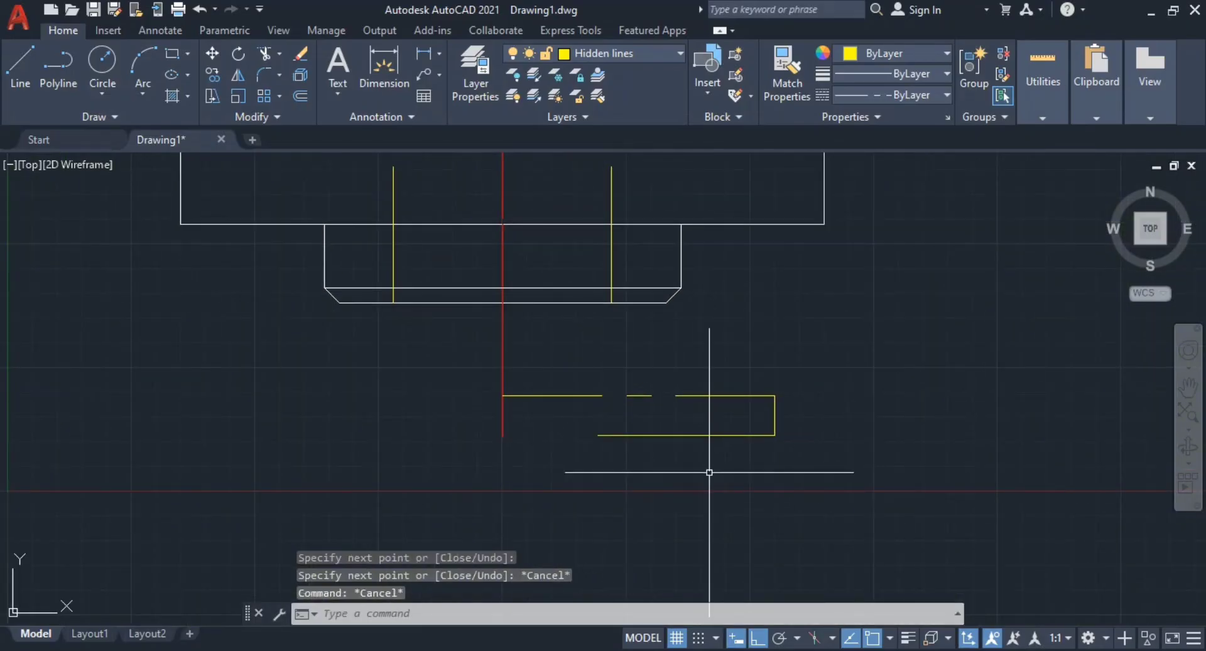
Step: Draw a second hidden line 22.5 mm rightward from the centreline and continue it about 9.5 mm upward, using the PDF's Ø45 dimension
key("Return")
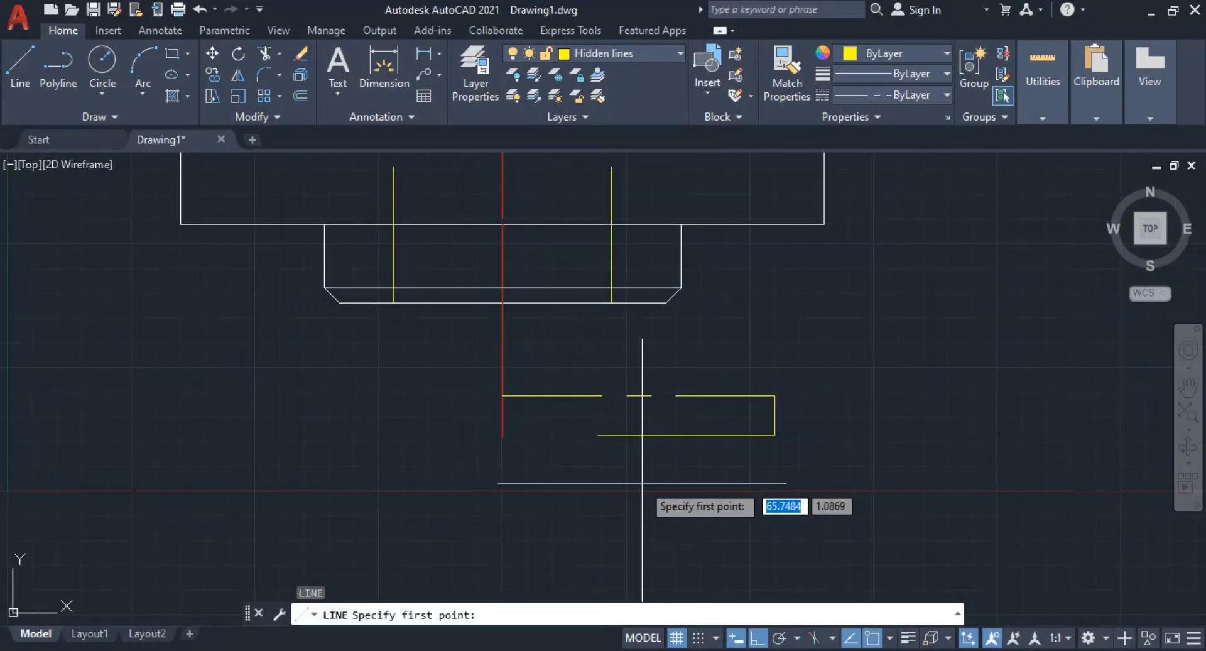
left_click(503, 421)
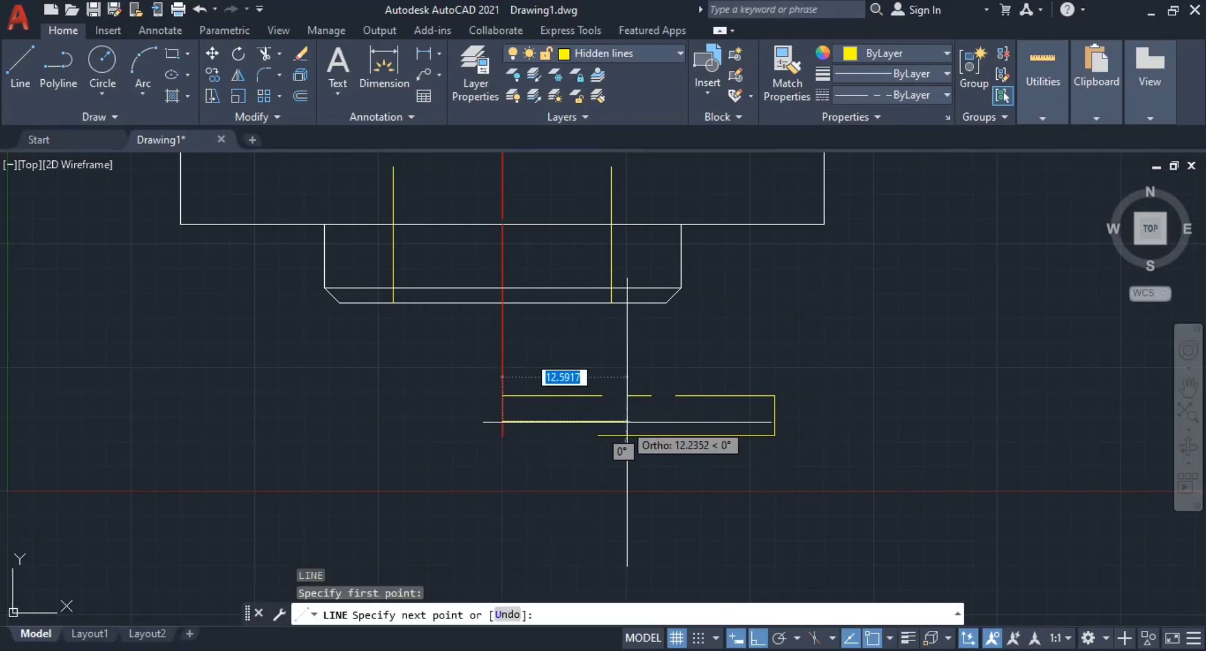
key("alt+Tab")
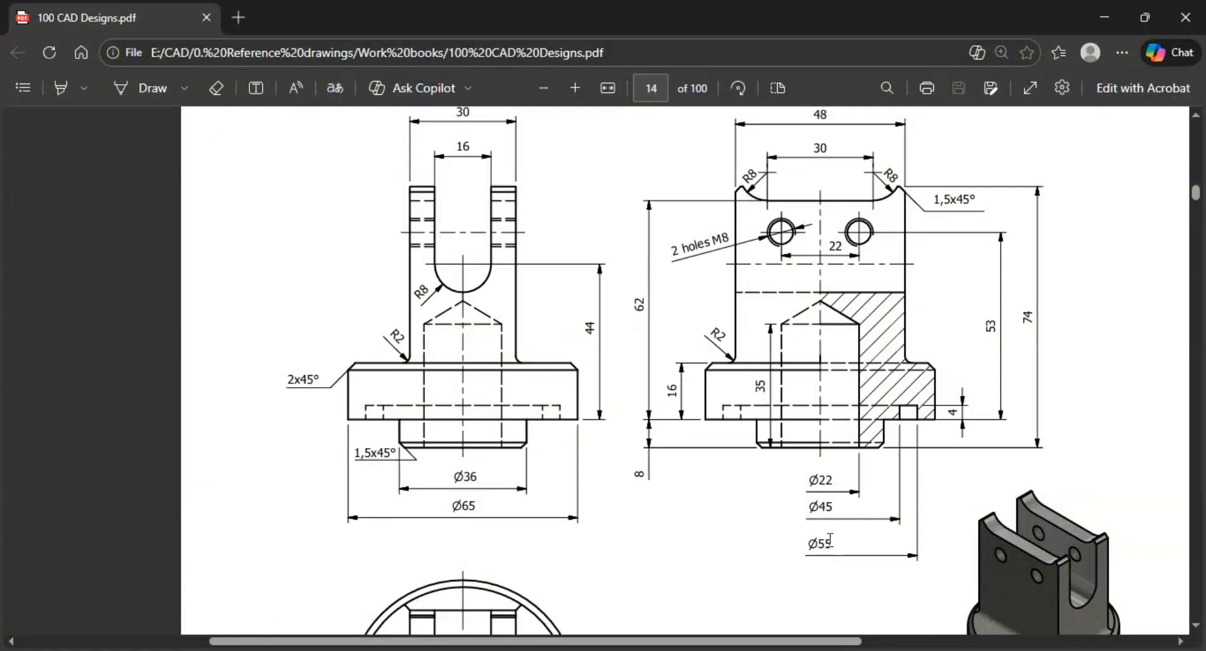
key("alt+Tab")
key("alt+Tab")
key("alt+Tab")
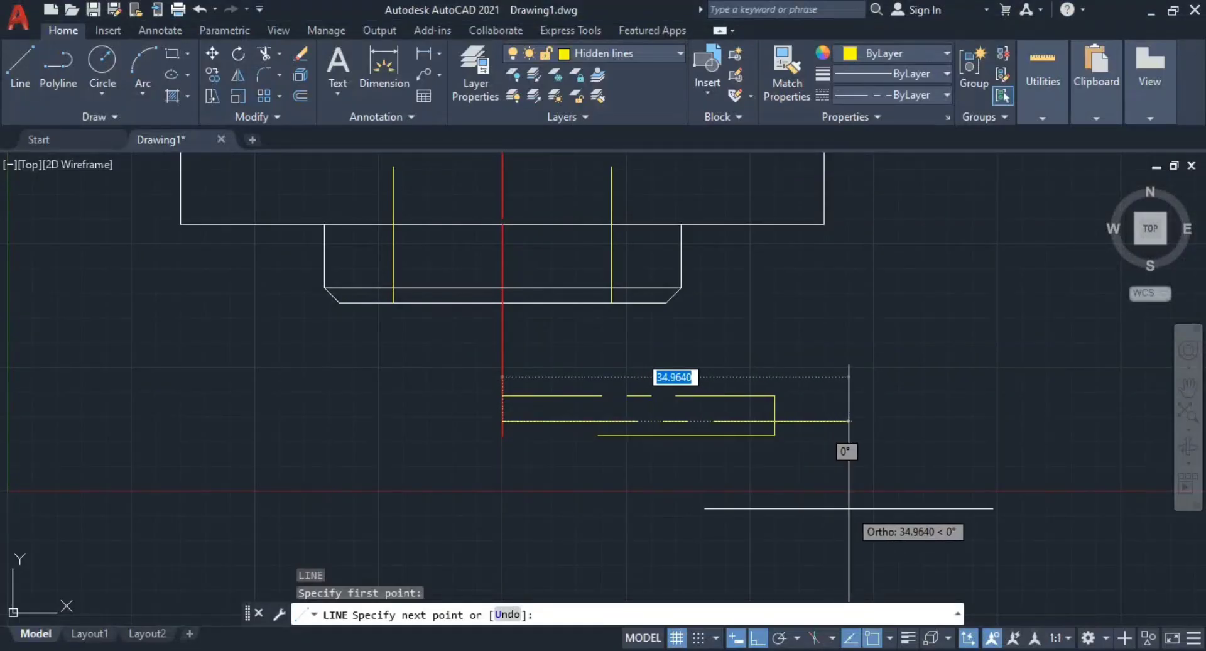
type("22.5")
key("Return")
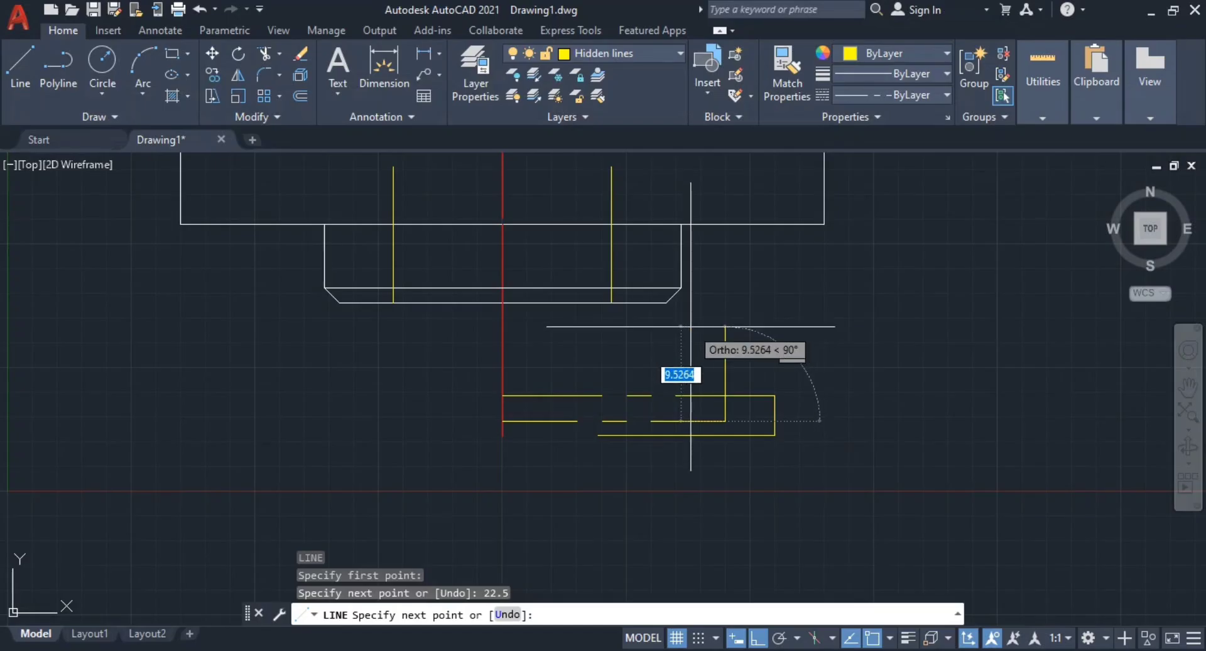
left_click(723, 396)
key("Escape")
scroll(719, 371, "up", 5)
key("Escape")
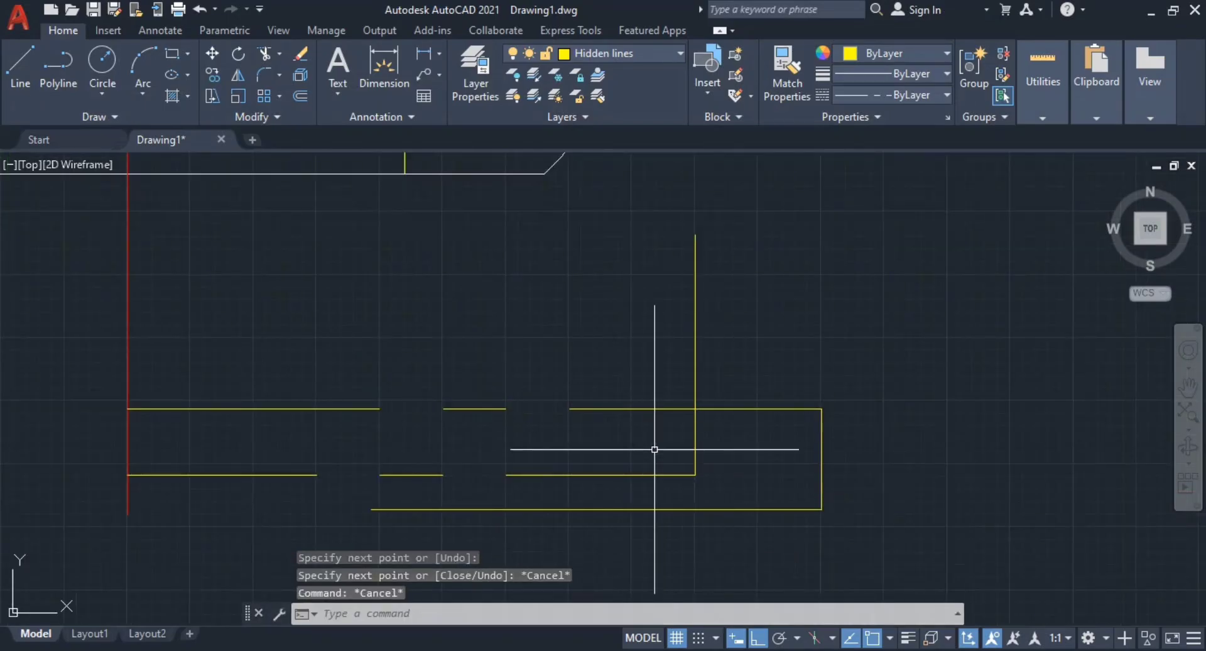
Step: Try to trim the horizontal hidden lines between the centreline and the groove's inner vertical line
scroll(655, 449, "down", 3)
left_click(653, 379)
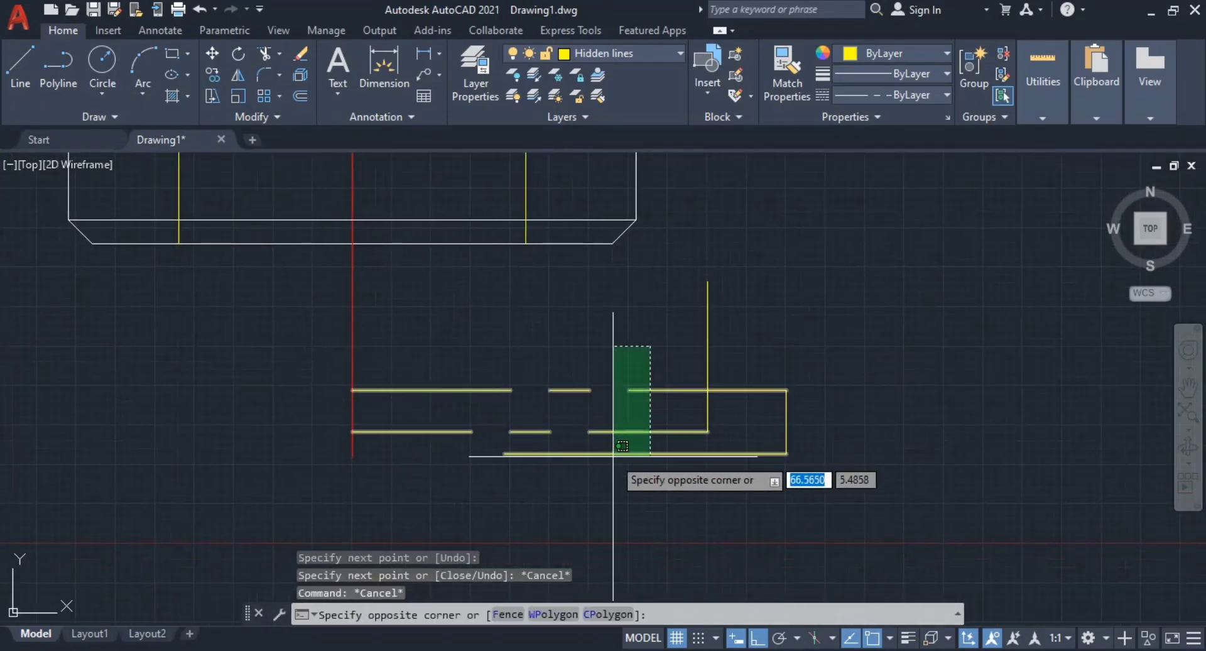
key("Escape")
key("Escape")
type("tr")
key("Return")
left_click_drag(636, 321, 629, 480)
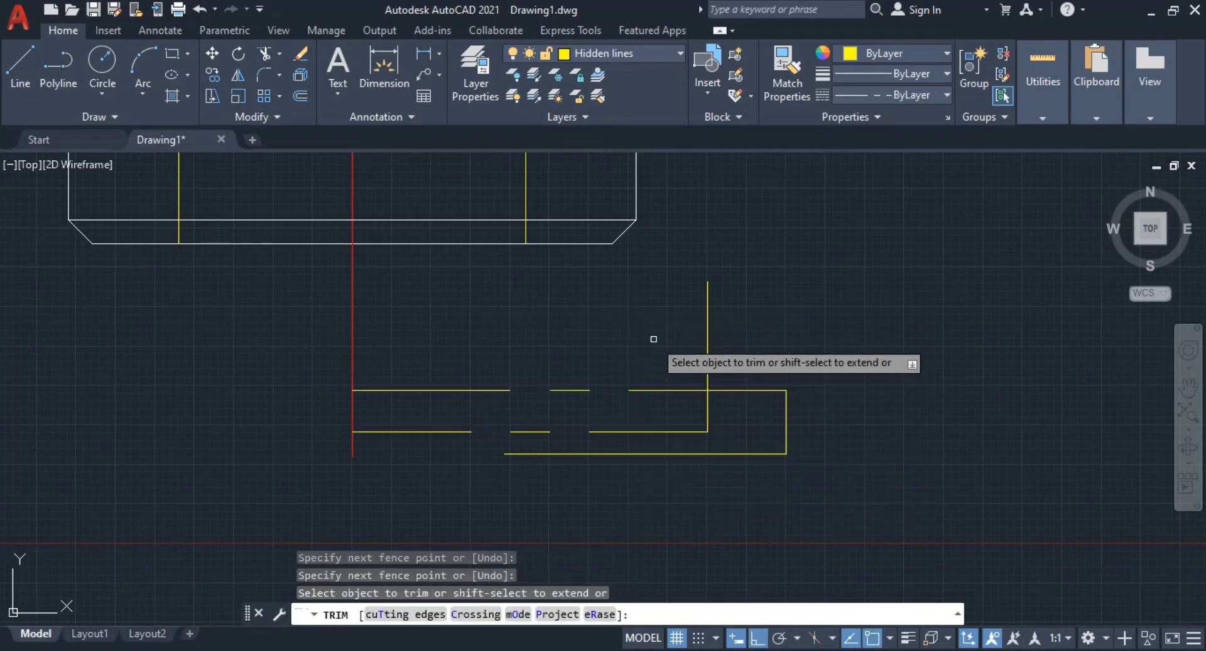
key("ctrl+z")
key("Escape")
key("Escape")
Step: Extend the groove's inner vertical line down to the lowest horizontal hidden line
type("ex")
key("Return")
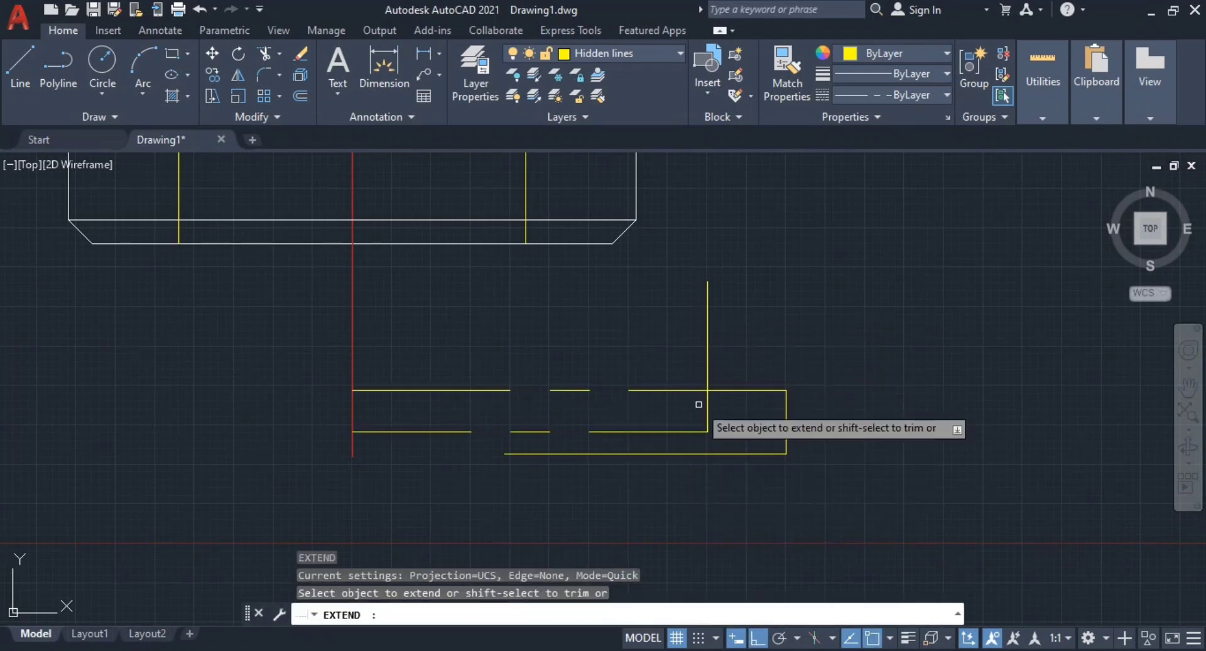
key("Escape")
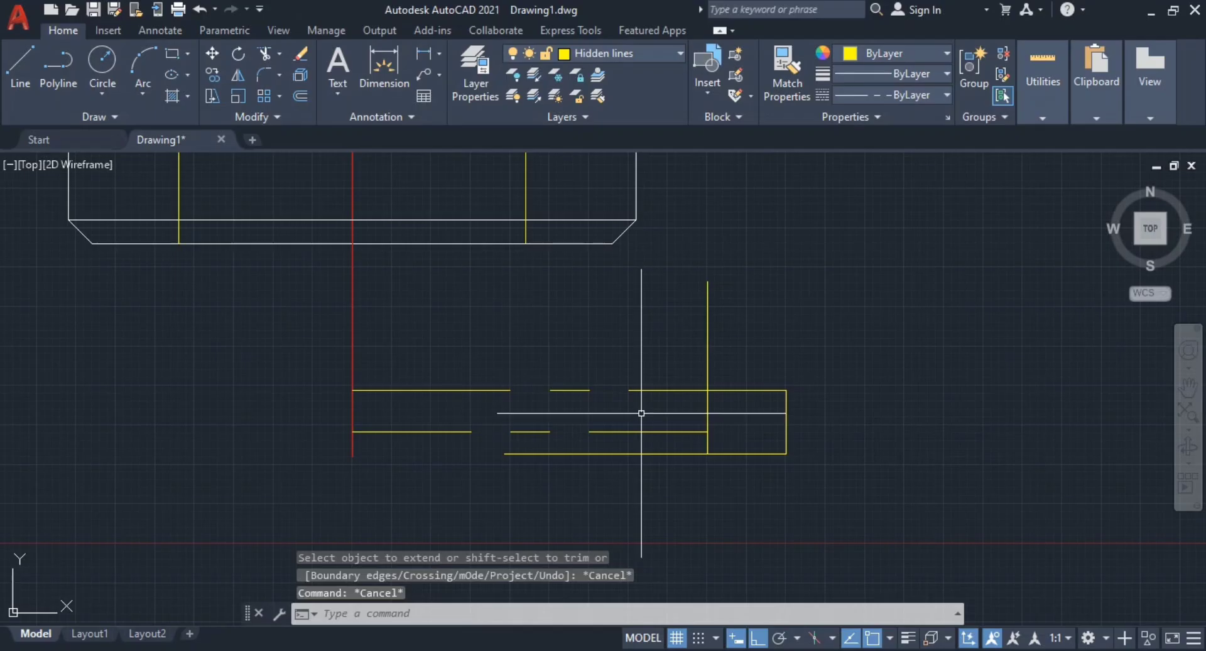
Step: Trim the horizontal lines inside the inner vertical line and its upper overhang, leaving only the closed groove rectangle
key("Return")
left_click_drag(632, 358, 649, 499)
left_click_drag(739, 315, 617, 353)
left_click(617, 354)
key("Escape")
key("Escape")
scroll(794, 432, "down", 2)
scroll(735, 421, "up", 1)
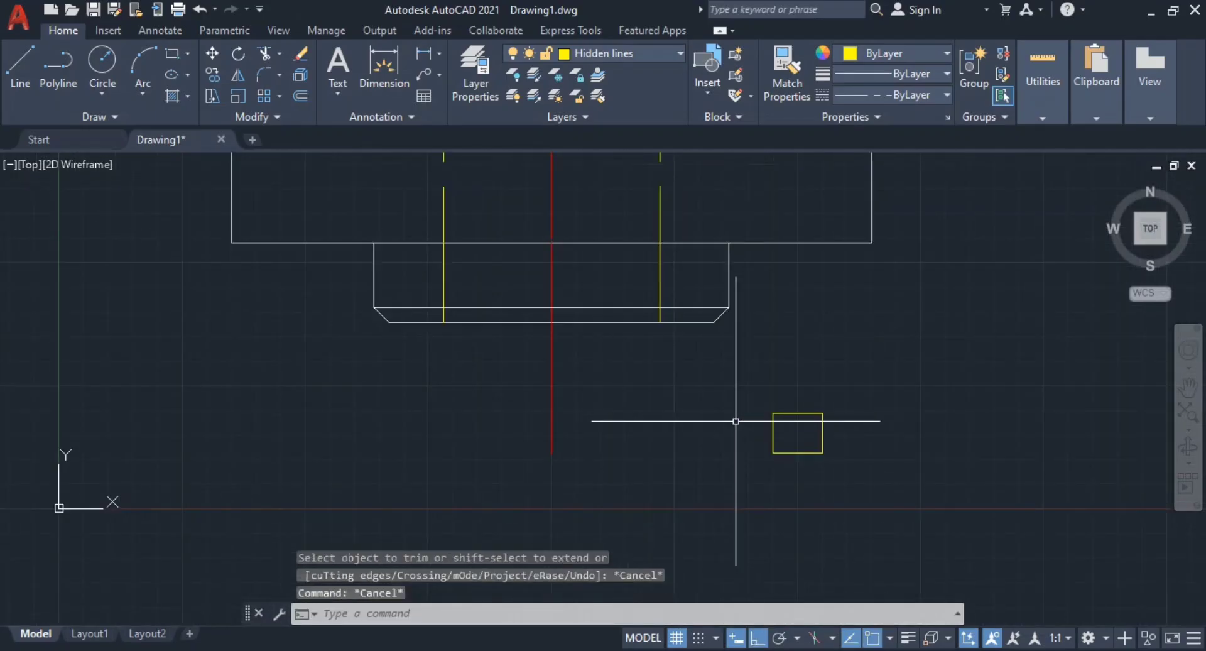
middle_click_drag(888, 403, 844, 468)
type("m")
key("Return")
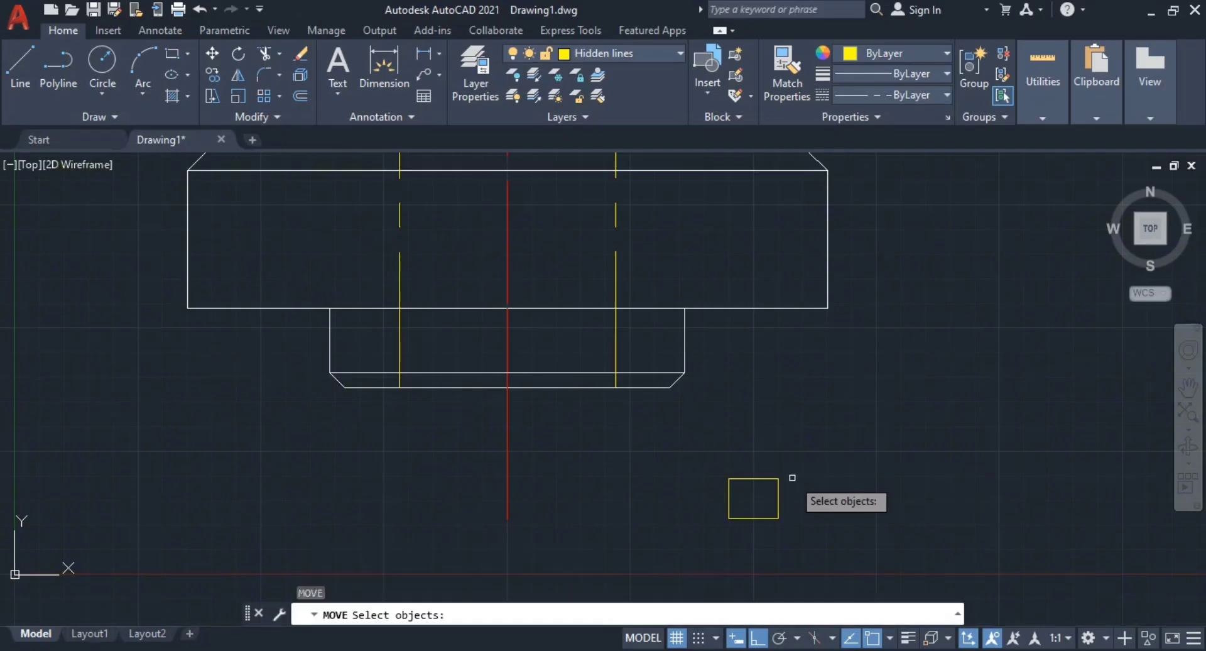
left_click(789, 447)
left_click(719, 527)
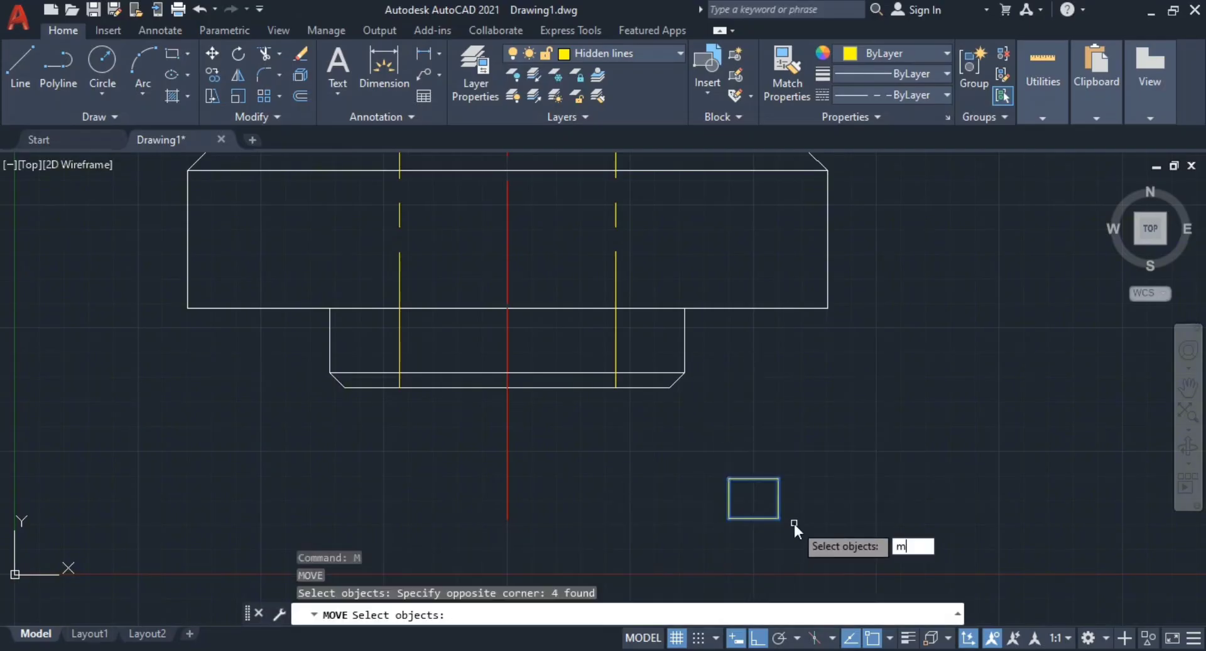
key("Escape")
key("Escape")
Step: Move the groove rectangle straight up by its lower-right corner onto the underside of the Ø65 base flange
left_click(803, 526)
left_click(705, 479)
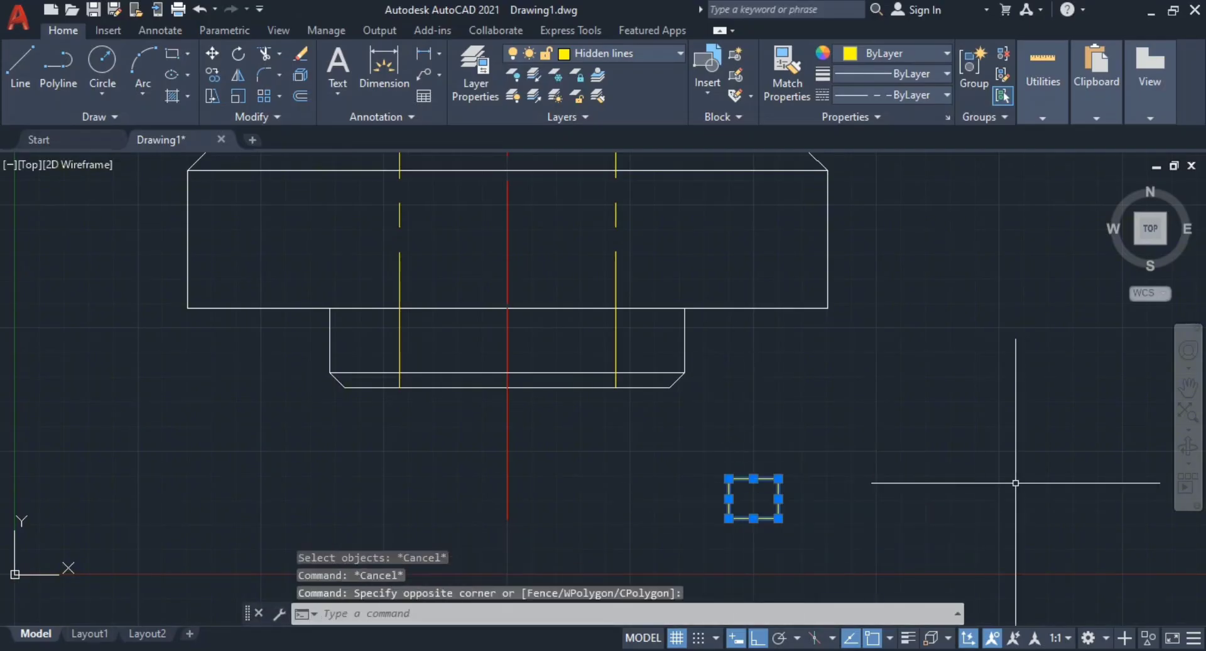
type("m")
key("Return")
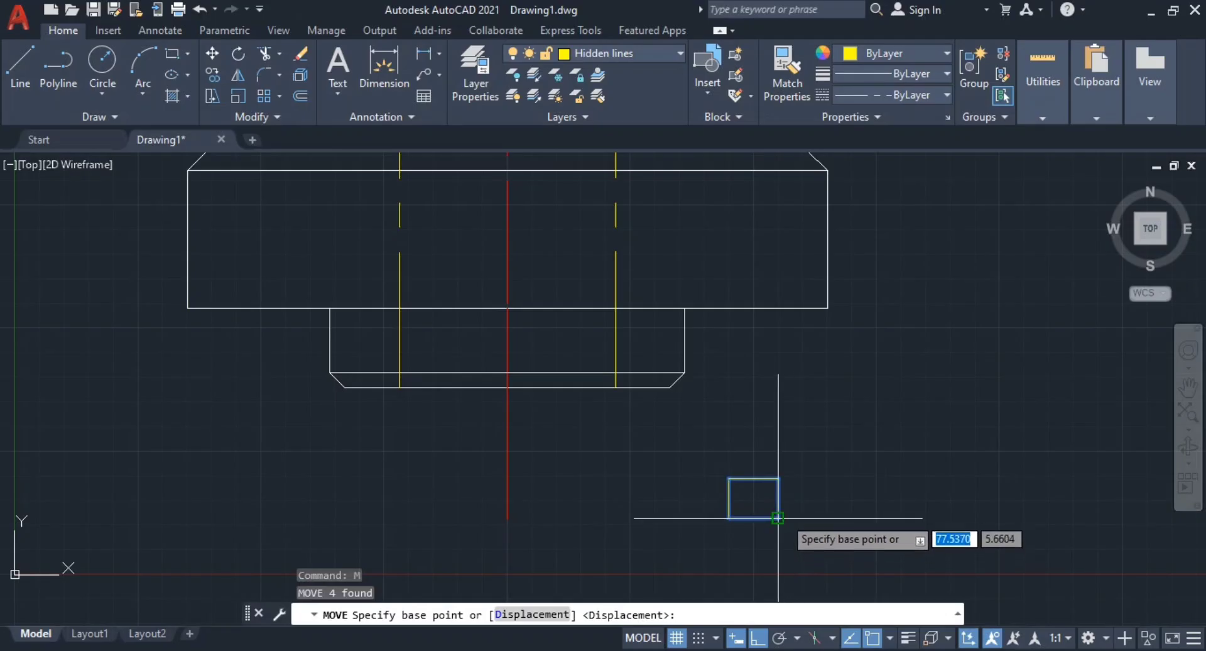
left_click(778, 519)
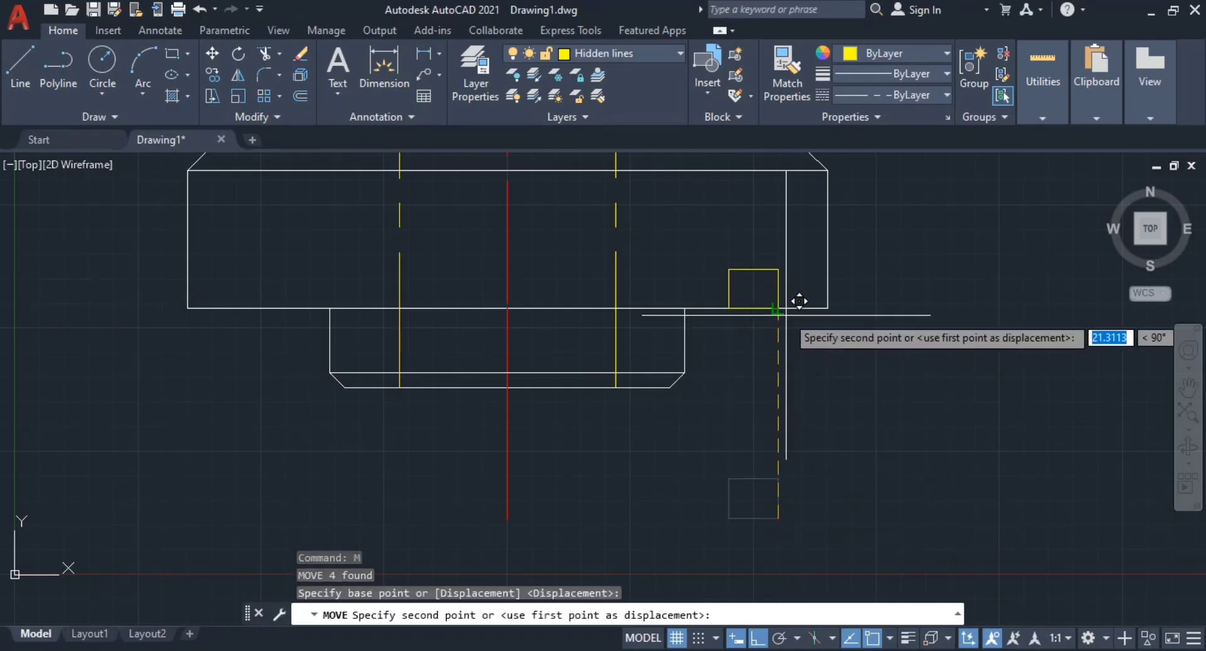
left_click(779, 308)
key("Escape")
key("Escape")
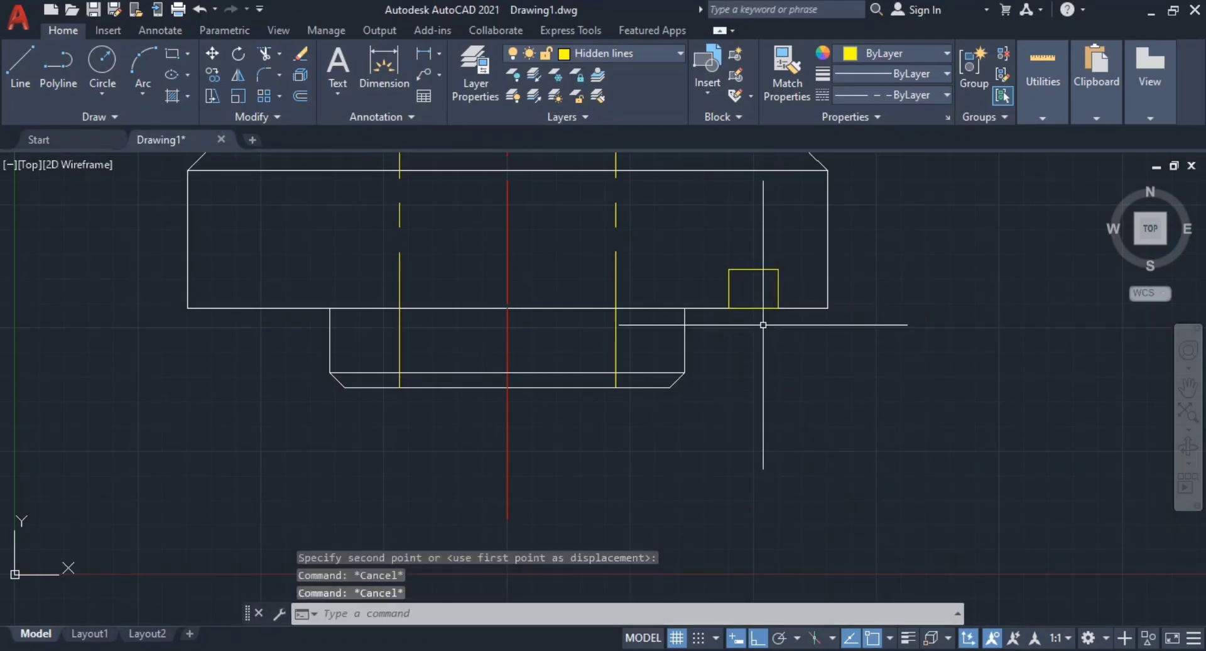
Step: Erase the groove rectangle's bottom edge along the flange's underside
left_click(756, 309)
type("e")
key("Return")
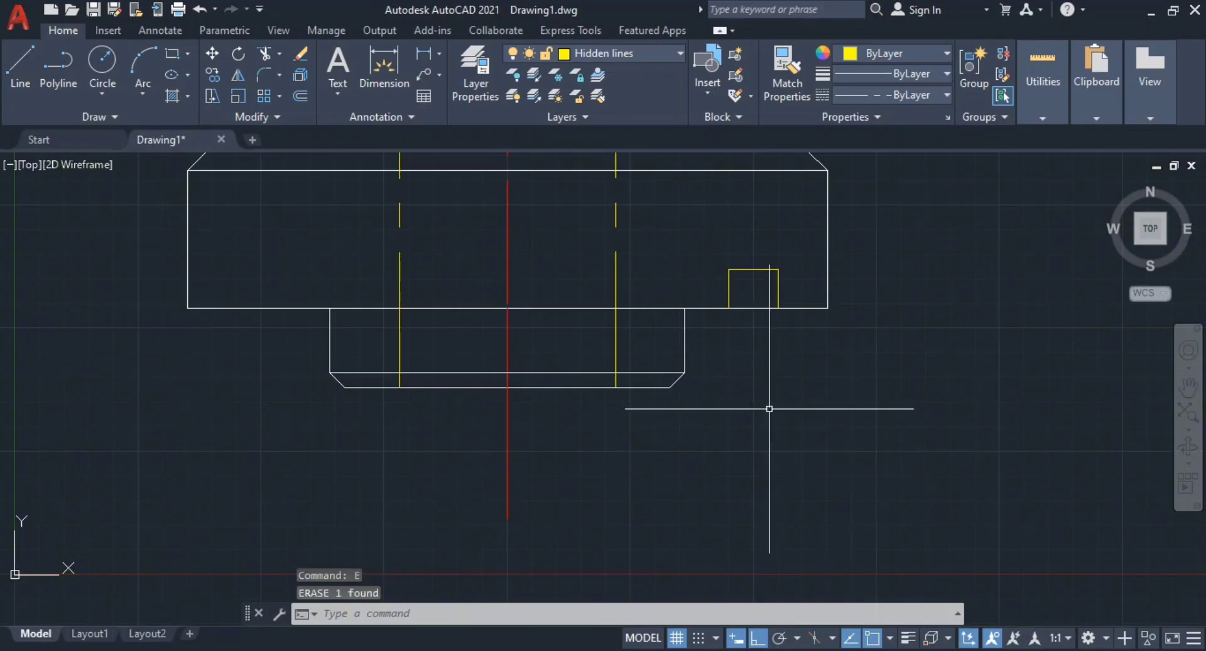
Step: Mirror the groove's hidden rectangle about the front view's vertical centerline, keeping the source lines
scroll(895, 416, "up", 4)
scroll(896, 416, "down", 3)
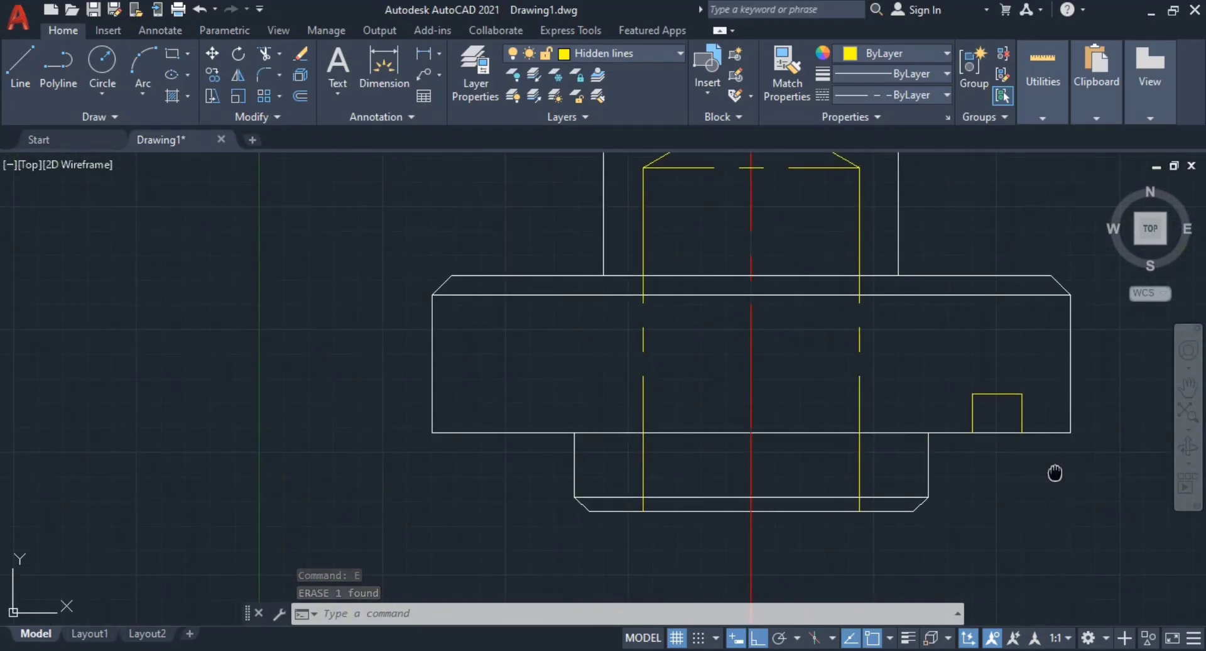
mouse_move(1056, 477)
middle_mouse_down()
mouse_move(880, 426)
mouse_move(935, 491)
middle_mouse_up()
middle_click_drag(659, 432, 707, 453)
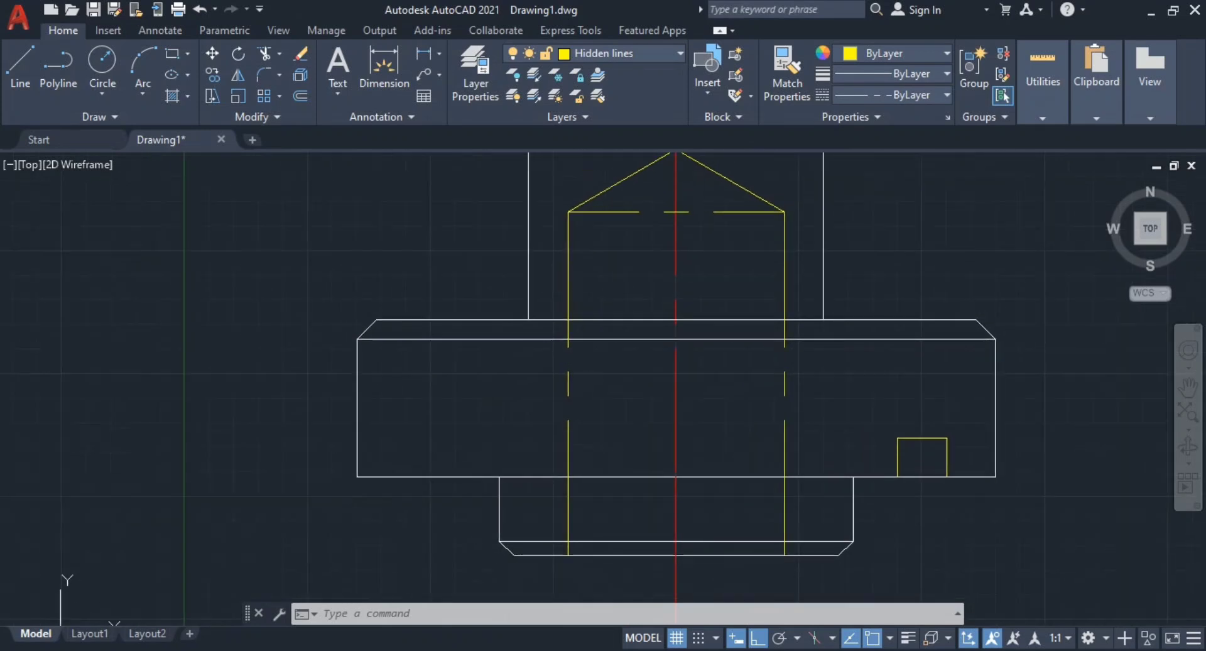
left_click(854, 411)
left_click(968, 493)
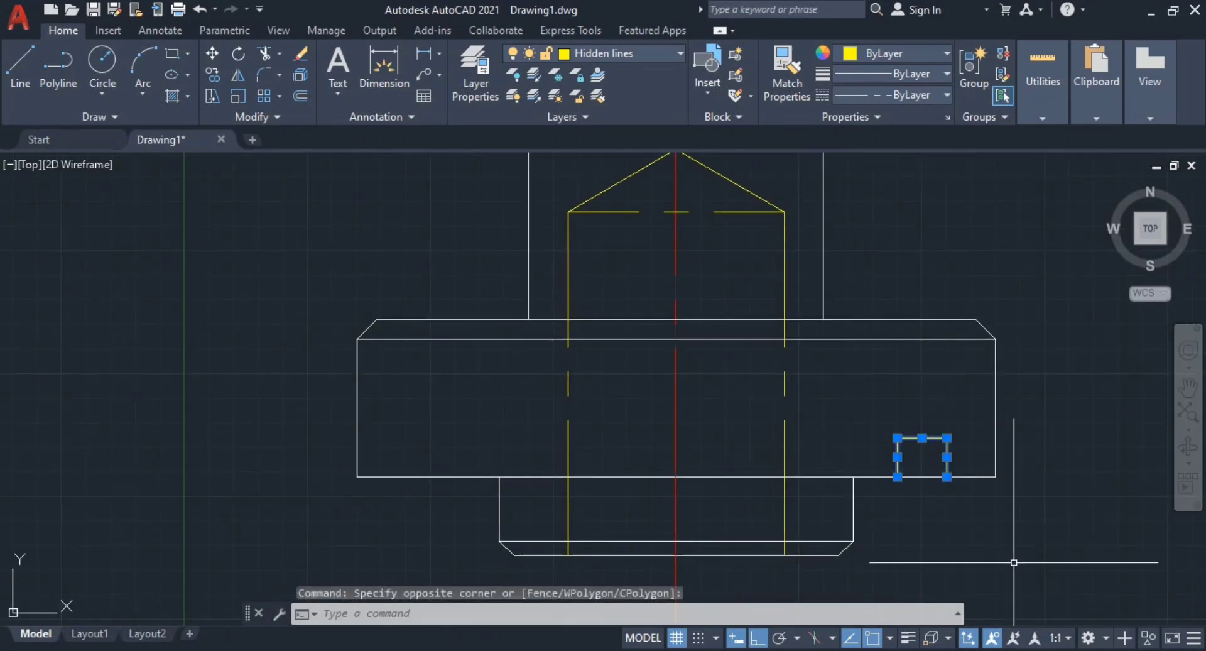
type("mi")
key("Return")
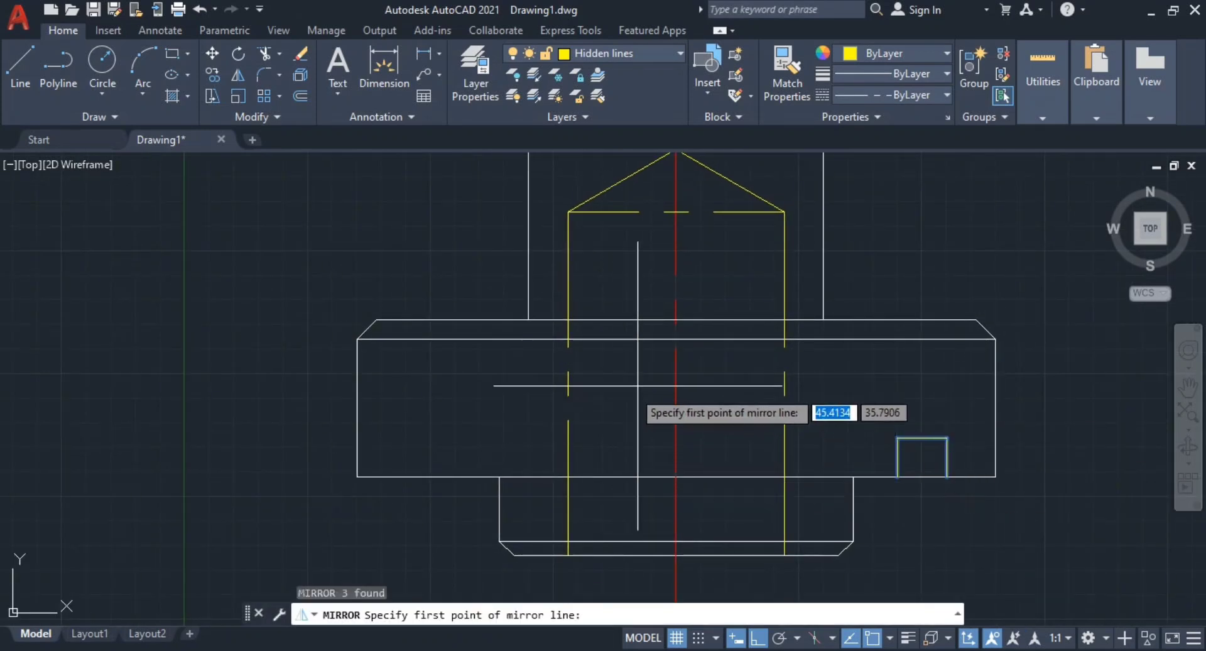
left_click(676, 375)
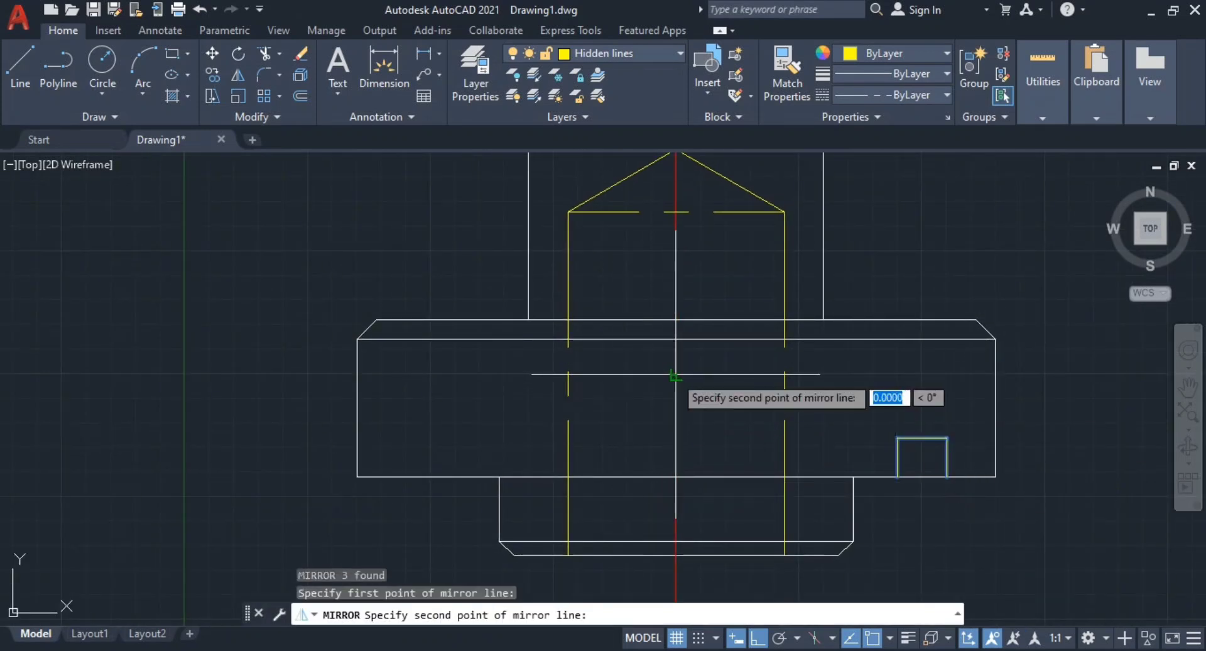
left_click(676, 476)
type("n")
key("Return")
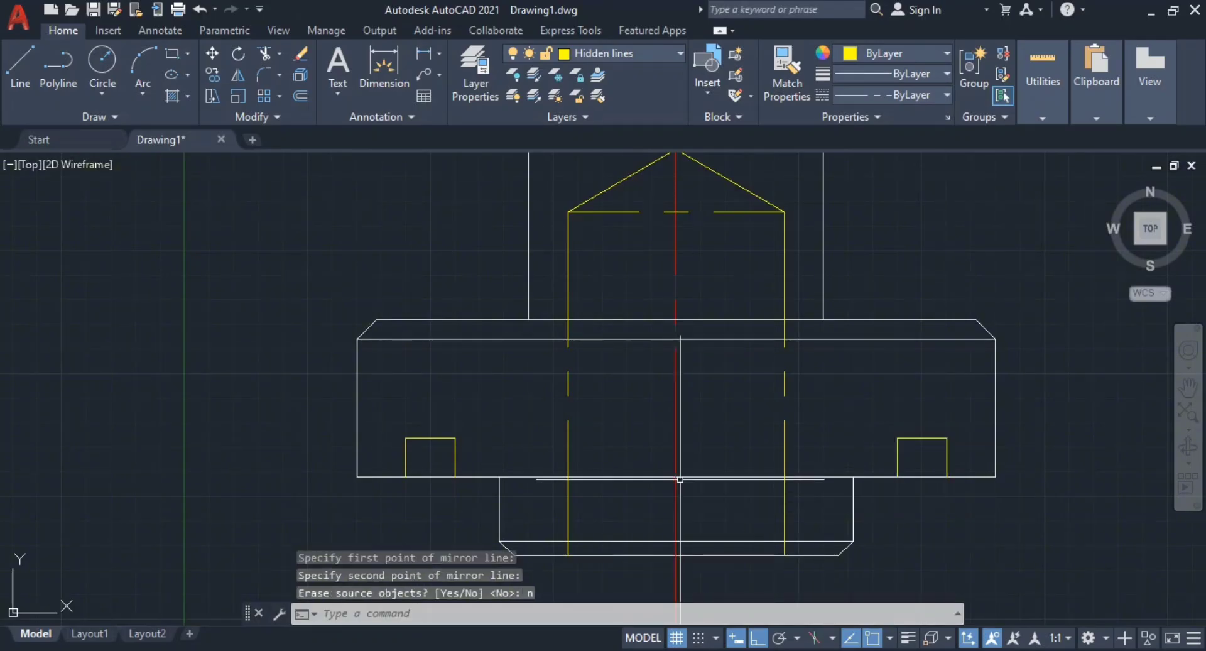
Step: Draw a horizontal hidden line joining the inner upper corners of the two groove rectangles in the front view
middle_click_drag(680, 479, 823, 479)
scroll(726, 462, "down", 4)
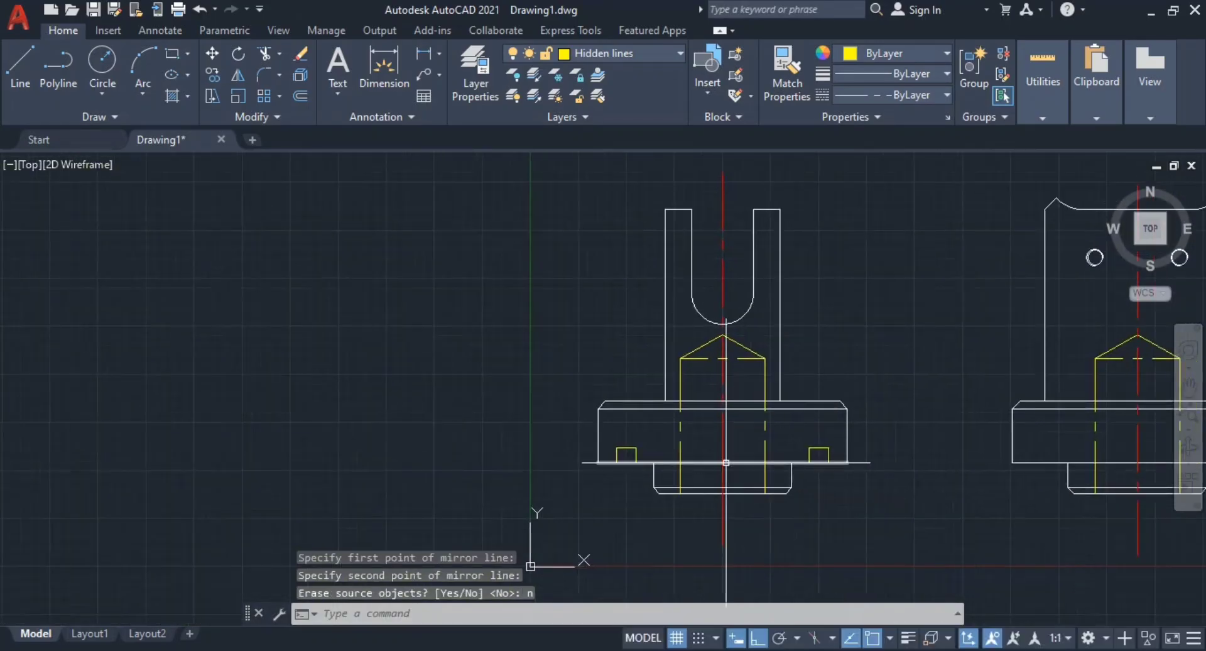
scroll(802, 472, "up", 4)
type("l")
key("Return")
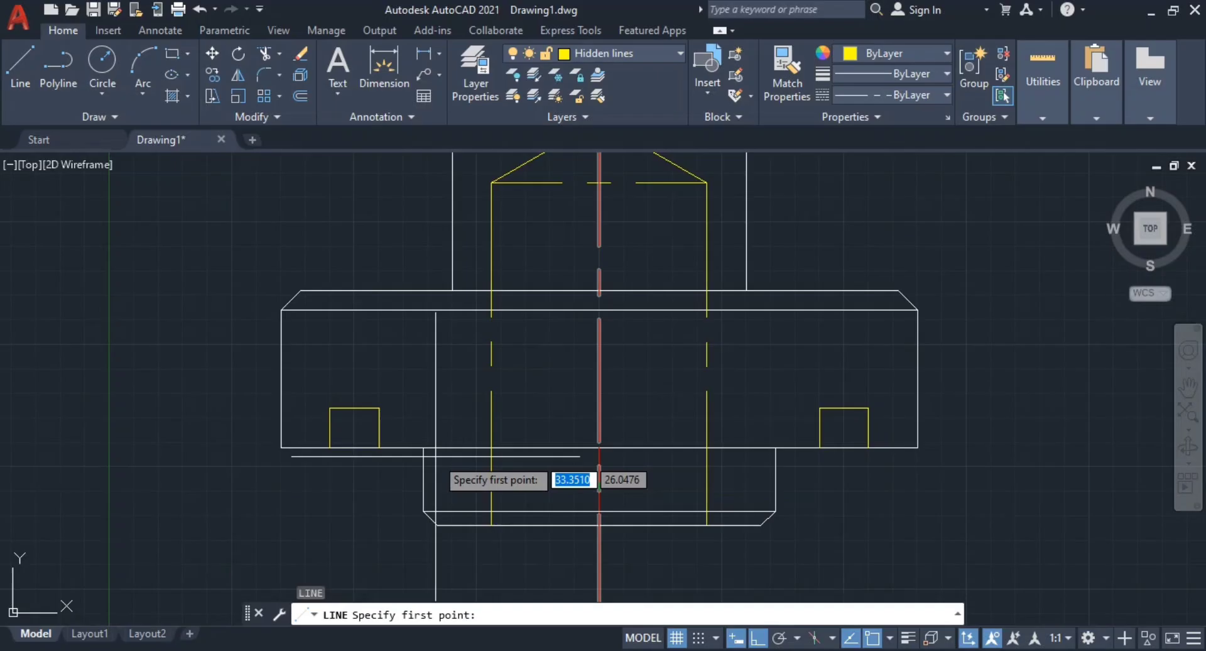
left_click(378, 407)
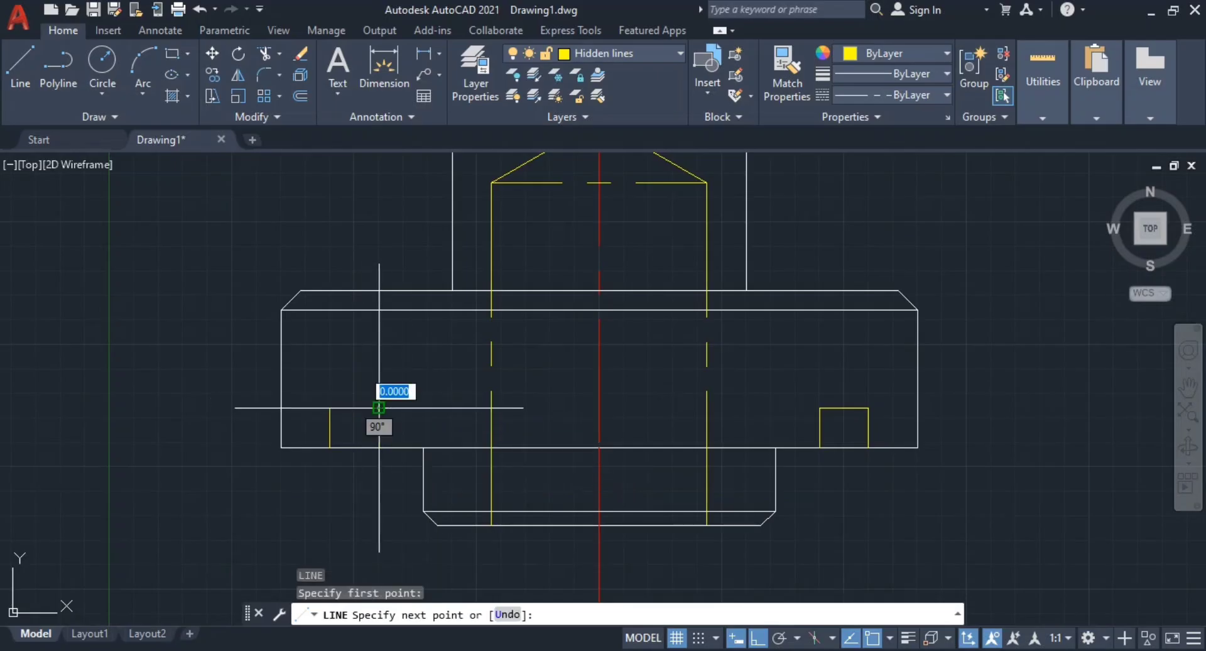
left_click(819, 408)
key("Escape")
key("Escape")
scroll(847, 506, "down", 1)
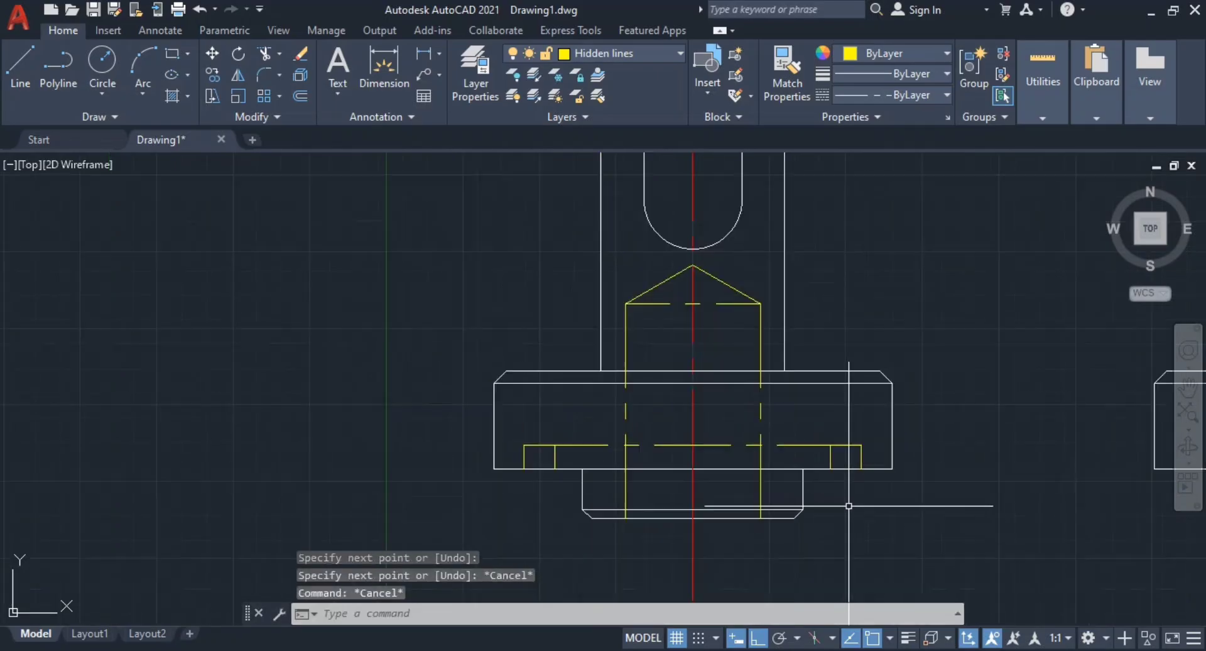
Step: Try to move the seven groove lines from the front view's flange underside midpoint to the side view's flange underside midpoint
middle_click_drag(838, 495, 711, 395)
scroll(714, 411, "down", 1)
mouse_move(708, 460)
middle_mouse_down()
mouse_move(692, 517)
mouse_move(693, 491)
middle_mouse_up()
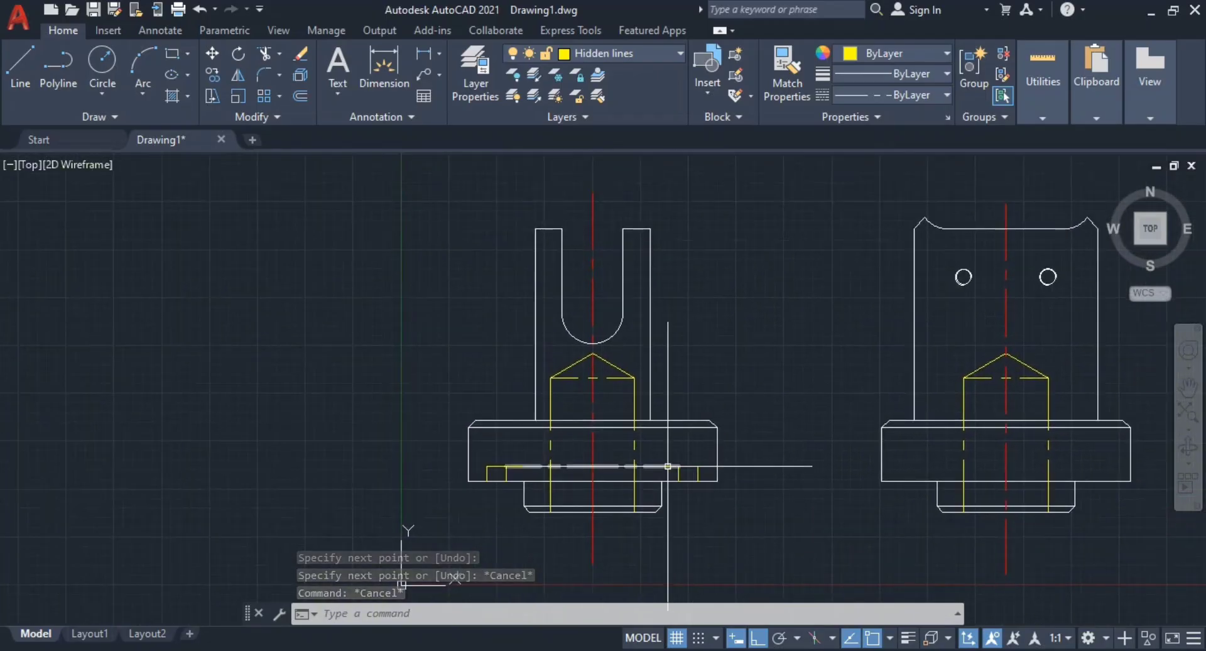
scroll(697, 484, "up", 5)
left_click(741, 469)
left_click(600, 431)
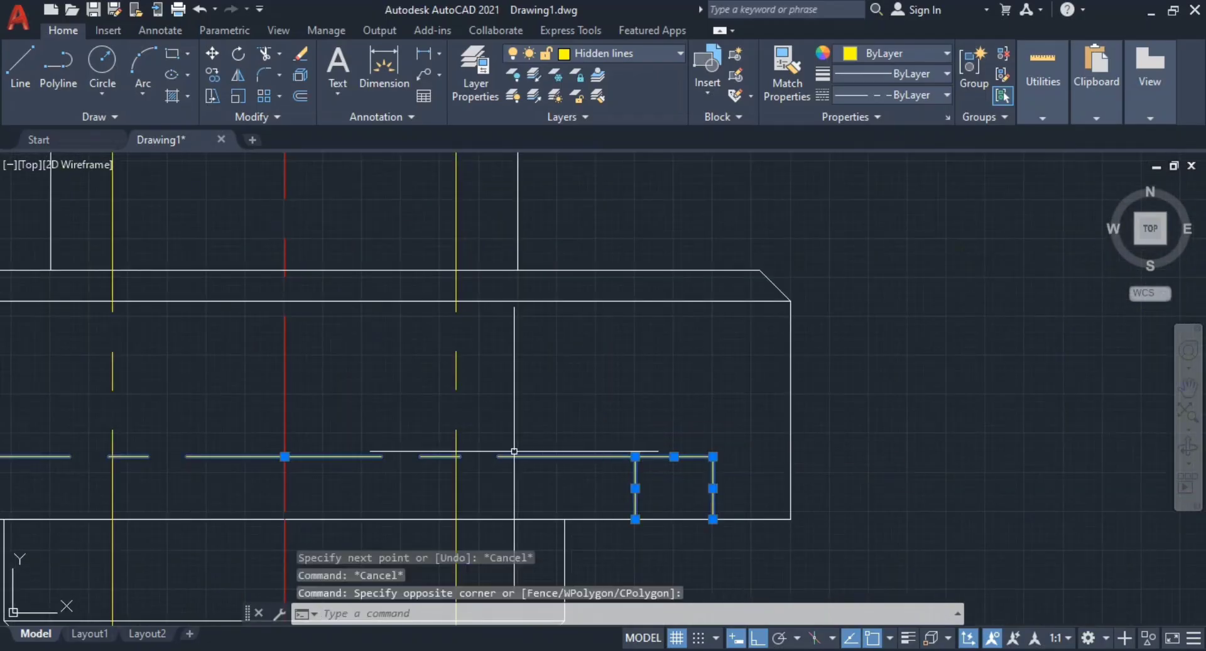
middle_click_drag(454, 449, 707, 438)
scroll(708, 438, "down", 1)
scroll(283, 402, "up", 1)
middle_click_drag(484, 437, 458, 433)
left_click(454, 497)
left_click(352, 450)
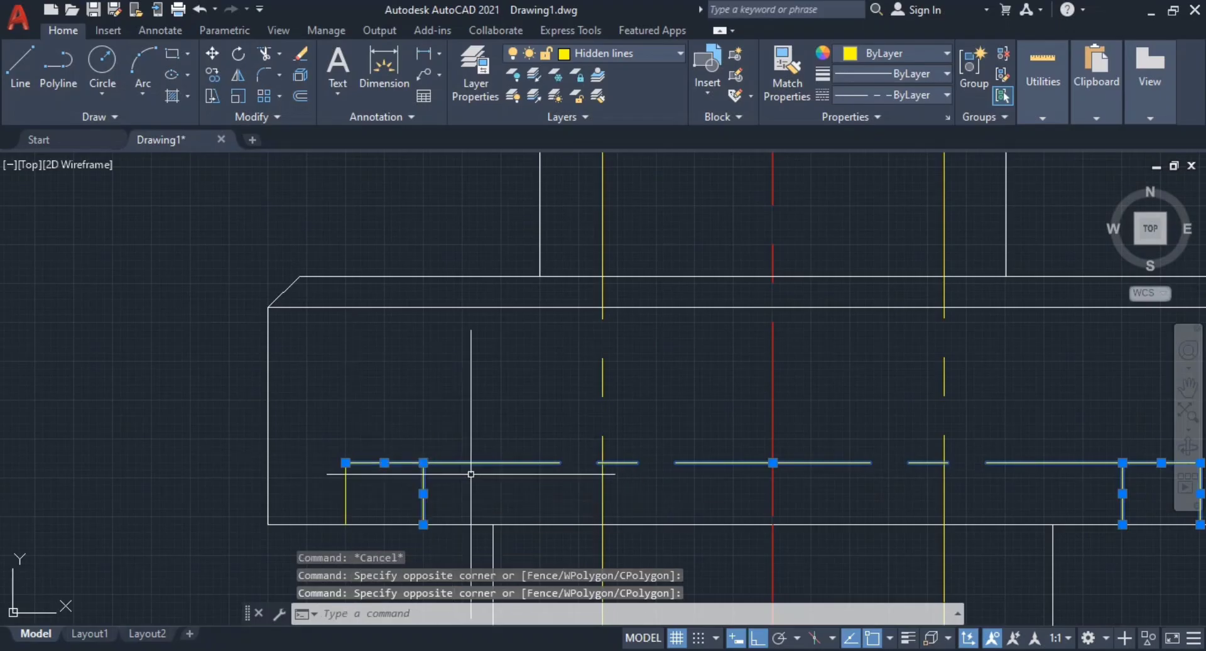
left_click(396, 499)
left_click(328, 488)
scroll(776, 496, "down", 3)
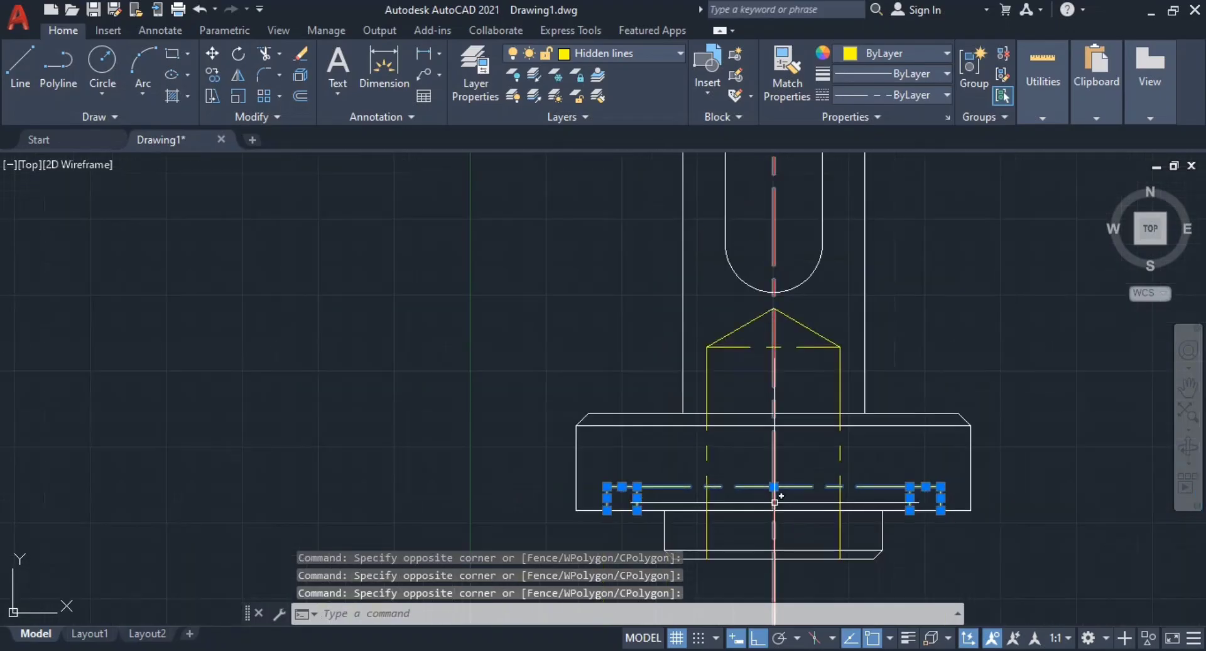
middle_click_drag(778, 496, 546, 454)
key("Return")
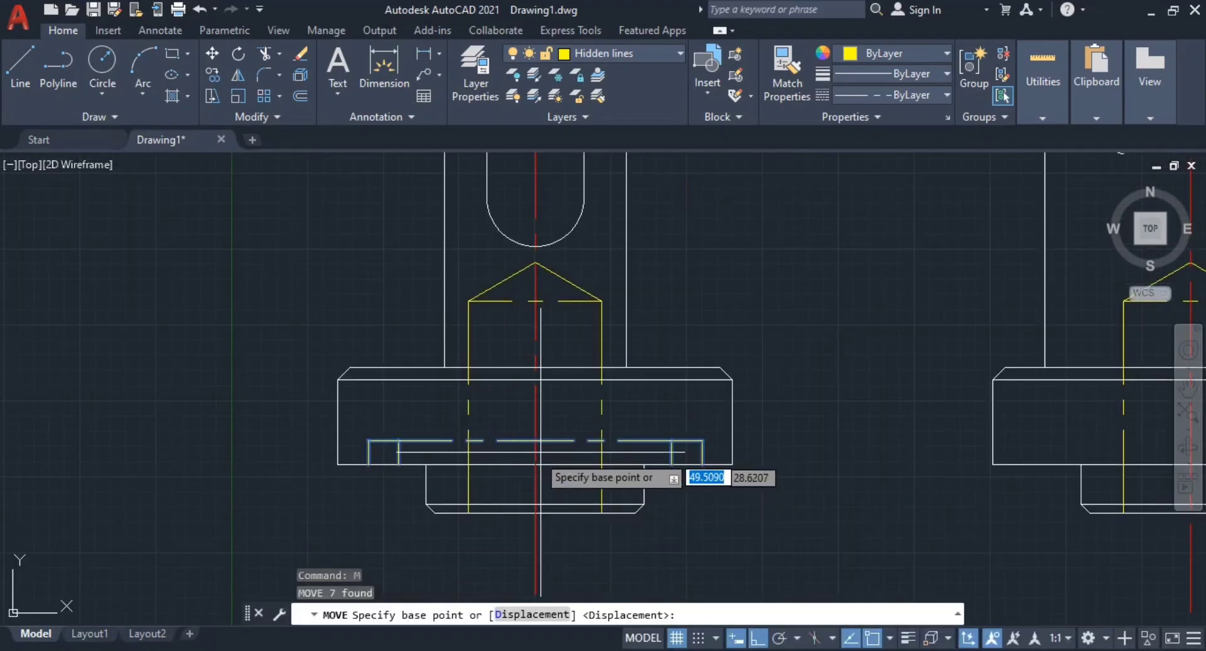
scroll(541, 449, "up", 2)
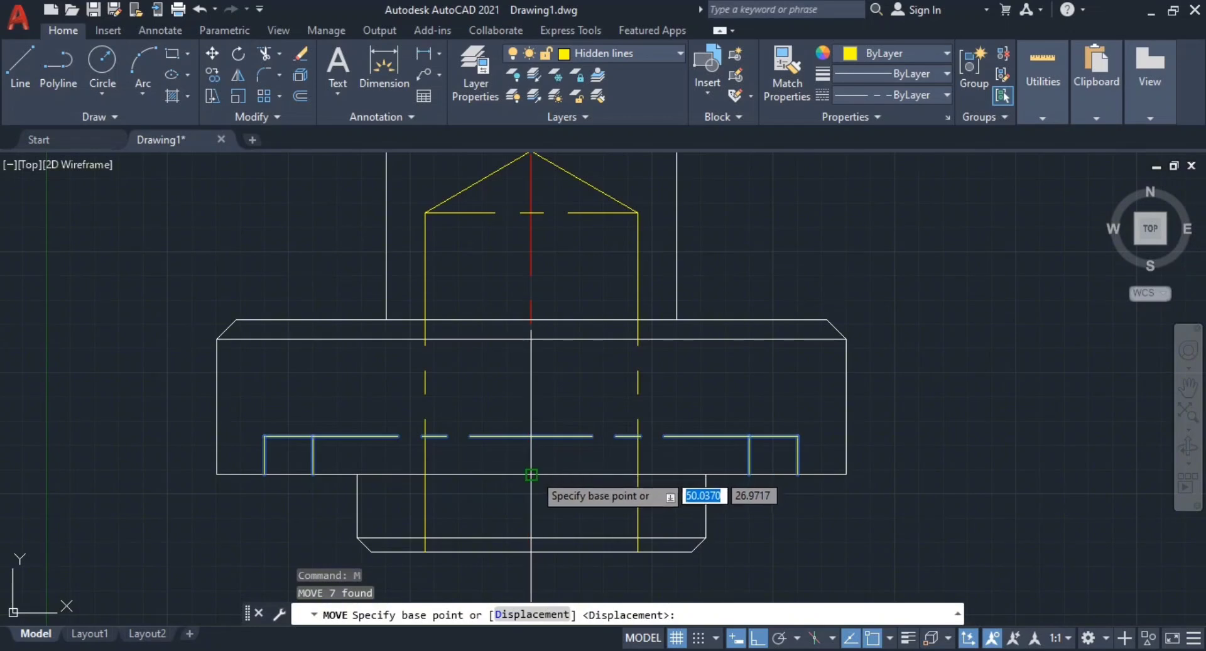
left_click(531, 474)
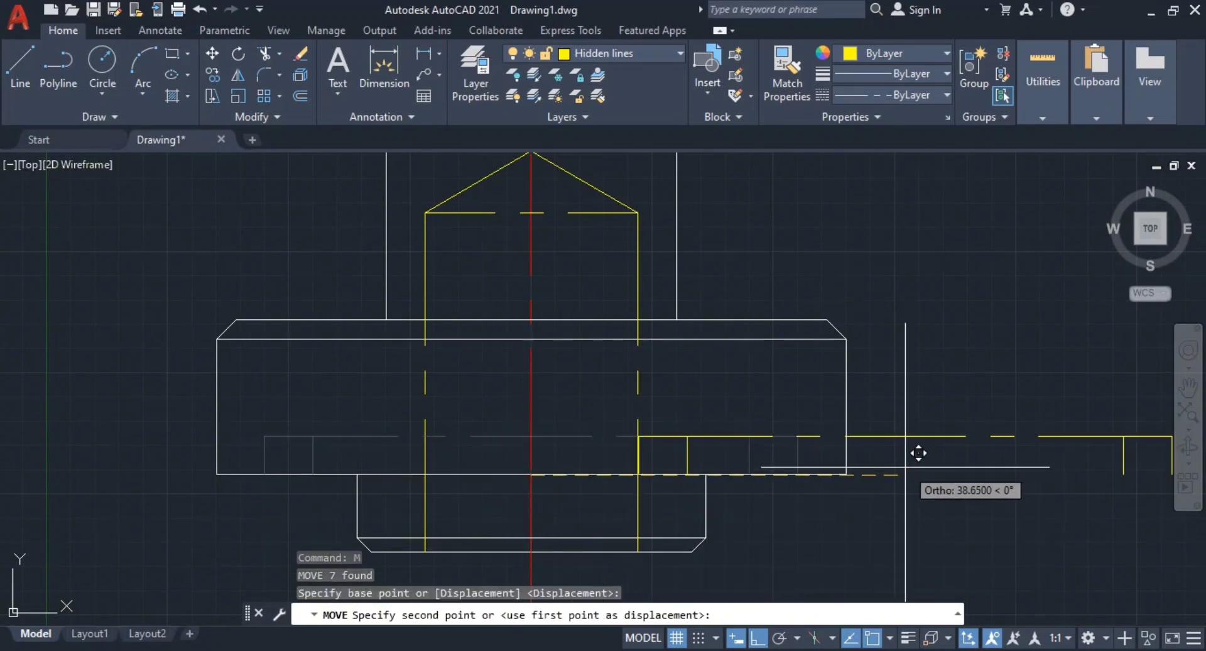
scroll(899, 465, "down", 1)
middle_click_drag(899, 465, 402, 468)
key("Escape")
key("Escape")
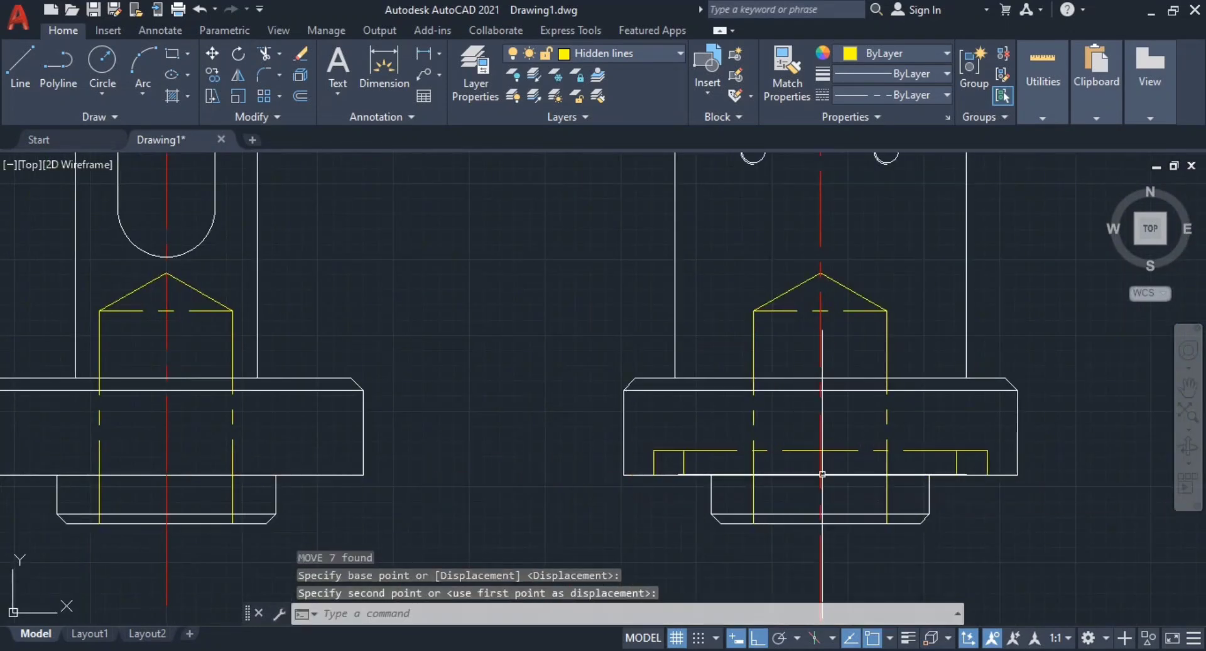
Step: Undo the move of the groove lines into the side view
scroll(924, 429, "down", 4)
middle_click_drag(924, 429, 945, 440)
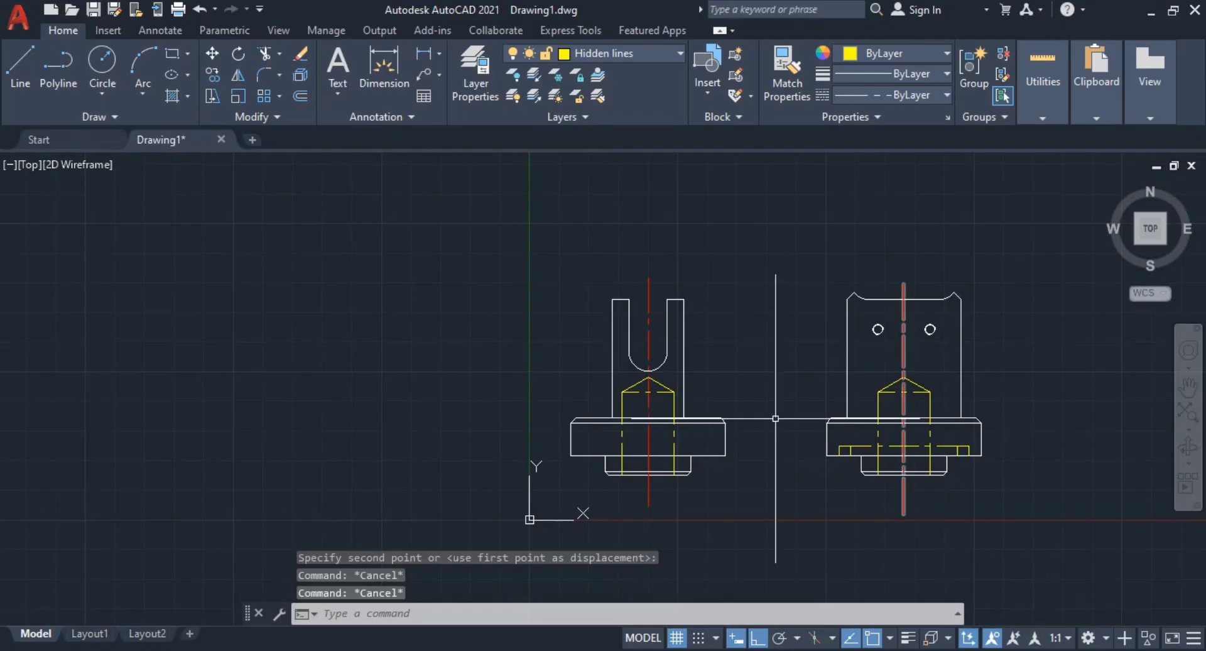
middle_click_drag(776, 416, 739, 387)
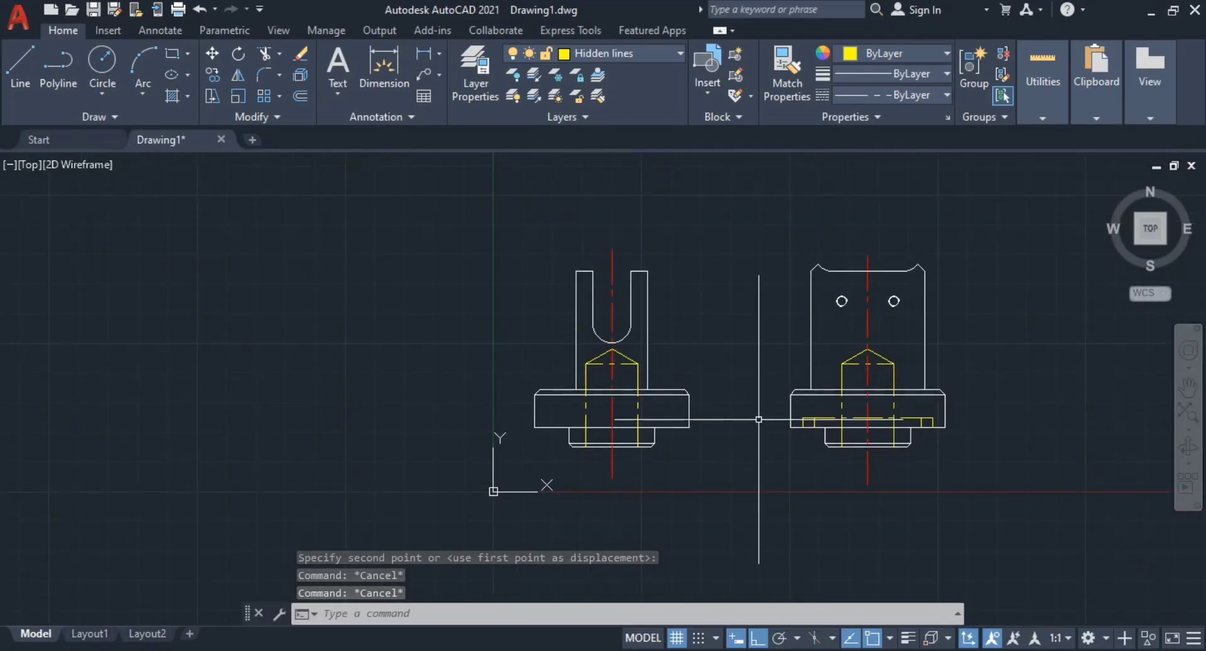
key("ctrl+z")
key("ctrl+z")
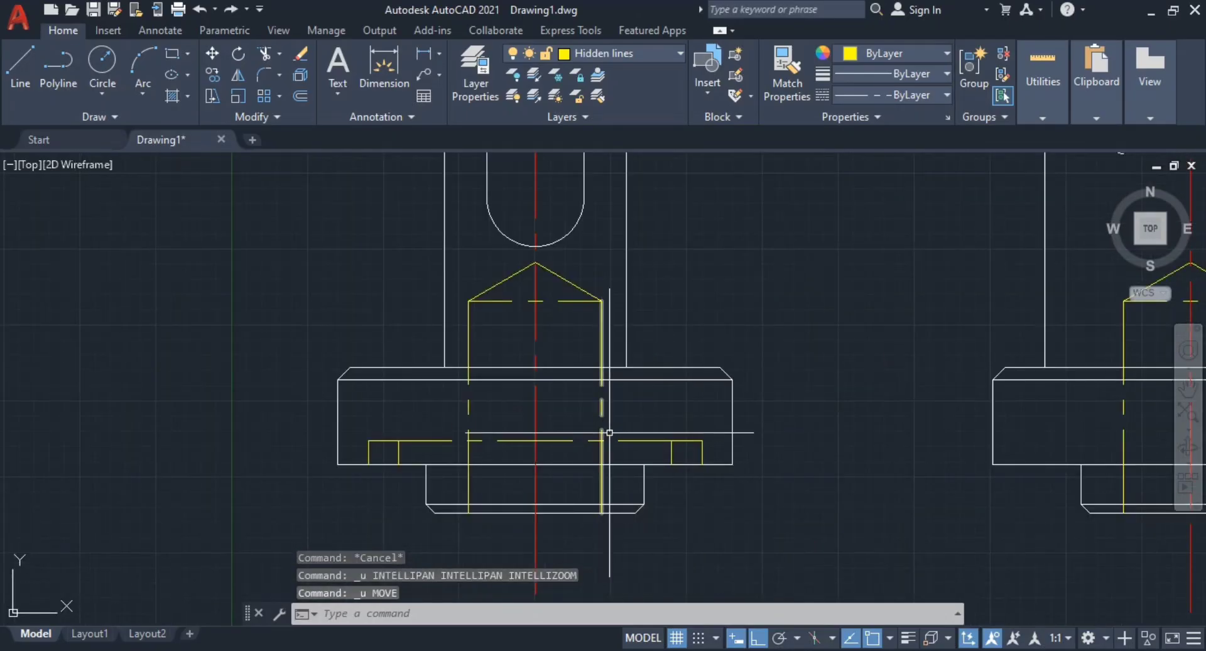
Step: Copy the seven groove hidden lines from the front view's flange underside midpoint to the side view's flange underside midpoint
scroll(697, 449, "up", 4)
scroll(646, 433, "down", 1)
middle_click_drag(370, 437, 454, 439)
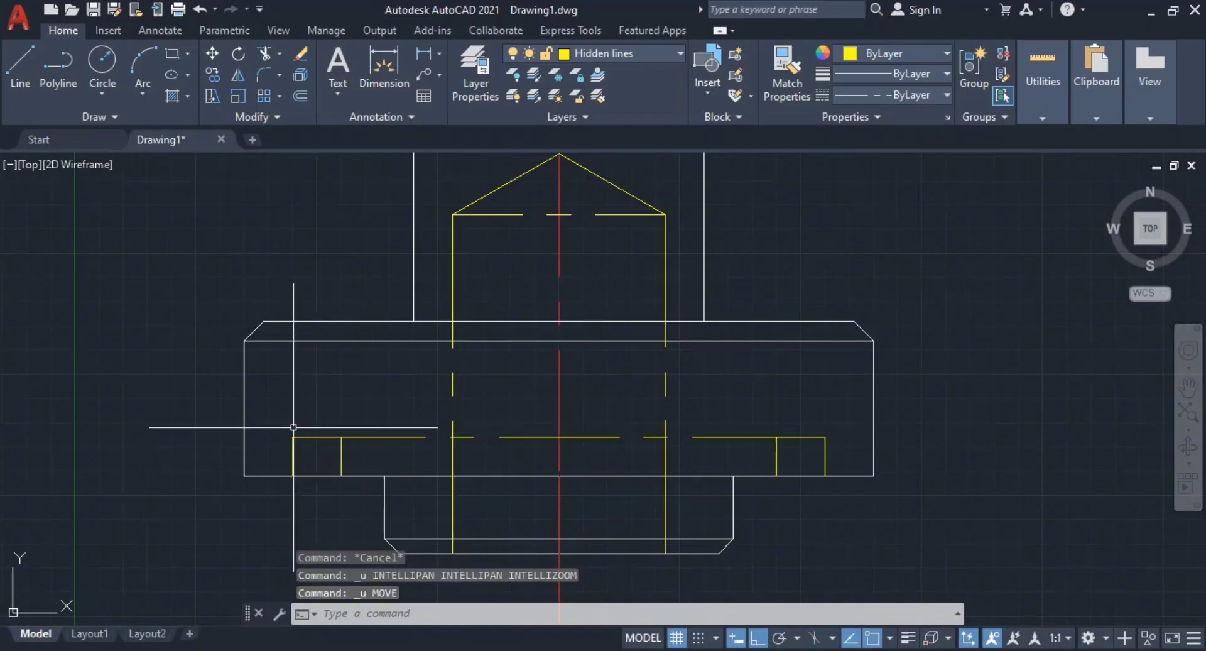
left_click(269, 427)
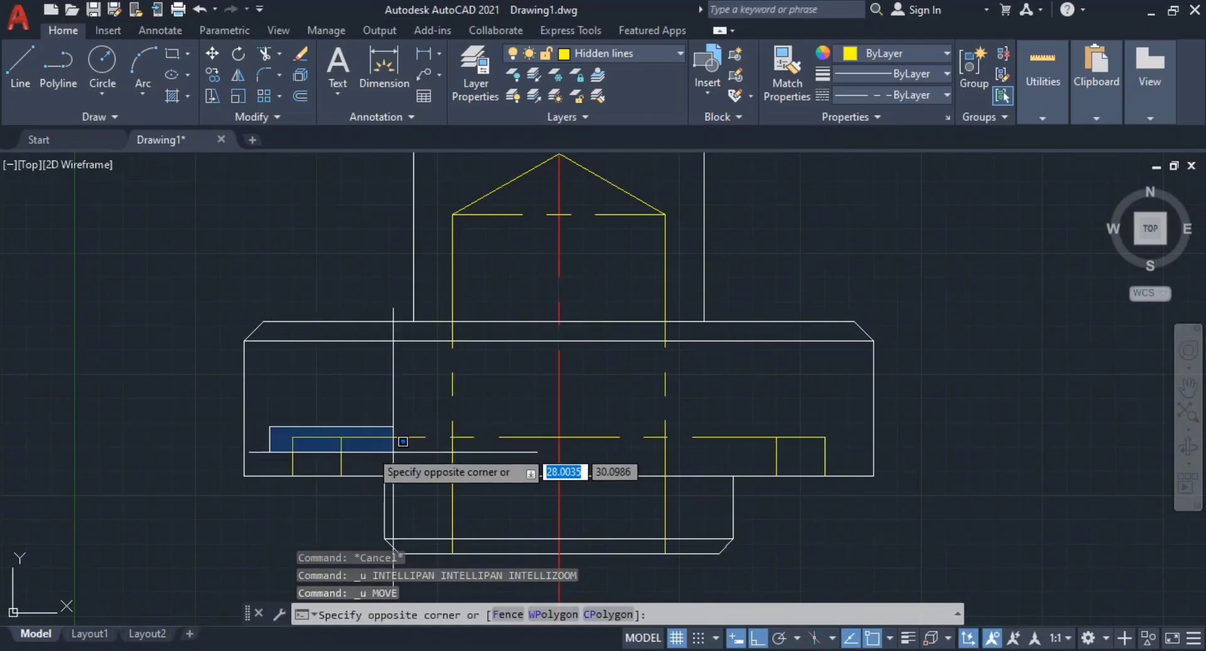
left_click(845, 476)
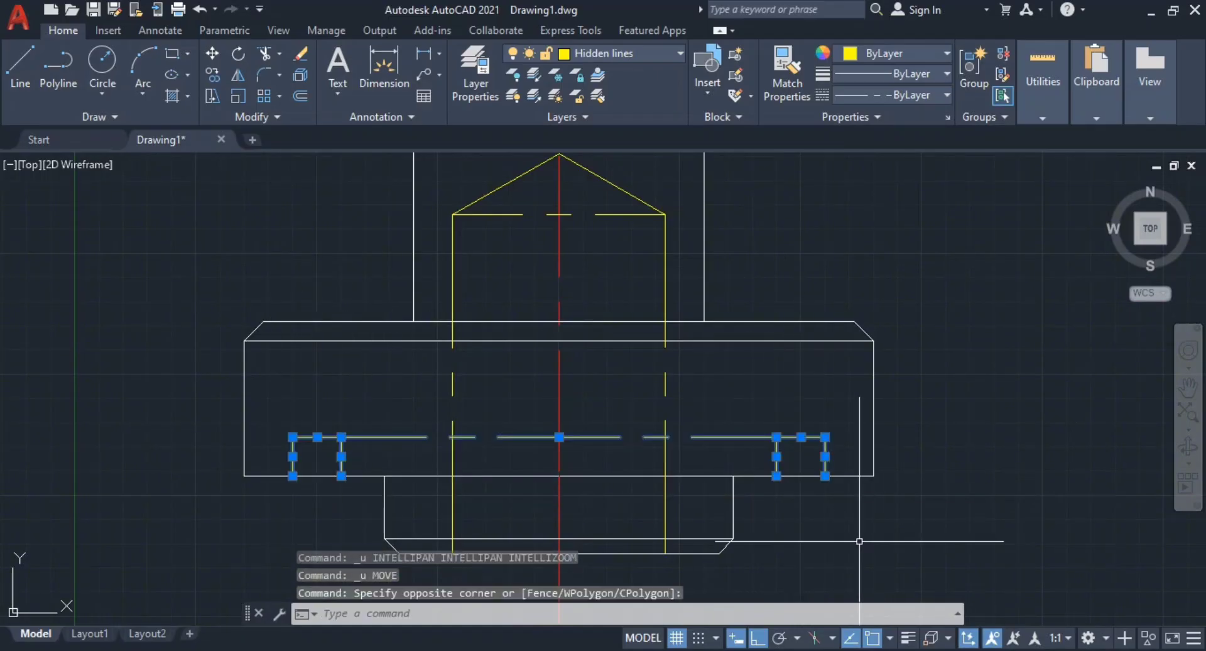
type("co")
key("Return")
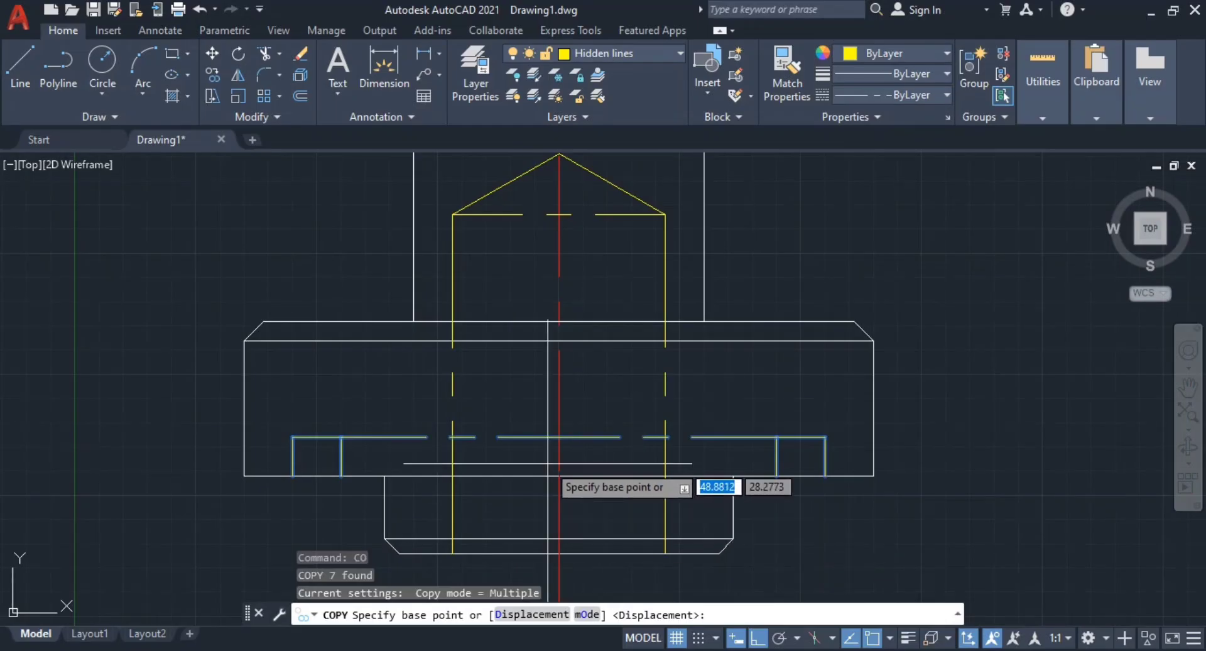
left_click(558, 476)
scroll(992, 477, "down", 5)
middle_click_drag(993, 478, 471, 459)
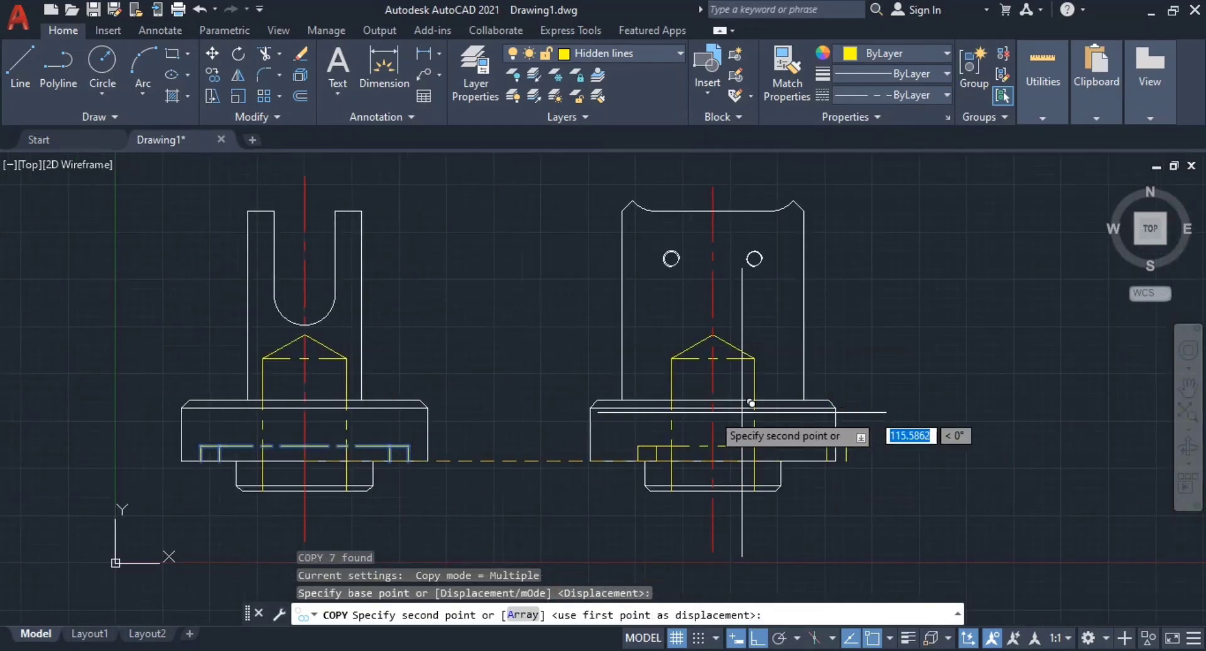
scroll(751, 403, "up", 2)
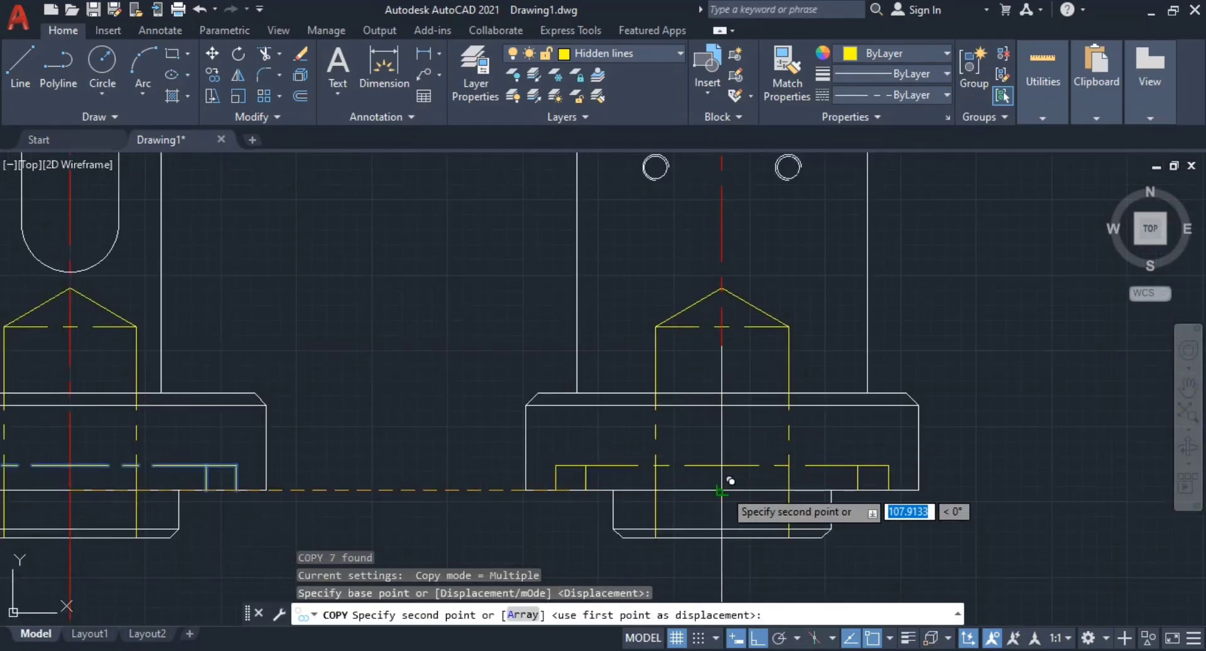
left_click(722, 491)
key("Escape")
key("Escape")
scroll(919, 489, "down", 2)
middle_click_drag(919, 490, 1037, 502)
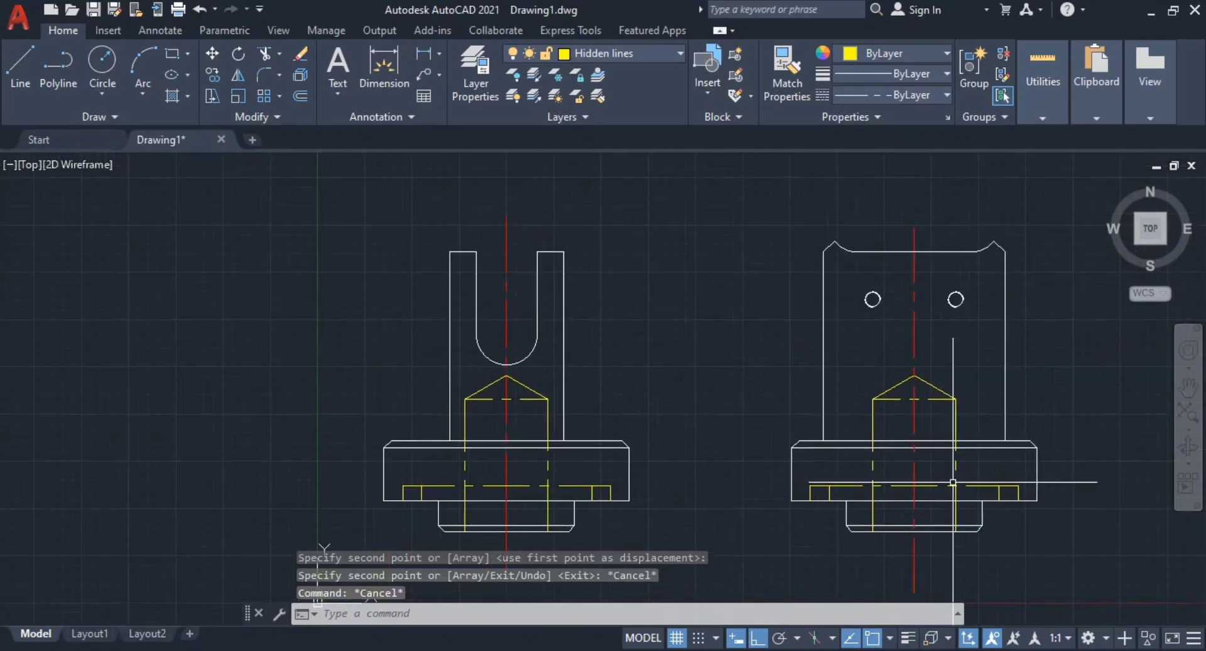
Step: Compare both drawn views with page 14 of the 100 CAD Designs PDF, then return to AutoCAD
mouse_move(969, 451)
middle_mouse_down()
mouse_move(987, 464)
mouse_move(873, 407)
mouse_move(877, 384)
mouse_move(892, 406)
middle_mouse_up()
scroll(998, 449, "down", 1)
scroll(874, 407, "up", 2)
scroll(899, 377, "down", 1)
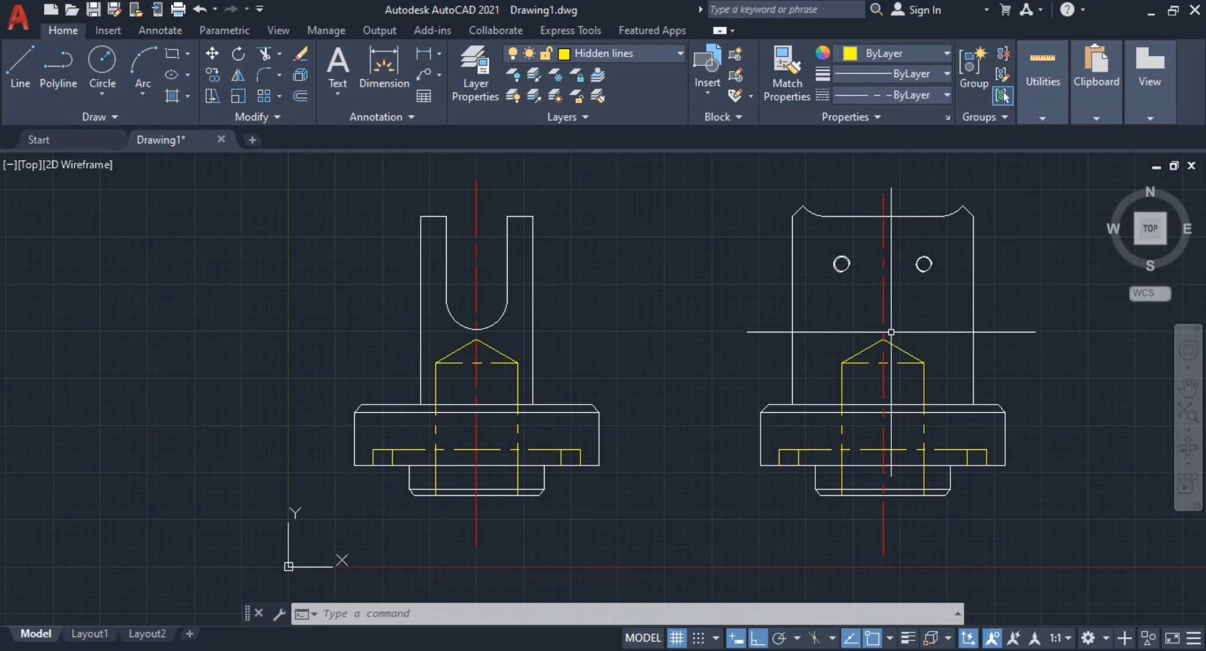
key("alt+Tab")
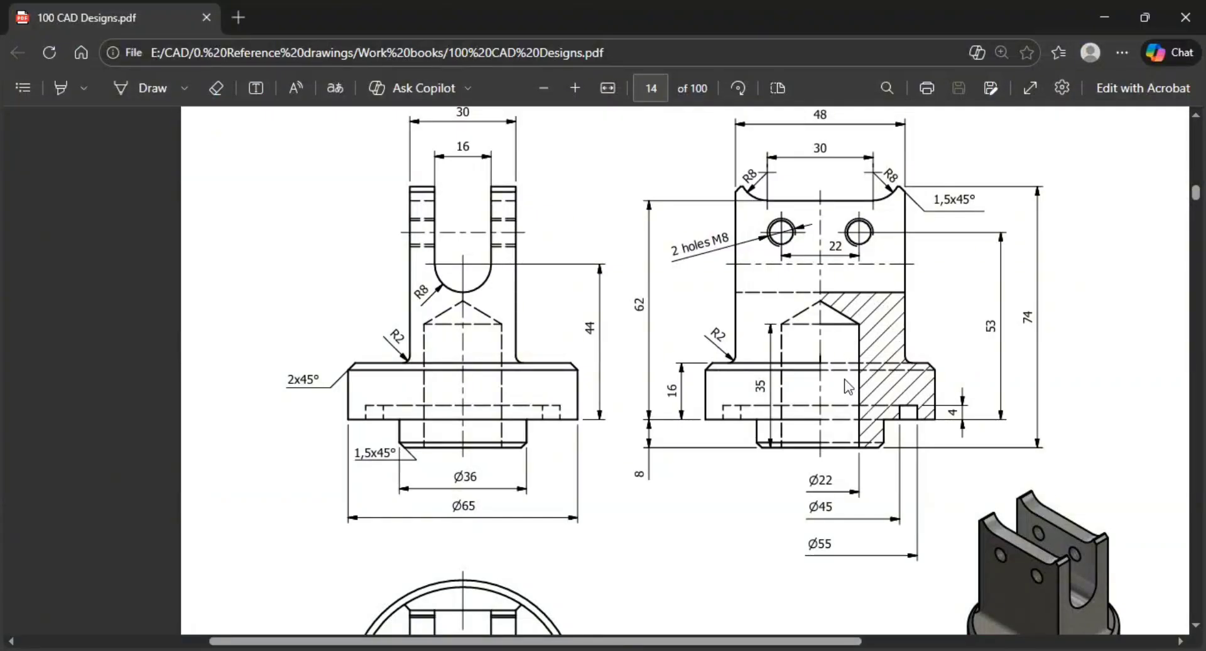
key("alt+Tab")
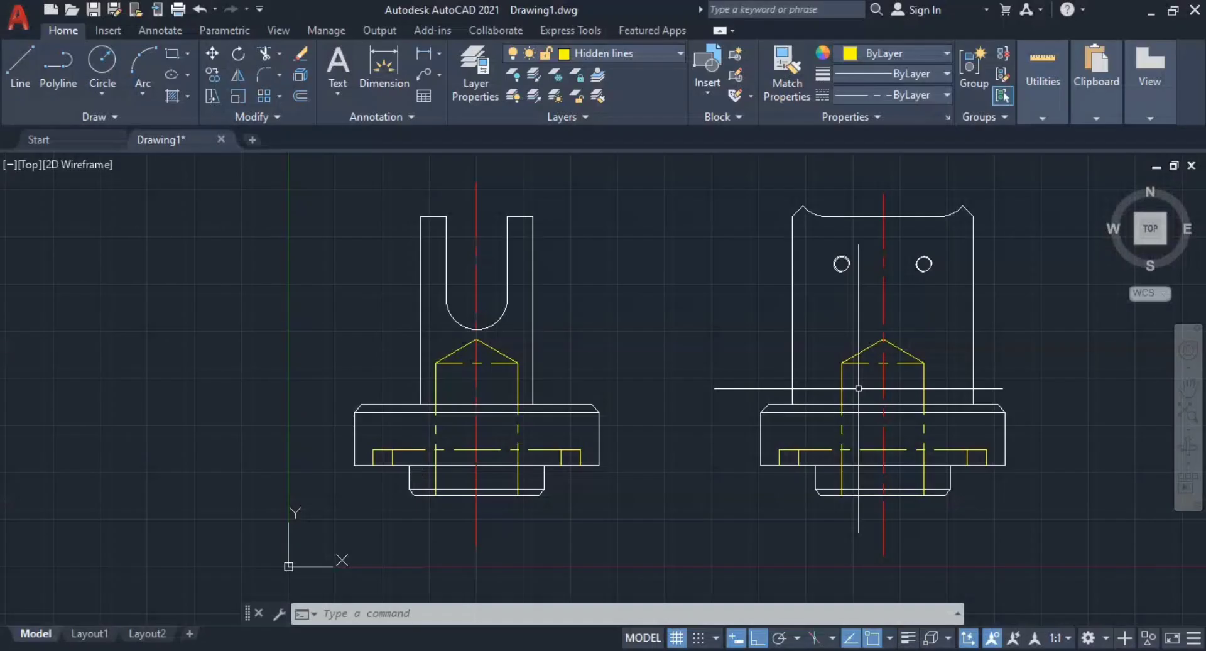
key("alt+Tab")
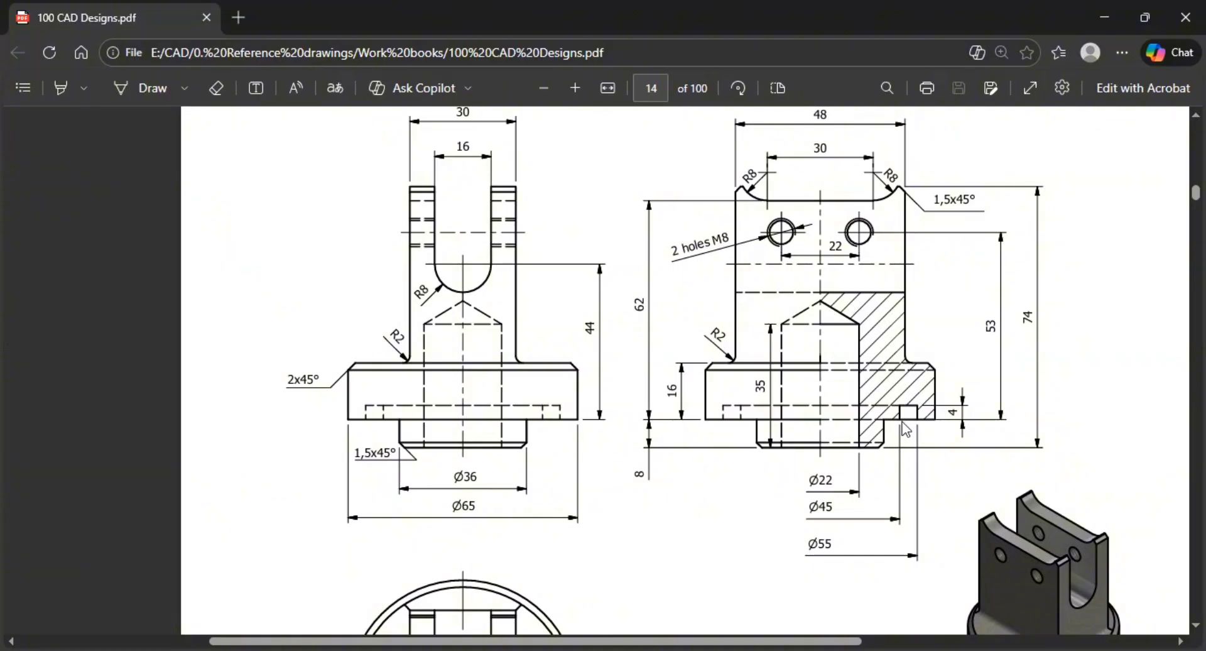
key("alt+Tab")
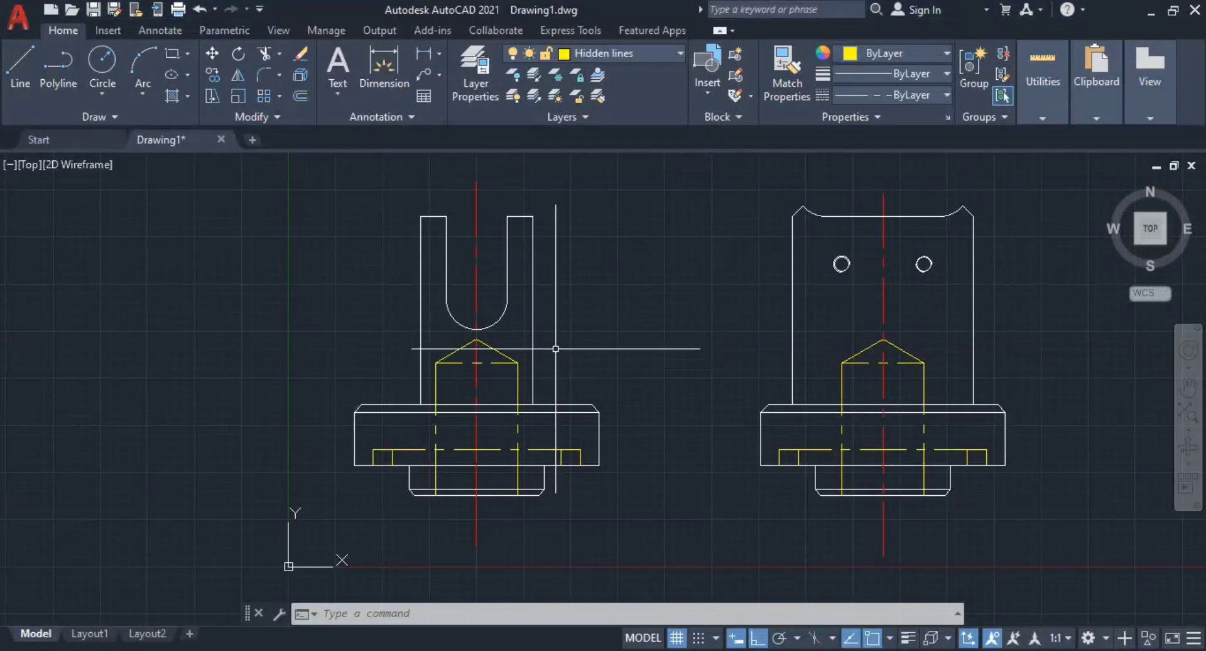
Step: Draw a horizontal hidden line from the slot's lowest point in the front view past the side view's right edge
mouse_move(555, 348)
middle_mouse_down()
mouse_move(513, 393)
mouse_move(462, 413)
middle_mouse_up()
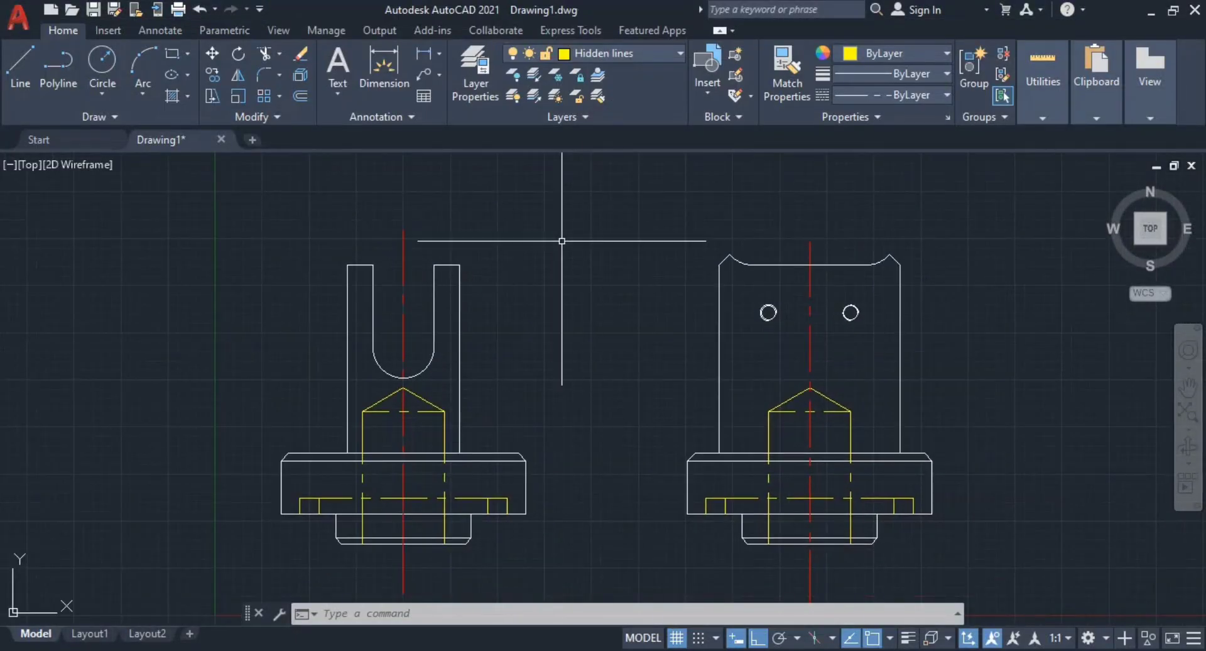
type("l")
key("Return")
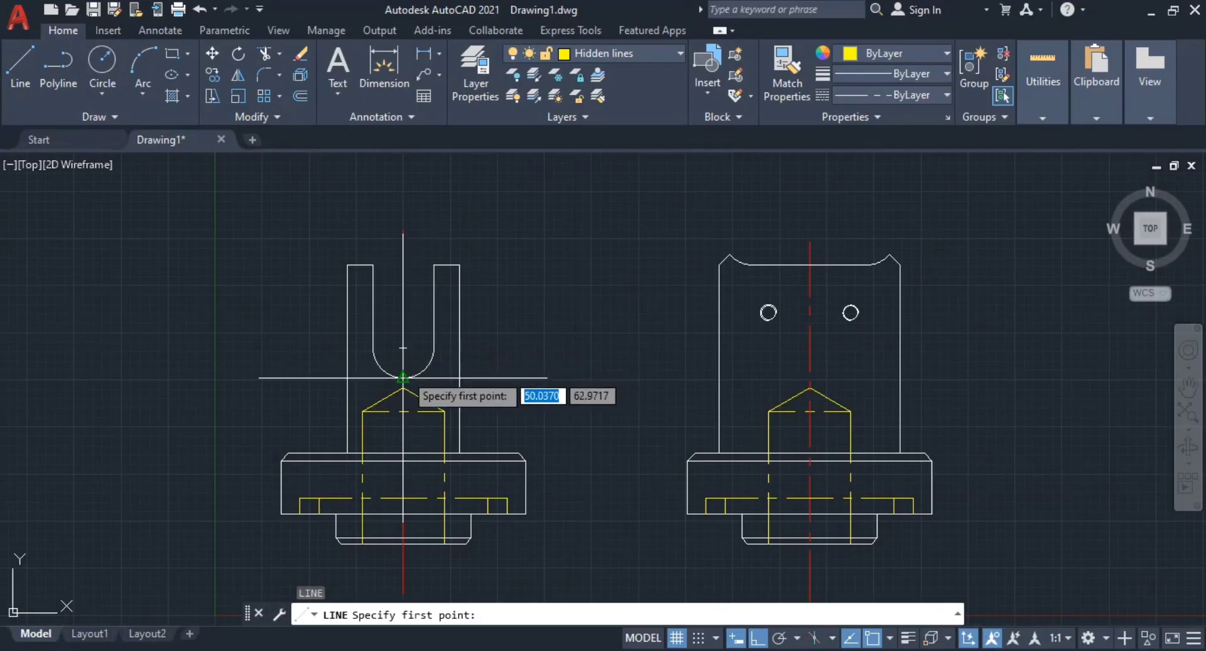
left_click(403, 377)
left_click(1041, 377)
key("Escape")
key("Escape")
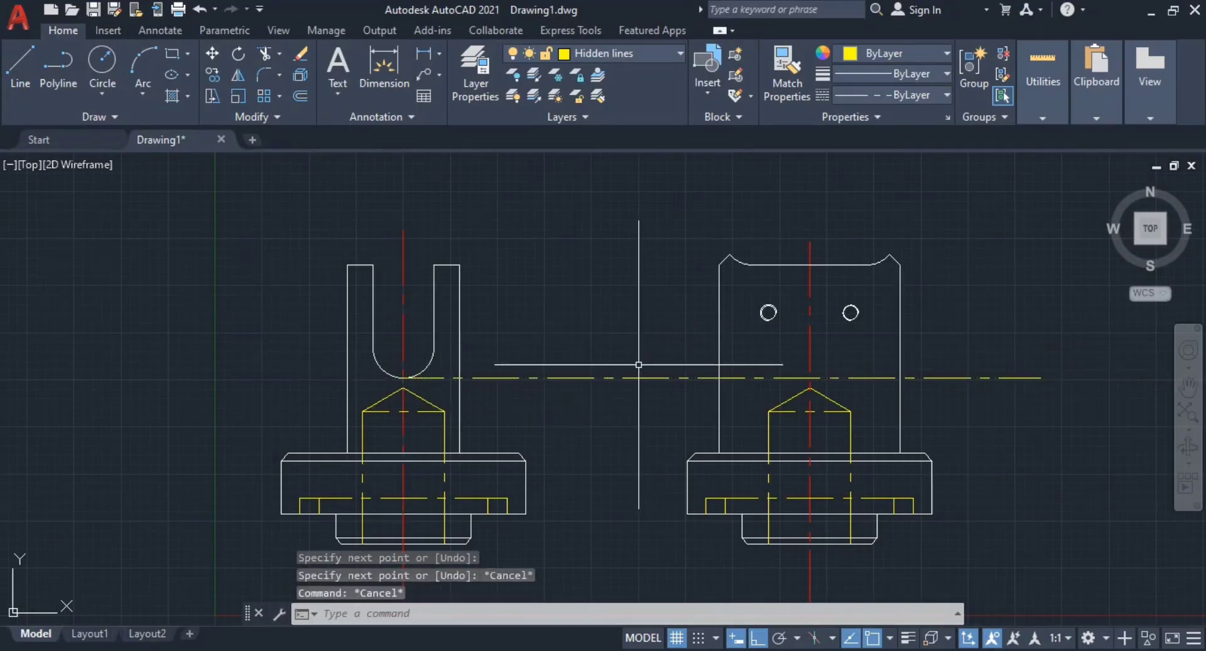
Step: Trim the projected slot-bottom line between the two views and erase its leftover segment in the front view
type("tr")
key("Return")
left_click_drag(660, 285, 620, 435)
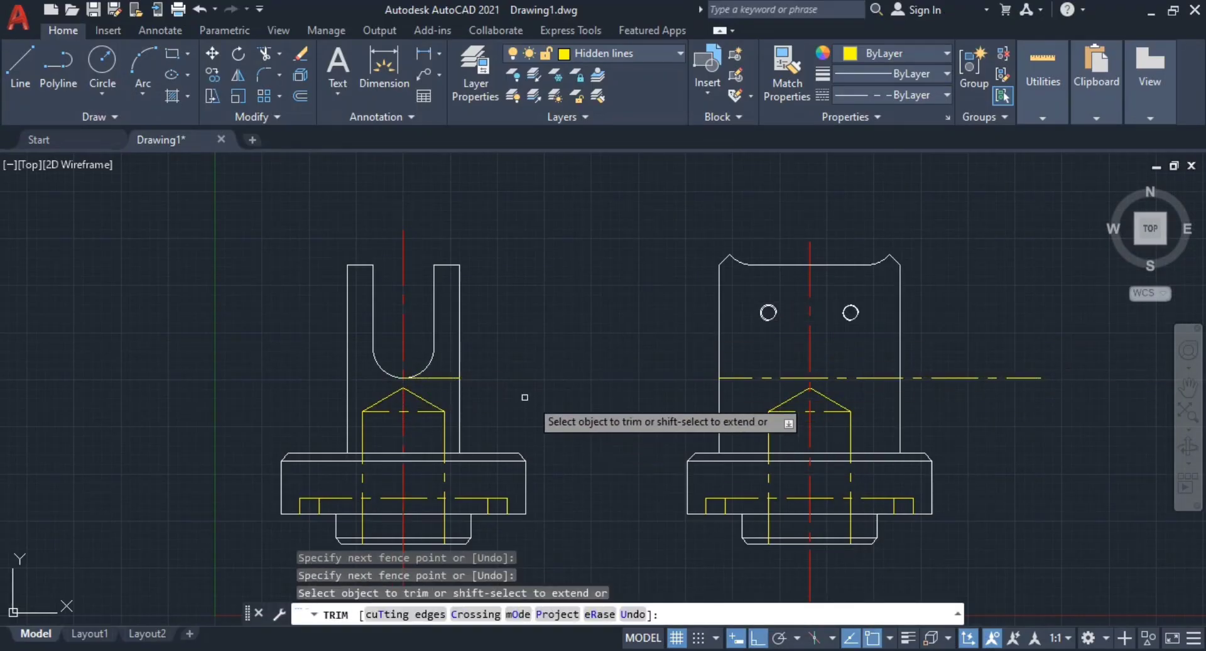
key("Escape")
scroll(477, 395, "up", 3)
left_click(417, 341)
left_click(403, 370)
scroll(738, 381, "down", 2)
middle_click_drag(961, 375, 622, 357)
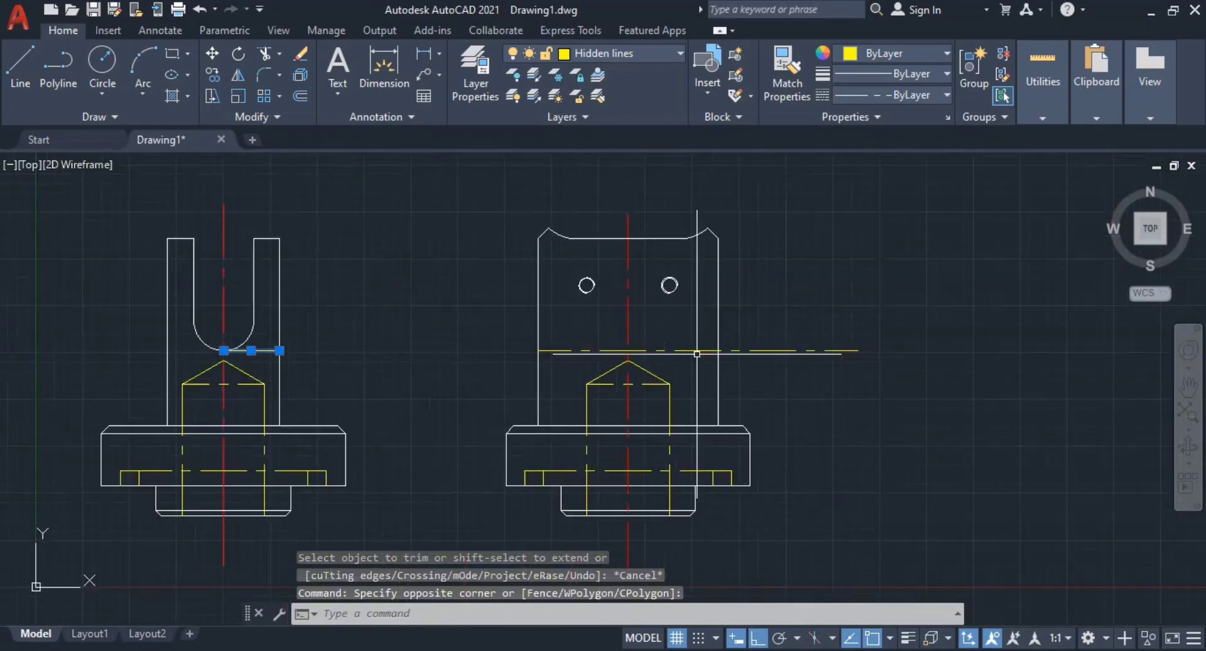
type("e")
key("Return")
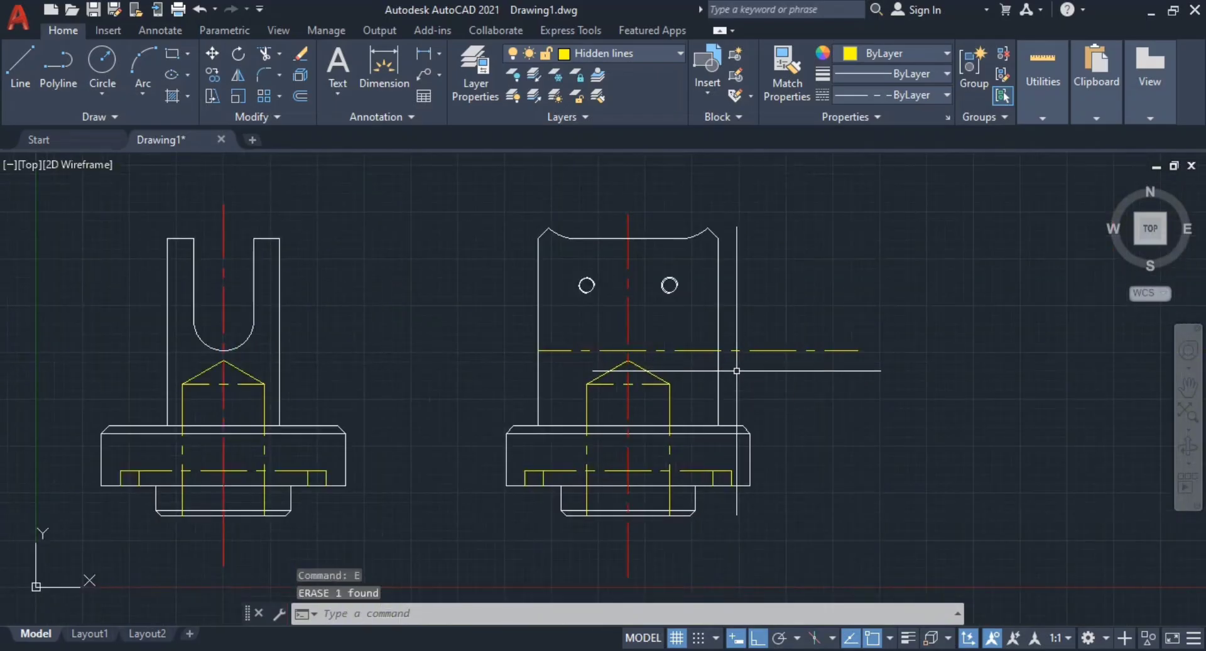
Step: Trim the slot-bottom hidden line's overhang beyond the side view's right edge
type("tr")
key("Return")
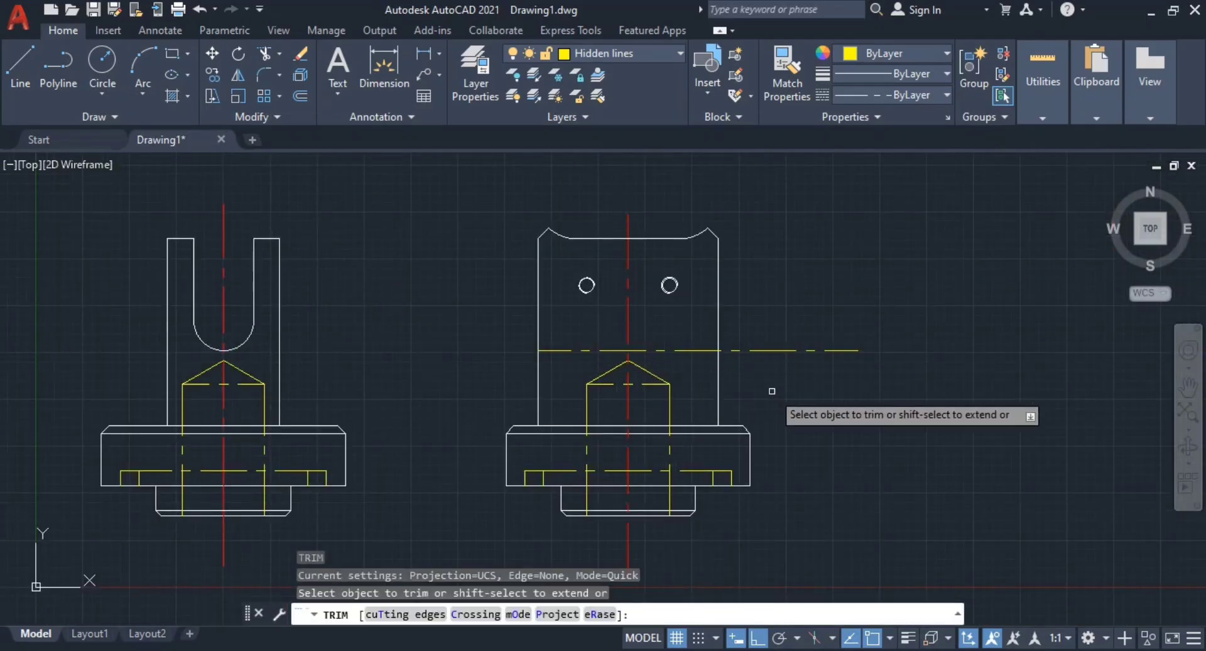
left_click_drag(771, 391, 771, 310)
key("Escape")
key("Escape")
middle_click_drag(631, 341, 697, 353)
Step: Consult page 14 of the 100 CAD Designs PDF and draw a hidden line from the side view's left hole centre past the front view's left edge
key("alt+Tab")
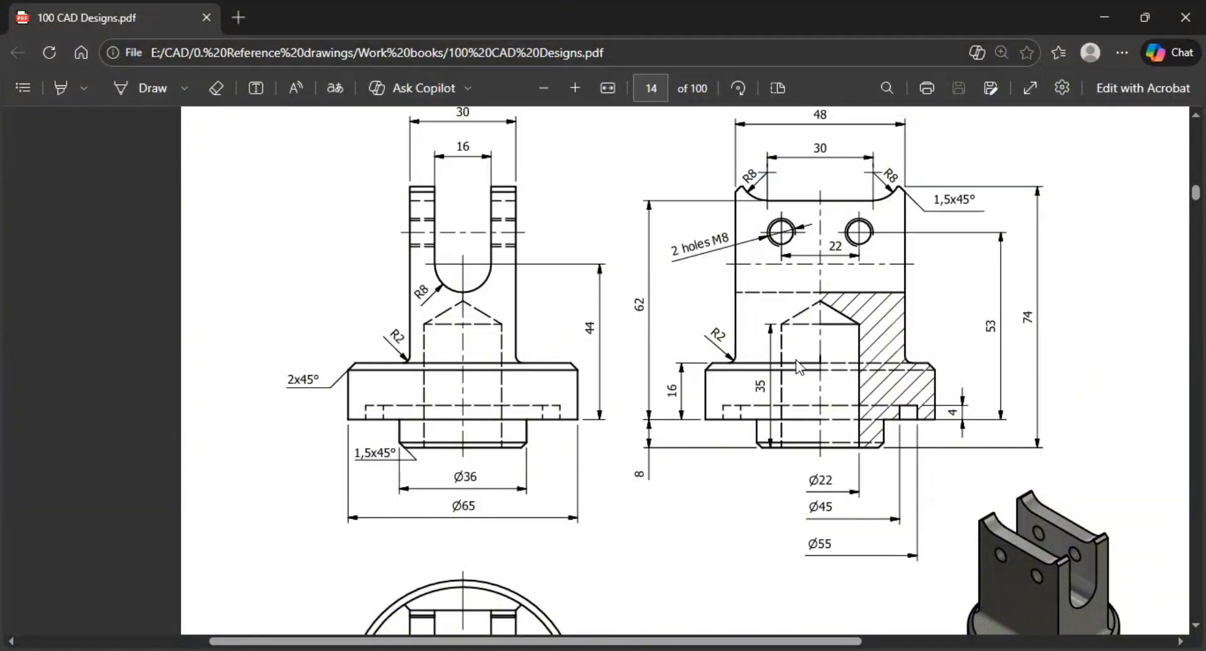
key("alt+Tab")
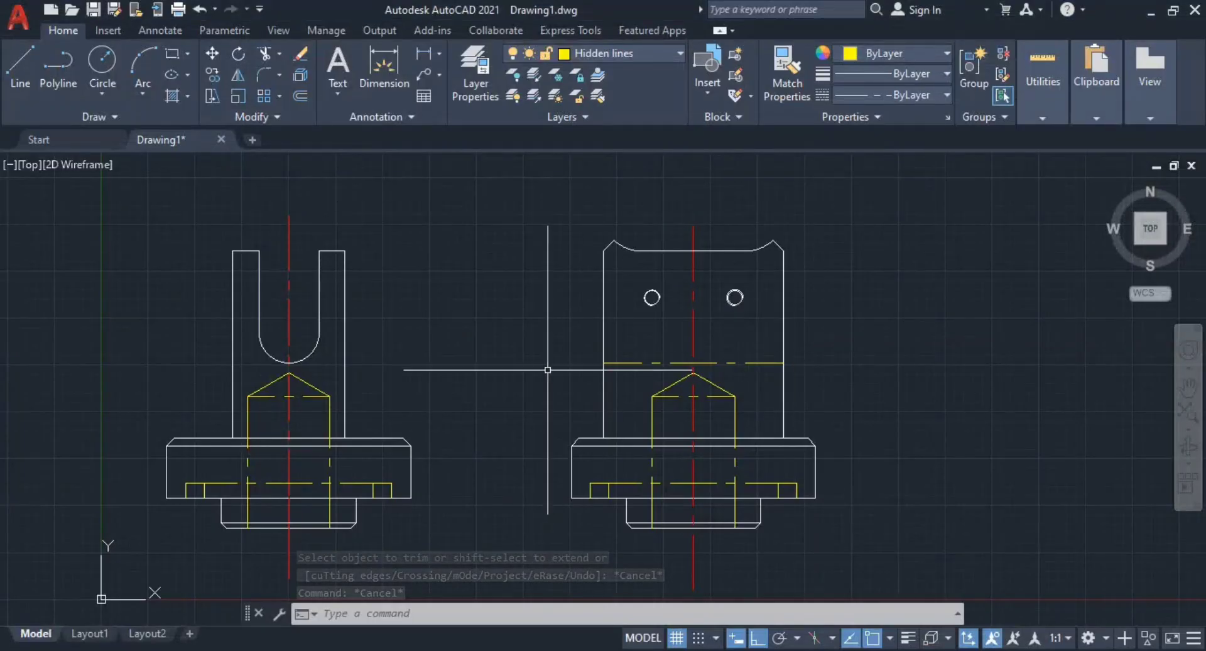
scroll(620, 376, "up", 4)
middle_click_drag(789, 384, 816, 386)
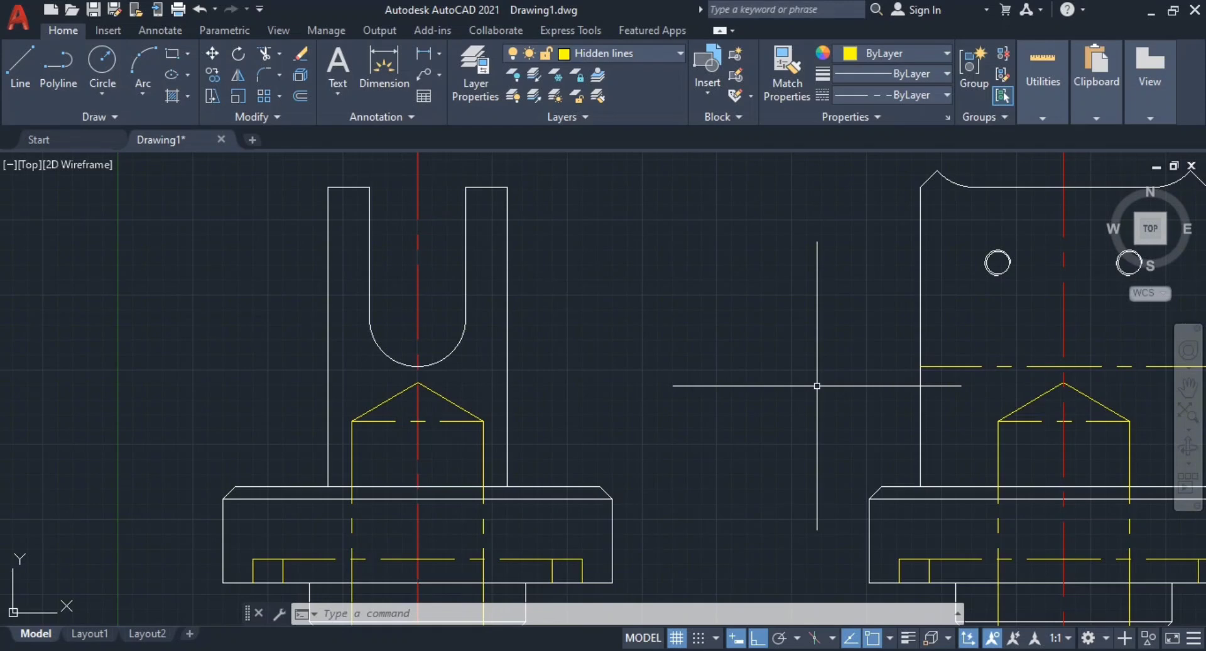
key("Return")
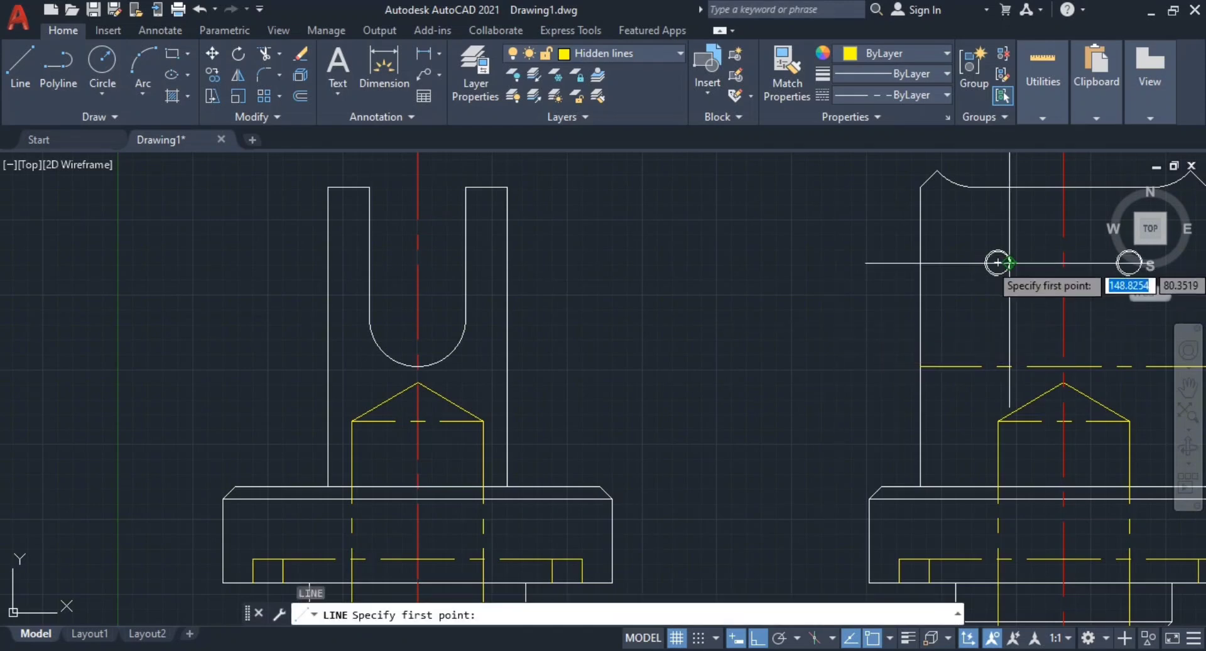
left_click(998, 262)
key("Escape")
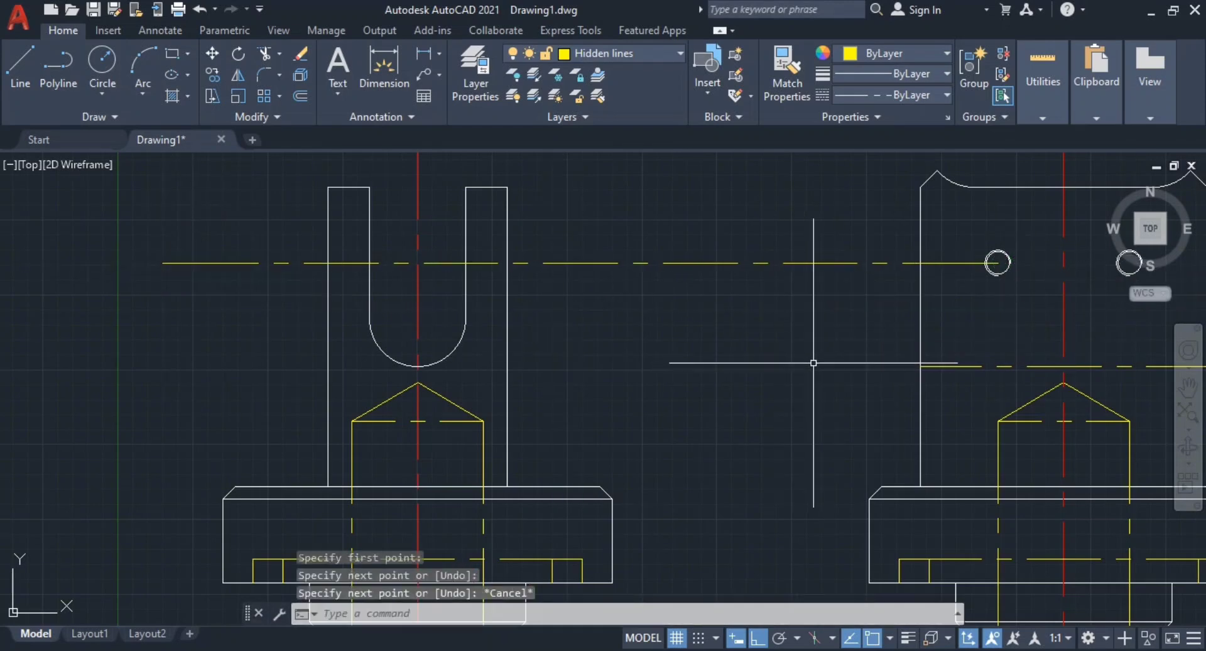
Step: Draw a horizontal hidden line from the top of the side view's left M8 hole past the front view's left edge
type("l")
key("Return")
scroll(977, 275, "up", 5)
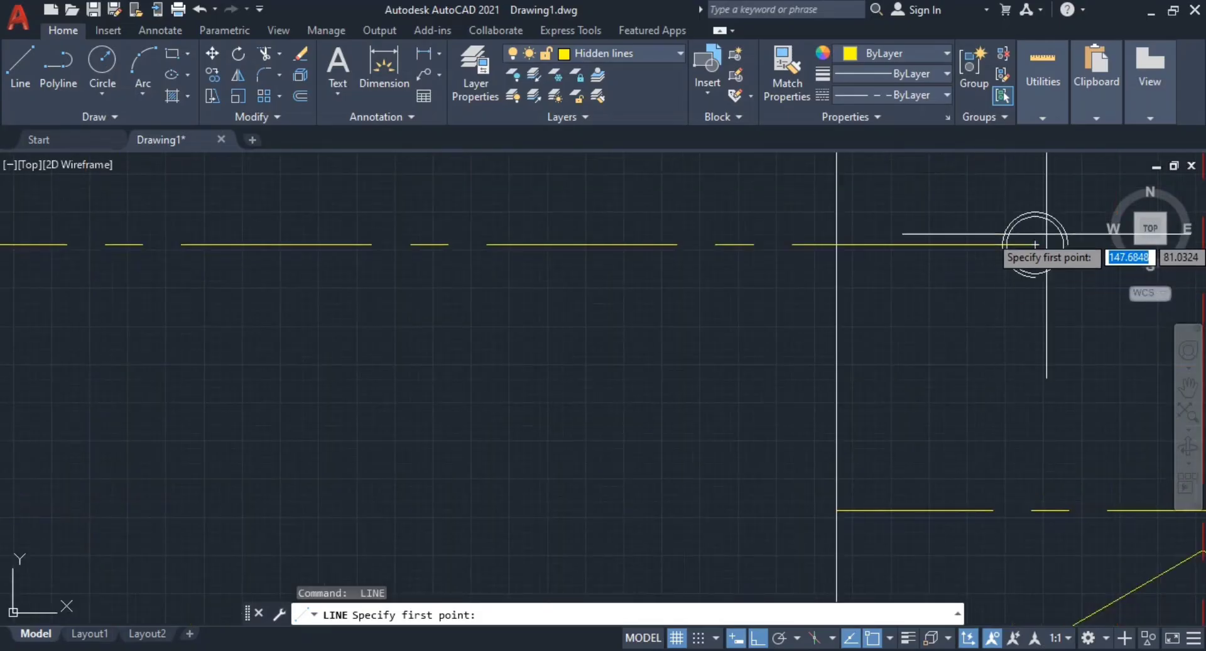
left_click(1035, 244)
scroll(1021, 262, "down", 5)
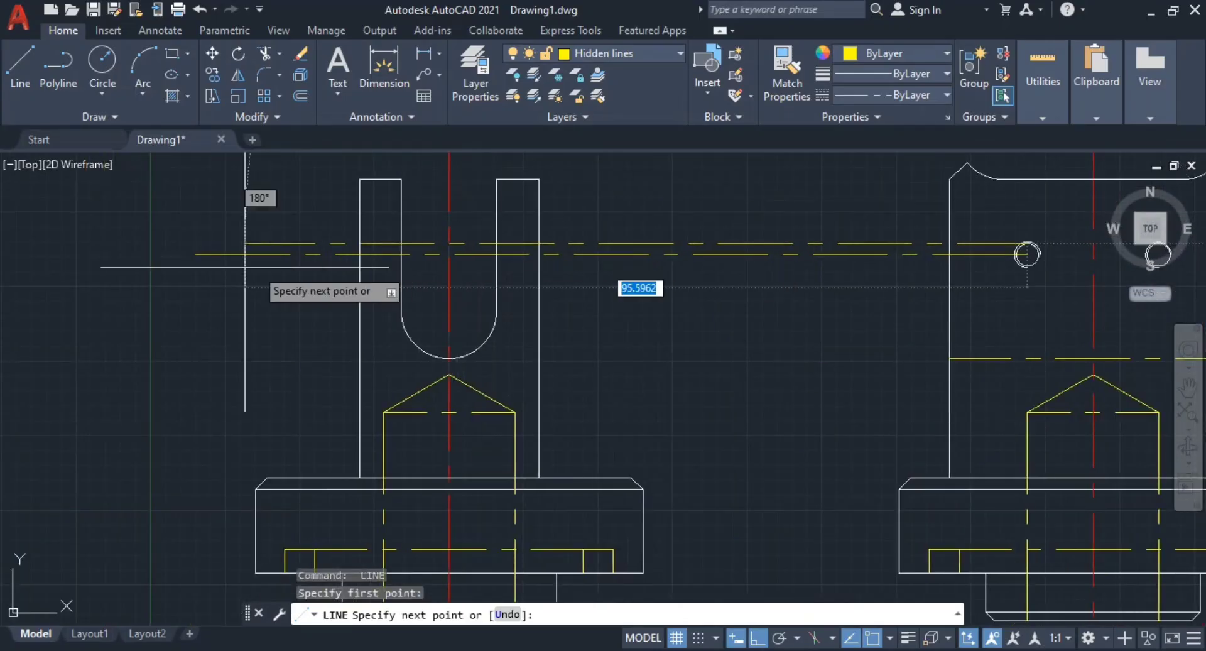
left_click(177, 260)
key("Escape")
Step: Draw a horizontal hidden line from the bottom of the side view's left M8 hole past the front view's left edge
key("Return")
scroll(981, 262, "up", 2)
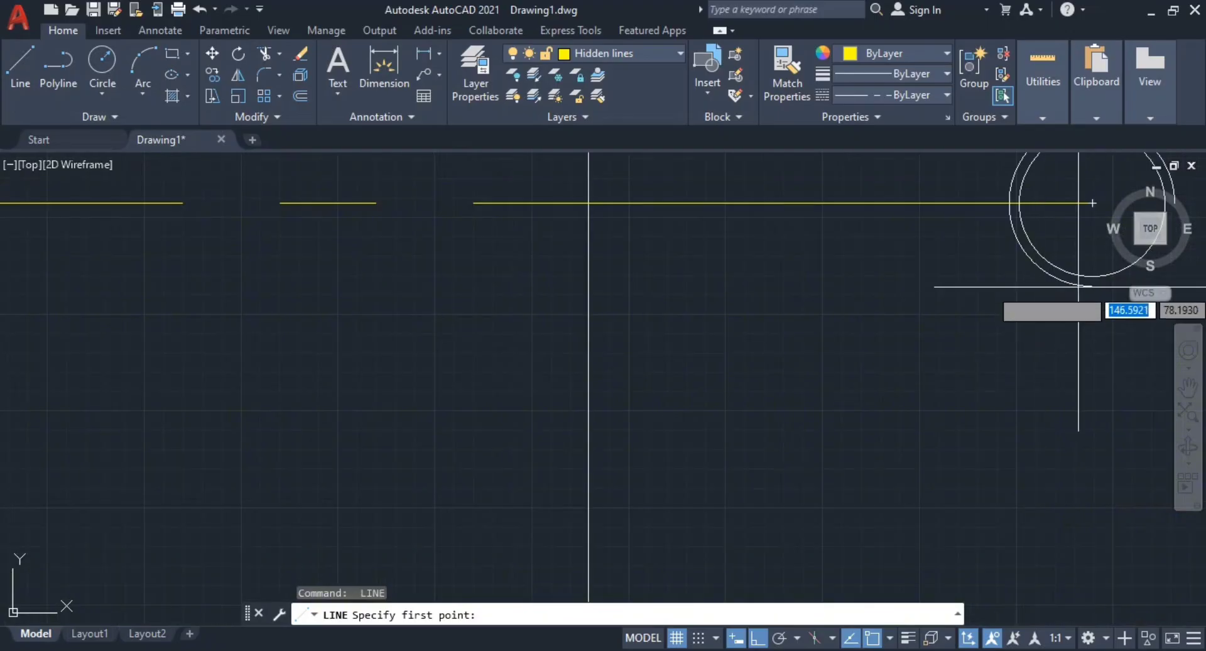
left_click(588, 325)
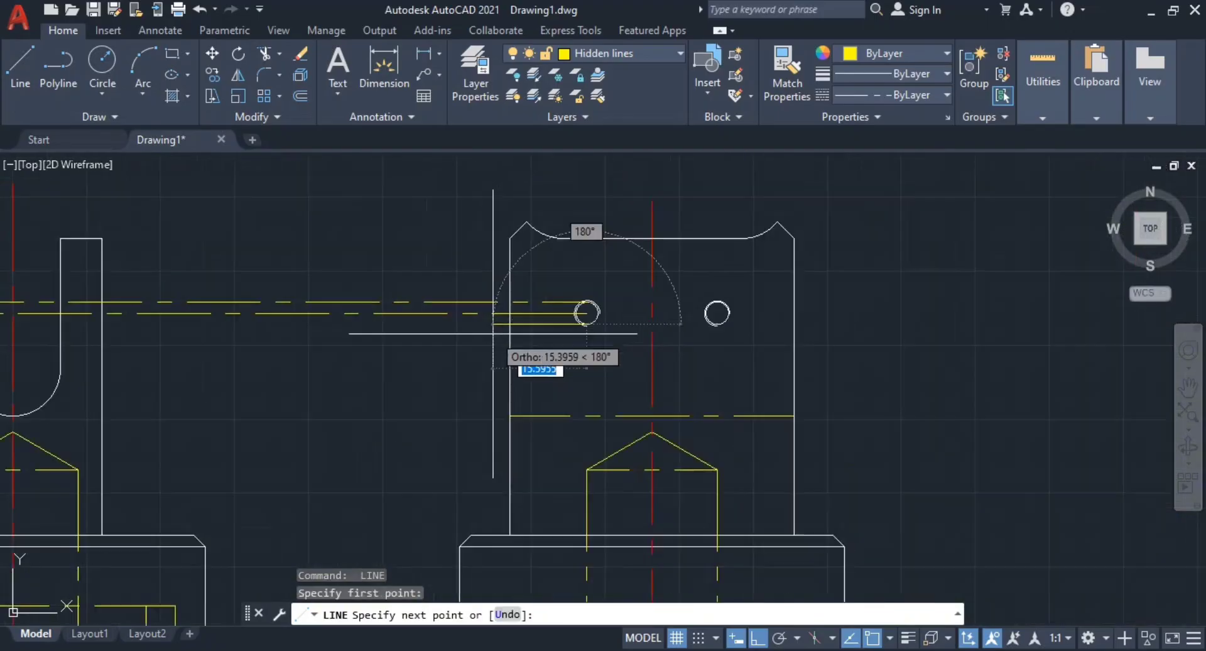
middle_click_drag(447, 338, 786, 352)
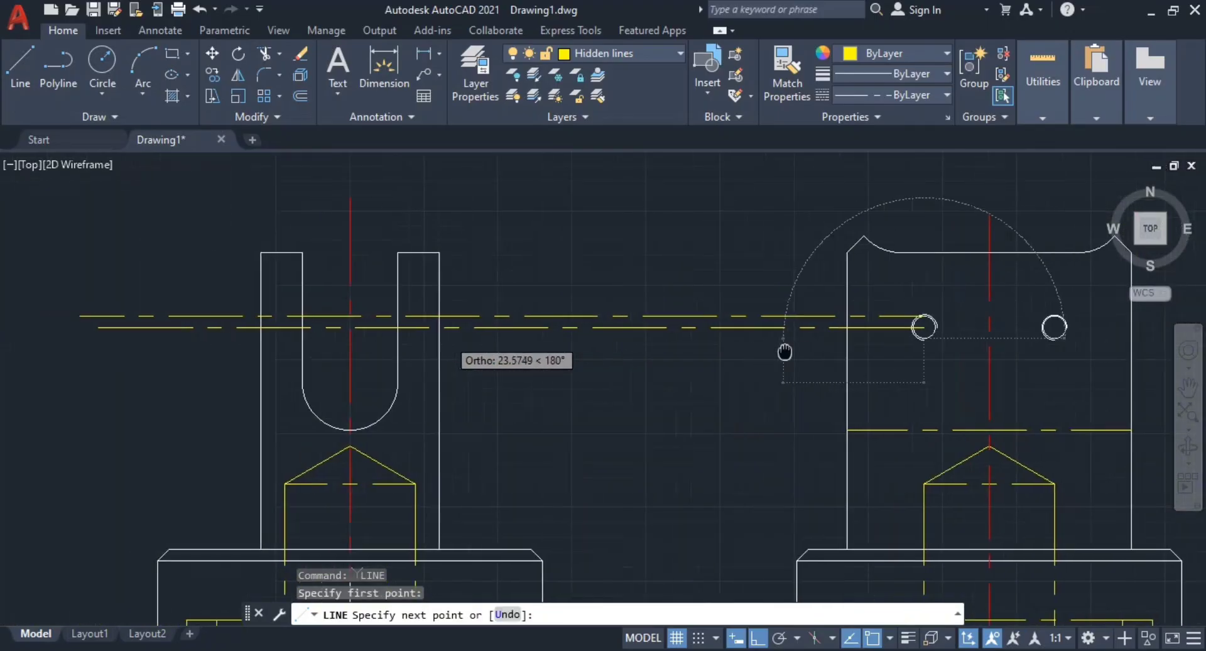
left_click(171, 354)
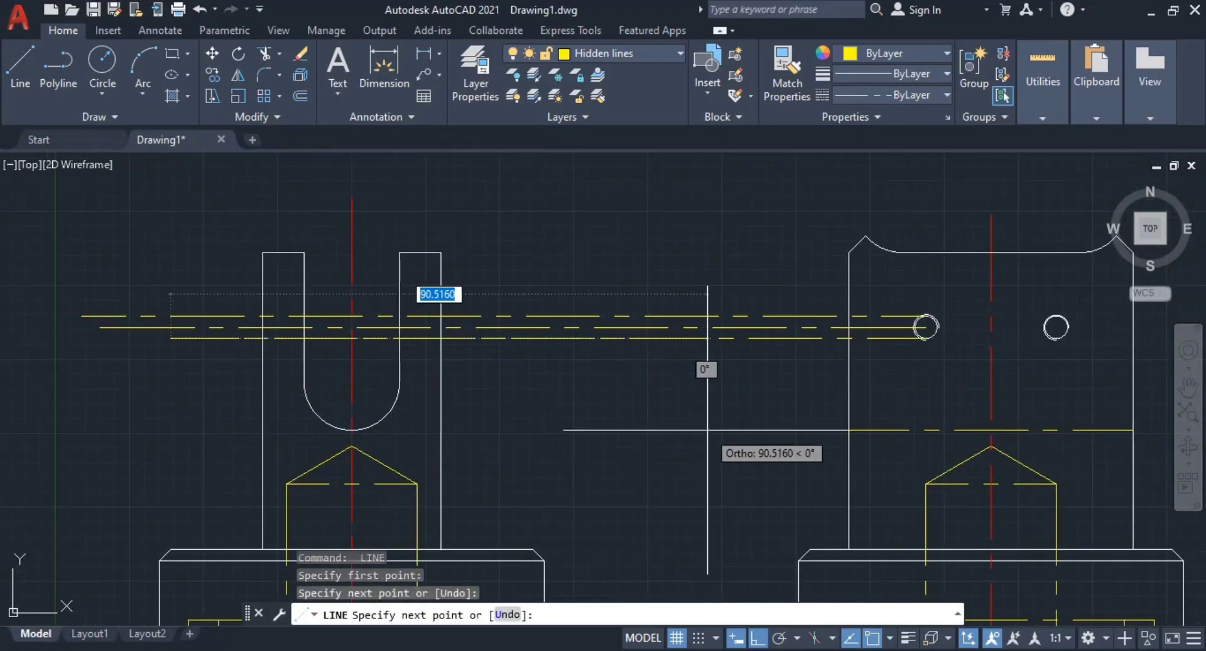
key("Escape")
key("Escape")
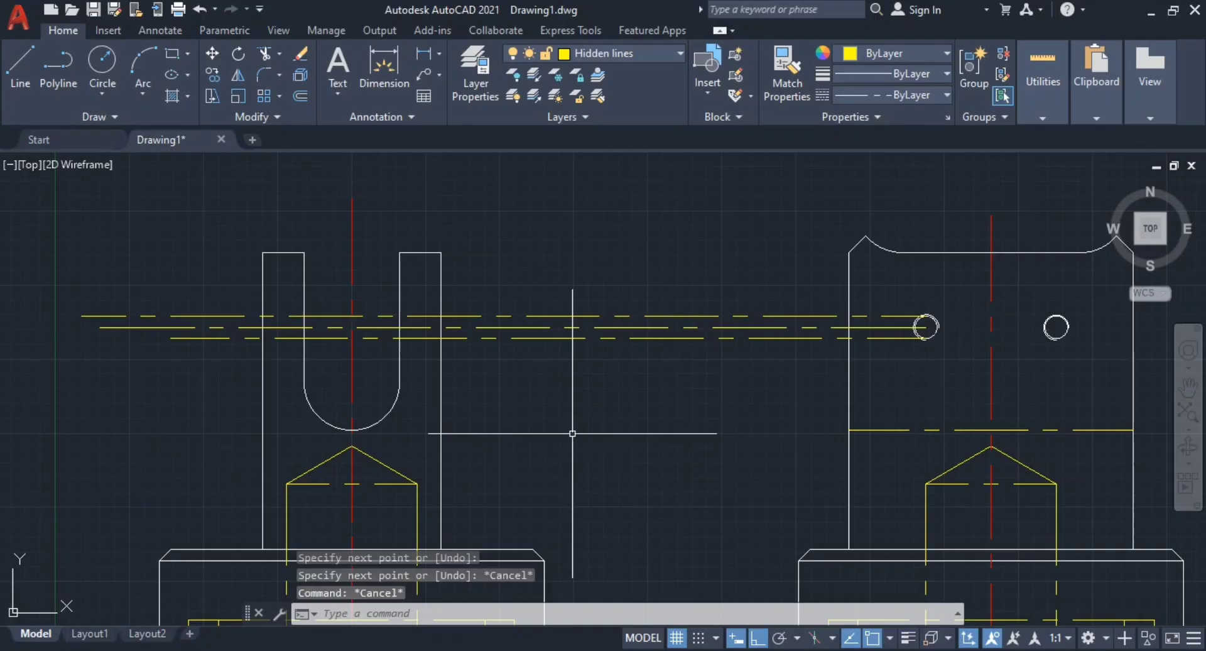
Step: Try to project a horizontal hidden line from the slot arc's right endpoint in the front view across the side view
key("Return")
left_click(399, 383)
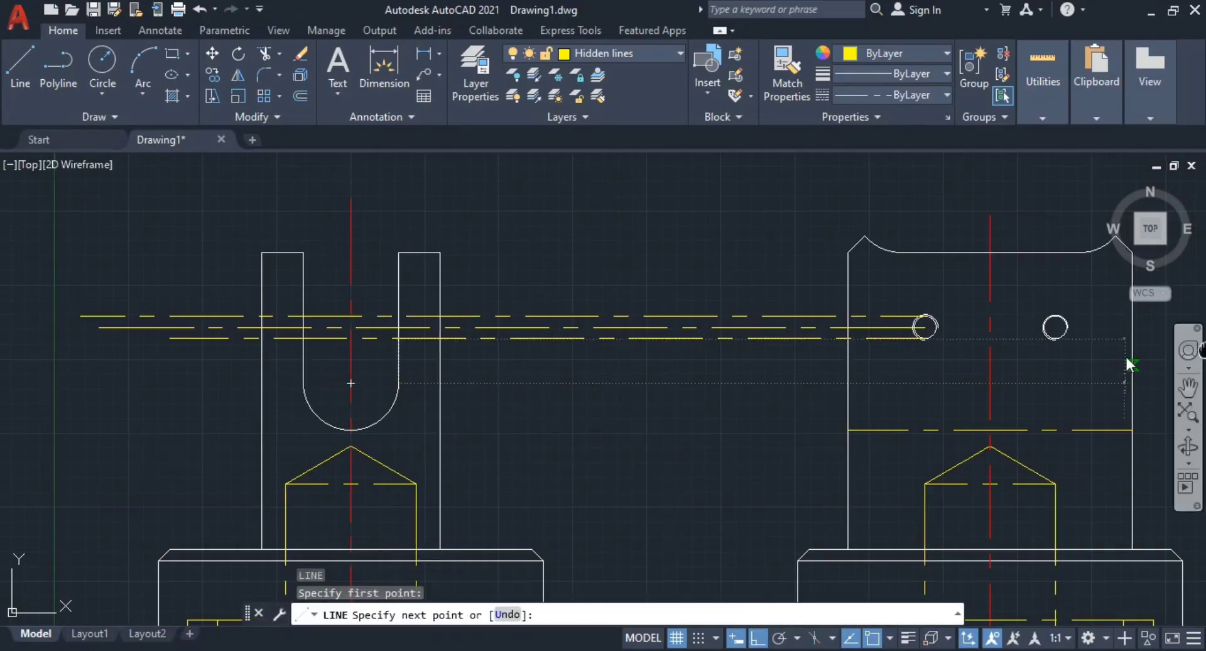
middle_click_drag(1129, 365, 802, 384)
left_click(960, 376)
key("Escape")
key("Escape")
middle_click_drag(569, 394, 938, 404)
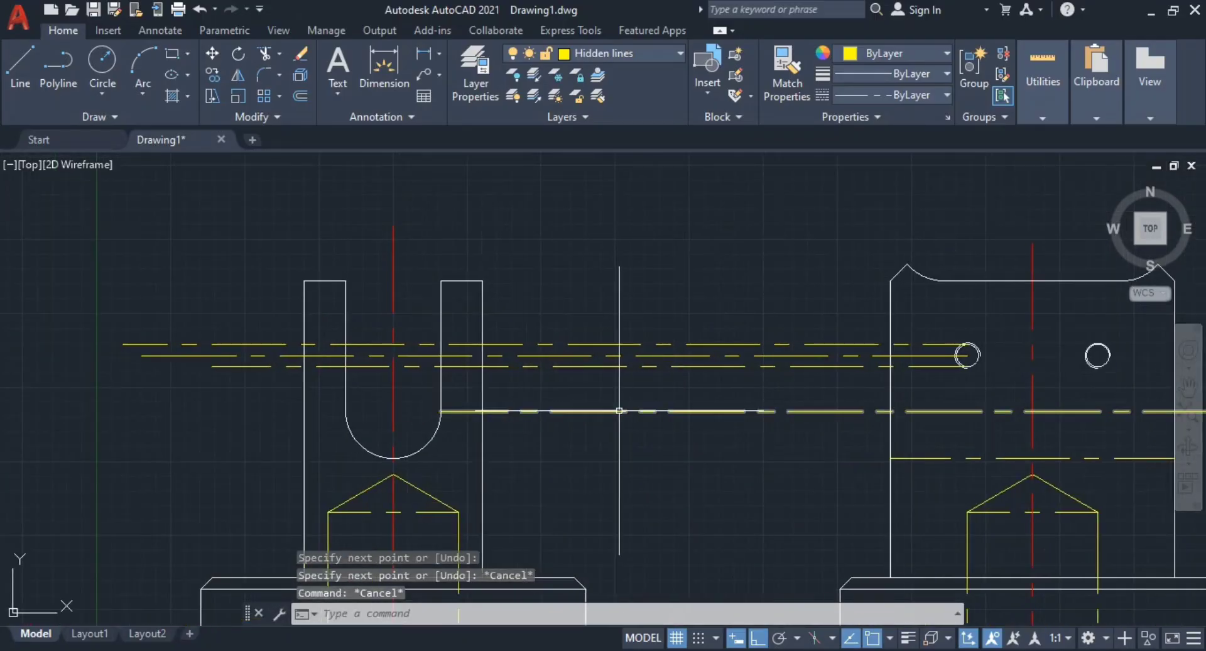
key("Escape")
scroll(607, 408, "up", 2)
middle_click_drag(610, 408, 795, 436)
key("Escape")
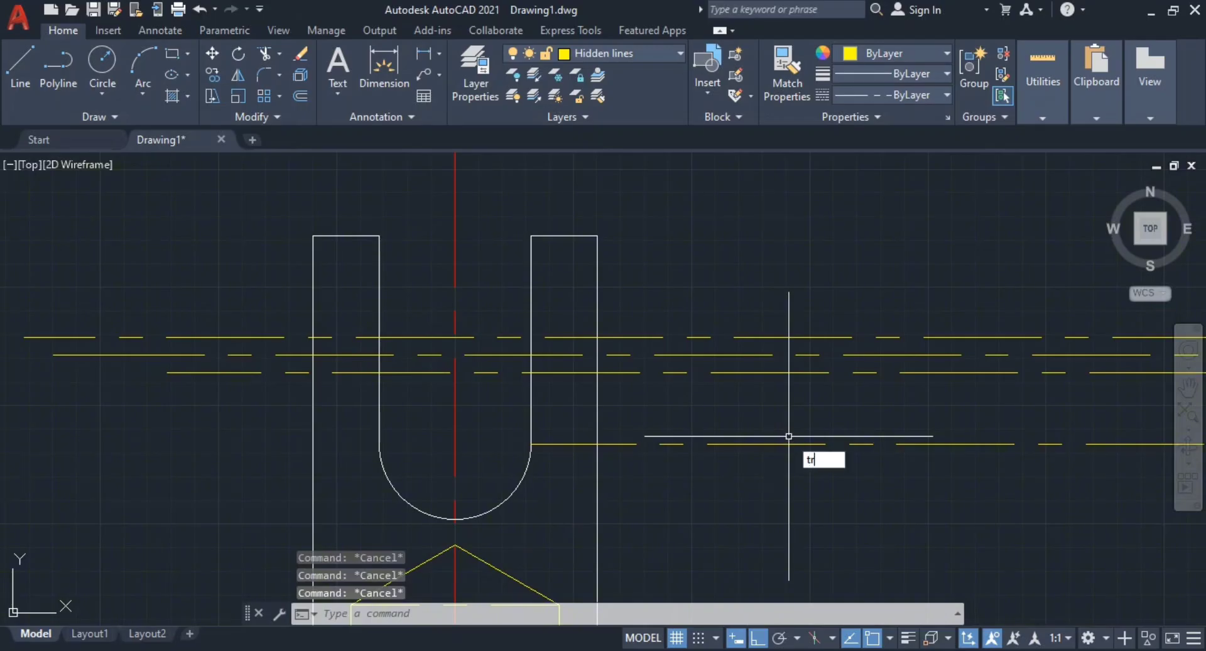
Step: Trim the projected hidden lines outside the front view's left and right fork edges
key("Return")
left_click(764, 279)
left_click(789, 517)
middle_click_drag(280, 500, 691, 438)
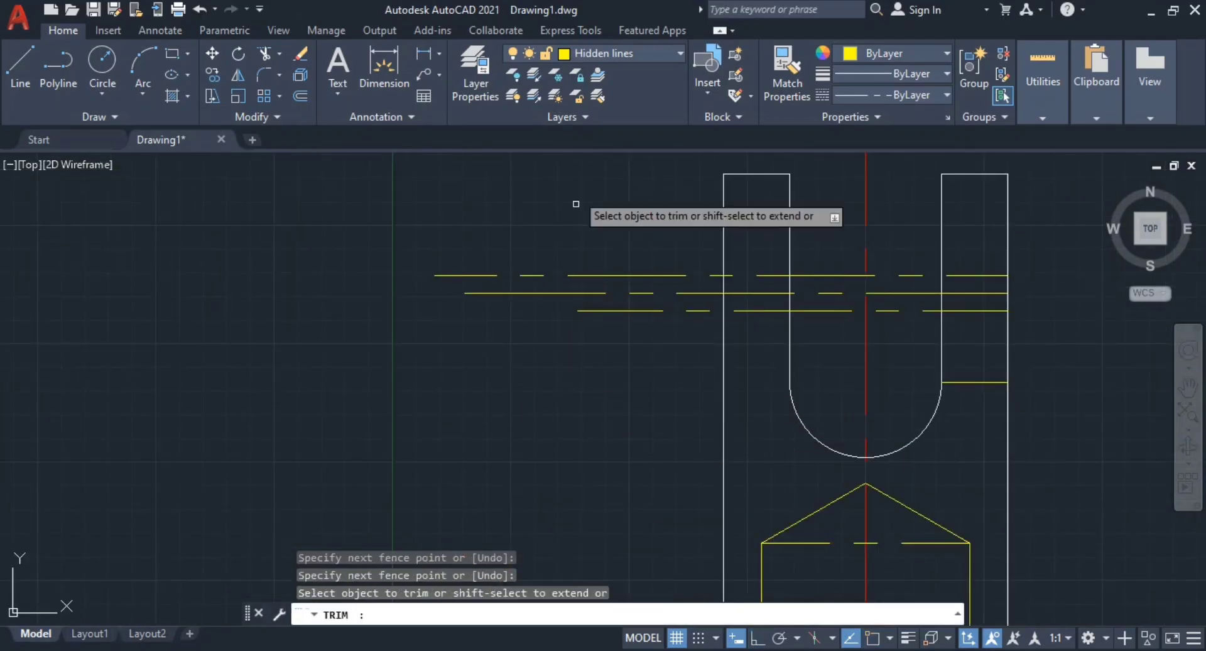
left_click(574, 163)
left_click(615, 375)
scroll(707, 364, "down", 2)
middle_click_drag(708, 360, 517, 301)
scroll(640, 308, "up", 2)
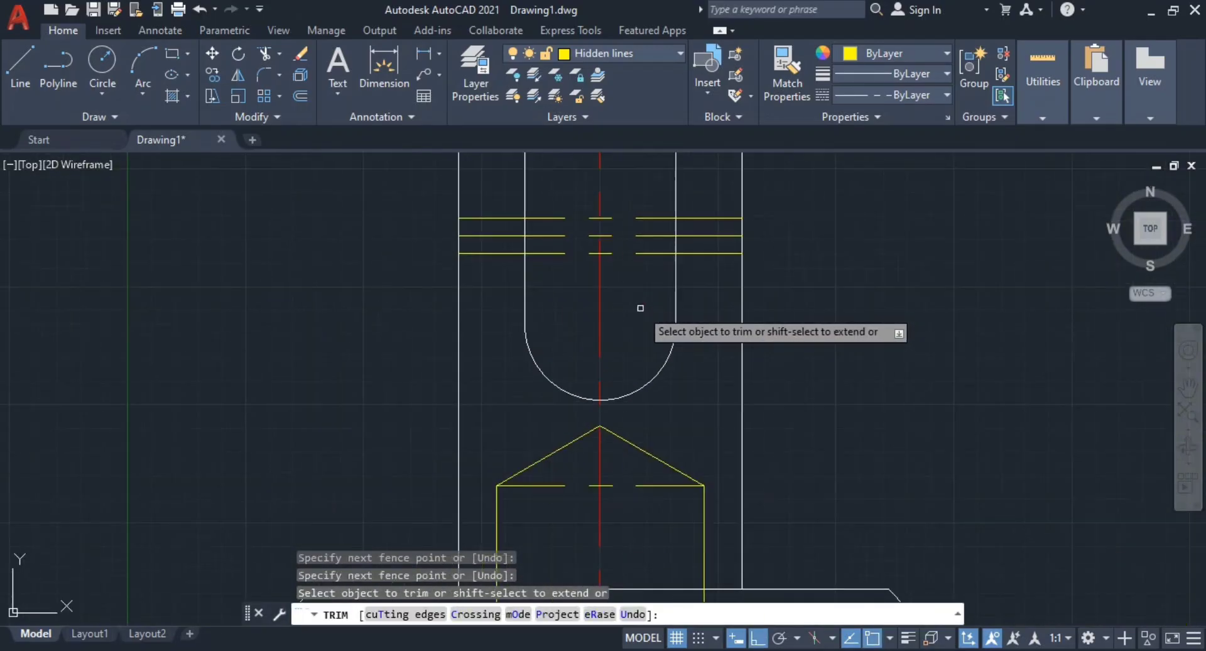
Step: Trim the three M8 hole hidden lines inside the front view's slot opening on both sides of the centreline
middle_click_drag(640, 308, 652, 448)
left_click(652, 447)
left_click(650, 339)
left_click(554, 329)
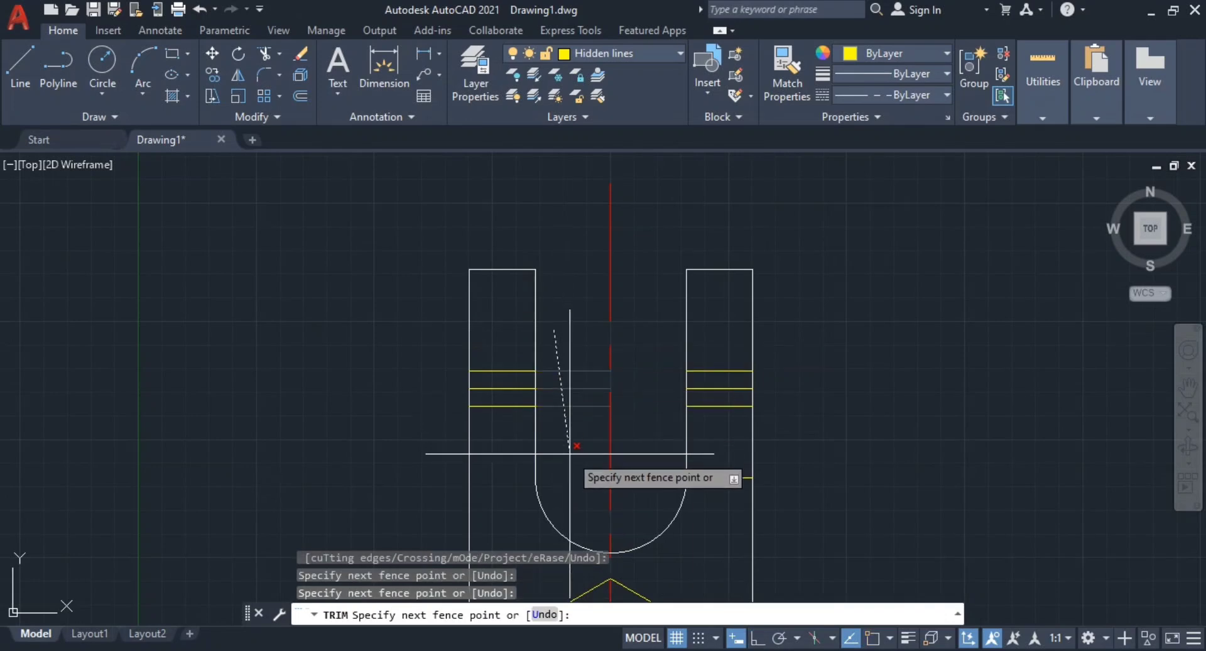
left_click(570, 454)
scroll(815, 447, "down", 2)
middle_click_drag(1031, 528, 802, 433)
middle_click_drag(1142, 398, 821, 392)
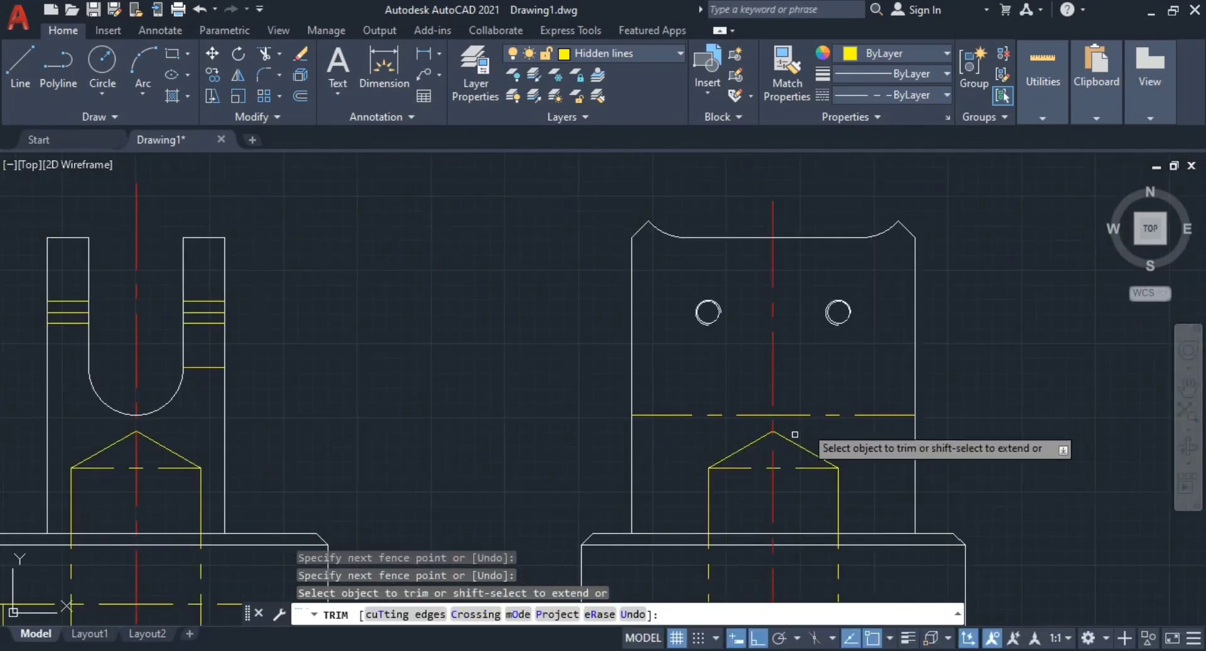
key("Escape")
key("Escape")
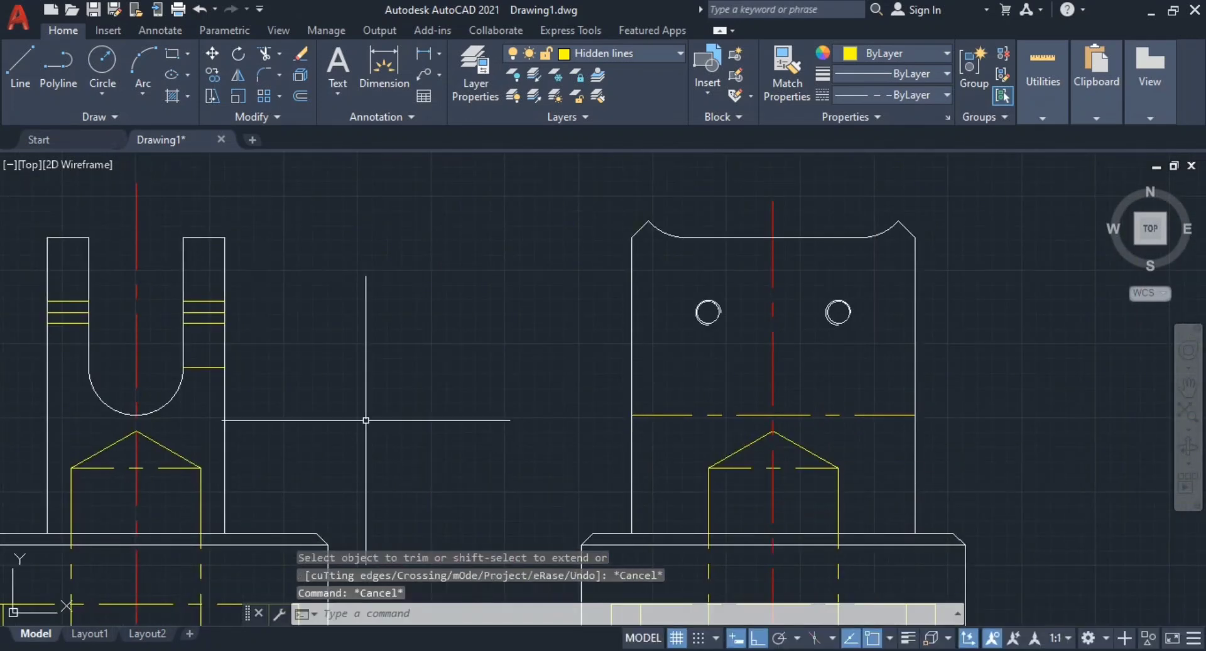
Step: Erase the leftover hidden line between the slot arc's right endpoint and the front view's right edge
middle_click_drag(366, 420, 584, 399)
scroll(547, 394, "up", 2)
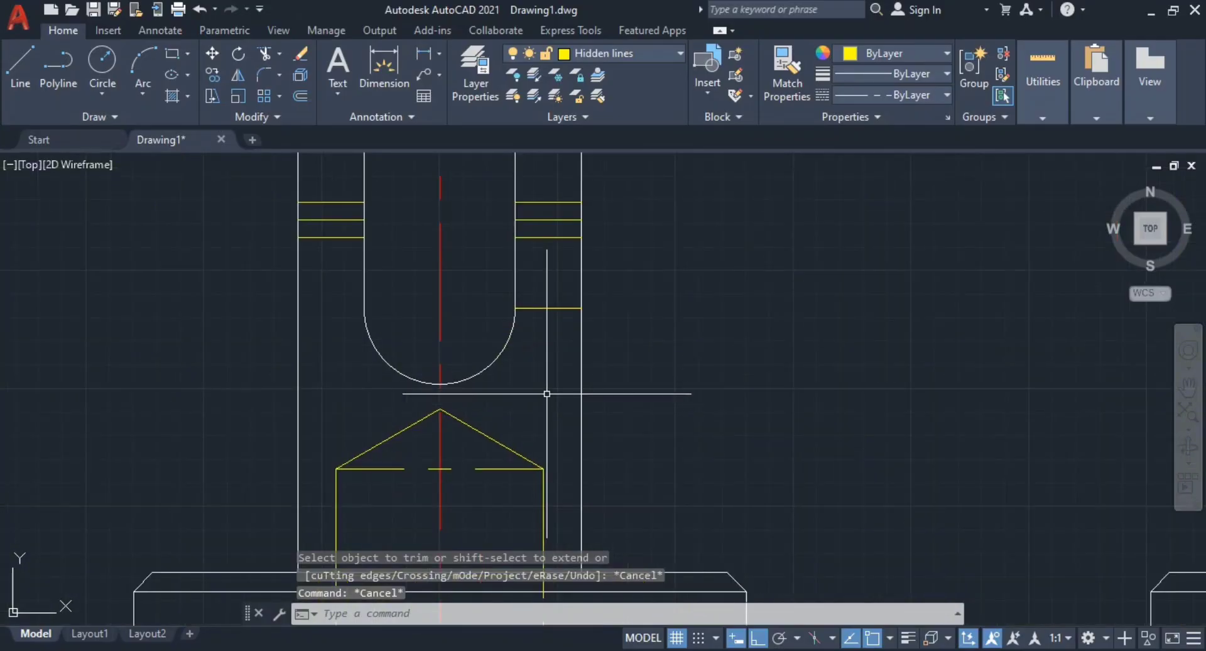
middle_click_drag(535, 319, 627, 363)
left_click(633, 353)
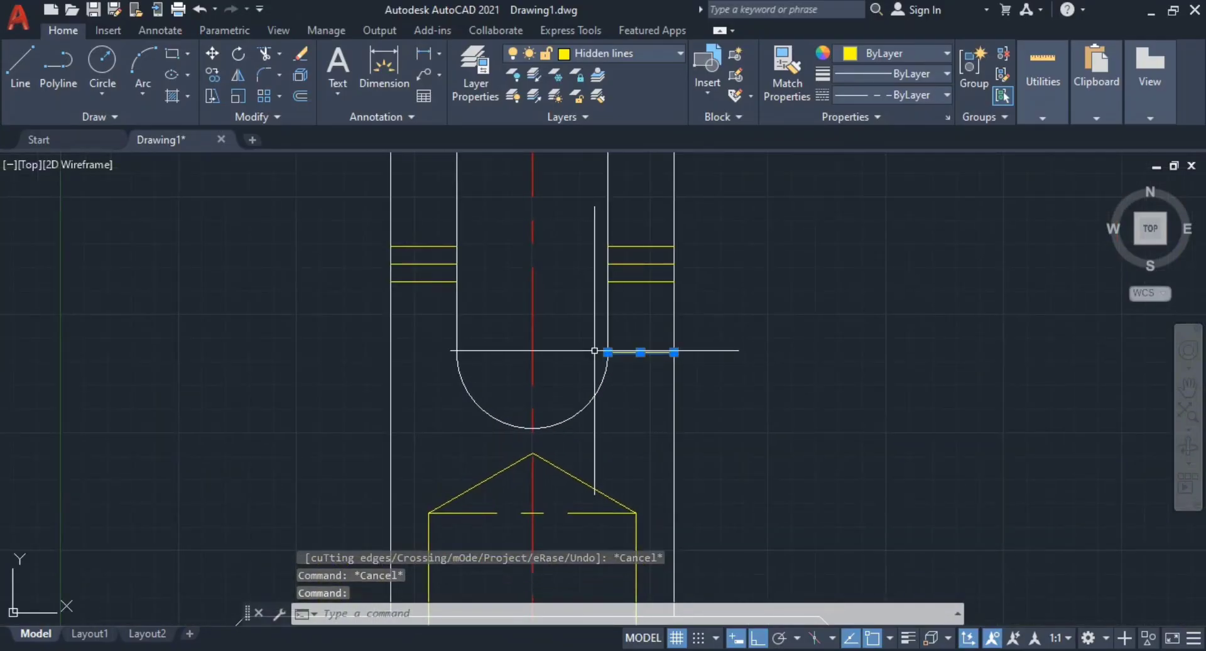
mouse_move(607, 353)
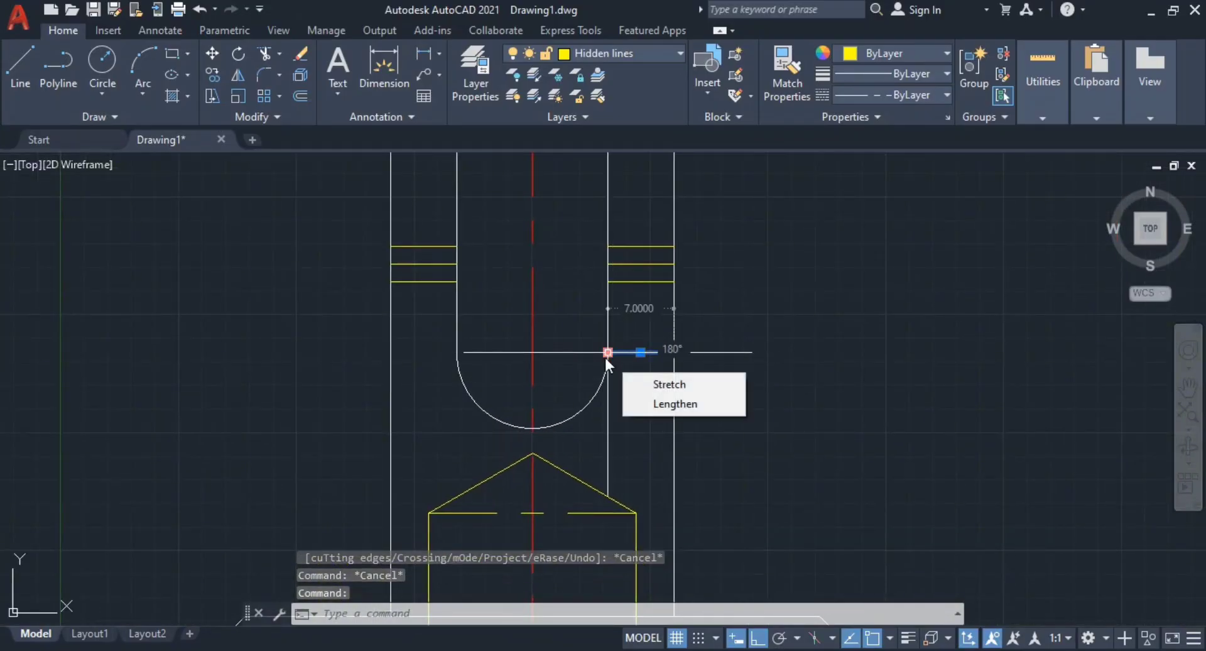
key("Escape")
key("Escape")
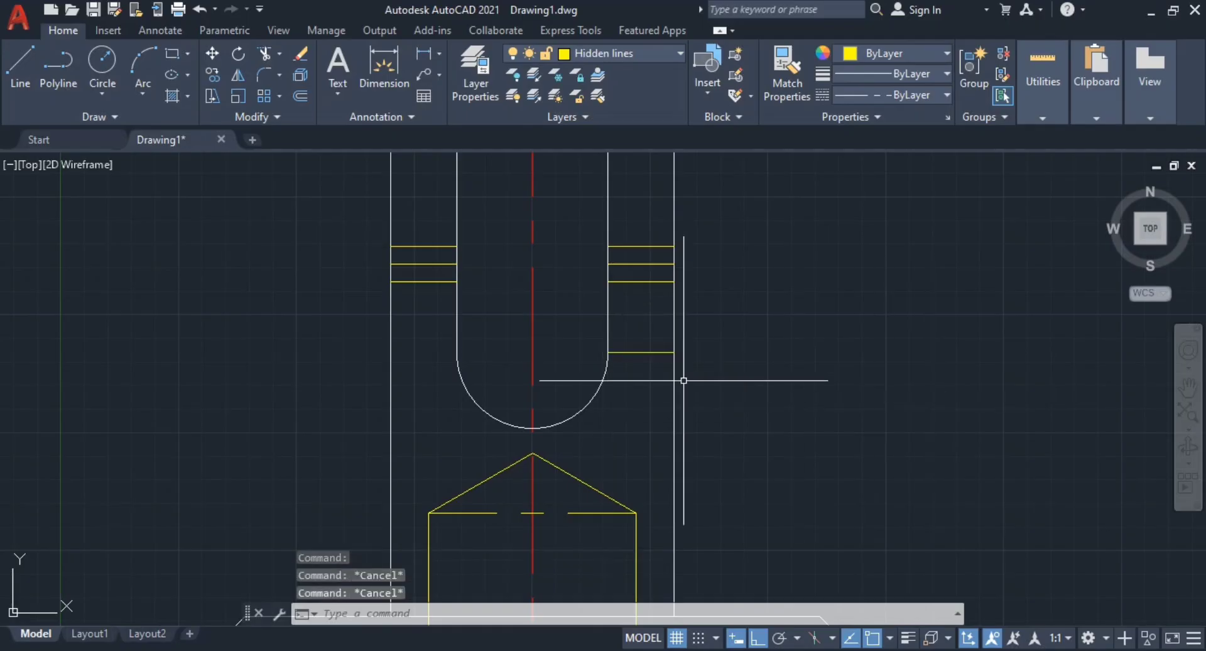
left_click(646, 375)
left_click(643, 326)
type("e")
key("Return")
scroll(825, 409, "down", 2)
middle_click_drag(707, 384, 423, 334)
middle_click_drag(561, 353, 518, 349)
middle_click_drag(629, 358, 585, 364)
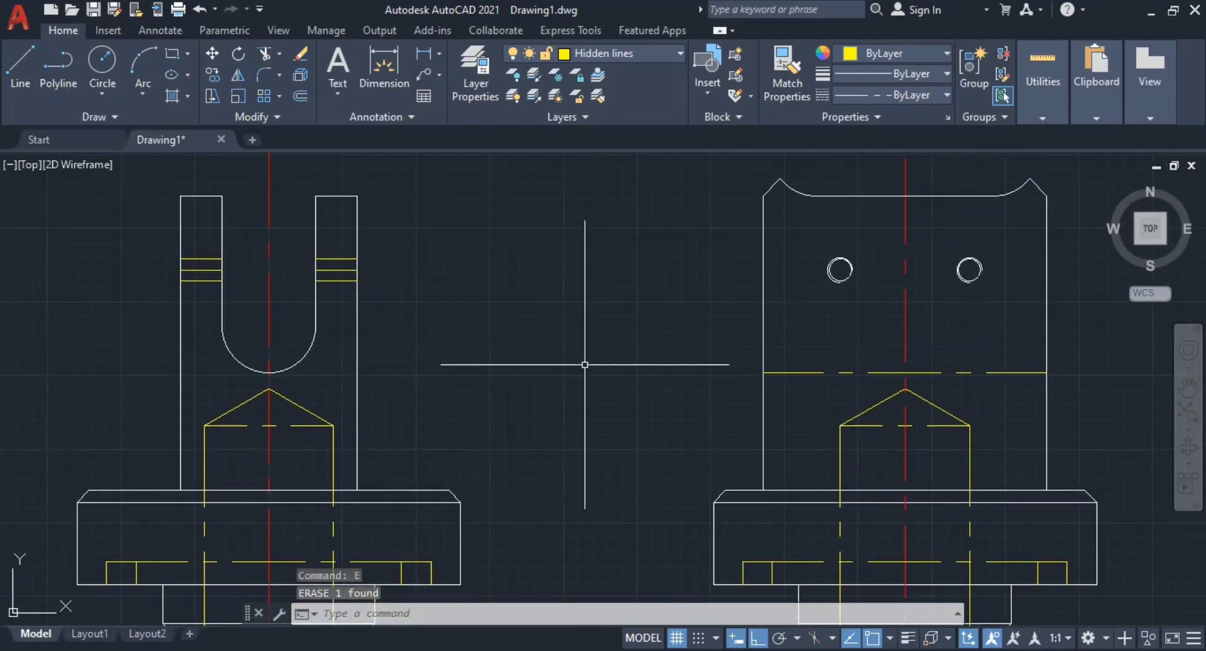
Step: Draw a horizontal hidden line from the slot arc's right endpoint in the front view past the side view's right edge
type("l")
key("Return")
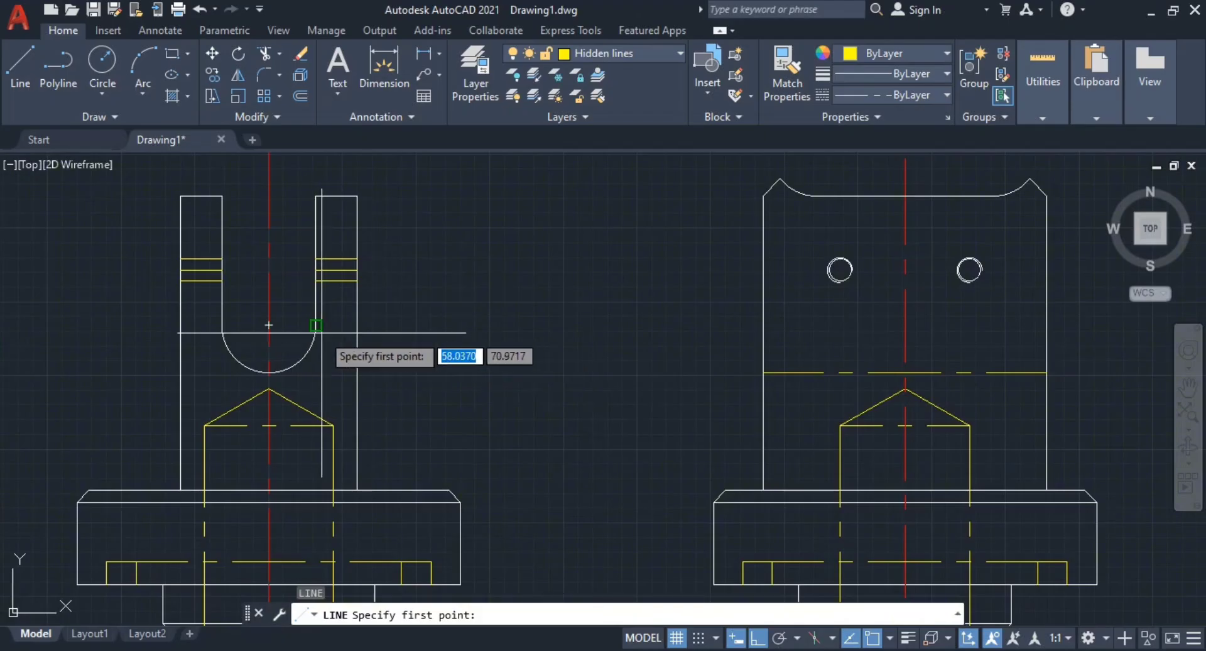
left_click(316, 325)
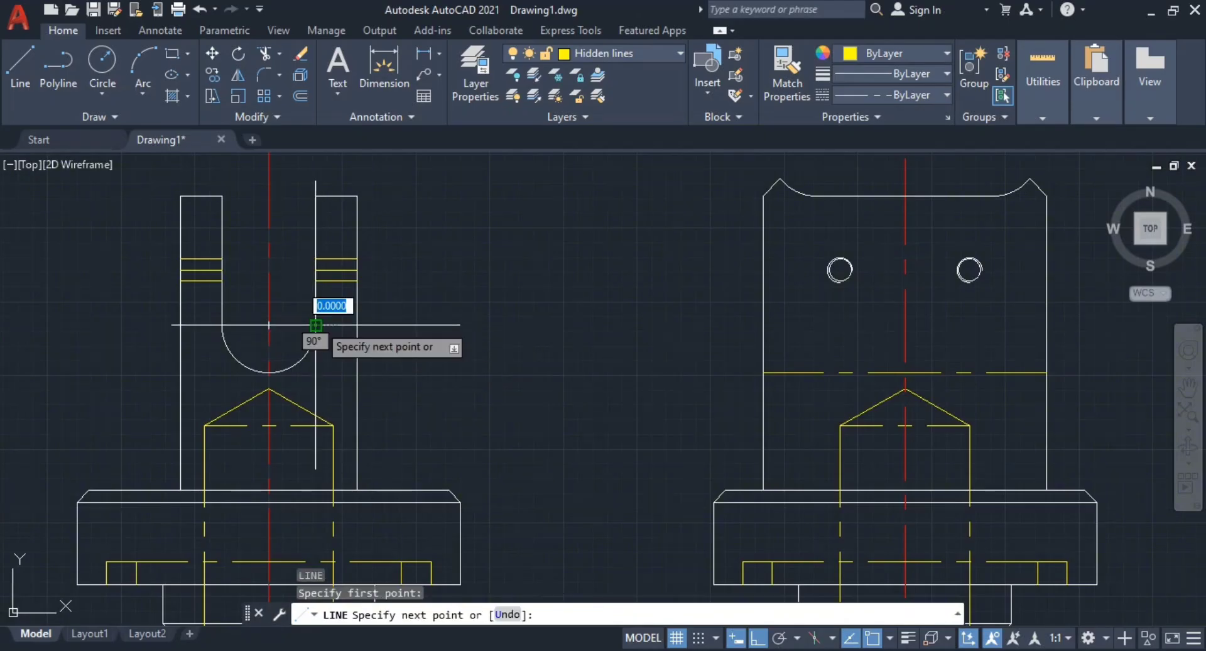
left_click(1093, 325)
key("Escape")
key("Escape")
key("Escape")
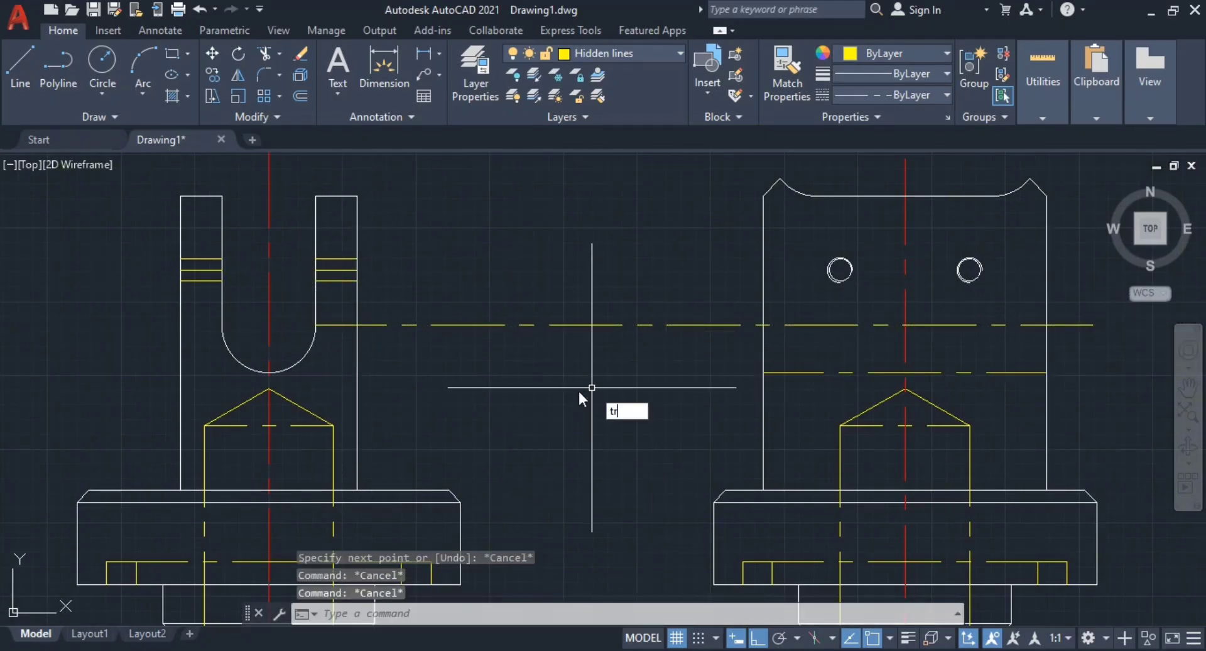
Step: Trim the projected slot hidden line in the gap between the front and side views
key("Return")
left_click(566, 399)
left_click(537, 286)
key("Escape")
key("Escape")
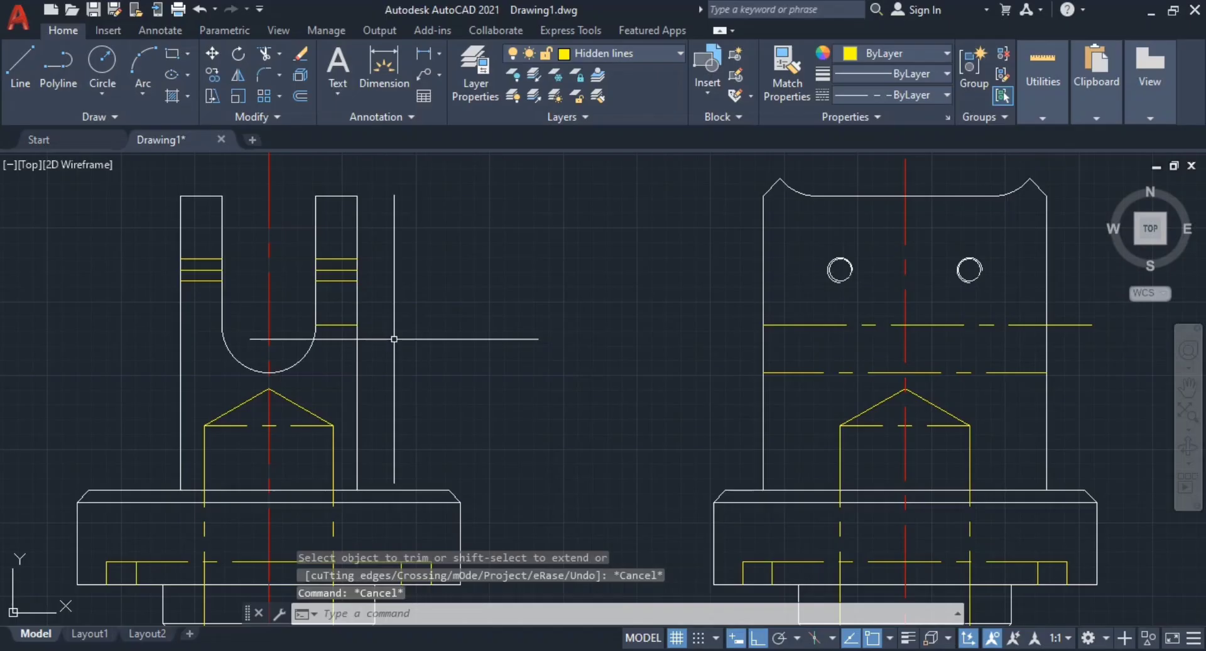
Step: Erase the leftover hidden line segment between the slot arc's right endpoint and the front view's right edge
left_click(351, 324)
type("e")
key("Return")
Step: Trim the slot's upper hidden line where it overhangs the side view's right edge
middle_click_drag(1152, 354, 774, 381)
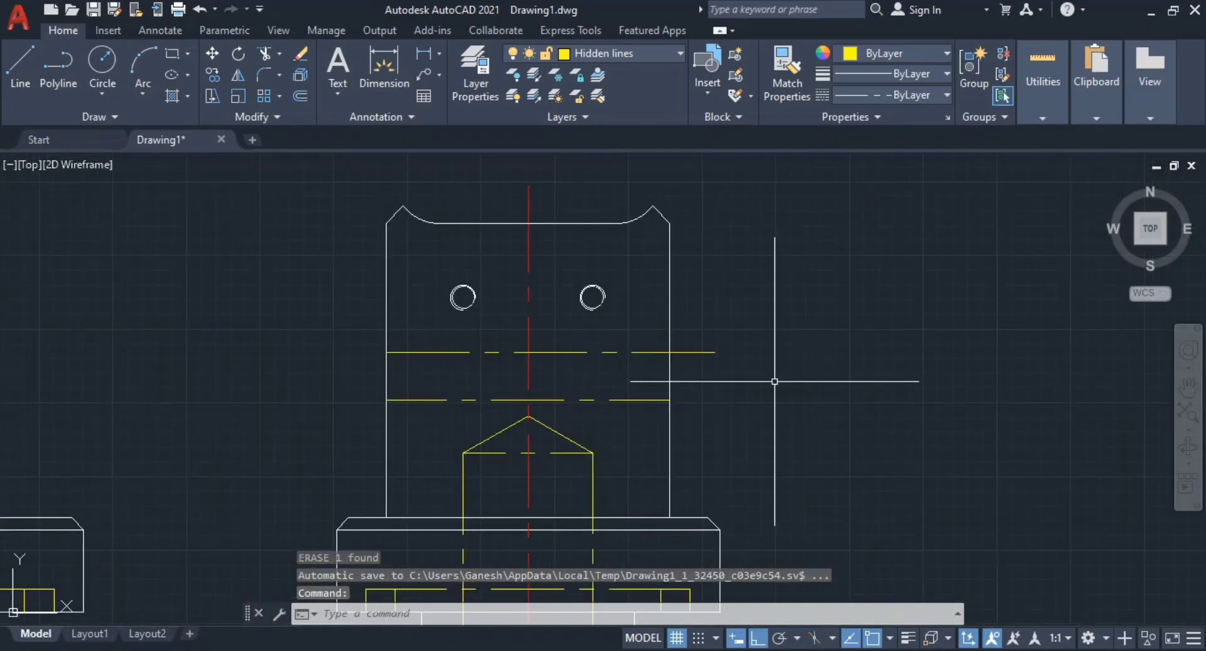
key("Return")
left_click(715, 408)
left_click(700, 321)
key("Escape")
key("Escape")
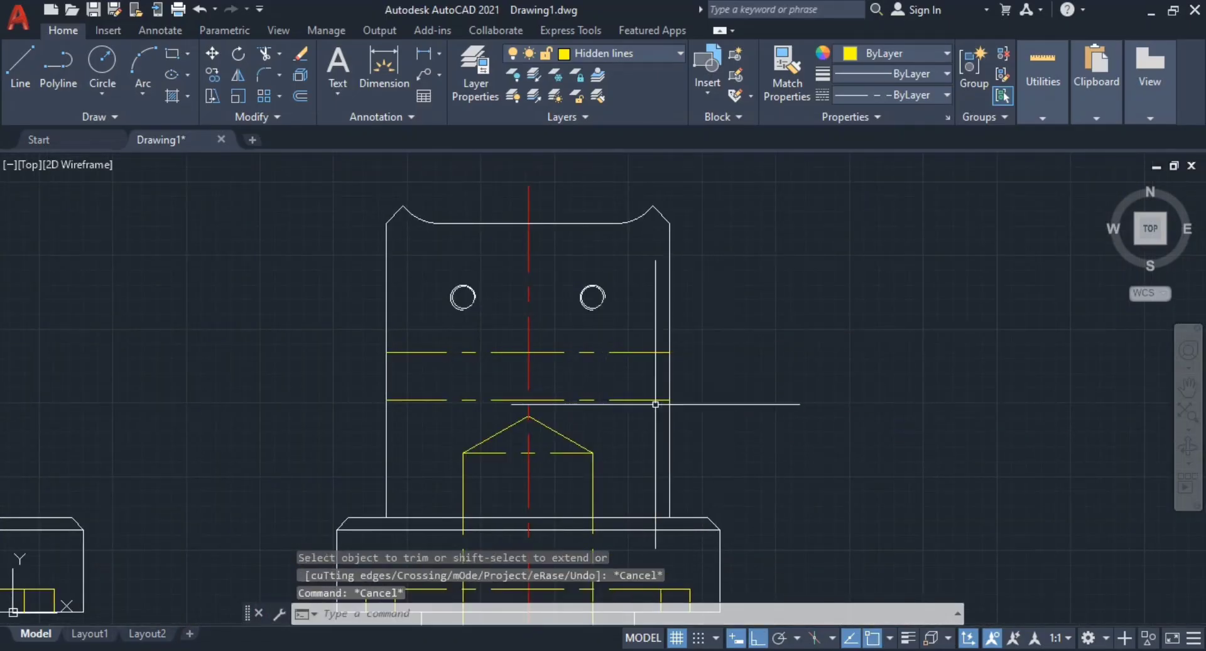
Step: Compare the side view's bore and base groove with the half-section in the PDF reference
scroll(655, 403, "down", 1)
middle_click_drag(655, 403, 781, 409)
key("alt+Tab")
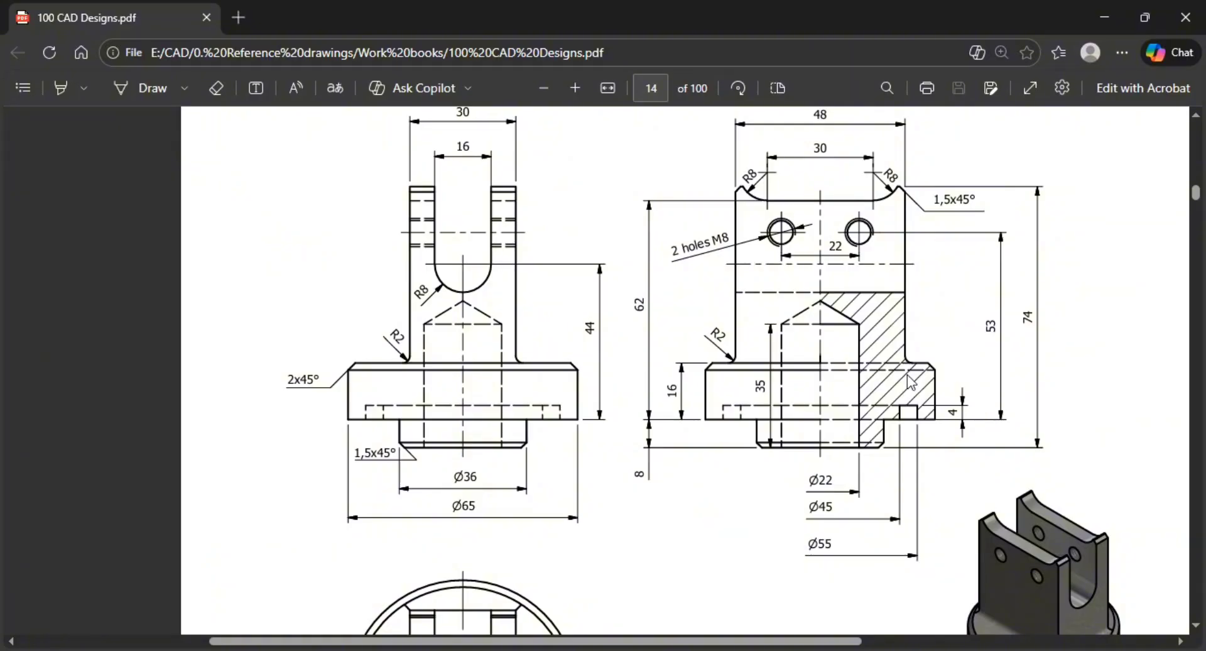
key("alt+Tab")
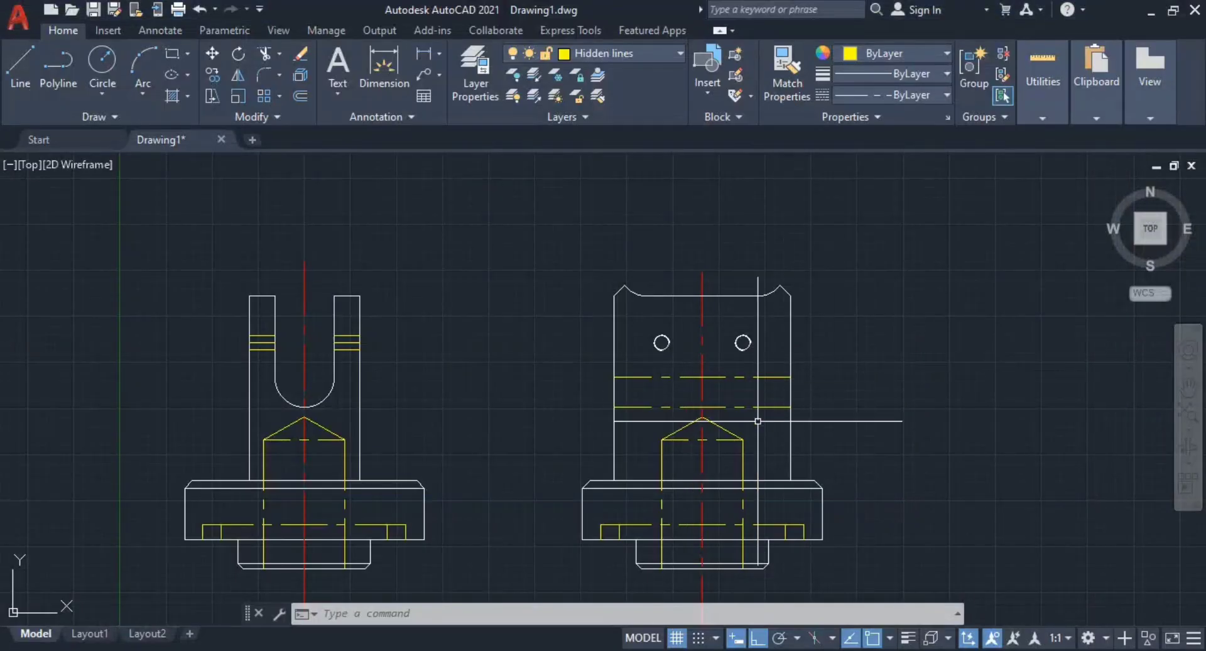
scroll(805, 496, "up", 4)
scroll(805, 495, "down", 2)
middle_click_drag(789, 460, 829, 380)
key("Escape")
key("Escape")
key("Escape")
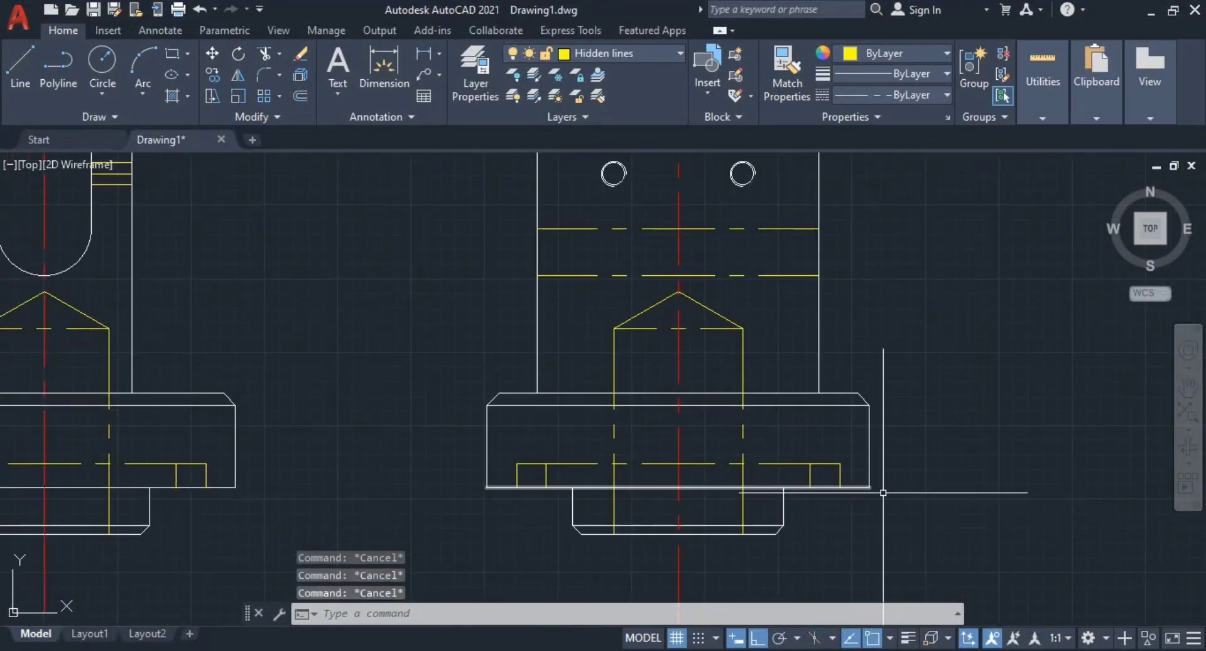
key("alt+Tab")
key("alt+Tab")
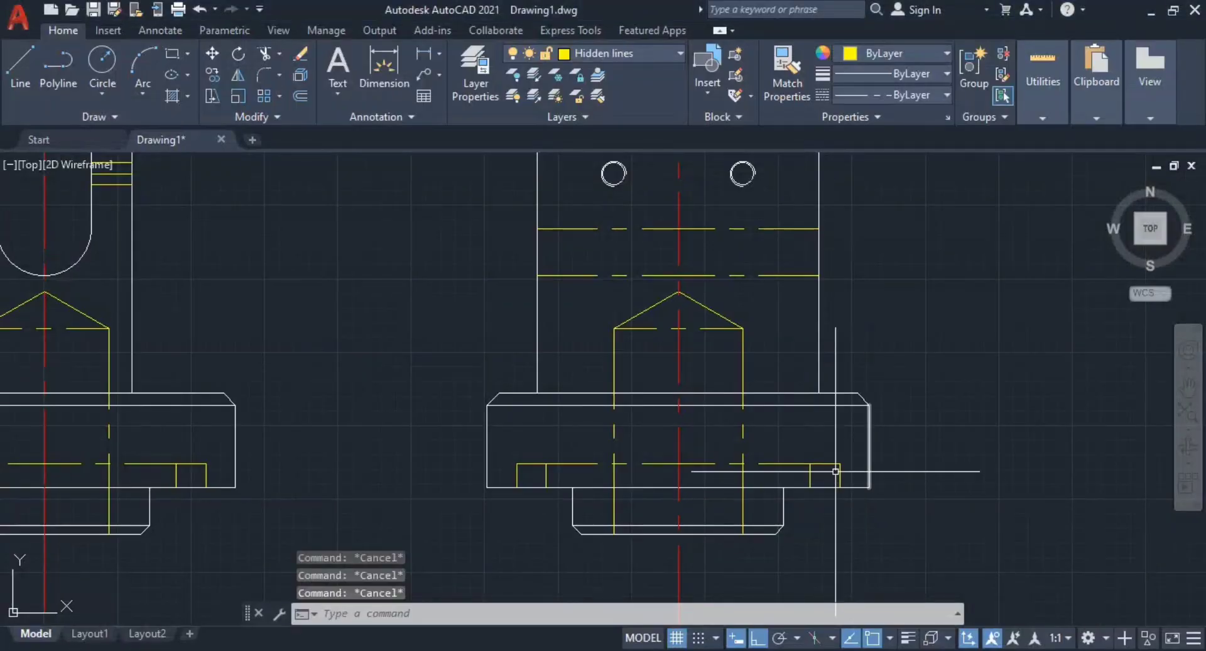
key("alt+Tab")
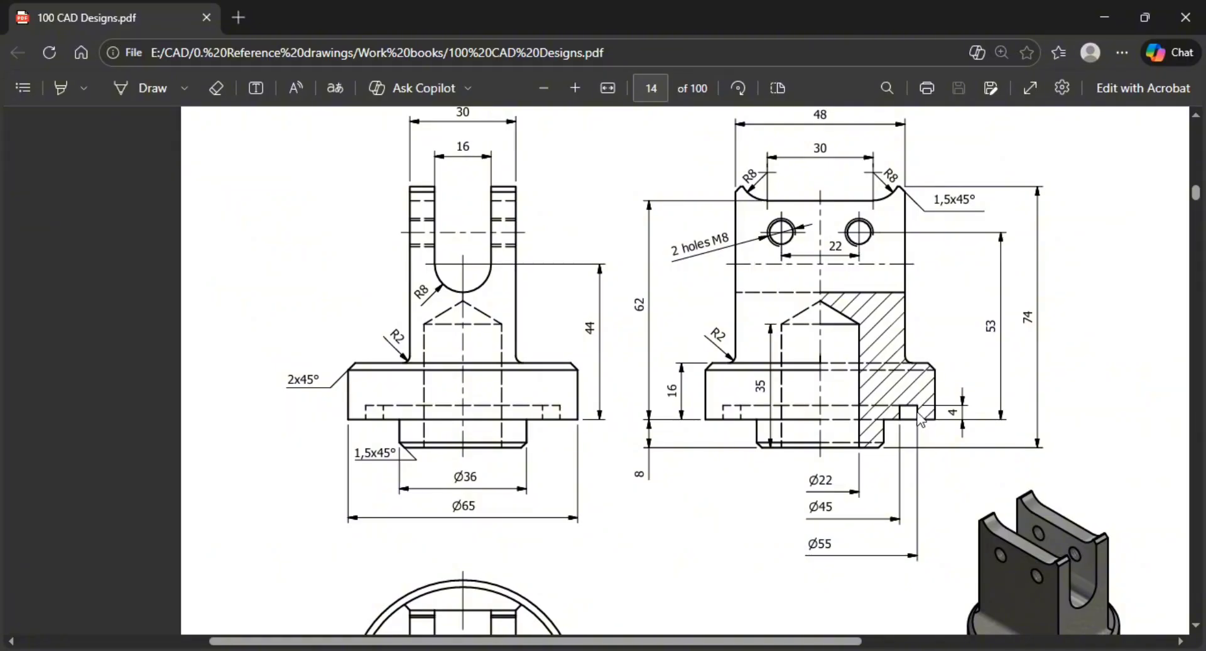
key("alt+Tab")
scroll(892, 389, "up", 5)
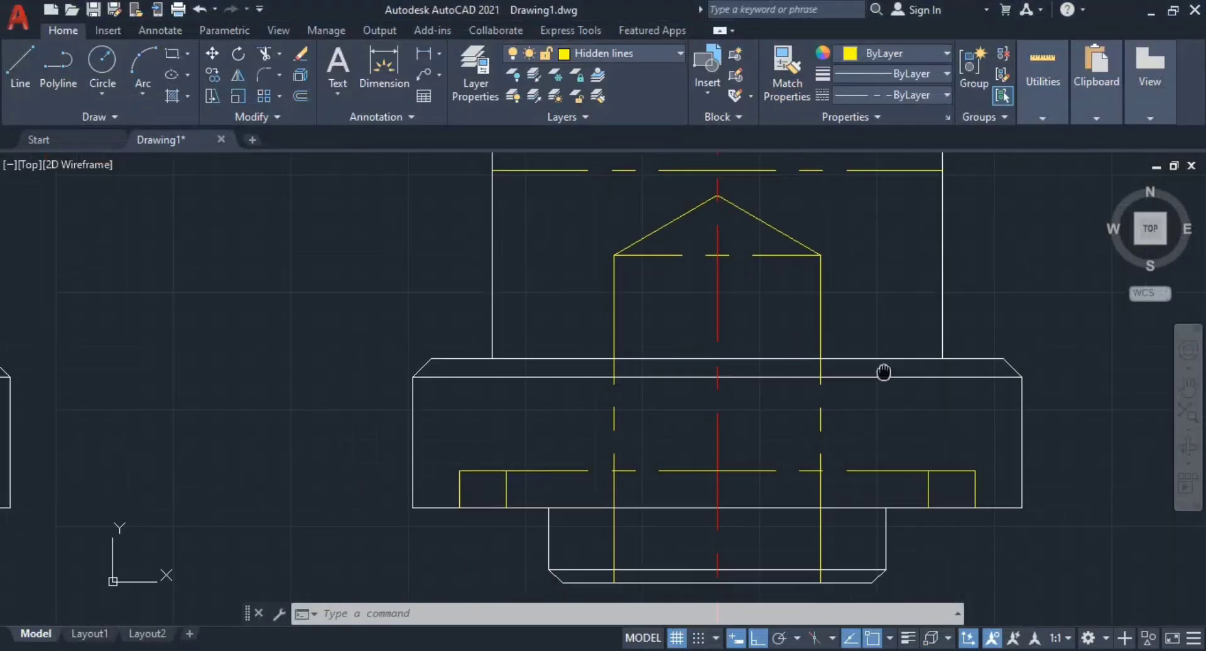
key("Escape")
mouse_move(868, 344)
middle_mouse_down()
mouse_move(749, 364)
mouse_move(827, 355)
middle_mouse_up()
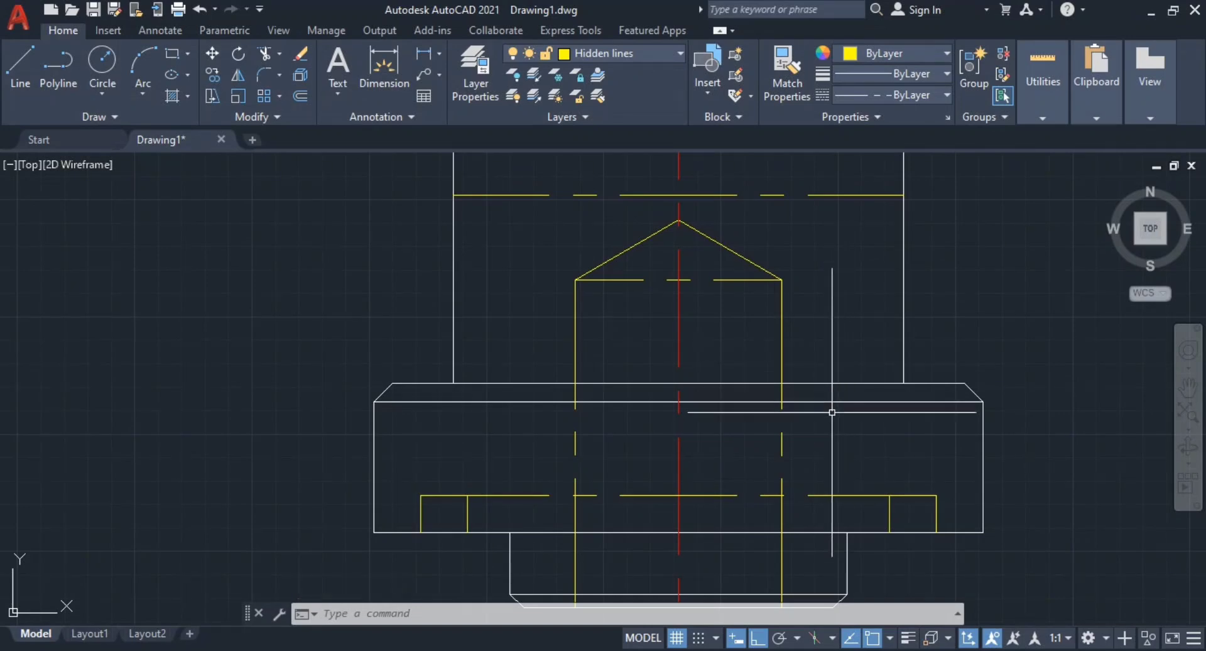
scroll(832, 411, "down", 3)
scroll(828, 414, "up", 3)
middle_click_drag(820, 419, 807, 434)
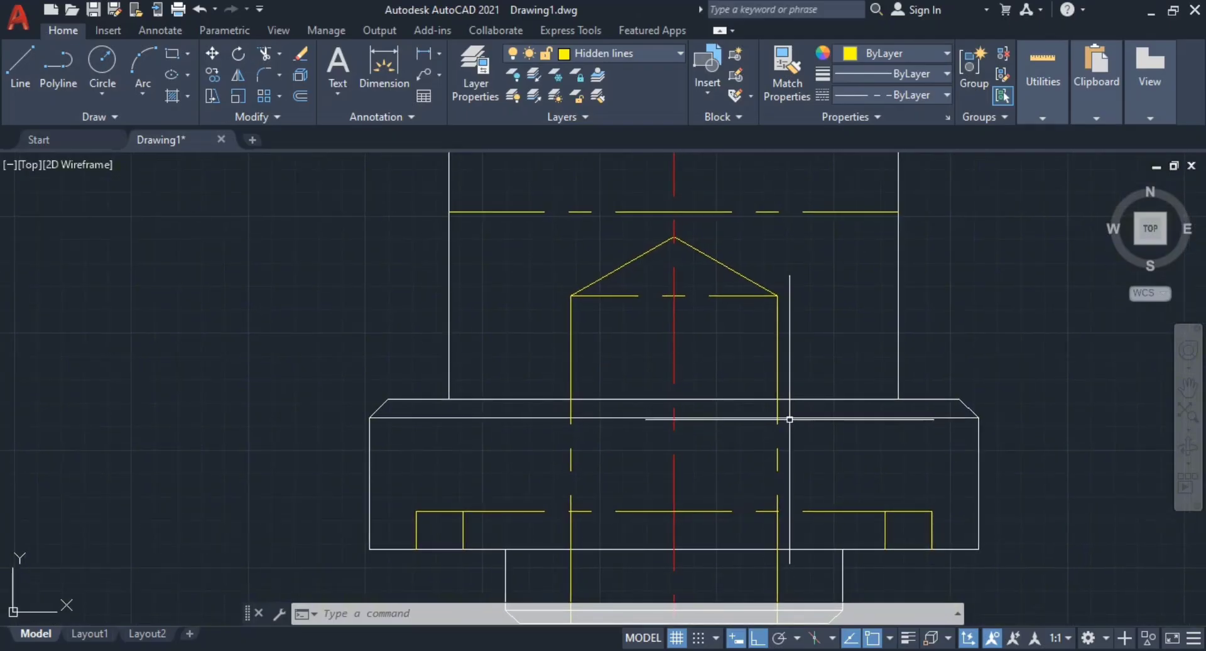
Step: Make layer 0 the current layer
left_click(574, 54)
left_click(611, 73)
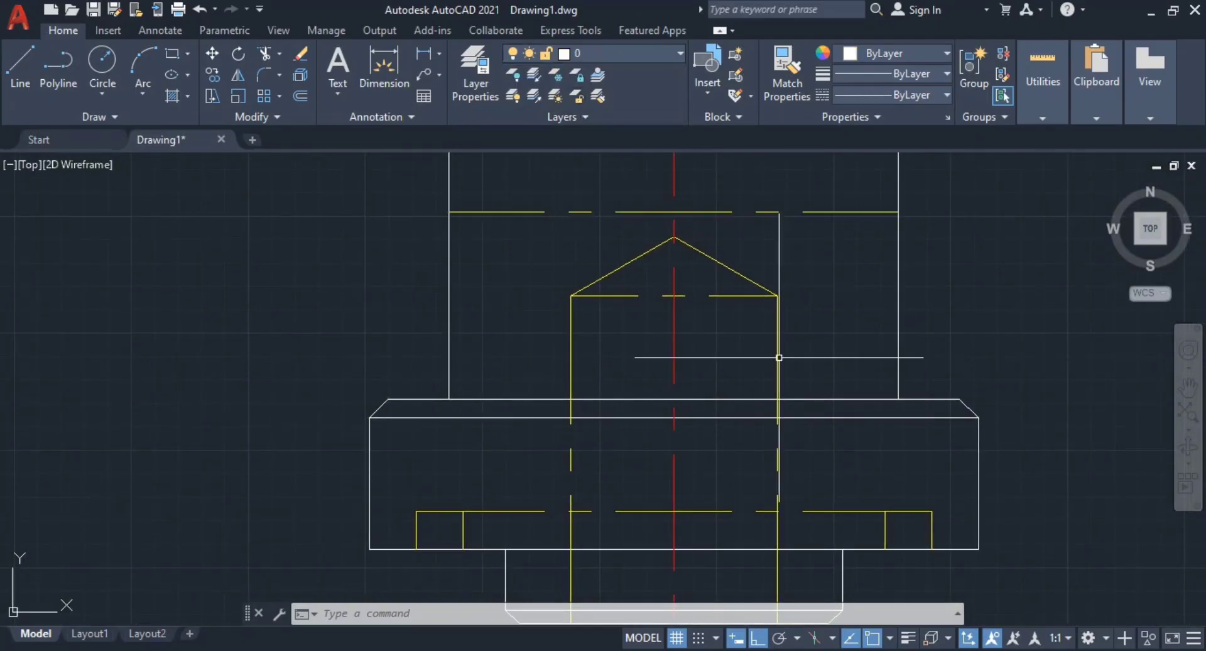
key("Escape")
key("Escape")
key("Escape")
middle_click_drag(739, 362, 713, 371)
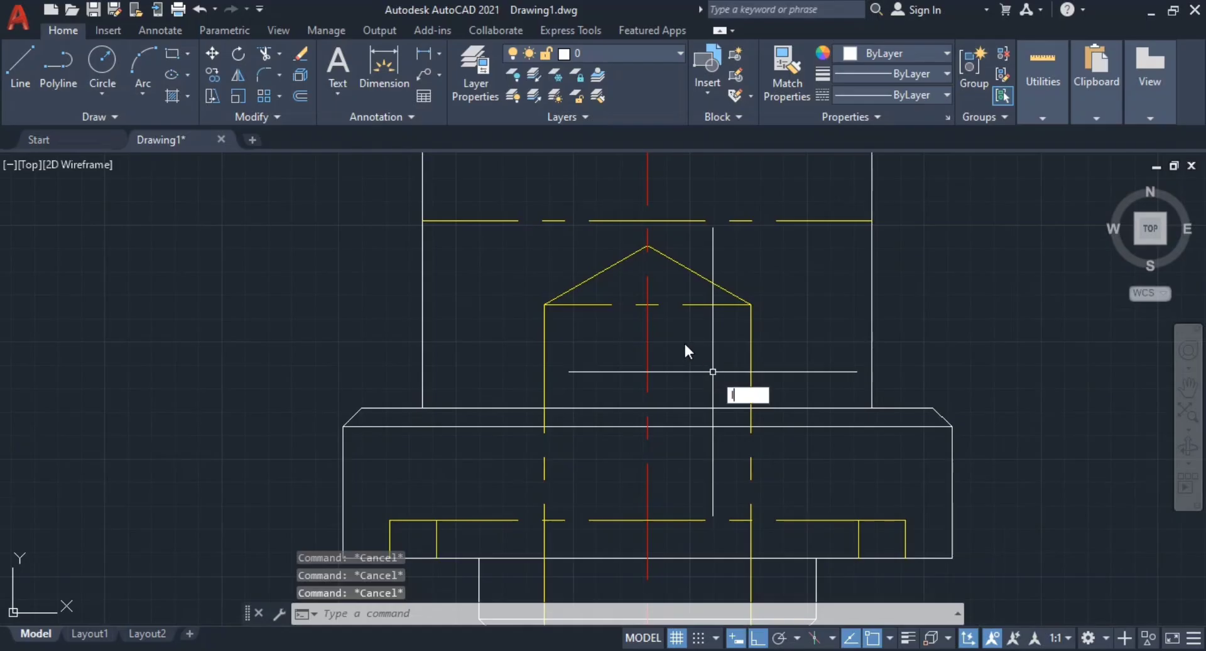
Step: With ortho off, draw solid lines in the side view from the bore's cone apex to its right shoulder and across to the centreline
type("l")
key("Return")
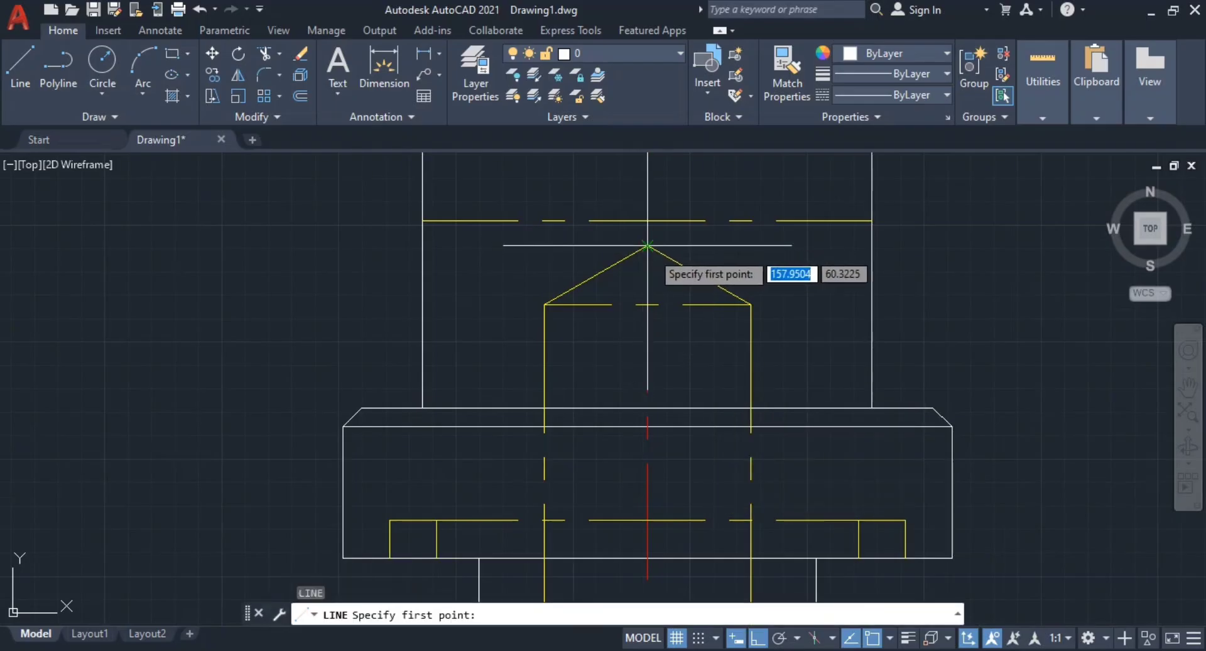
left_click(647, 245)
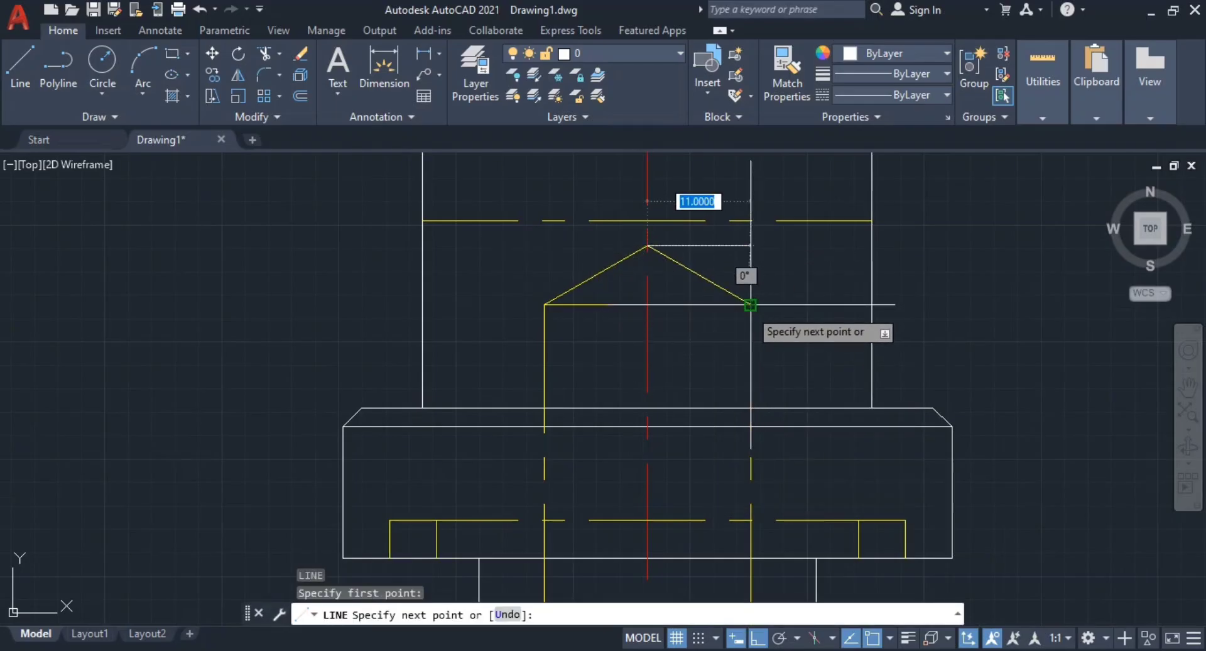
key("F8")
left_click(750, 304)
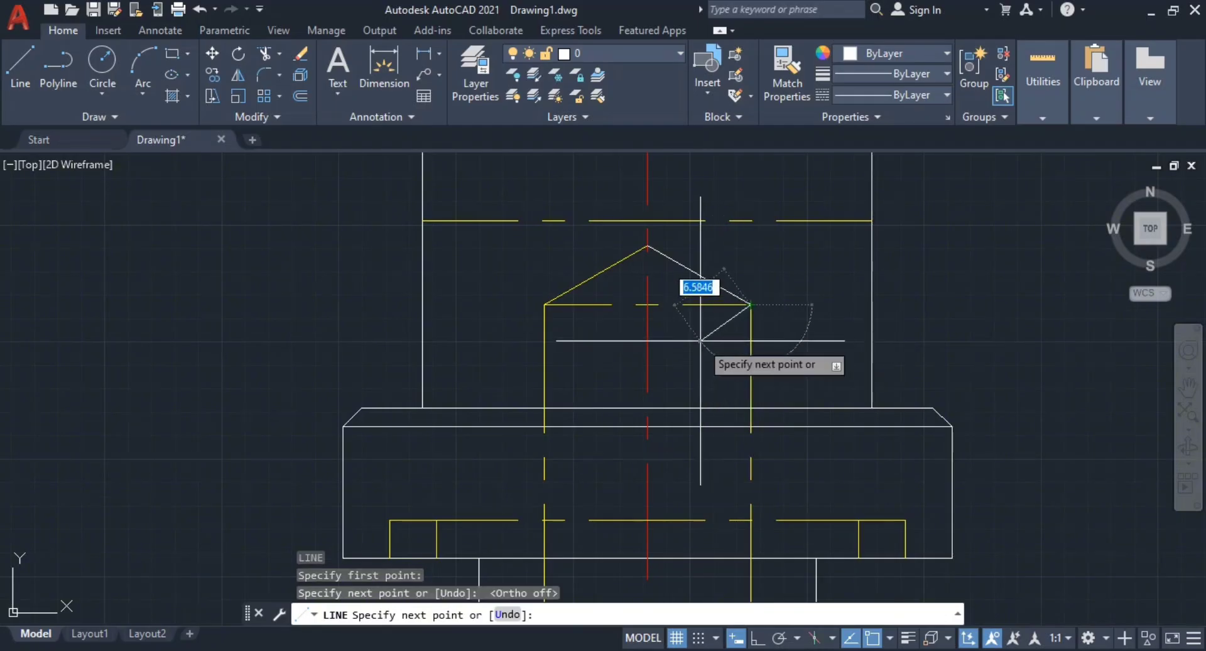
left_click(638, 306)
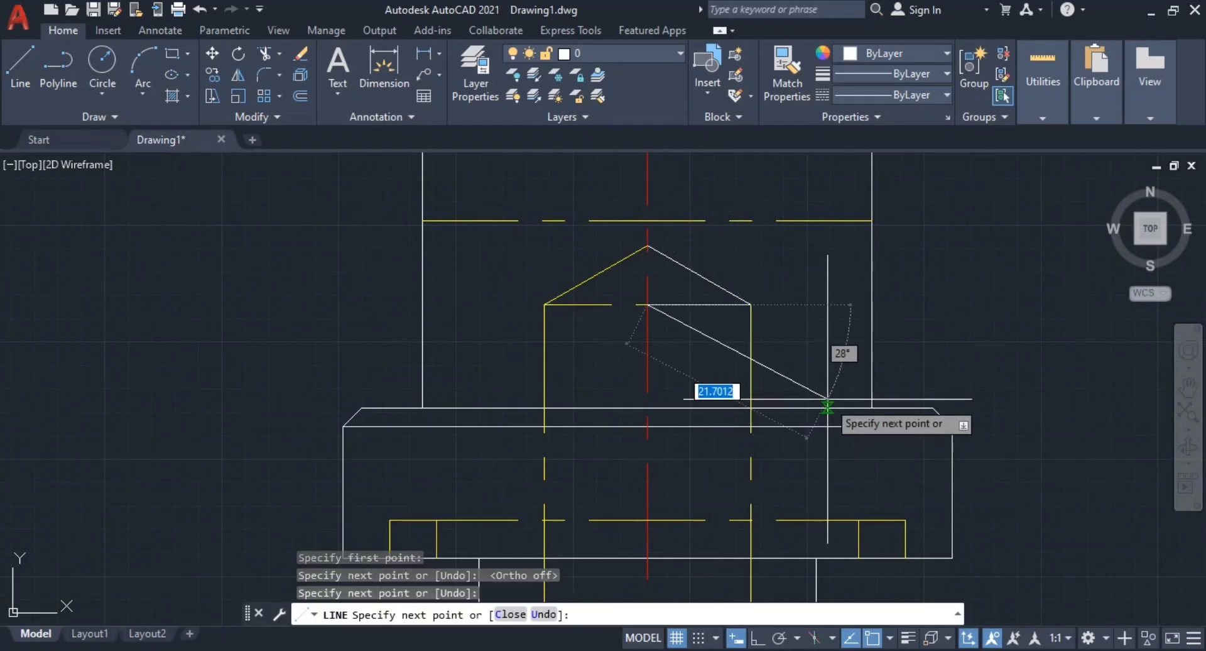
key("Escape")
Step: Draw a solid vertical line from the bore's right shoulder down to the side view's bottom edge
key("Return")
left_click(751, 305)
middle_click_drag(760, 426, 765, 298)
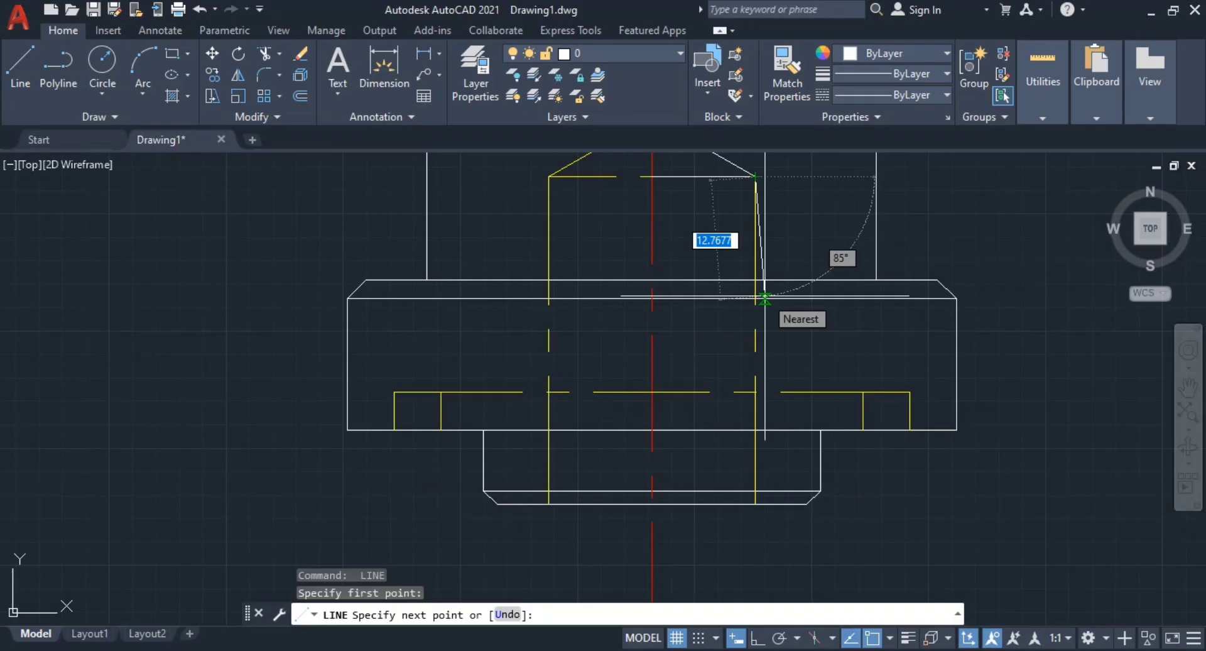
left_click(754, 504)
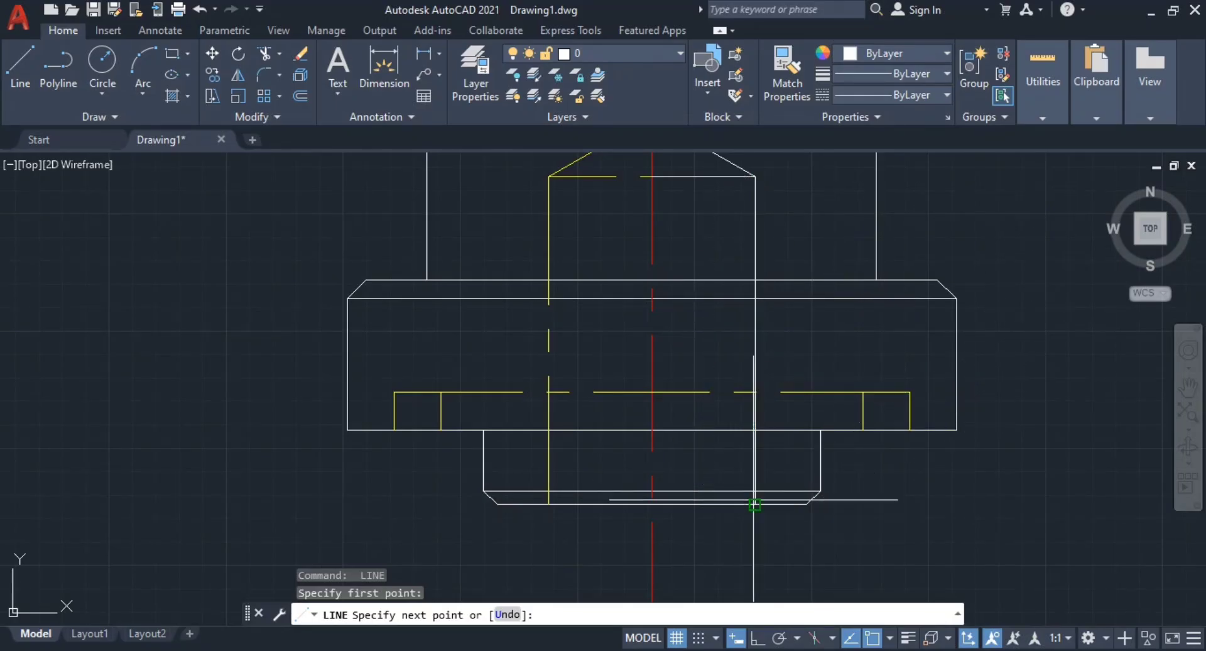
key("Return")
Step: Draw solid vertical lines over both sides of the right-hand groove in the side view's base
key("Return")
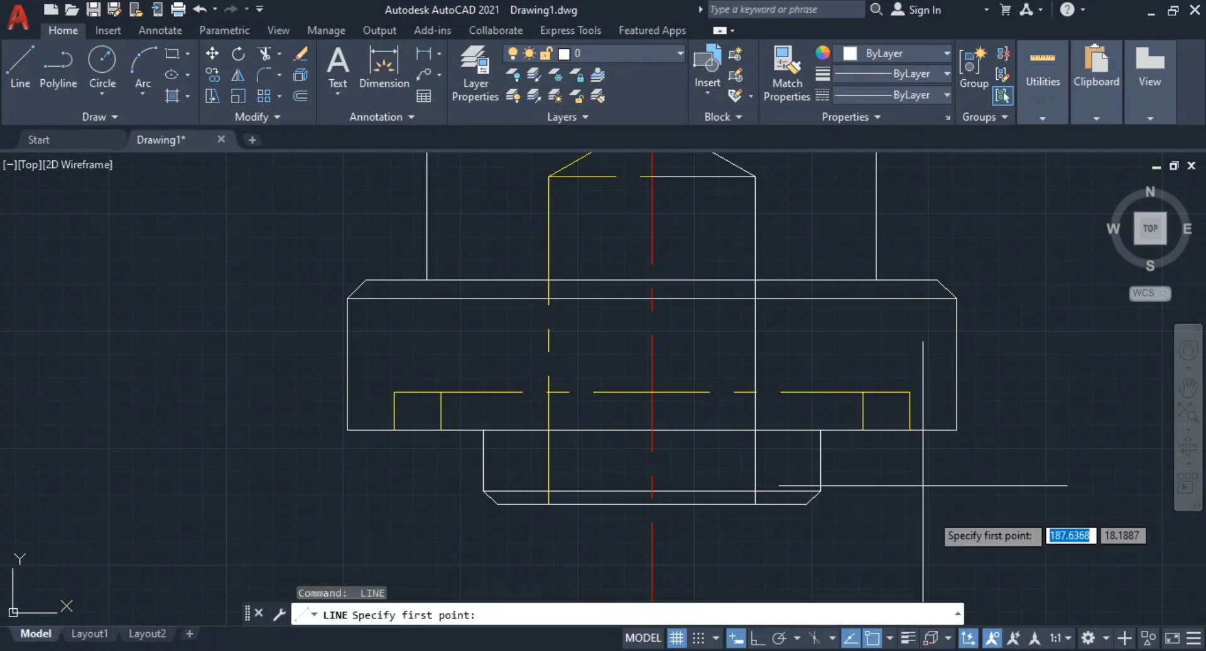
scroll(914, 434, "up", 2)
middle_click_drag(914, 431, 915, 477)
left_click(908, 470)
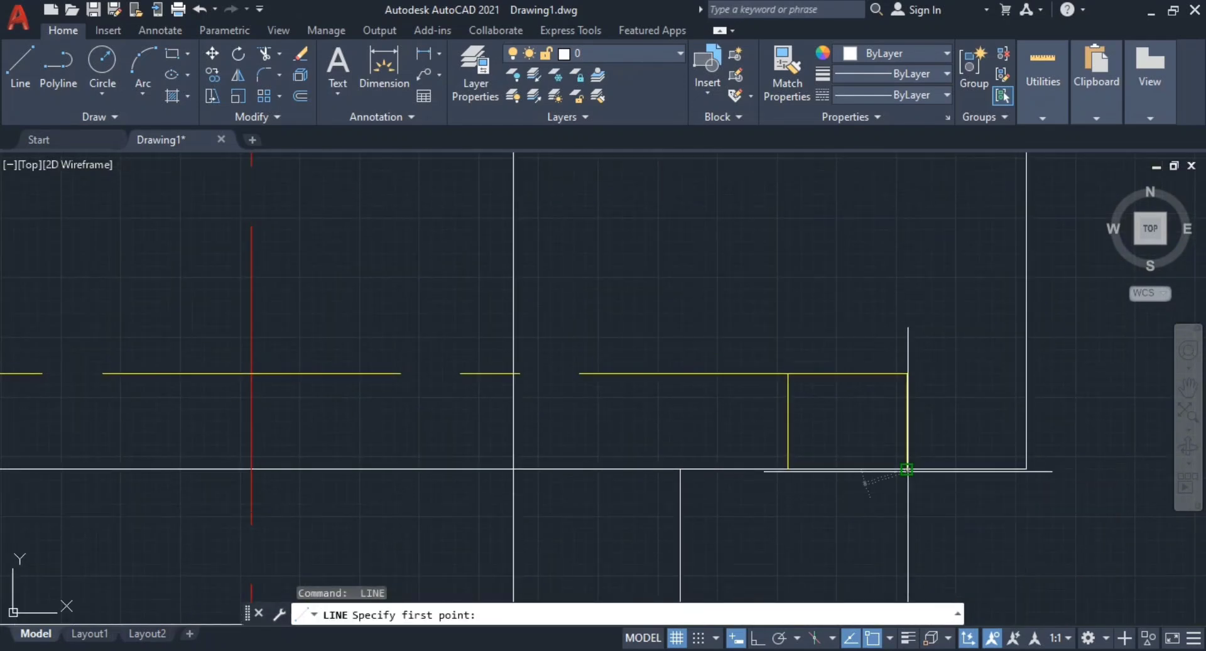
left_click(907, 373)
key("Escape")
key("Return")
left_click(788, 373)
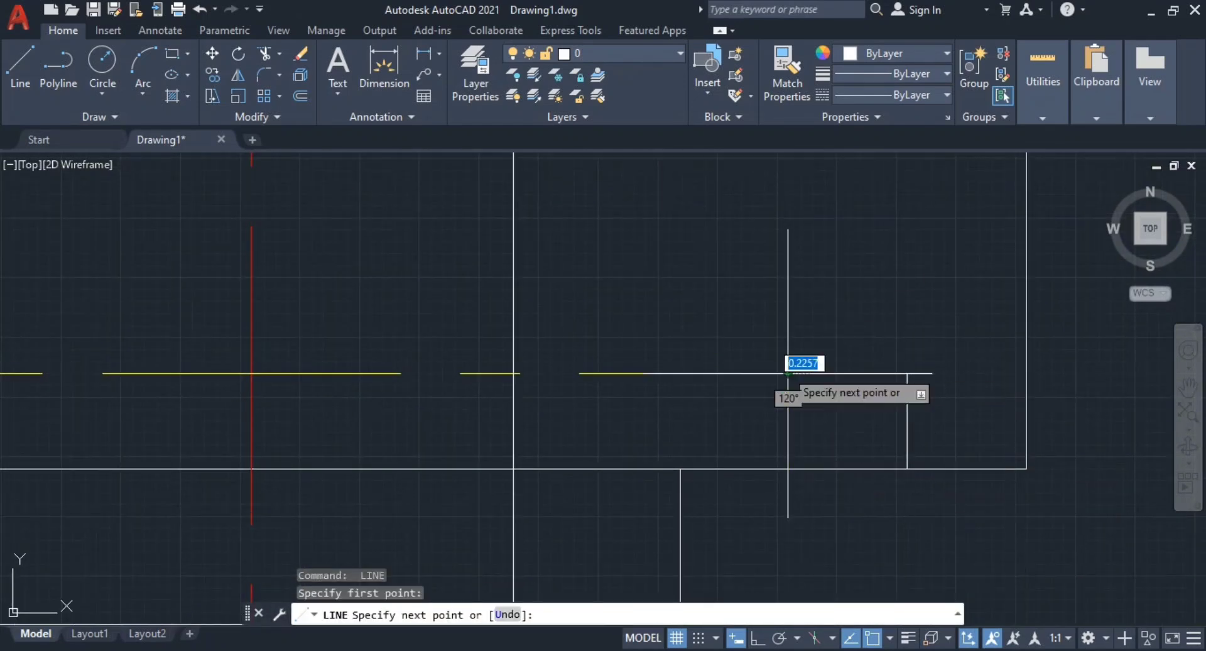
left_click(788, 468)
key("Escape")
Step: Try a solid horizontal line from the right groove's outer top corner to the bore's left edge, and undo it
key("Return")
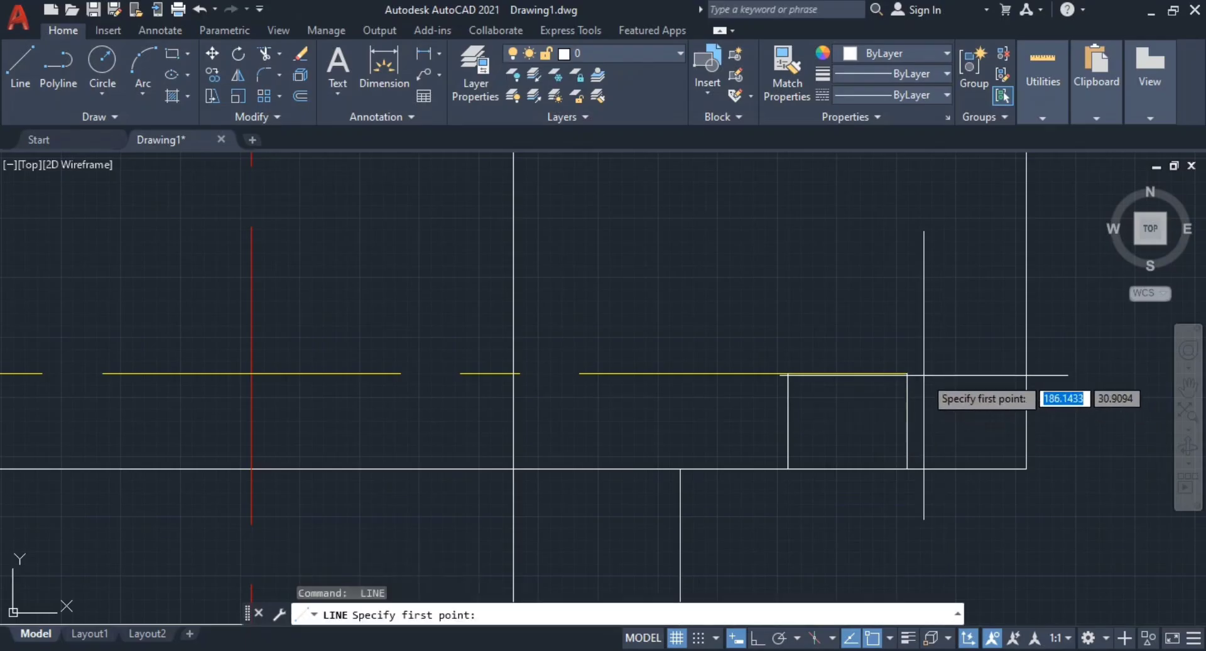
left_click(907, 373)
middle_click_drag(392, 419, 928, 409)
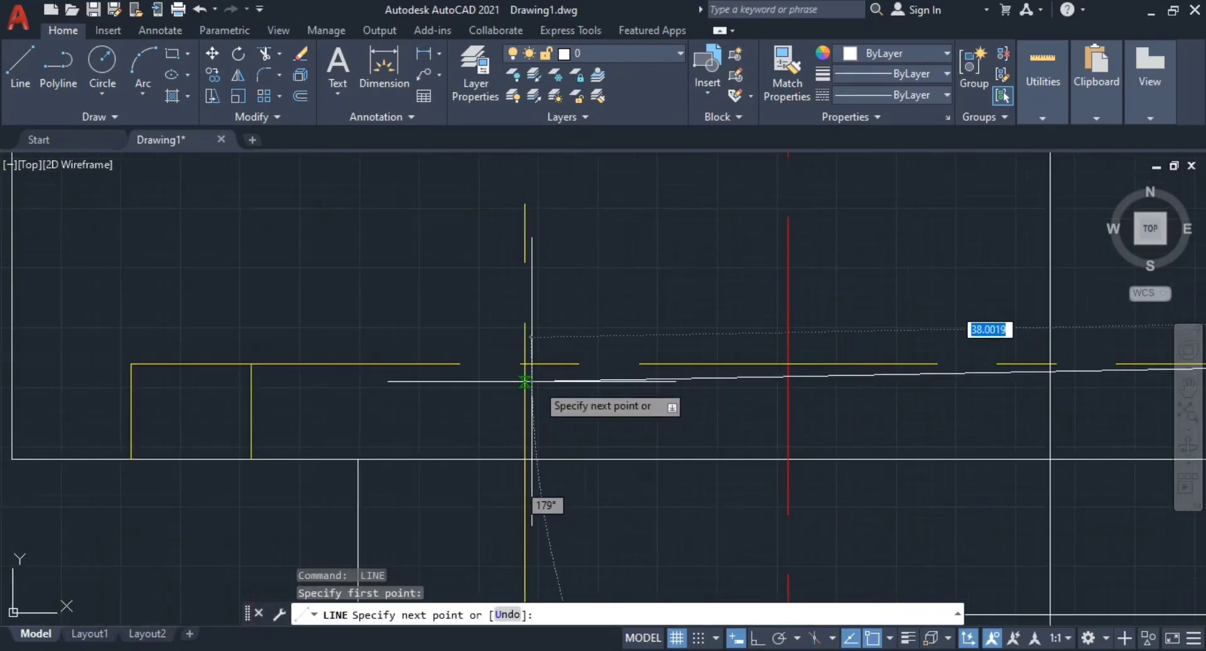
left_click(525, 364)
key("Escape")
key("Escape")
scroll(905, 463, "down", 6)
middle_click_drag(930, 491, 833, 495)
key("Escape")
key("Escape")
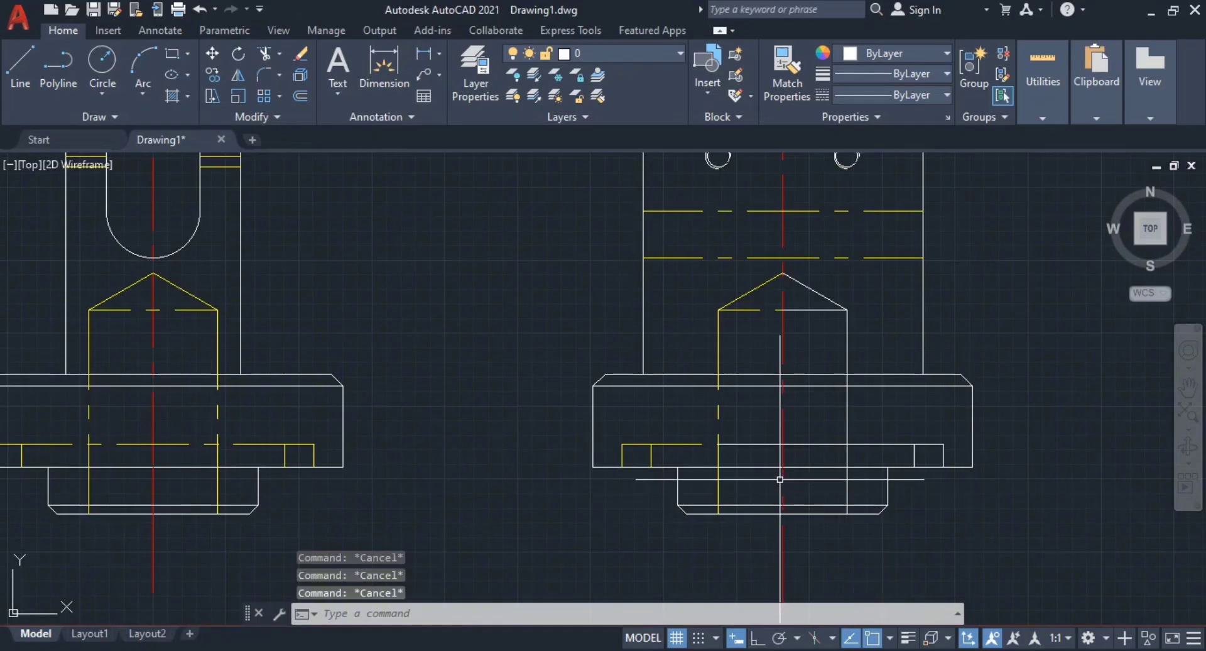
key("ctrl+z")
key("ctrl+z")
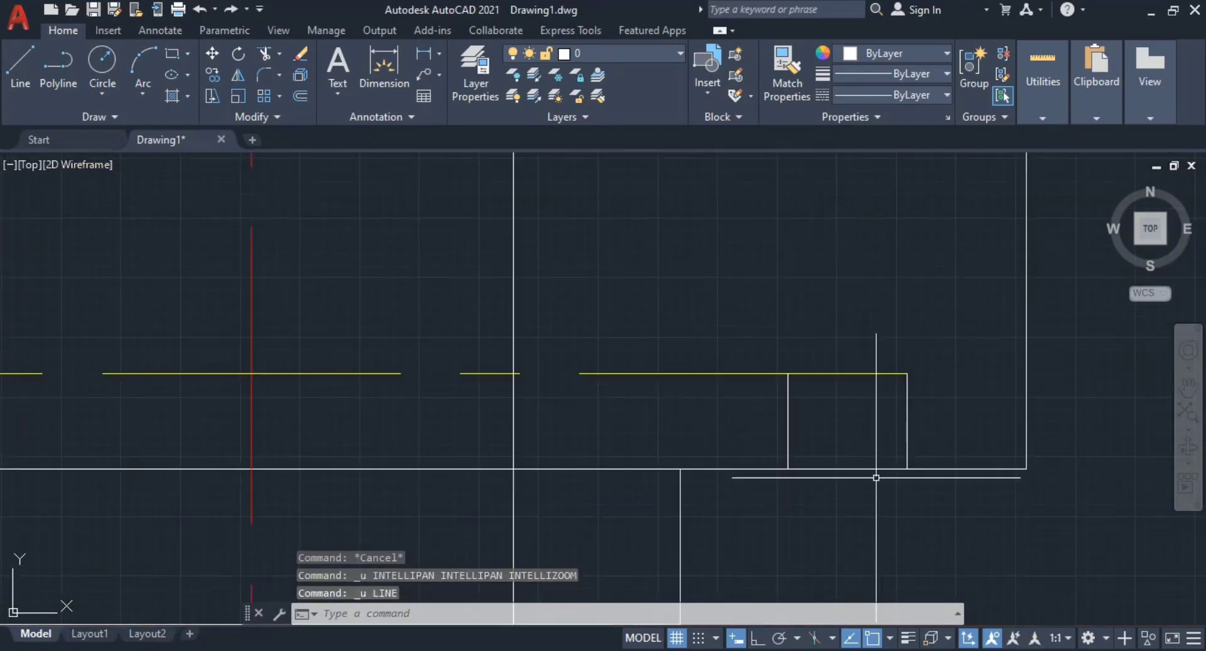
Step: Draw a solid horizontal line from the right groove's outer top corner to the side view's centreline
scroll(876, 477, "down", 2)
middle_click_drag(875, 479, 872, 512)
type("l")
key("Return")
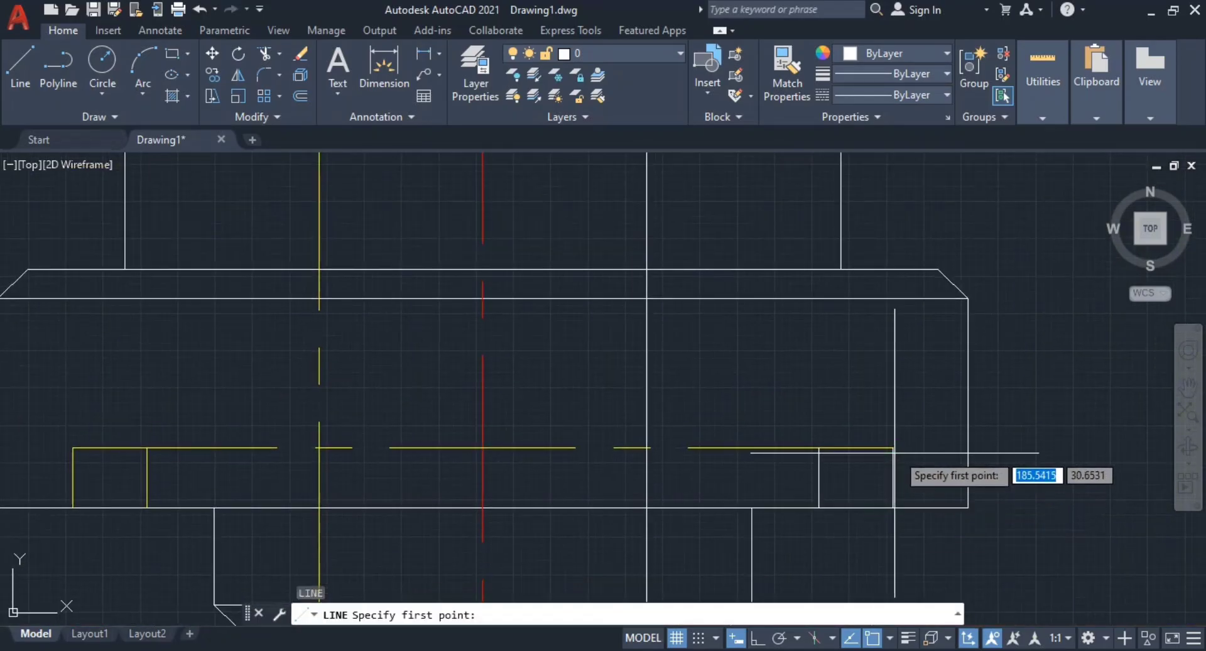
left_click(893, 448)
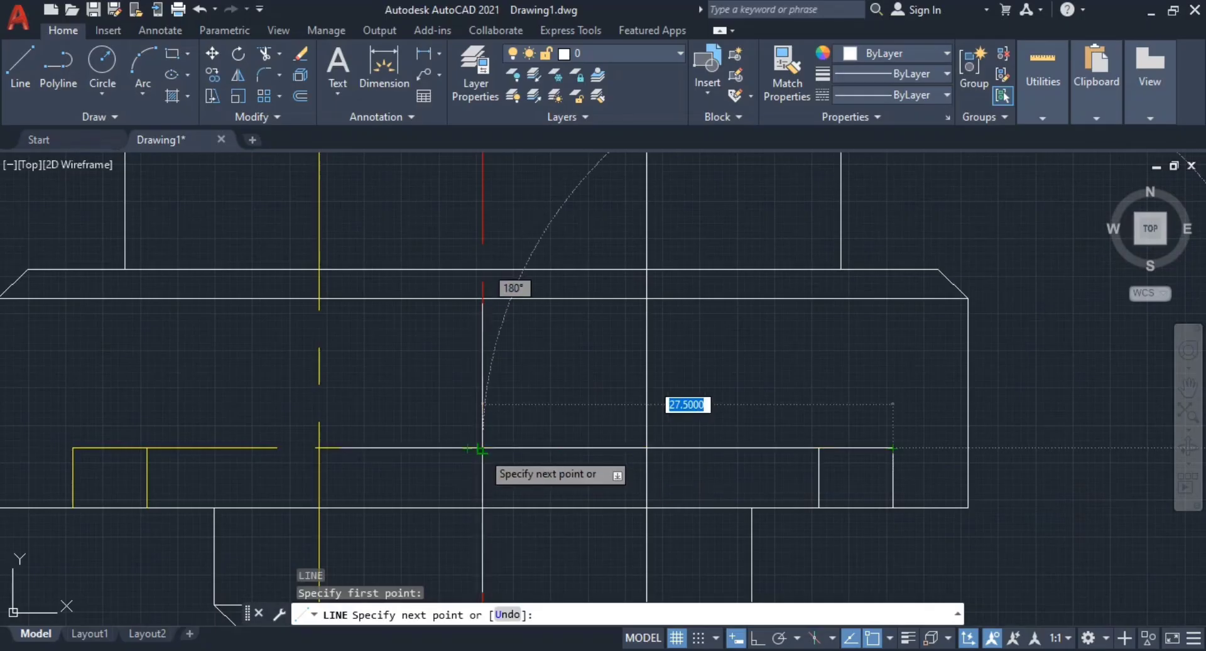
left_click(479, 448)
key("Escape")
key("Escape")
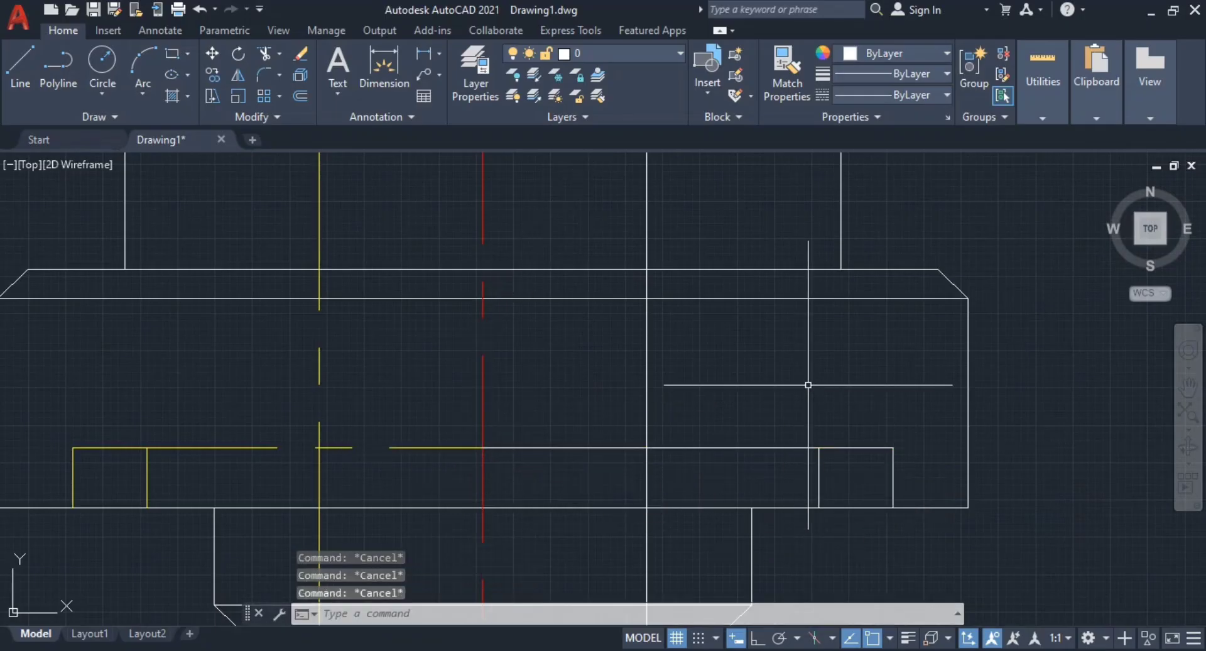
Step: Draw a solid line over the slot-bottom hidden line from the side view's right edge to the centreline
scroll(808, 385, "down", 3)
middle_click_drag(789, 385, 813, 471)
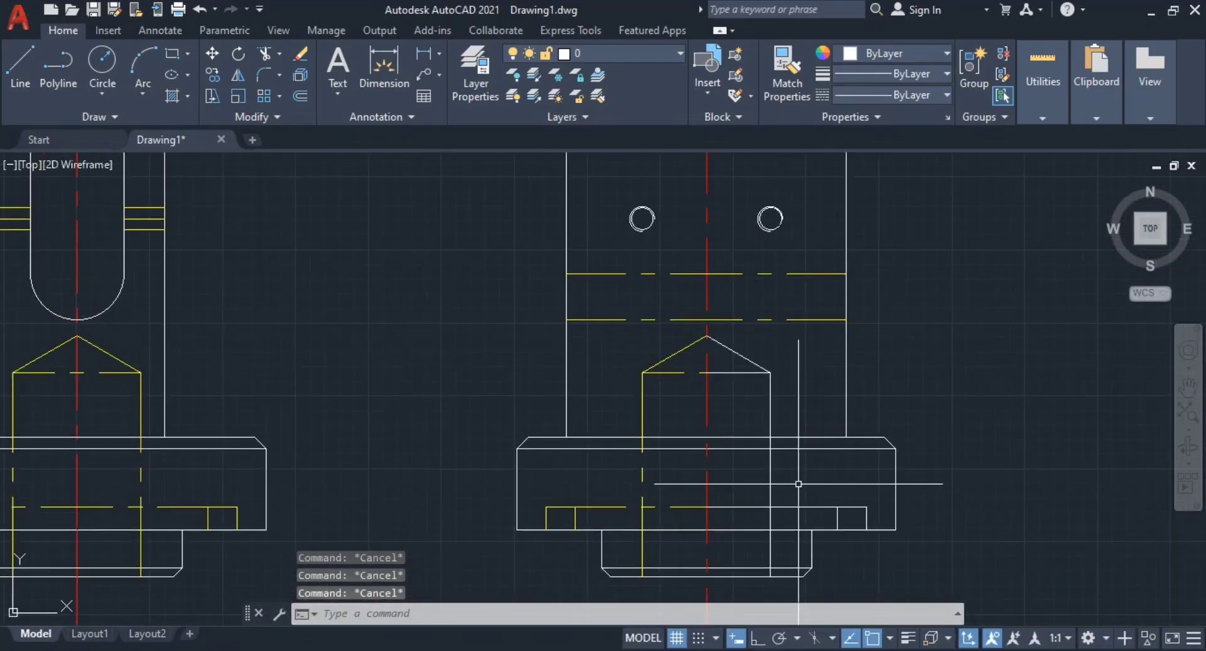
scroll(799, 483, "down", 2)
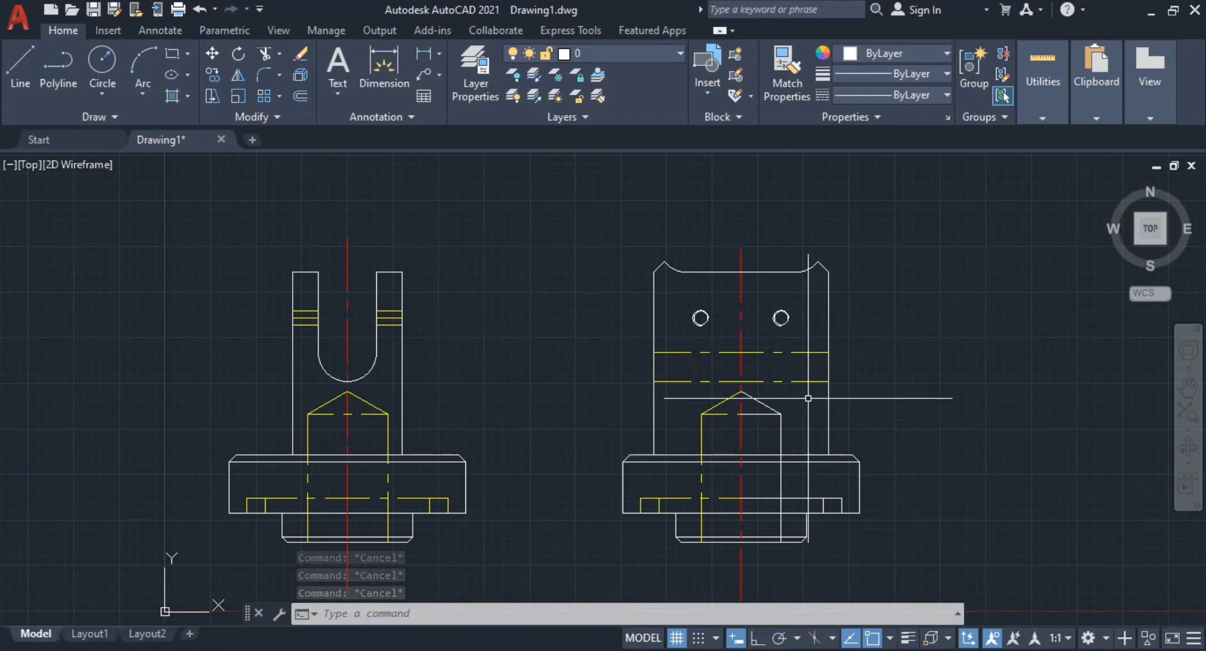
scroll(825, 365, "up", 4)
type("l")
key("Return")
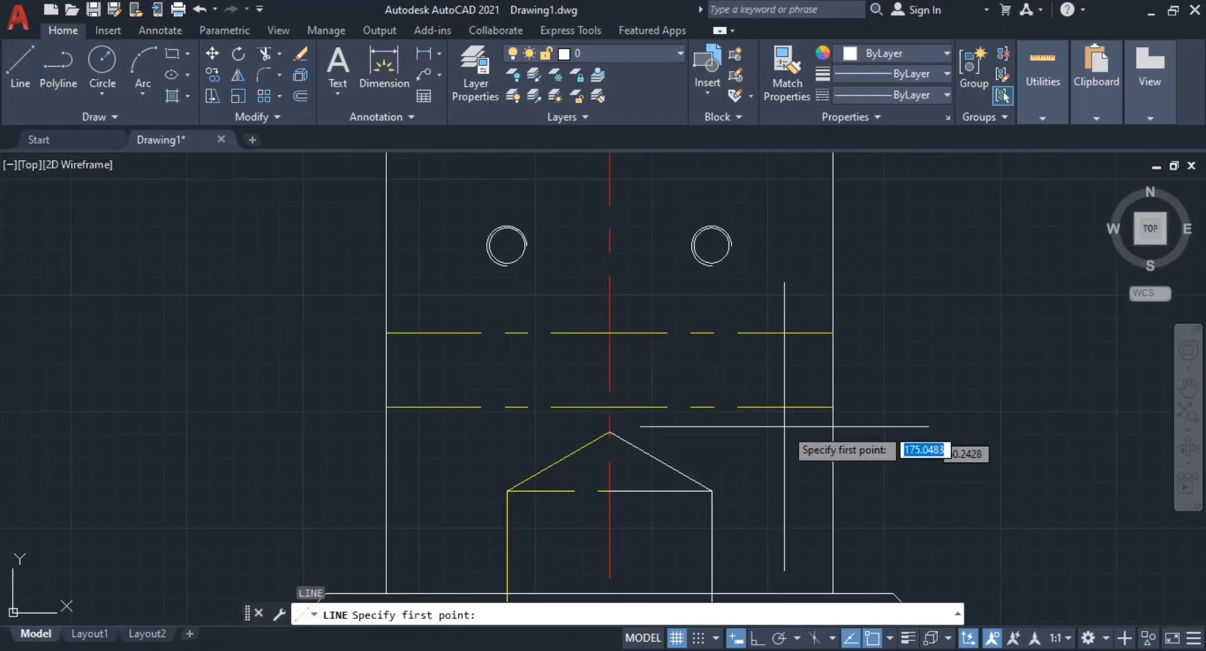
left_click(833, 407)
left_click(609, 407)
key("Escape")
Step: Check the side view's solid section lines against the half-section in the PDF reference
key("Return")
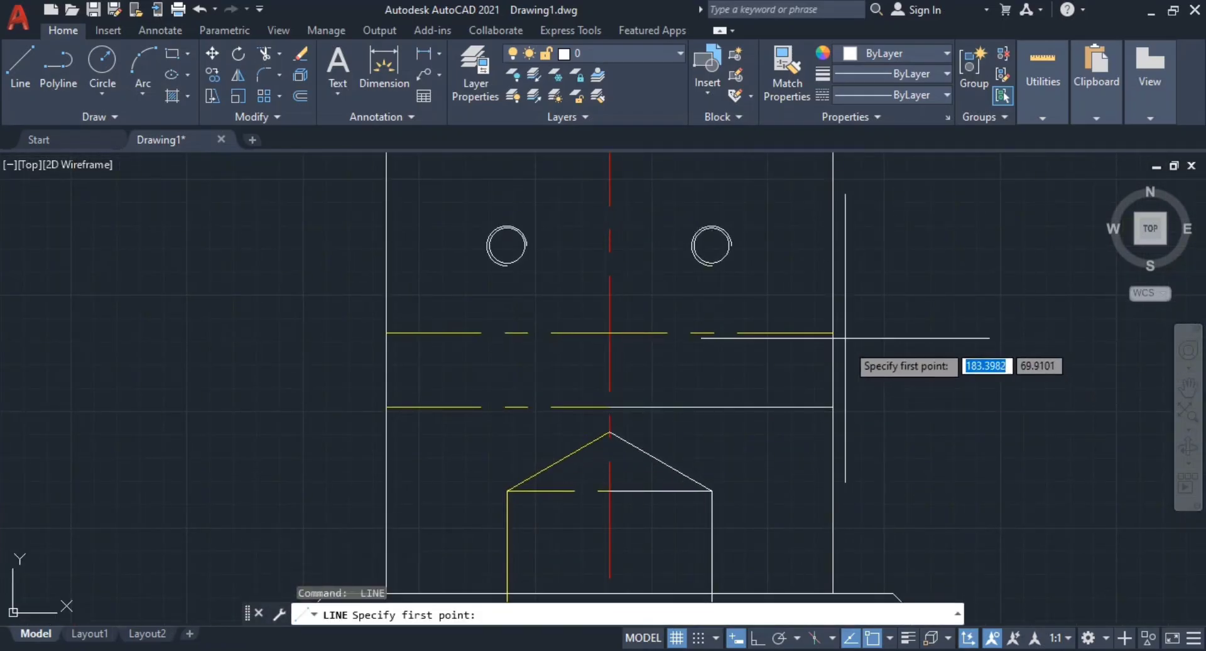
key("alt+Tab")
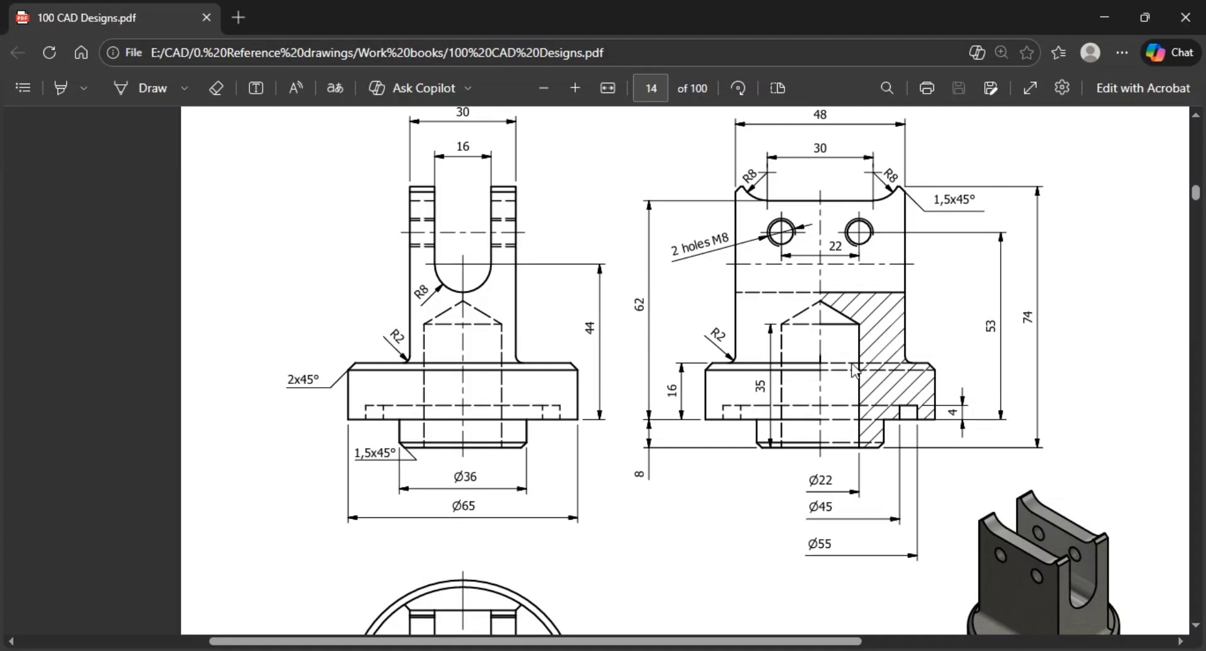
key("alt+Tab")
key("Escape")
scroll(883, 342, "down", 3)
scroll(792, 425, "up", 4)
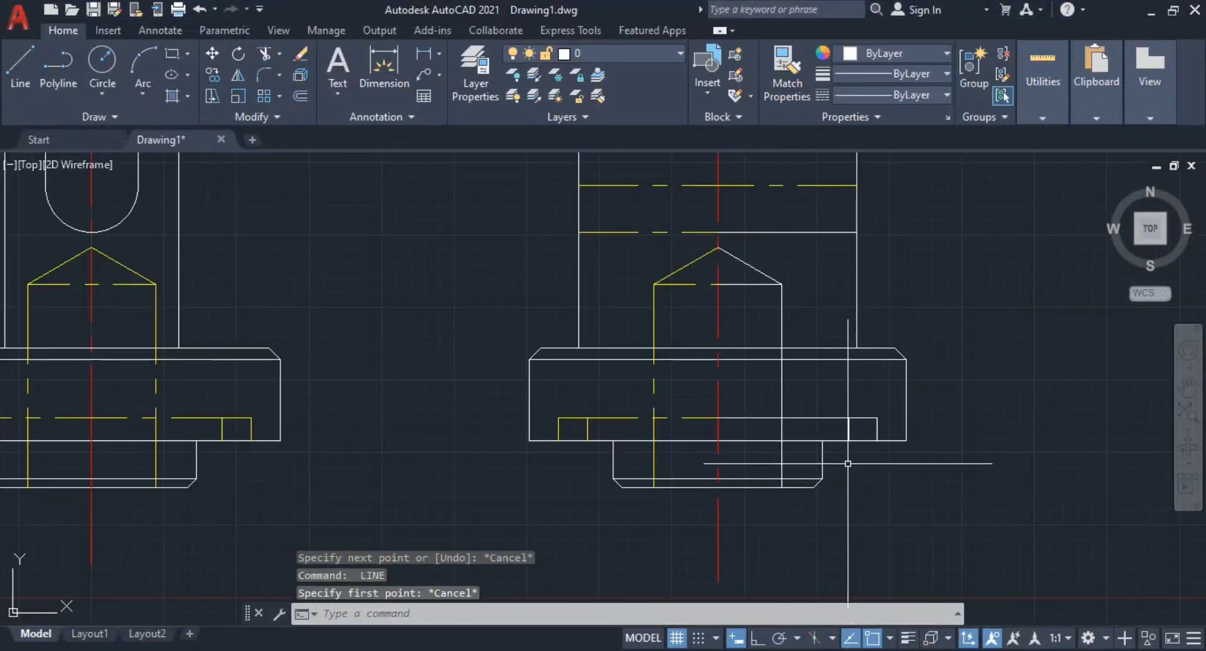
Step: Compare the side view's section and flange lines with the half-section of the PDF reference
key("Escape")
middle_click_drag(849, 464, 836, 505)
key("alt+Tab")
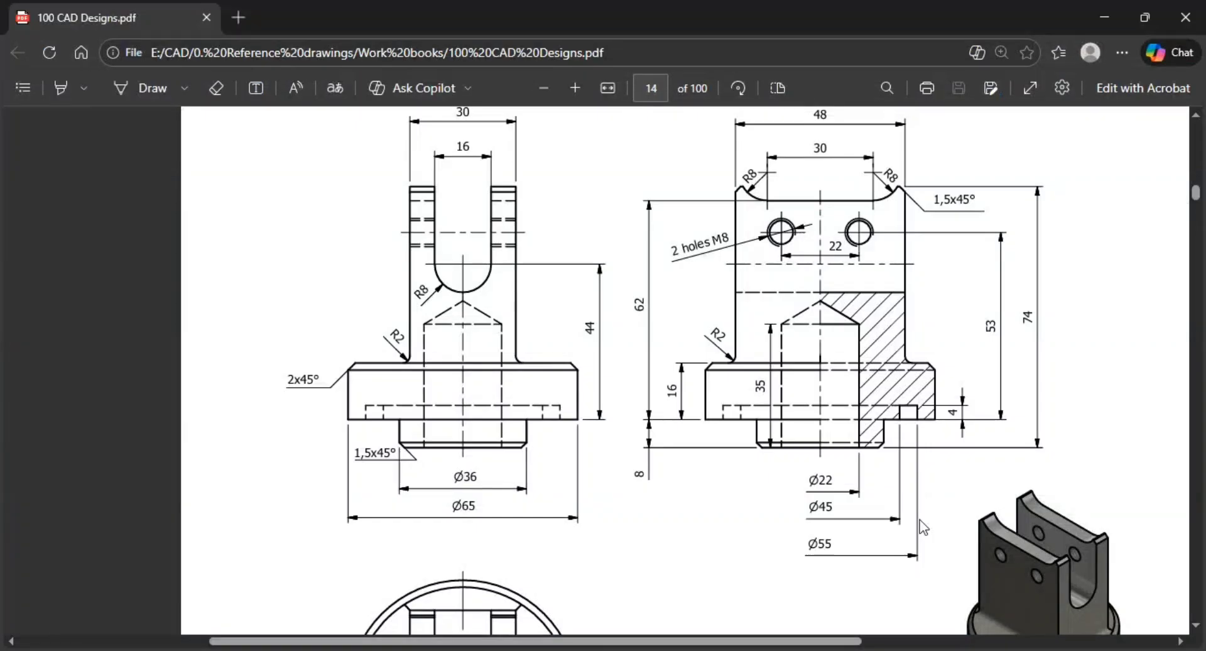
key("alt+Tab")
key("alt+Tab")
key("alt+Tab")
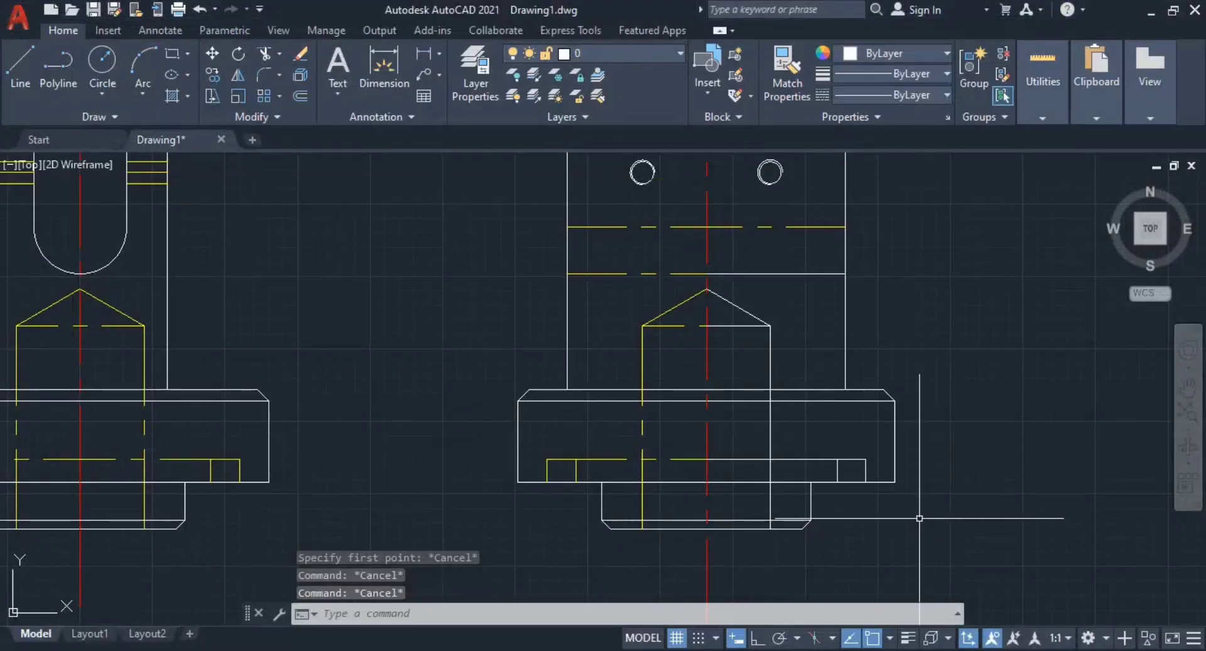
key("alt+Tab")
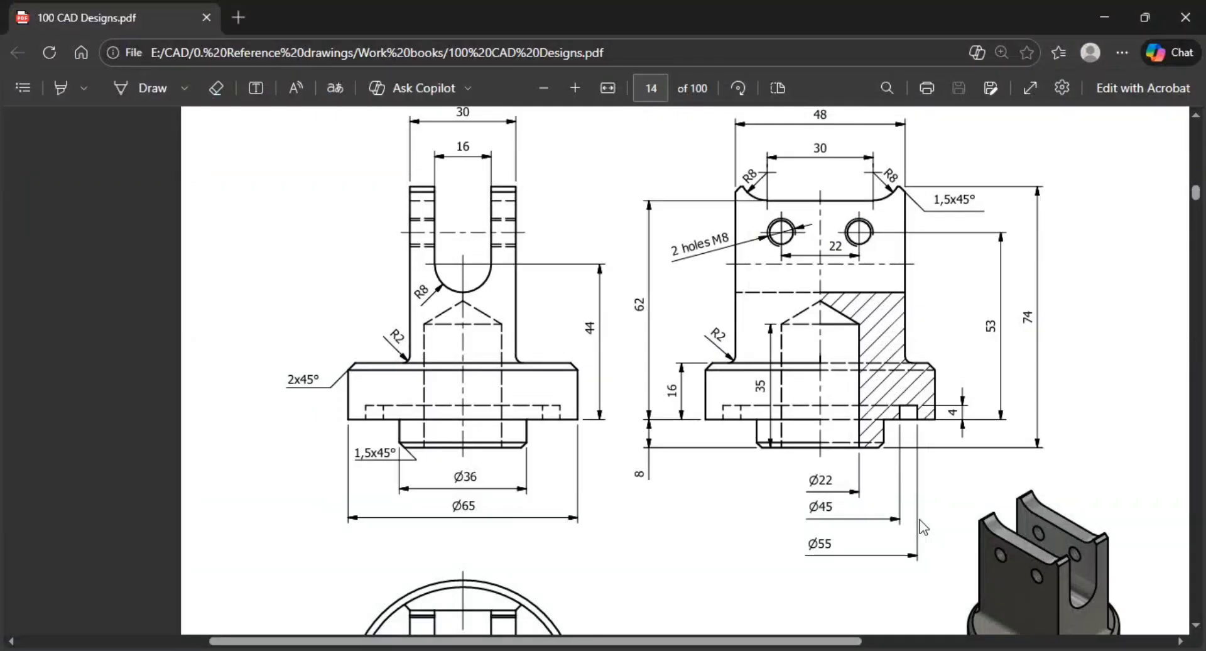
key("alt+Tab")
key("alt+Tab")
key("alt+Tab")
key("alt+Tab")
key("alt+Tab")
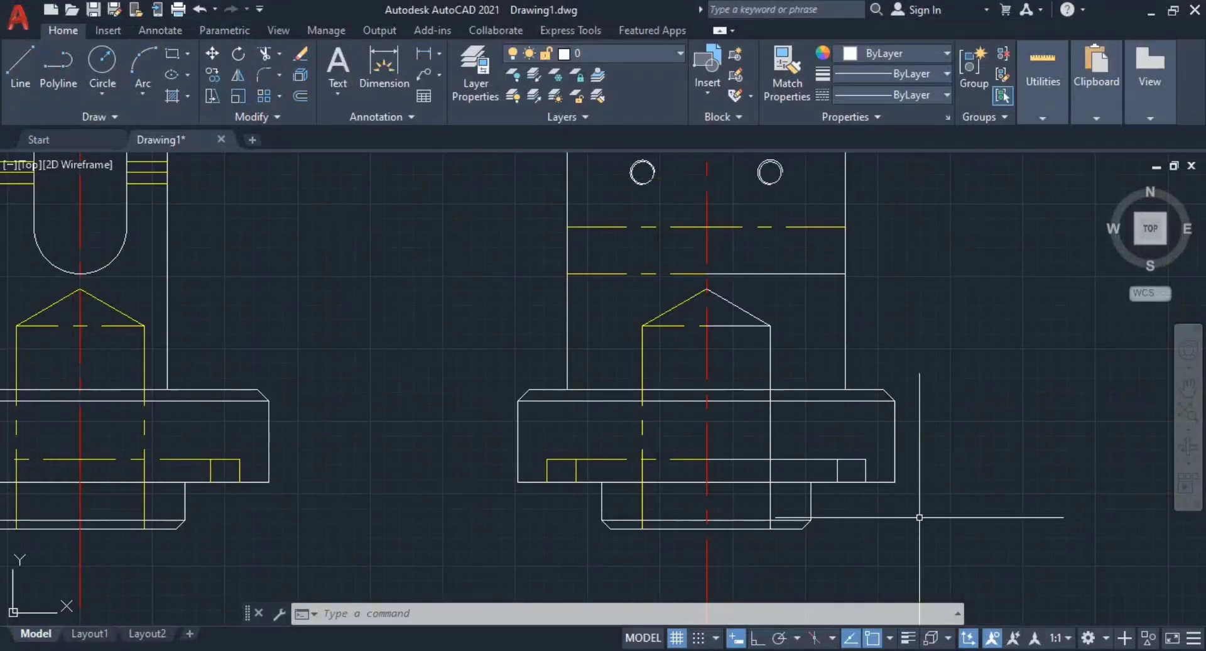
key("alt+Tab")
key("alt+Tab")
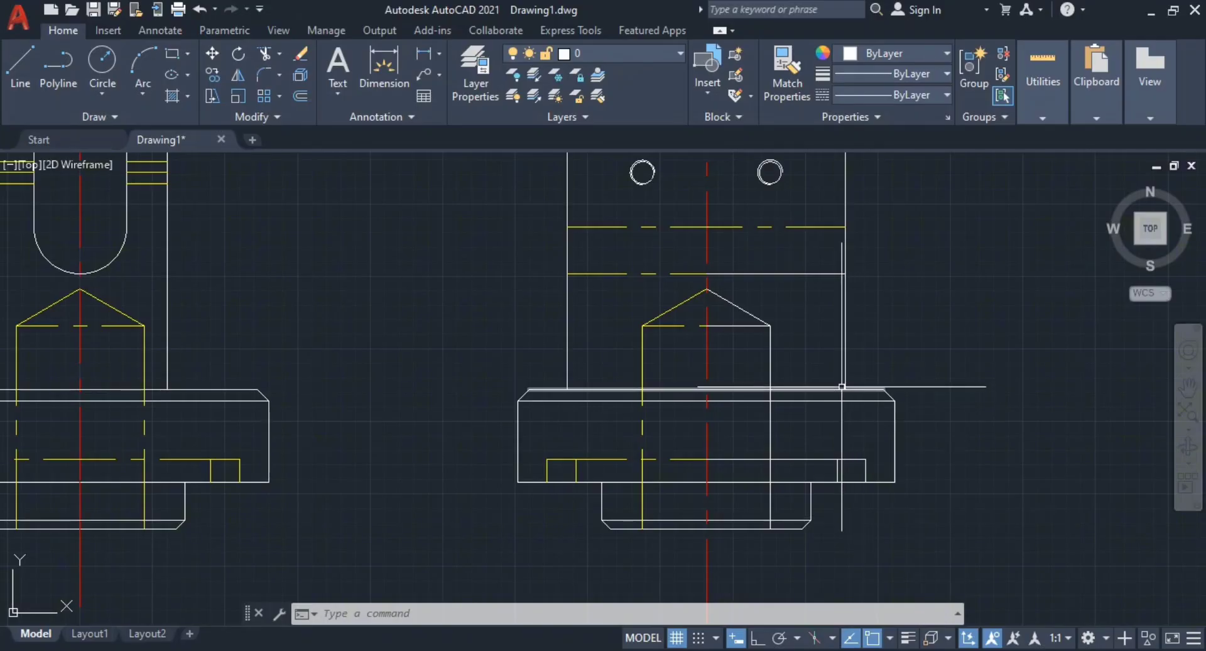
left_click(880, 389)
key("Escape")
key("Escape")
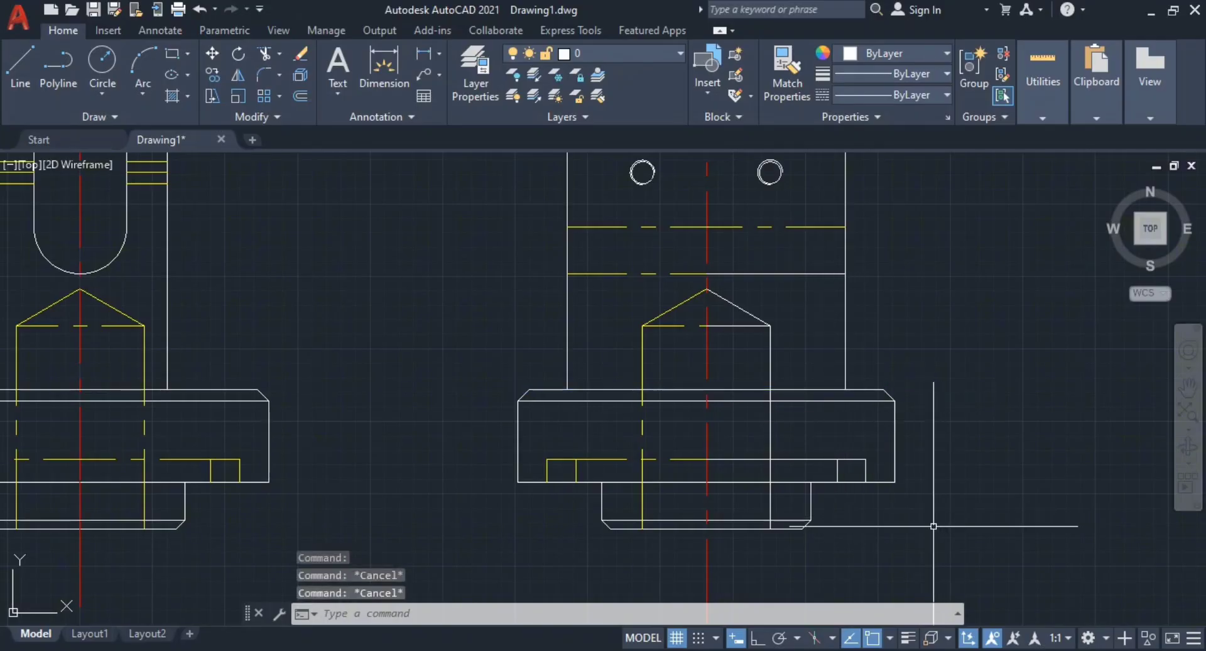
Step: Undo the solid section lines drawn over the side view's hidden lines, back to the all-hidden bore, groove and slot bottom
key("ctrl+z")
key("ctrl+z")
key("ctrl+z")
key("ctrl+z")
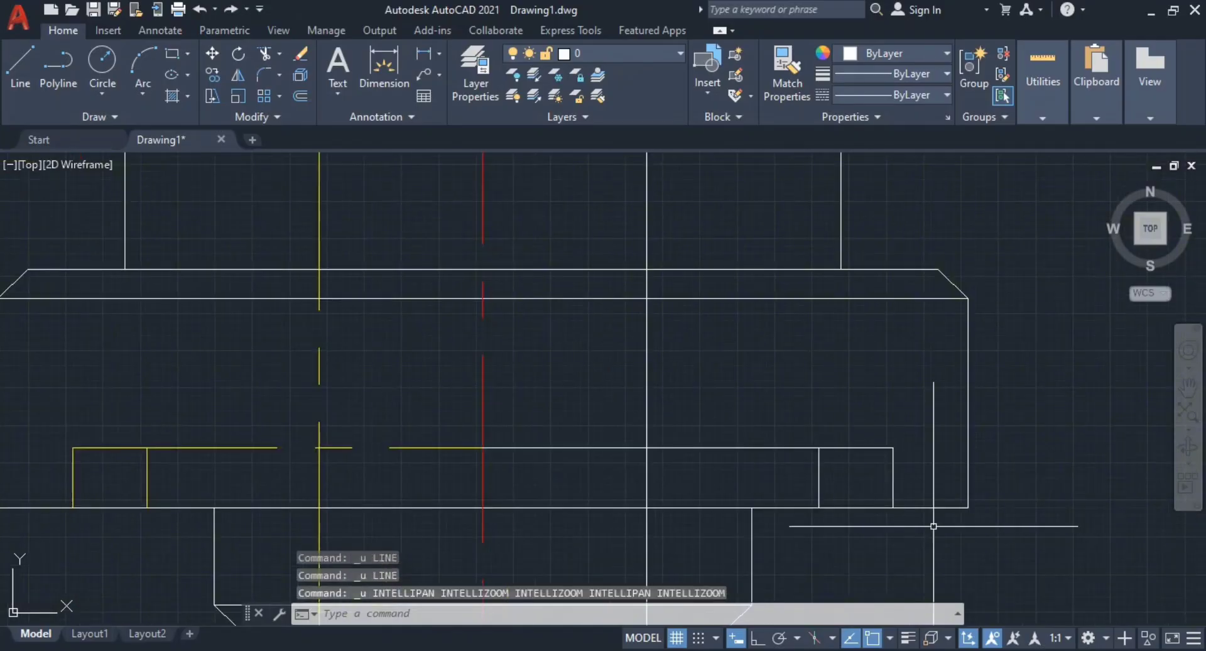
key("ctrl+z")
key("ctrl+z")
key("ctrl+z")
key("ctrl+z")
key("ctrl+z")
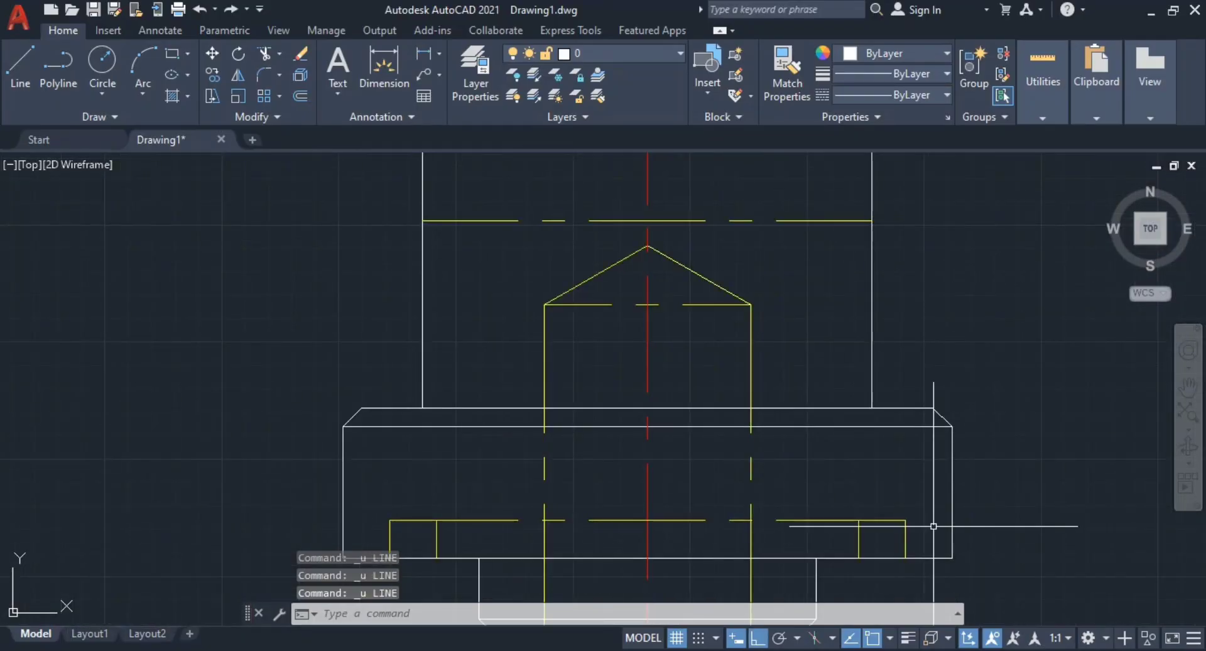
scroll(628, 465, "down", 2)
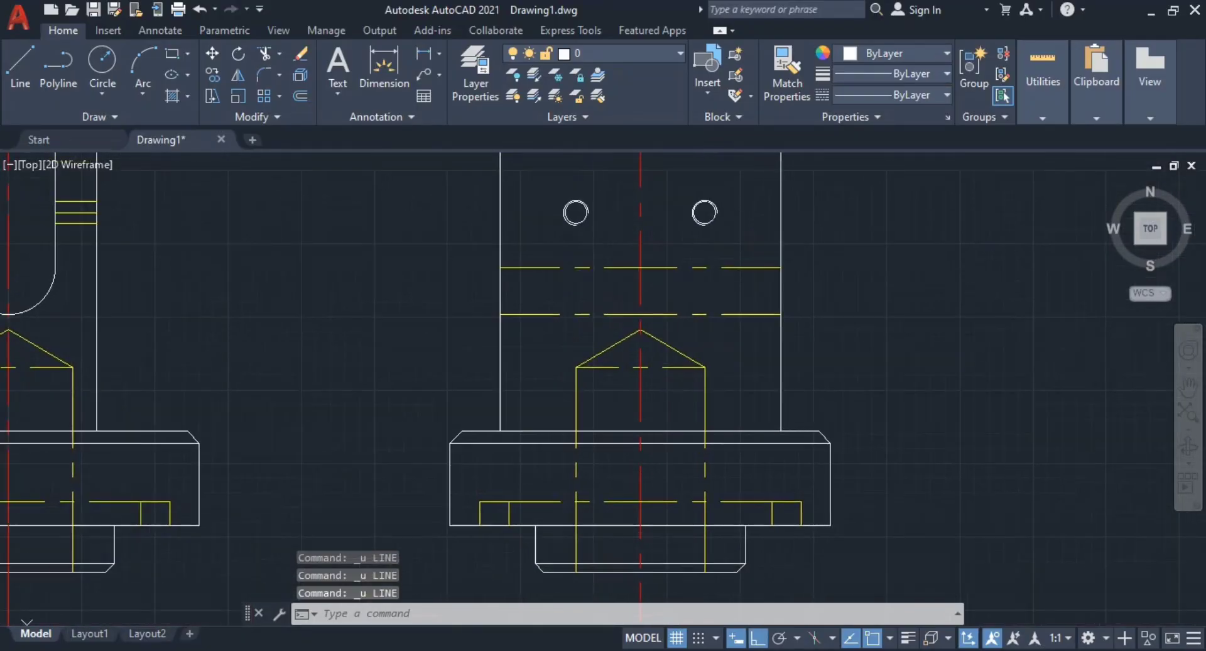
key("Escape")
key("Escape")
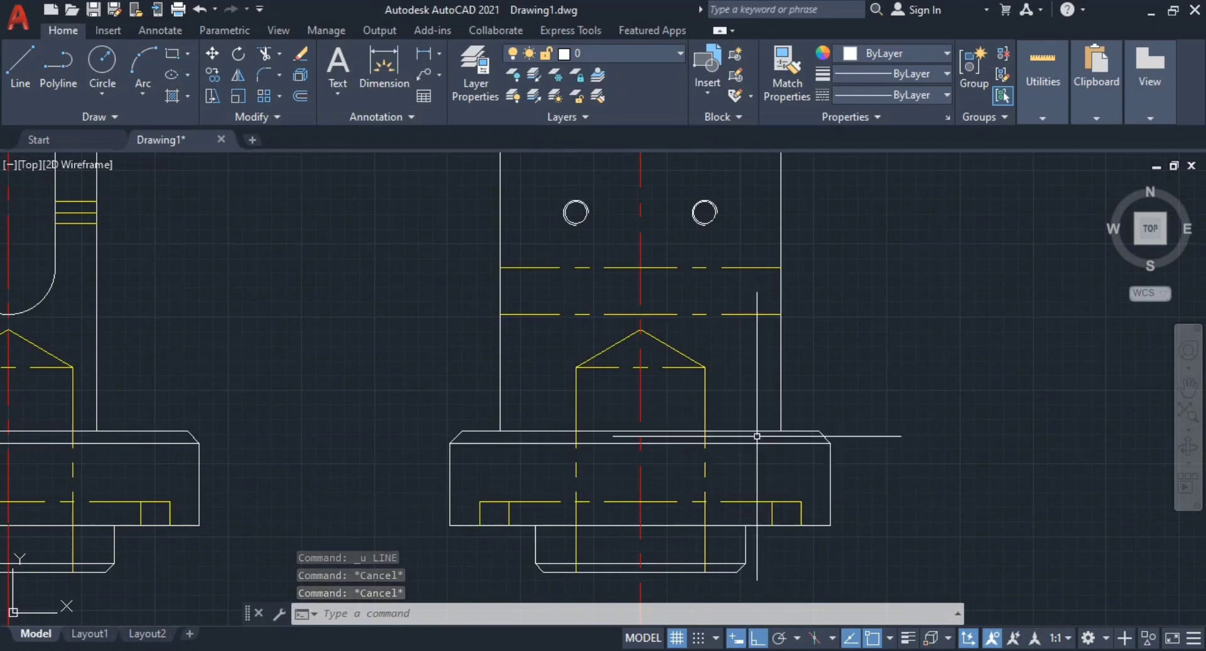
Step: Examine which bore and flange lines are solid or dashed in the PDF's half-section, comparing them with the side view
key("alt+Tab")
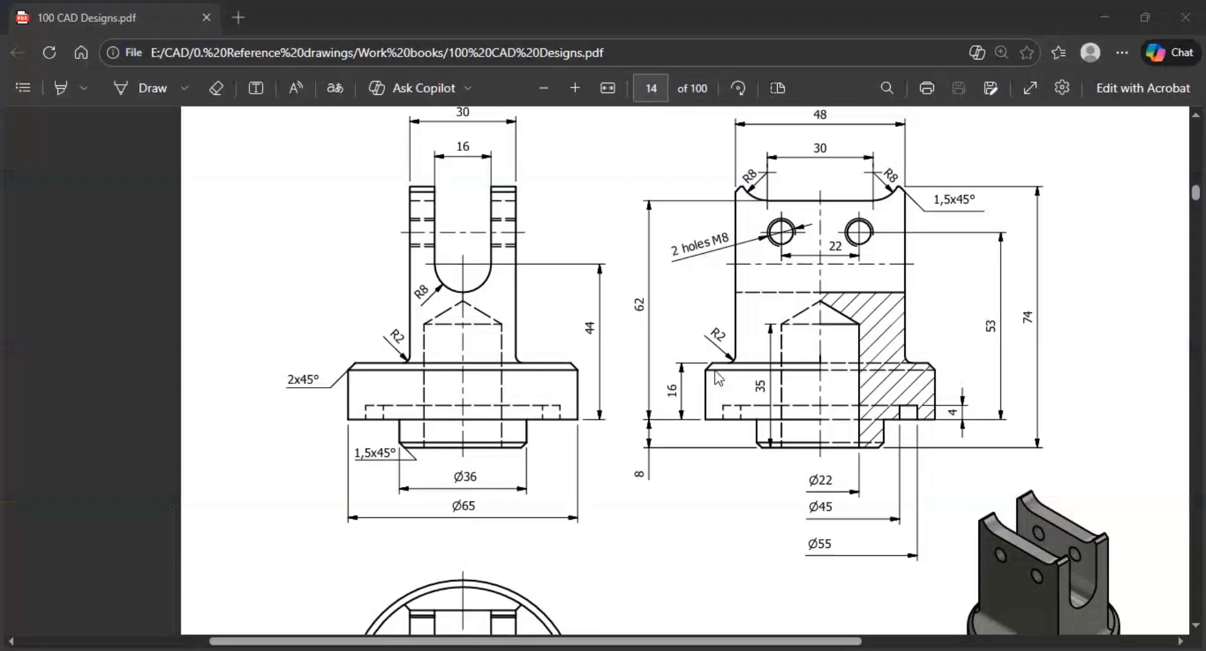
key("alt+Tab")
key("alt+Tab")
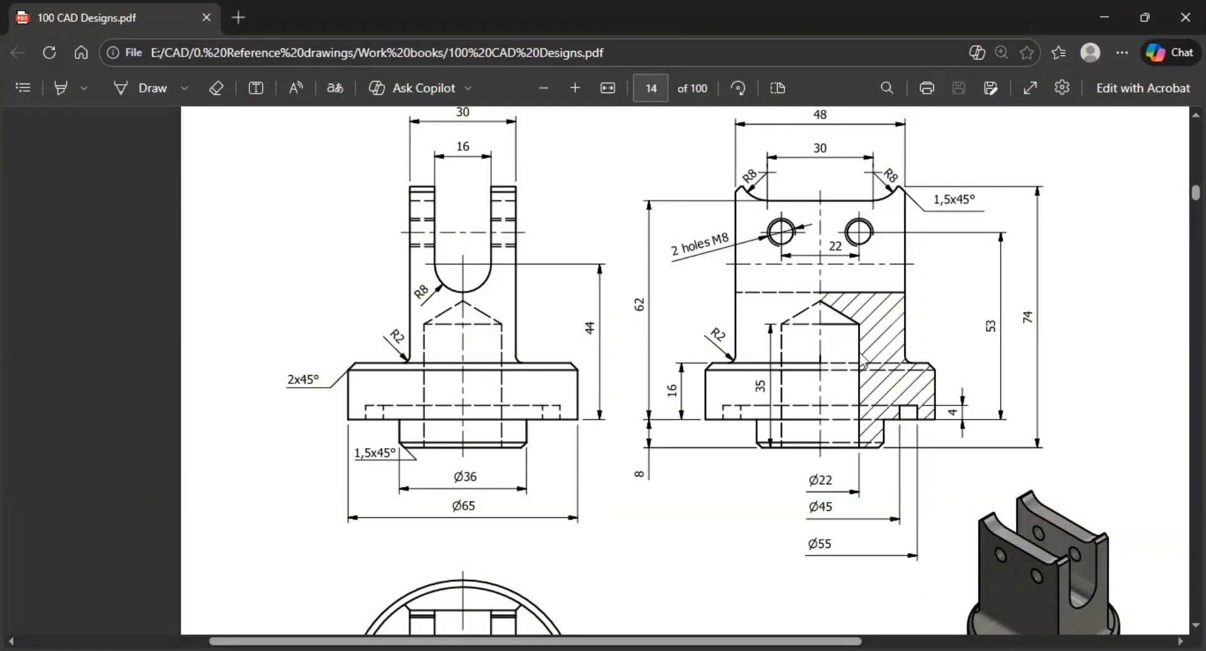
key("alt+Tab")
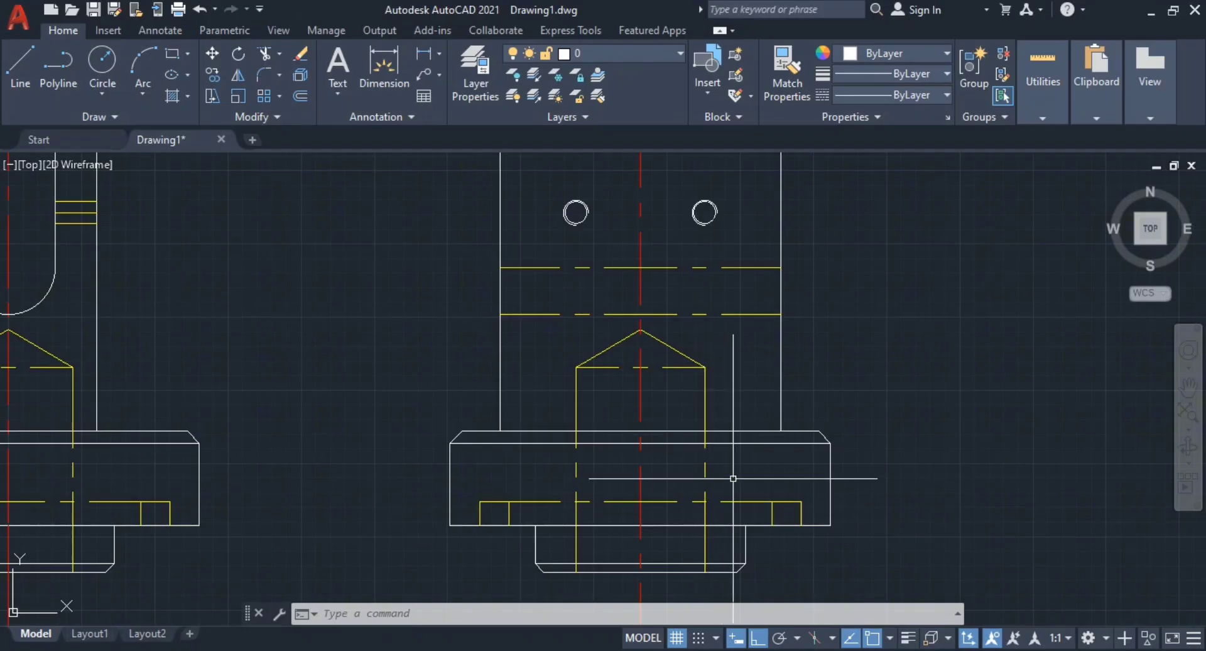
key("alt+Tab")
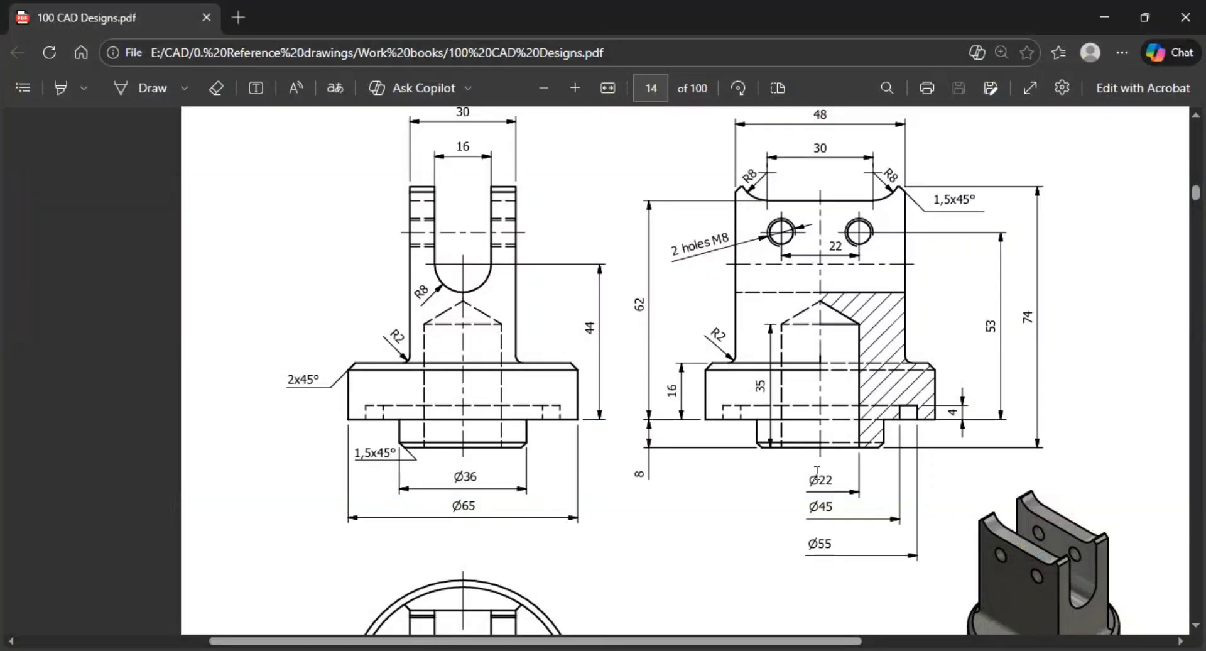
key("alt+Tab")
scroll(722, 465, "up", 4)
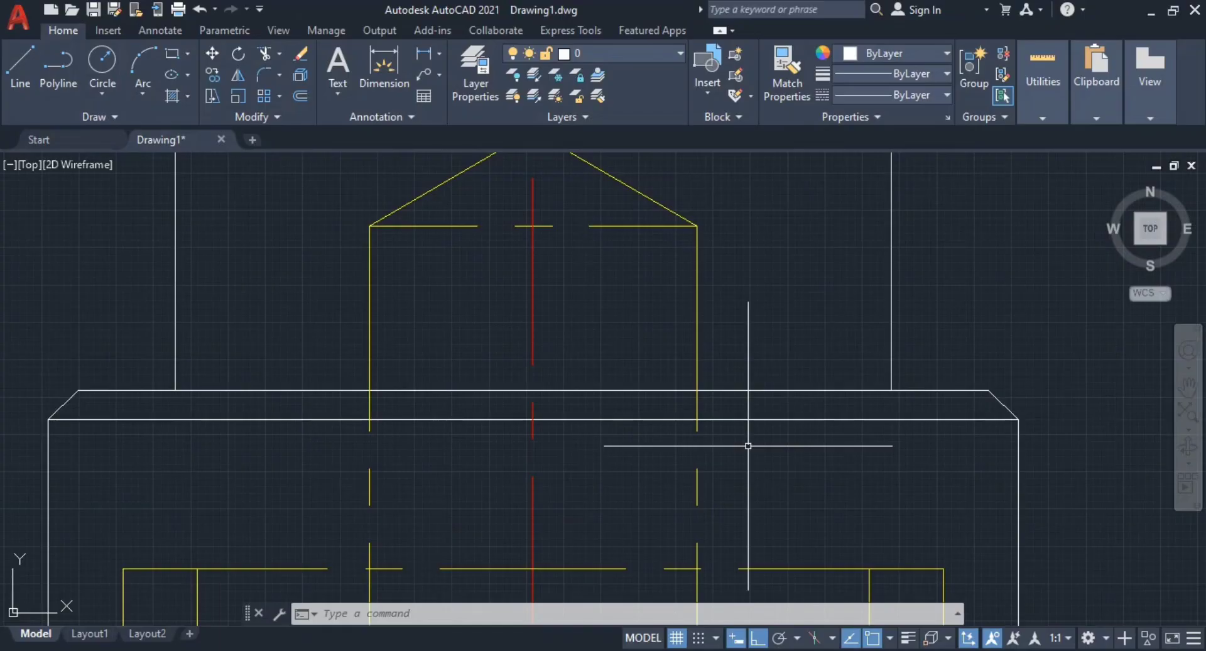
scroll(748, 445, "down", 3)
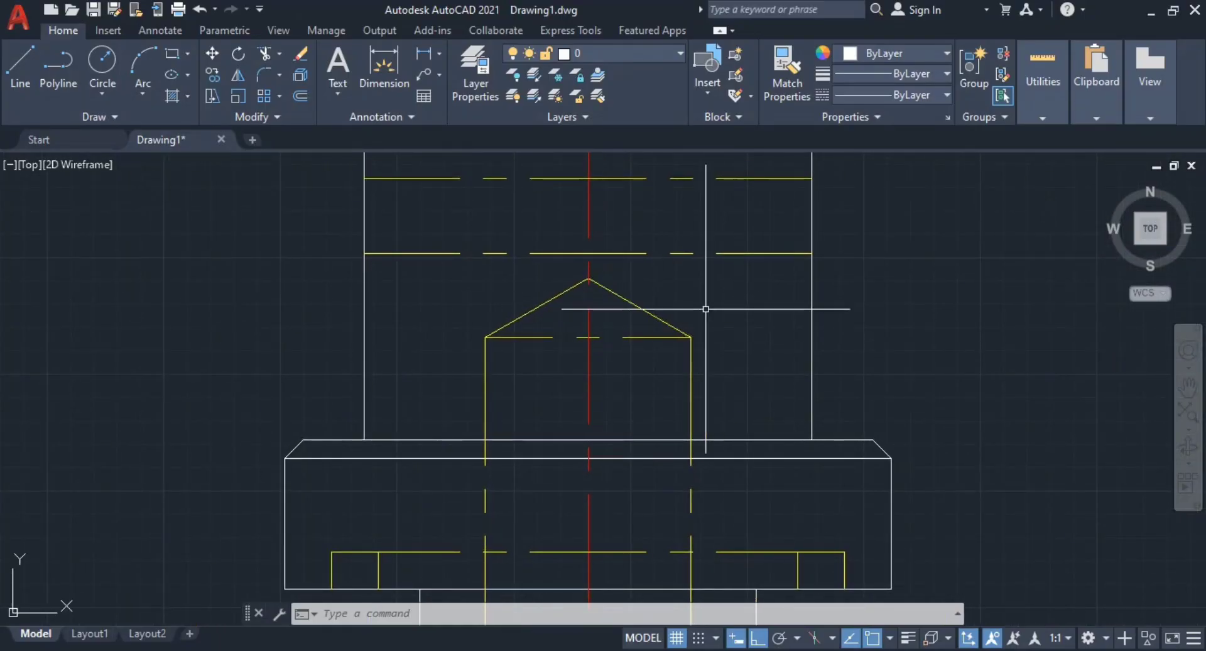
Step: Draw solid lines from the side view's bore tip along the right cone edge and 35 mm down the bore's right edge
middle_click_drag(708, 369, 704, 312)
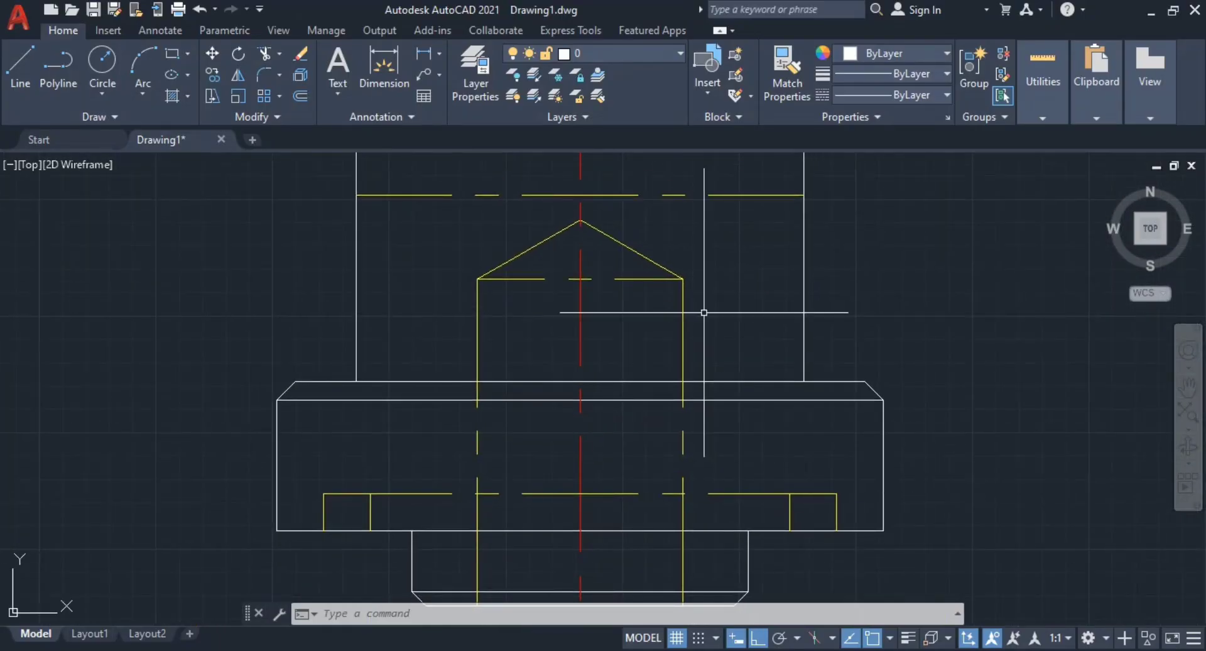
type("l")
key("Return")
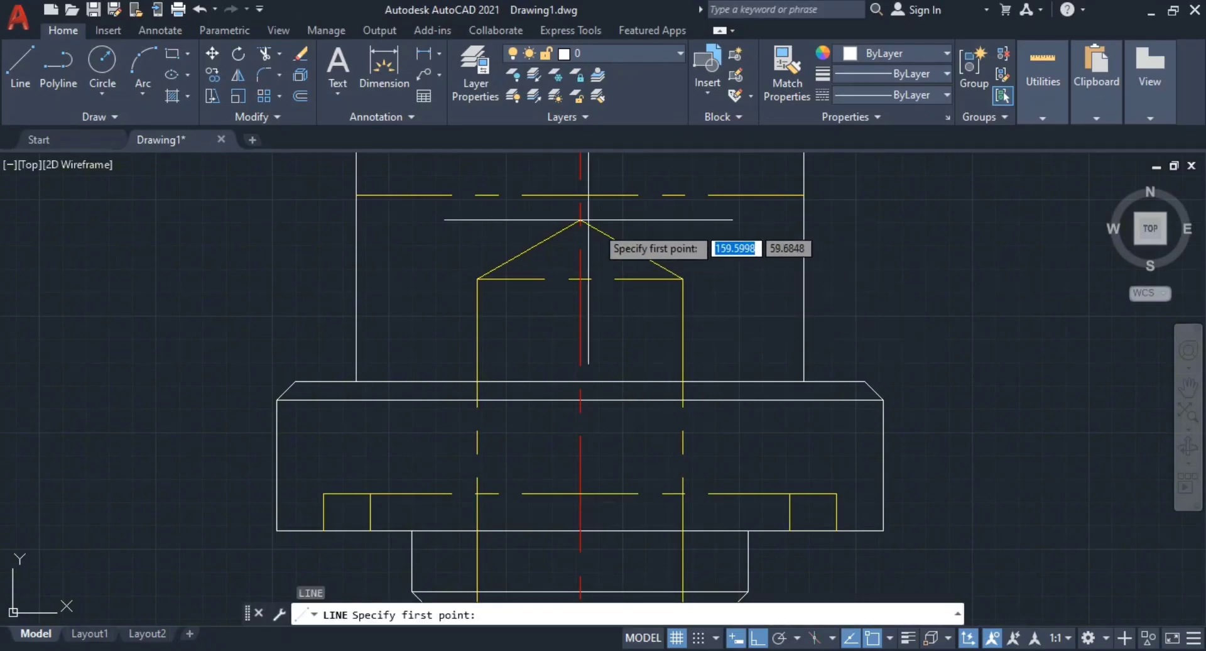
left_click(580, 220)
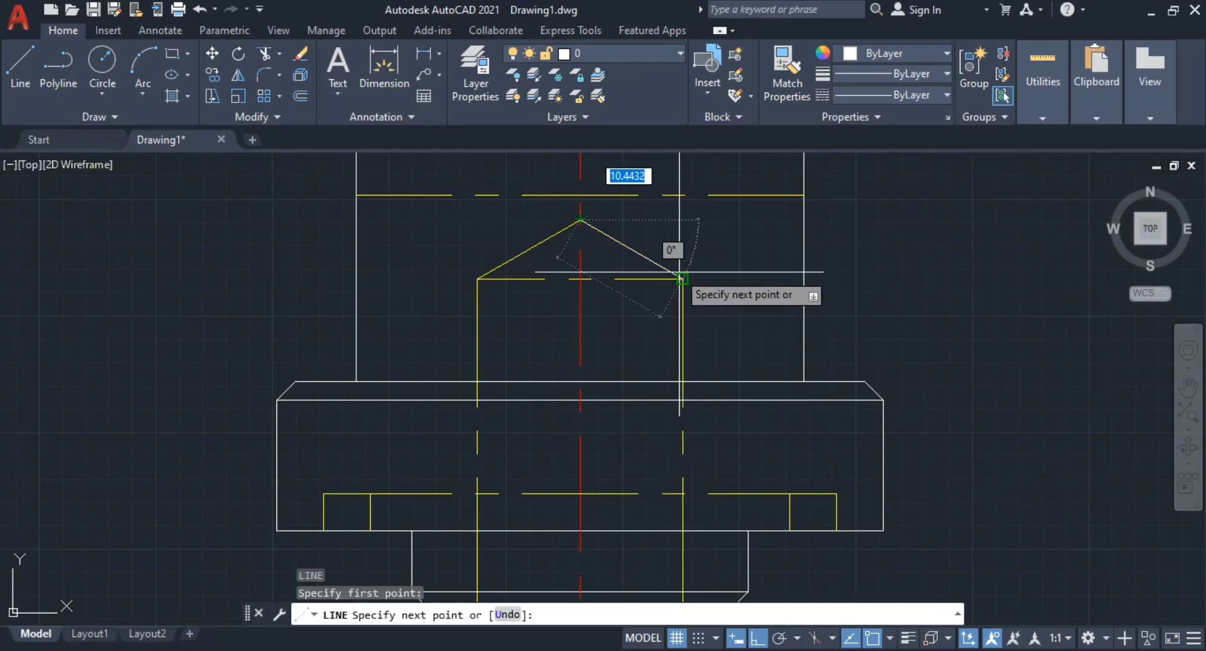
middle_click_drag(701, 587, 701, 434)
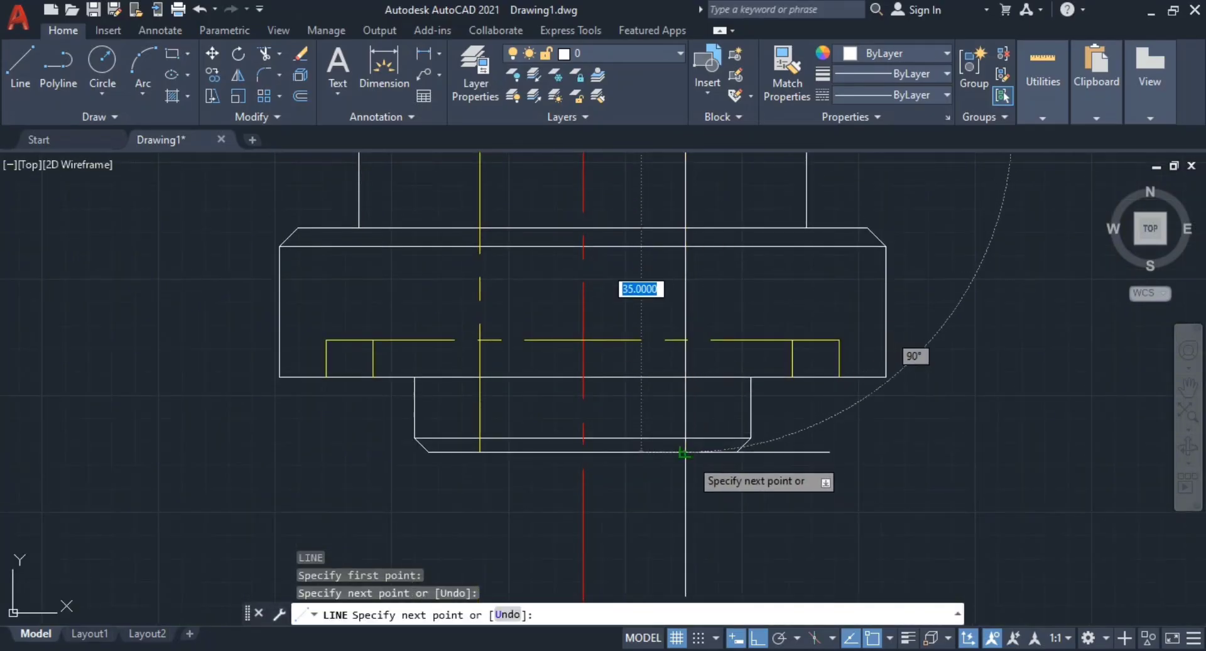
left_click(685, 451)
key("Escape")
scroll(715, 317, "down", 2)
middle_click_drag(714, 335, 715, 411)
scroll(715, 411, "up", 2)
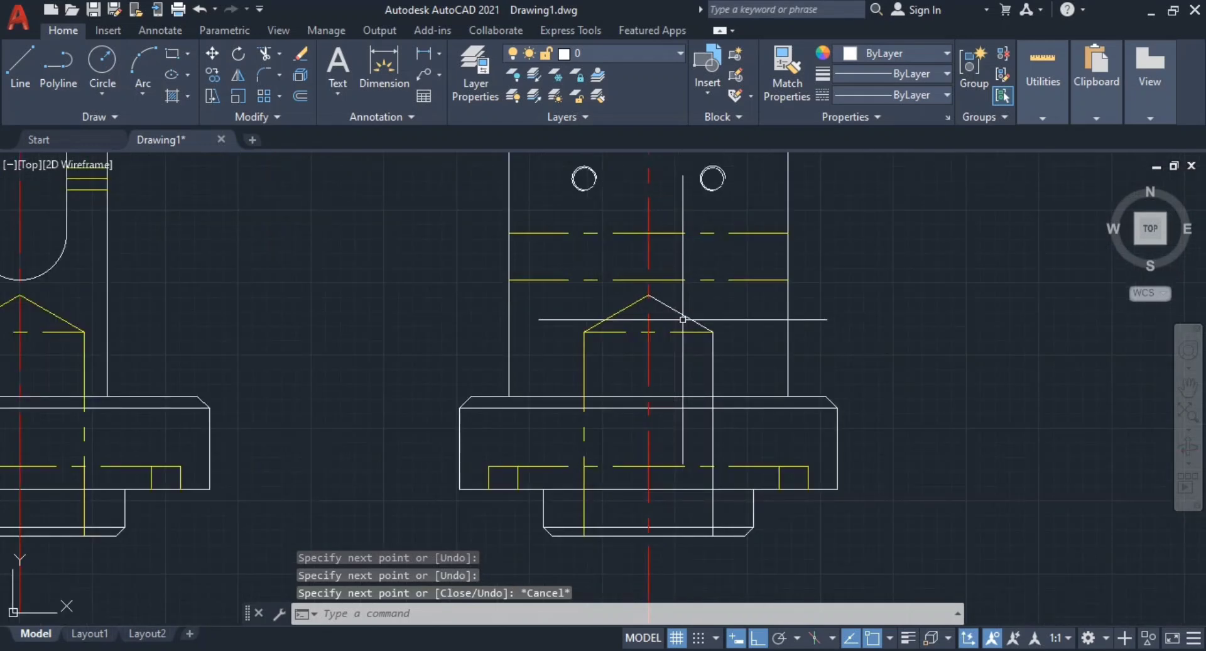
Step: Draw an 11 mm solid horizontal line from the bore's upper right corner to the side view's centreline
key("Return")
scroll(737, 322, "up", 4)
left_click(735, 306)
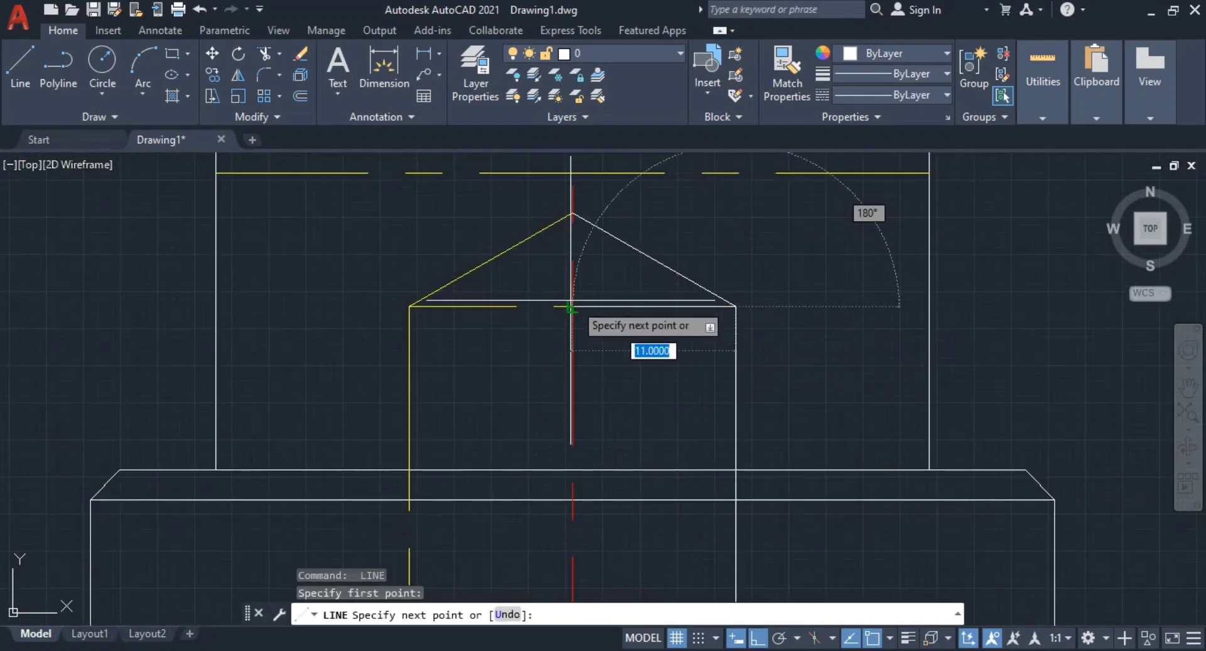
left_click(556, 306)
key("Escape")
scroll(742, 338, "down", 4)
middle_click_drag(741, 339, 729, 314)
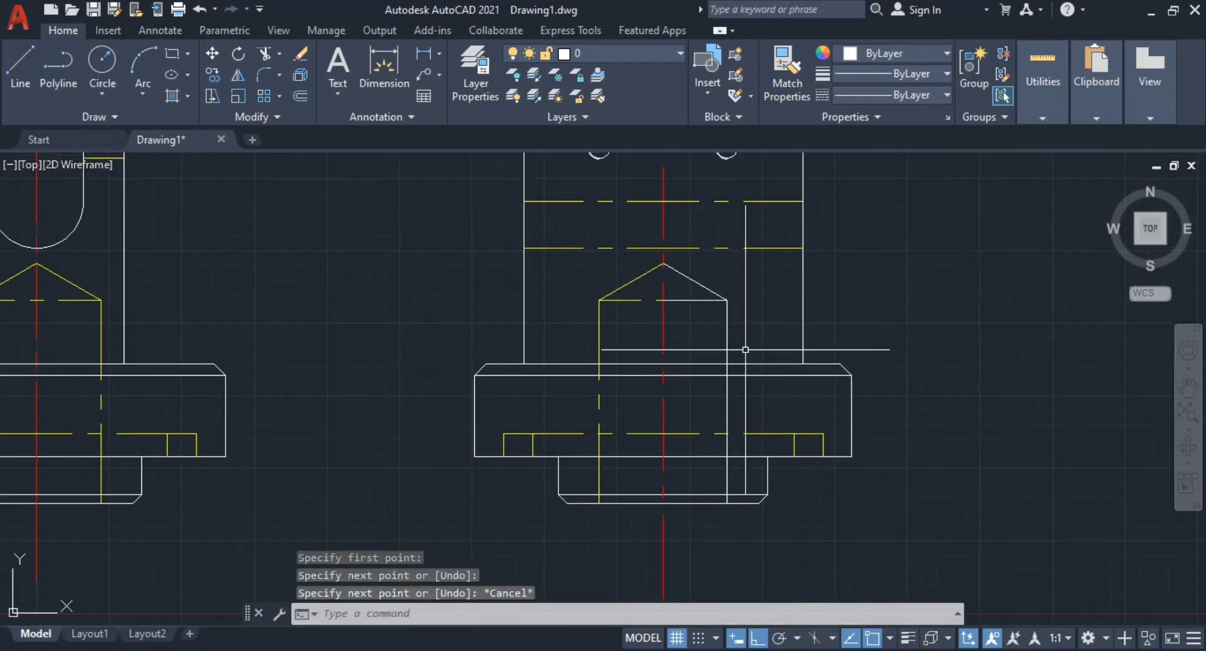
Step: Turn off the current layer 0 in the layer properties, leaving the construction and hidden-line layers on
scroll(724, 462, "up", 3)
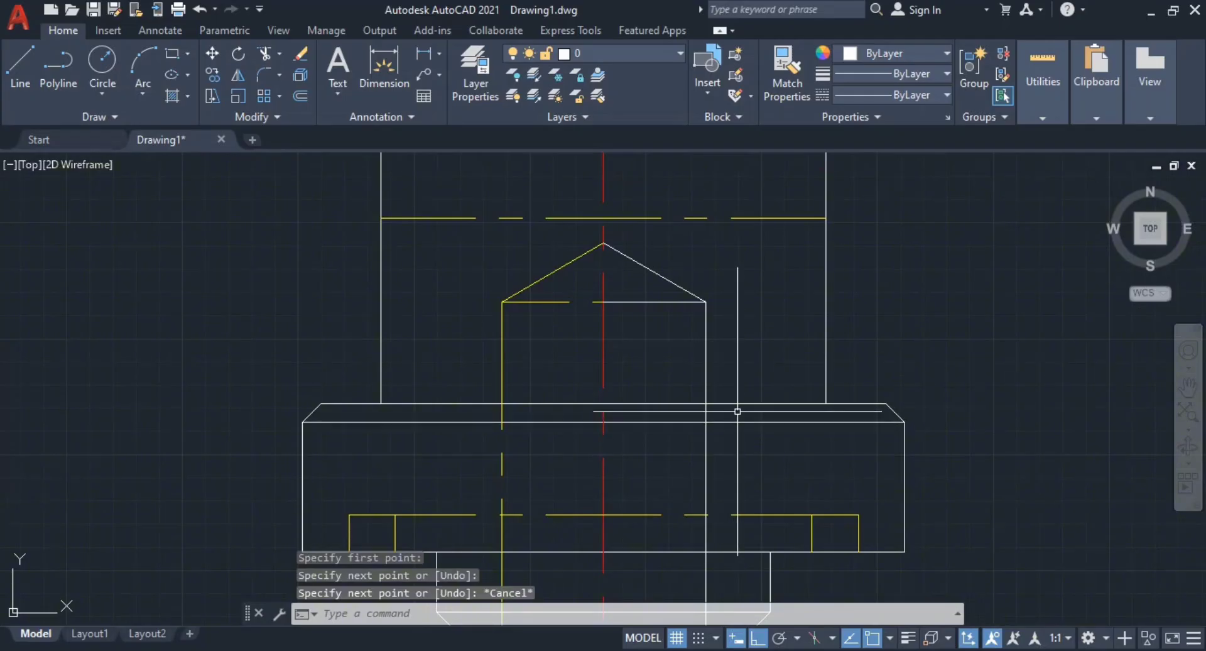
scroll(735, 406, "up", 3)
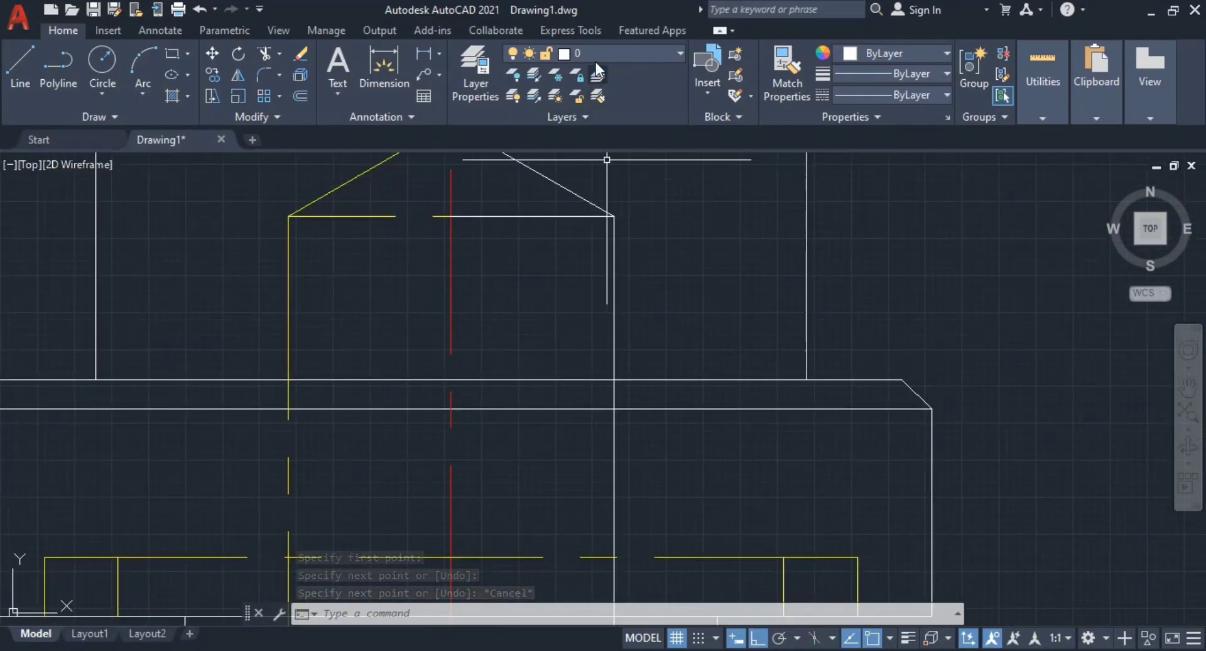
middle_click_drag(672, 318, 694, 362)
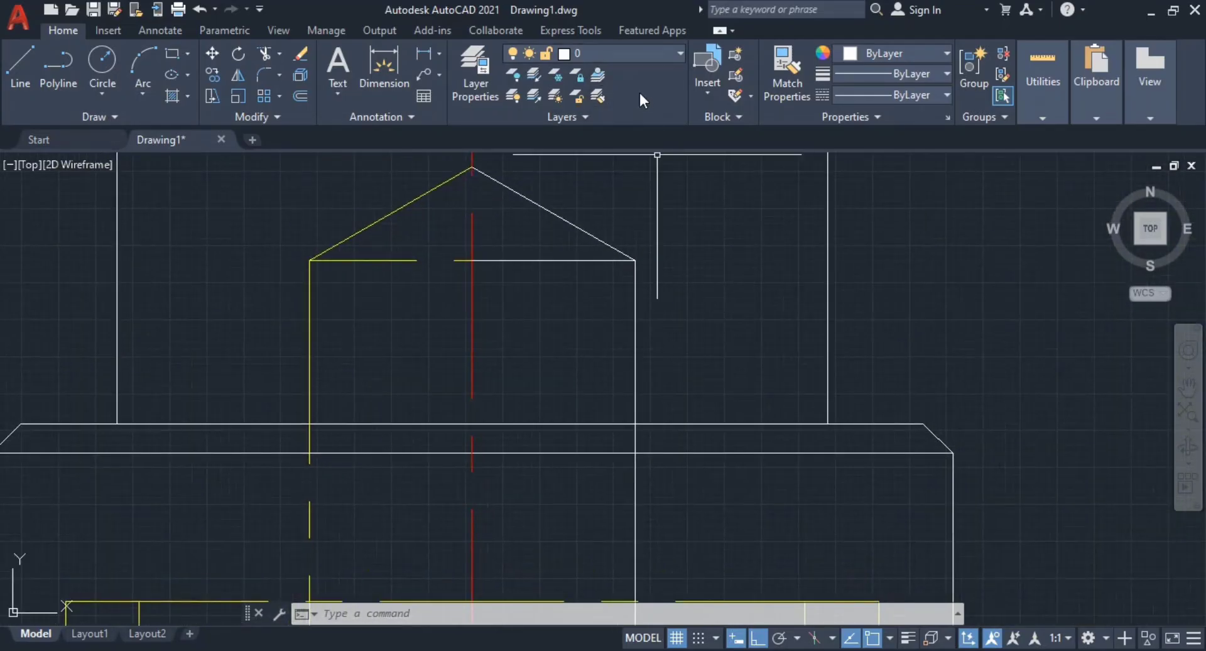
left_click(514, 54)
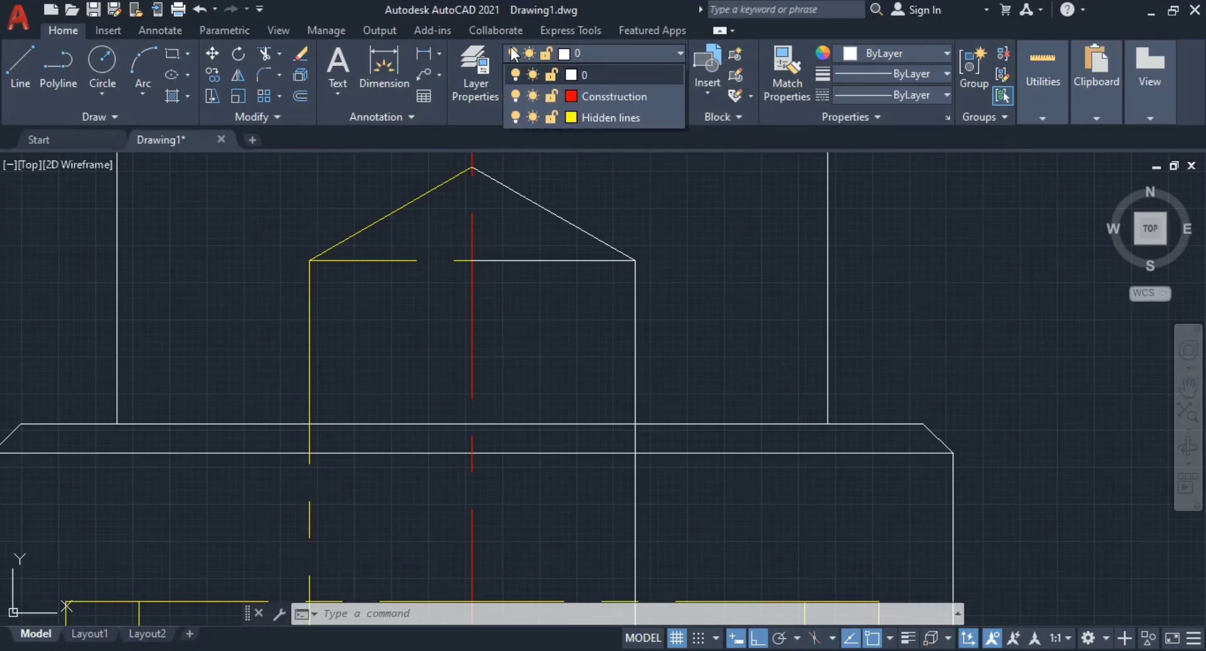
left_click(510, 56)
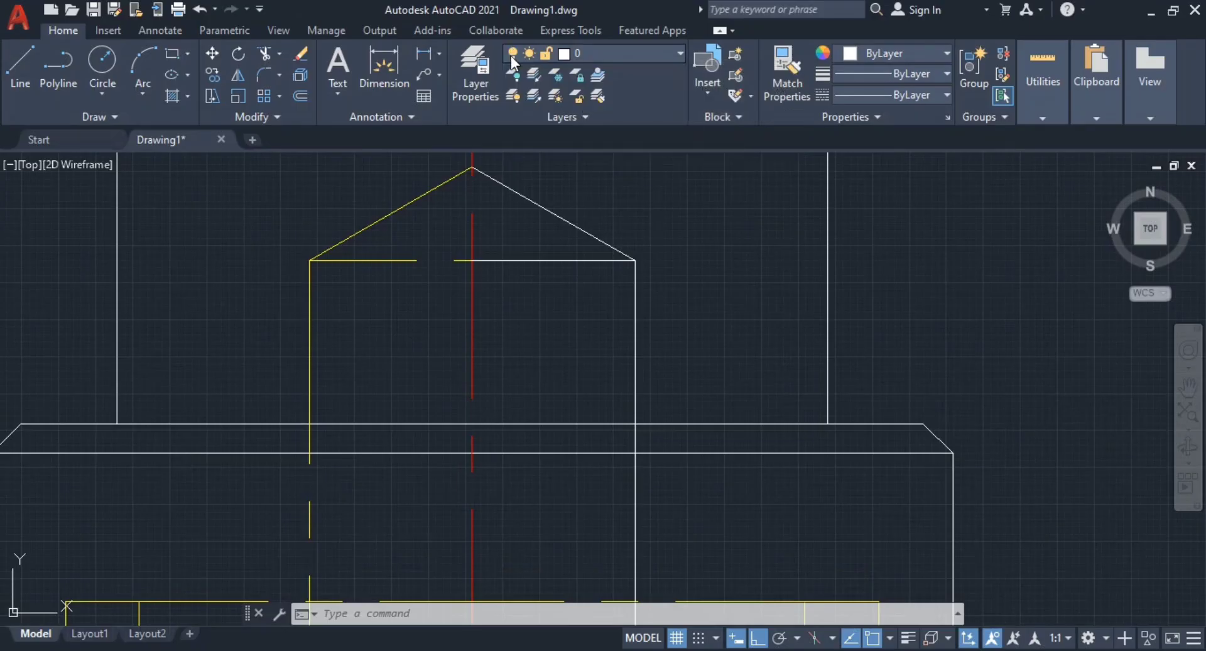
left_click(476, 84)
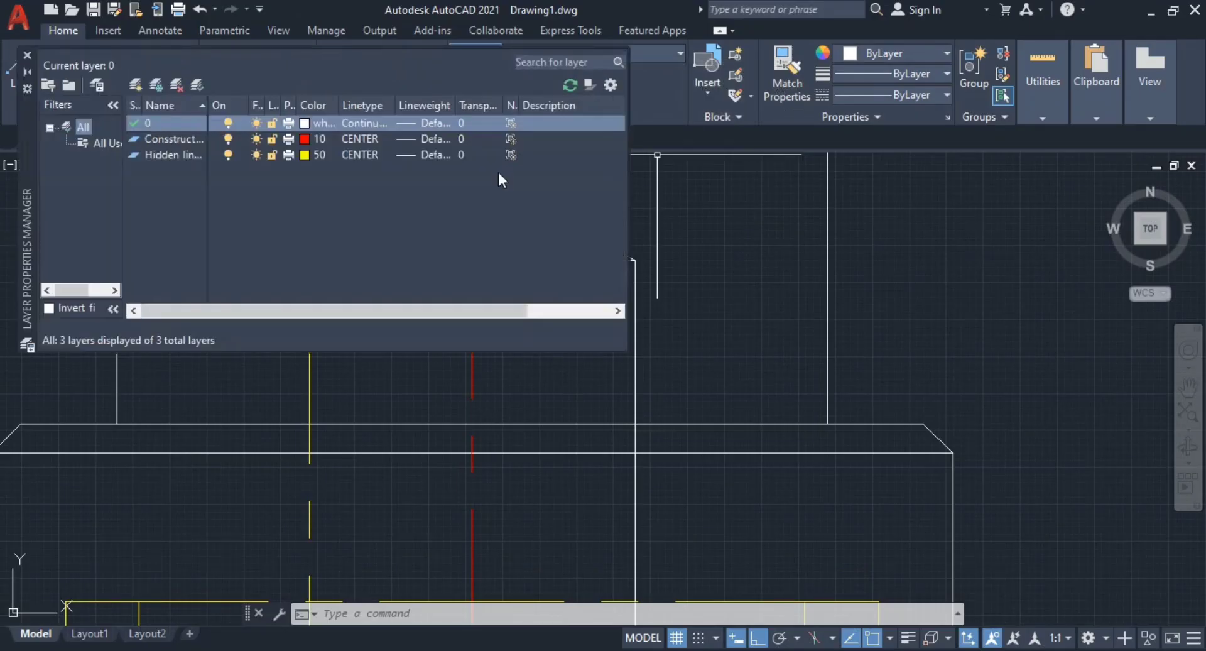
left_click(230, 123)
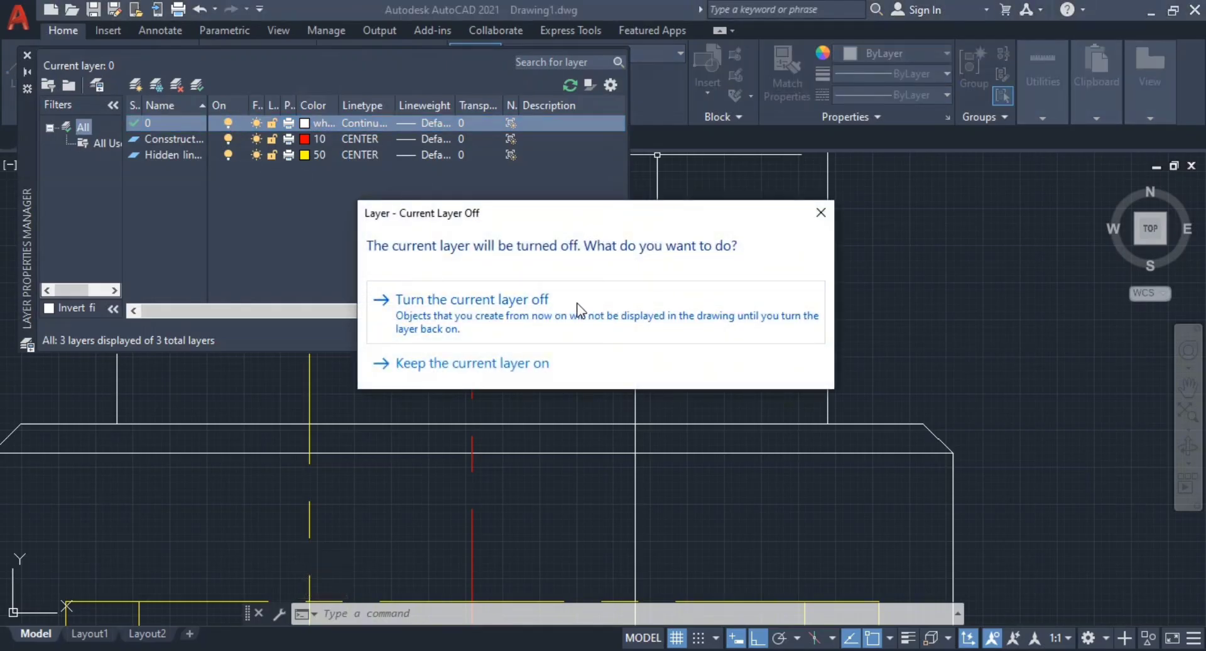
left_click(576, 303)
Step: Trim the hidden lines of the side view's right bore half: cone edge, horizontal shoulder line and upper part of the vertical edge
scroll(809, 330, "down", 4)
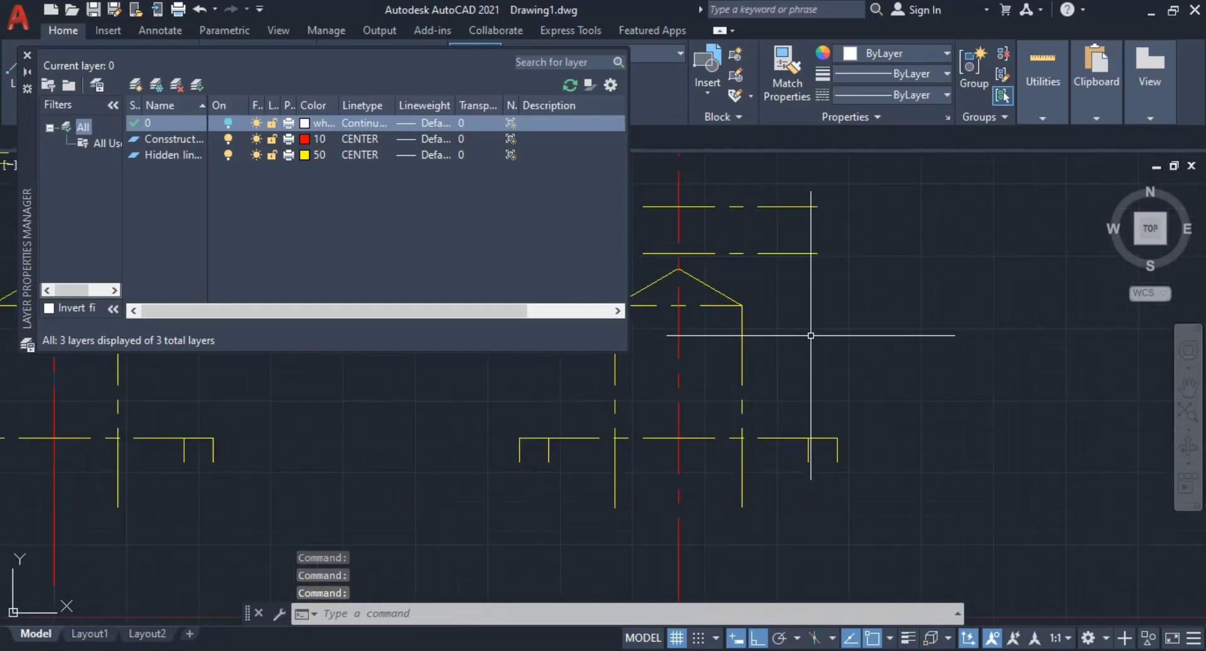
middle_click_drag(808, 334, 982, 339)
scroll(883, 330, "up", 2)
middle_click_drag(883, 330, 897, 360)
key("Escape")
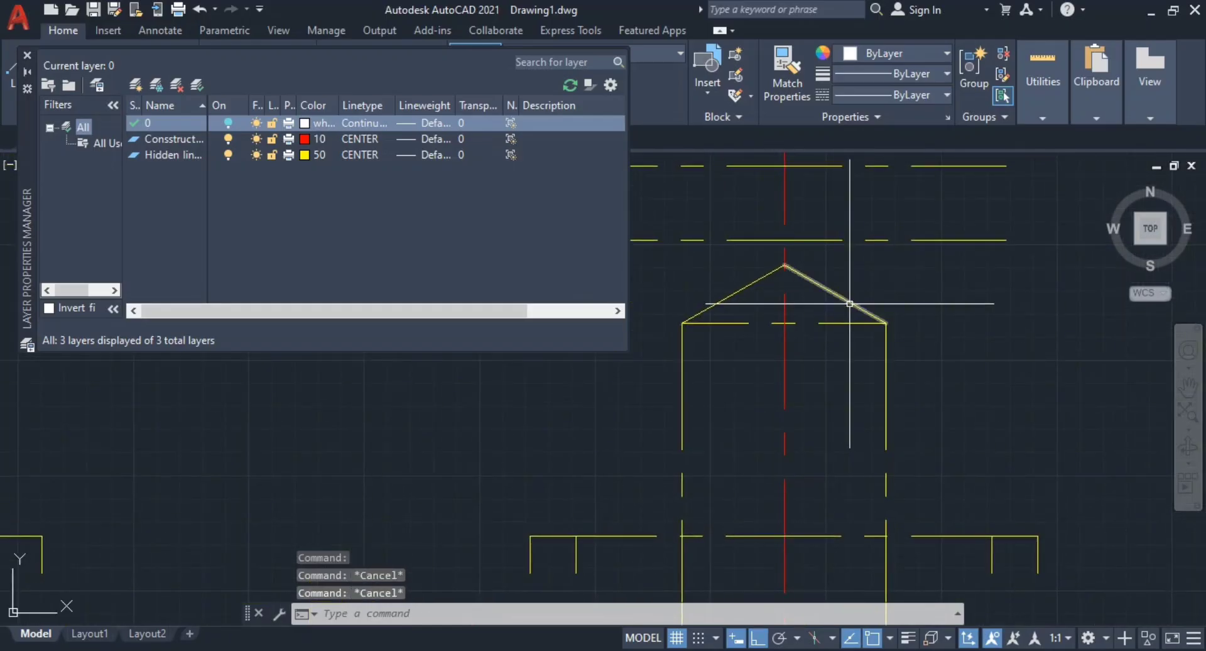
type("tr")
key("Return")
mouse_move(880, 271)
left_mouse_down()
mouse_move(888, 426)
mouse_move(936, 474)
left_mouse_up()
middle_click_drag(936, 474, 927, 289)
key("Escape")
key("Escape")
Step: Erase the leftover hidden segment of the right bore edge below the groove line and turn layer 0 back on
left_click(904, 434)
left_click(836, 415)
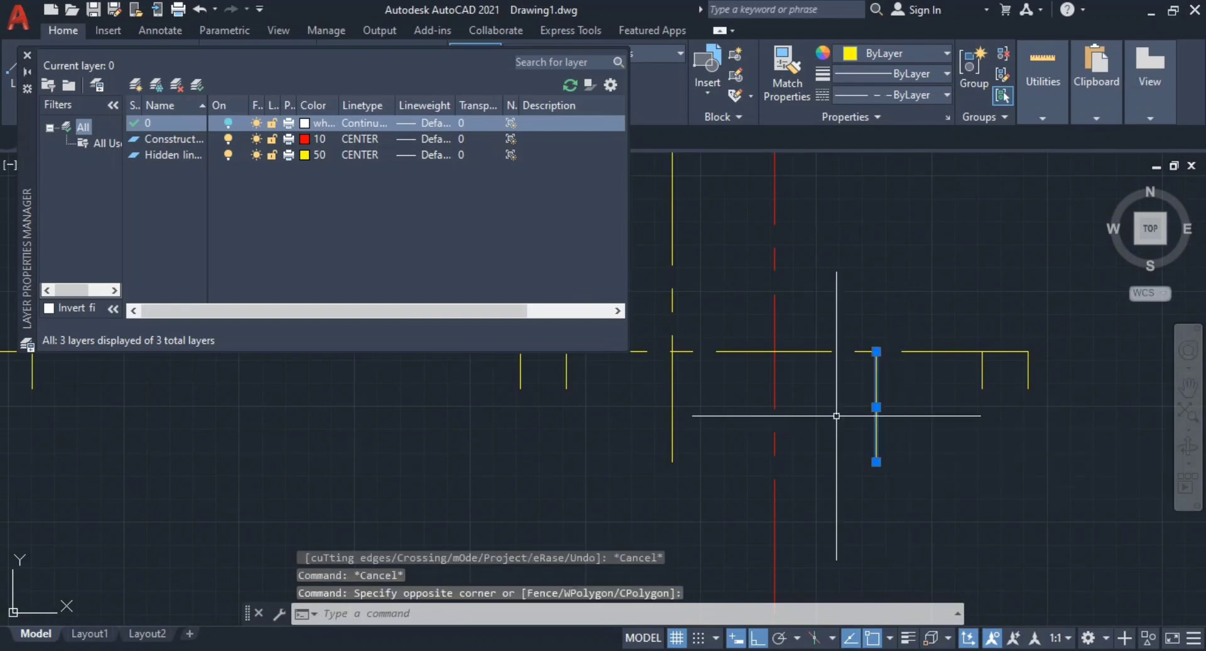
type("e")
key("Return")
scroll(657, 337, "down", 2)
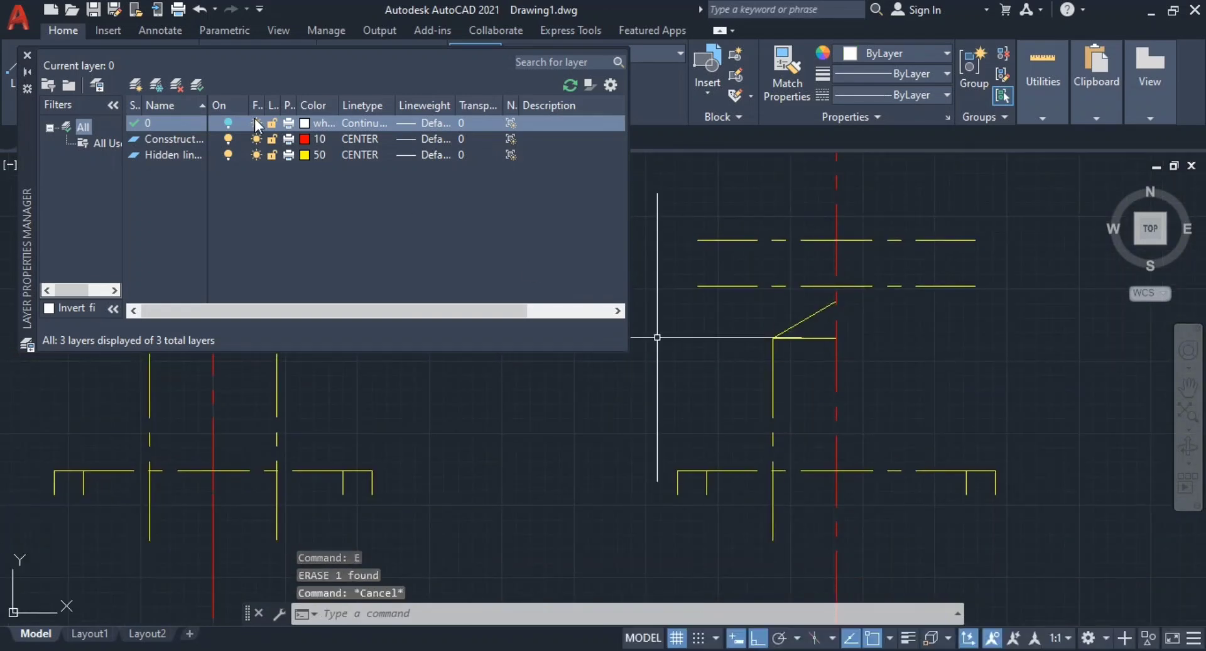
left_click(229, 121)
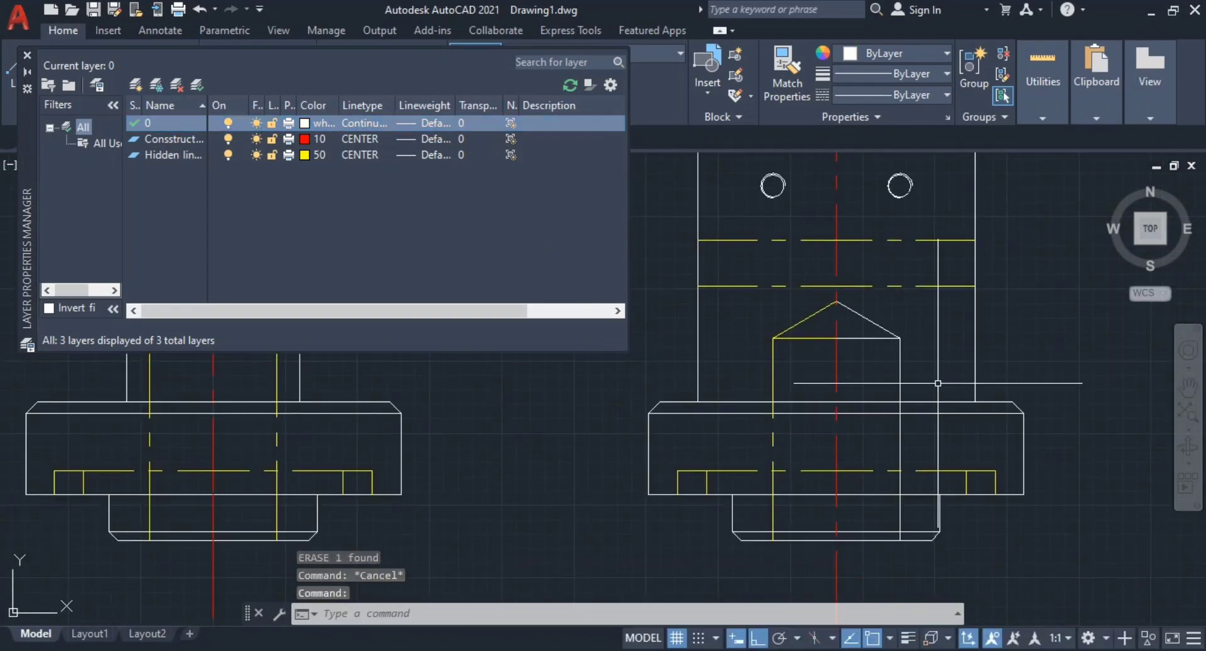
Step: Check the side view's half-section in the PDF reference, close the layer manager and make Hidden lines the current layer
middle_click_drag(943, 384, 865, 361)
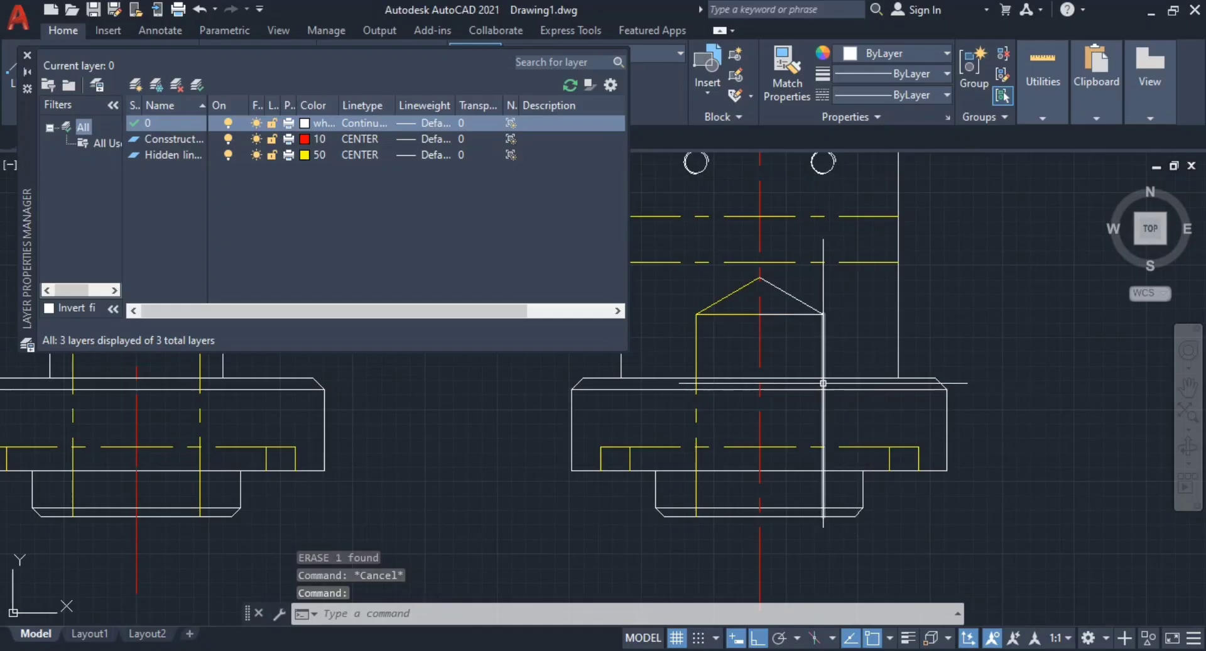
key("alt+Tab")
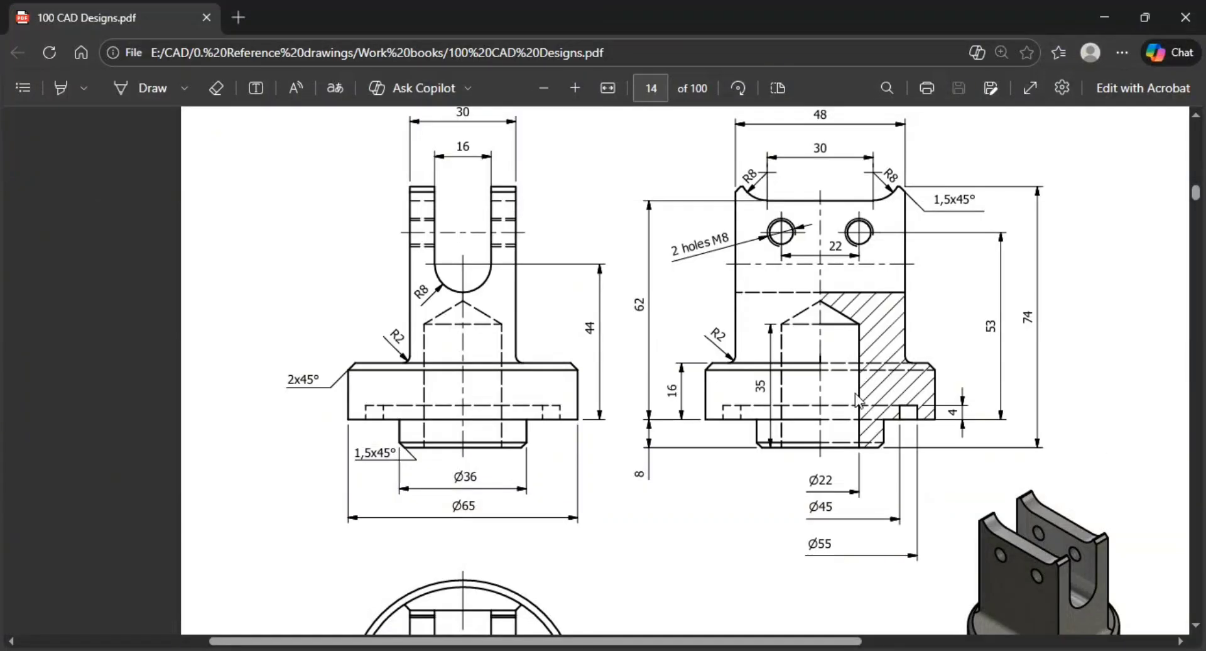
key("alt+Tab")
key("alt+Tab")
key("alt+Tab")
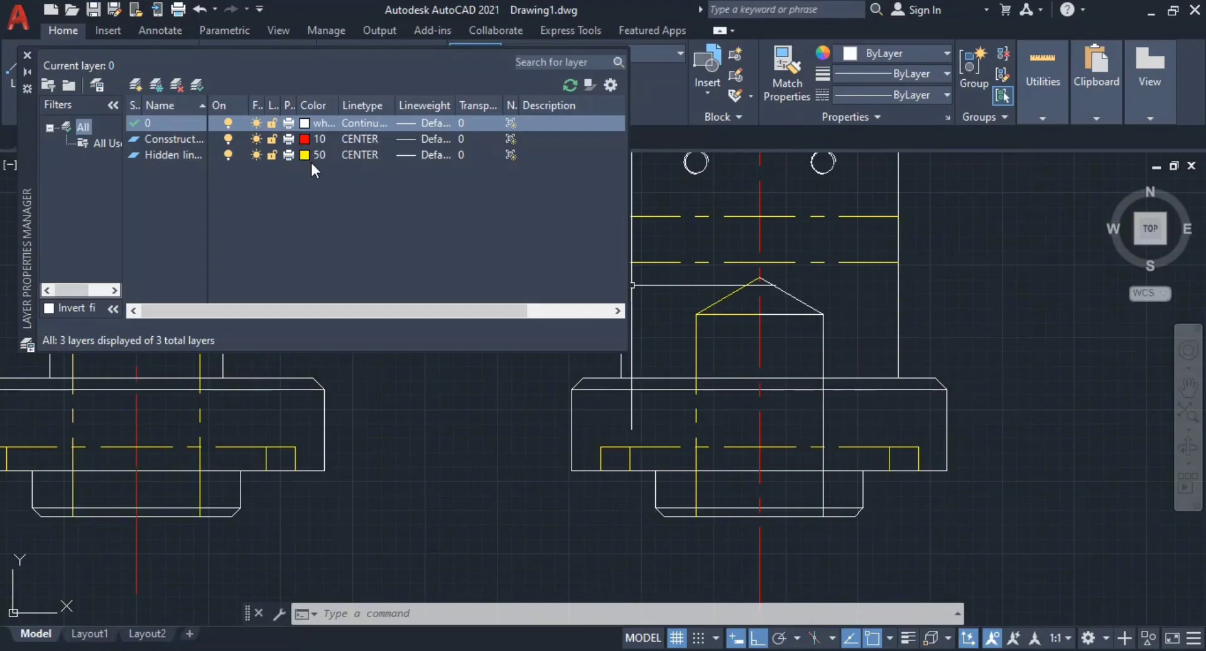
left_click(28, 54)
key("Escape")
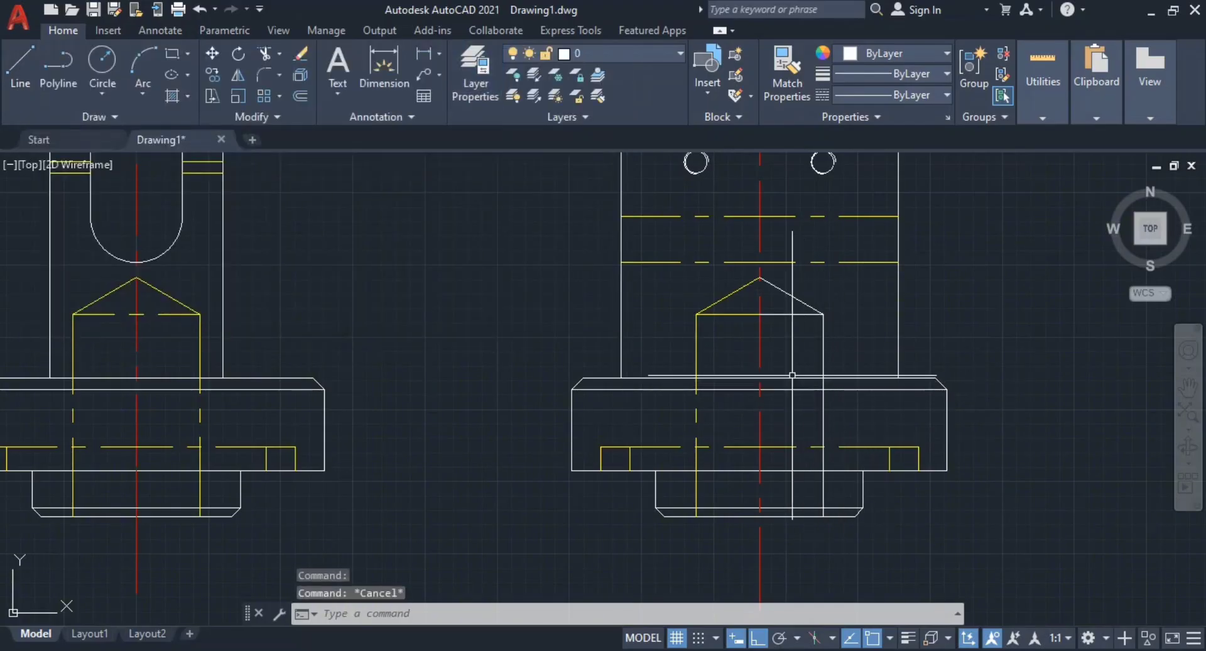
left_click(616, 53)
left_click(603, 115)
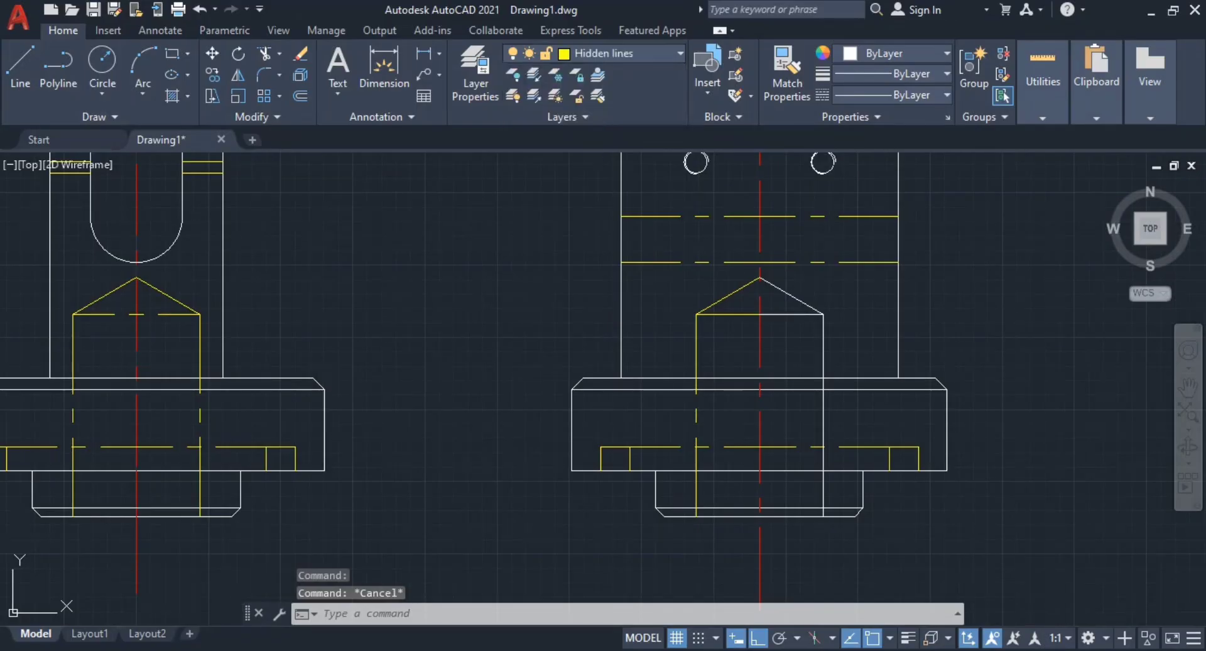
Step: Draw a hidden line along the flange's top edge from the upright's lower right corner to the side view's centreline
scroll(990, 452, "up", 4)
scroll(798, 369, "down", 3)
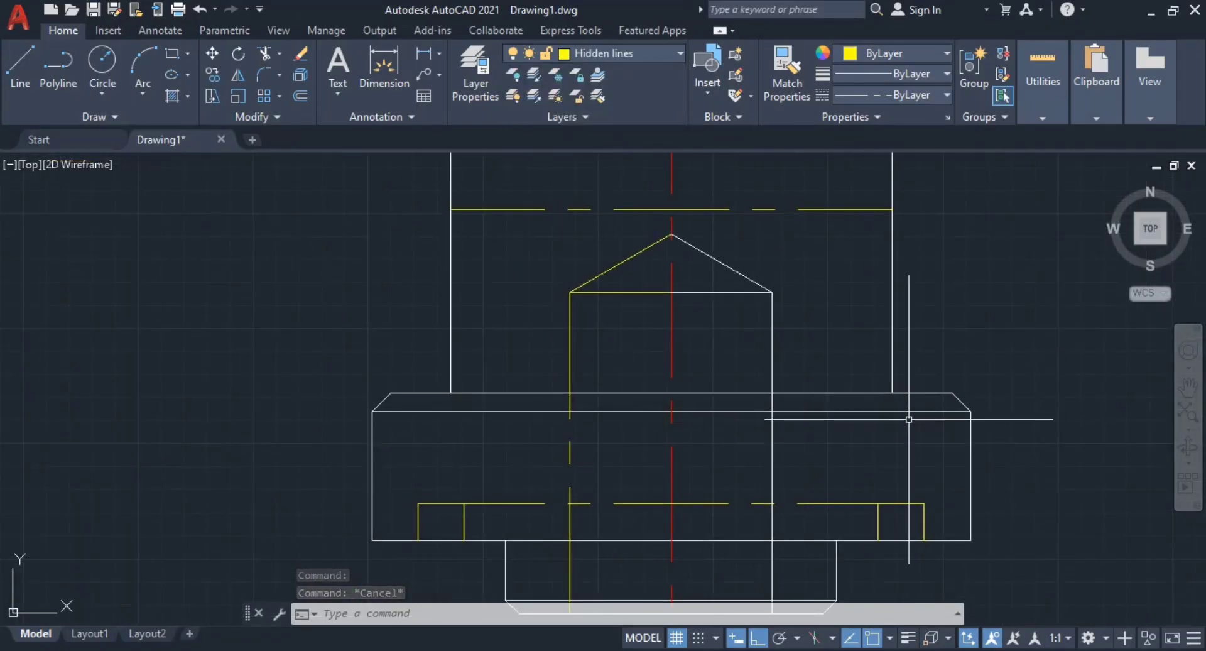
type("l")
key("Return")
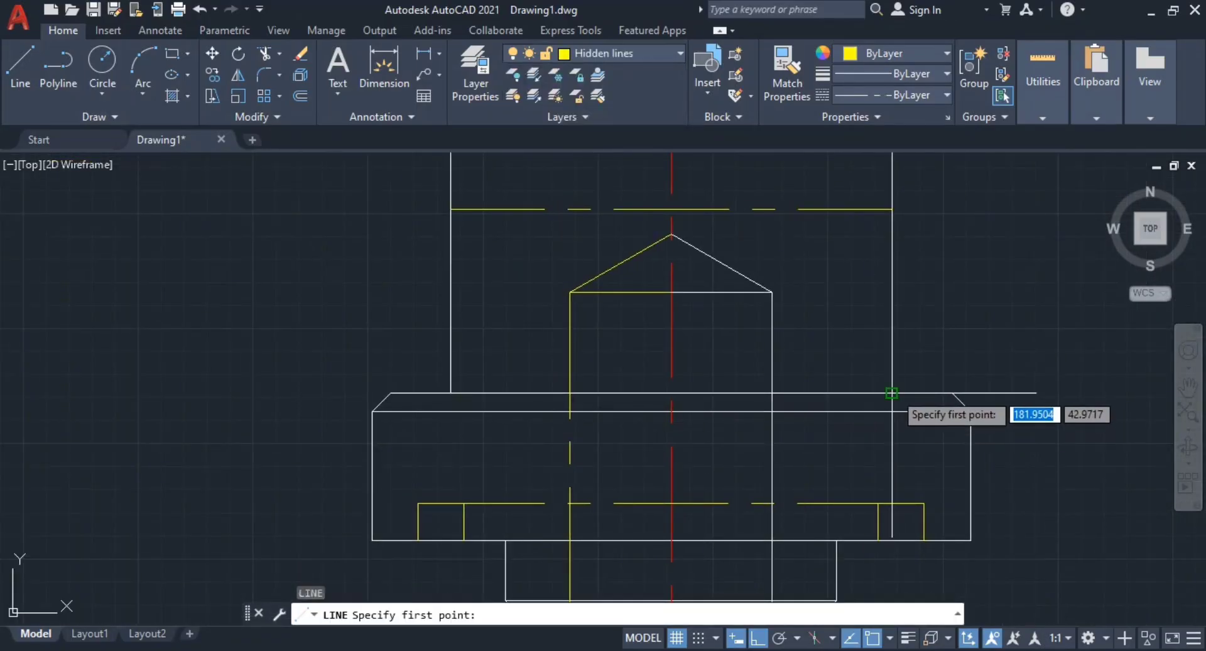
left_click(892, 392)
left_click(670, 393)
key("Escape")
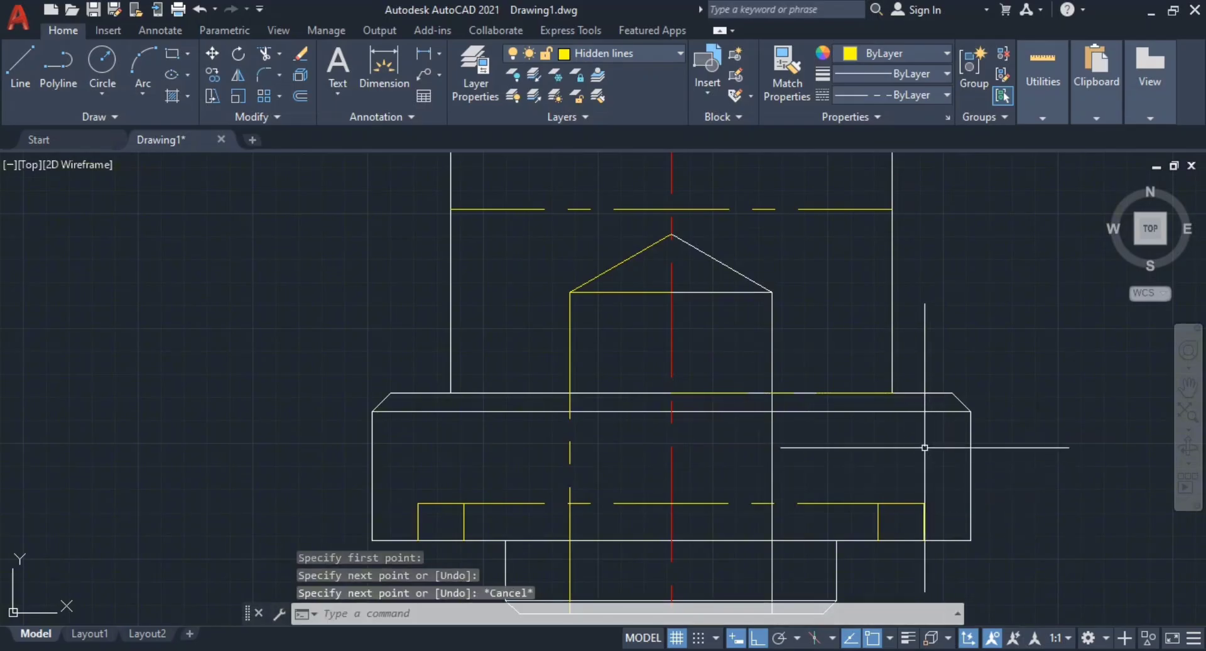
Step: Draw a hidden line along the flange chamfer's lower edge from its right corner to the side view's centreline, checking the PDF reference
key("Return")
key("alt+Tab")
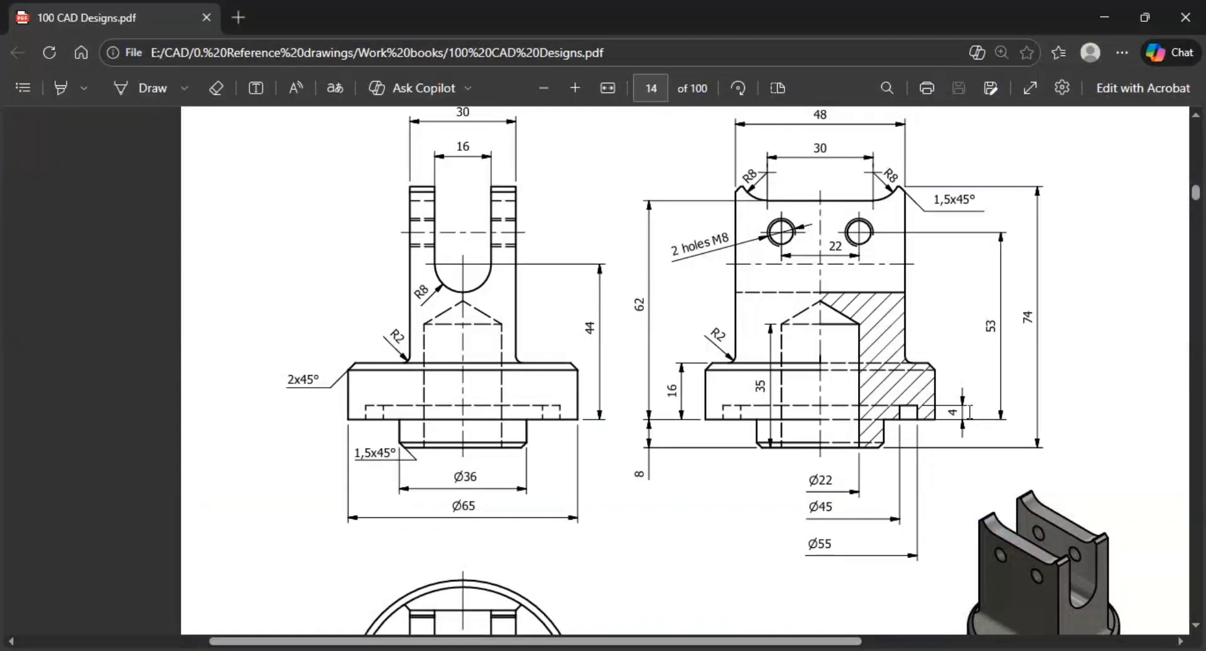
key("alt+Tab")
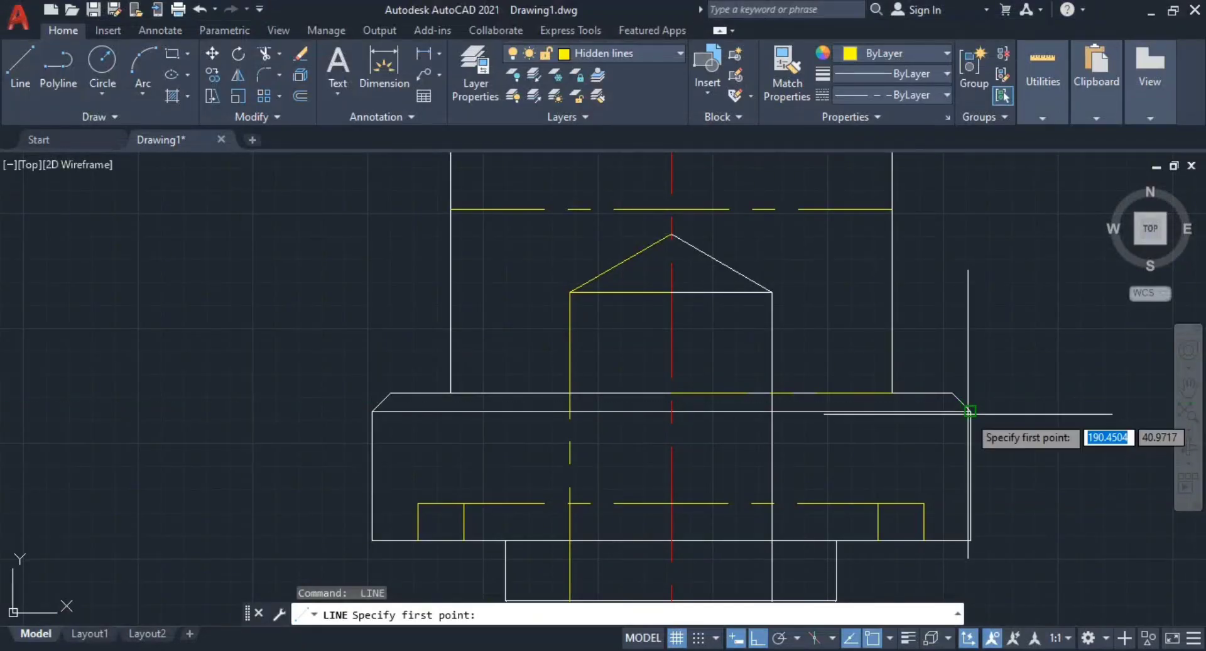
left_click(971, 412)
left_click(670, 412)
key("Escape")
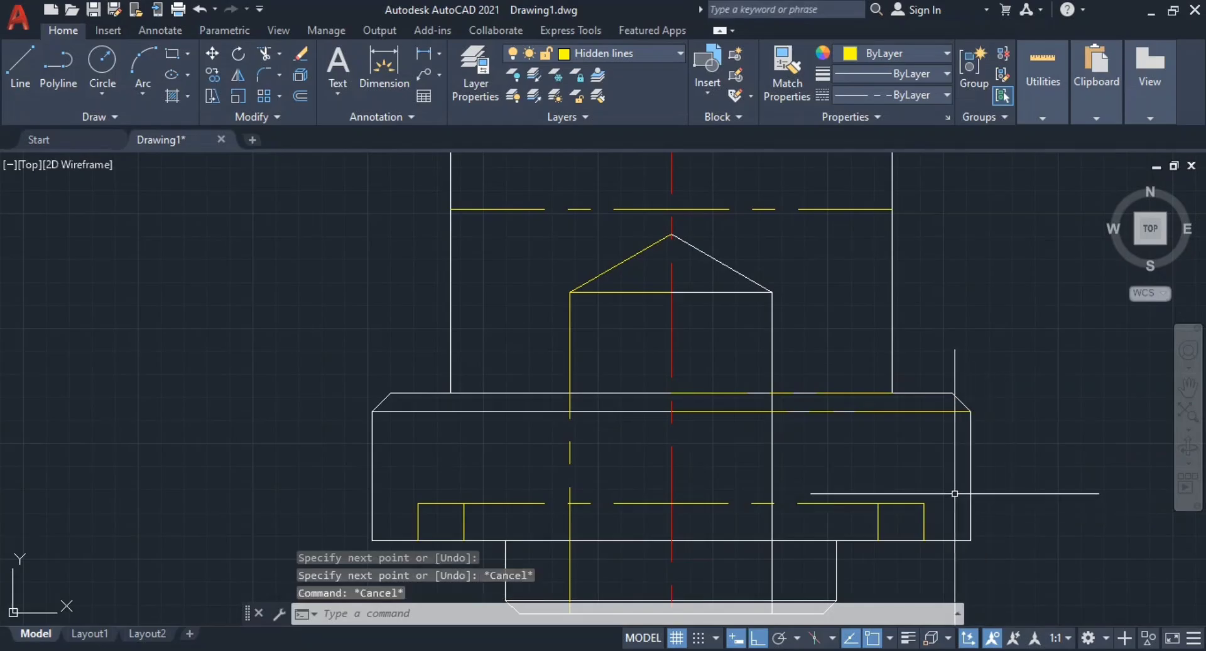
Step: Recheck the PDF reference and turn off the current Hidden lines layer in the layer properties
key("alt+Tab")
key("alt+Tab")
scroll(888, 557, "up", 3)
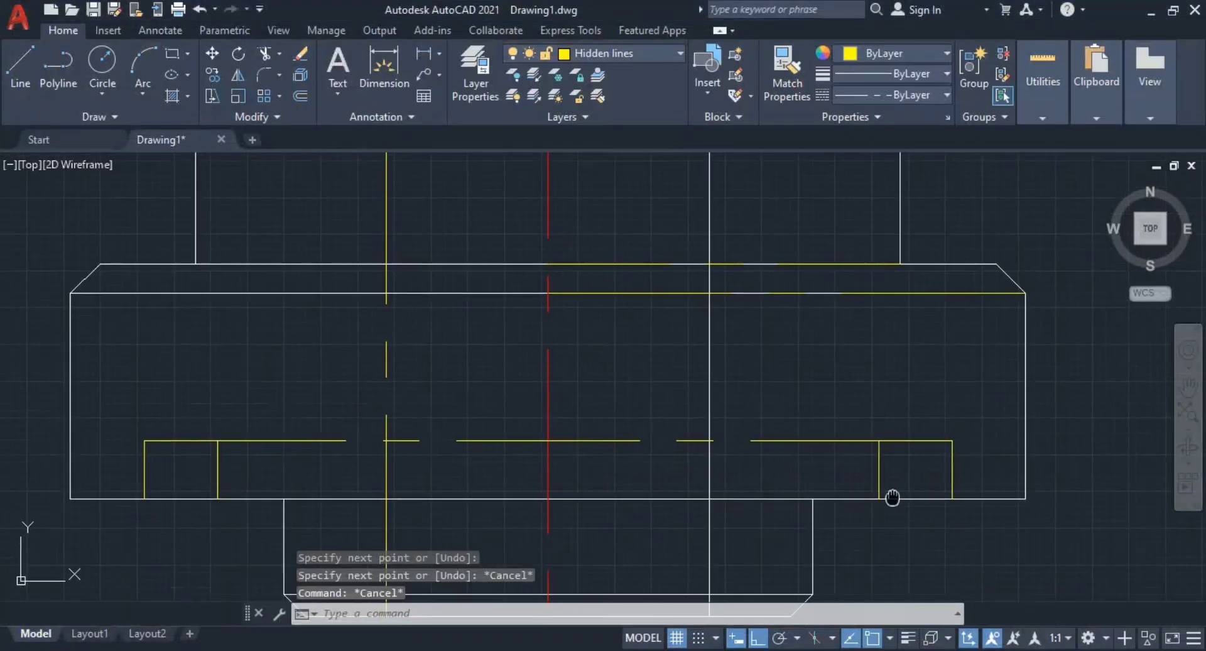
middle_click_drag(888, 498, 924, 545)
scroll(924, 545, "down", 3)
key("Escape")
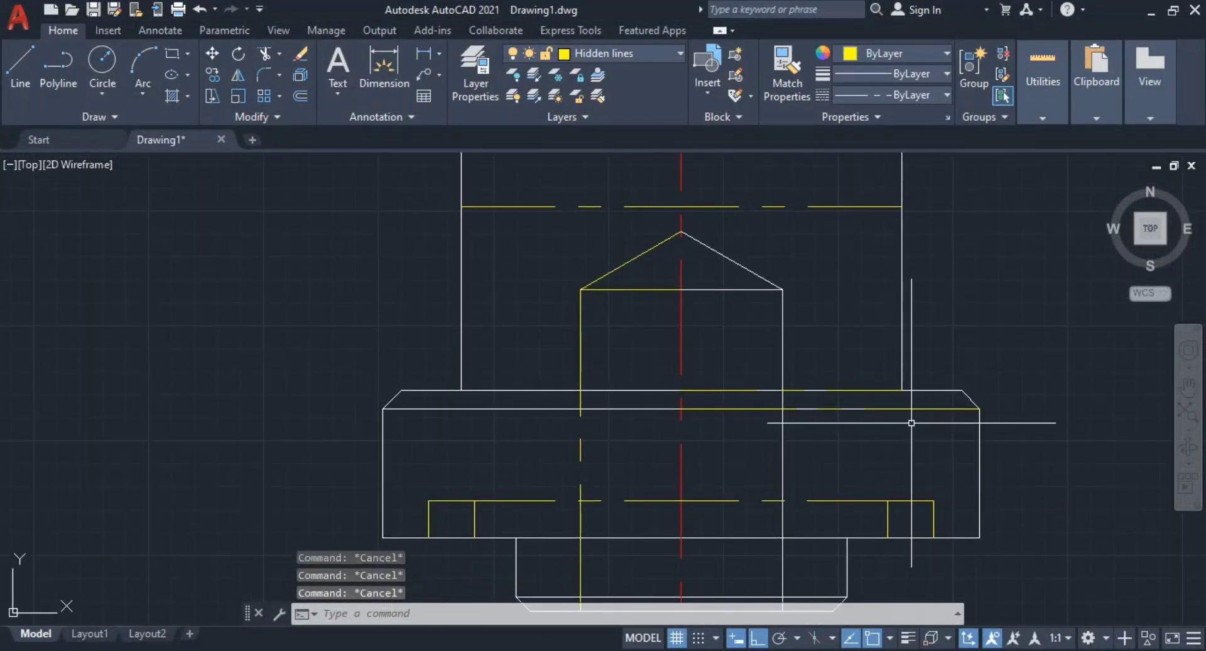
left_click(509, 54)
left_click(511, 51)
left_click(514, 54)
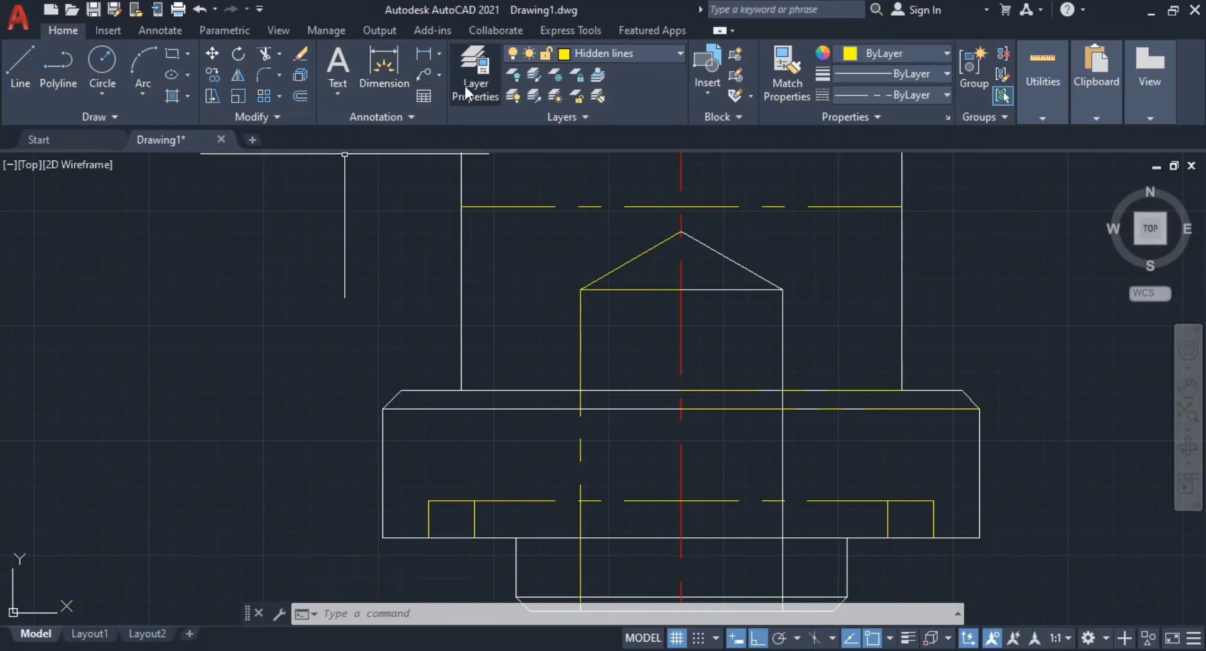
left_click(467, 91)
left_click(229, 154)
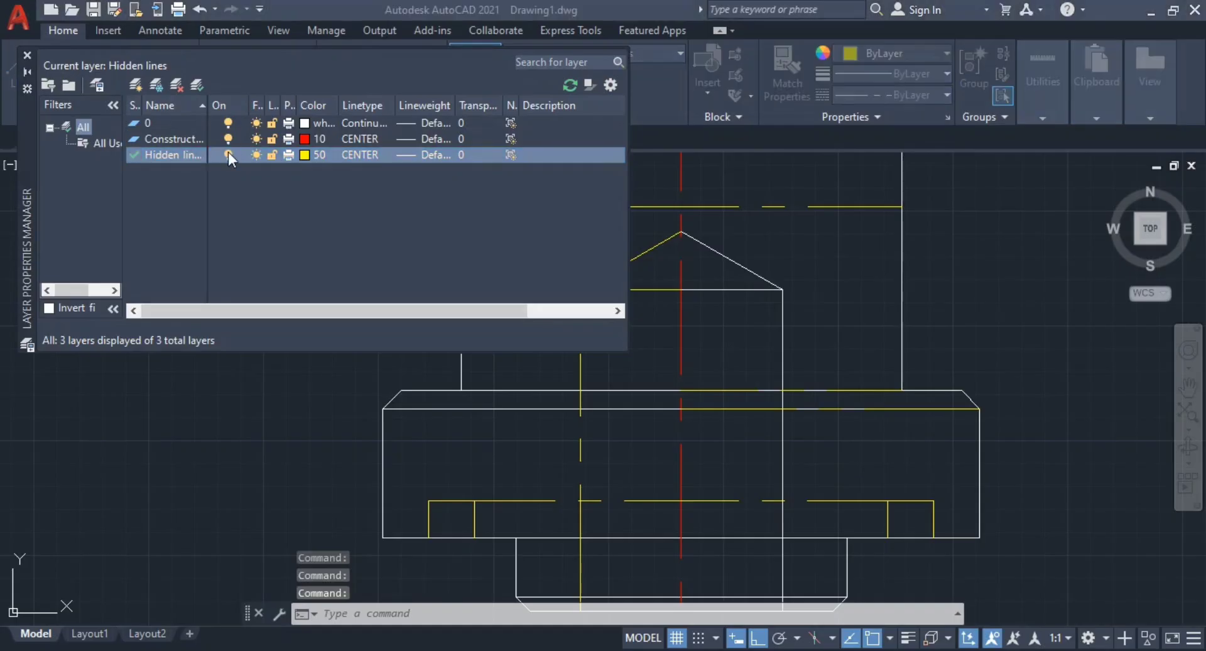
left_click(567, 300)
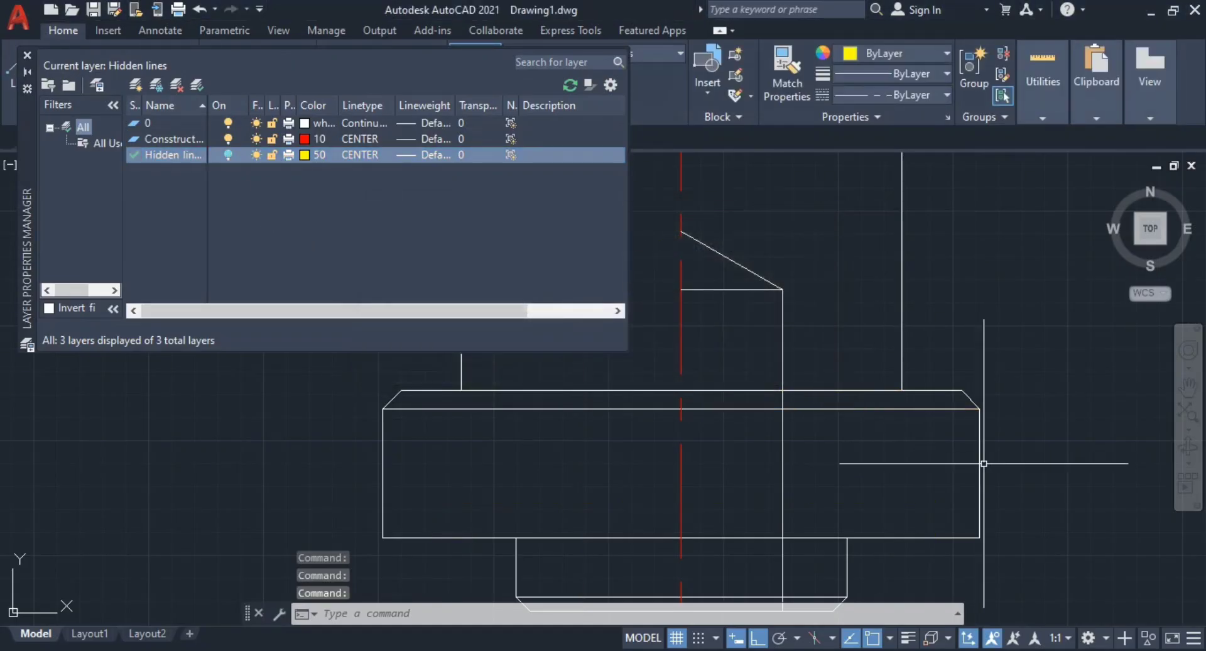
Step: Trim the solid flange top edge between centreline and upright, and the solid chamfer edge right of the centreline, in the side view
scroll(914, 435, "up", 3)
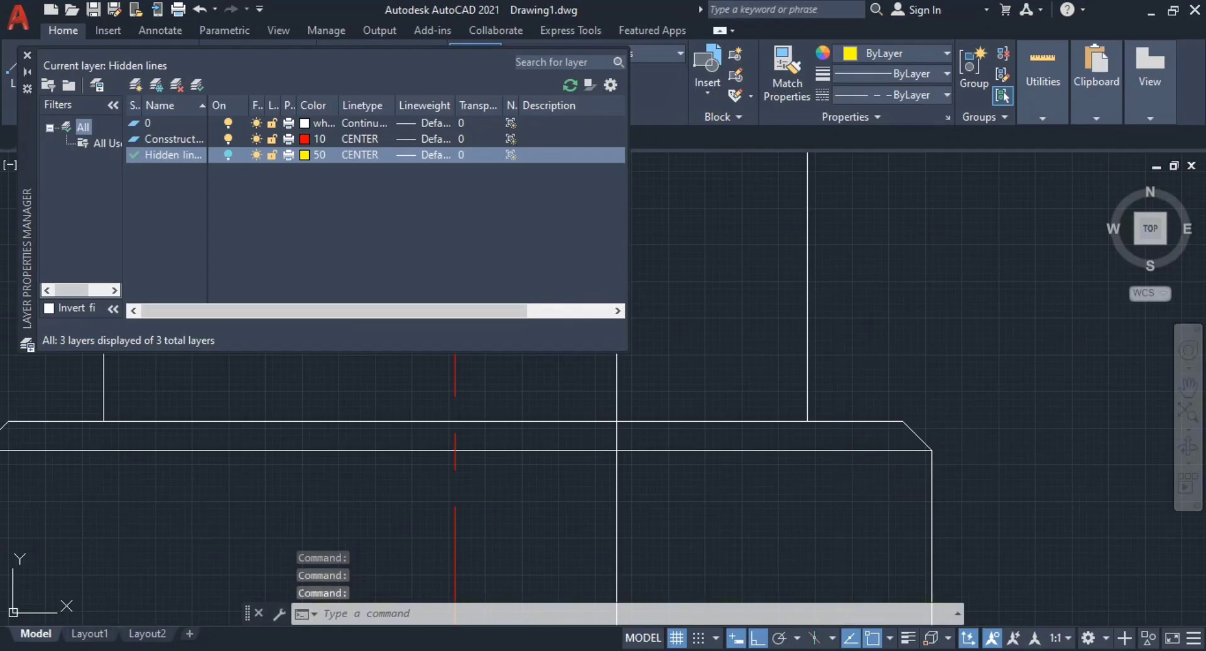
mouse_move(790, 479)
left_mouse_down()
mouse_move(736, 457)
mouse_move(715, 389)
left_mouse_up()
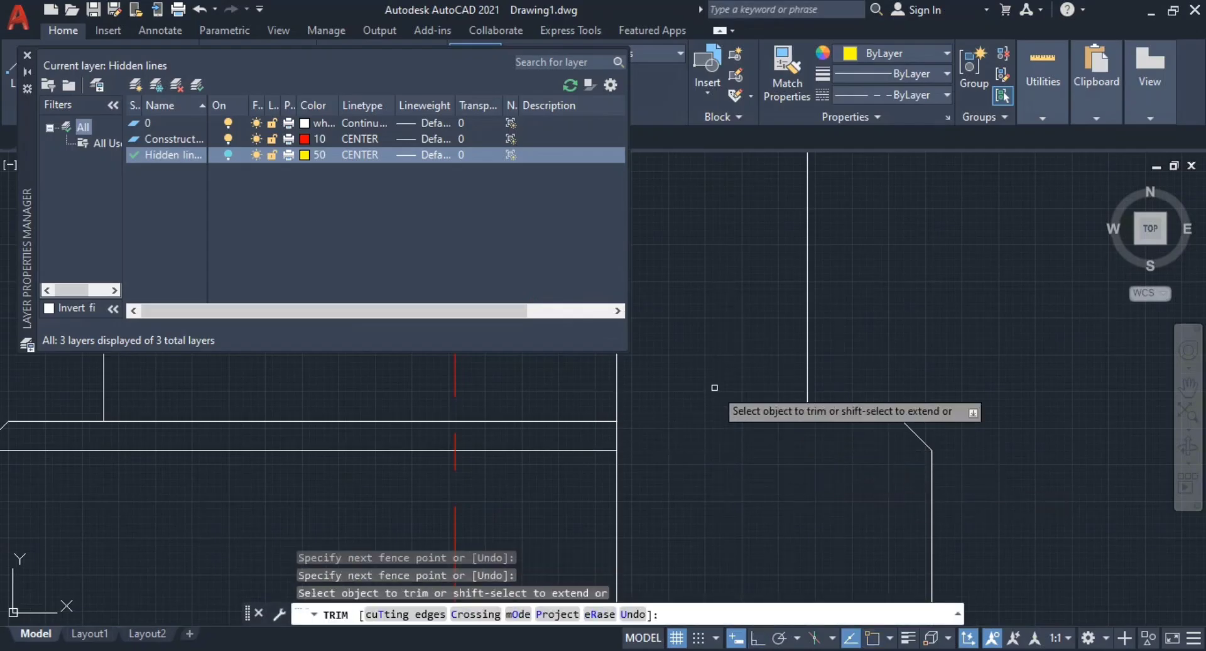
middle_click_drag(582, 467, 776, 476)
left_click_drag(736, 513, 729, 398)
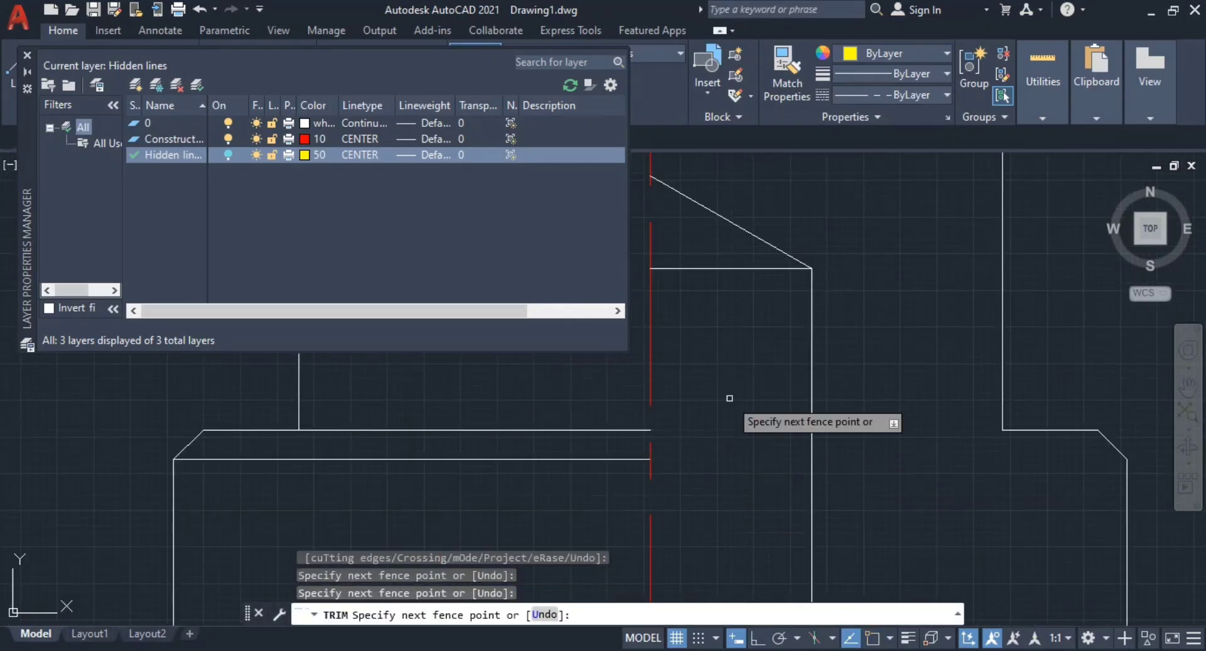
key("Escape")
scroll(909, 487, "down", 2)
key("Escape")
key("Escape")
key("Escape")
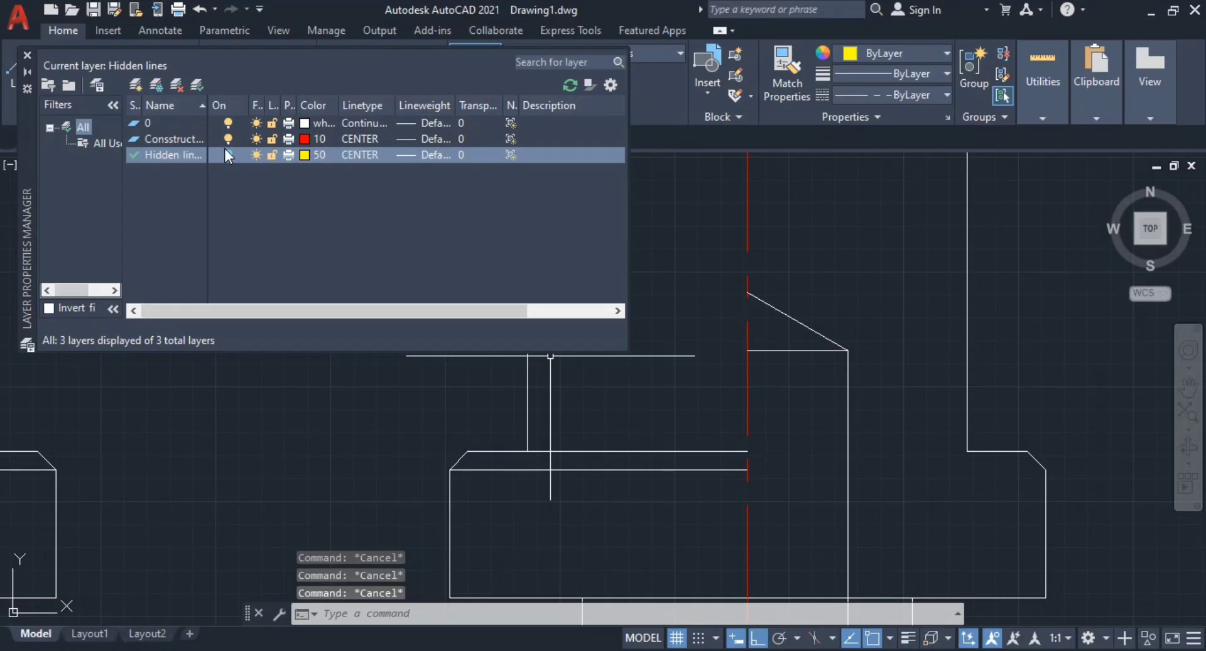
Step: Turn the Hidden lines layer back on in the layer properties
left_click(228, 155)
scroll(963, 412, "down", 3)
scroll(941, 367, "up", 1)
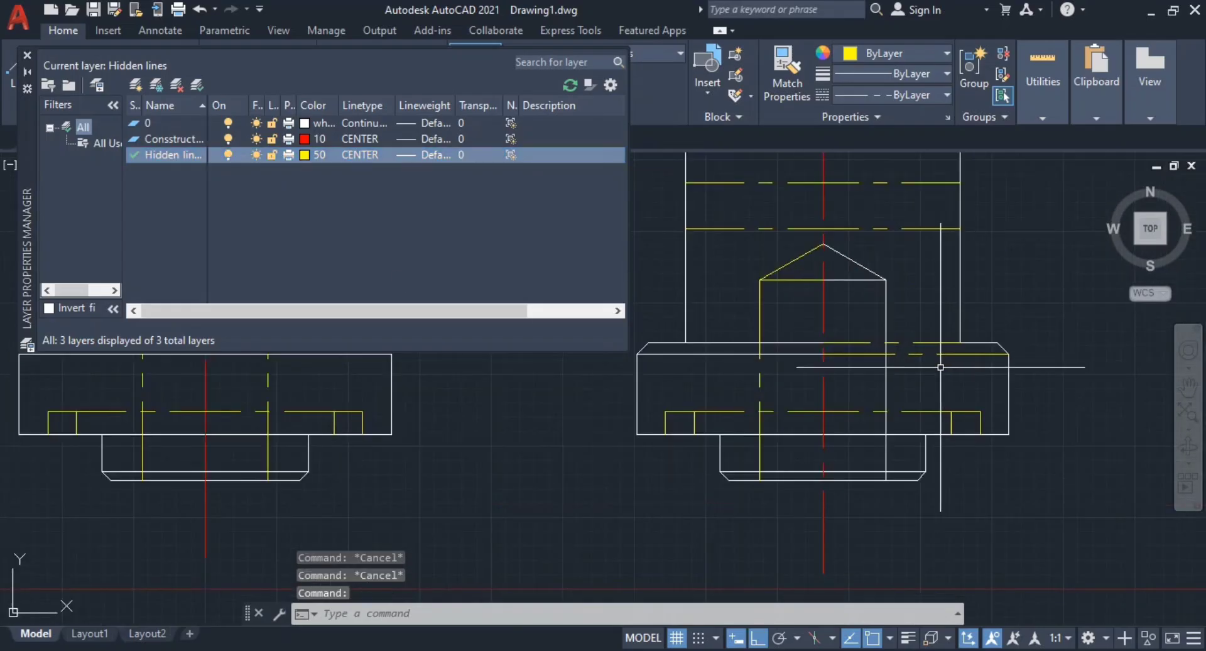
Step: Close the Layer Properties Manager, keeping Hidden lines as the current layer
middle_click_drag(940, 367, 925, 385)
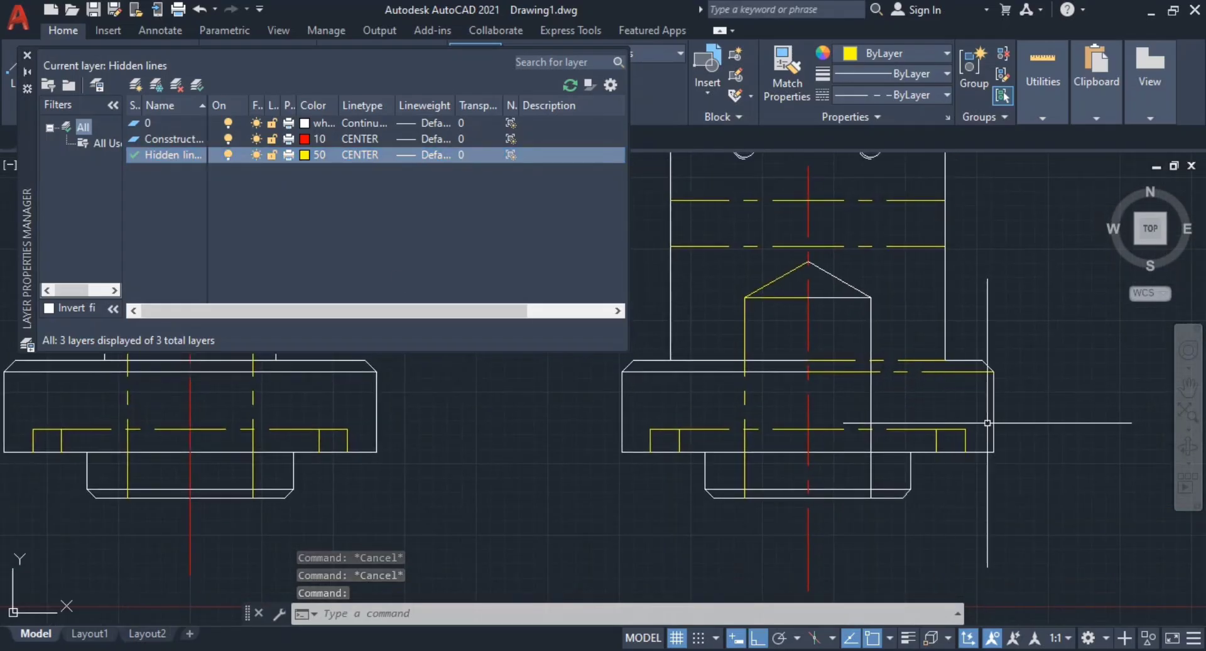
middle_click_drag(954, 449, 957, 472)
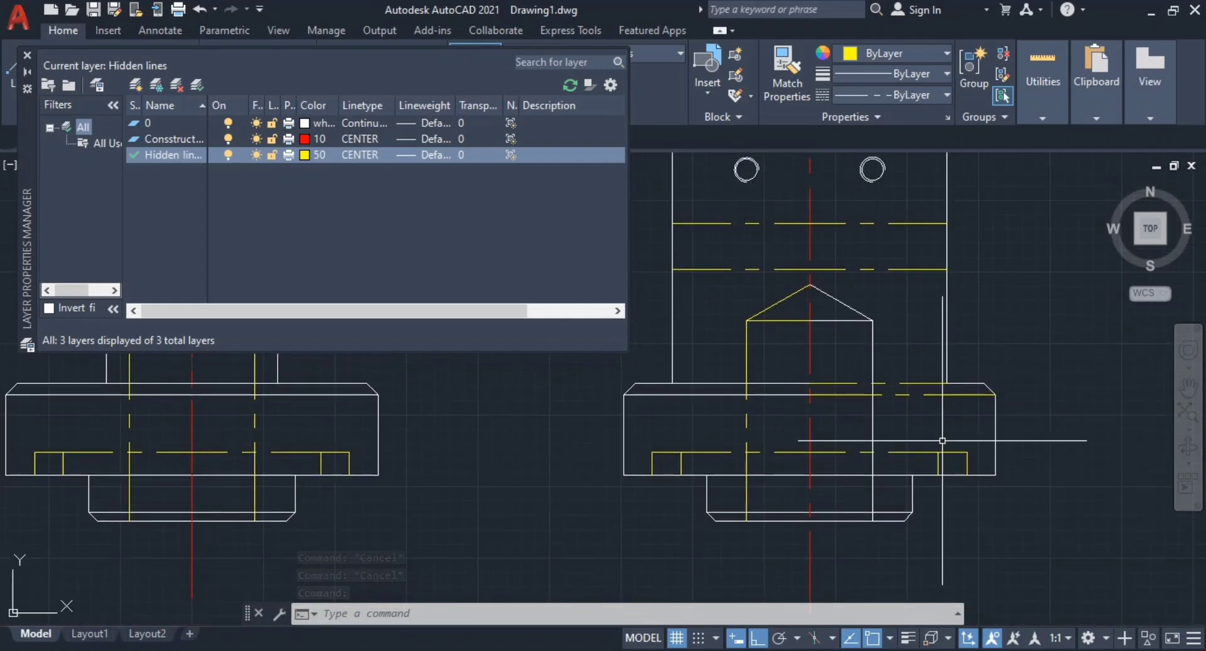
left_click(26, 55)
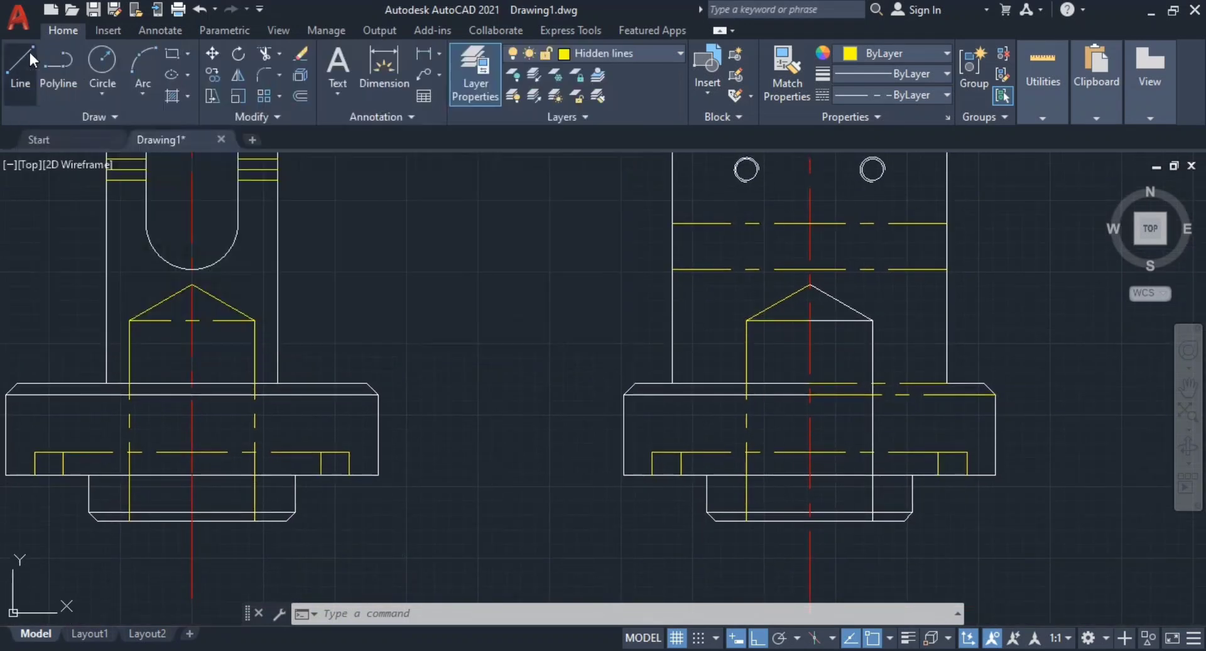
Step: Start a hatch using the ANSI31 pattern at a scale of 10
mouse_move(812, 393)
middle_mouse_down()
mouse_move(767, 403)
mouse_move(752, 363)
middle_mouse_up()
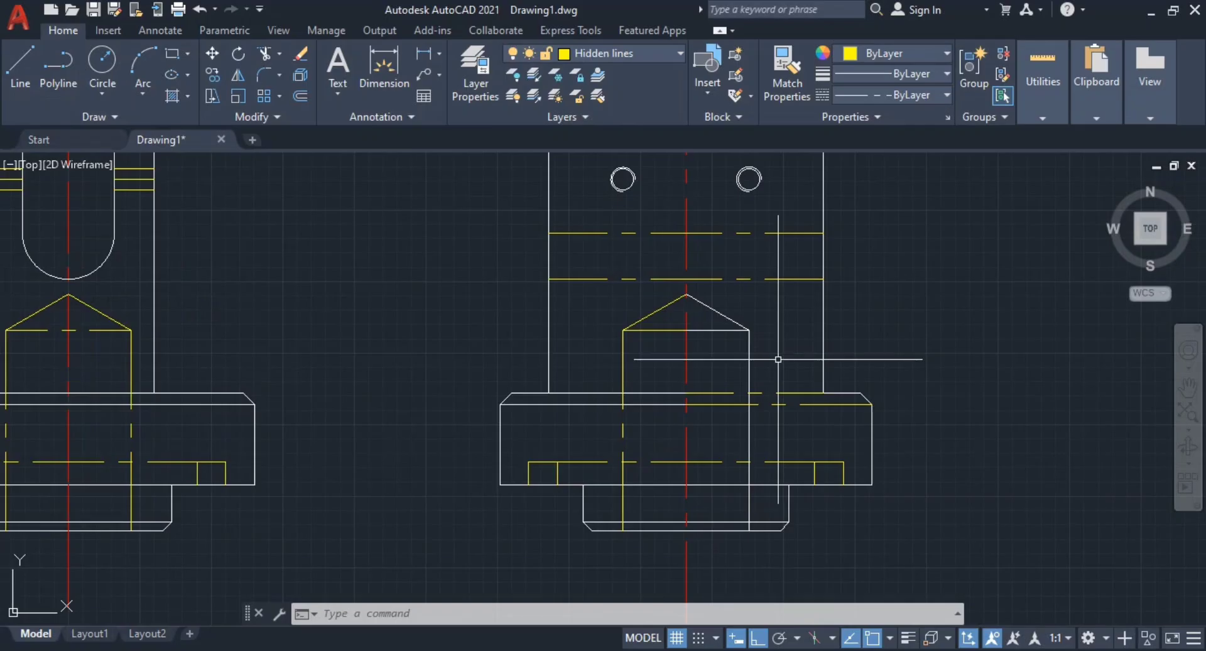
type("TCH")
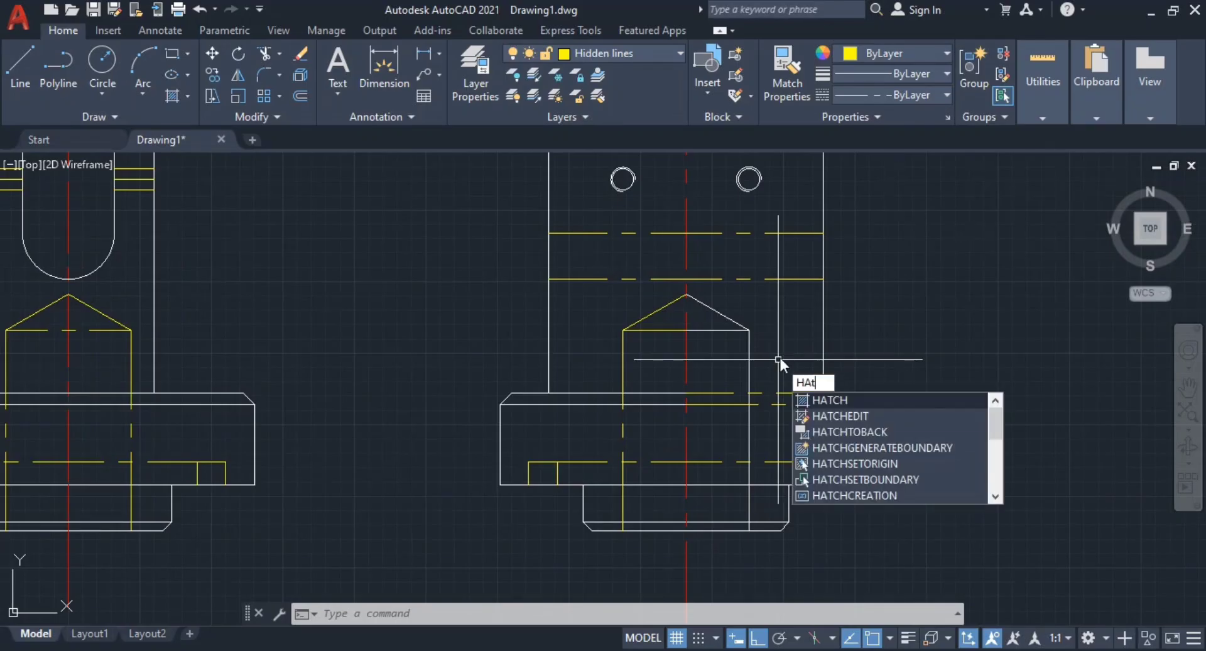
key("Return")
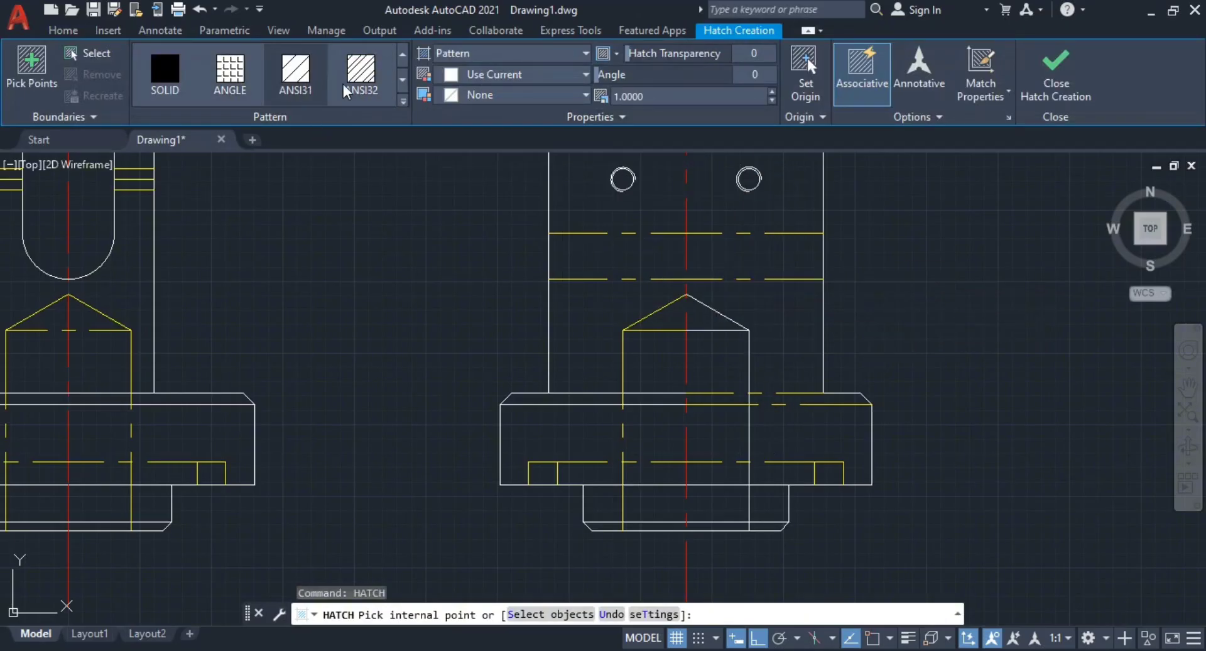
left_click(360, 92)
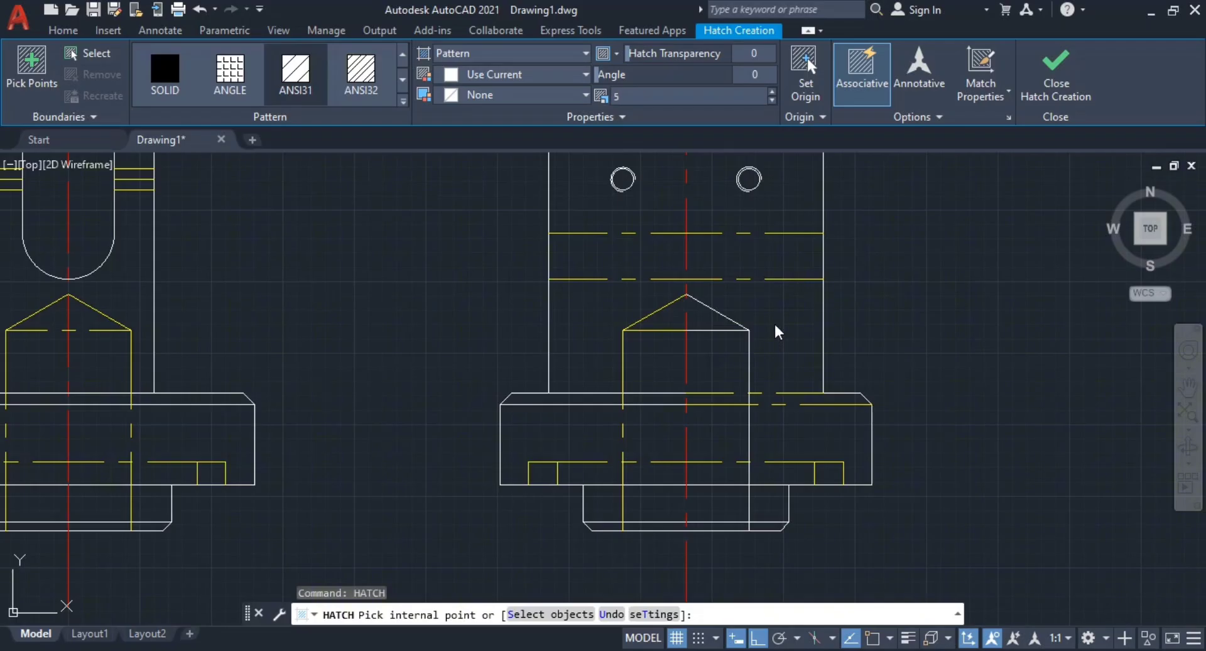
key("Return")
key("Return")
Step: Hatch the upper body, flange and lower boss regions to the right of the bore in the right-hand view
left_click(789, 320)
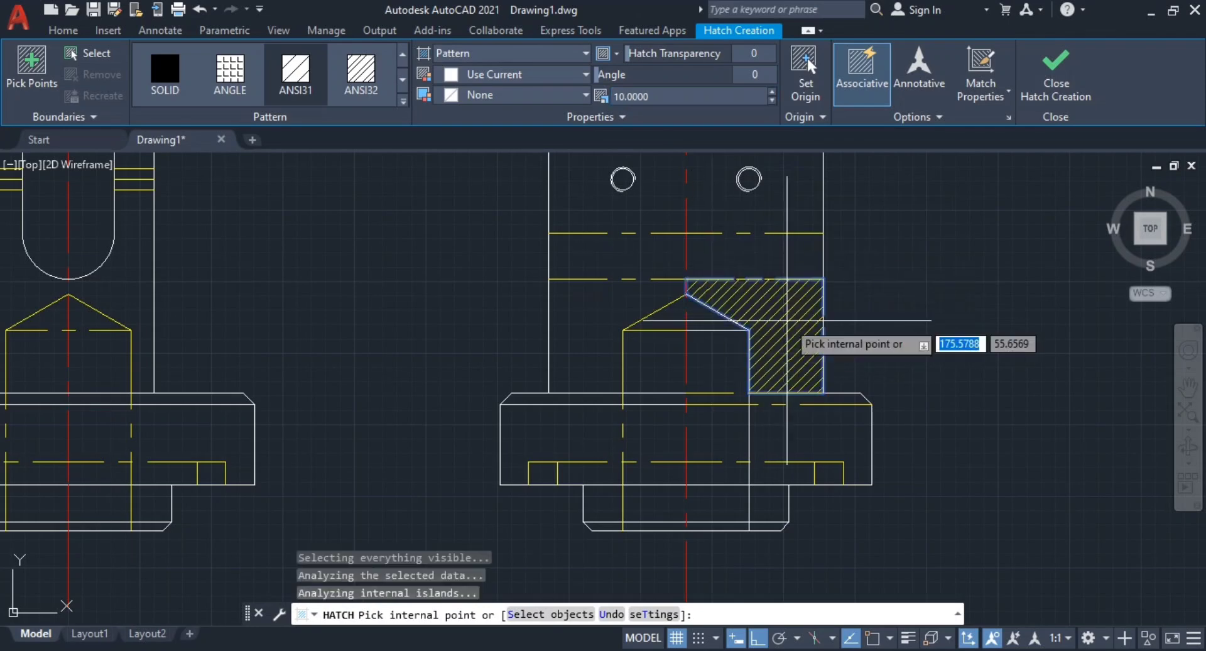
scroll(797, 419, "up", 6)
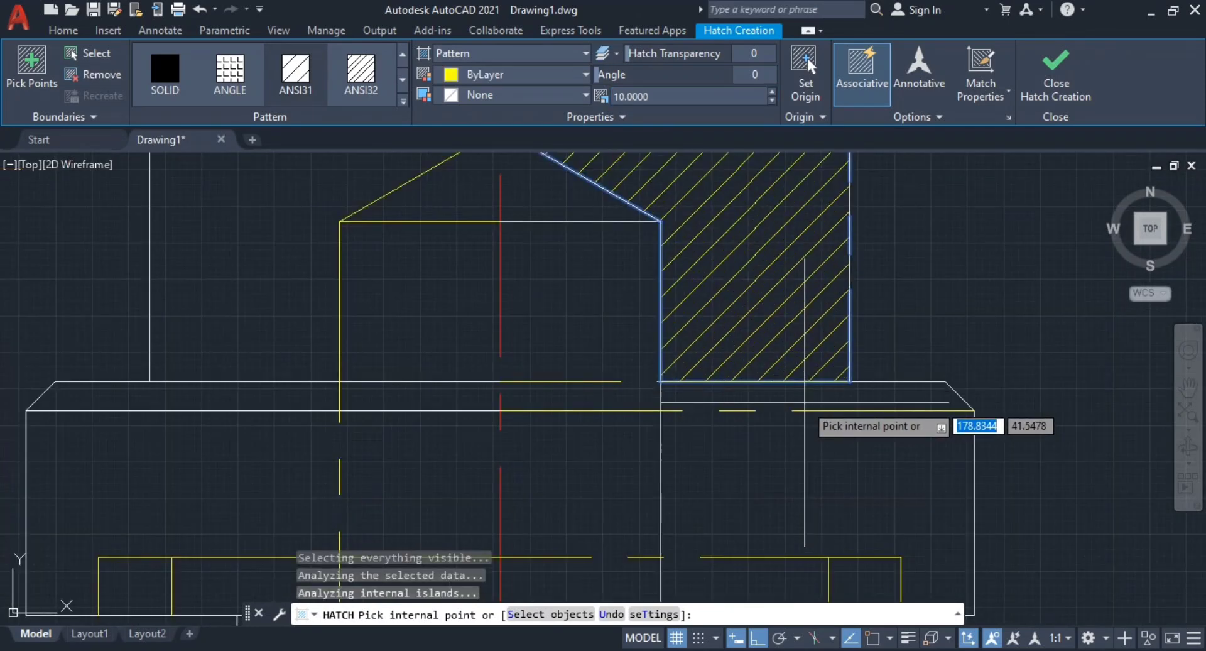
left_click(807, 382)
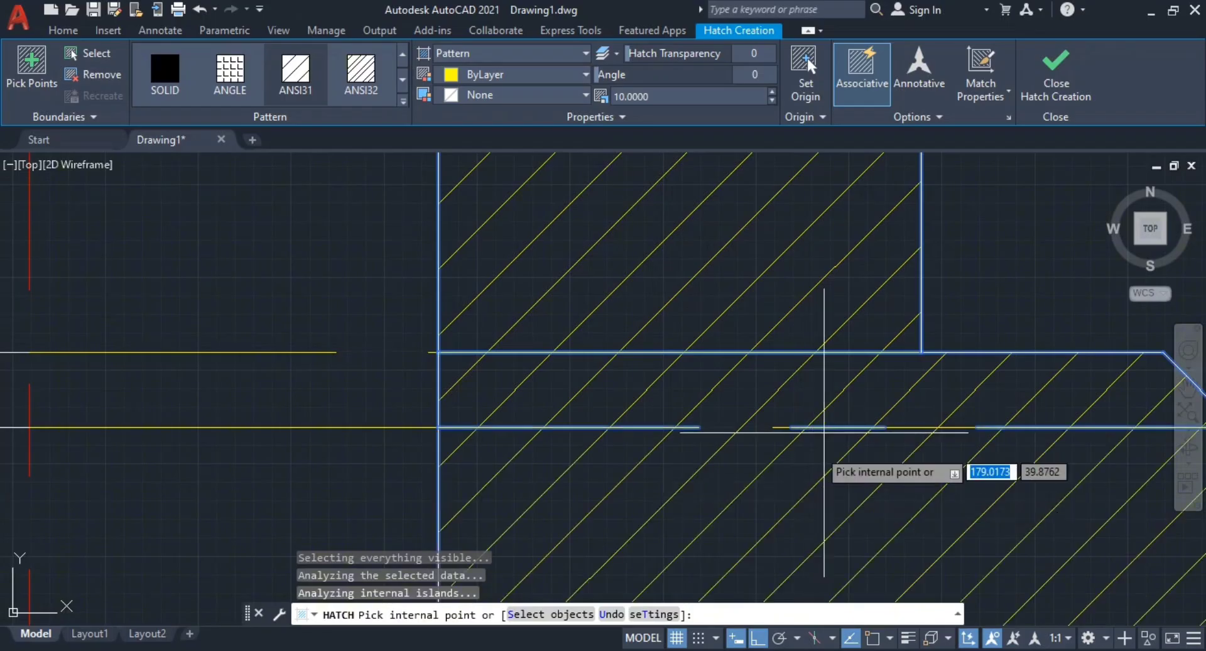
scroll(837, 415, "down", 5)
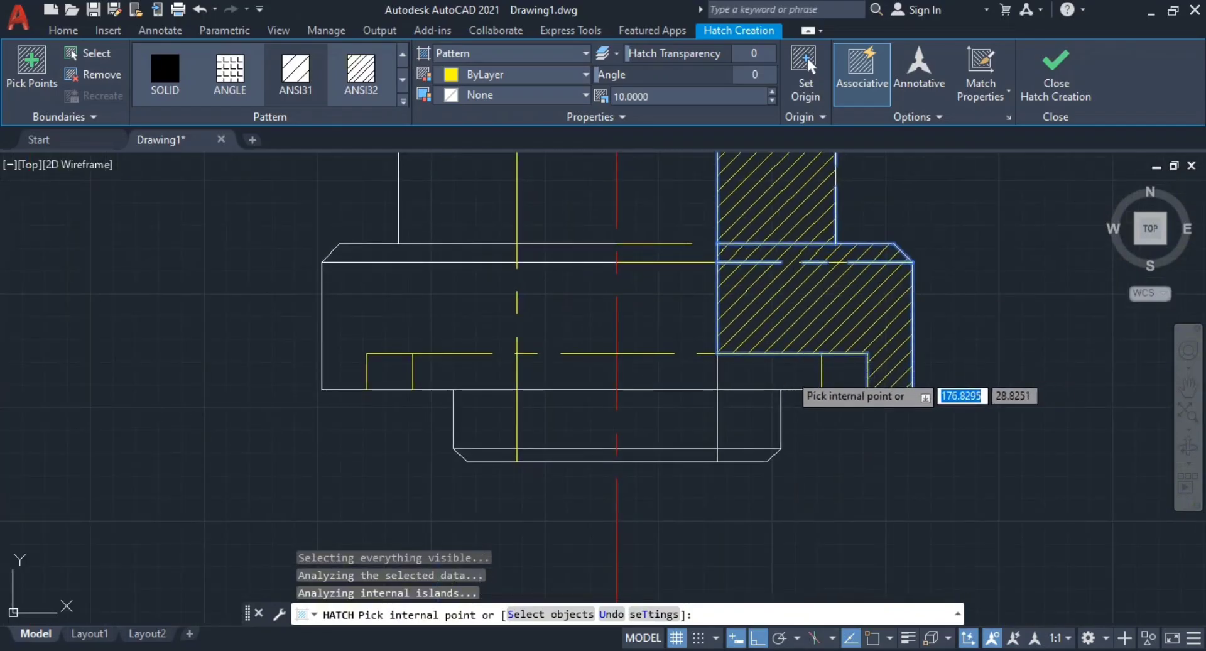
left_click(787, 370)
left_click(756, 419)
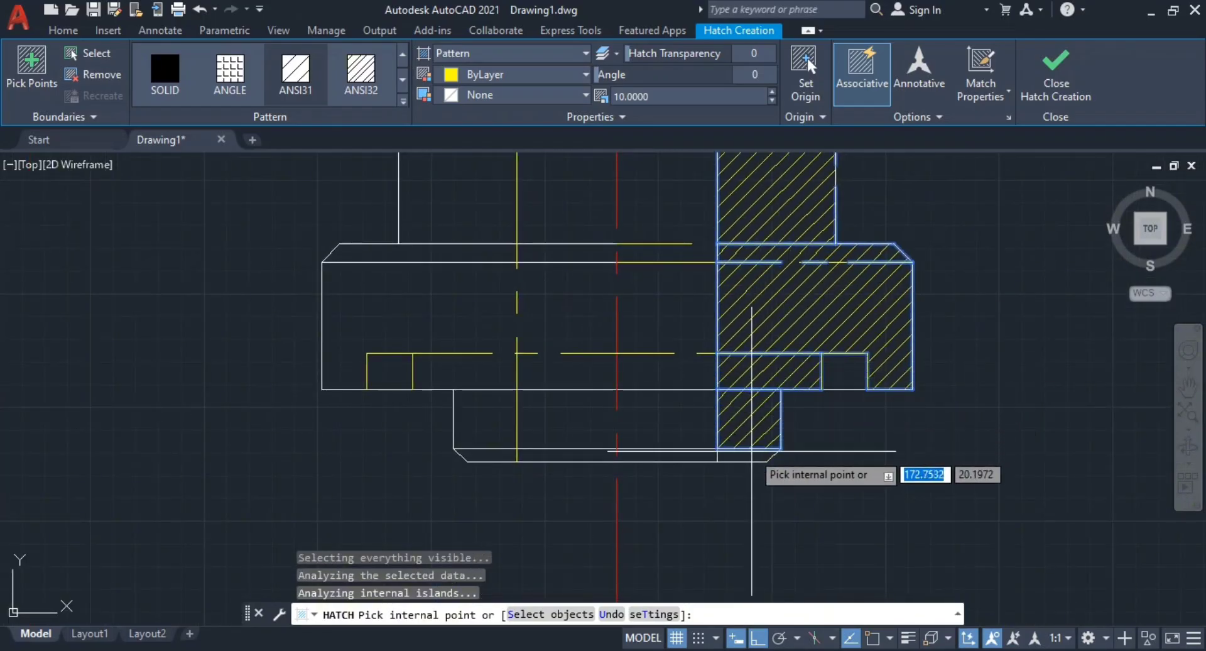
scroll(756, 419, "up", 3)
left_click(623, 418)
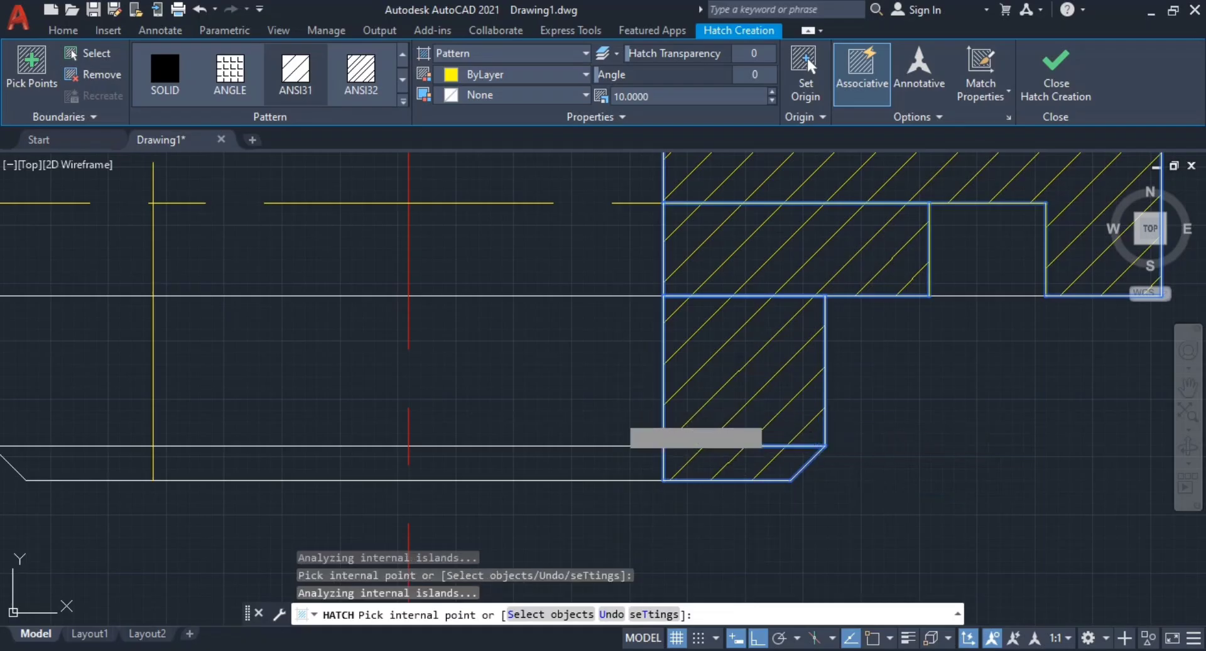
Step: Try to remove the extra boss area between the centre line and the bore edge from the hatch, and finish the hatch
scroll(717, 345, "down", 3)
middle_click_drag(704, 278, 698, 352)
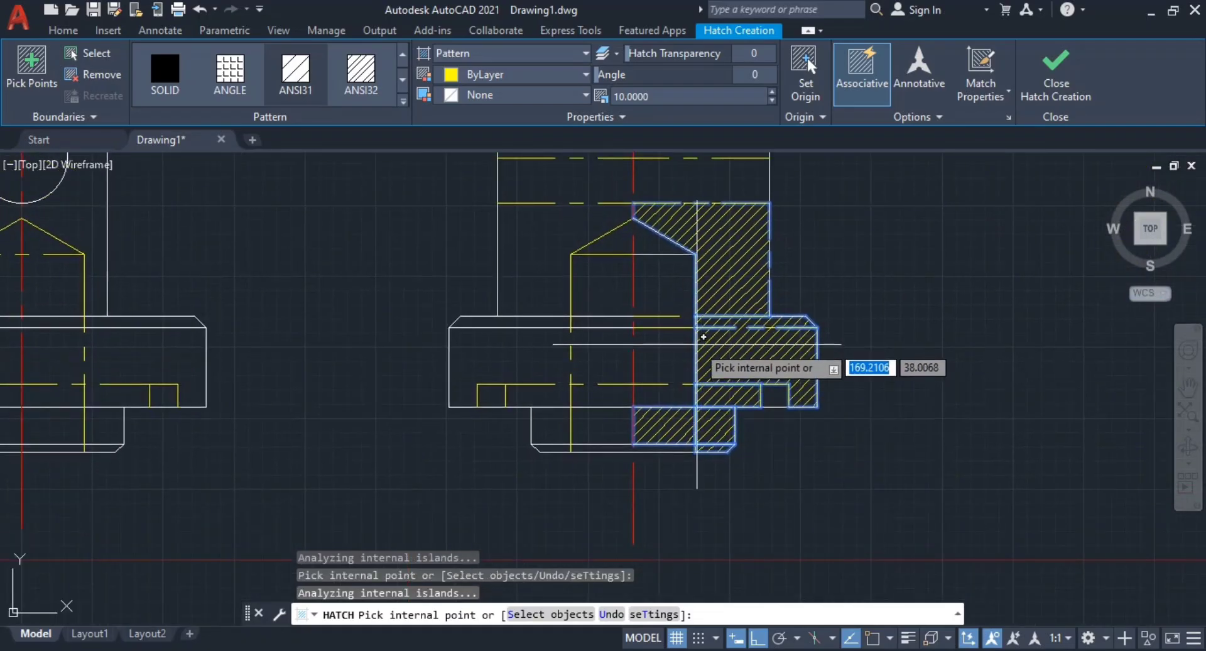
key("alt+Tab")
key("alt+Tab")
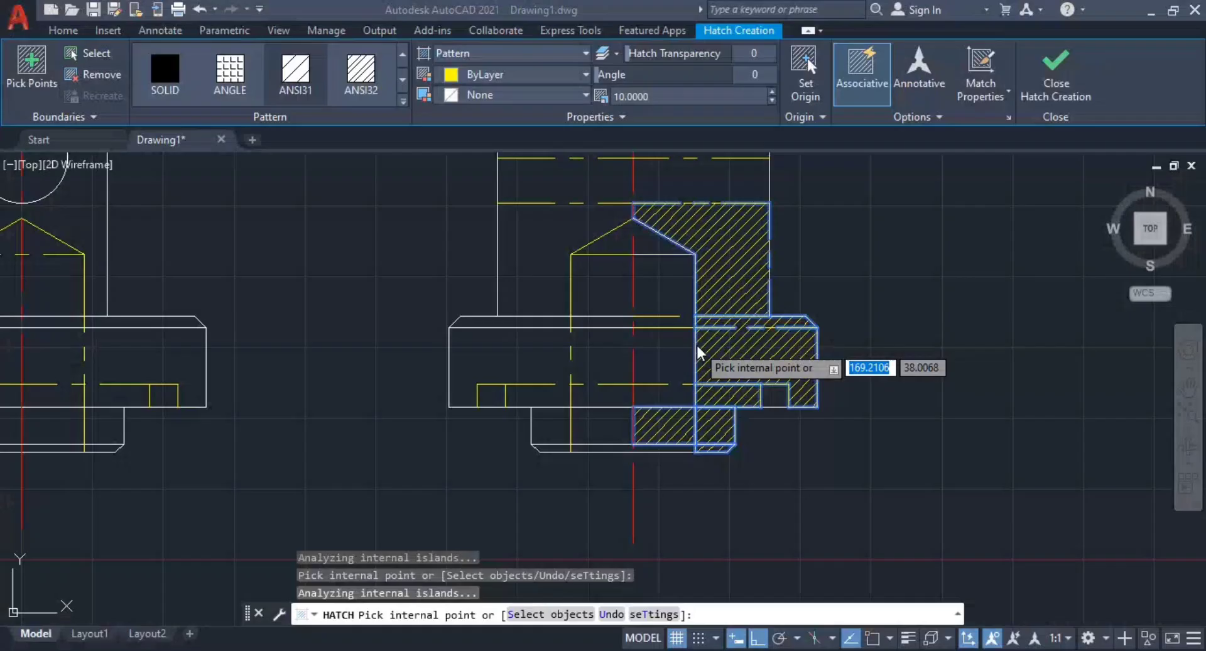
scroll(664, 443, "up", 2)
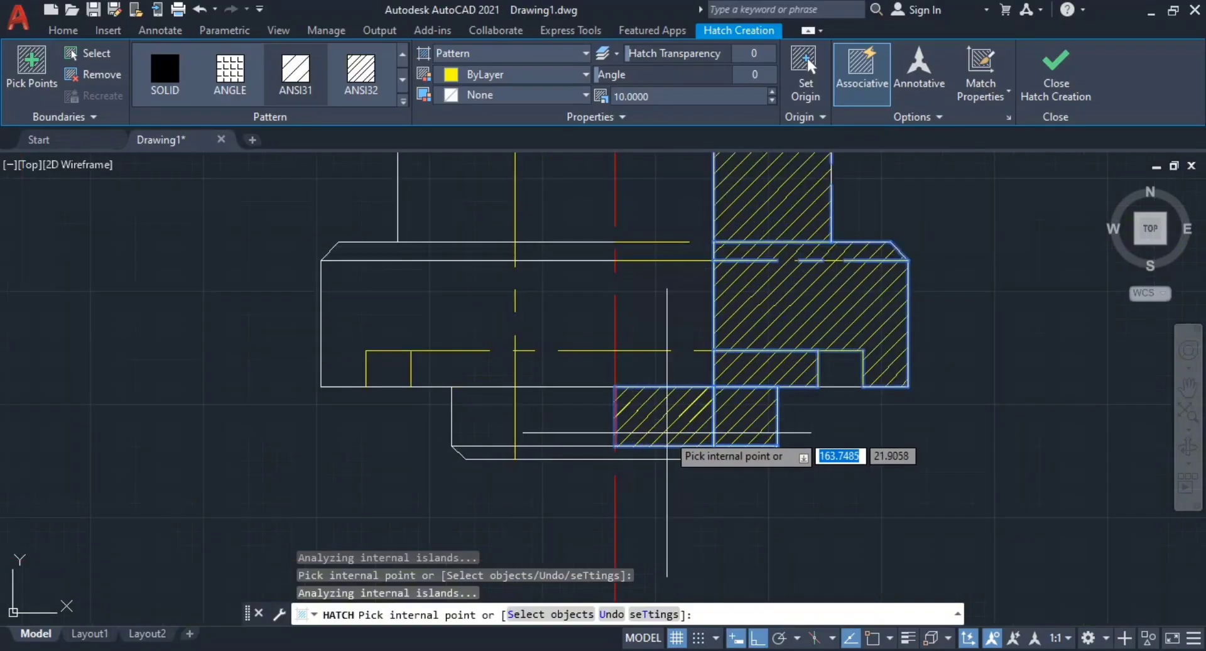
left_click(686, 428)
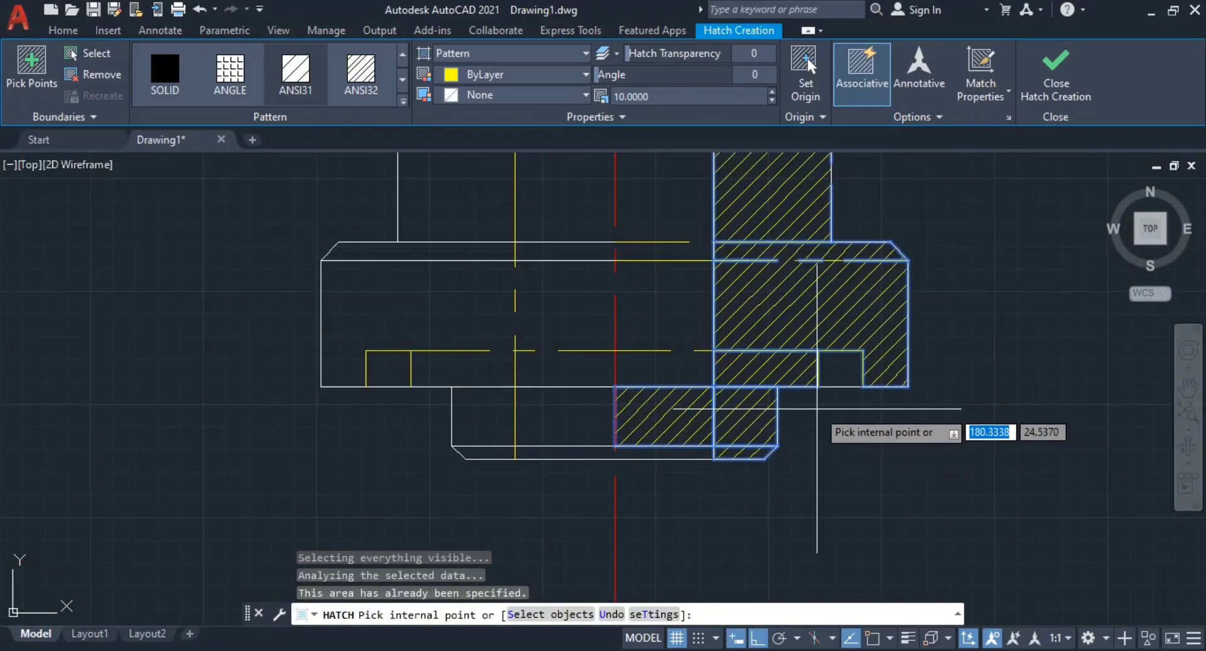
left_click(1046, 90)
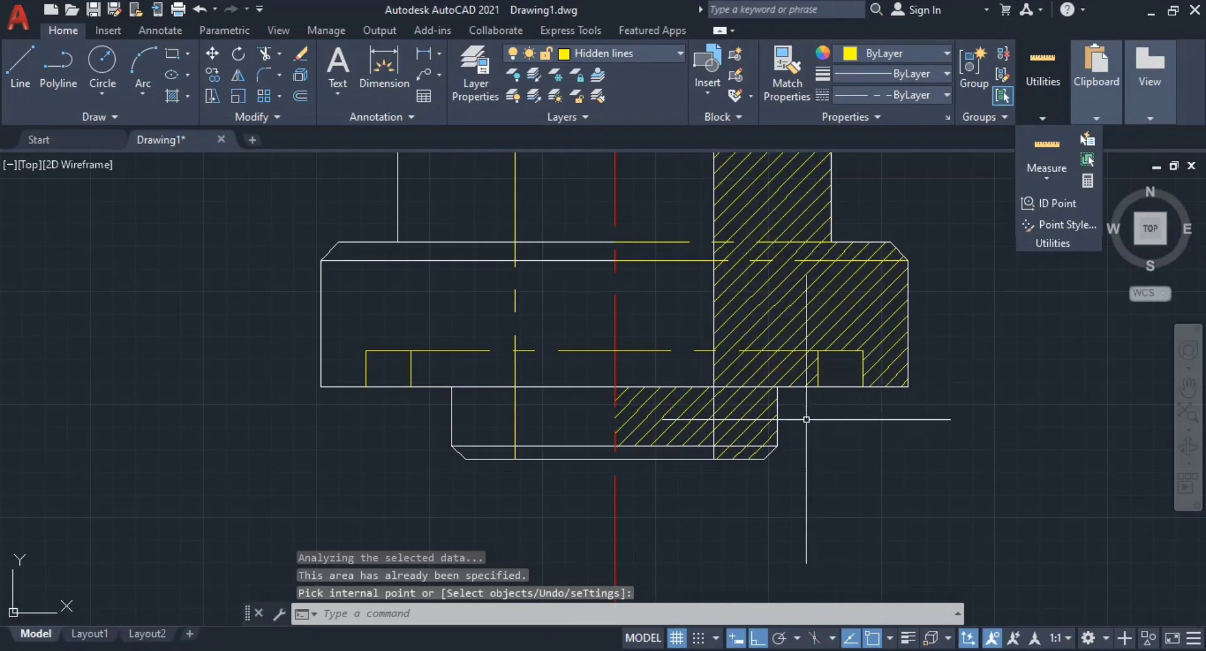
Step: Delete the whole section hatch from the right-hand view
key("Escape")
left_click(701, 423)
key("Delete")
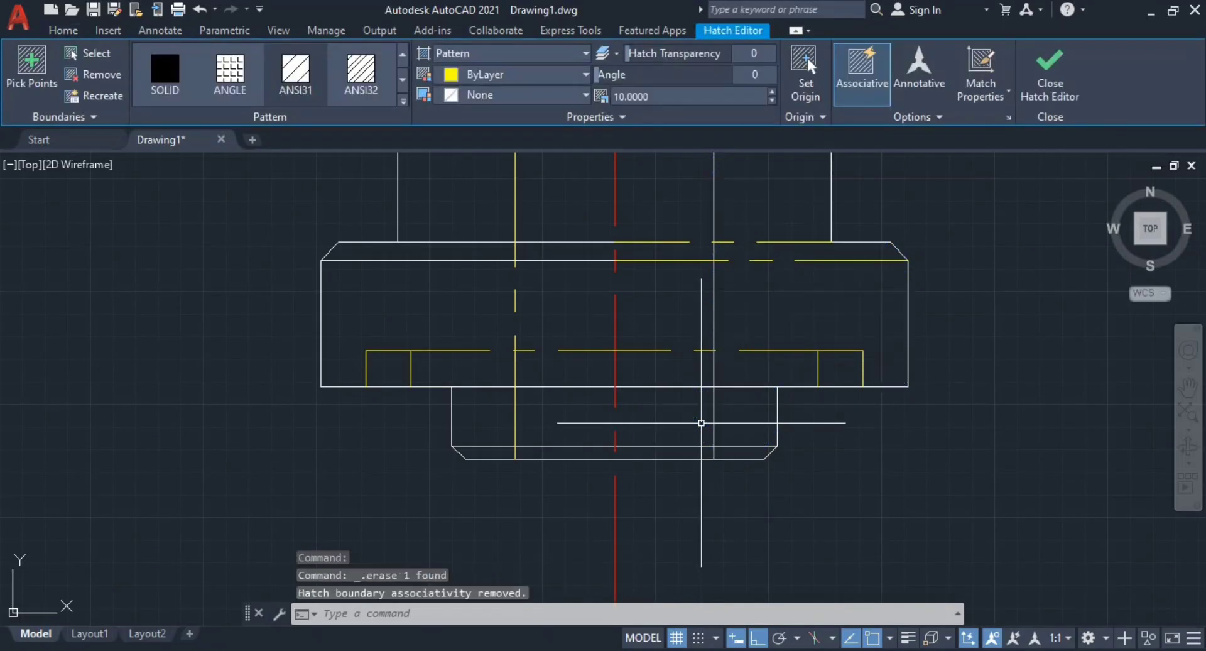
left_click(922, 489)
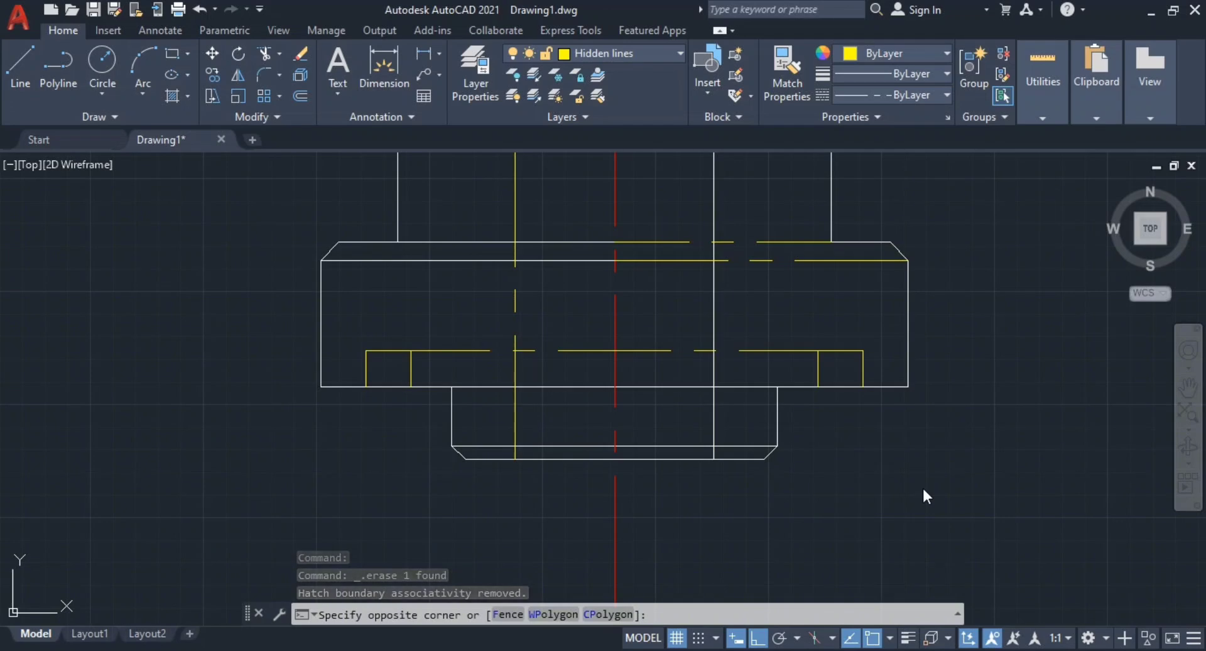
key("Escape")
key("Escape")
key("Escape")
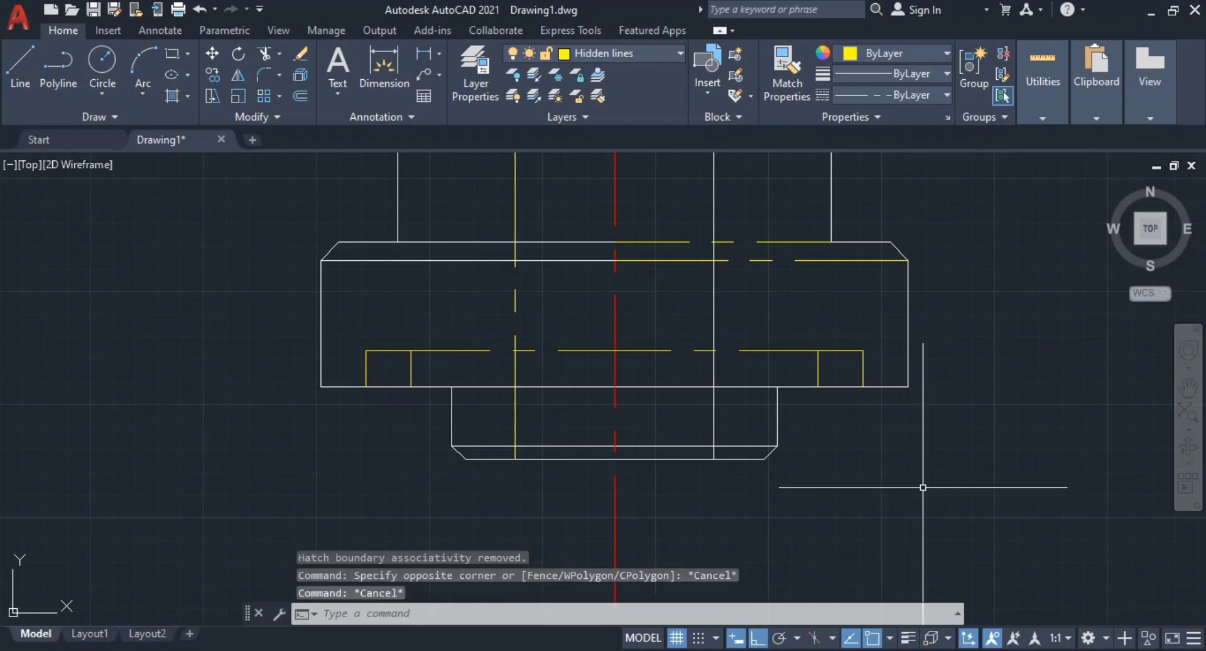
Step: Start a new hatch and fill the lower boss, its chamfered edge and the flange regions to the right of the bore
type("hatch")
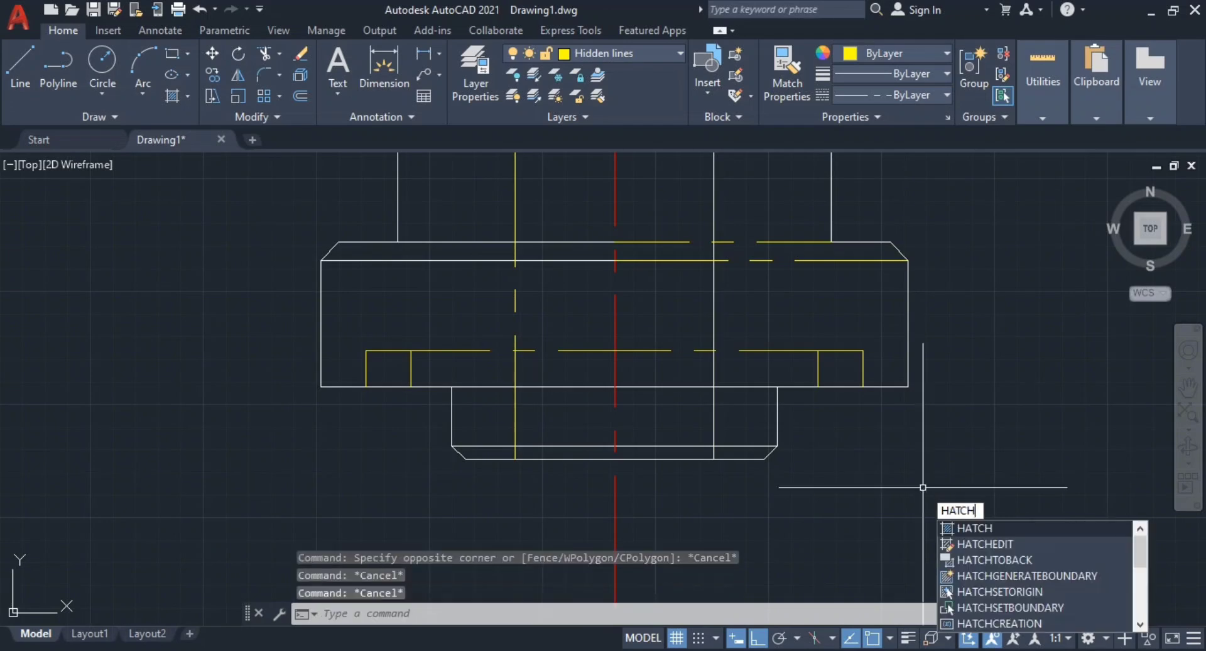
key("Return")
scroll(792, 265, "up", 2)
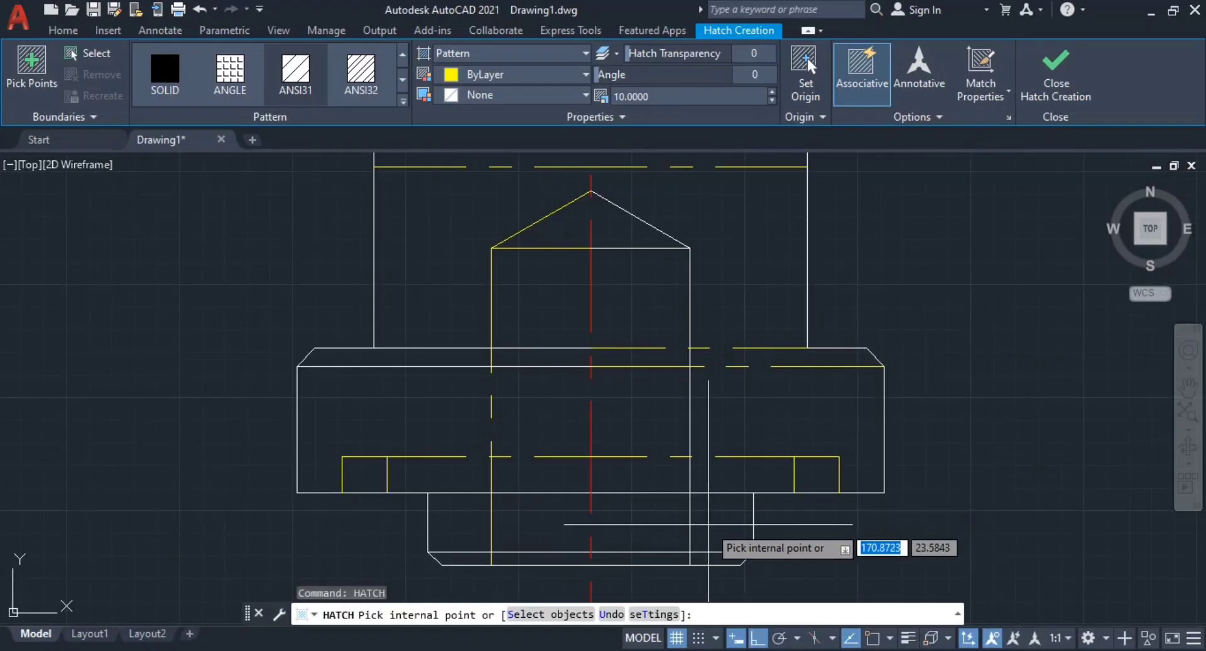
left_click(745, 541)
left_click(728, 566)
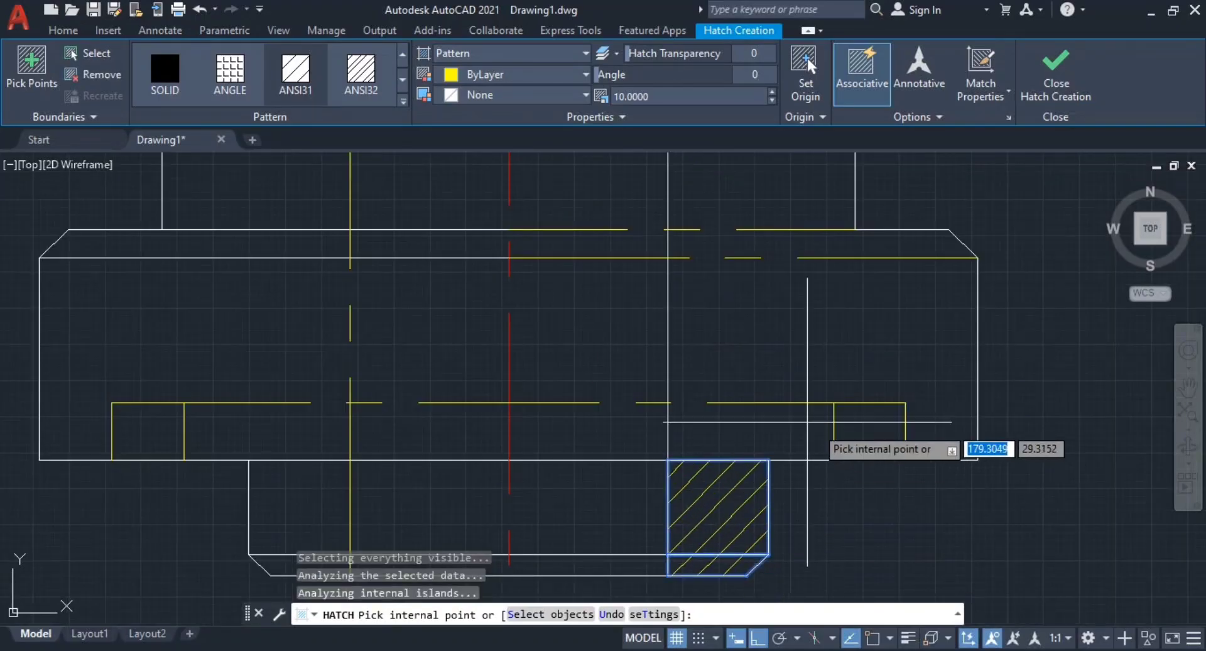
left_click(791, 433)
left_click(929, 399)
Step: Add the chamfered flange strip and the upper body beside the bore to the hatch and finish it
scroll(811, 377, "up", 3)
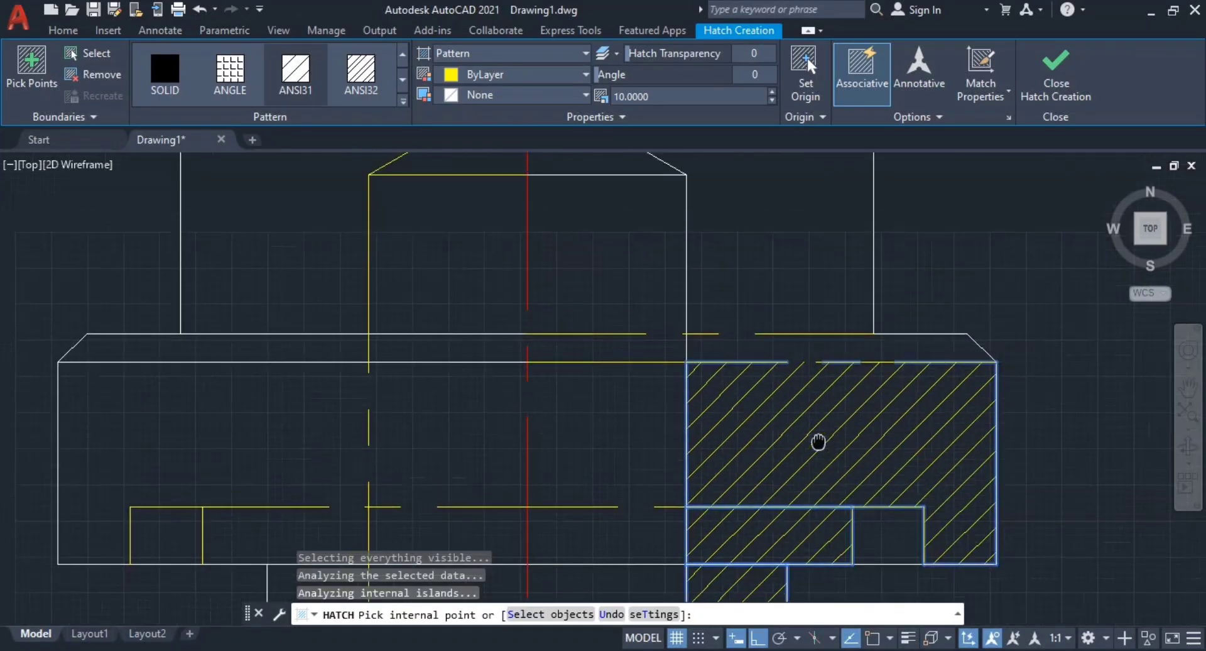
left_click(819, 337)
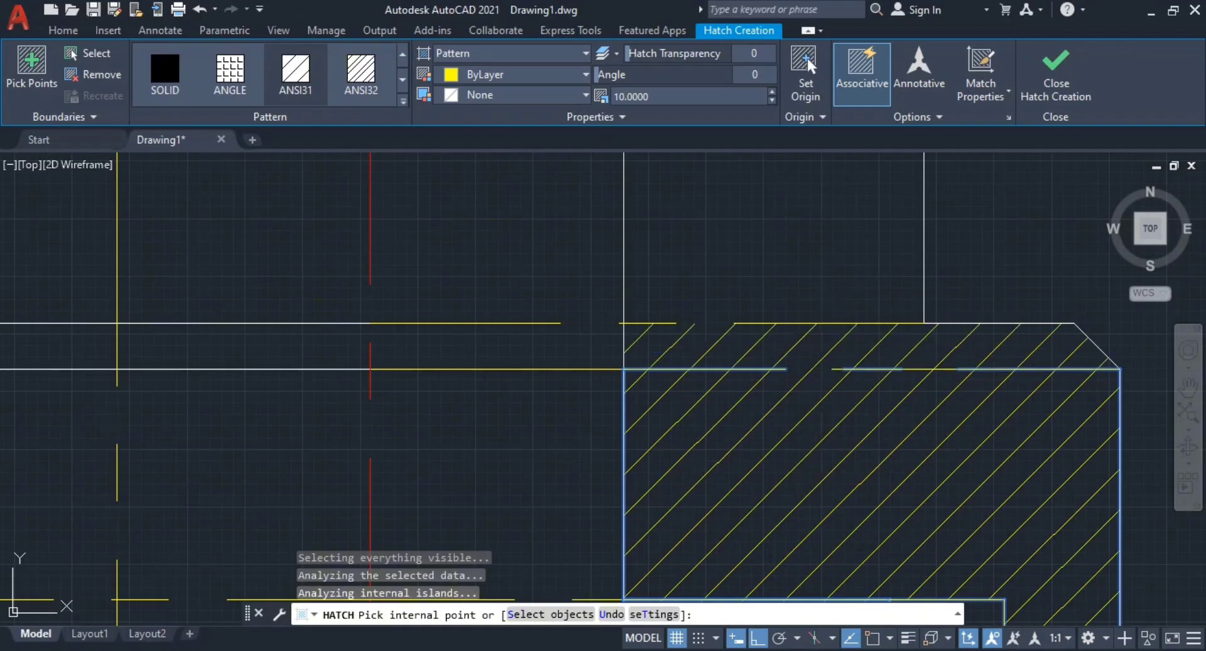
scroll(953, 412, "down", 4)
scroll(861, 356, "up", 2)
mouse_move(948, 413)
middle_mouse_down()
mouse_move(870, 342)
mouse_move(830, 447)
mouse_move(817, 352)
middle_mouse_up()
scroll(842, 395, "down", 1)
left_click(1057, 73)
key("Escape")
key("Escape")
Step: Compare the hatched section and both views with the reference drawing on page 14 of 100 CAD Designs.pdf
key("alt+Tab")
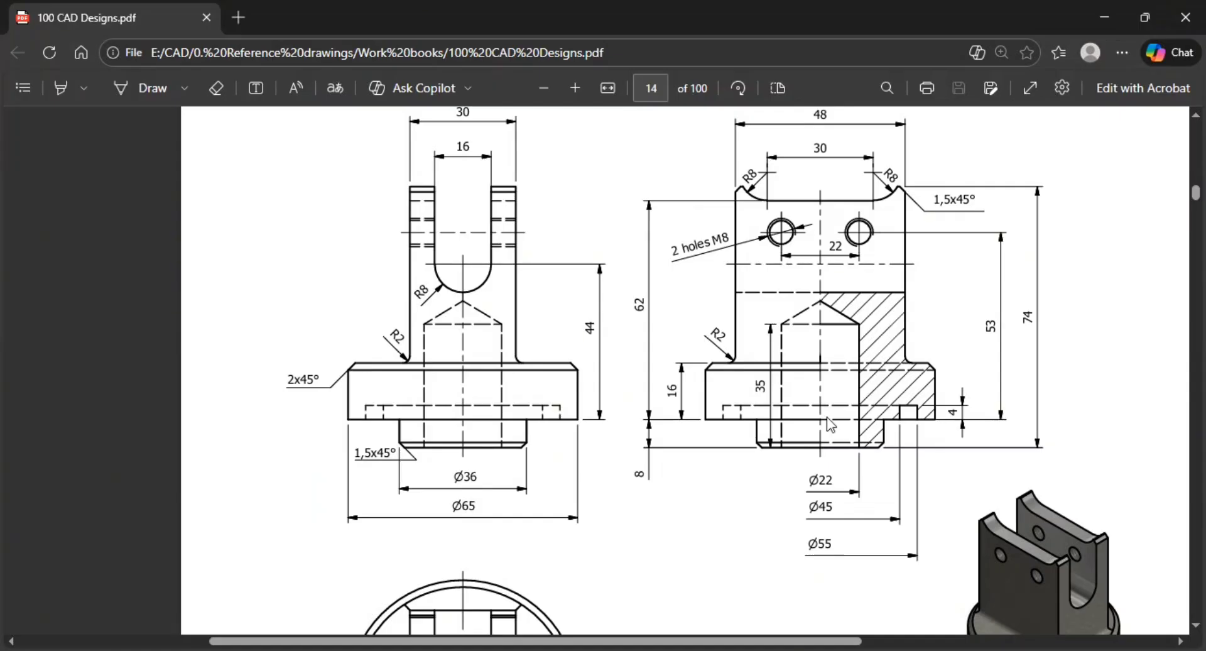
key("alt+Tab")
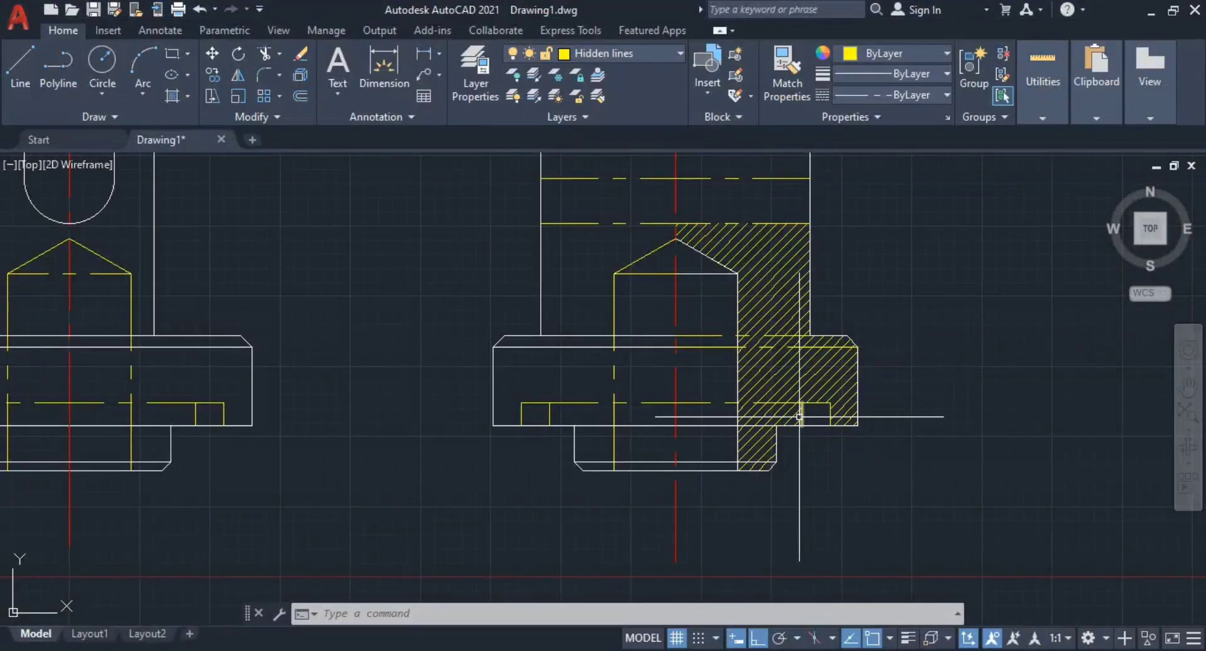
scroll(800, 421, "down", 2)
middle_click_drag(797, 431, 929, 516)
middle_click_drag(899, 416, 919, 401)
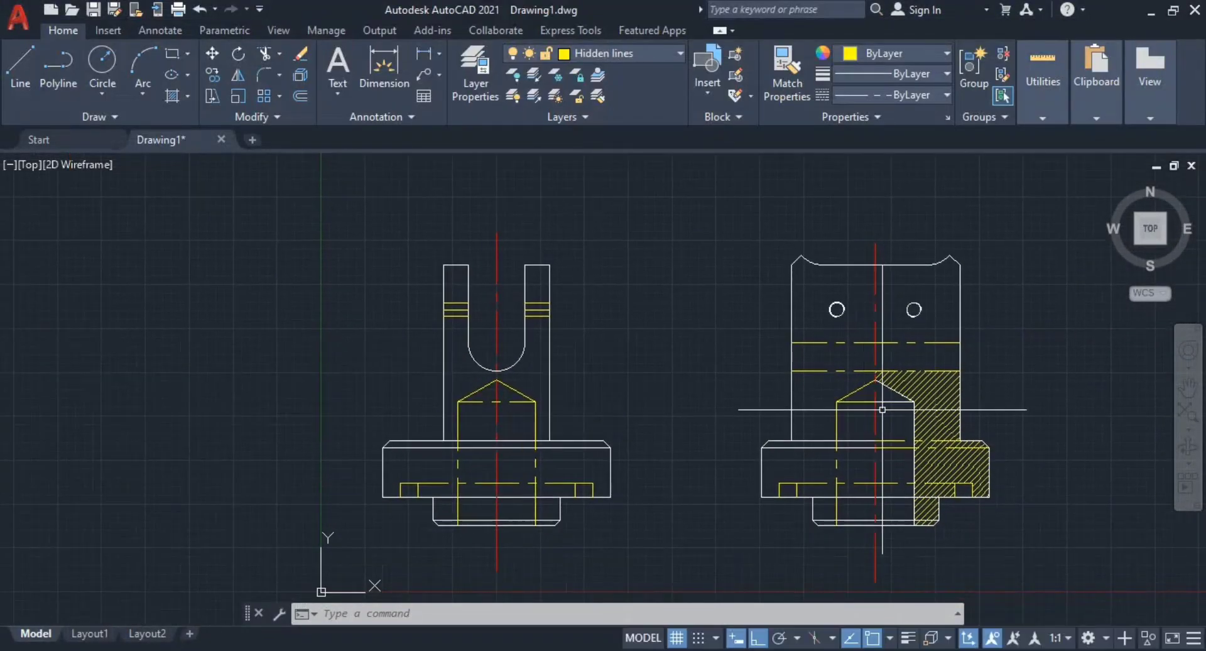
middle_click_drag(748, 442, 670, 337)
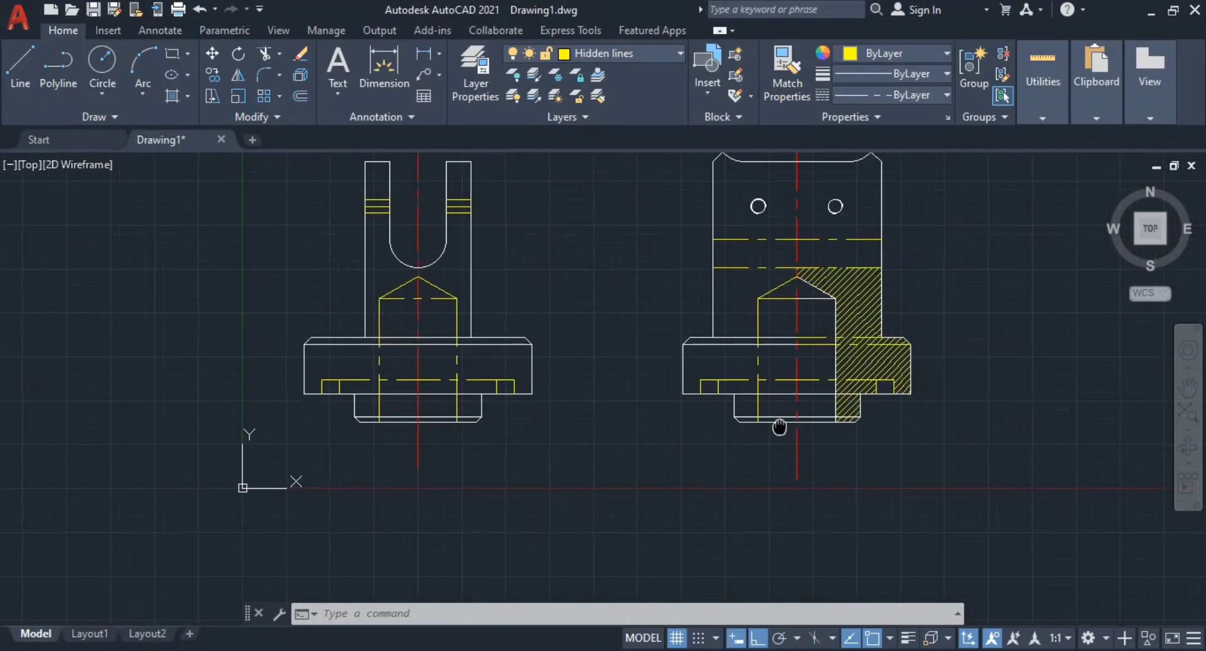
middle_click_drag(781, 425, 729, 496)
key("Escape")
key("Escape")
key("Escape")
Step: Select both views and move them together horizontally to the right by about 100 units
mouse_move(905, 494)
middle_mouse_down()
mouse_move(883, 400)
mouse_move(887, 481)
middle_mouse_up()
scroll(883, 401, "down", 1)
left_click(936, 482)
left_click(431, 258)
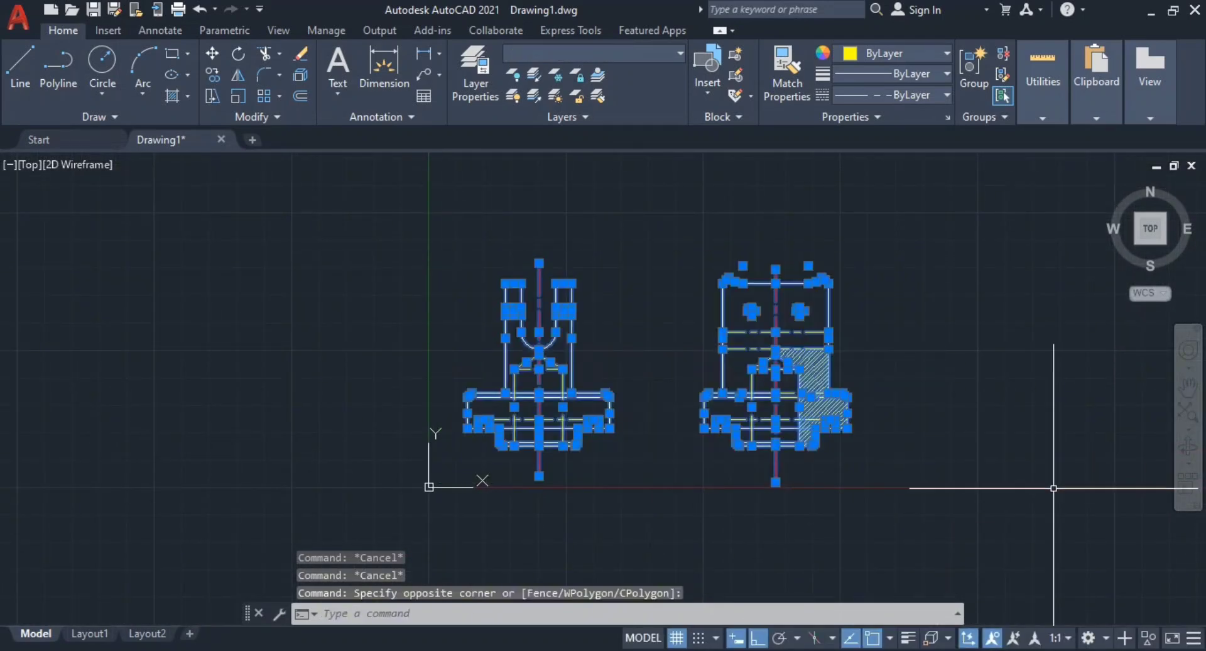
middle_click_drag(1022, 468, 874, 497)
type("m")
key("Return")
left_click(818, 492)
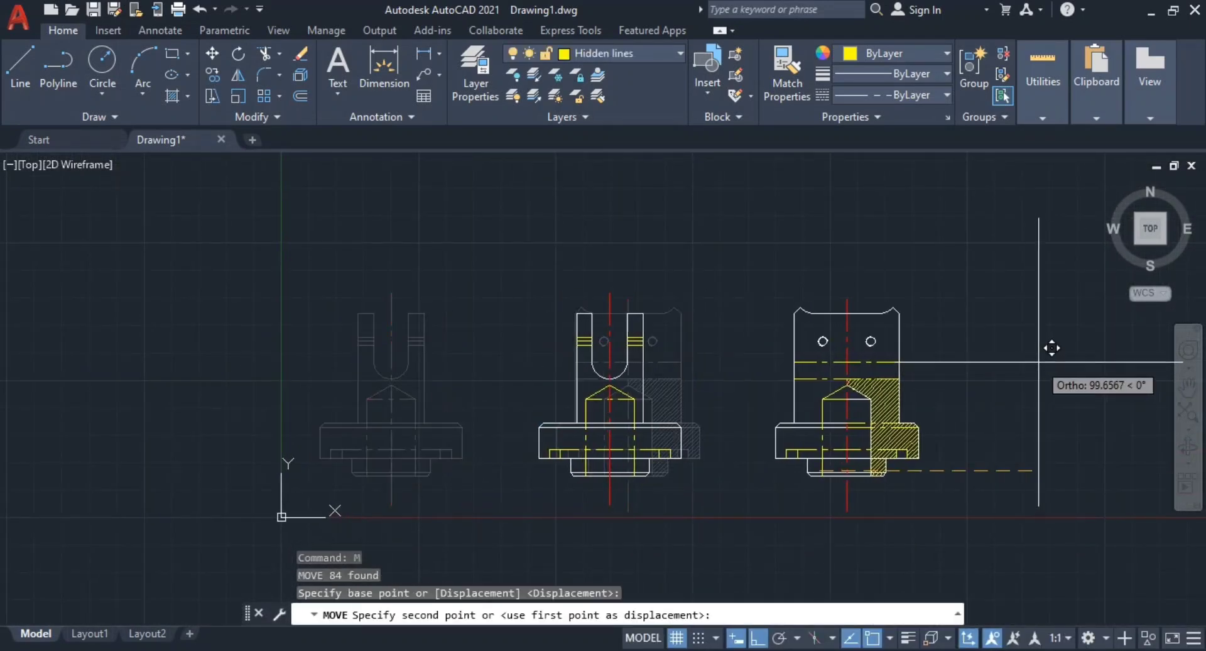
left_click(1046, 363)
key("Escape")
key("Escape")
Step: Move the right-hand sectioned view horizontally toward the front view by about 9 units
scroll(810, 402, "up", 4)
key("Escape")
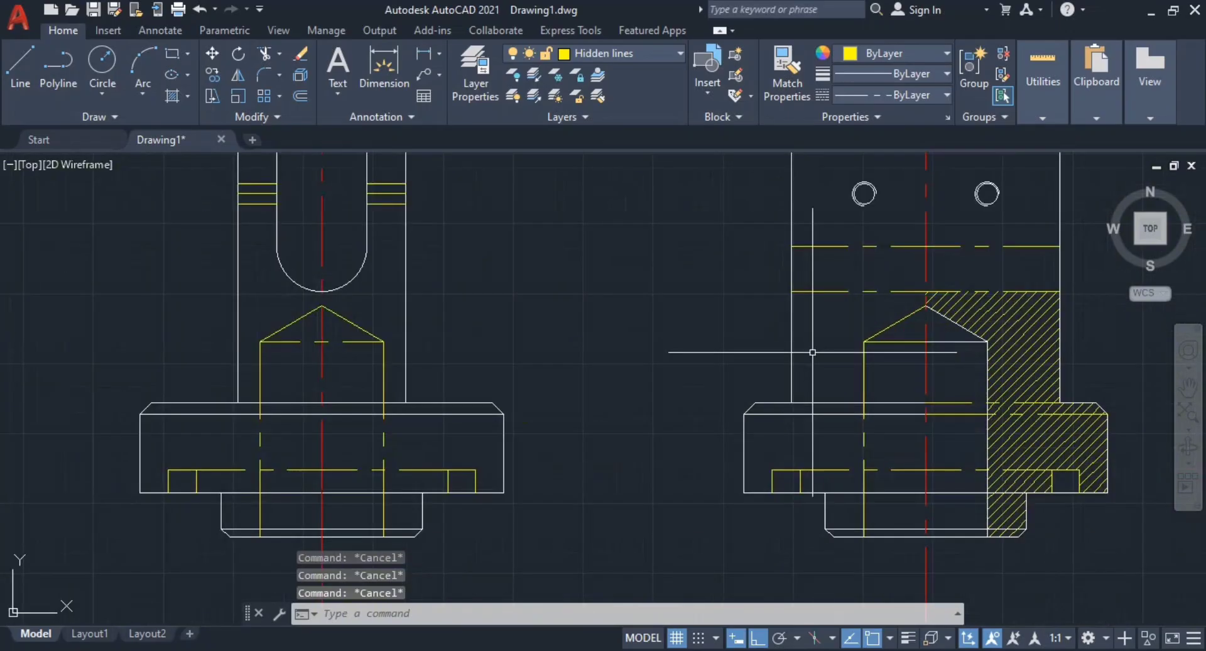
scroll(835, 380, "down", 2)
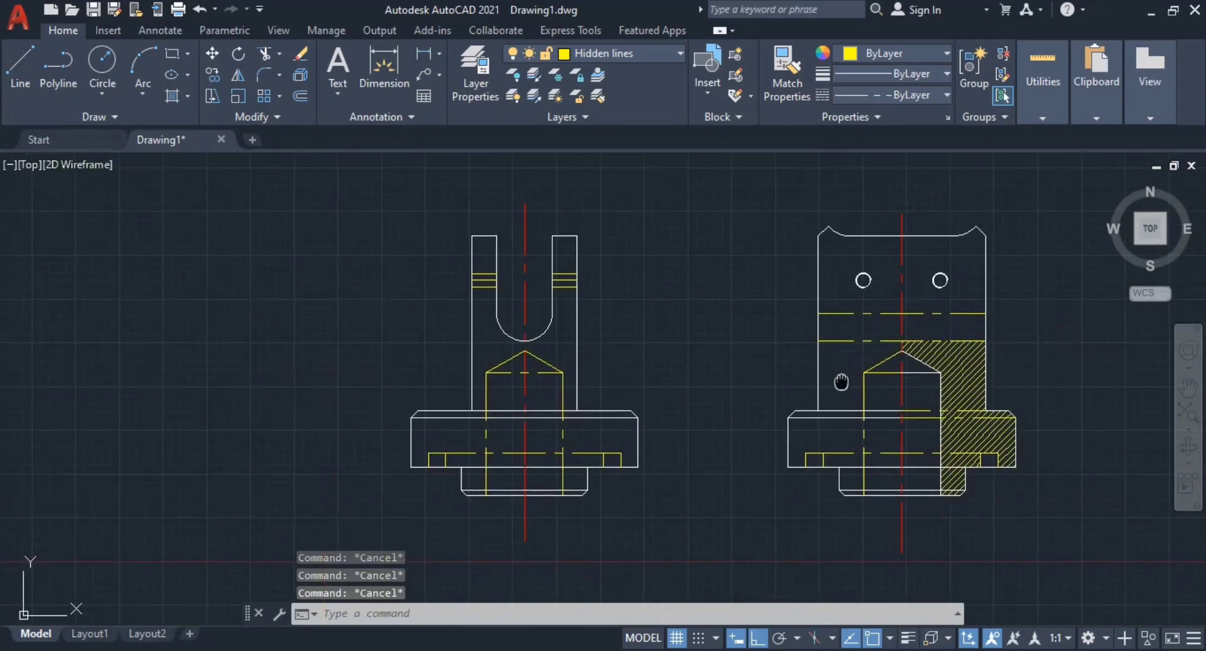
left_click(1054, 571)
left_click(771, 195)
type("m")
key("Return")
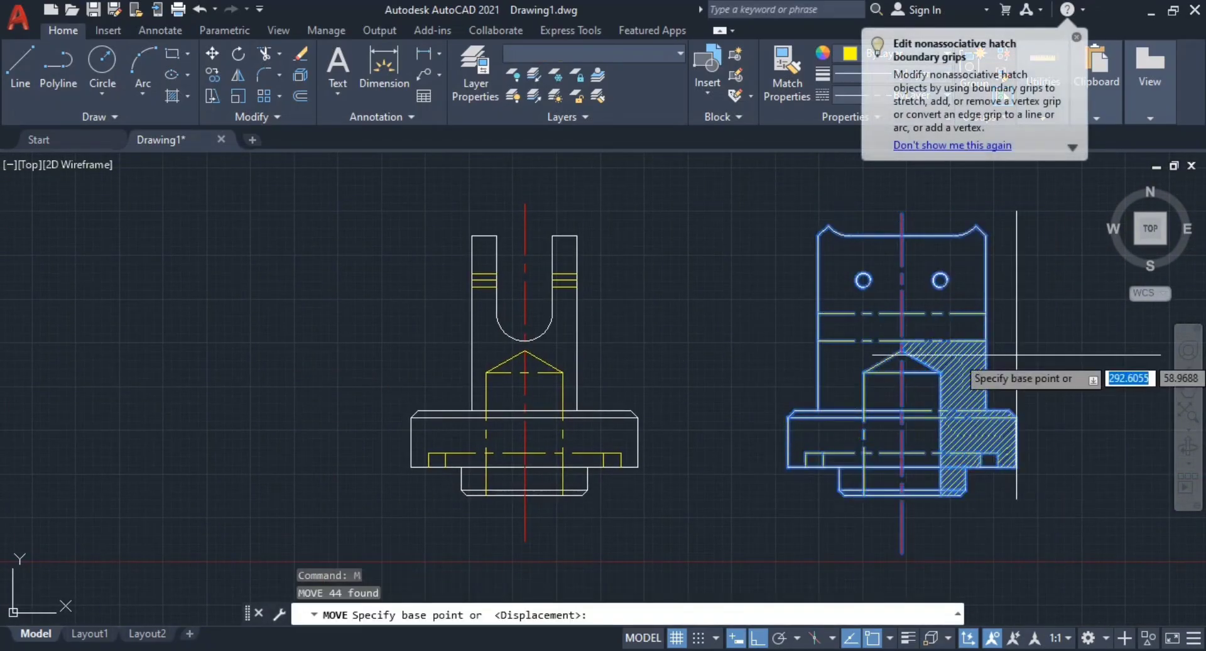
left_click(1017, 355)
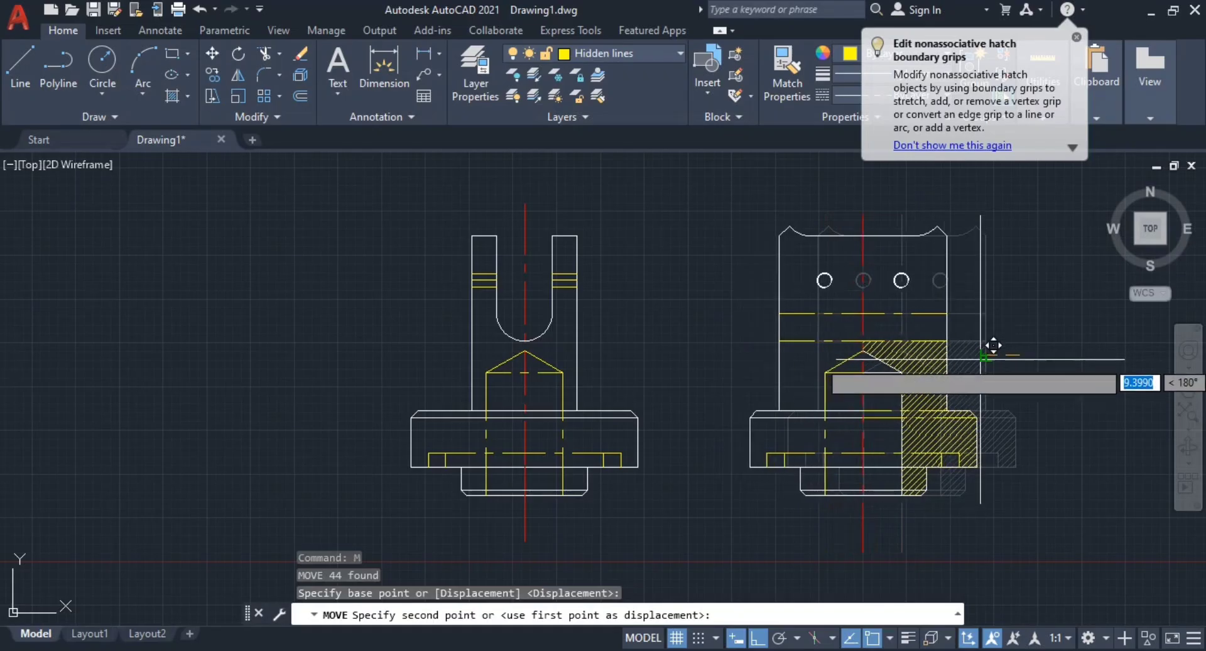
key("Escape")
key("Escape")
key("Escape")
middle_click_drag(786, 470, 837, 433)
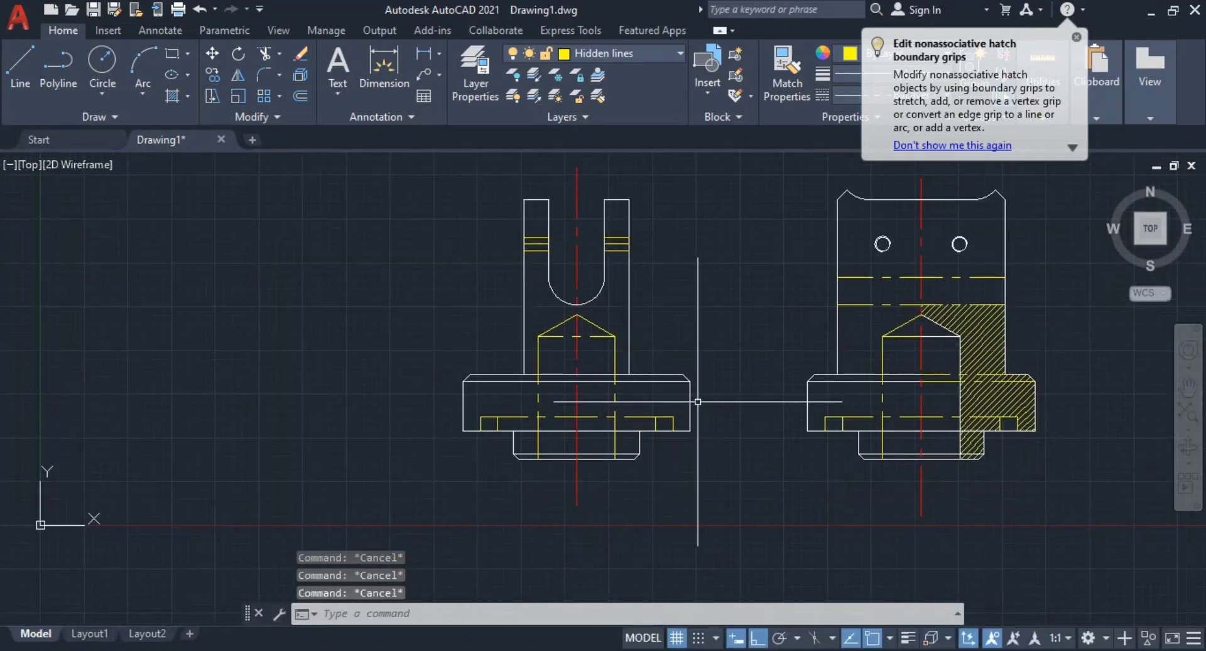
Step: Examine the front view's flange, hidden bore lines and lower boss with its chamfered bottom edge
scroll(785, 435, "up", 5)
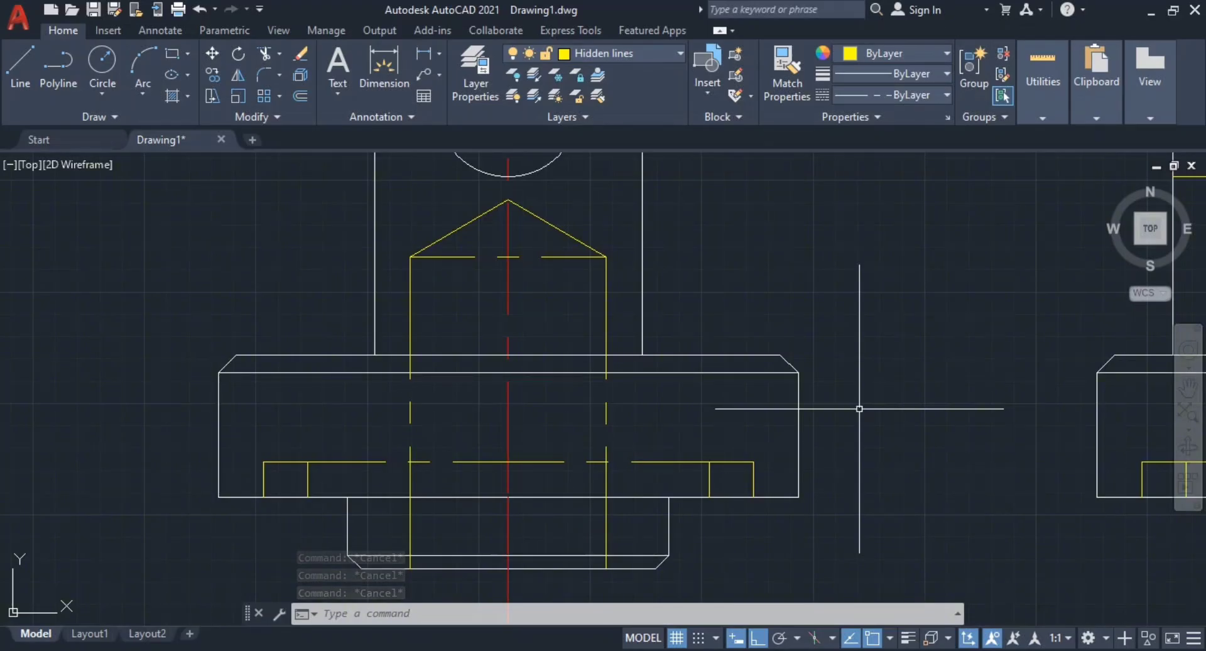
middle_click_drag(1030, 410, 962, 353)
mouse_move(911, 396)
middle_mouse_down()
mouse_move(1008, 411)
mouse_move(889, 374)
middle_mouse_up()
scroll(992, 370, "down", 2)
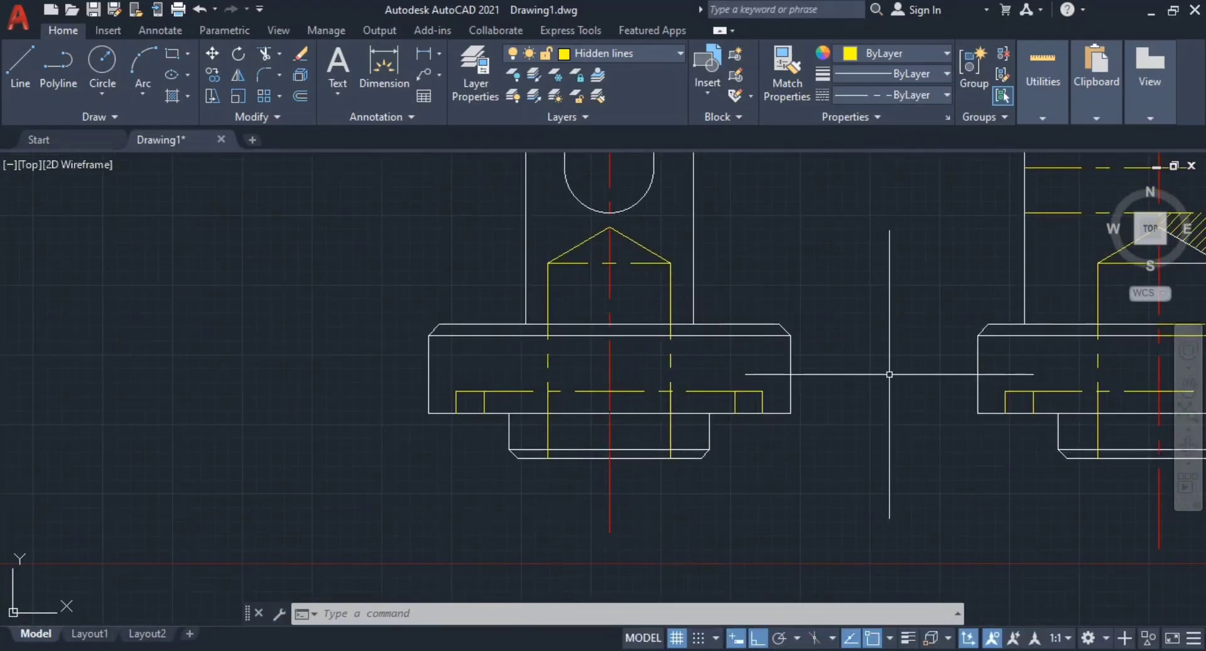
scroll(900, 391, "down", 1)
middle_click_drag(902, 378, 851, 384)
scroll(853, 404, "up", 1)
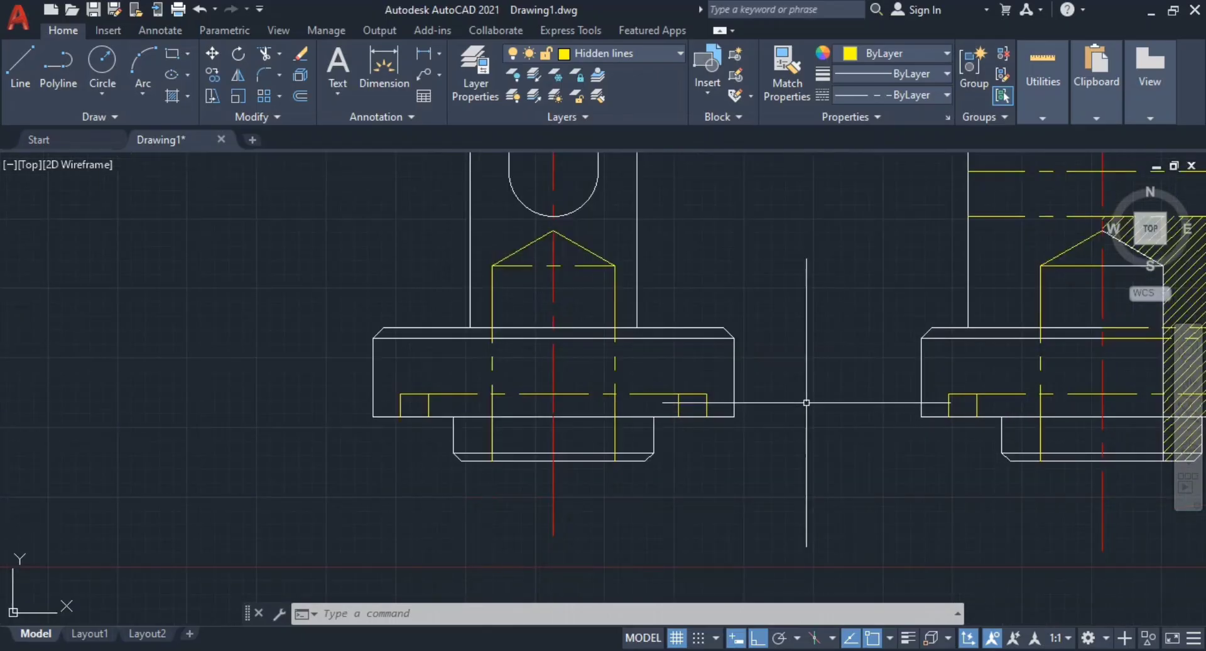
mouse_move(788, 405)
middle_mouse_down()
mouse_move(898, 397)
mouse_move(885, 394)
middle_mouse_up()
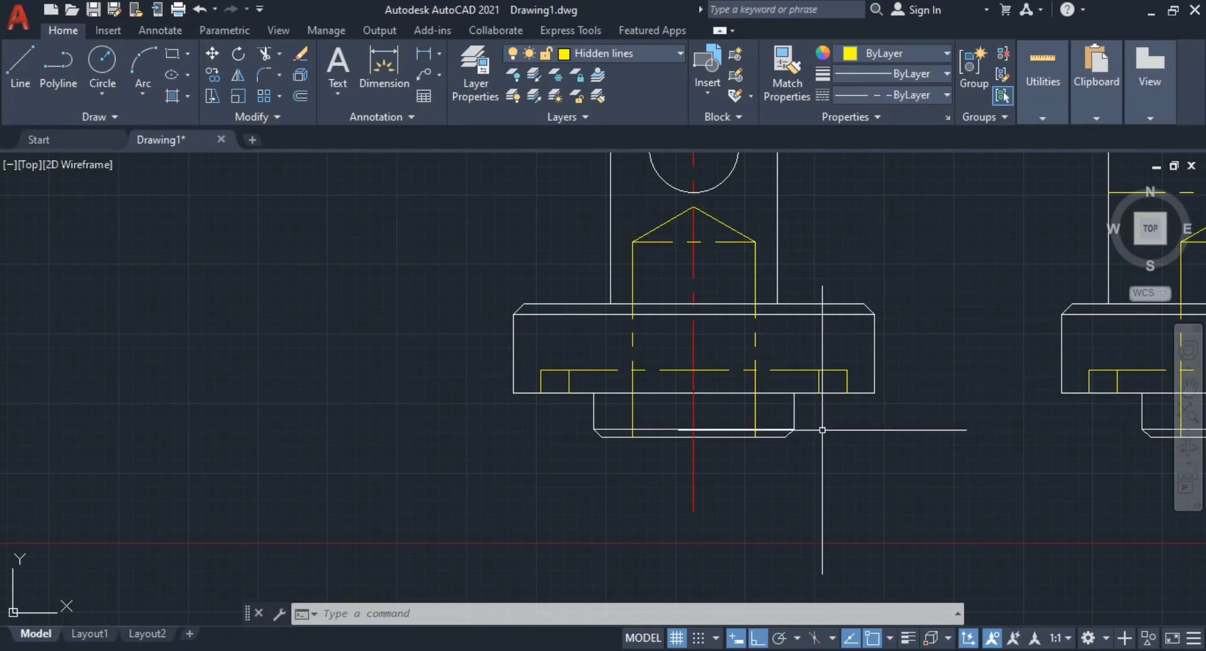
middle_click_drag(889, 431, 867, 362)
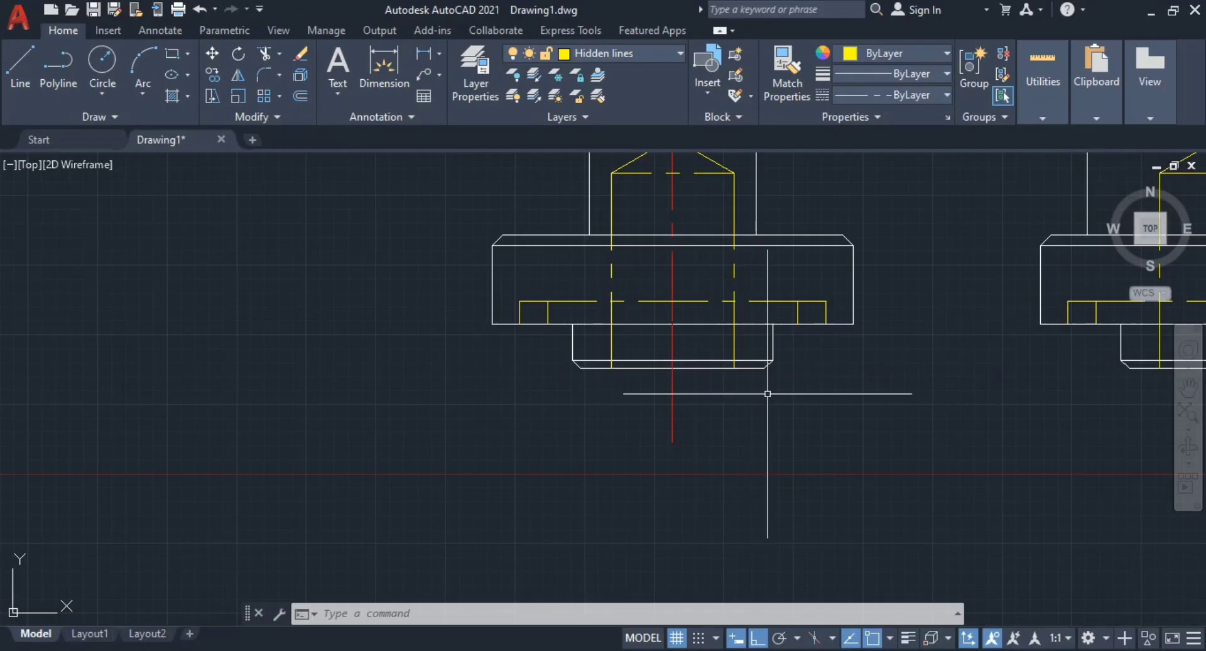
middle_click_drag(861, 457, 837, 491)
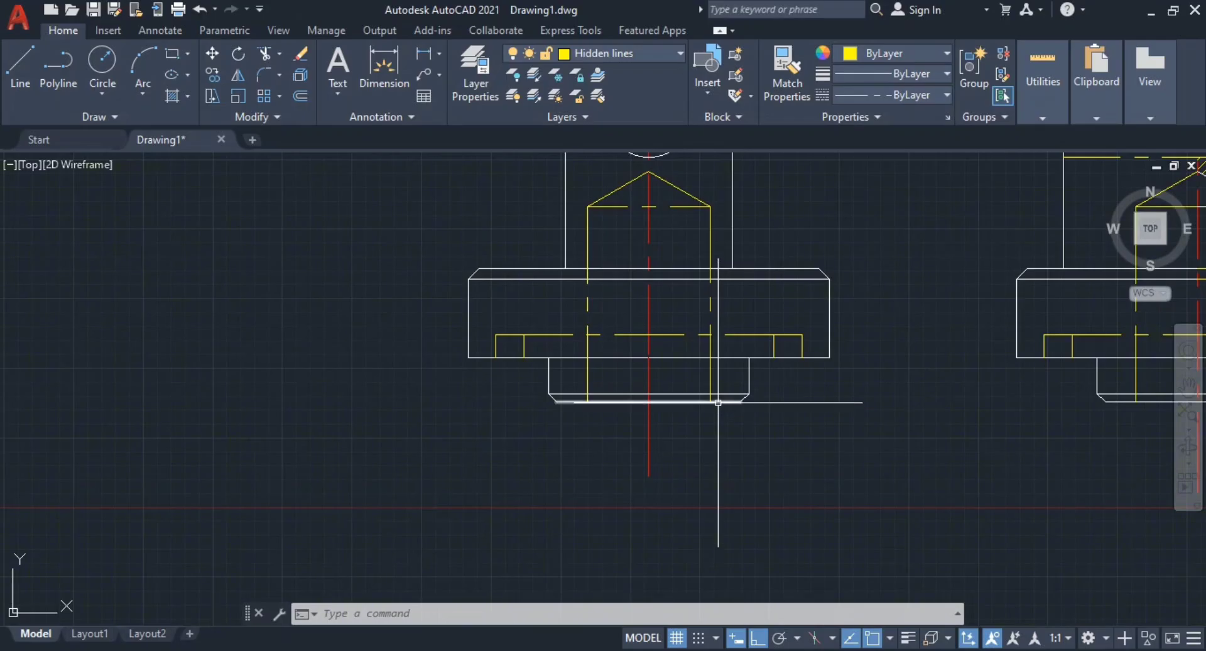
middle_click_drag(835, 431, 789, 449)
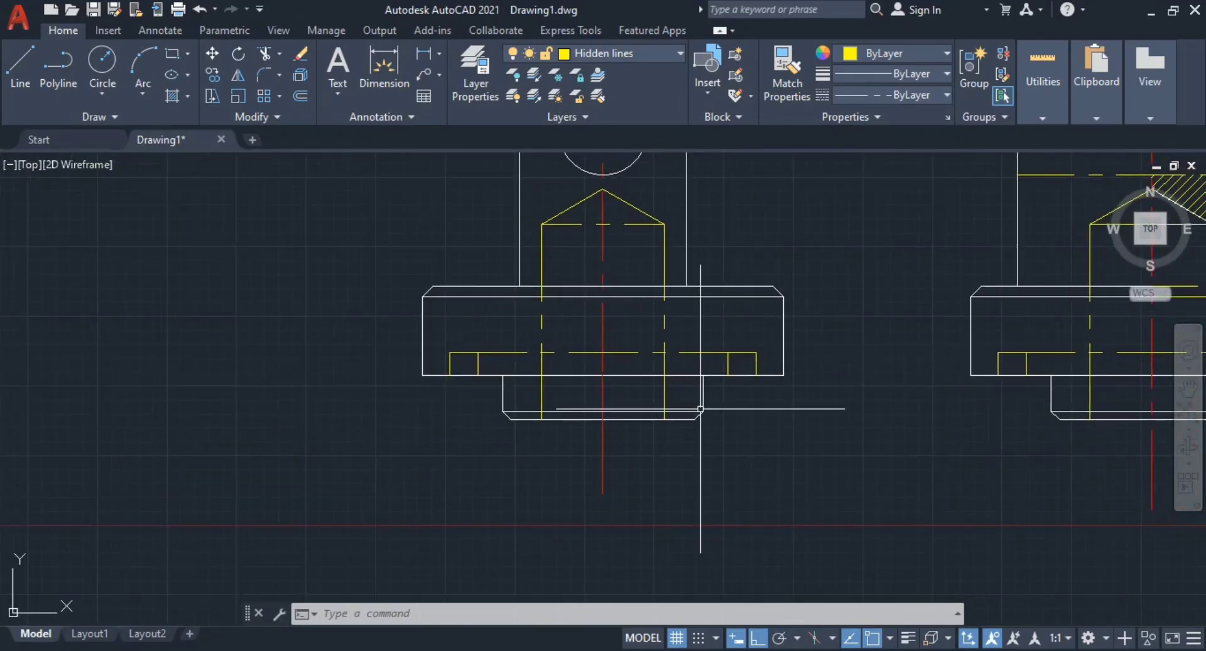
scroll(628, 433, "up", 2)
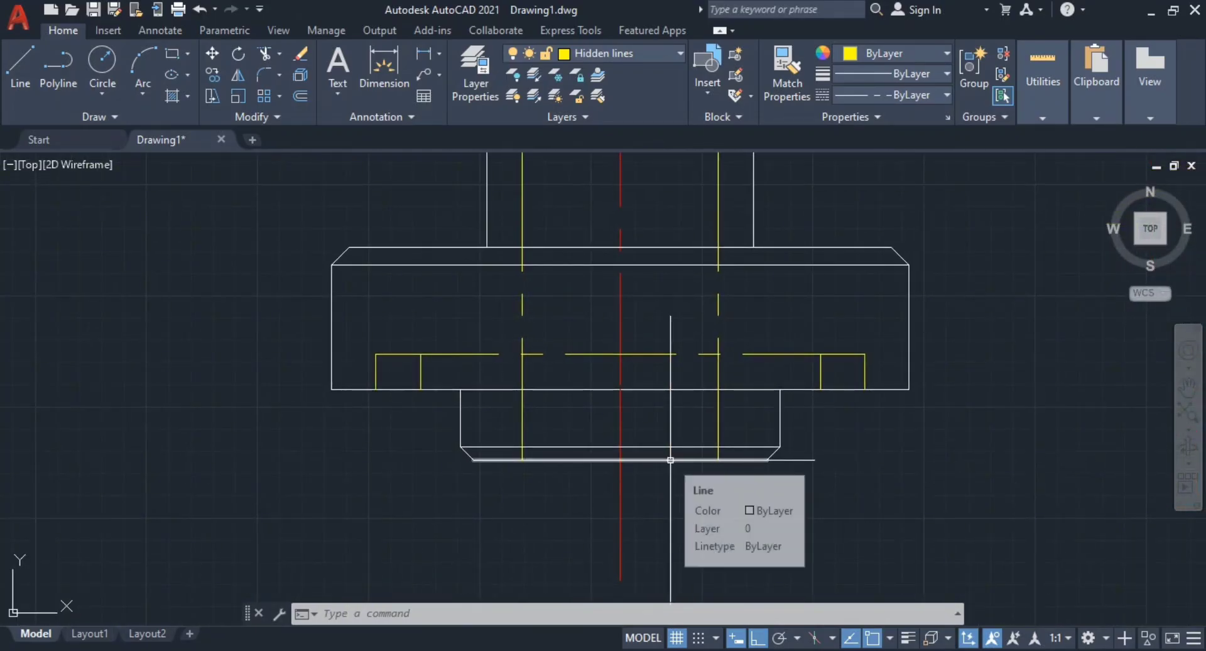
middle_click_drag(822, 480, 835, 453)
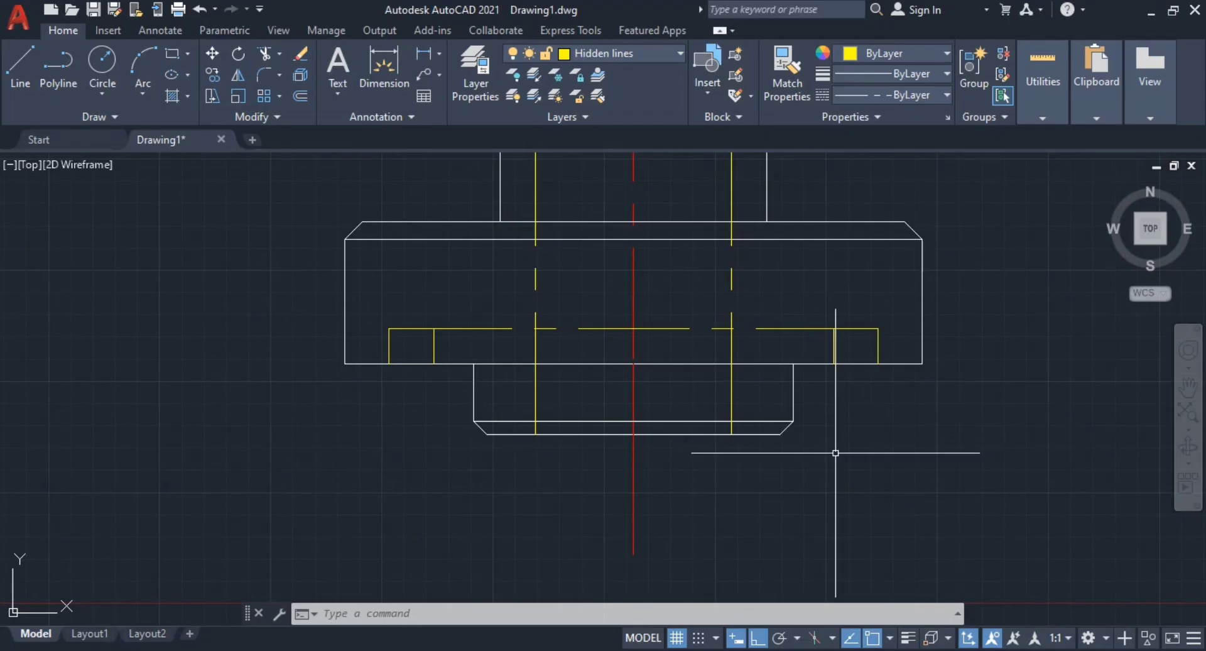
scroll(759, 473, "down", 1)
middle_click_drag(747, 492, 697, 527)
mouse_move(869, 463)
middle_mouse_down()
mouse_move(754, 453)
mouse_move(762, 473)
mouse_move(732, 515)
middle_mouse_up()
mouse_move(799, 431)
middle_mouse_down()
mouse_move(759, 414)
mouse_move(749, 438)
middle_mouse_up()
scroll(759, 414, "down", 2)
scroll(754, 434, "up", 4)
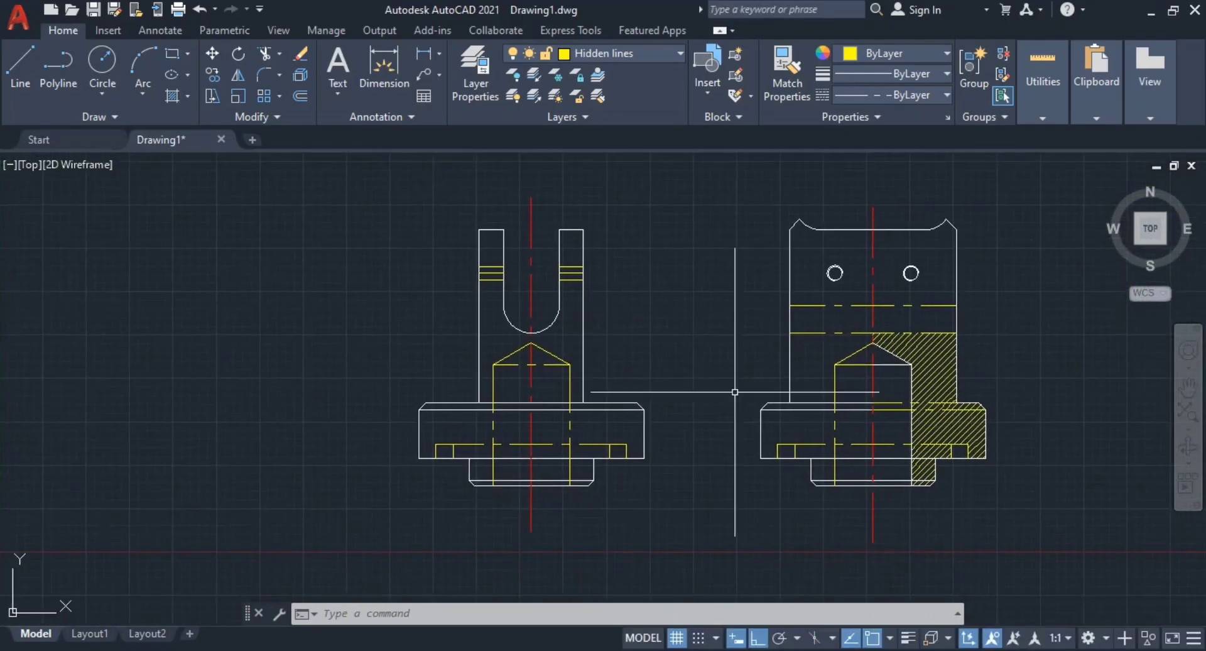
Step: Check the spacing between the front view and the half-sectioned view and review the outlines of their bases
scroll(672, 422, "down", 2)
scroll(664, 417, "up", 2)
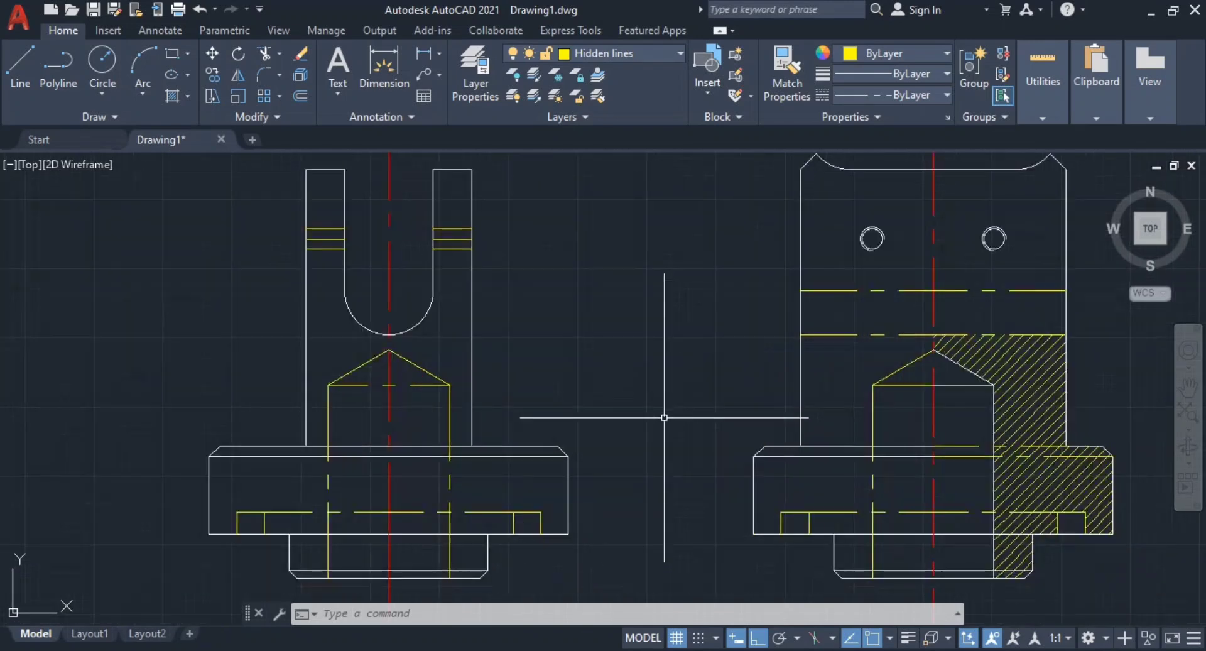
middle_click_drag(661, 416, 657, 416)
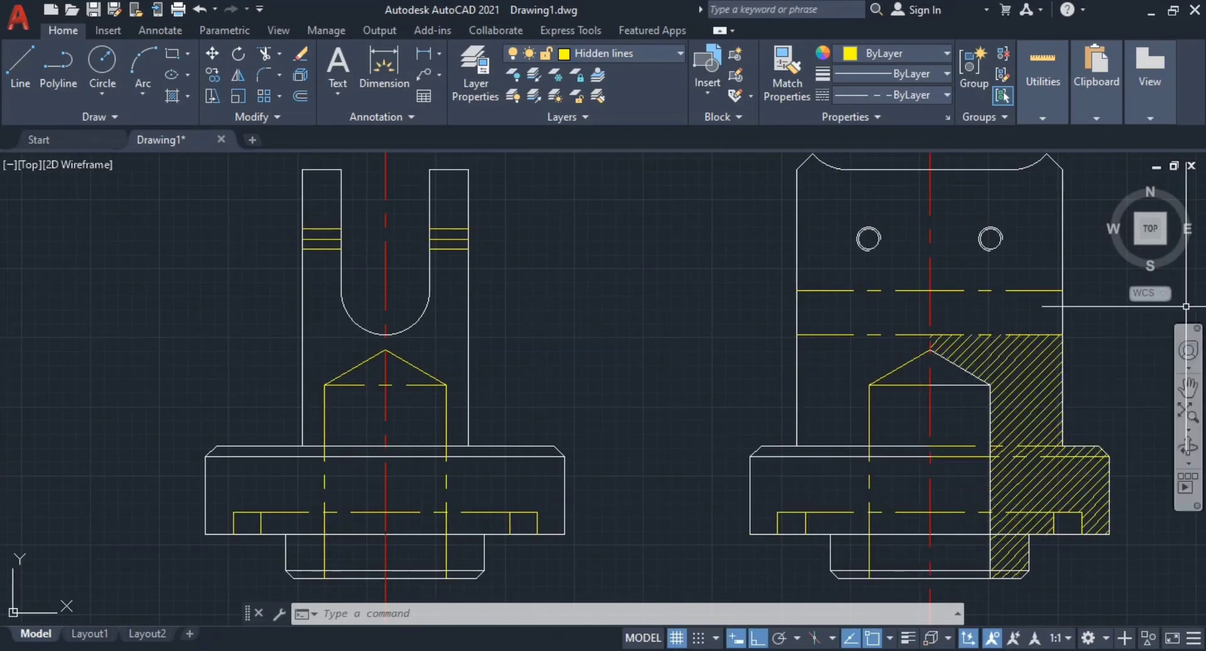
middle_click_drag(707, 451, 860, 370)
middle_click_drag(751, 446, 828, 391)
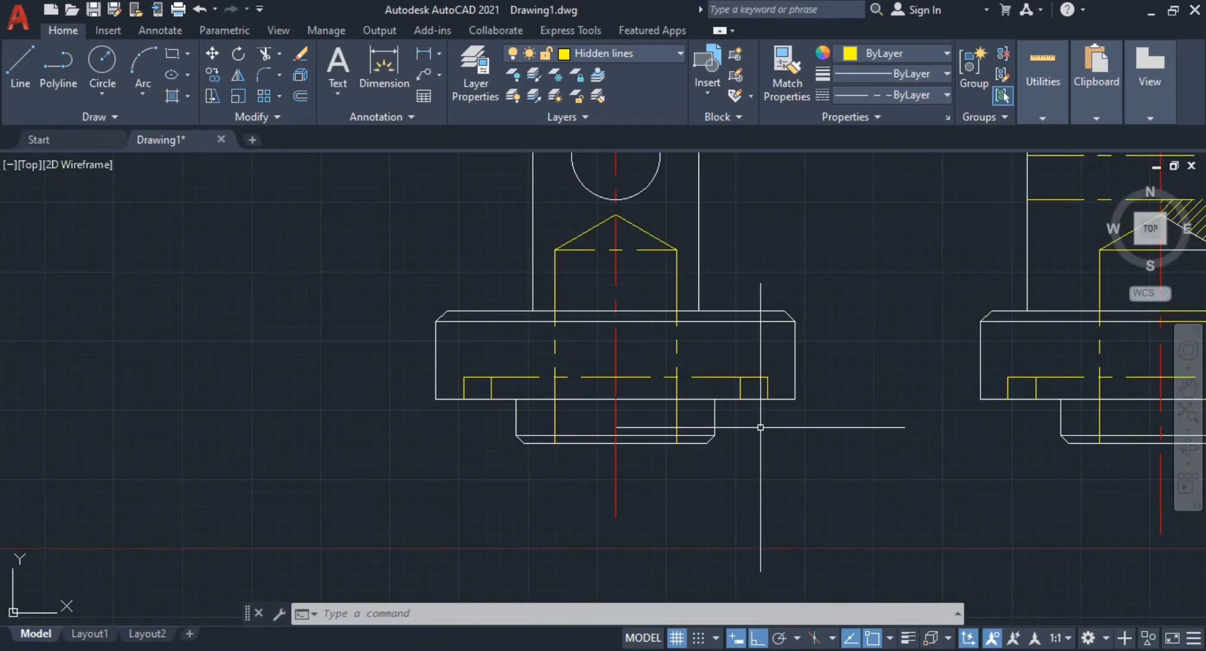
scroll(738, 447, "up", 1)
scroll(831, 420, "down", 3)
scroll(799, 466, "up", 3)
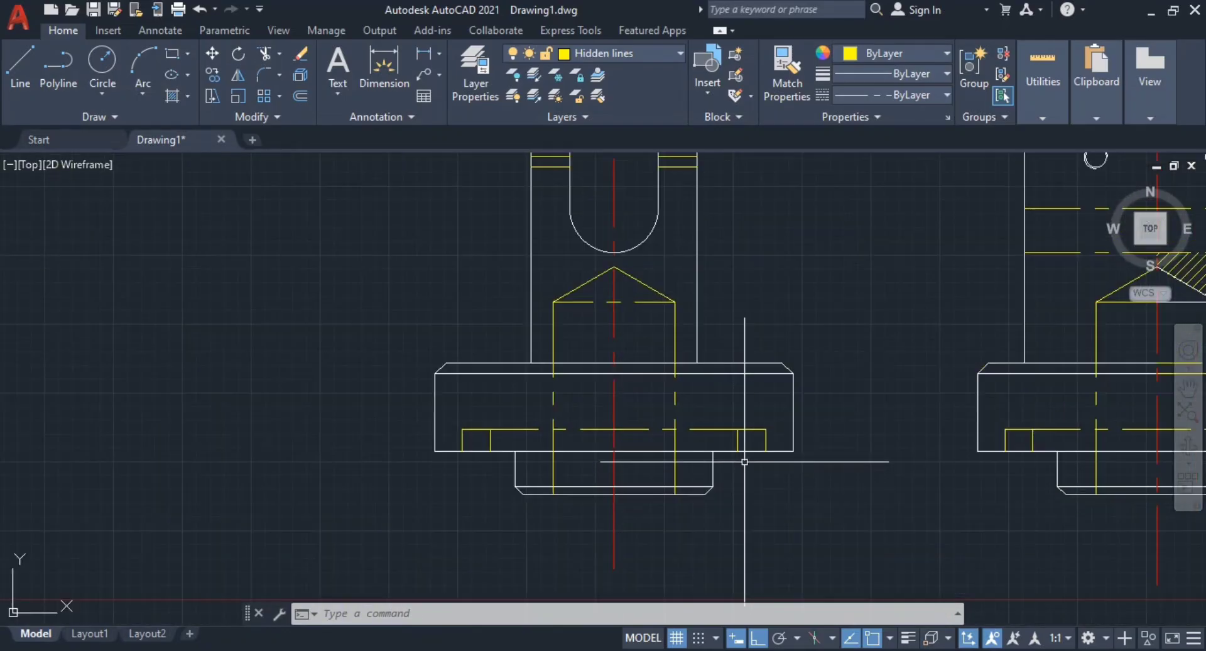
middle_click_drag(801, 442, 745, 467)
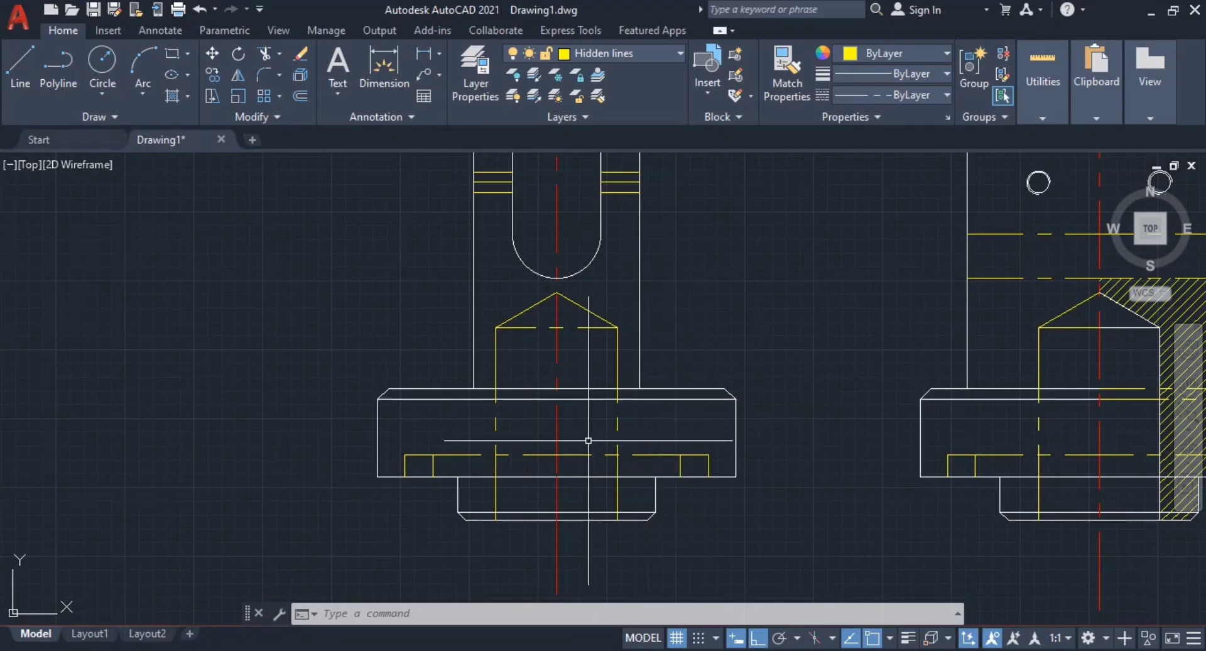
middle_click_drag(706, 441, 700, 436)
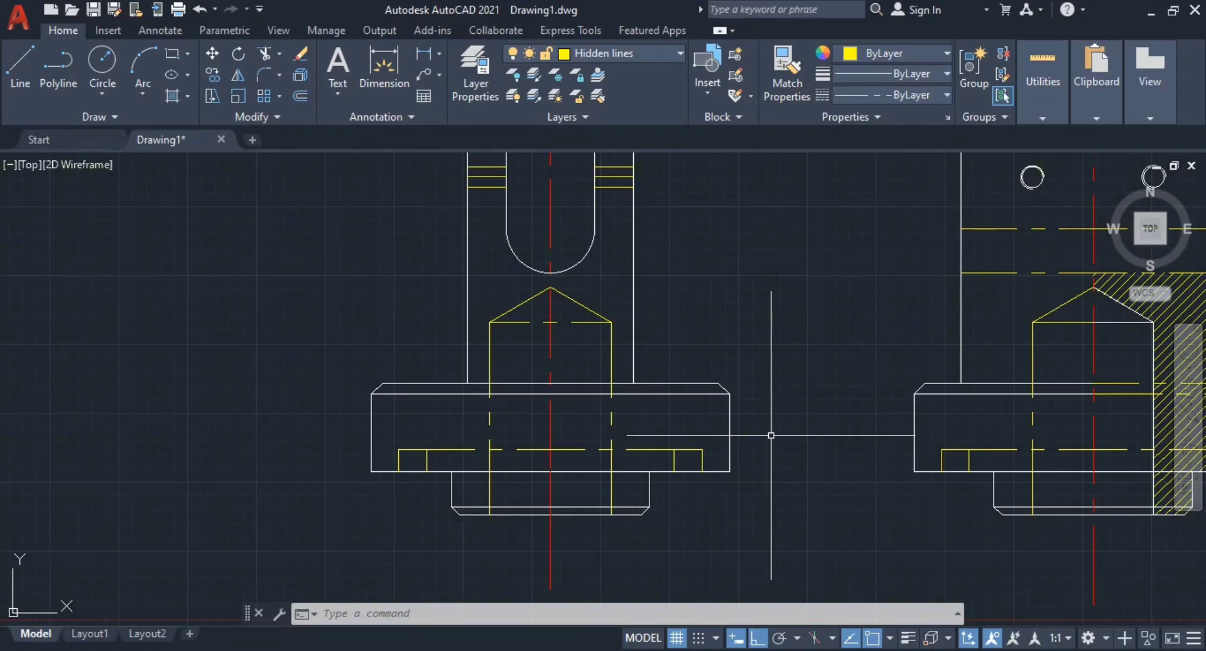
middle_click_drag(803, 424, 794, 433)
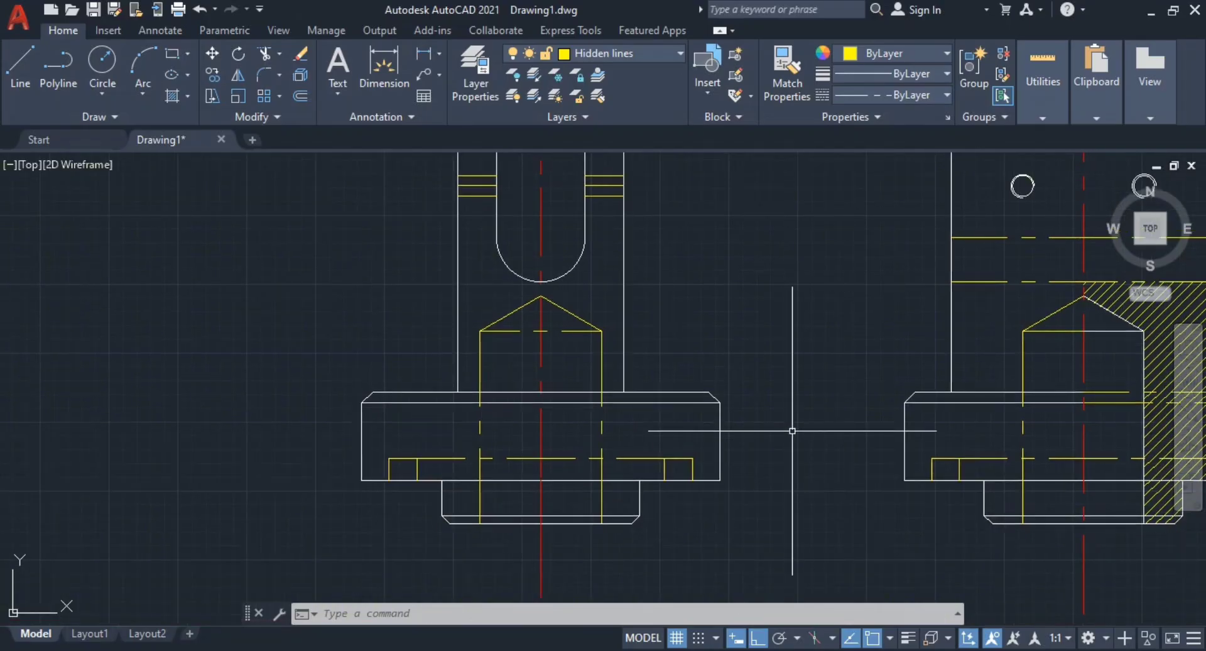
scroll(717, 453, "down", 1)
scroll(816, 446, "down", 1)
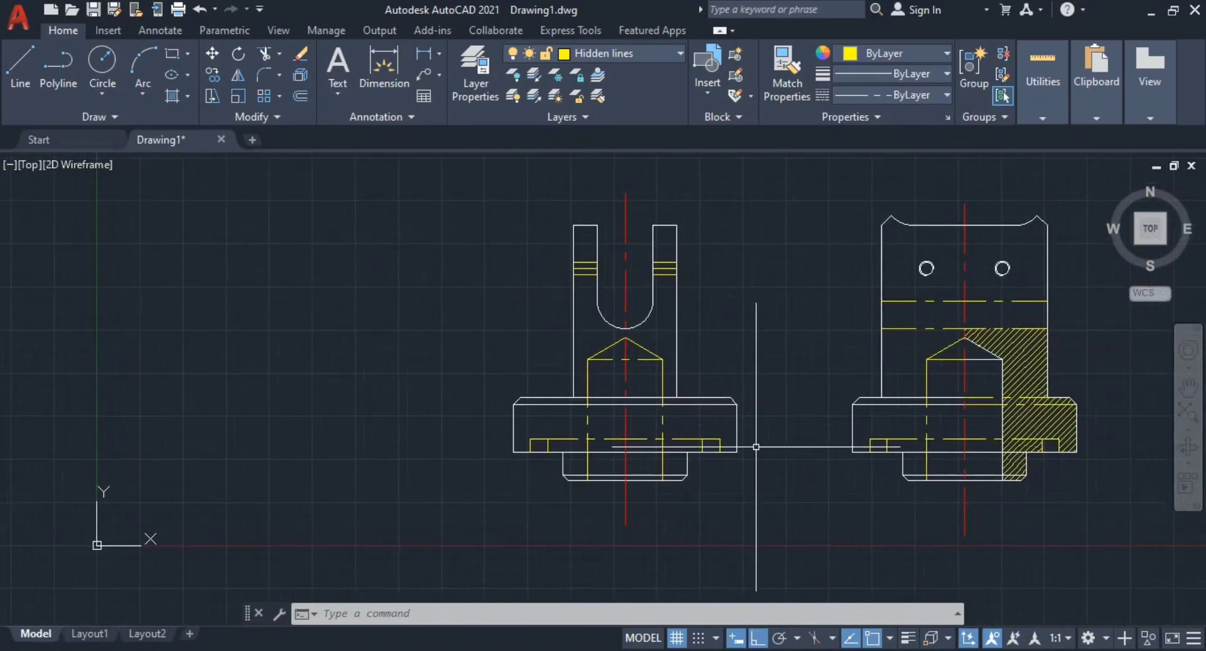
Step: Try to add a diameter dimension to the front view's lower boss using its two vertical side edges
scroll(582, 457, "up", 1)
scroll(649, 296, "up", 1)
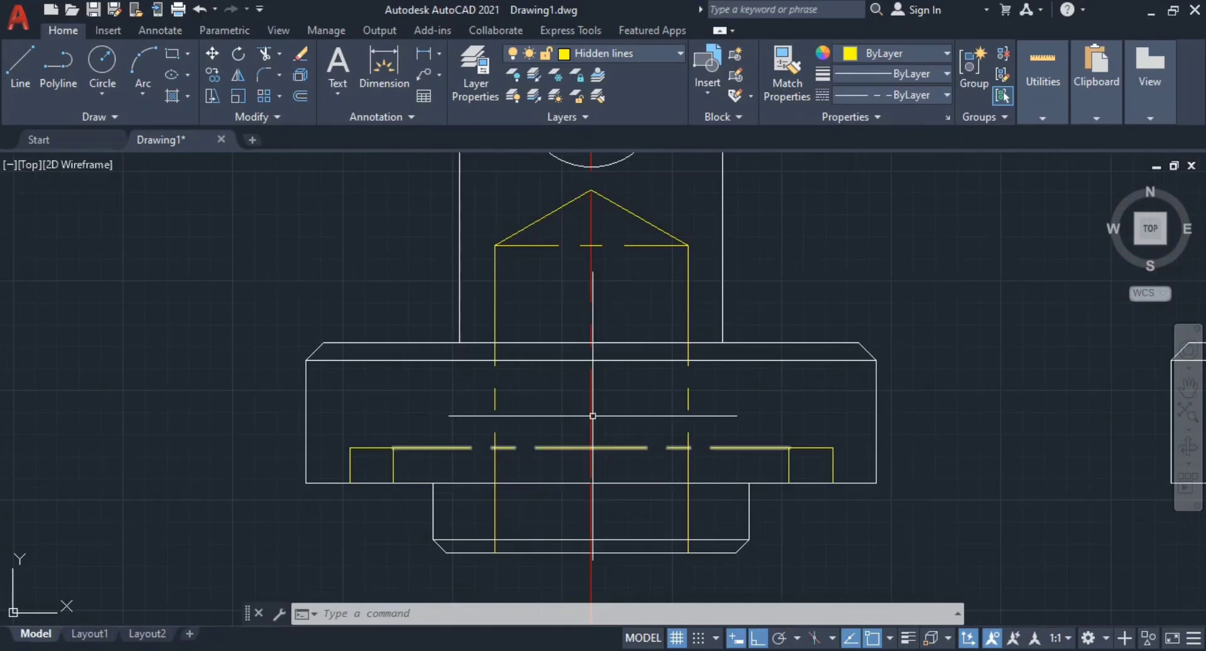
middle_click_drag(685, 225, 704, 142)
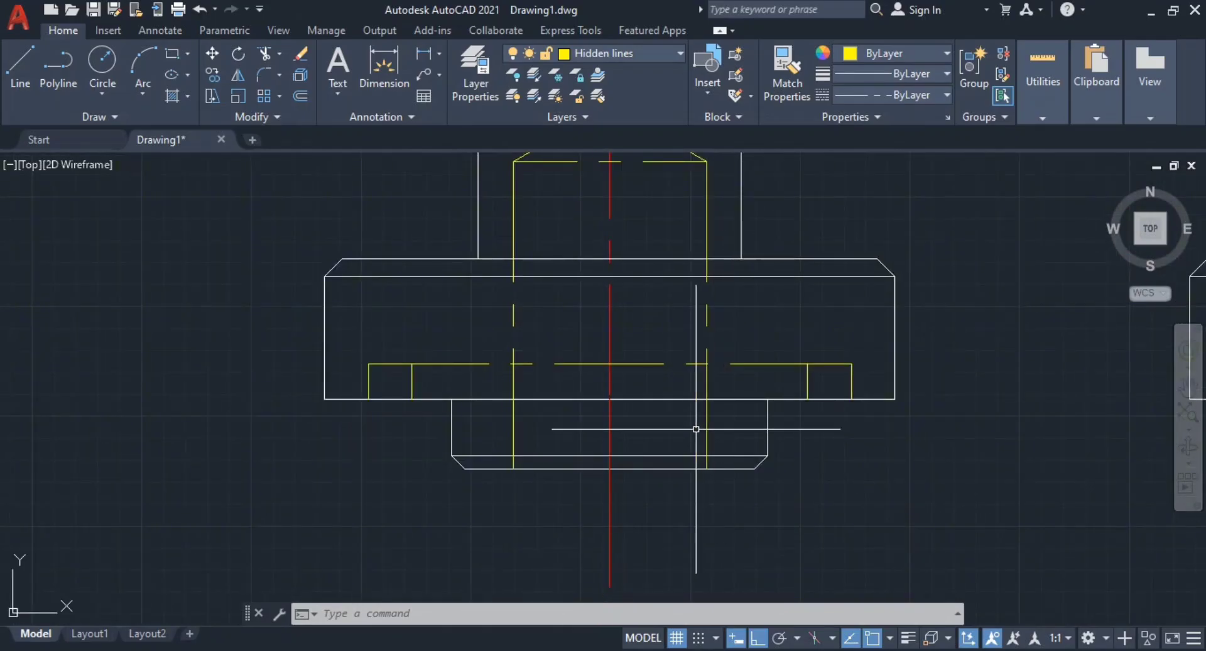
middle_click_drag(696, 429, 770, 291)
scroll(831, 333, "up", 1)
middle_click_drag(825, 330, 813, 394)
scroll(687, 414, "down", 1)
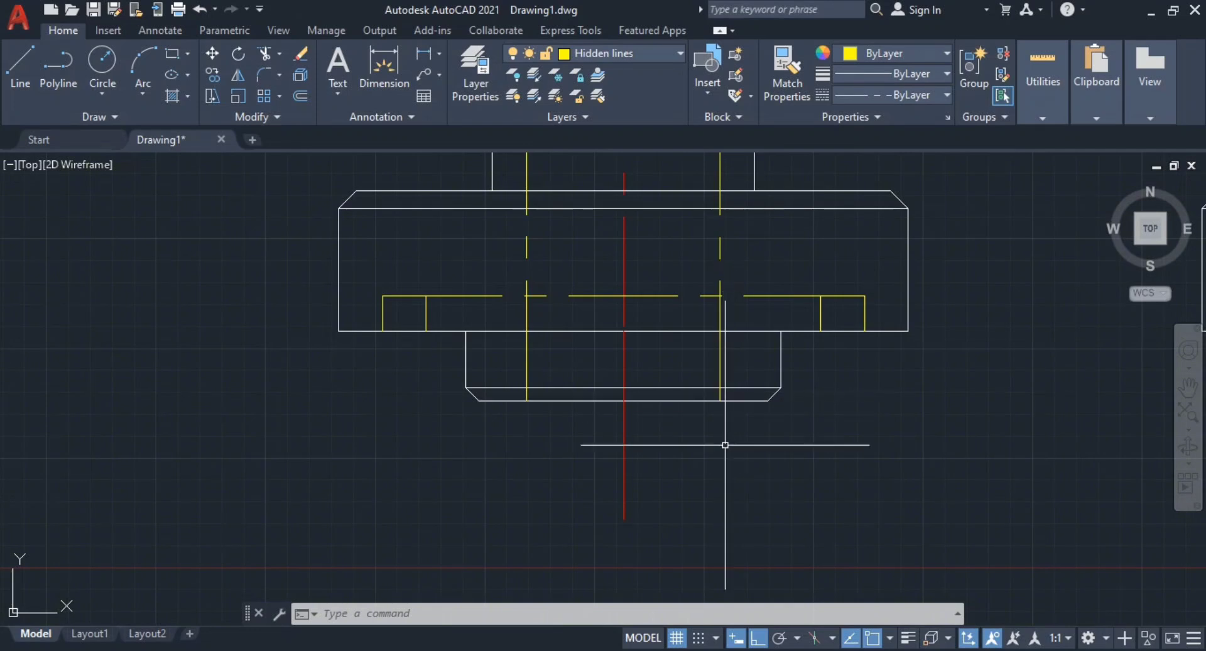
middle_click_drag(725, 445, 721, 455)
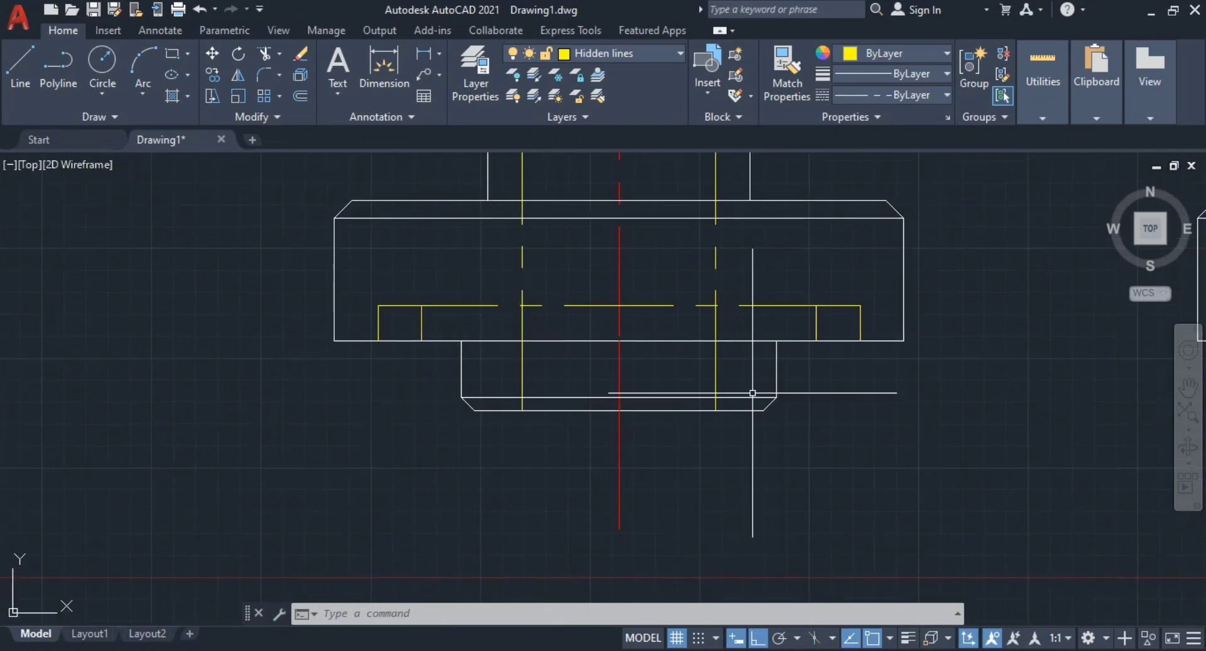
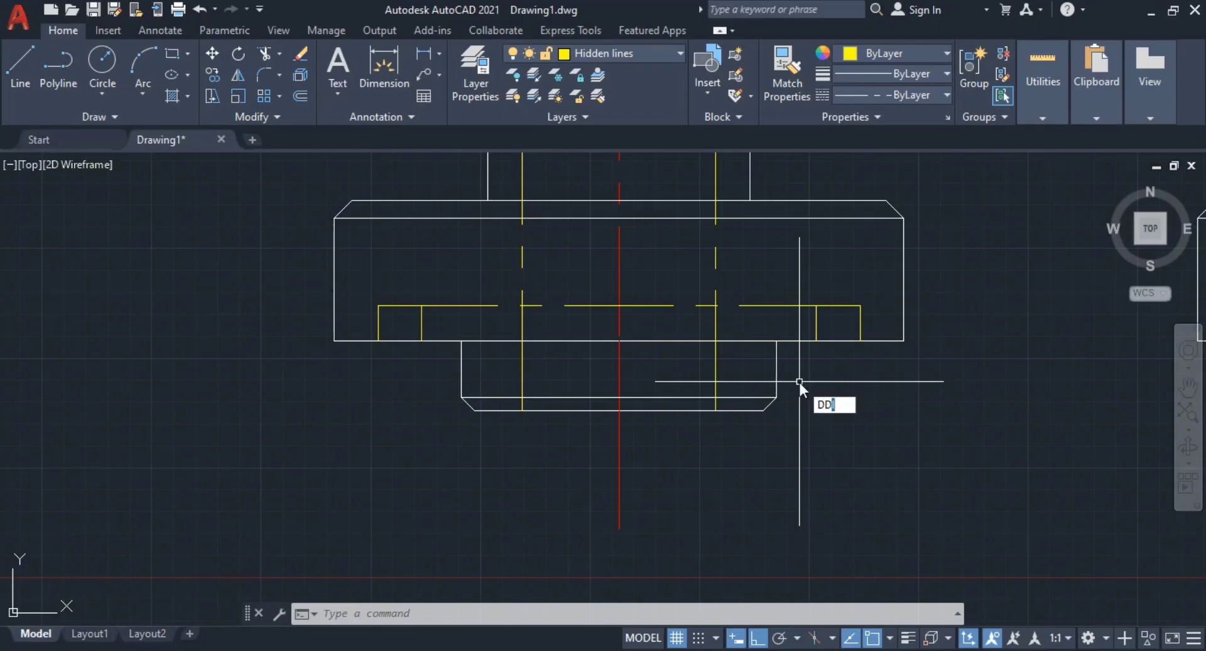
type("I")
key("Return")
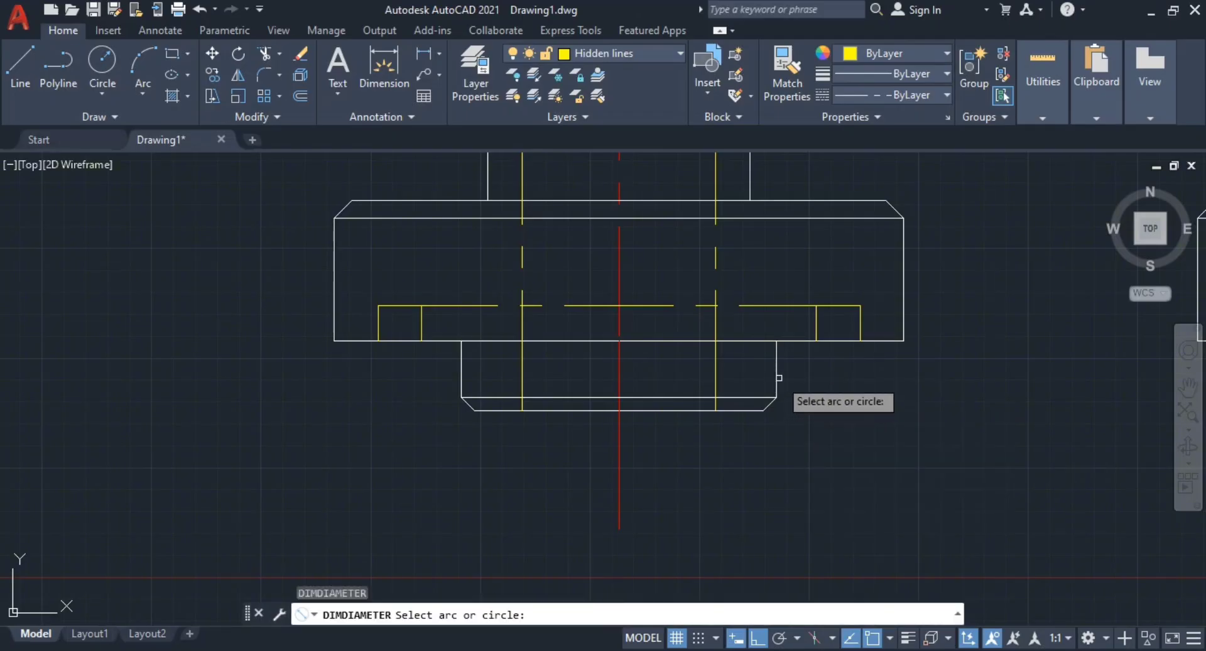
left_click(776, 373)
left_click(462, 373)
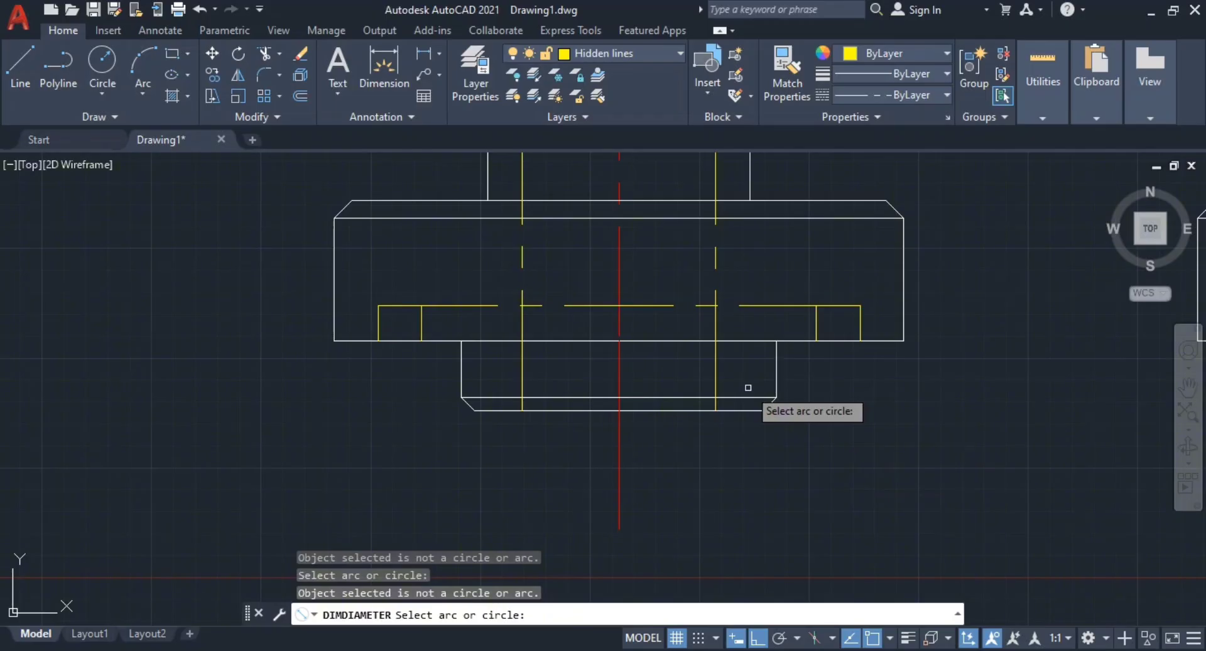
key("Escape")
key("Escape")
Step: Add a horizontal linear dimension across the front view's lower boss between its outer chamfer corners, placed below the view
middle_click_drag(737, 422, 747, 390)
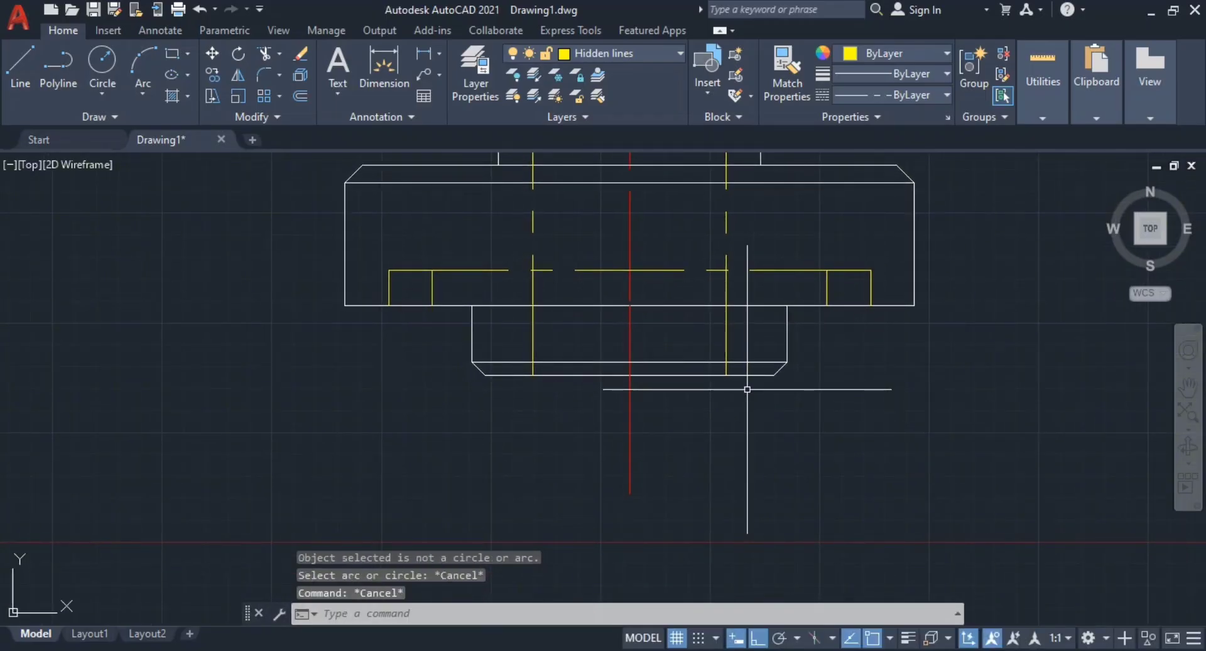
type("dli")
key("Return")
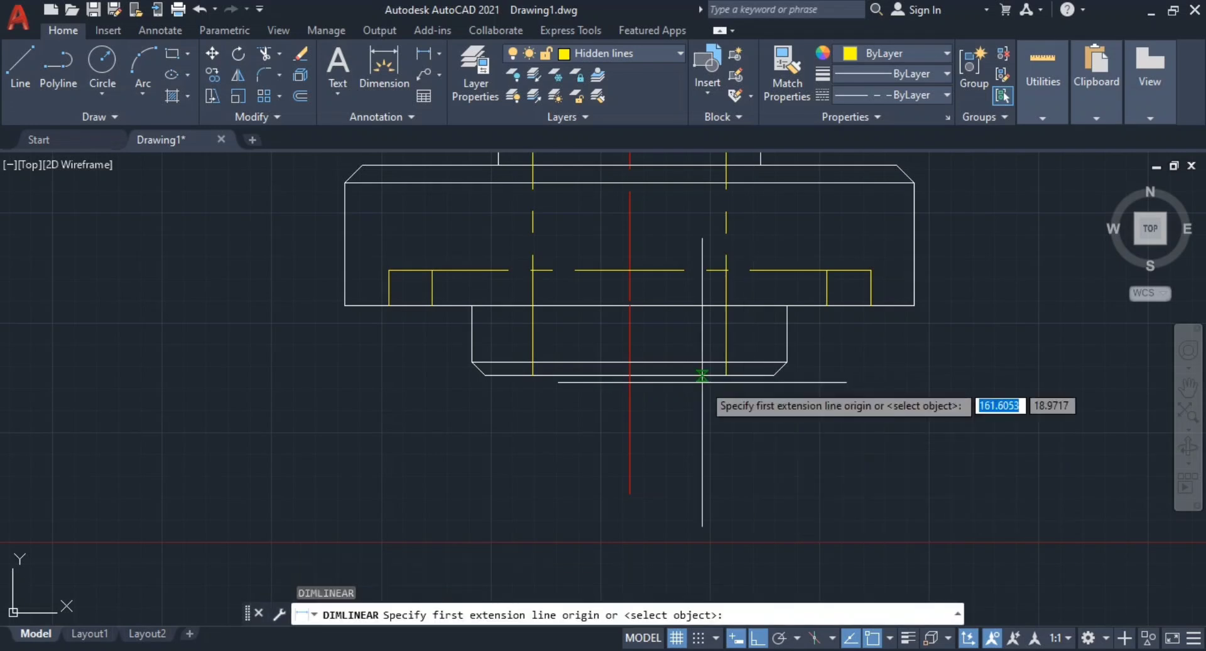
left_click(472, 362)
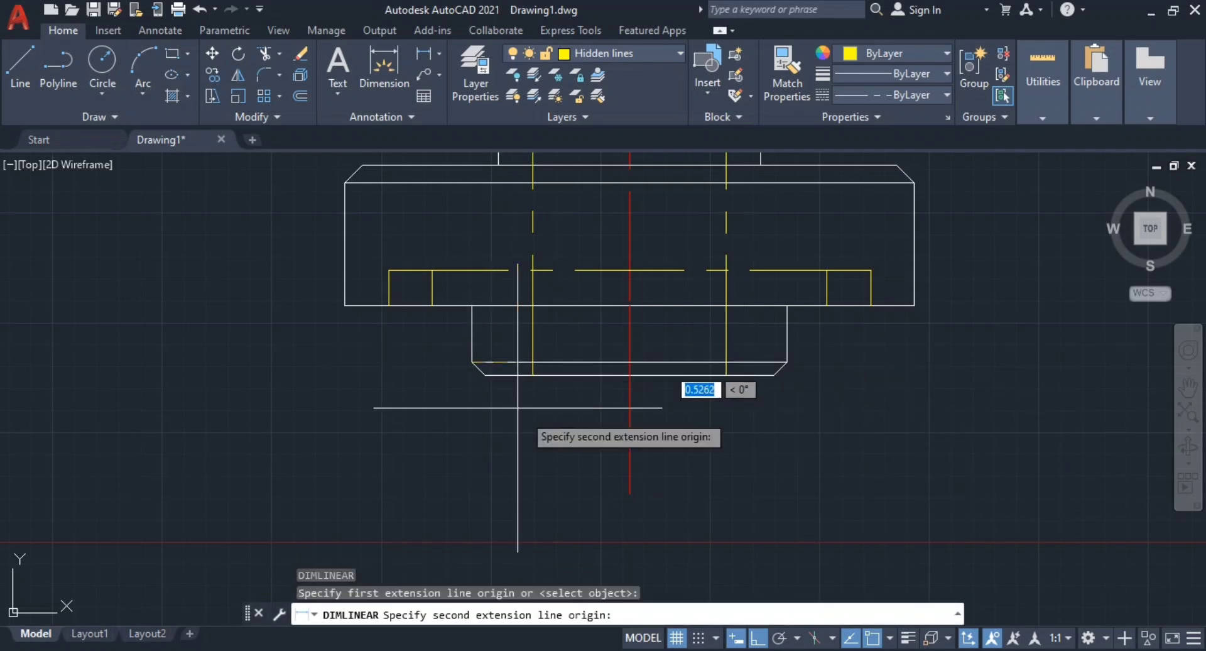
left_click(786, 362)
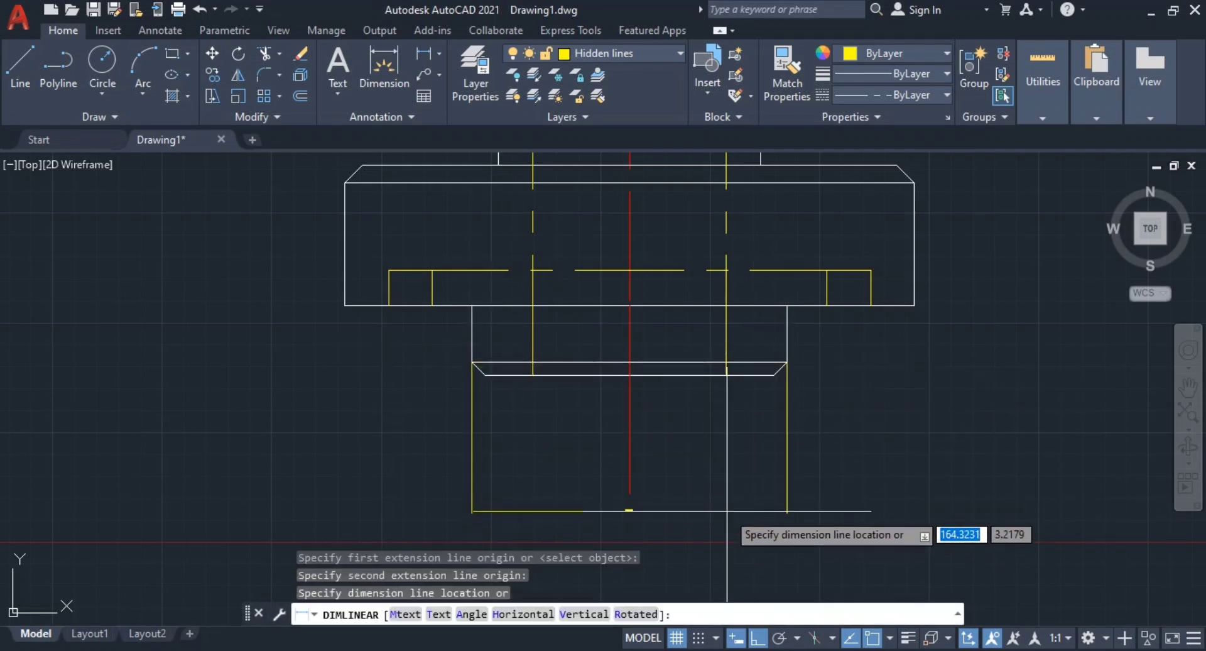
left_click(727, 508)
key("Escape")
scroll(659, 512, "up", 5)
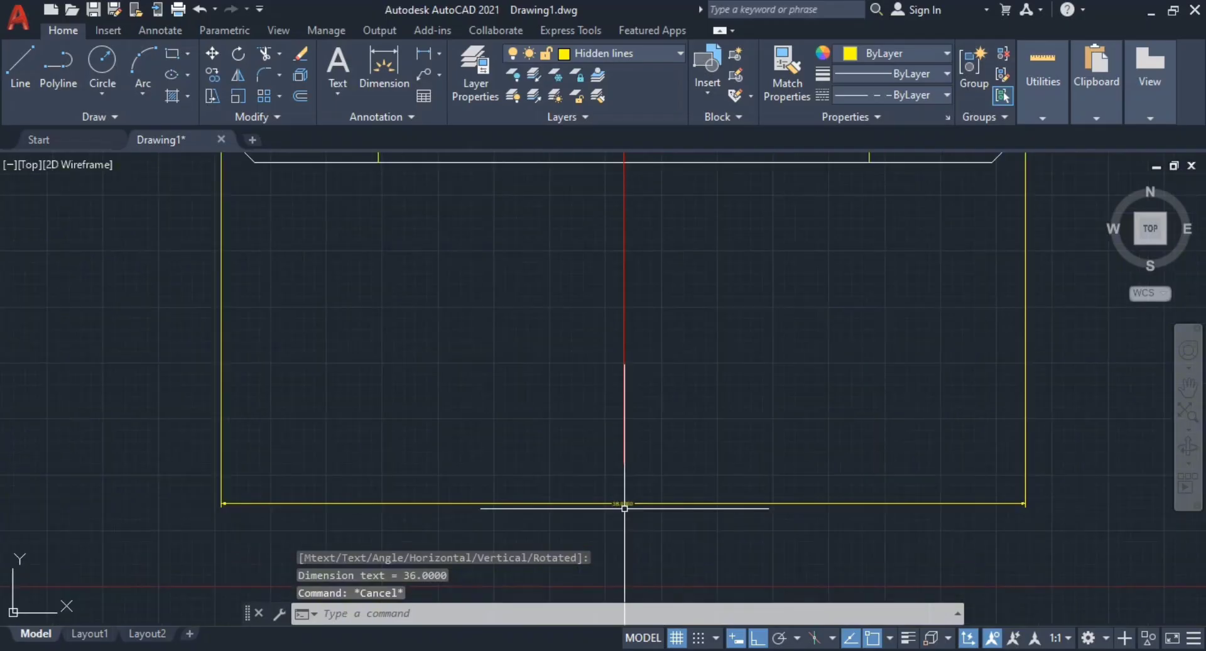
Step: Check the reference drawing and add a diameter symbol before the front view's lower boss dimension so it reads Ø36.0000
key("alt+Tab")
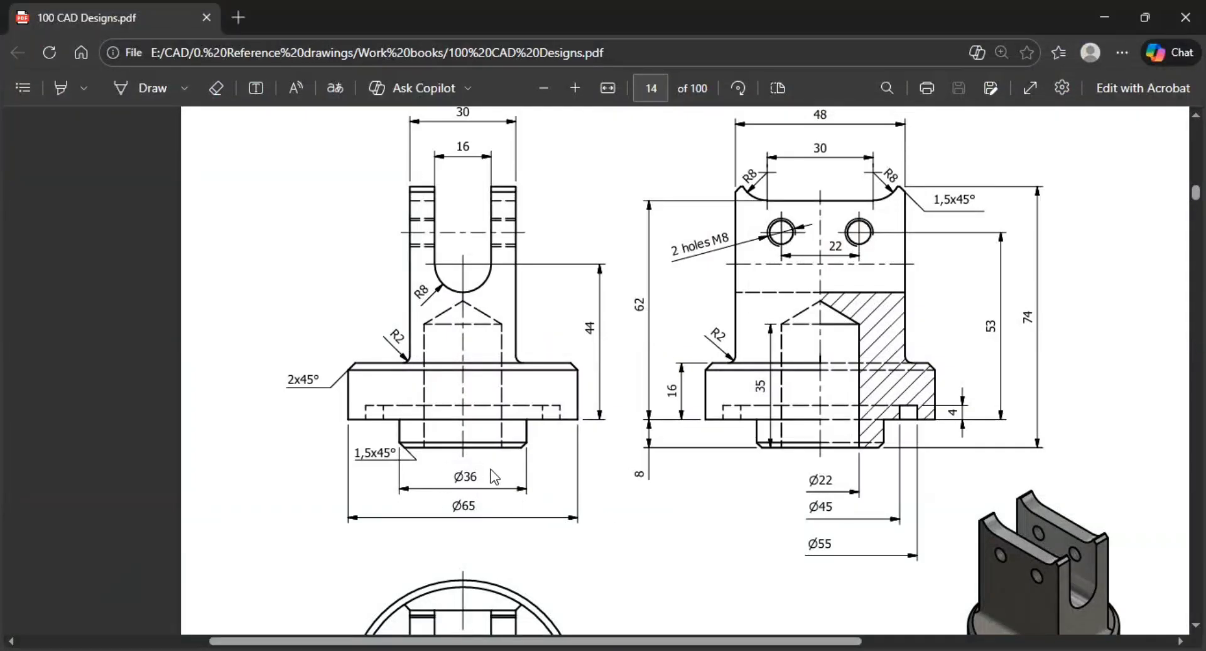
key("alt+Tab")
scroll(695, 436, "down", 5)
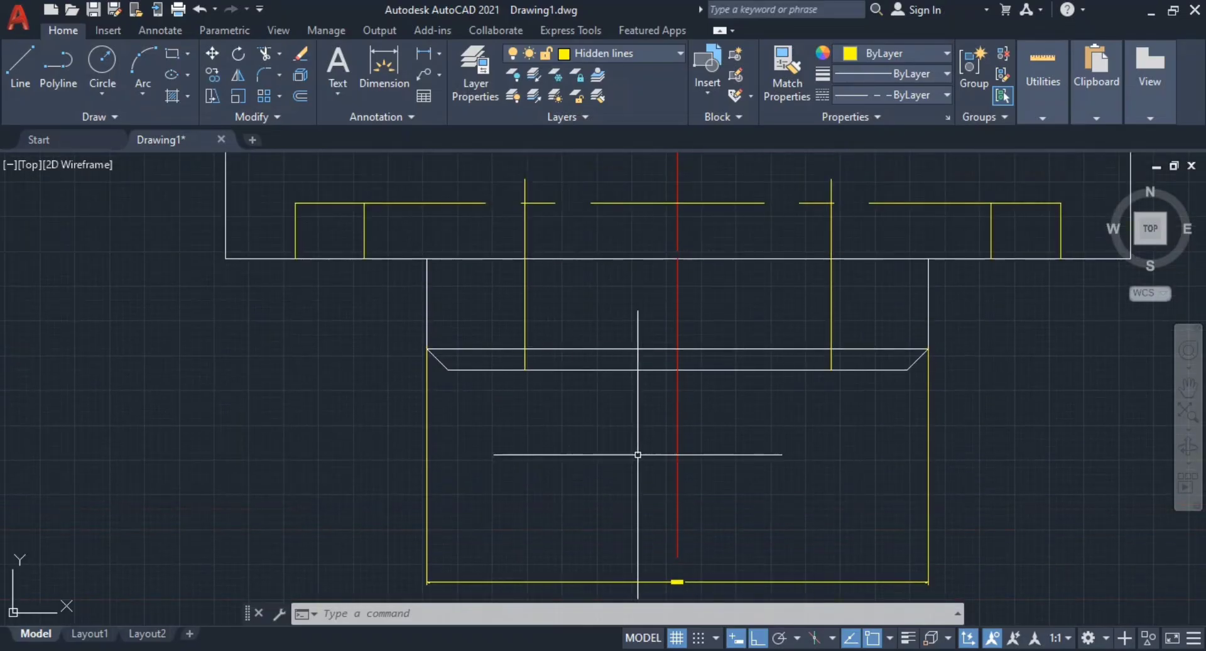
scroll(698, 553, "up", 4)
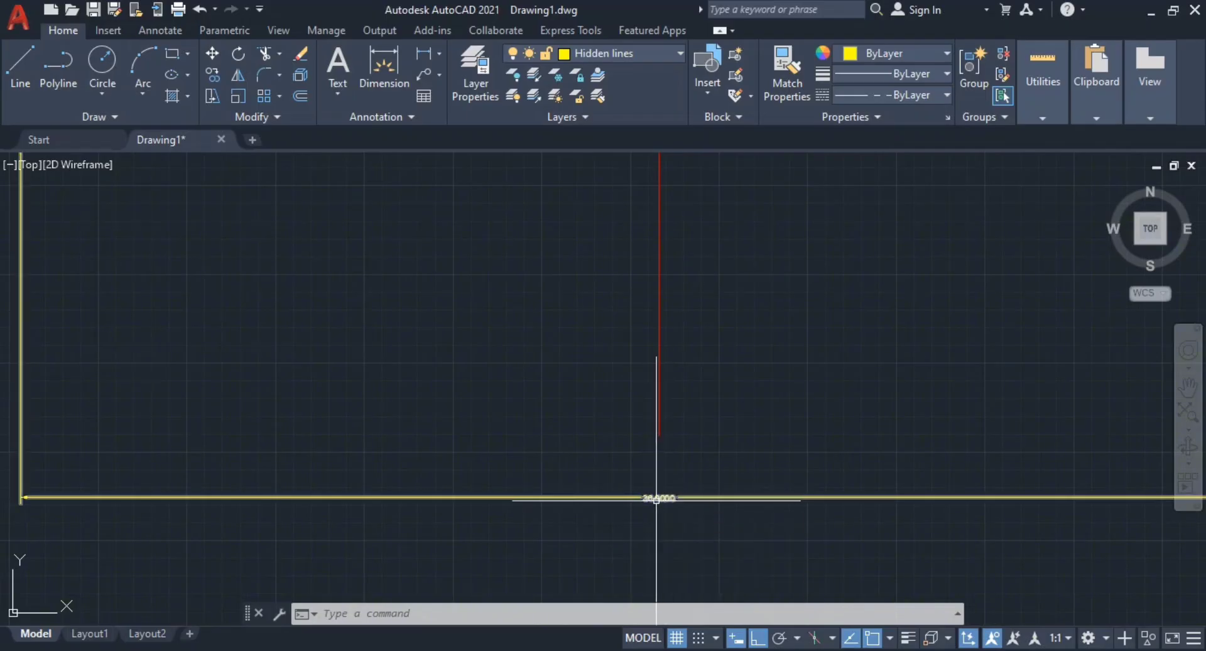
left_click(657, 496)
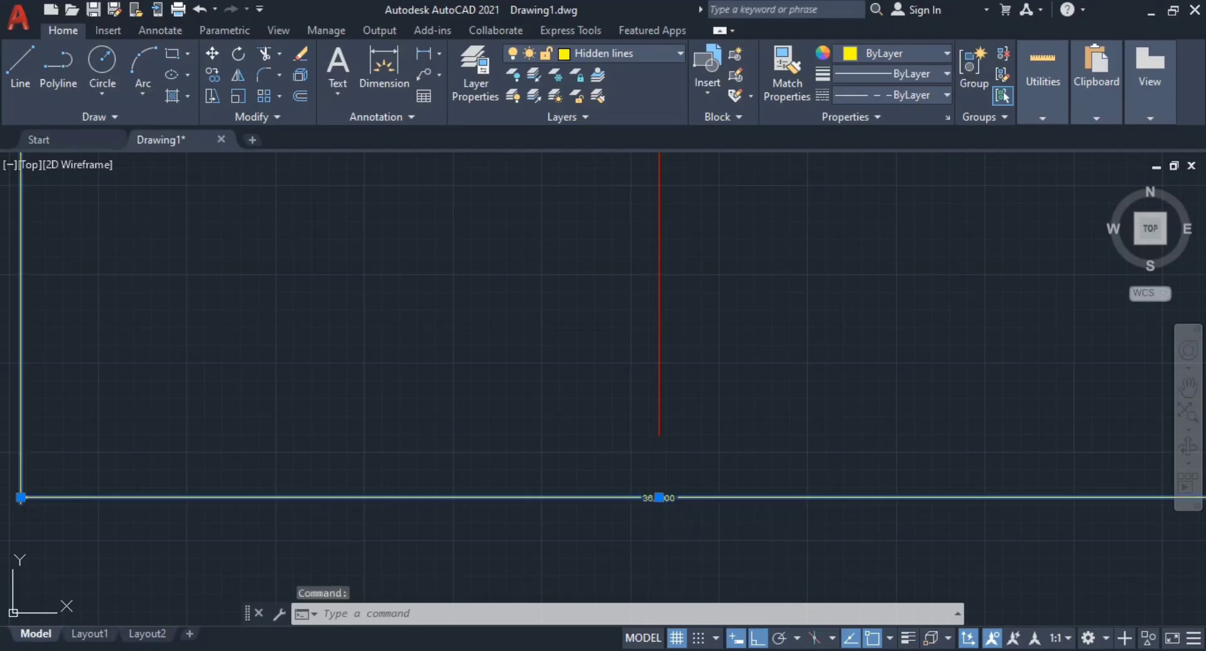
double_click(659, 498)
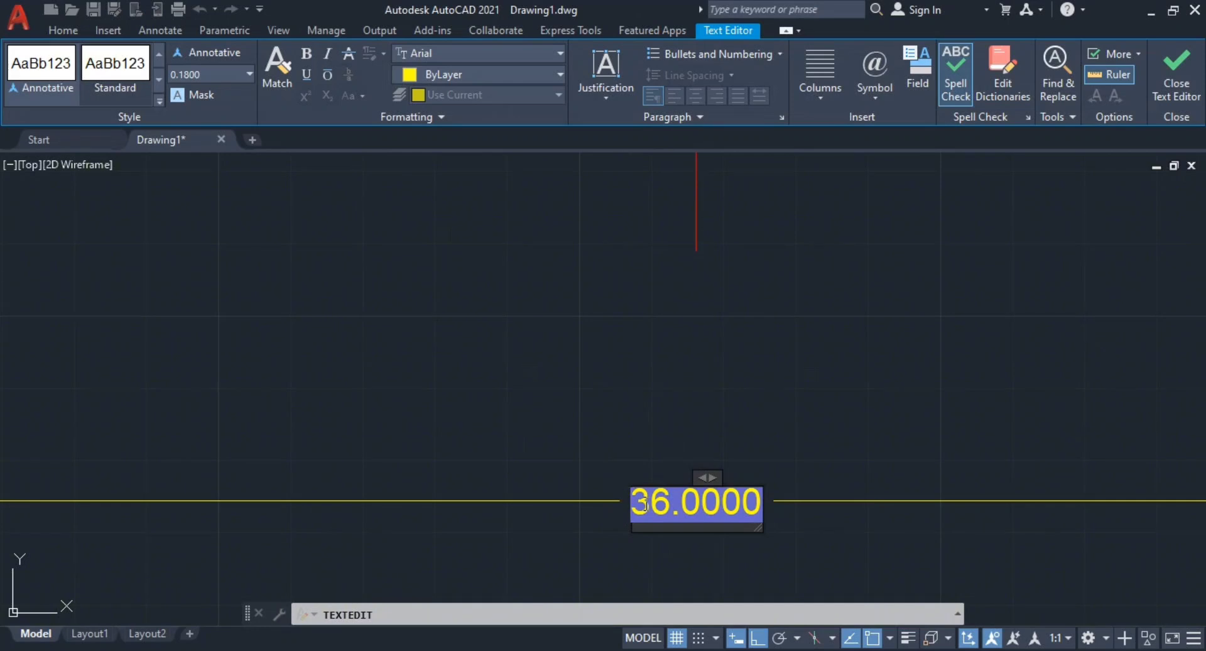
type("%%c")
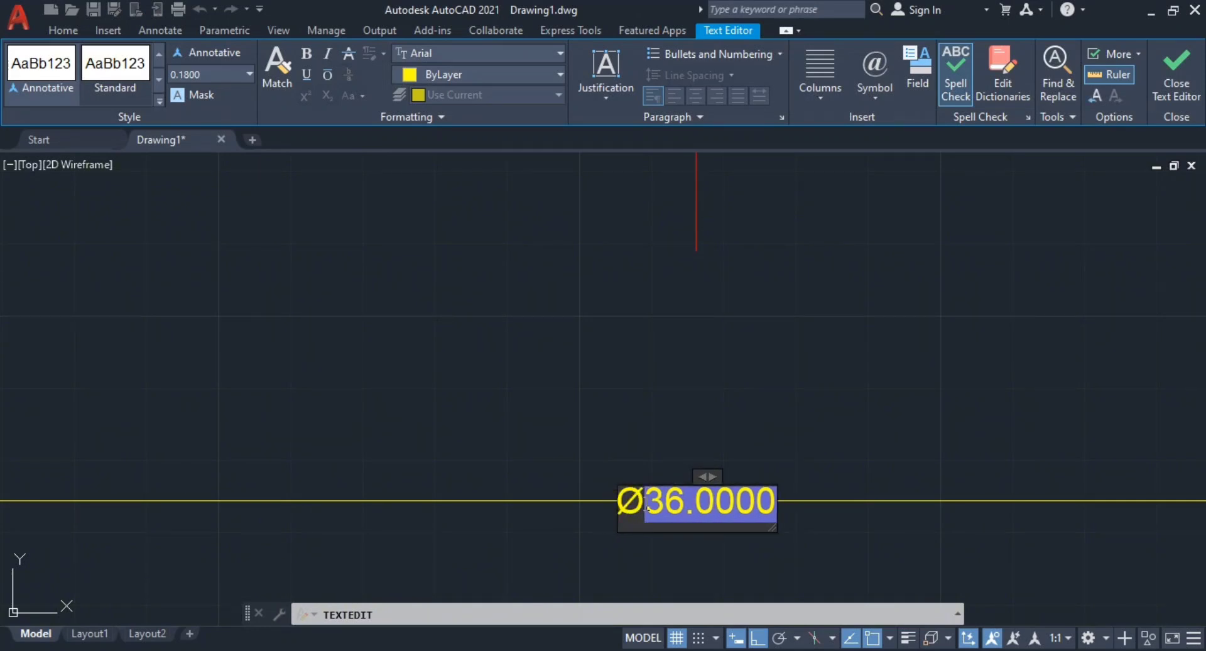
left_click(732, 431)
key("Escape")
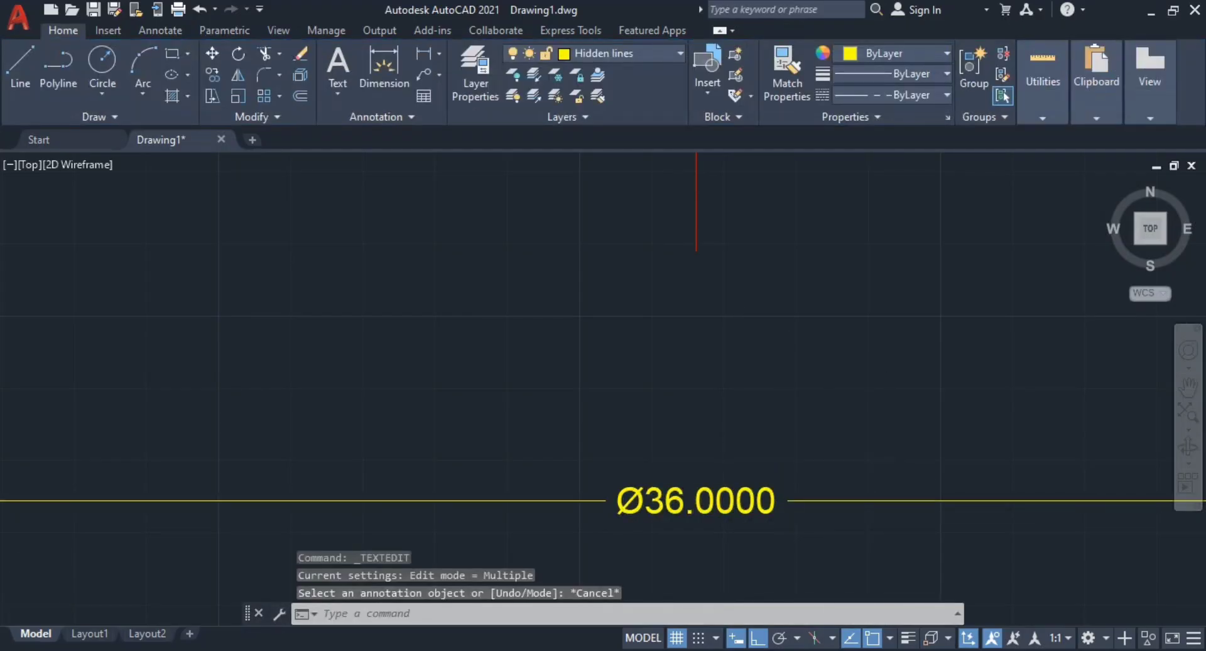
Step: Try to set the text height of the Standard dimension style to 10
scroll(751, 457, "down", 8)
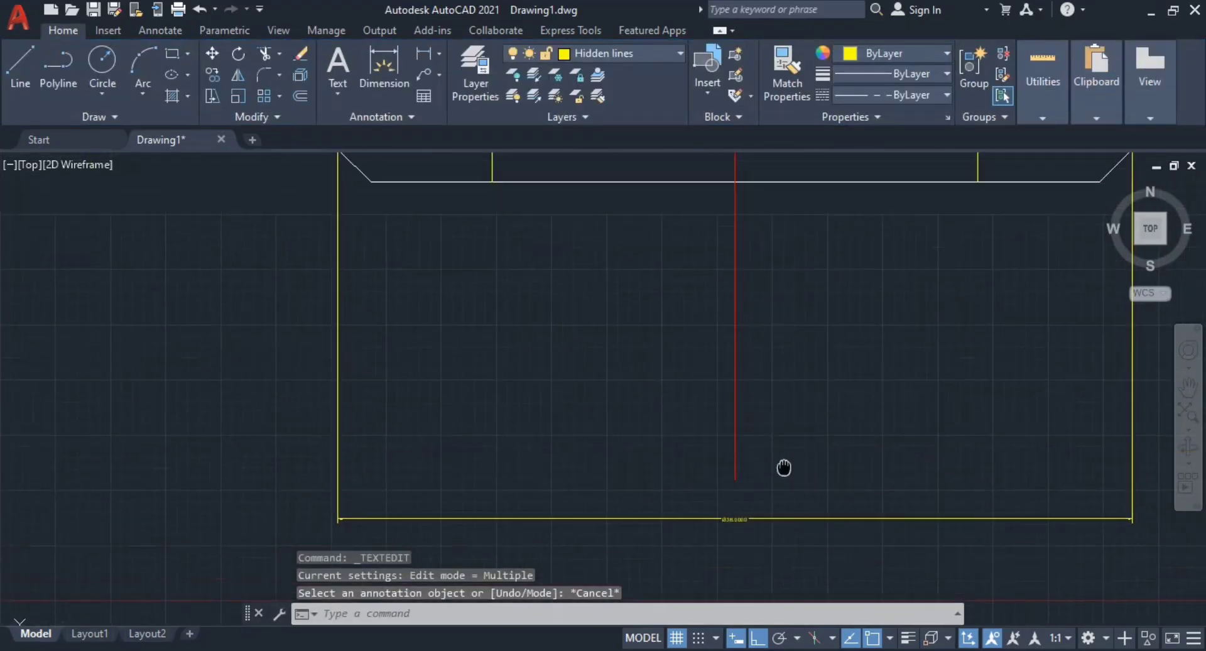
scroll(625, 387, "down", 2)
scroll(727, 393, "up", 1)
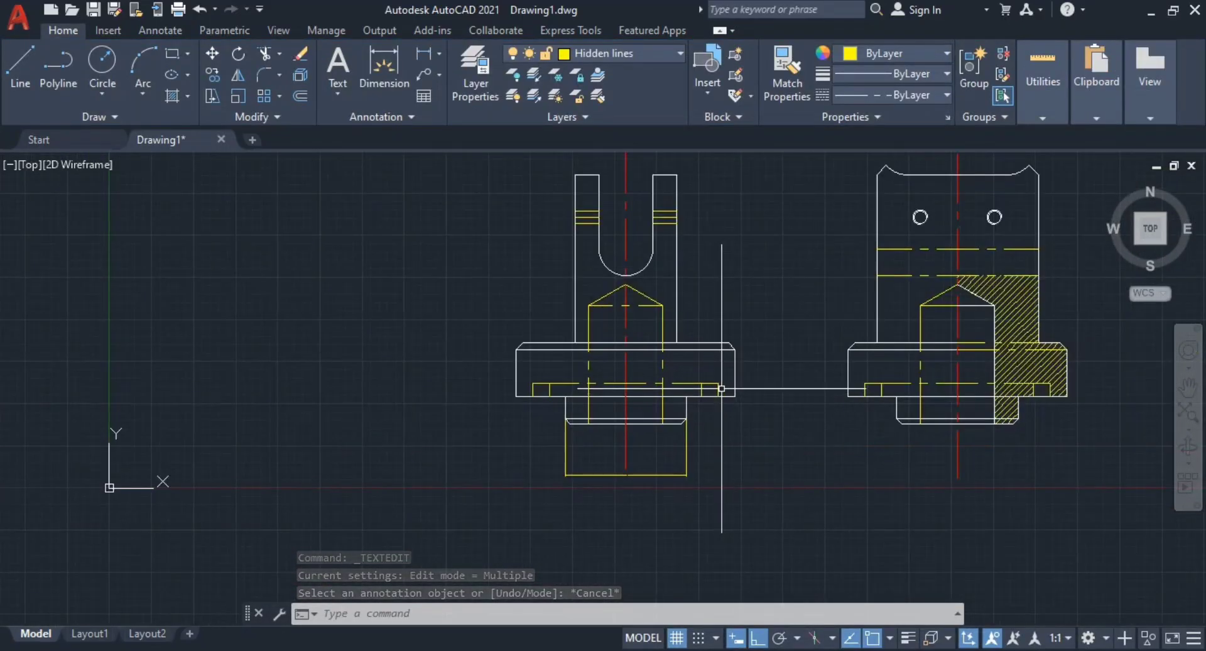
middle_click_drag(722, 389, 627, 405)
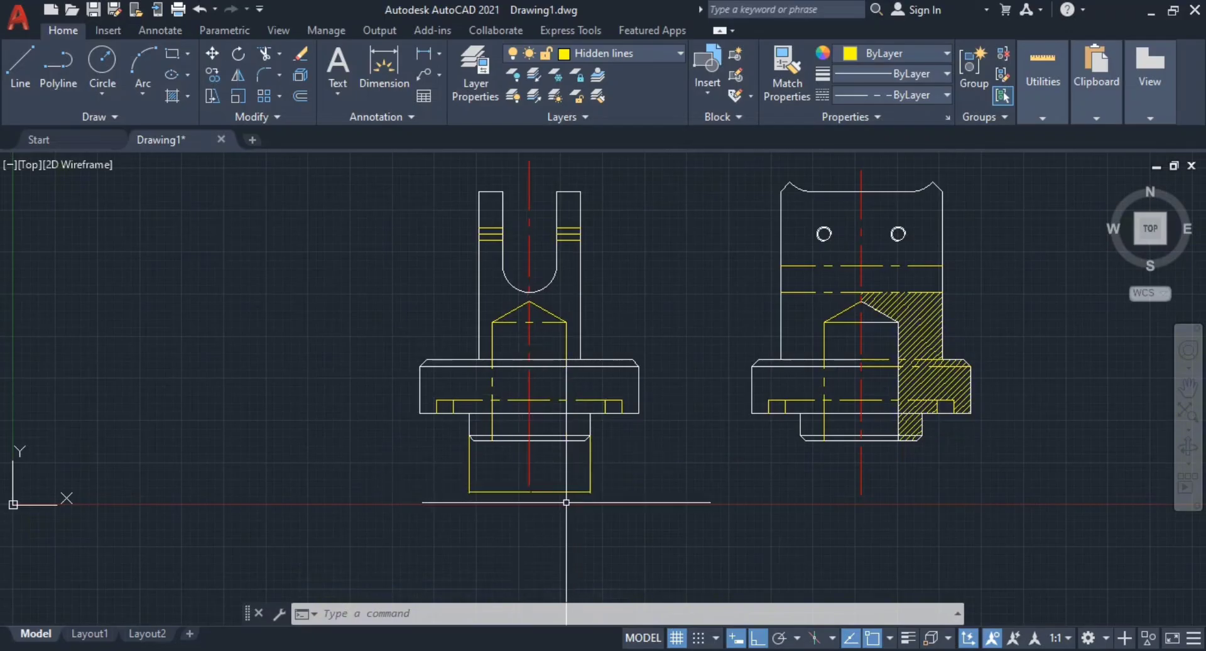
scroll(514, 492, "up", 2)
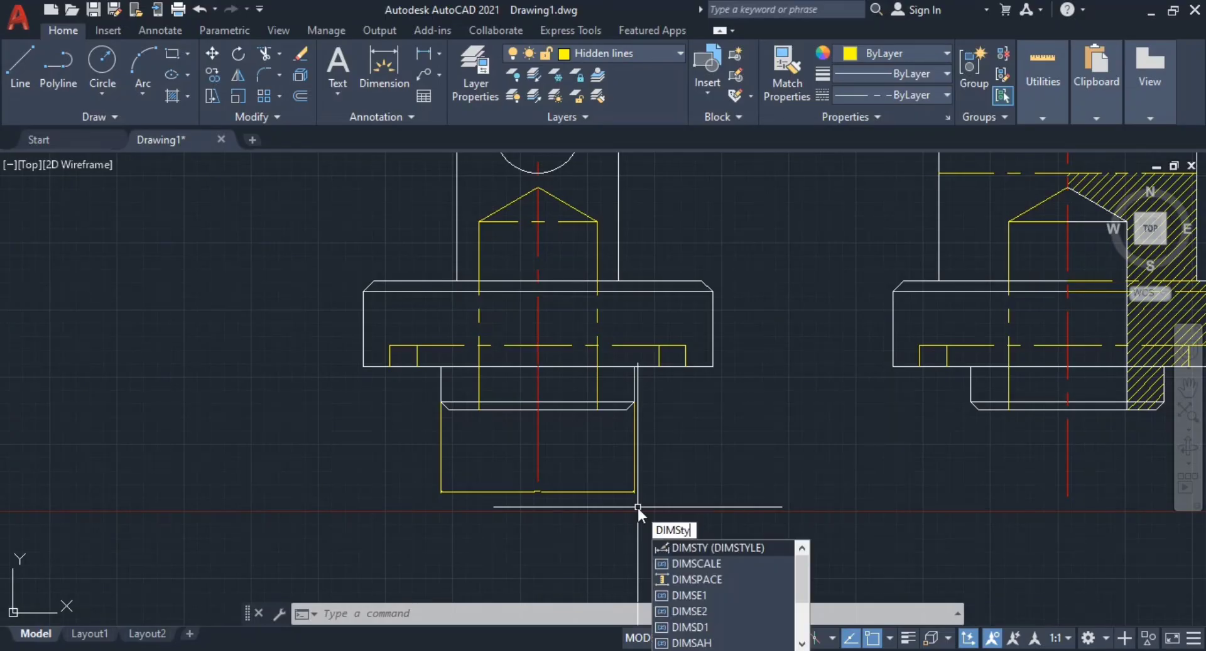
type("t")
key("Return")
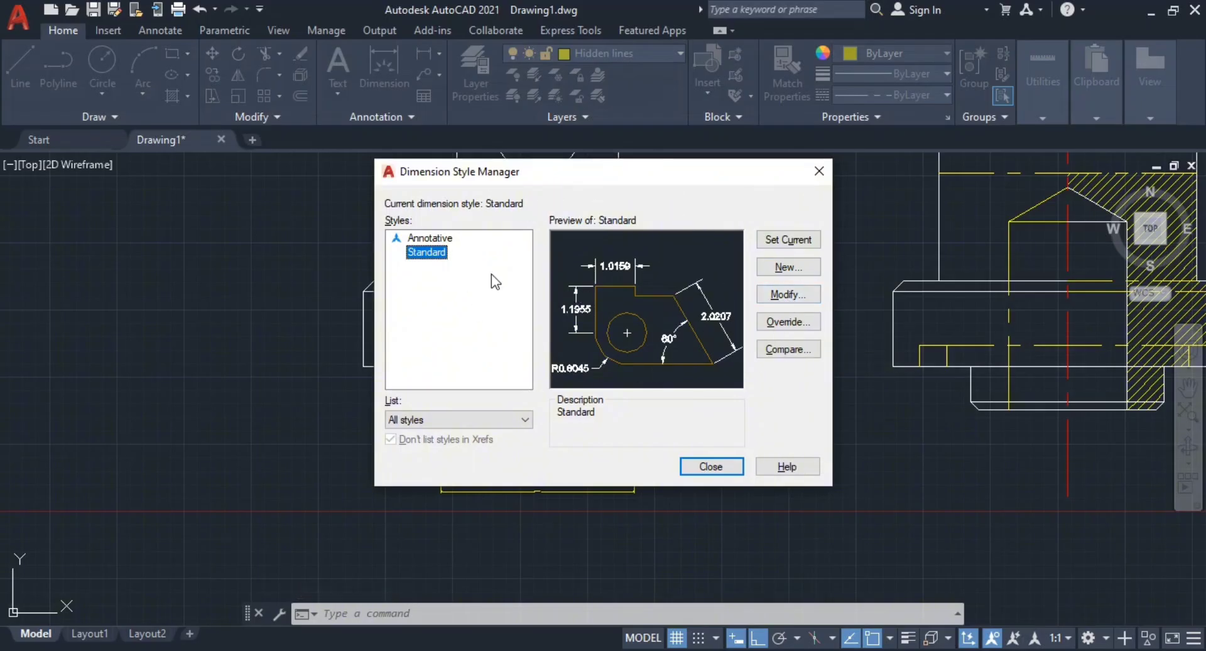
left_click_drag(602, 172, 691, 145)
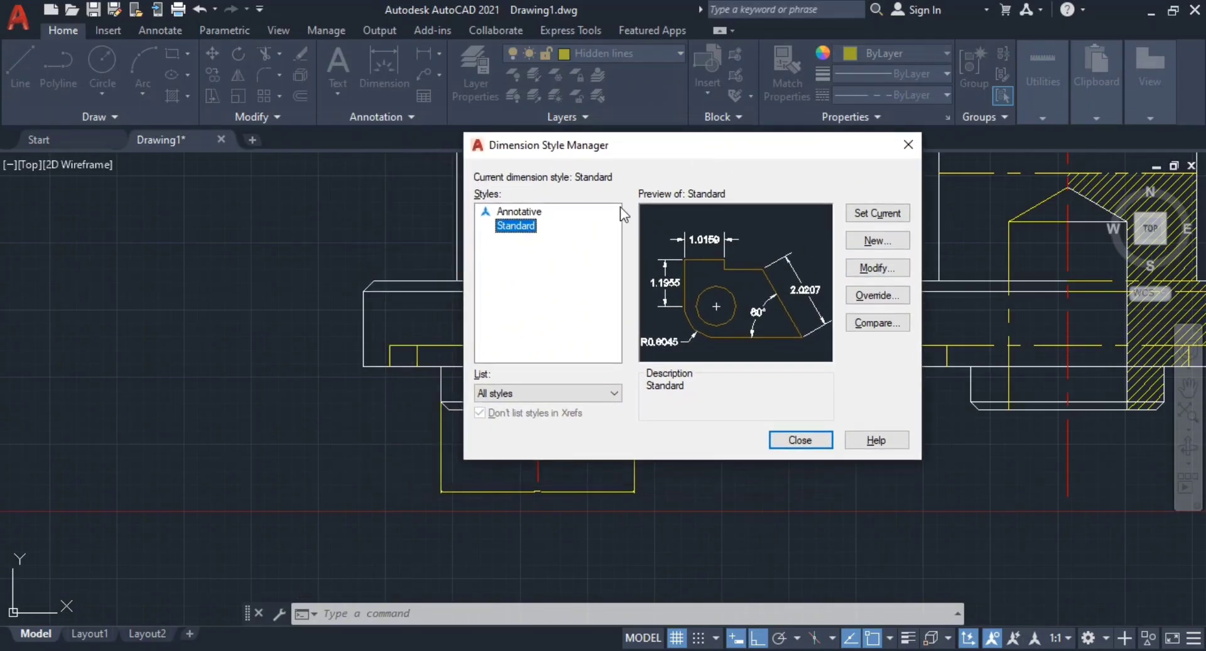
left_click(878, 270)
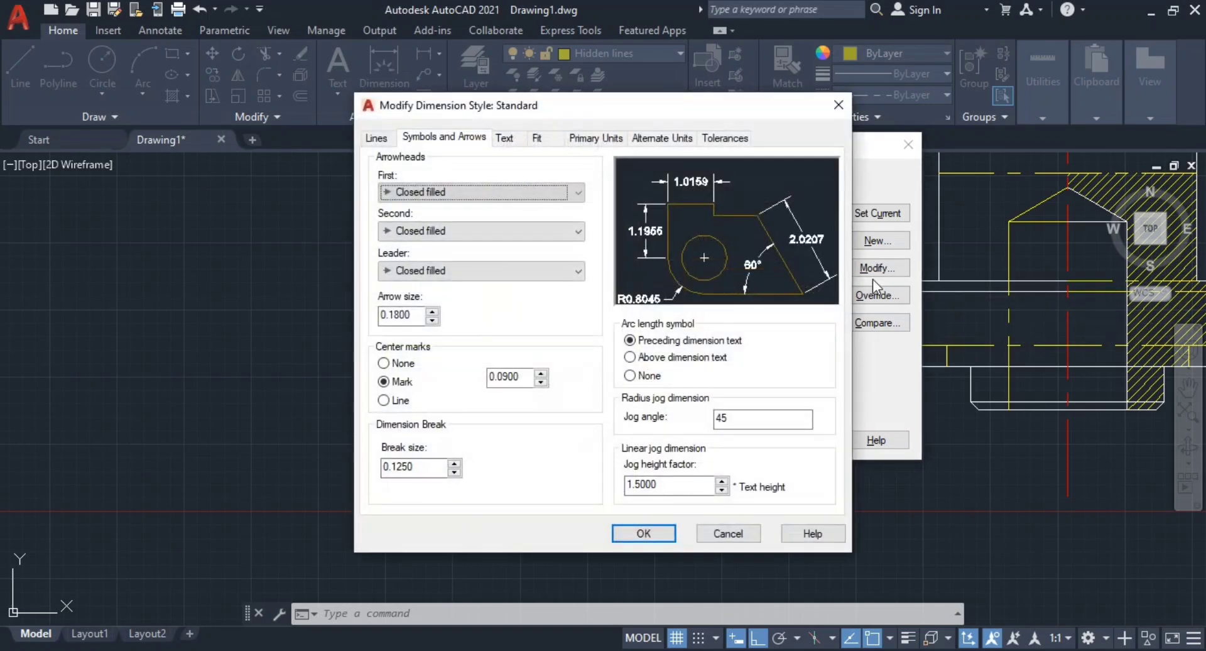
left_click(507, 138)
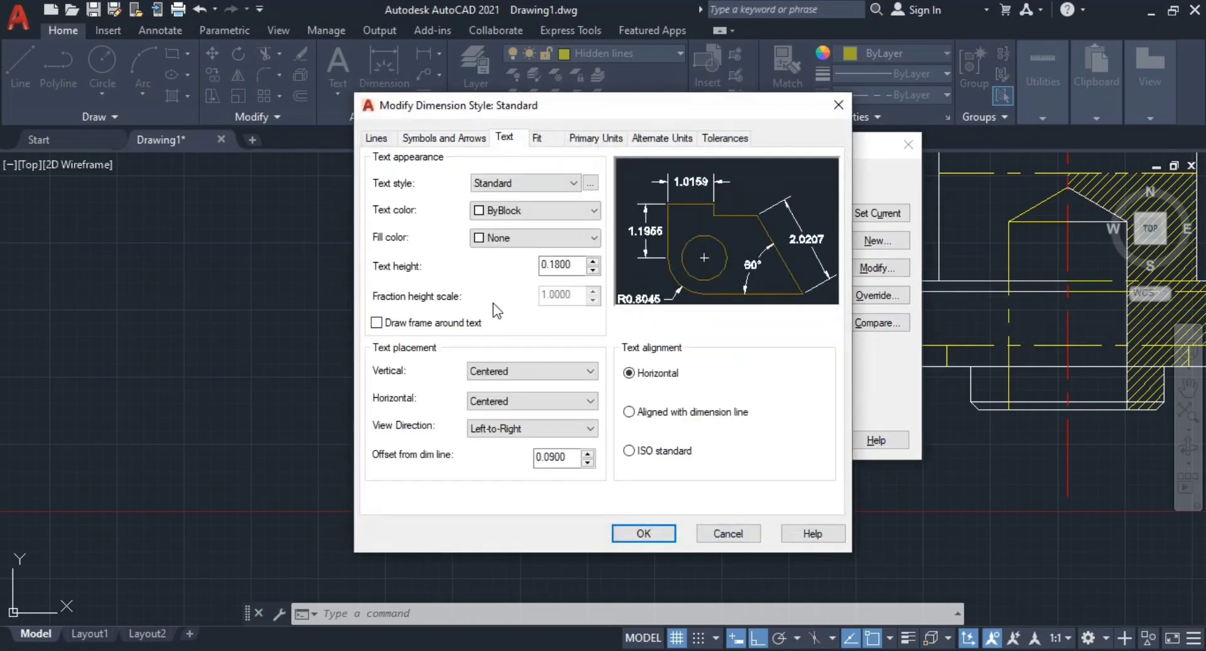
double_click(567, 265)
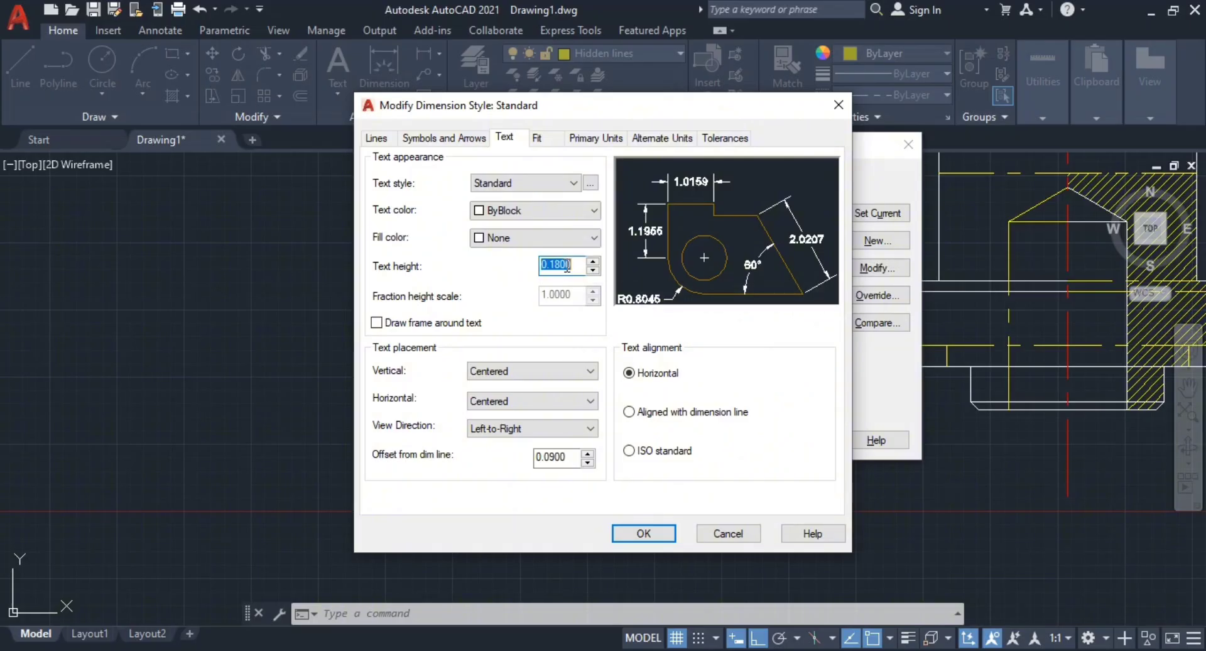
type("1")
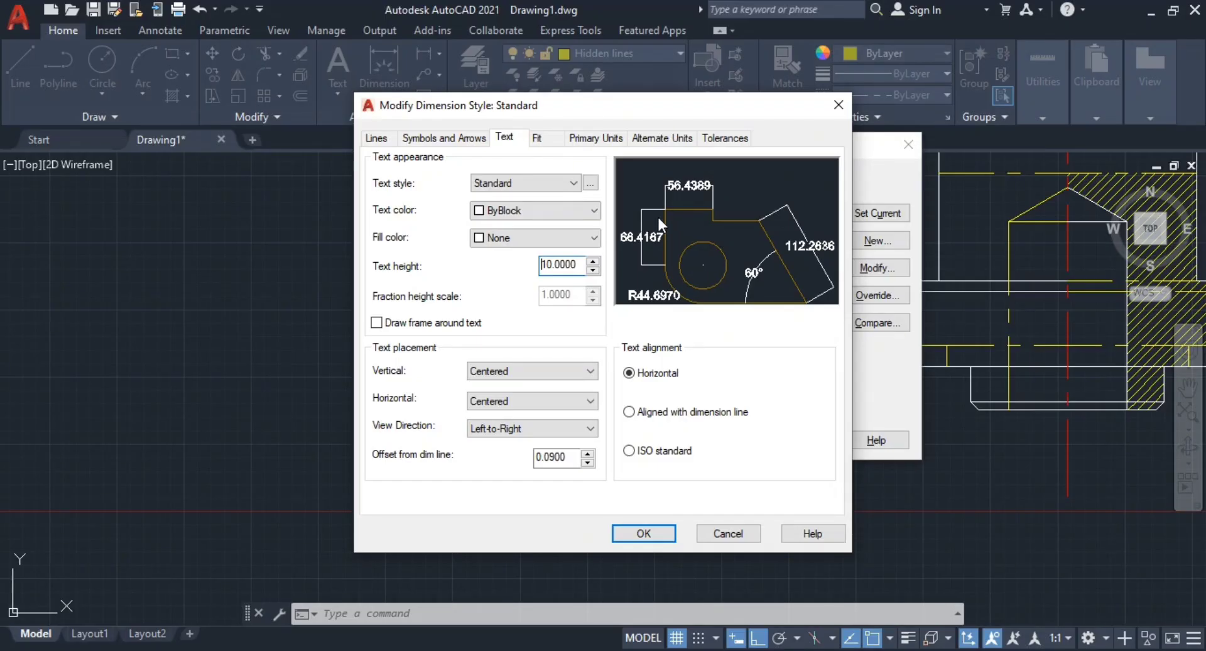
left_click(838, 105)
key("Escape")
Step: Add a vertical linear dimension for the front view's flange height, from its lower right corner to its top edge, placed beside the flange
scroll(552, 440, "up", 2)
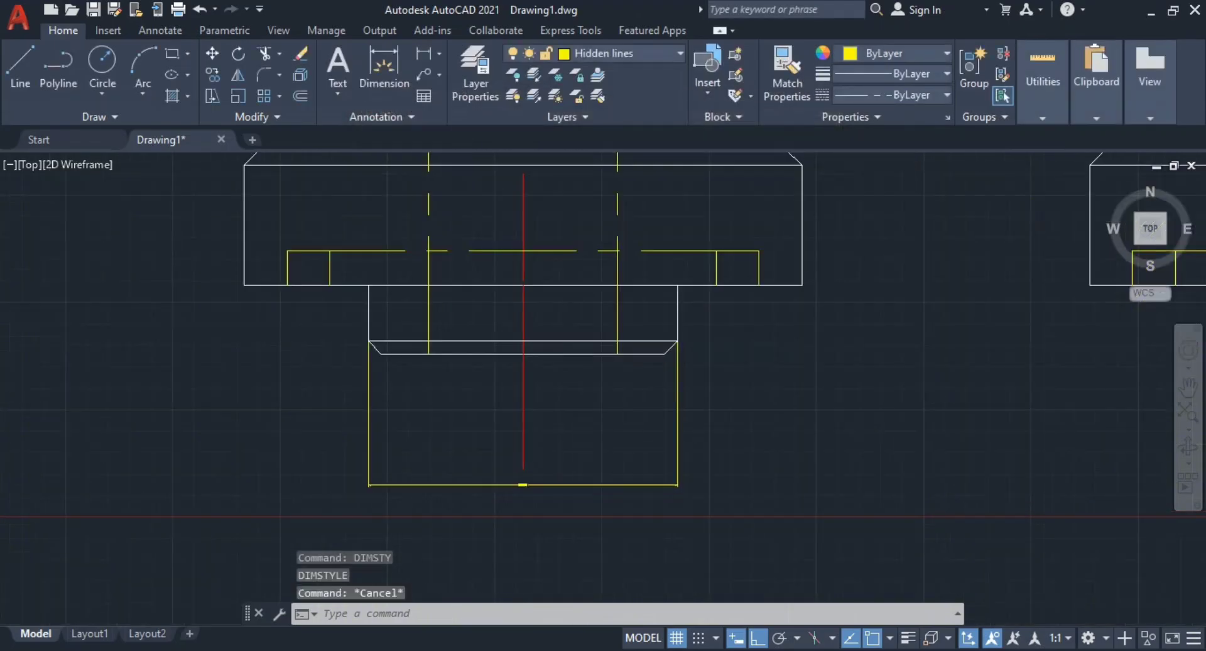
scroll(554, 494, "up", 1)
scroll(506, 478, "up", 1)
scroll(507, 480, "down", 1)
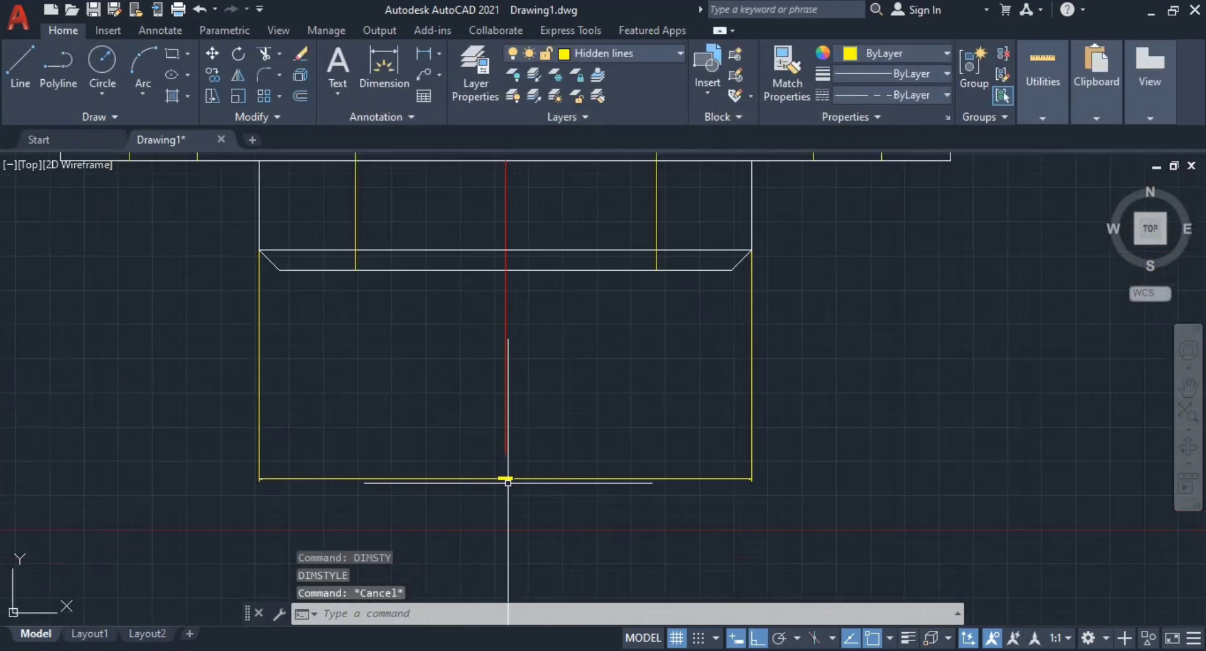
middle_click_drag(956, 306, 615, 412)
scroll(713, 371, "down", 1)
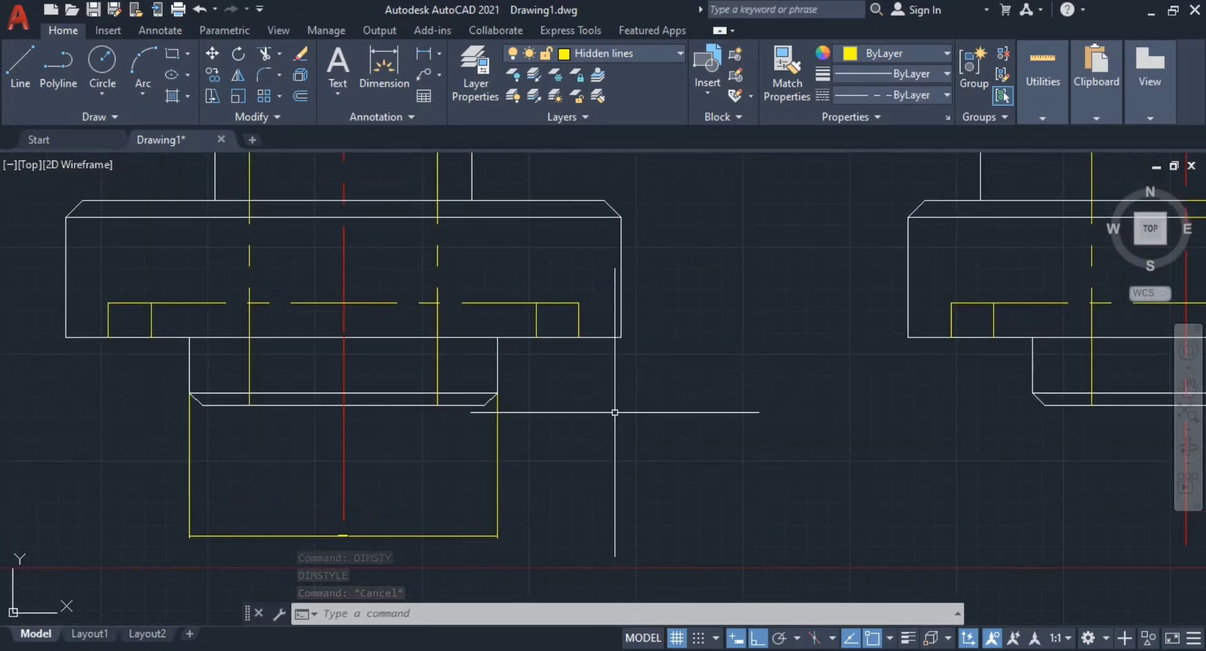
type("dli")
key("Return")
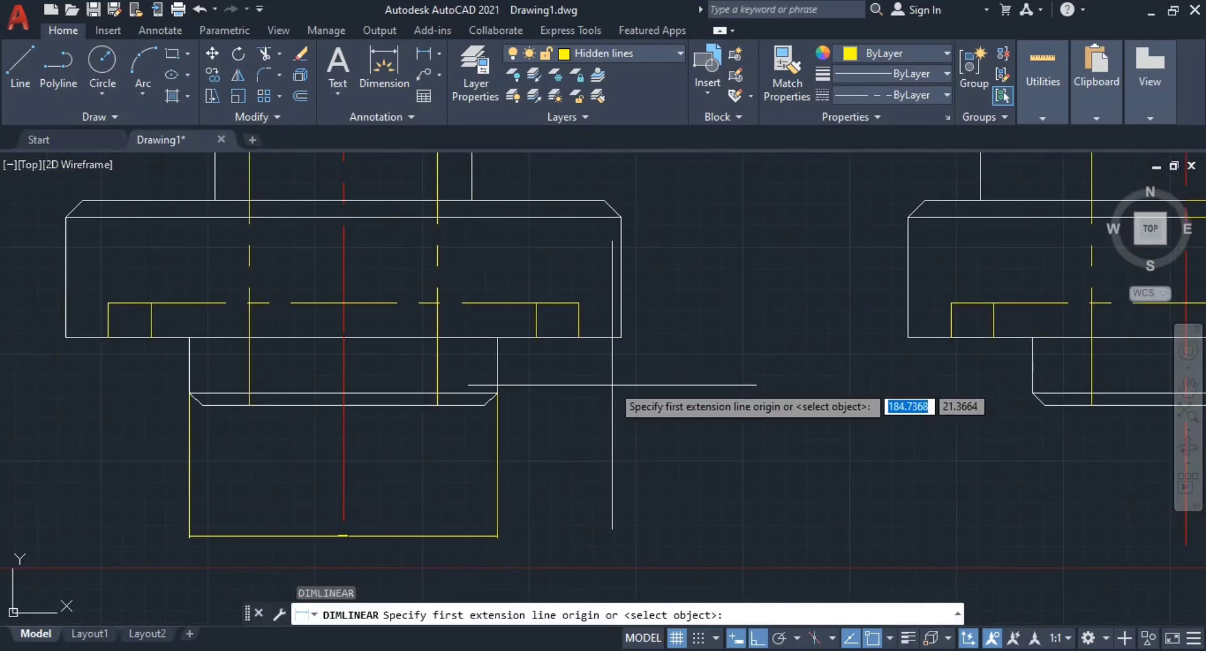
left_click(621, 337)
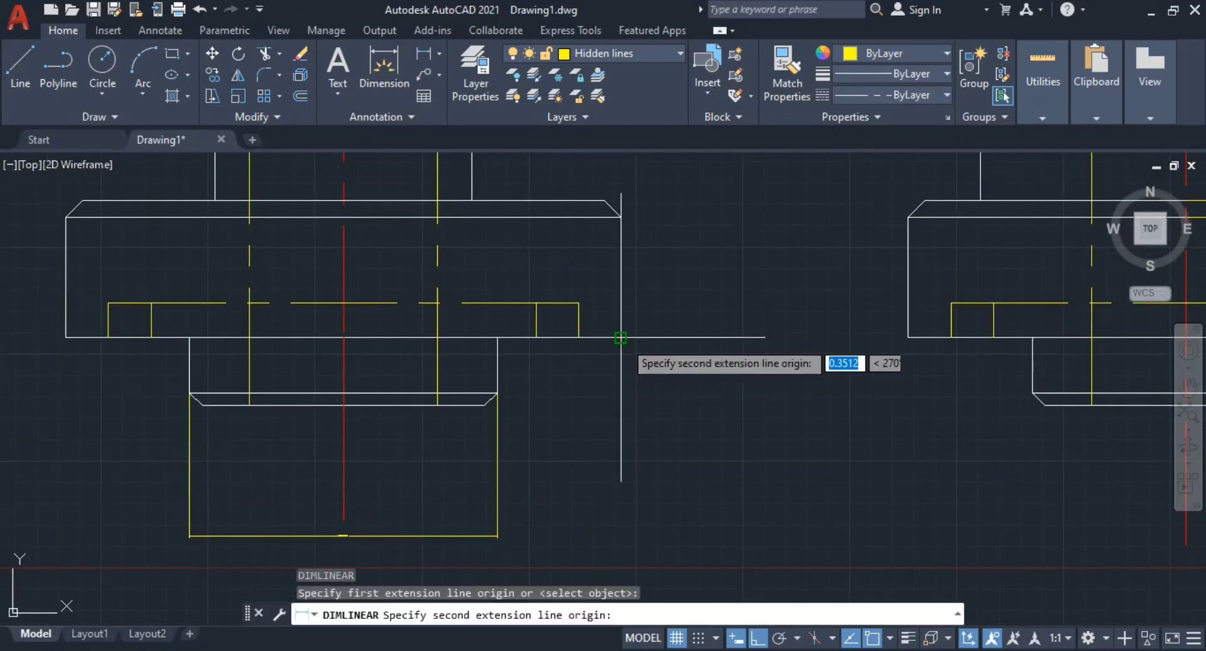
left_click(592, 200)
left_click(681, 266)
key("Escape")
middle_click_drag(457, 545, 475, 485)
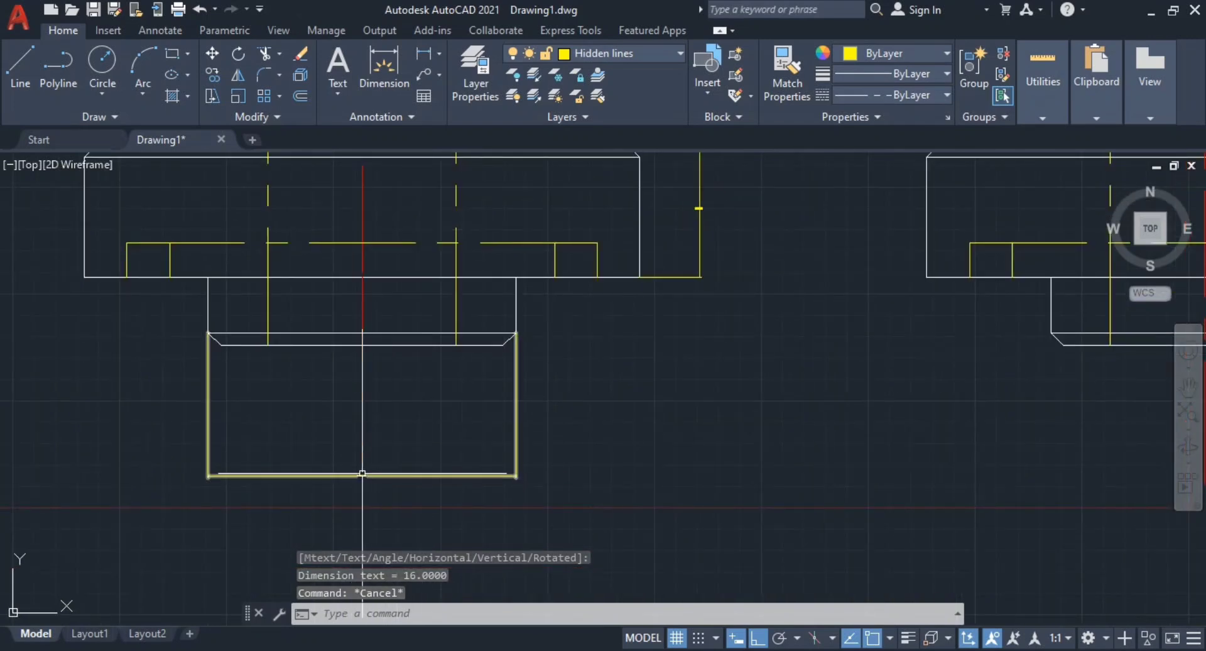
middle_click_drag(711, 360, 717, 449)
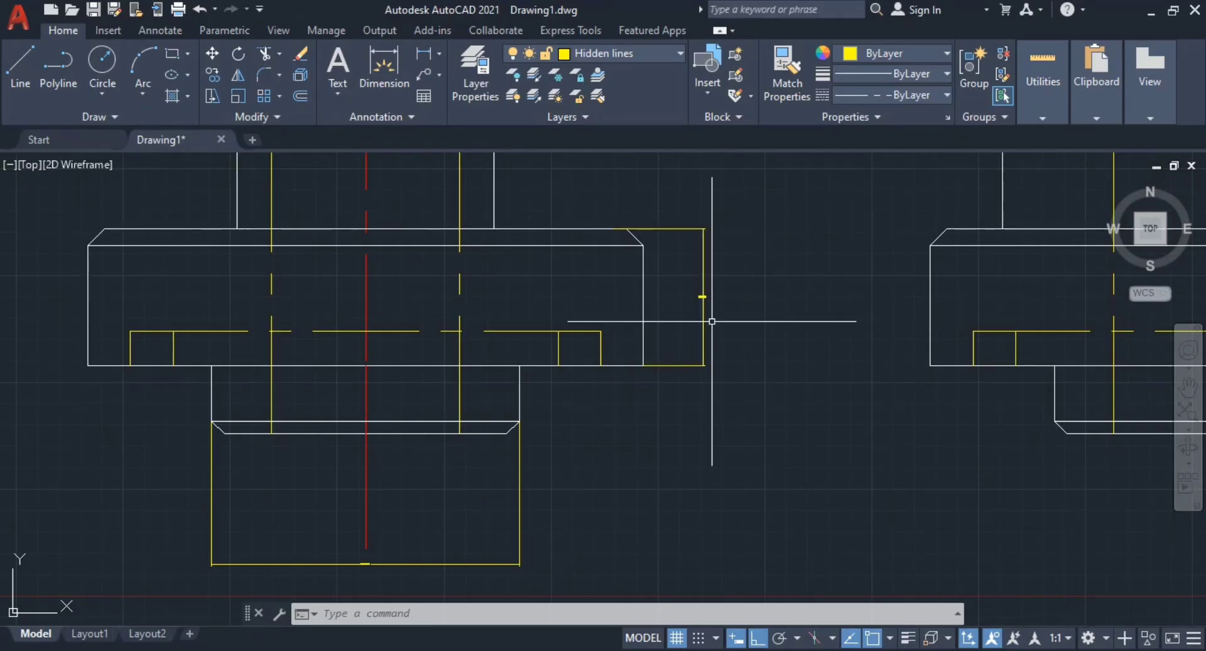
Step: Erase the vertical dimension beside the front view's flange
scroll(710, 334, "up", 3)
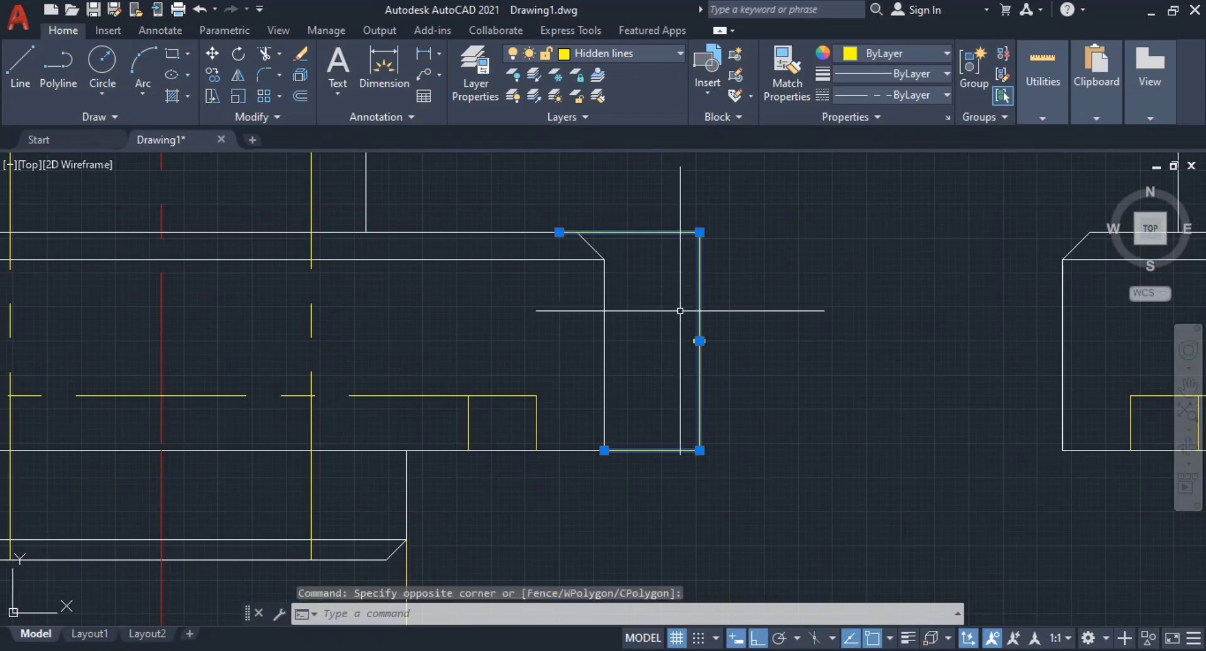
type("e")
key("Return")
scroll(615, 394, "down", 5)
mouse_move(615, 396)
middle_mouse_down()
mouse_move(710, 349)
mouse_move(674, 404)
middle_mouse_up()
key("Escape")
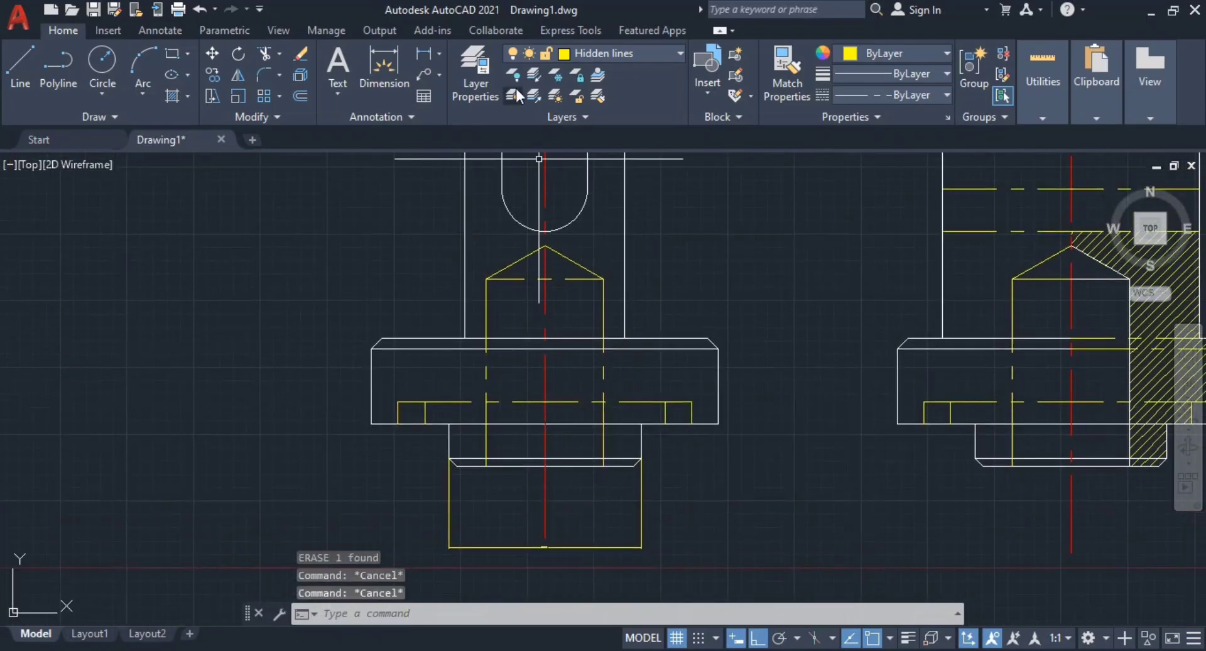
Step: Create a new layer named Dims and set its color to index 130
left_click(475, 75)
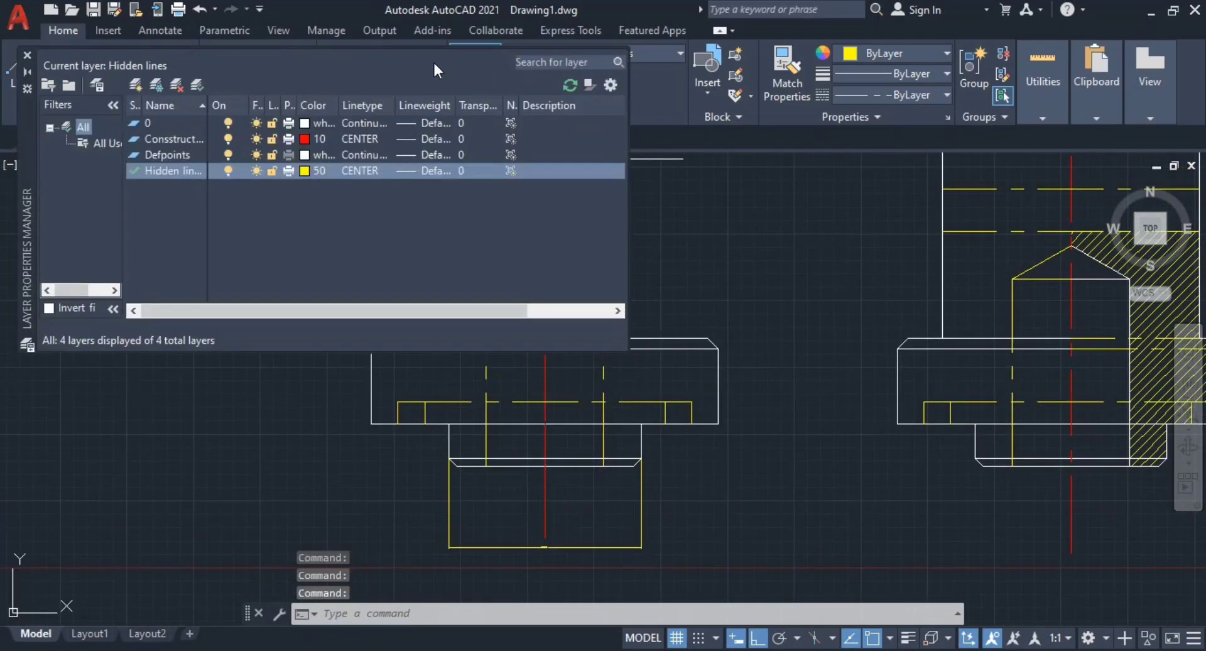
left_click(136, 87)
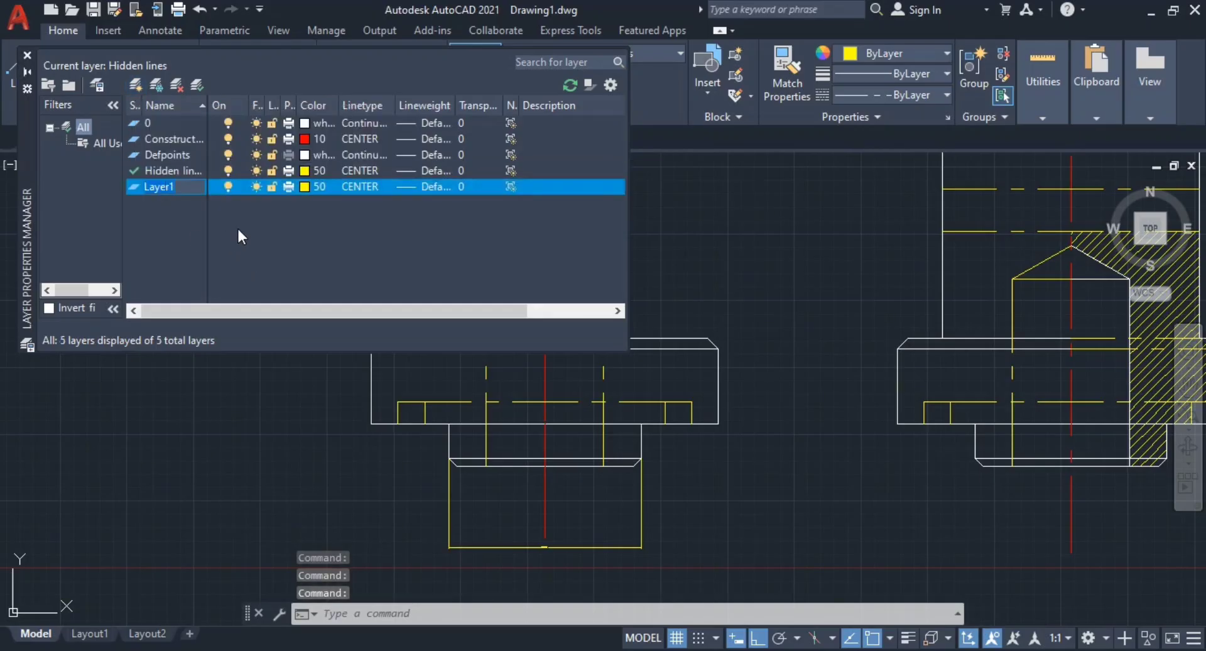
type("Dims")
key("Return")
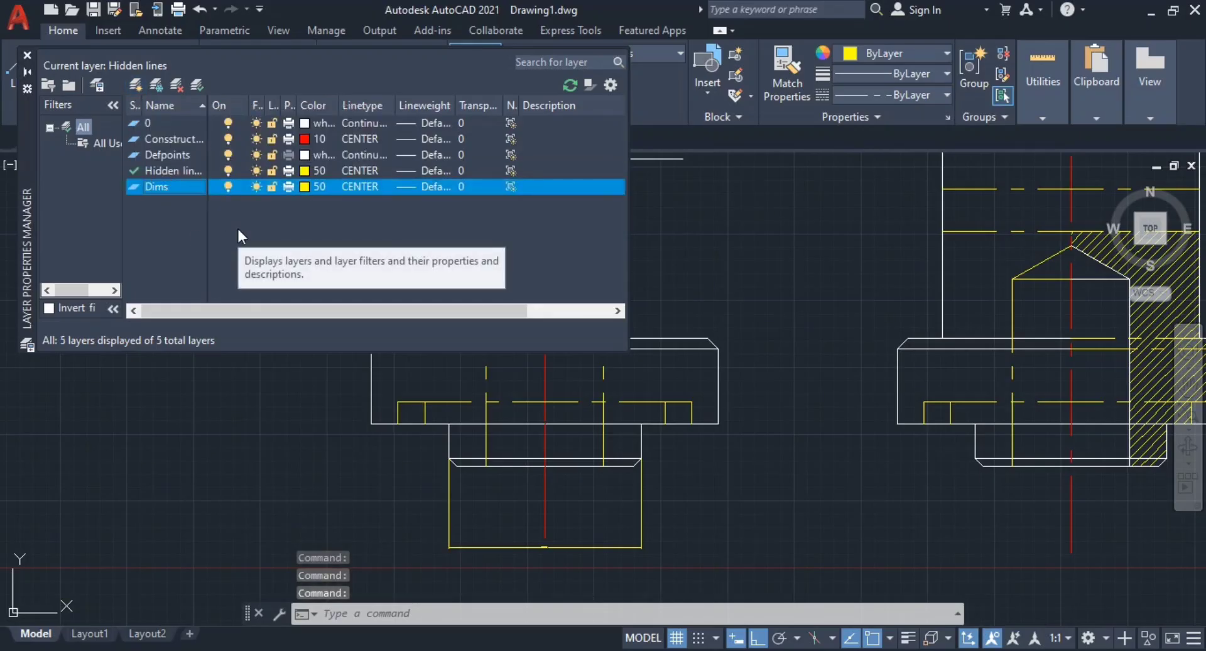
left_click(304, 185)
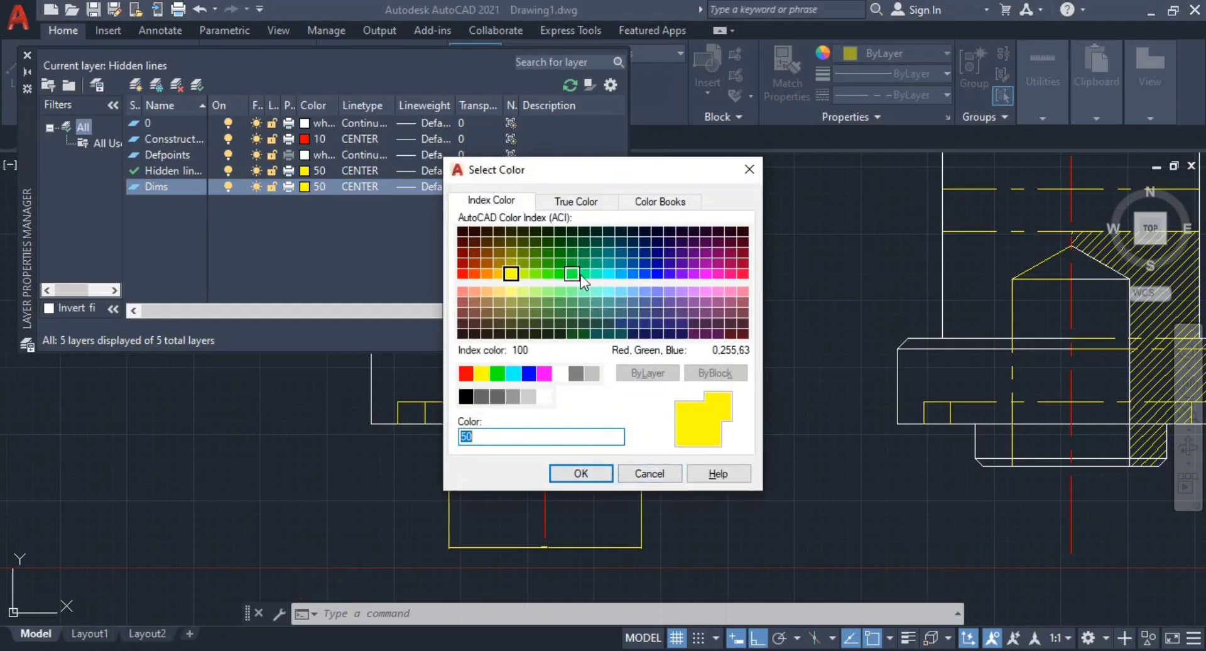
left_click(609, 272)
left_click(585, 474)
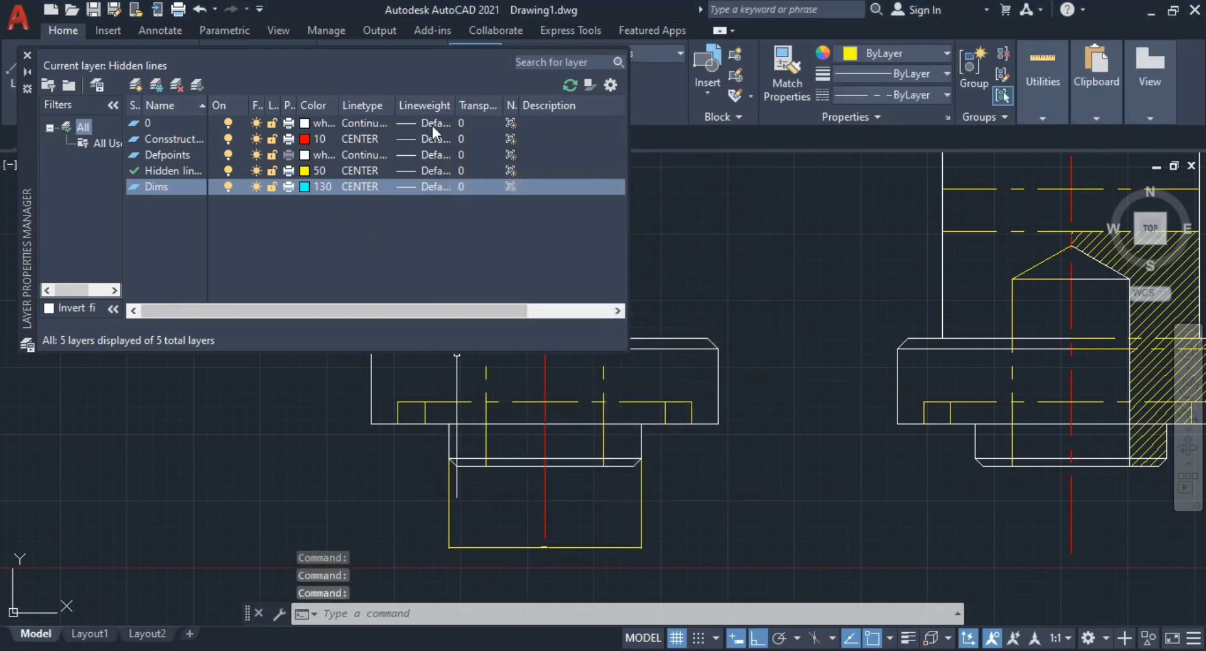
left_click(27, 55)
key("Escape")
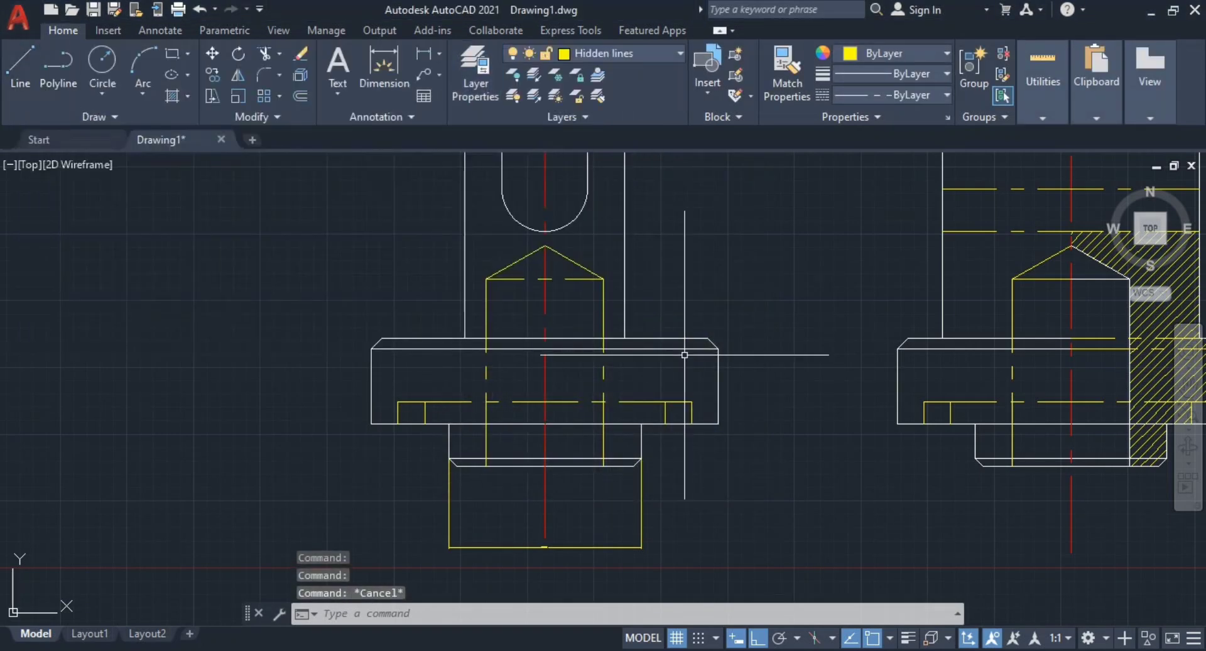
key("Escape")
middle_click_drag(688, 356, 644, 425)
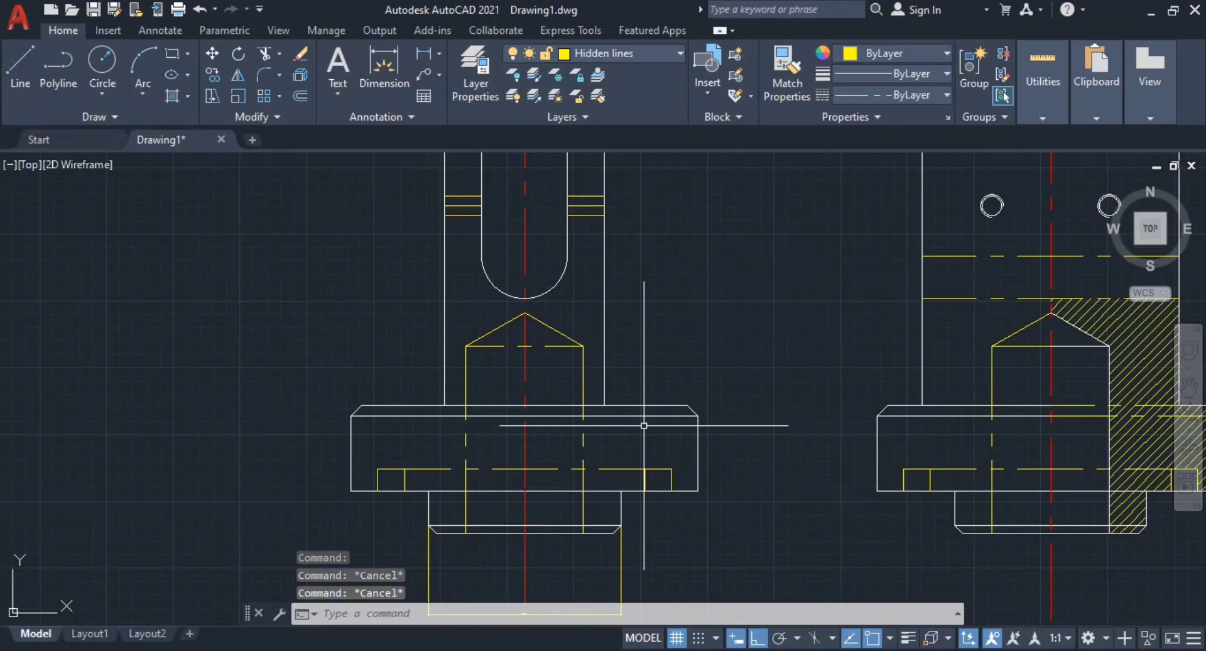
type("dimsty")
key("Return")
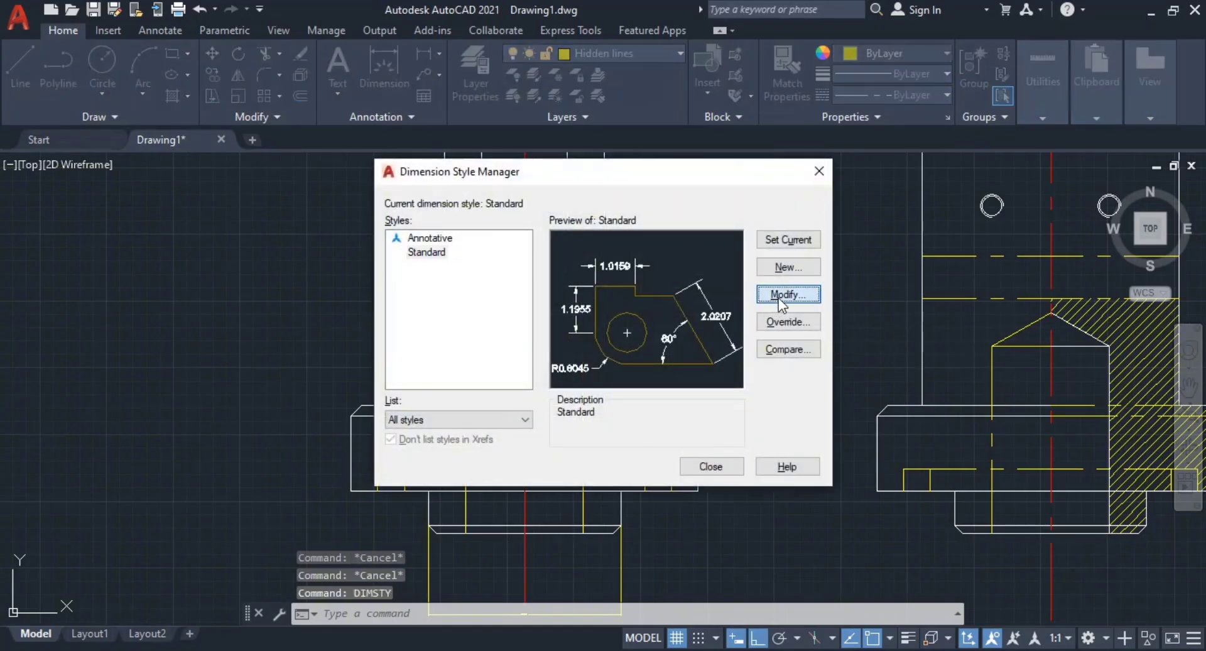
left_click(779, 295)
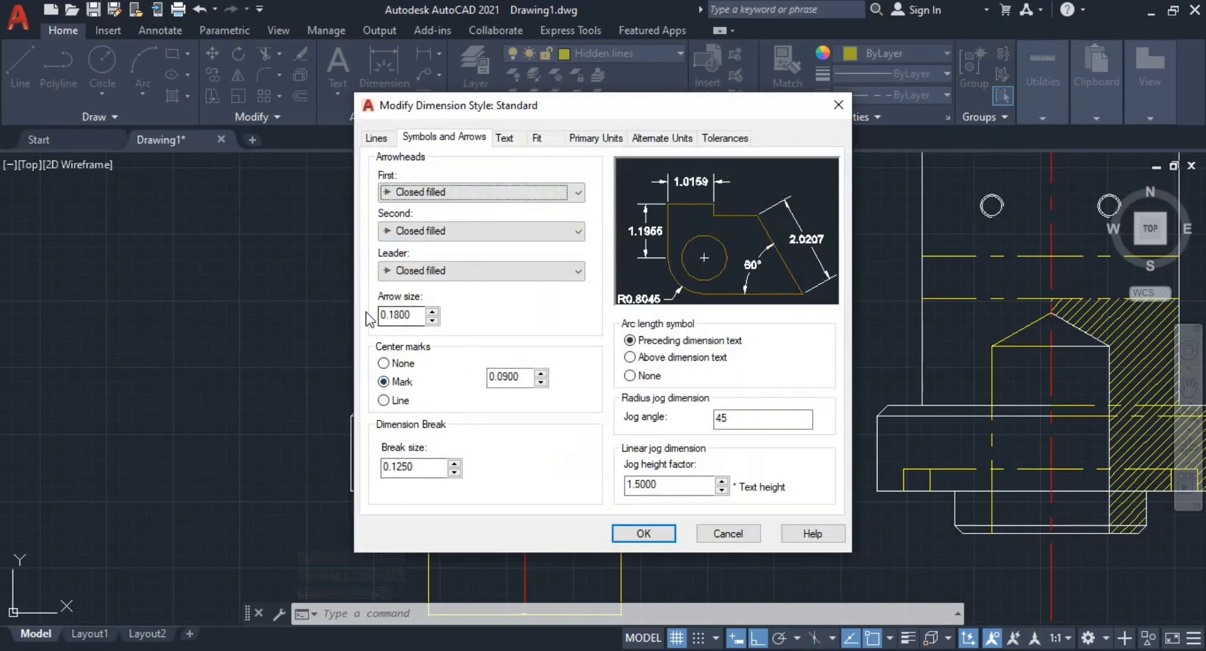
left_click(504, 134)
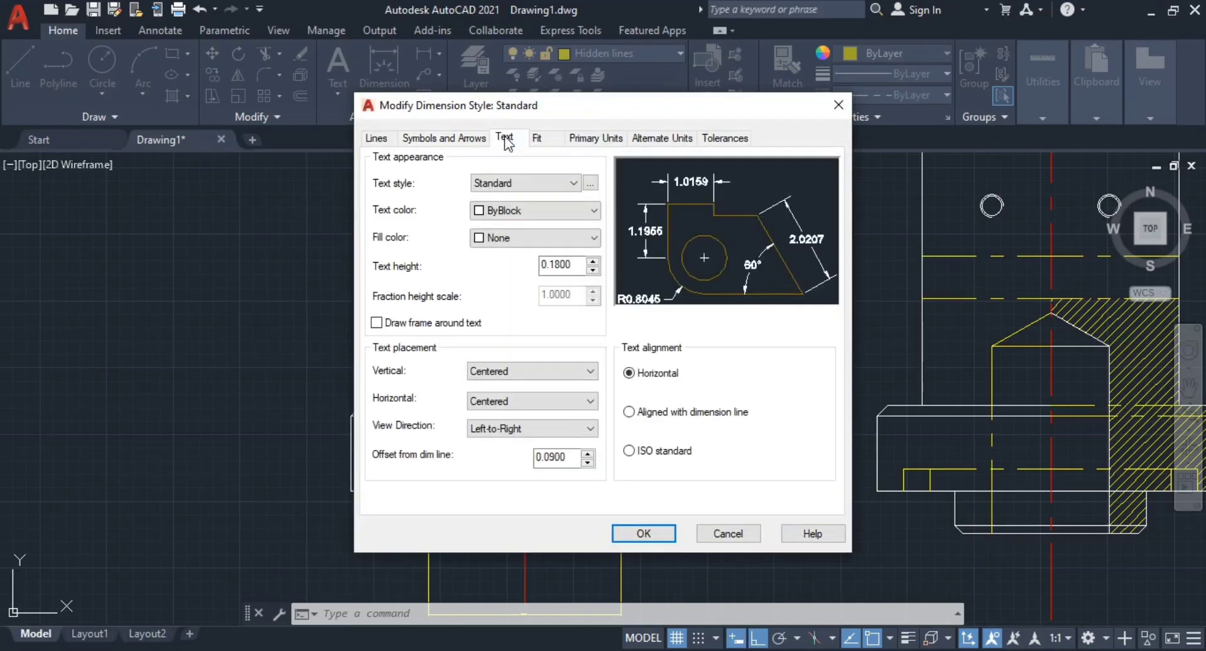
left_click(539, 217)
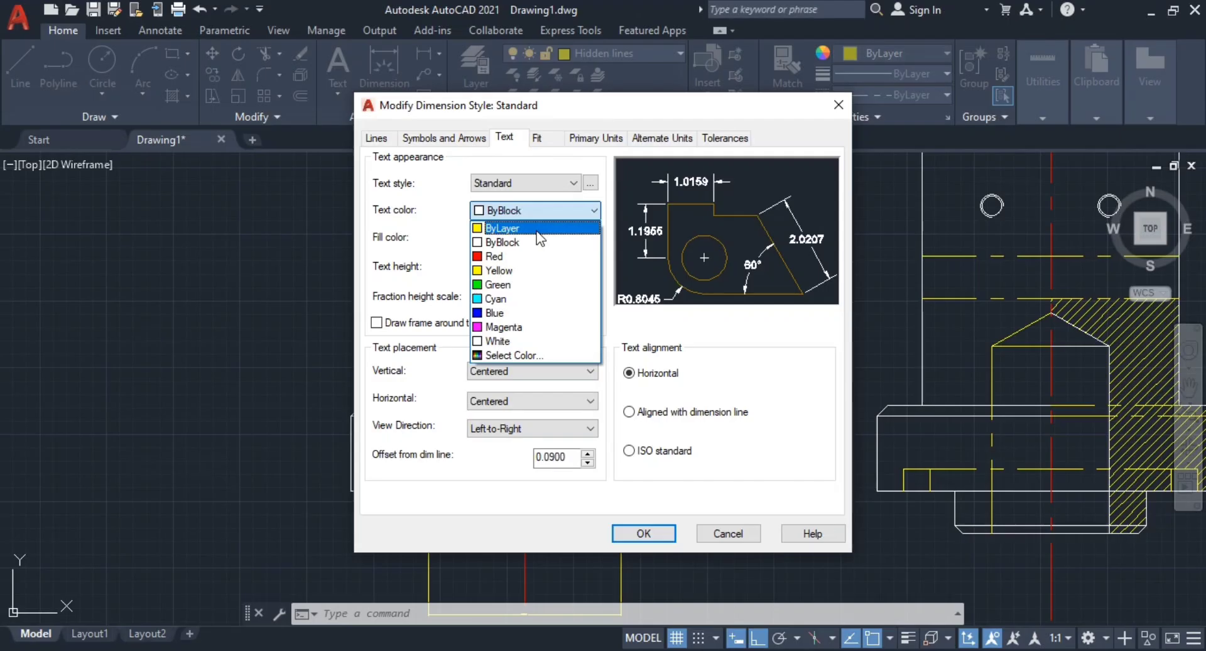
left_click(538, 230)
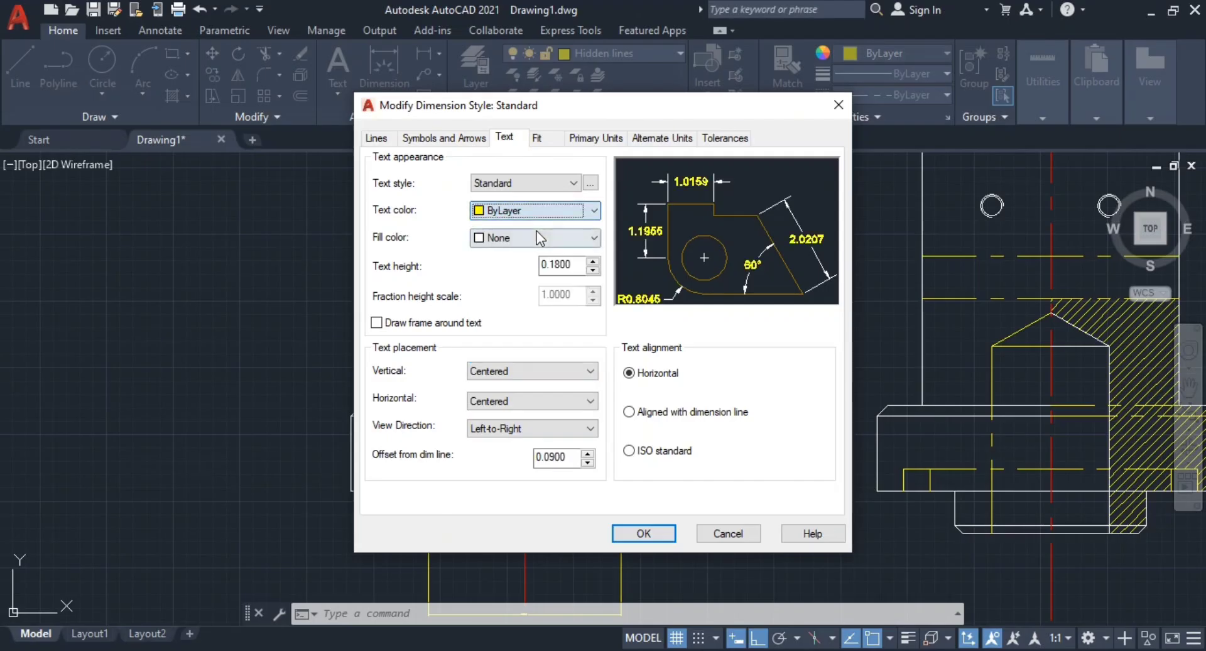
left_click(845, 98)
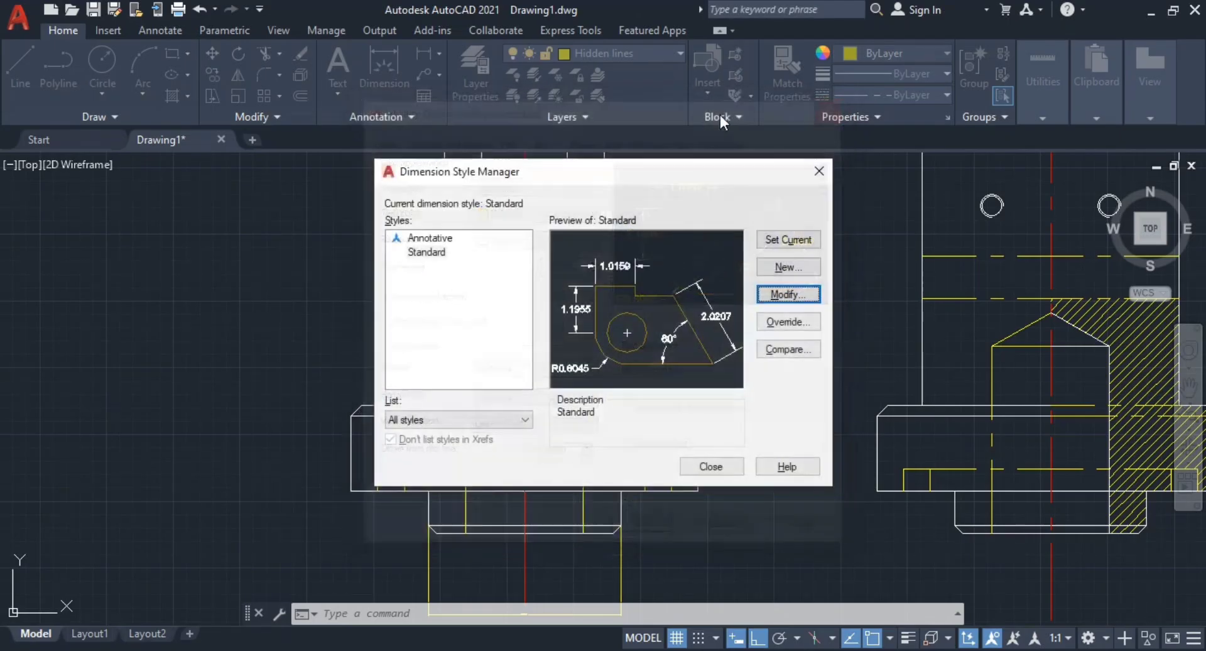
key("Escape")
Step: Make the Dims layer the current layer
left_click(607, 53)
left_click(606, 140)
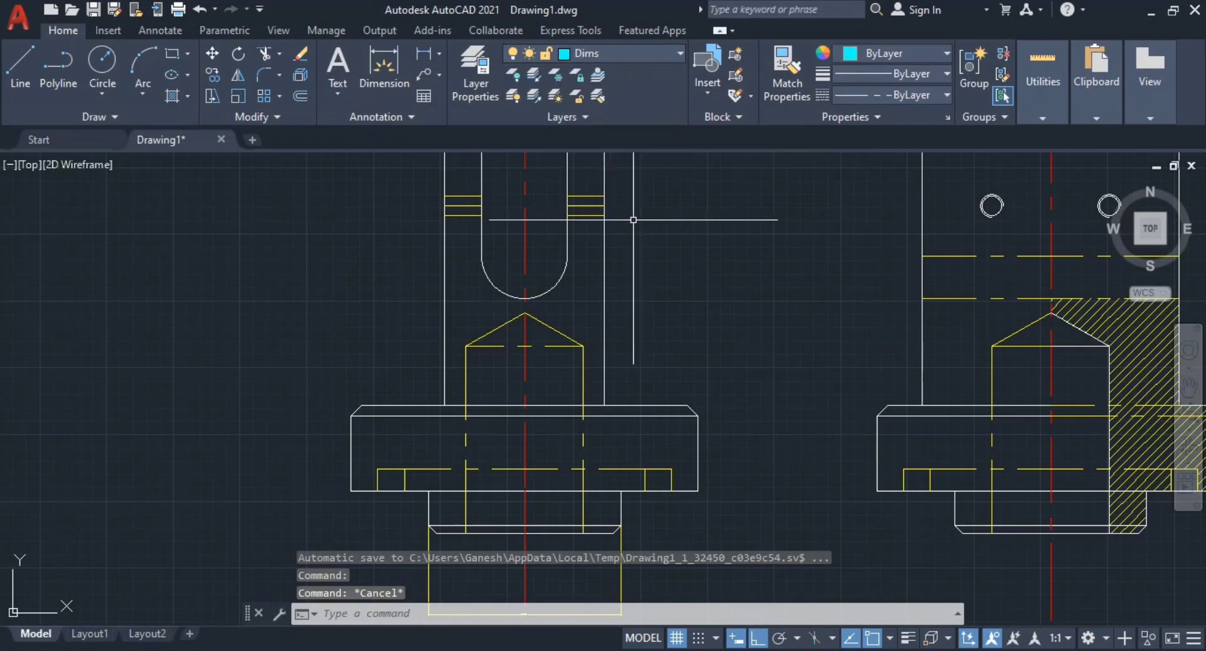
key("Escape")
key("Escape")
Step: Set the text height of the Standard dimension style to 10
type("dimsty")
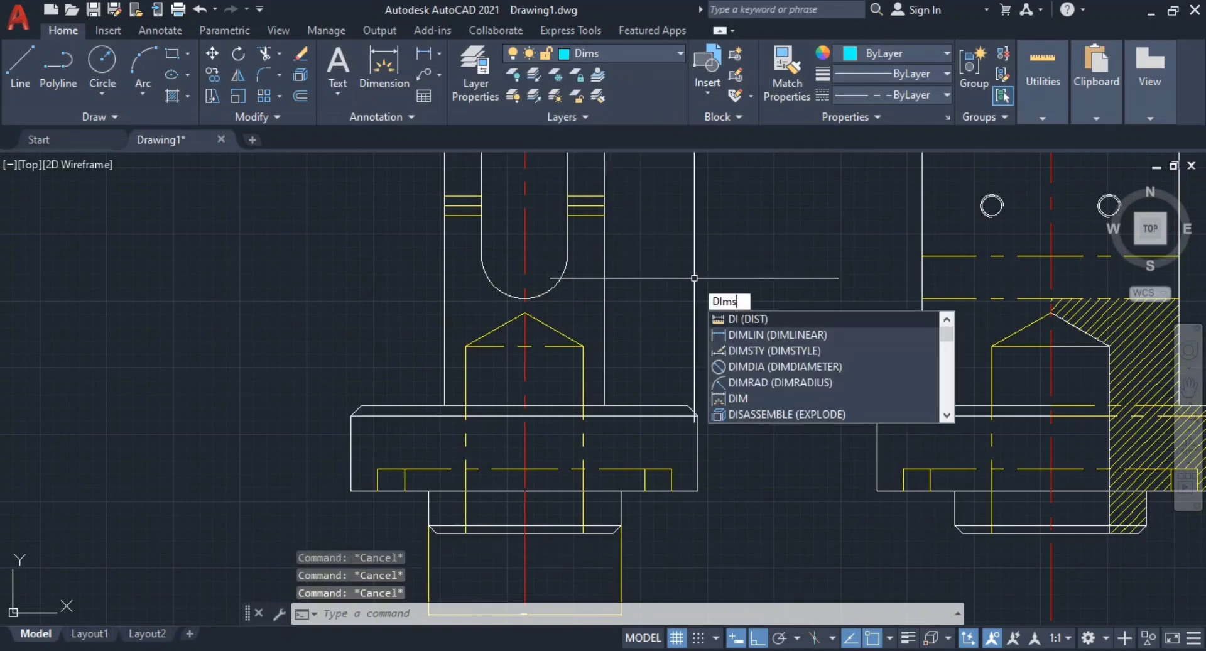
key("Return")
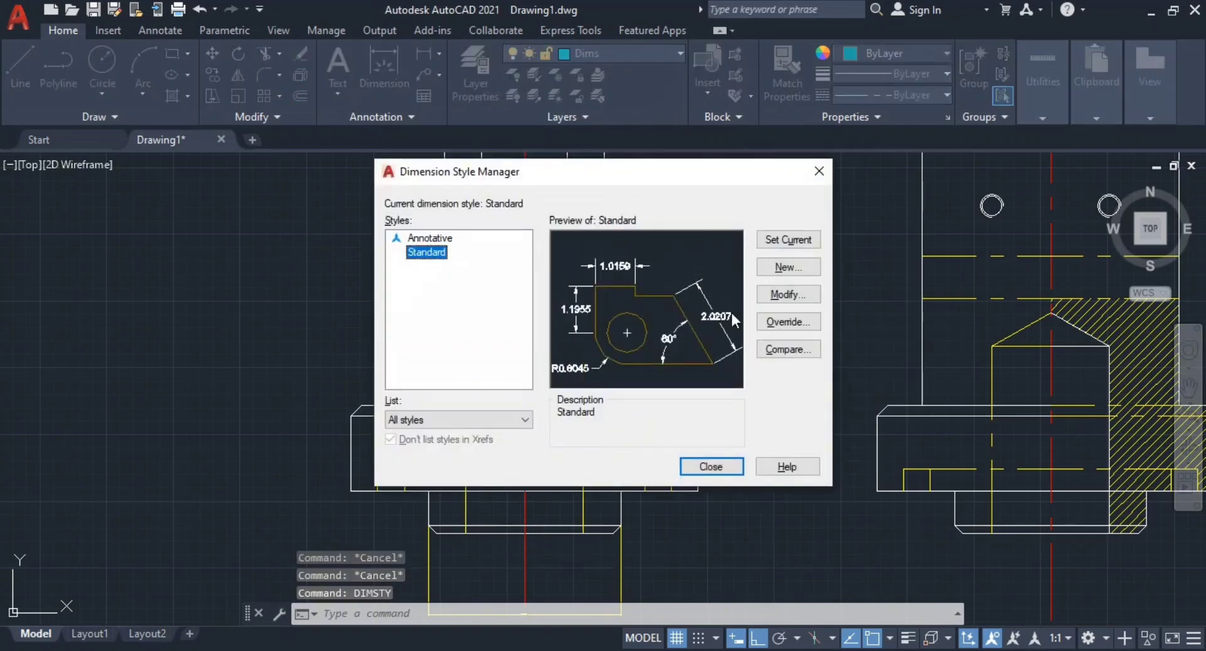
left_click(785, 296)
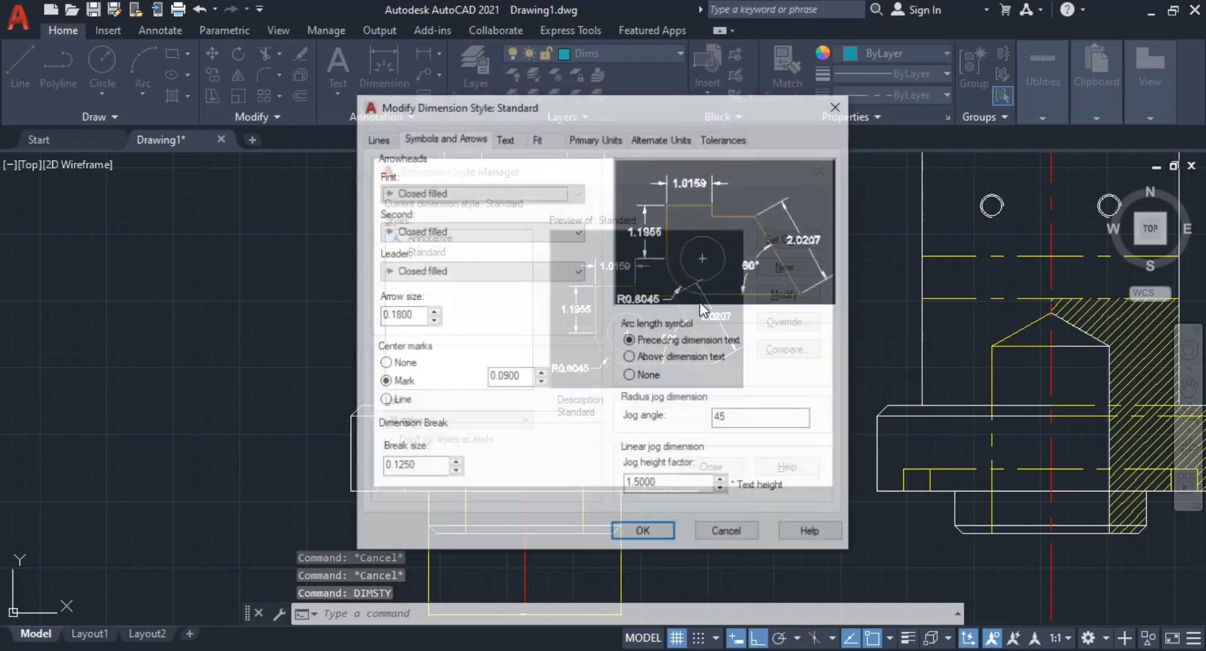
left_click(505, 139)
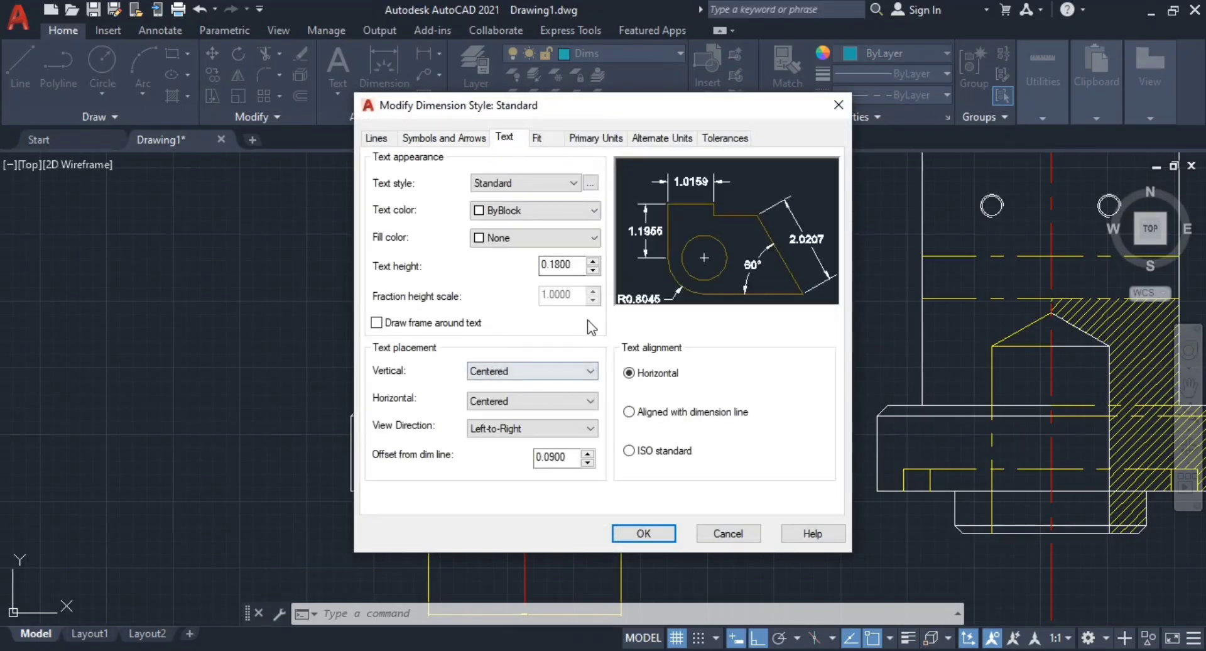
double_click(556, 264)
type("10")
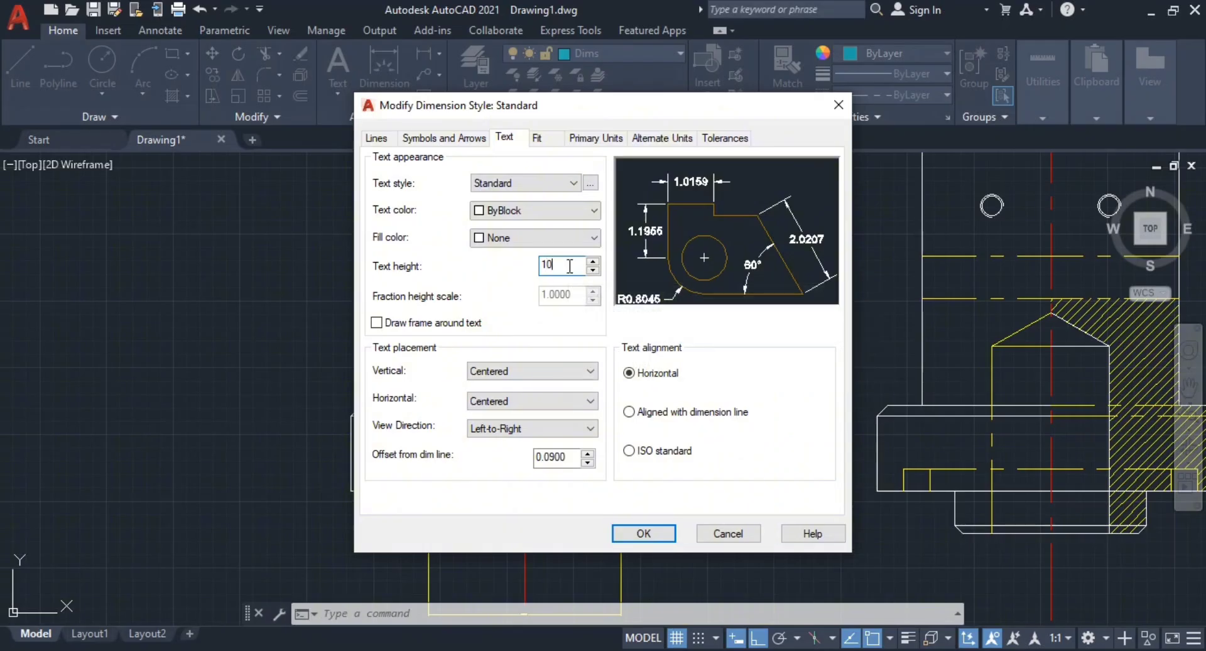
key("Return")
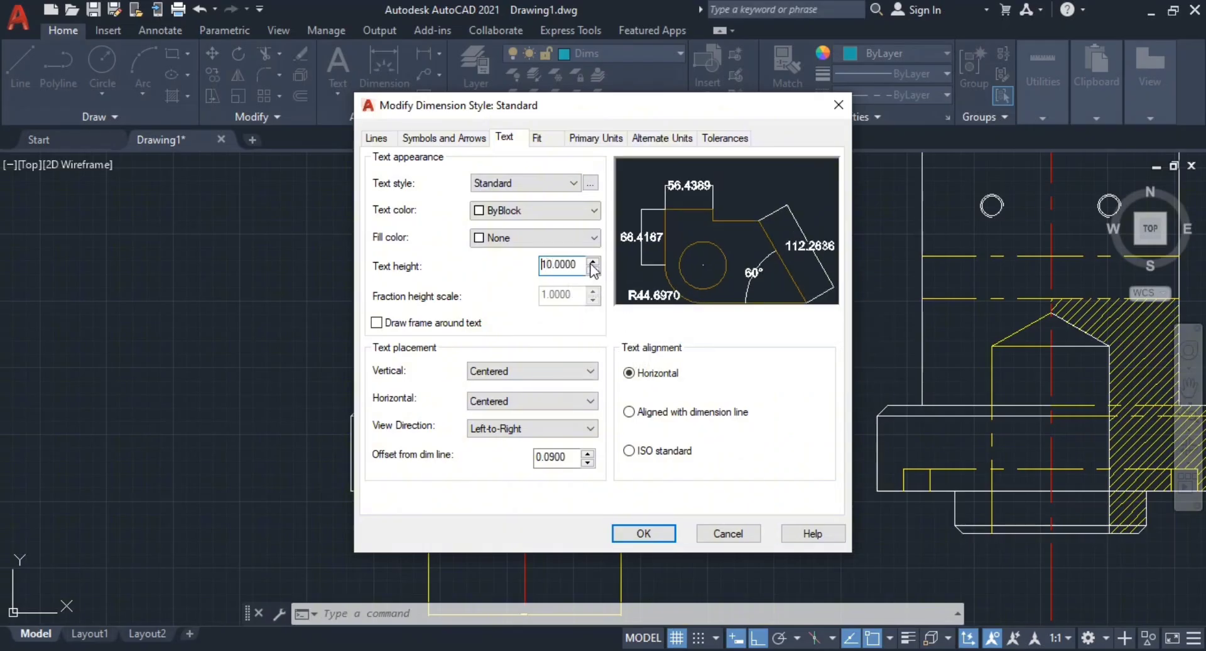
left_click(503, 238)
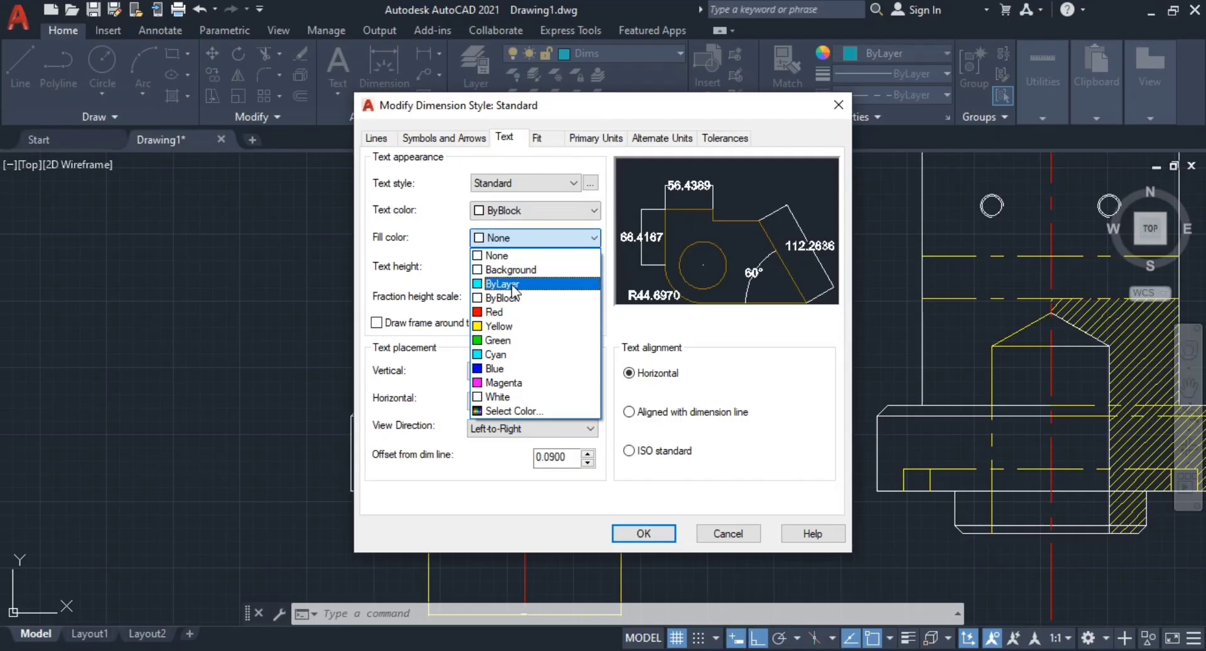
left_click(506, 284)
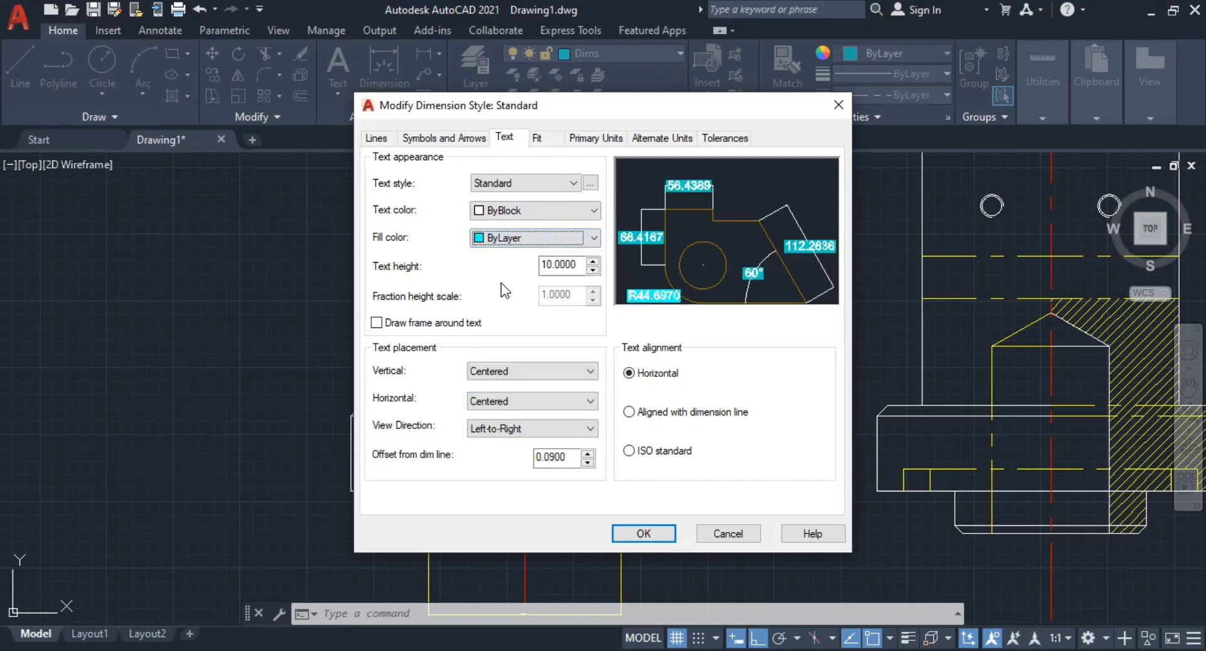
left_click(512, 244)
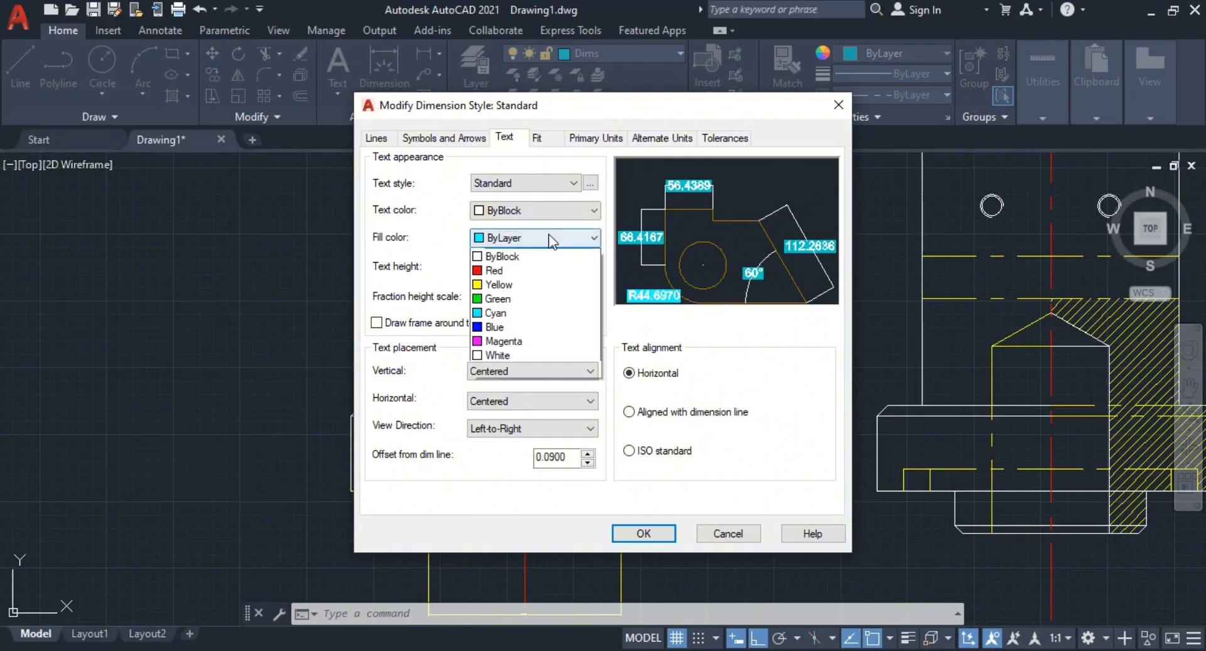
left_click(505, 255)
Step: Set the Standard dimension style's text color to Cyan and its arrow size to 10, and accept the changes
left_click(541, 209)
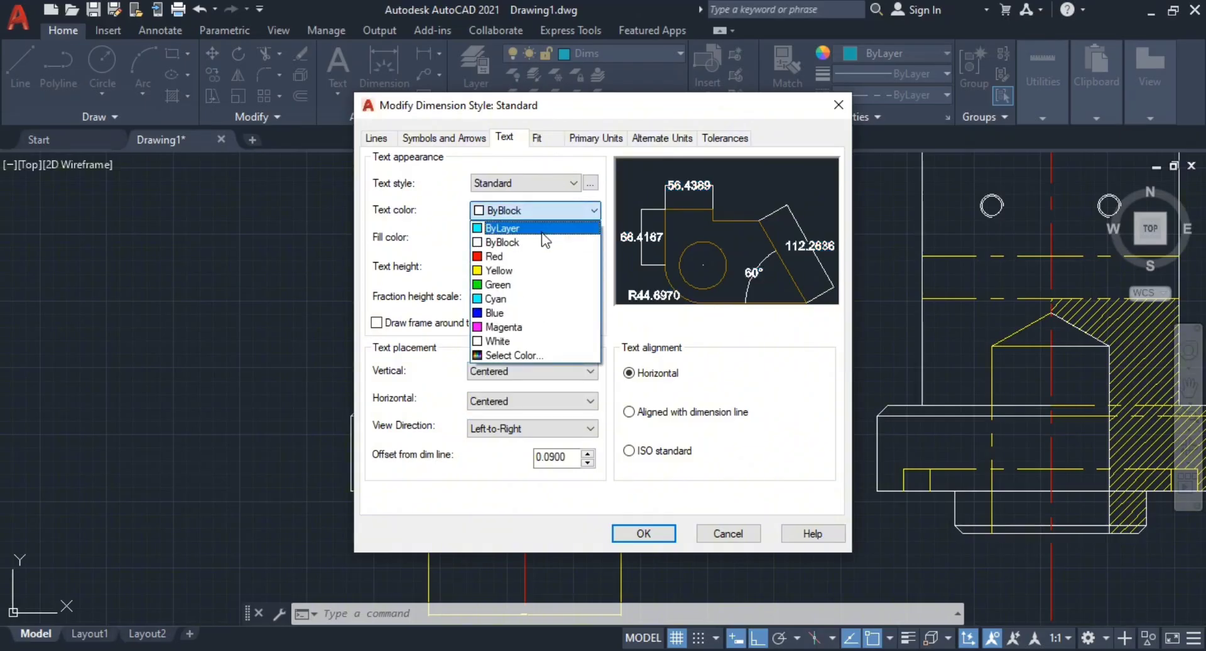
left_click(493, 294)
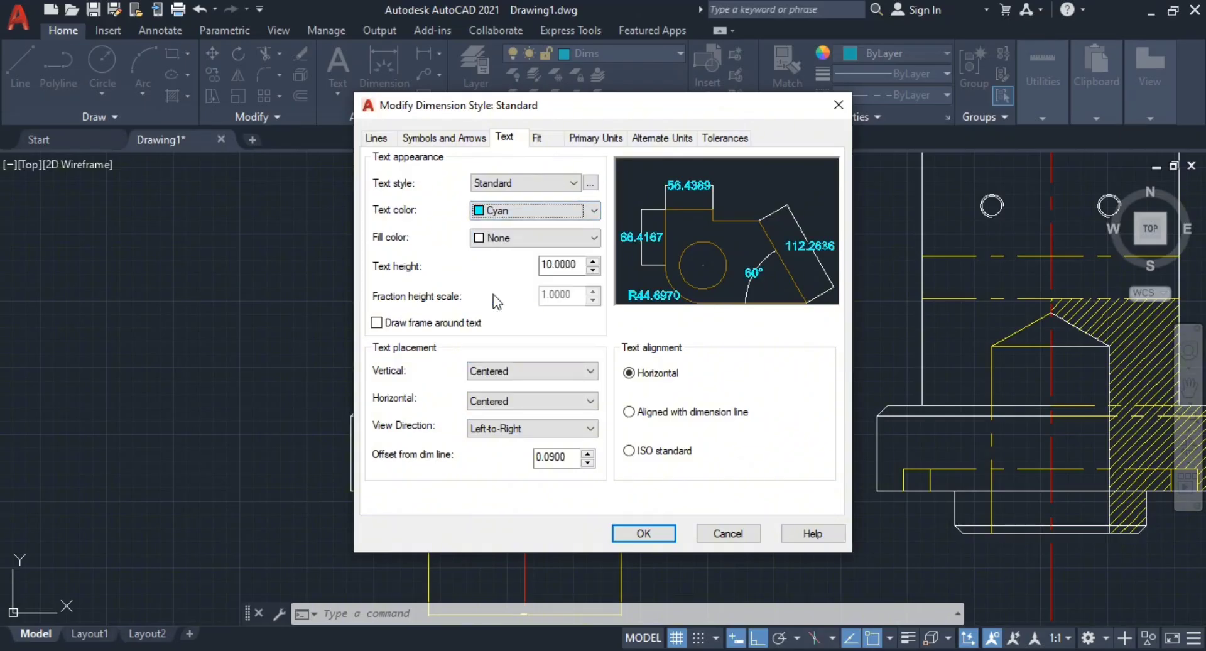
left_click(446, 143)
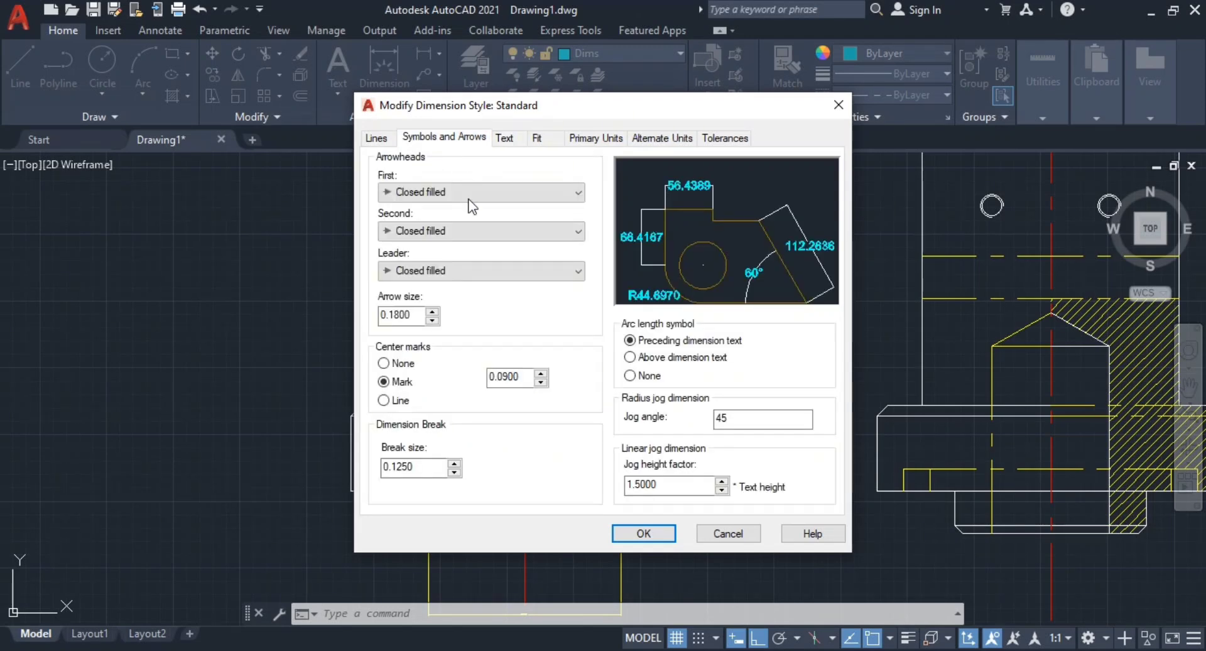
double_click(413, 314)
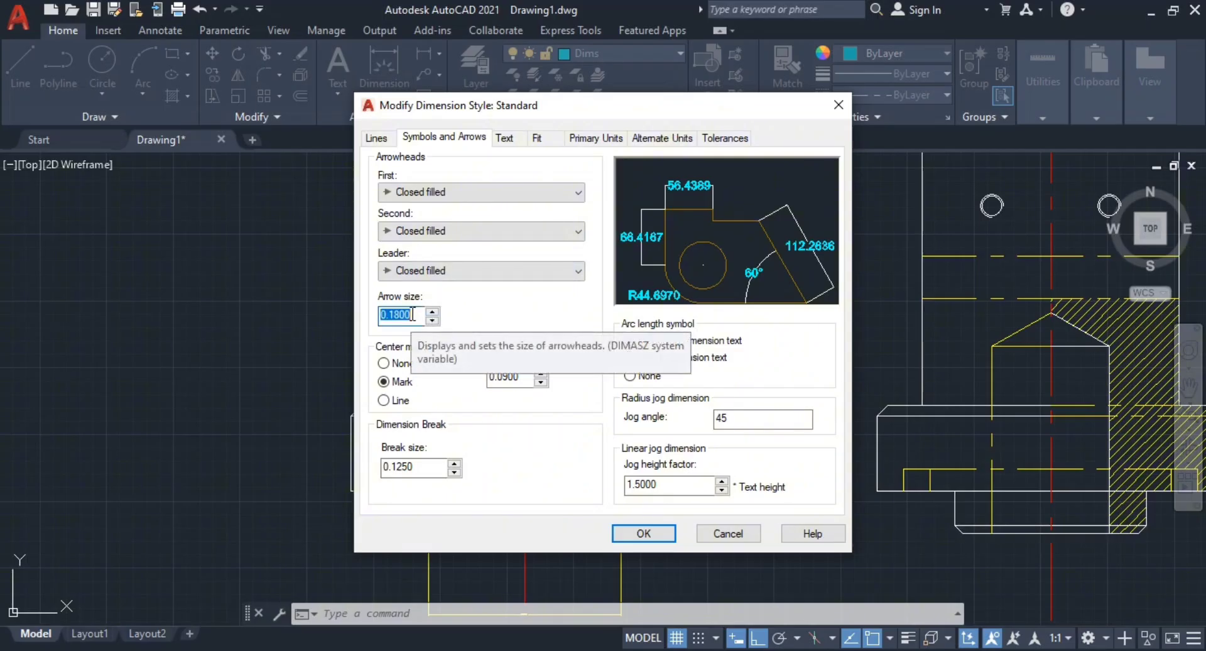
type("1")
type("00")
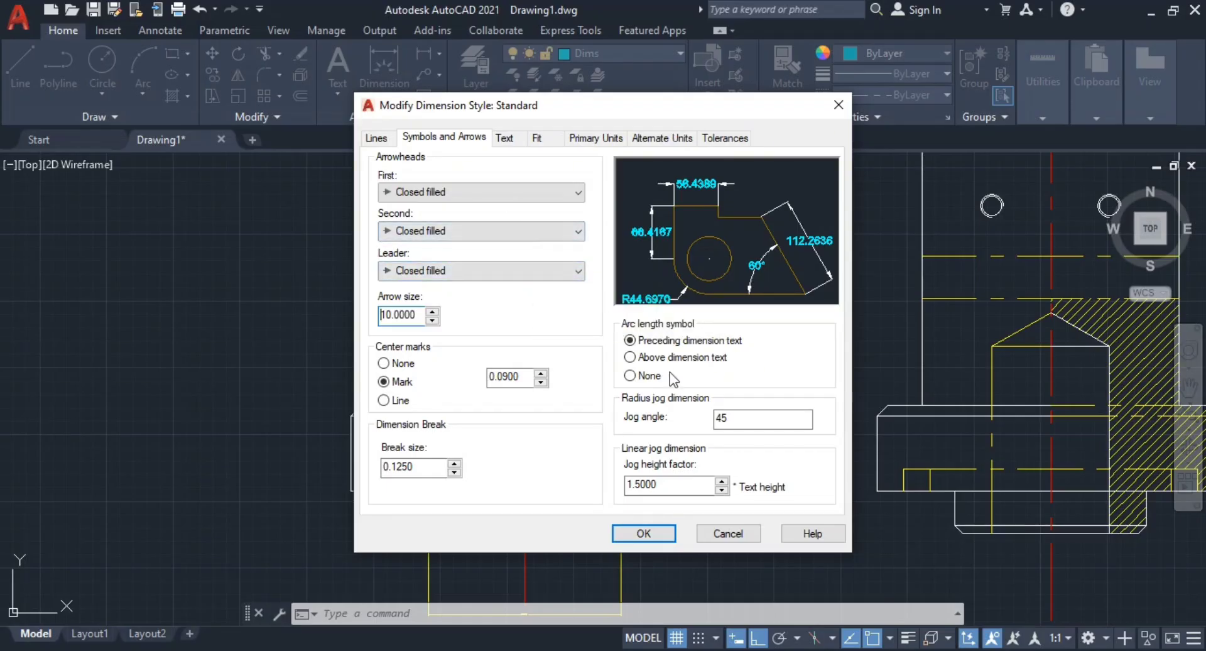
left_click(653, 534)
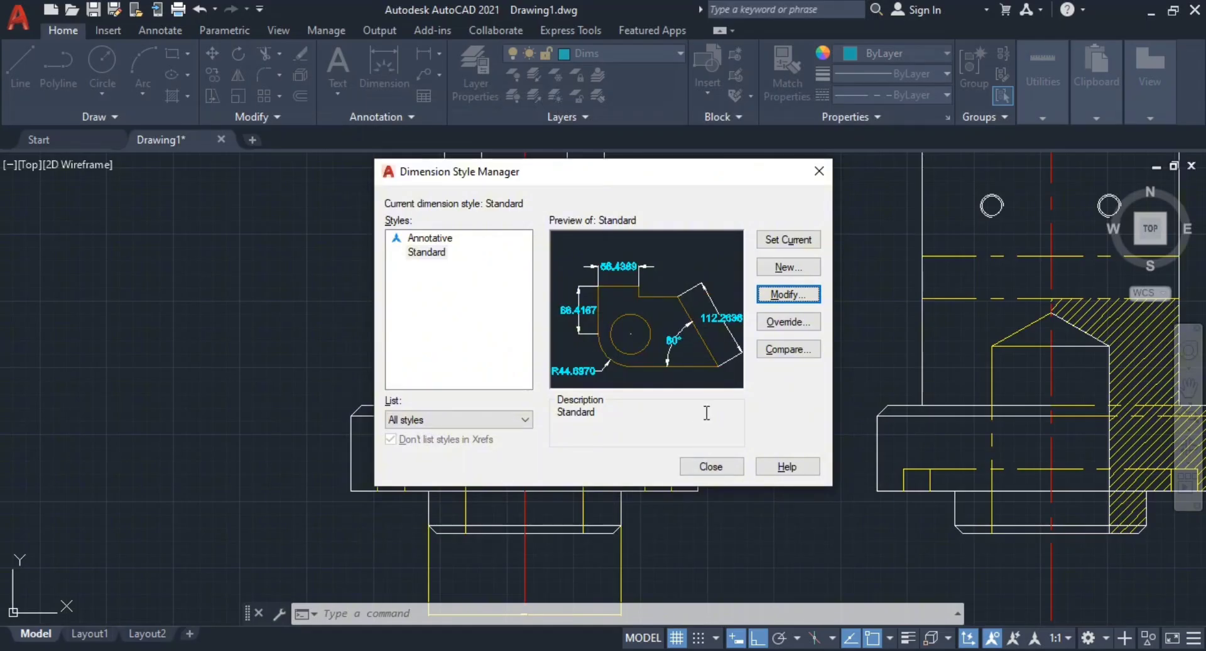
Step: Change the Standard dimension style's text color to Green and close the style manager
left_click(786, 303)
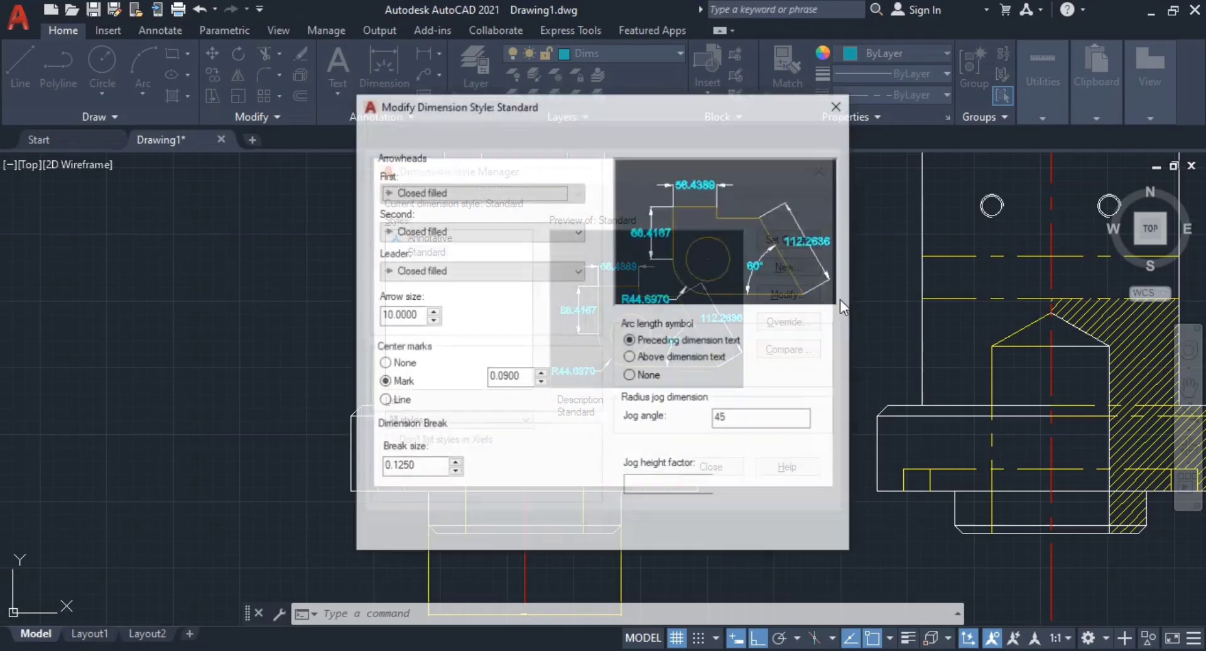
left_click(505, 137)
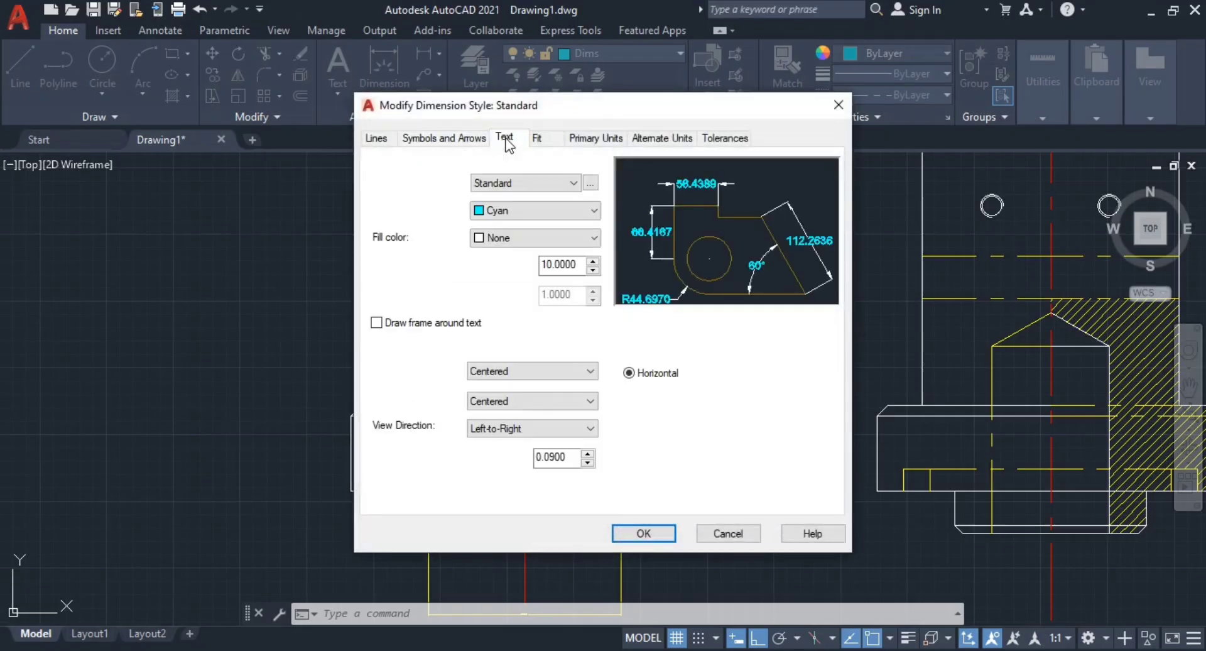
left_click(529, 211)
left_click(522, 281)
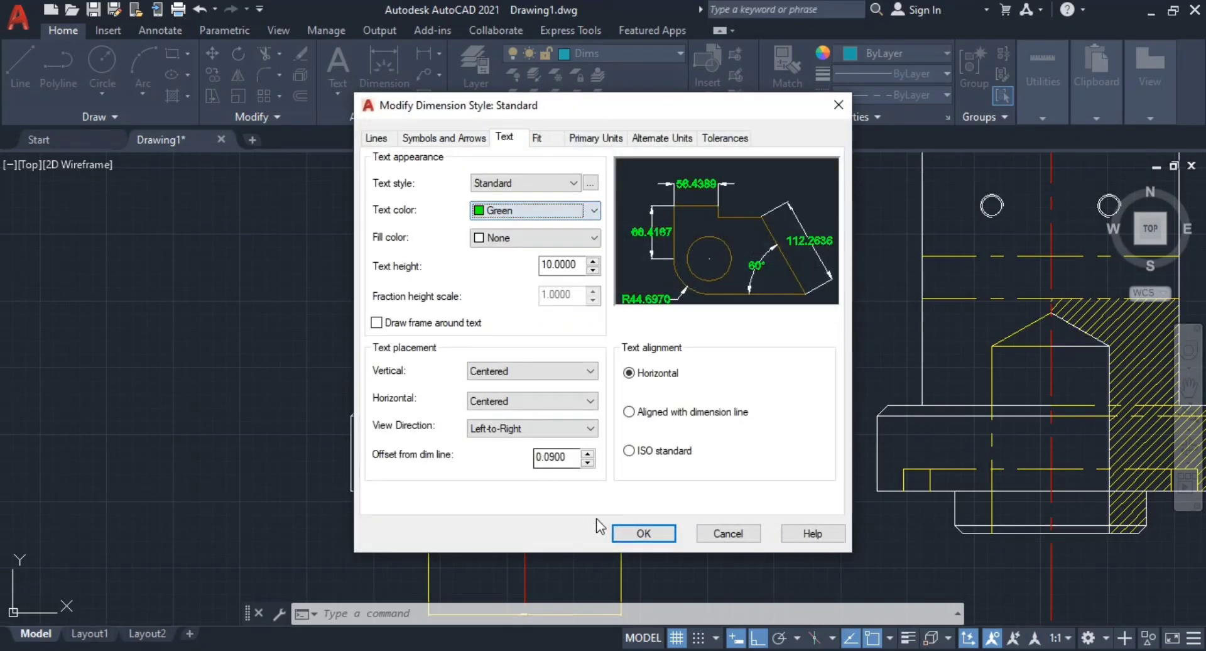
left_click(644, 534)
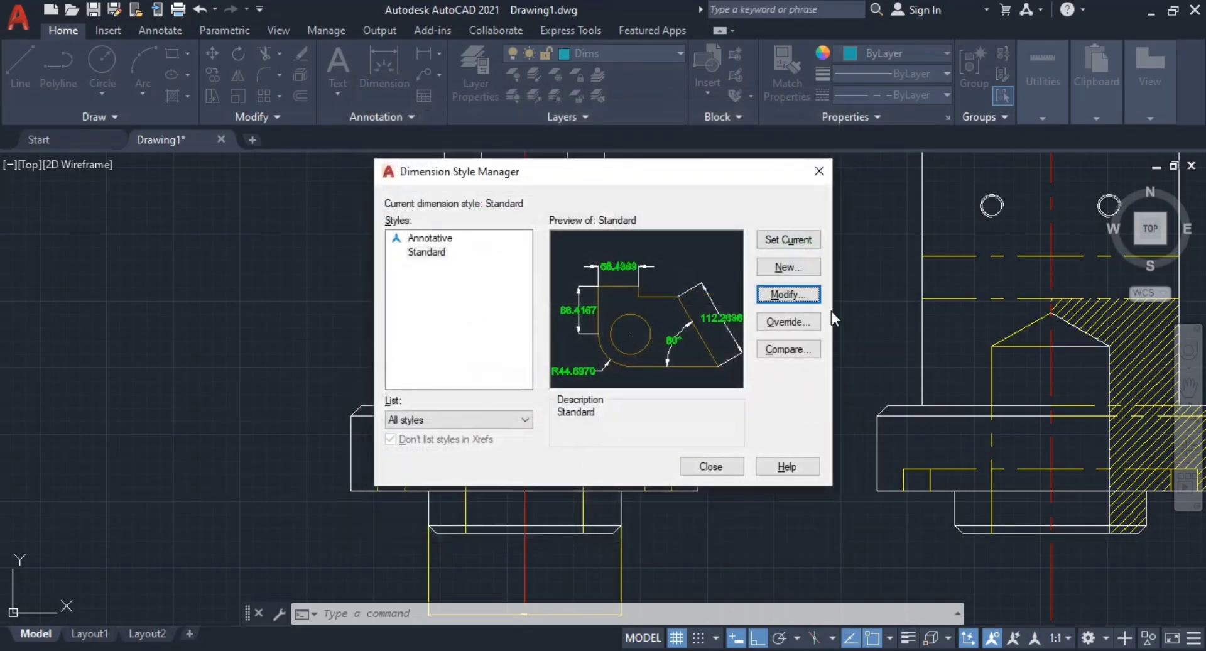
left_click(712, 467)
Step: Erase the existing diameter dimension below the front view's bottom boss
scroll(754, 531, "down", 4)
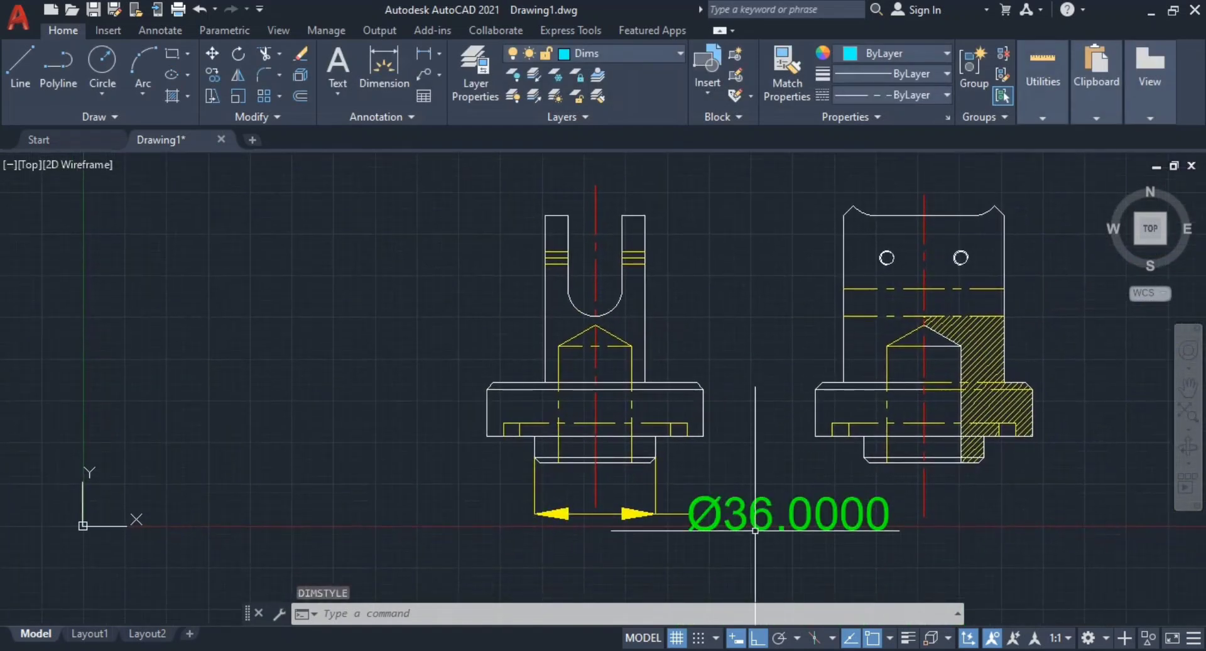
middle_click_drag(722, 522, 726, 481)
left_click(728, 477)
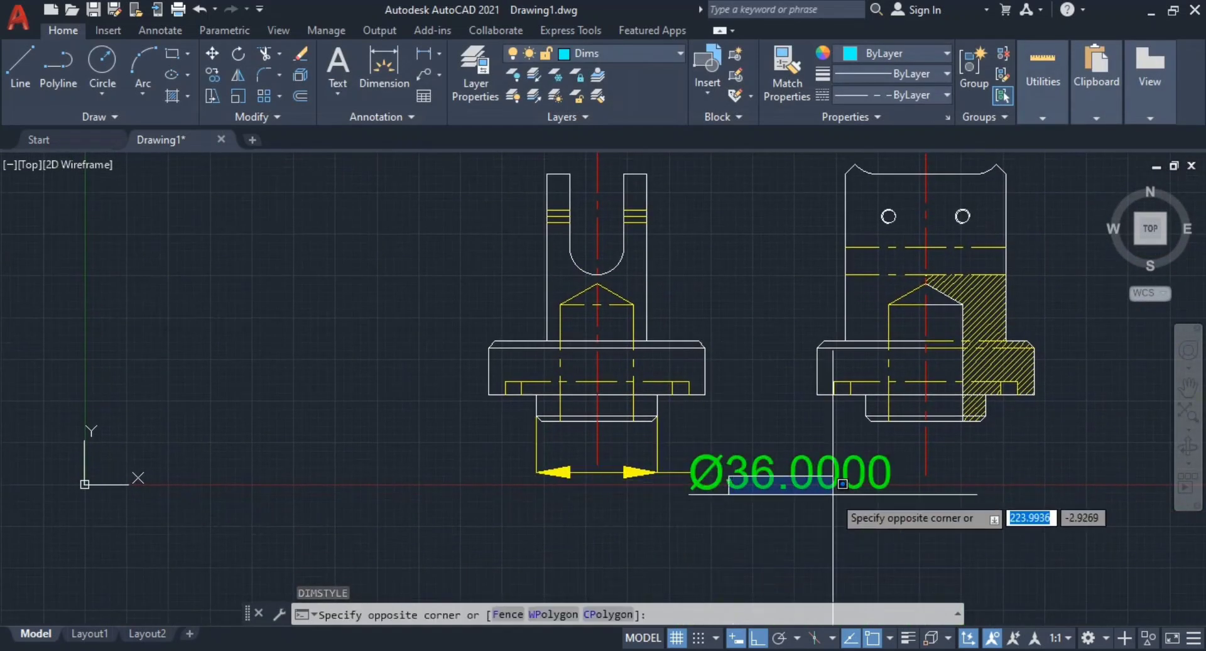
type("e")
key("Return")
key("Escape")
key("Escape")
left_click(749, 491)
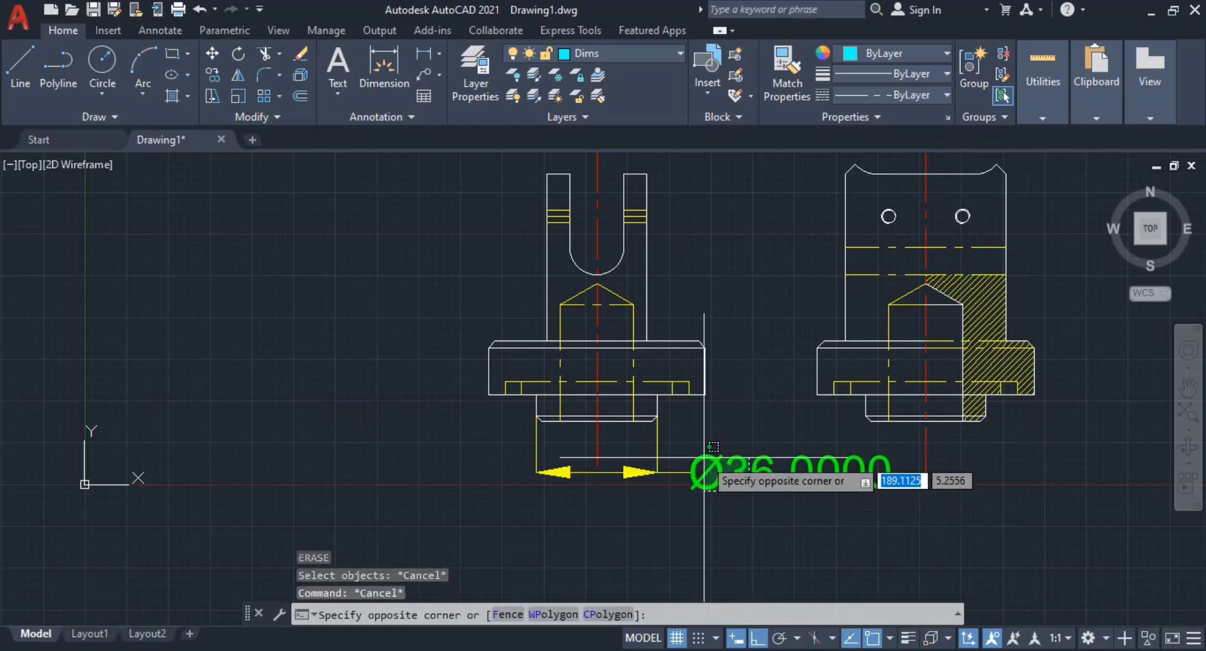
left_click(767, 498)
type("e")
key("Return")
Step: Add a horizontal linear dimension across the width of the front view's bottom boss, placed below the view
middle_click_drag(762, 506, 786, 582)
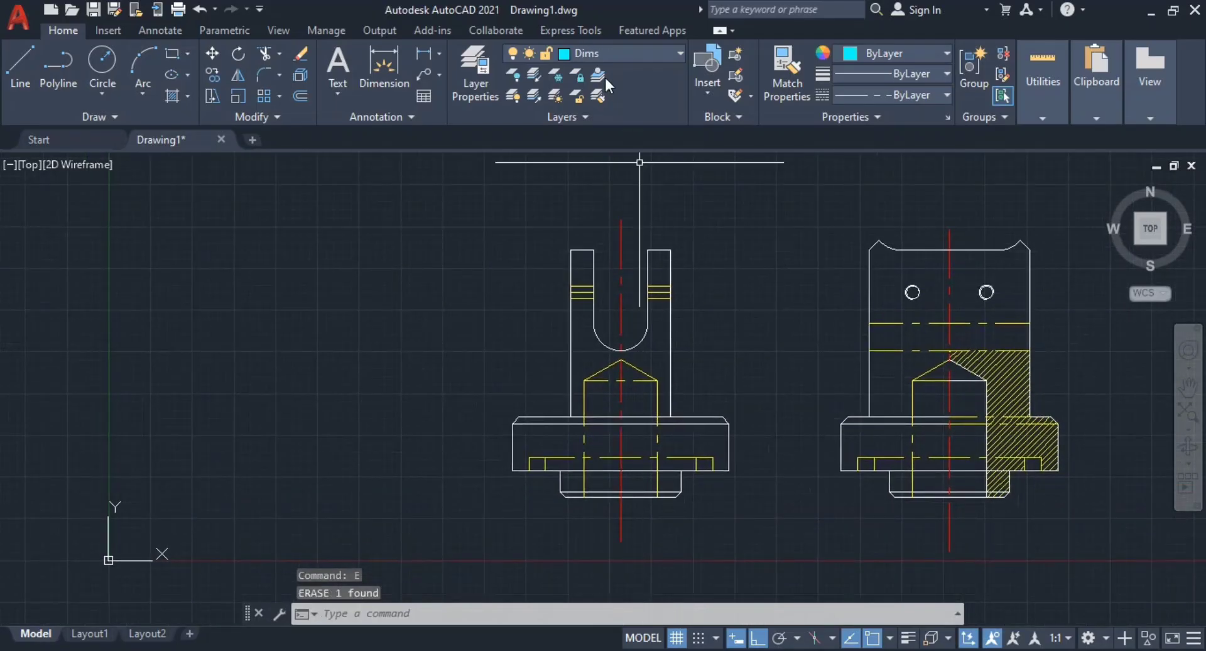
scroll(628, 379, "up", 1)
mouse_move(628, 507)
middle_mouse_down()
mouse_move(628, 380)
mouse_move(529, 393)
middle_mouse_up()
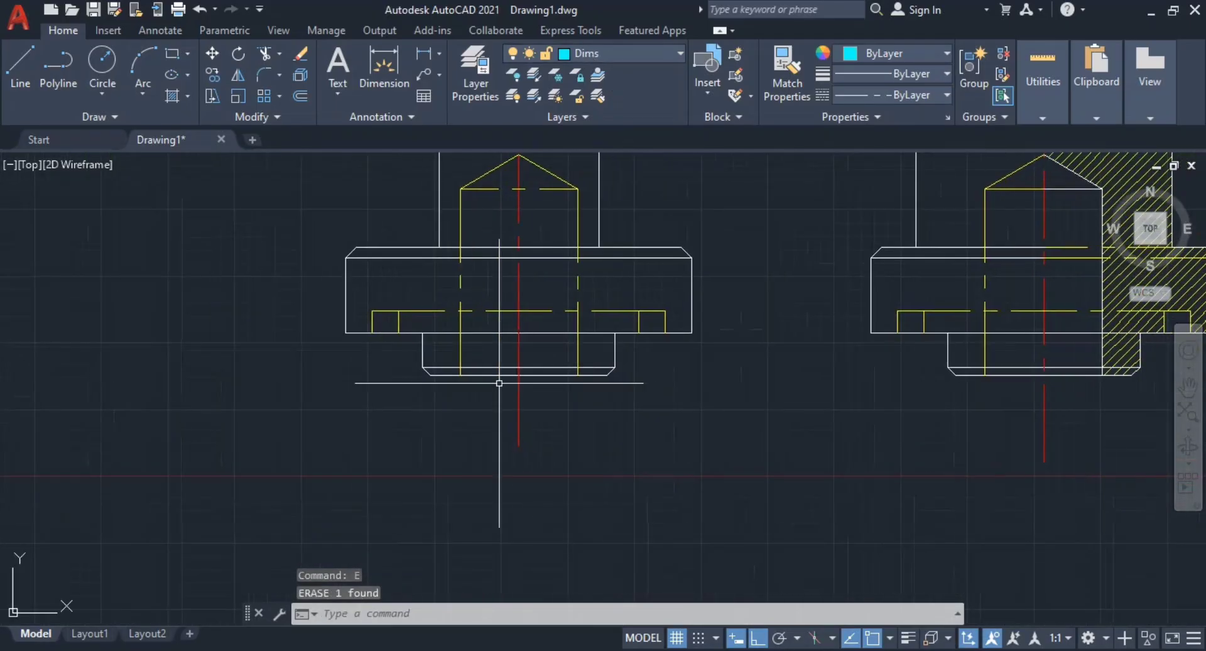
type("dli")
key("Return")
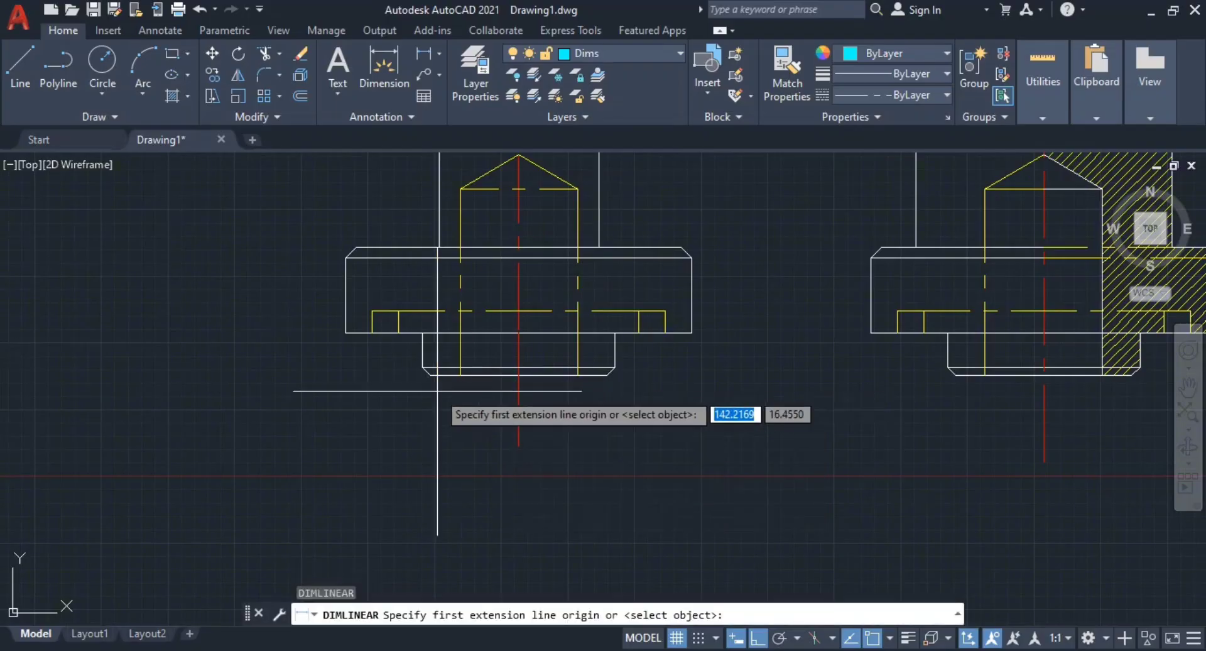
scroll(411, 370, "up", 2)
left_click(444, 359)
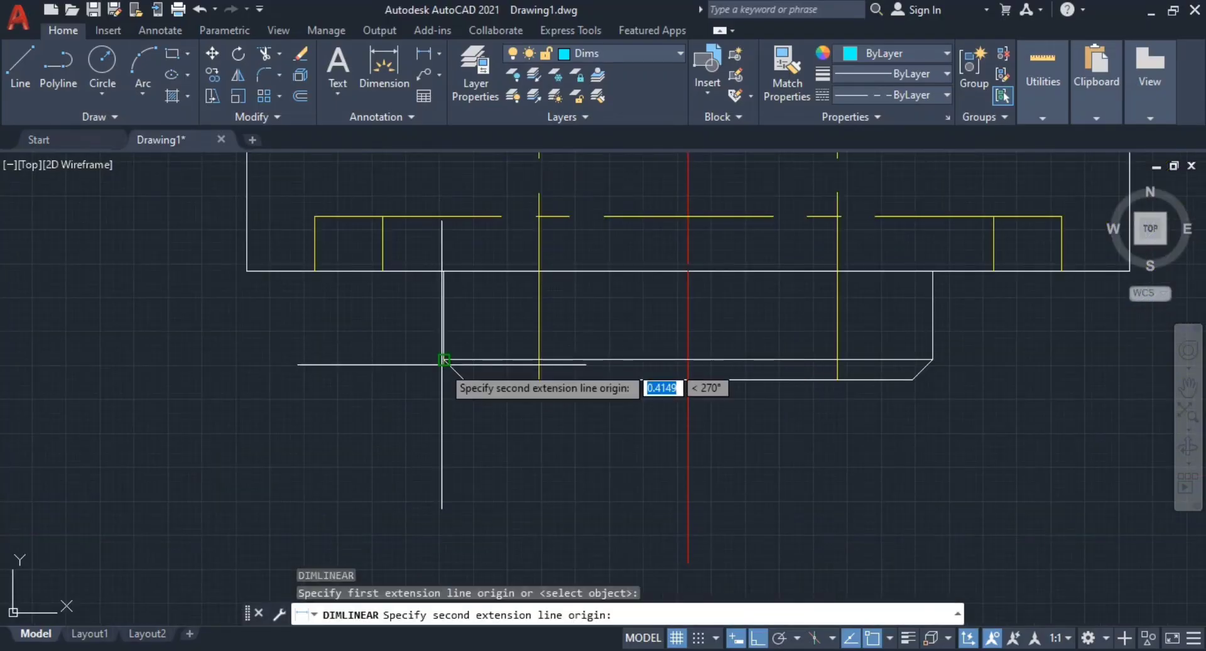
left_click(932, 359)
scroll(765, 444, "down", 2)
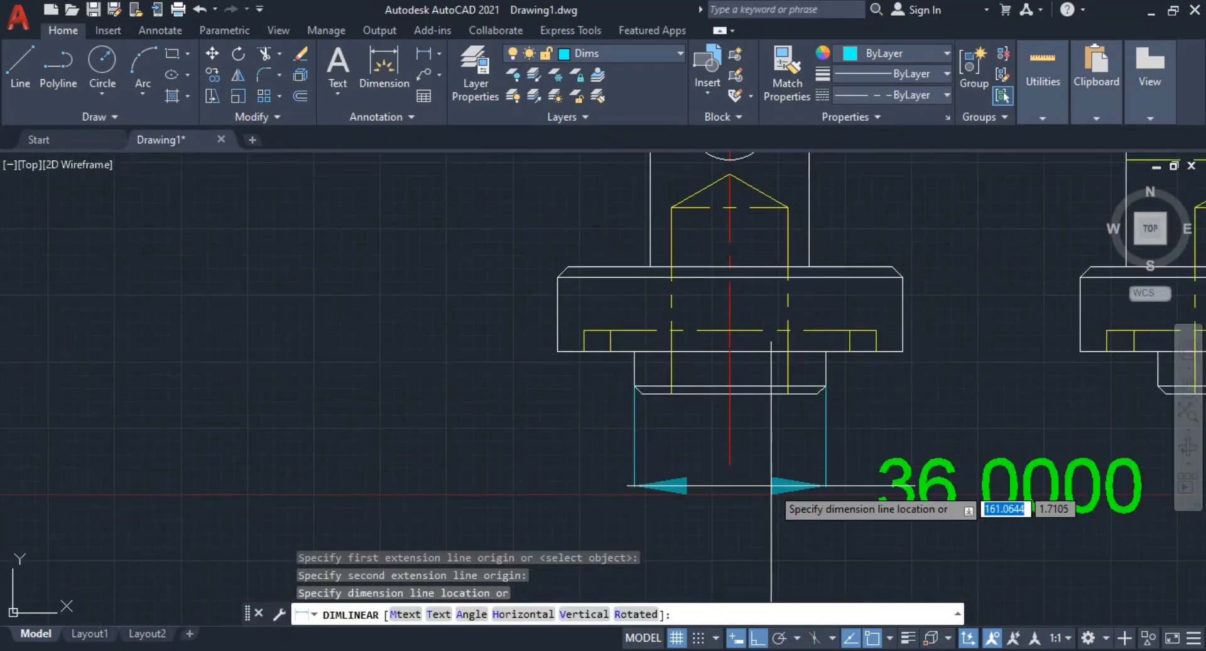
left_click(892, 487)
key("Escape")
key("Escape")
scroll(804, 503, "down", 3)
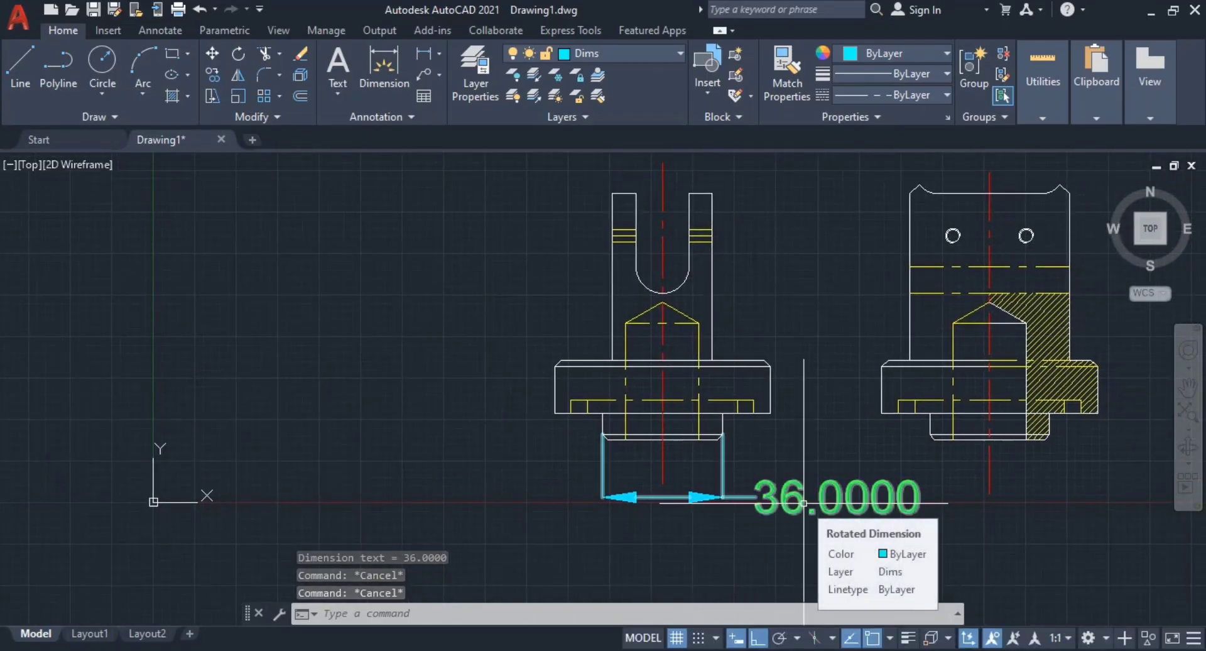
Step: Set the Standard dimension style's text height to 5, make the style current and close the style manager
type("di")
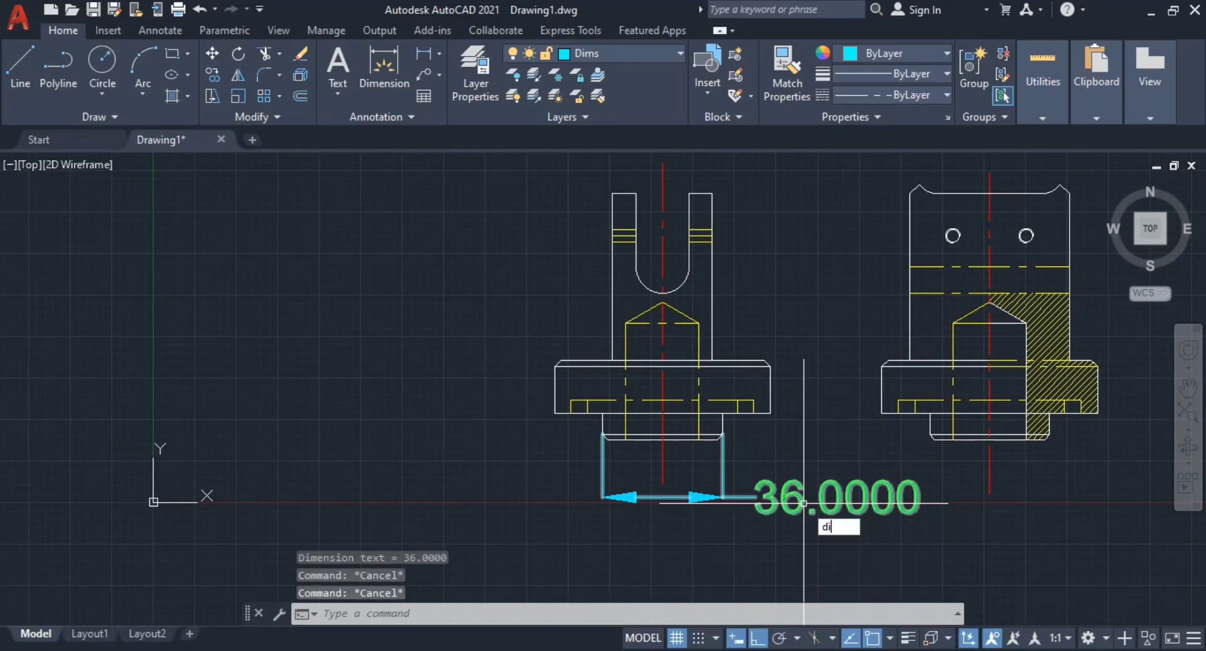
type("msty")
key("Return")
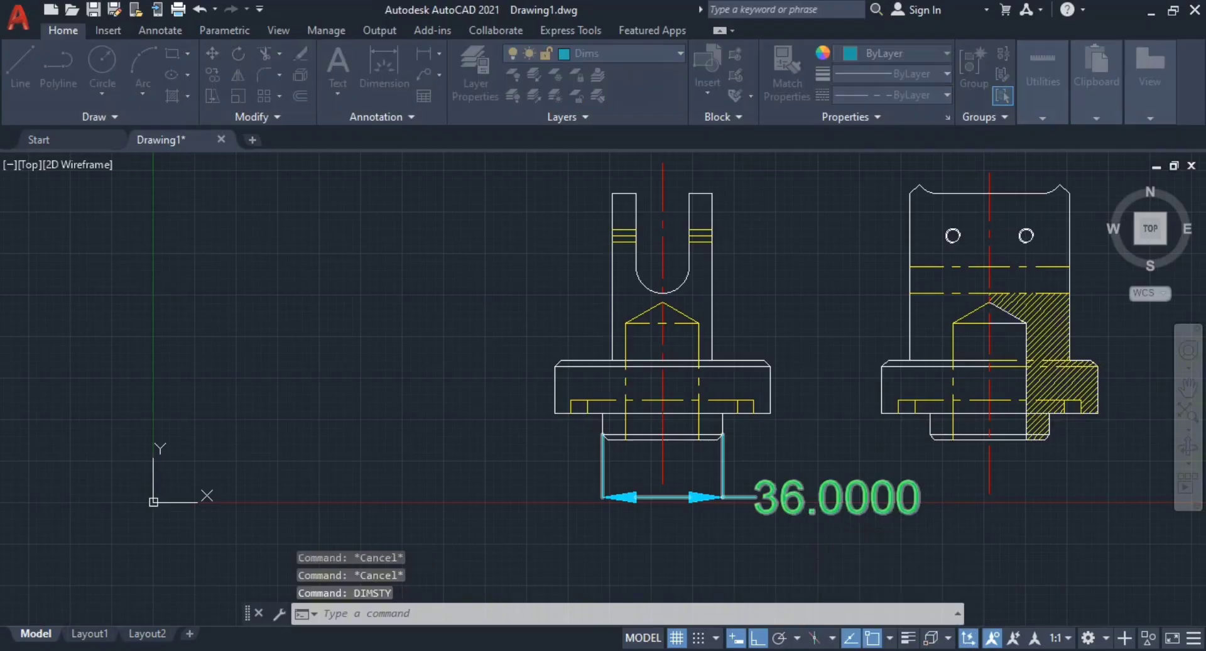
left_click(775, 298)
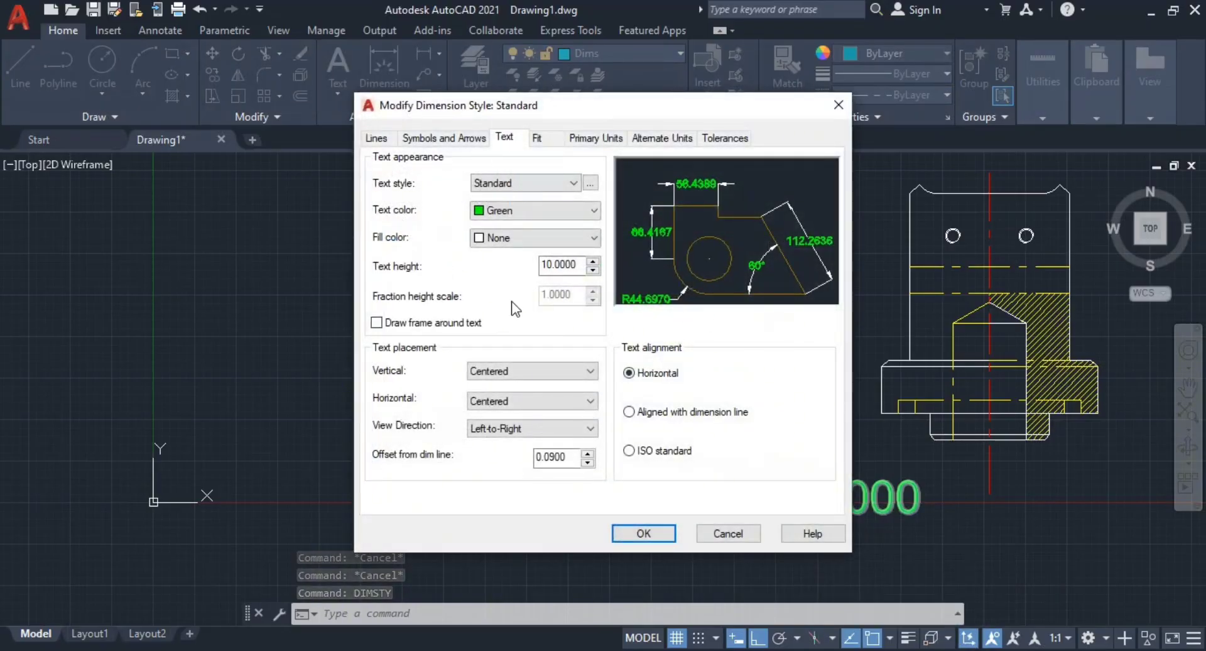
double_click(580, 264)
type("5")
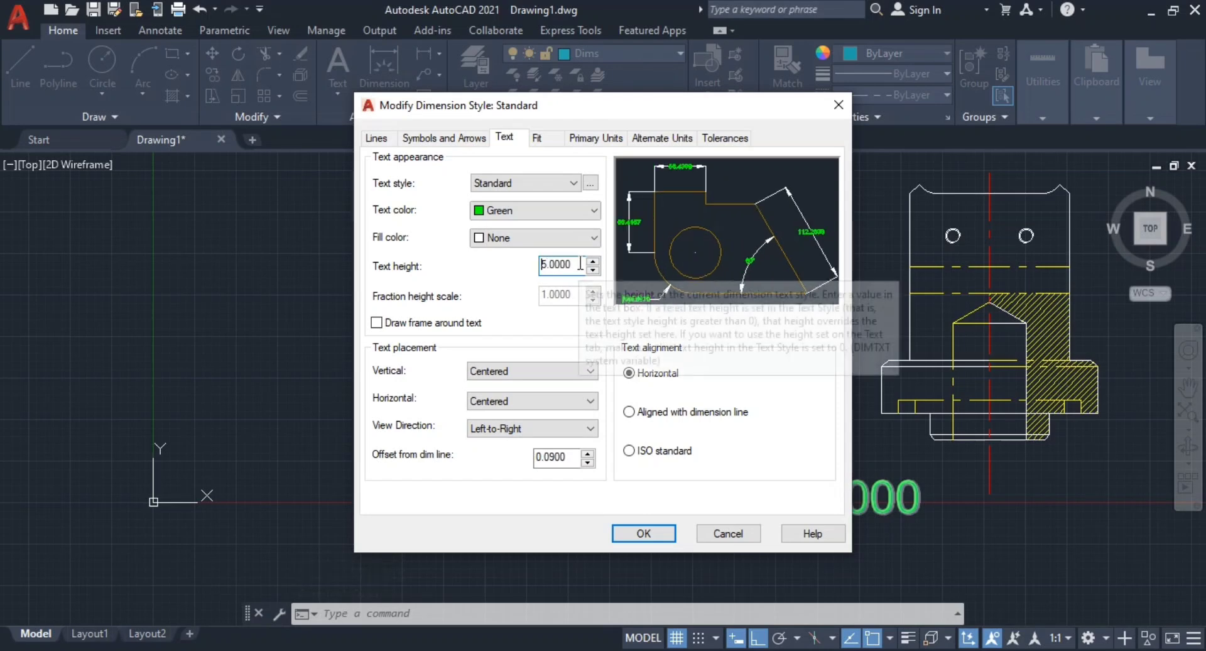
left_click(644, 533)
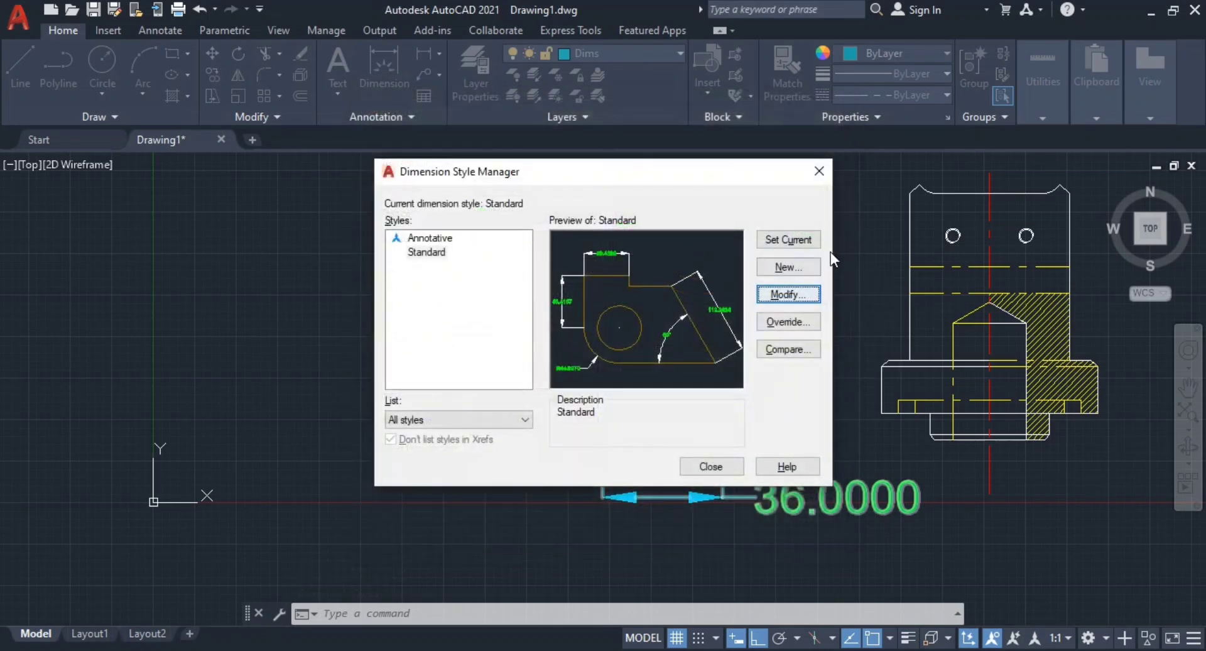
left_click(779, 238)
left_click(704, 467)
key("Escape")
key("Escape")
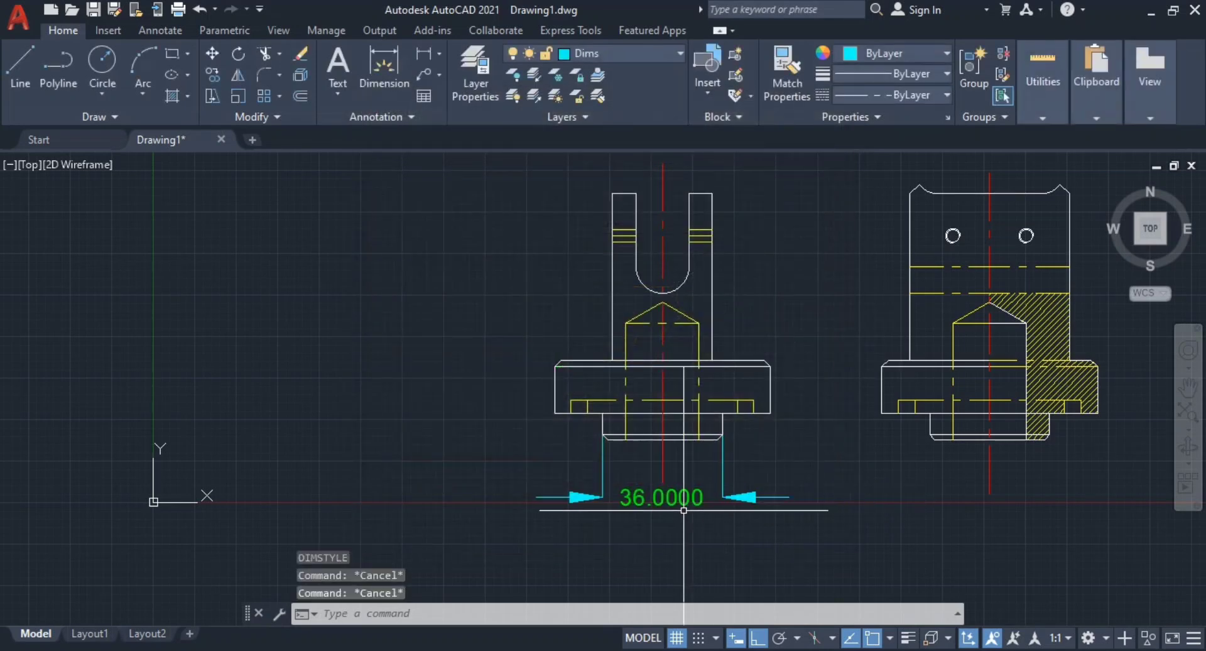
Step: Set the Standard dimension style's text height to 3 and close the style manager
middle_click_drag(653, 490, 641, 508)
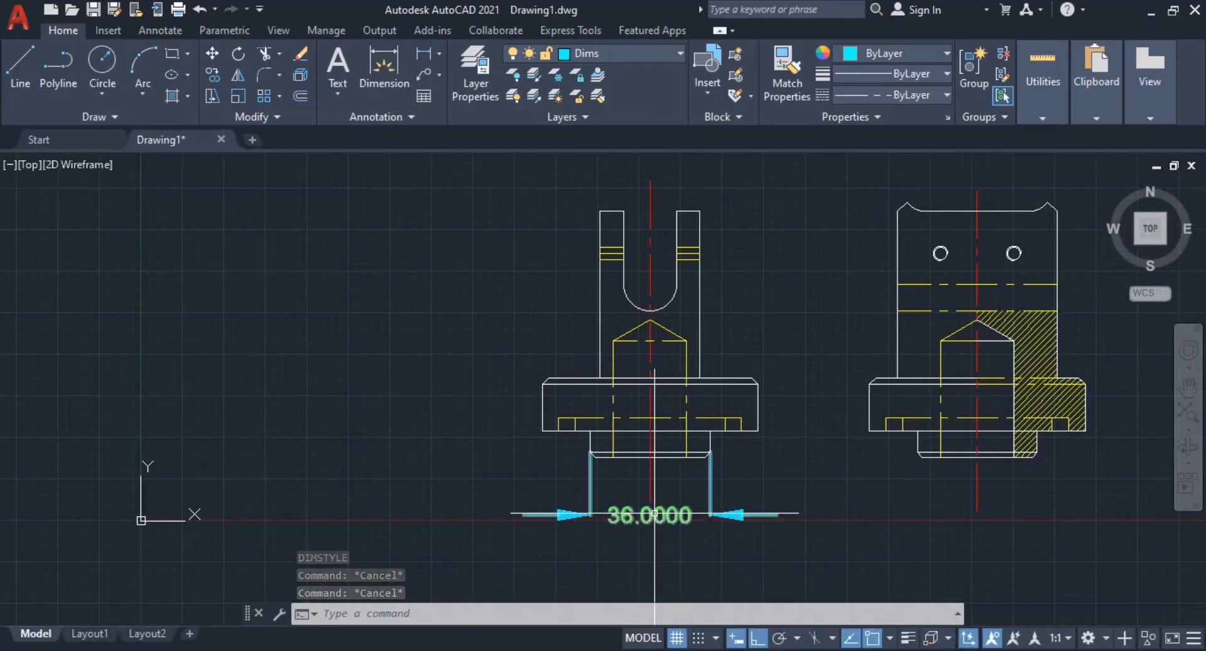
type("dismt")
key("Return")
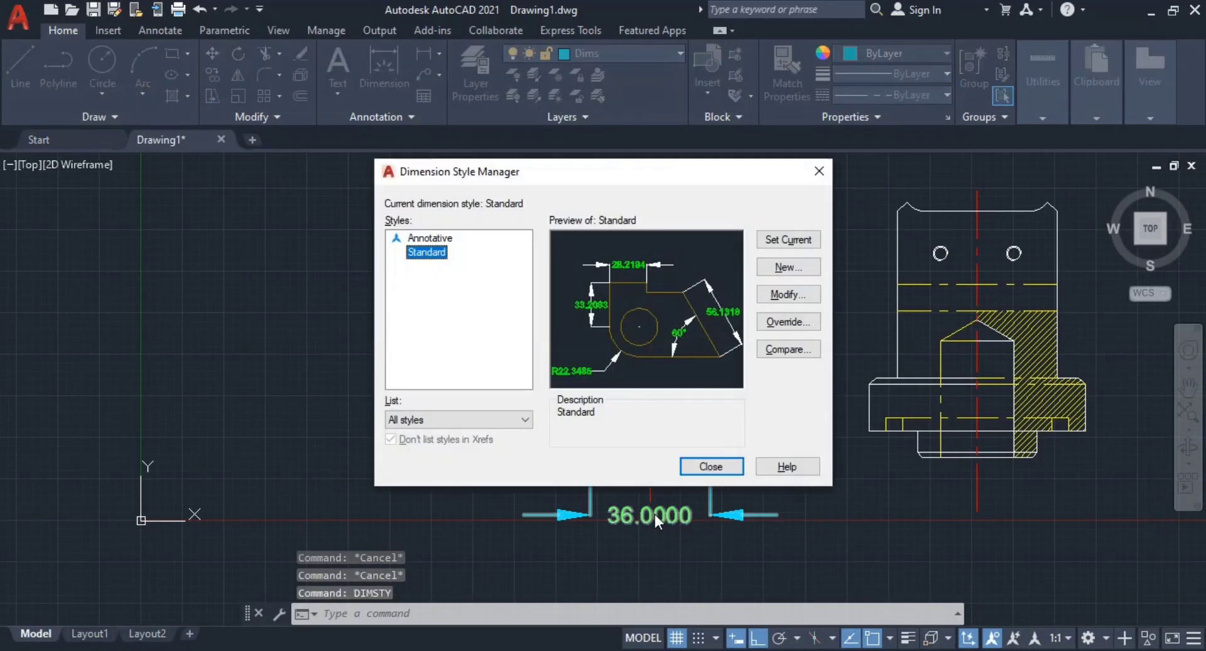
left_click(797, 301)
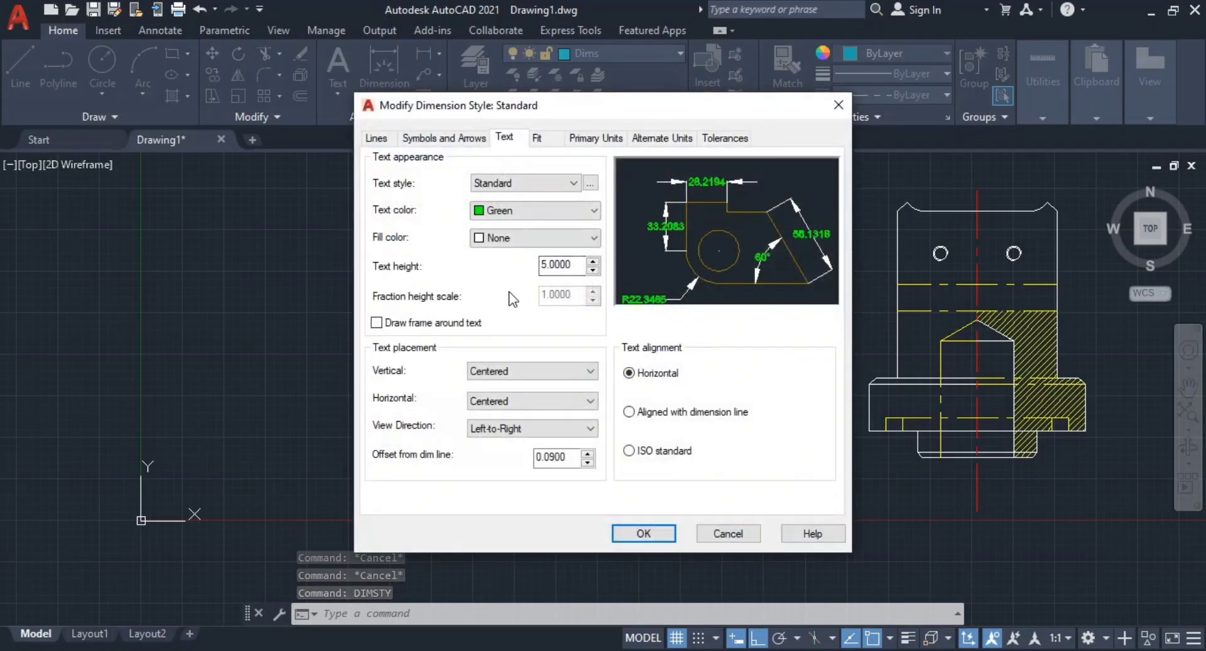
double_click(561, 264)
type("3")
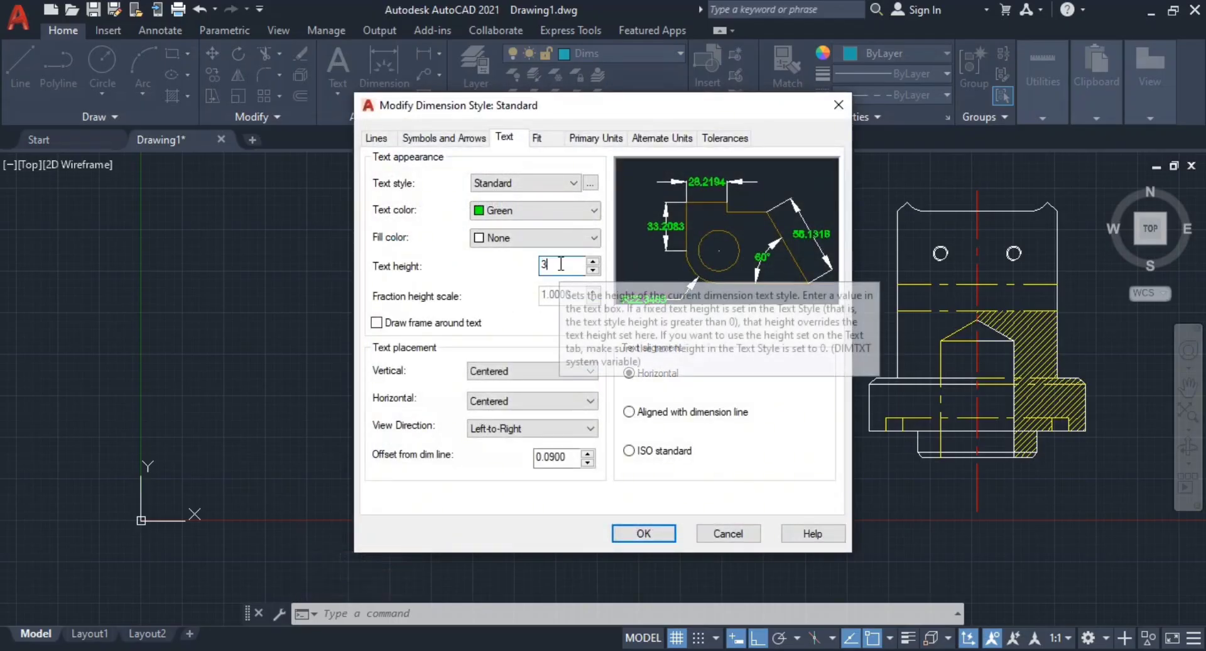
left_click(642, 533)
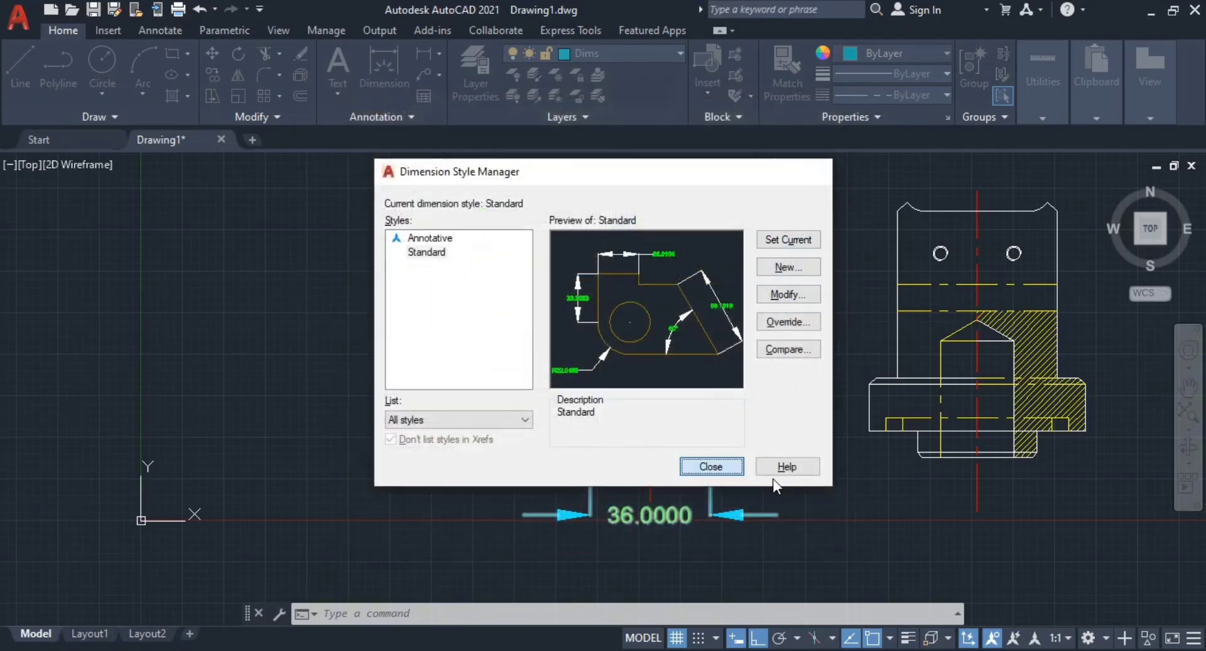
key("Escape")
key("Escape")
Step: Set the Standard dimension style's arrow size to 3 and close the style manager
scroll(735, 499, "up", 5)
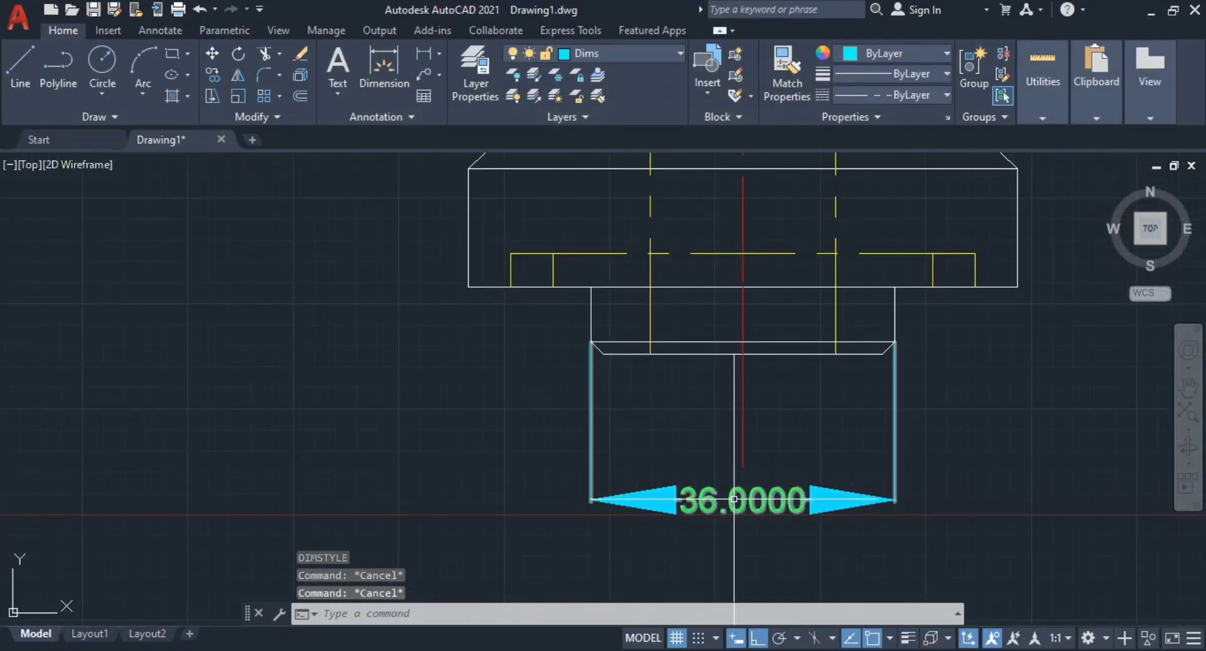
type("DIMSTY")
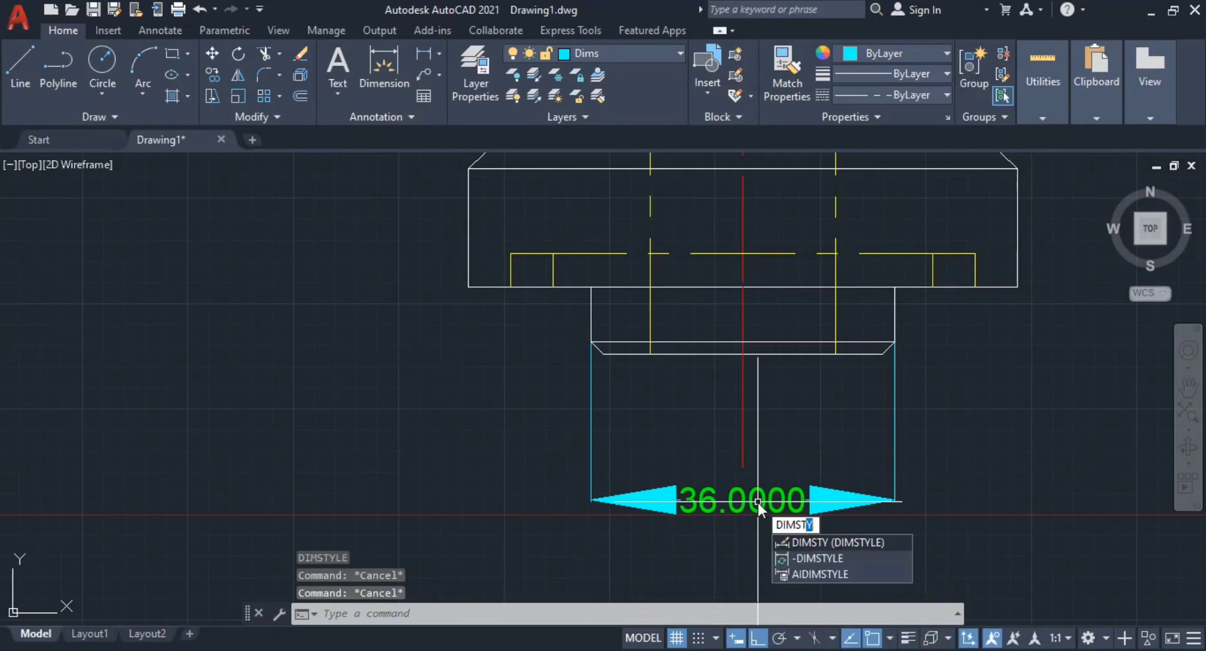
key("Return")
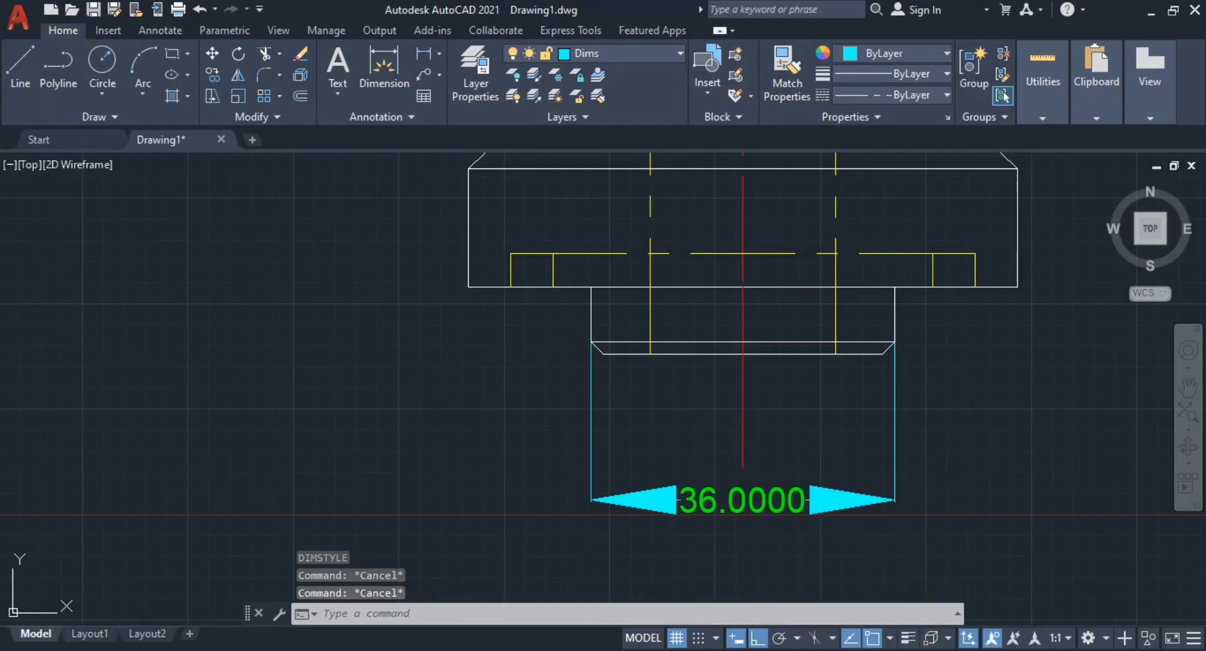
left_click(766, 294)
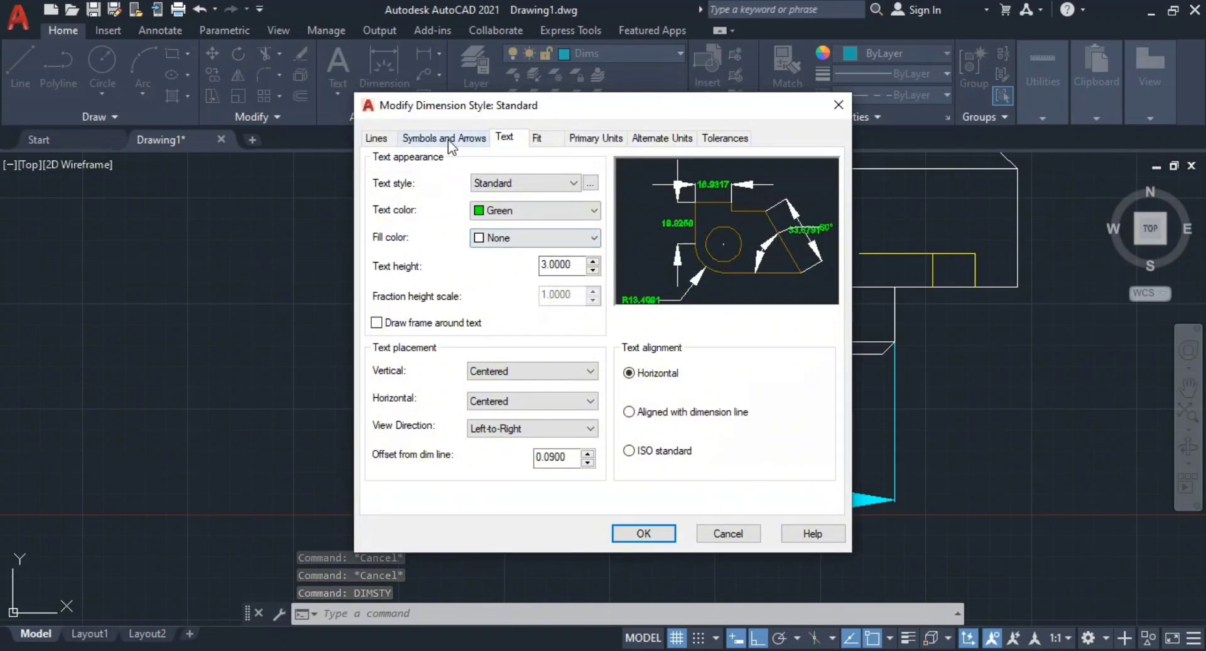
left_click(444, 137)
double_click(413, 314)
type("3")
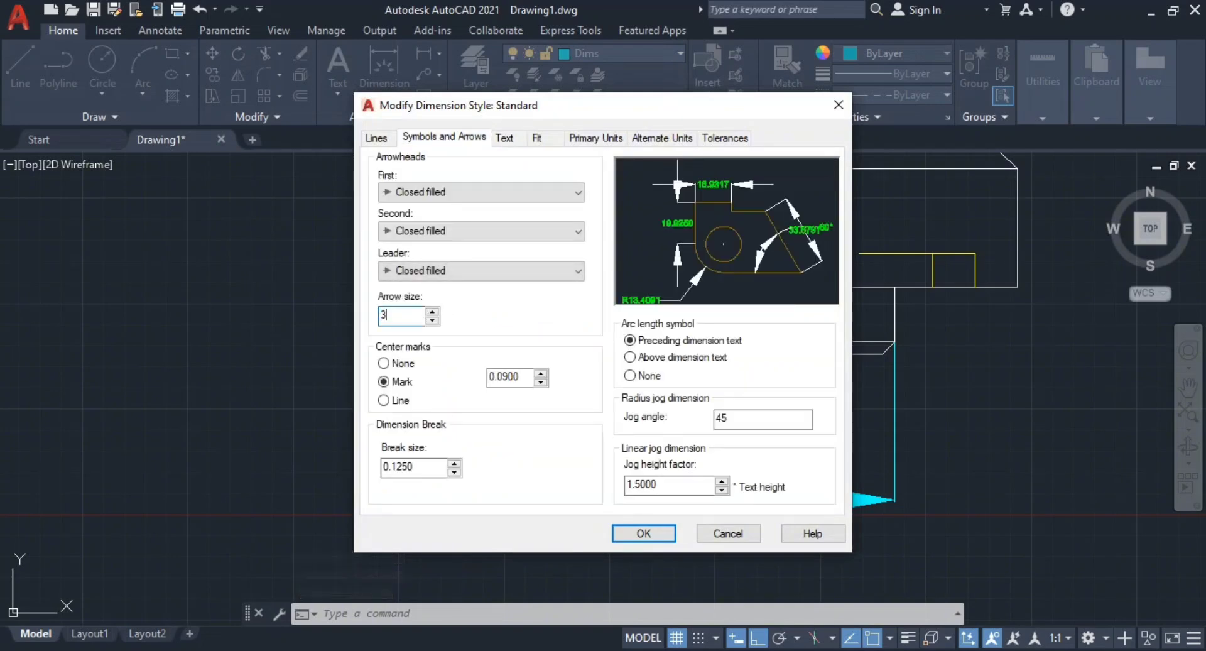
left_click(652, 531)
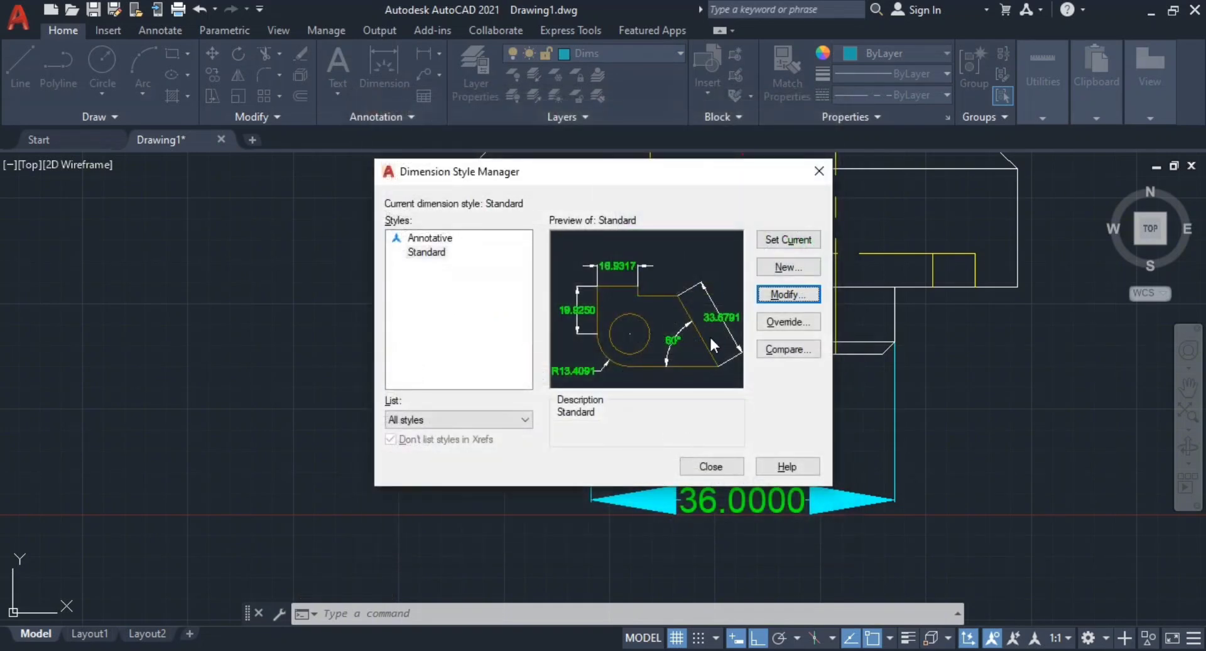
left_click(697, 468)
key("Escape")
scroll(766, 466, "down", 3)
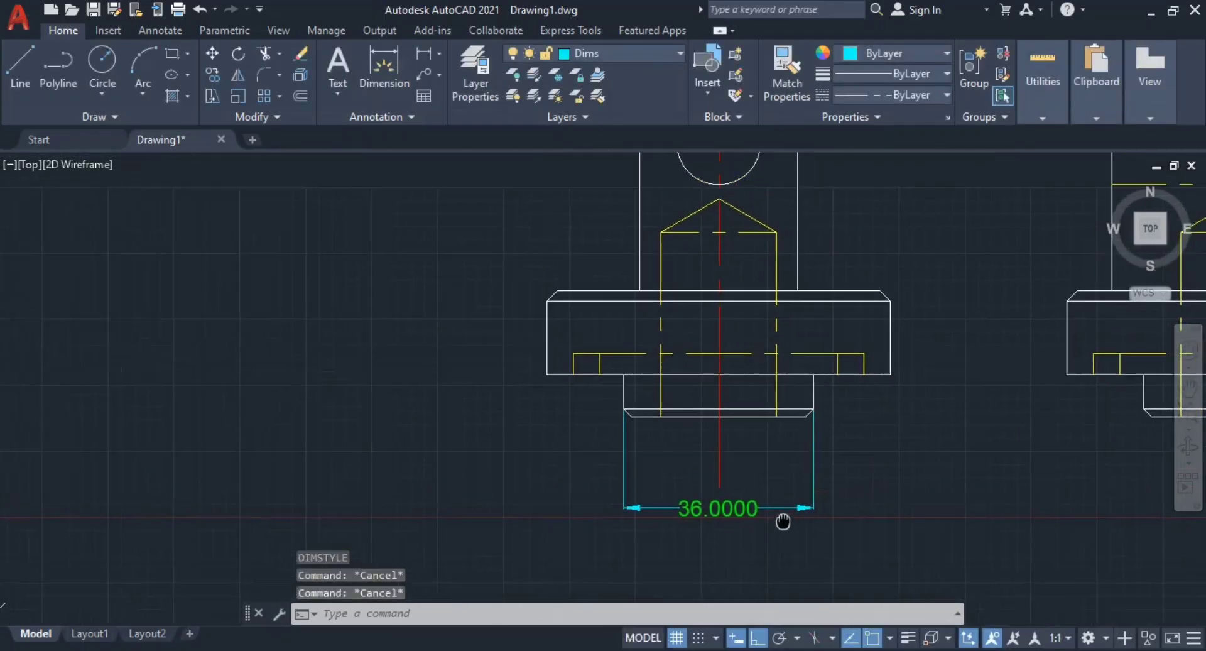
Step: Try to replace the bottom boss dimension's text with the diameter symbol using %%c
scroll(783, 519, "up", 3)
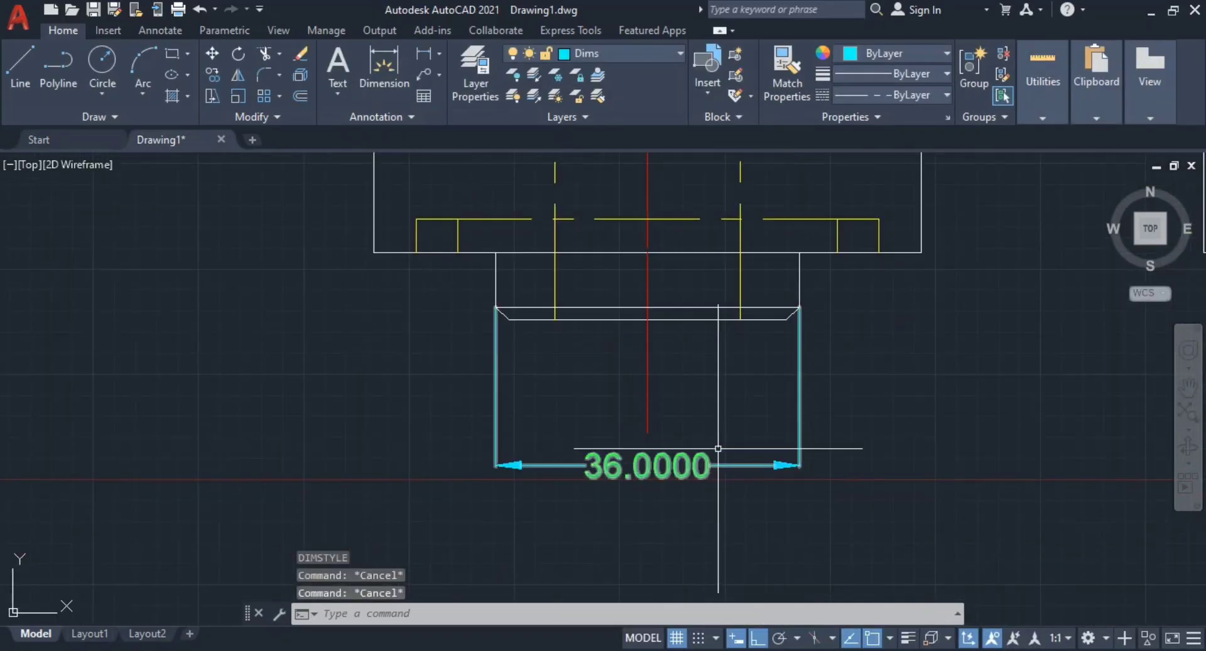
scroll(709, 503, "down", 2)
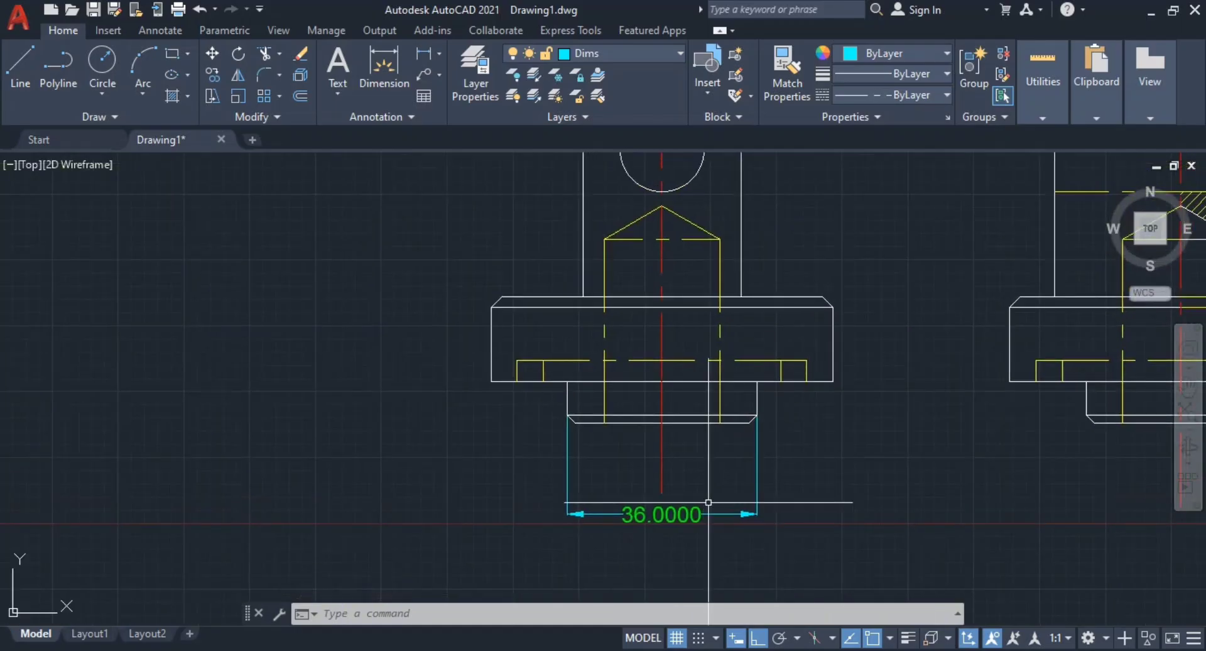
left_click(709, 503)
key("Escape")
left_click(672, 515)
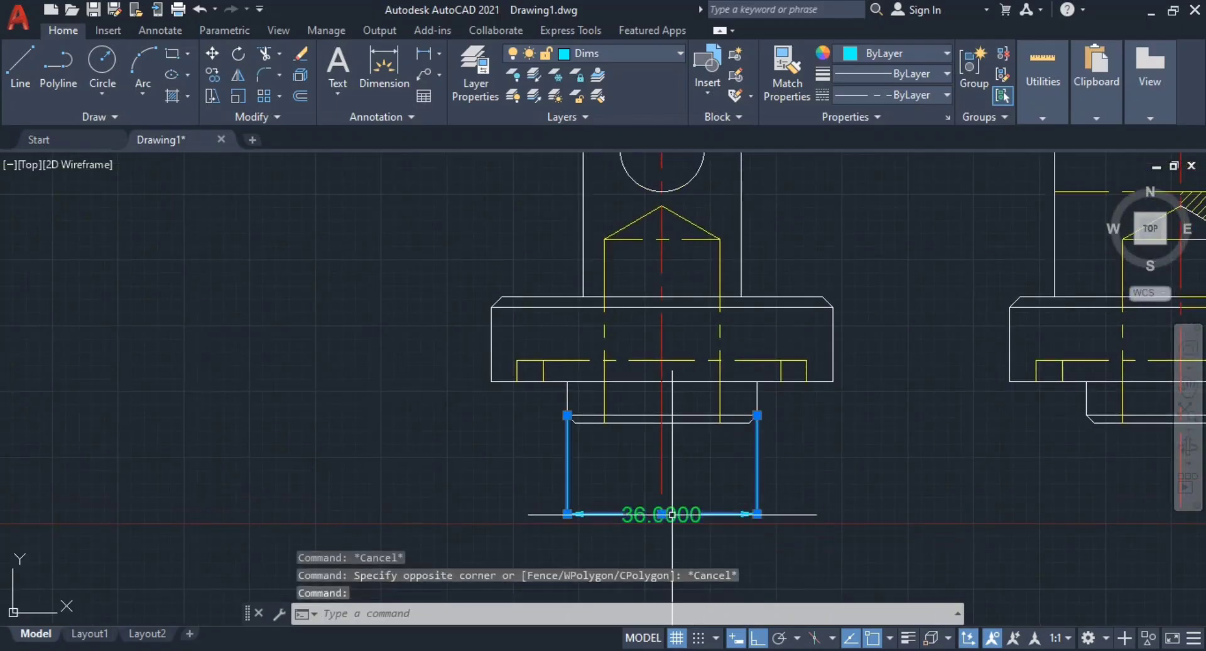
double_click(667, 514)
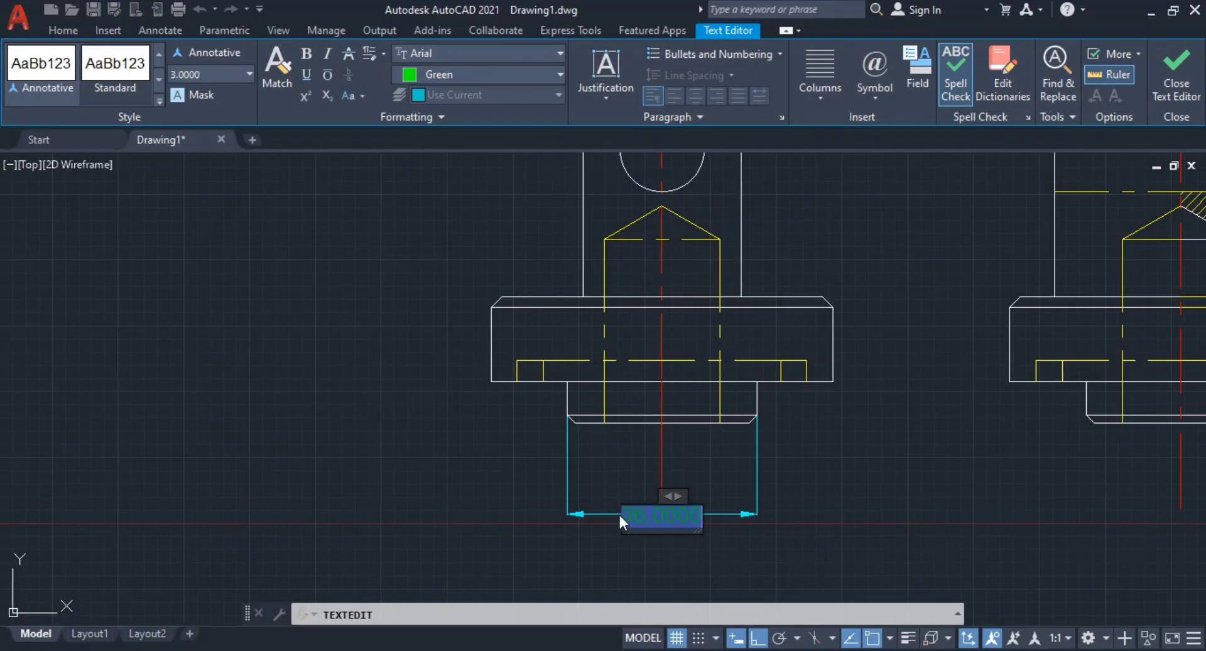
left_click(620, 514)
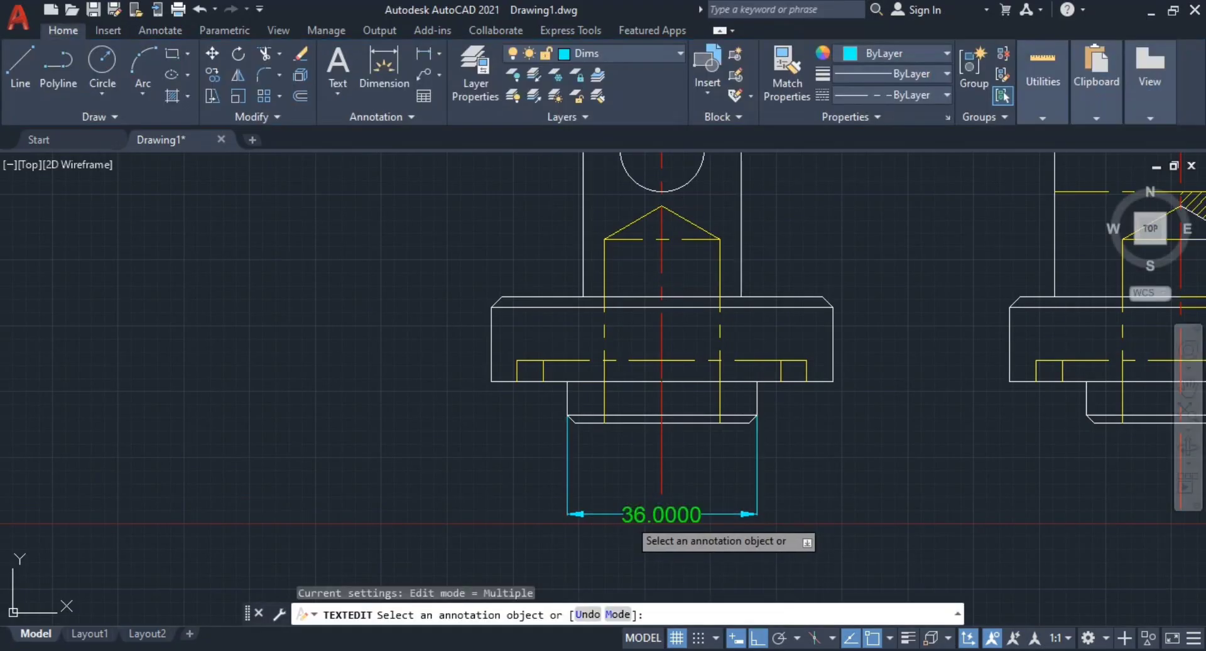
left_click(646, 512)
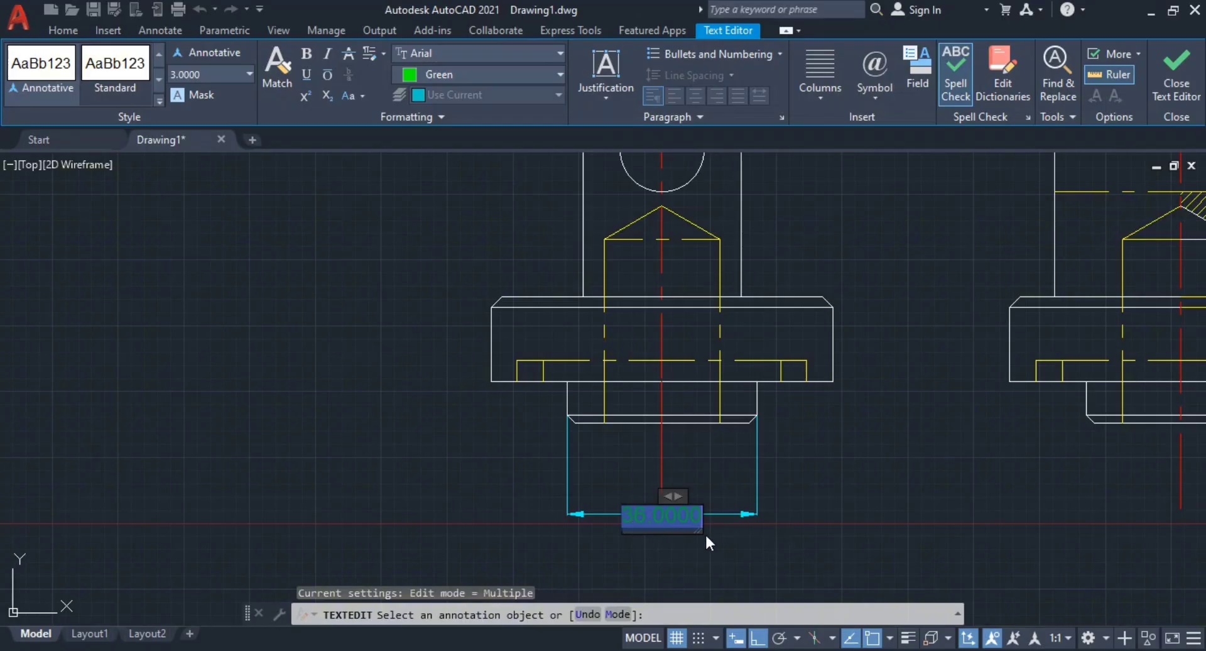
type("%%")
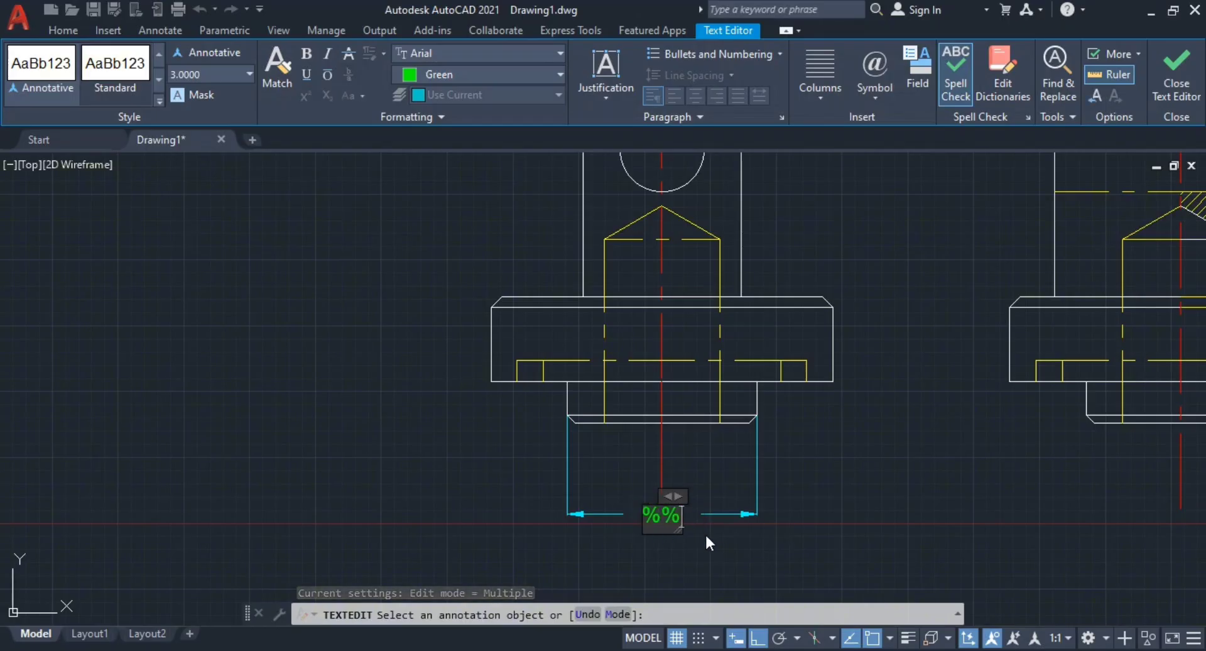
type("c")
key("Escape")
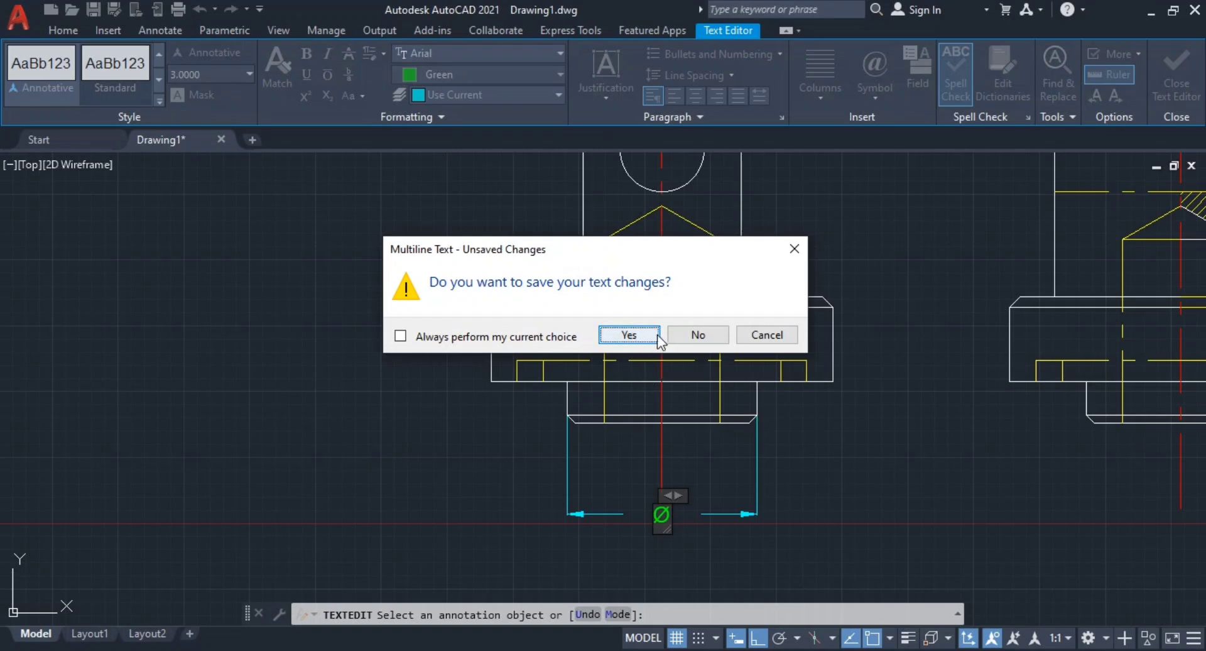
left_click(696, 334)
scroll(666, 543, "up", 2)
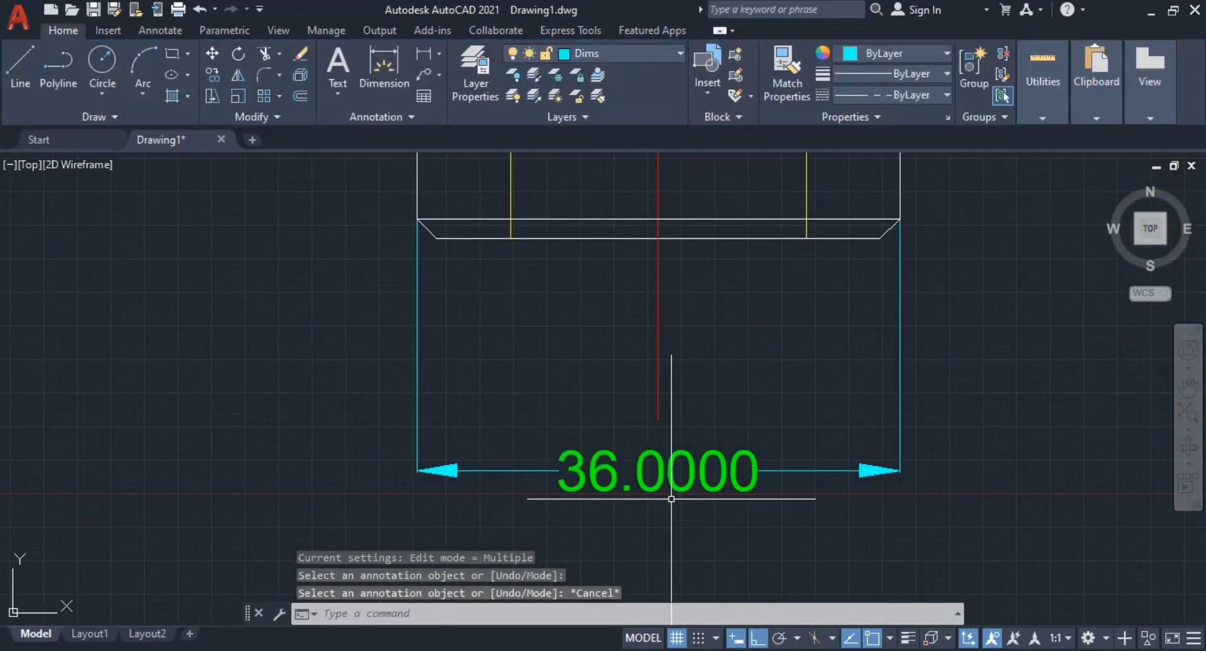
double_click(660, 483)
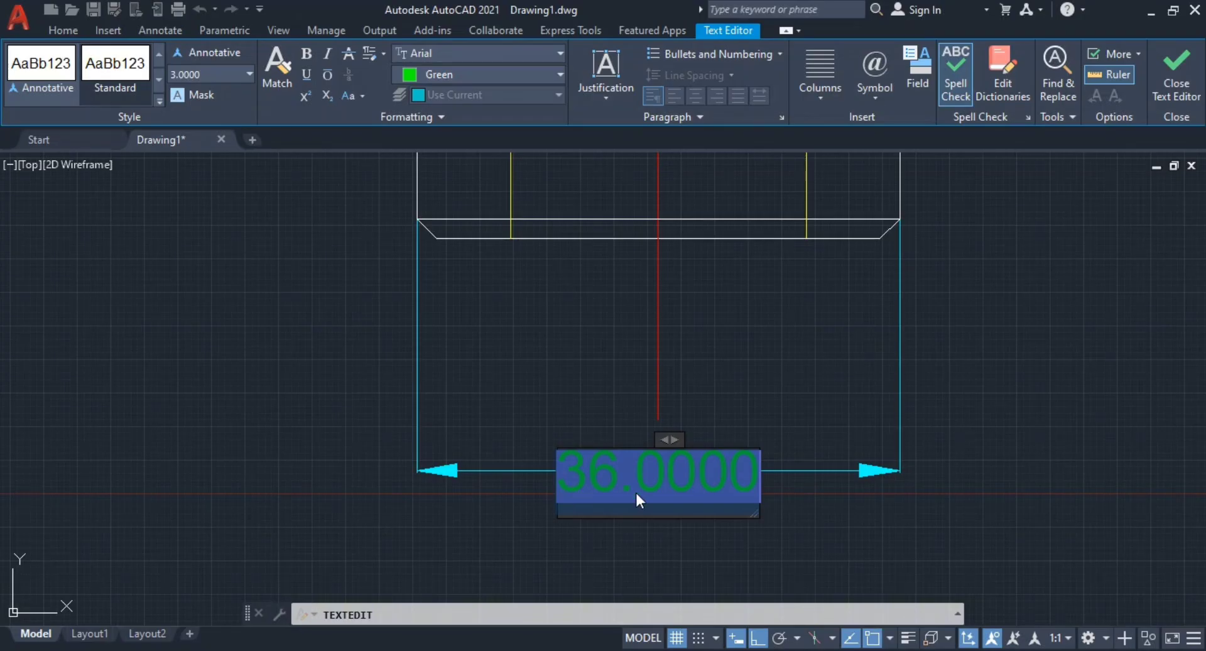
type("S")
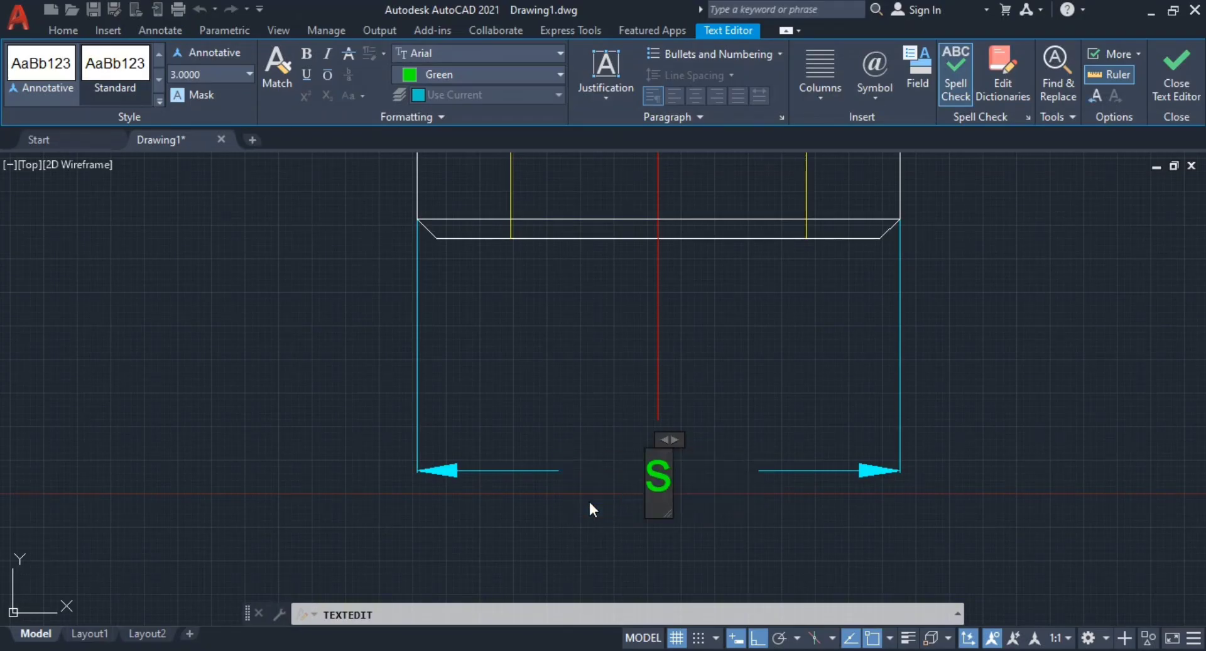
key("Escape")
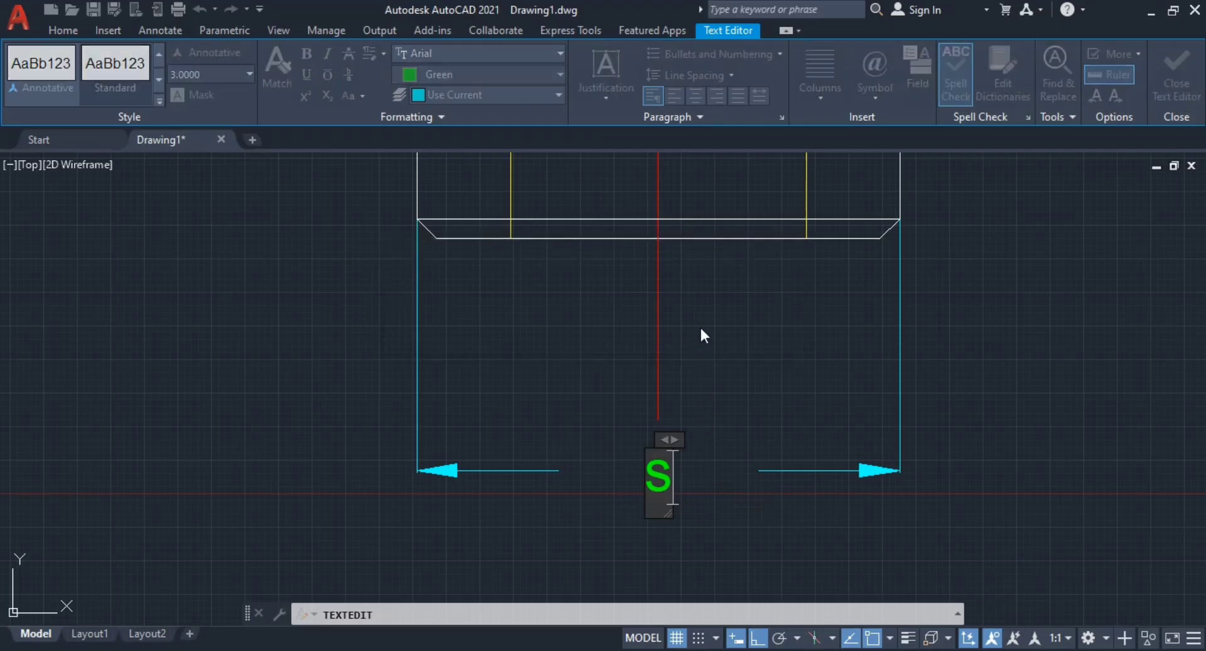
left_click(696, 335)
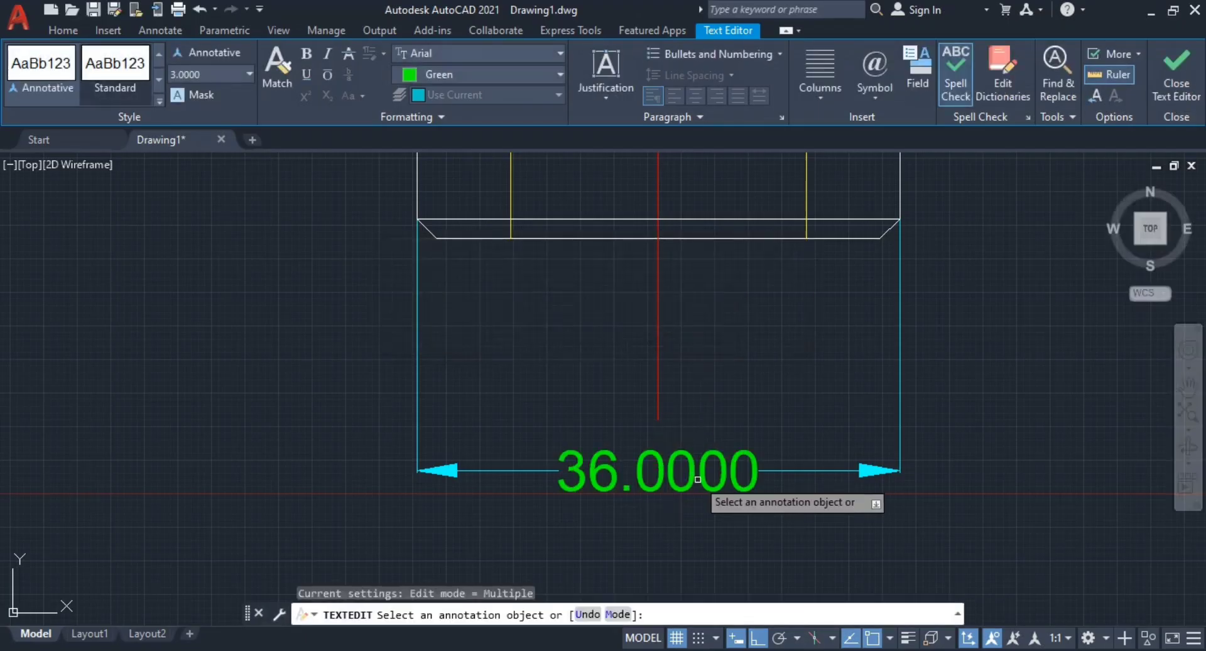
key("Escape")
Step: Prefix the bottom boss's width dimension with the diameter symbol using %%c, keeping the measured value, and finish text editing
double_click(608, 478)
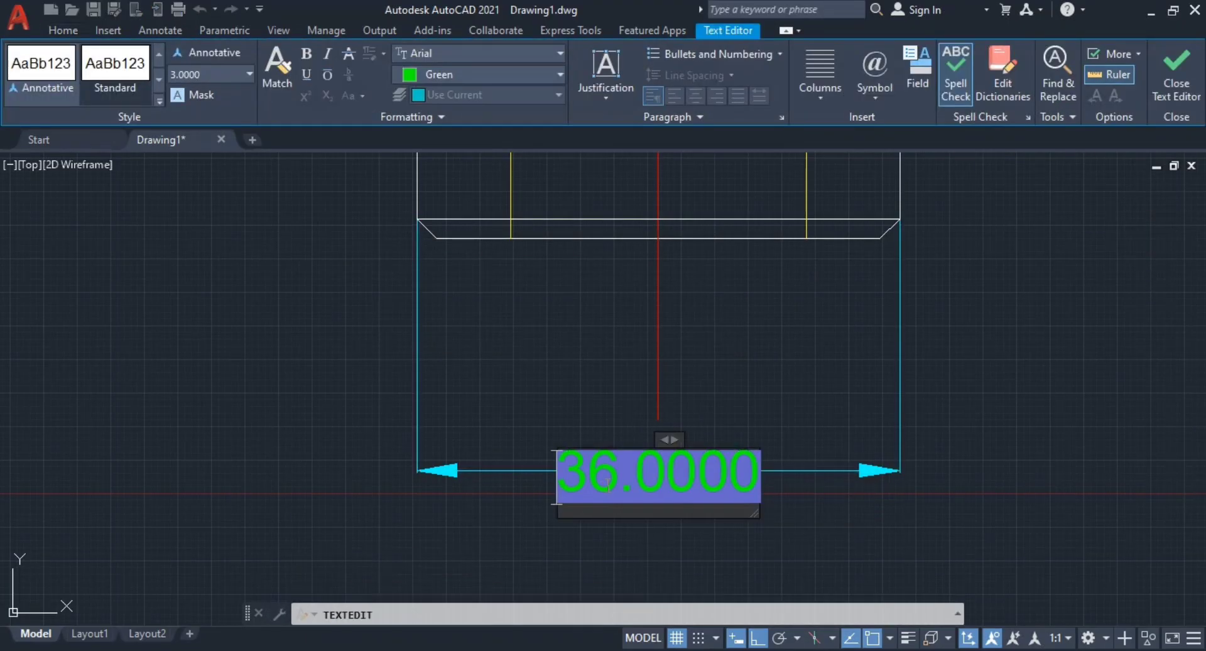
type("%%")
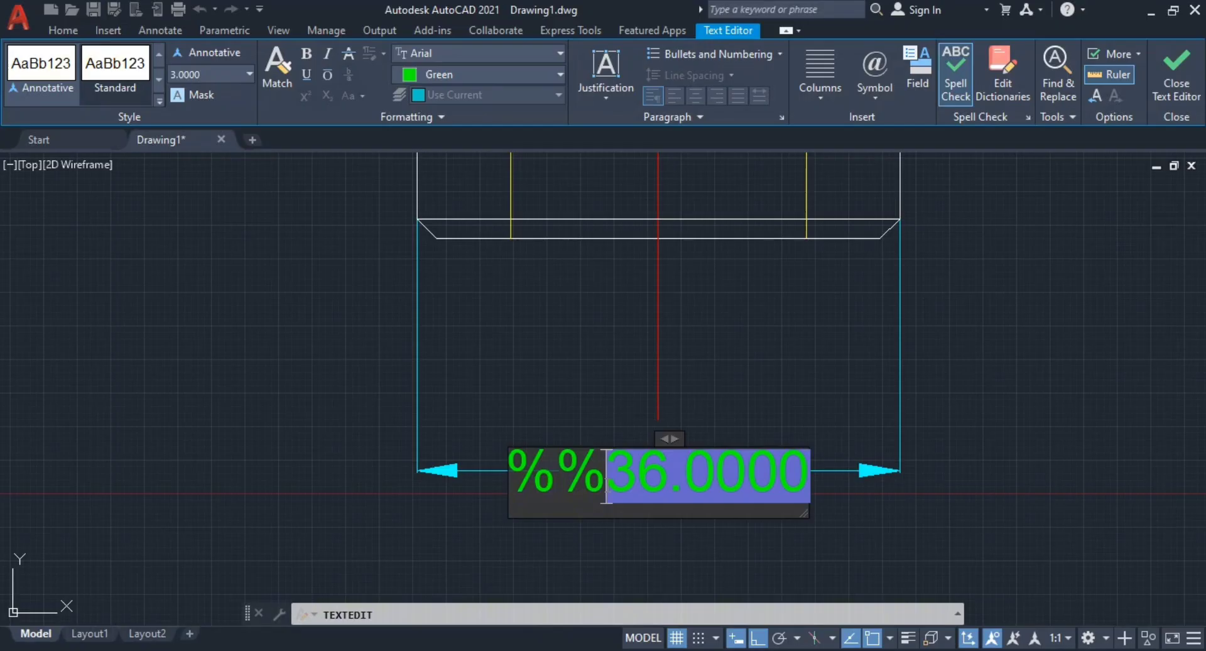
type("c")
left_click(936, 506)
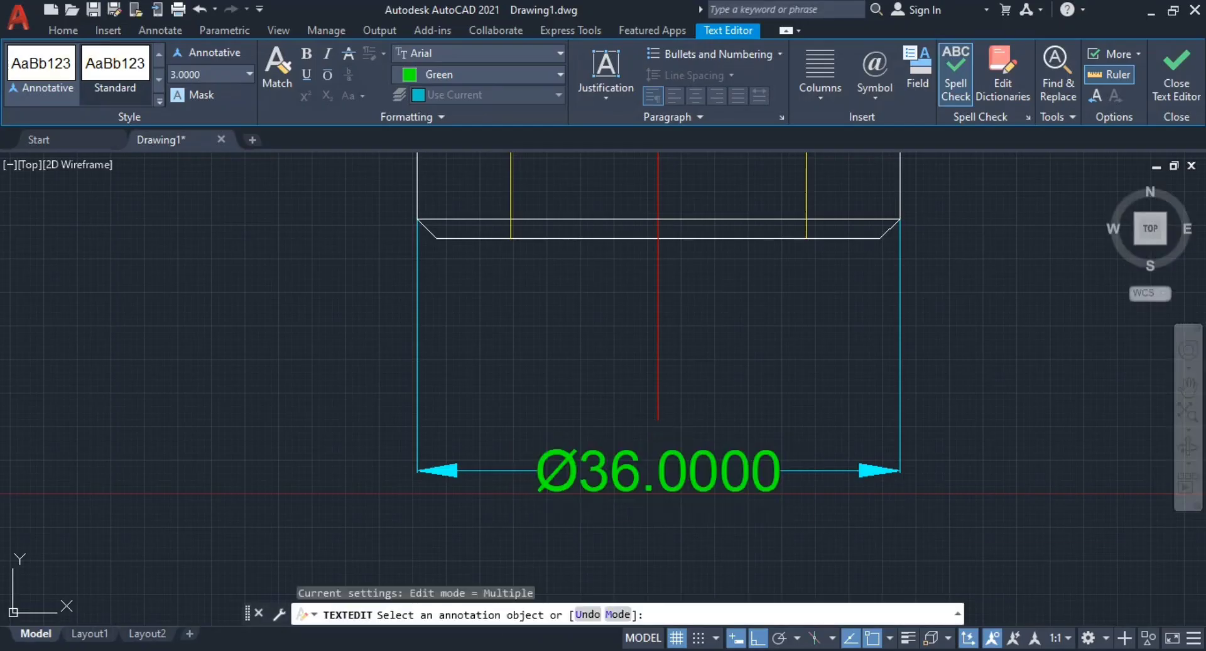
scroll(757, 493, "up", 2)
scroll(713, 474, "down", 4)
middle_click_drag(626, 339, 589, 339)
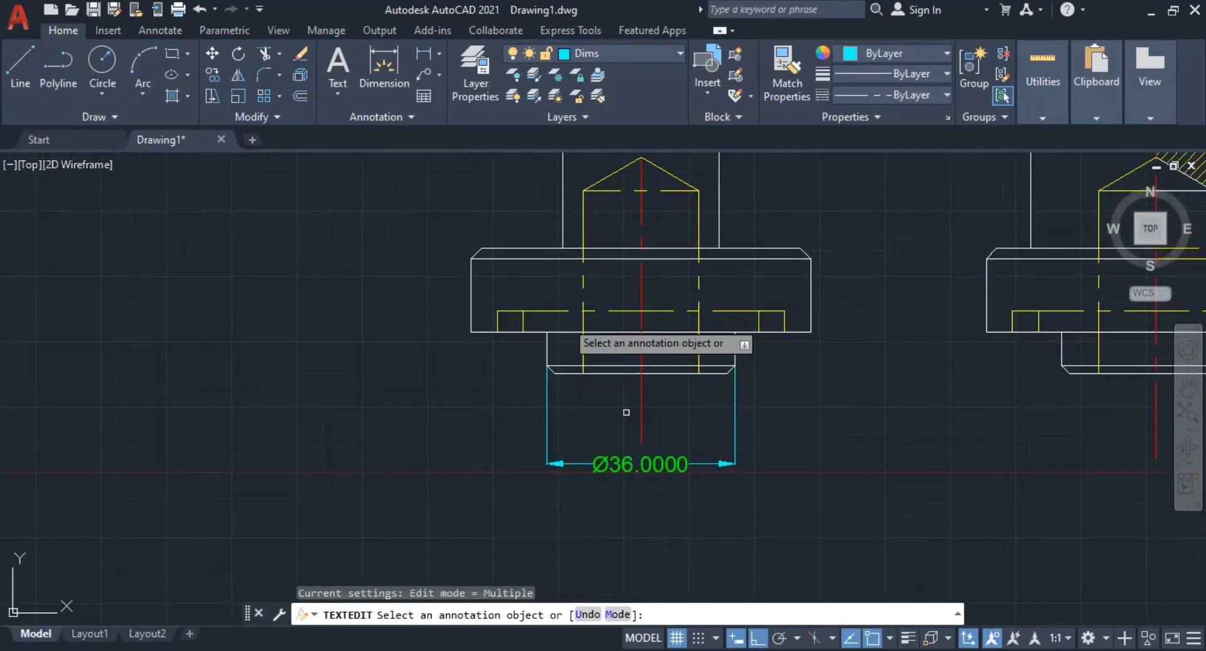
key("Escape")
Step: Add a vertical linear dimension for the bottom boss's height, from its lower edge to the flange's underside, placed outside the flange's right side
scroll(687, 420, "up", 1)
middle_click_drag(621, 424, 624, 473)
key("Escape")
middle_click_drag(603, 406, 579, 382)
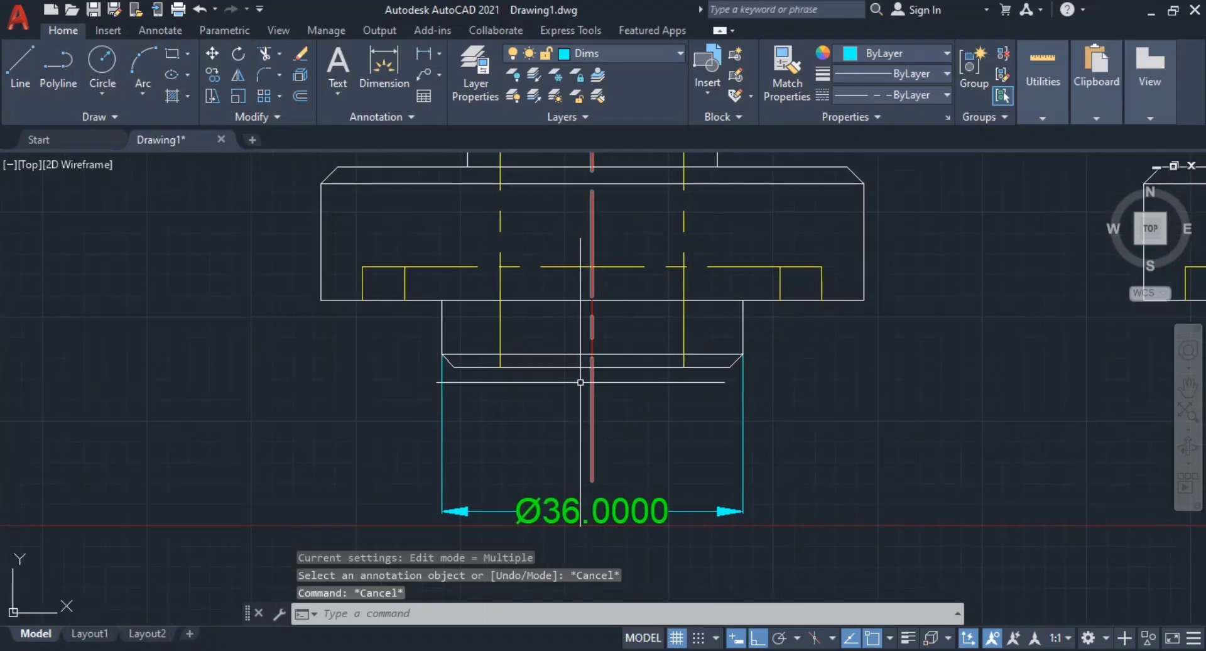
type("dli")
key("Return")
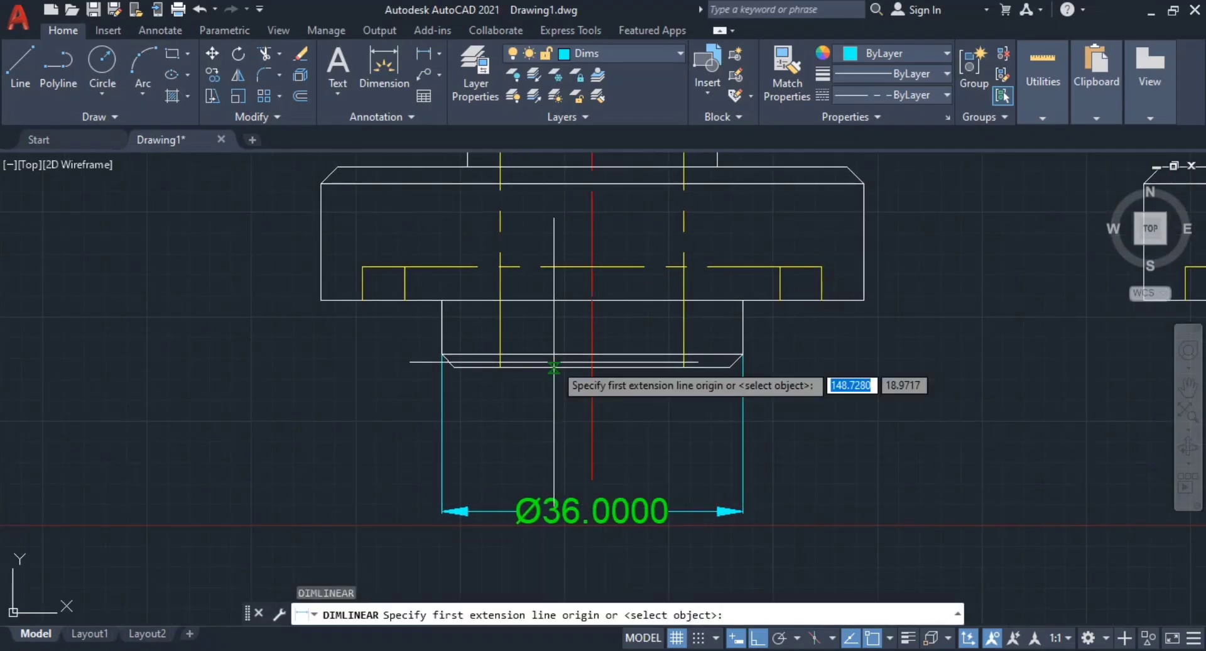
left_click(708, 367)
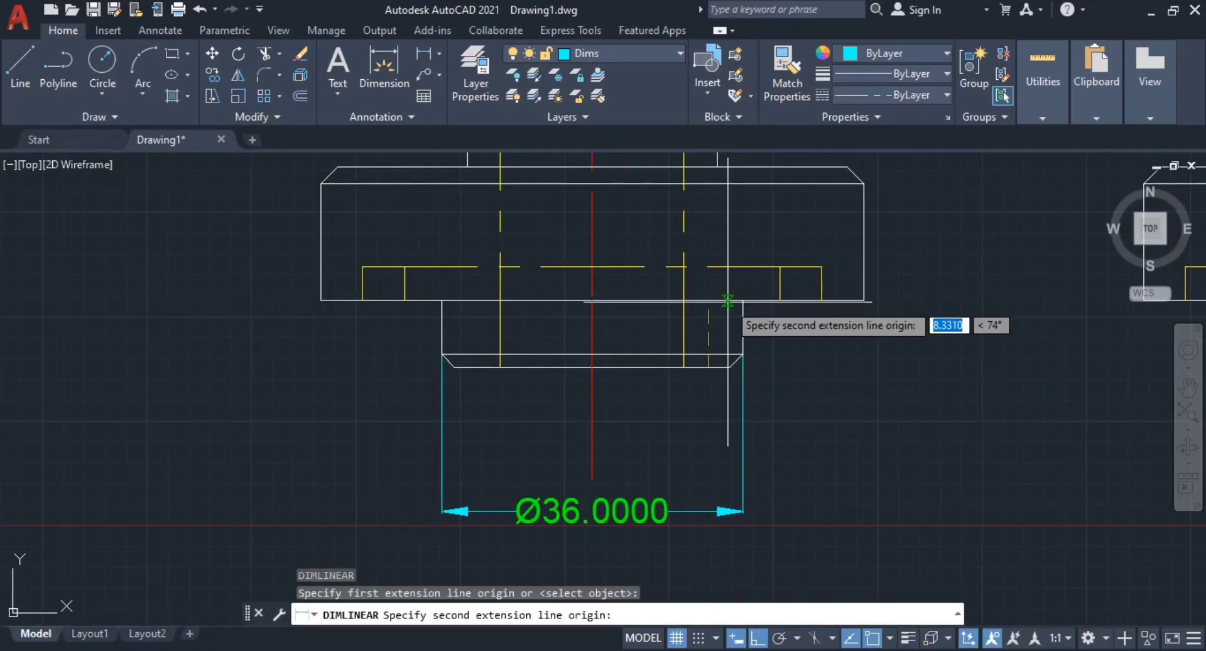
left_click(742, 300)
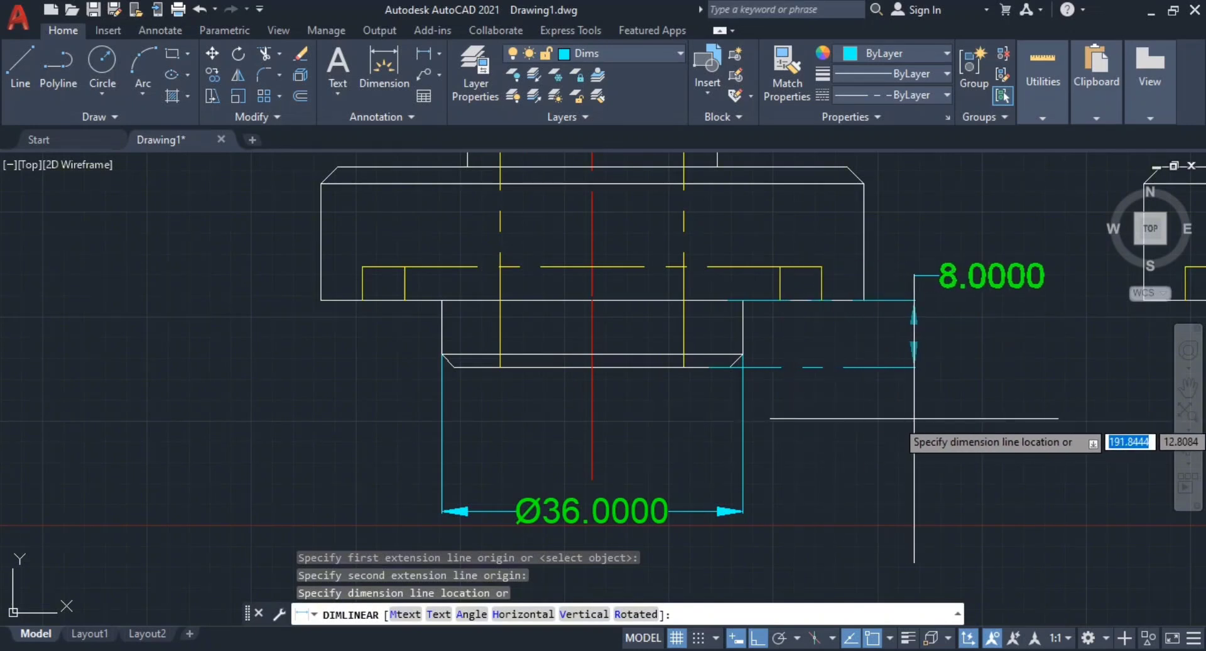
left_click(895, 415)
key("Escape")
left_click(981, 314)
left_click(973, 276)
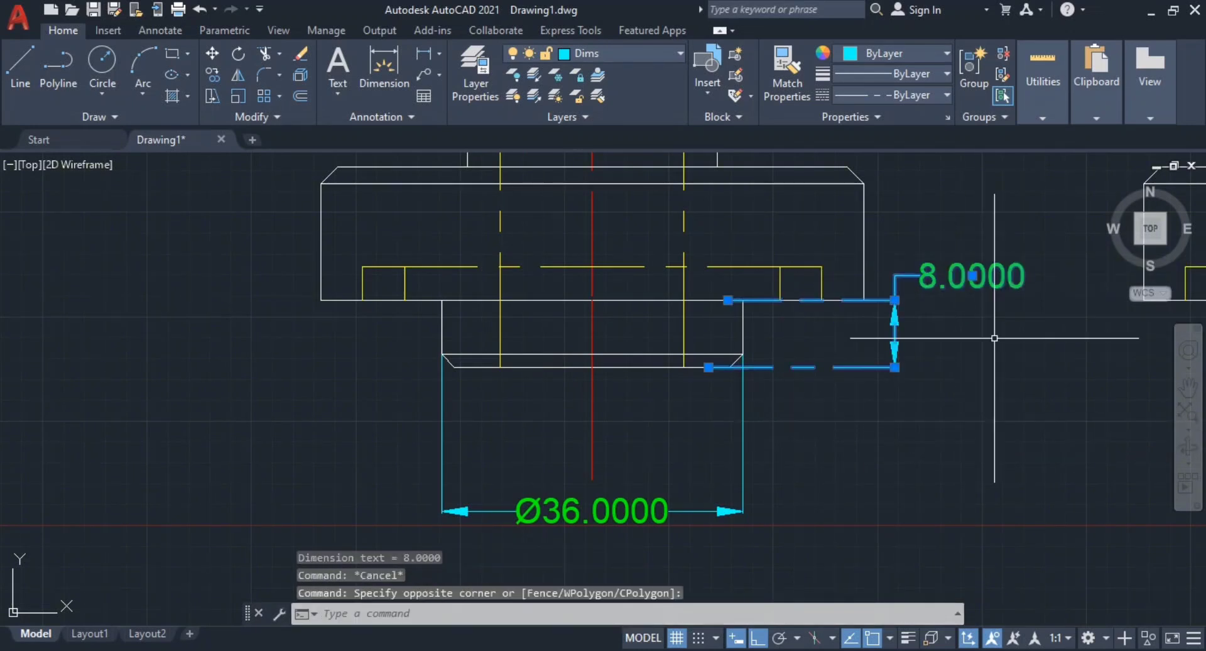
left_click(973, 275)
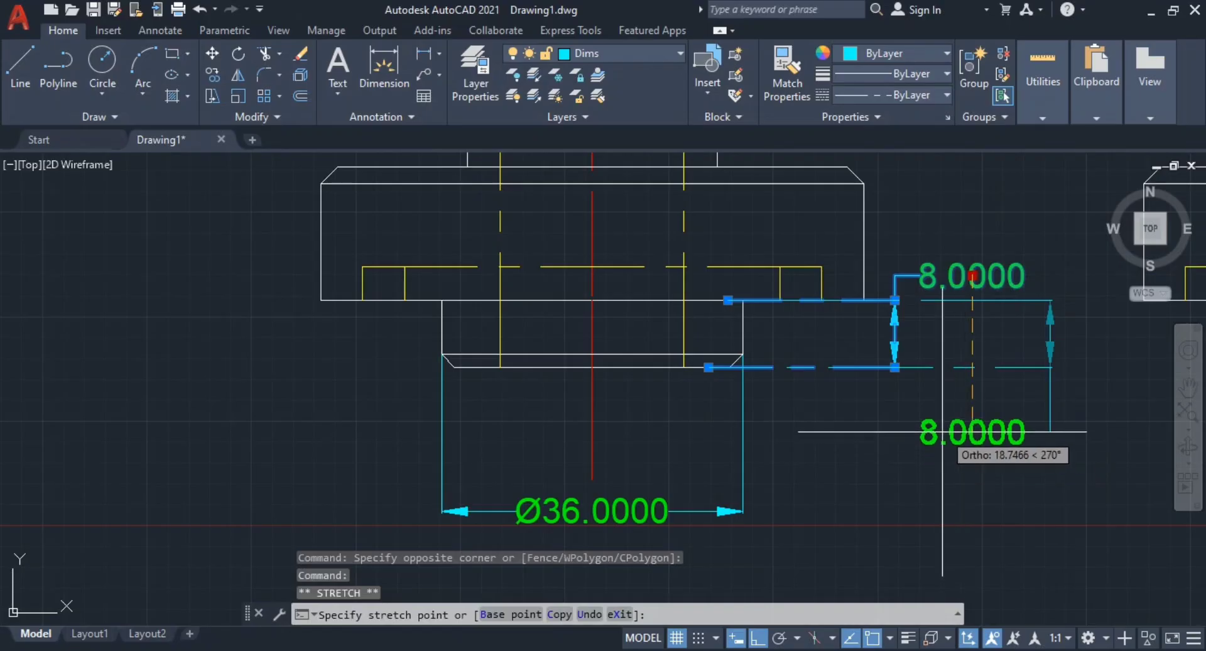
key("Escape")
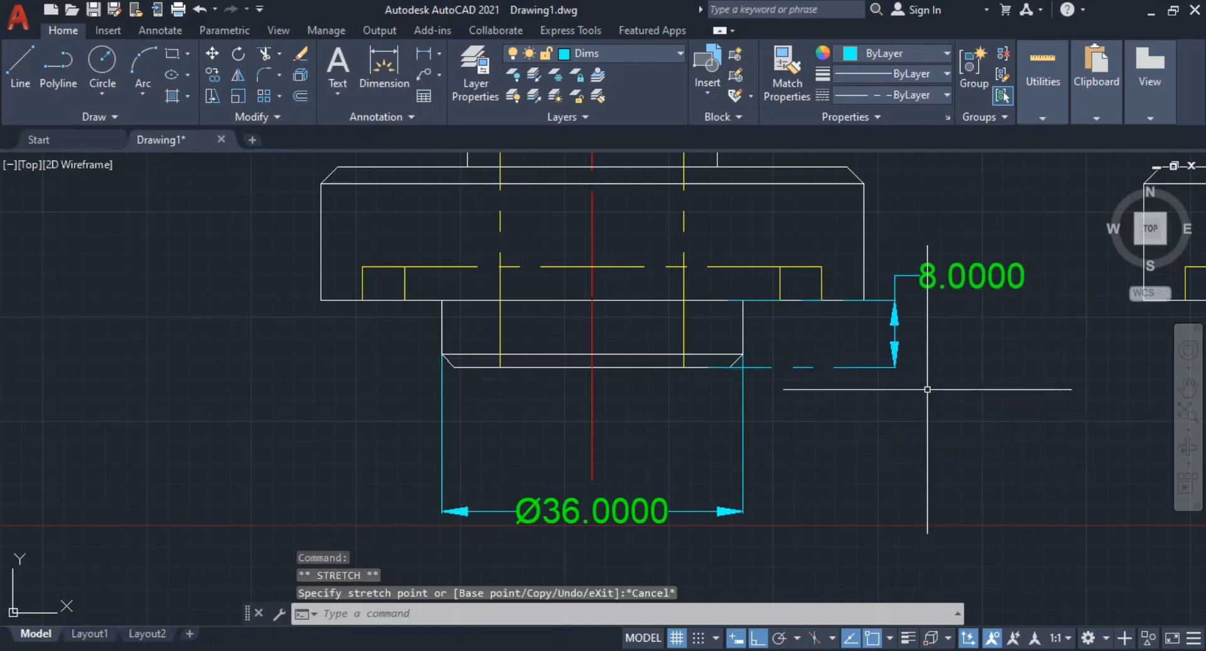
Step: Draw a quick leader from the boss's lower-left chamfer, with a segment angled down and left, a horizontal landing and no annotation text
scroll(700, 377, "up", 5)
scroll(568, 364, "up", 2)
mouse_move(568, 364)
middle_mouse_down()
mouse_move(595, 344)
mouse_move(660, 372)
middle_mouse_up()
scroll(660, 353, "down", 3)
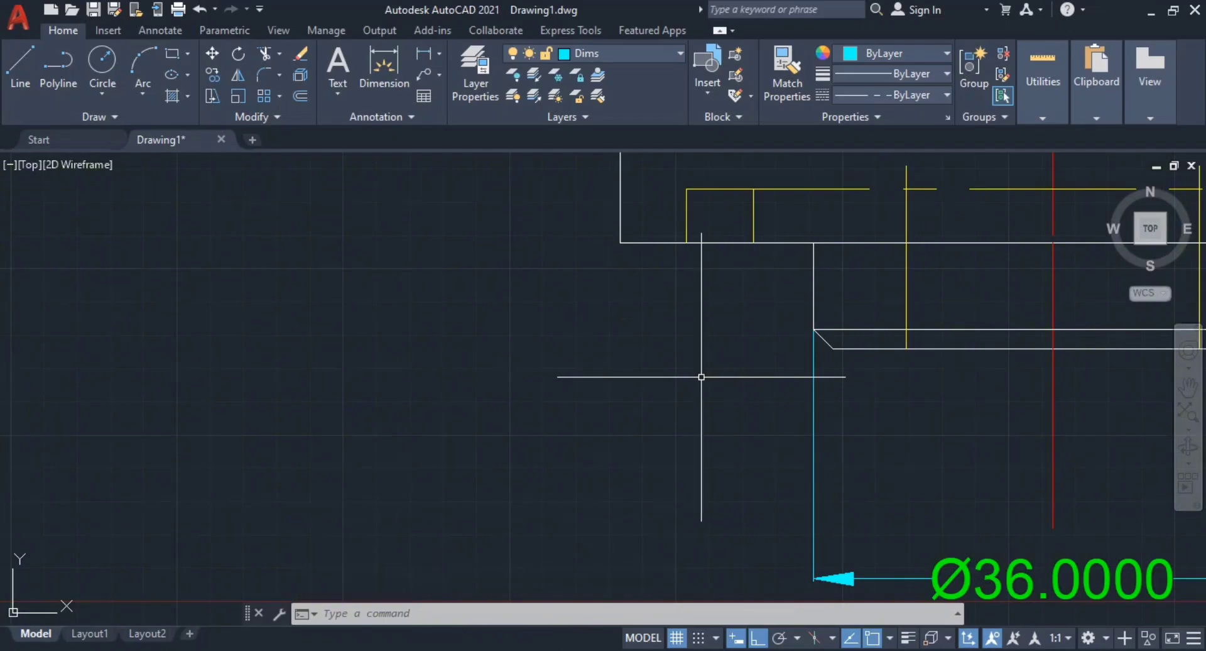
type("ql")
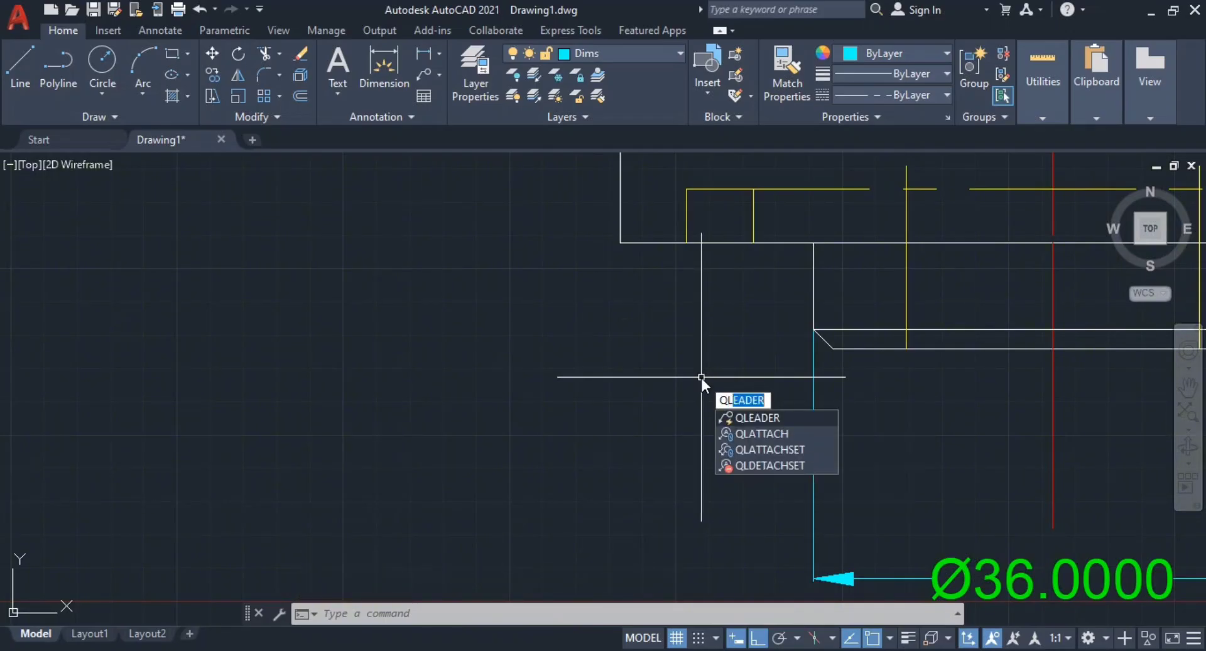
type("ql")
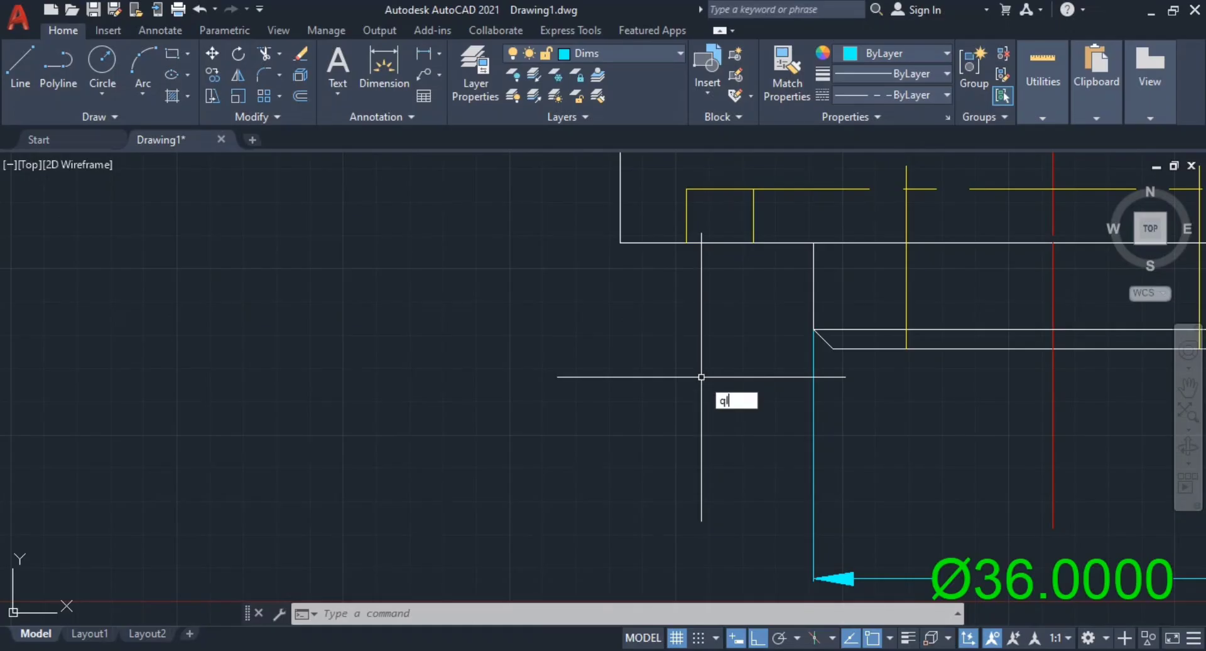
type("ea")
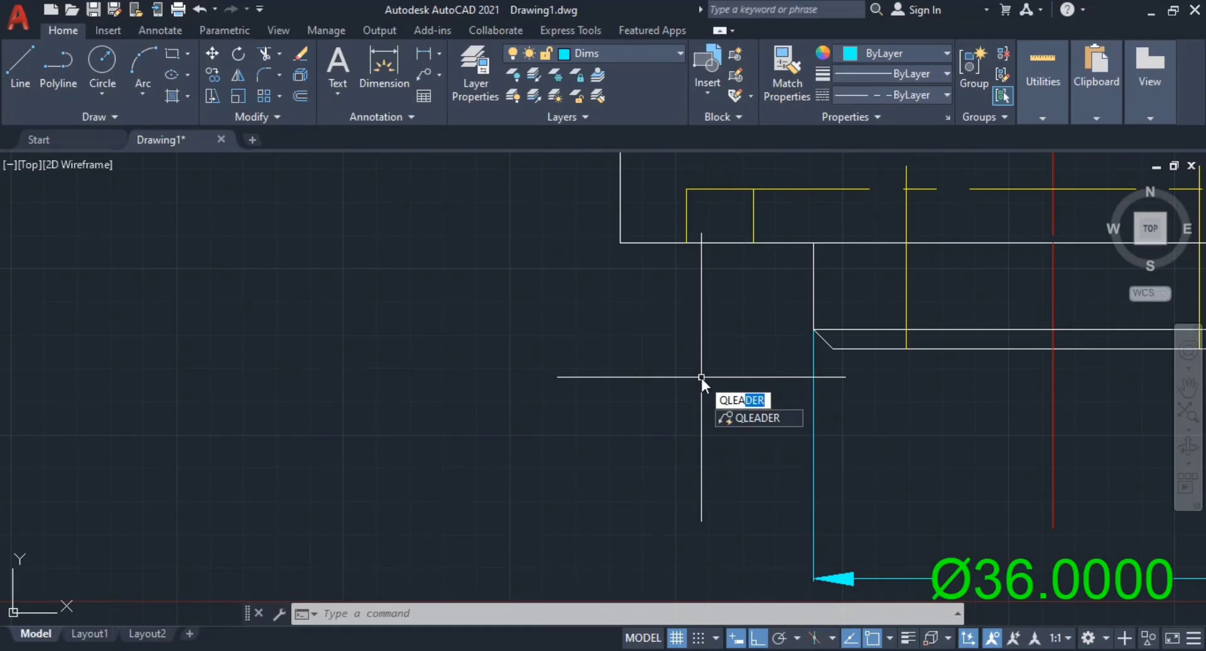
key("Return")
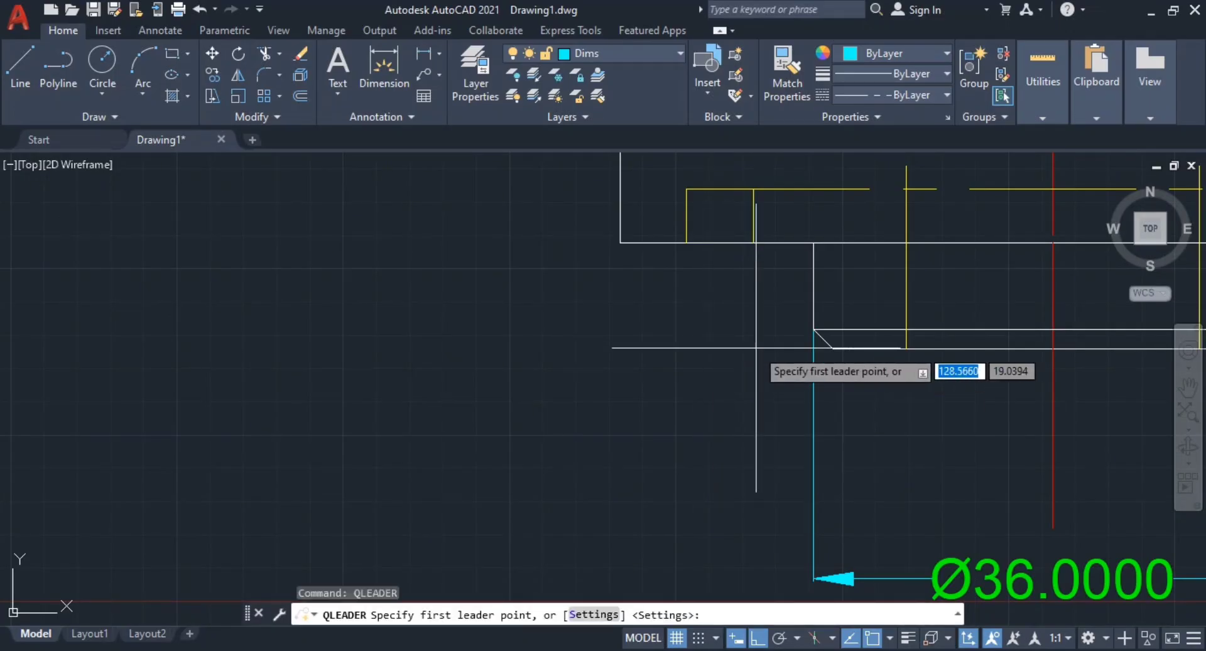
left_click(822, 339)
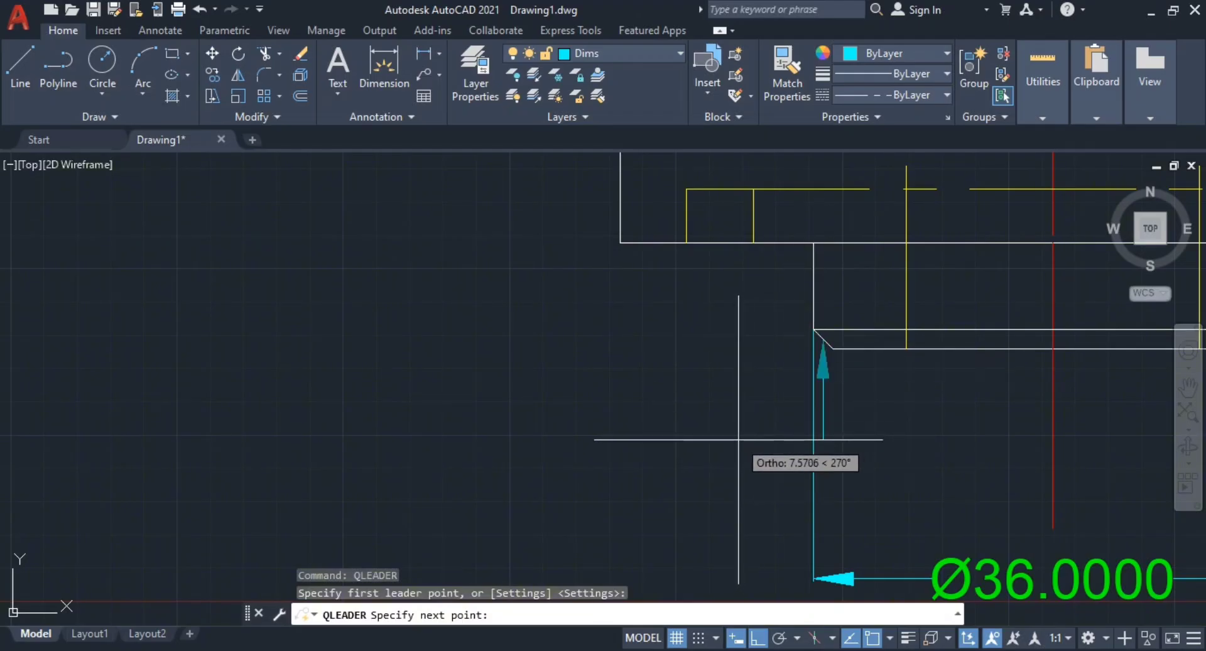
key("F8")
left_click(739, 463)
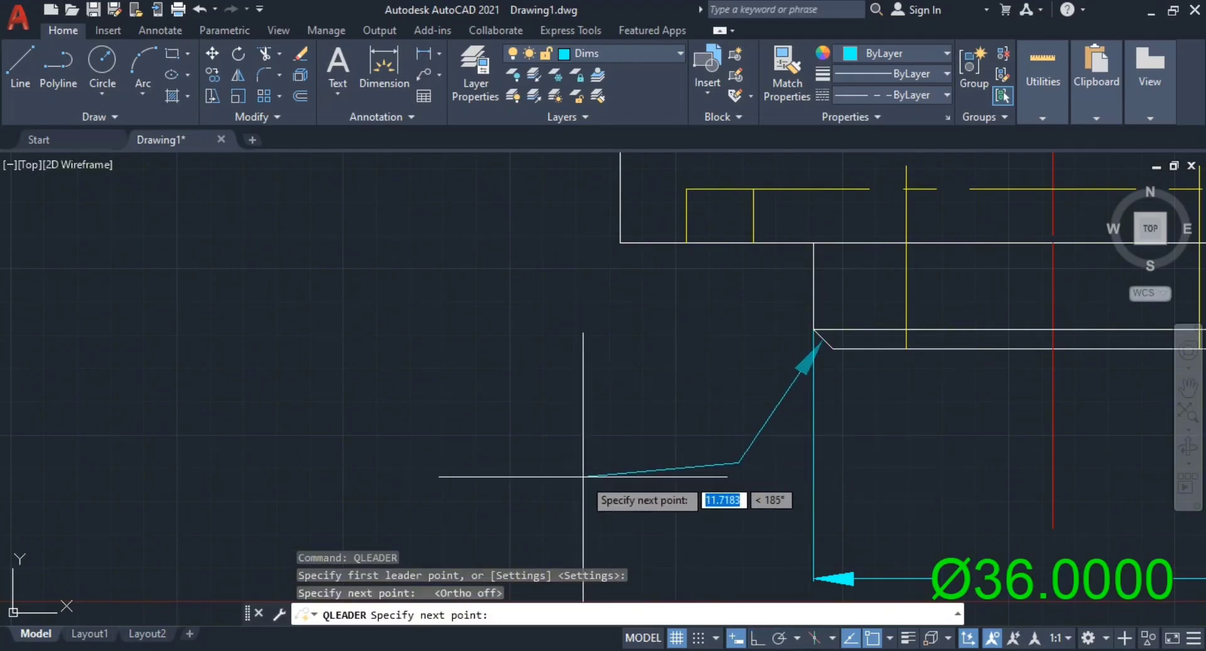
key("F8")
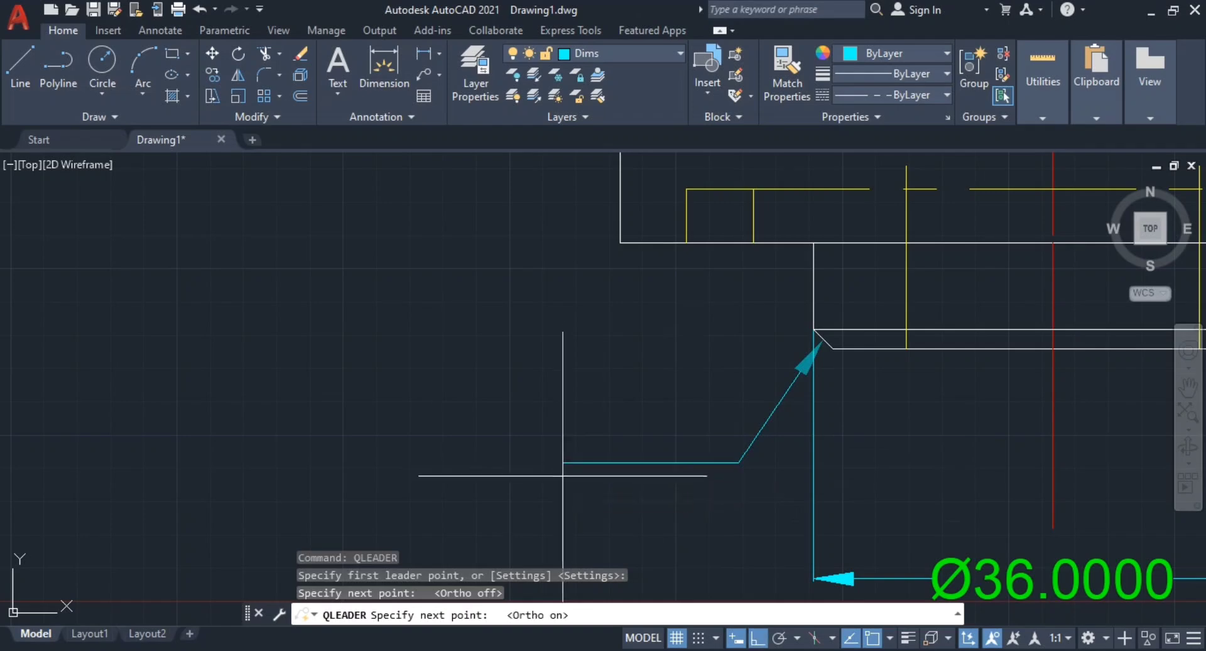
left_click(583, 462)
key("Escape")
Step: Add the multiline text "CHA 1.5 X 45" just above the chamfer leader's horizontal landing
scroll(823, 340, "down", 2)
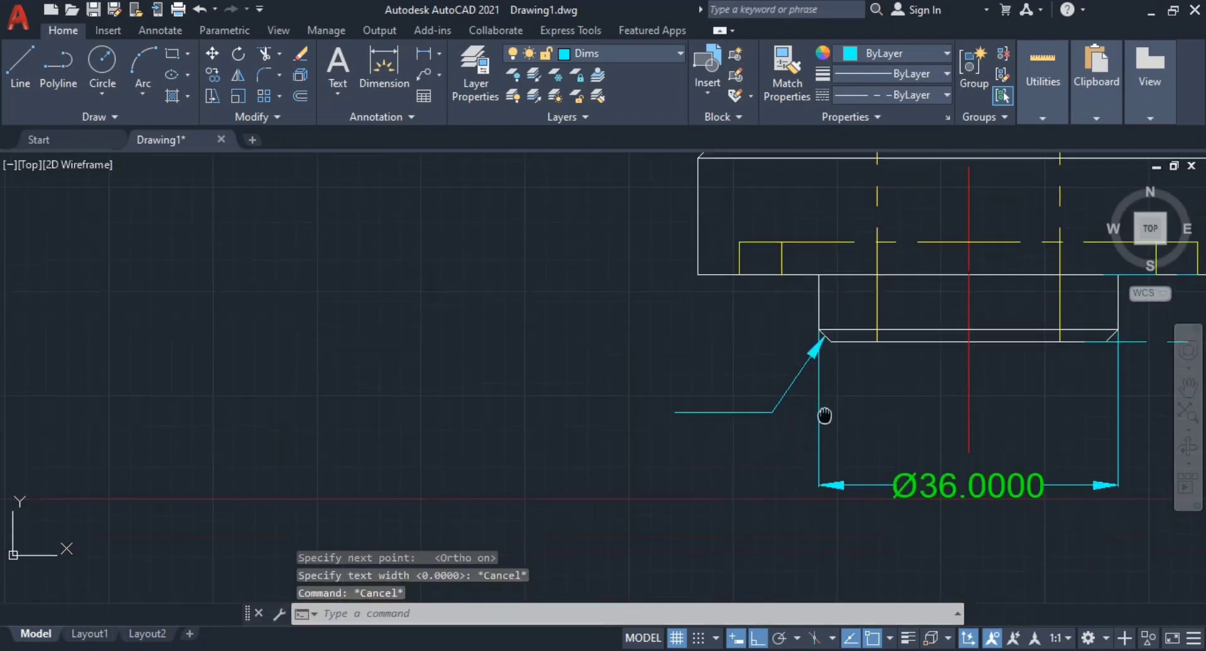
scroll(743, 417, "up", 3)
scroll(697, 414, "down", 1)
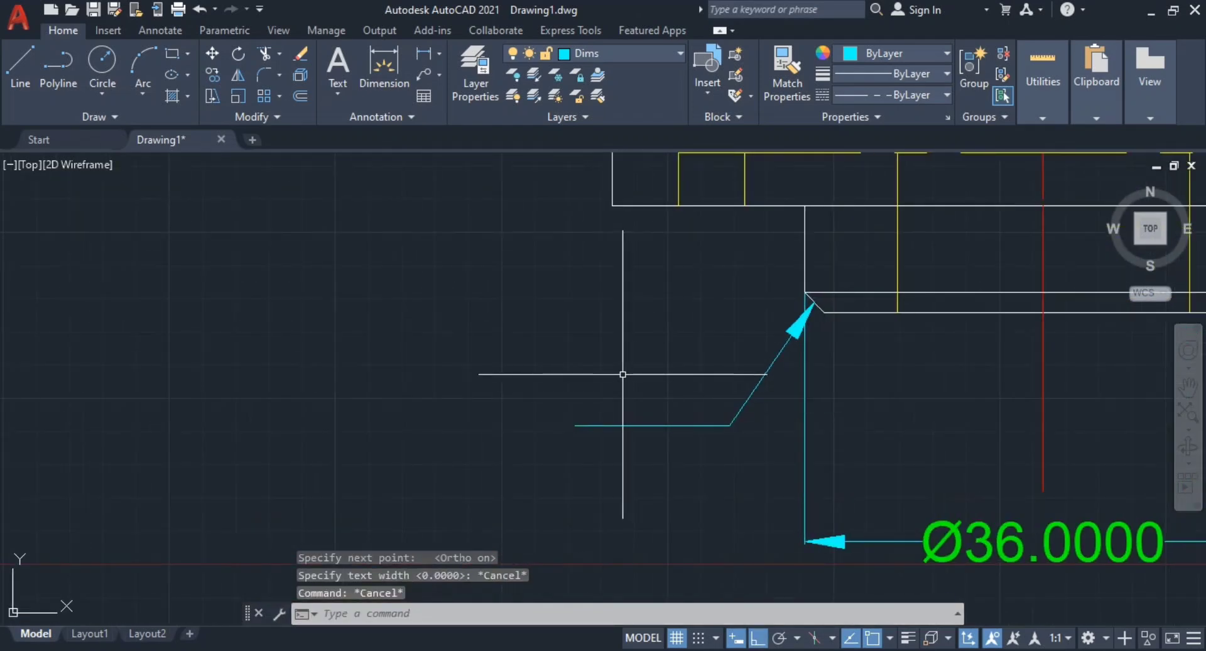
type("mte")
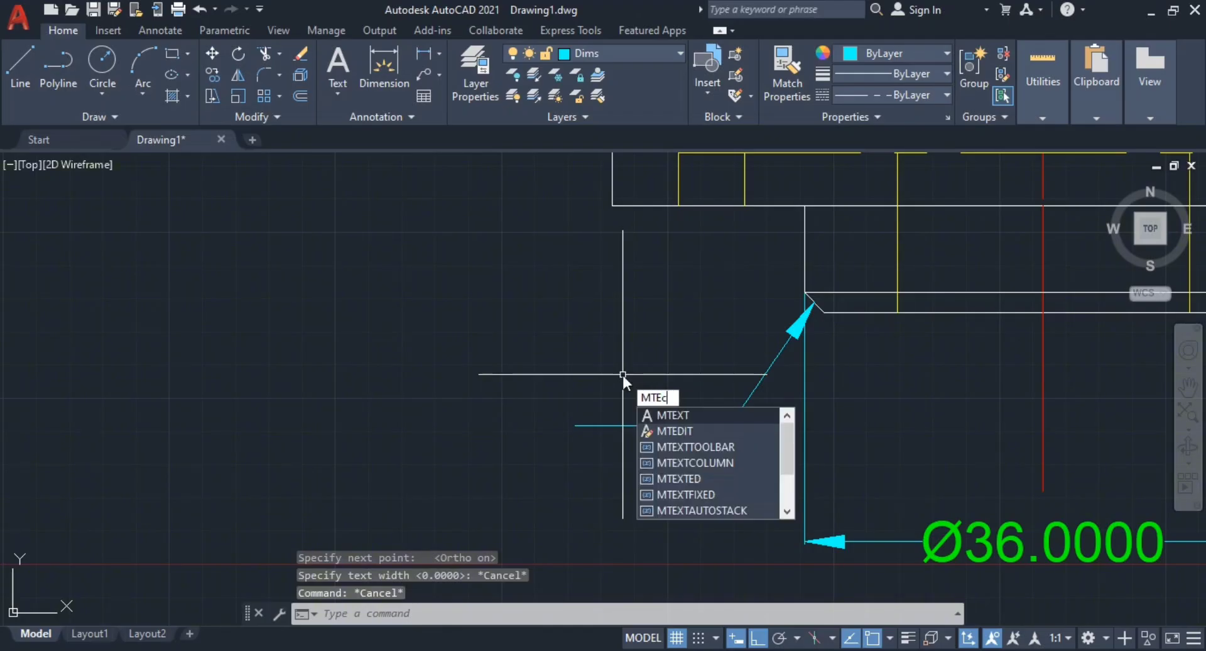
type("xt")
key("Return")
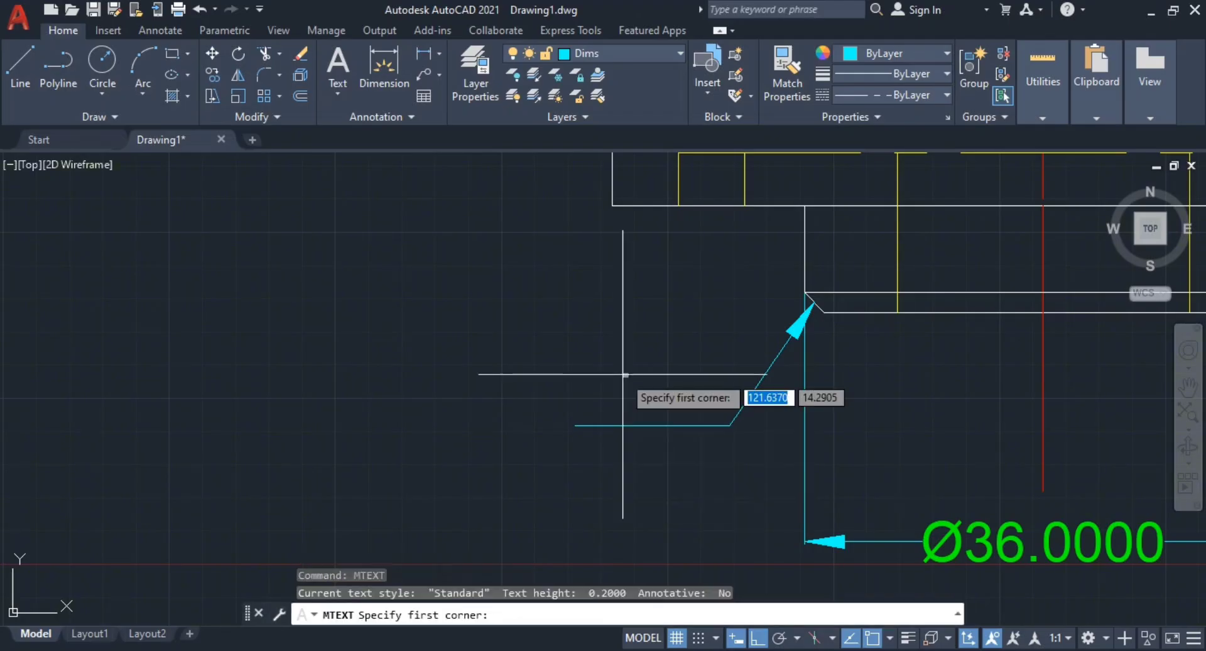
left_click(591, 396)
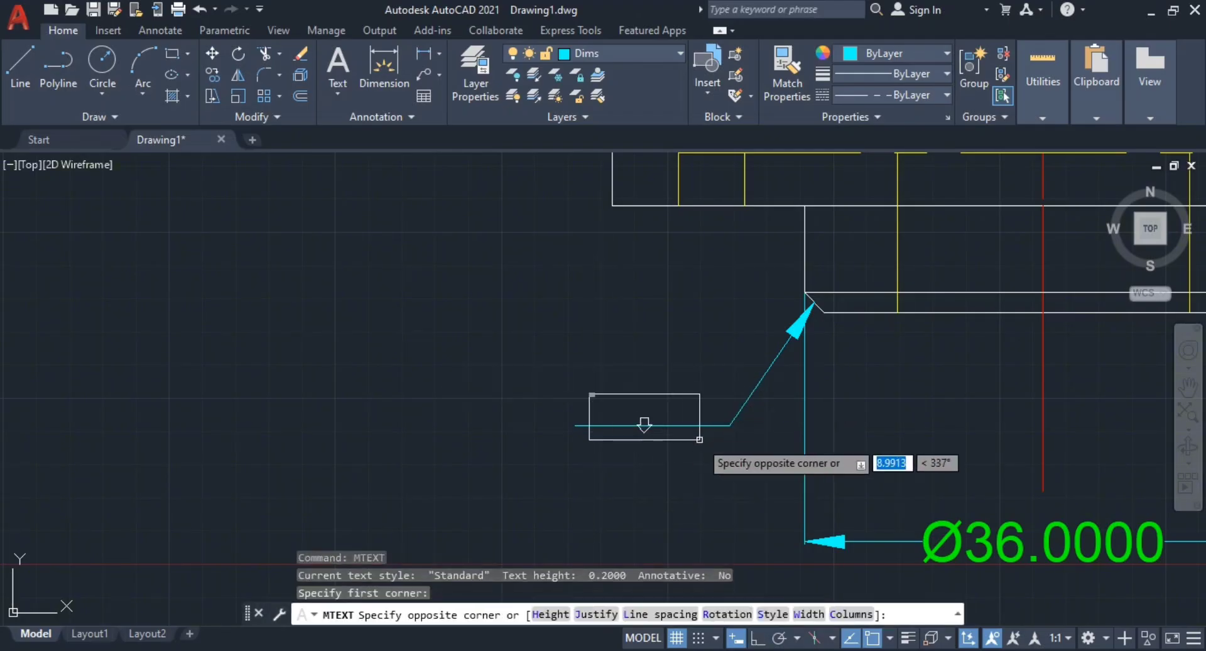
left_click(700, 439)
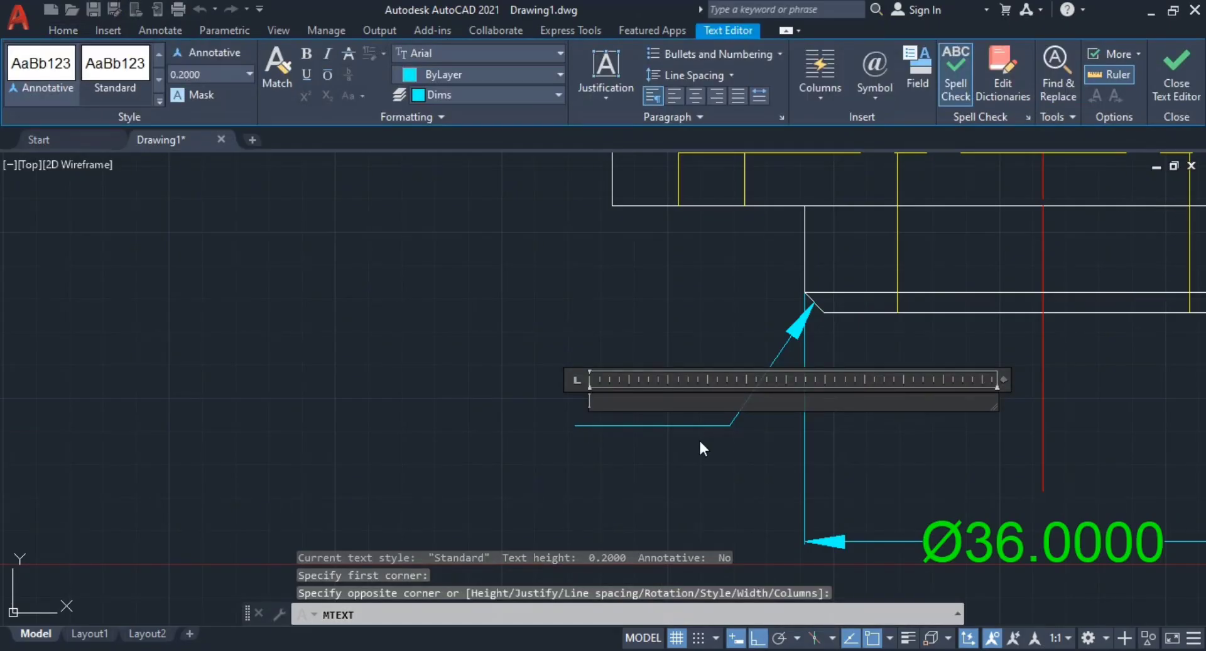
type("CH")
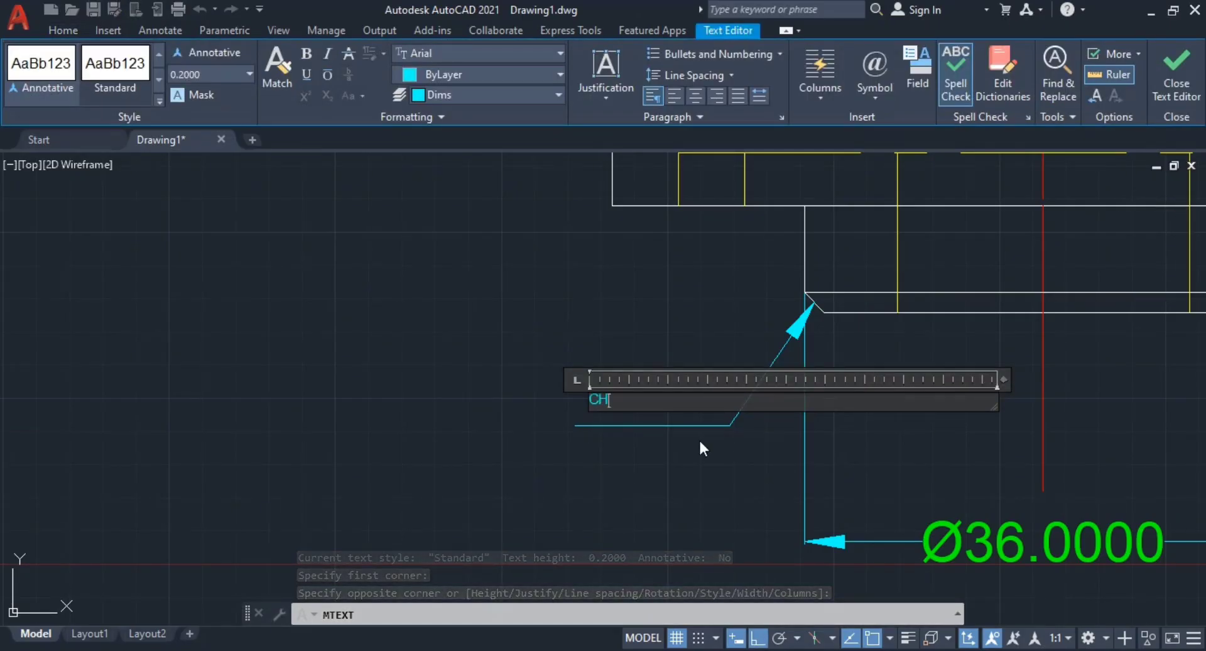
type("A ")
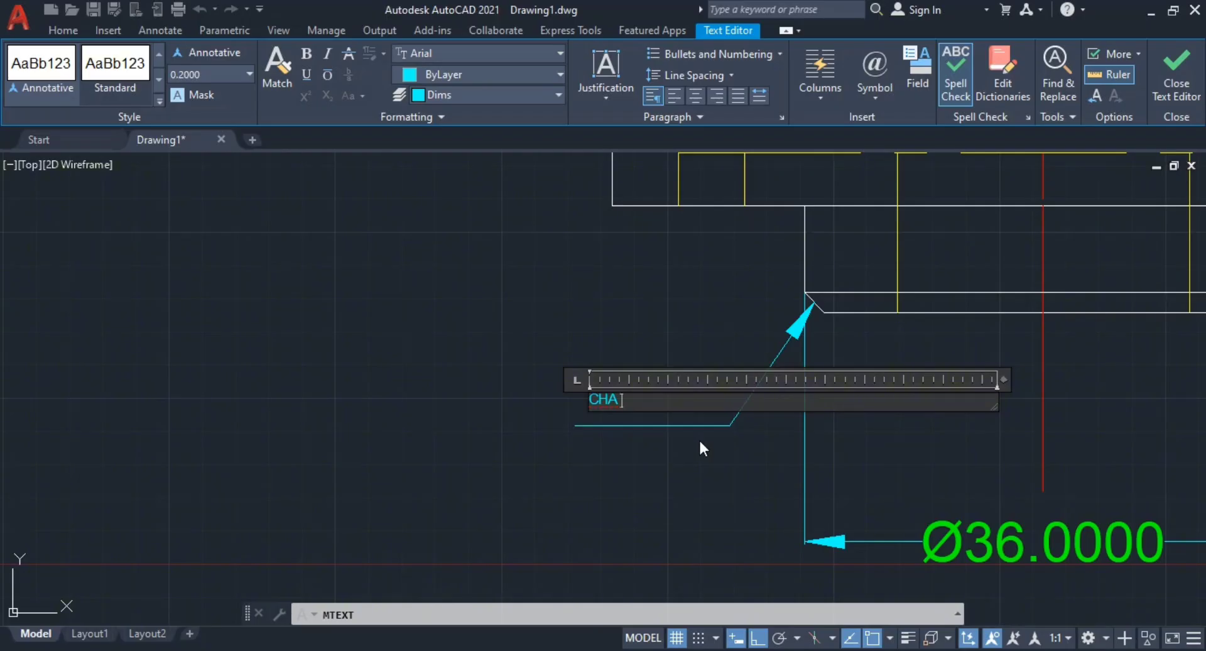
type("1.5 X 45")
key("alt")
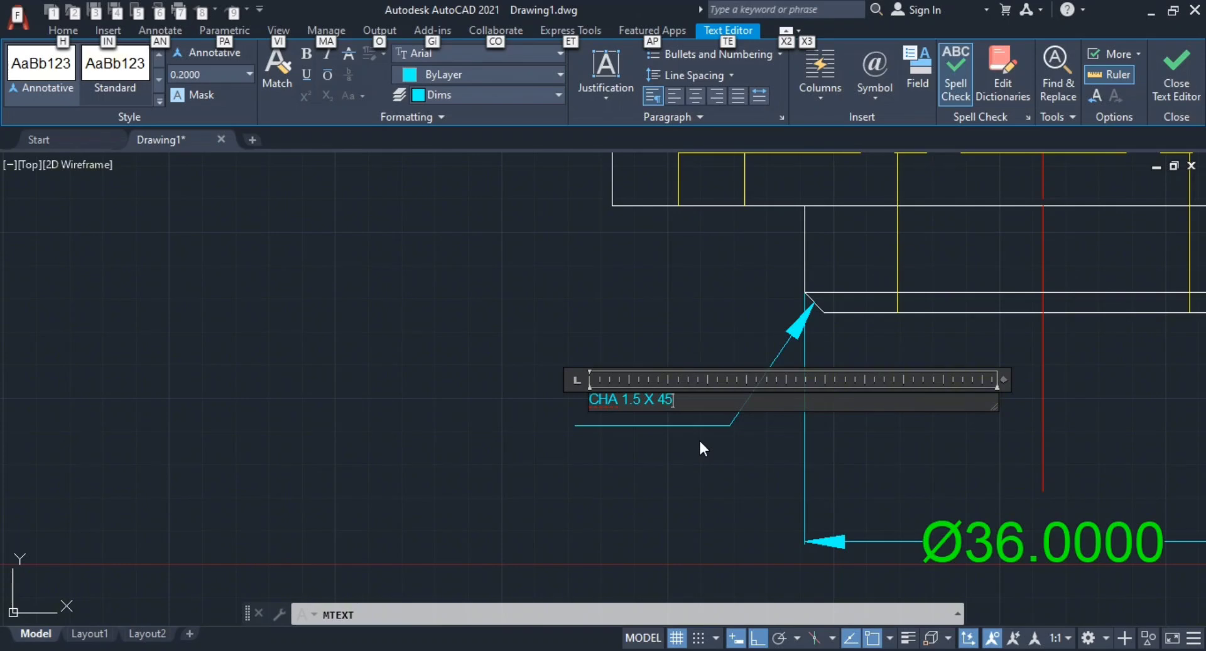
left_click(700, 442)
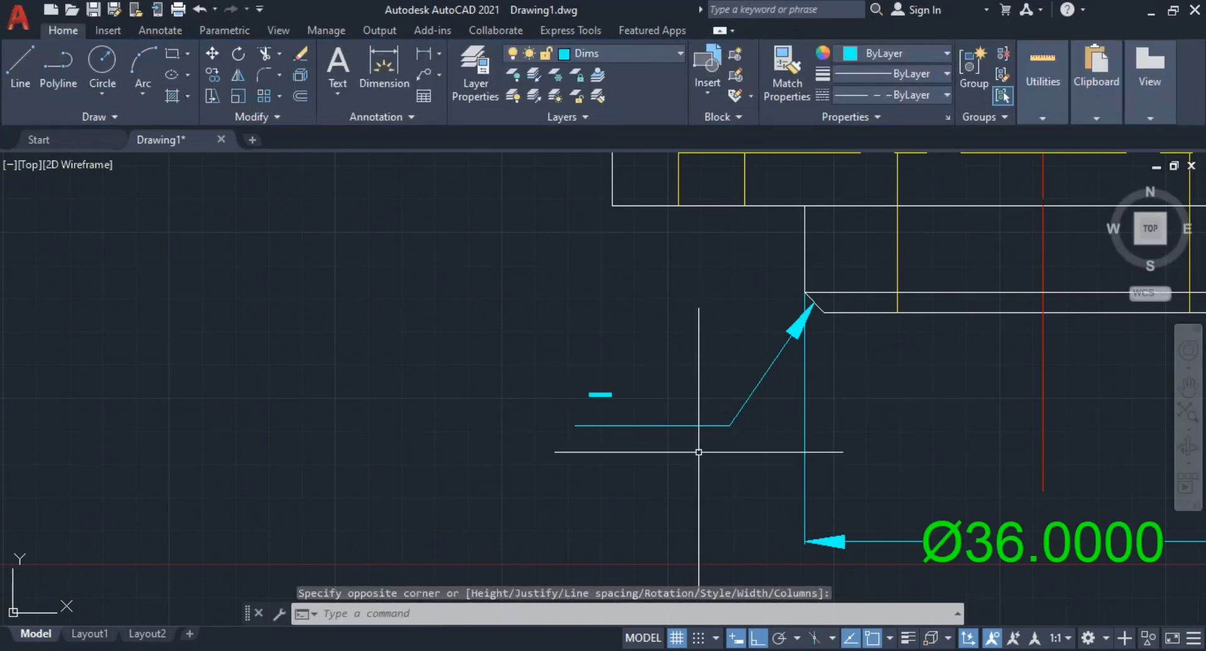
key("Escape")
scroll(614, 403, "up", 2)
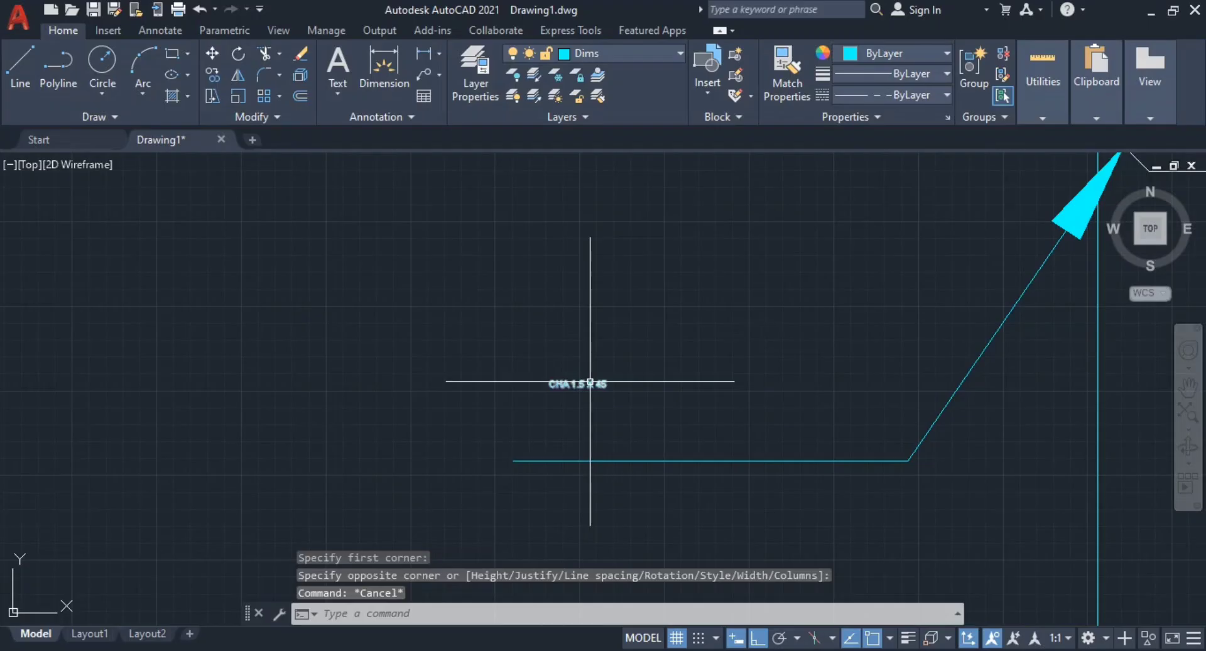
Step: Set the chamfer note's text height to 3 in its object properties
scroll(766, 410, "down", 2)
middle_click_drag(766, 409, 678, 353)
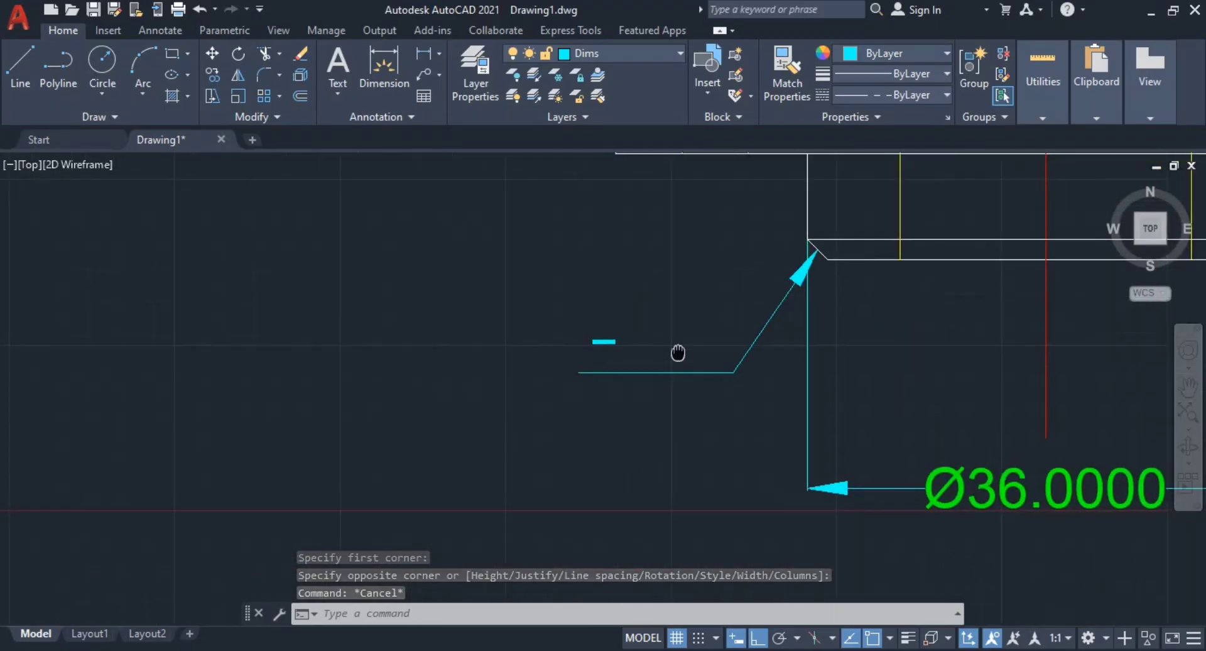
scroll(628, 345, "up", 2)
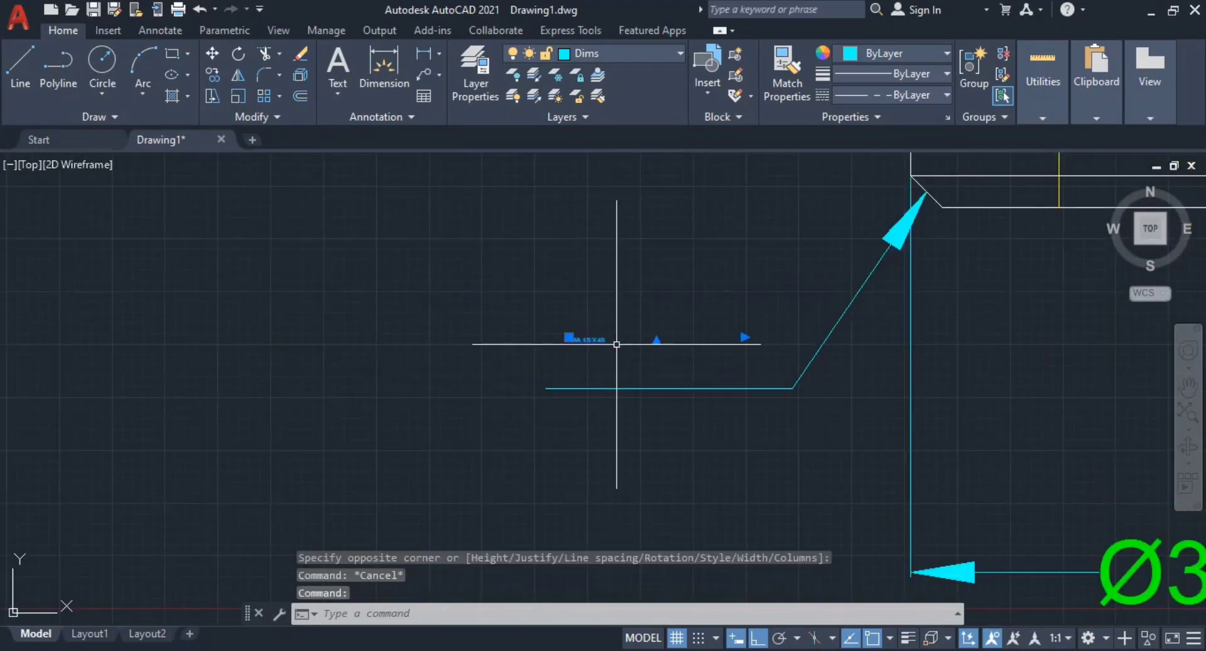
left_click(601, 338)
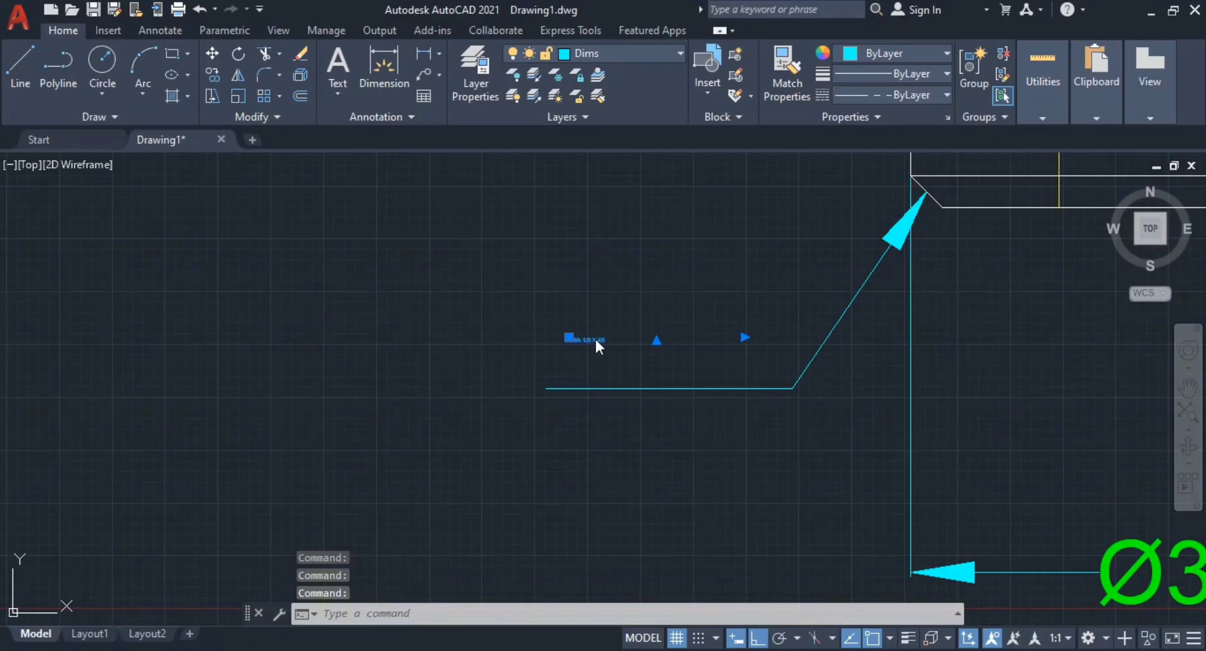
right_click(596, 340)
left_click(647, 619)
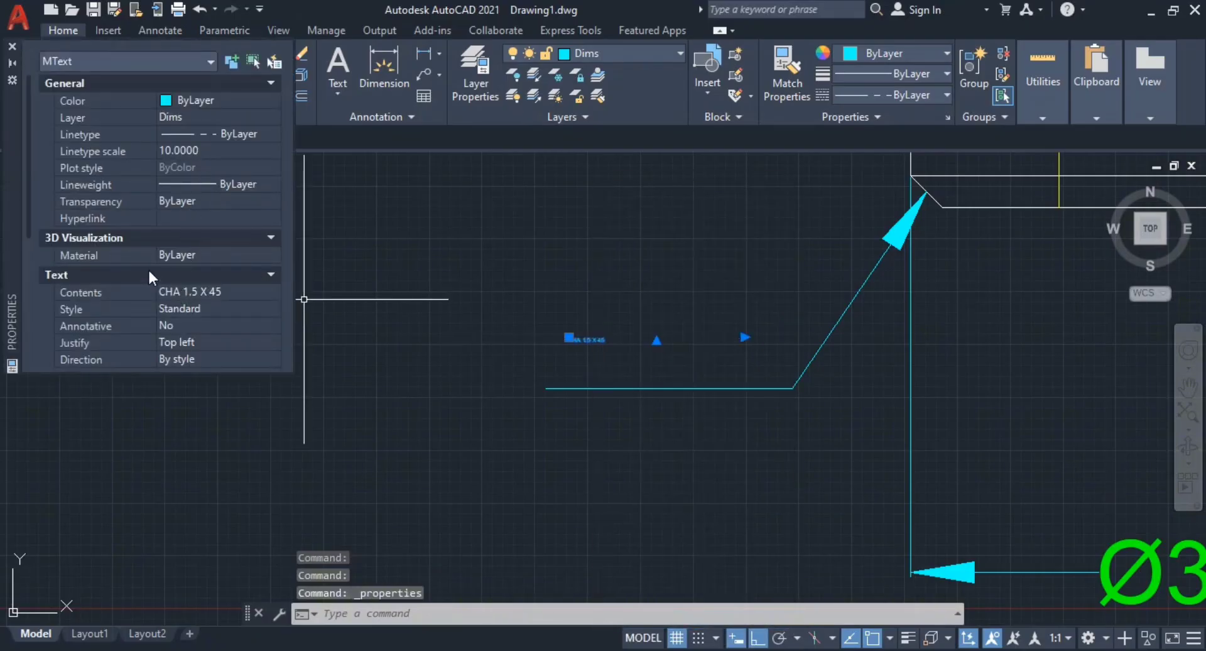
scroll(176, 324, "down", 3)
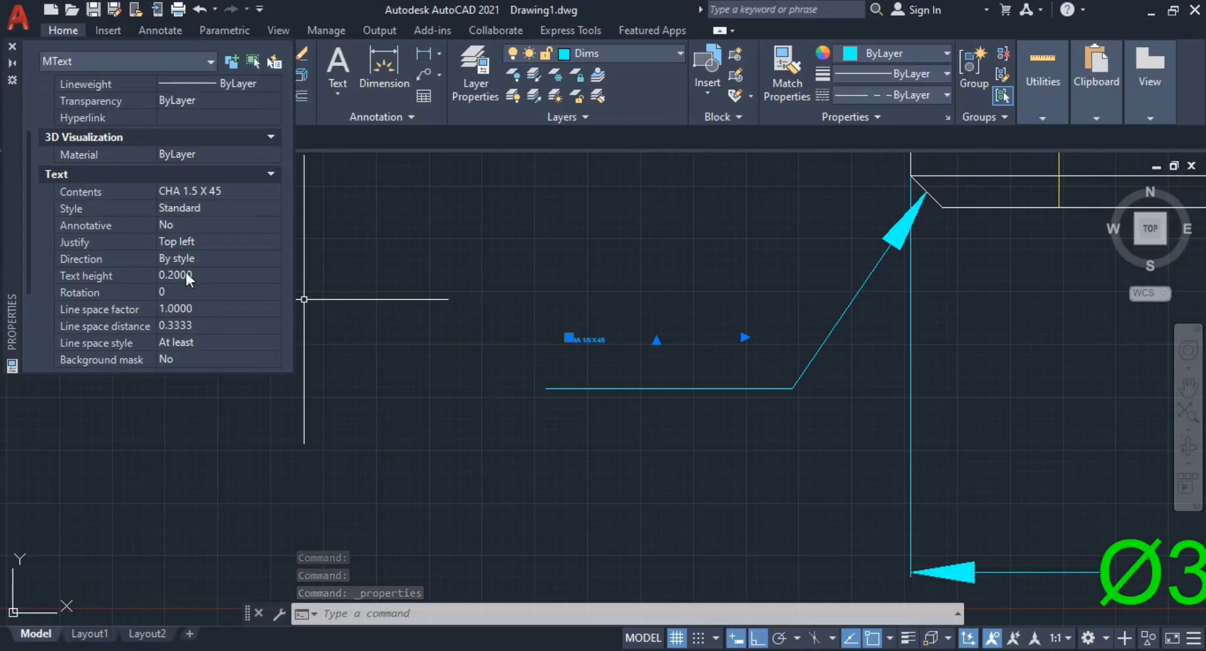
left_click(180, 276)
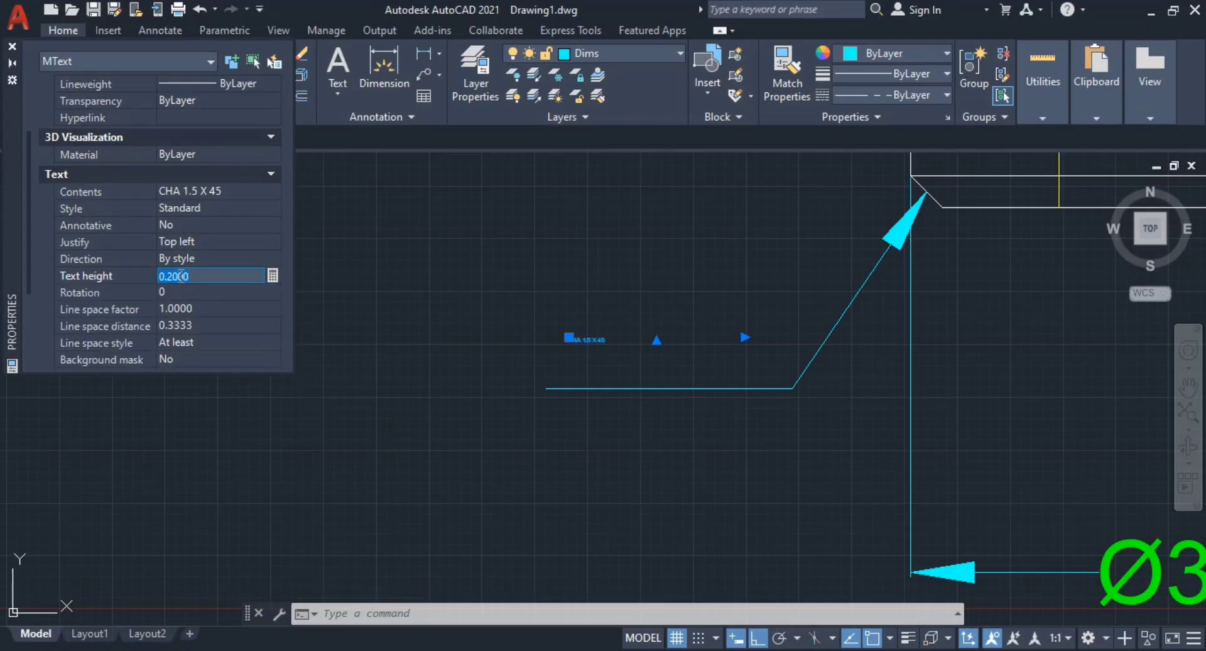
key("Return")
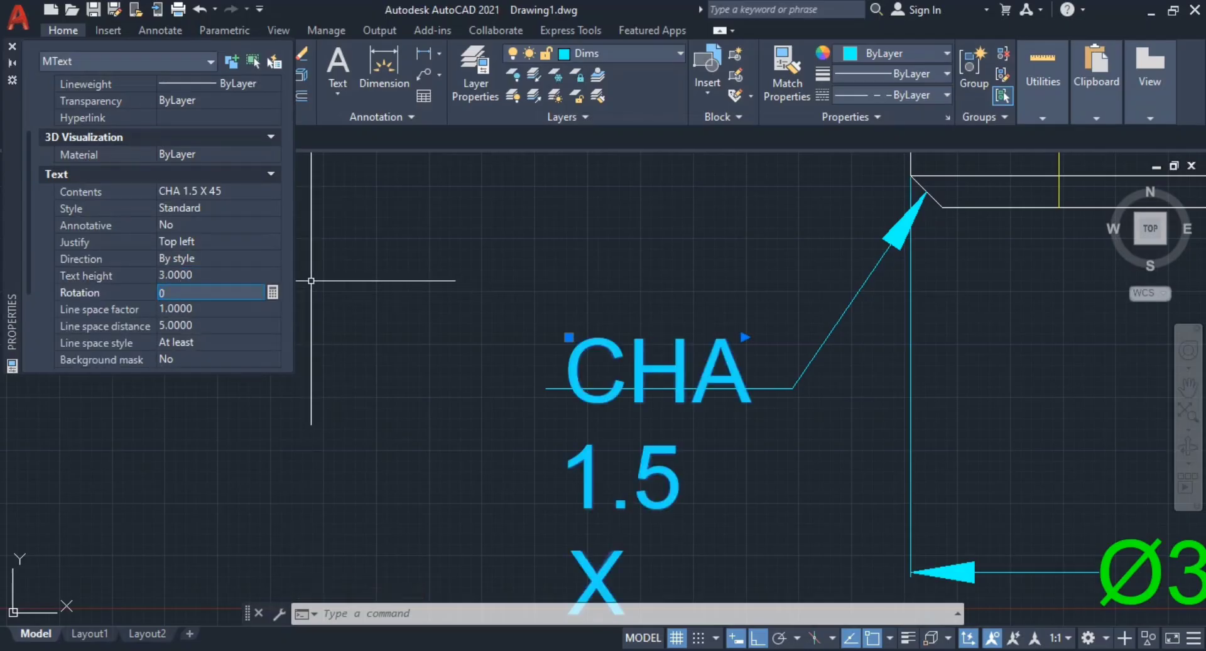
scroll(182, 232, "up", 3)
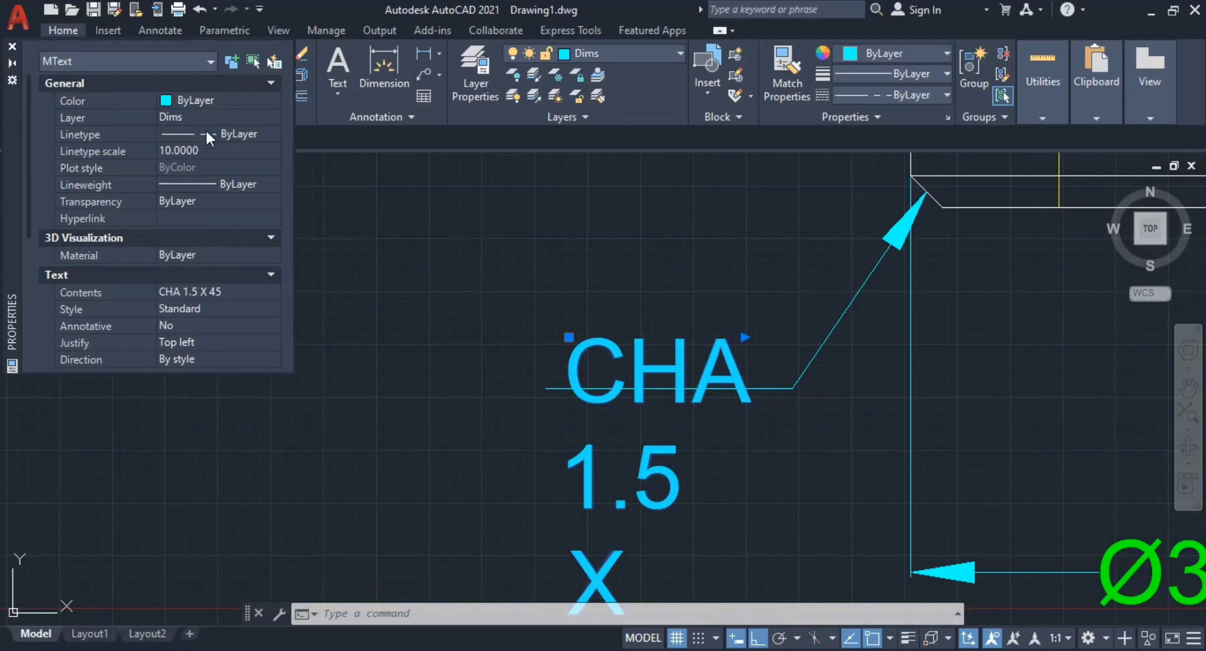
left_click(12, 46)
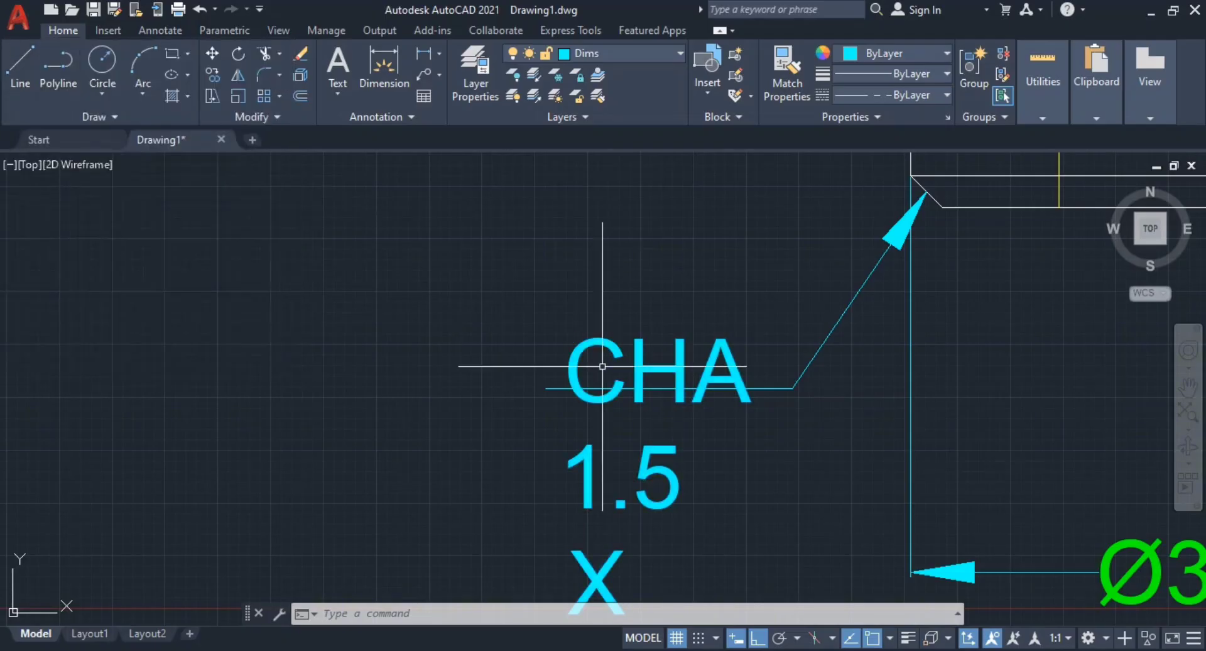
Step: Delete the "CHA 1.5 X 45" note beside the bottom boss's chamfer leader
key("Delete")
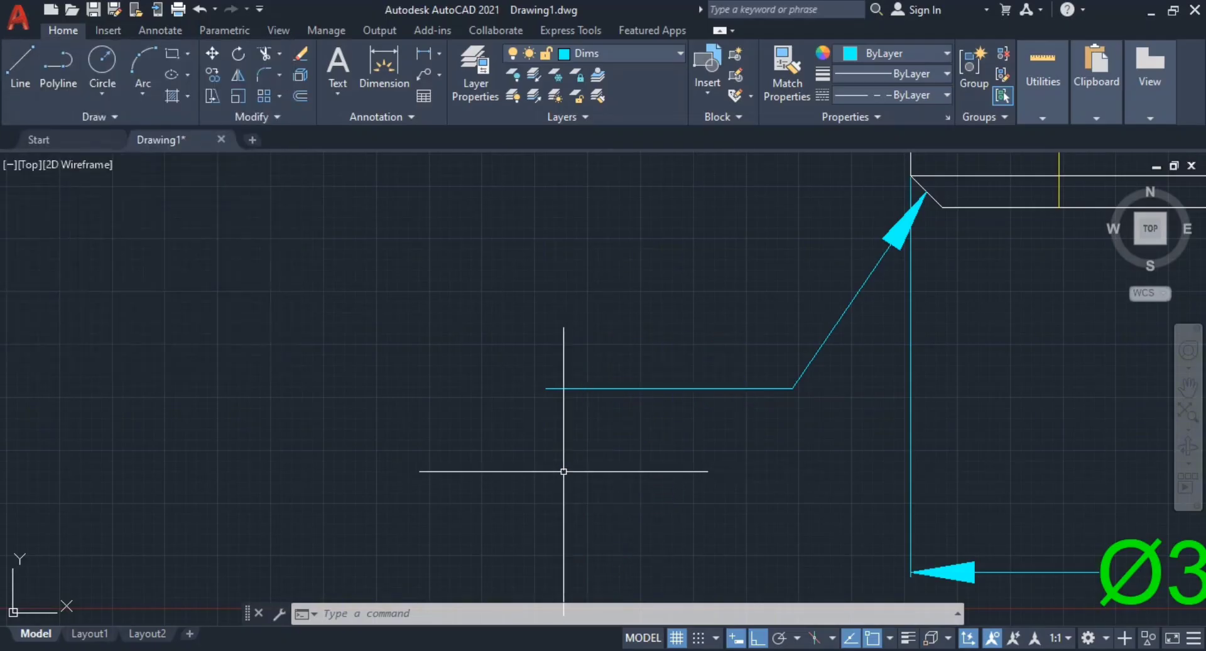
scroll(569, 465, "down", 1)
middle_click_drag(575, 459, 495, 459)
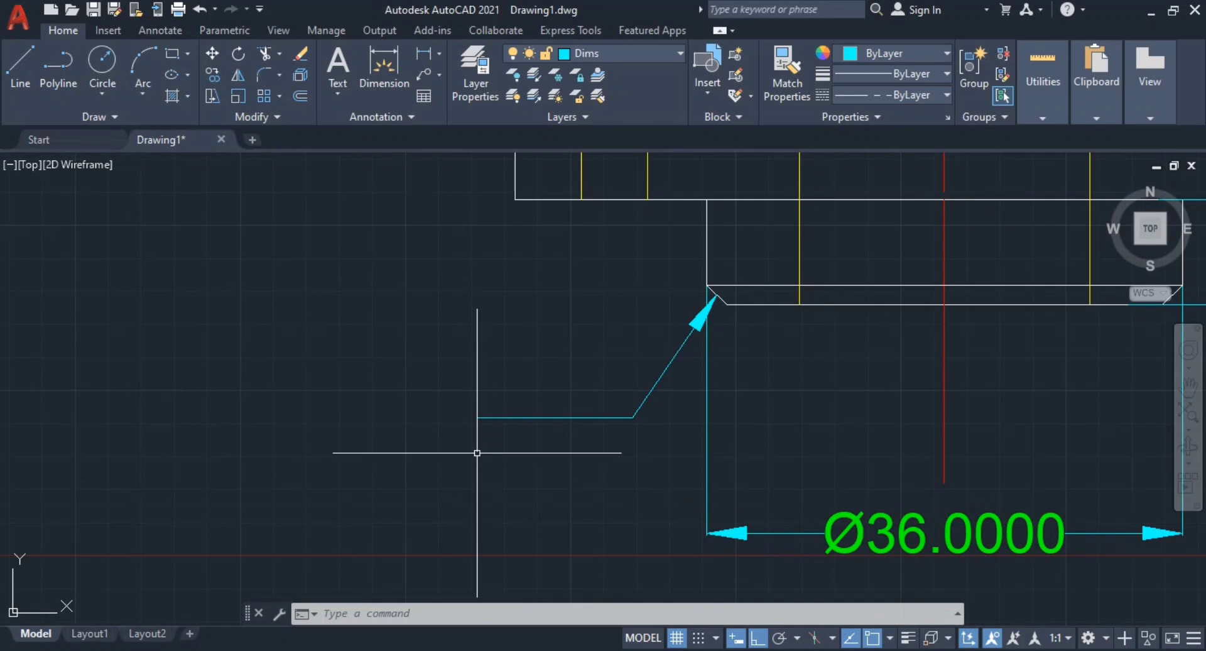
Step: Display the drawing's properties with nothing selected and look through the available settings
type("pr")
key("Return")
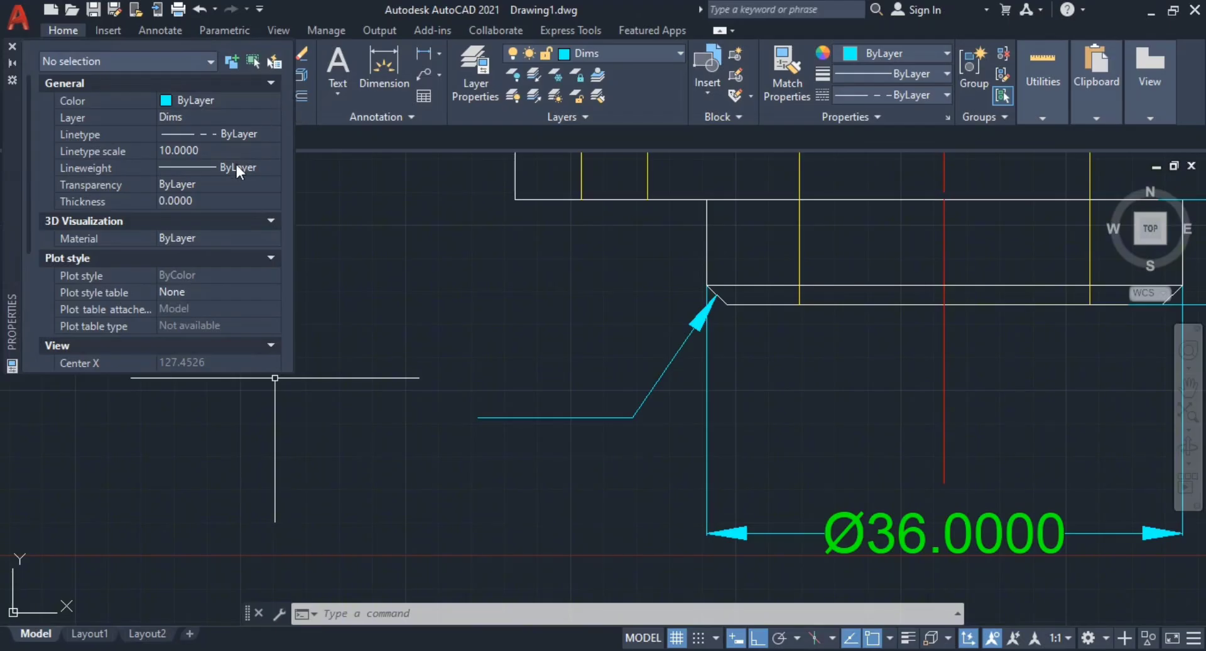
scroll(236, 170, "down", 5)
scroll(223, 238, "up", 5)
scroll(120, 252, "down", 5)
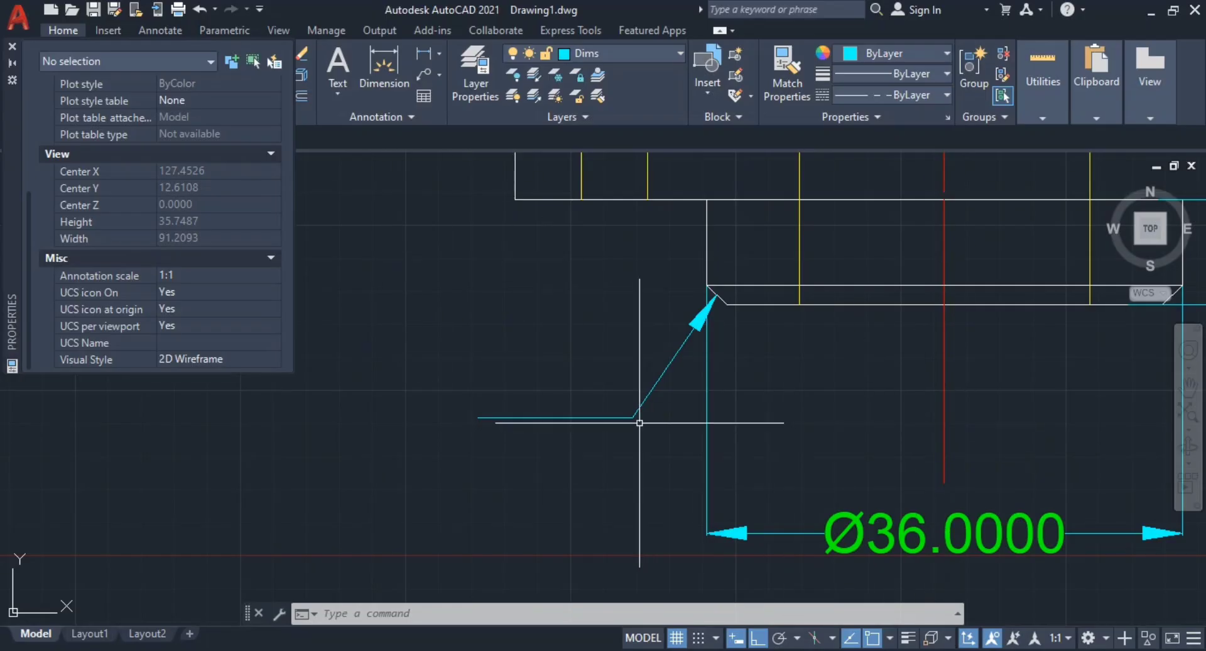
scroll(565, 408, "down", 4)
scroll(547, 394, "up", 1)
key("Escape")
key("Escape")
key("Escape")
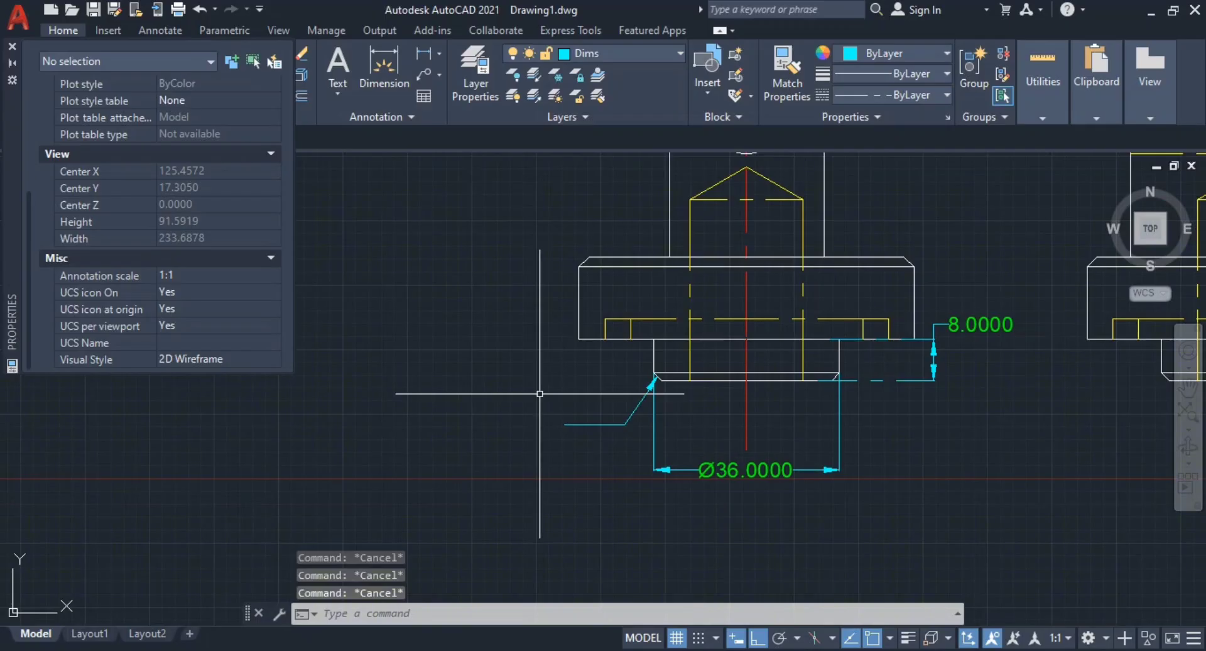
Step: Add the multiline text "CHA 1.5 X 45" above and to the left of the chamfer leader's horizontal landing
type("MTE")
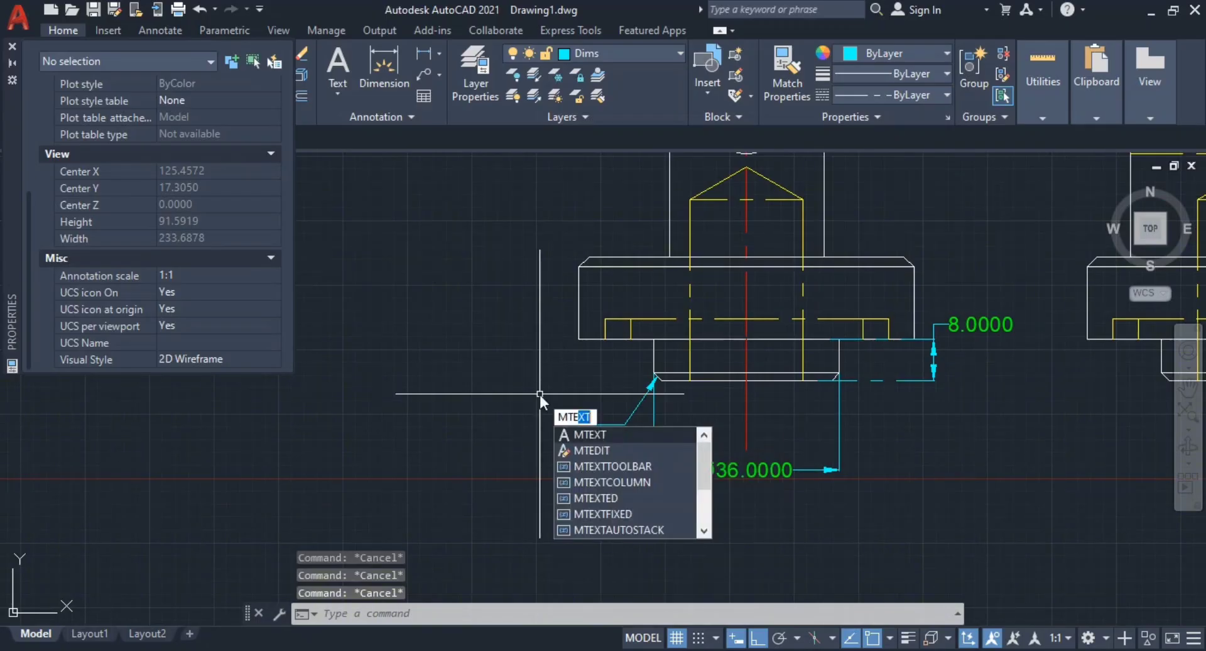
type("XT")
key("Return")
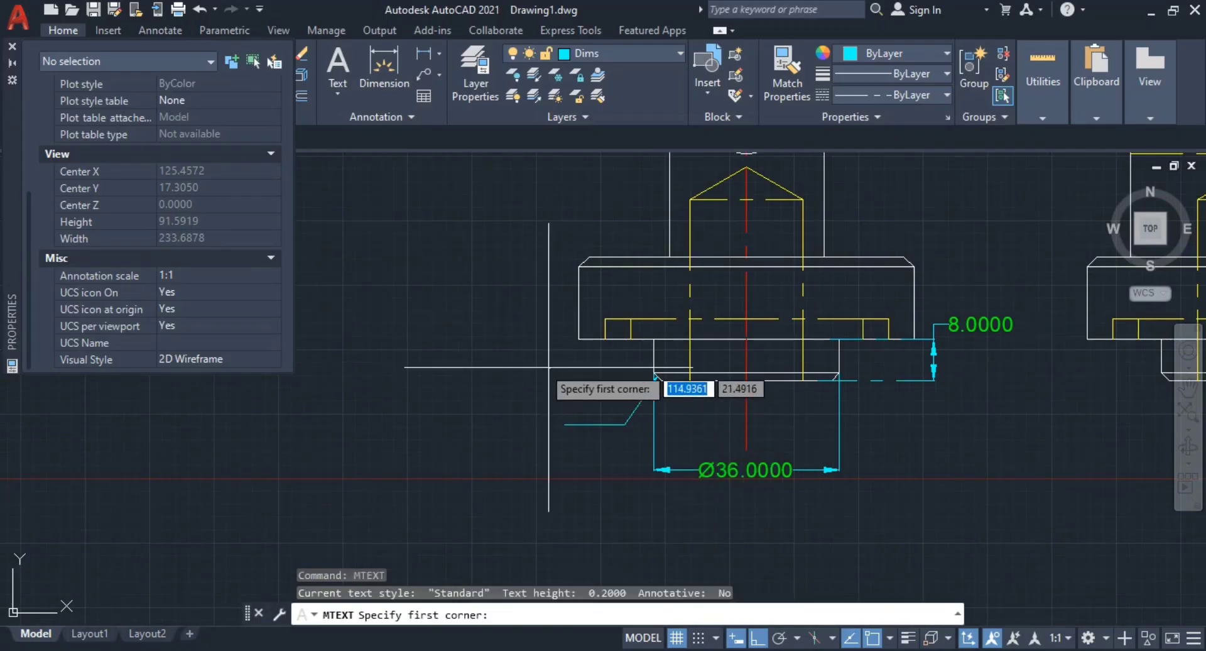
left_click(505, 379)
left_click(536, 406)
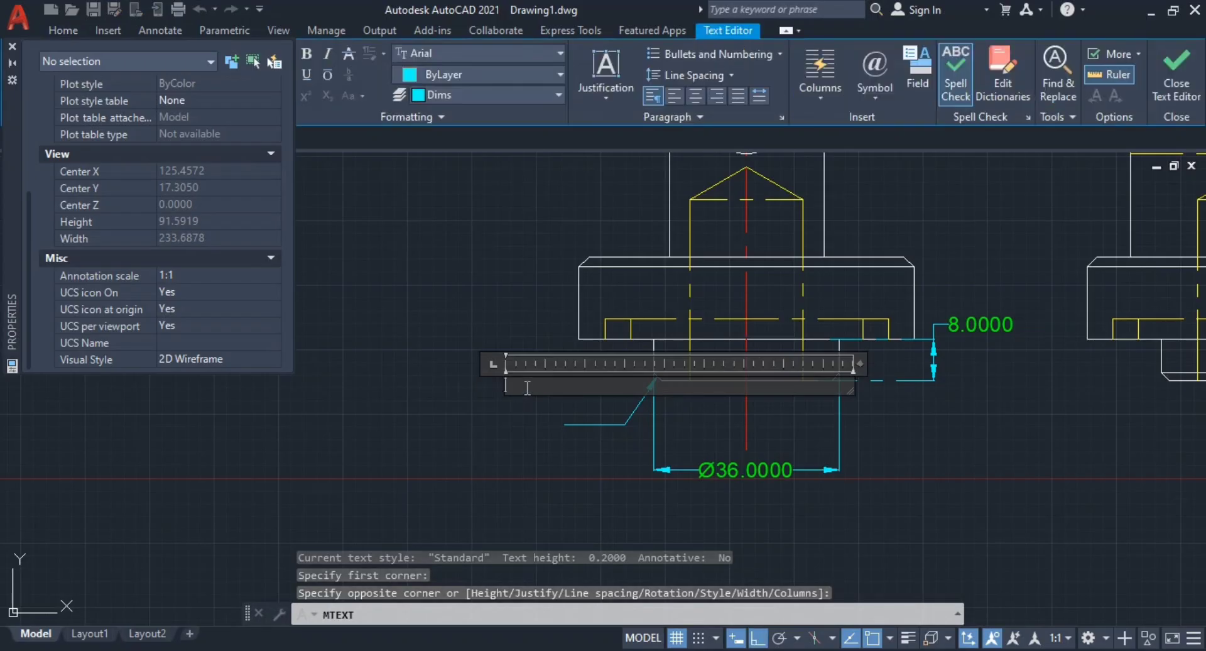
type("CHA")
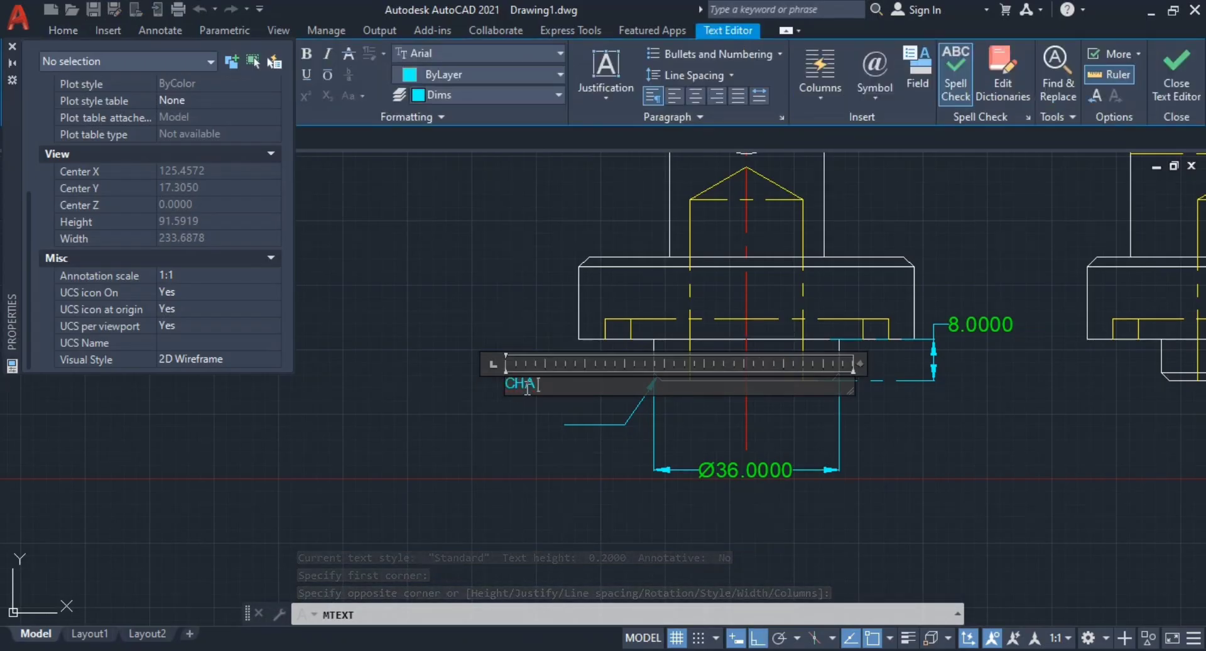
type(" 1.5 X 4")
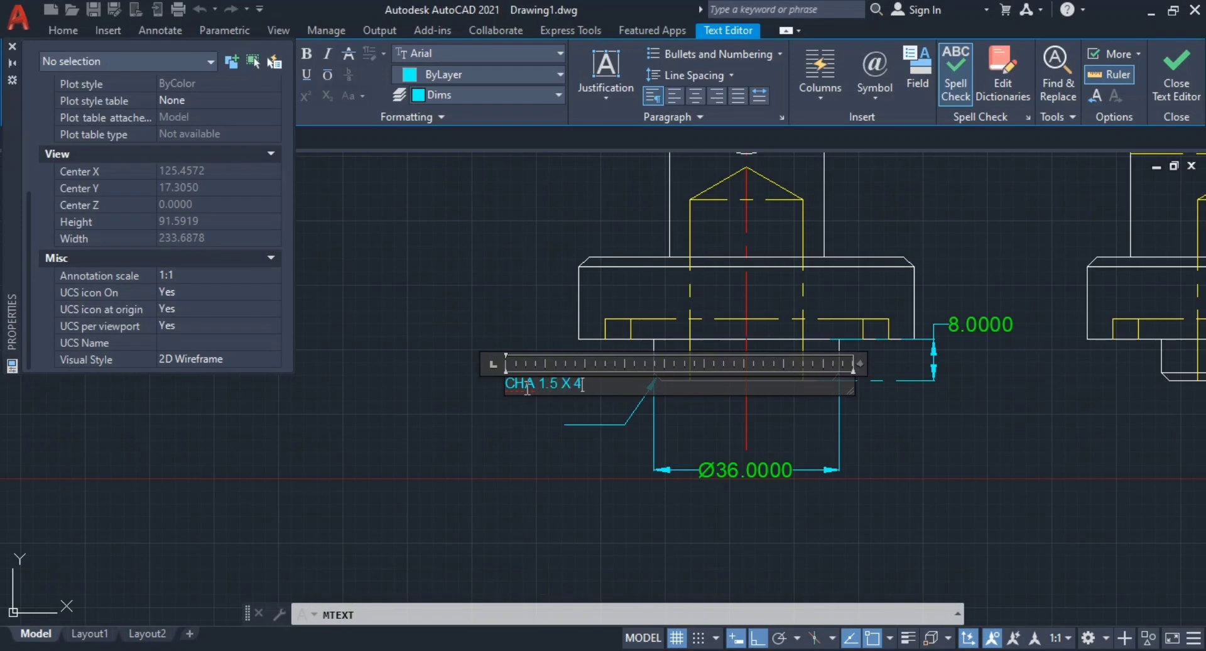
type("5")
key("Return")
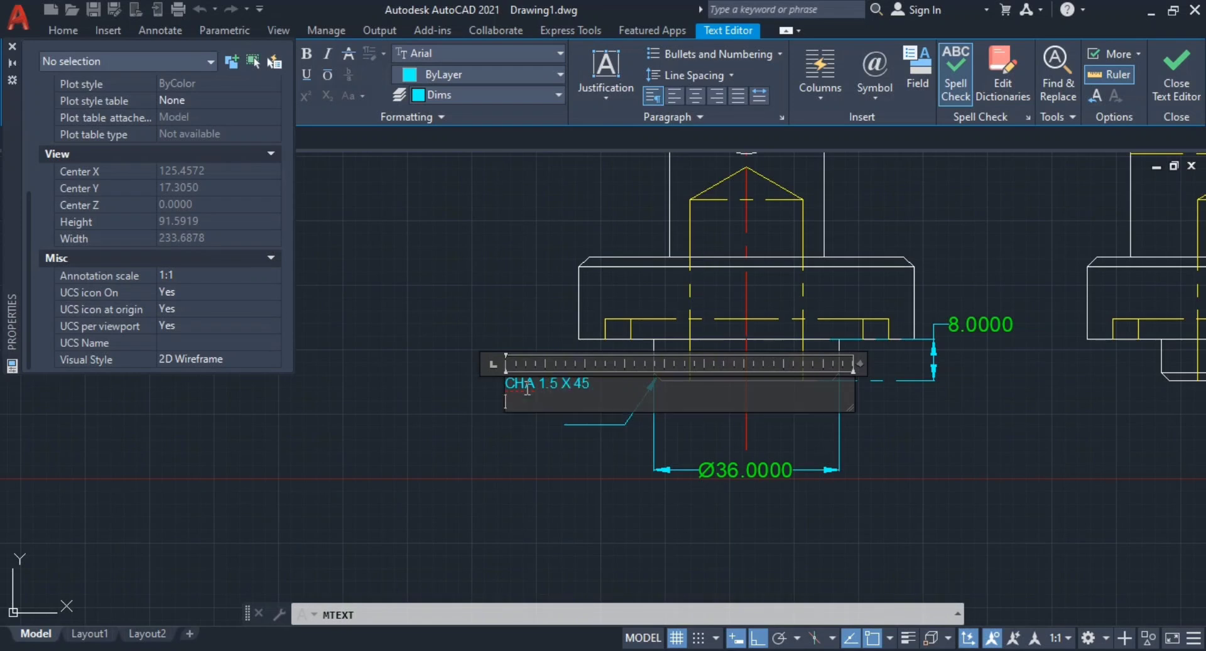
key("BackSpace")
left_click(494, 488)
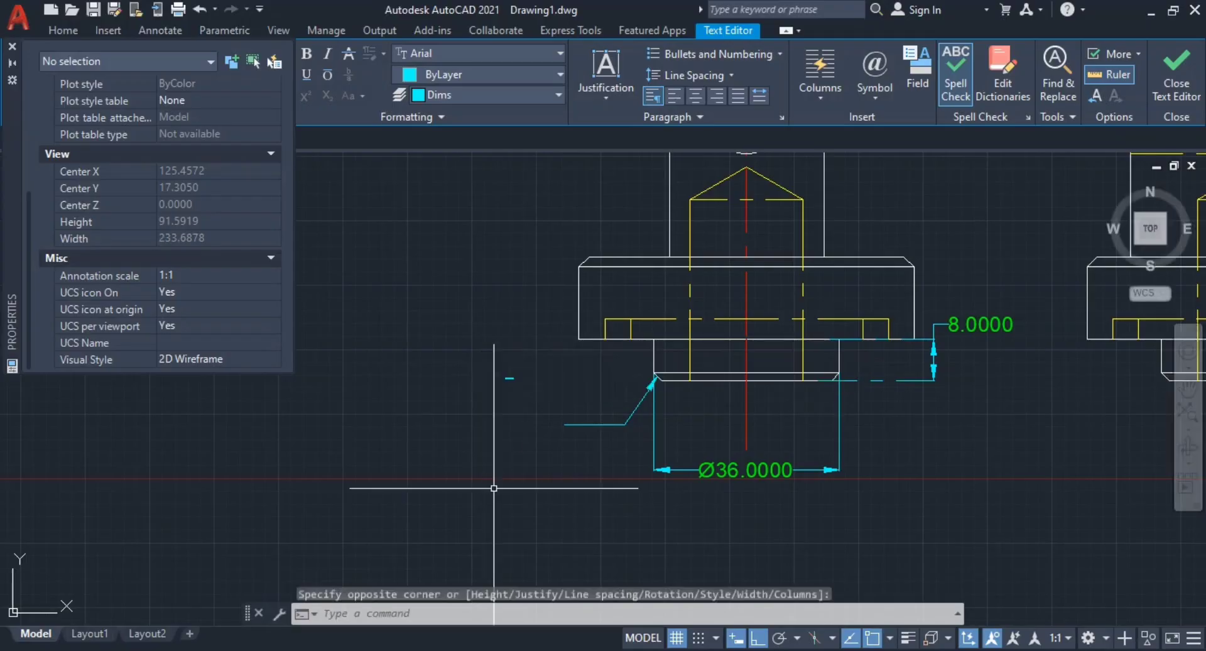
Step: Try a text height of 3 on the new chamfer note and settle on a height of 2
left_click(506, 379)
right_click(505, 379)
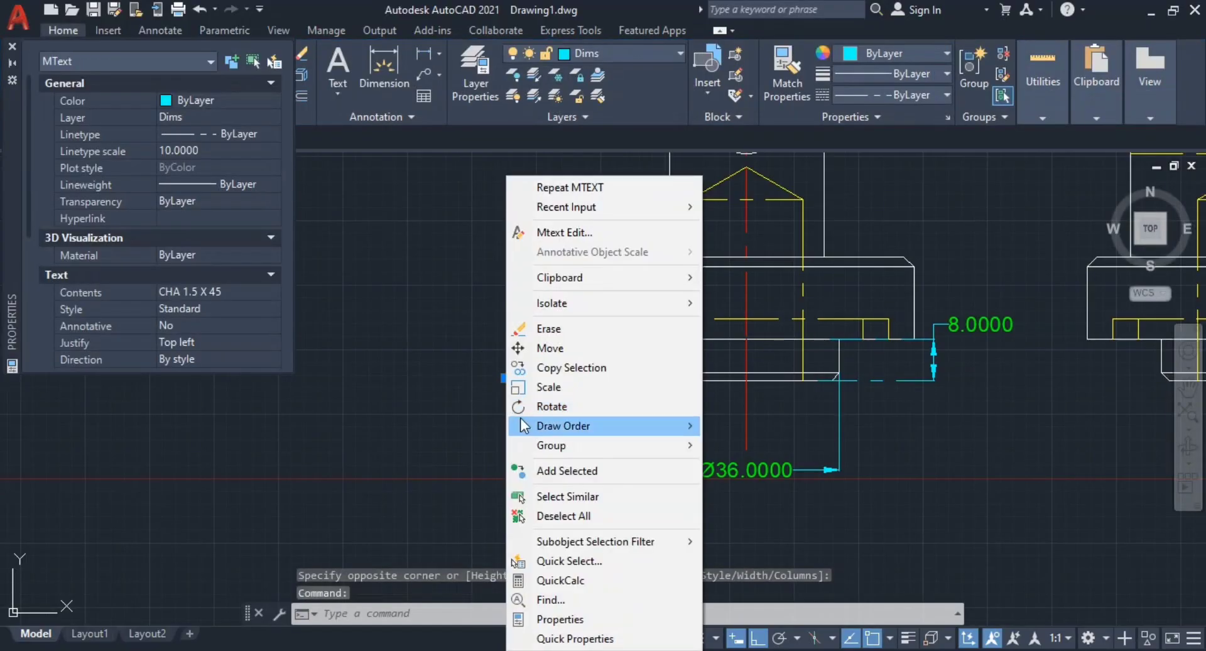
left_click(394, 369)
key("Escape")
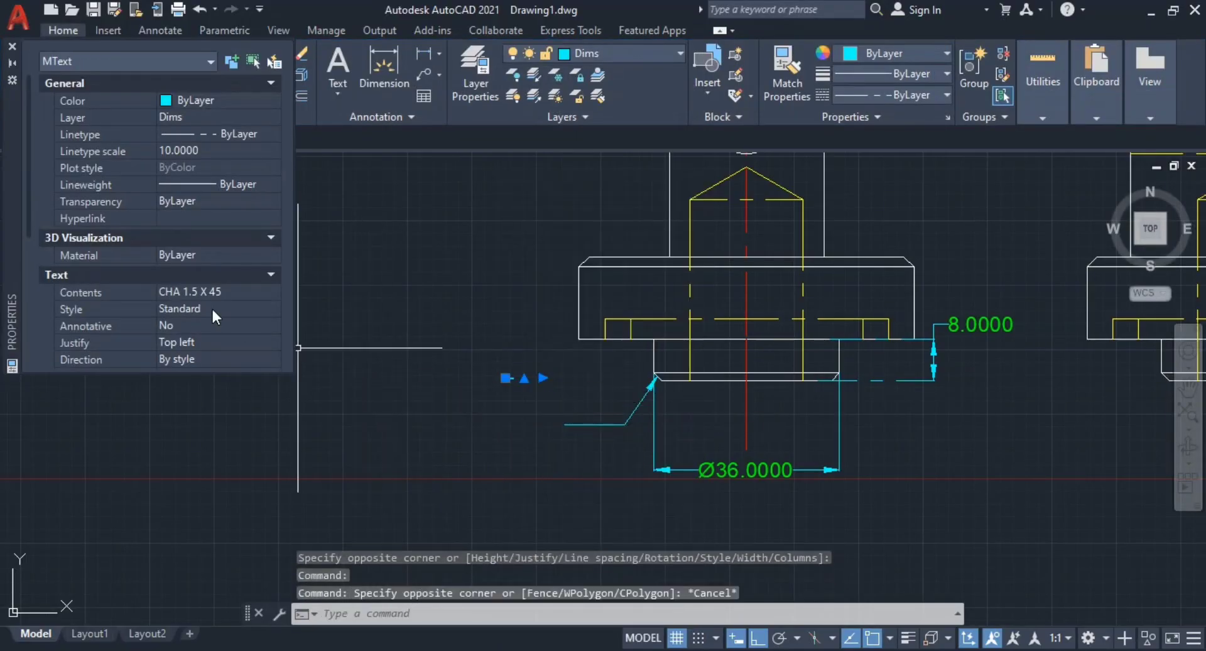
scroll(200, 292, "down", 3)
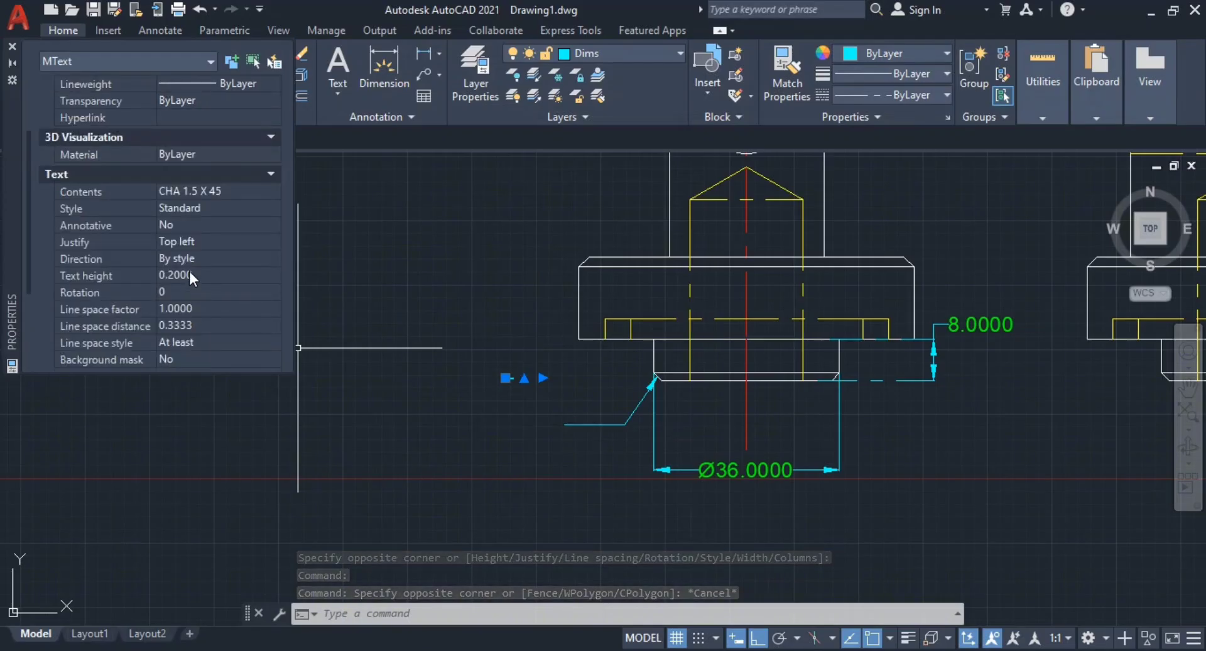
left_click(189, 274)
double_click(191, 275)
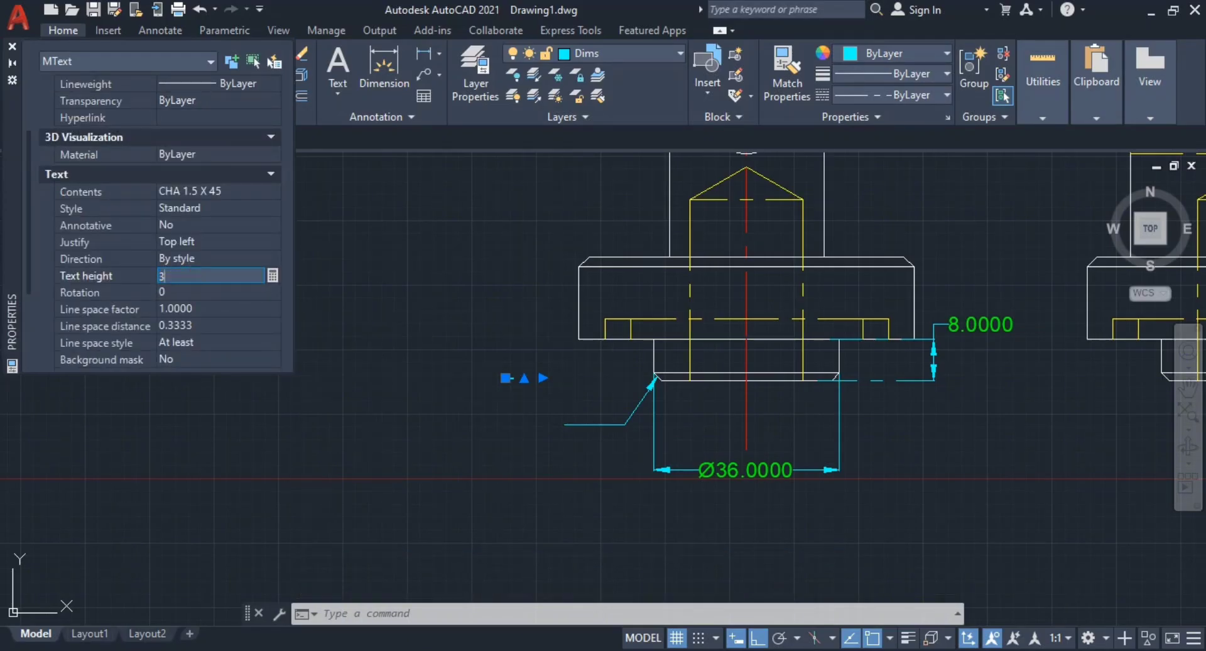
type("3")
key("Tab")
double_click(190, 276)
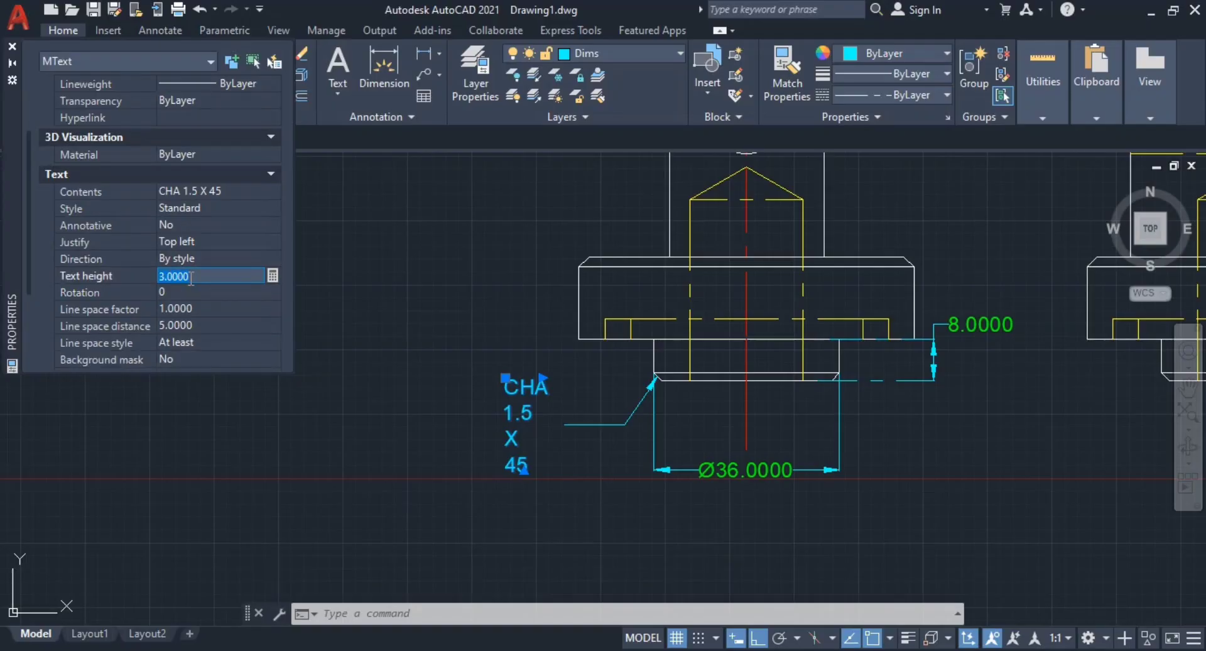
key("Tab")
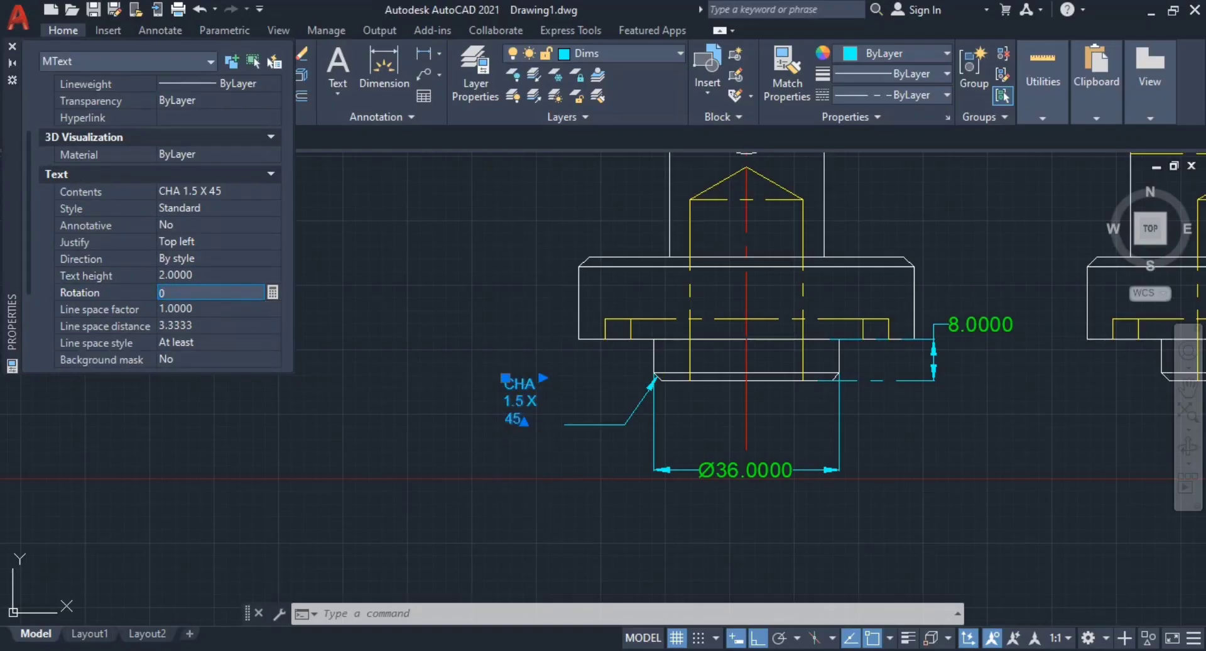
Step: Widen the chamfer note's text frame to fit a single line and move the note with Ortho off to just above the leader's landing
left_click(506, 378)
left_click(629, 380)
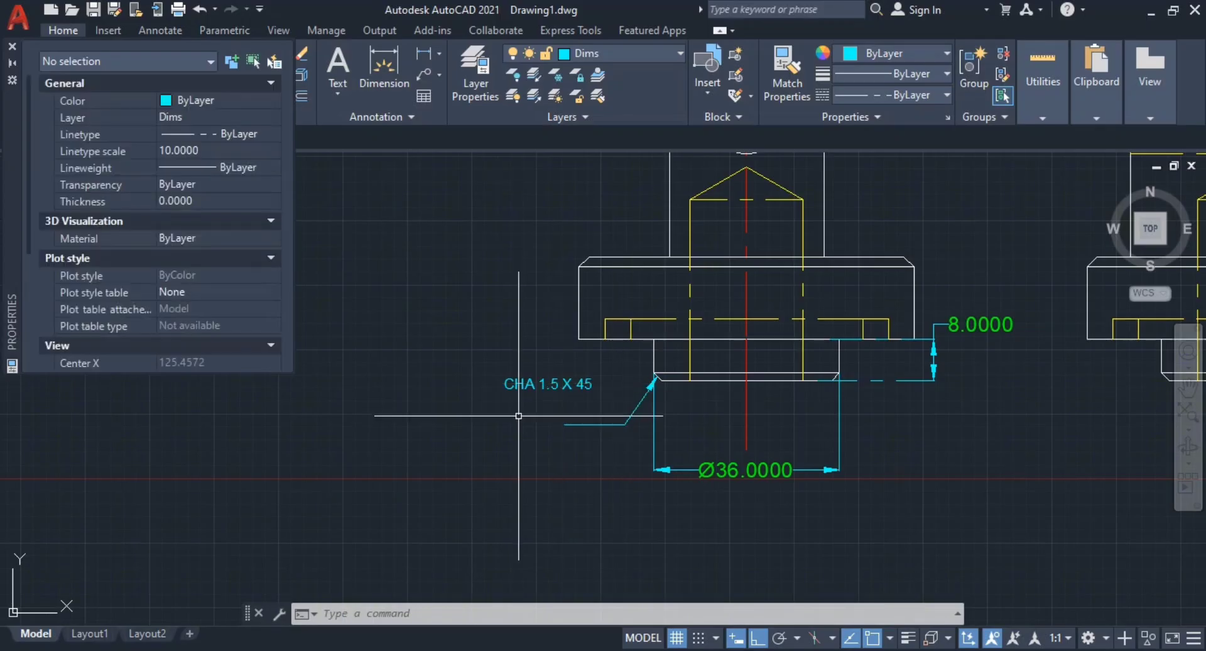
left_click(506, 351)
left_click(623, 480)
type("m")
key("Return")
left_click(572, 436)
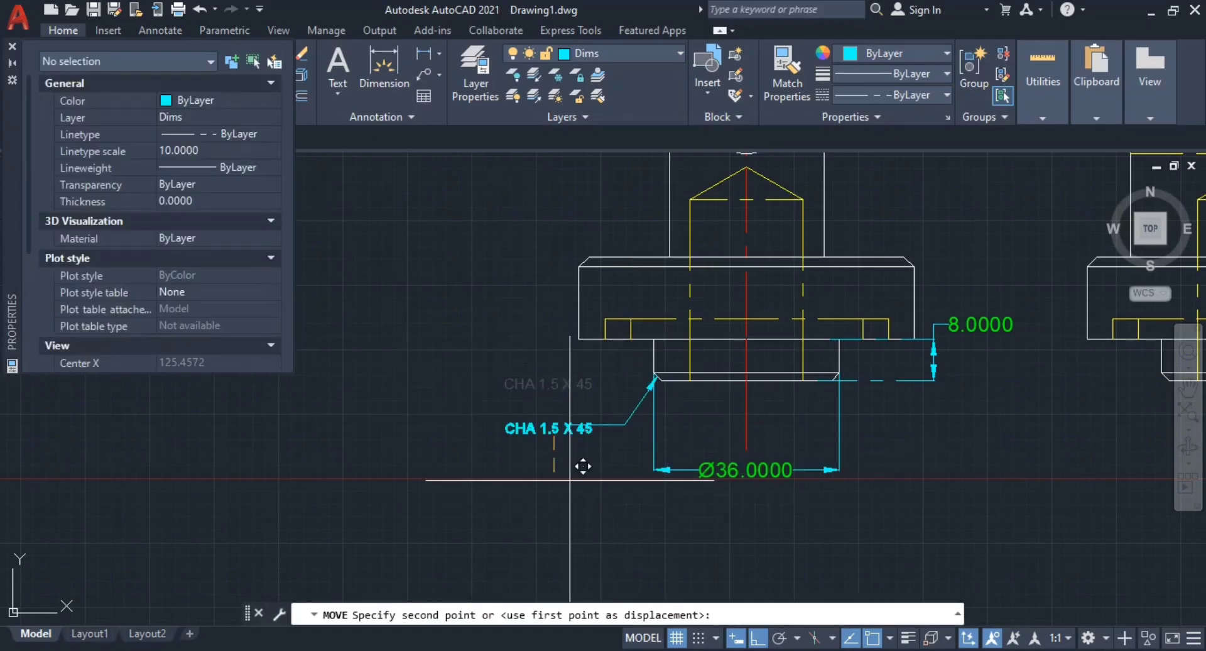
key("F8")
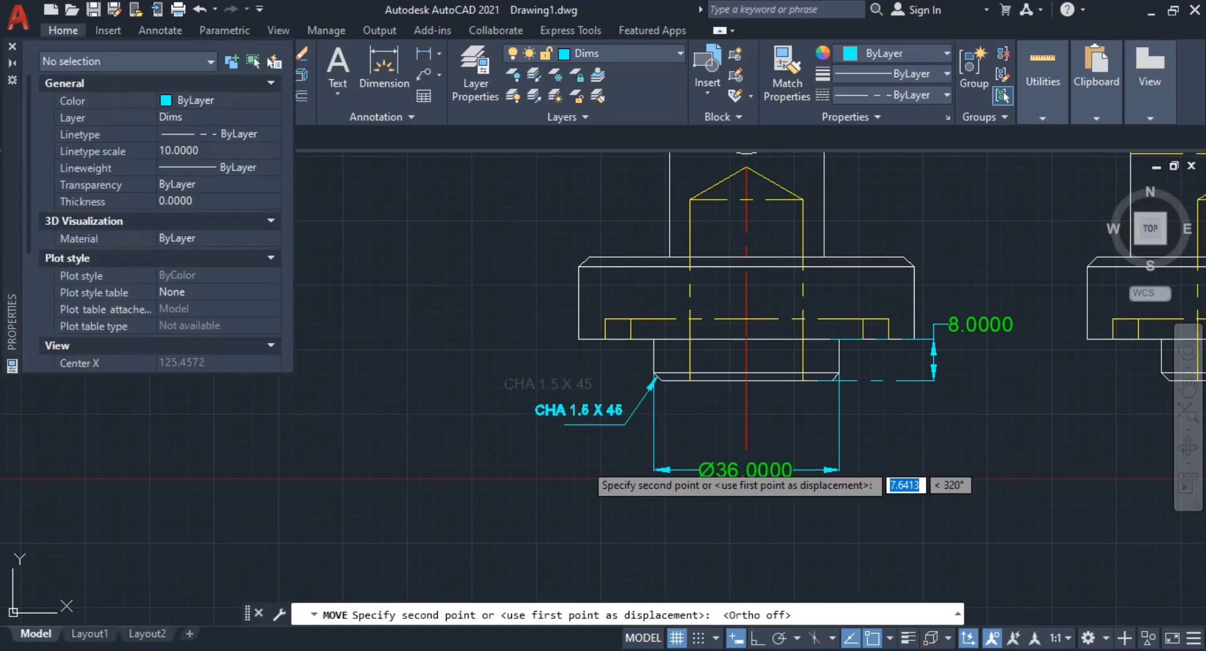
left_click(600, 449)
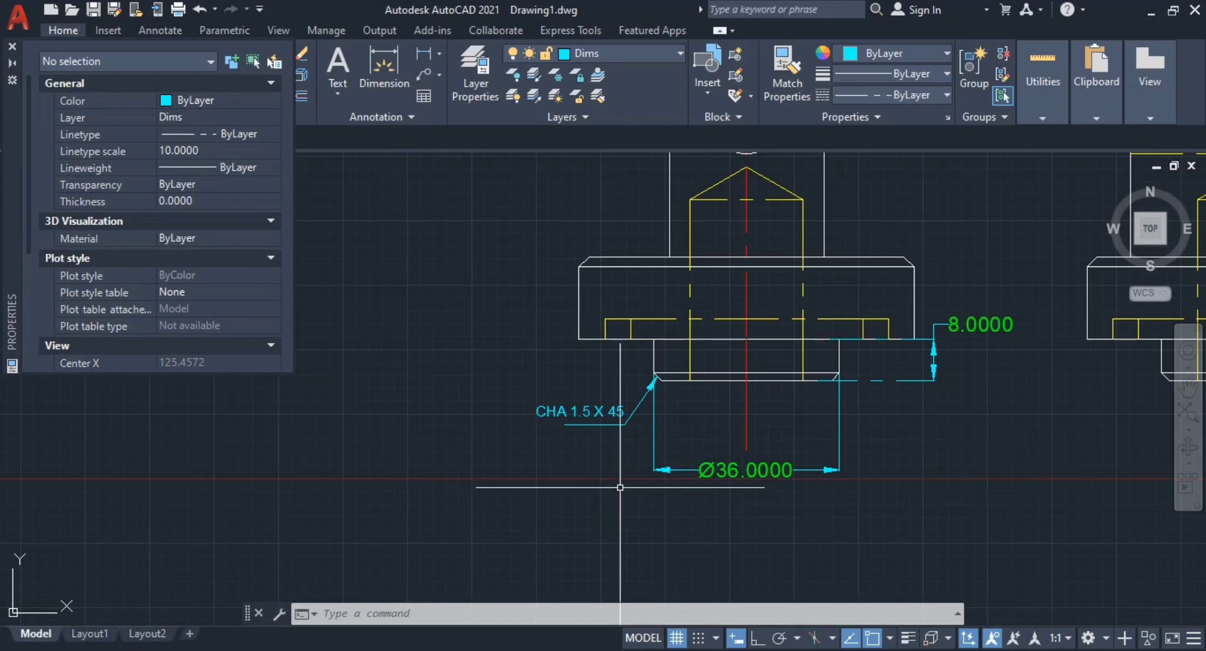
Step: Stretch the free end of the chamfer leader's horizontal landing to the left to extend it further beneath the note text
scroll(592, 439, "up", 4)
middle_click_drag(589, 441, 586, 468)
left_click(572, 433)
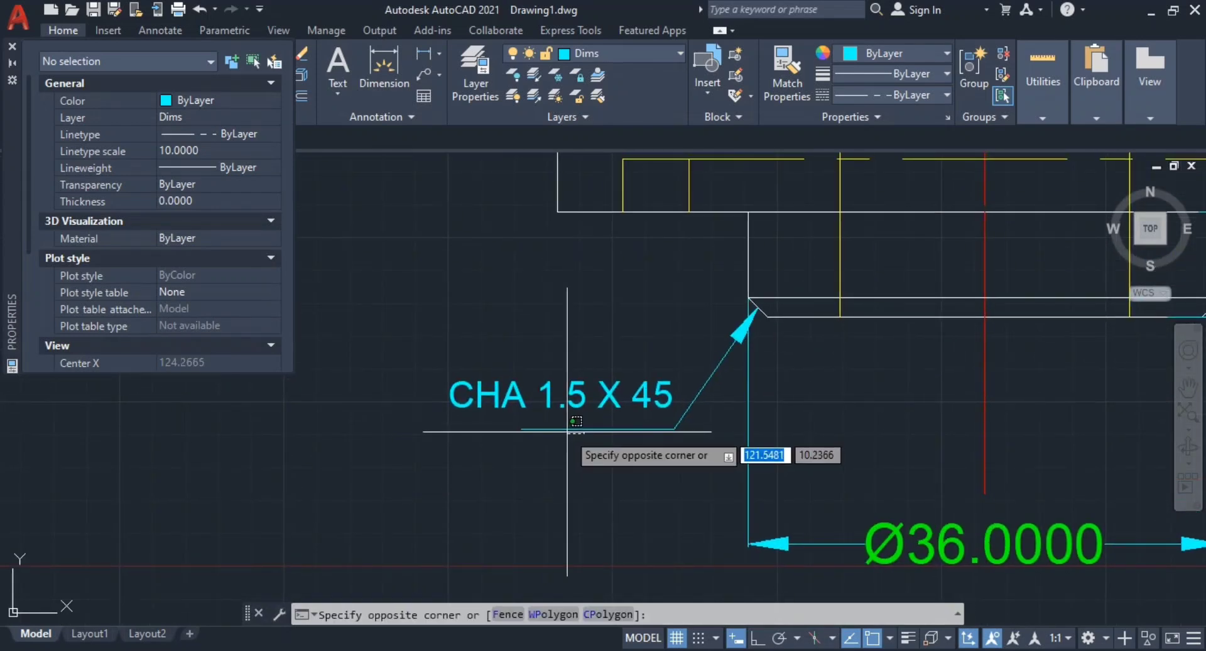
left_click(557, 427)
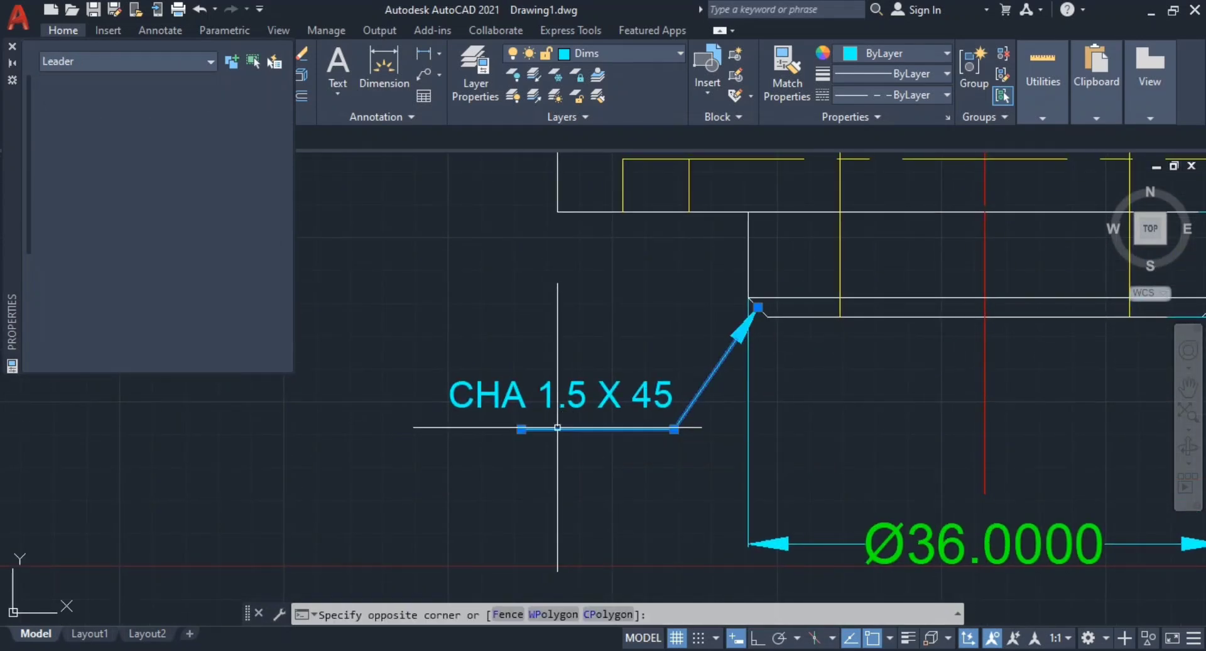
left_click(521, 429)
left_click(470, 429)
scroll(713, 425, "down", 3)
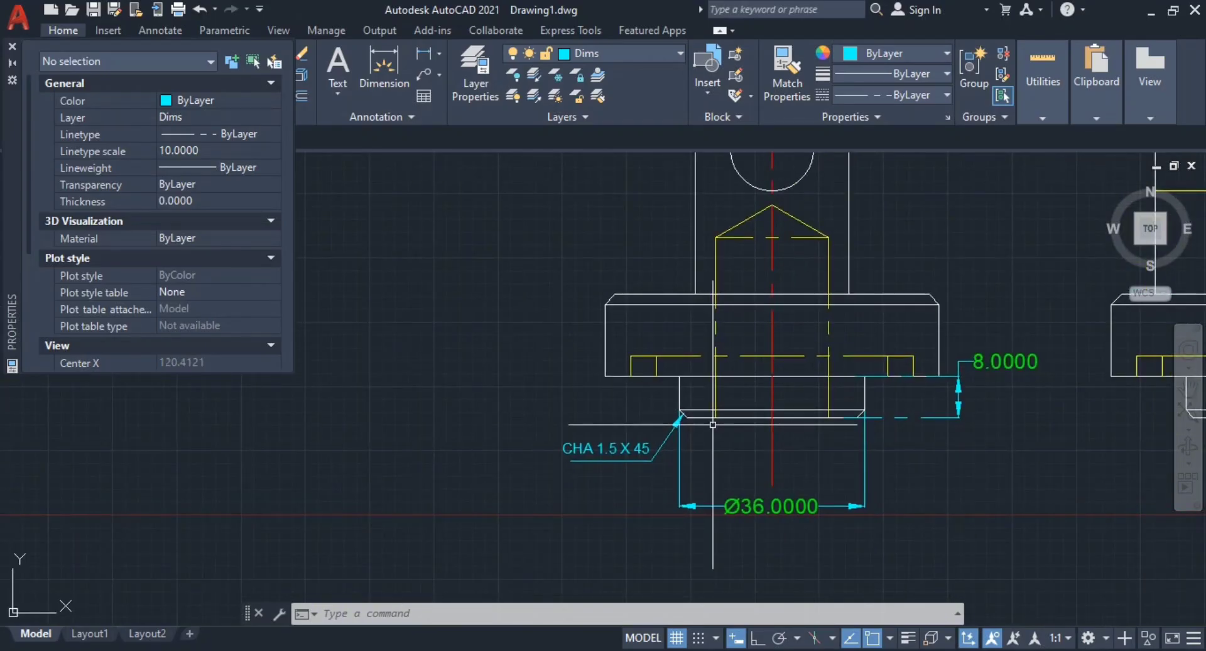
scroll(691, 433, "down", 2)
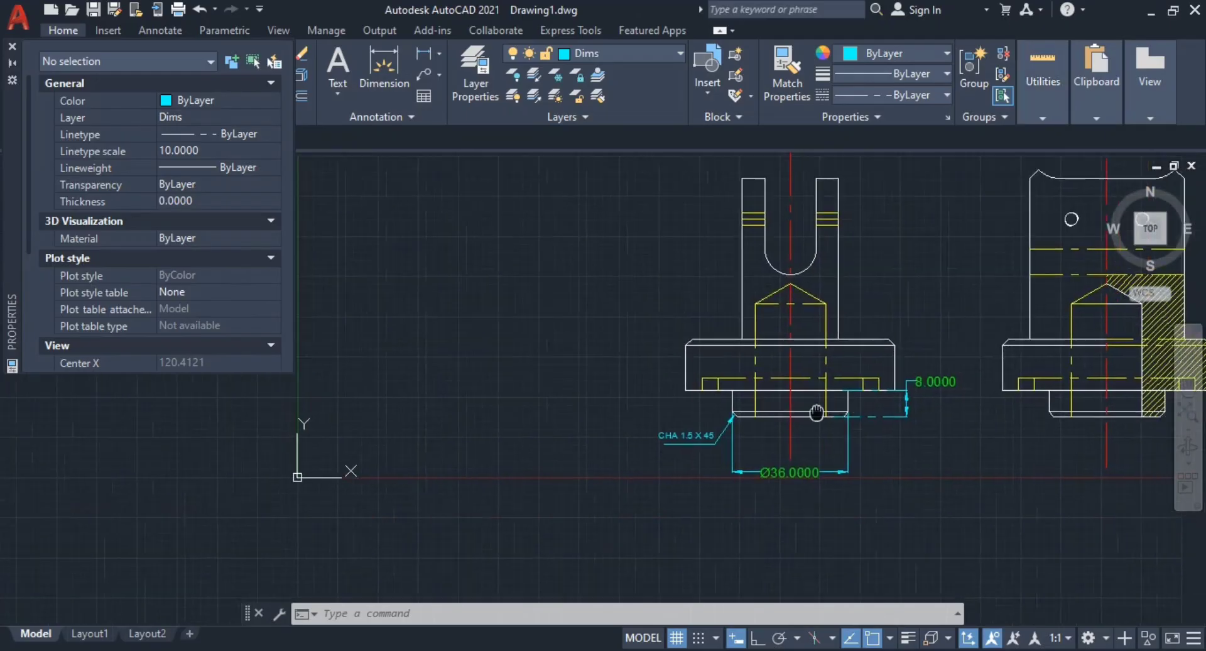
Step: Close the Properties palette and check the front view's base dimensions in the reference PDF
middle_click_drag(797, 421, 736, 450)
key("alt+Tab")
key("alt+Tab")
key("Escape")
key("Escape")
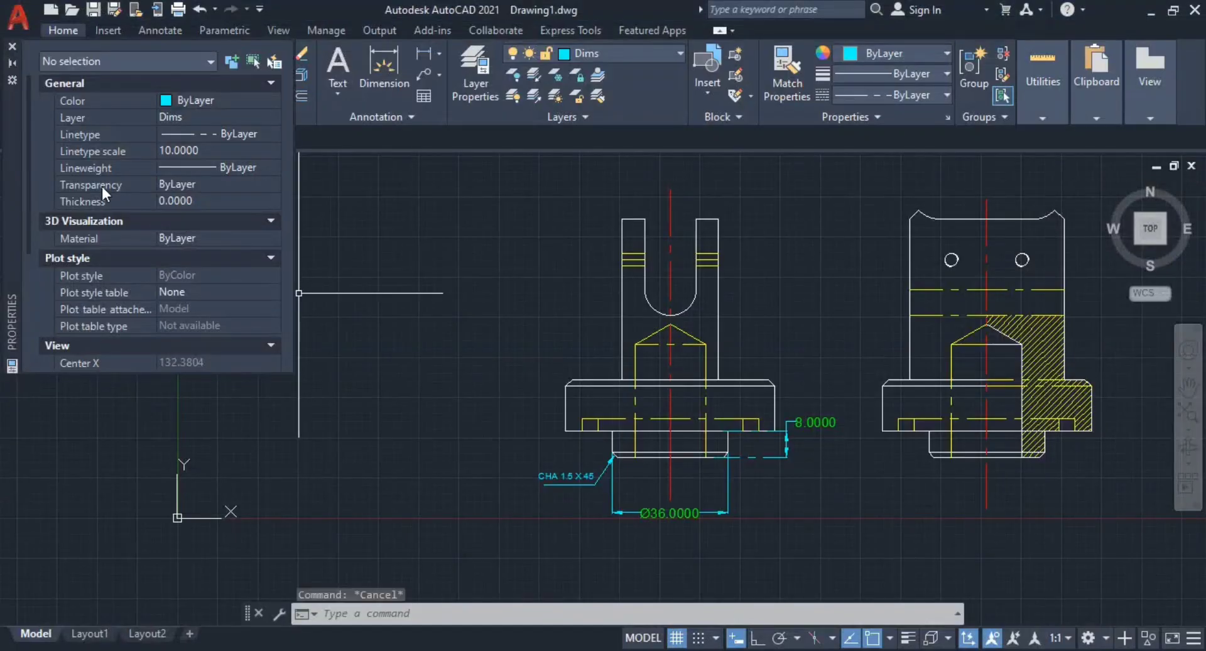
left_click(12, 46)
scroll(677, 368, "up", 2)
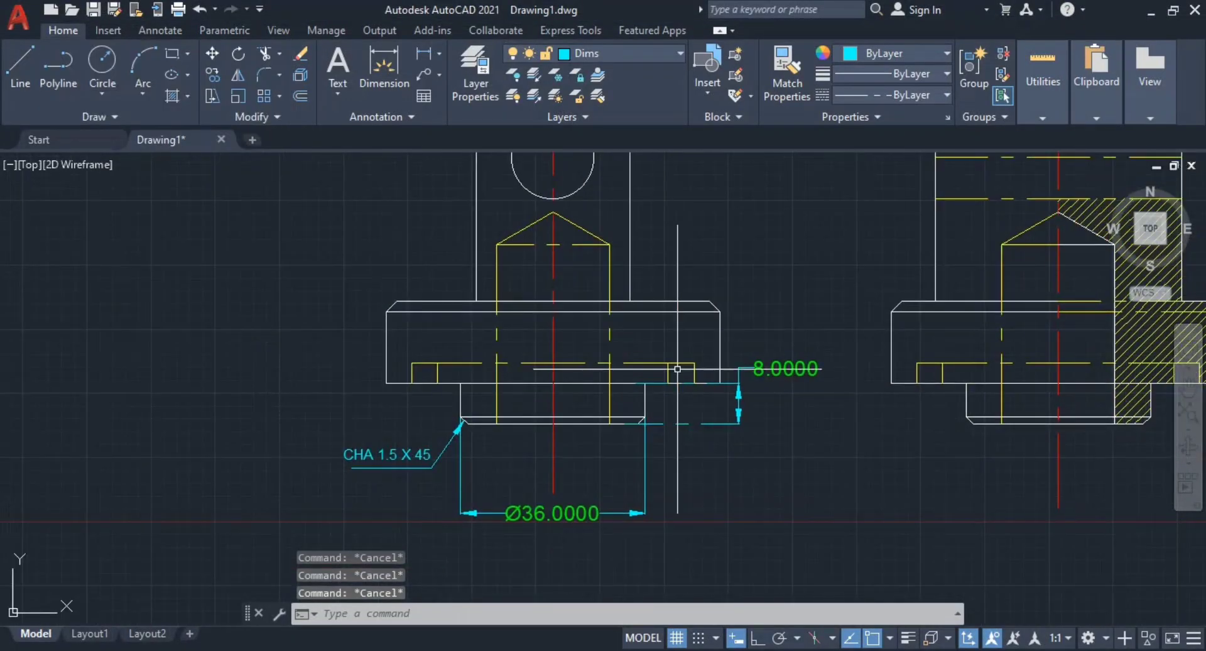
key("alt+Tab")
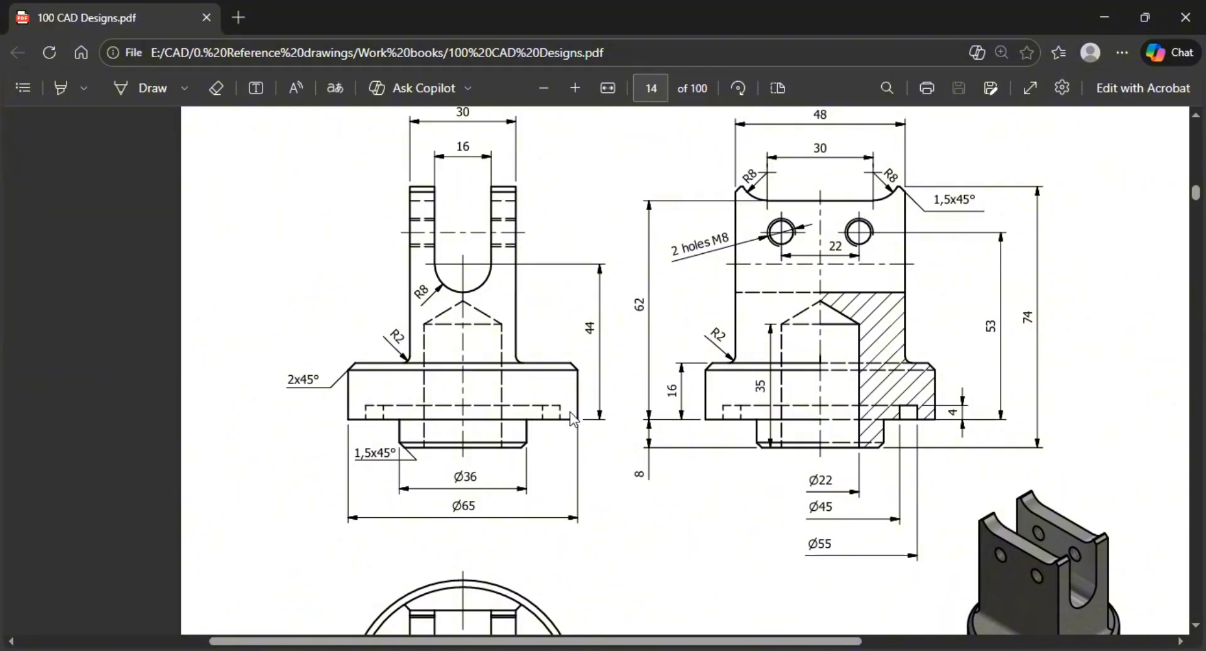
key("alt+Tab")
middle_click_drag(695, 417, 720, 386)
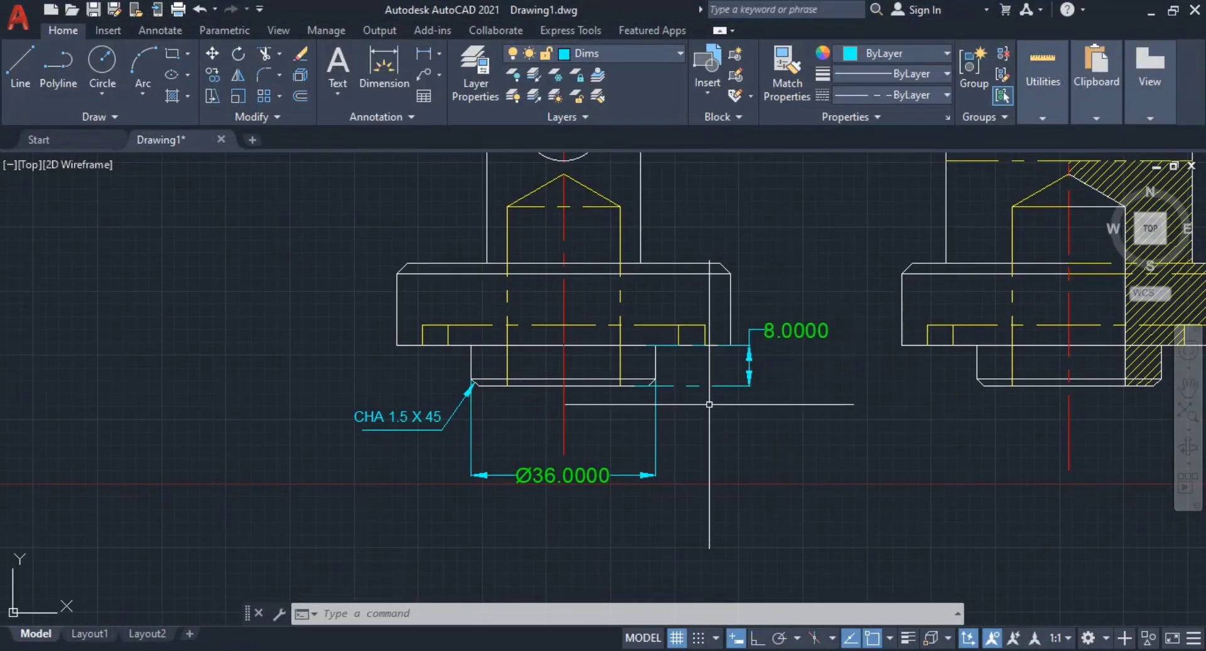
type("dli")
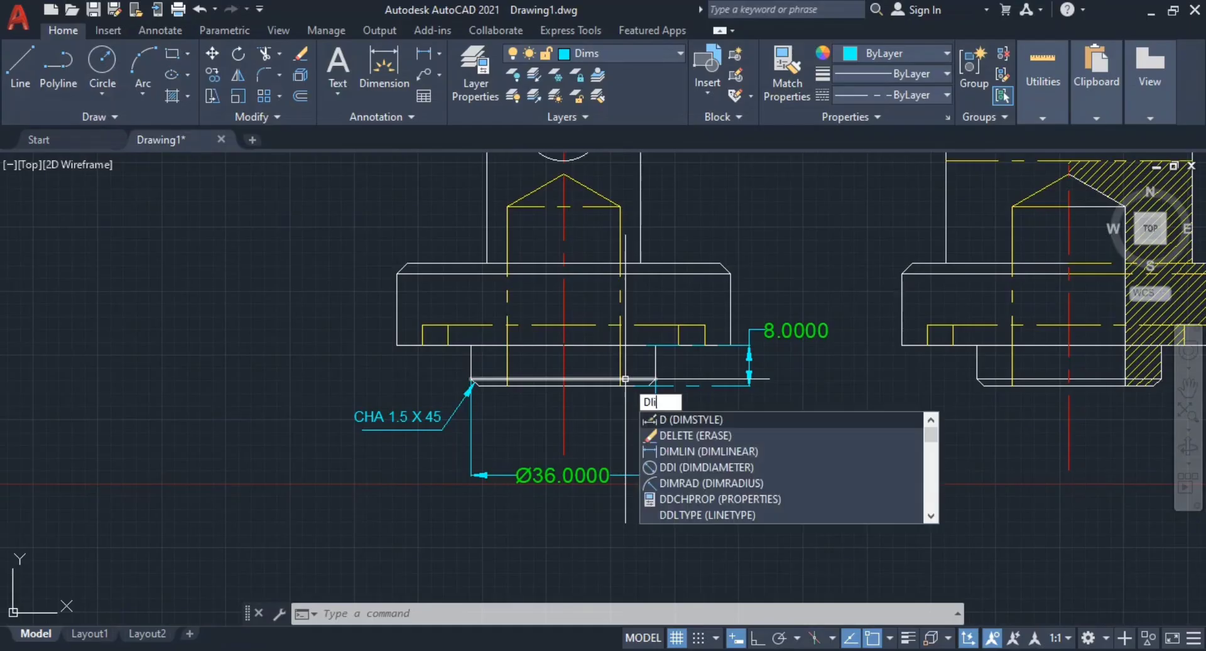
key("Return")
left_click(400, 309)
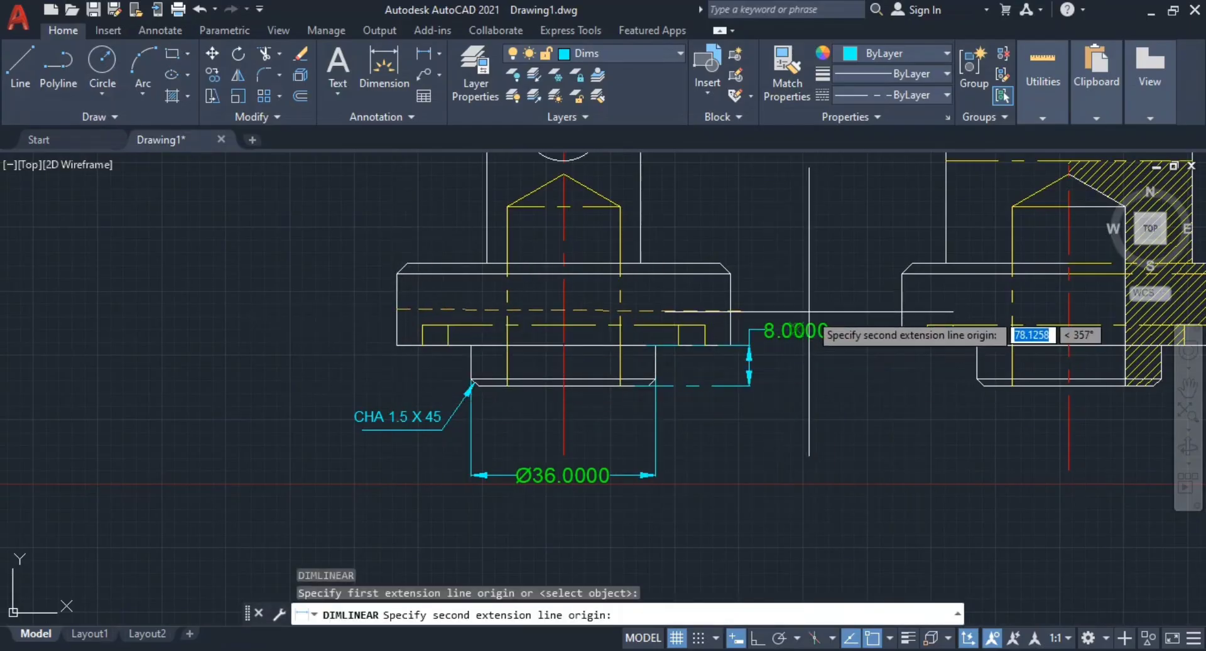
key("Escape")
Step: Place a linear dimension across the full width of the flange's bottom edge, below the Ø36 dimension in the front view
key("Return")
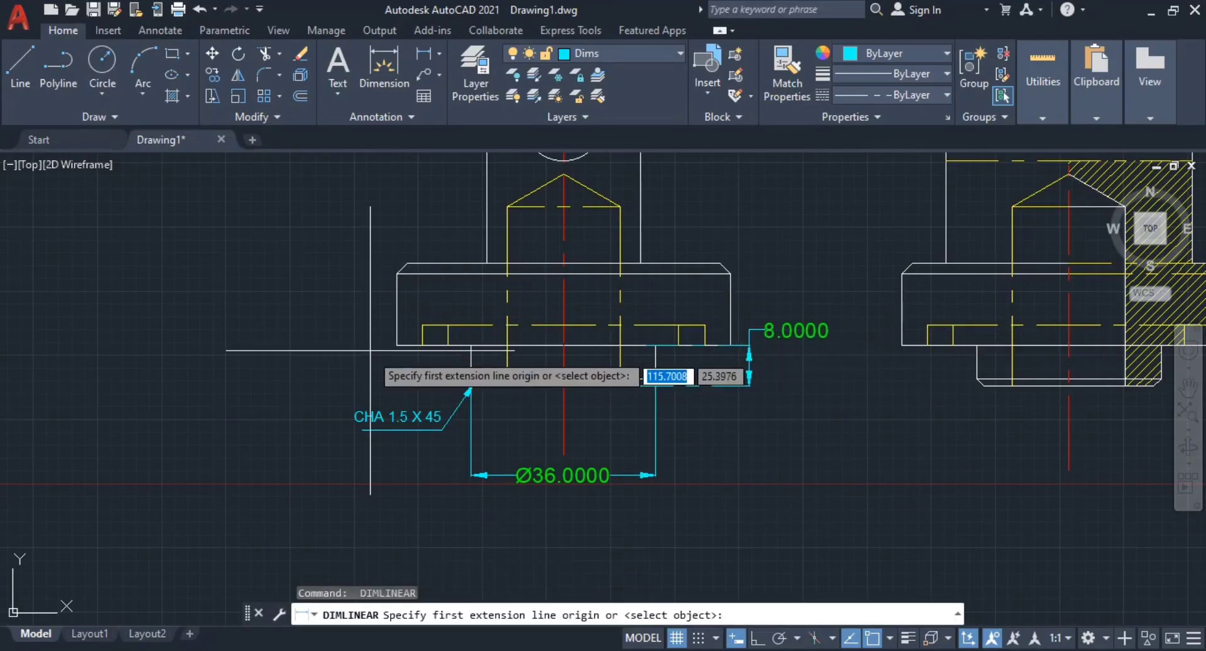
left_click(397, 345)
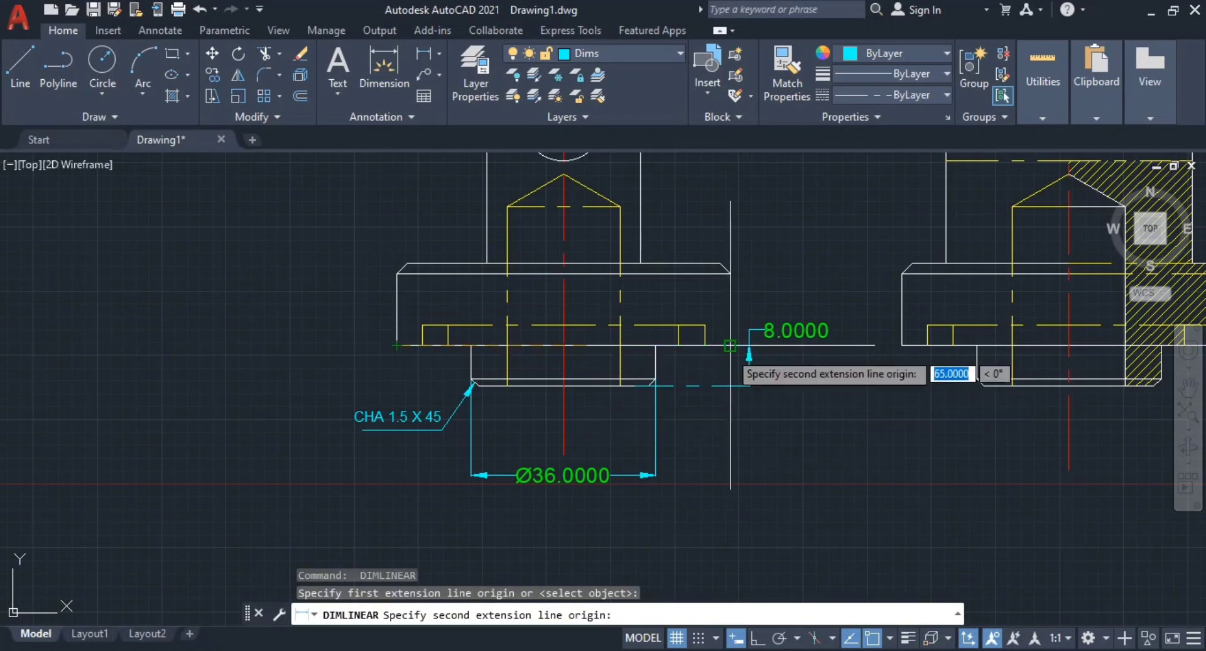
left_click(730, 345)
middle_click_drag(633, 513, 645, 422)
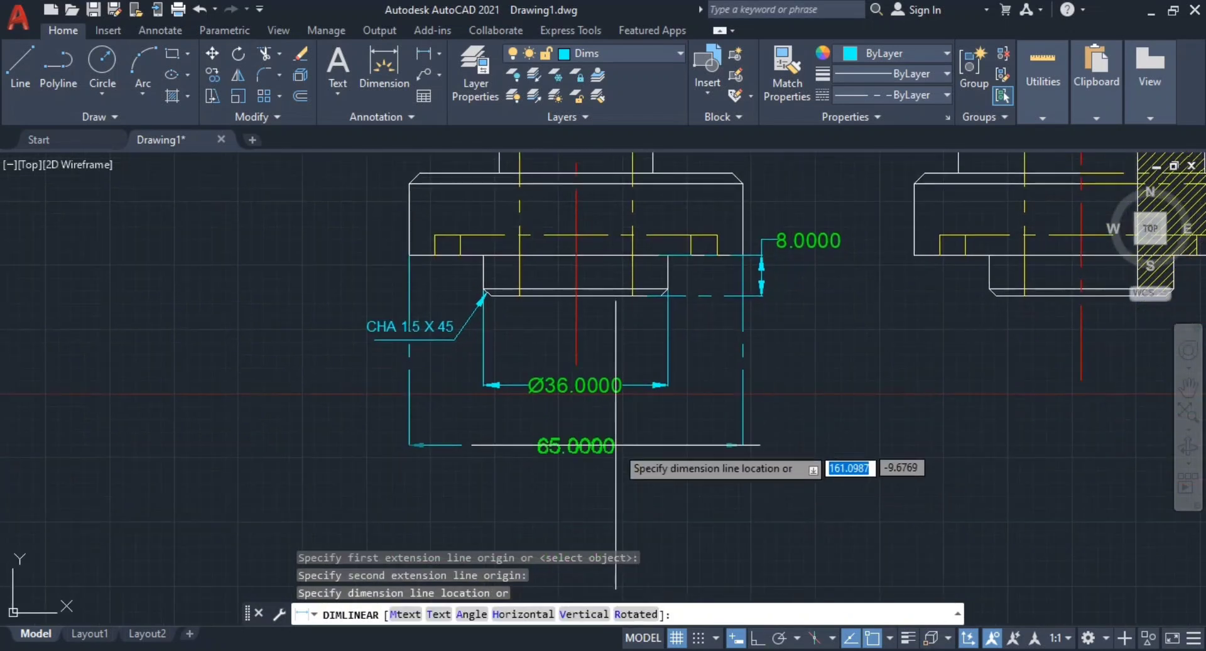
left_click(615, 450)
key("alt+space")
key("n")
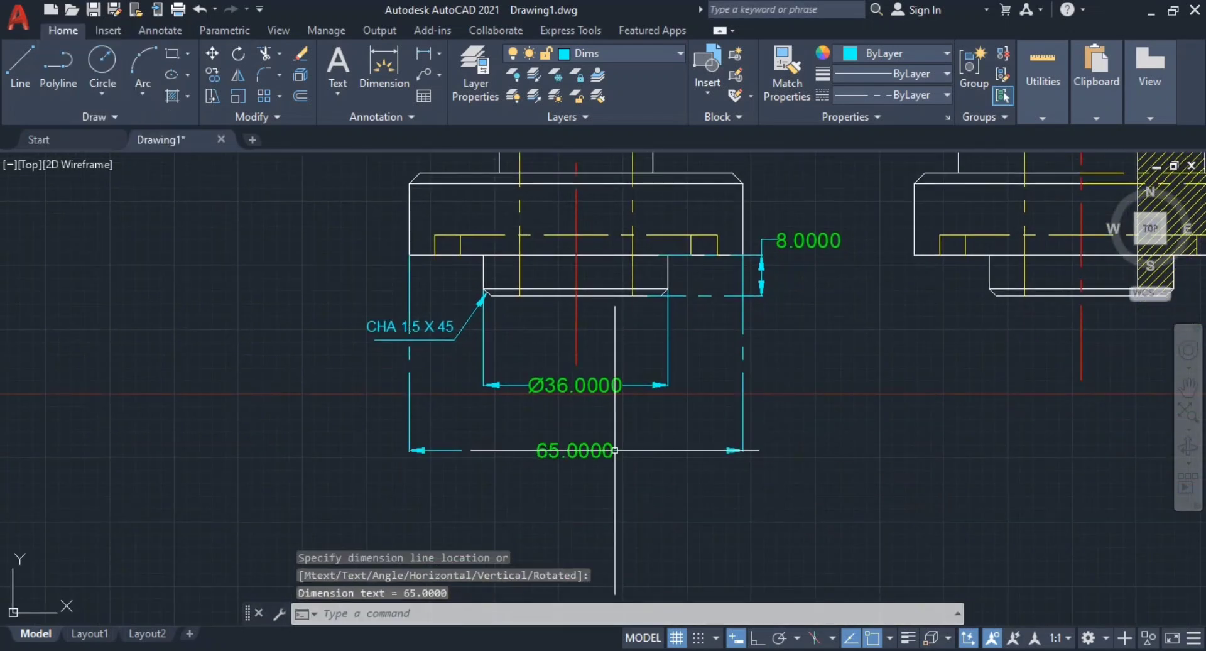
key("alt+Tab")
Step: Add a diameter symbol Ø in front of the flange width dimension's text and end the text editing
double_click(586, 451)
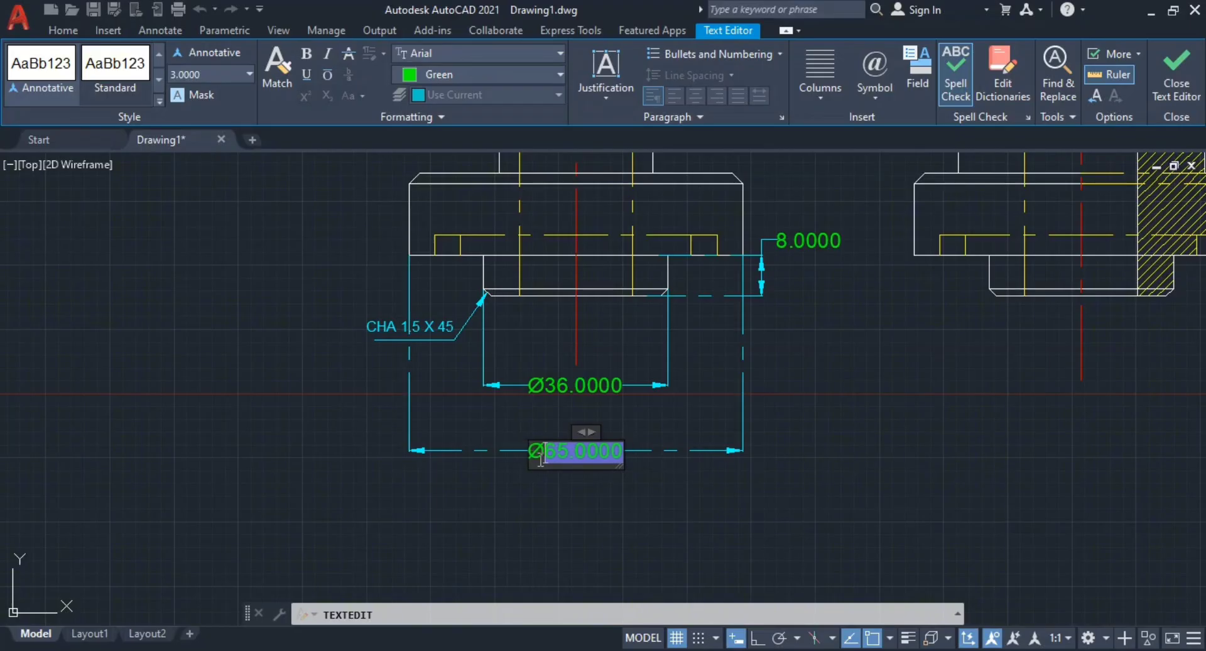
left_click(553, 498)
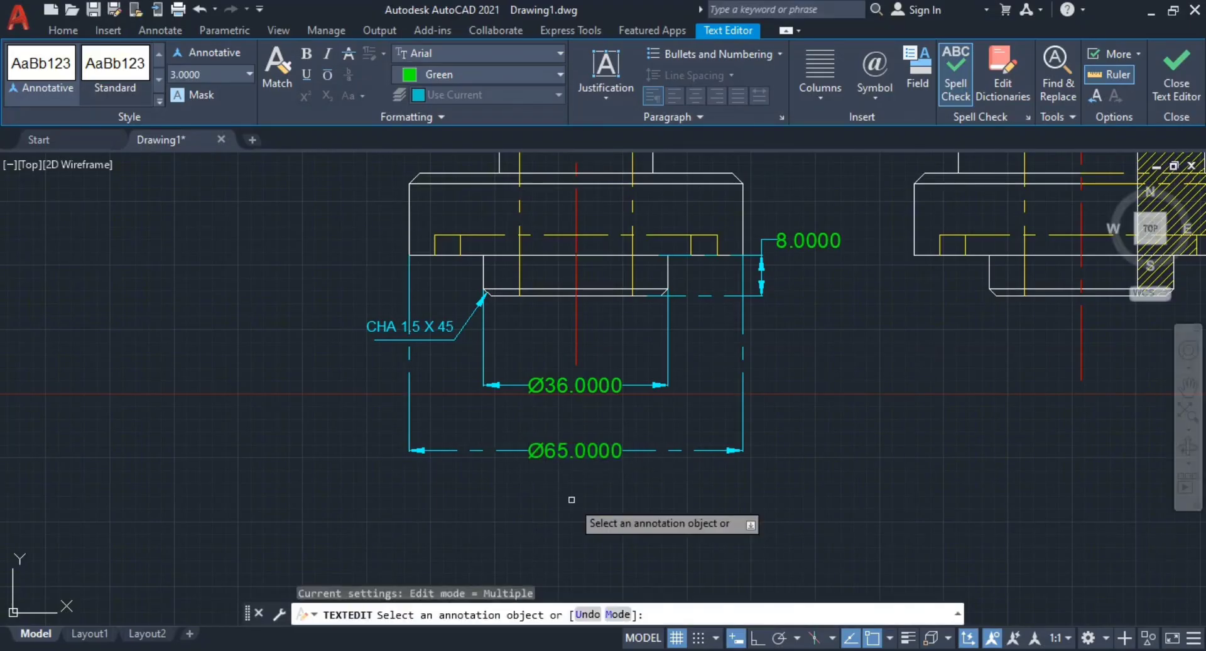
scroll(573, 510, "down", 4)
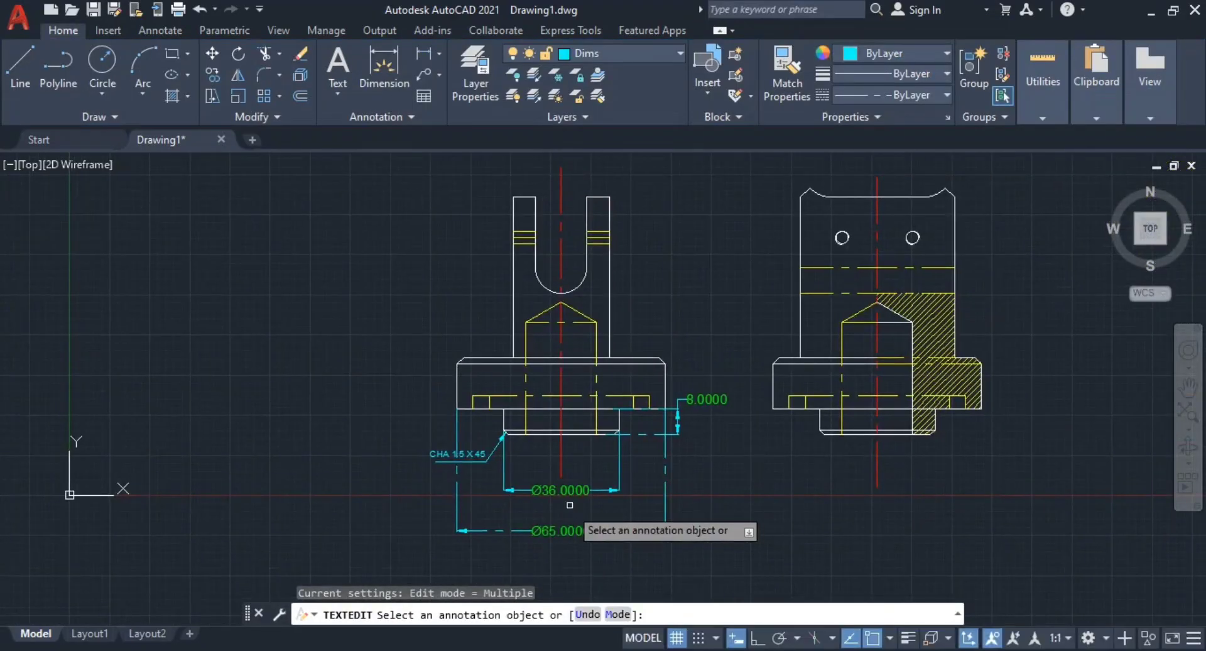
scroll(569, 491, "up", 2)
middle_click_drag(570, 490, 654, 501)
key("Escape")
Step: Dimension the flange's height in the front view from its bottom left corner to its top edge, placing the dimension outside on the left
middle_click_drag(479, 400, 534, 411)
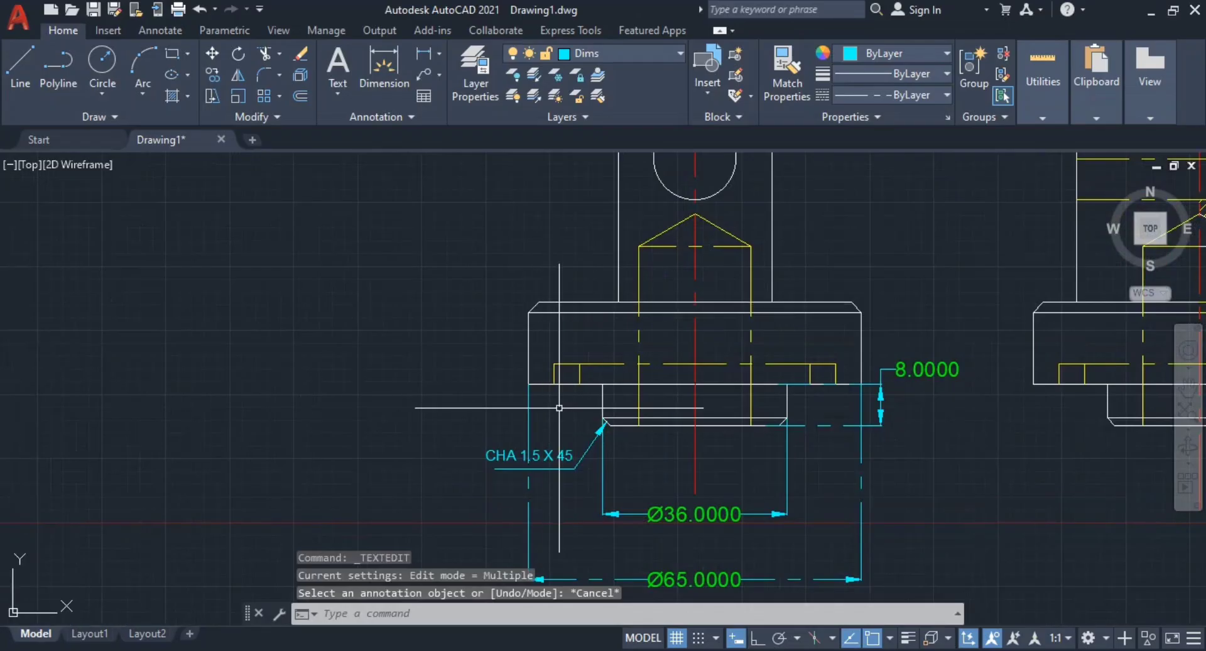
type("dli")
key("Return")
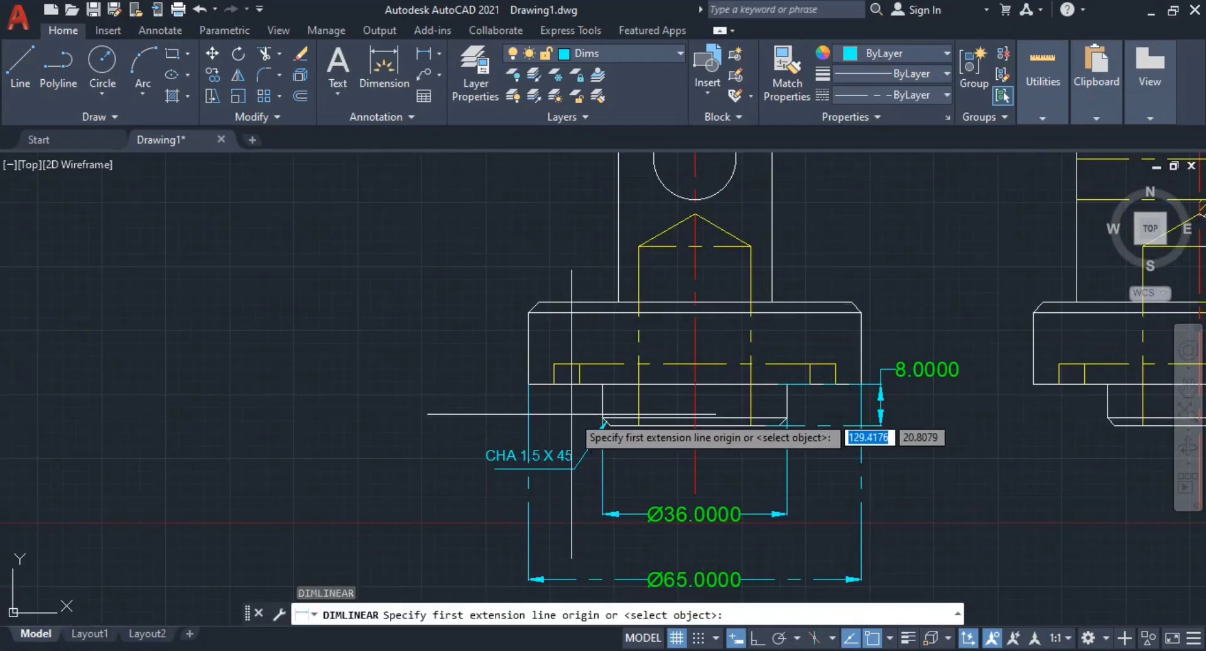
scroll(539, 388, "up", 1)
left_click(522, 382)
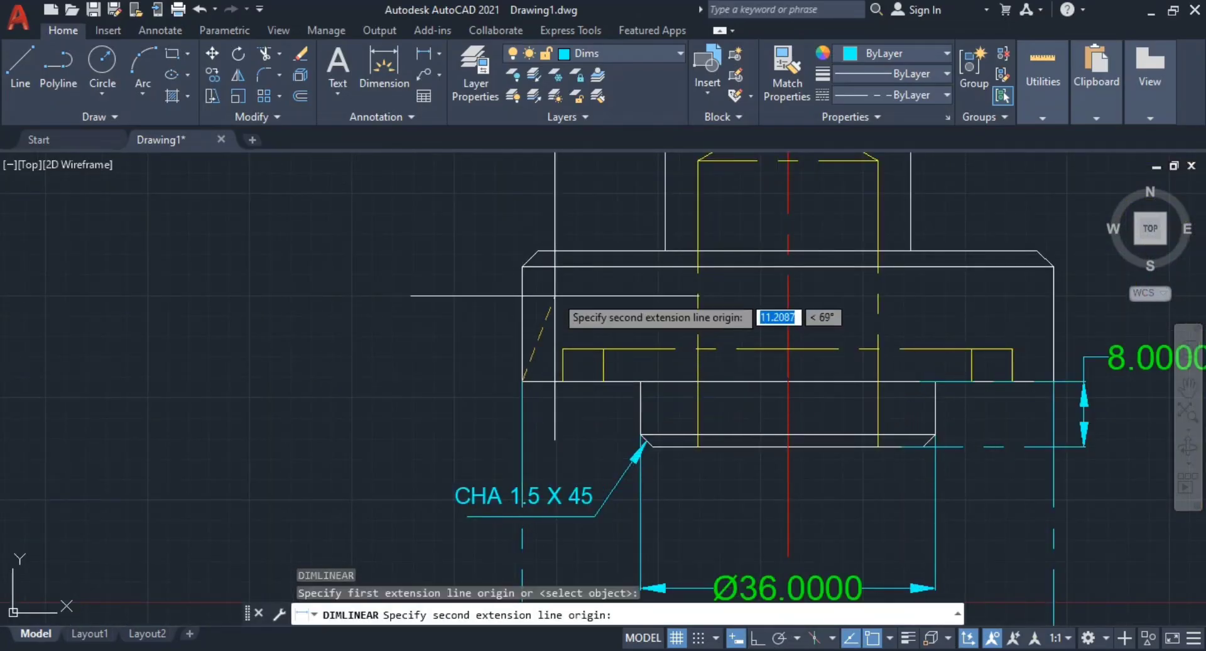
left_click(537, 251)
left_click(360, 301)
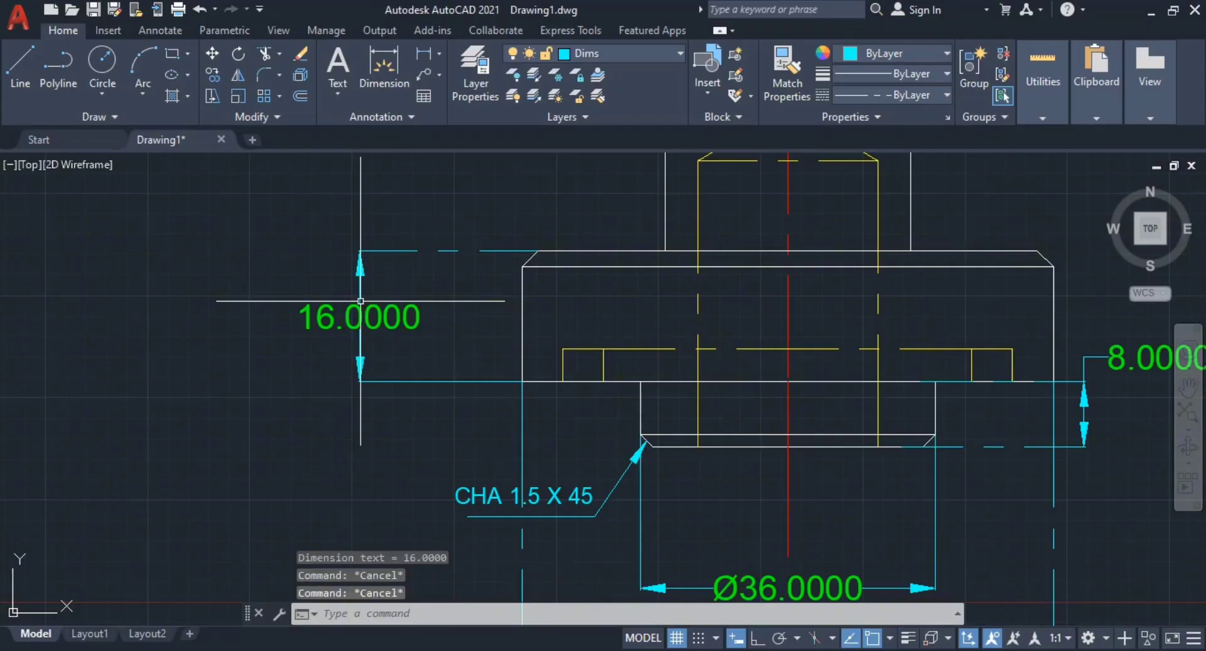
key("Escape")
Step: Copy the lower chamfer leader together with its "CHA 1.5 X 45" note to just above the flange height dimension
middle_click_drag(473, 275, 626, 328)
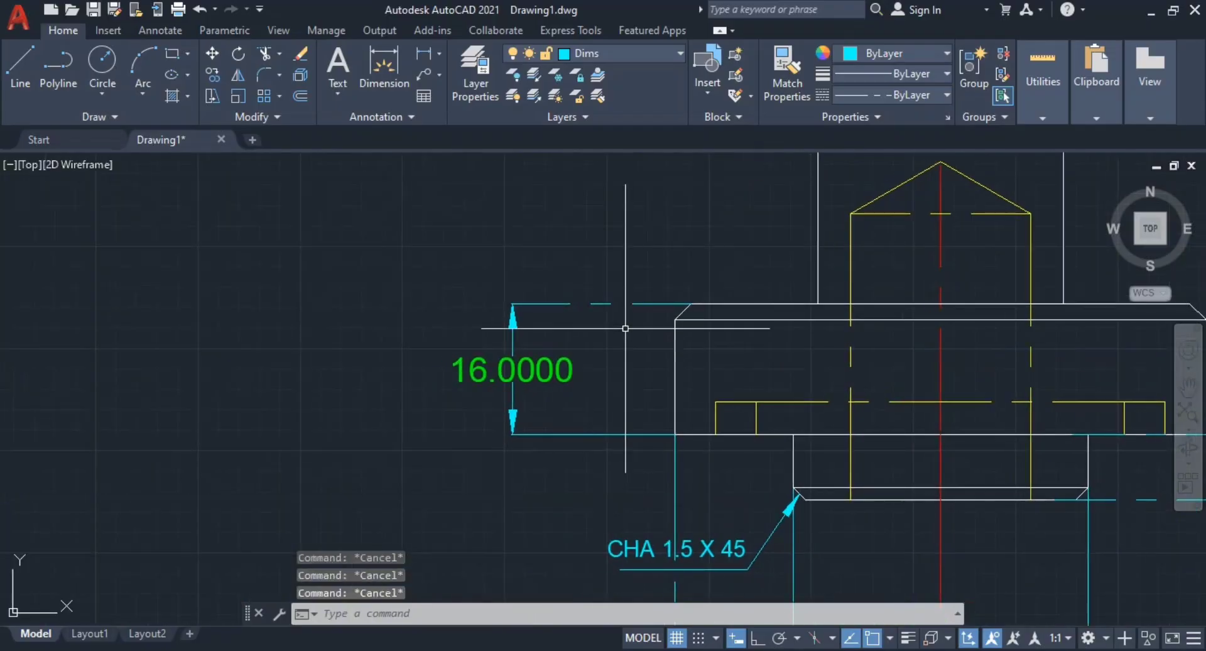
middle_click_drag(691, 495, 691, 406)
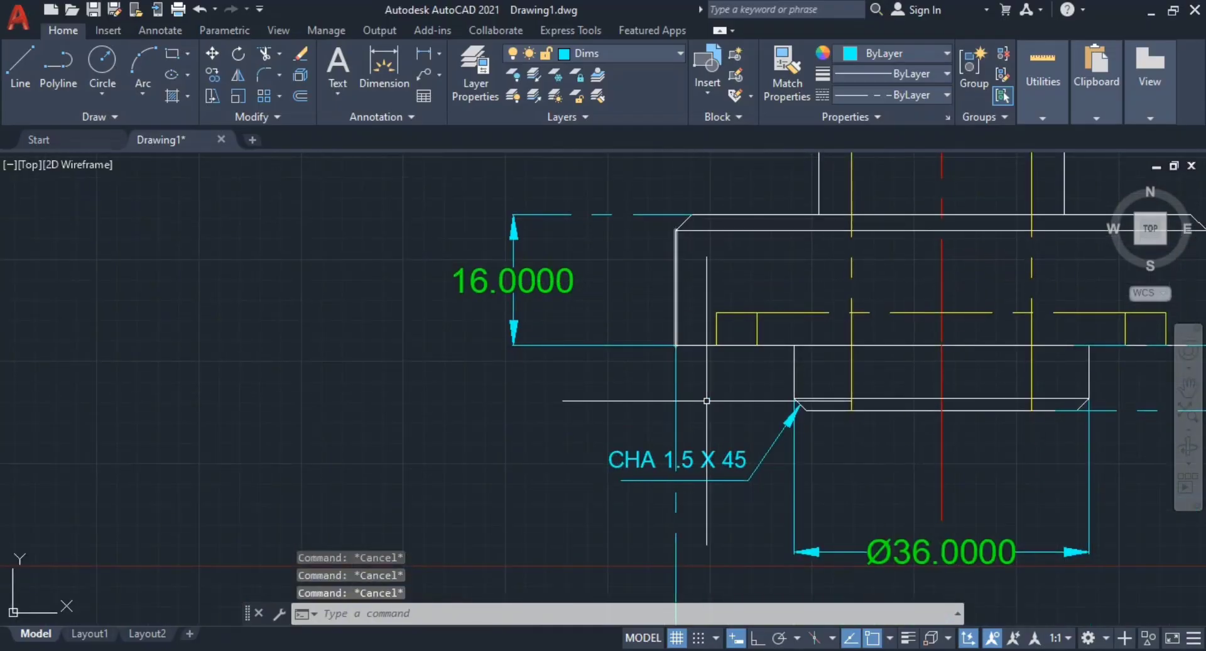
left_click(800, 500)
left_click(716, 434)
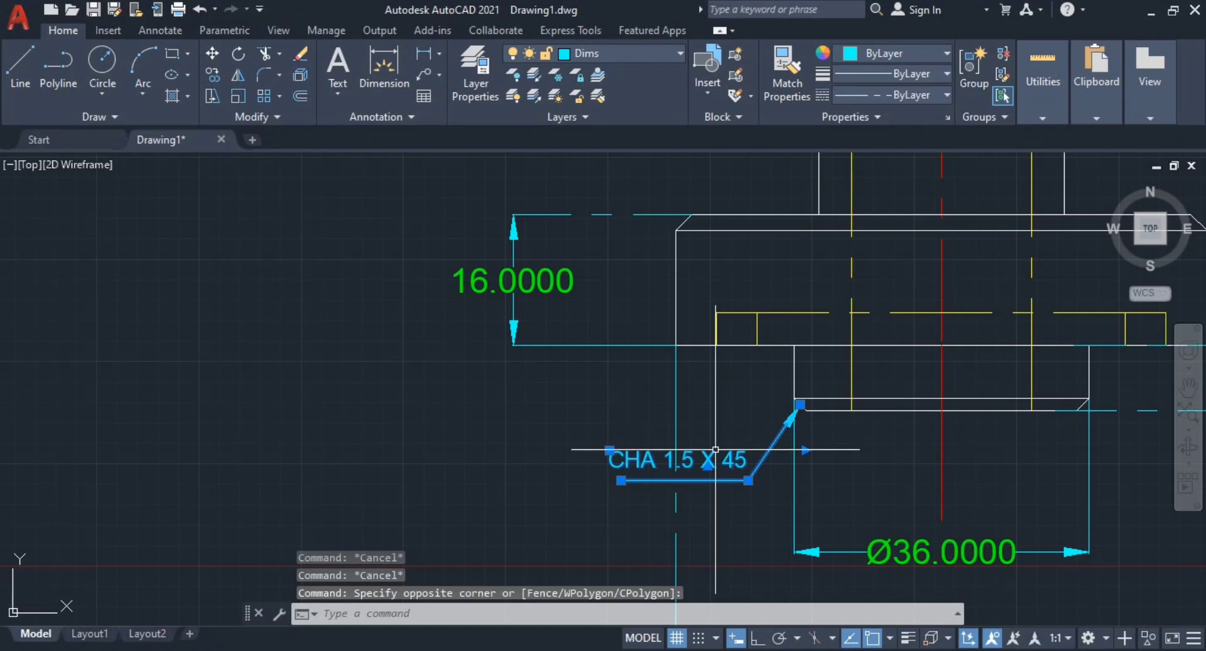
middle_click_drag(705, 341, 655, 457)
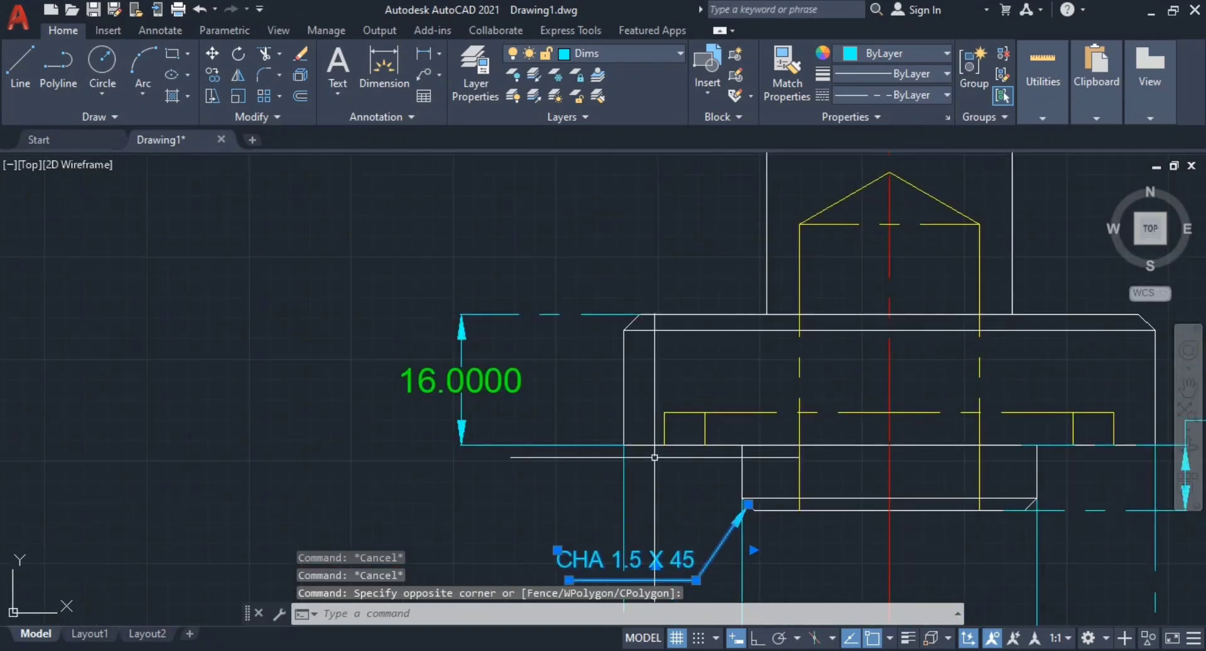
type("co")
key("Return")
scroll(642, 494, "down", 2)
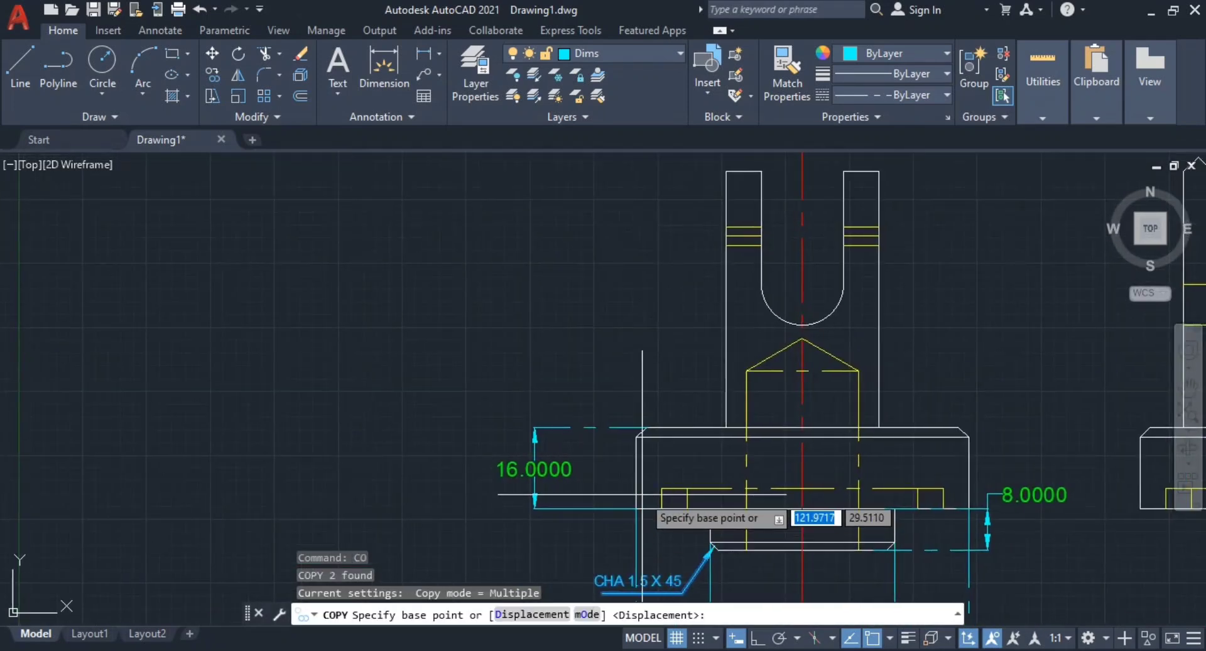
left_click(541, 538)
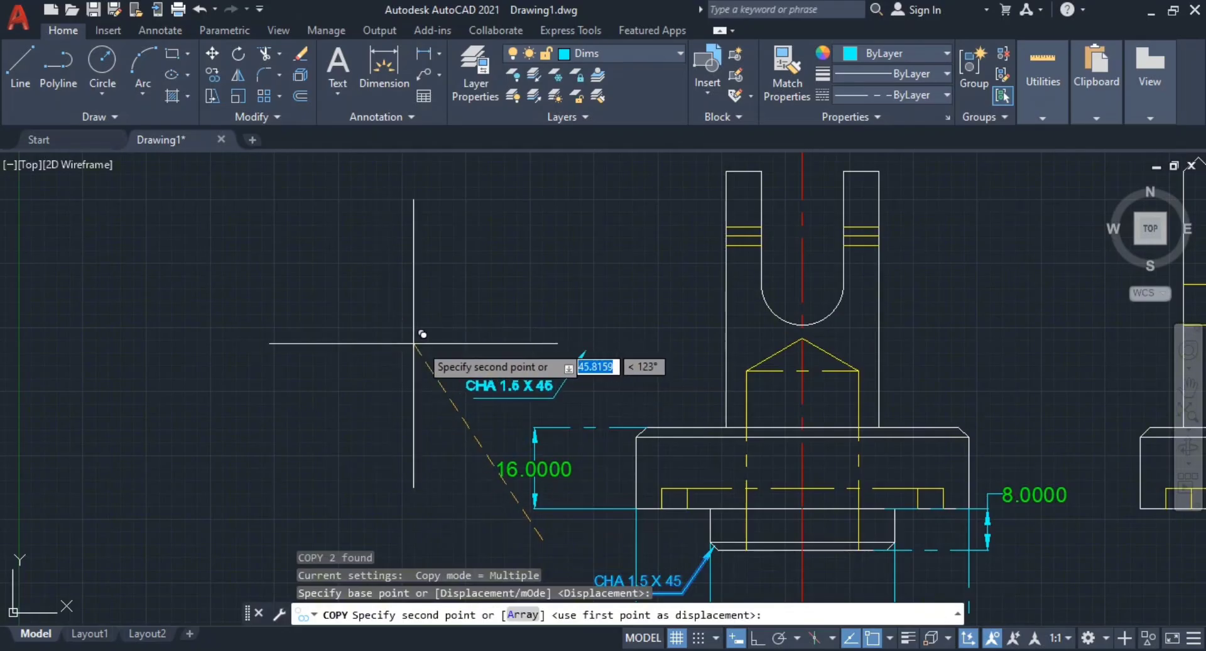
left_click(445, 337)
key("Escape")
Step: Stretch the copied leader's arrow tip onto the chamfer at the flange's top left corner
scroll(578, 405, "up", 3)
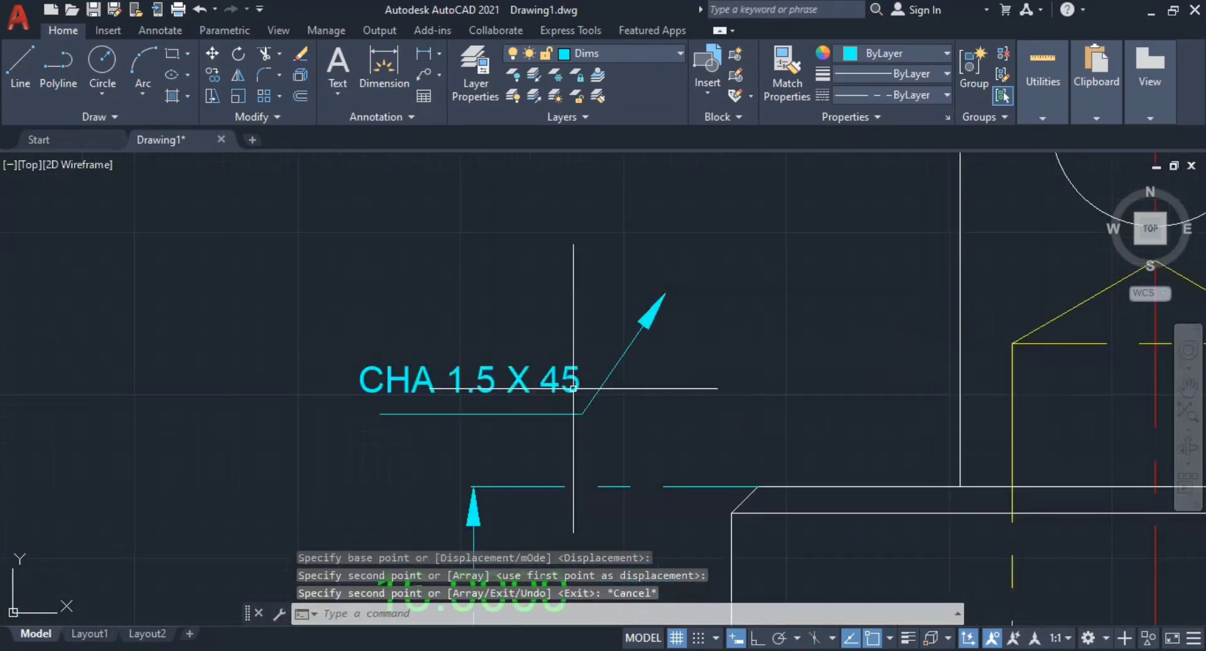
left_click_drag(667, 335, 649, 266)
left_click(669, 267)
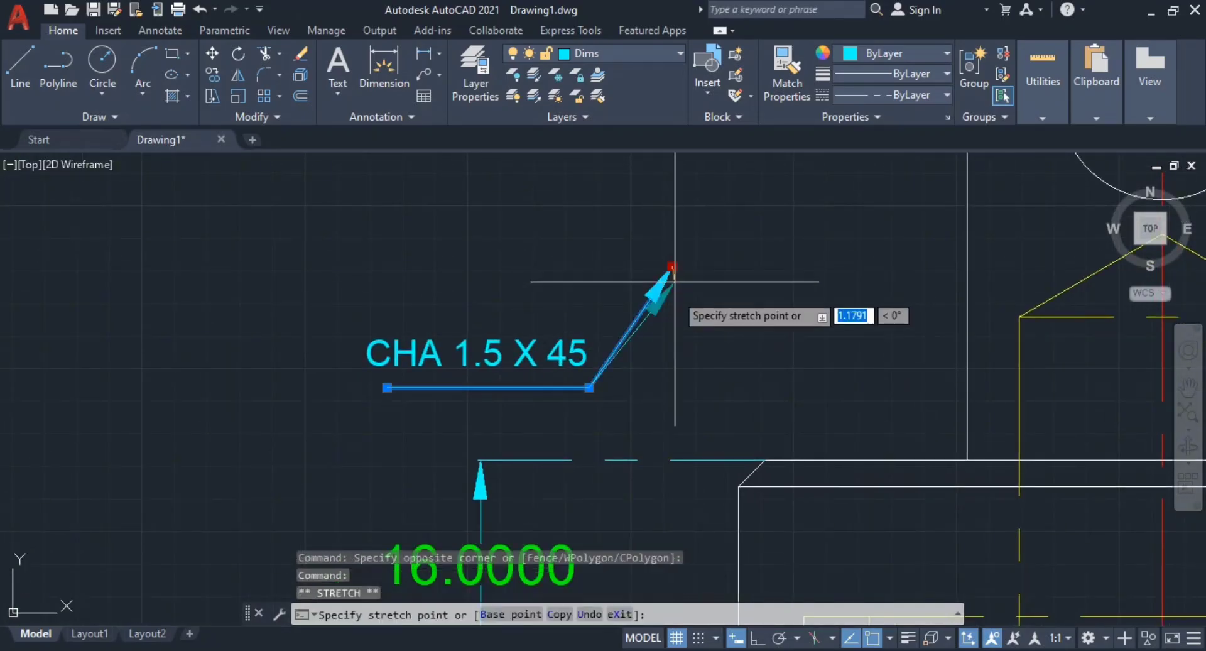
left_click(752, 472)
key("Escape")
key("Escape")
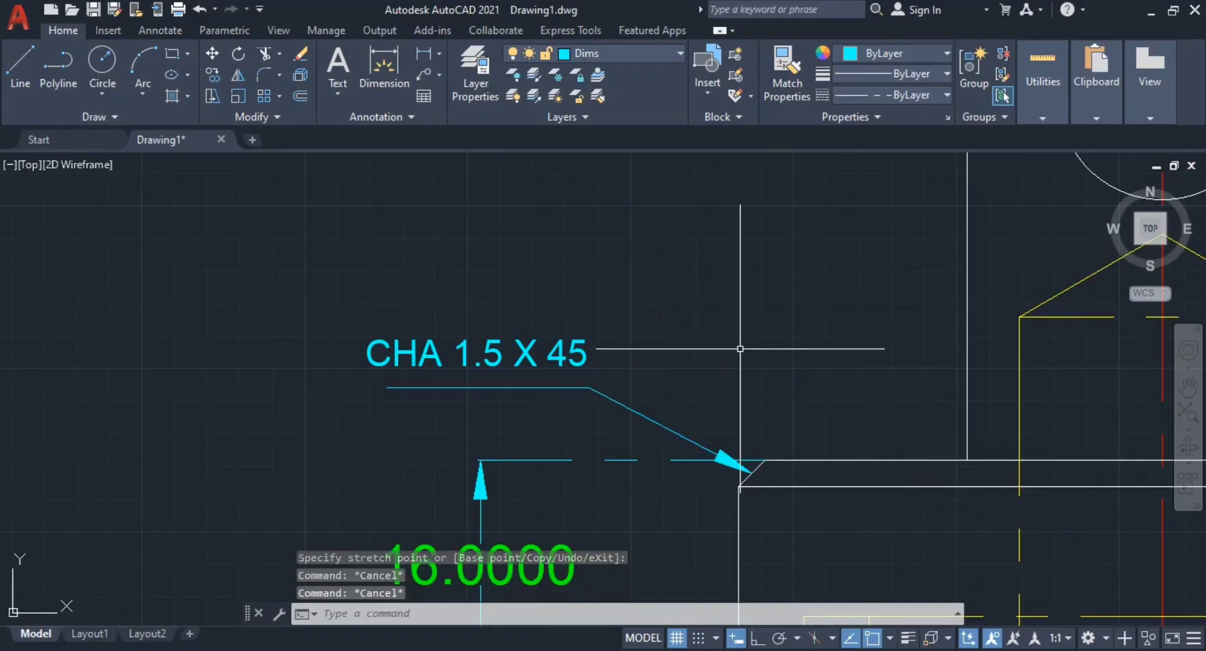
Step: Compare the annotated base of the front view with the page 14 reference drawing to find the remaining dimensions
scroll(741, 351, "down", 2)
middle_click_drag(727, 359, 669, 280)
scroll(738, 384, "up", 1)
scroll(826, 402, "down", 1)
mouse_move(832, 402)
middle_mouse_down()
mouse_move(634, 316)
mouse_move(603, 344)
middle_mouse_up()
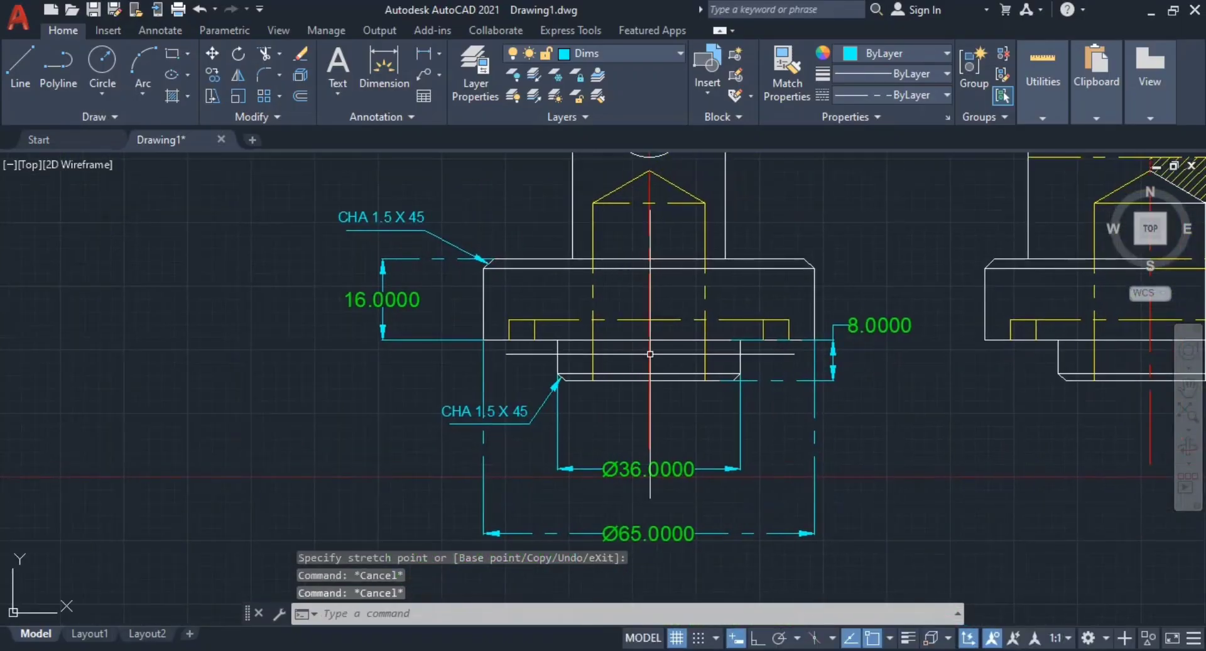
middle_click_drag(627, 302, 601, 364)
key("alt+Tab")
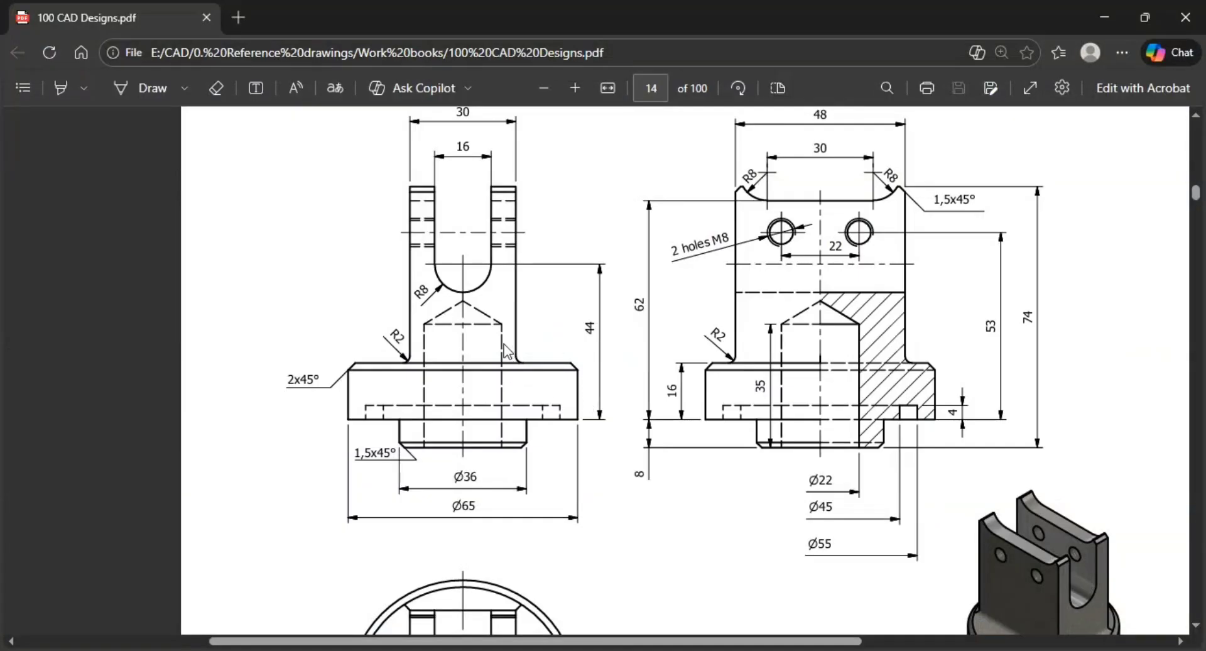
key("alt+Tab")
Step: Add a radius dimension to the slot's bottom arc in the front view, placing its text outside the fork to the lower left
scroll(635, 352, "down", 1)
middle_click_drag(635, 352, 620, 419)
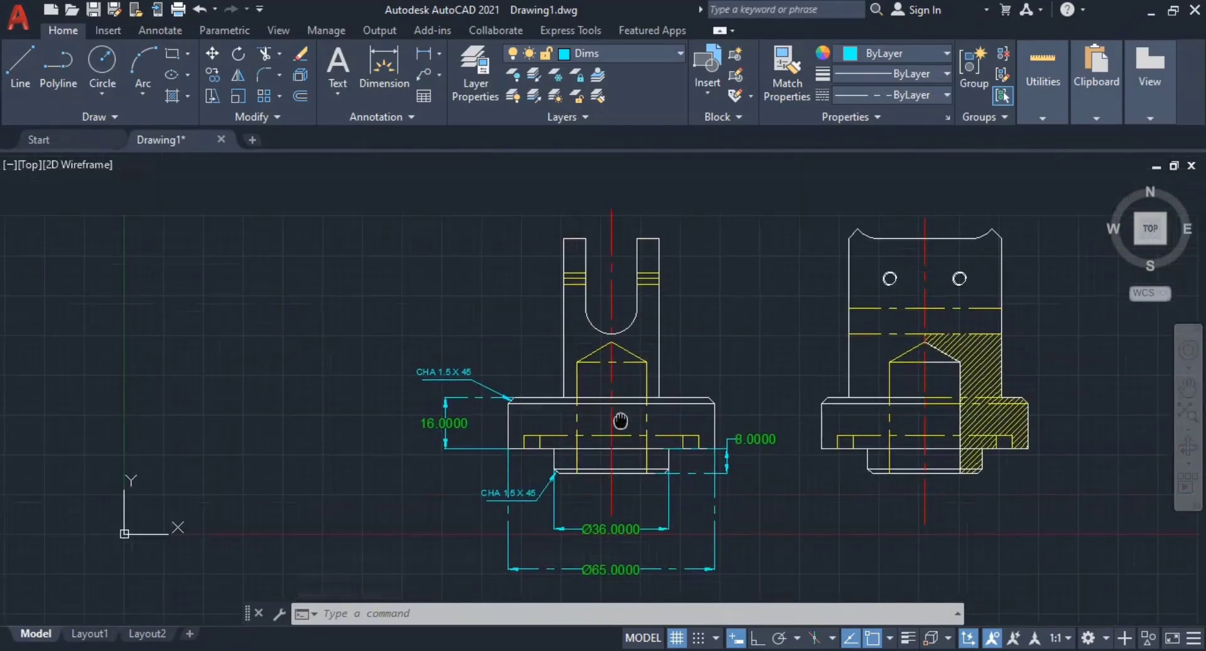
scroll(588, 333, "up", 1)
middle_click_drag(588, 336, 593, 381)
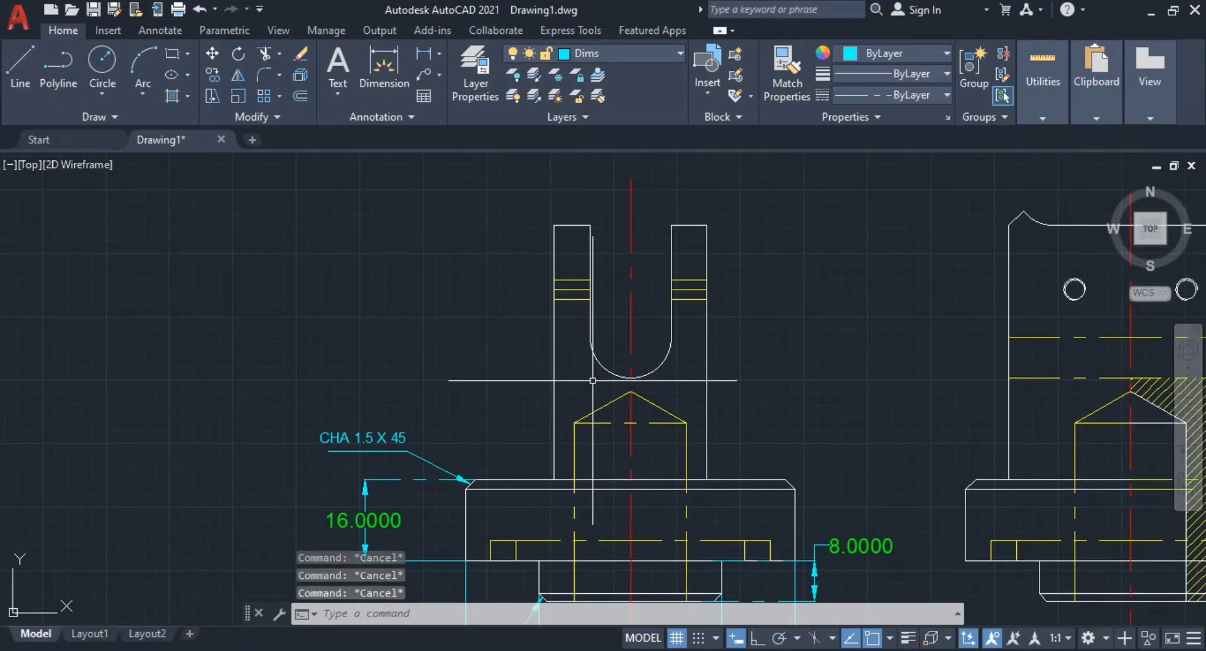
key("Return")
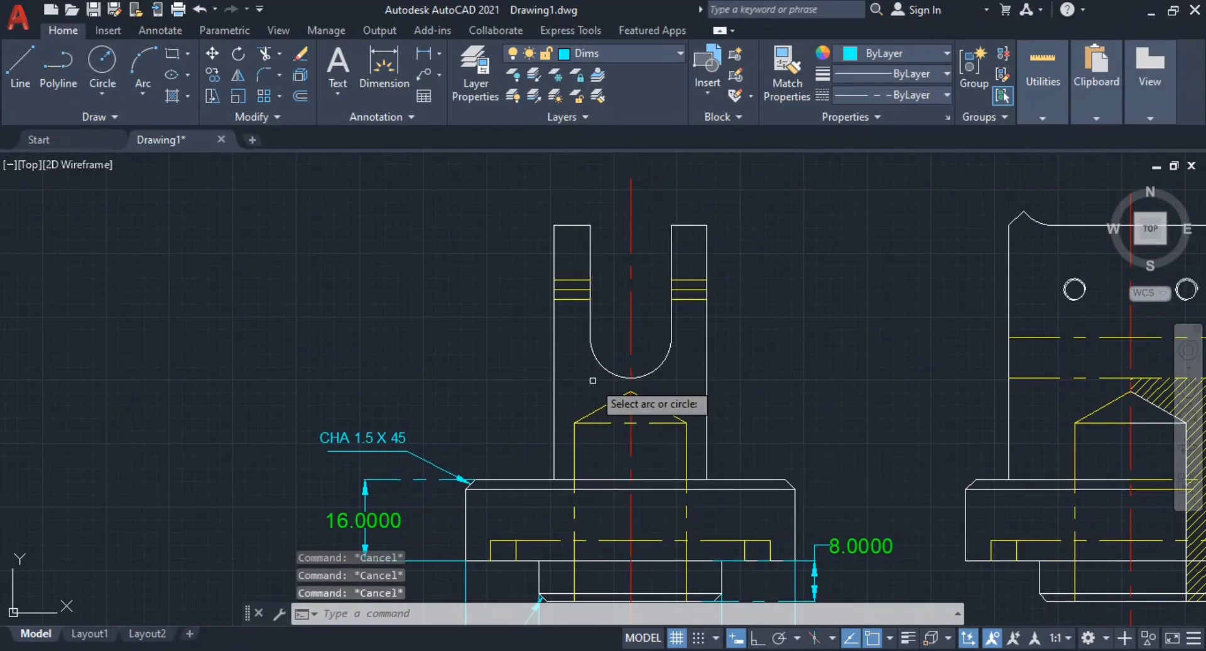
left_click(610, 375)
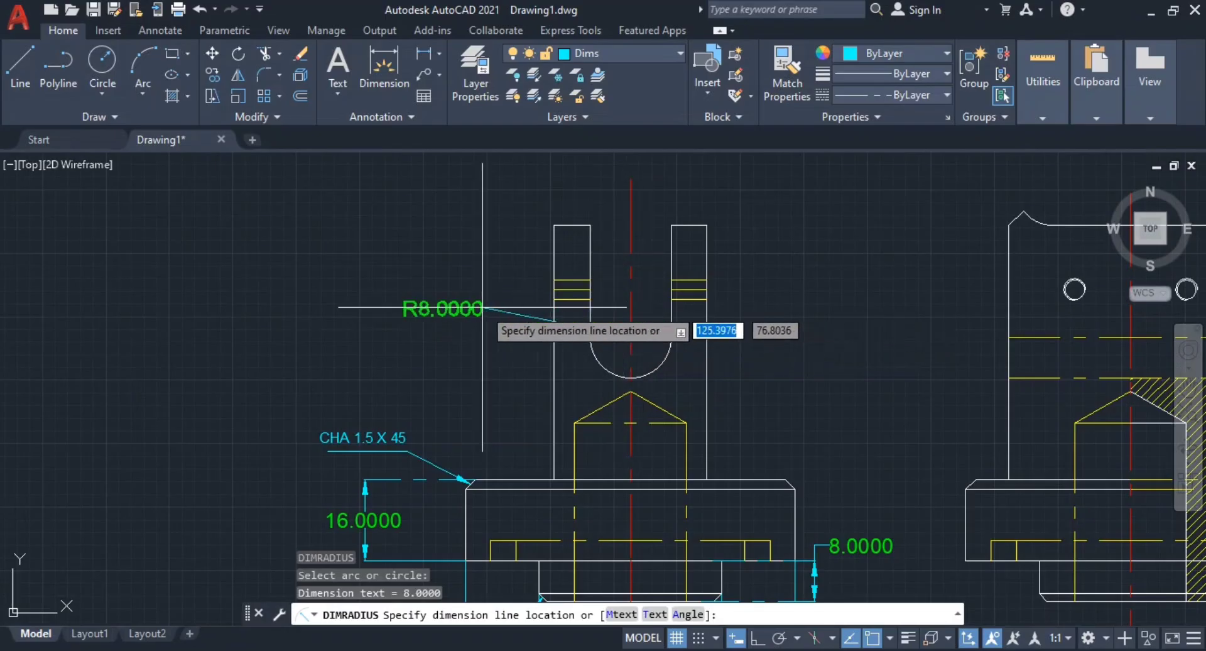
left_click(527, 407)
key("Escape")
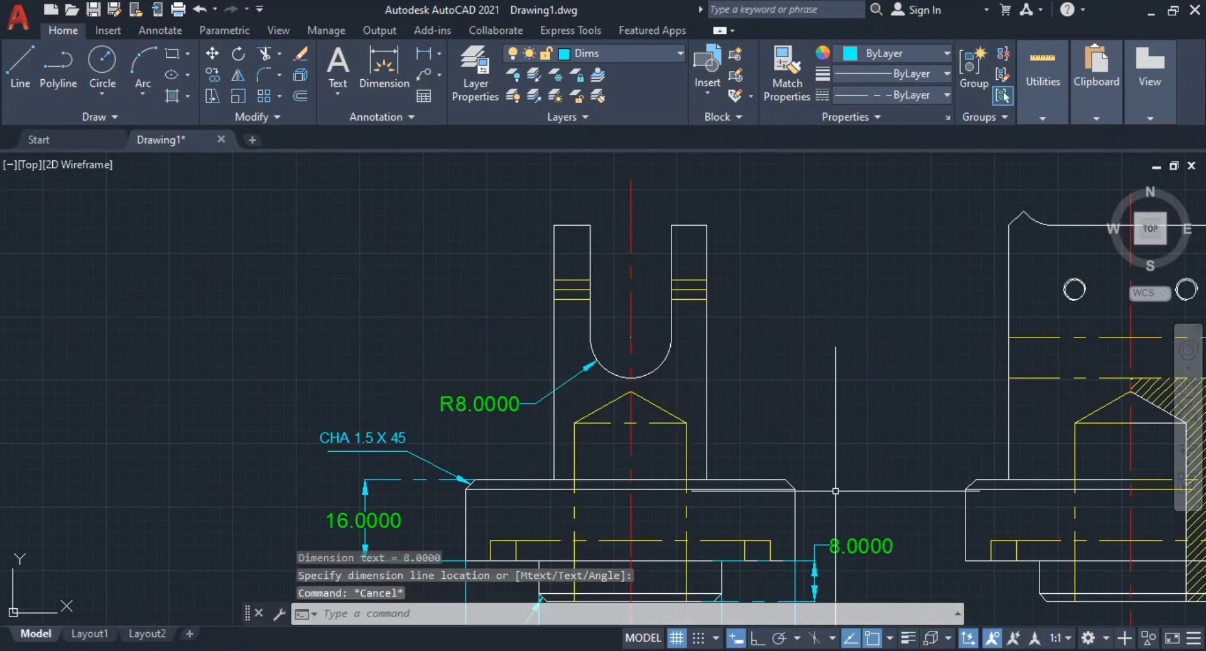
key("Escape")
Step: Add a vertical linear dimension from the slot arc's centre to the bottom face in the front view, placed outside the 8 mm dimension
mouse_move(760, 430)
middle_mouse_down()
mouse_move(736, 326)
mouse_move(674, 361)
mouse_move(605, 328)
mouse_move(580, 294)
middle_mouse_up()
scroll(653, 368, "down", 2)
middle_click_drag(600, 428, 596, 449)
type("dli")
key("Return")
scroll(562, 294, "up", 2)
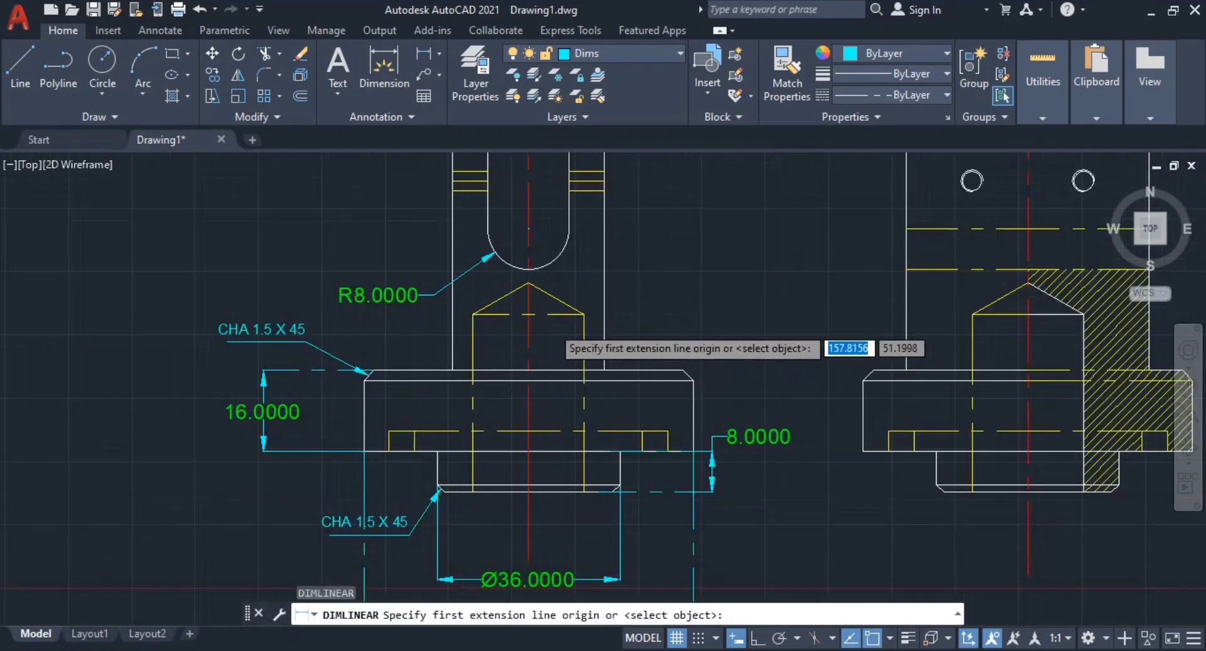
scroll(563, 289, "up", 3)
left_click(524, 230)
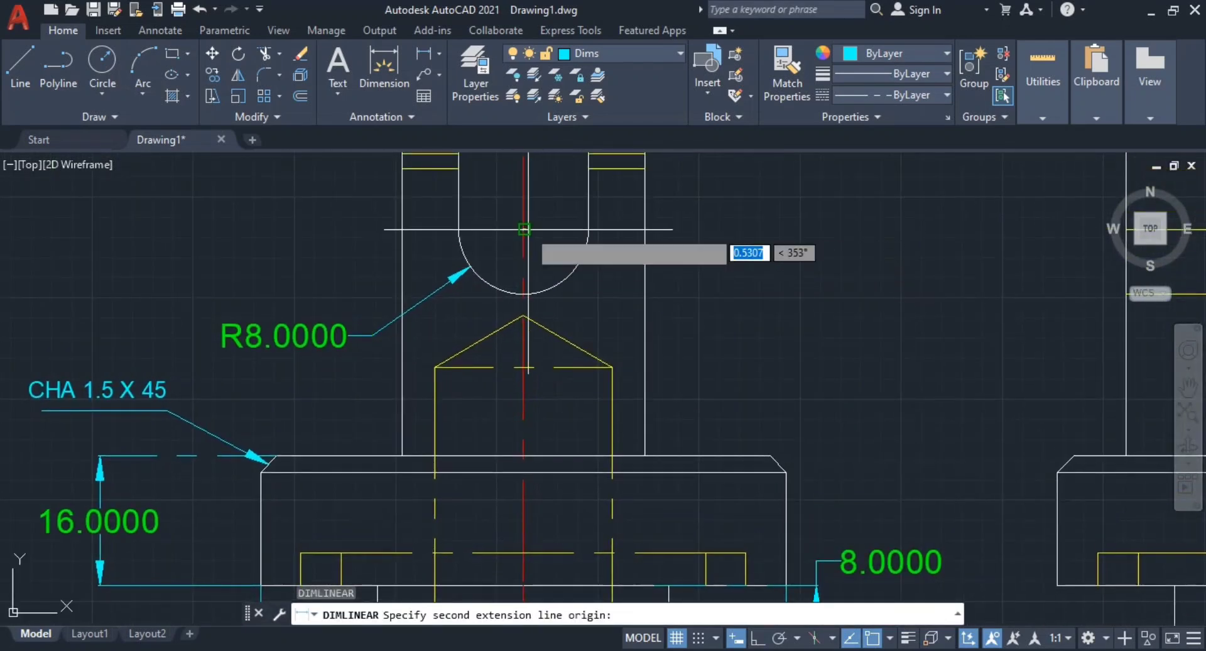
scroll(527, 229, "down", 4)
scroll(537, 386, "up", 3)
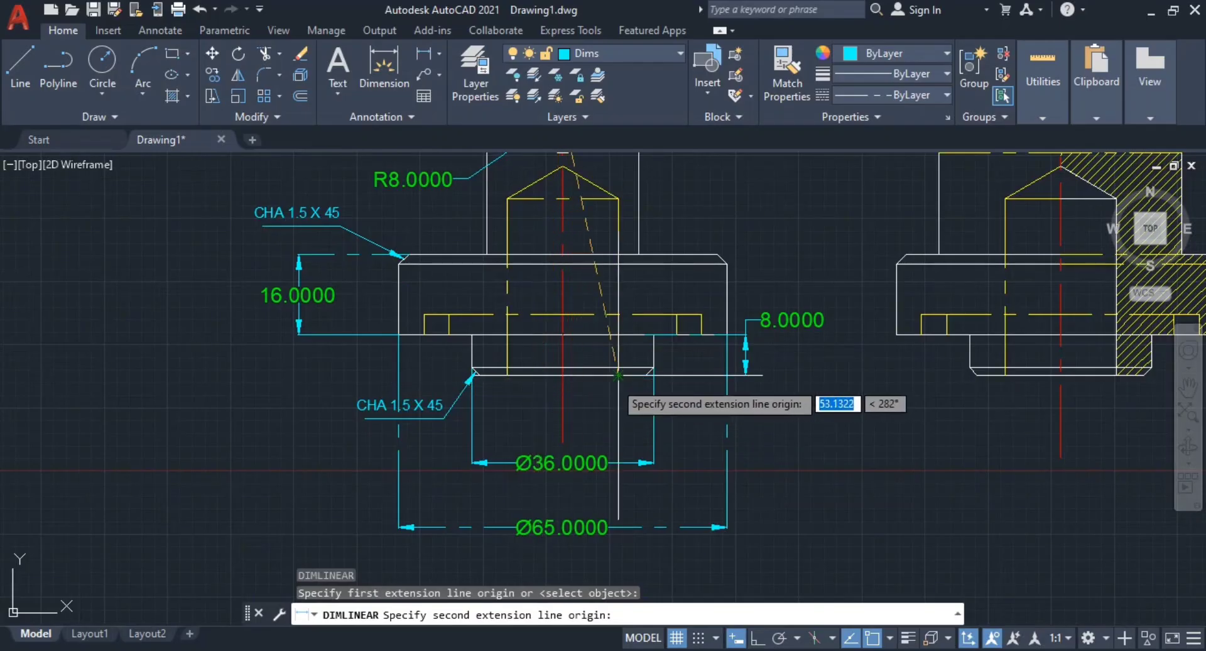
left_click(646, 375)
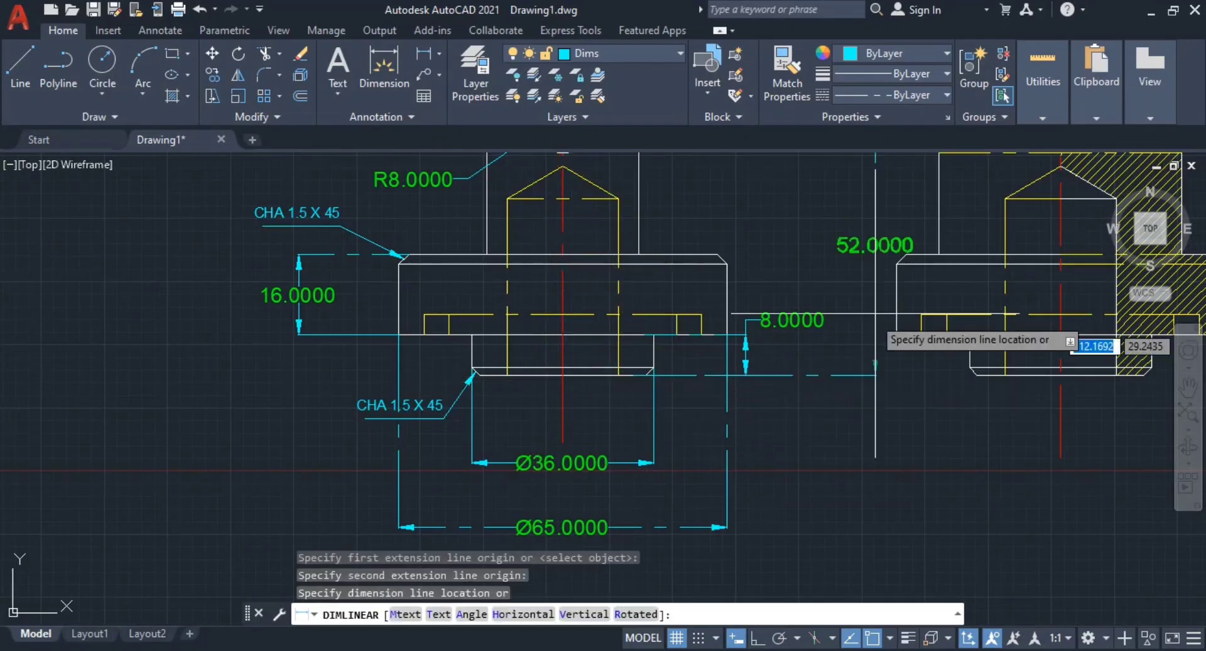
middle_click_drag(840, 304, 826, 398)
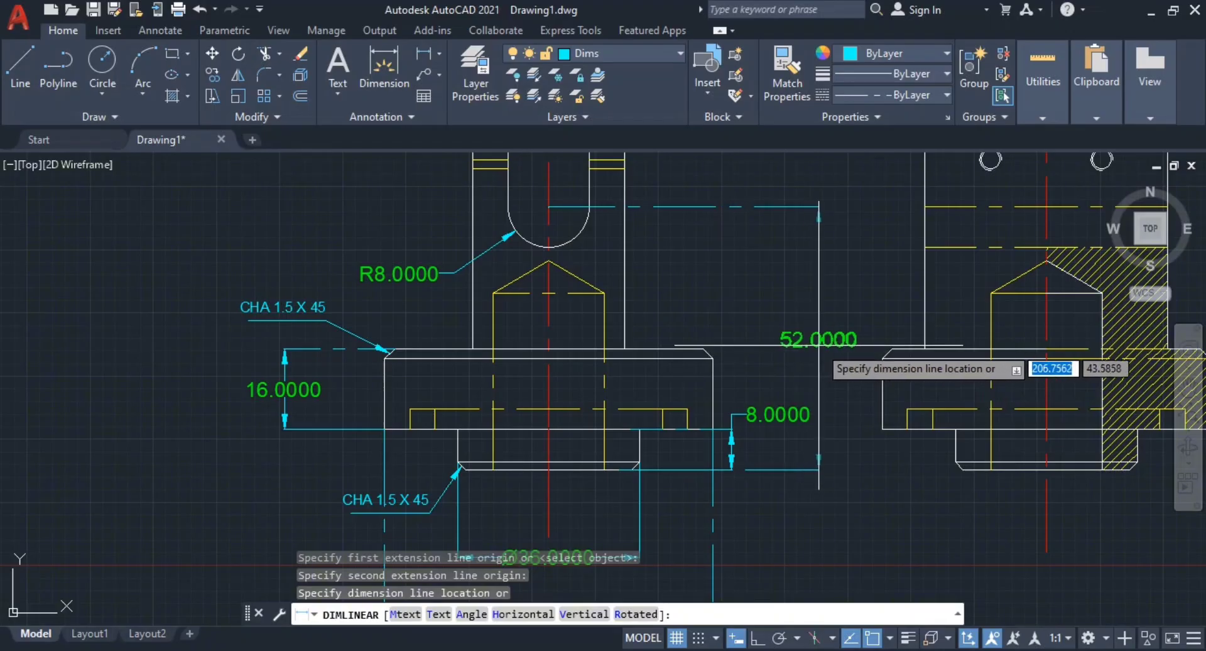
left_click(828, 390)
key("Escape")
key("Escape")
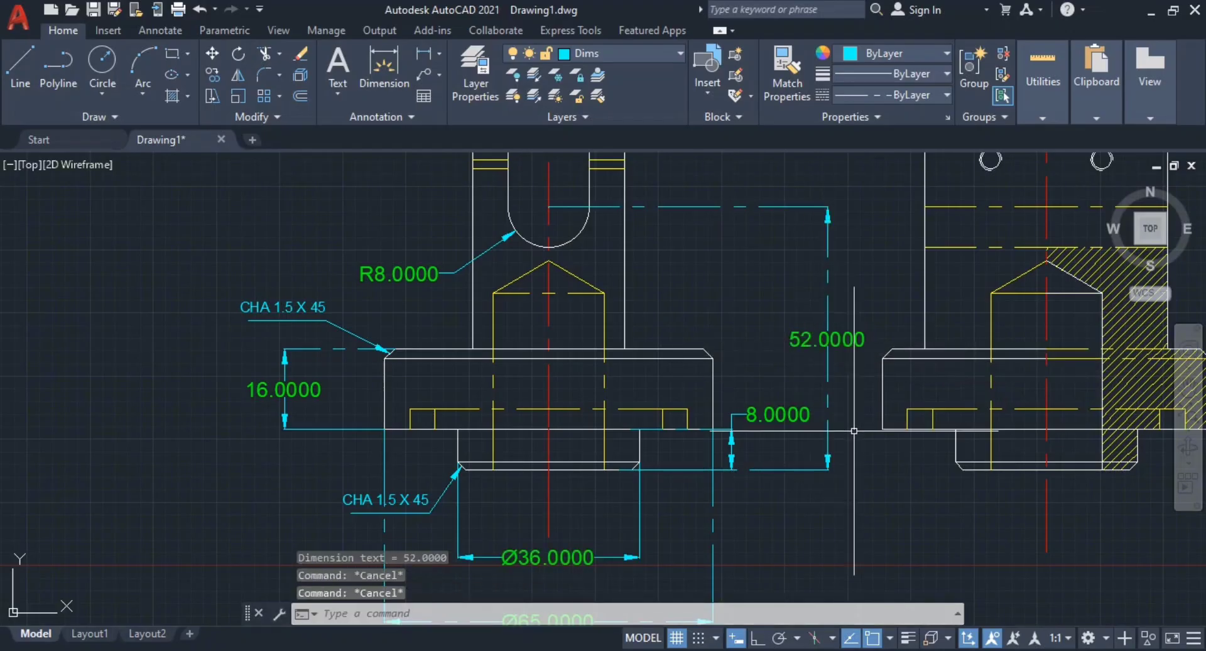
Step: Try a vertical linear dimension from the flange's lower right corner to the top right peak of the half-sectioned view
middle_click_drag(794, 406, 687, 401)
scroll(751, 423, "down", 2)
scroll(671, 401, "up", 1)
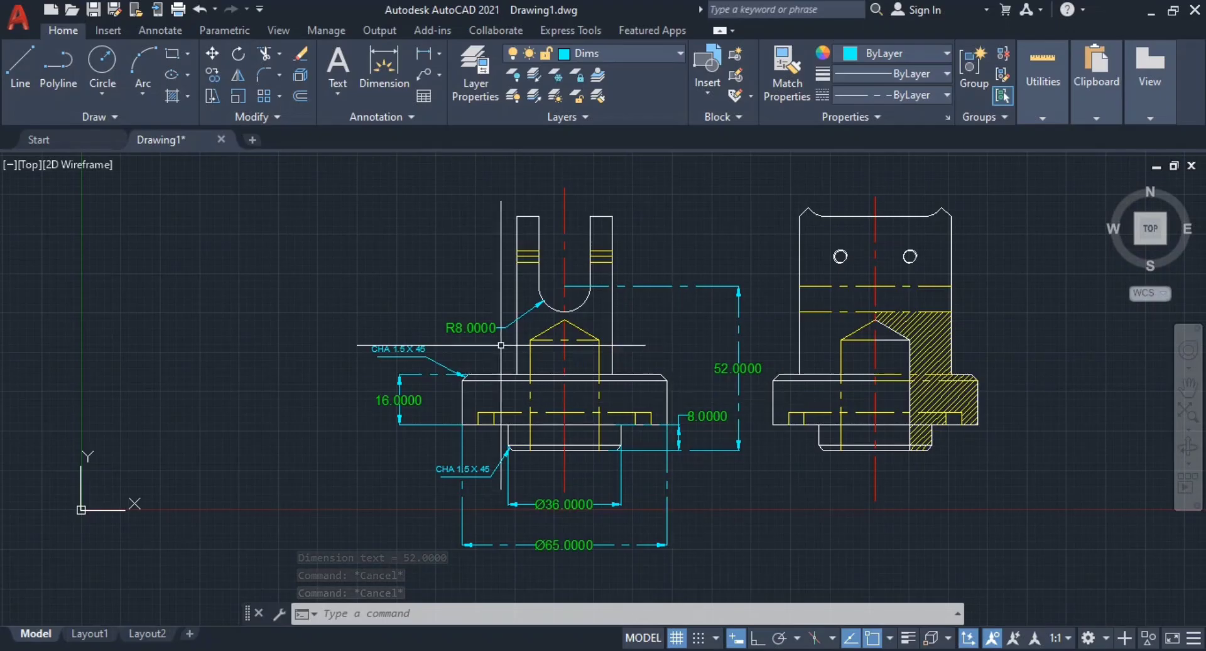
scroll(547, 352, "up", 2)
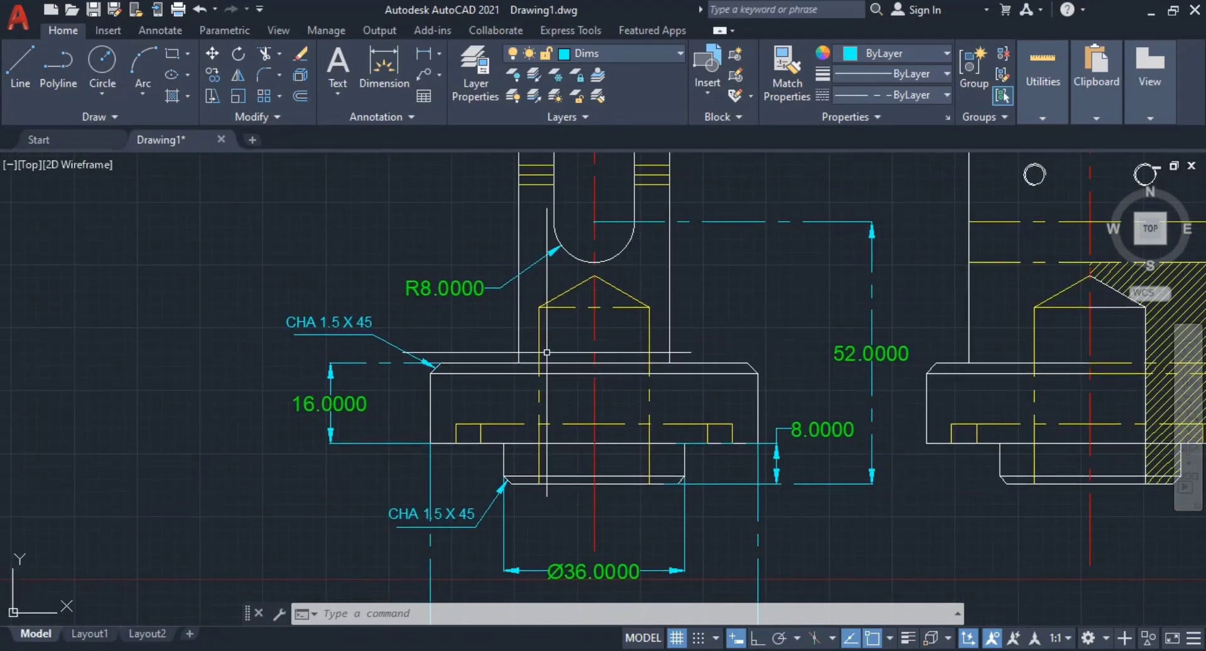
type("dli")
key("Return")
middle_click_drag(870, 380, 534, 376)
middle_click_drag(733, 434, 568, 526)
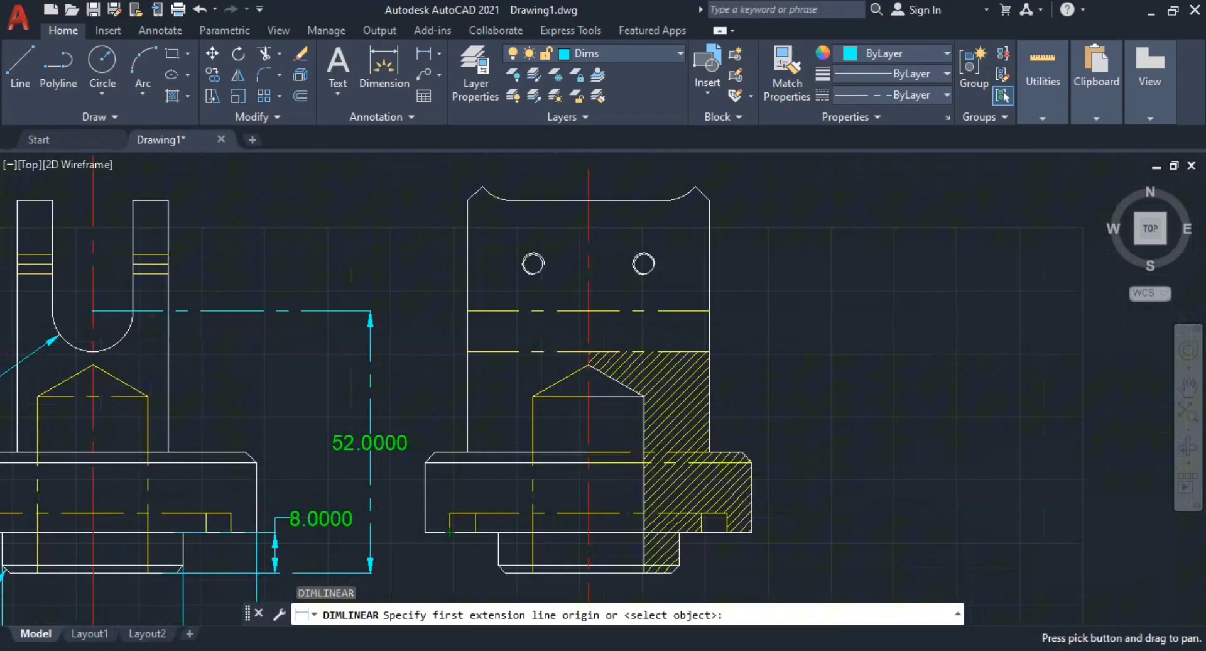
left_click(752, 533)
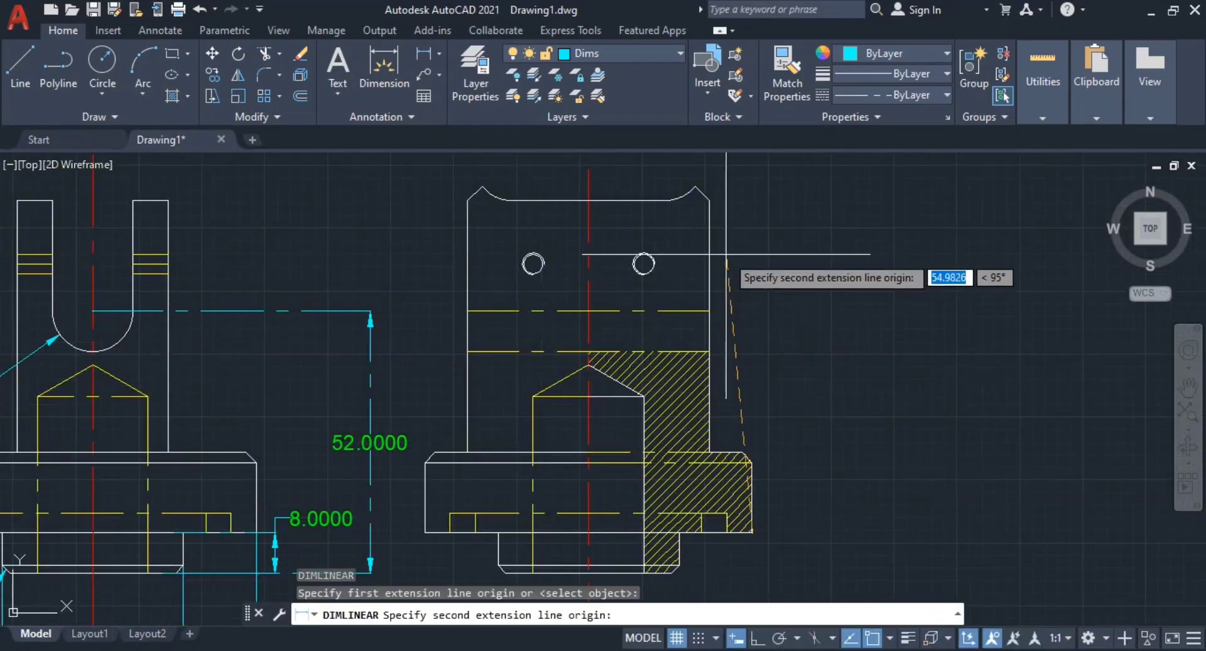
left_click(695, 187)
left_click(906, 293)
key("Escape")
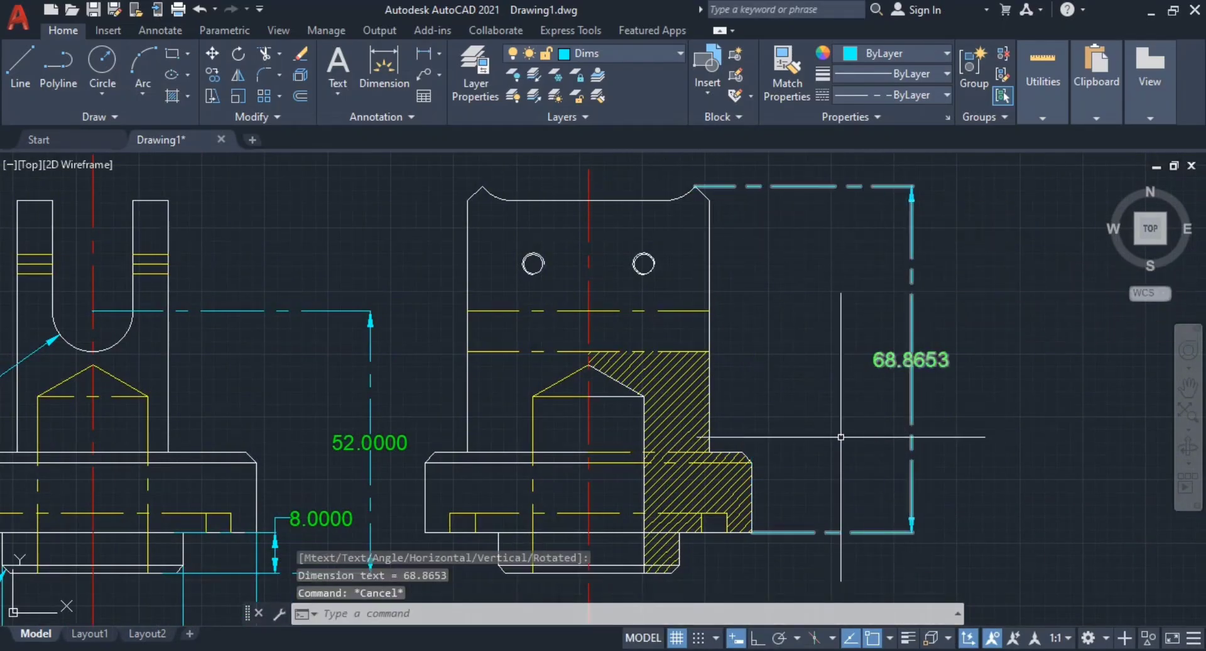
Step: Erase the vertical dimension just placed to the right of the half-sectioned view
middle_click_drag(842, 439, 903, 357)
key("Escape")
left_click(1018, 473)
left_click(948, 386)
type("e")
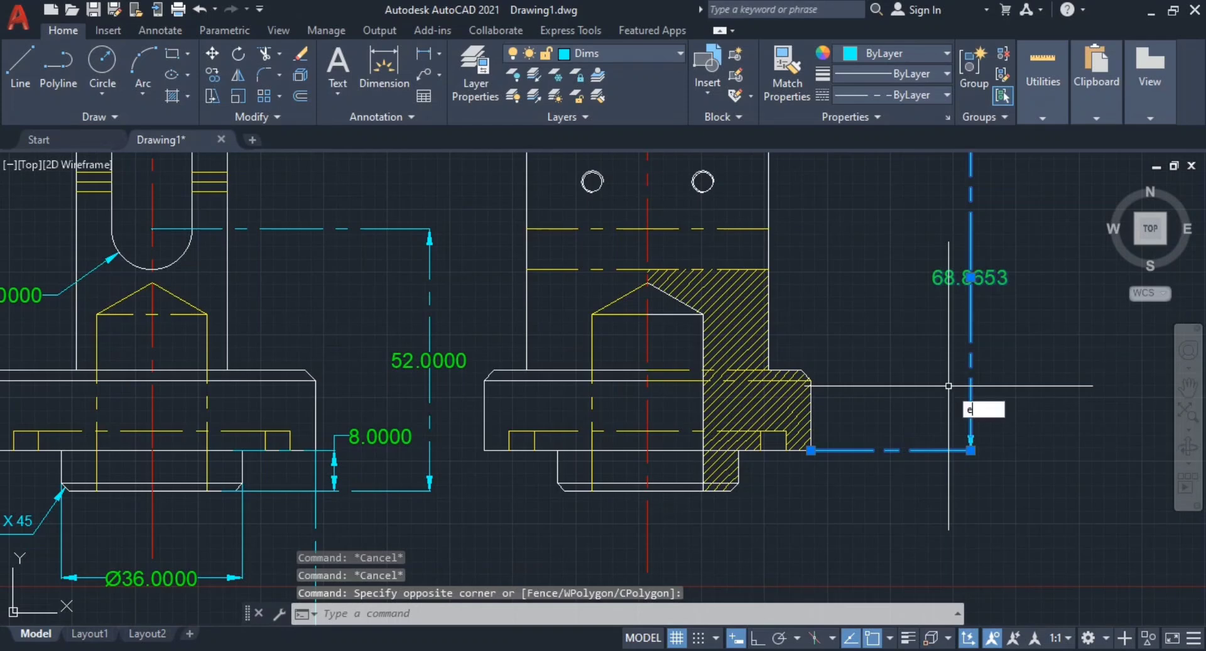
key("Return")
Step: Dimension the half-sectioned view's overall height from its bottom face to the top right peak, placing the dimension to the right of the view
type("dli")
key("Return")
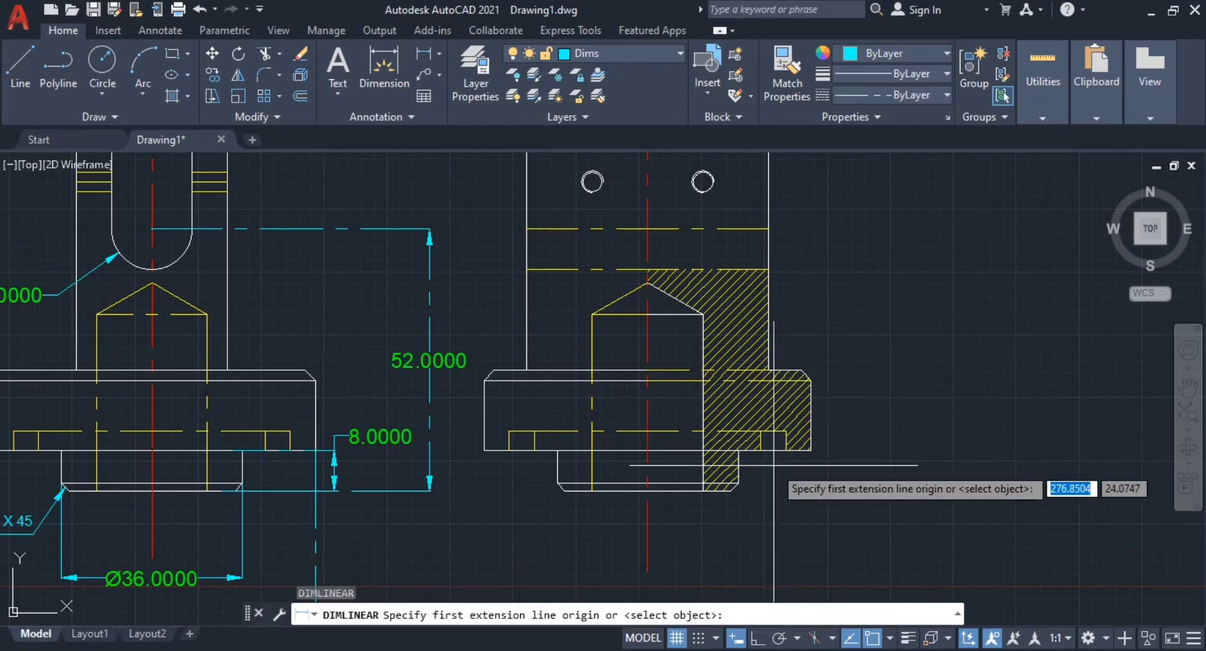
left_click(692, 490)
middle_click_drag(896, 366, 878, 544)
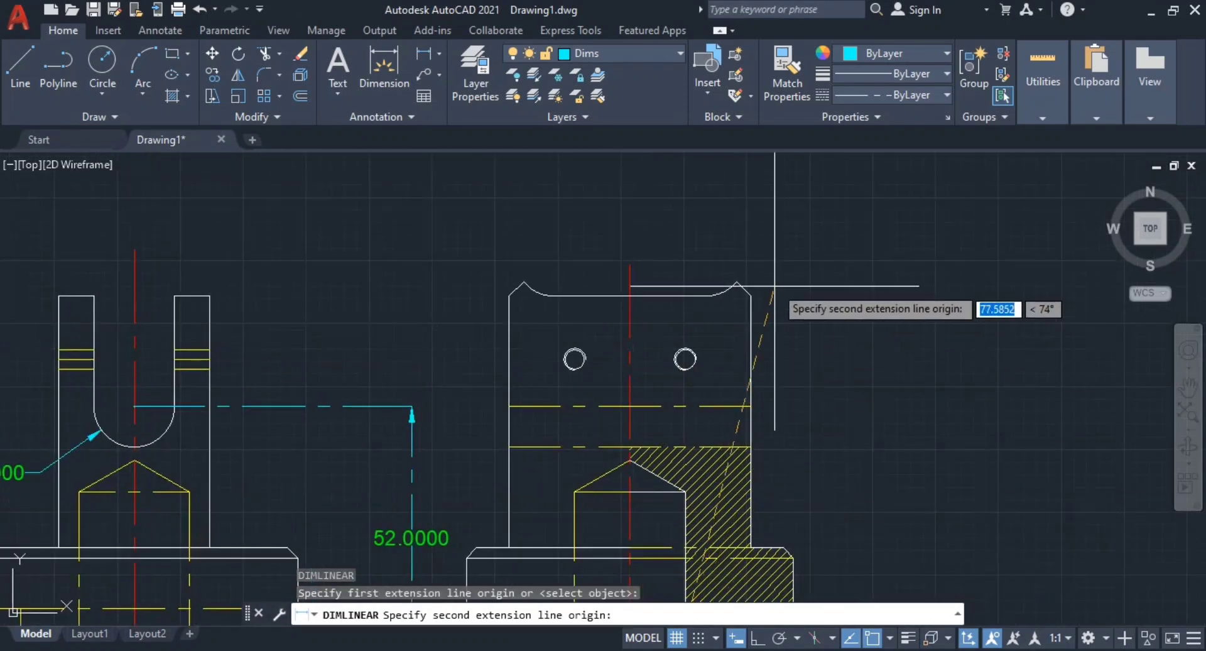
left_click(736, 282)
middle_click_drag(1031, 423, 1018, 294)
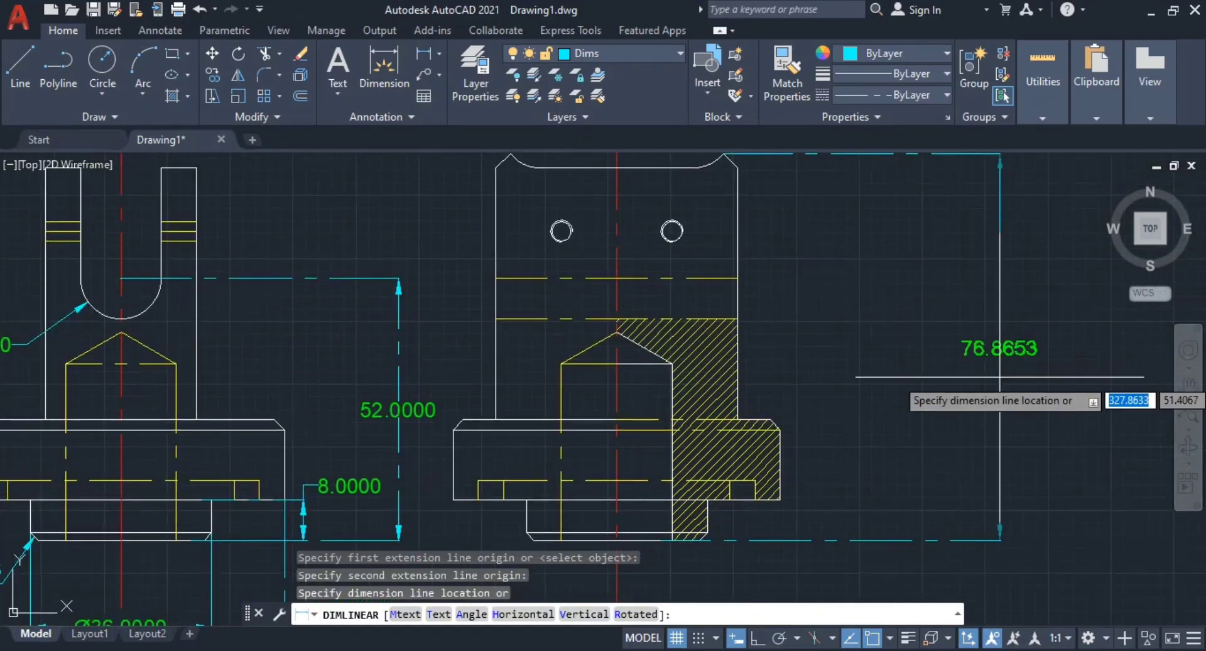
left_click(1000, 377)
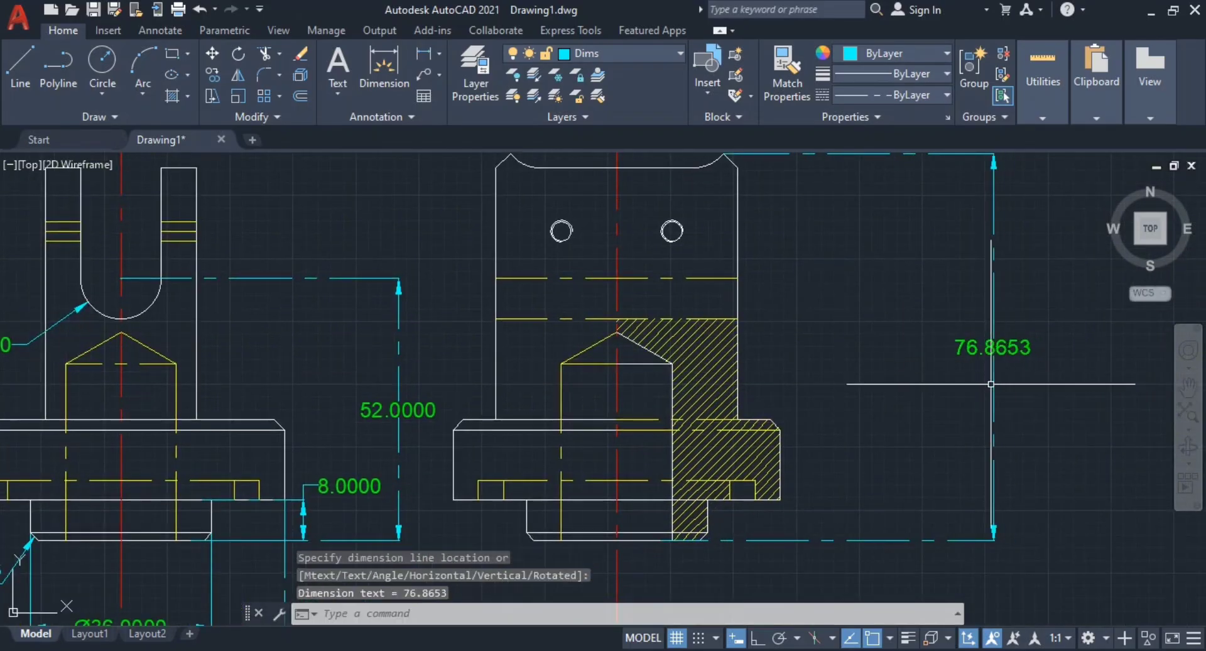
key("alt+Tab")
key("alt+Tab")
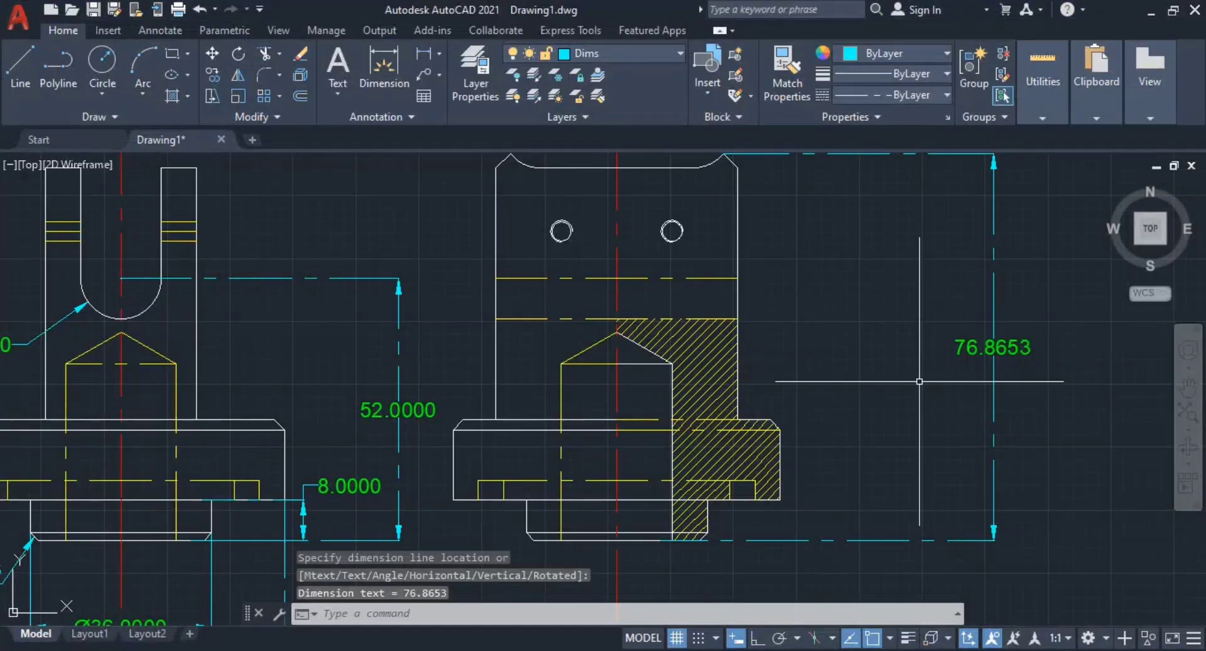
middle_click_drag(858, 381, 910, 416)
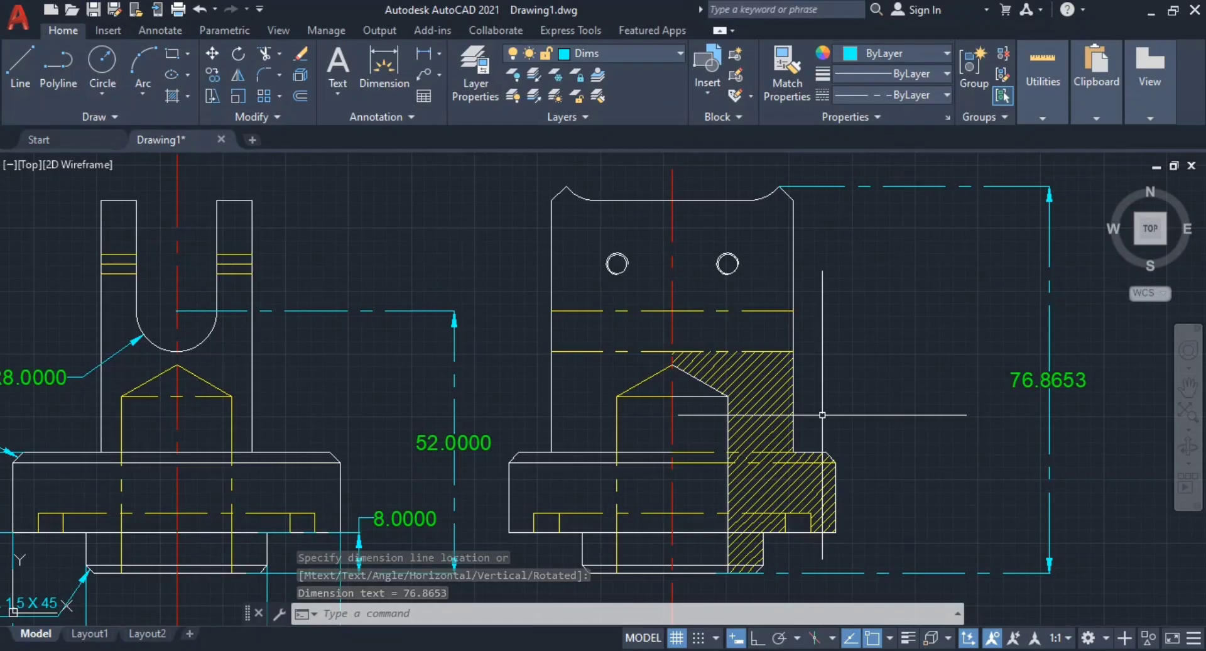
middle_click_drag(823, 415, 818, 367)
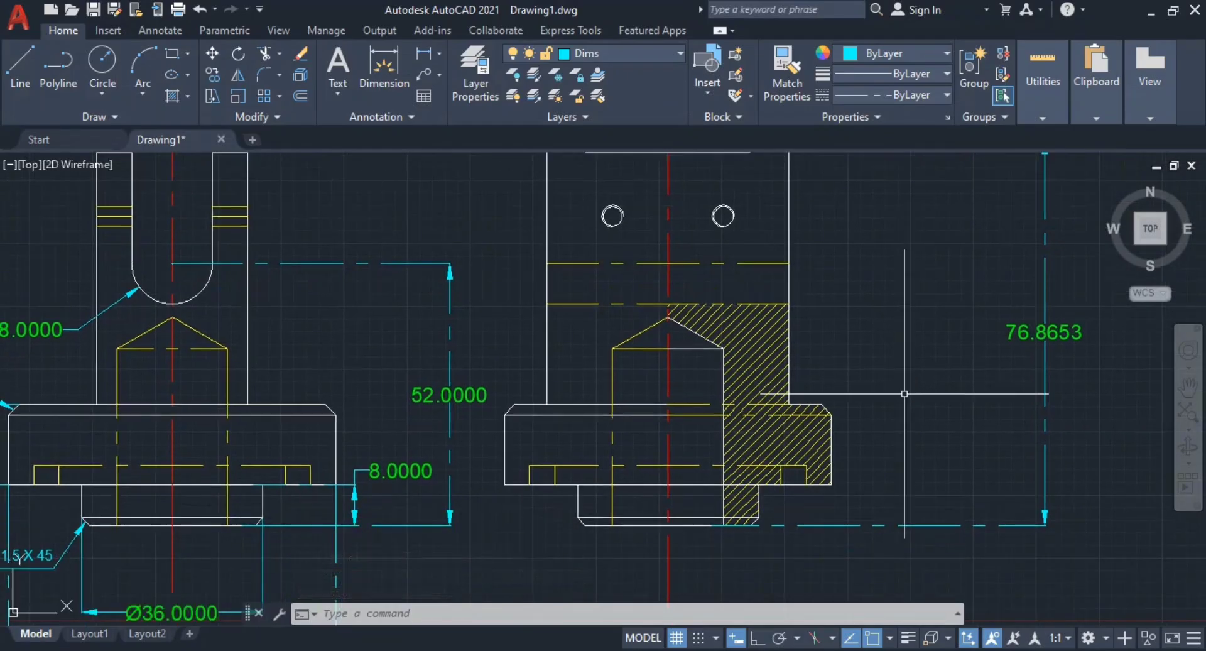
middle_click_drag(782, 515, 816, 390)
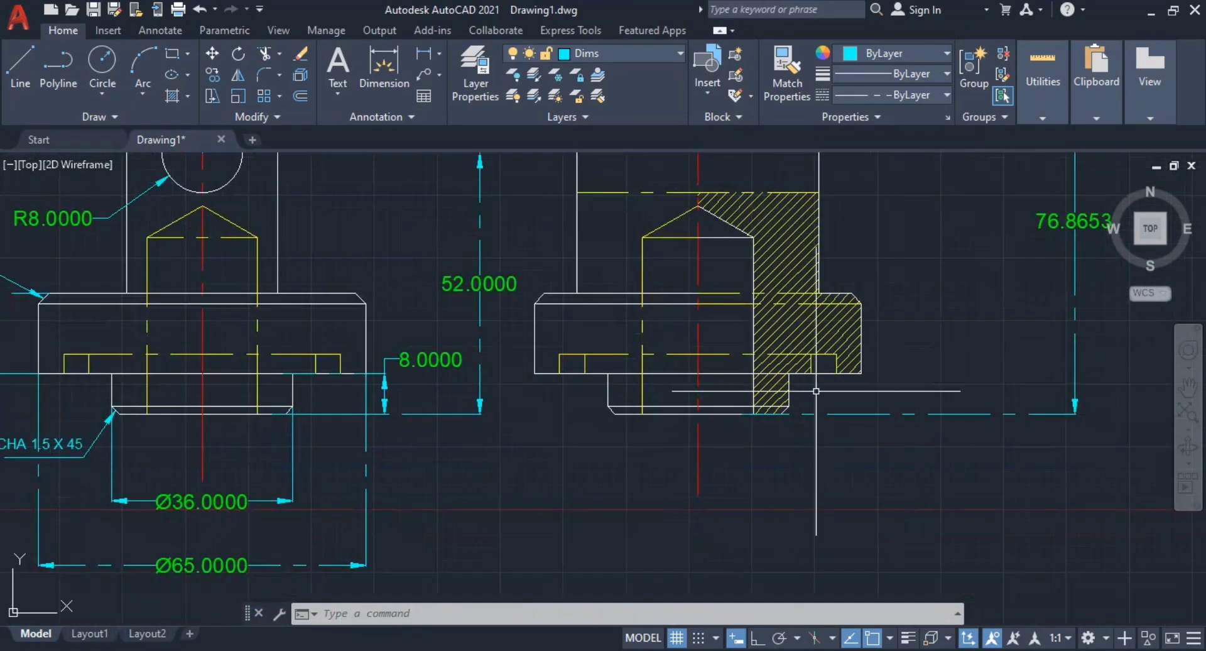
scroll(747, 377, "up", 3)
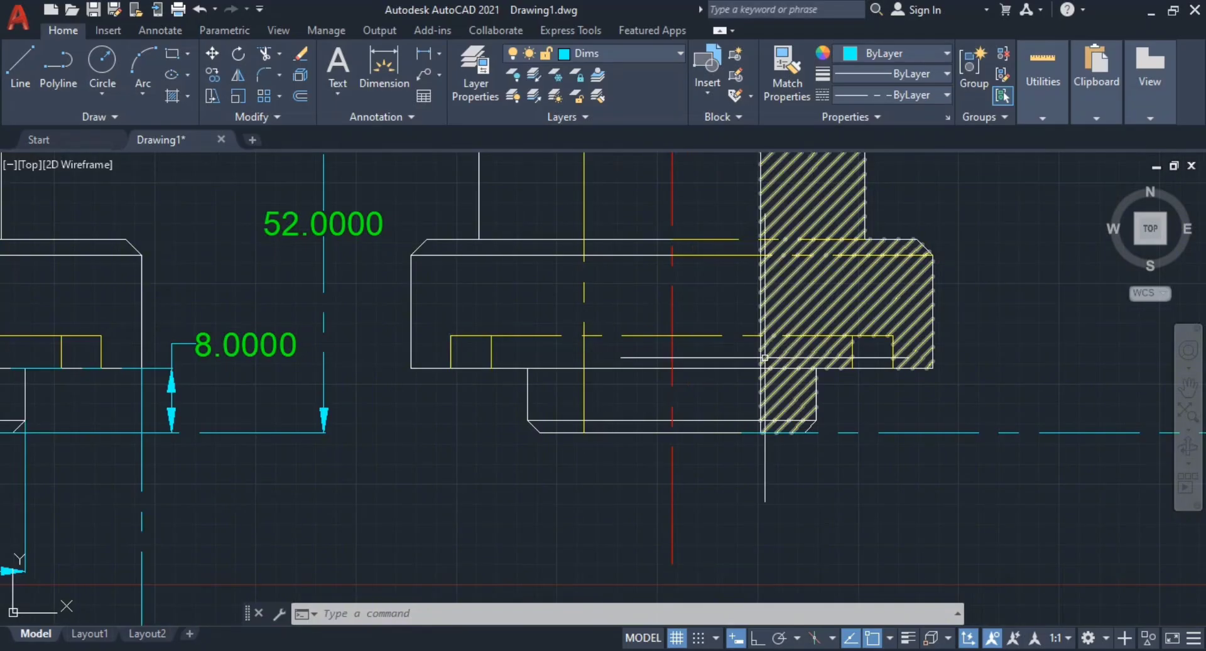
key("Return")
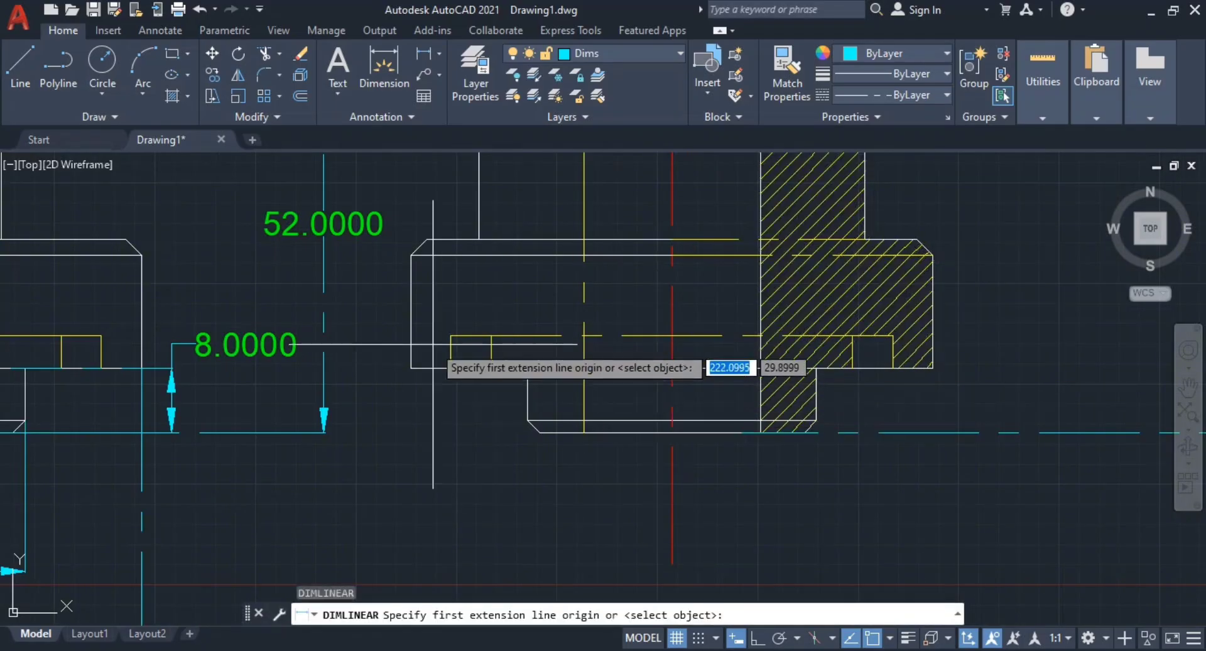
left_click(451, 351)
left_click(893, 351)
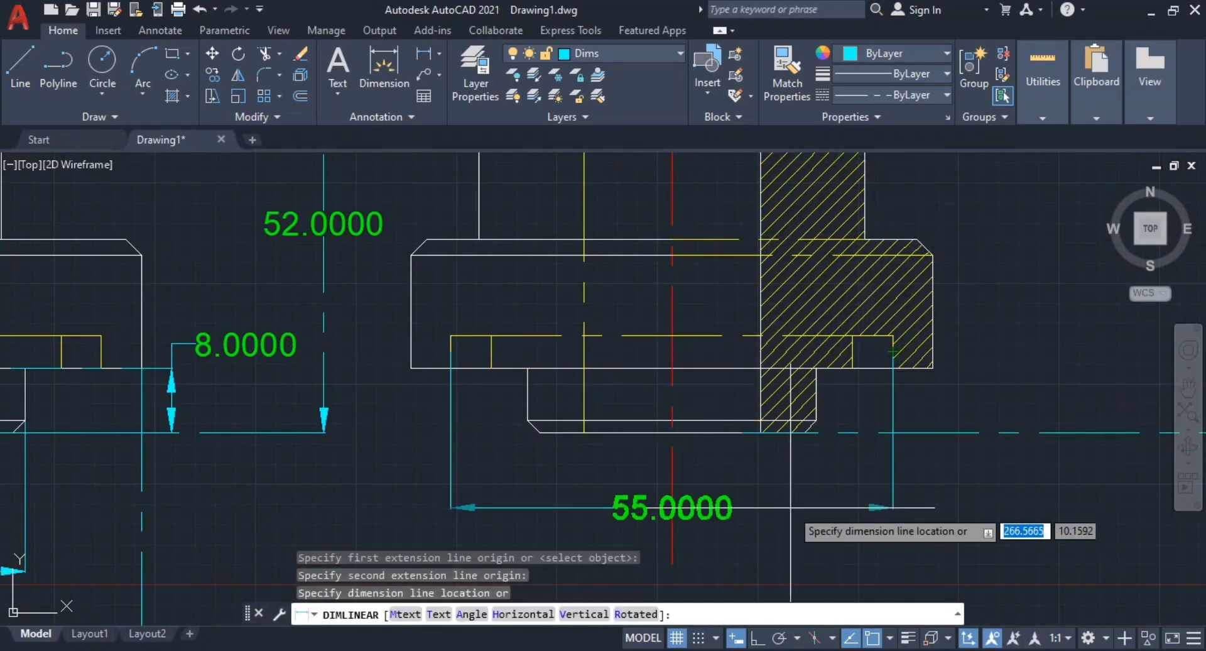
middle_click_drag(793, 506, 832, 339)
key("Escape")
Step: Add a horizontal linear dimension across the outer edges of the flange's underside groove, well below the half-sectioned view
key("Return")
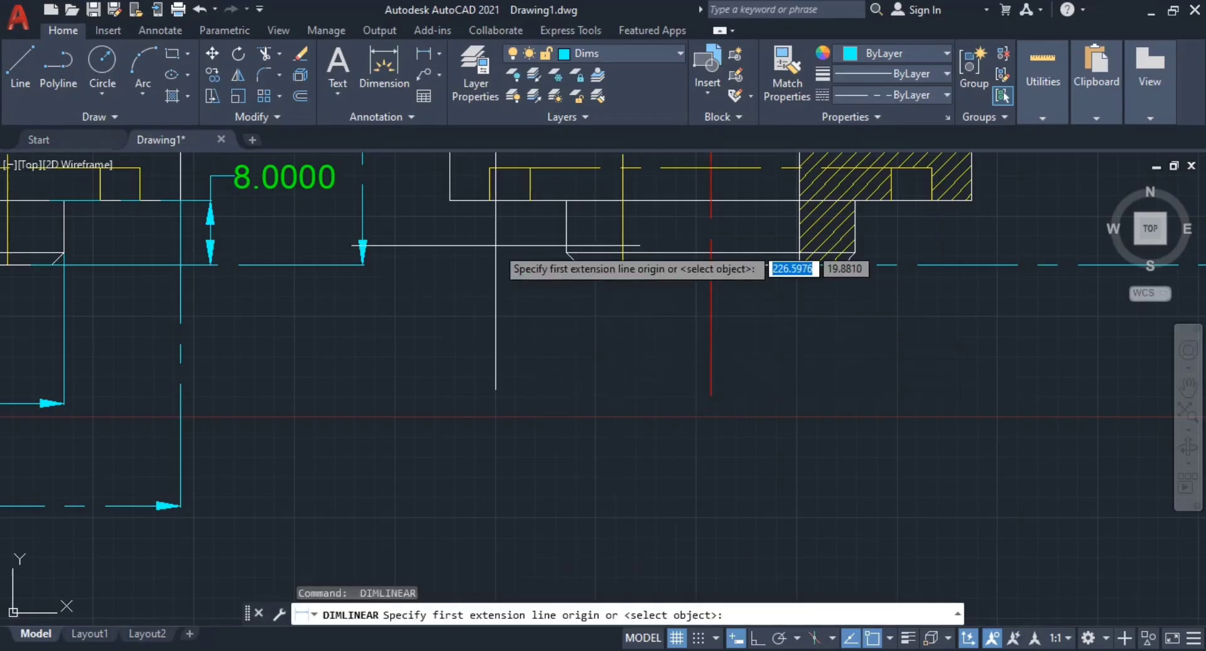
left_click(491, 200)
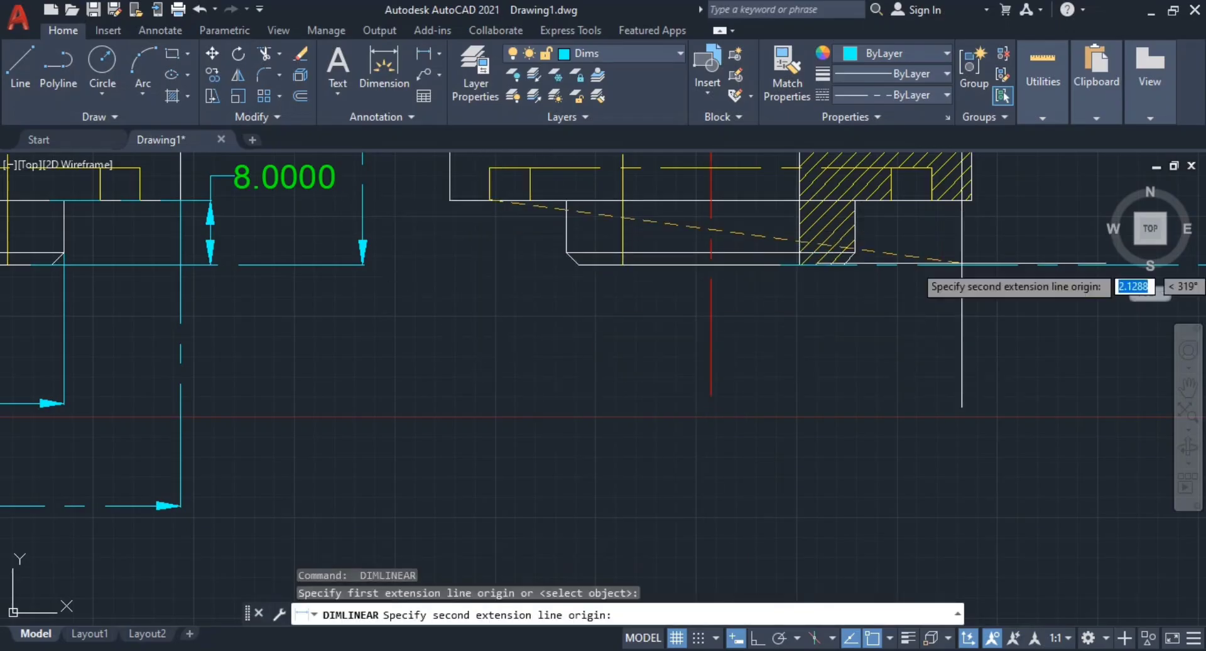
left_click(932, 201)
left_click(831, 467)
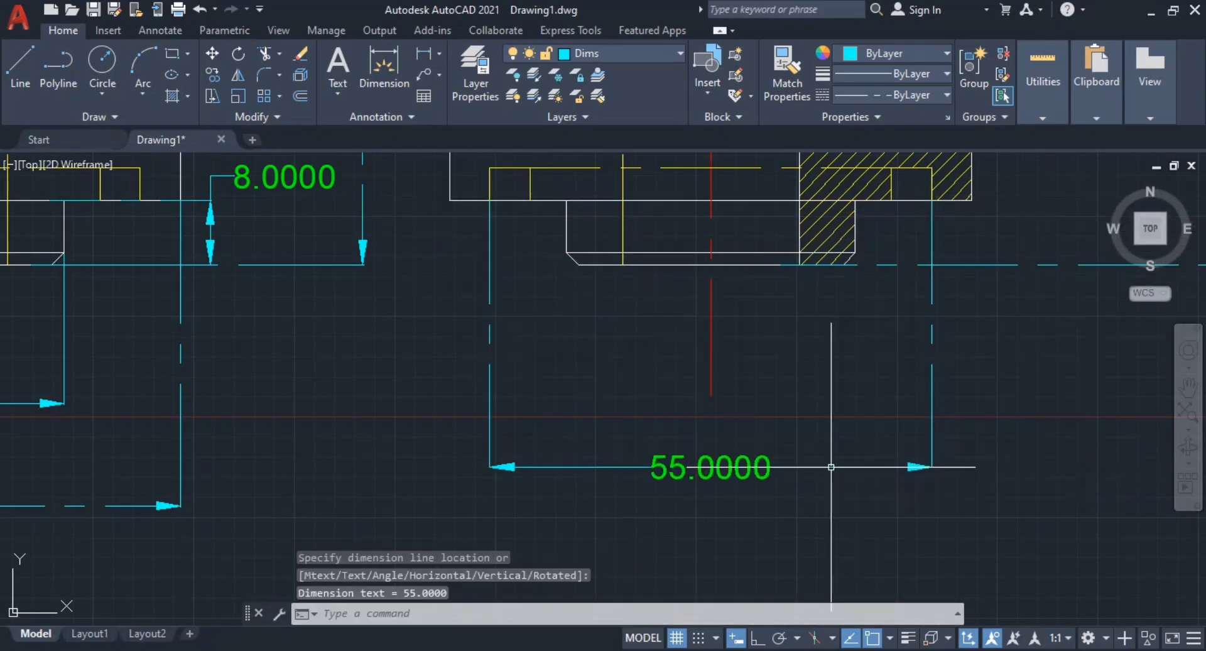
Step: Dimension the central bore's width at the bottom face of the half-sectioned view, placing it just below the part
key("Return")
middle_click_drag(657, 352, 647, 385)
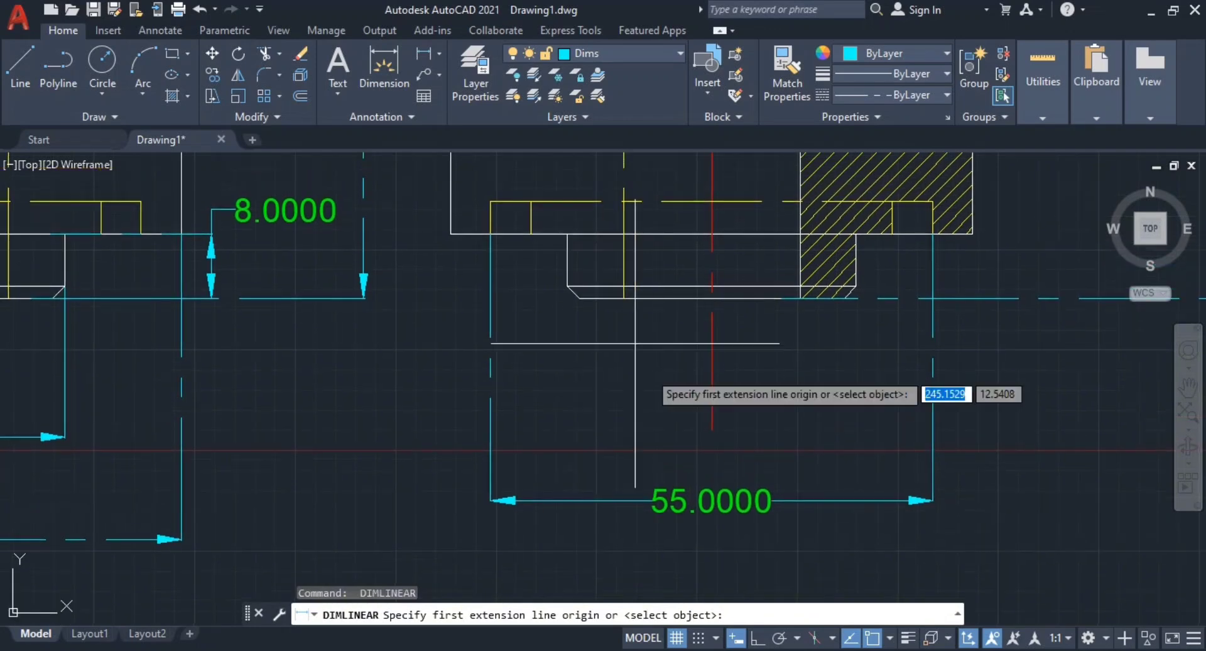
left_click(623, 298)
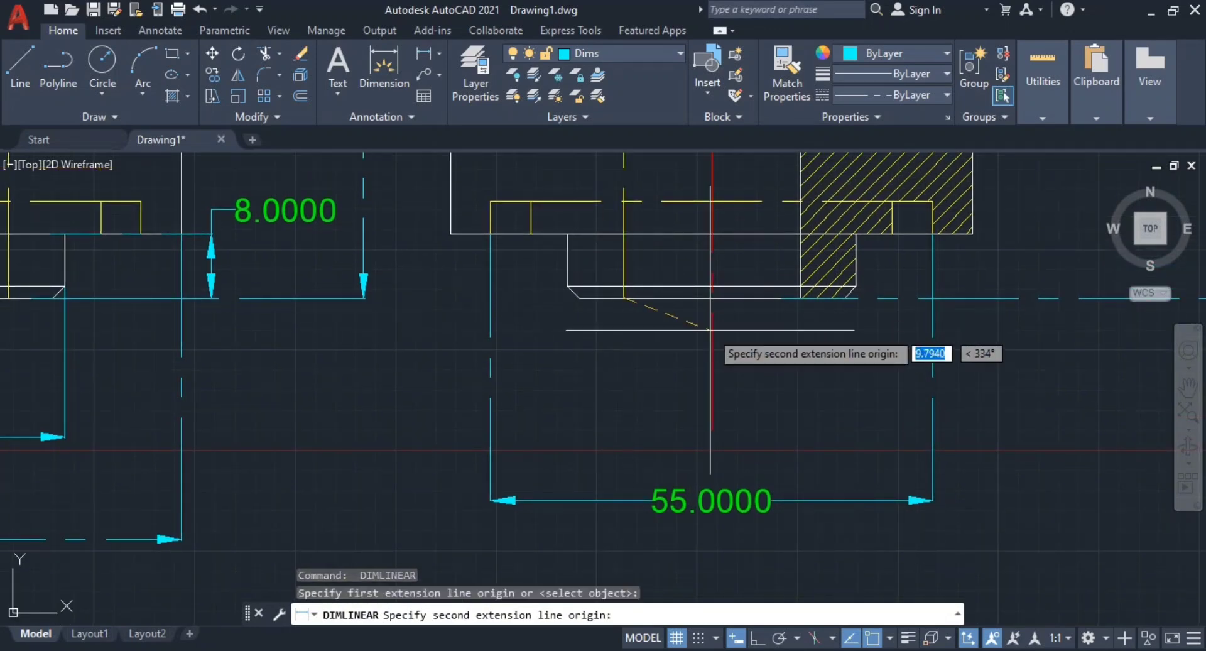
left_click(801, 298)
left_click(777, 361)
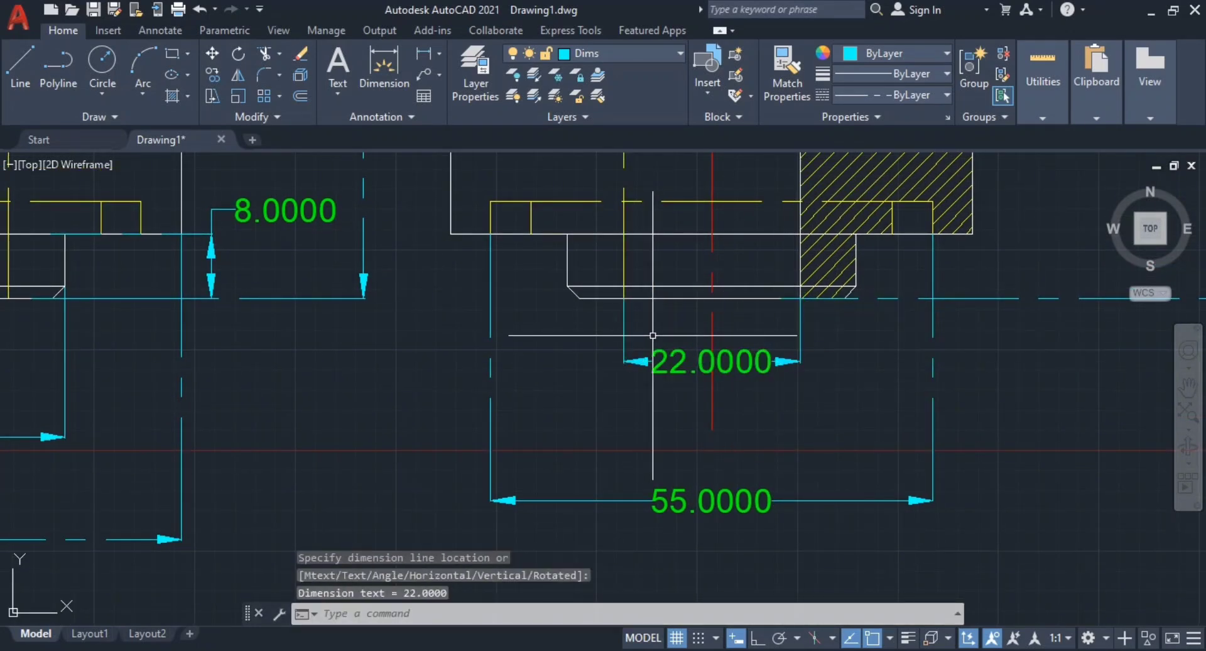
Step: Dimension the width across the inner edges of the underside groove, placing it between the bore and outer groove dimensions
key("Return")
left_click(531, 234)
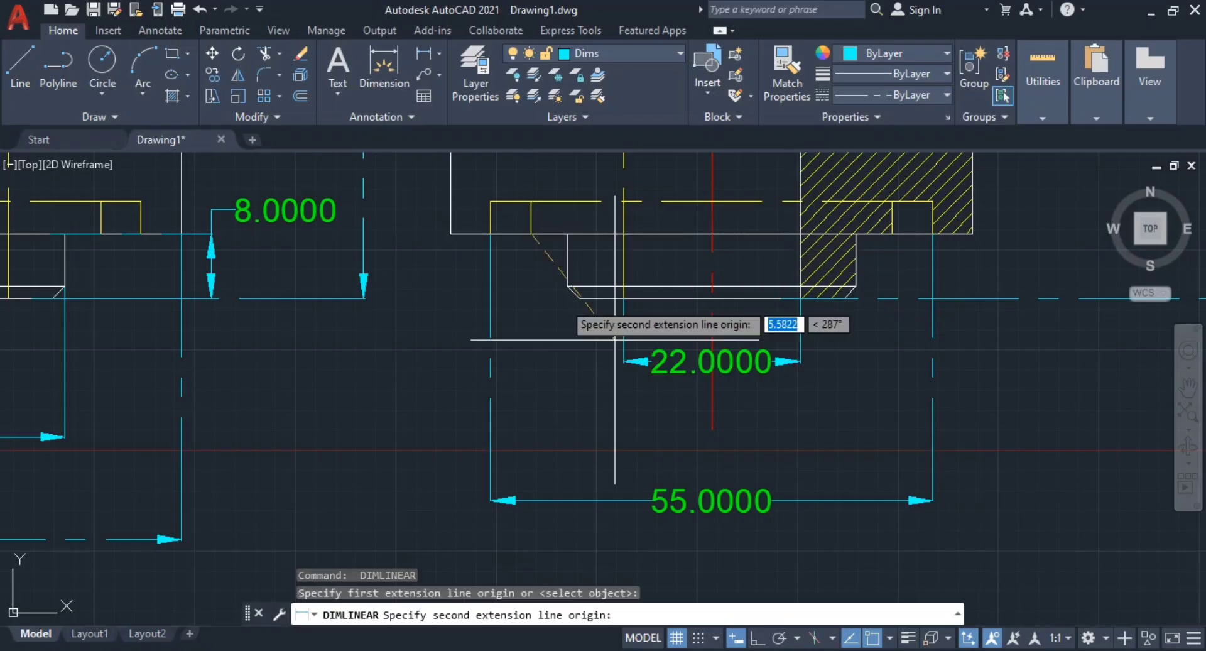
left_click(892, 233)
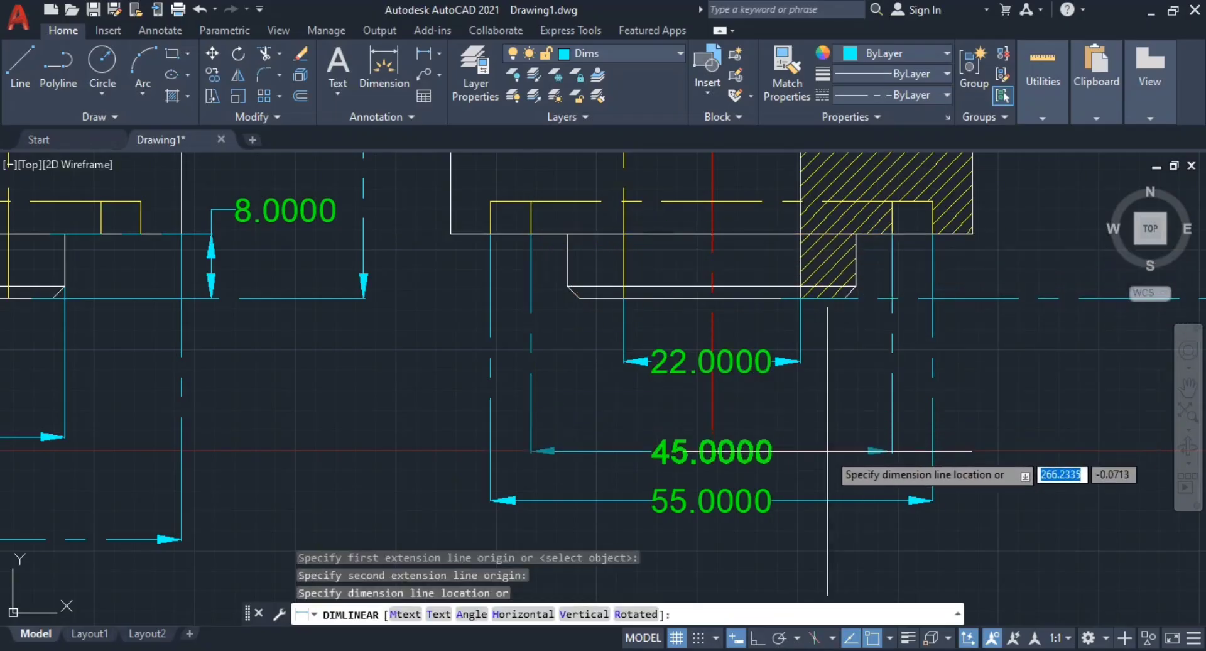
left_click(827, 443)
key("Escape")
key("Escape")
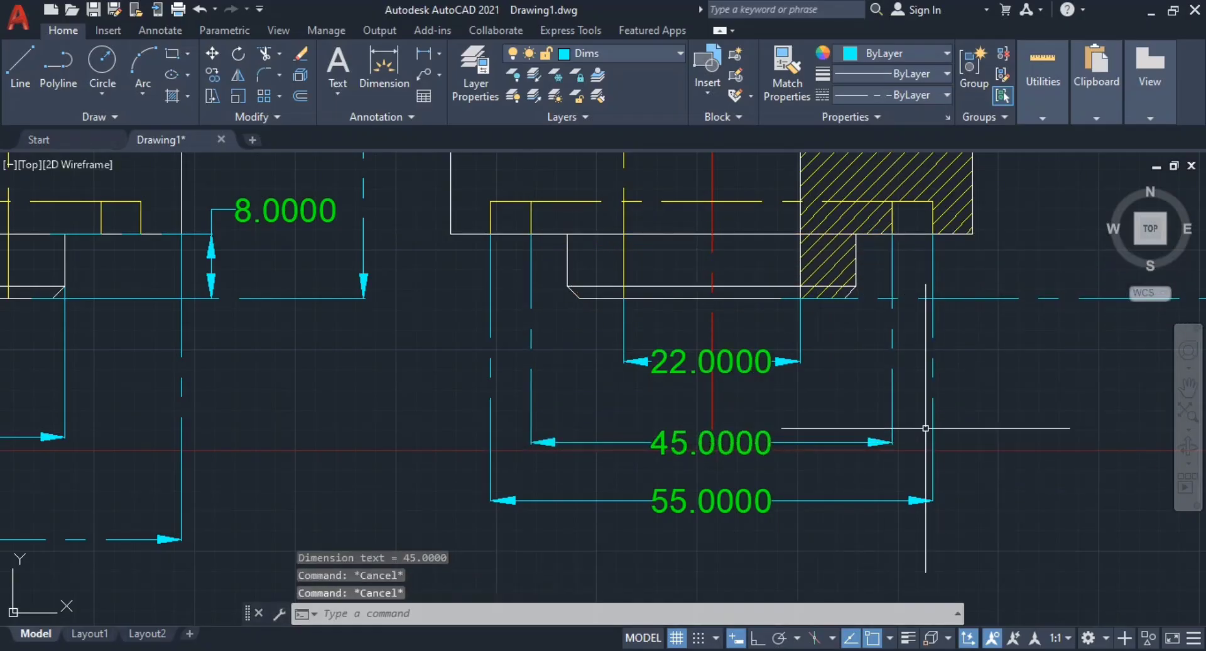
scroll(921, 428, "down", 1)
middle_click_drag(918, 438, 946, 466)
middle_click_drag(739, 366, 745, 391)
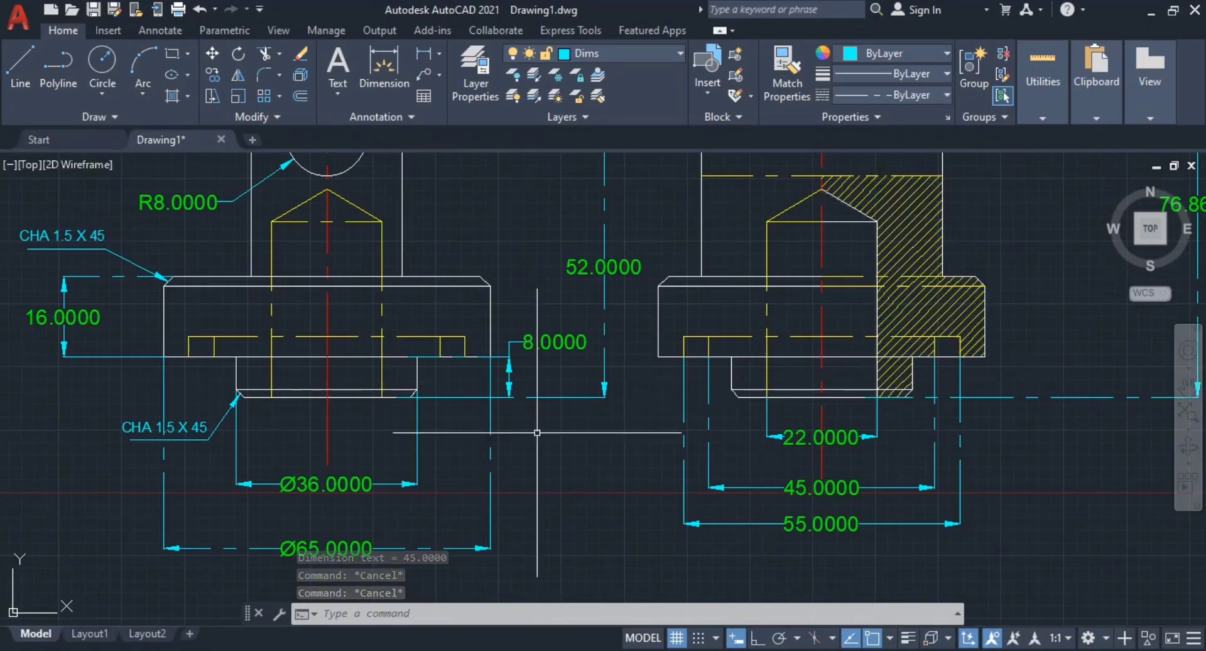
middle_click_drag(897, 447, 834, 447)
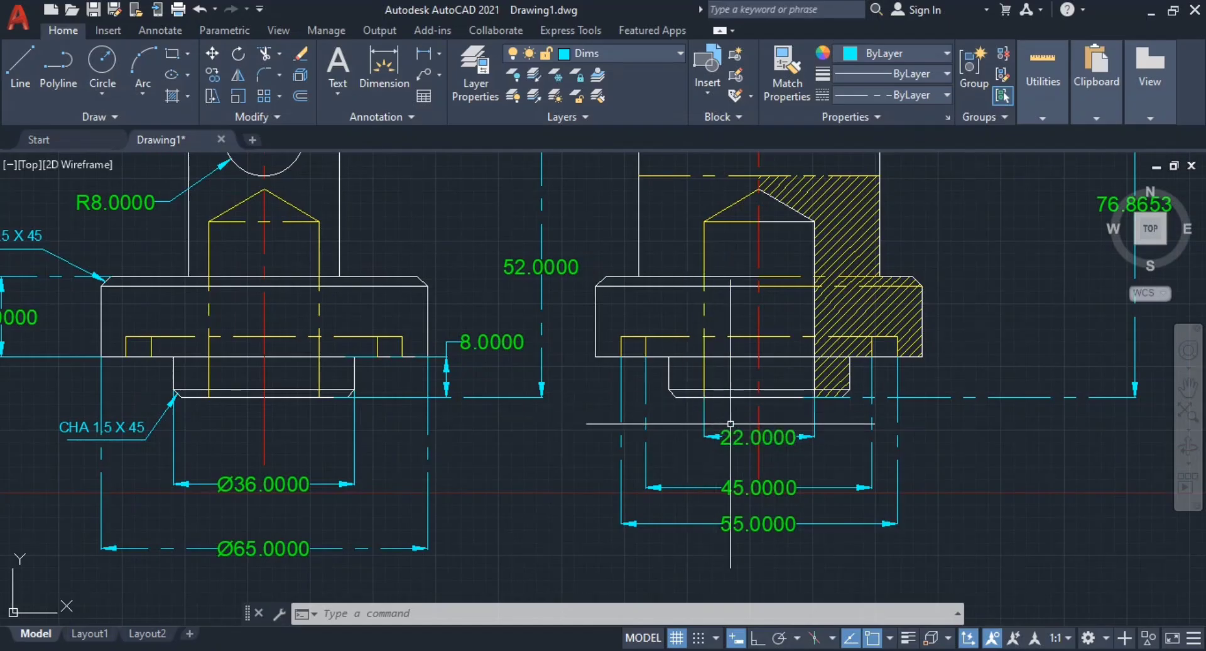
scroll(979, 353, "up", 2)
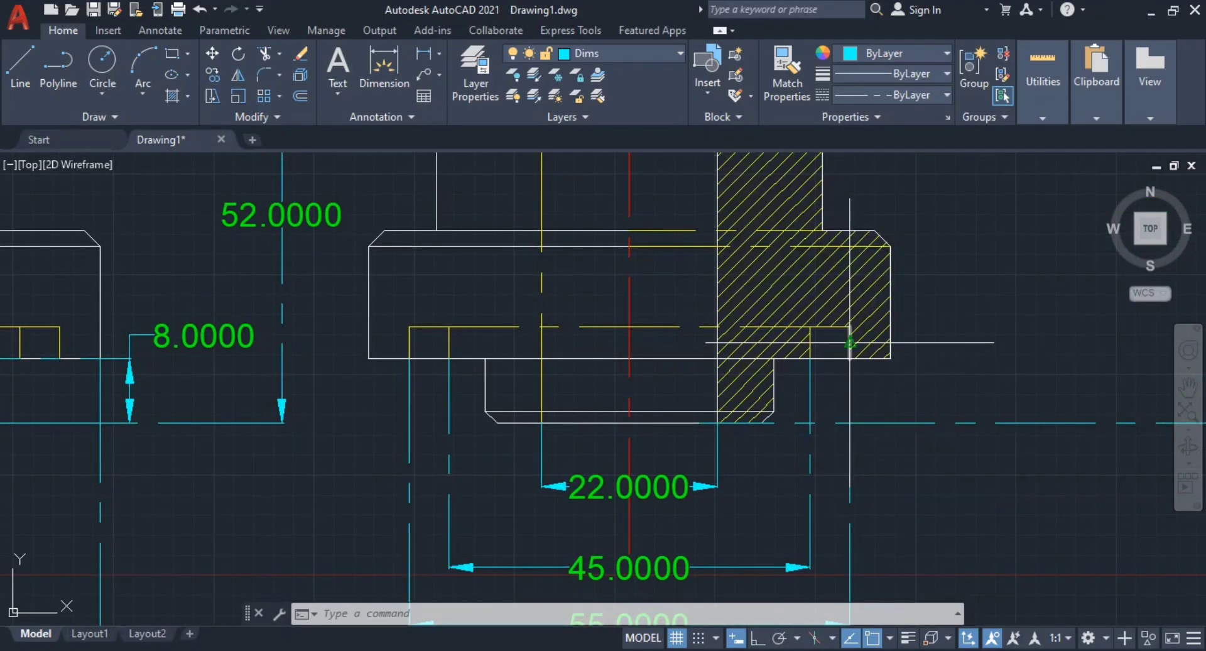
Step: Add a vertical linear dimension for the underside groove's depth, placing it just right of the half-sectioned view's flange
key("Return")
scroll(850, 342, "up", 2)
left_click(831, 363)
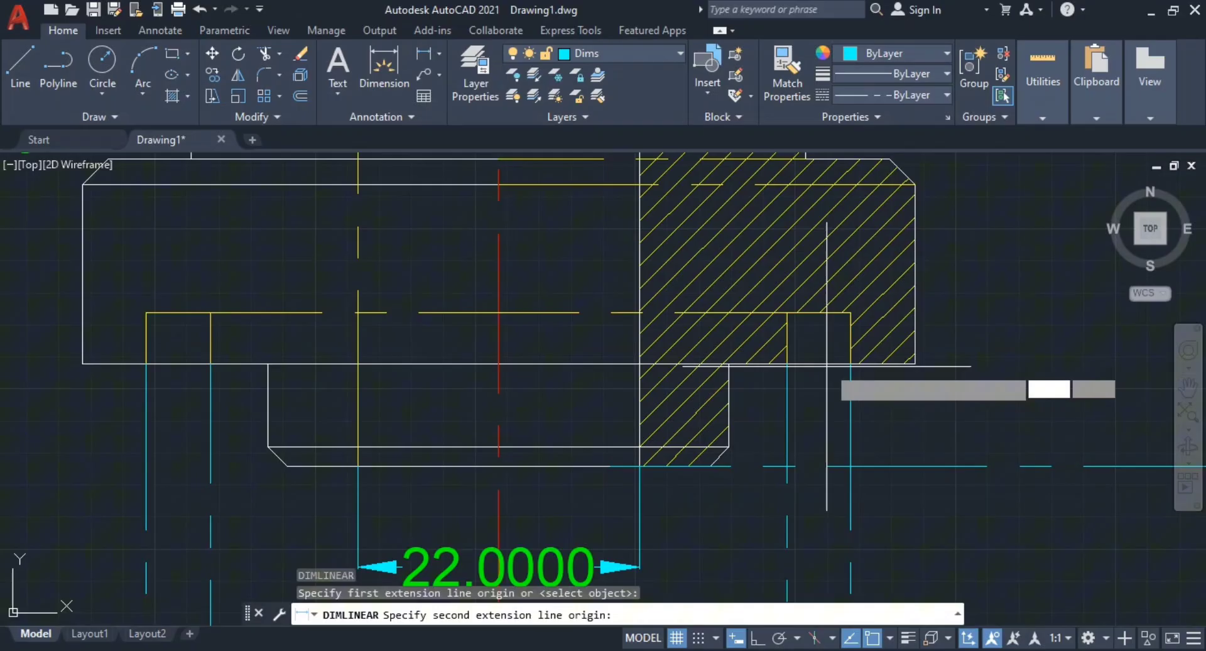
left_click(826, 312)
left_click(1037, 402)
key("Escape")
key("Escape")
scroll(964, 397, "down", 3)
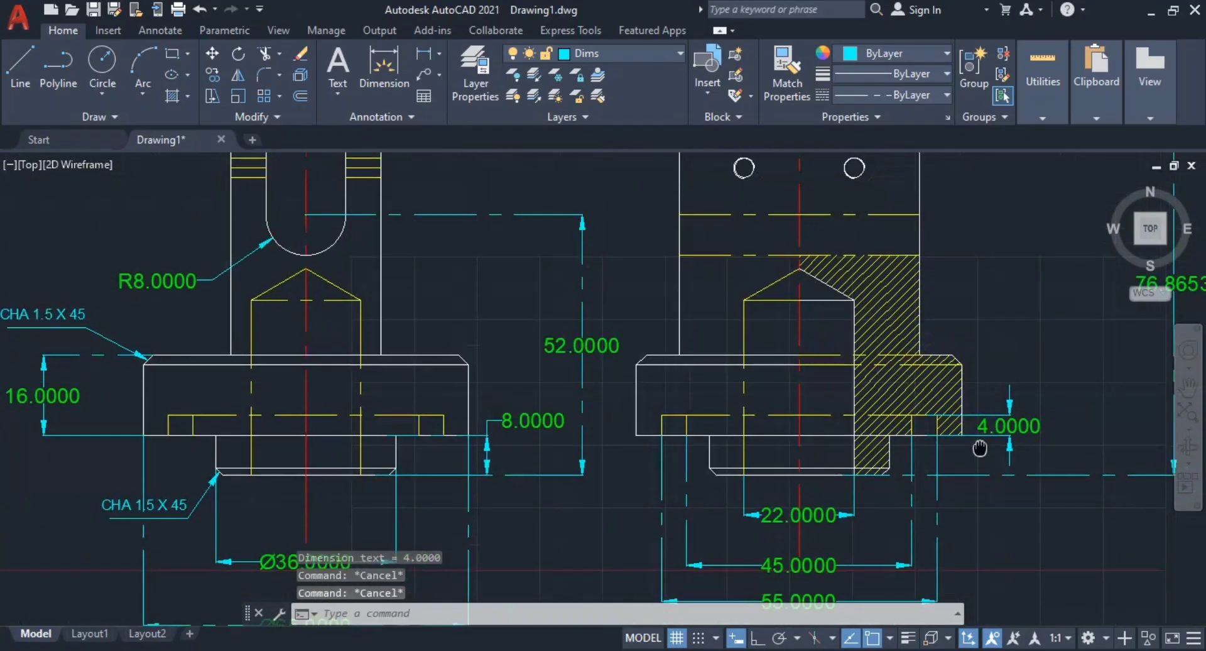
Step: Dimension the central bore's straight depth from the bottom face to its shoulder, placing the dimension left of the half-sectioned view
middle_click_drag(980, 448, 946, 490)
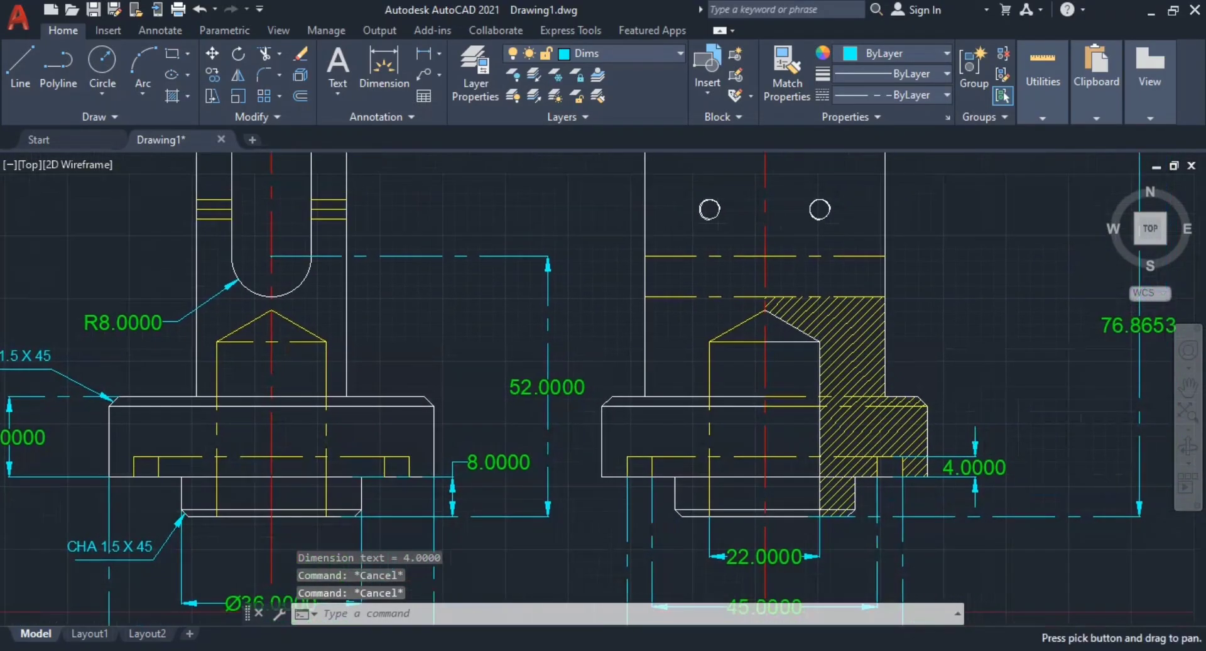
middle_click_drag(775, 319, 781, 273)
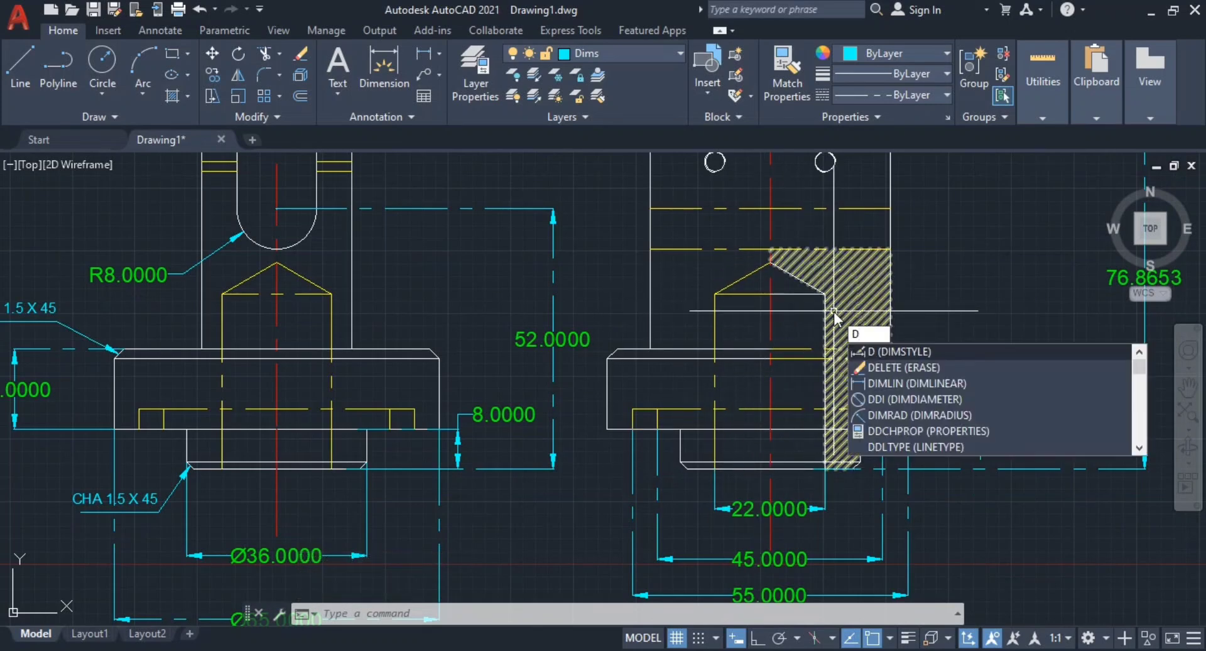
type("li")
key("Return")
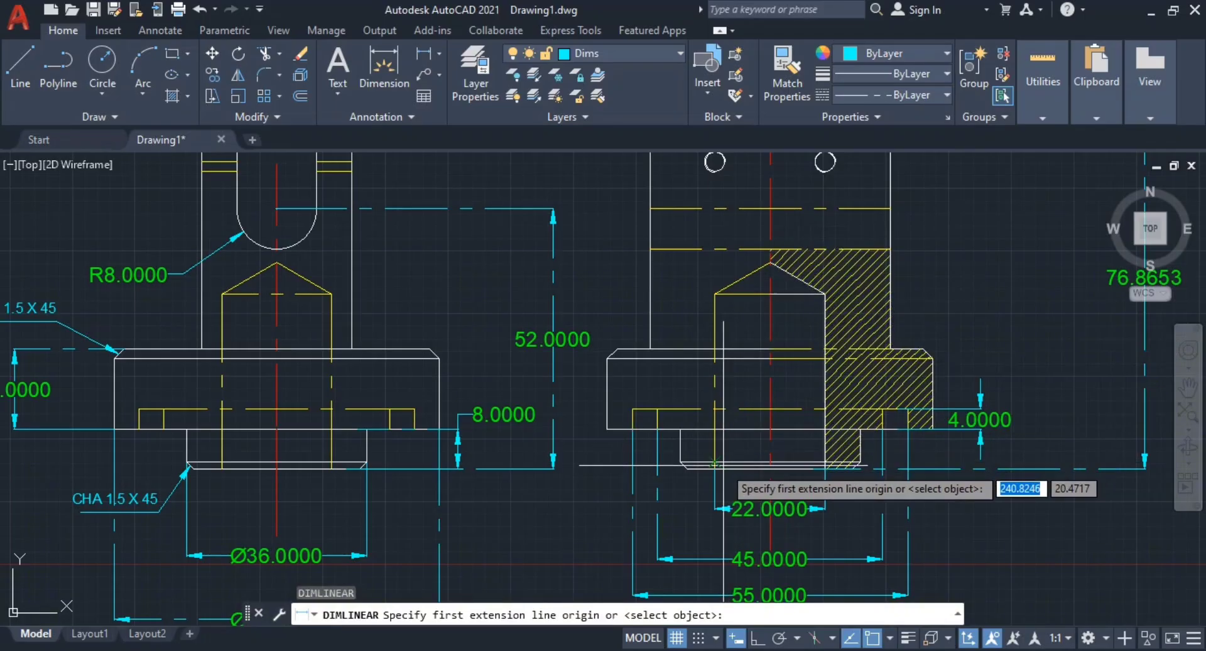
left_click(716, 465)
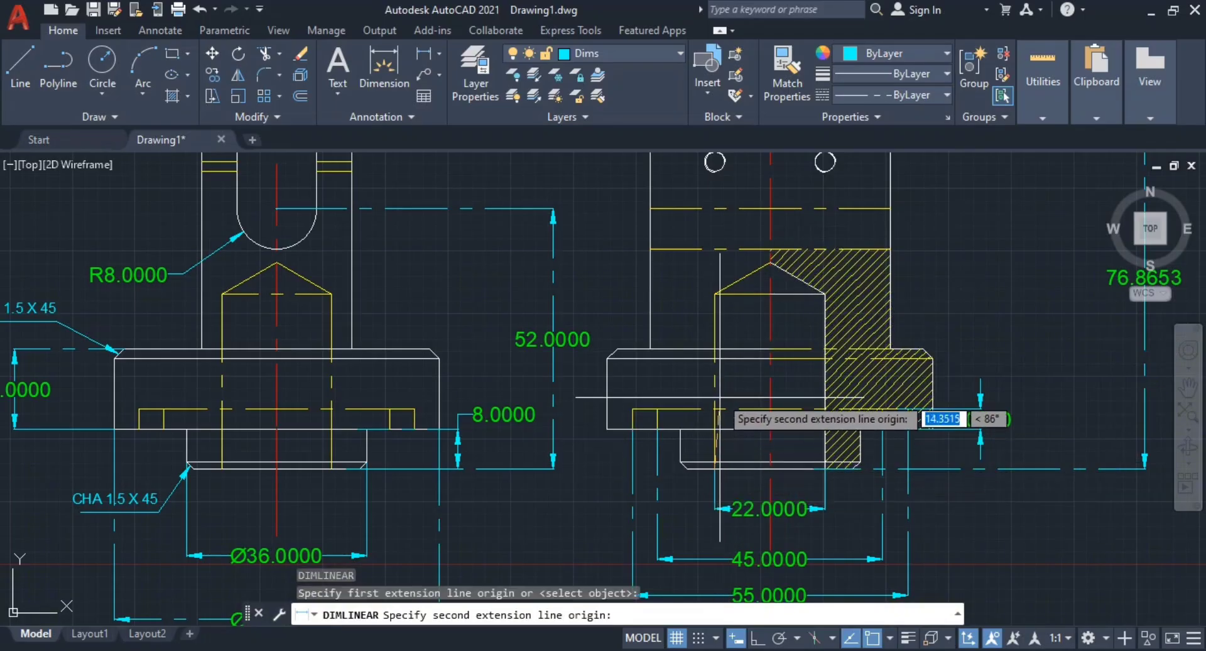
left_click(714, 293)
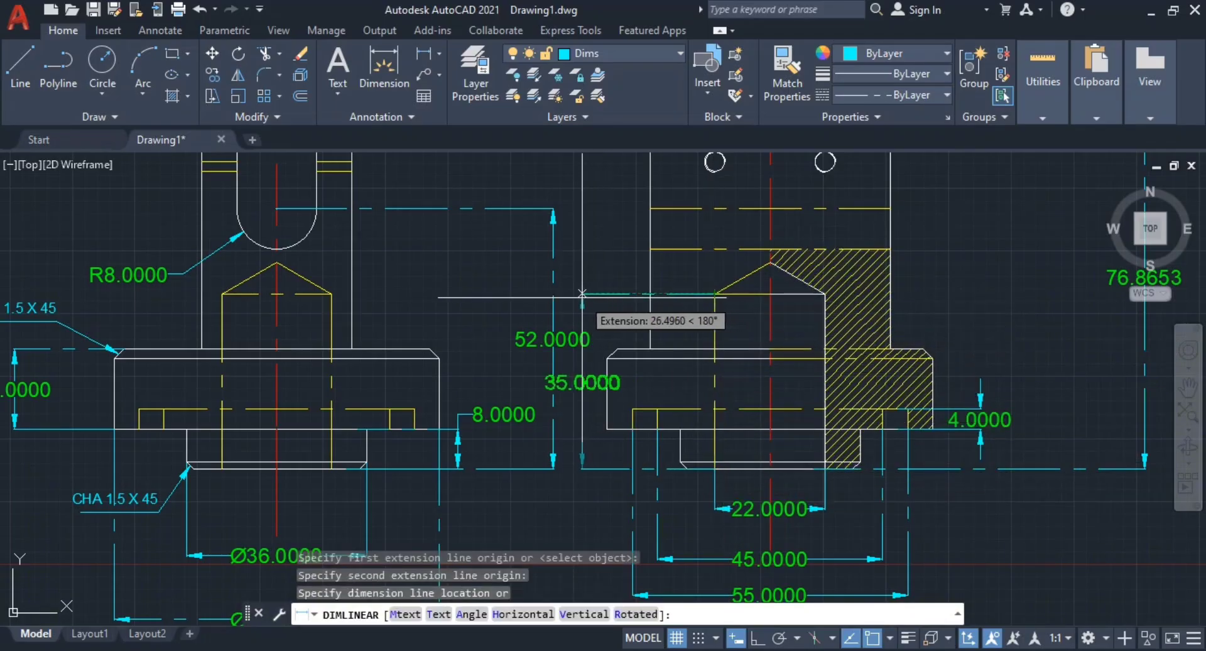
left_click(582, 294)
key("Escape")
key("Escape")
Step: Move the entire half-sectioned view with its dimensions horizontally to the right, away from the front view, with Ortho on
scroll(827, 397, "down", 5)
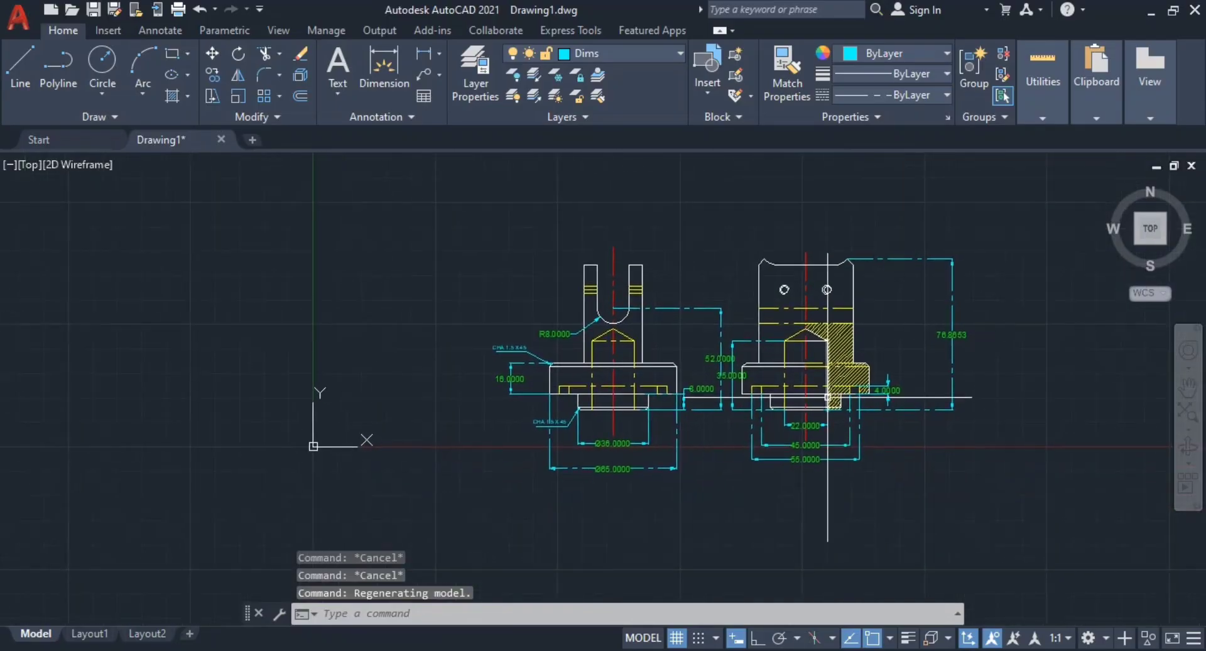
scroll(828, 397, "up", 1)
middle_click_drag(1014, 518, 843, 543)
left_click(973, 547)
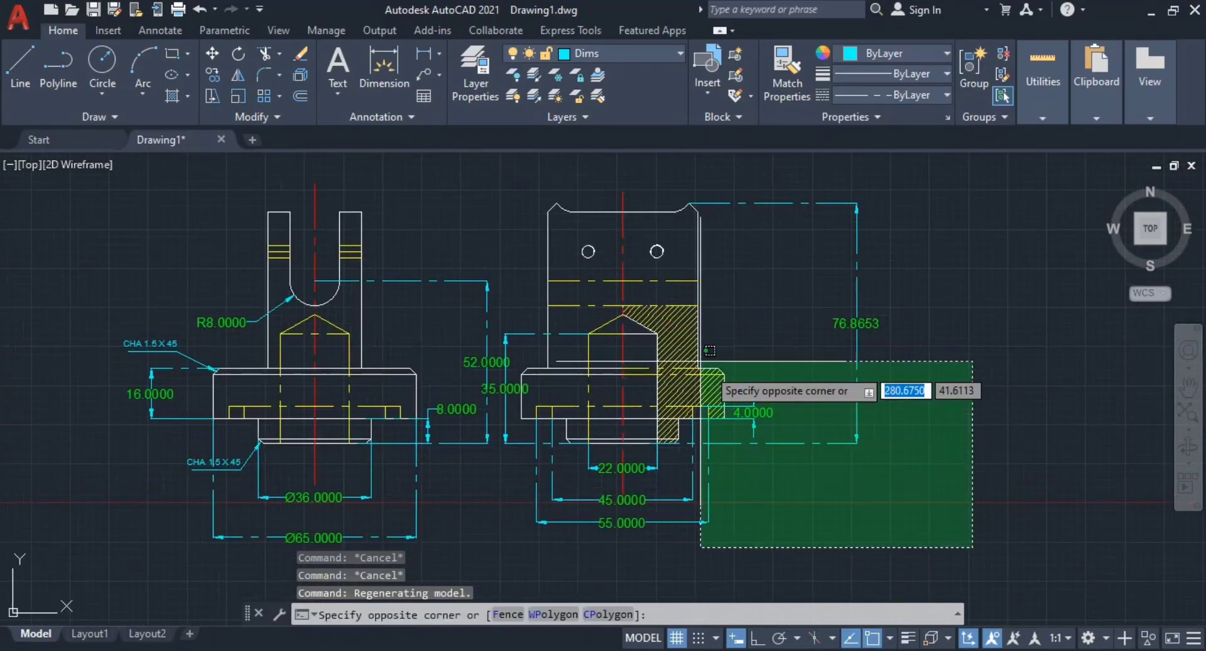
left_click(521, 191)
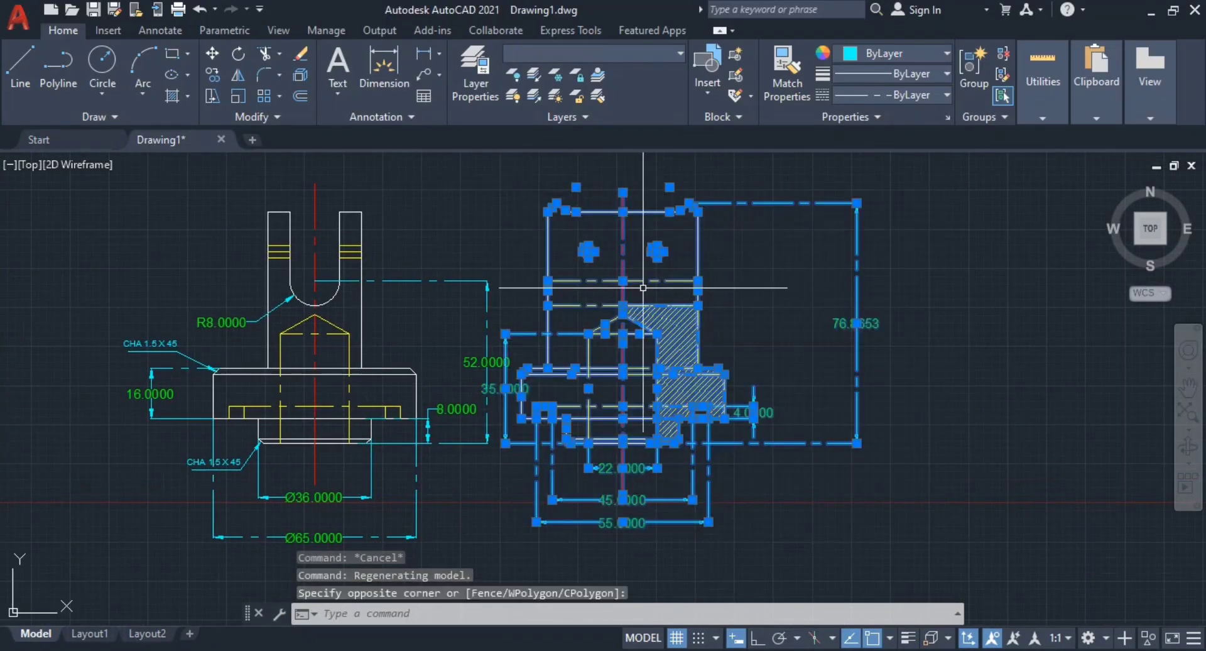
type("m")
key("Return")
left_click(827, 499)
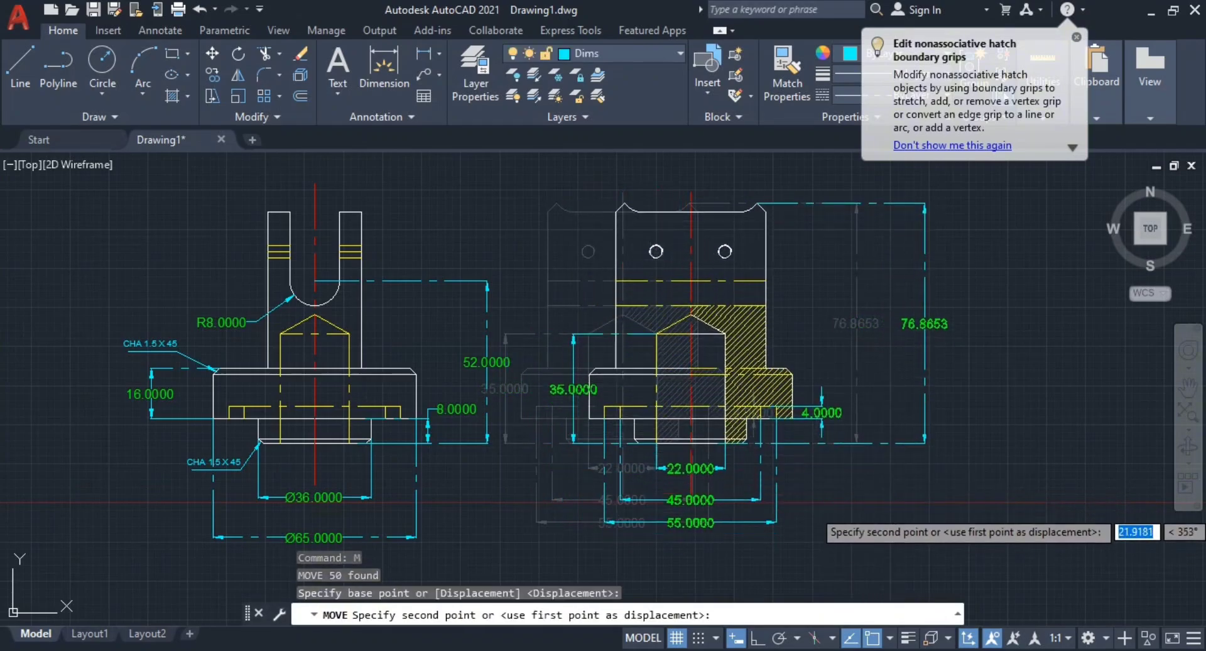
key("F8")
left_click(914, 517)
key("Escape")
middle_click_drag(697, 374, 771, 373)
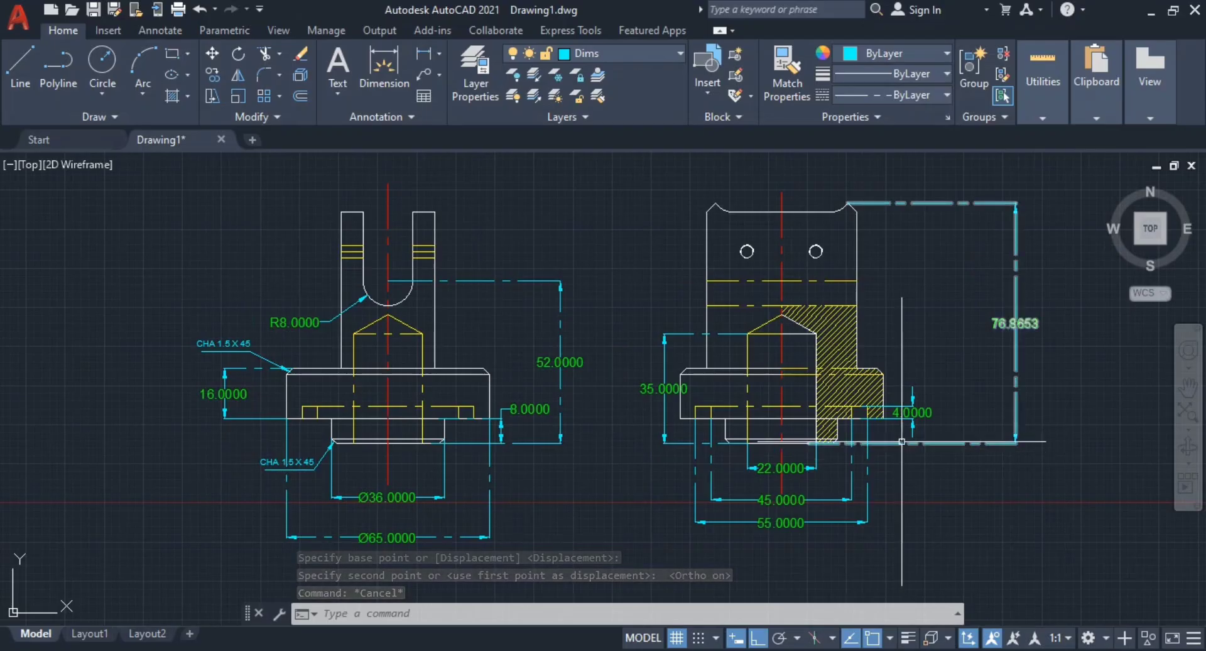
Step: Add a radius dimension to the top left concave arc of the half-sectioned view, with its text above the top edge
scroll(797, 358, "up", 5)
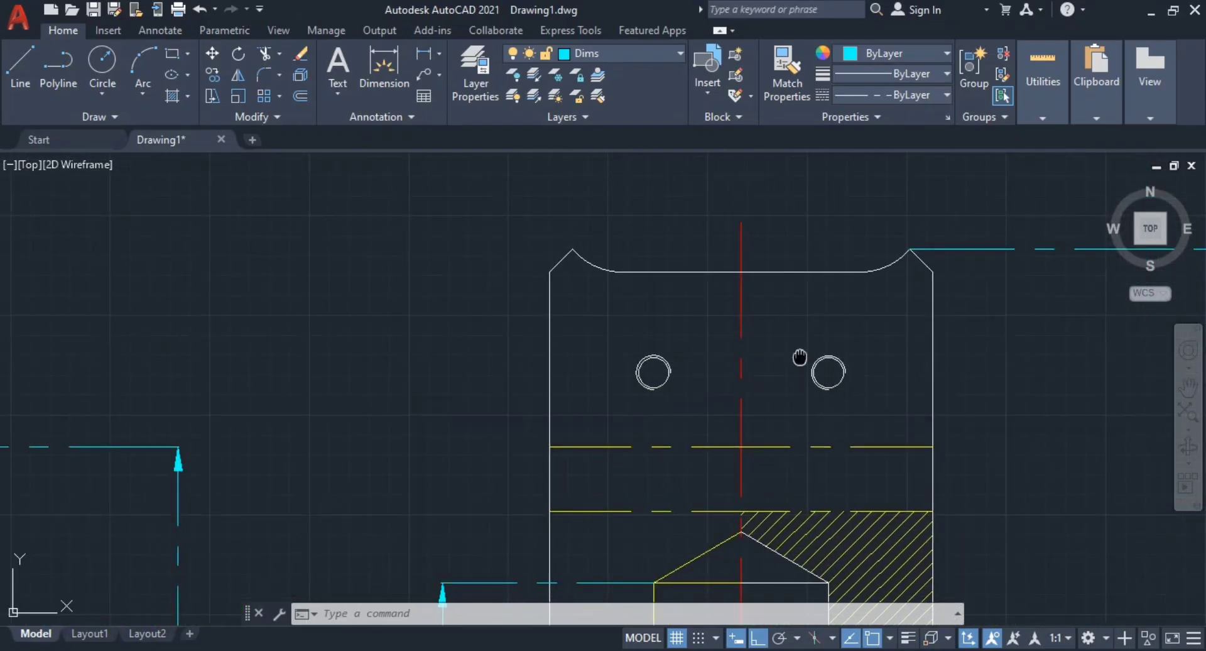
middle_click_drag(800, 357, 846, 479)
key("Return")
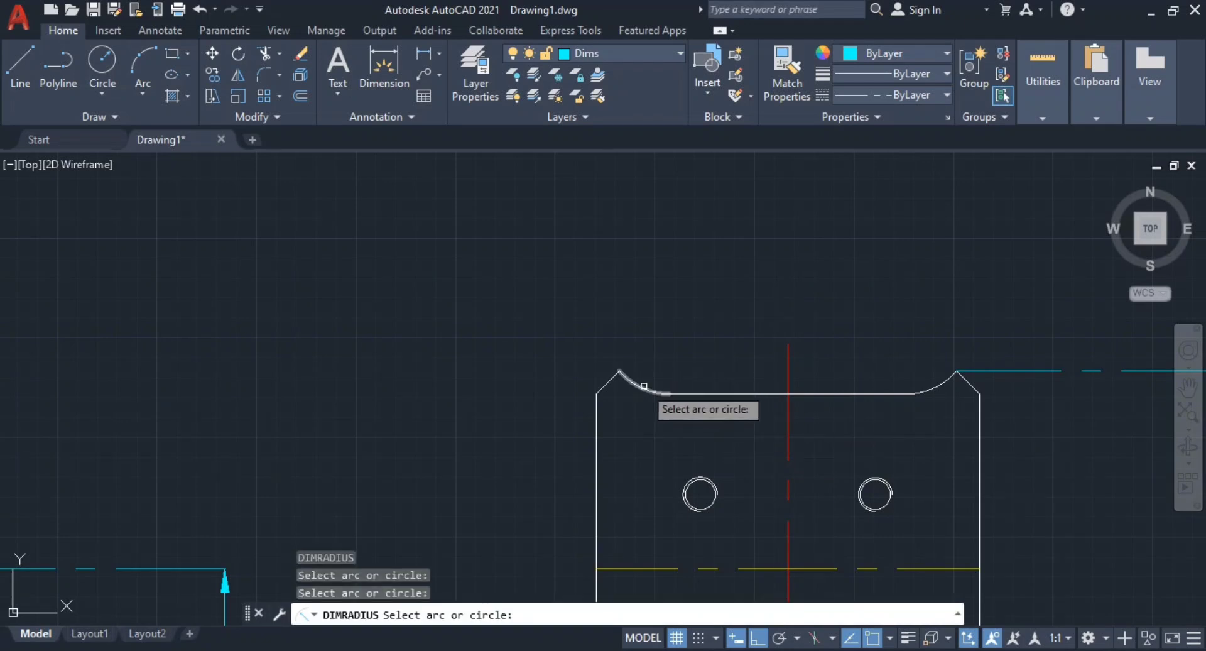
left_click(644, 386)
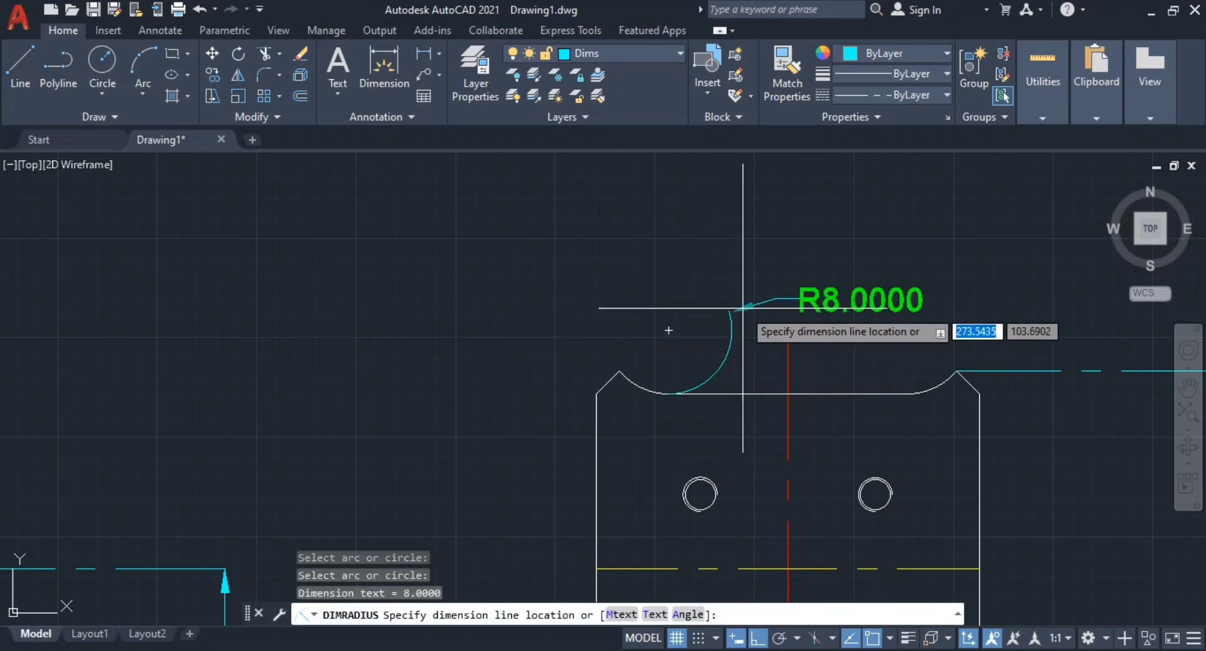
left_click(640, 363)
key("Escape")
key("Escape")
middle_click_drag(924, 399, 903, 367)
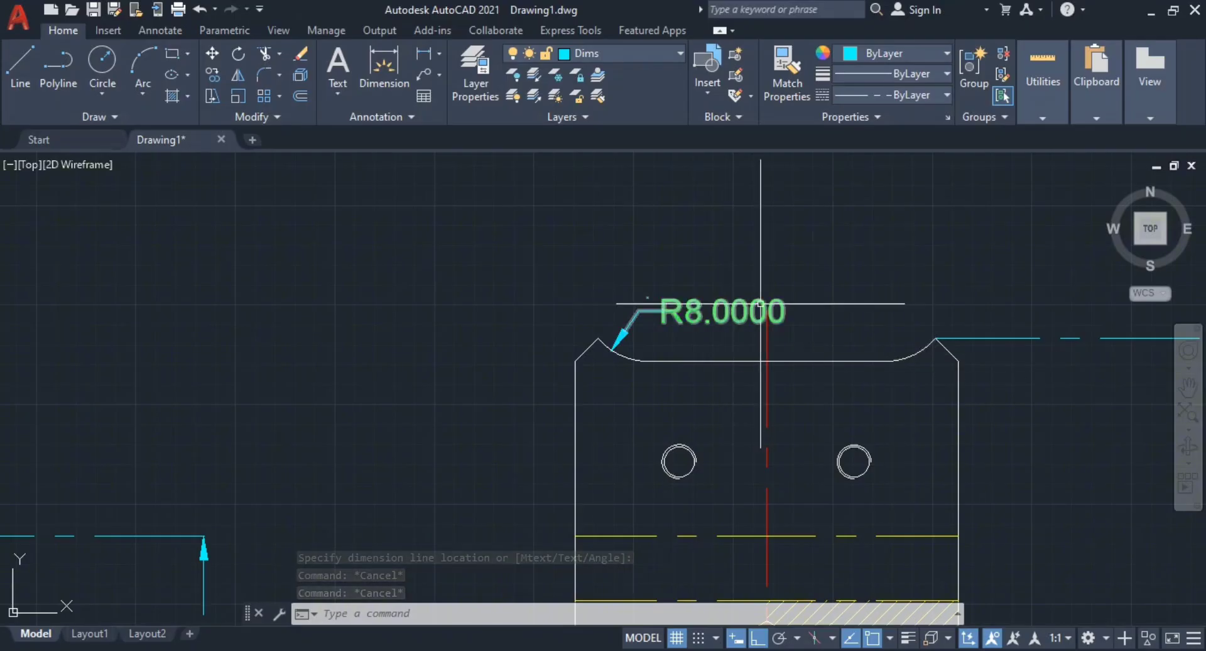
Step: Append (TYP) to the text of the radius dimension above the half-sectioned view
left_click(718, 310)
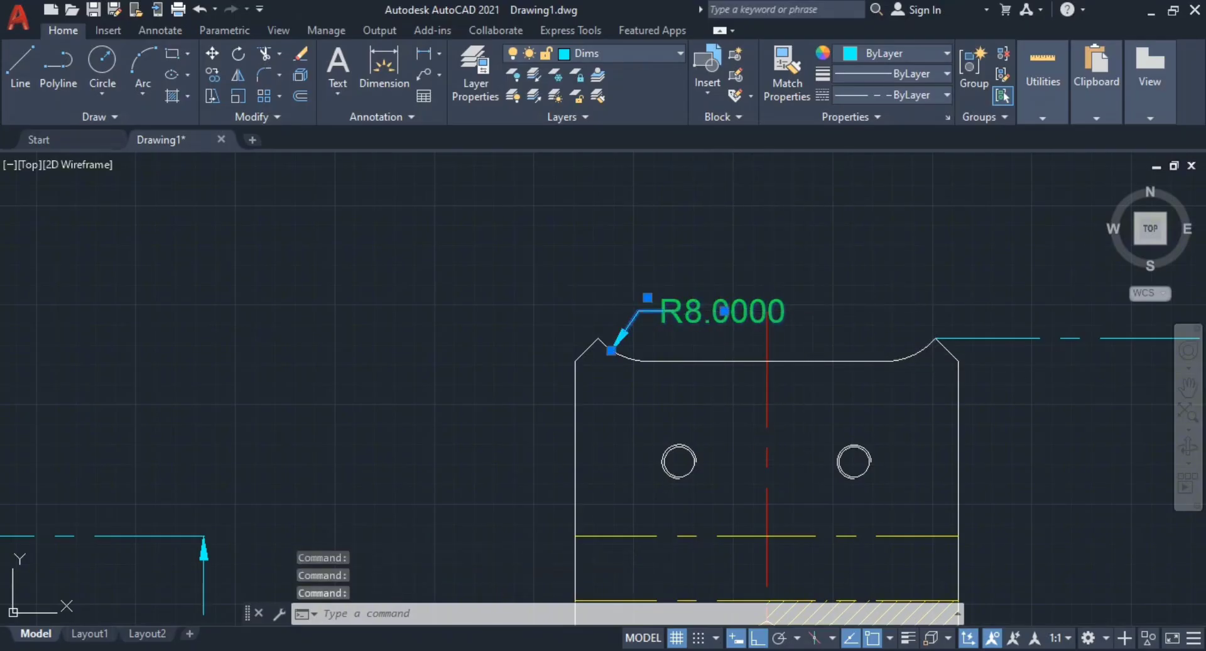
double_click(723, 310)
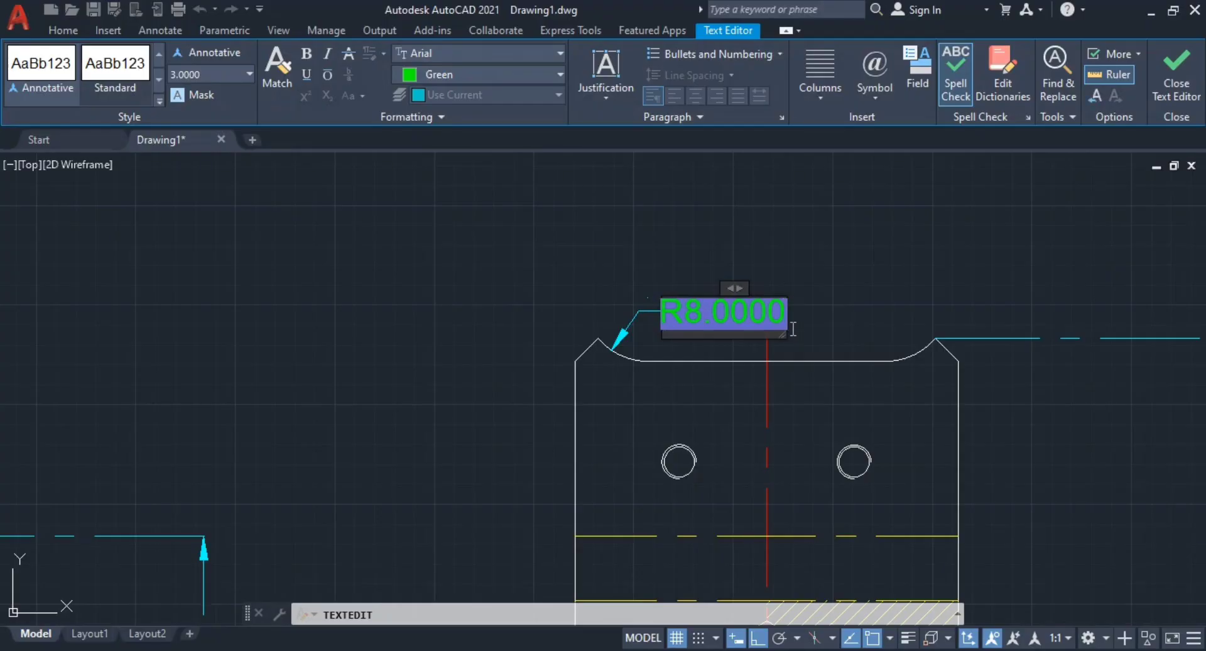
type("(TYP")
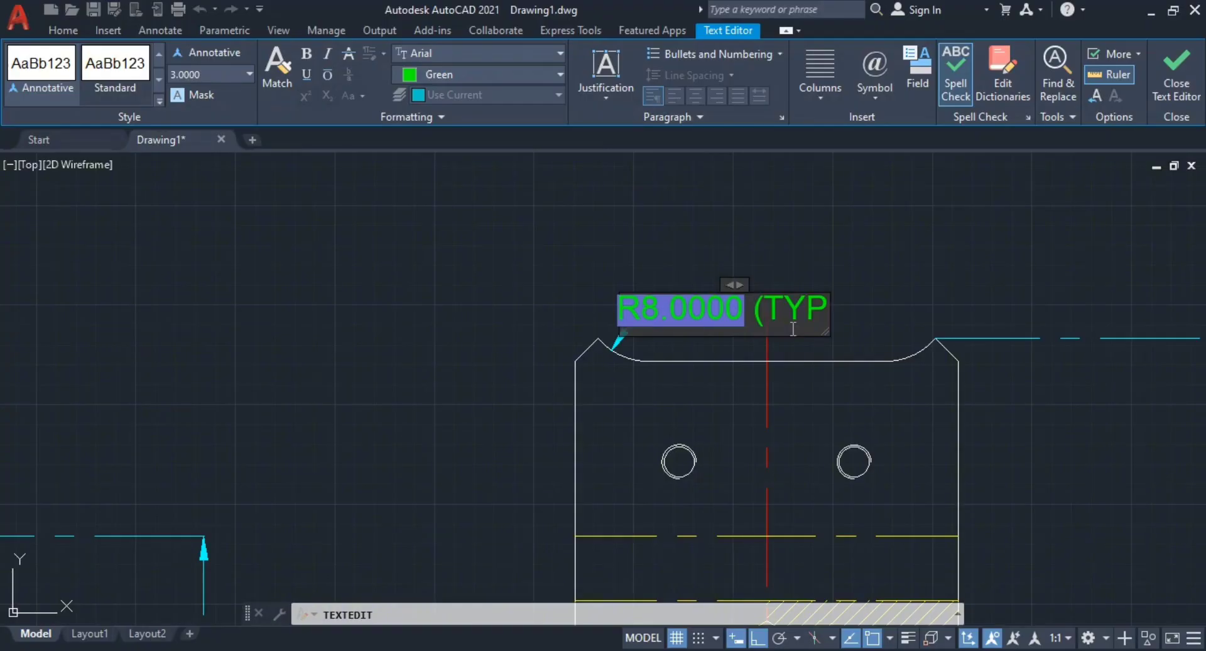
left_click(796, 330)
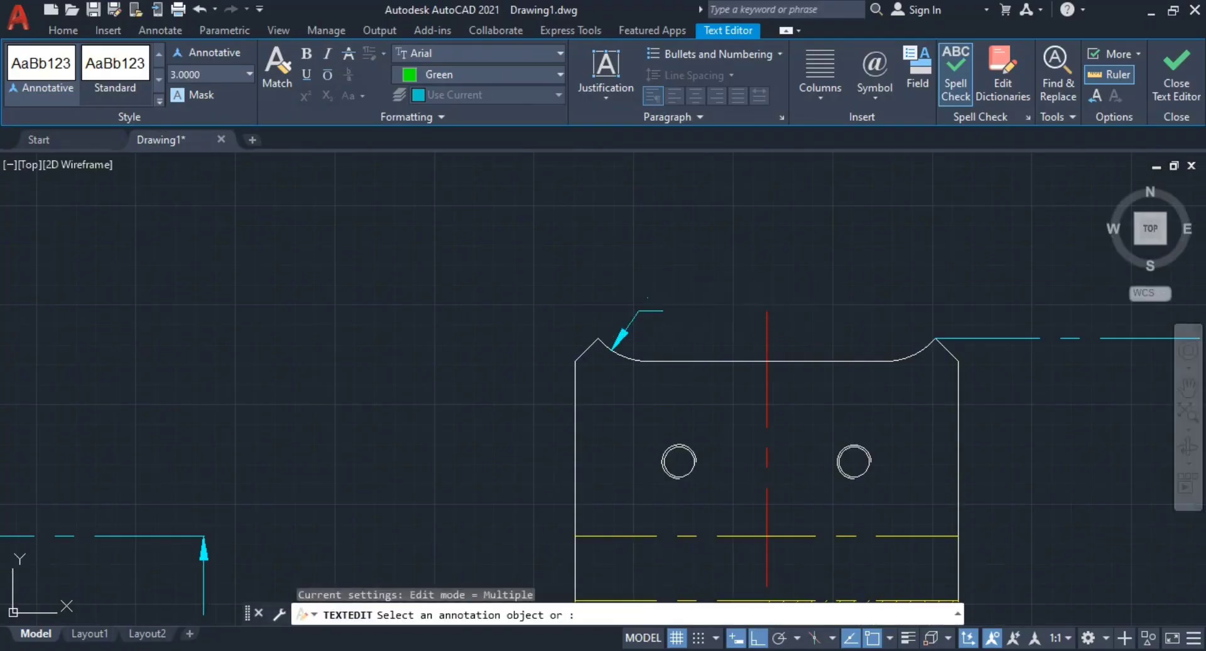
key("Escape")
scroll(814, 315, "down", 4)
scroll(815, 315, "up", 2)
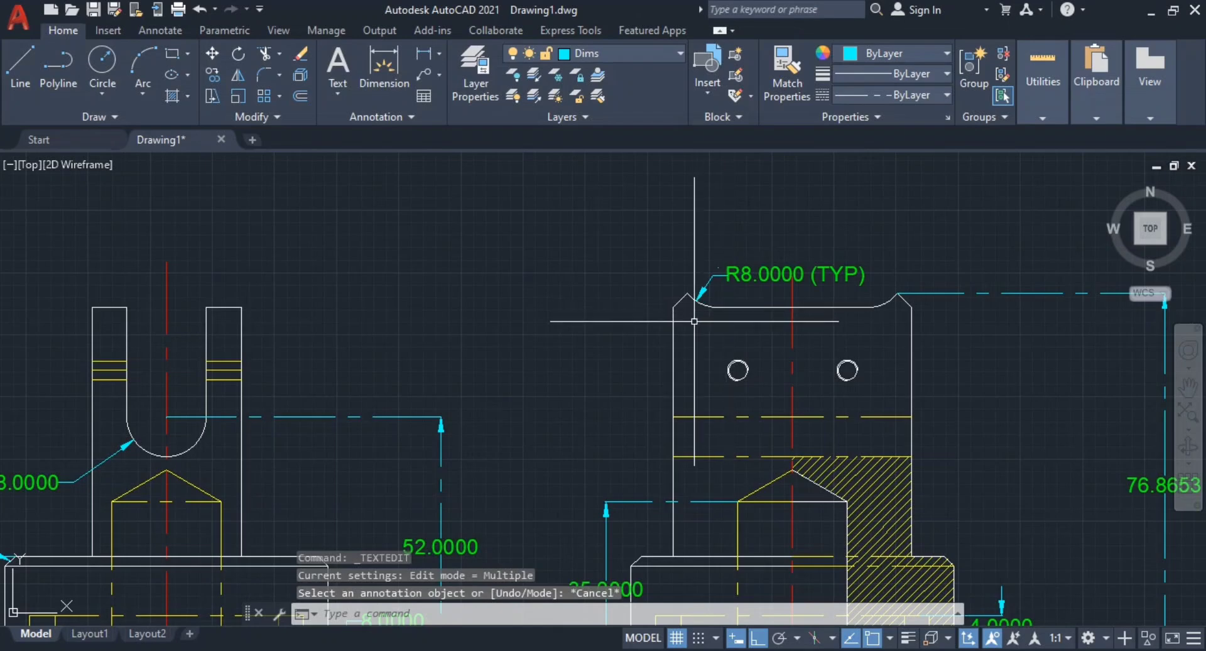
Step: Copy the front view's upper CHA 1.5 X 45 leader note to the top left chamfer of the half-sectioned view
scroll(697, 303, "up", 4)
scroll(609, 322, "down", 2)
middle_click_drag(556, 312, 511, 299)
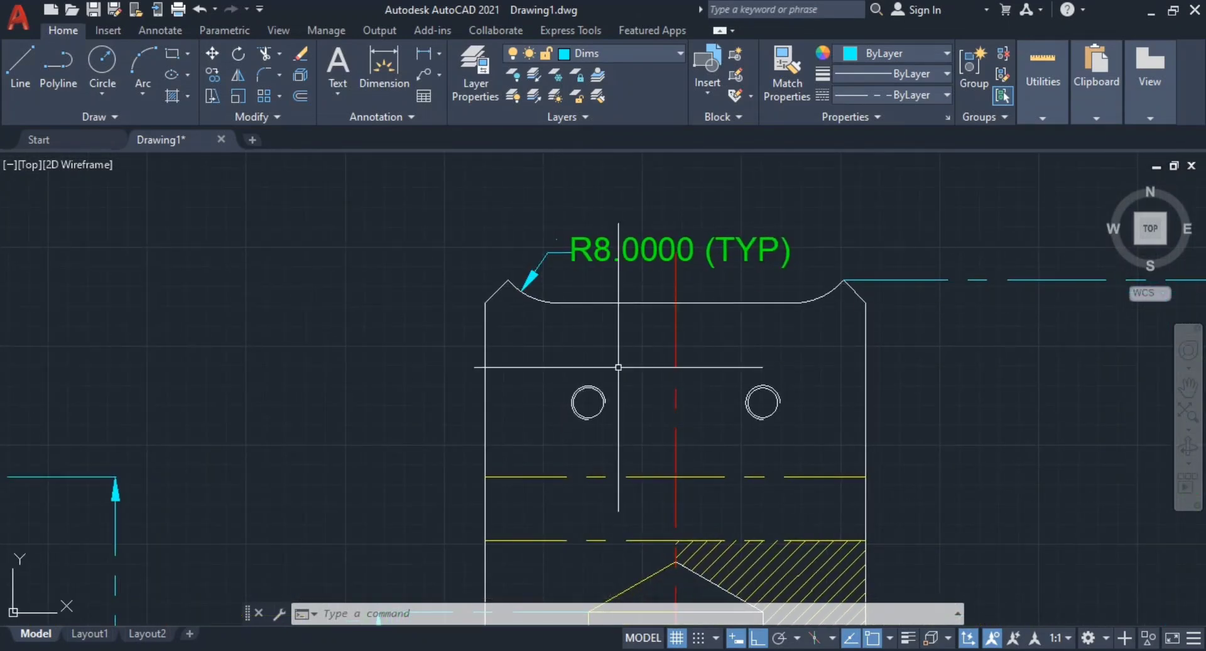
scroll(758, 336, "down", 4)
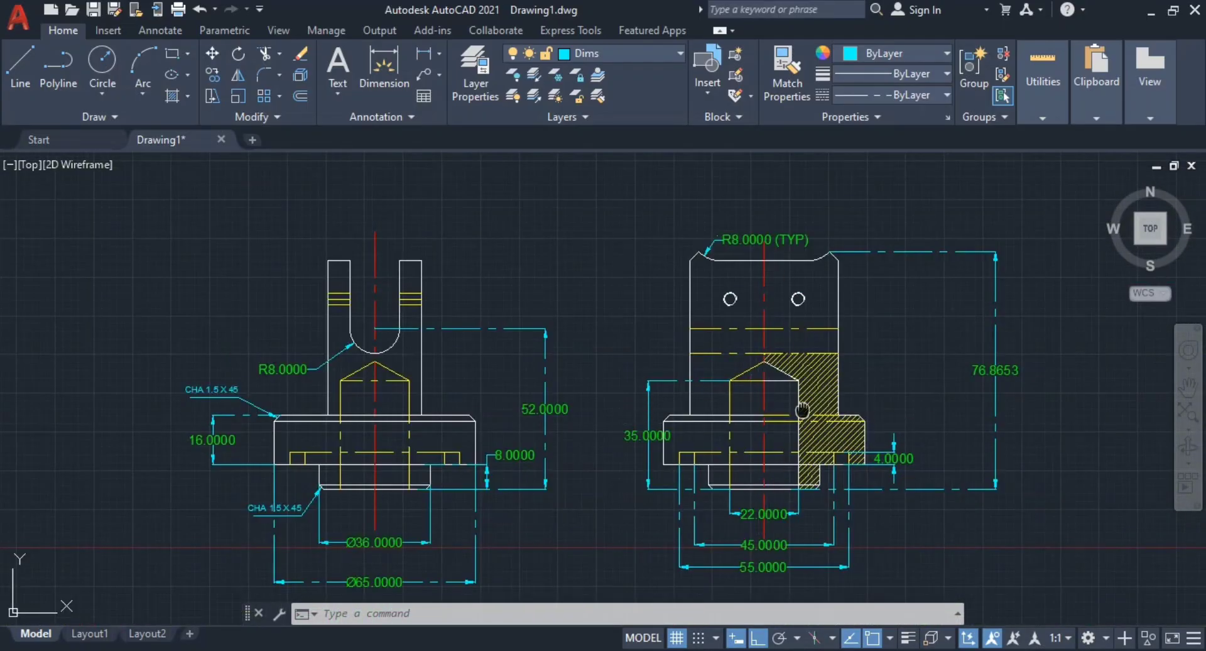
scroll(137, 405, "up", 4)
left_click(346, 316)
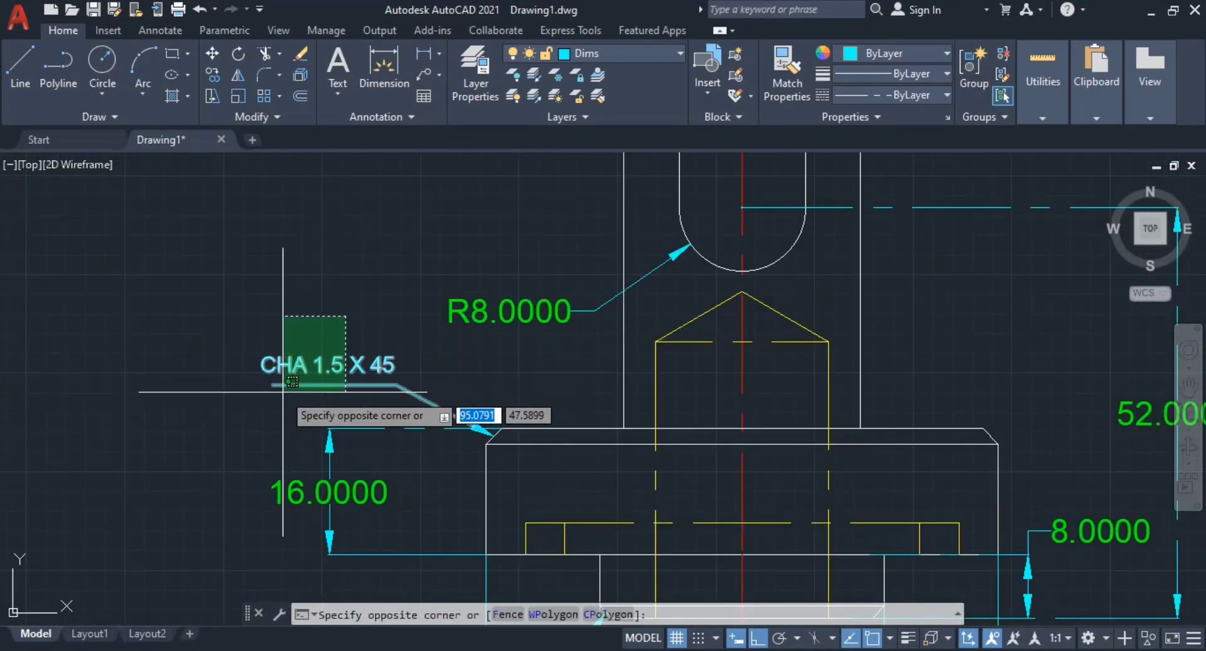
left_click(283, 392)
key("ctrl+c")
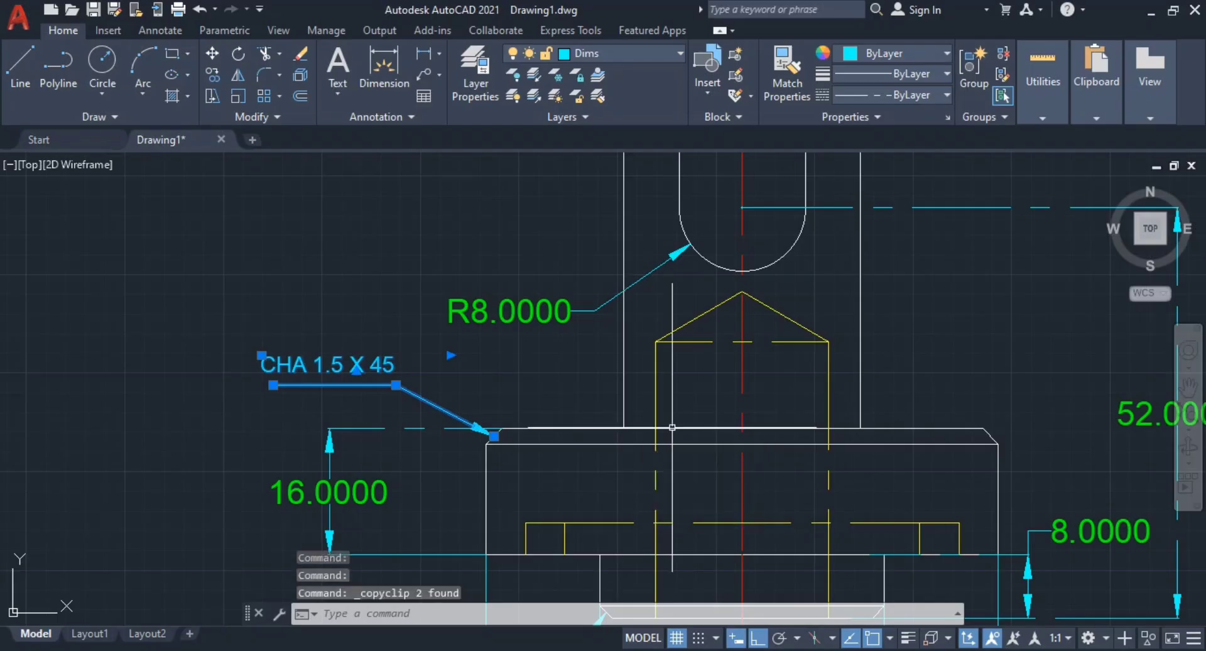
middle_click_drag(672, 427, 266, 598)
key("ctrl+v")
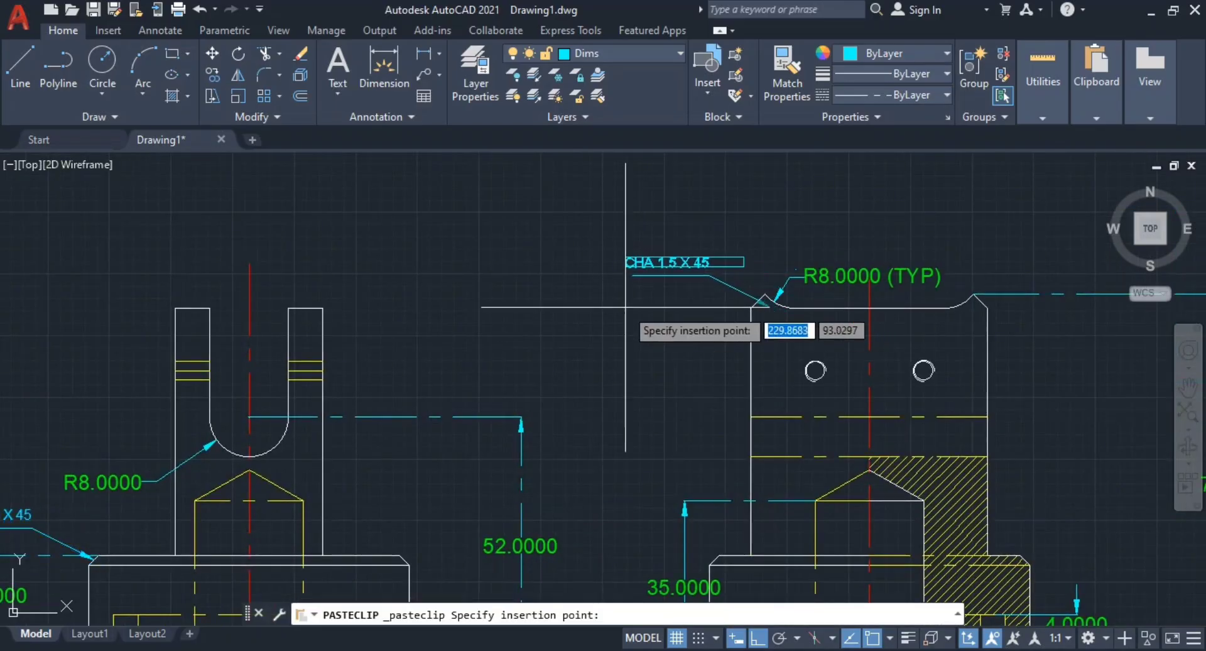
left_click(614, 297)
key("Escape")
key("Escape")
Step: Dimension the horizontal distance between the centres of the two top concave arcs, placing it above the radius note
scroll(838, 371, "down", 1)
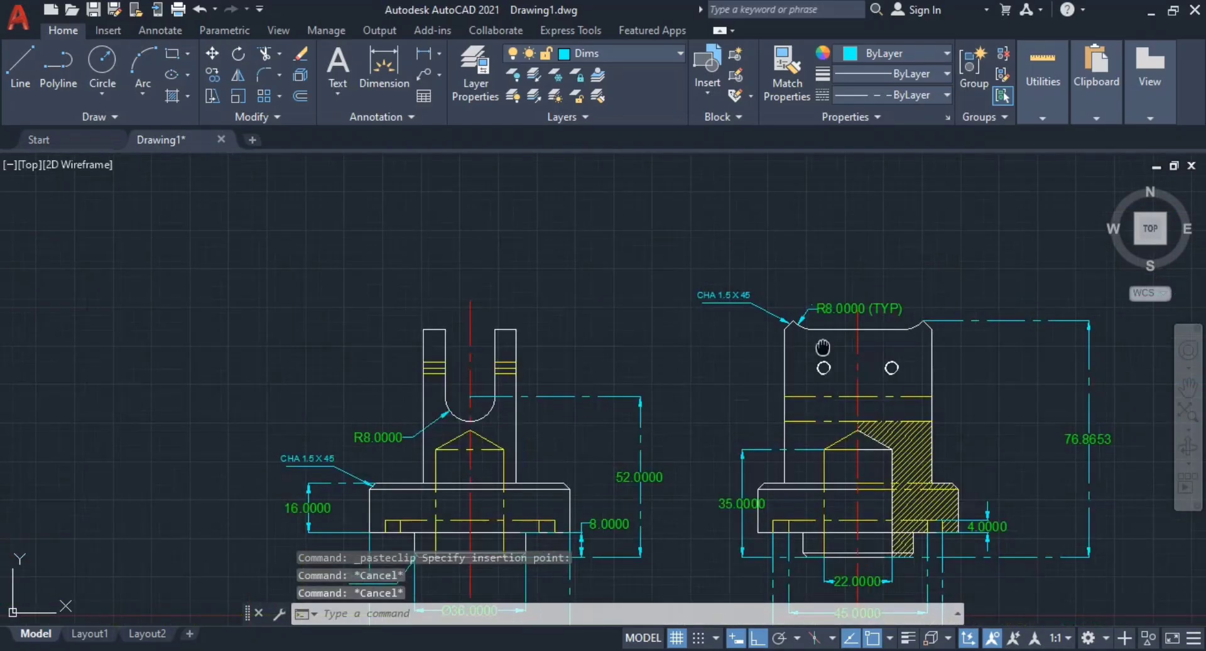
middle_click_drag(873, 465, 808, 353)
scroll(808, 353, "up", 1)
middle_click_drag(789, 290, 760, 361)
middle_click_drag(739, 174, 670, 340)
scroll(704, 296, "up", 1)
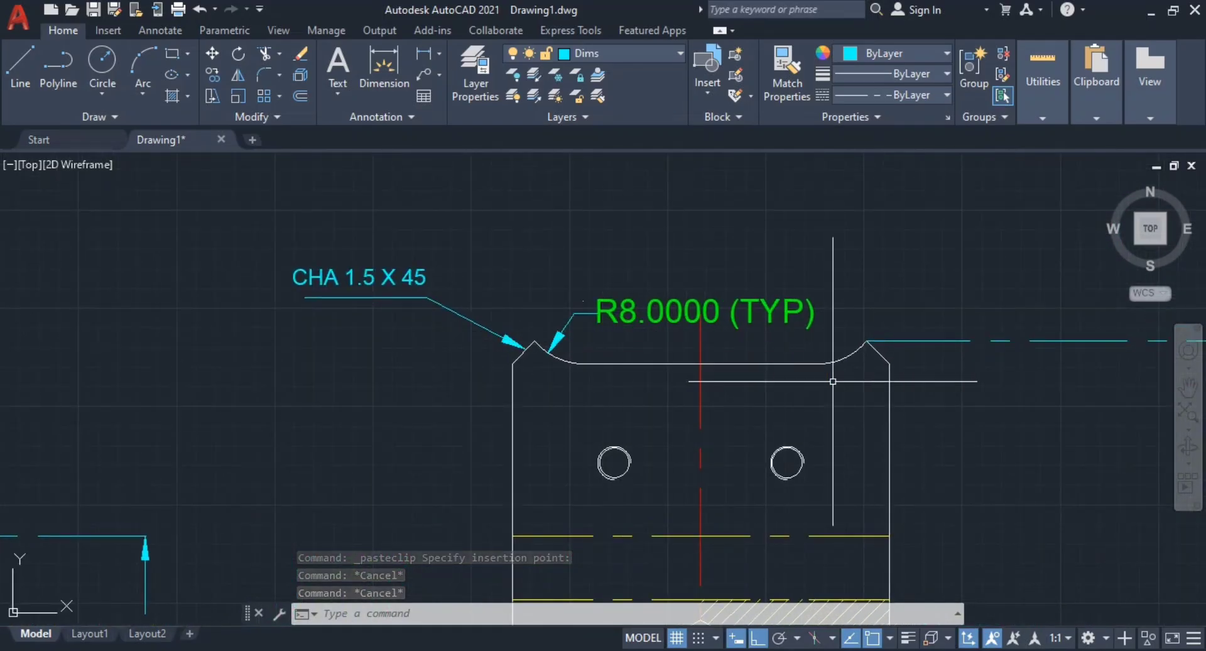
scroll(748, 348, "up", 2)
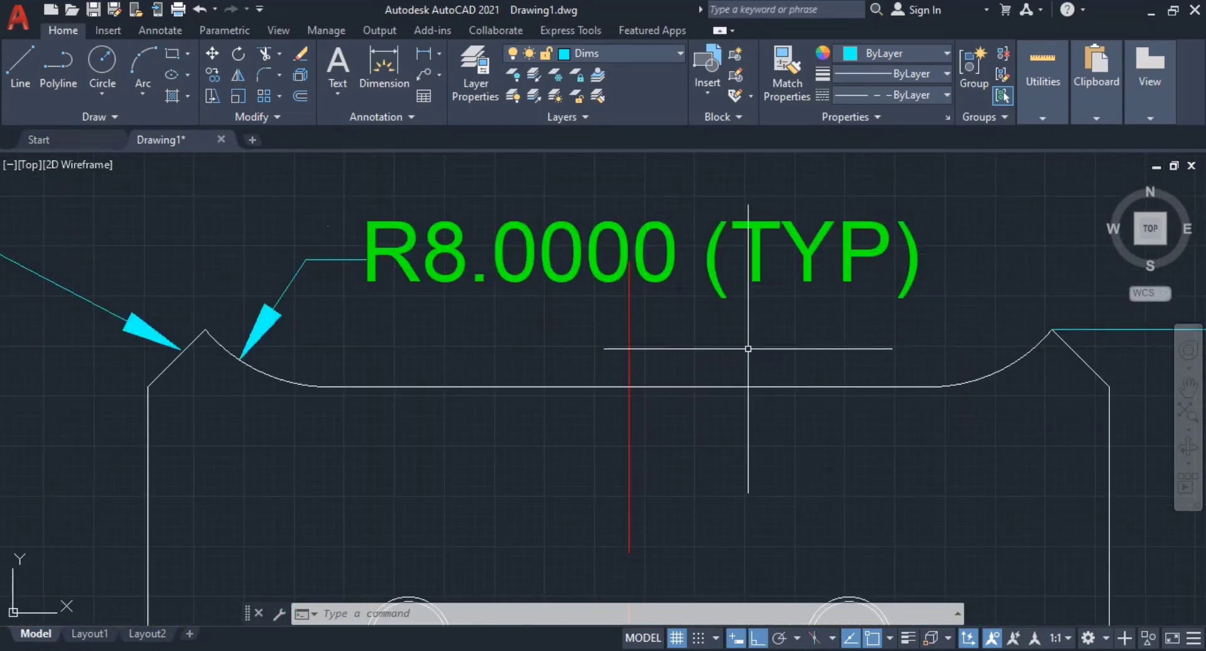
scroll(748, 349, "down", 2)
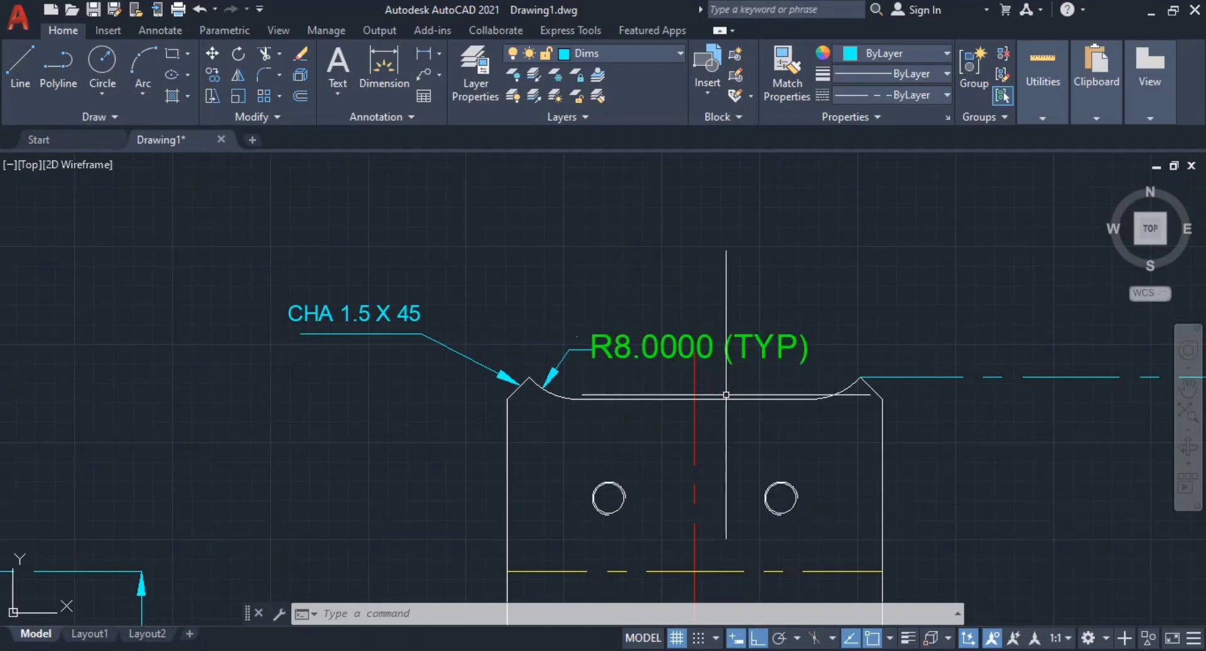
middle_click_drag(818, 457, 788, 402)
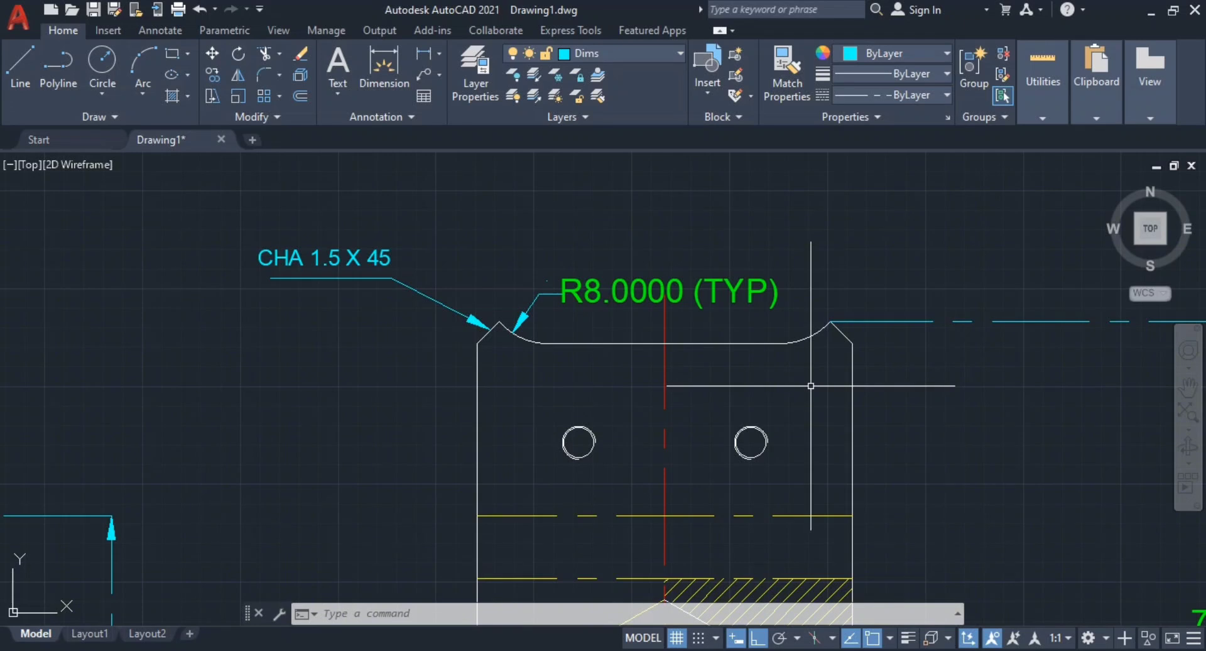
type("li")
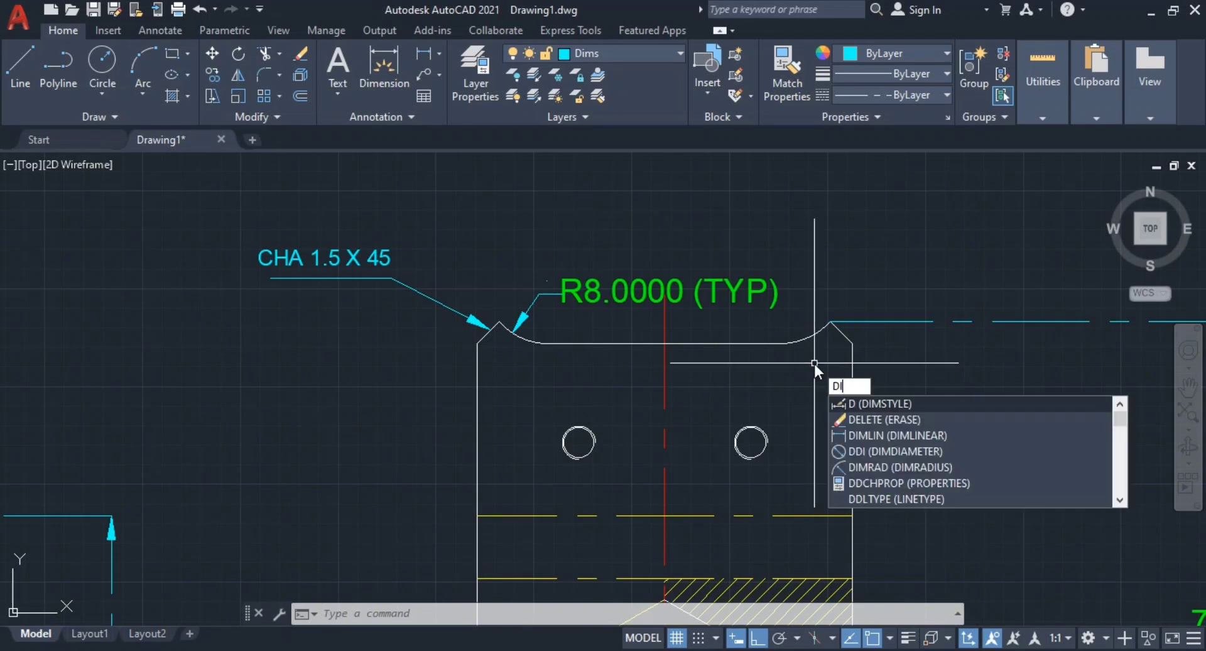
key("Return")
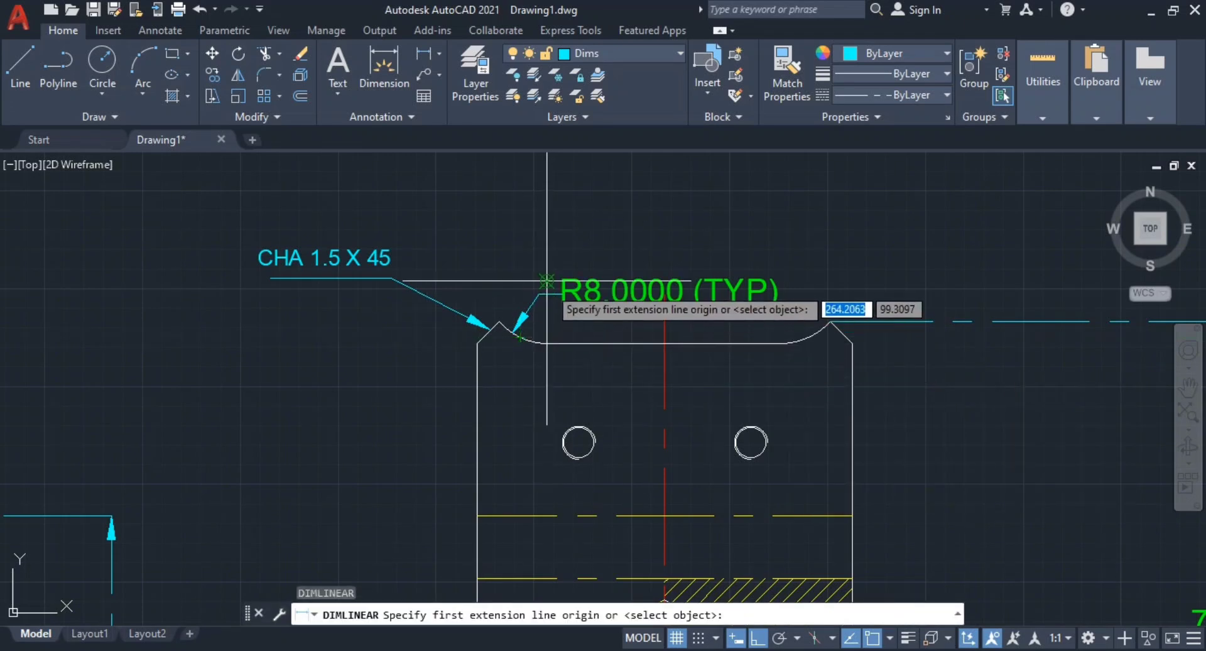
left_click(520, 337)
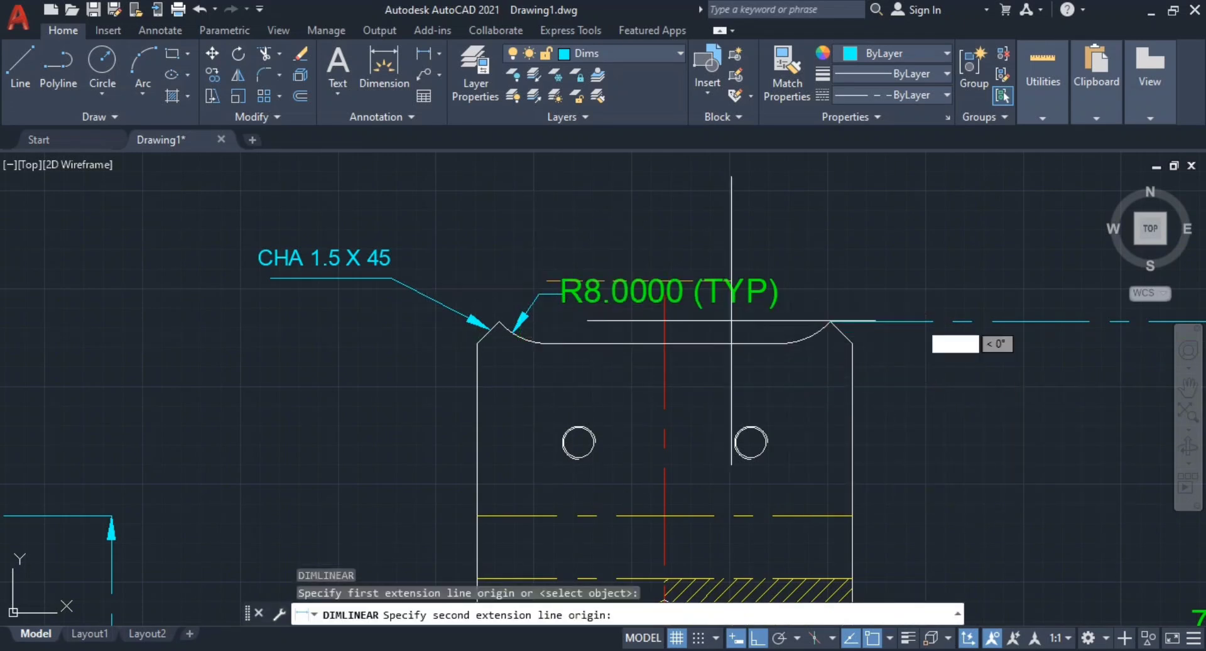
left_click(782, 286)
left_click(691, 208)
scroll(916, 288, "down", 2)
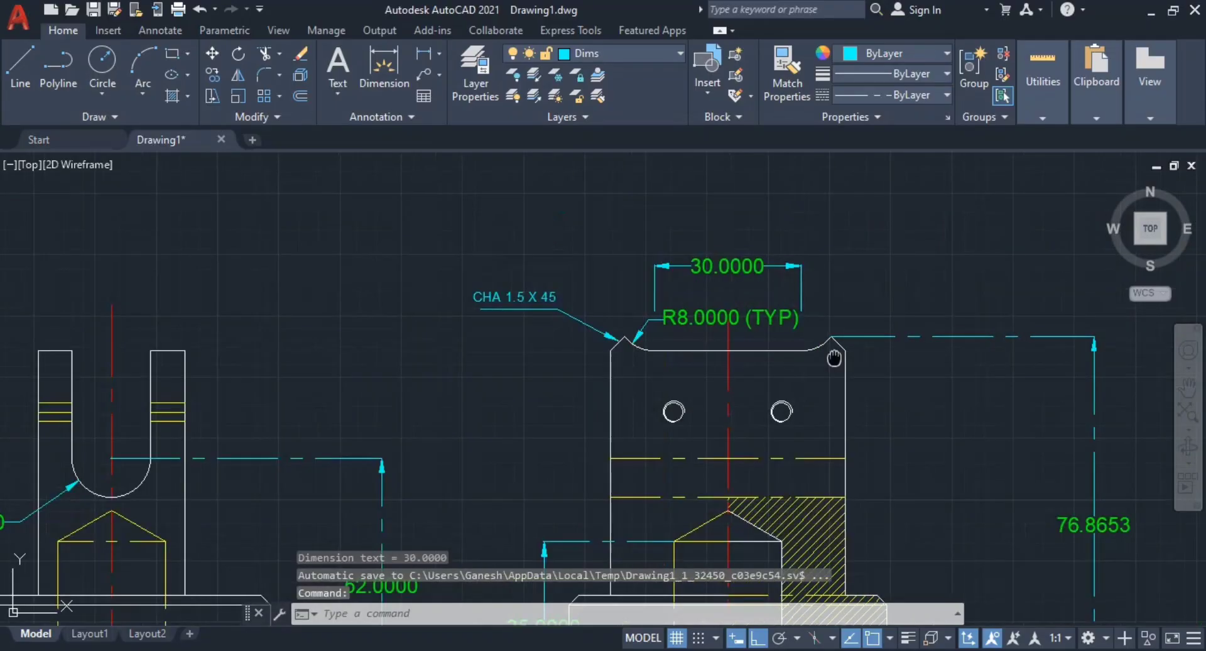
Step: Dimension the horizontal distance between the two small hole centres in the half-sectioned view, placing it above the holes
key("Escape")
key("Escape")
scroll(753, 333, "up", 2)
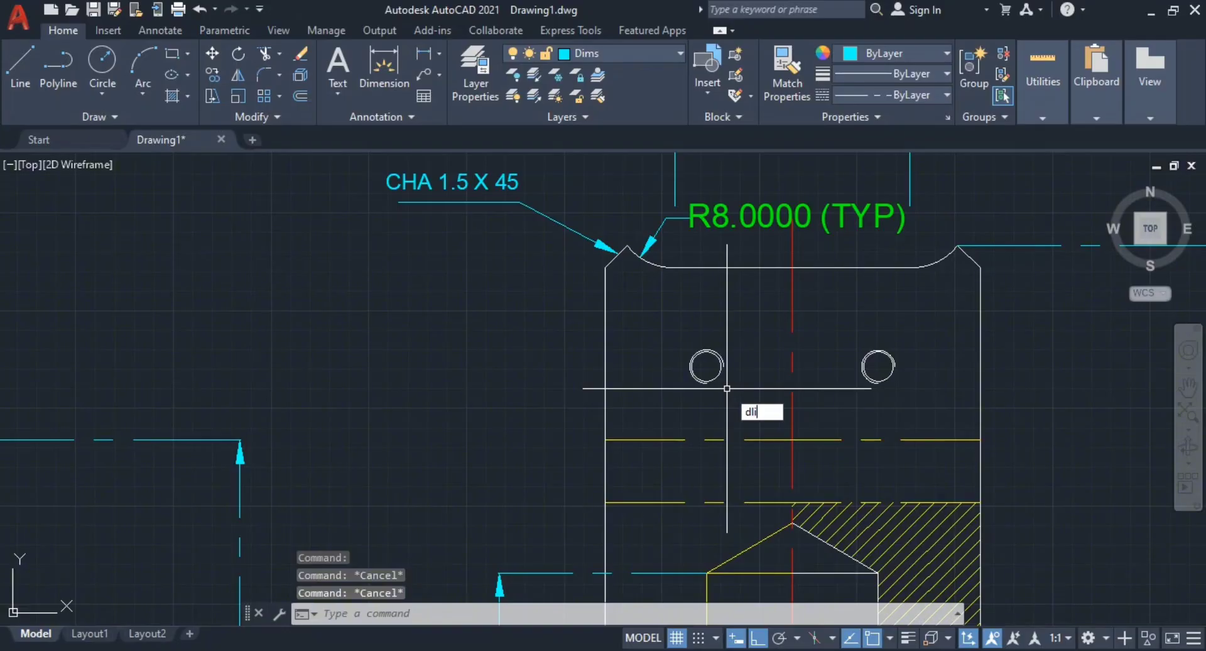
key("Return")
scroll(738, 374, "up", 2)
left_click(745, 363)
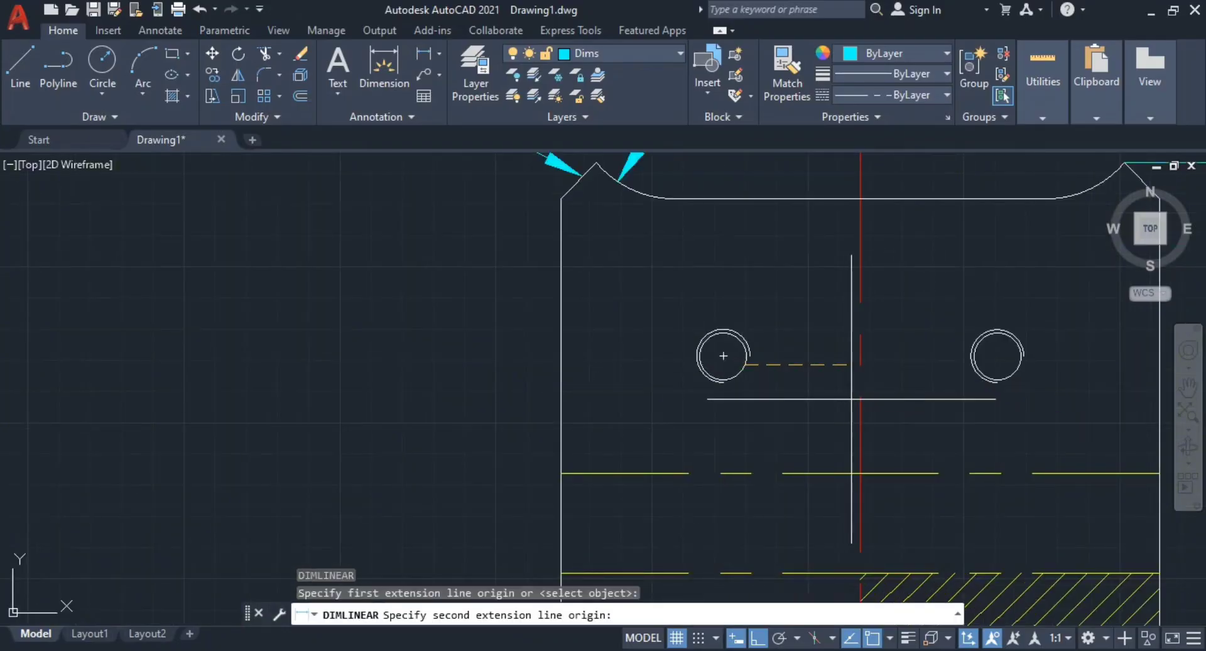
key("Escape")
key("Return")
left_click(723, 355)
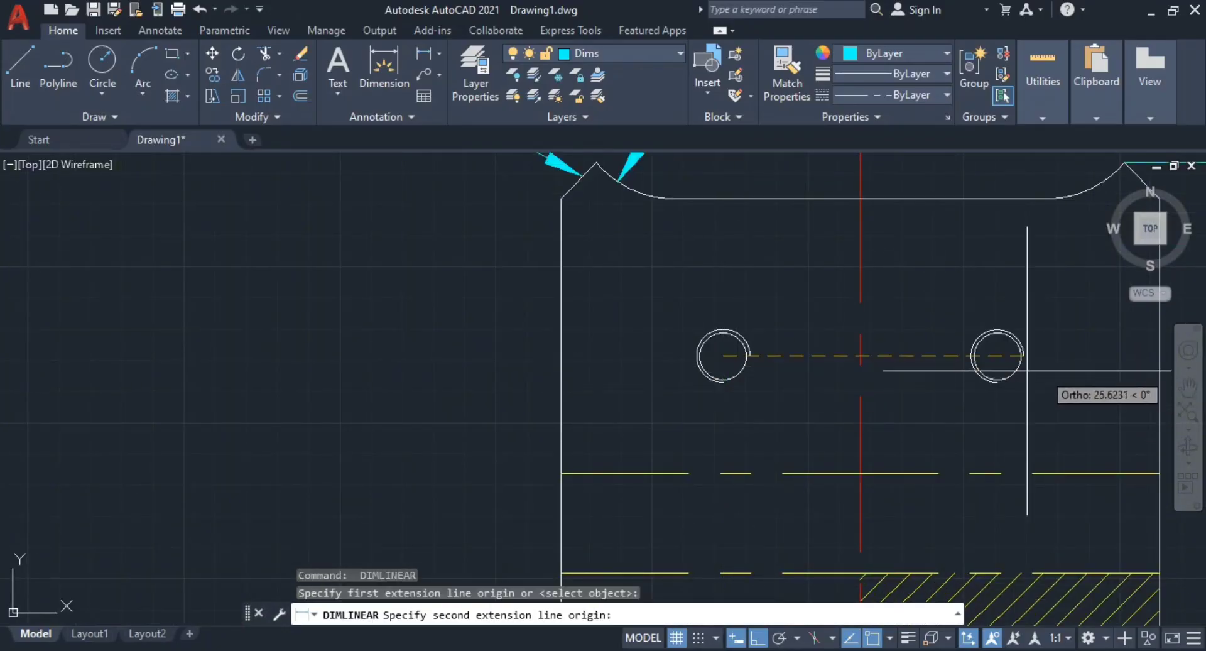
left_click(997, 356)
left_click(929, 256)
key("Escape")
key("Escape")
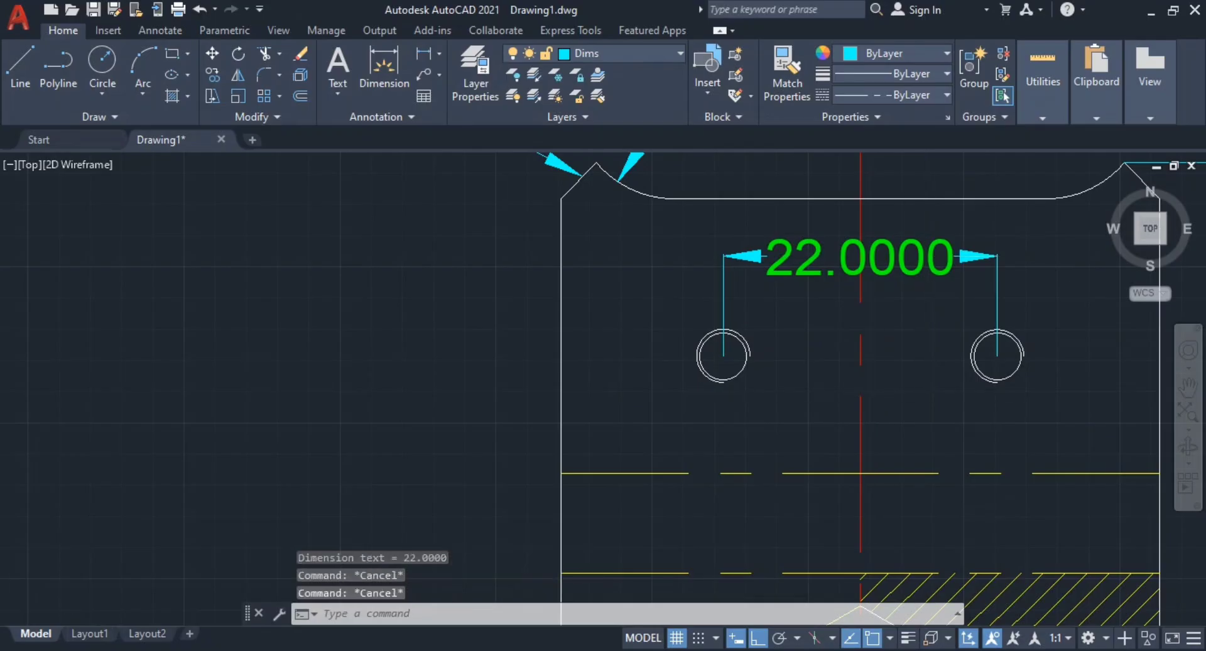
Step: Dimension the vertical height from the right small hole's centre to the half-sectioned view's bottom edge, placing it inside the overall height dimension
scroll(1029, 327, "down", 2)
key("Return")
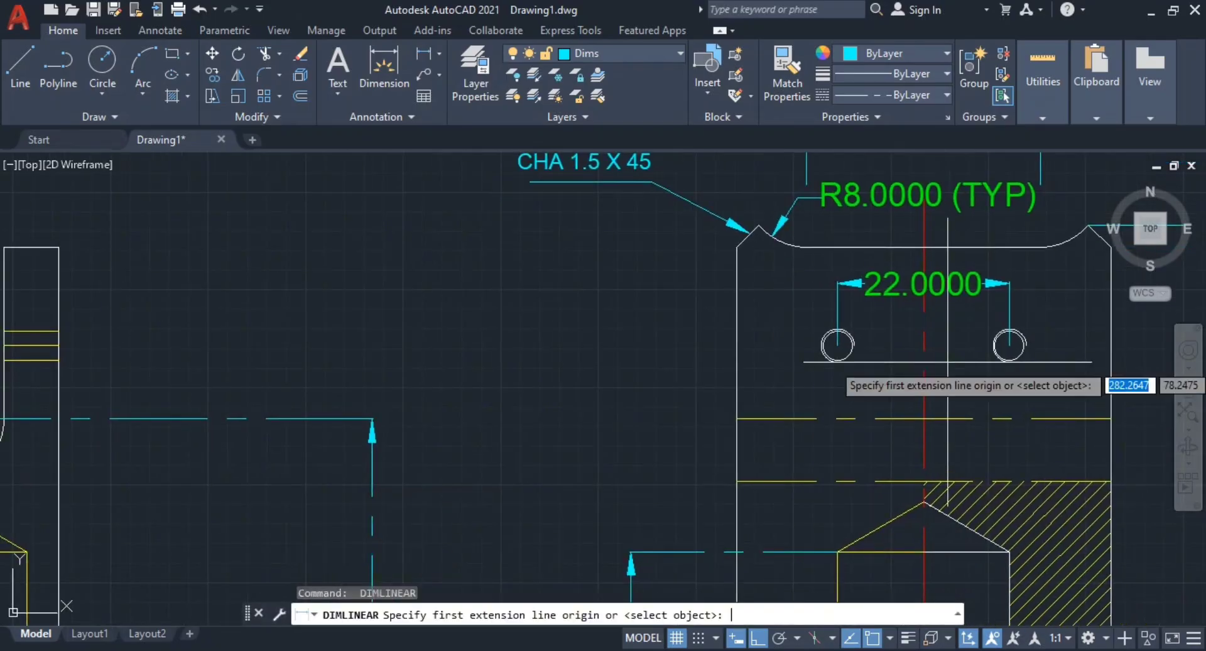
left_click(838, 344)
scroll(899, 500, "down", 2)
middle_click_drag(898, 500, 812, 370)
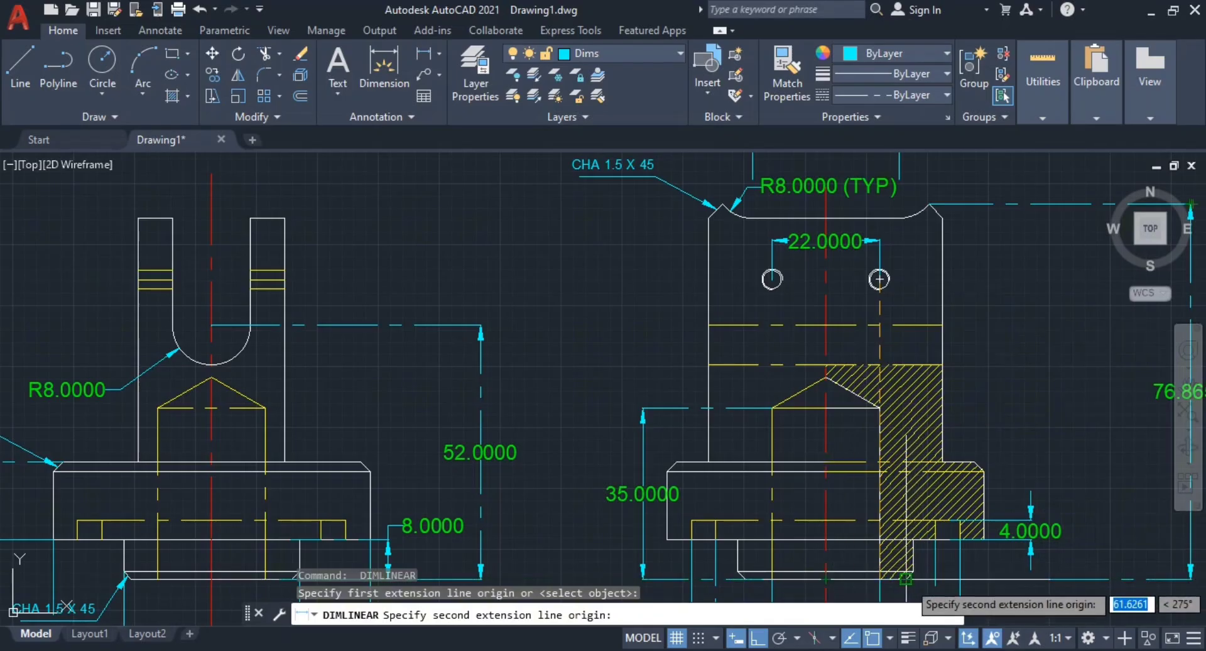
left_click(904, 579)
middle_click_drag(1094, 464, 1036, 476)
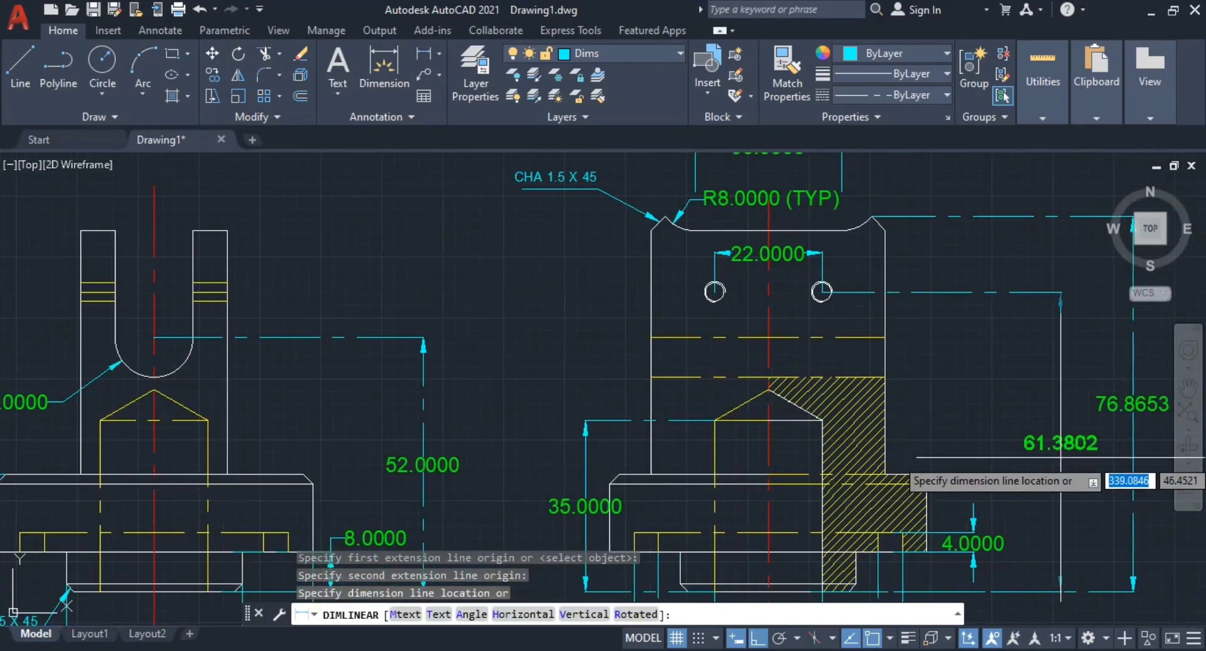
left_click(1074, 478)
key("Escape")
key("Escape")
scroll(999, 495, "down", 2)
mouse_move(924, 488)
middle_mouse_down()
mouse_move(876, 464)
mouse_move(829, 369)
middle_mouse_up()
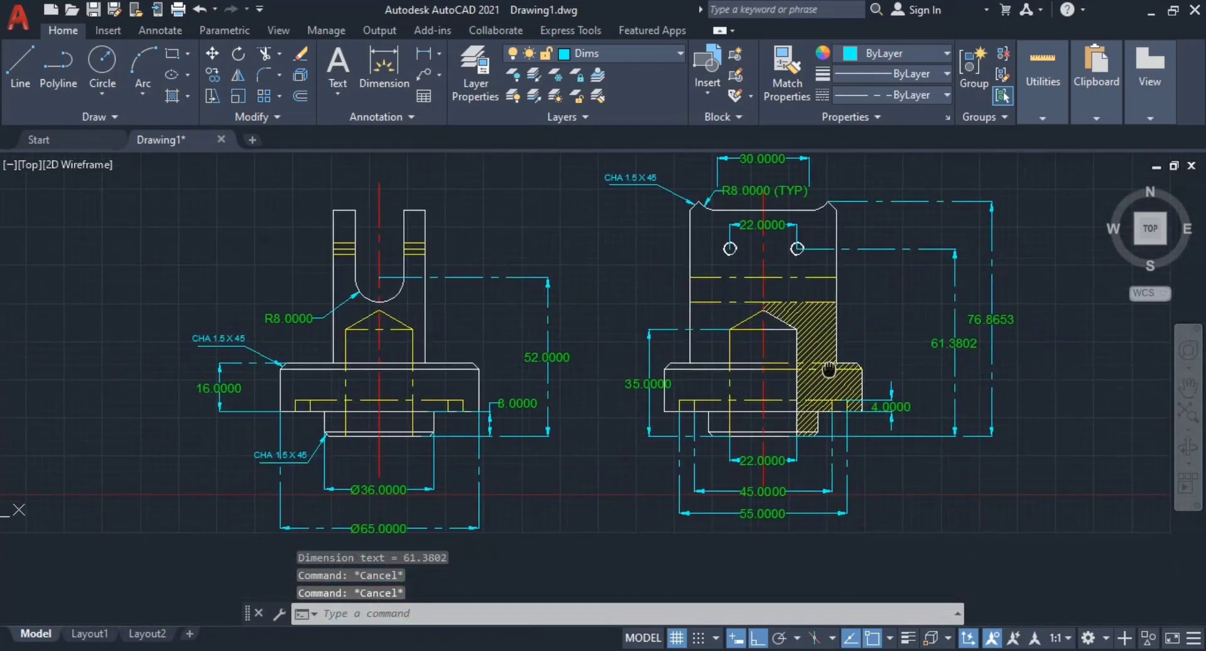
Step: Check the reference drawing's fillet radius where the upright meets the flange against the half-sectioned view's left corner
mouse_move(830, 367)
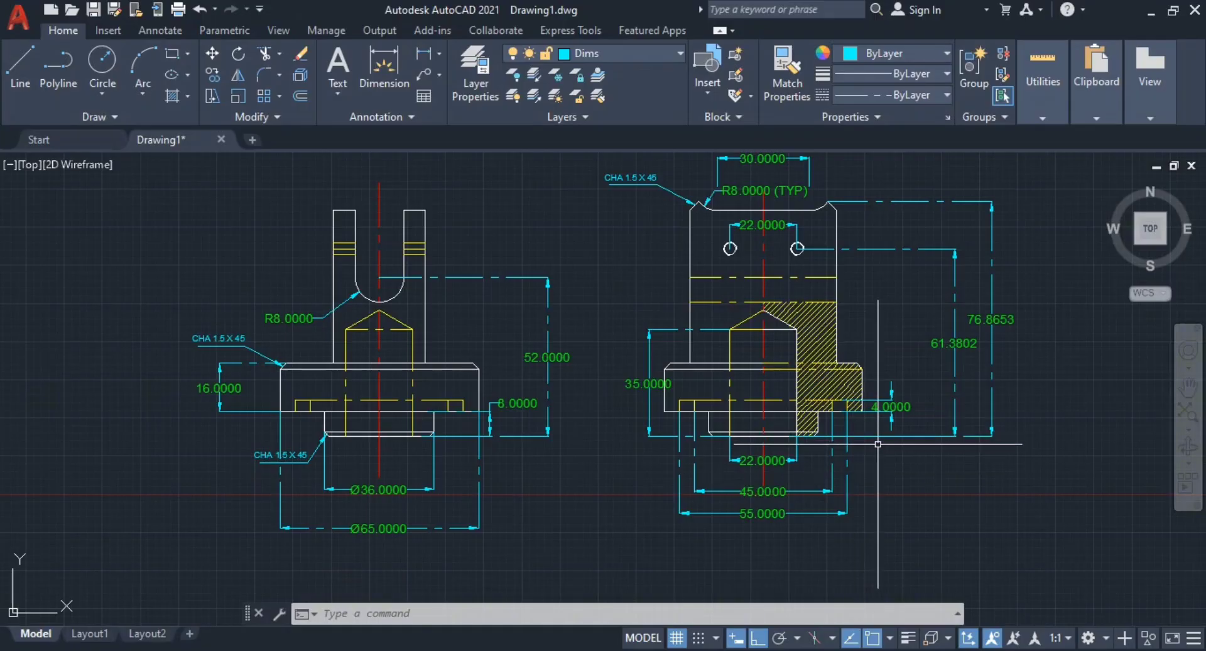
middle_click_drag(784, 475, 803, 521)
key("alt+Tab")
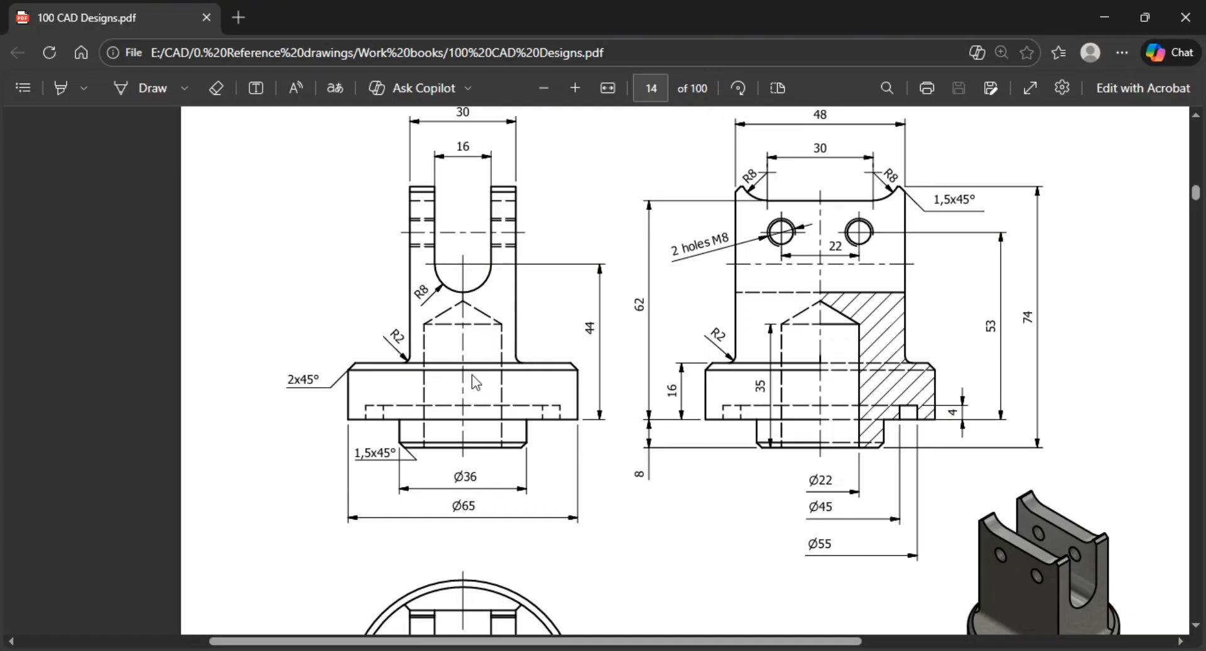
key("alt+Tab")
scroll(644, 437, "up", 6)
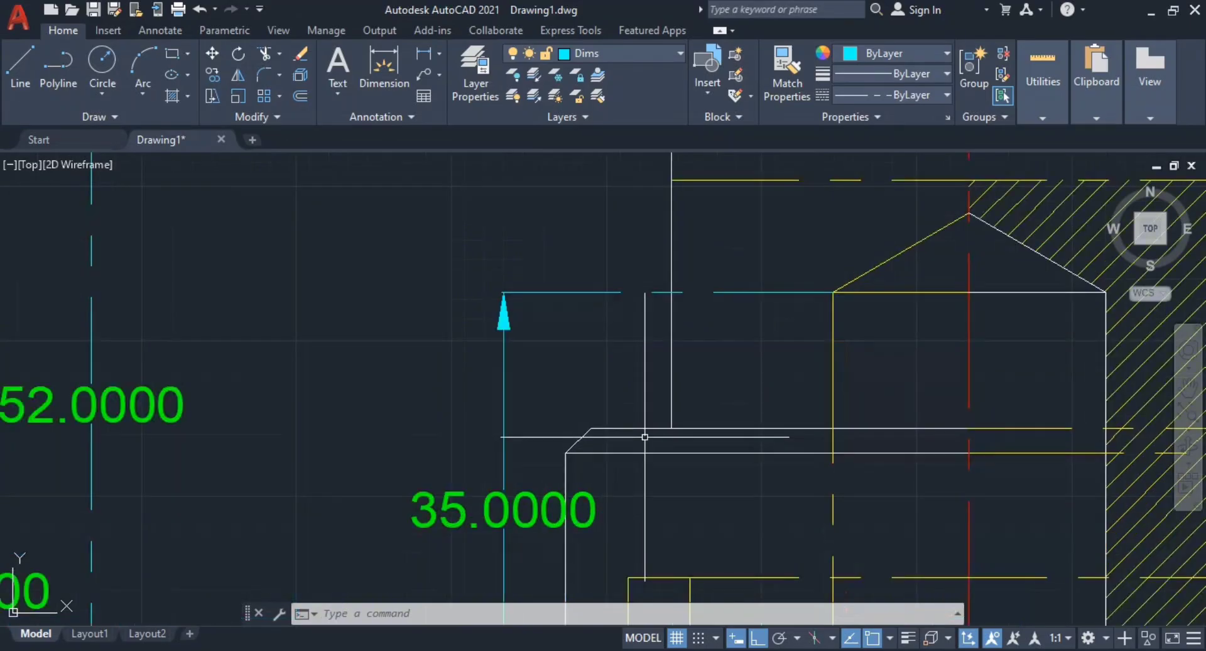
scroll(654, 425, "up", 4)
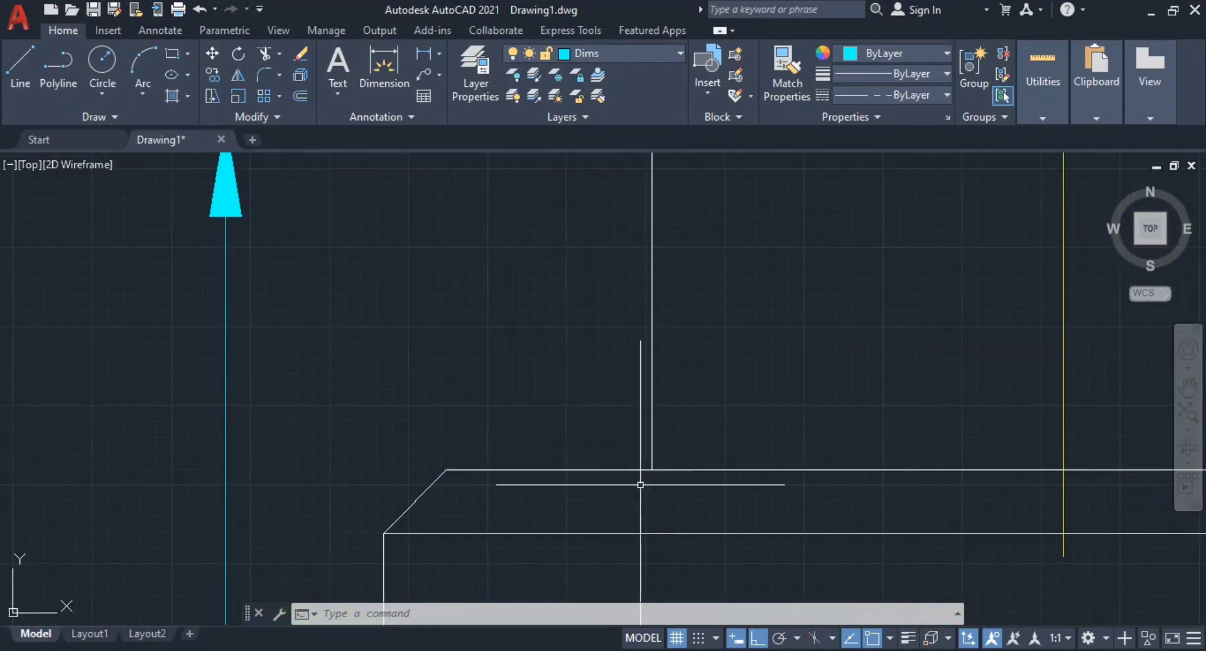
key("alt+Tab")
key("alt+Tab")
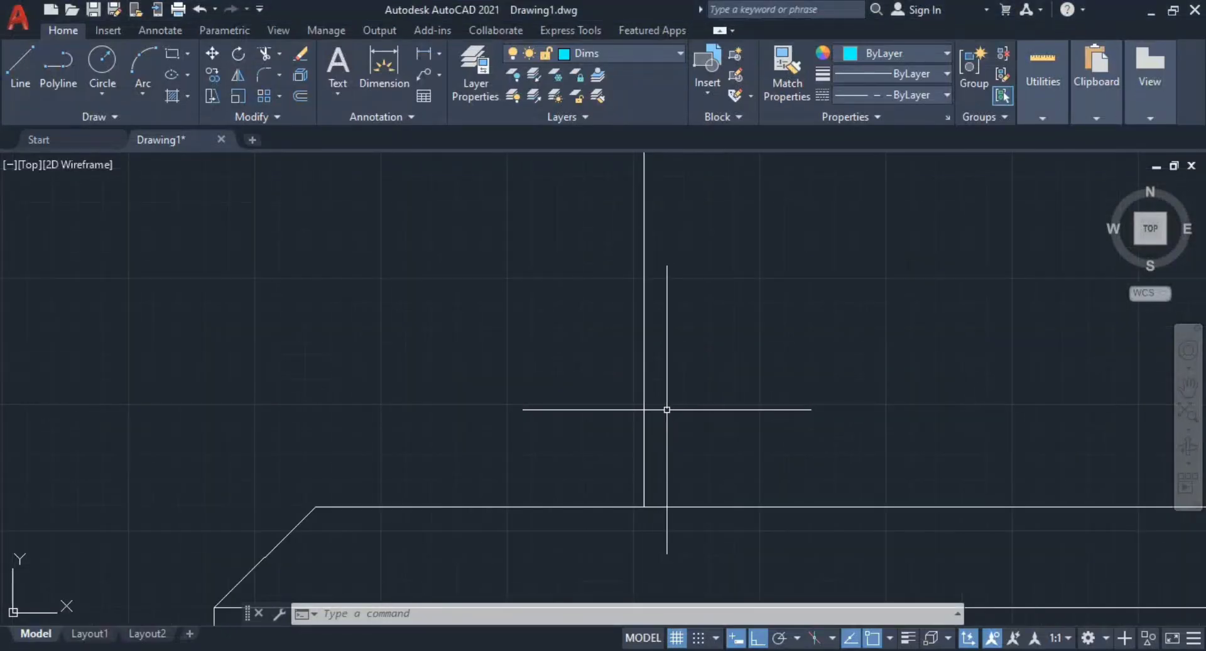
Step: Fillet the half-sectioned view's left upright edge and flange top edge with radius 2 in No trim mode
middle_click_drag(665, 411, 686, 390)
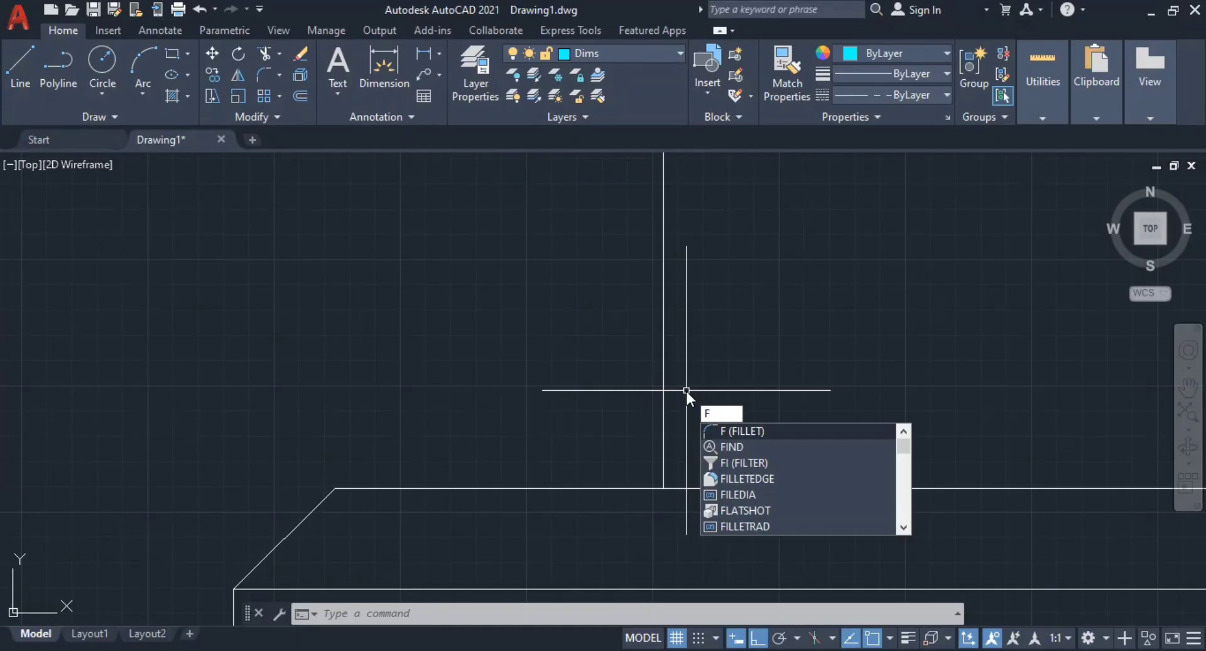
key("Return")
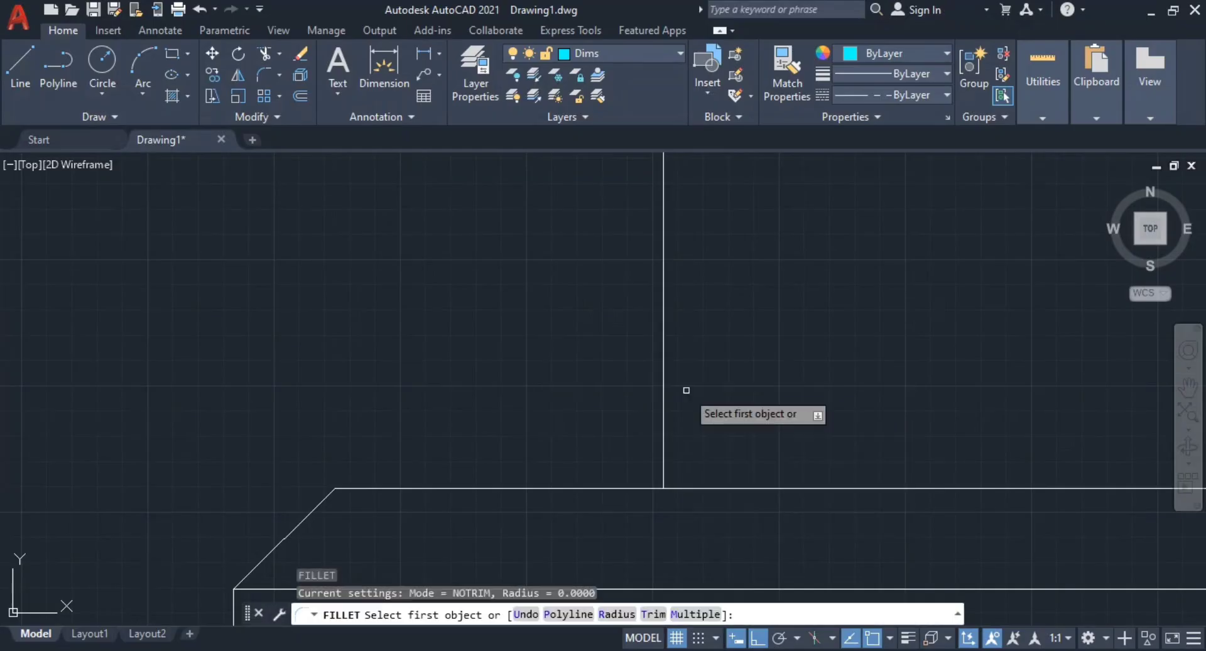
type("r")
key("Return")
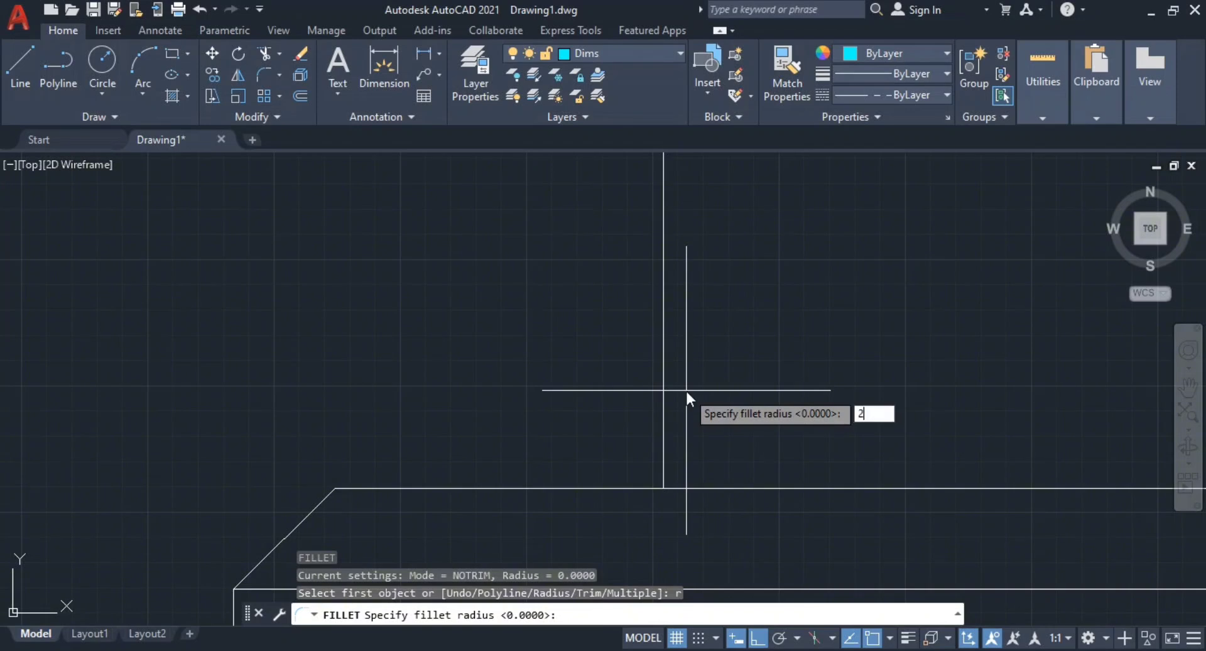
type("2")
key("Return")
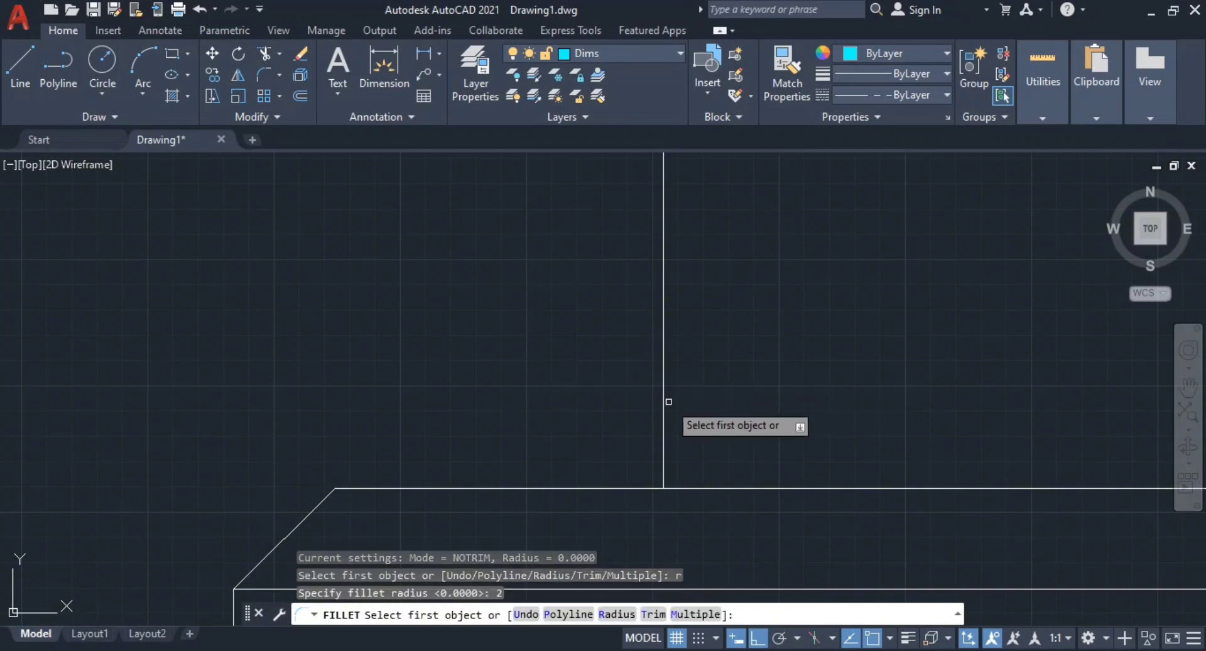
type("t")
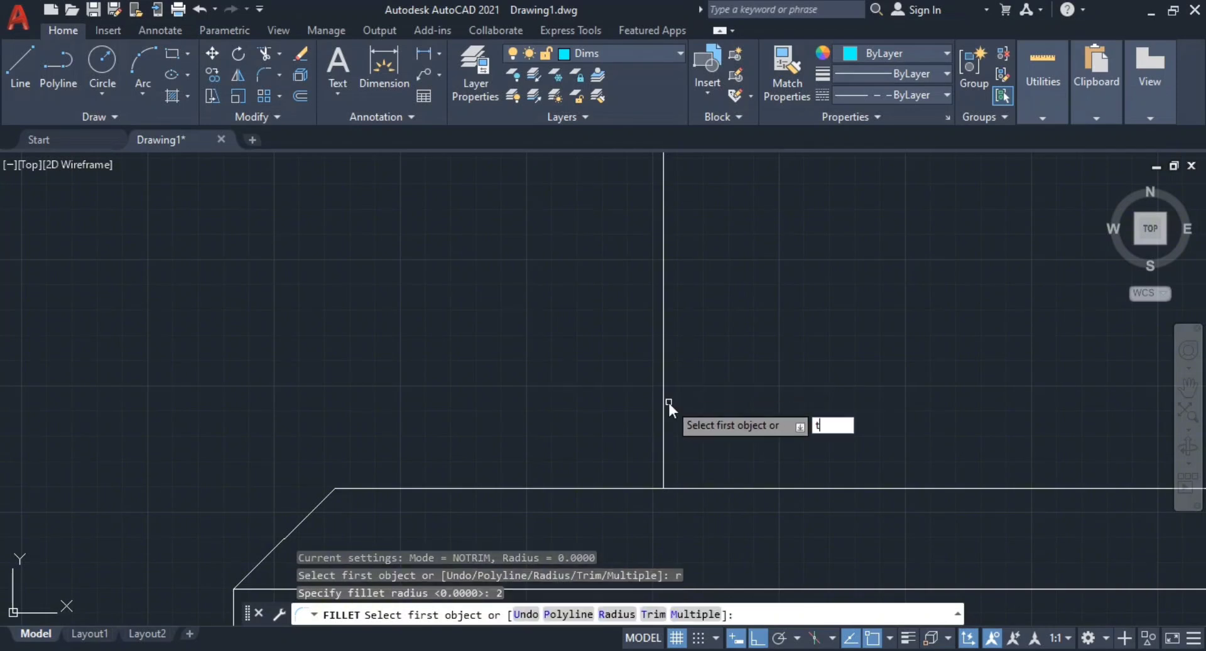
key("Return")
type("n")
key("Return")
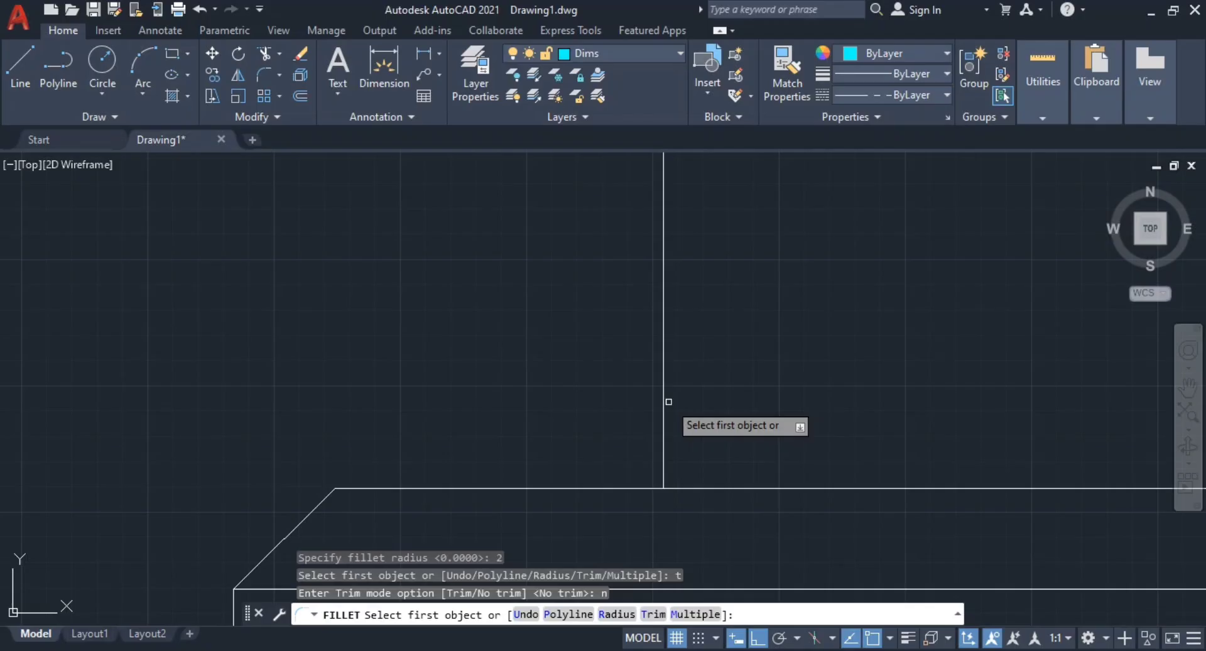
left_click(613, 488)
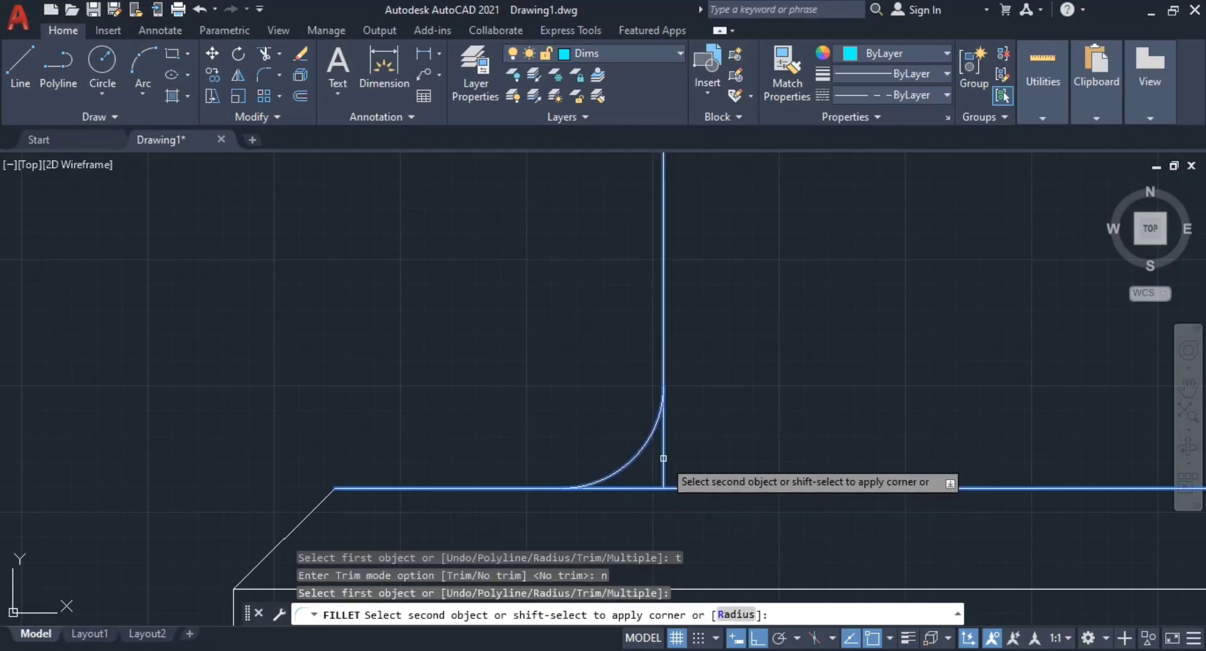
left_click(663, 457)
Step: Fillet the half-sectioned view's right bore wall and the yellow flange top line with radius 2, without trimming
scroll(782, 468, "down", 4)
middle_click_drag(782, 465, 352, 331)
scroll(796, 364, "down", 2)
mouse_move(811, 380)
middle_mouse_down()
mouse_move(856, 380)
mouse_move(674, 380)
middle_mouse_up()
scroll(730, 364, "up", 4)
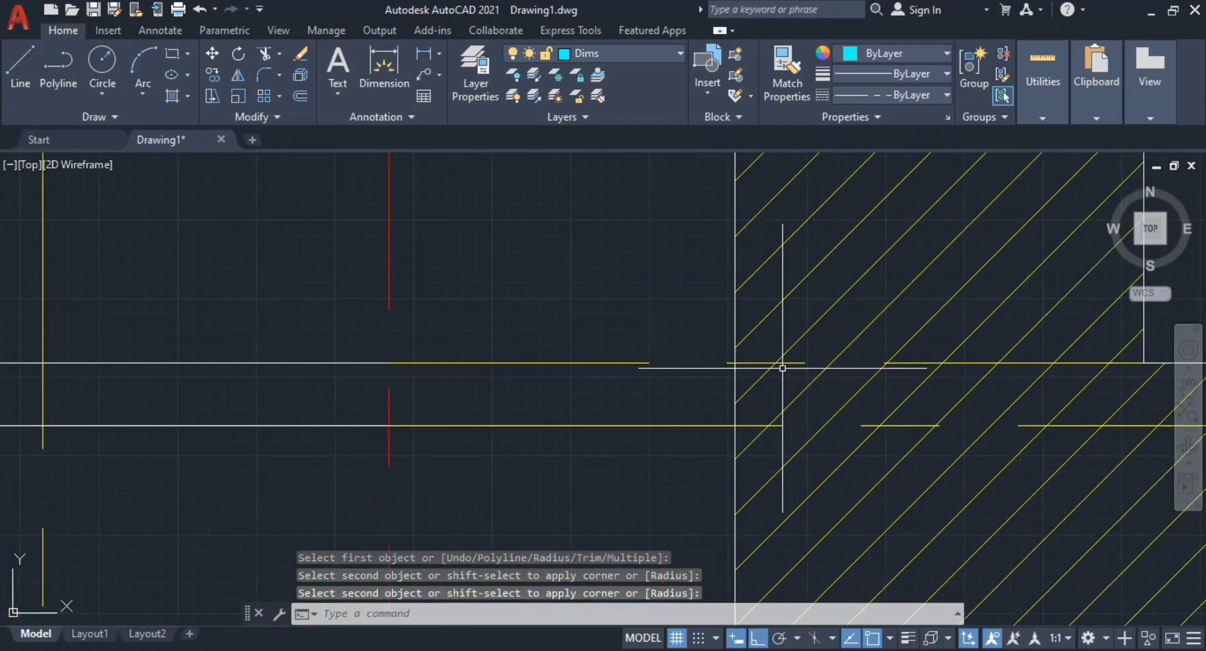
key("Return")
left_click(756, 363)
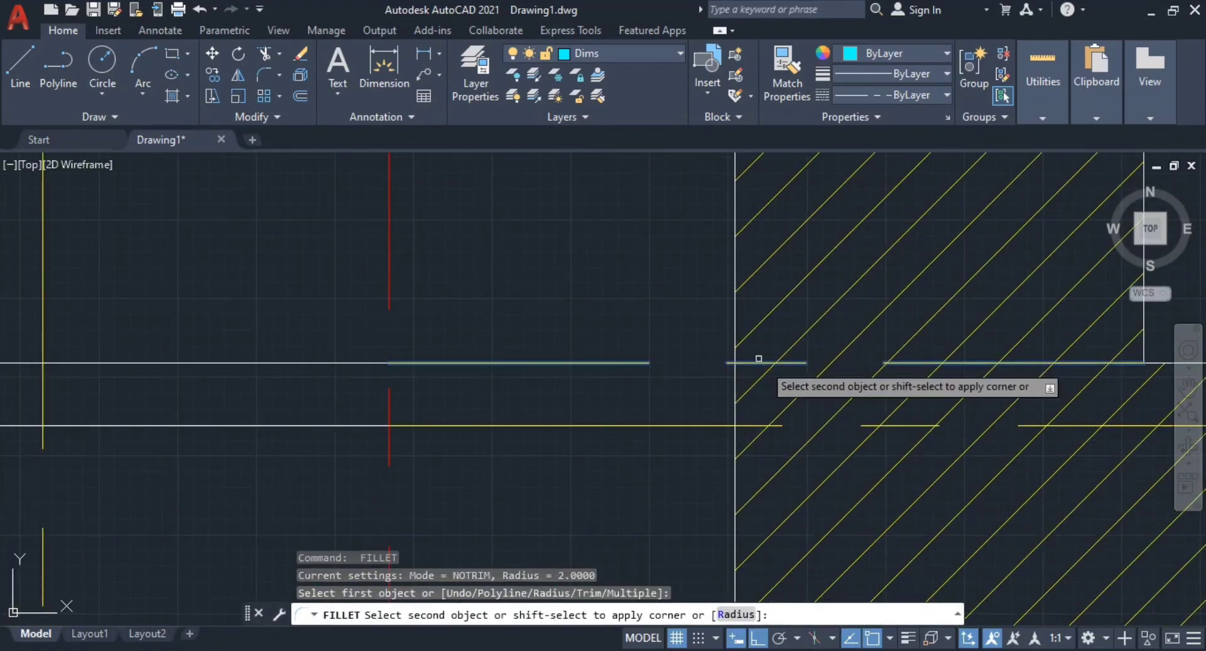
left_click(735, 326)
Step: Fillet both outer corners where the front view's upright meets the flange top with radius 2, without trimming
scroll(782, 383, "down", 5)
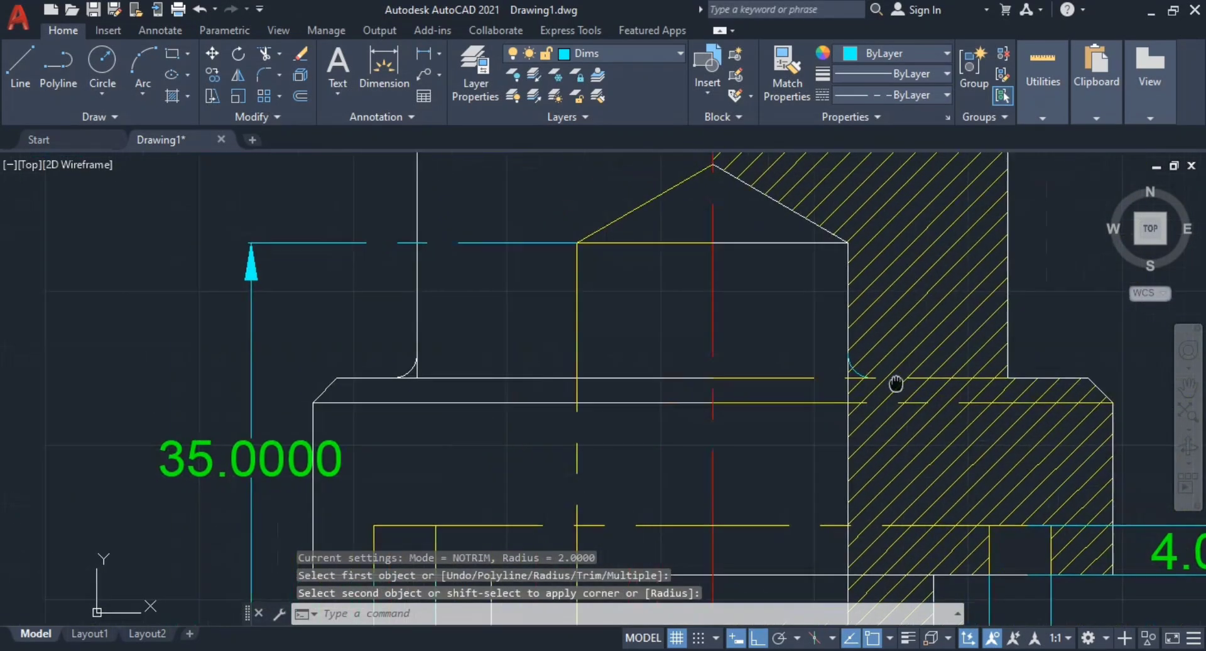
scroll(640, 360, "up", 2)
scroll(640, 360, "up", 6)
scroll(762, 377, "down", 3)
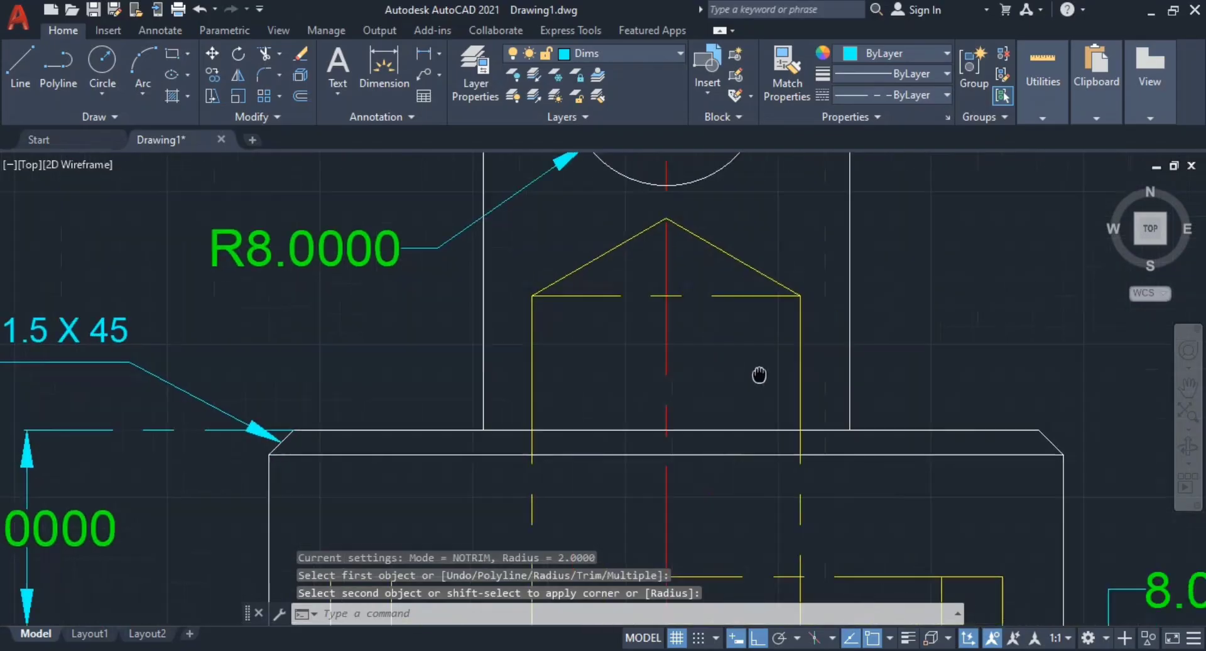
key("Return")
left_click(855, 425)
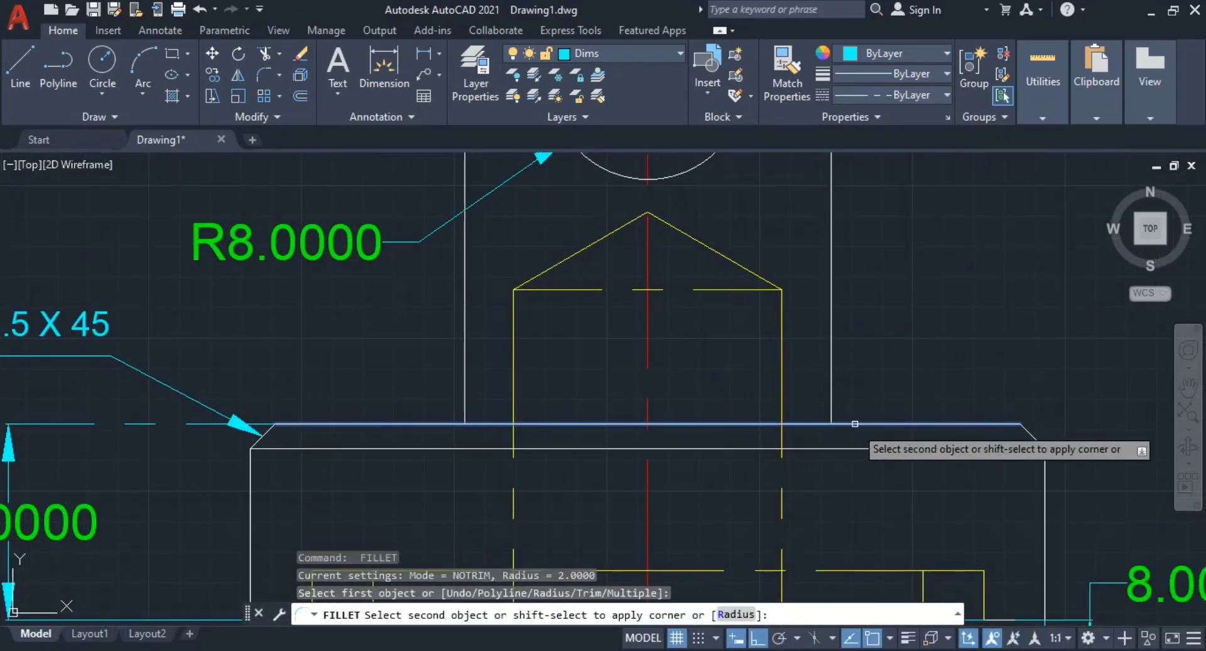
left_click(832, 412)
middle_click_drag(652, 424, 848, 429)
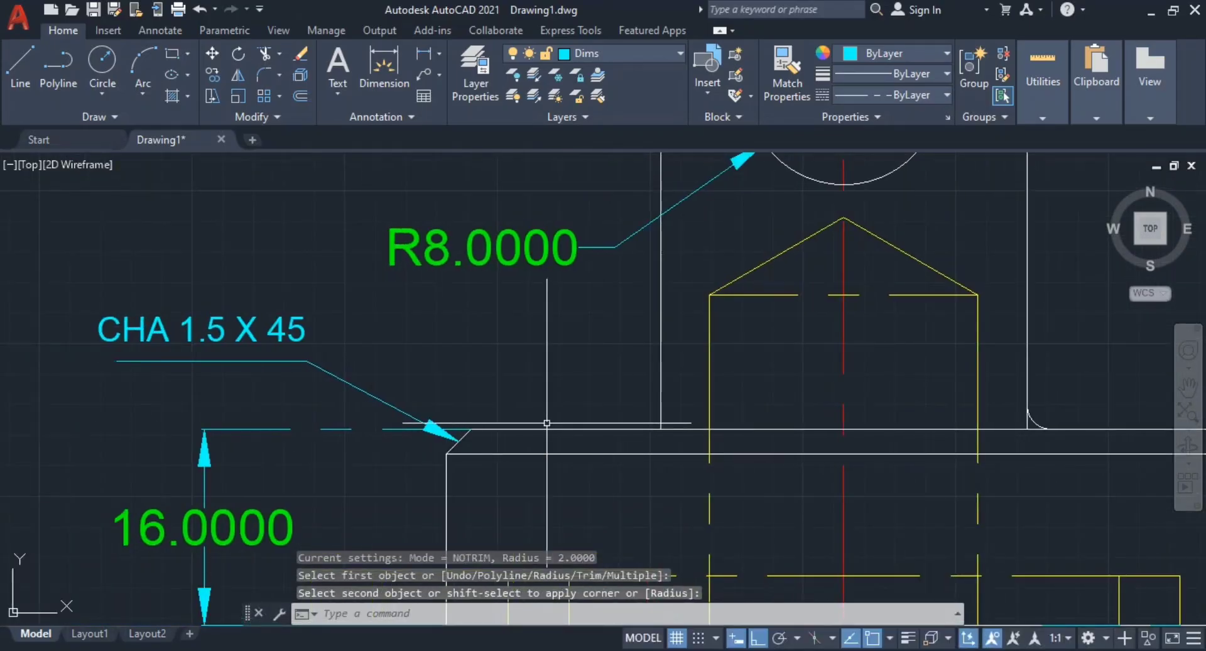
key("Return")
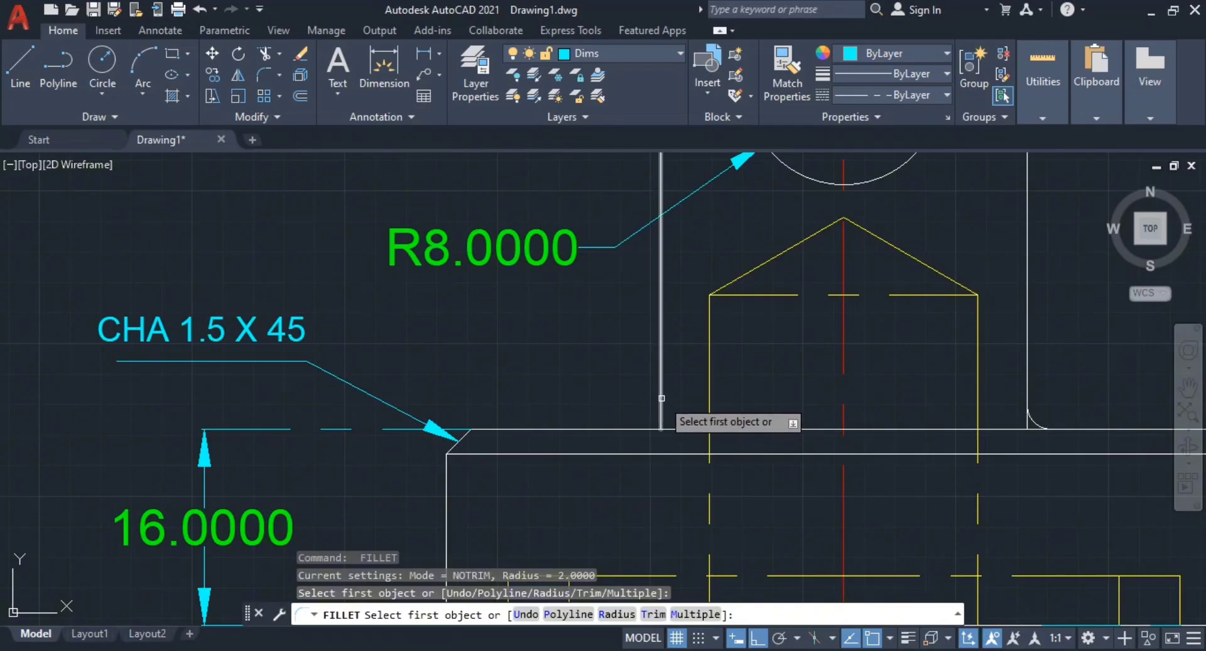
left_click(662, 399)
key("Escape")
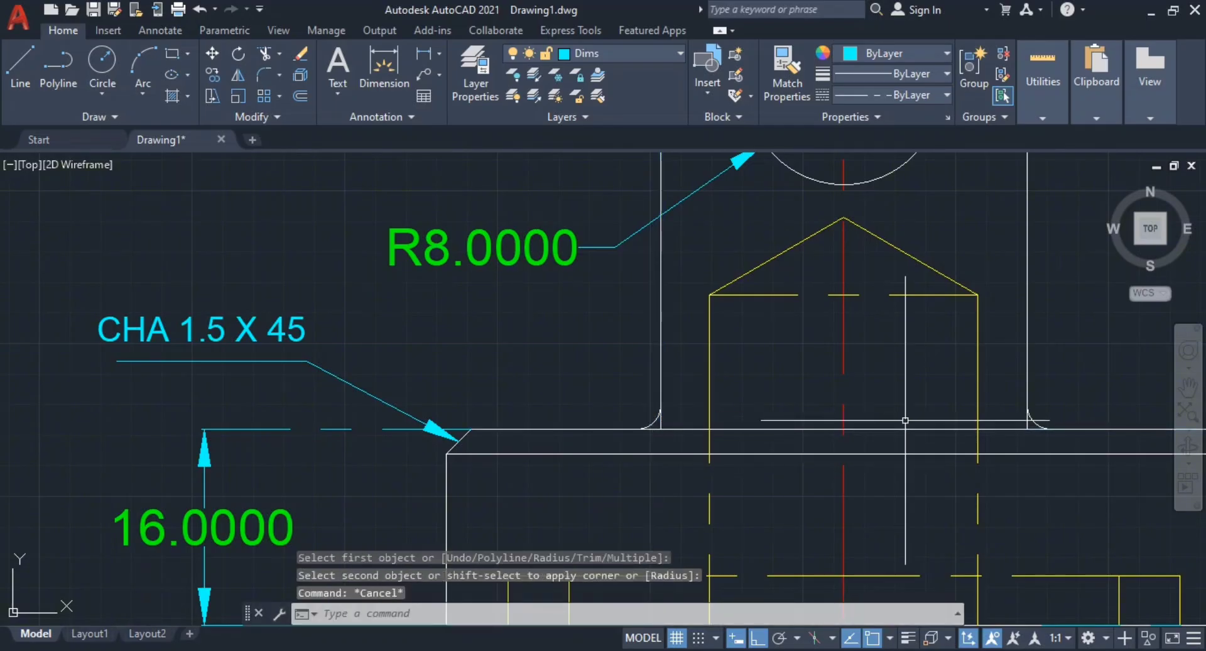
Step: Capture a screenshot of the drawing with both dimensioned views fully in view
scroll(783, 394, "down", 4)
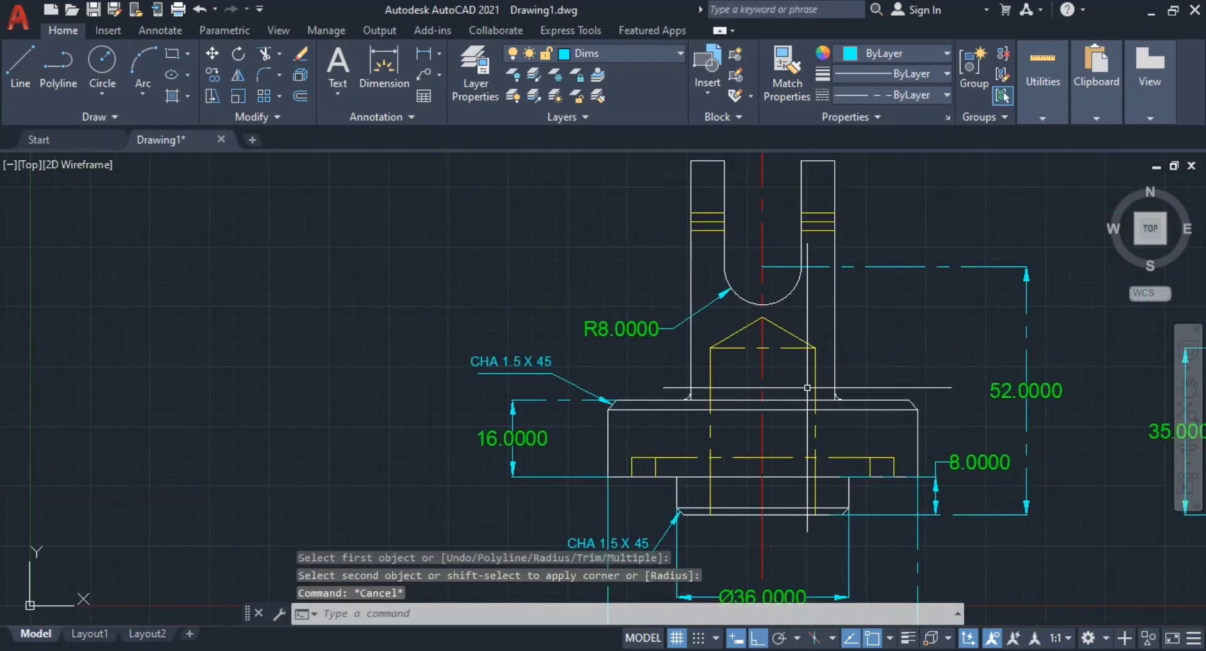
scroll(807, 387, "down", 2)
middle_click_drag(708, 395, 529, 355)
scroll(802, 409, "up", 1)
mouse_move(802, 409)
middle_mouse_down()
mouse_move(685, 435)
mouse_move(701, 462)
mouse_move(686, 467)
mouse_move(710, 498)
mouse_move(685, 457)
middle_mouse_up()
scroll(691, 468, "up", 2)
scroll(710, 496, "down", 2)
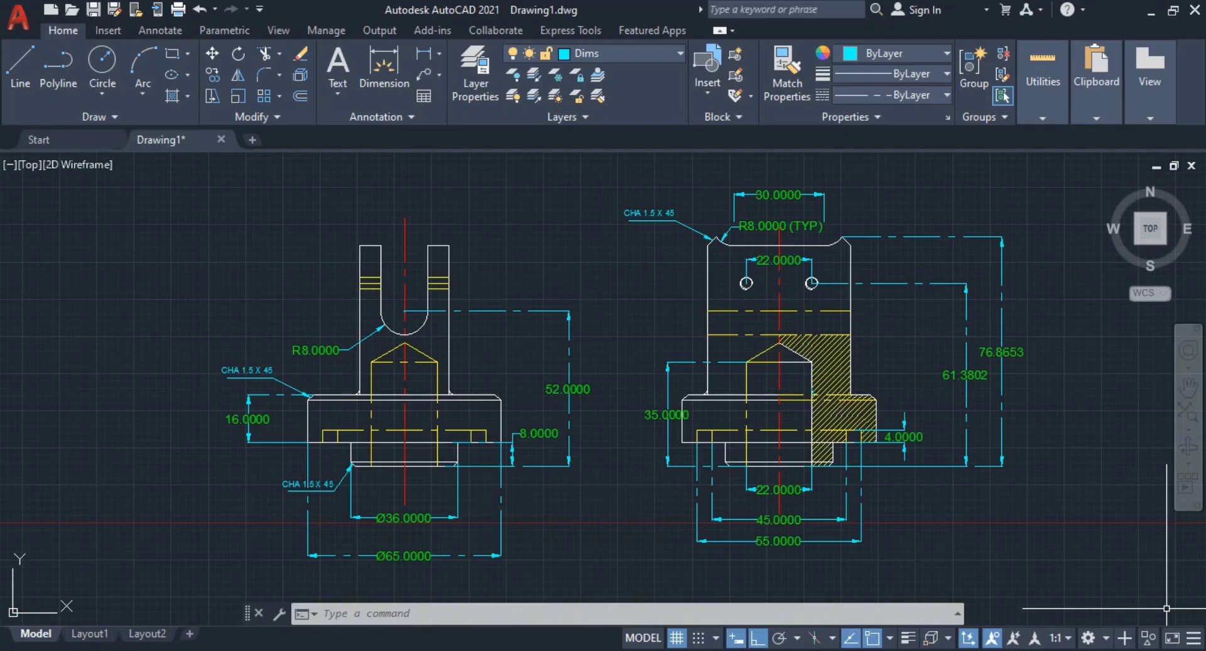
key("Print")
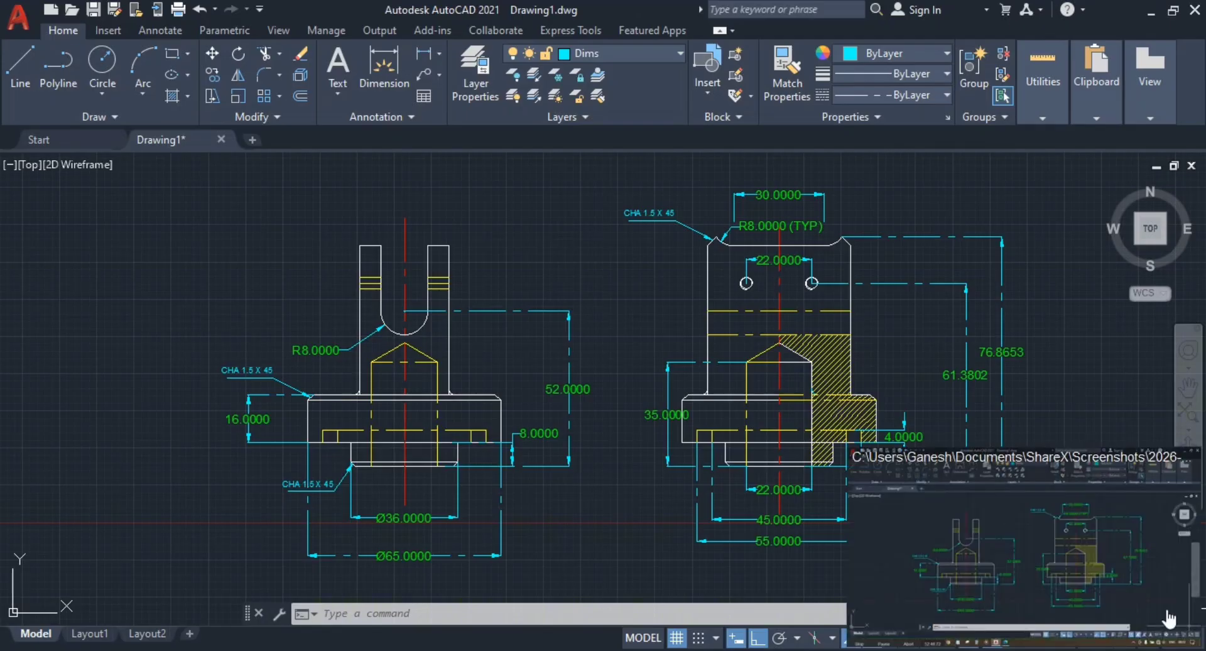